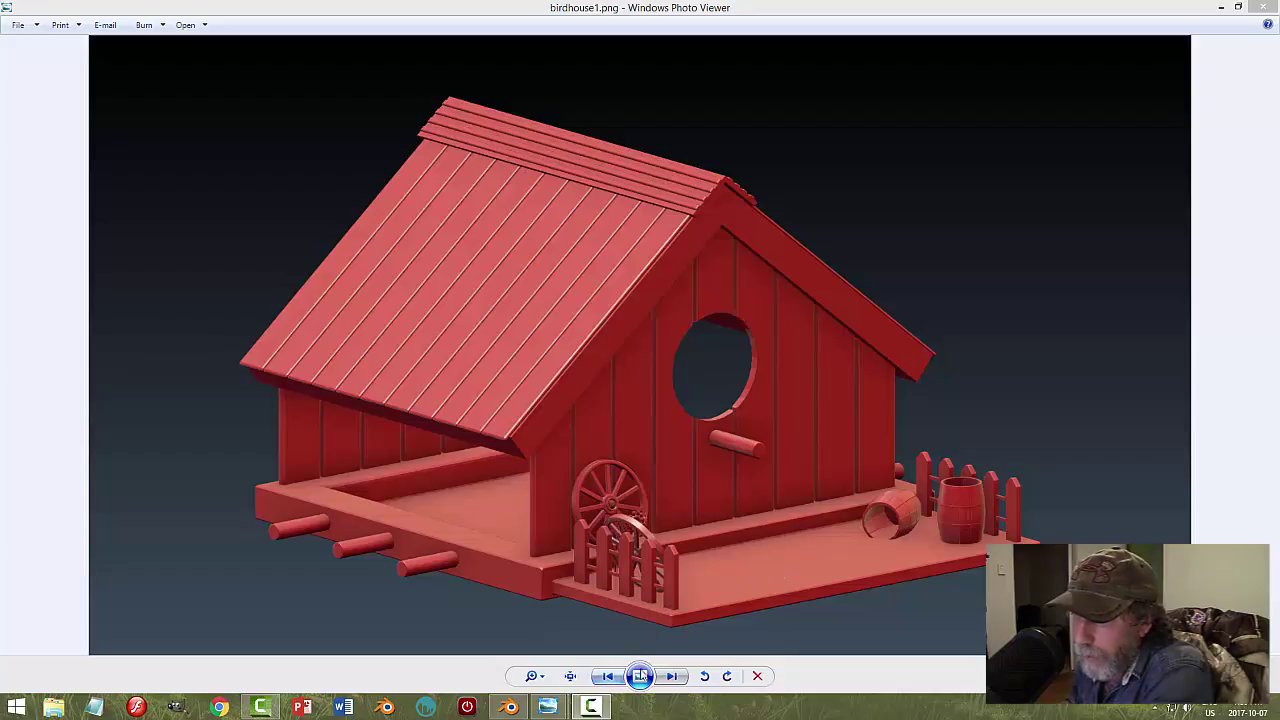
# Compare the front and back views of the birdhouse in the reference images birdhouse1.png and birdhouse2.png.
pyautogui.click(672, 676)
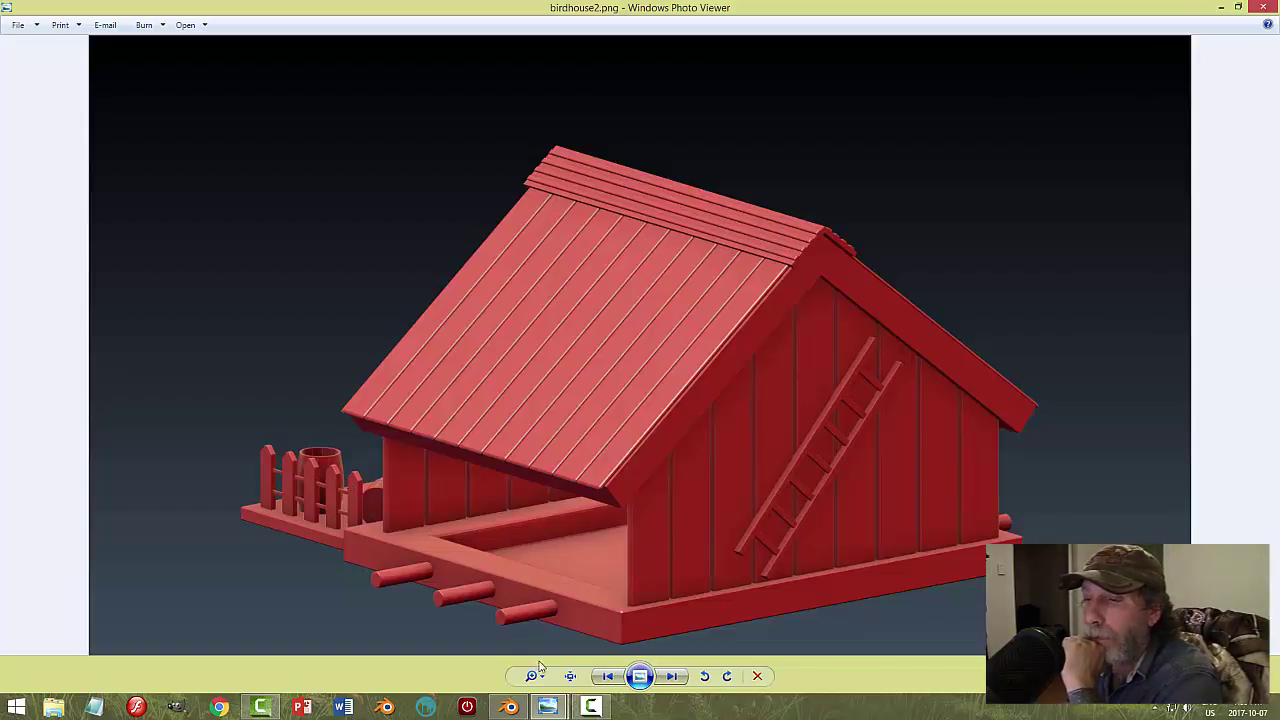
pyautogui.click(607, 676)
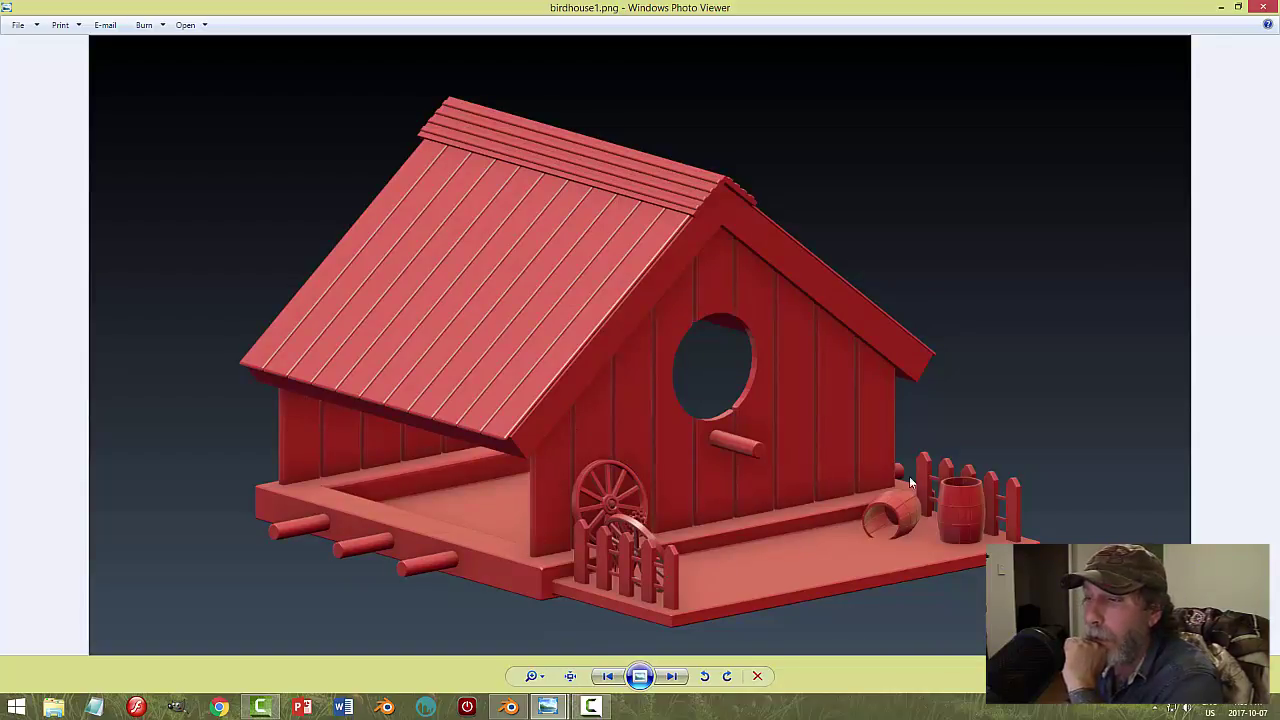
pyautogui.click(673, 677)
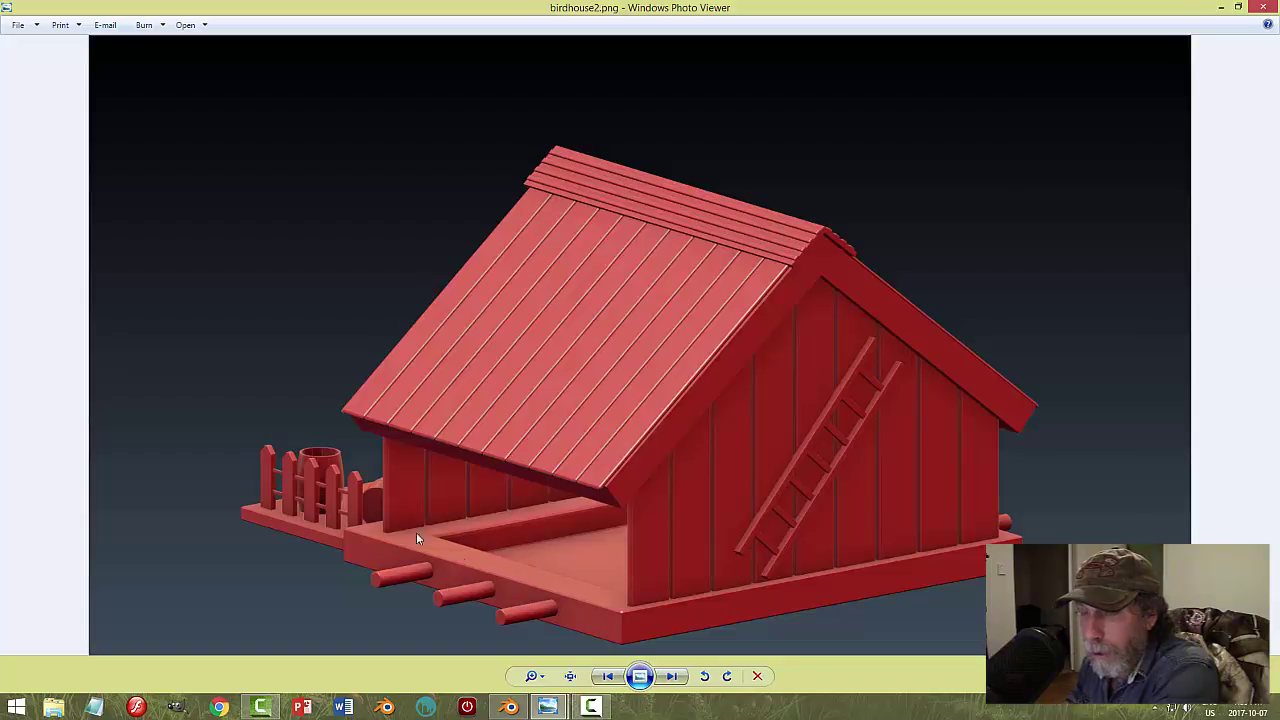
pyautogui.click(607, 676)
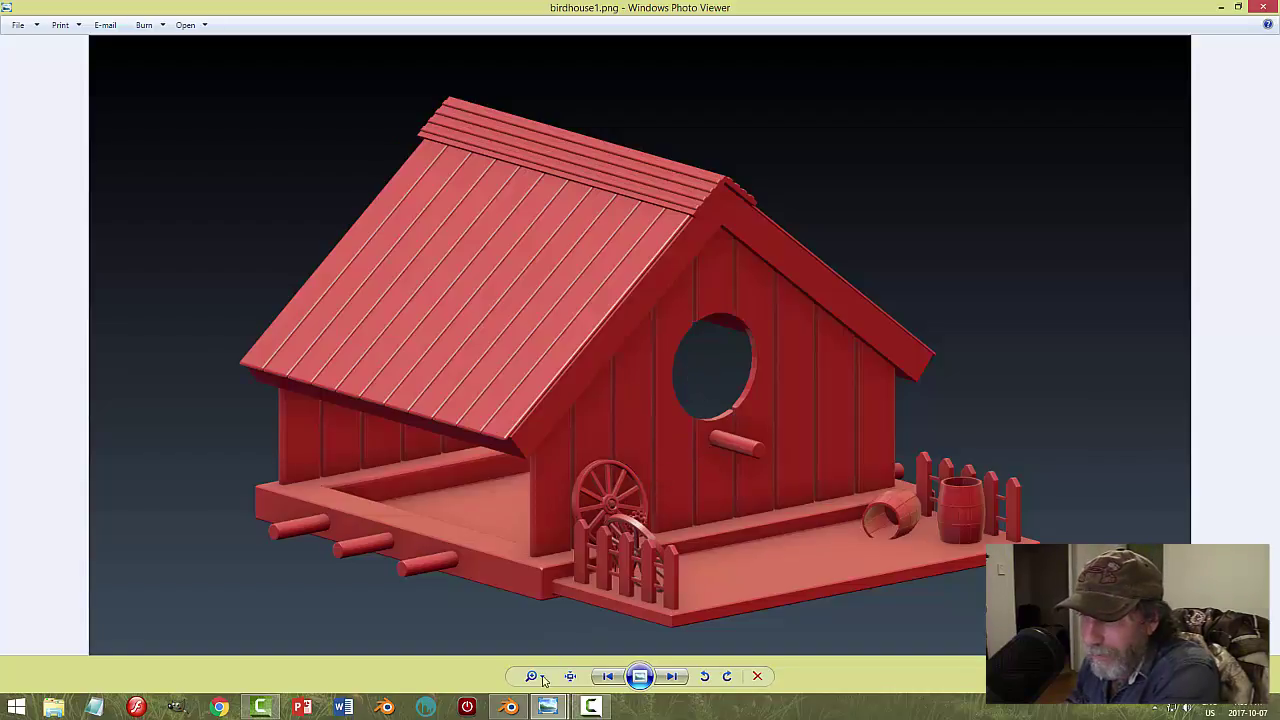
# Switch to Blender, add a plane at the scene's centre and scale it by about 1.16 along X.
pyautogui.click(509, 707)
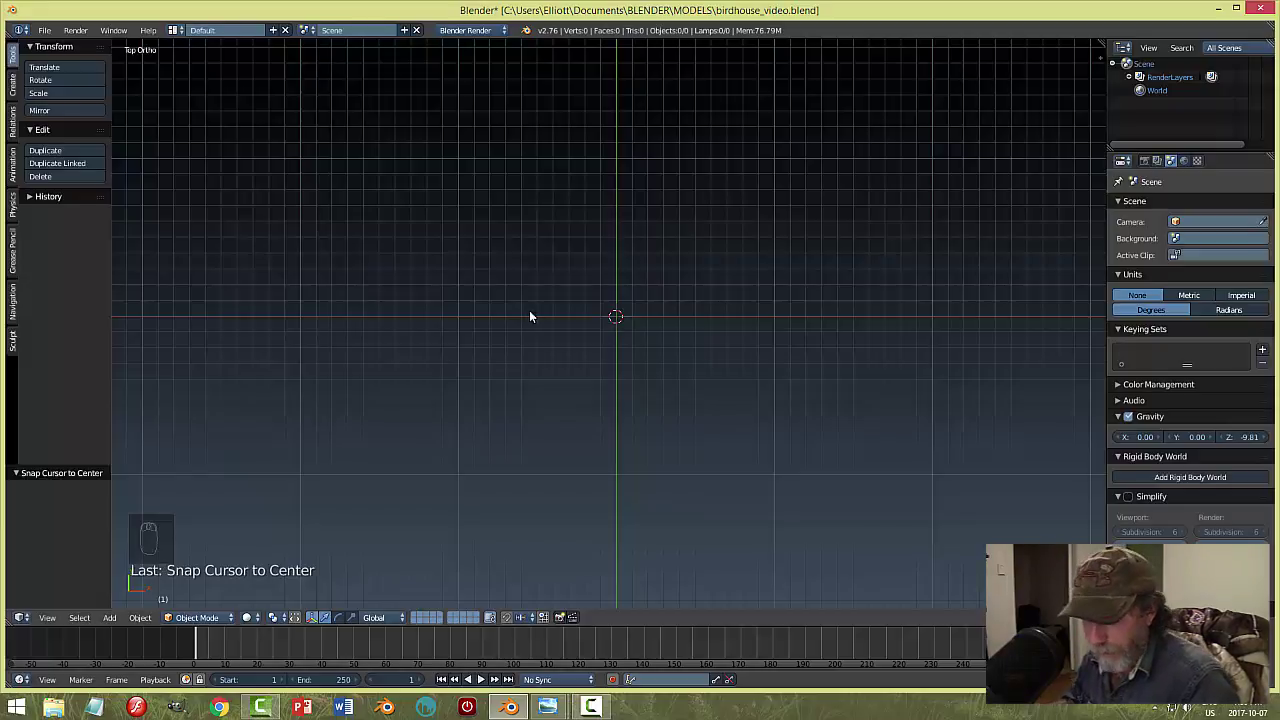
pyautogui.hotkey('shift', 'a')
pyautogui.moveTo(669, 330)
pyautogui.click(716, 330)
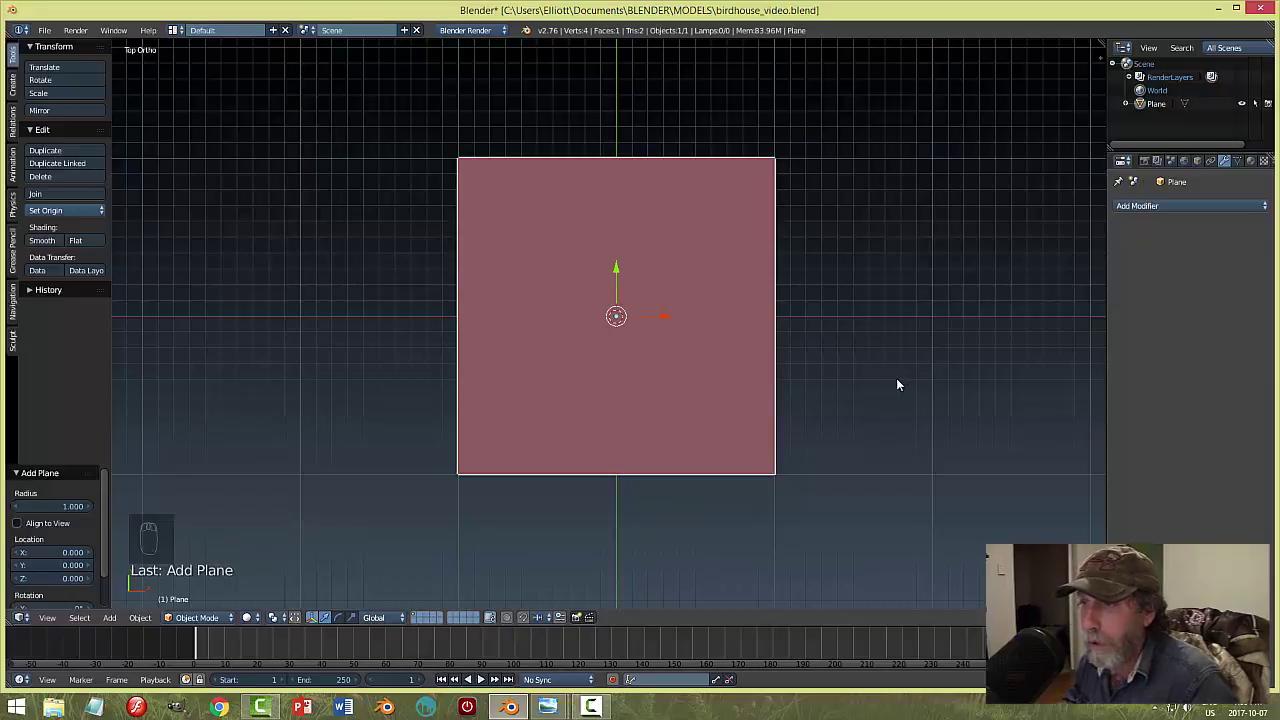
pyautogui.press('s')
pyautogui.press('x')
pyautogui.click(945, 382)
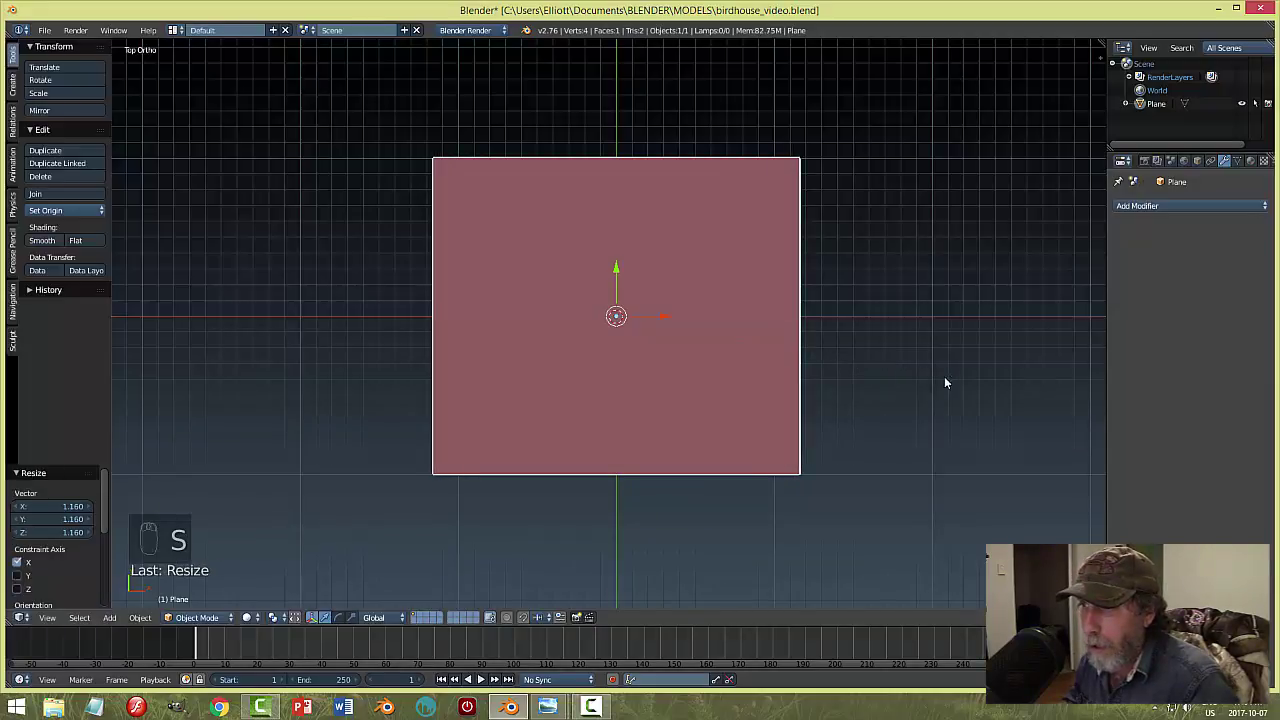
# Cut one centred edge loop through the plane, parallel to the Y axis.
pyautogui.press('Tab')
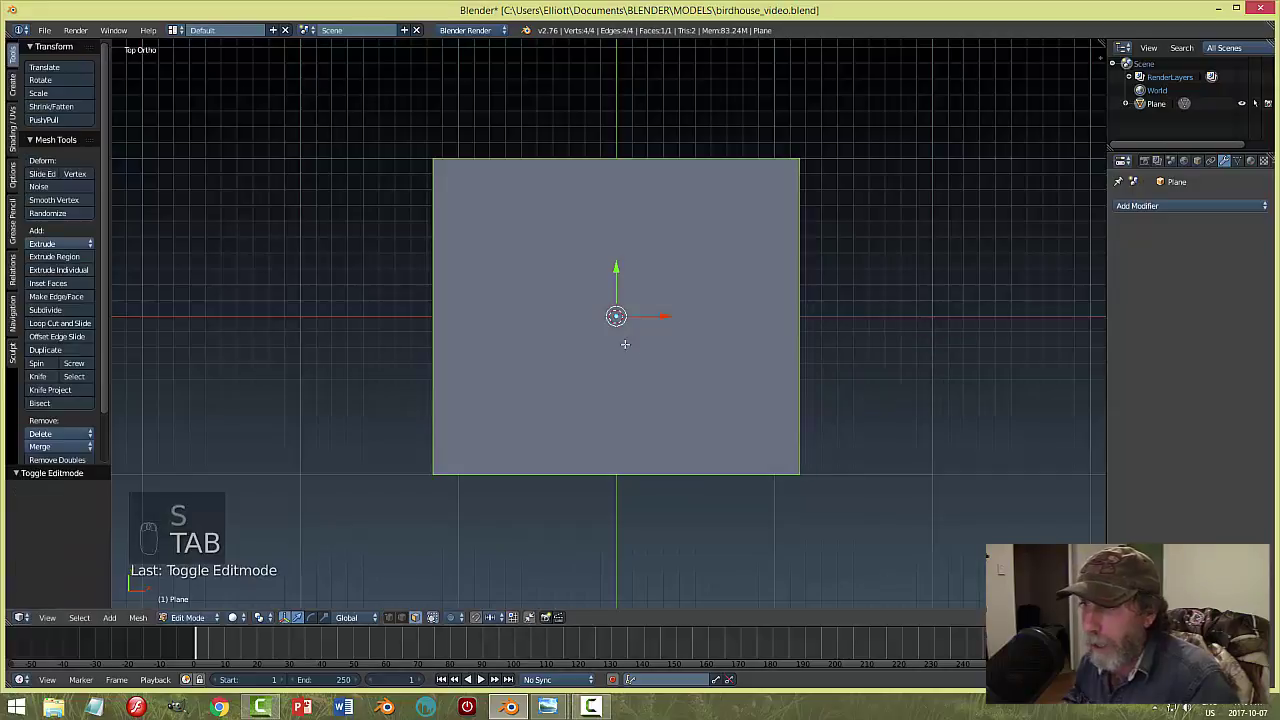
pyautogui.hotkey('ctrl', 'r')
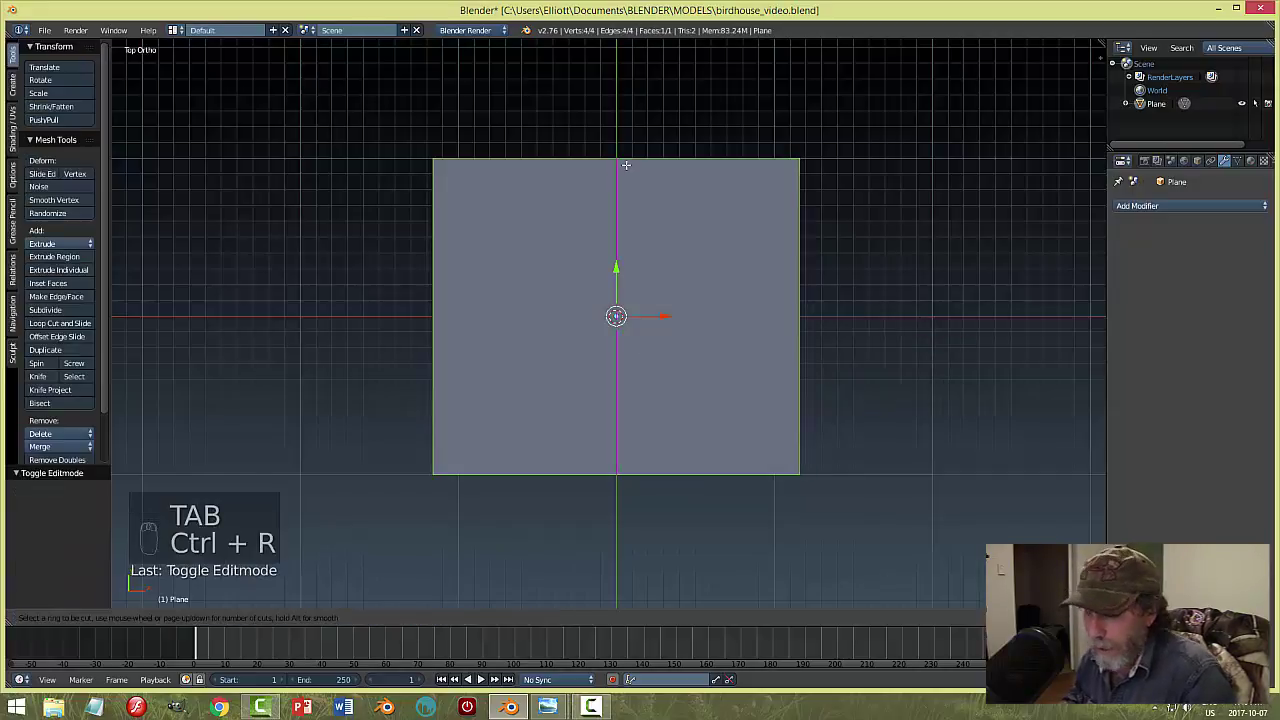
pyautogui.click(626, 165)
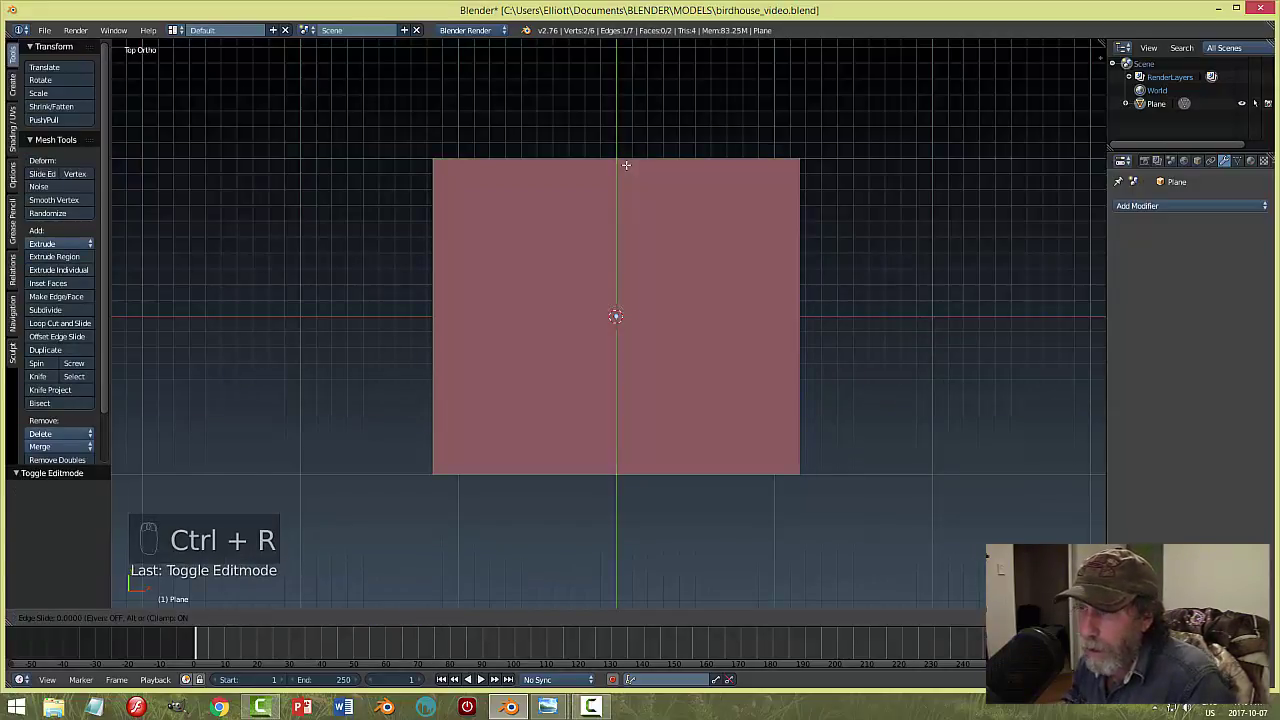
pyautogui.rightClick(626, 165)
# Lower the plane's two outer side edges about 0.75 along Z to form a peaked roof, and leave mesh editing.
pyautogui.moveTo(837, 380); pyautogui.dragTo(840, 299, button='middle')
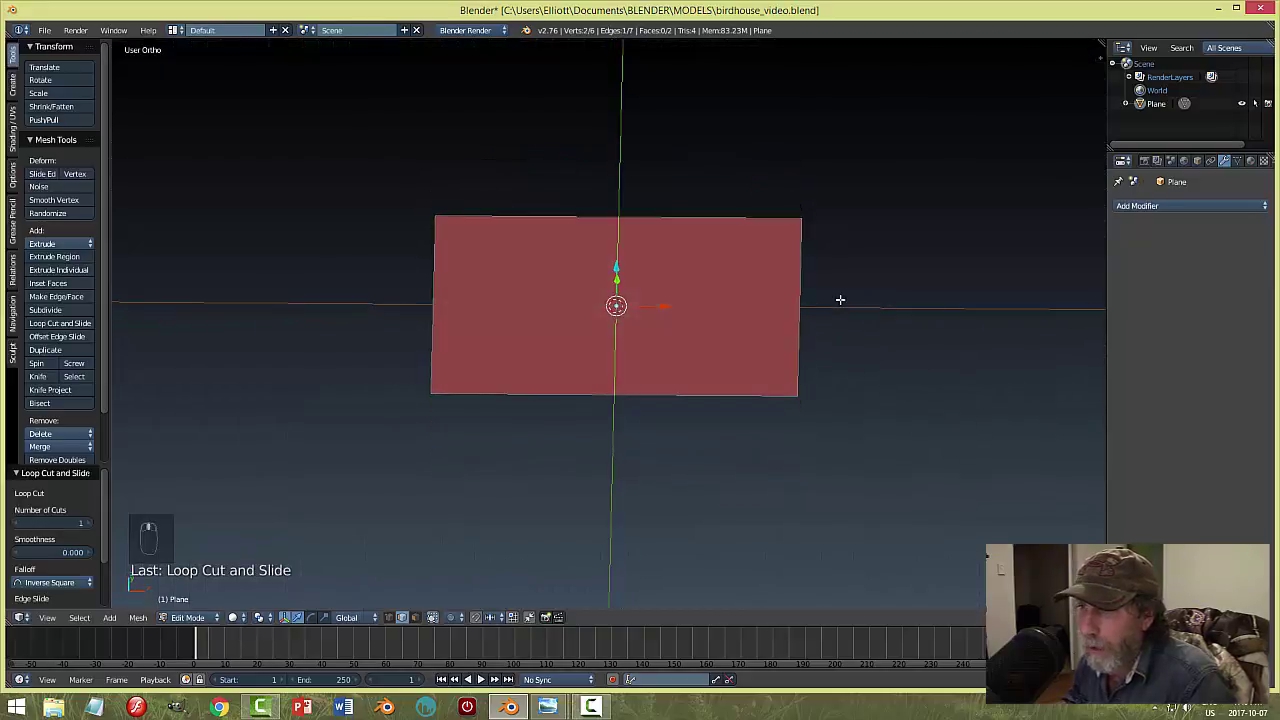
pyautogui.rightClick(802, 318)
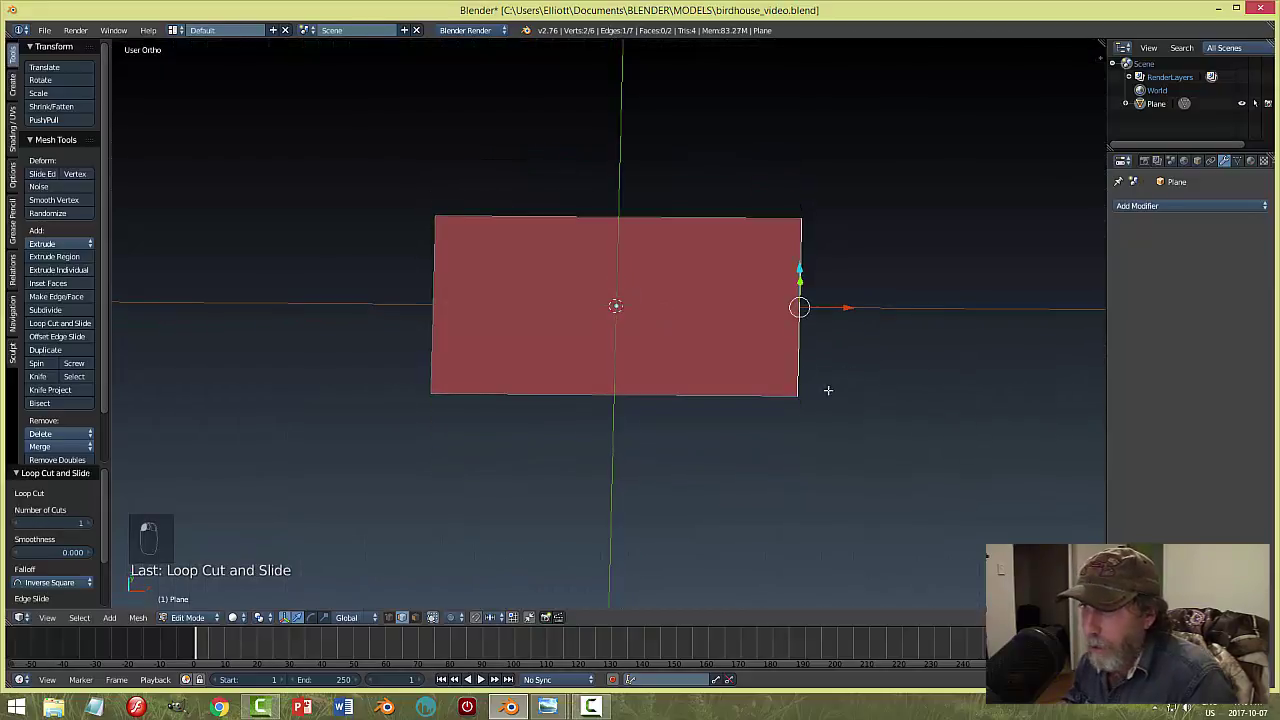
pyautogui.keyDown('shift'); pyautogui.rightClick(436, 292); pyautogui.keyUp('shift')
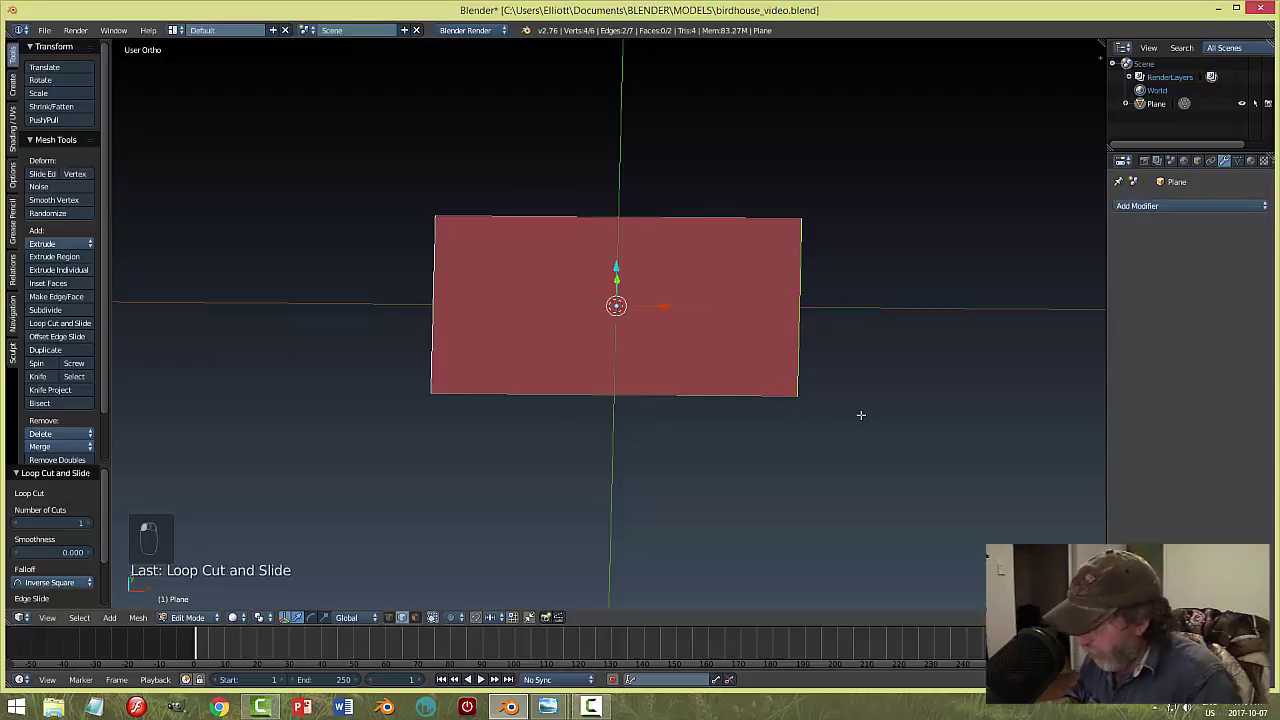
pyautogui.press('KP_1')
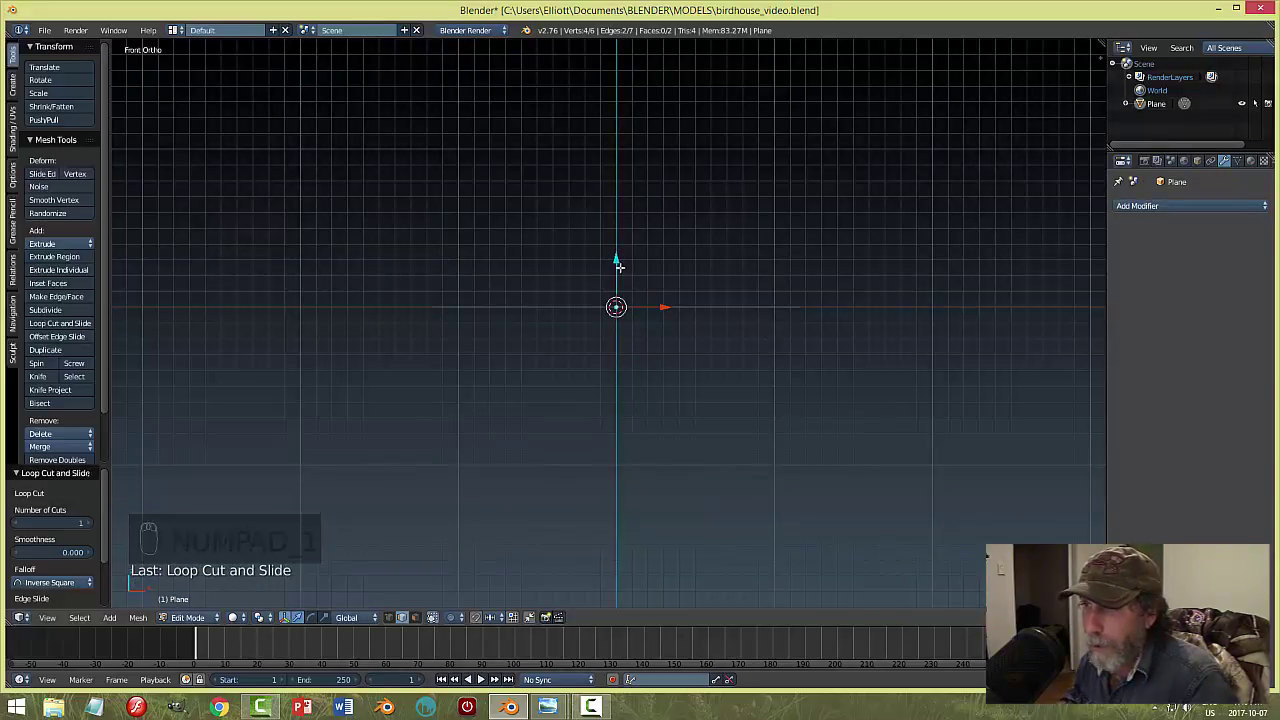
pyautogui.moveTo(802, 330); pyautogui.dragTo(826, 418, button='middle')
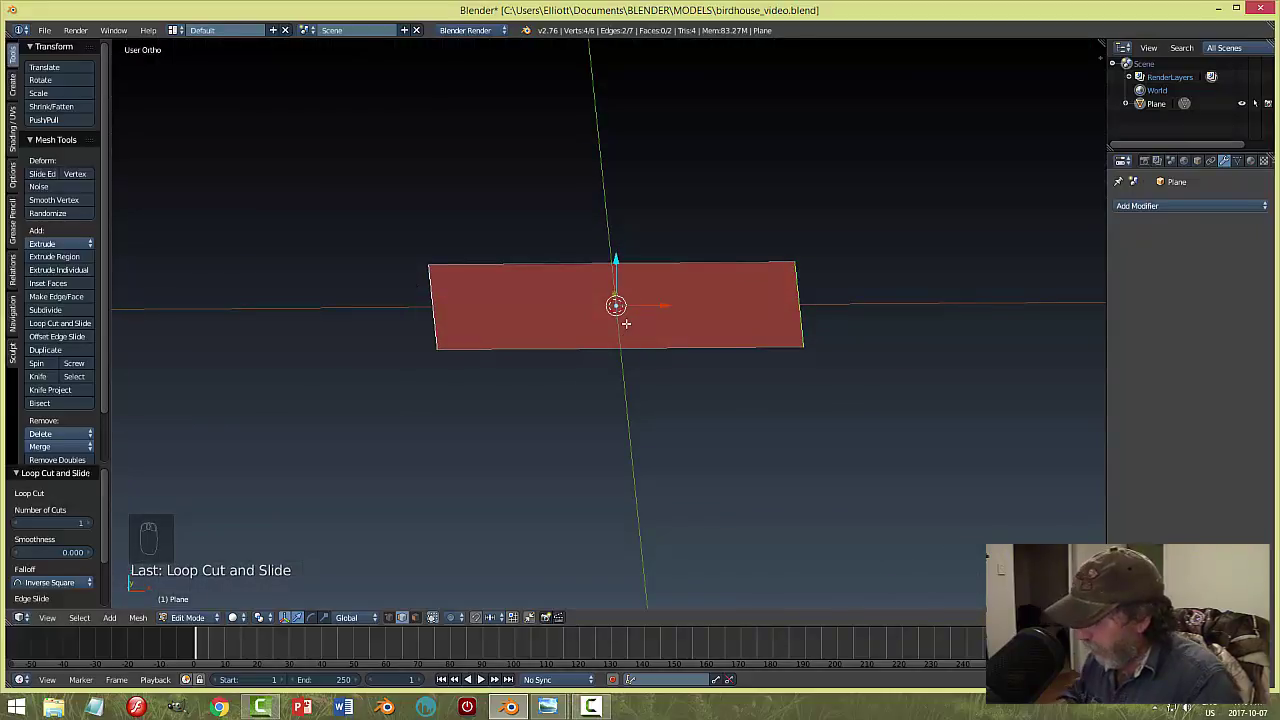
pyautogui.press('KP_1')
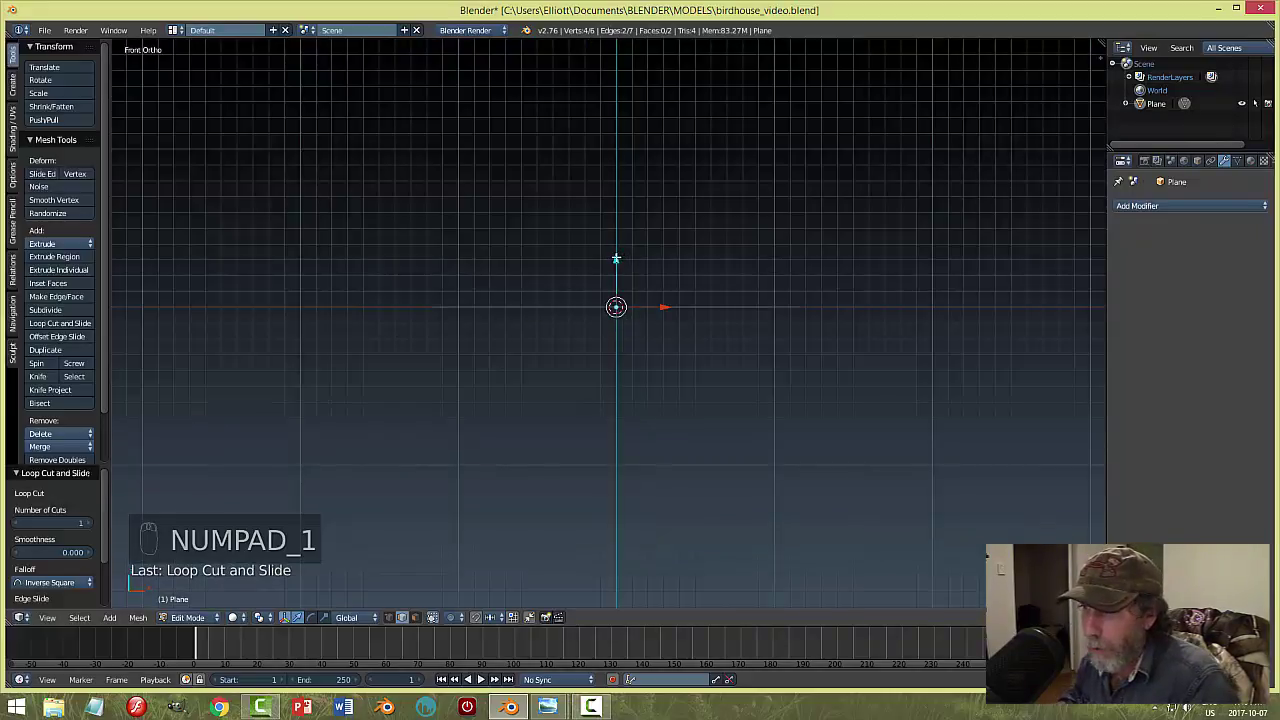
pyautogui.press('g')
pyautogui.press('z')
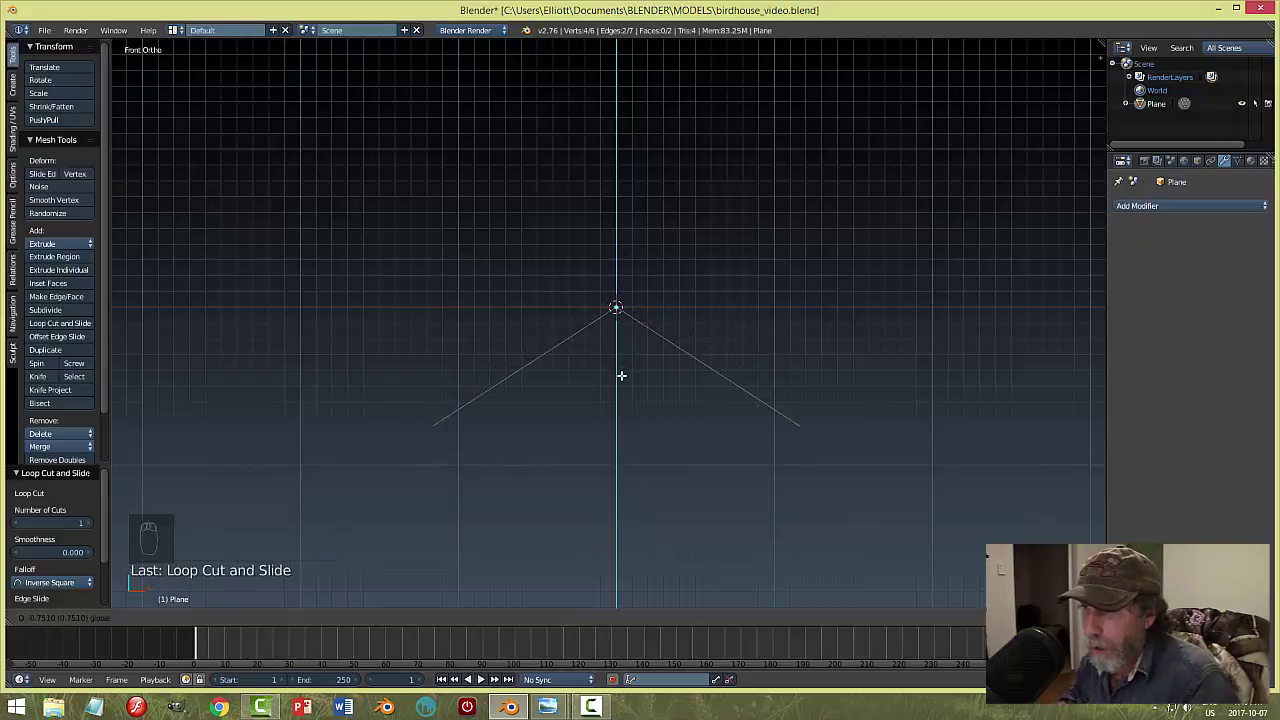
pyautogui.click(620, 374)
pyautogui.moveTo(701, 415)
pyautogui.mouseDown(button='middle')
pyautogui.moveTo(680, 430)
pyautogui.moveTo(757, 463)
pyautogui.moveTo(631, 466)
pyautogui.moveTo(701, 436)
pyautogui.mouseUp(button='middle')
pyautogui.press('a')
pyautogui.press('a')
pyautogui.press('Tab')
pyautogui.press('Tab')
# Give the roof a Solidify modifier with a thickness of 0.0860 and apply it.
pyautogui.moveTo(840, 443); pyautogui.dragTo(857, 427, button='middle')
pyautogui.click(1147, 206)
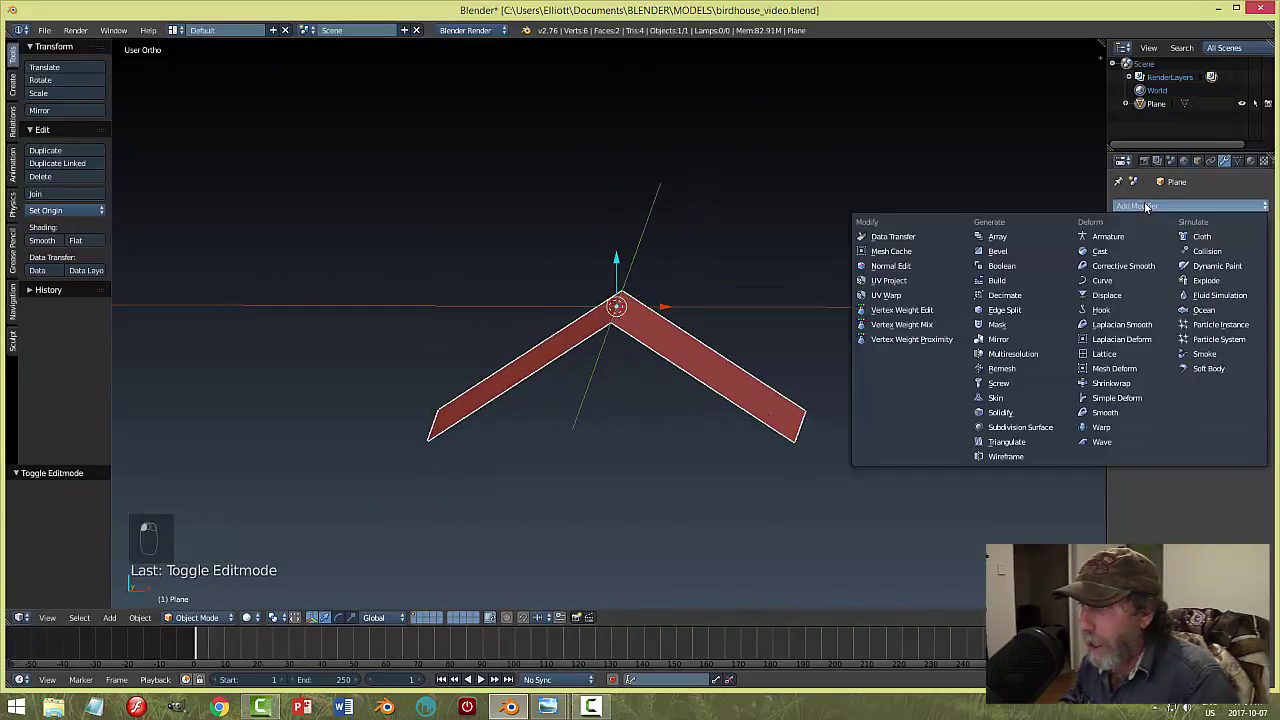
pyautogui.click(1000, 412)
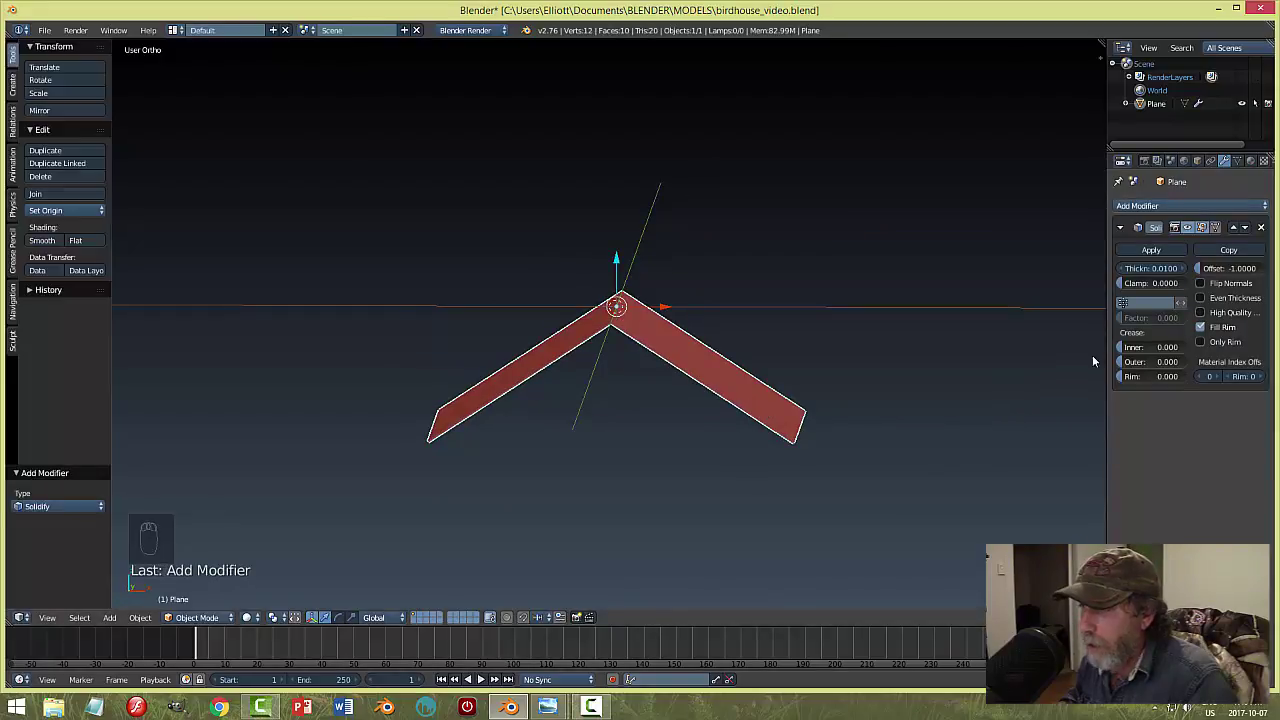
pyautogui.moveTo(1150, 268); pyautogui.dragTo(1190, 268)
pyautogui.moveTo(766, 449); pyautogui.dragTo(692, 452, button='middle')
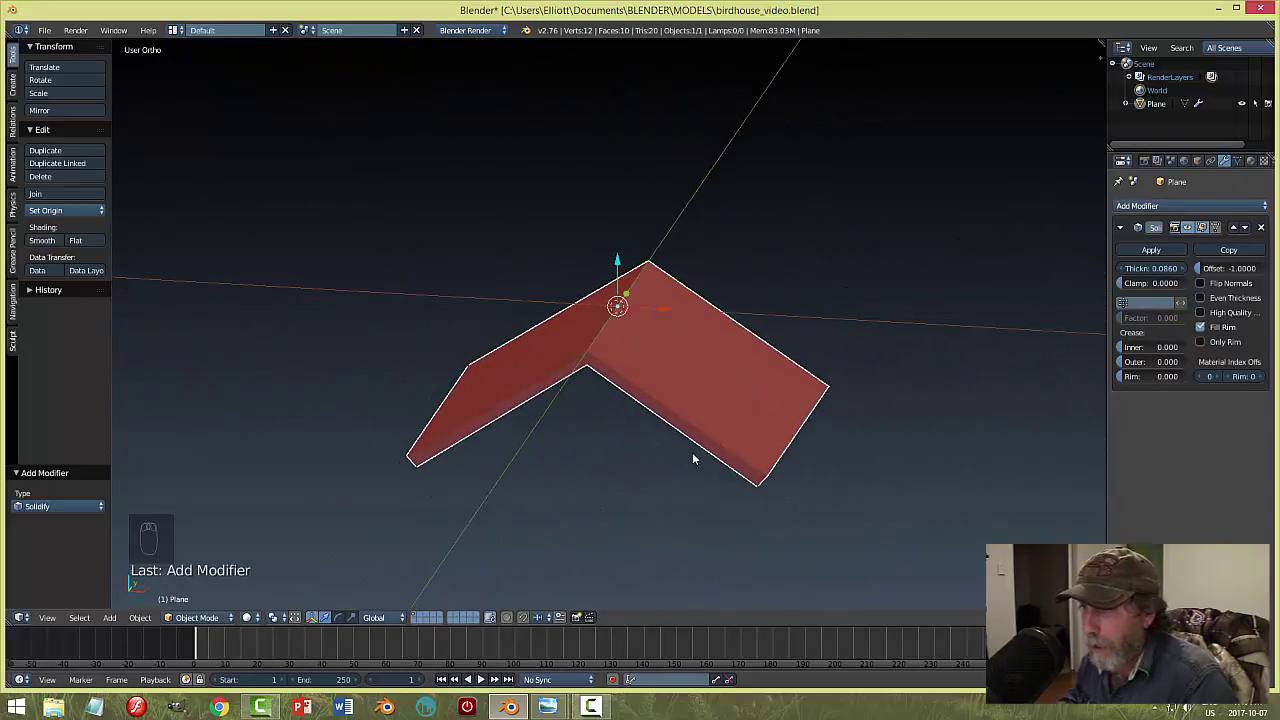
pyautogui.click(1165, 253)
# Duplicate the roof's two upper slope faces in place and separate the copy into its own object.
pyautogui.moveTo(786, 401); pyautogui.dragTo(713, 382, button='middle')
pyautogui.press('Tab')
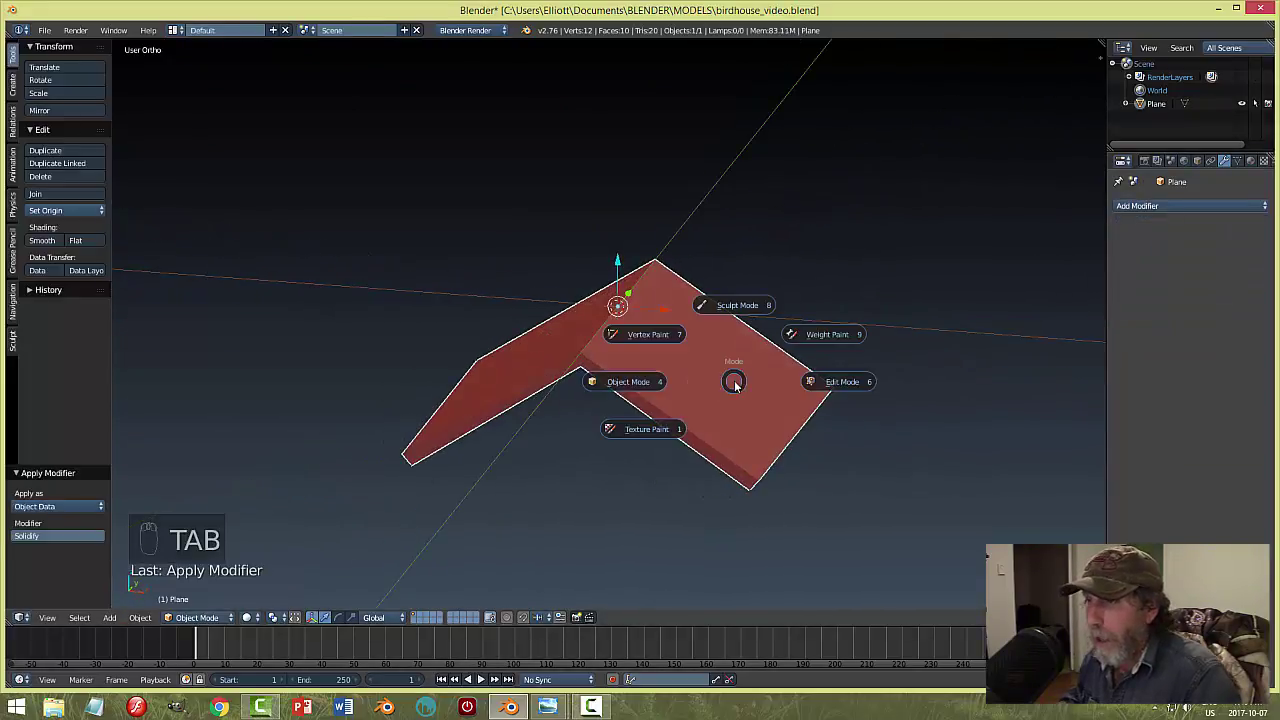
pyautogui.click(868, 388)
pyautogui.press('a')
pyautogui.press('a')
pyautogui.hotkey('ctrl', 'Tab')
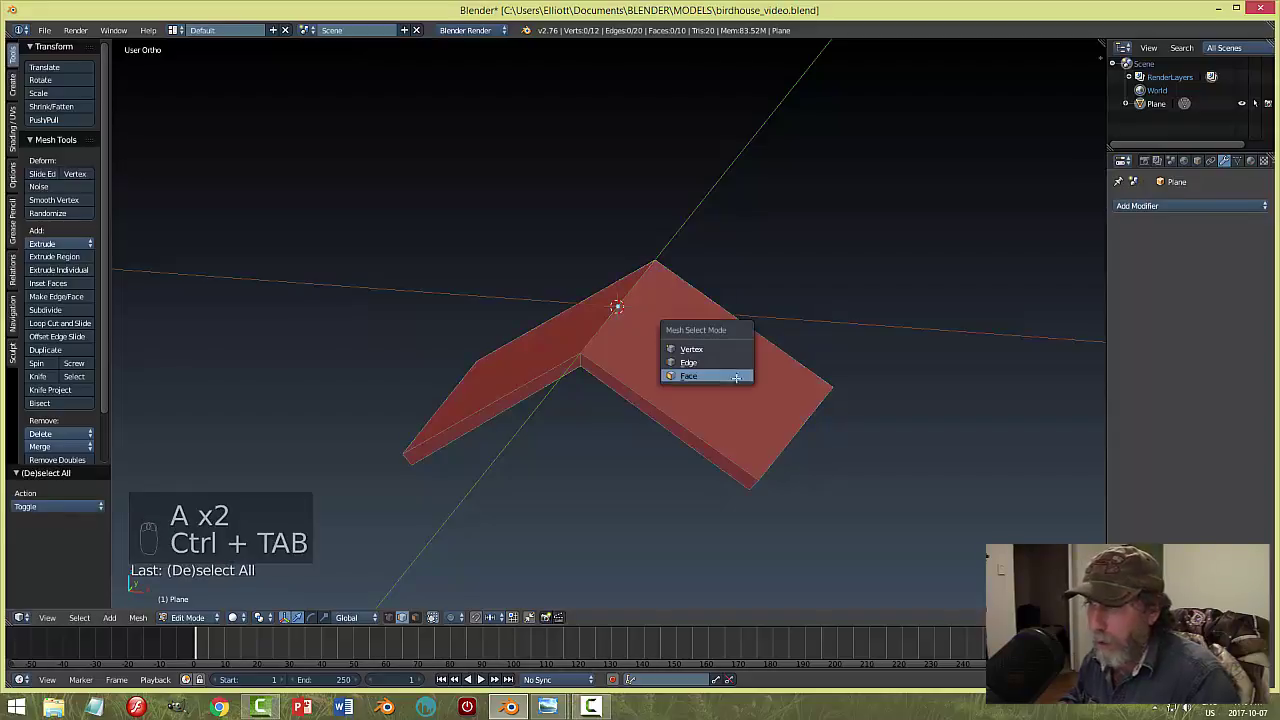
pyautogui.click(720, 378)
pyautogui.rightClick(622, 341)
pyautogui.keyDown('shift'); pyautogui.rightClick(566, 312); pyautogui.keyUp('shift')
pyautogui.moveTo(782, 412); pyautogui.dragTo(806, 407, button='middle')
pyautogui.hotkey('shift', 'd')
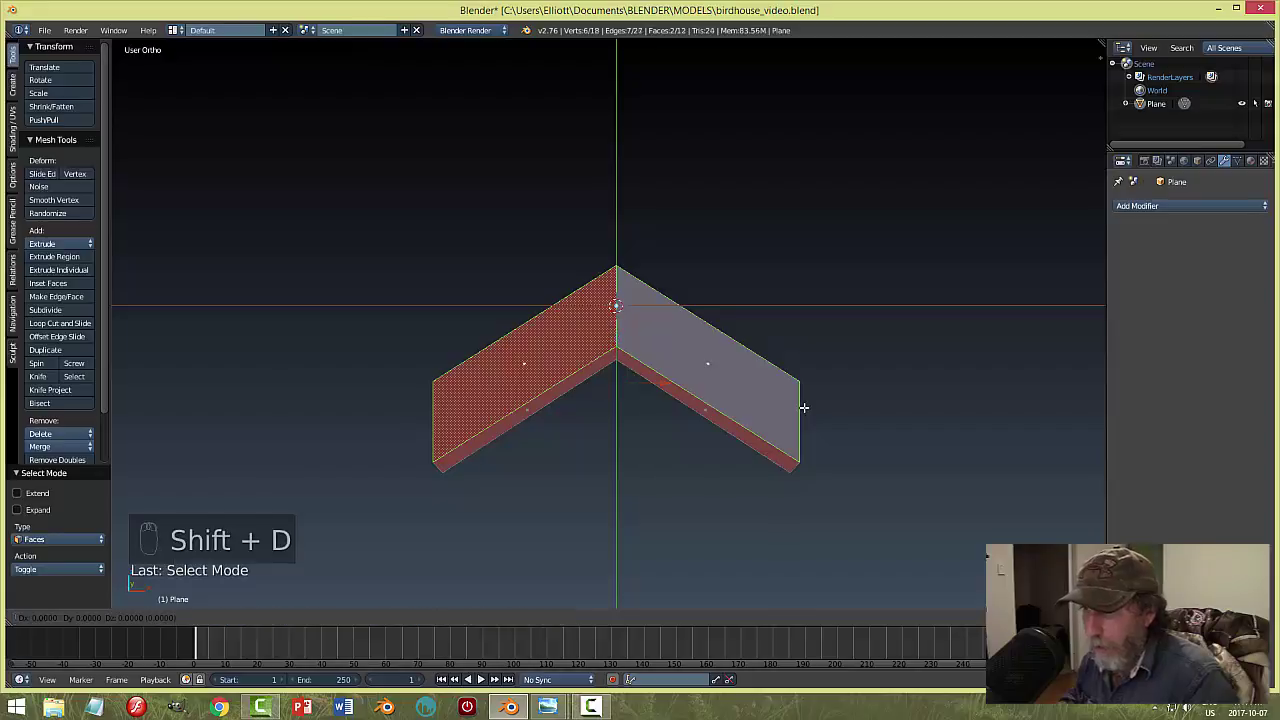
pyautogui.rightClick(803, 407)
pyautogui.press('p')
pyautogui.click(800, 407)
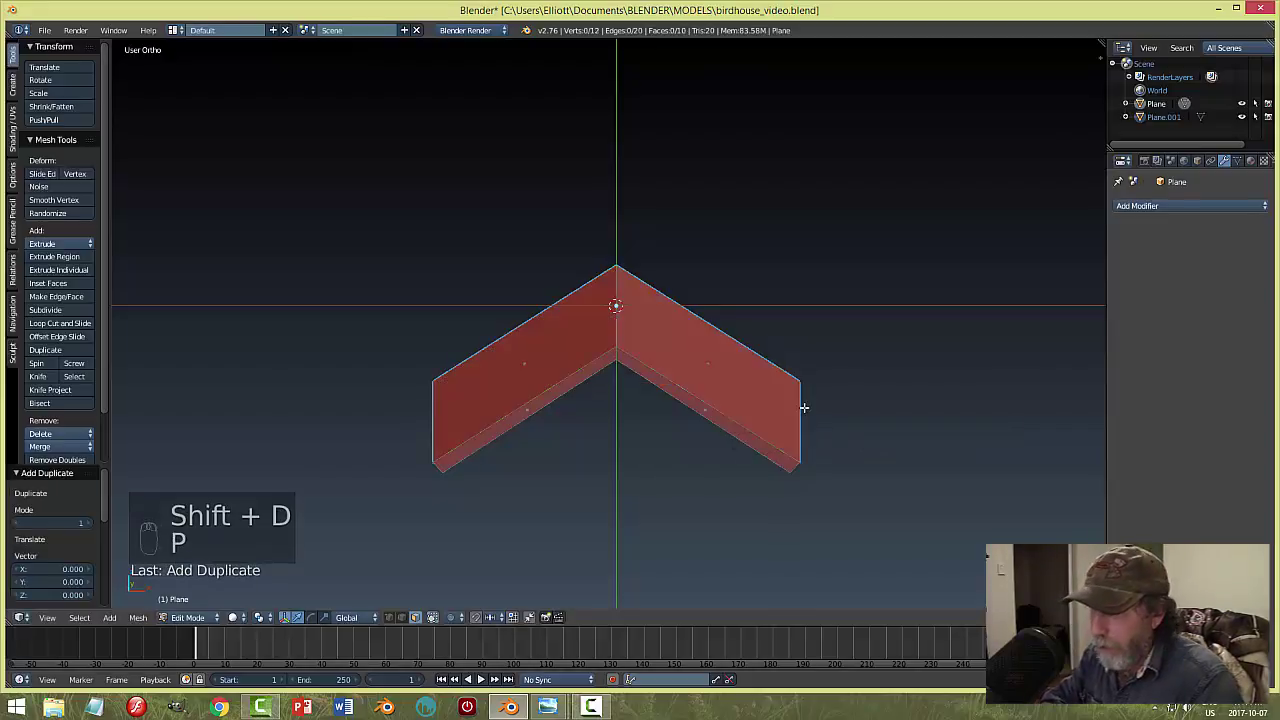
# Raise the separated roof copy about 0.115 along Z and scale it uniformly to about 0.111.
pyautogui.press('Tab')
pyautogui.click(708, 411)
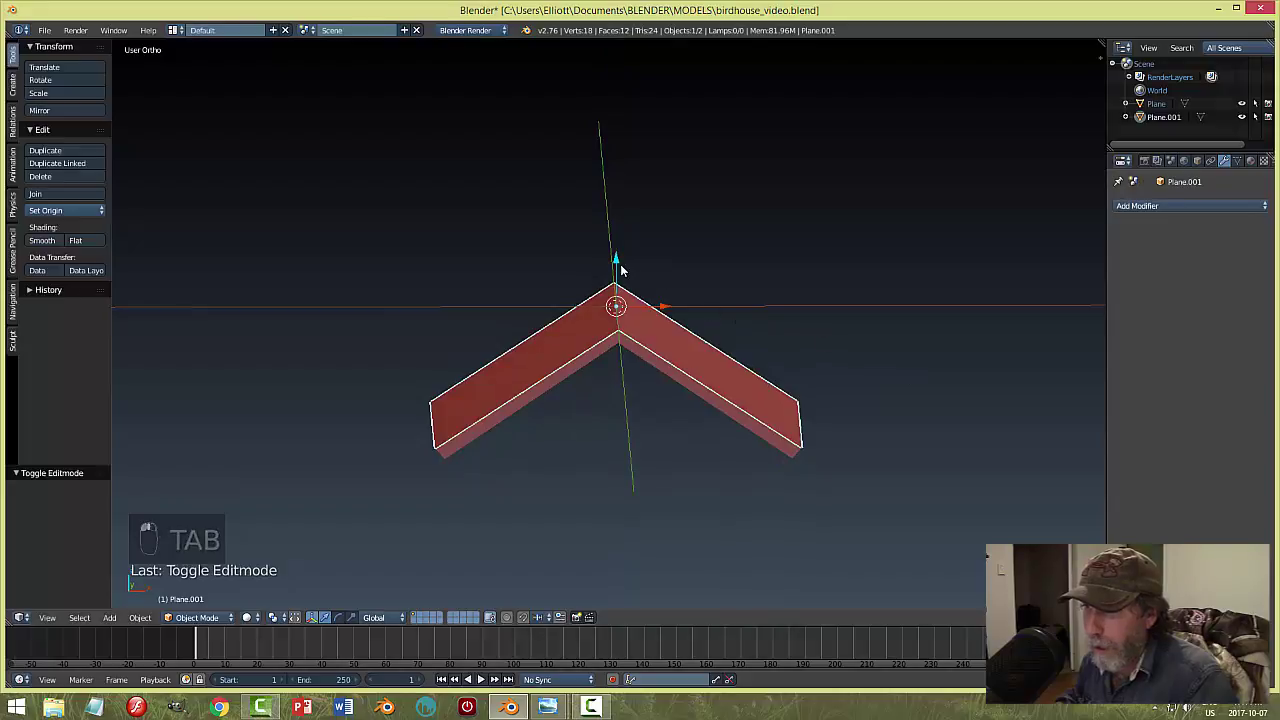
pyautogui.moveTo(620, 263); pyautogui.dragTo(708, 277)
pyautogui.moveTo(708, 277)
pyautogui.mouseDown(button='middle')
pyautogui.moveTo(688, 259)
pyautogui.moveTo(695, 279)
pyautogui.moveTo(710, 276)
pyautogui.mouseUp(button='middle')
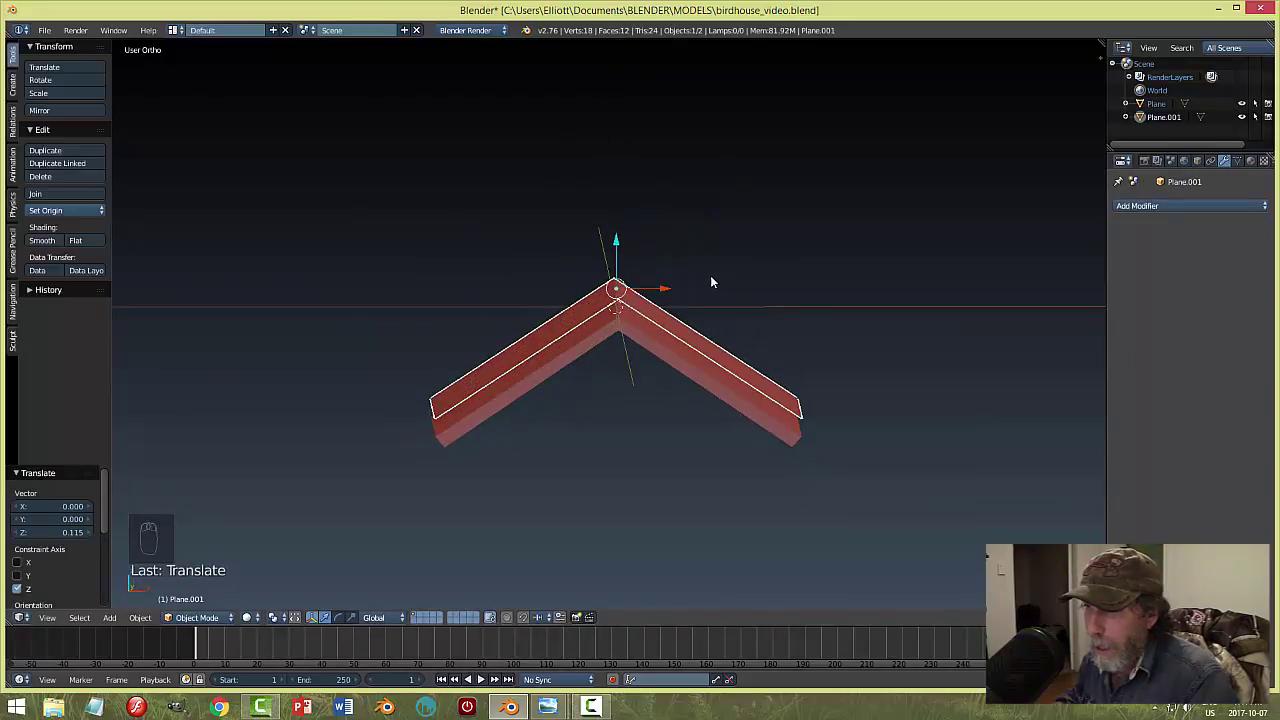
pyautogui.press('s')
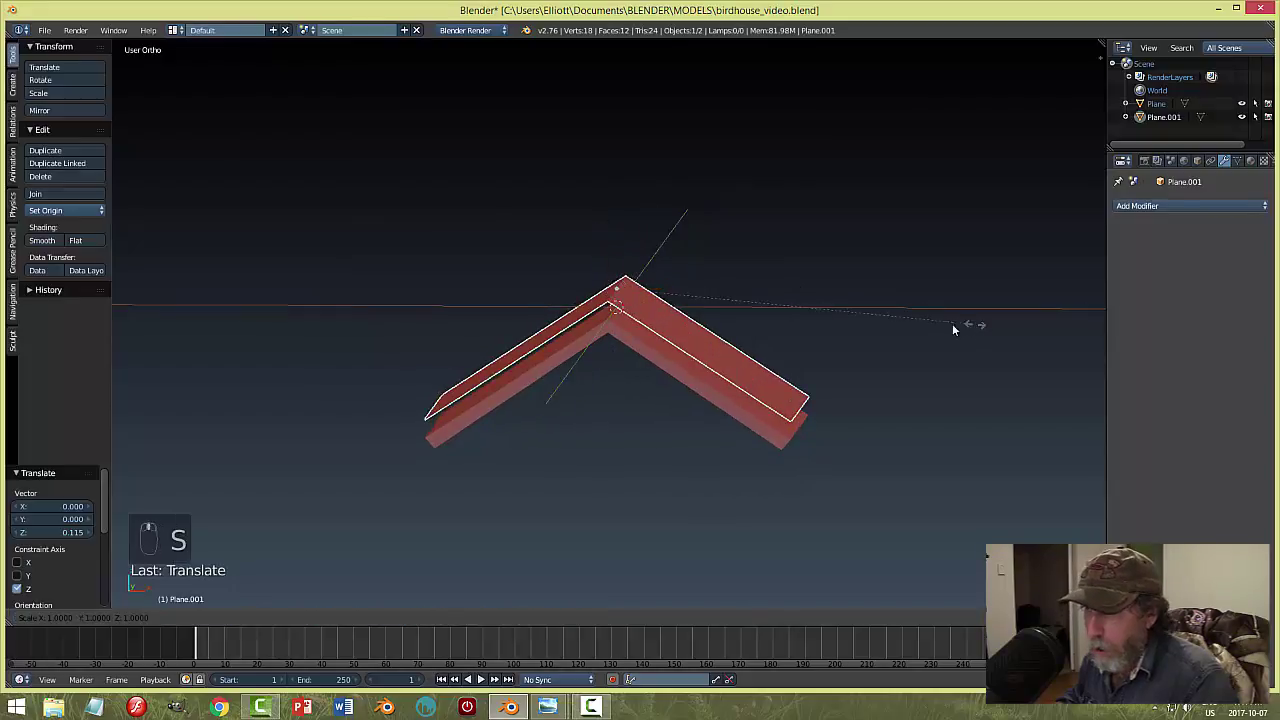
pyautogui.click(644, 316)
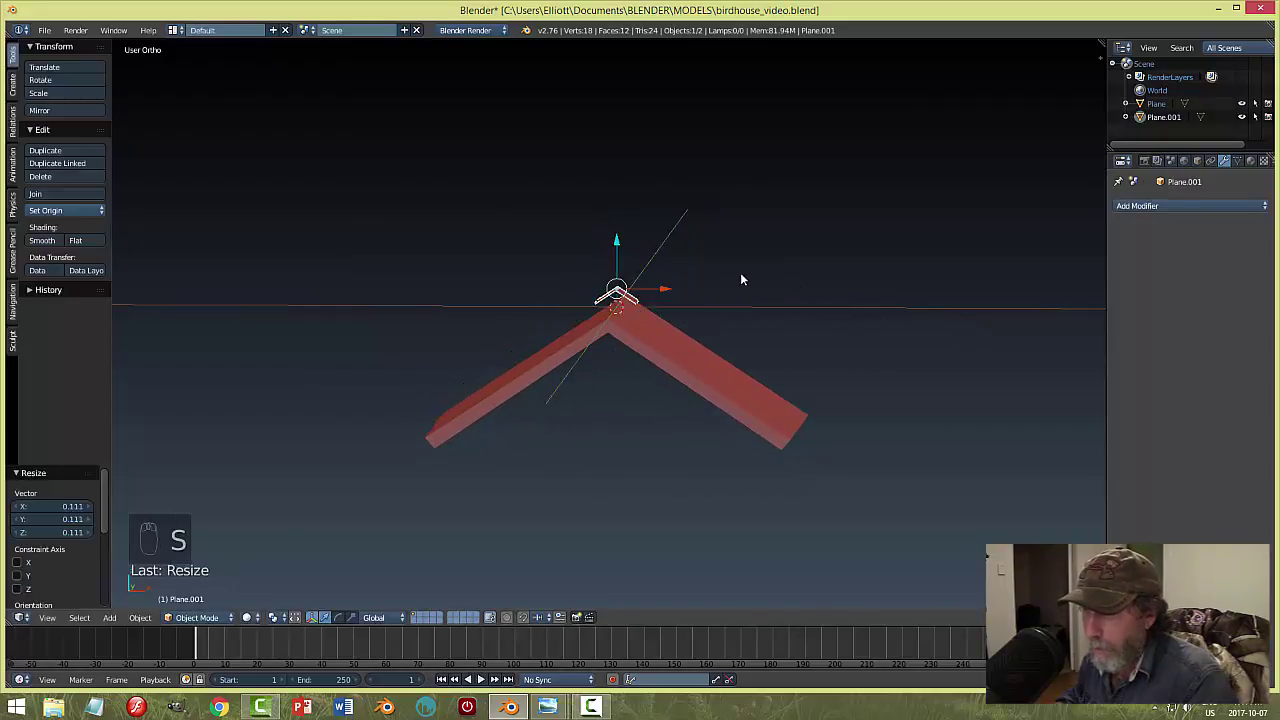
# Lower the small peaked piece about 0.096 along Z, then fine-tune its height by about 0.013 and -0.006 to rest on the ridge.
pyautogui.moveTo(746, 270); pyautogui.dragTo(616, 248, button='middle')
pyautogui.moveTo(617, 246); pyautogui.dragTo(622, 256)
pyautogui.moveTo(622, 256); pyautogui.dragTo(794, 285, button='middle')
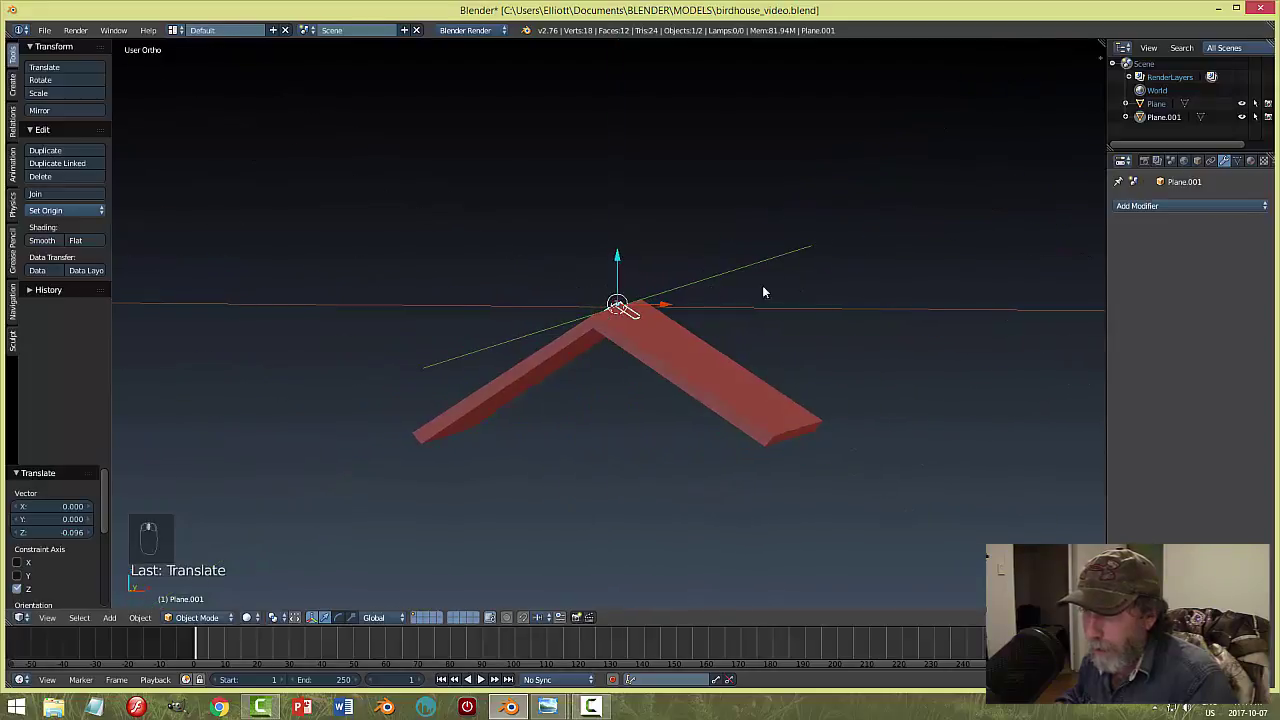
pyautogui.moveTo(619, 262); pyautogui.dragTo(623, 253)
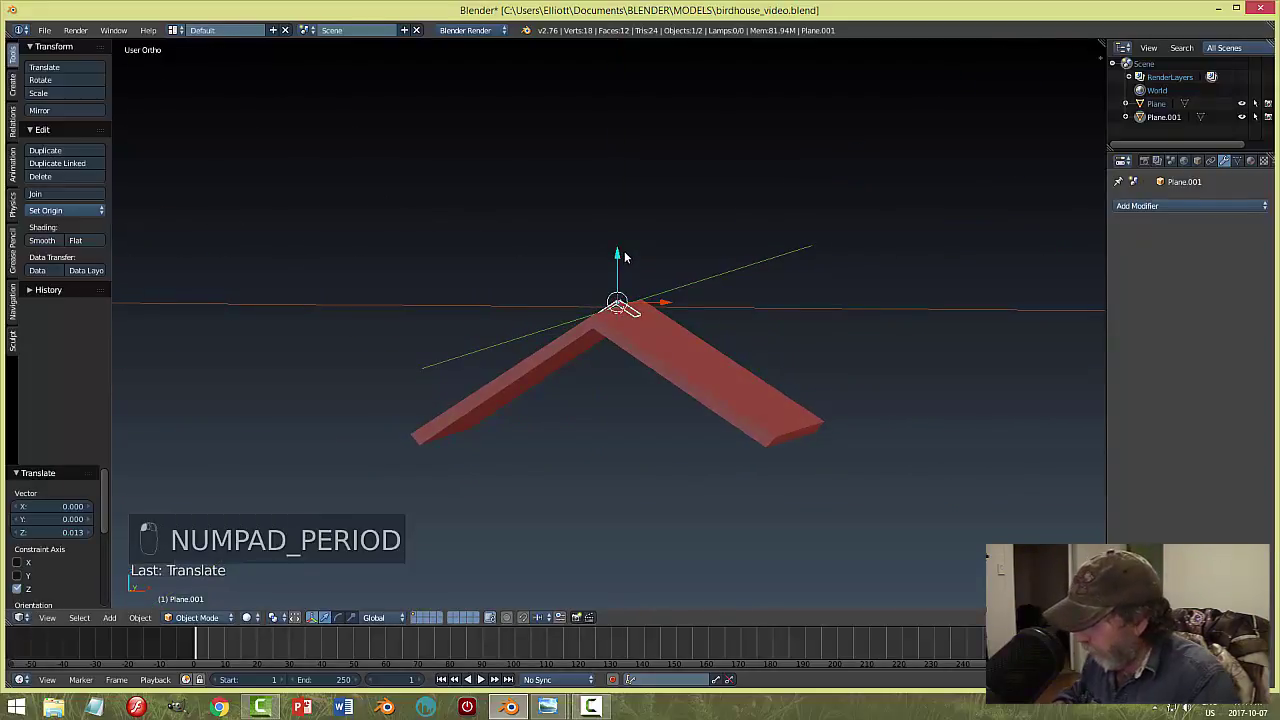
pyautogui.press('KP_Decimal')
pyautogui.scroll(-2, 640, 262)
pyautogui.moveTo(656, 274); pyautogui.dragTo(614, 260, button='middle')
pyautogui.moveTo(614, 260); pyautogui.dragTo(615, 266)
# Thicken the small ridge piece with a Solidify modifier, adjust its height on the roof peak and apply the modifier.
pyautogui.click(1148, 205)
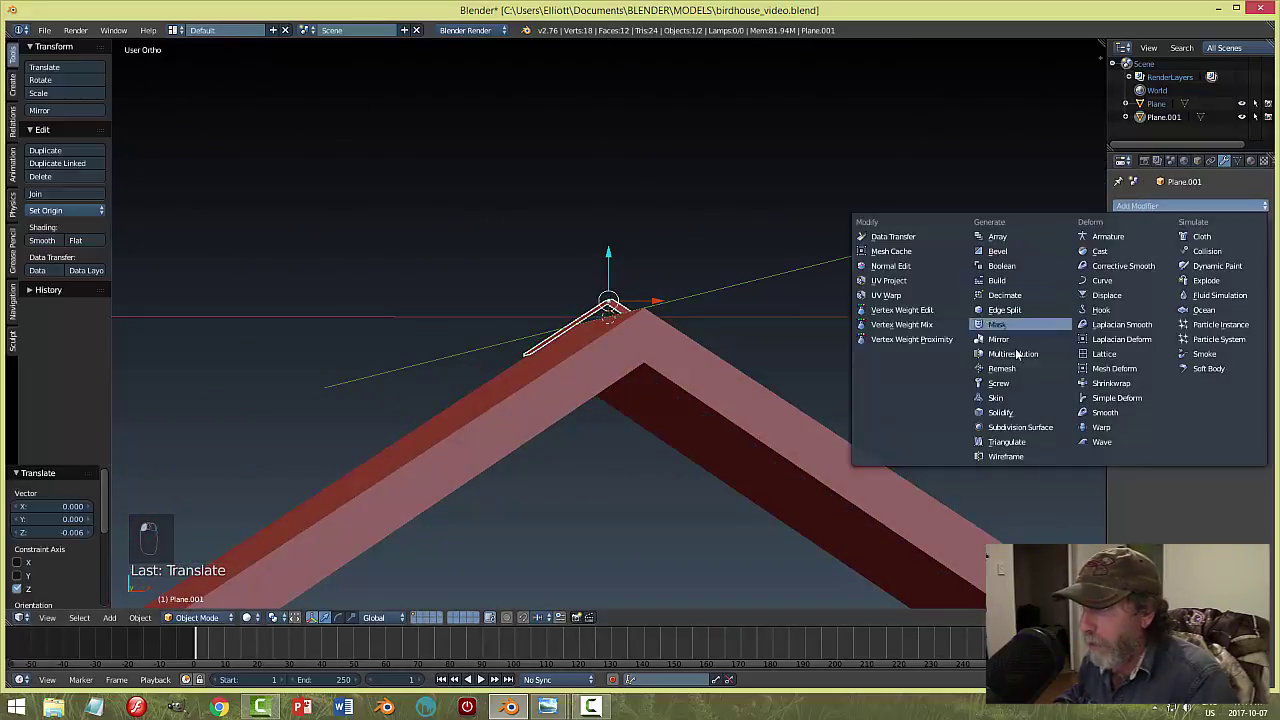
pyautogui.click(1000, 412)
pyautogui.moveTo(1152, 268); pyautogui.dragTo(1063, 294)
pyautogui.moveTo(1063, 294); pyautogui.dragTo(837, 357, button='middle')
pyautogui.scroll(-3, 851, 340)
pyautogui.moveTo(608, 257); pyautogui.dragTo(615, 263)
pyautogui.moveTo(876, 290); pyautogui.dragTo(842, 336, button='middle')
pyautogui.click(1152, 250)
# Scale the ridge piece along the Y axis to span the roof's length, and deselect everything.
pyautogui.press('s')
pyautogui.press('y')
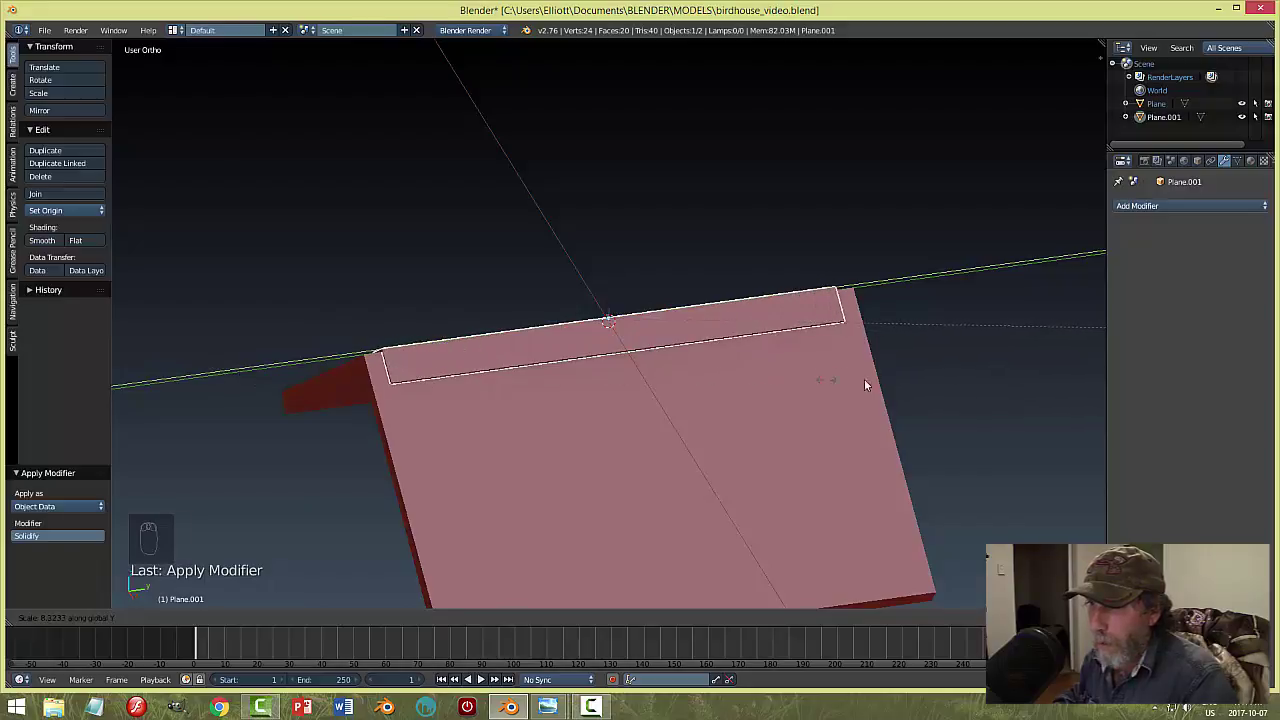
pyautogui.click(1085, 368)
pyautogui.press('a')
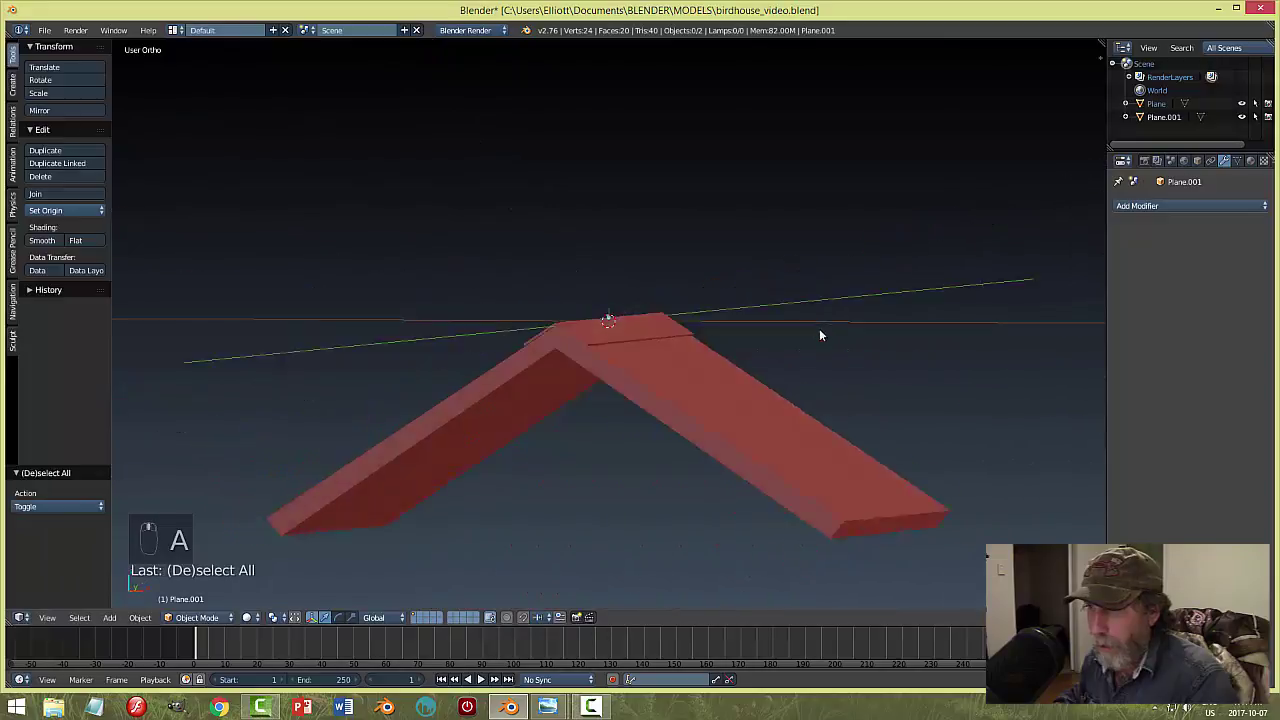
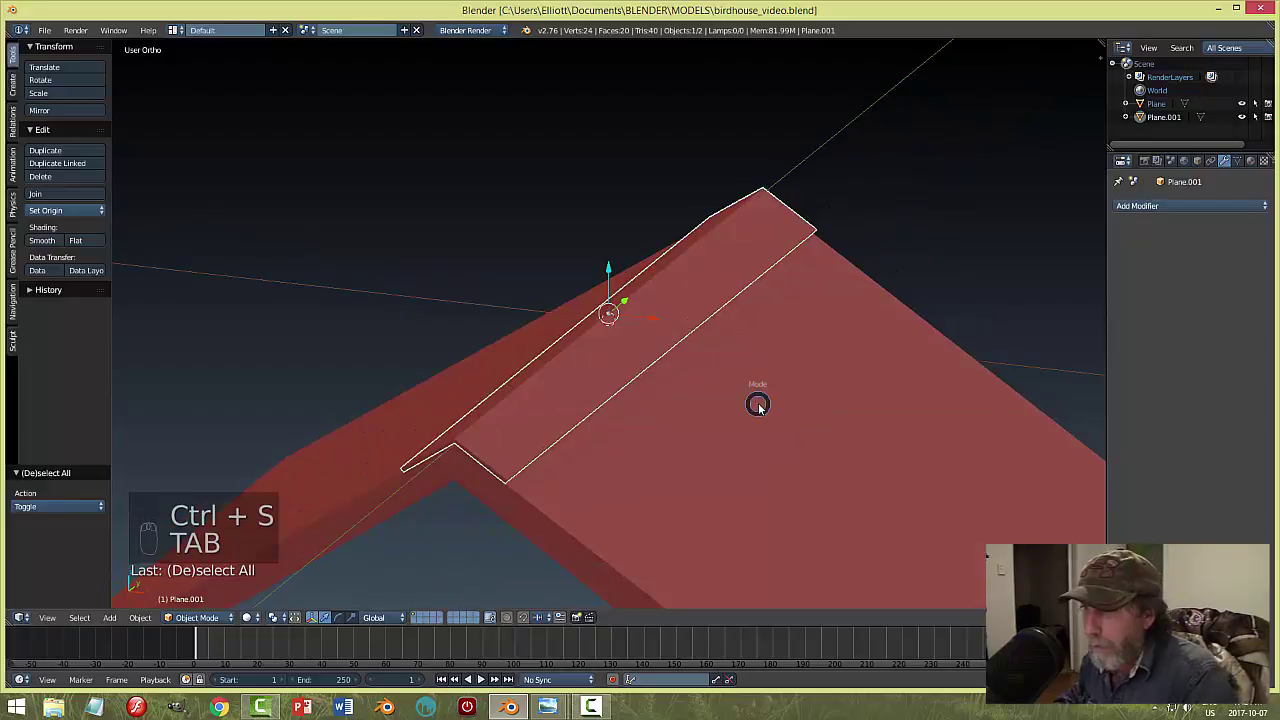
# Add eight evenly spaced lengthwise loop cuts to one slope of the ridge piece.
pyautogui.moveTo(682, 423); pyautogui.dragTo(664, 343, button='middle')
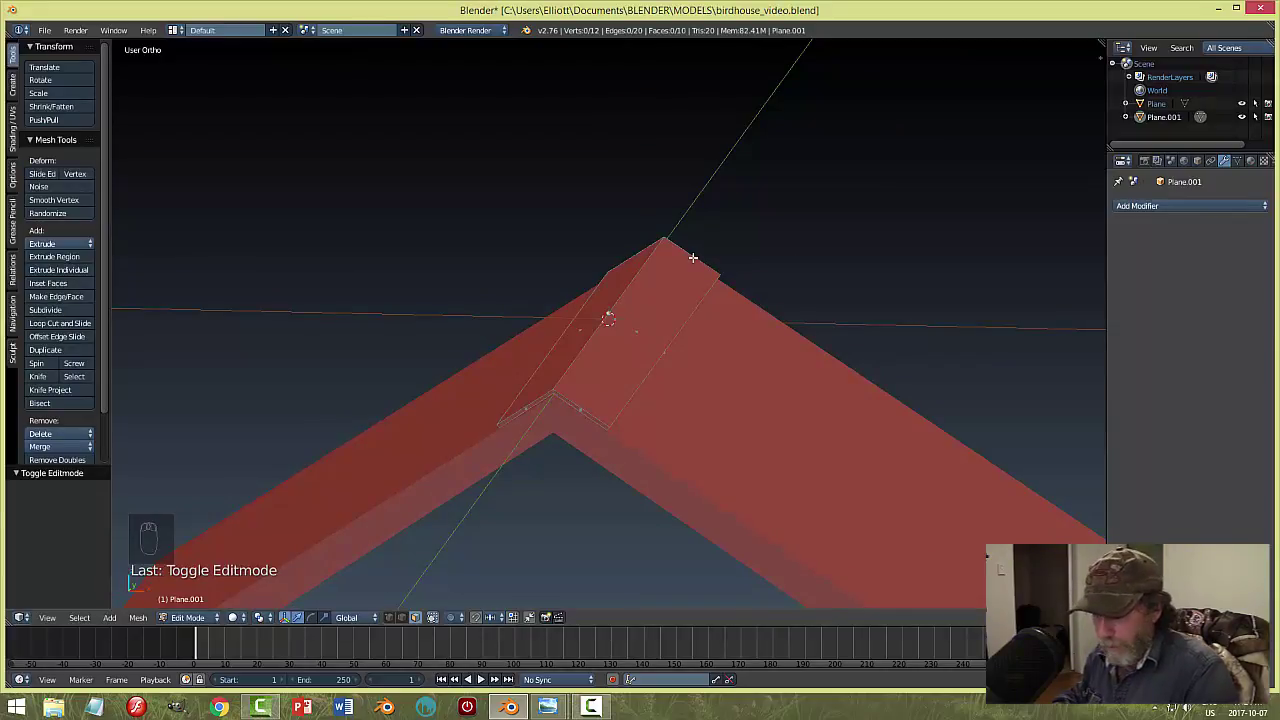
pyautogui.hotkey('ctrl', 'r')
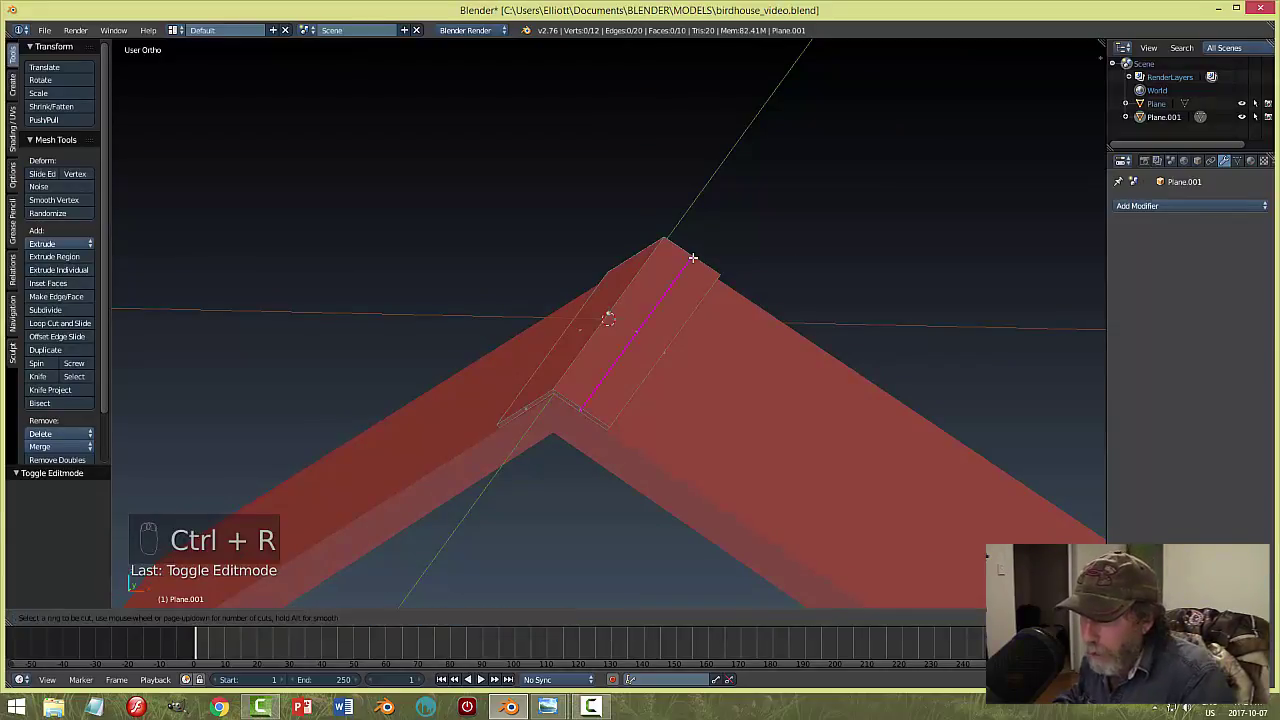
pyautogui.scroll(1, 693, 258)
pyautogui.scroll(-3, 693, 258)
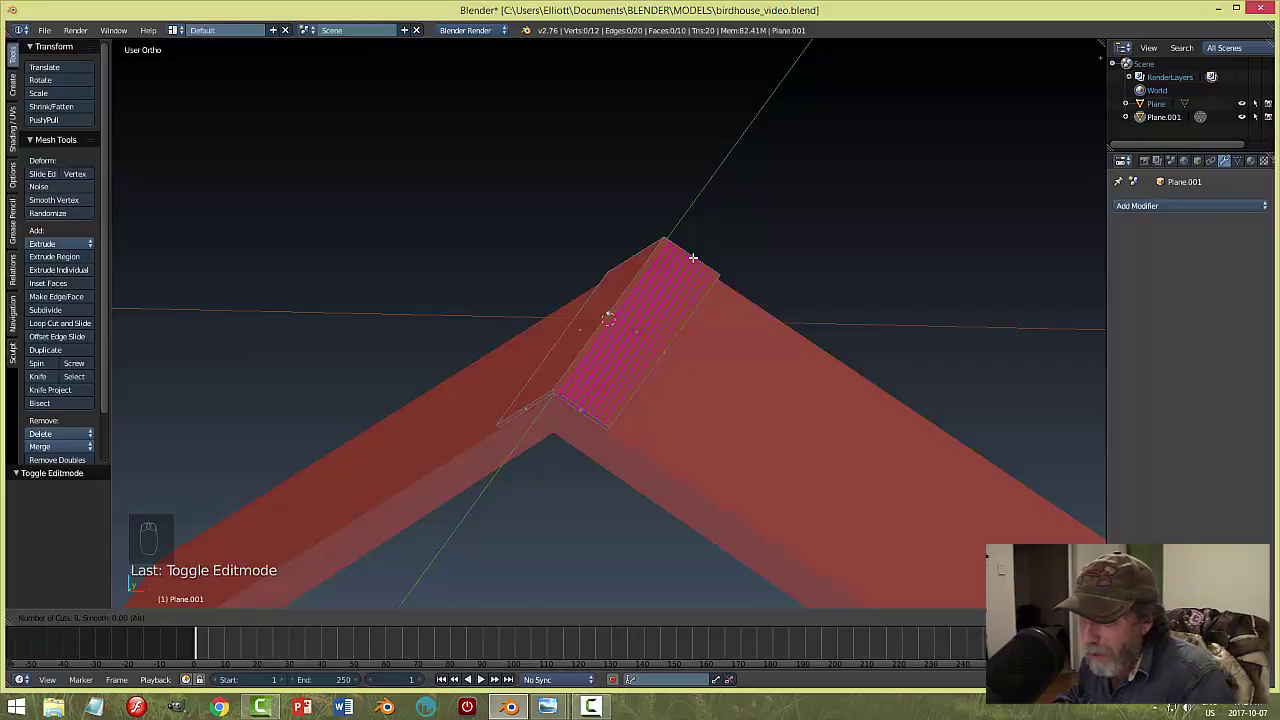
pyautogui.click(693, 258)
pyautogui.click(693, 258)
# Add eight evenly spaced lengthwise loop cuts to the ridge piece's other slope, without sliding them.
pyautogui.moveTo(620, 283); pyautogui.dragTo(609, 282, button='middle')
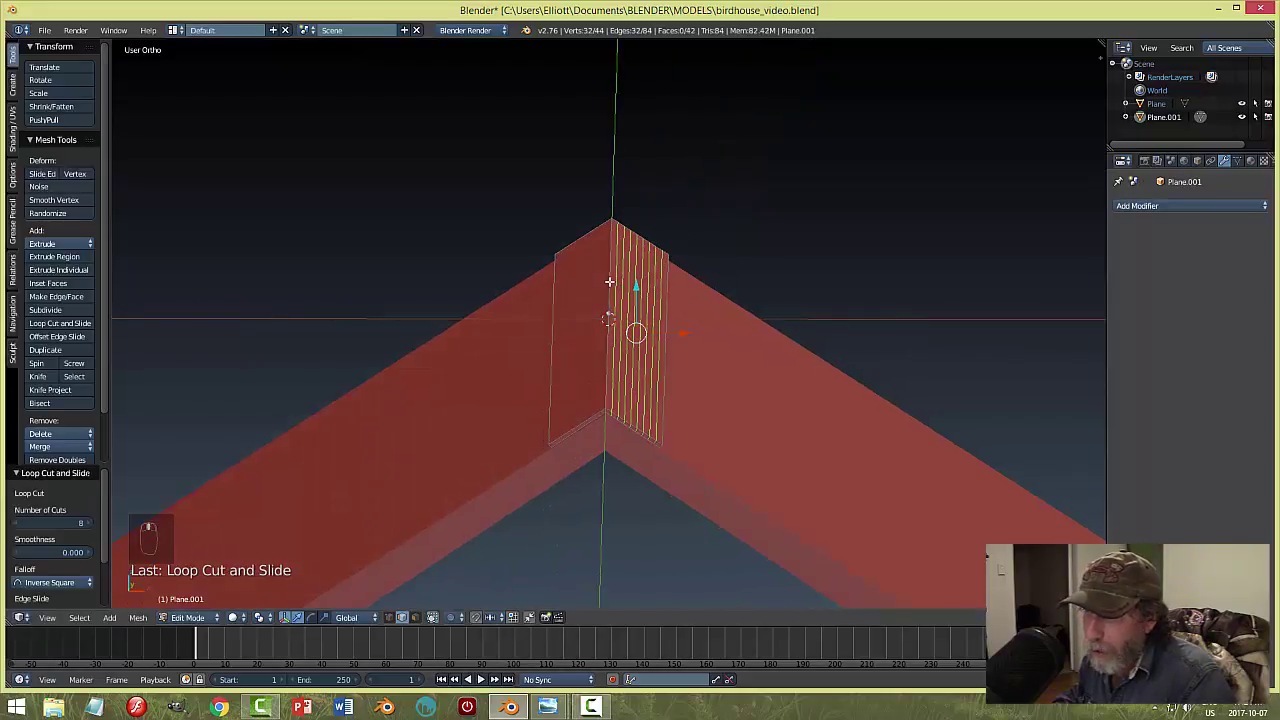
pyautogui.hotkey('ctrl', 'r')
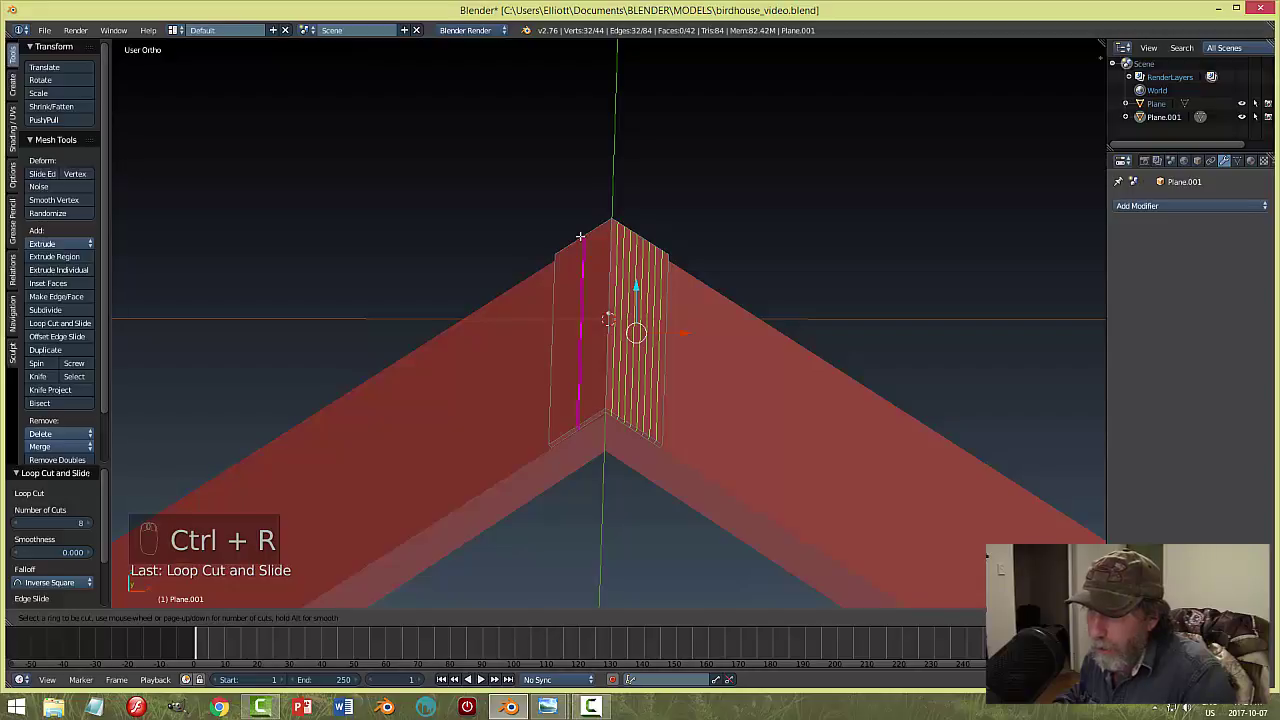
pyautogui.scroll(1, 580, 236)
pyautogui.scroll(4, 580, 236)
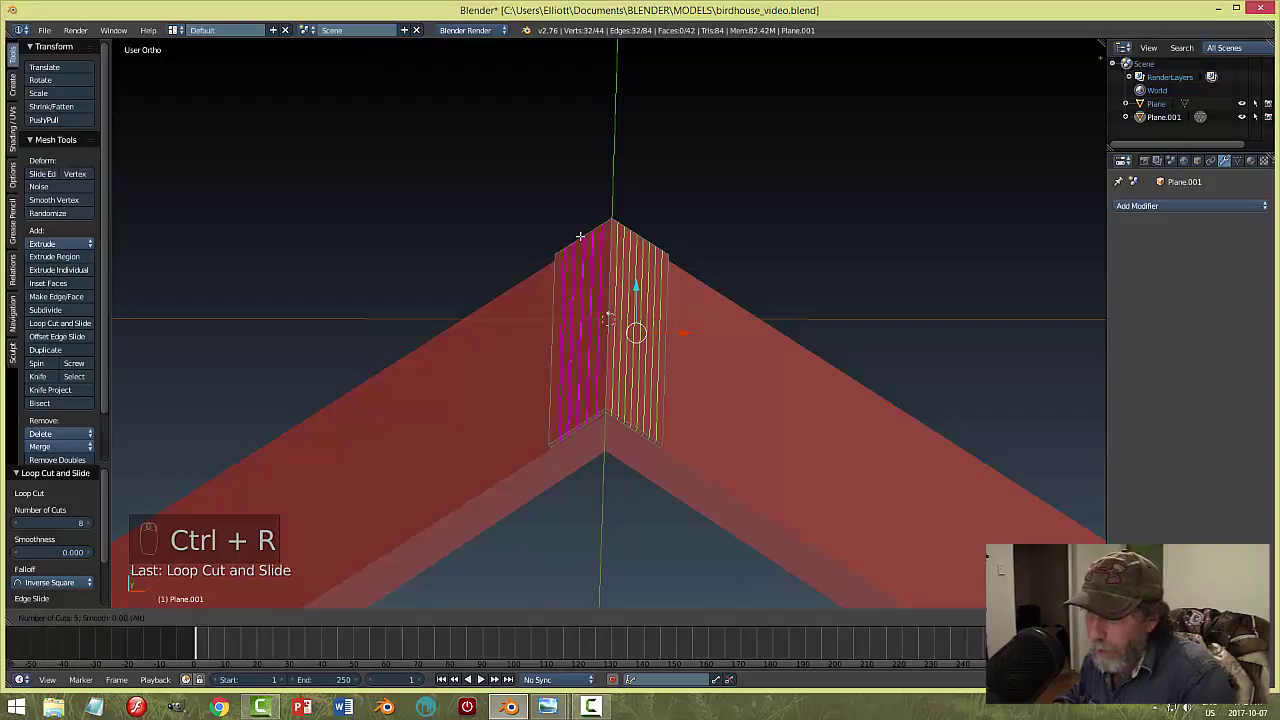
pyautogui.click(580, 236)
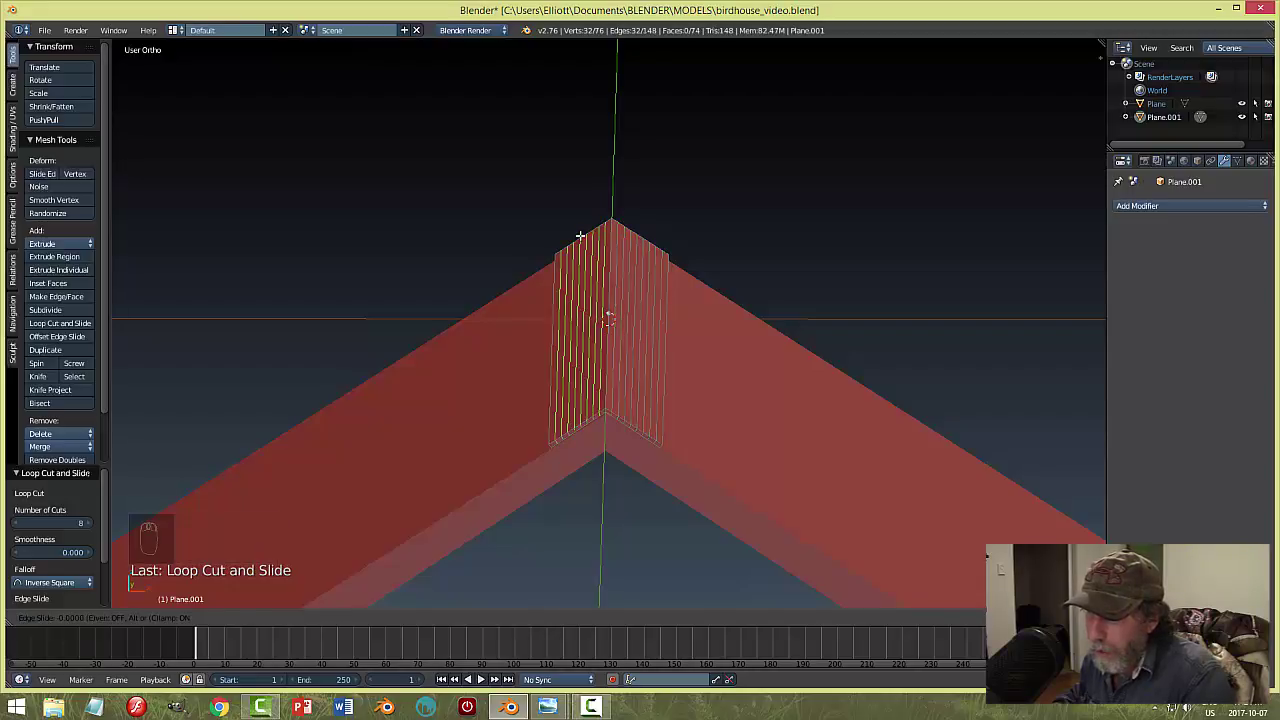
pyautogui.rightClick(580, 236)
# Deselect the new edge loops and switch mesh selection to faces.
pyautogui.press('a')
pyautogui.moveTo(859, 277); pyautogui.dragTo(811, 300, button='middle')
pyautogui.hotkey('ctrl', 'Tab')
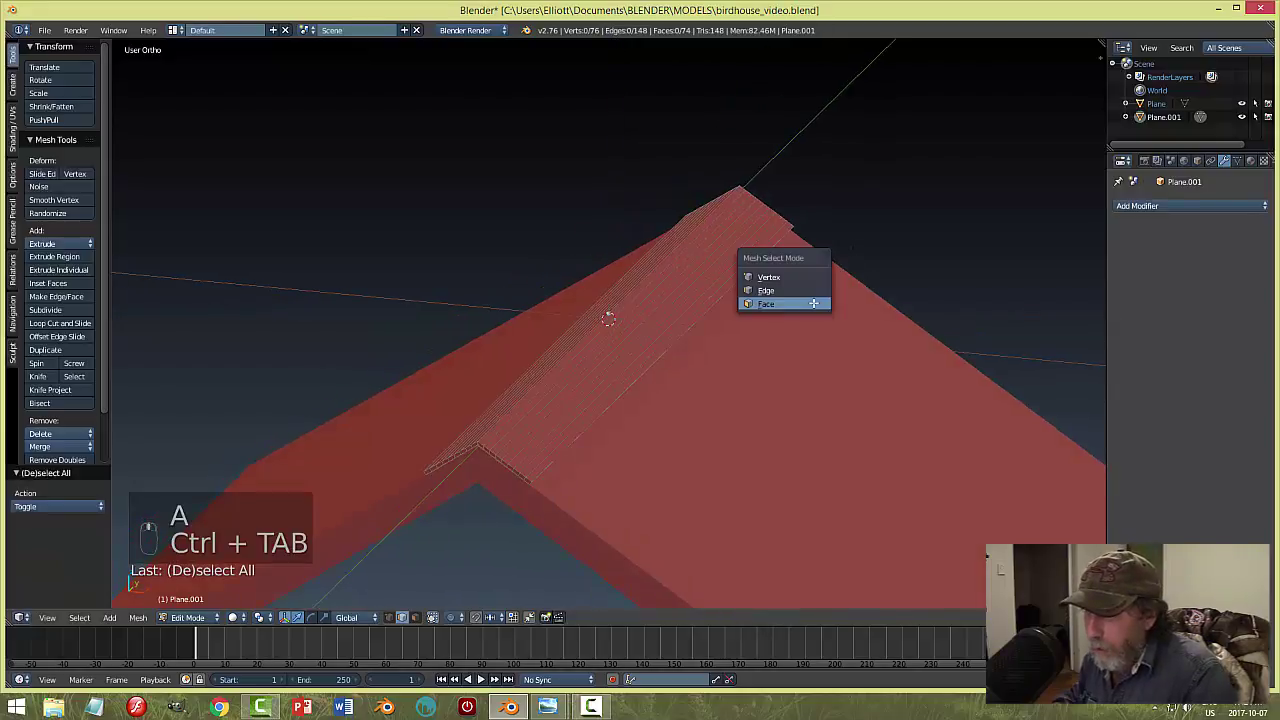
pyautogui.click(808, 304)
pyautogui.moveTo(637, 423); pyautogui.dragTo(556, 440, button='middle')
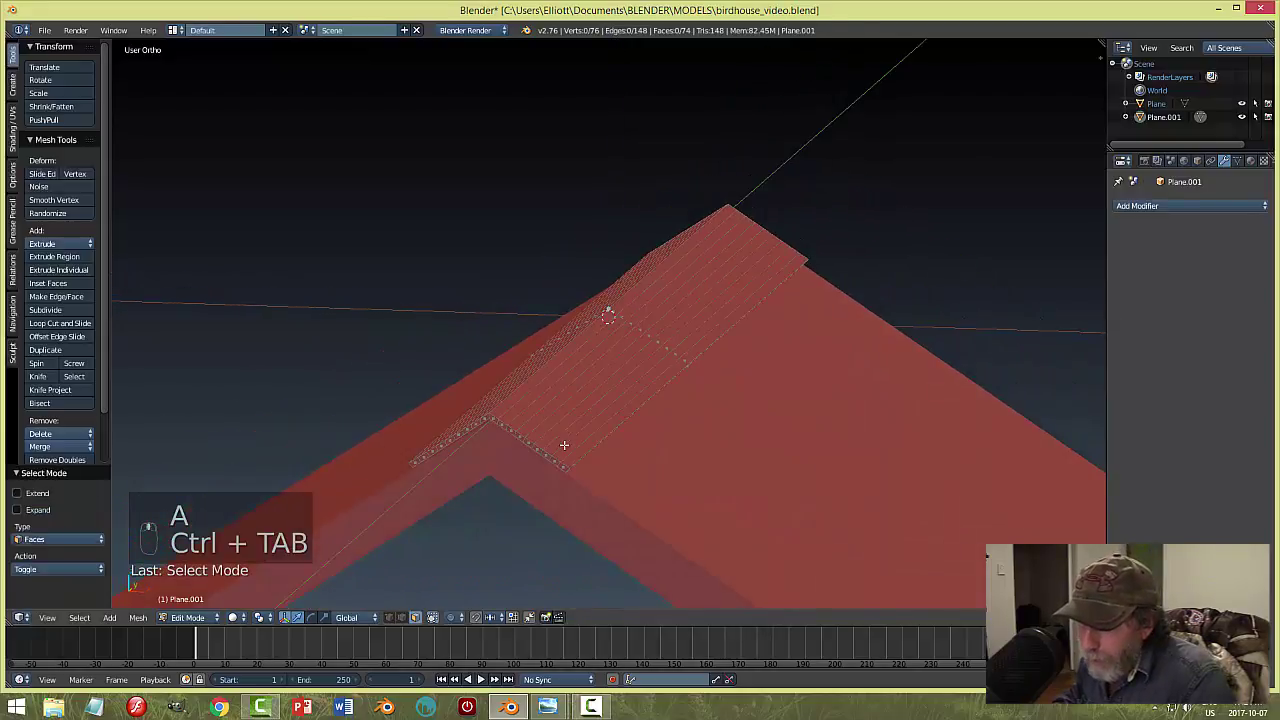
pyautogui.rightClick(532, 404)
pyautogui.keyDown('shift'); pyautogui.rightClick(563, 426); pyautogui.keyUp('shift')
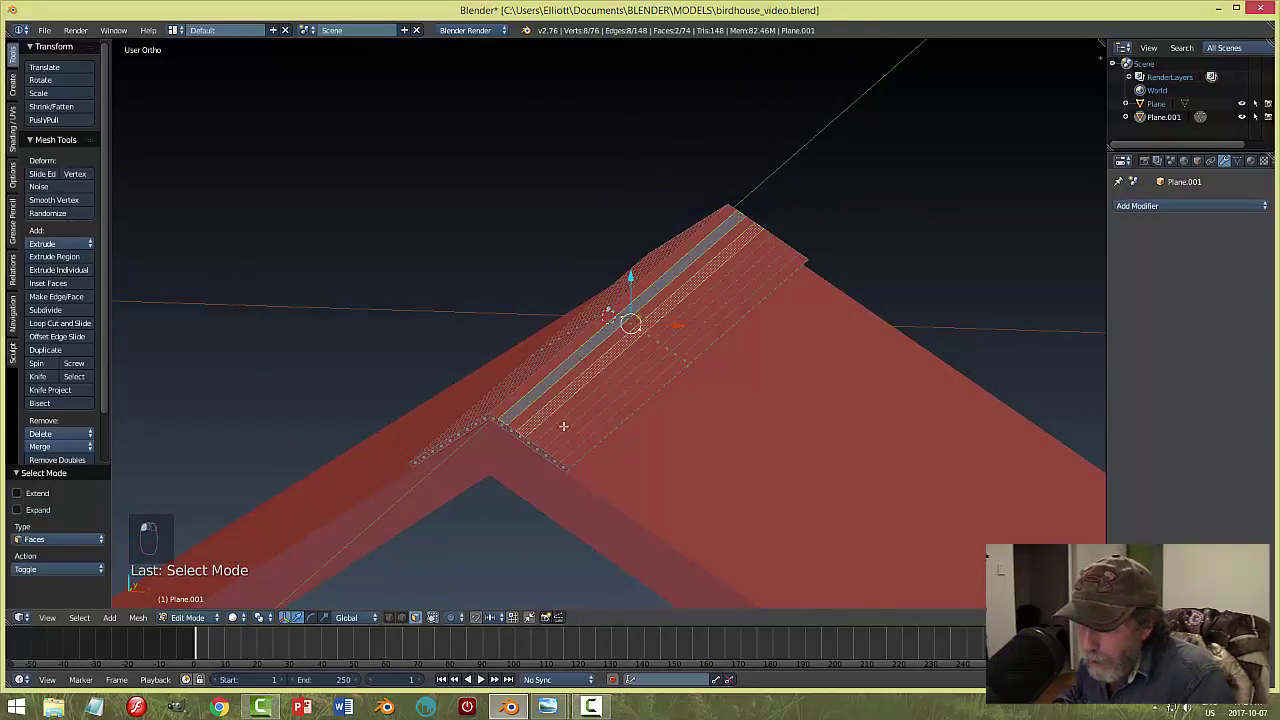
pyautogui.keyDown('shift'); pyautogui.rightClick(576, 435); pyautogui.keyUp('shift')
pyautogui.keyDown('shift'); pyautogui.rightClick(590, 442); pyautogui.keyUp('shift')
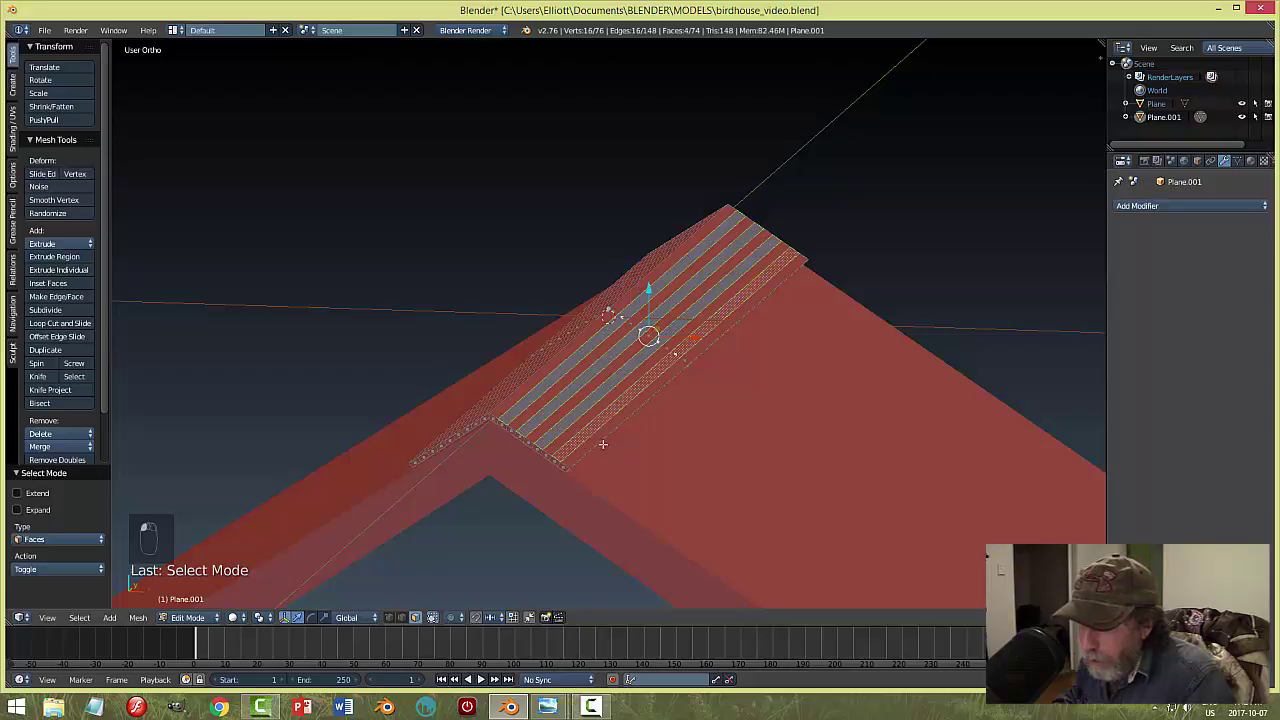
pyautogui.moveTo(600, 443); pyautogui.dragTo(611, 436, button='middle')
pyautogui.keyDown('shift'); pyautogui.rightClick(623, 417); pyautogui.keyUp('shift')
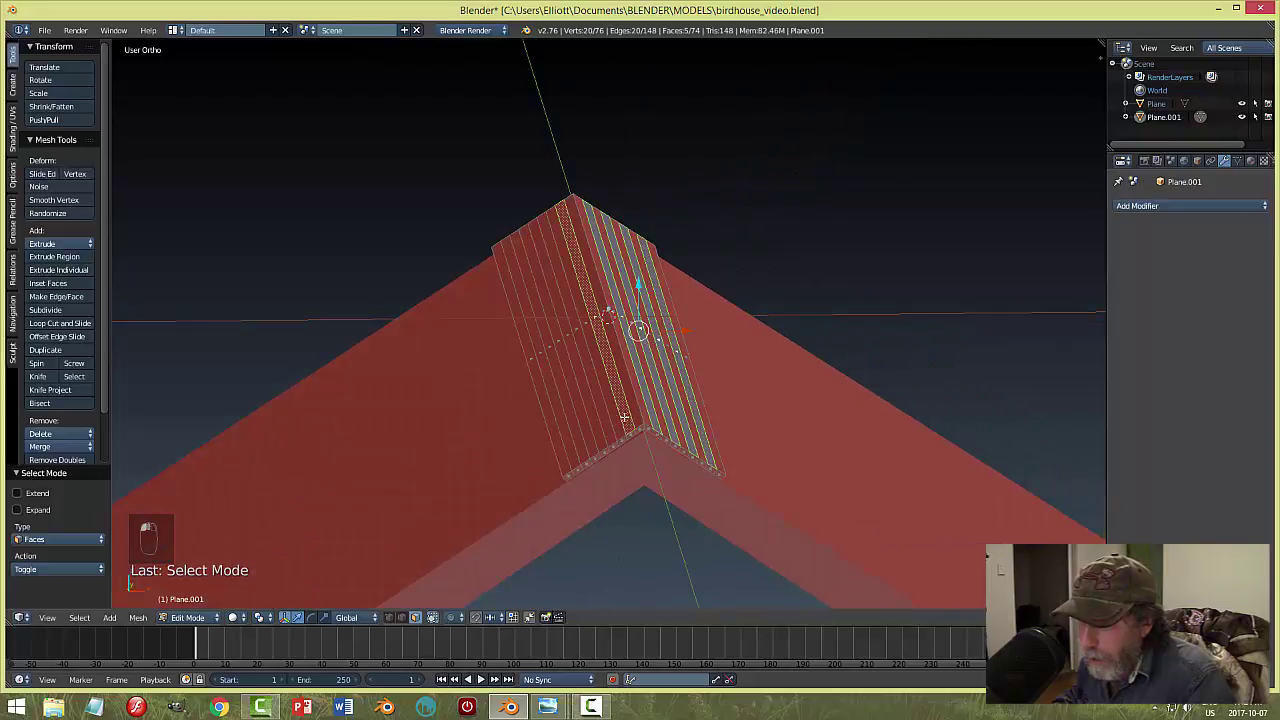
pyautogui.keyDown('shift'); pyautogui.rightClick(593, 431); pyautogui.keyUp('shift')
pyautogui.keyDown('shift'); pyautogui.rightClick(584, 436); pyautogui.keyUp('shift')
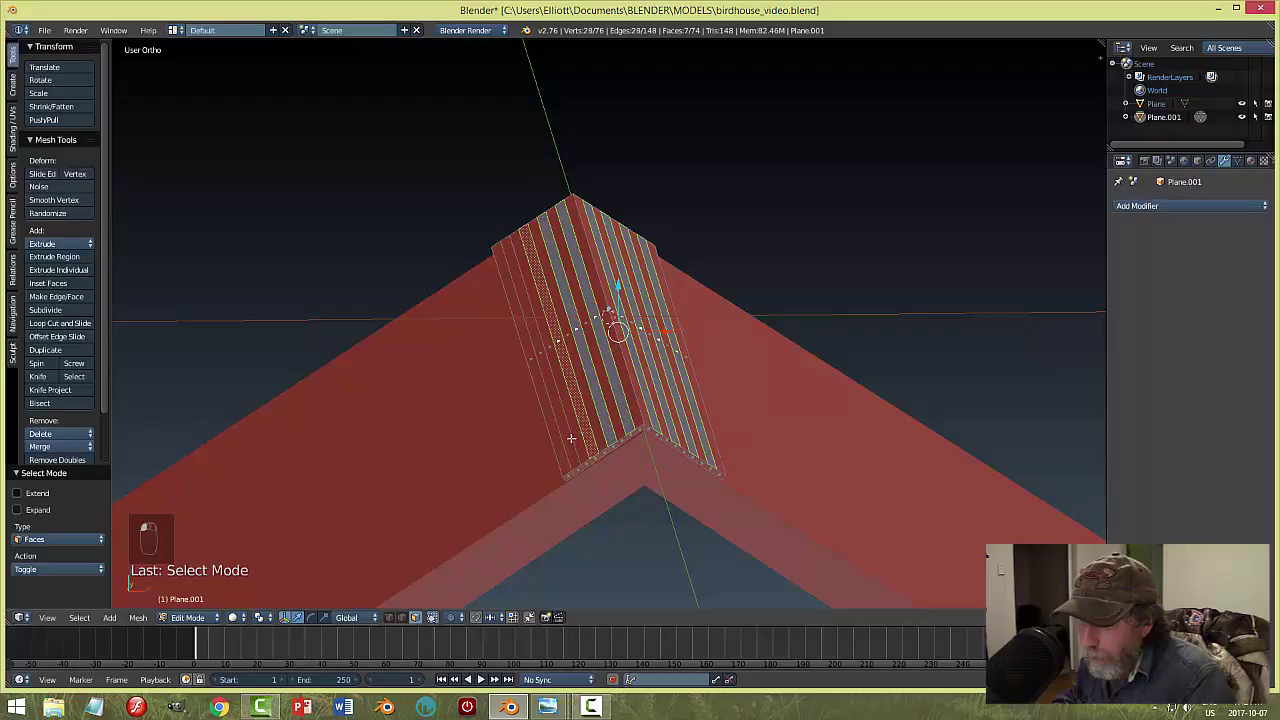
pyautogui.keyDown('shift'); pyautogui.rightClick(570, 439); pyautogui.keyUp('shift')
pyautogui.moveTo(794, 440); pyautogui.dragTo(734, 434, button='middle')
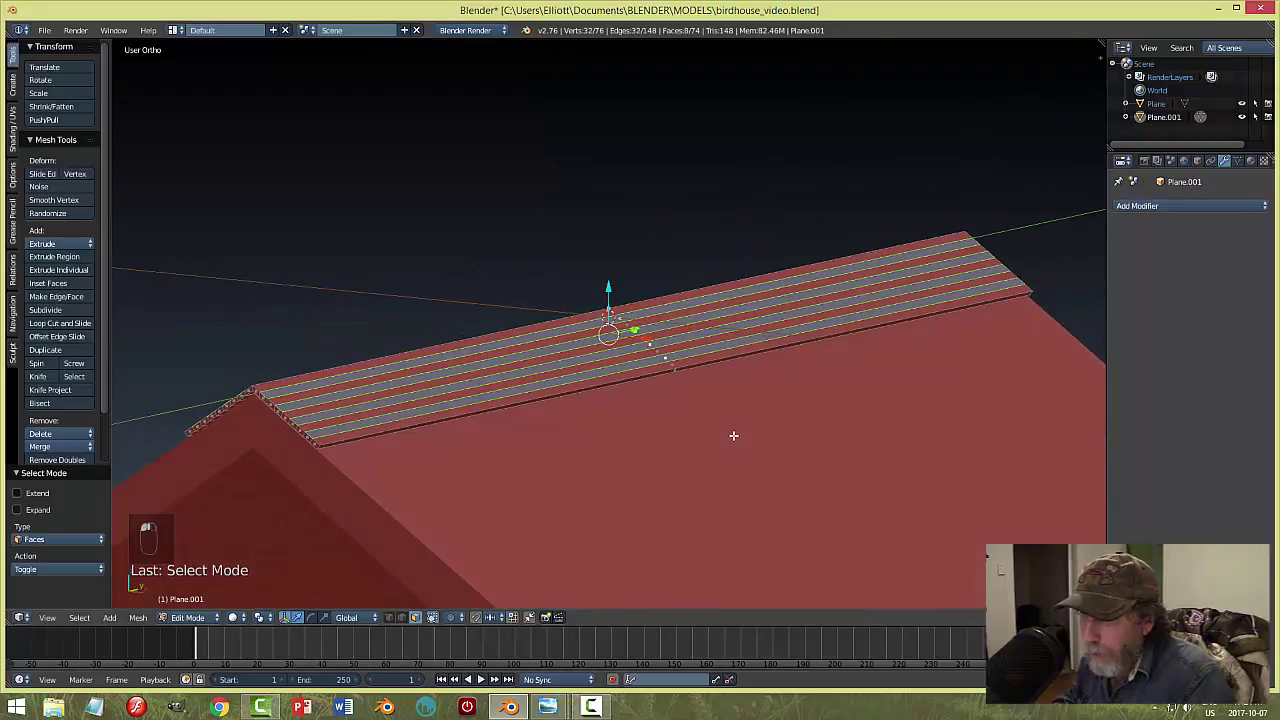
pyautogui.press('a')
# Return to Object Mode and apply the ridge piece's scale.
pyautogui.press('Tab')
pyautogui.click(648, 437)
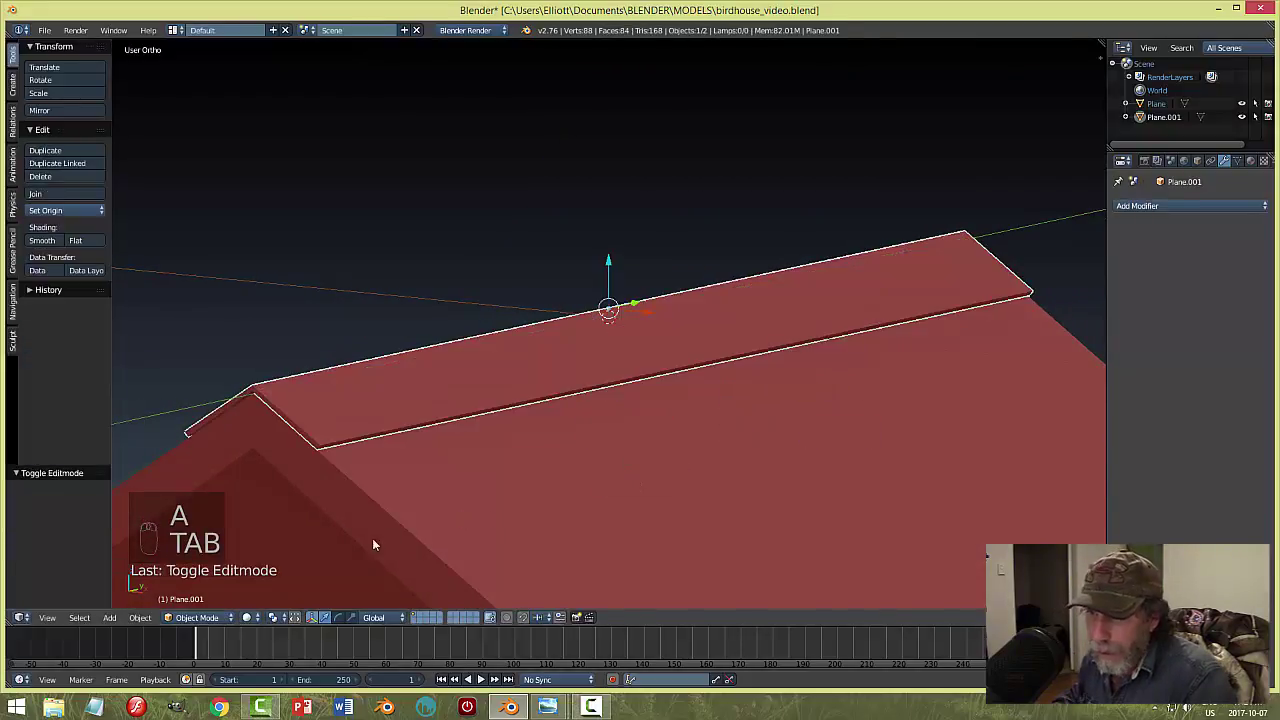
pyautogui.click(139, 617)
pyautogui.moveTo(165, 517)
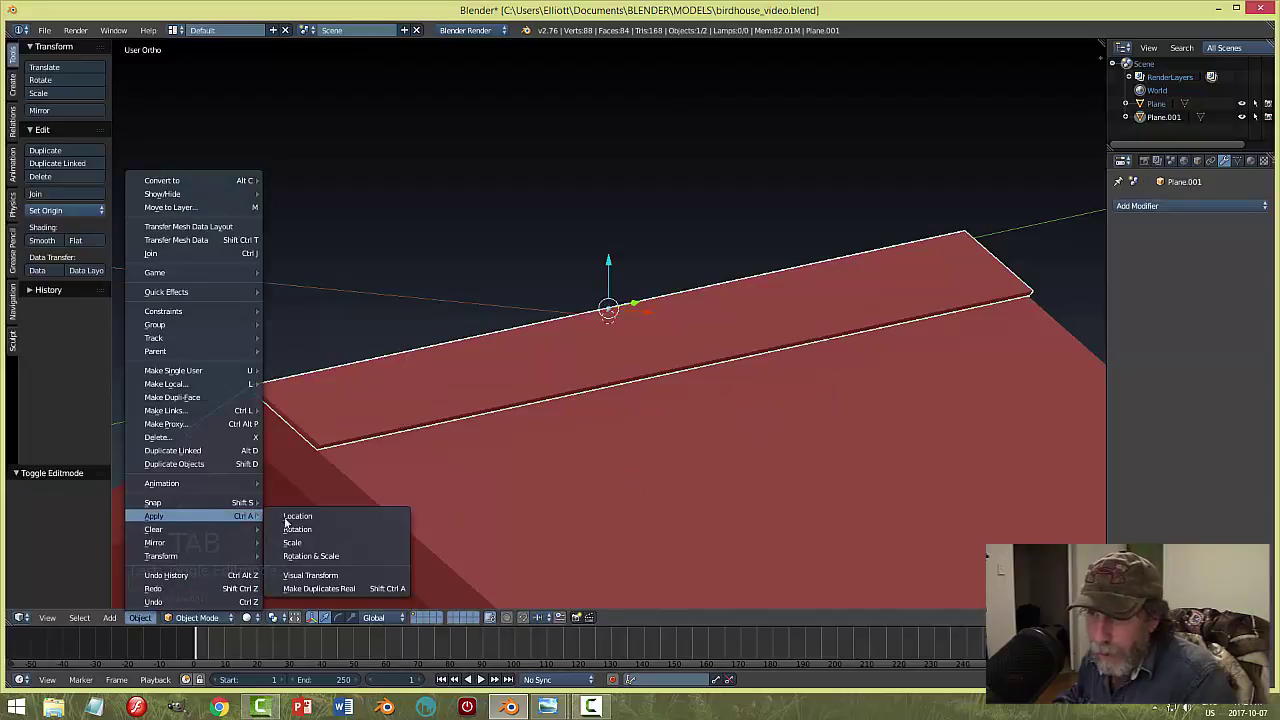
pyautogui.click(318, 548)
# In Edit Mode, select every second lengthwise face strip on the ridge piece, four on each slope.
pyautogui.press('Tab')
pyautogui.click(611, 466)
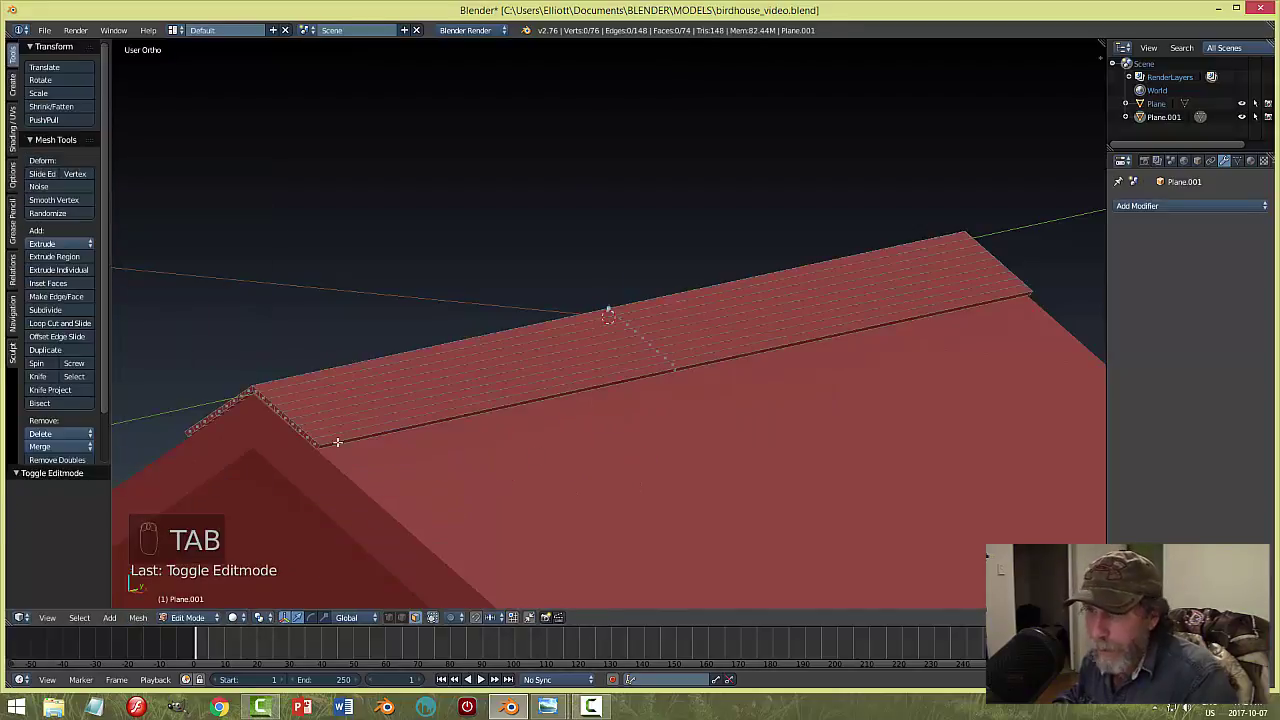
pyautogui.moveTo(611, 466); pyautogui.dragTo(522, 490, button='middle')
pyautogui.rightClick(620, 479)
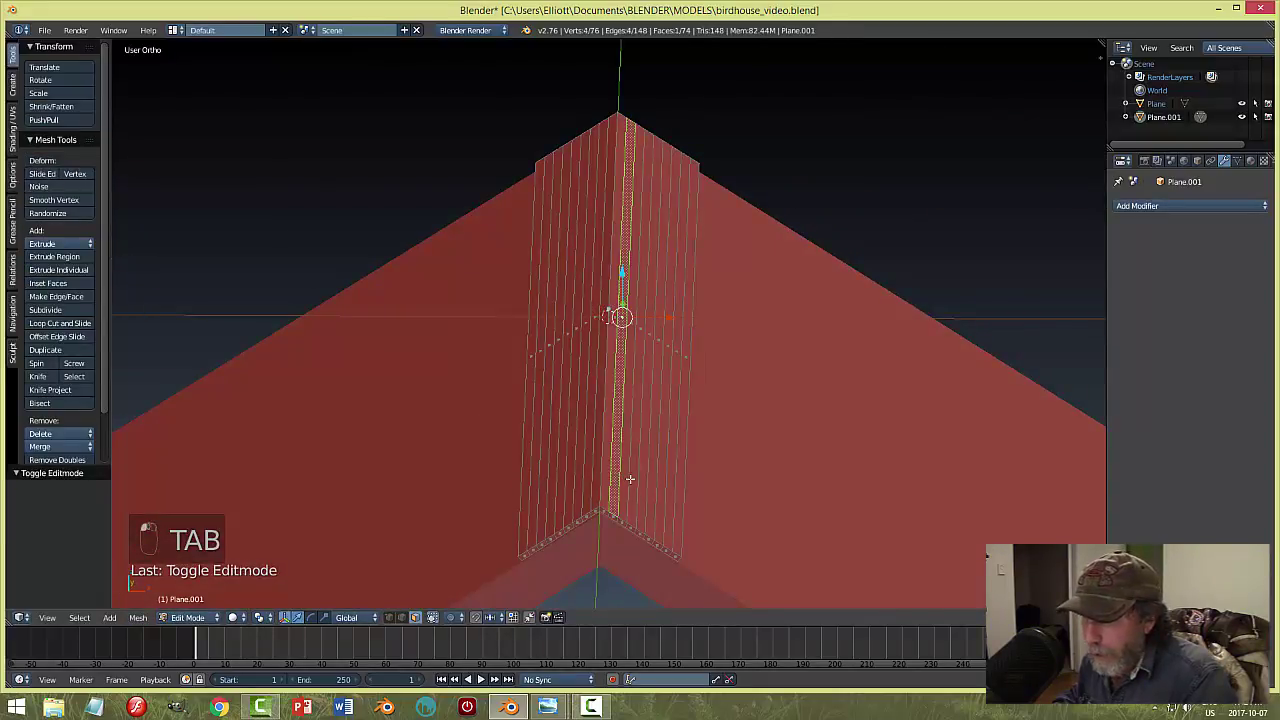
pyautogui.keyDown('shift'); pyautogui.rightClick(633, 484); pyautogui.keyUp('shift')
pyautogui.keyDown('shift'); pyautogui.rightClick(662, 484); pyautogui.keyUp('shift')
pyautogui.keyDown('shift'); pyautogui.rightClick(659, 486); pyautogui.keyUp('shift')
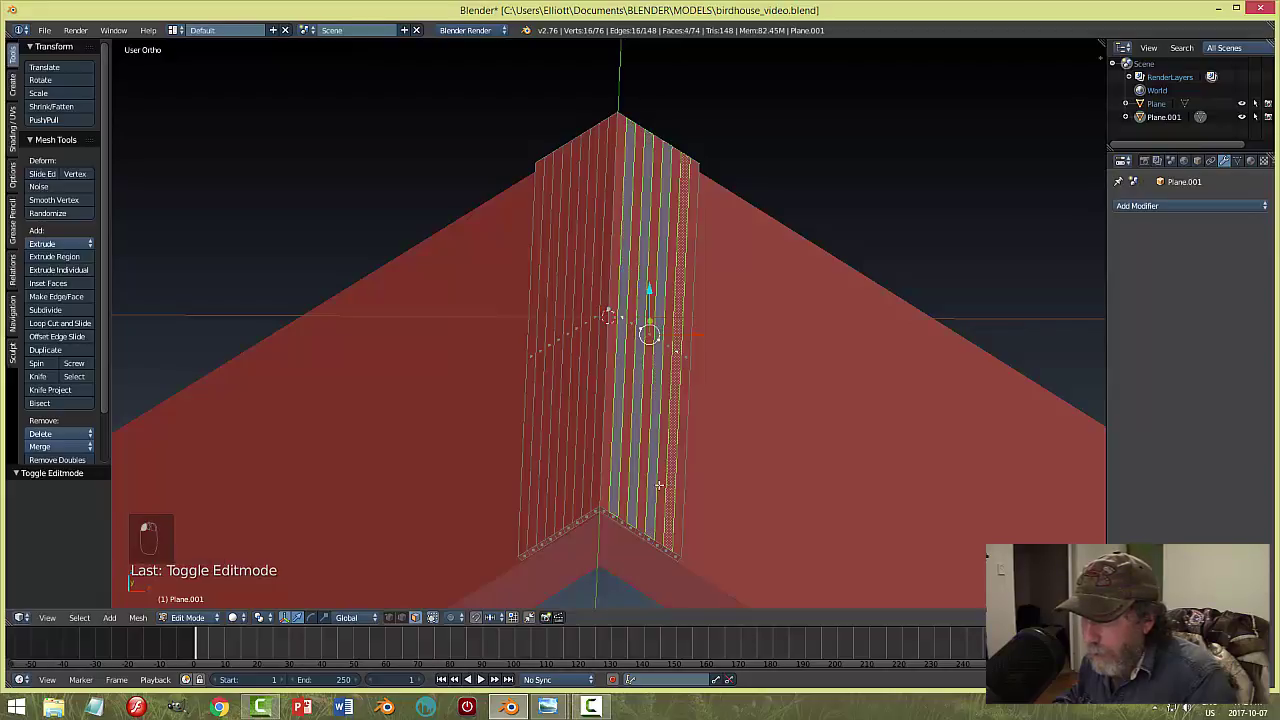
pyautogui.keyDown('shift'); pyautogui.rightClick(588, 476); pyautogui.keyUp('shift')
pyautogui.keyDown('shift'); pyautogui.rightClick(565, 486); pyautogui.keyUp('shift')
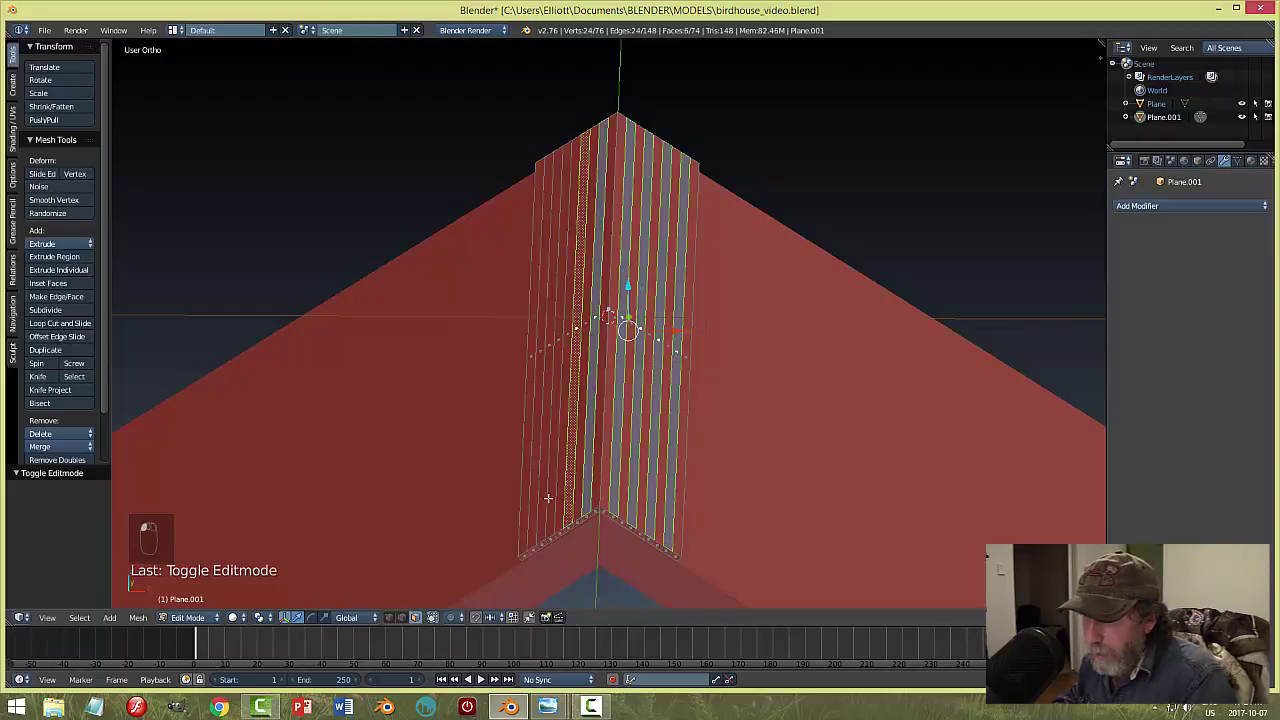
pyautogui.keyDown('shift'); pyautogui.rightClick(548, 488); pyautogui.keyUp('shift')
pyautogui.keyDown('shift'); pyautogui.rightClick(536, 494); pyautogui.keyUp('shift')
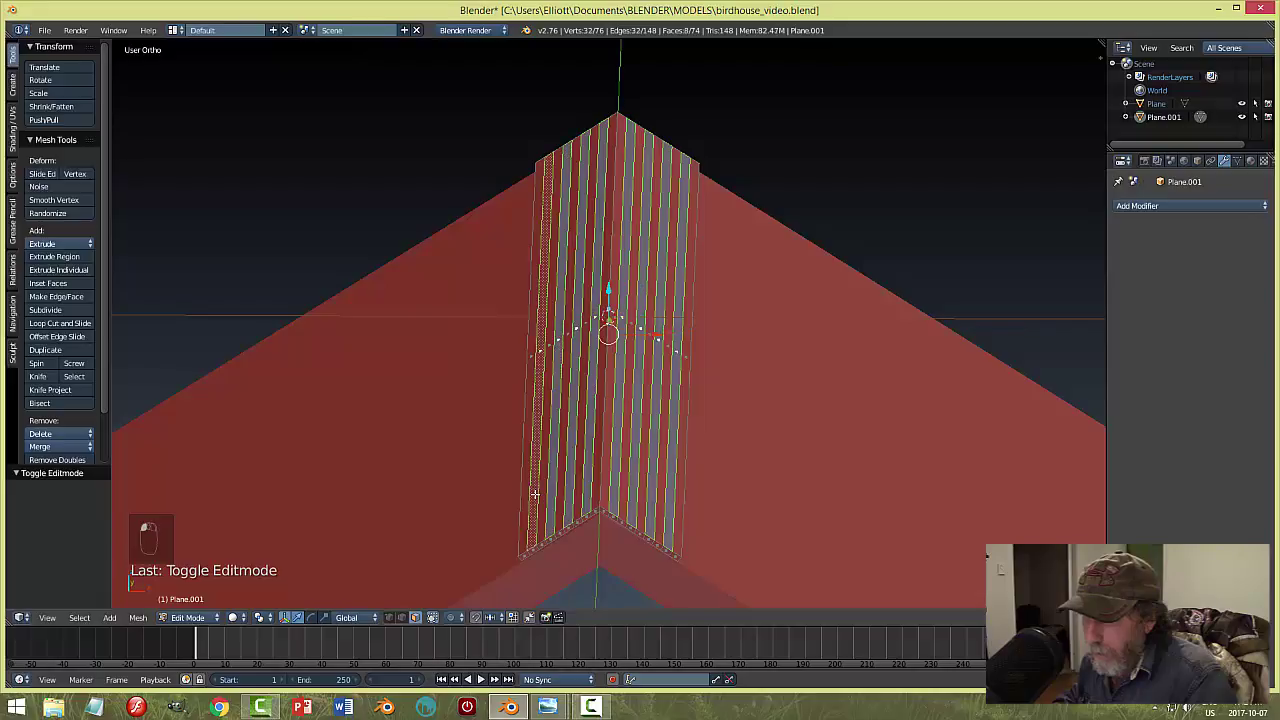
pyautogui.click(137, 617)
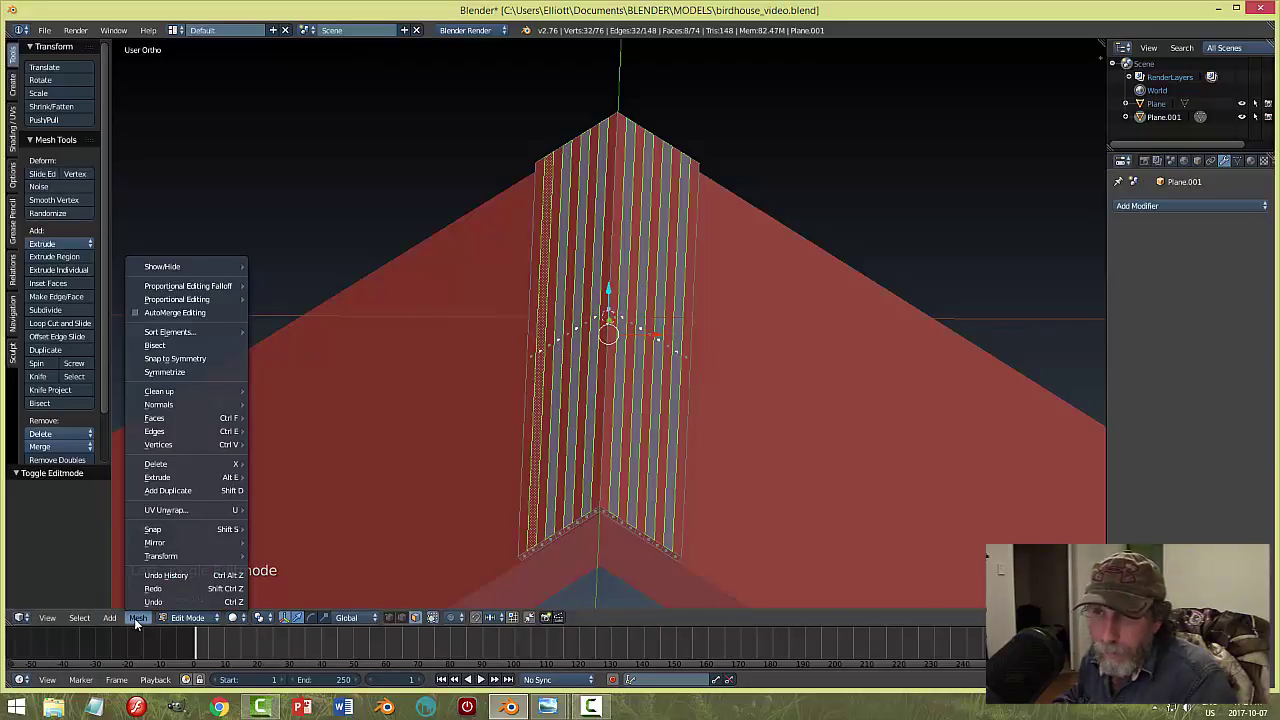
pyautogui.moveTo(86, 619)
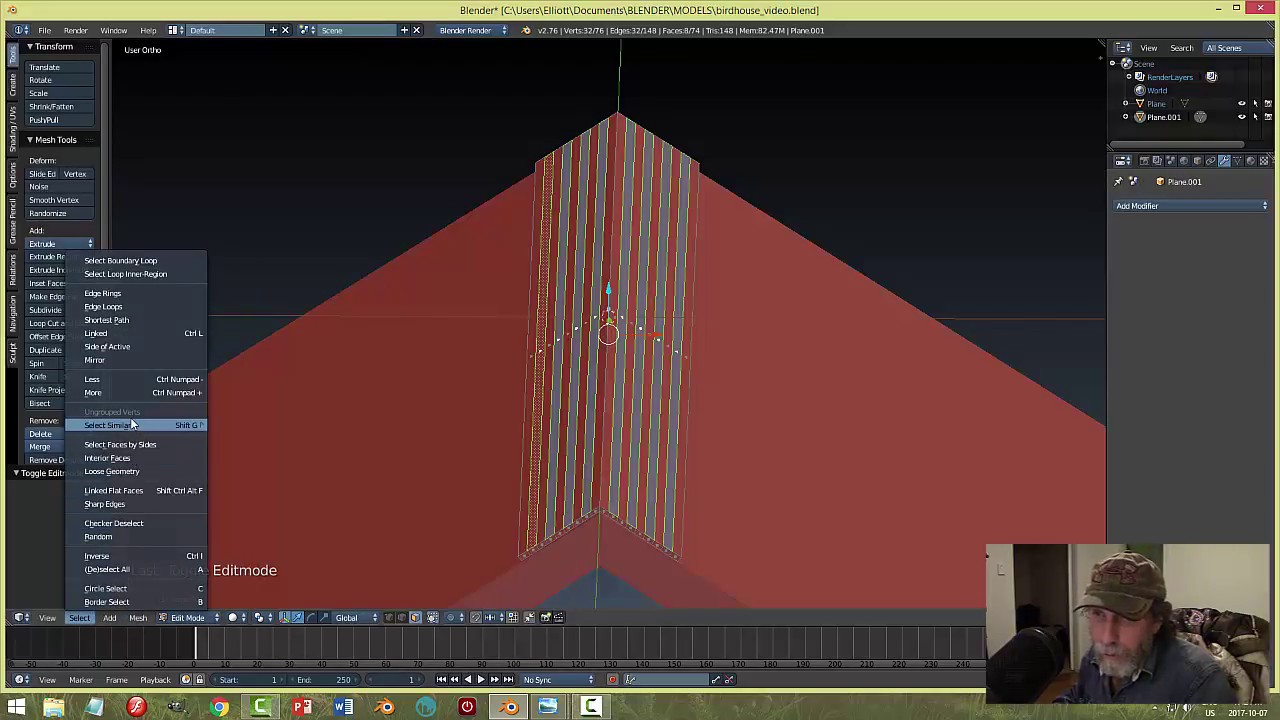
pyautogui.click(129, 588)
# Extrude the selected ridge strips outward as individual faces with an offset of -0.007.
pyautogui.moveTo(877, 344); pyautogui.dragTo(853, 321, button='middle')
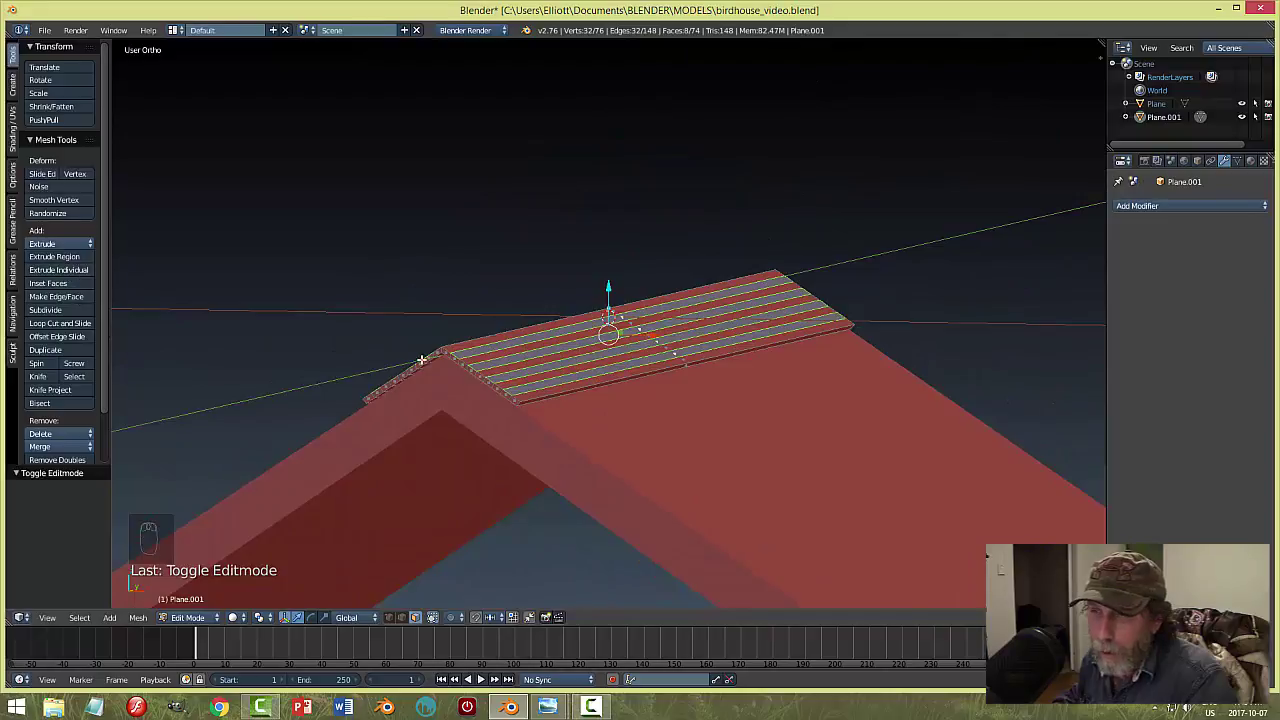
pyautogui.scroll(1, 410, 360)
pyautogui.click(85, 271)
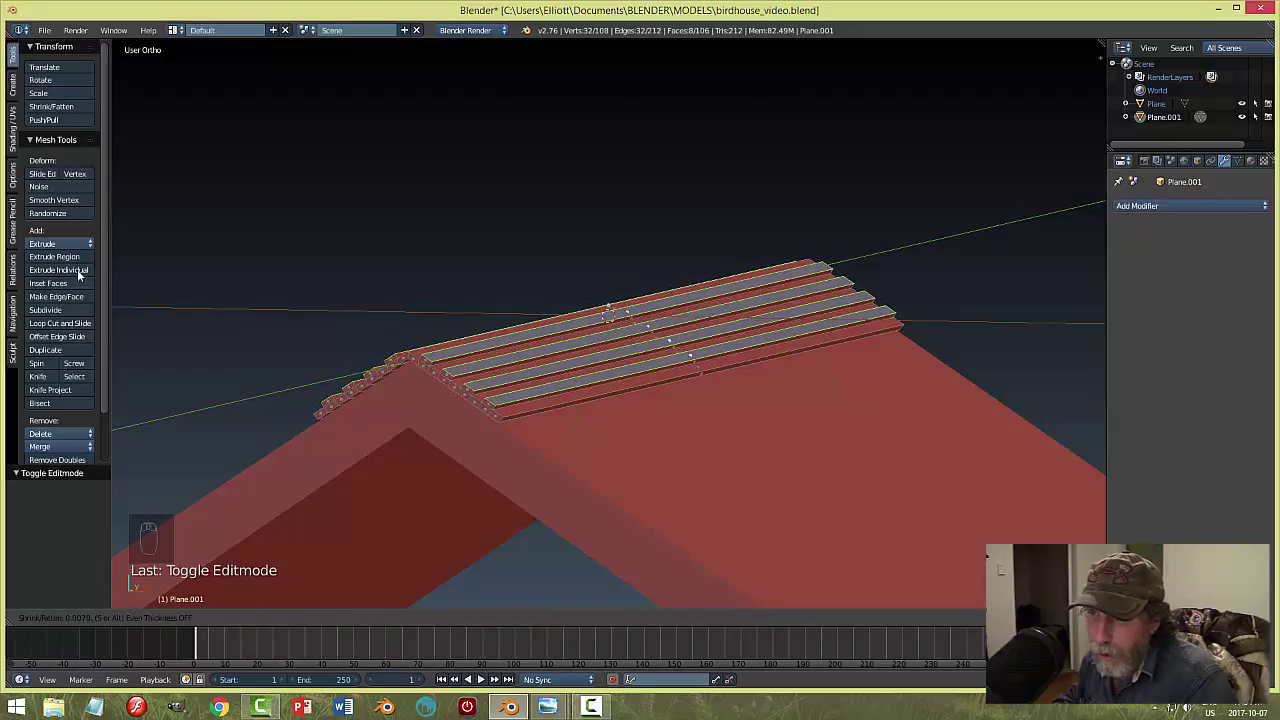
pyautogui.click(80, 277)
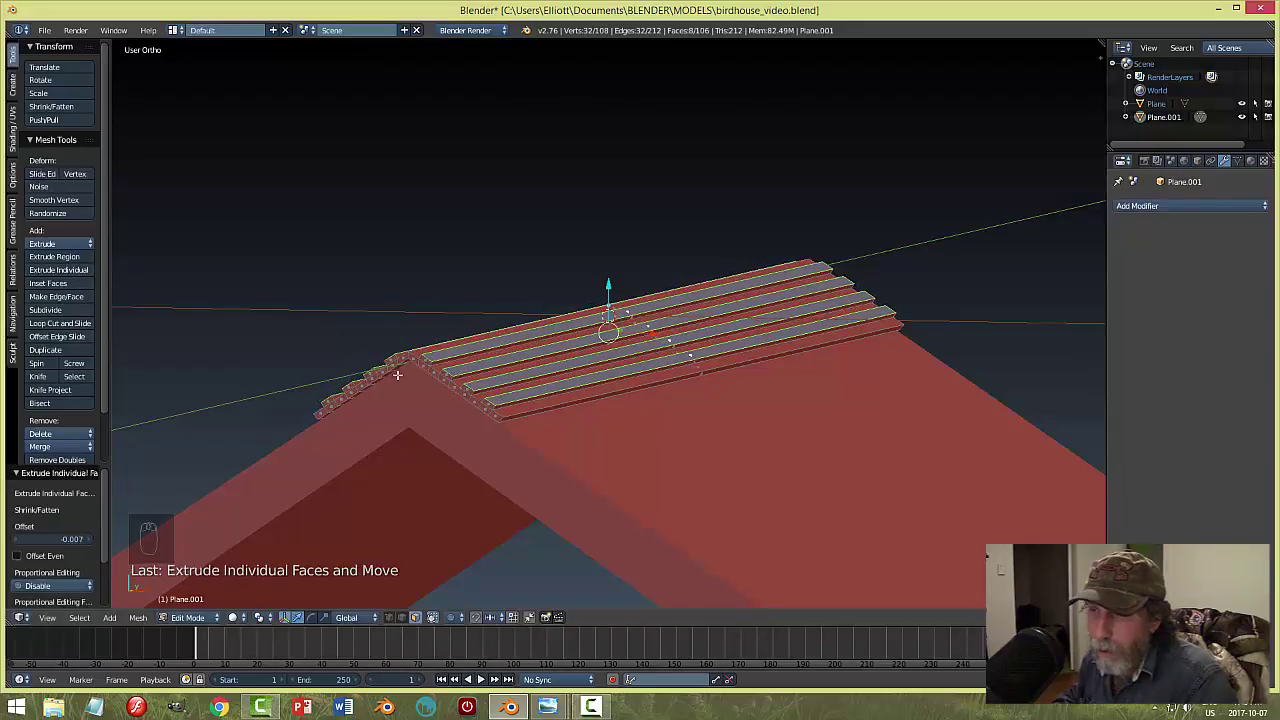
# Bevel the raised ridge strips with two segments and deselect the mesh.
pyautogui.moveTo(397, 374); pyautogui.dragTo(529, 449, button='middle')
pyautogui.scroll(3, 529, 449)
pyautogui.hotkey('ctrl', 'b')
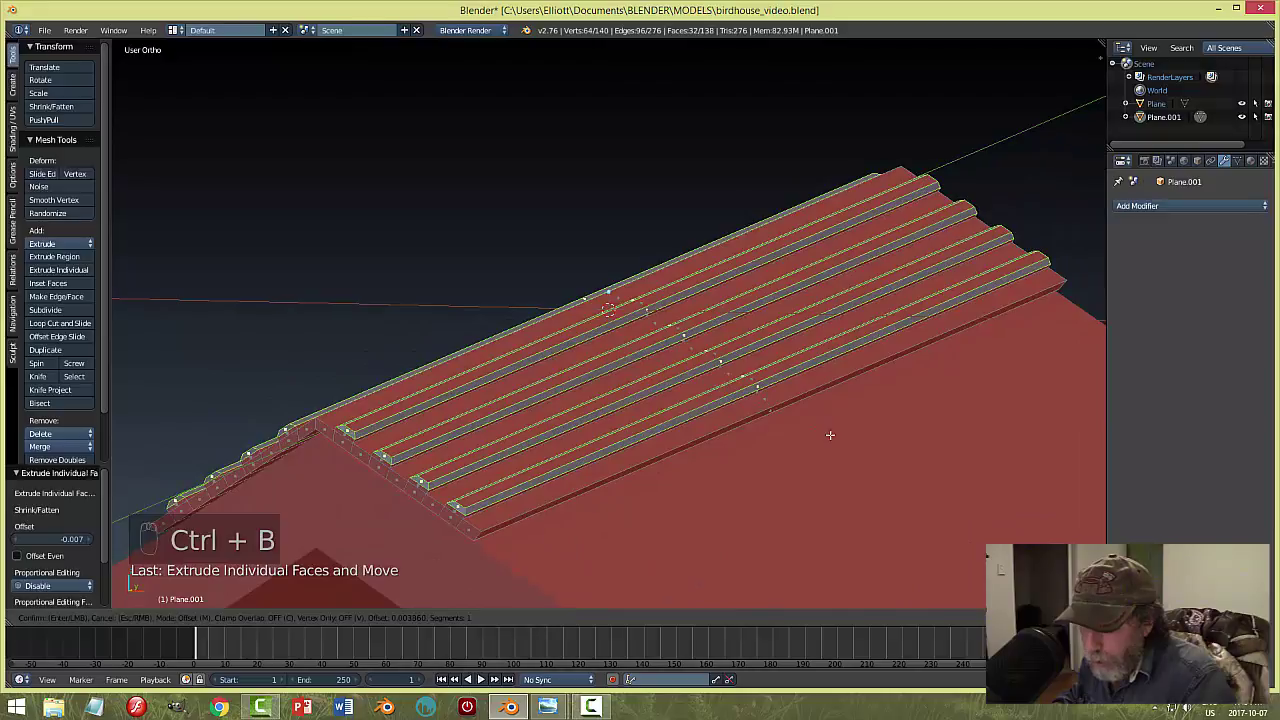
pyautogui.scroll(1, 830, 435)
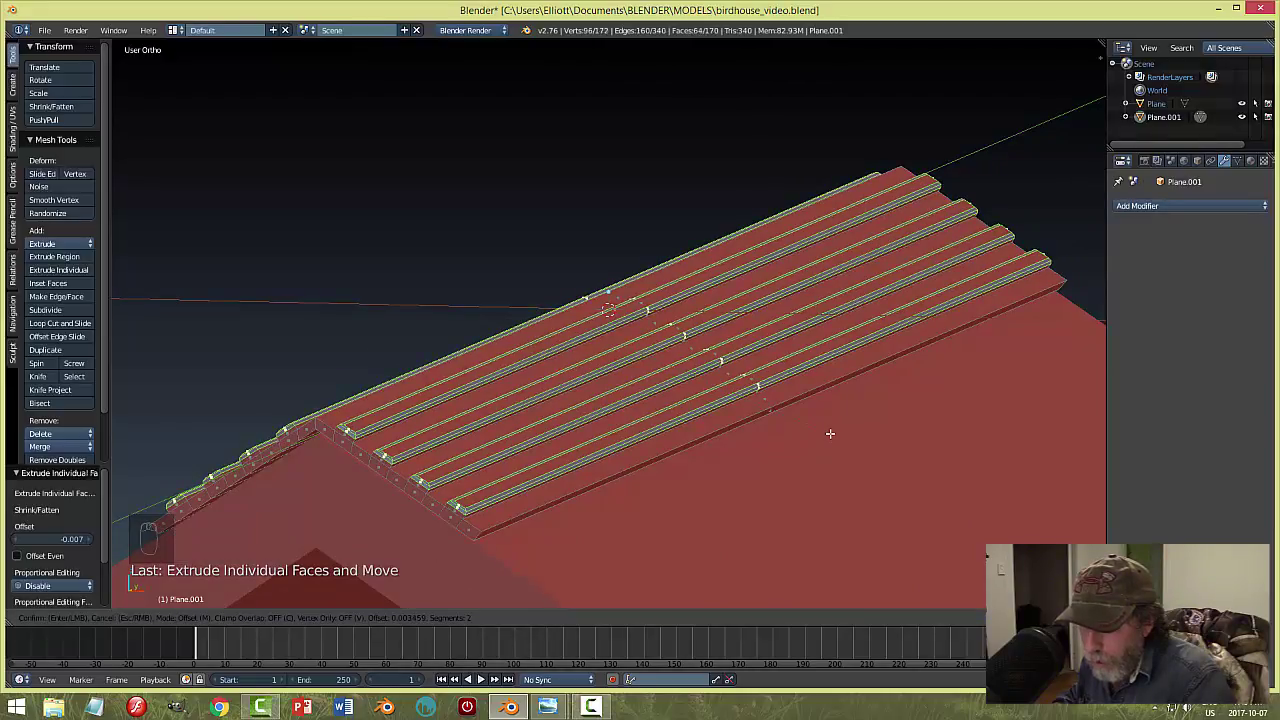
pyautogui.click(830, 431)
pyautogui.press('a')
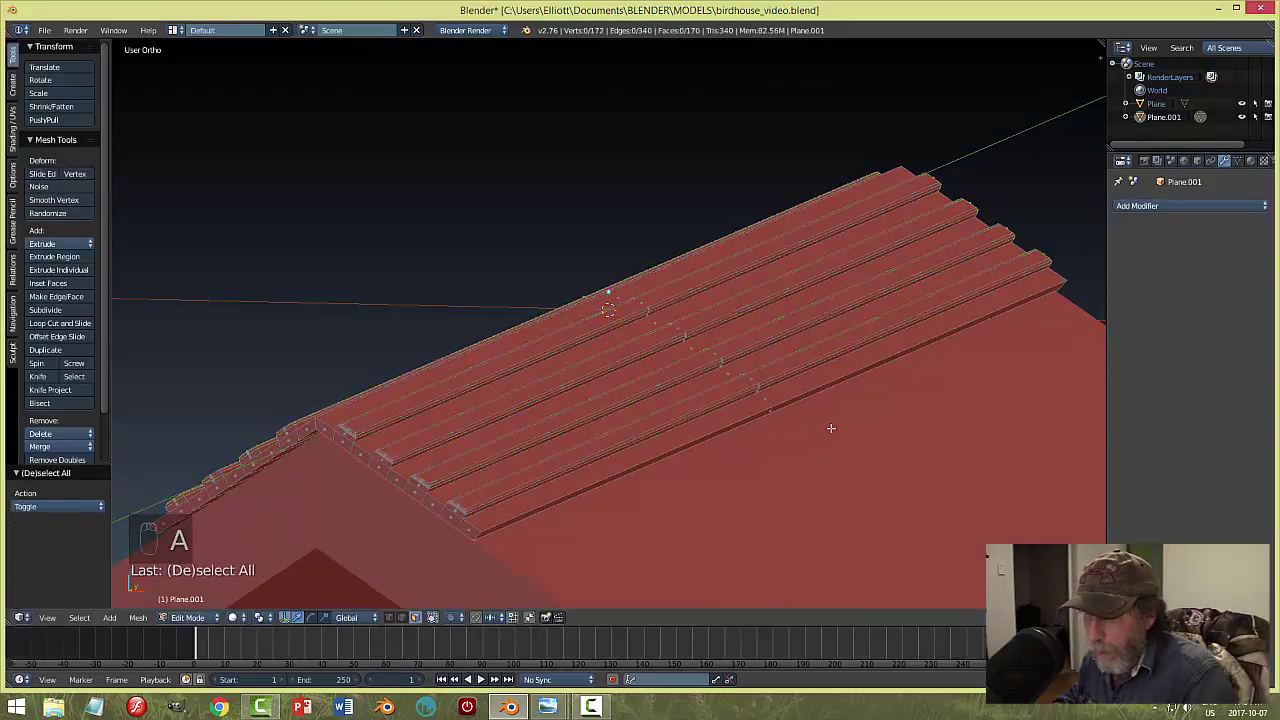
# Return to Object Mode, deselect the ridge piece and save the file.
pyautogui.press('Tab')
pyautogui.press('a')
pyautogui.moveTo(783, 449); pyautogui.dragTo(748, 440, button='middle')
pyautogui.hotkey('ctrl', 's')
pyautogui.click(774, 445)
# Switch to Windows Photo Viewer to examine the roof boards in birdhouse1.png, and return to Blender.
pyautogui.moveTo(563, 709)
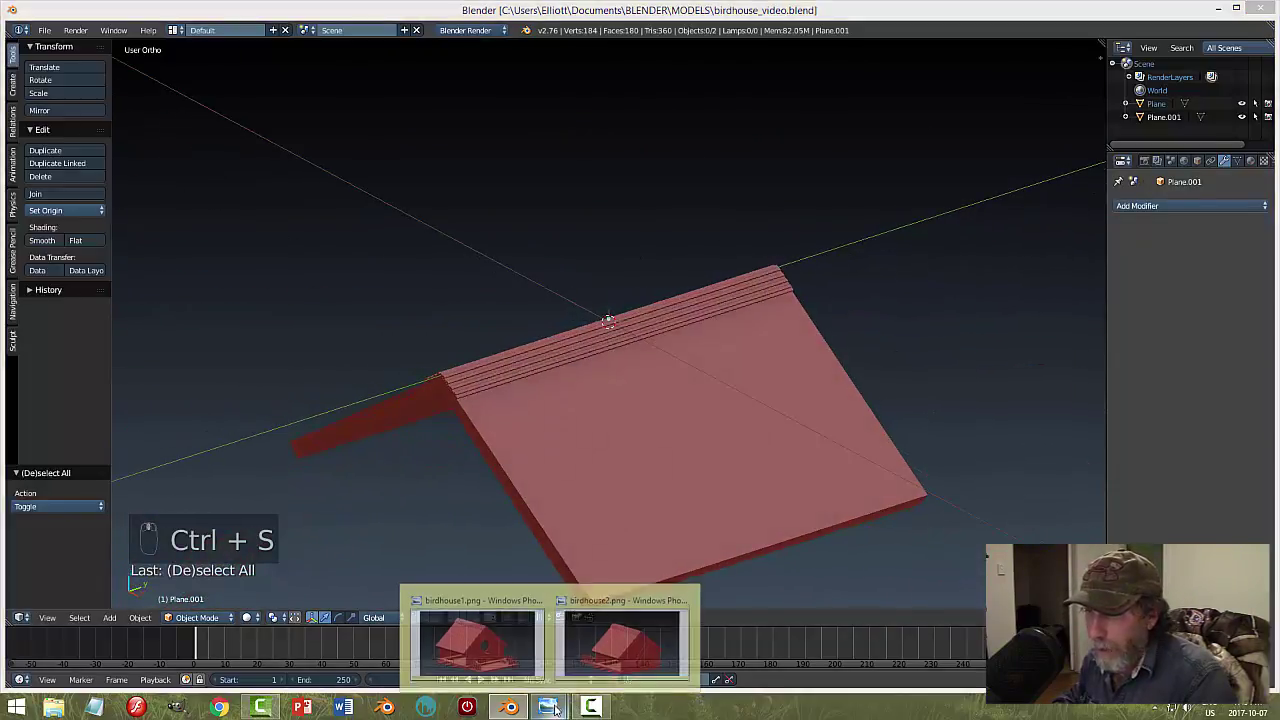
pyautogui.click(470, 648)
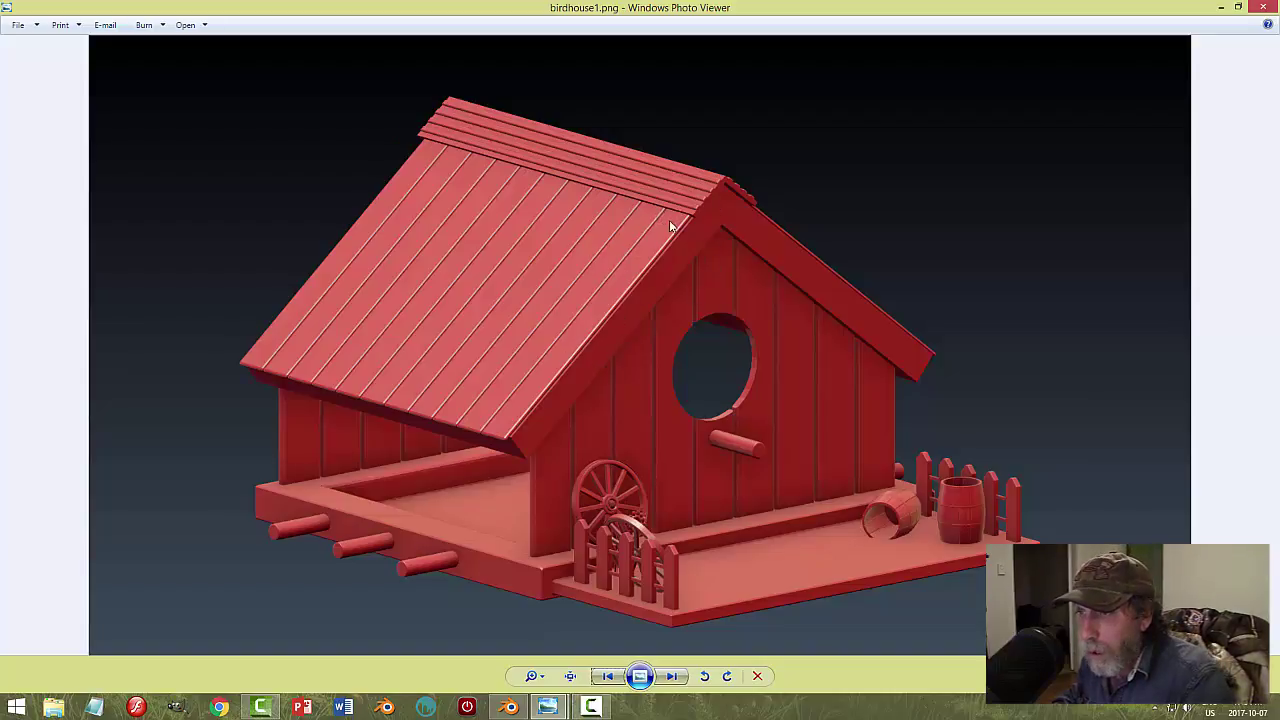
pyautogui.click(509, 707)
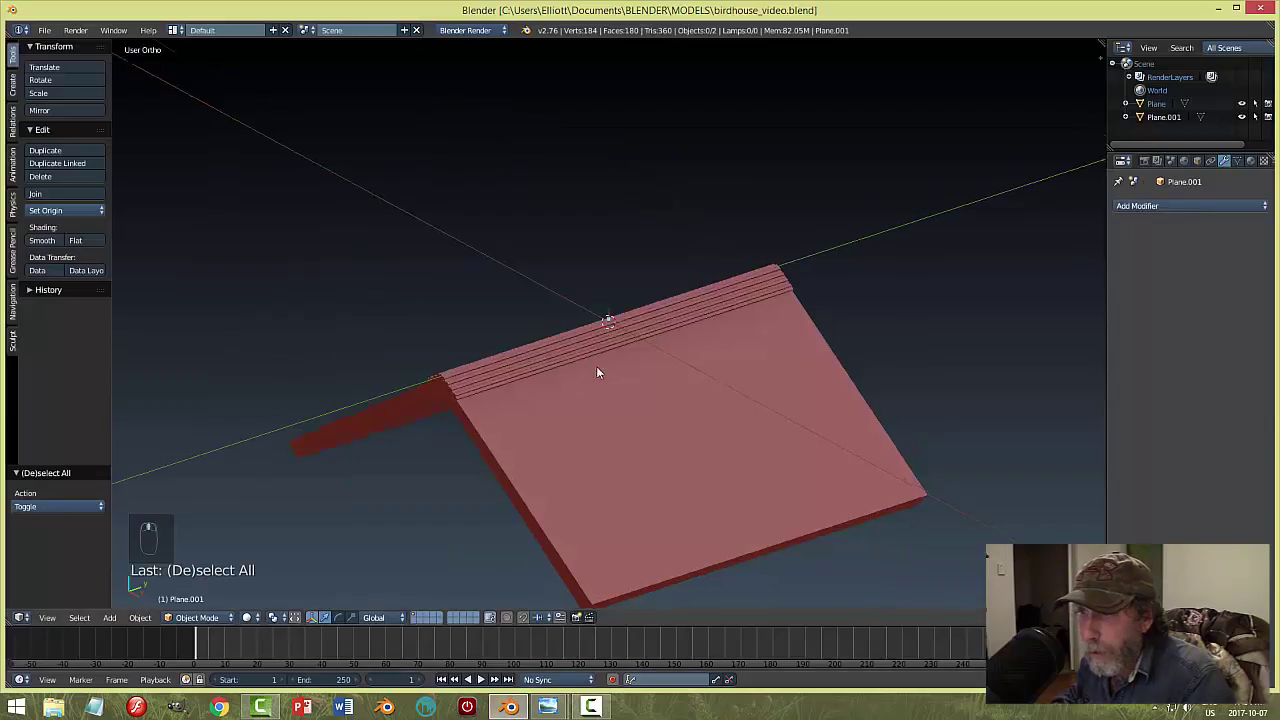
# Select the main roof object, enter Edit Mode with face selection and select one large sloping top face.
pyautogui.moveTo(553, 367); pyautogui.dragTo(709, 446, button='middle')
pyautogui.rightClick(734, 420)
pyautogui.press('Tab')
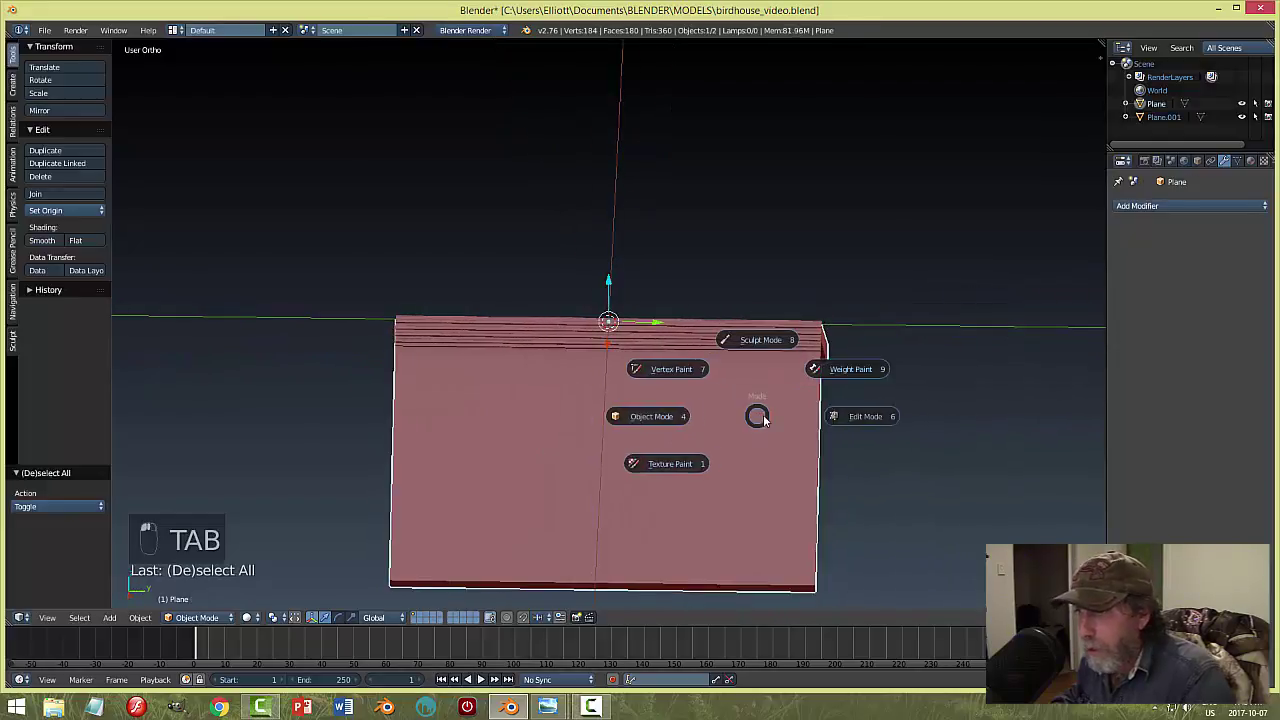
pyautogui.click(857, 414)
pyautogui.hotkey('ctrl', 'Tab')
pyautogui.click(527, 450)
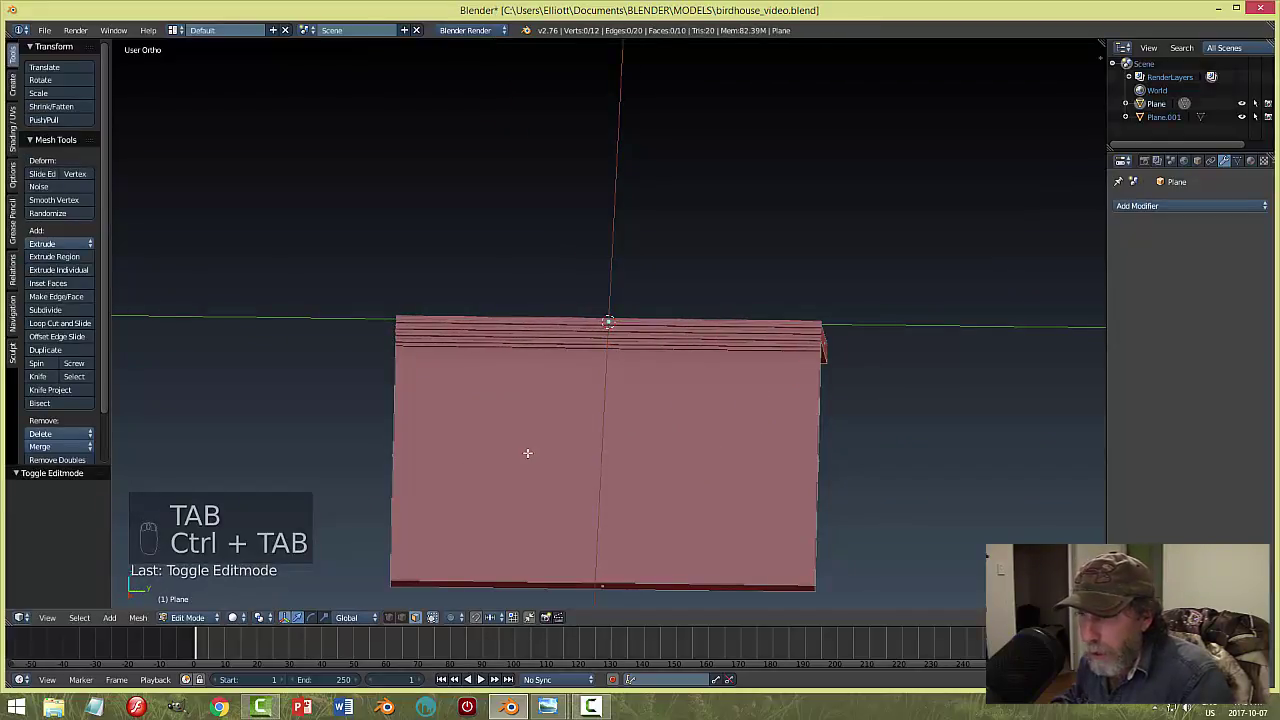
pyautogui.rightClick(540, 450)
# Duplicate the selected roof face in place, separate it into its own object and select that object in Object Mode.
pyautogui.moveTo(540, 450); pyautogui.dragTo(811, 397, button='middle')
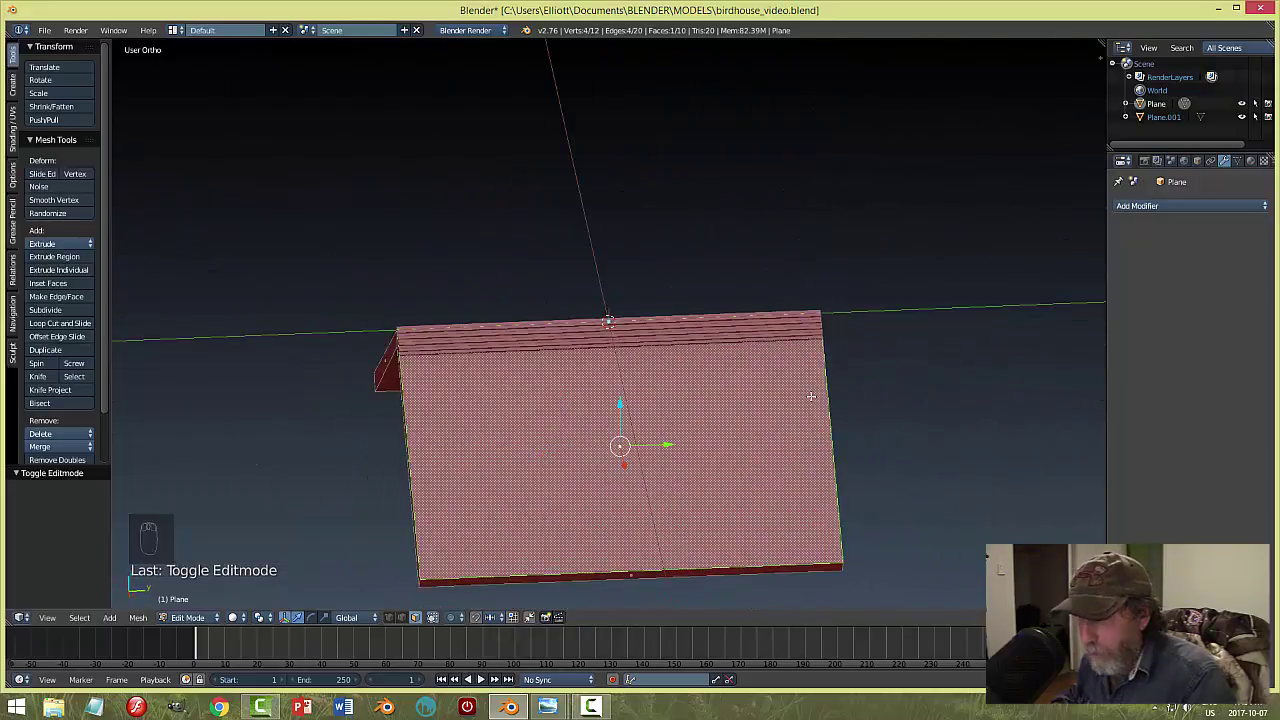
pyautogui.hotkey('shift', 'd')
pyautogui.press('p')
pyautogui.click(811, 397)
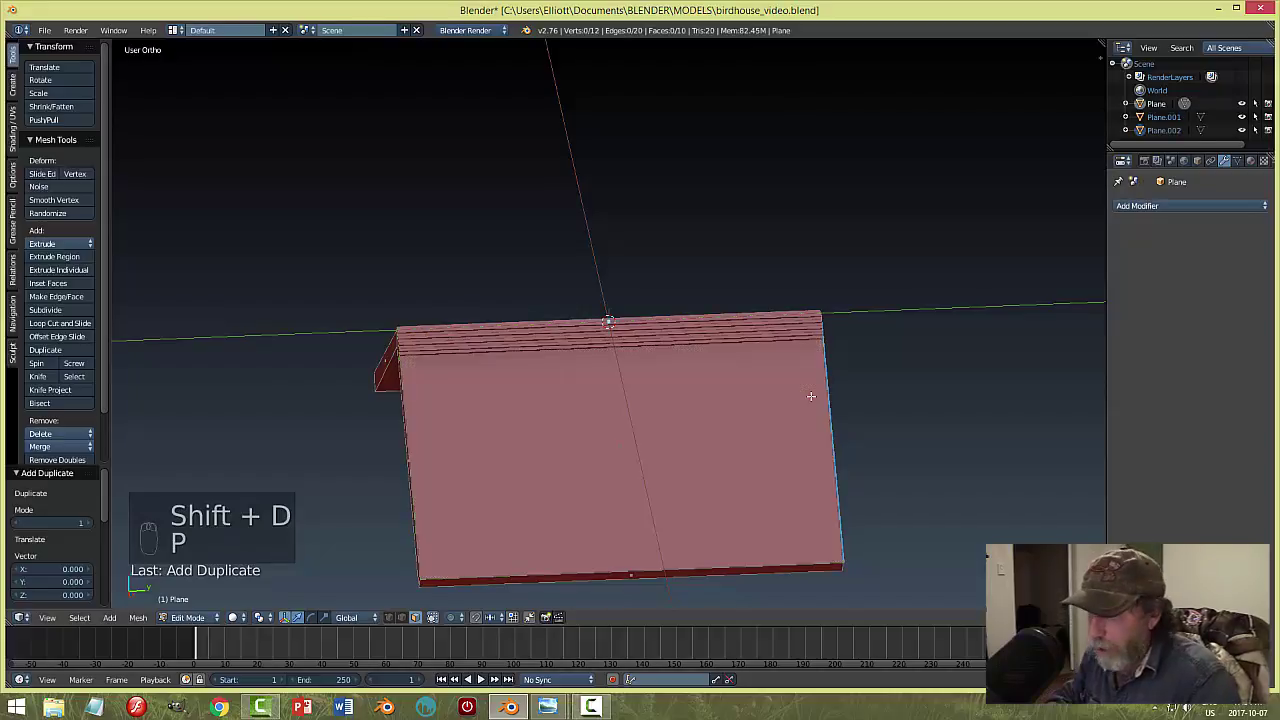
pyautogui.press('Tab')
pyautogui.click(700, 397)
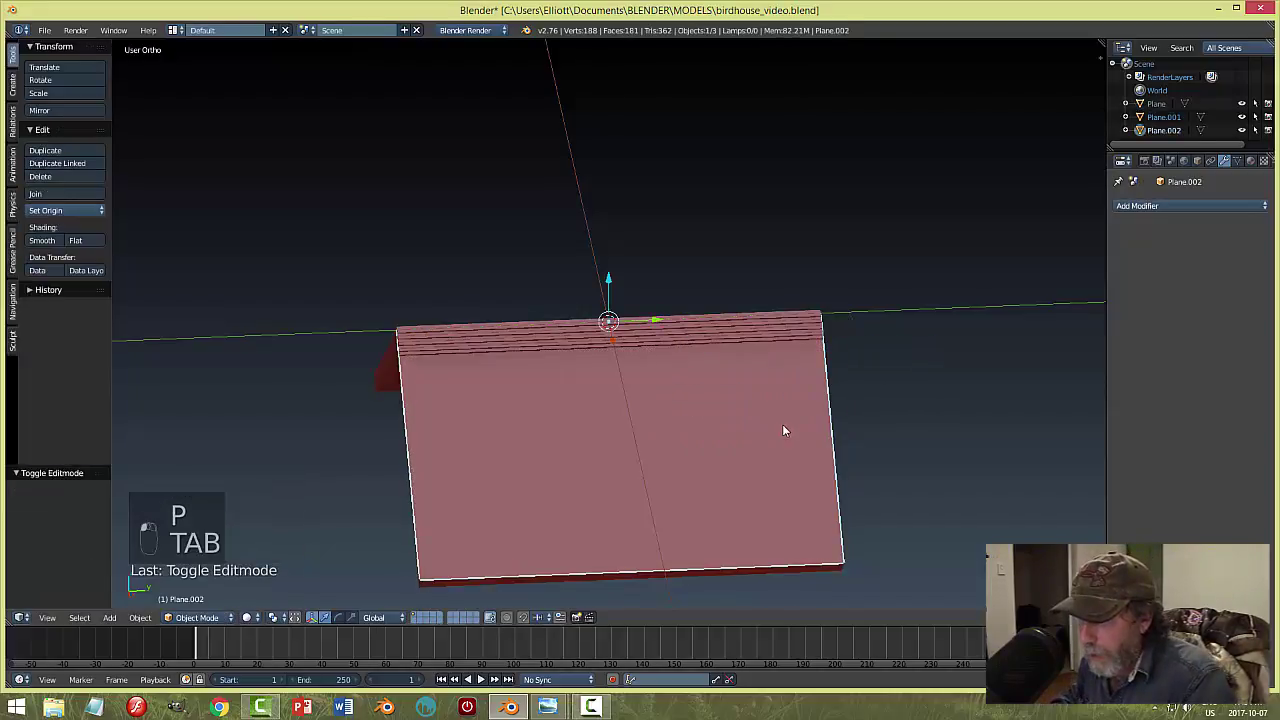
# Scale the separated roof face along the Y axis to 0.088 to form a narrow board strip.
pyautogui.moveTo(843, 431); pyautogui.dragTo(801, 435, button='middle')
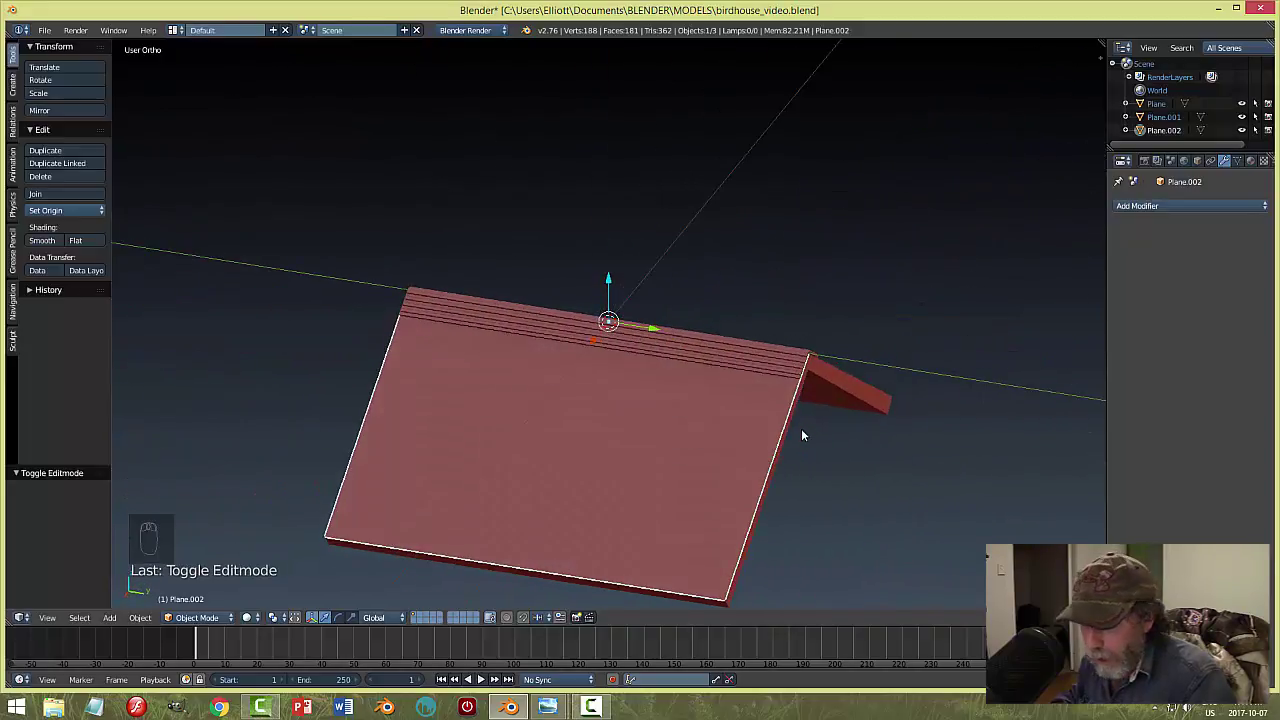
pyautogui.press('s')
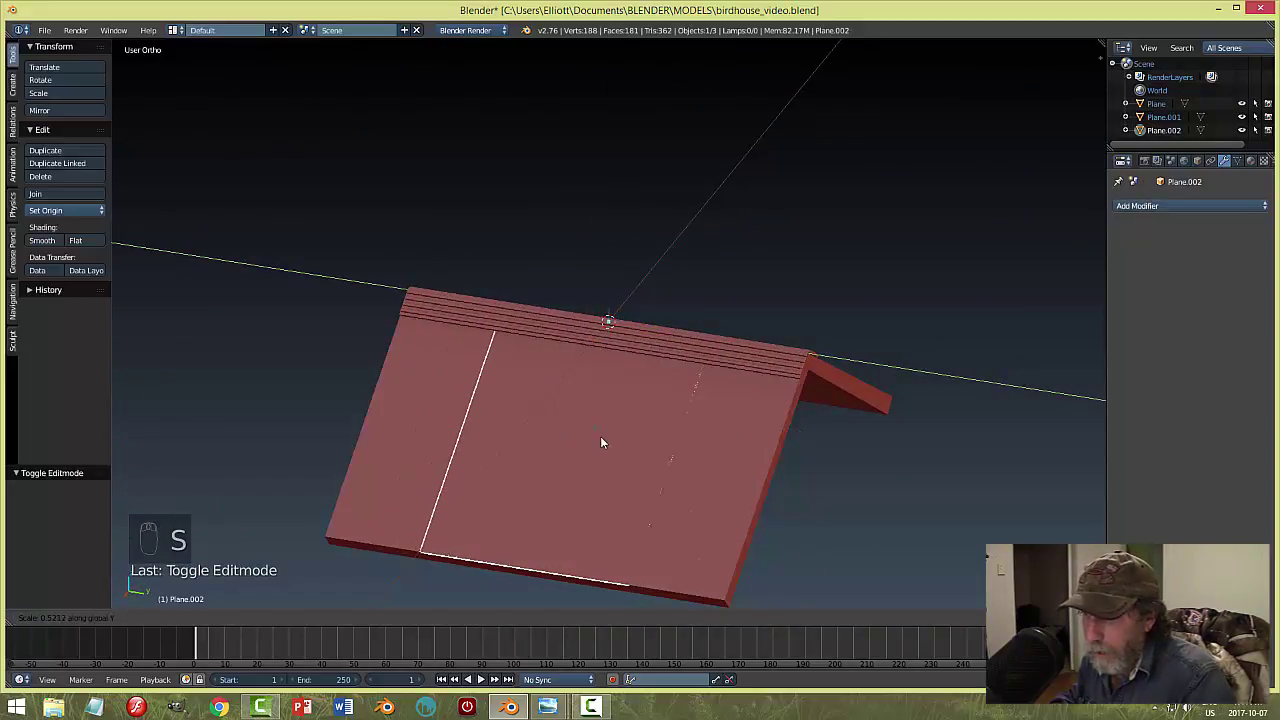
pyautogui.click(600, 344)
pyautogui.moveTo(600, 344); pyautogui.dragTo(748, 416, button='middle')
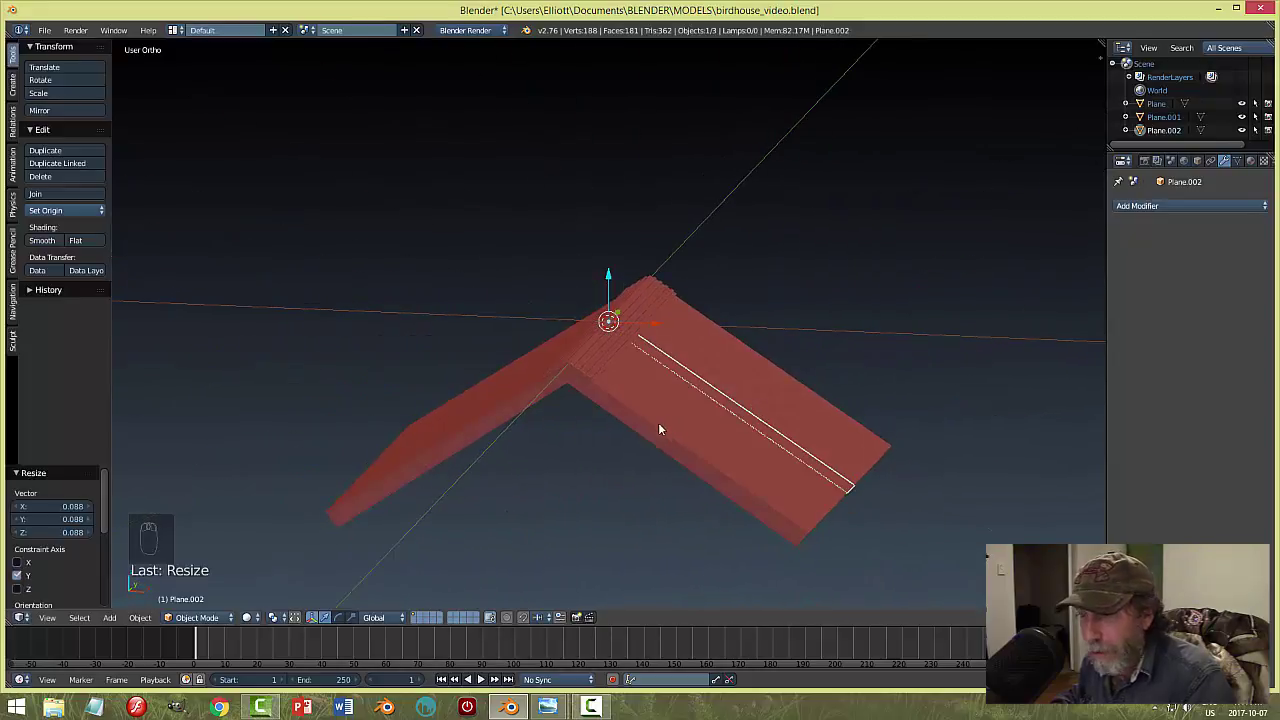
# In Edit Mode, extrude the whole strip outward using the Normal transform orientation, offsetting it 0.011 in X and 0.016 in Z.
pyautogui.press('Tab')
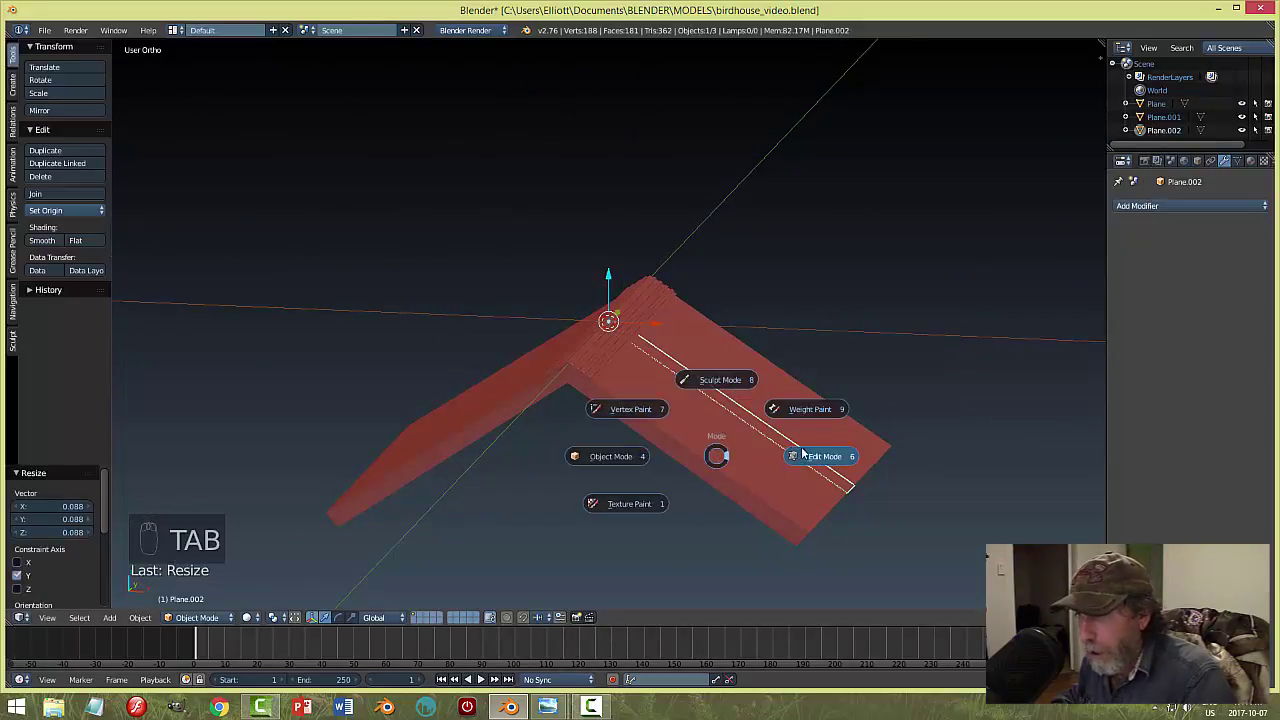
pyautogui.click(813, 452)
pyautogui.press('a')
pyautogui.press('a')
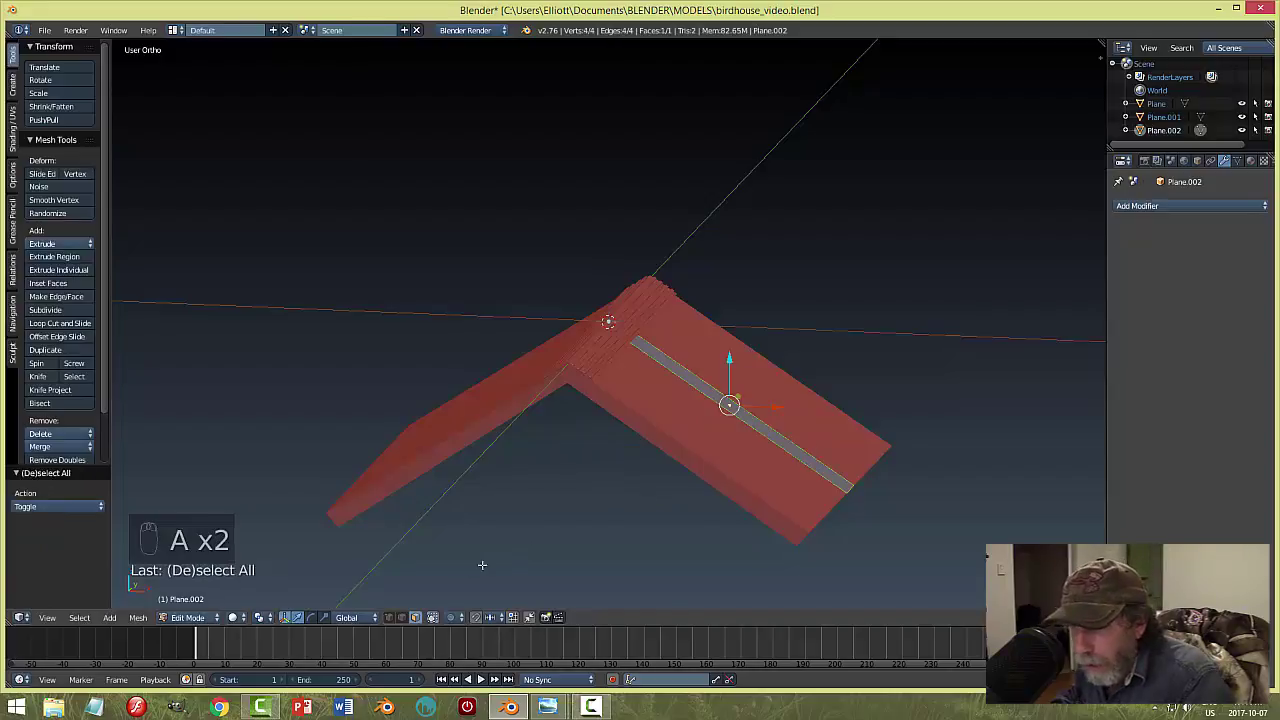
pyautogui.click(346, 617)
pyautogui.click(362, 572)
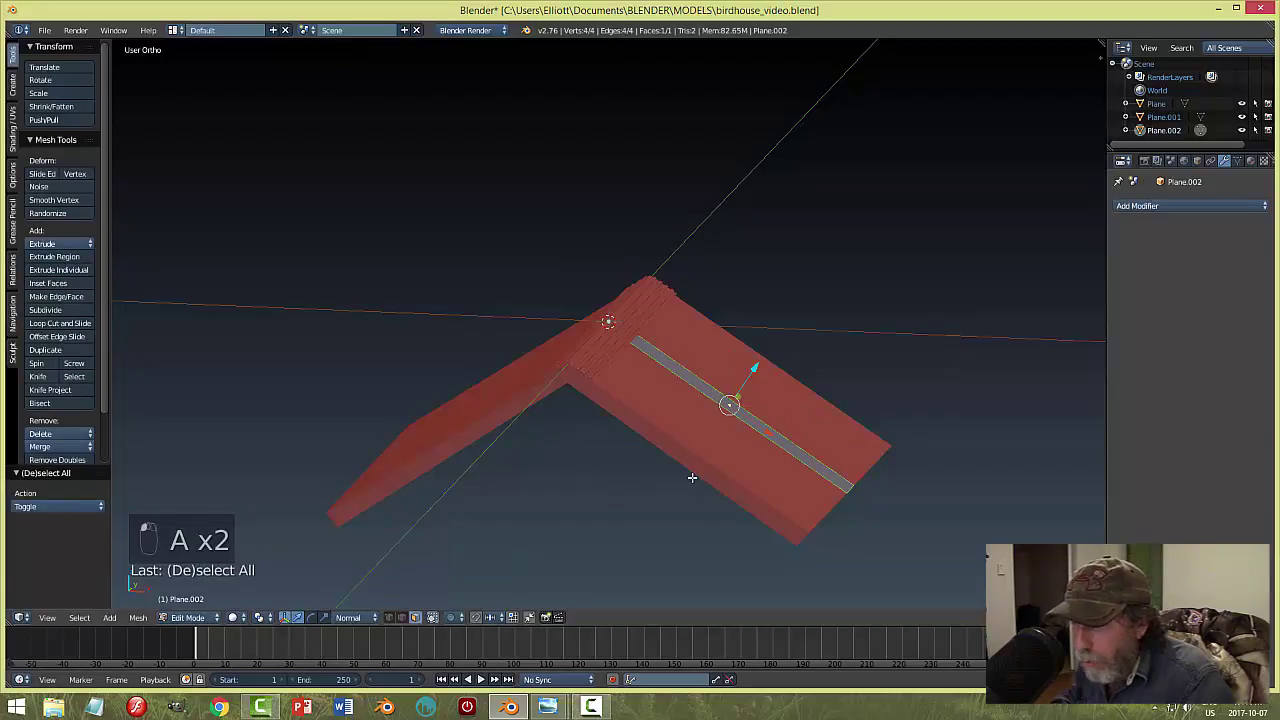
pyautogui.press('e')
pyautogui.rightClick(762, 472)
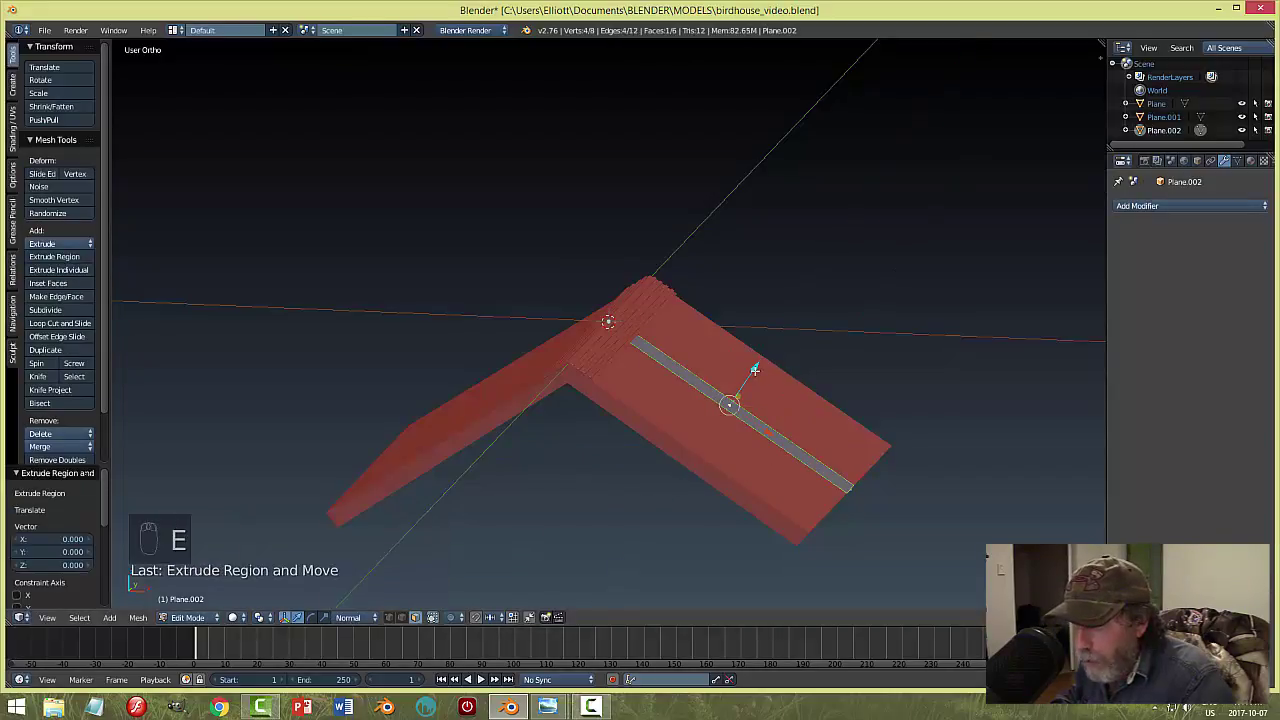
pyautogui.moveTo(755, 370); pyautogui.dragTo(764, 370)
pyautogui.moveTo(909, 414); pyautogui.dragTo(610, 433, button='middle')
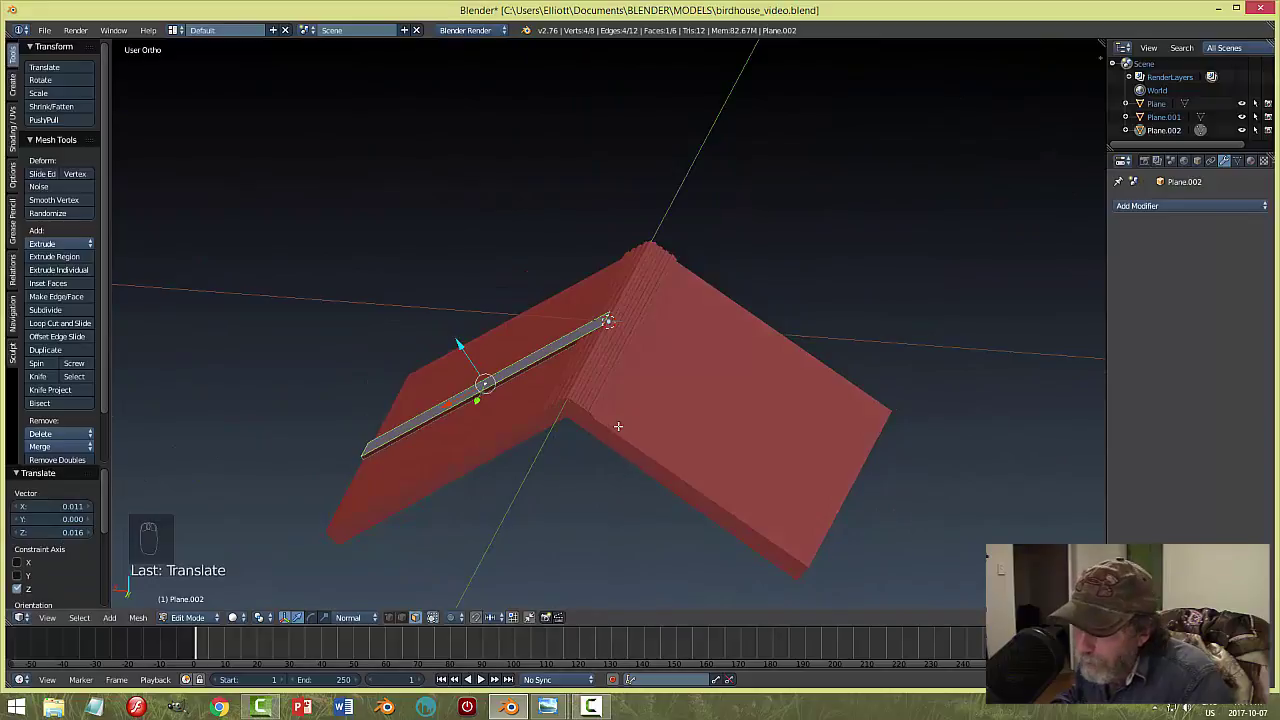
pyautogui.press('a')
pyautogui.press('a')
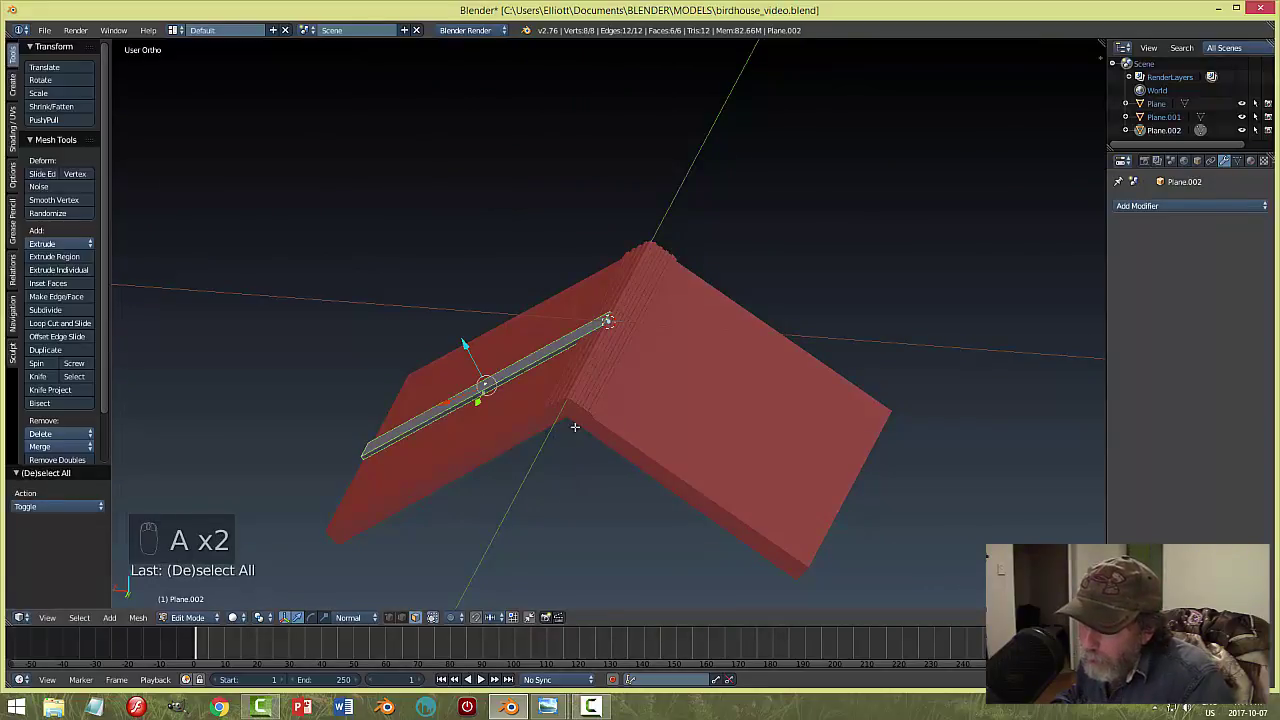
pyautogui.moveTo(567, 424); pyautogui.dragTo(578, 419, button='middle')
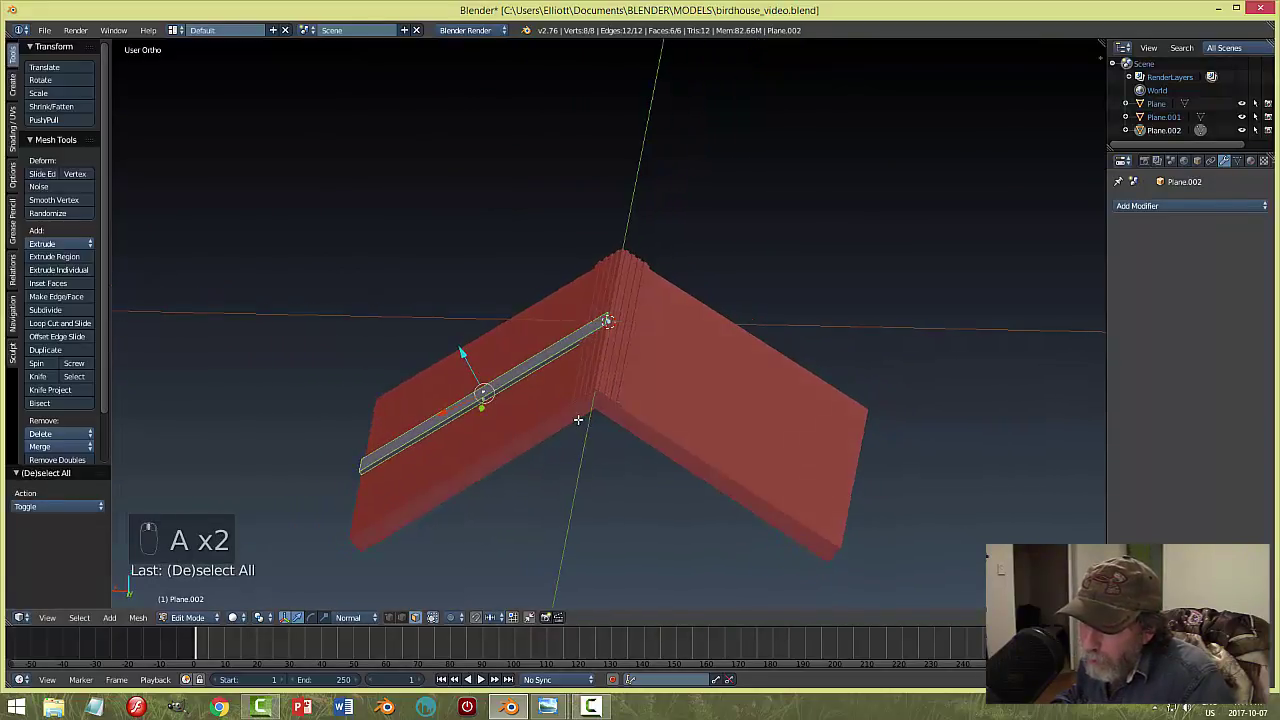
pyautogui.press('s')
pyautogui.rightClick(670, 363)
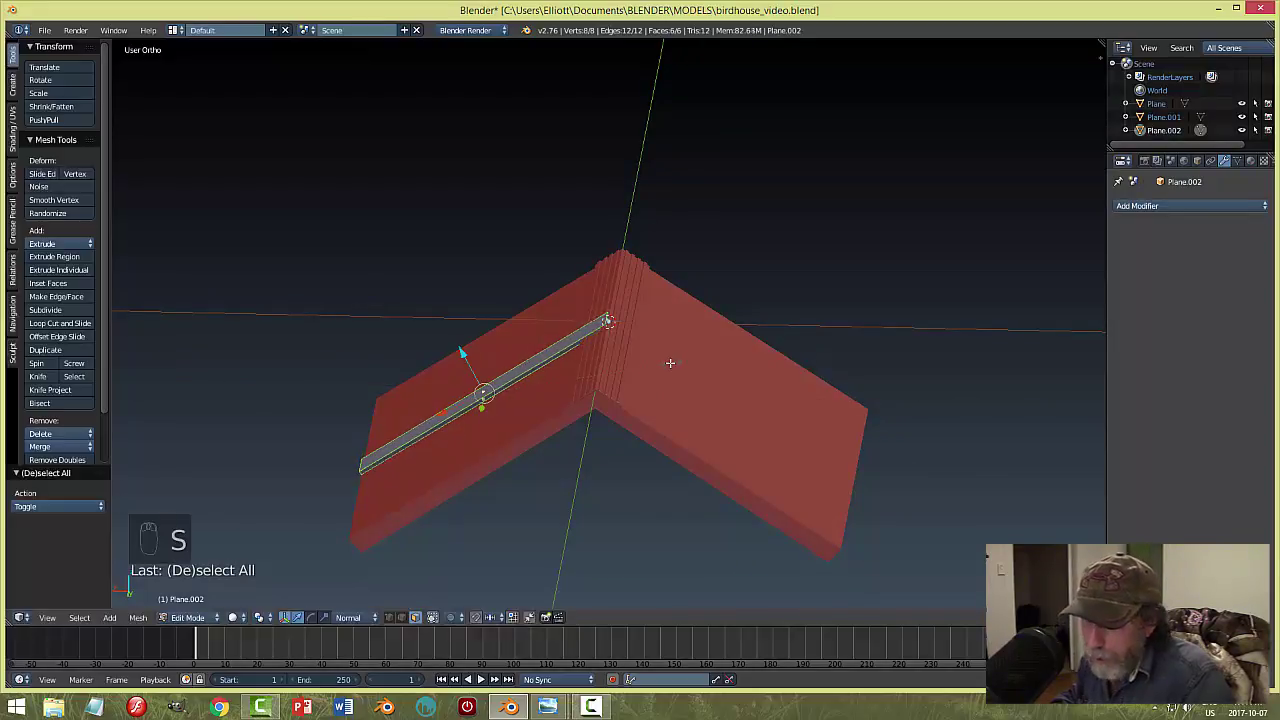
pyautogui.moveTo(580, 380); pyautogui.dragTo(871, 380, button='middle')
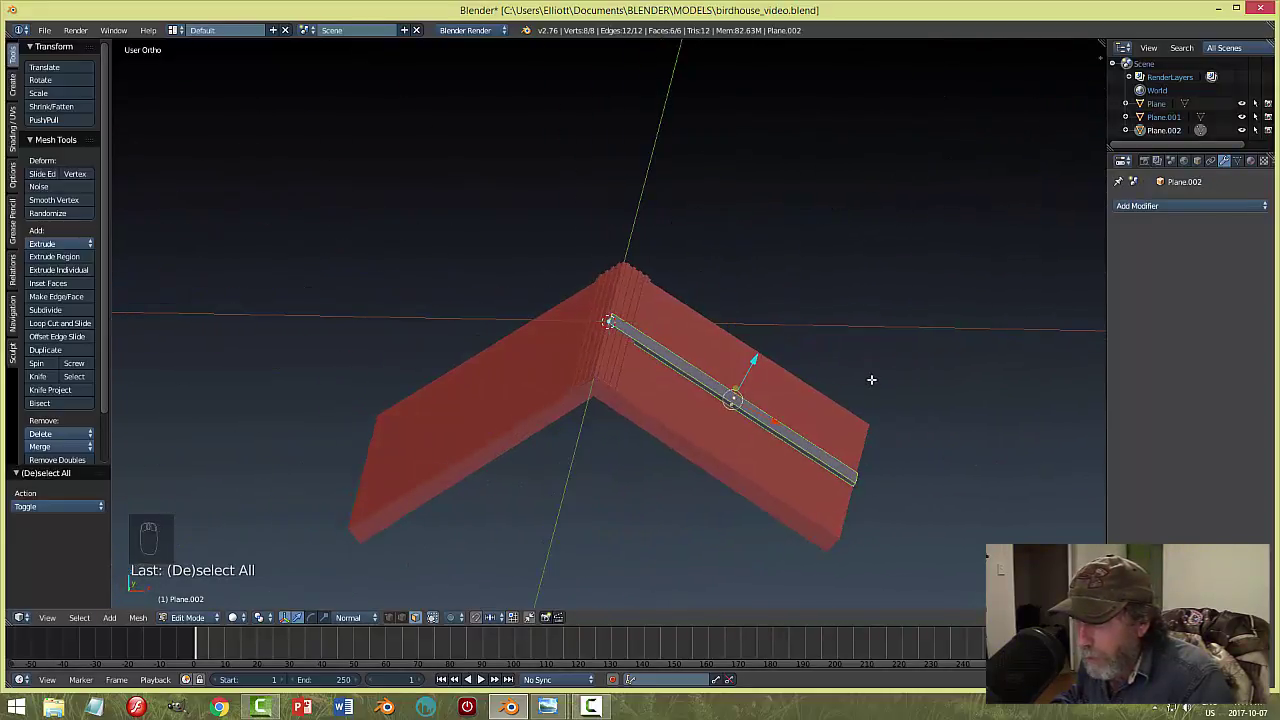
# Return to Object Mode and compare the board strip with the birdhouse1.png and birdhouse2.png reference previews.
pyautogui.press('Tab')
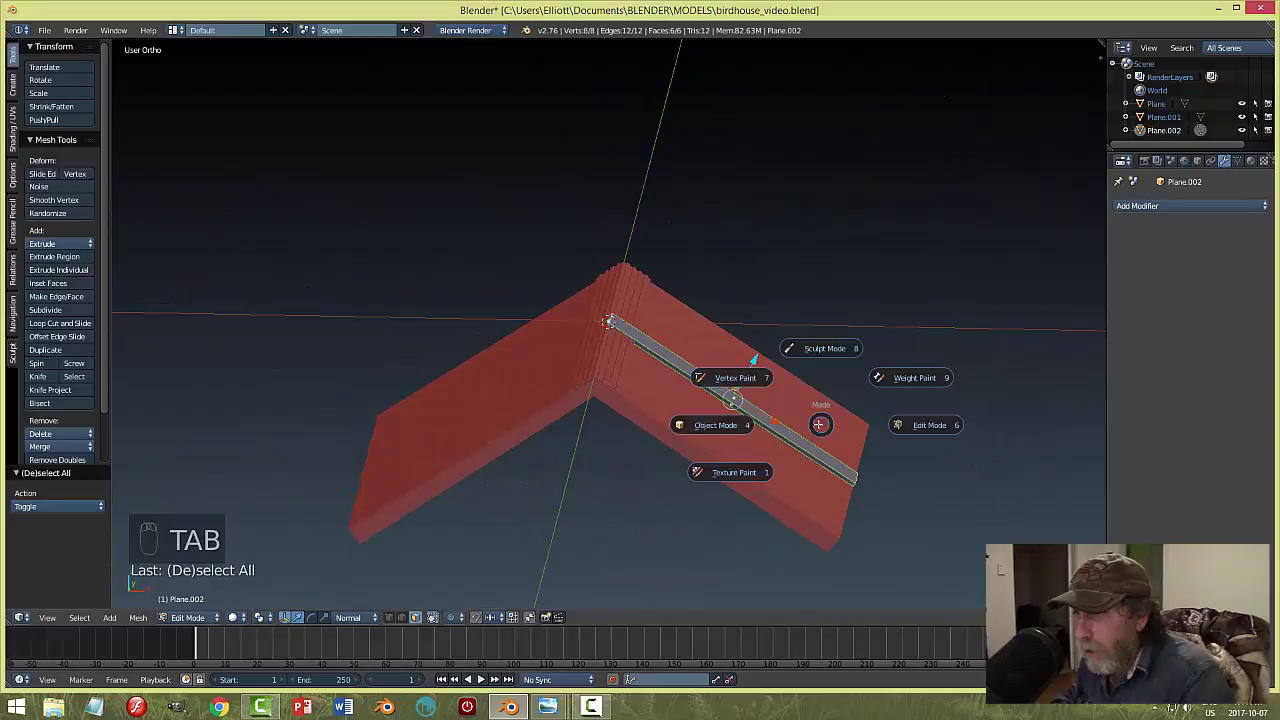
pyautogui.click(714, 423)
pyautogui.moveTo(714, 423); pyautogui.dragTo(795, 421, button='middle')
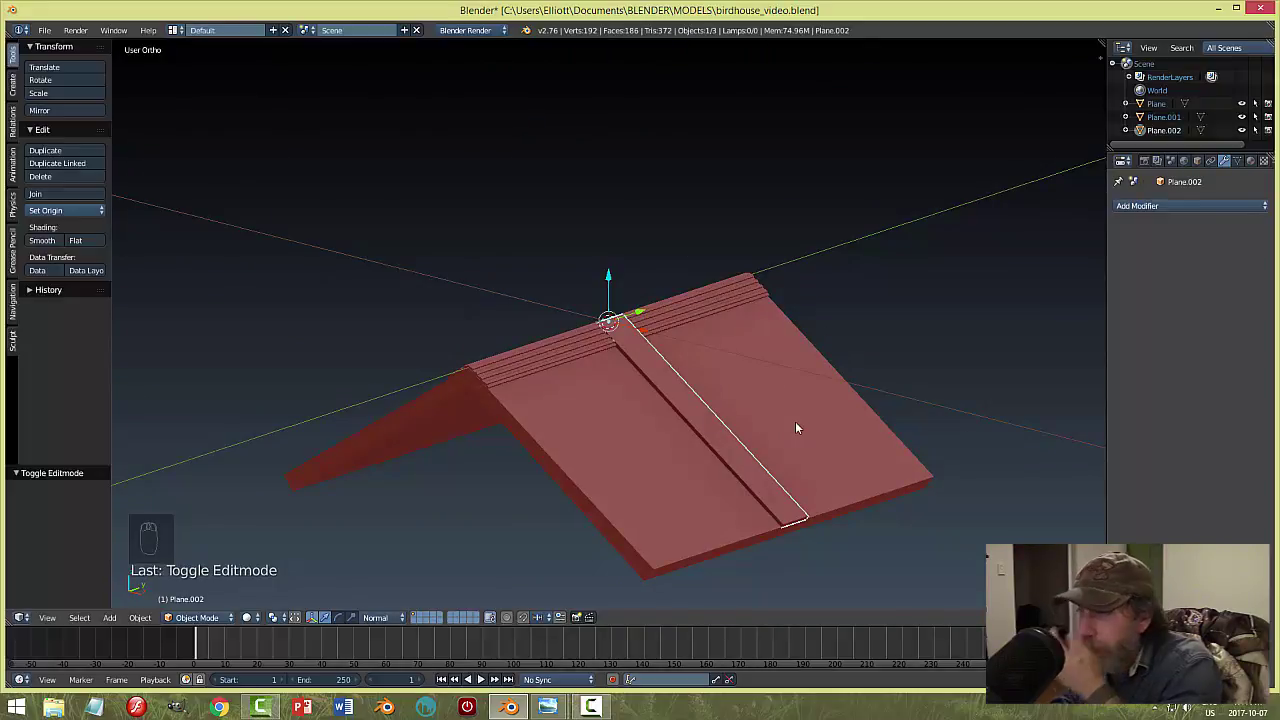
pyautogui.moveTo(700, 418); pyautogui.dragTo(666, 421, button='middle')
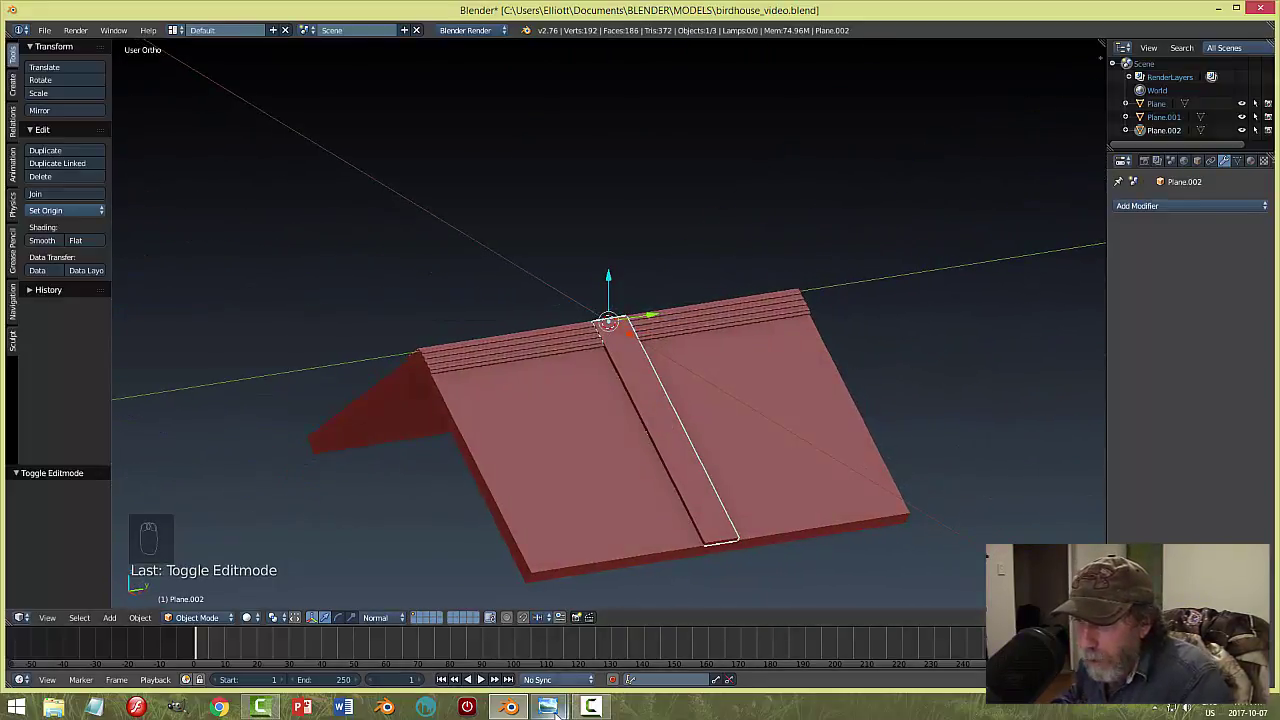
pyautogui.moveTo(547, 707)
pyautogui.moveTo(510, 658)
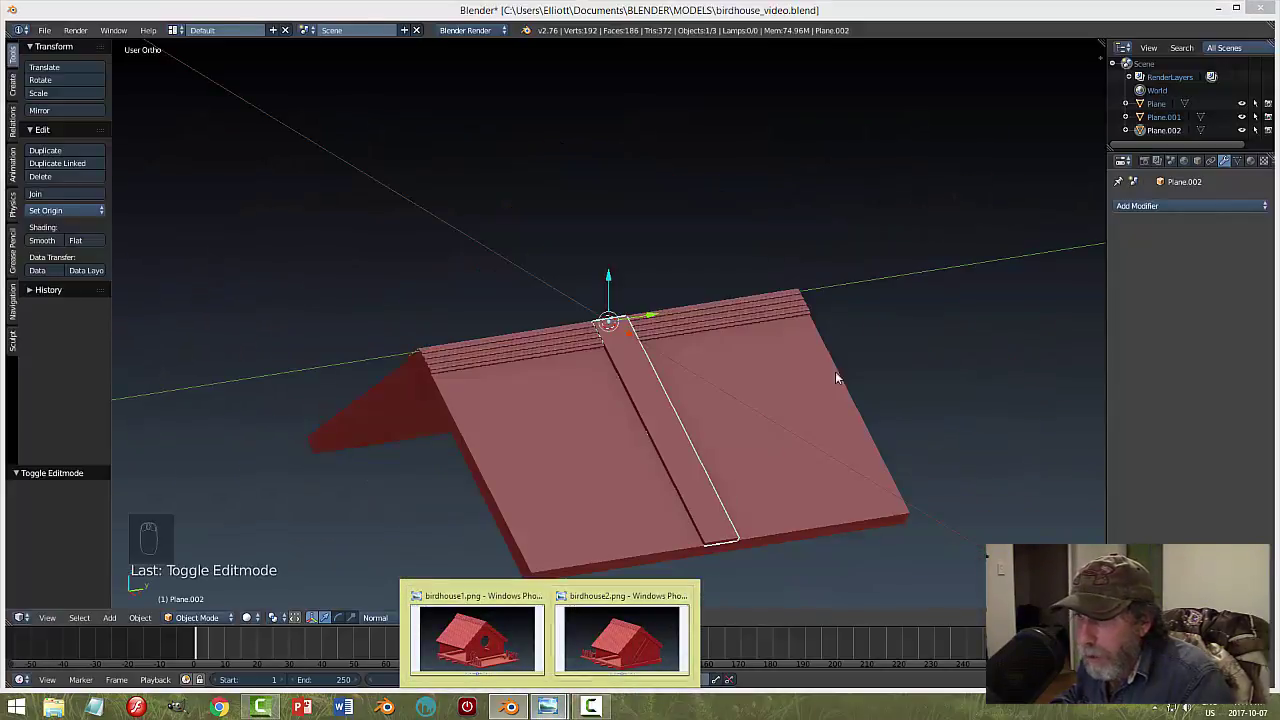
# In Edit Mode, move the strip's outer face inward along its normal by about 0.011, and deselect the mesh.
pyautogui.moveTo(858, 351); pyautogui.dragTo(749, 344, button='middle')
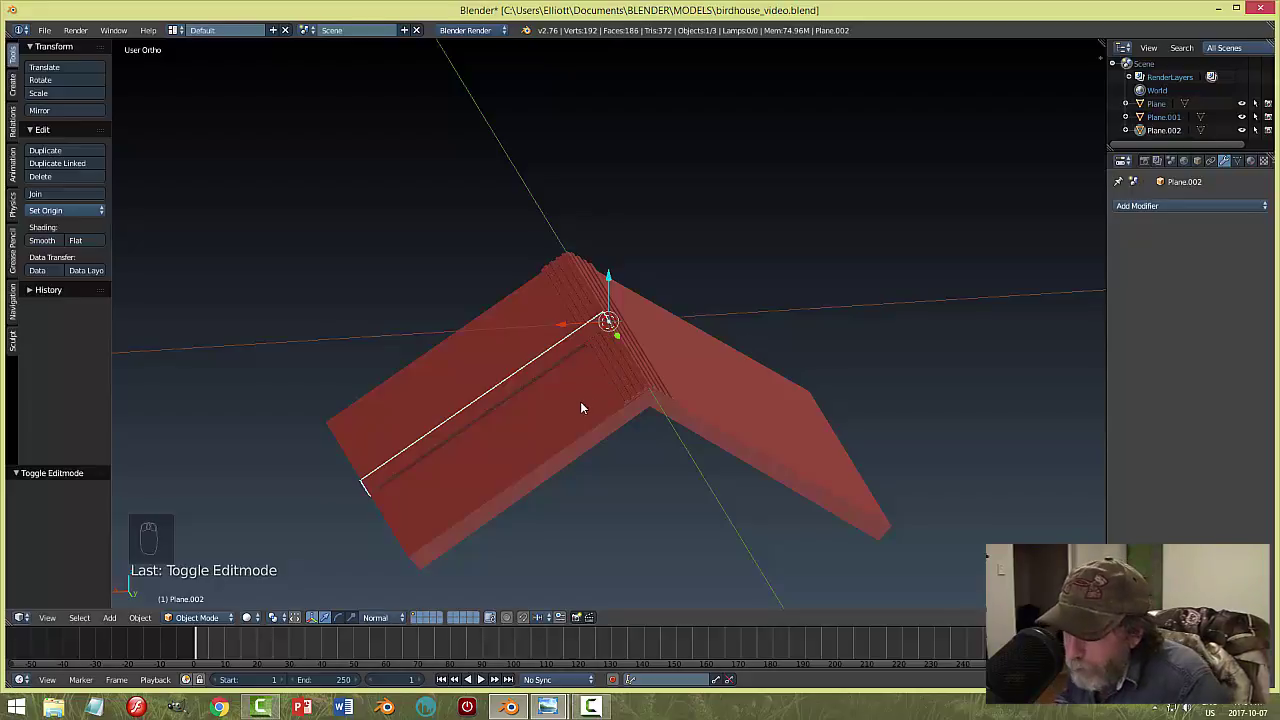
pyautogui.scroll(2, 638, 387)
pyautogui.scroll(-1, 614, 380)
pyautogui.moveTo(614, 380); pyautogui.dragTo(574, 391, button='middle')
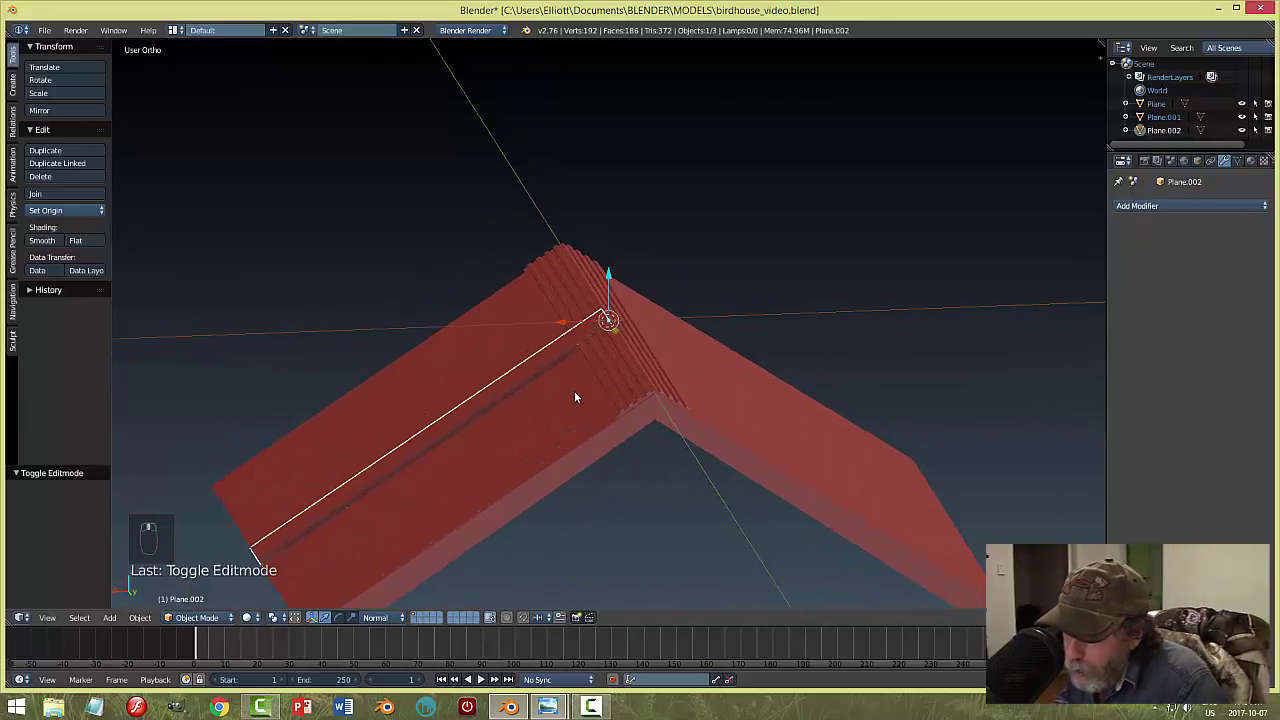
pyautogui.moveTo(586, 347)
pyautogui.mouseDown(button='middle')
pyautogui.moveTo(568, 354)
pyautogui.moveTo(568, 341)
pyautogui.mouseUp(button='middle')
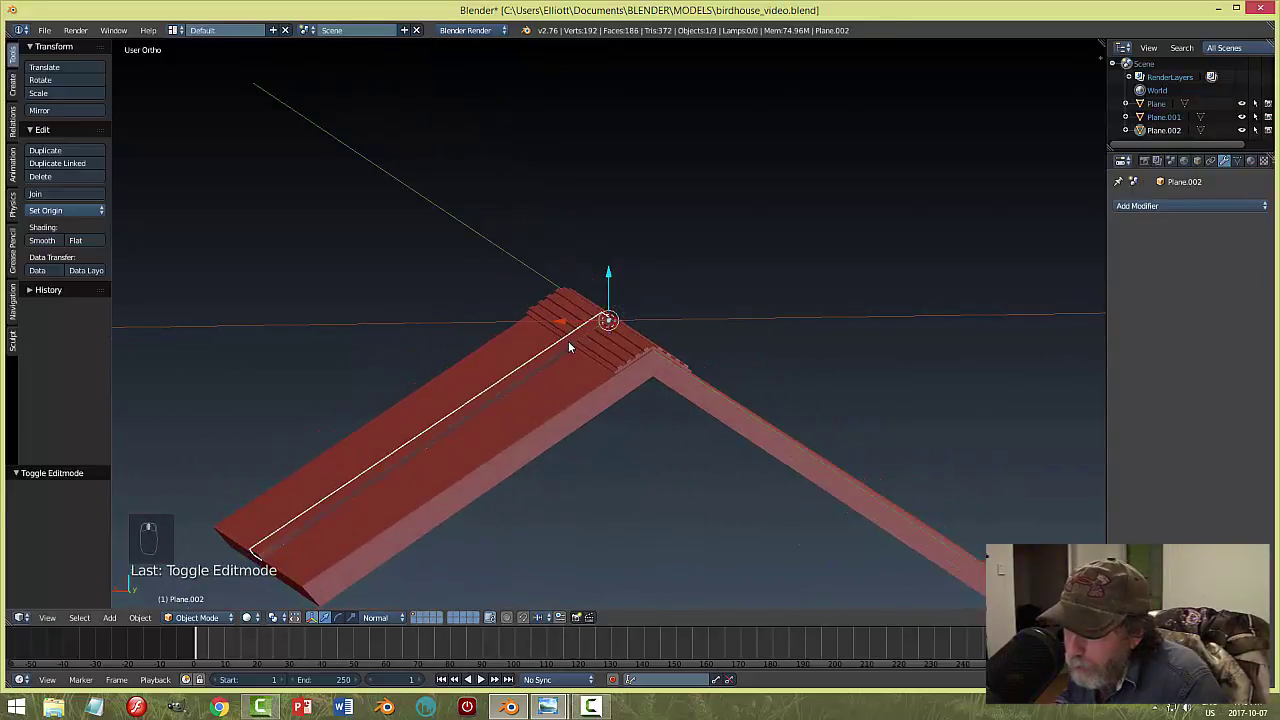
pyautogui.press('Tab')
pyautogui.click(763, 352)
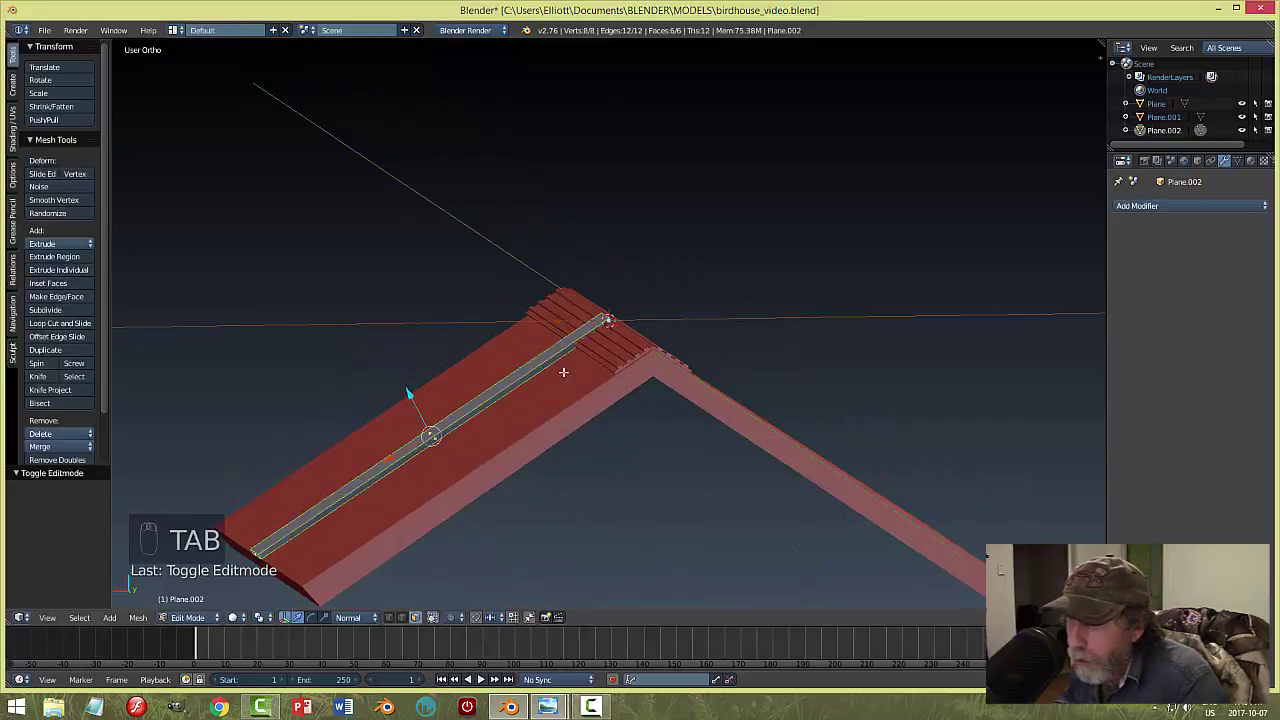
pyautogui.rightClick(476, 405)
pyautogui.press('e')
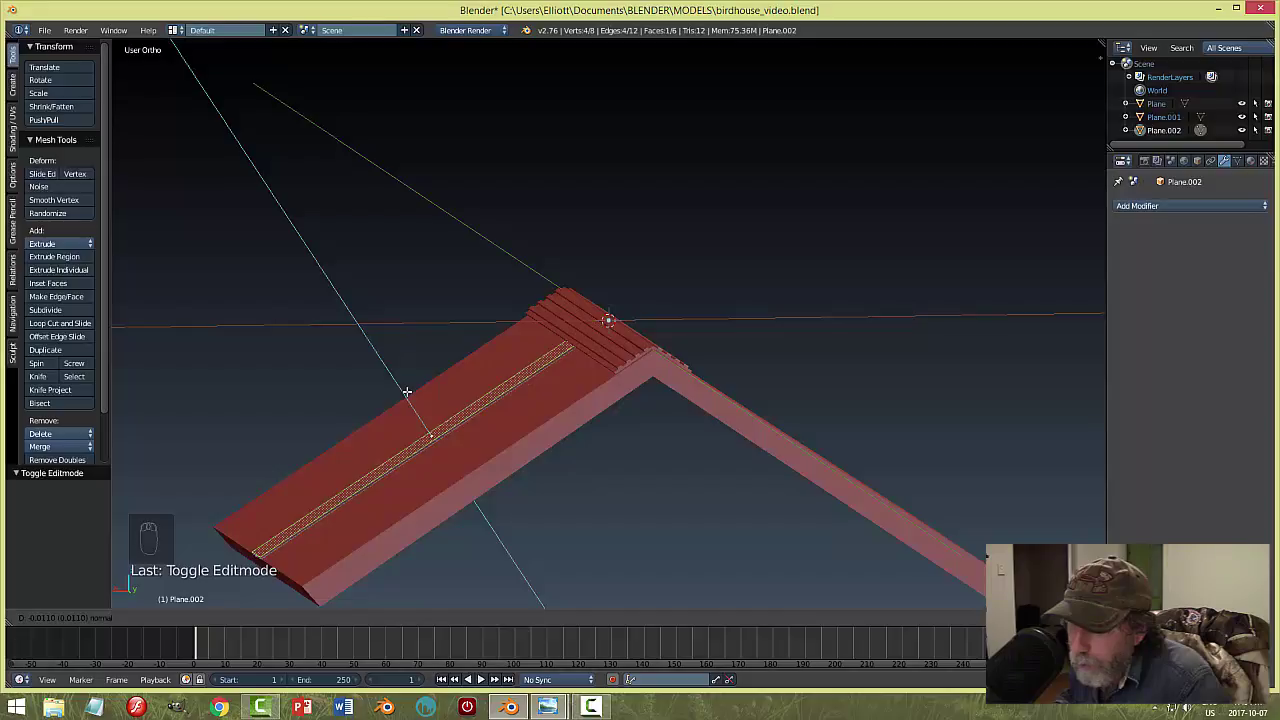
pyautogui.click(407, 392)
pyautogui.press('a')
pyautogui.moveTo(590, 420); pyautogui.dragTo(783, 403, button='middle')
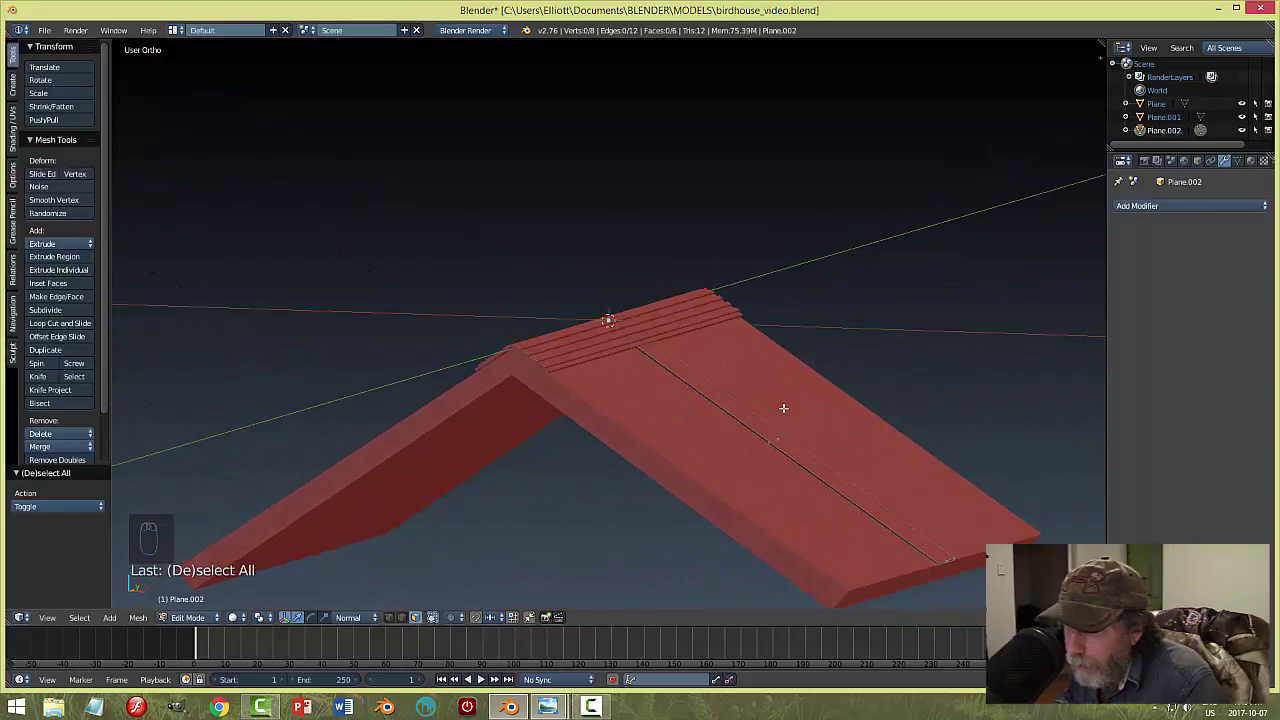
# In Object Mode, set the transform orientation to Global, lower the strip by 0.004 along Z and deselect it.
pyautogui.press('Tab')
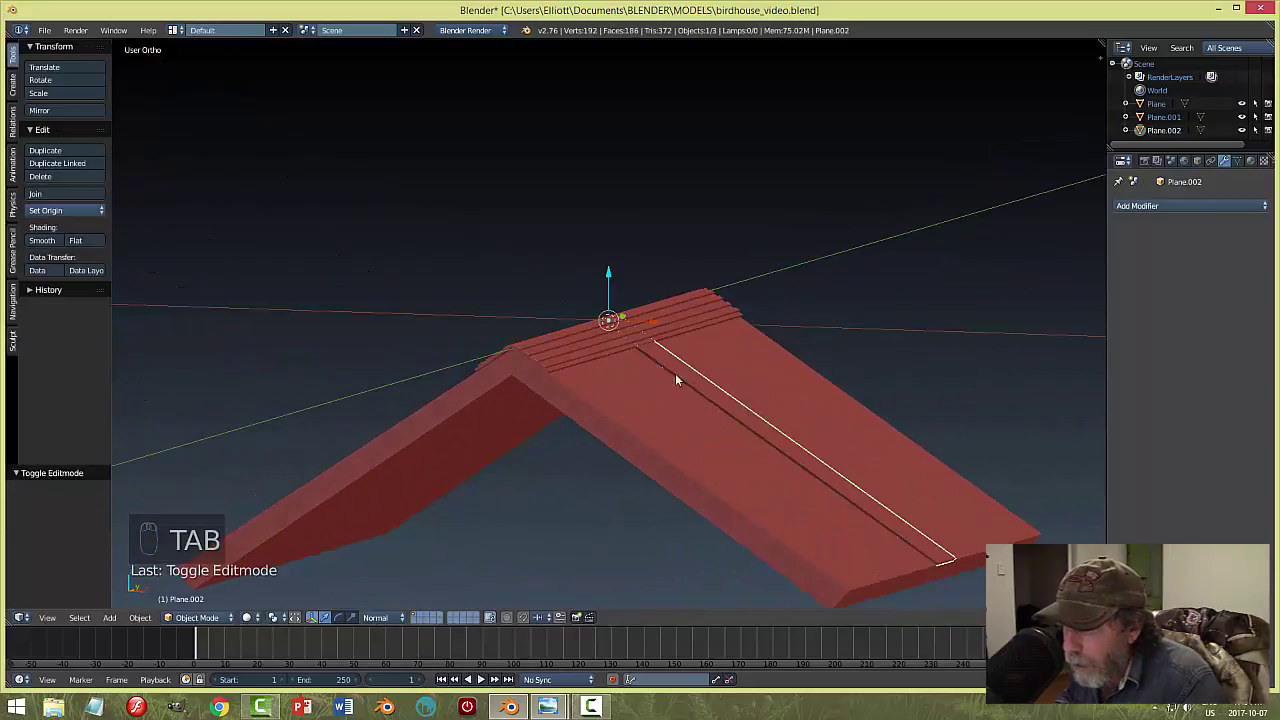
pyautogui.click(374, 616)
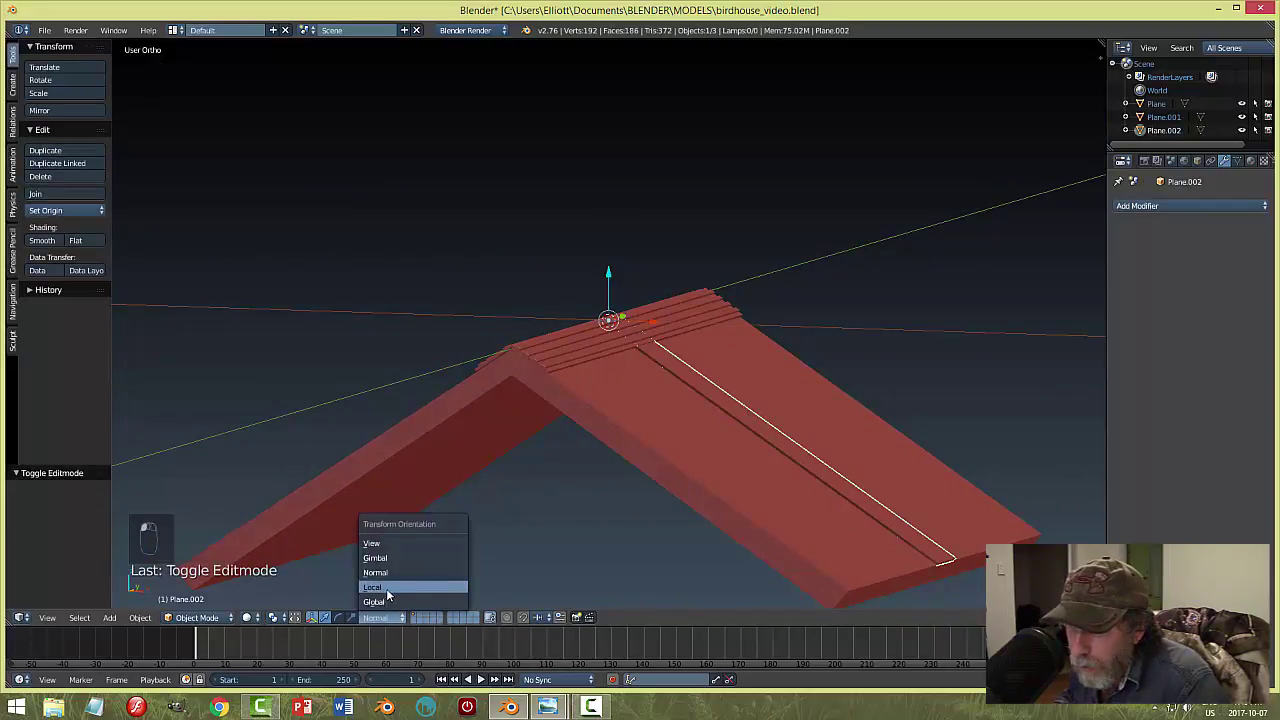
pyautogui.click(387, 600)
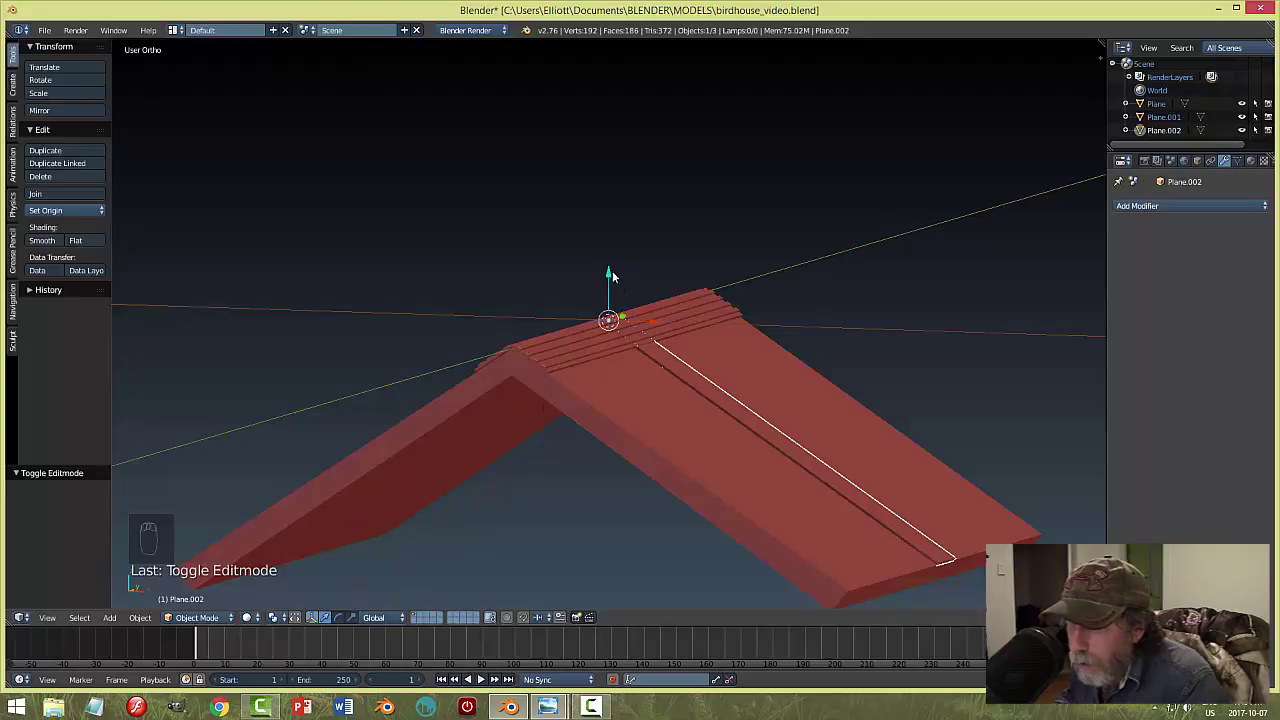
pyautogui.moveTo(612, 273); pyautogui.dragTo(607, 274)
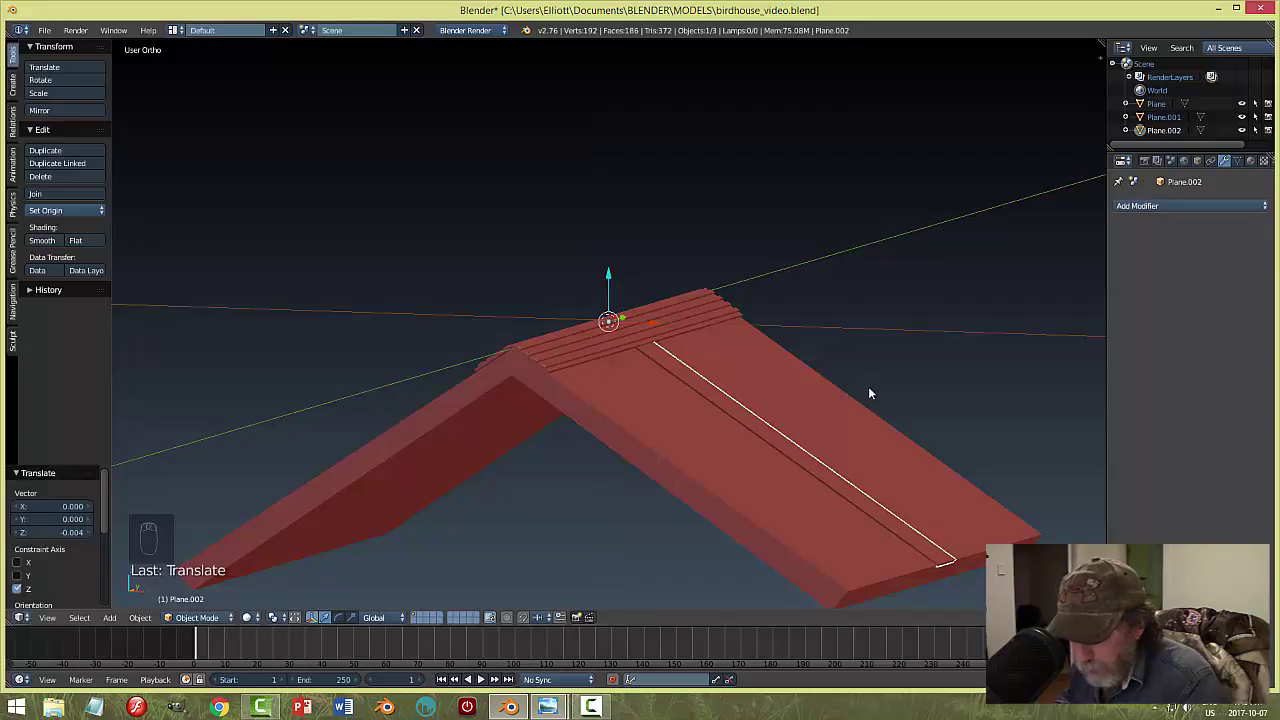
pyautogui.press('a')
# Select the board strip on the roof slope and apply its scale.
pyautogui.moveTo(868, 393); pyautogui.dragTo(641, 454, button='middle')
pyautogui.rightClick(641, 454)
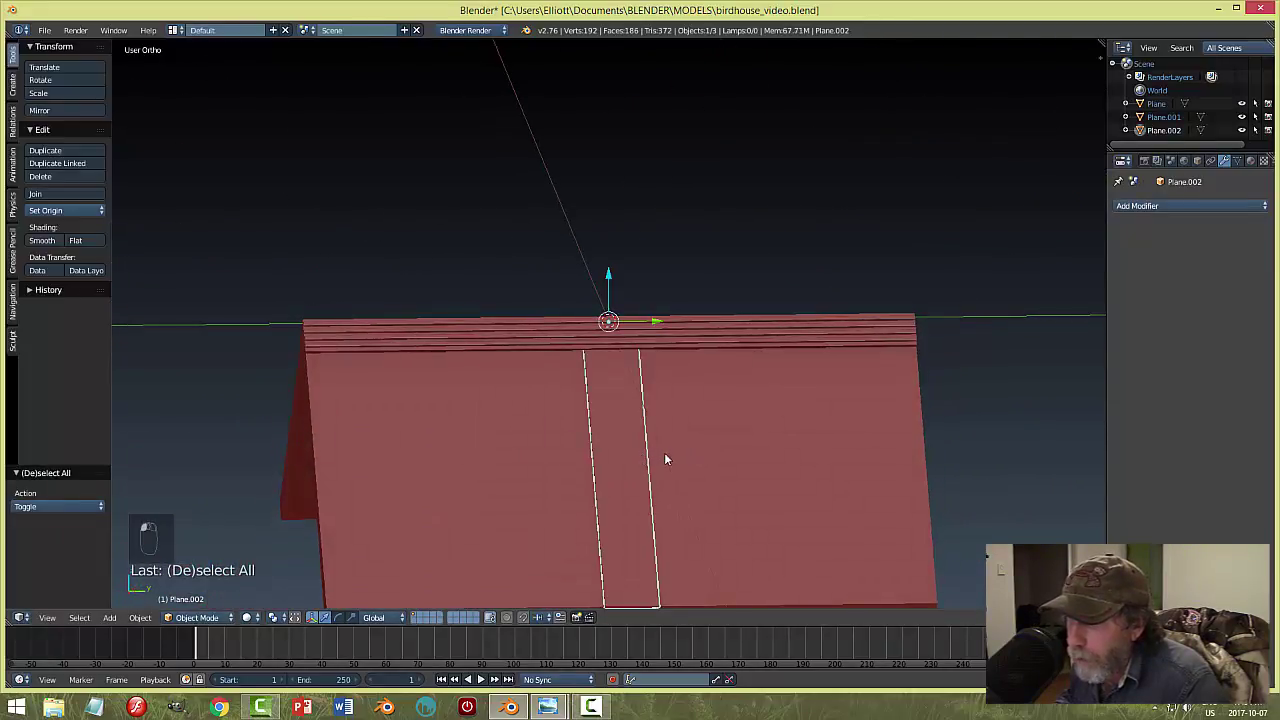
pyautogui.click(139, 617)
pyautogui.moveTo(166, 516)
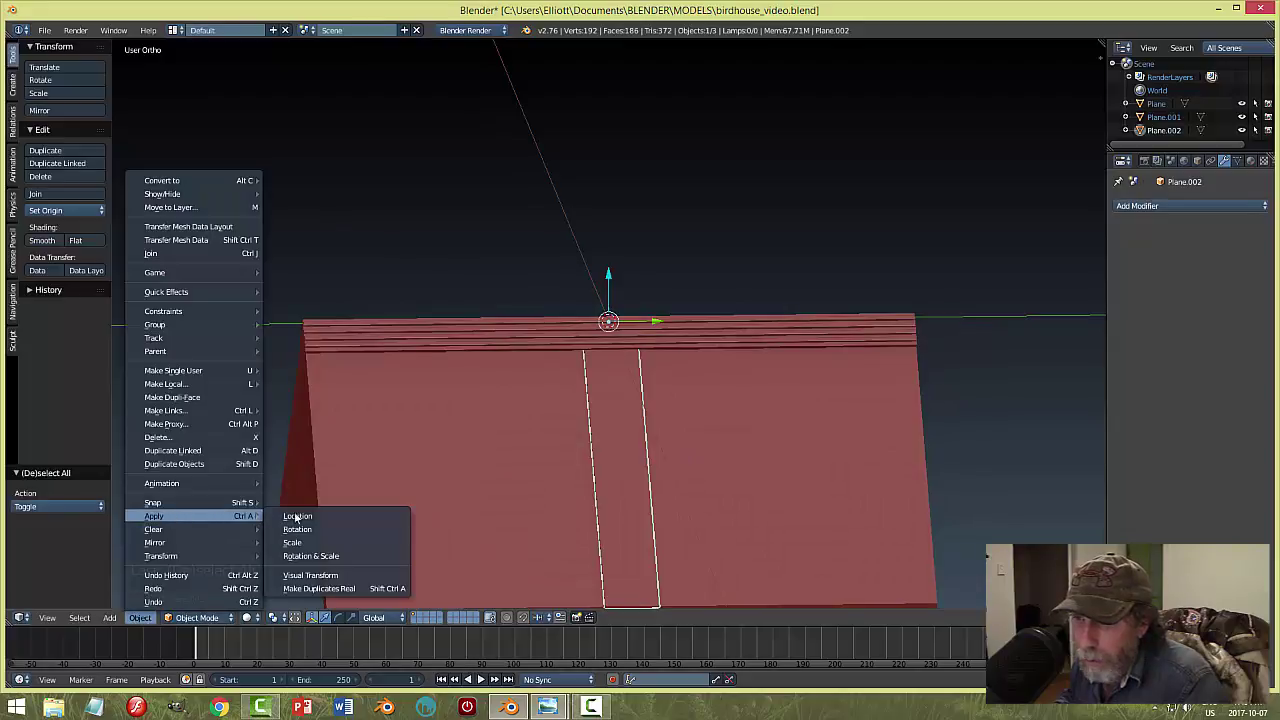
pyautogui.click(320, 545)
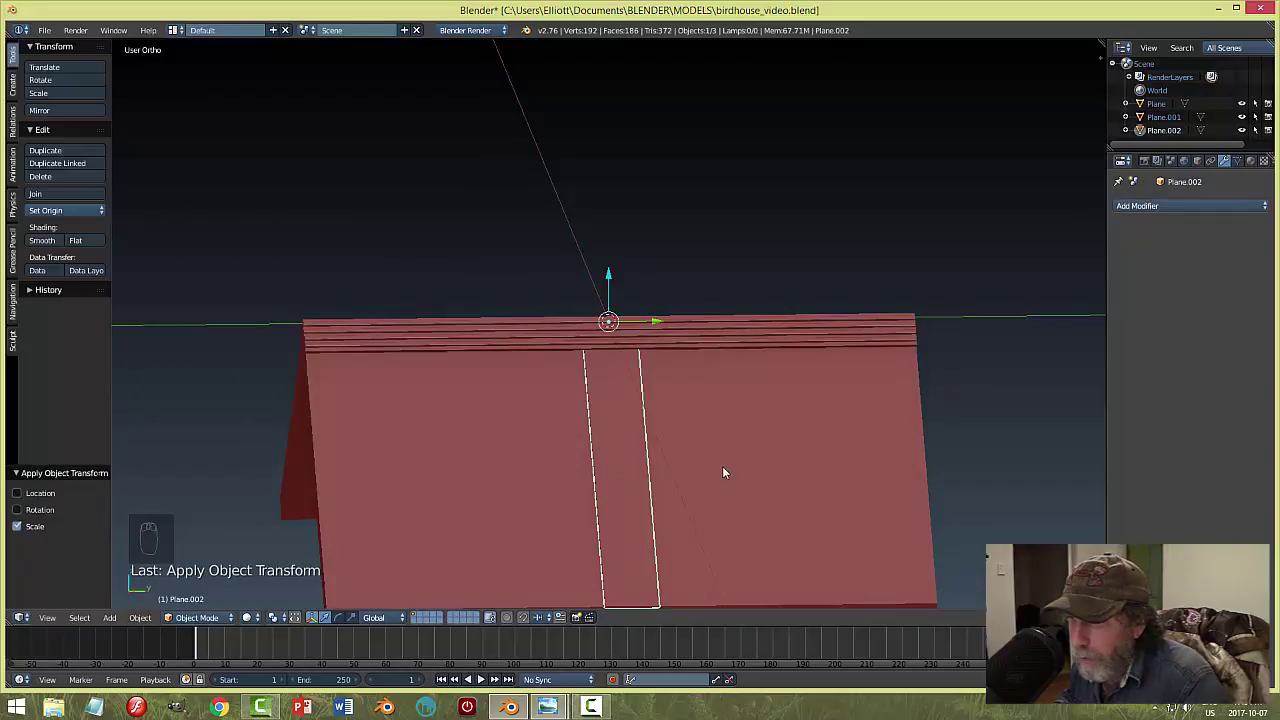
pyautogui.moveTo(627, 494); pyautogui.dragTo(683, 494, button='middle')
pyautogui.moveTo(986, 337); pyautogui.dragTo(660, 271, button='middle')
pyautogui.scroll(2, 752, 425)
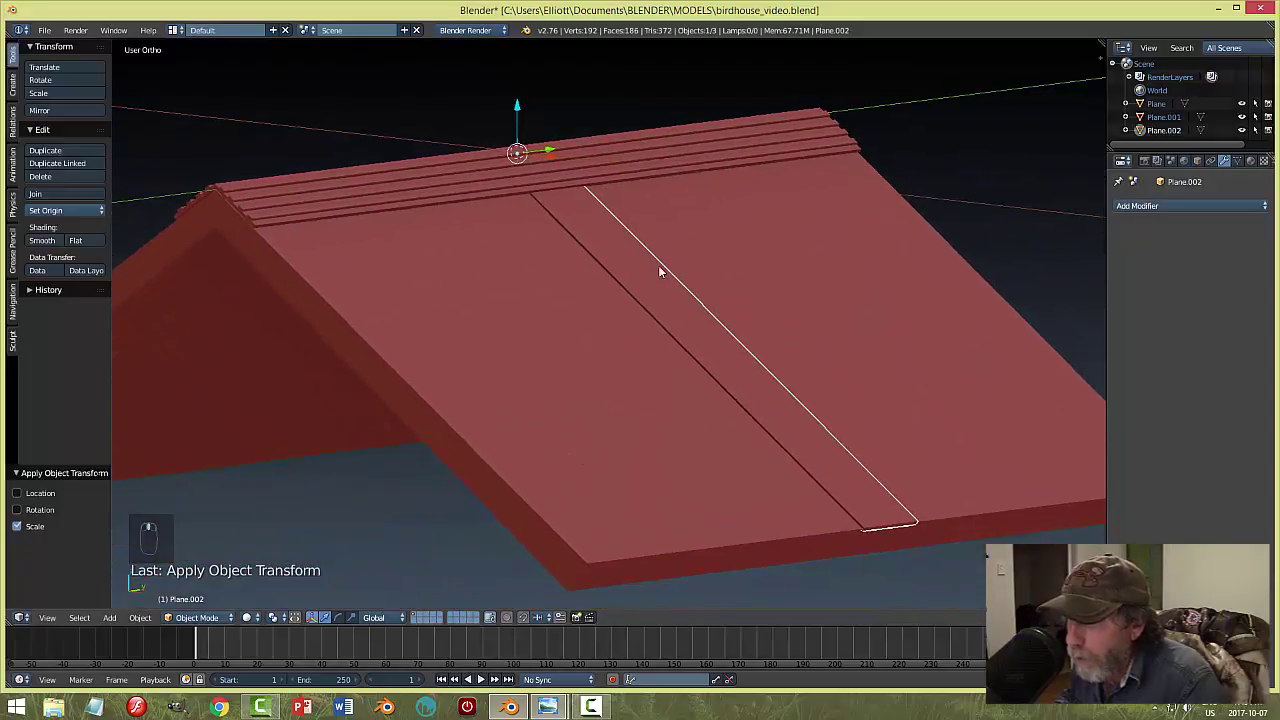
# Add a Bevel modifier to the board strip with 2 segments and a width of 0.013.
pyautogui.click(1175, 206)
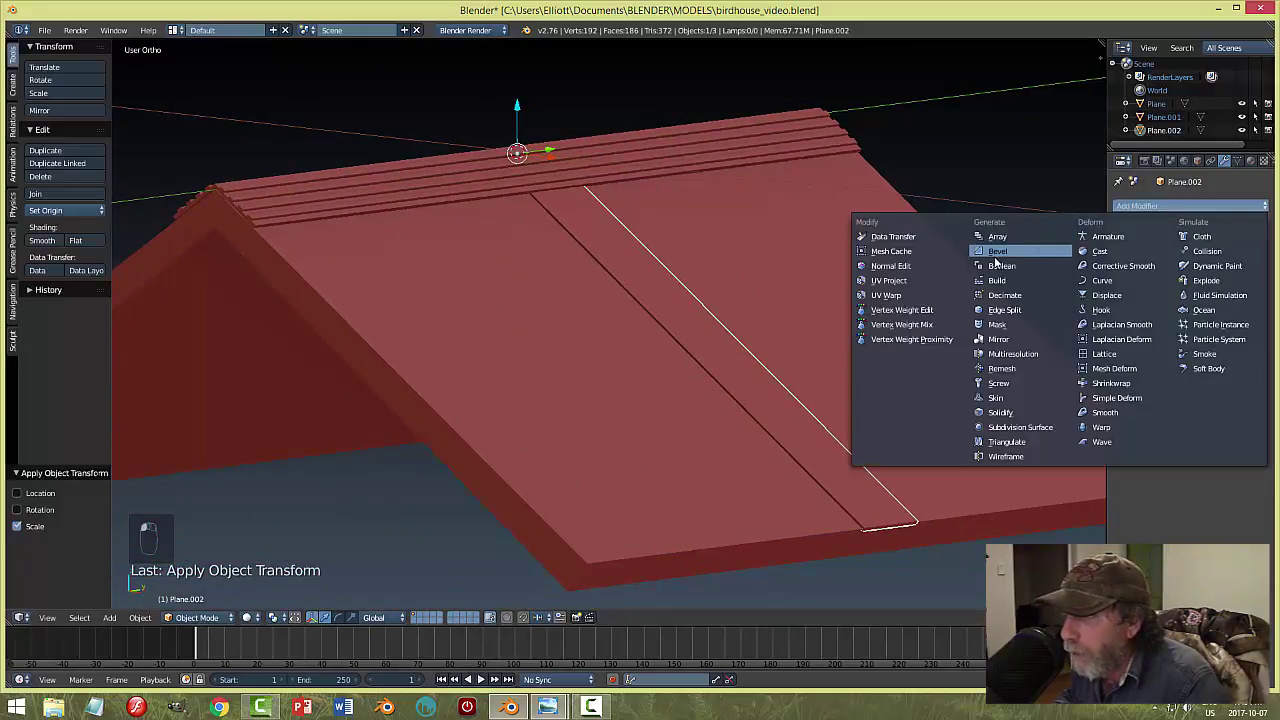
pyautogui.click(1000, 250)
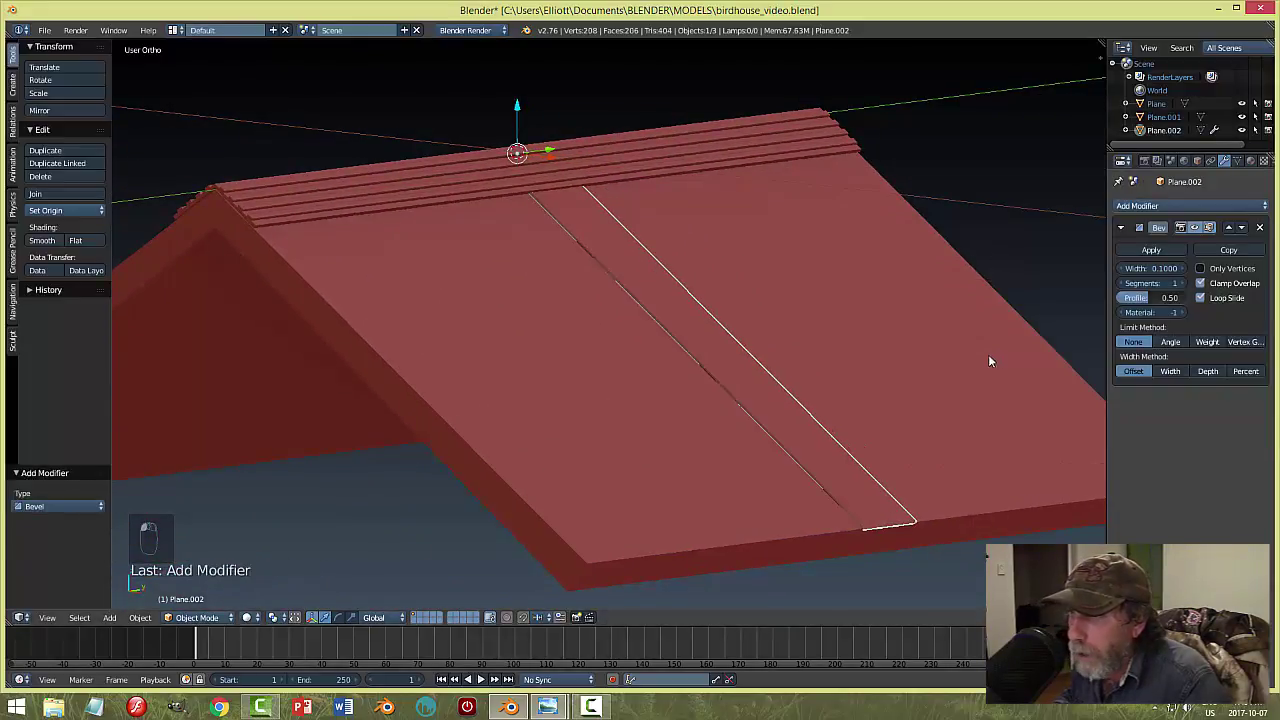
pyautogui.click(1181, 284)
pyautogui.scroll(3, 920, 317)
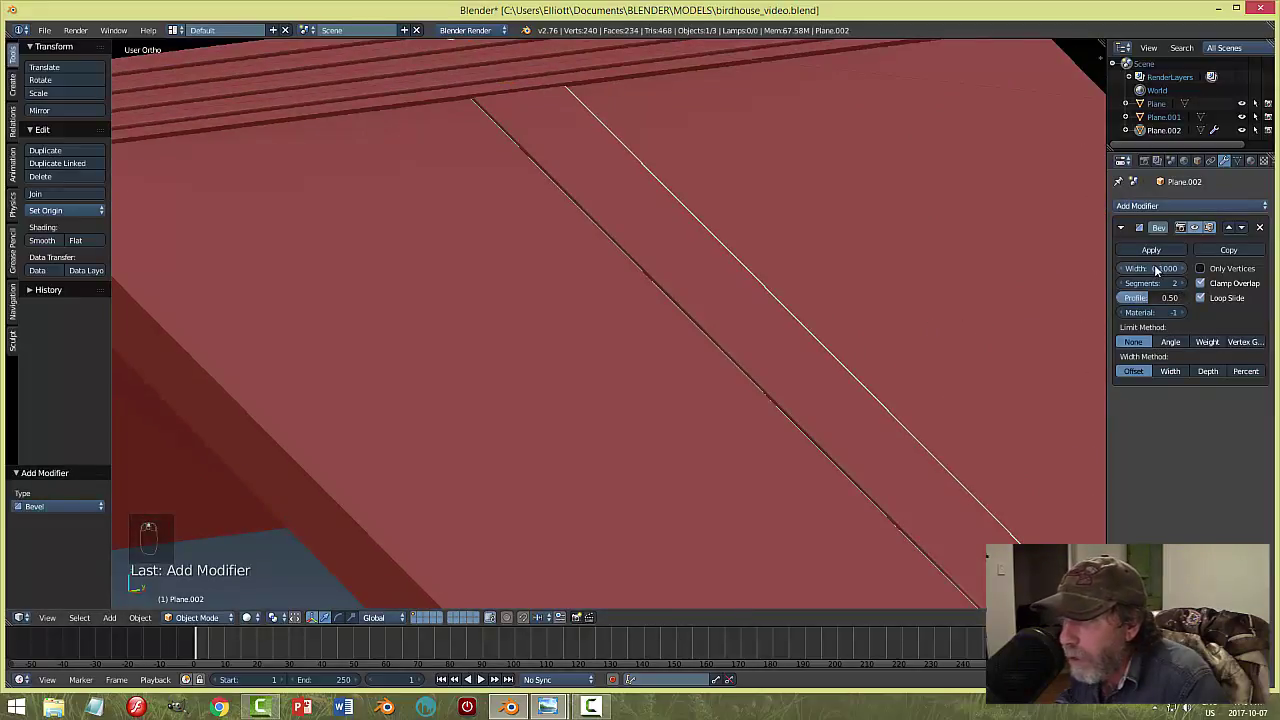
pyautogui.moveTo(1156, 270); pyautogui.dragTo(1128, 270)
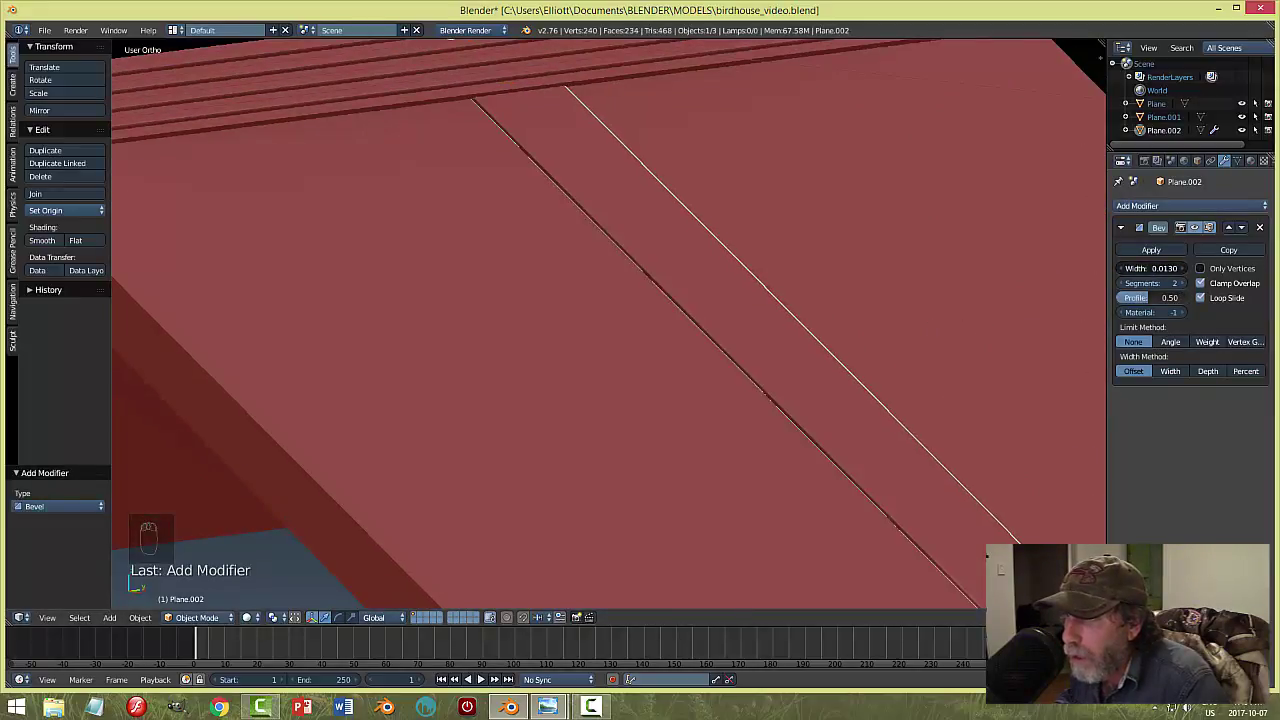
# Inspect the strip's bevelled edges with it deselected, reselect it and apply the Bevel modifier.
pyautogui.press('a')
pyautogui.moveTo(955, 328); pyautogui.dragTo(771, 383, button='middle')
pyautogui.rightClick(637, 363)
pyautogui.moveTo(637, 363); pyautogui.dragTo(771, 329, button='middle')
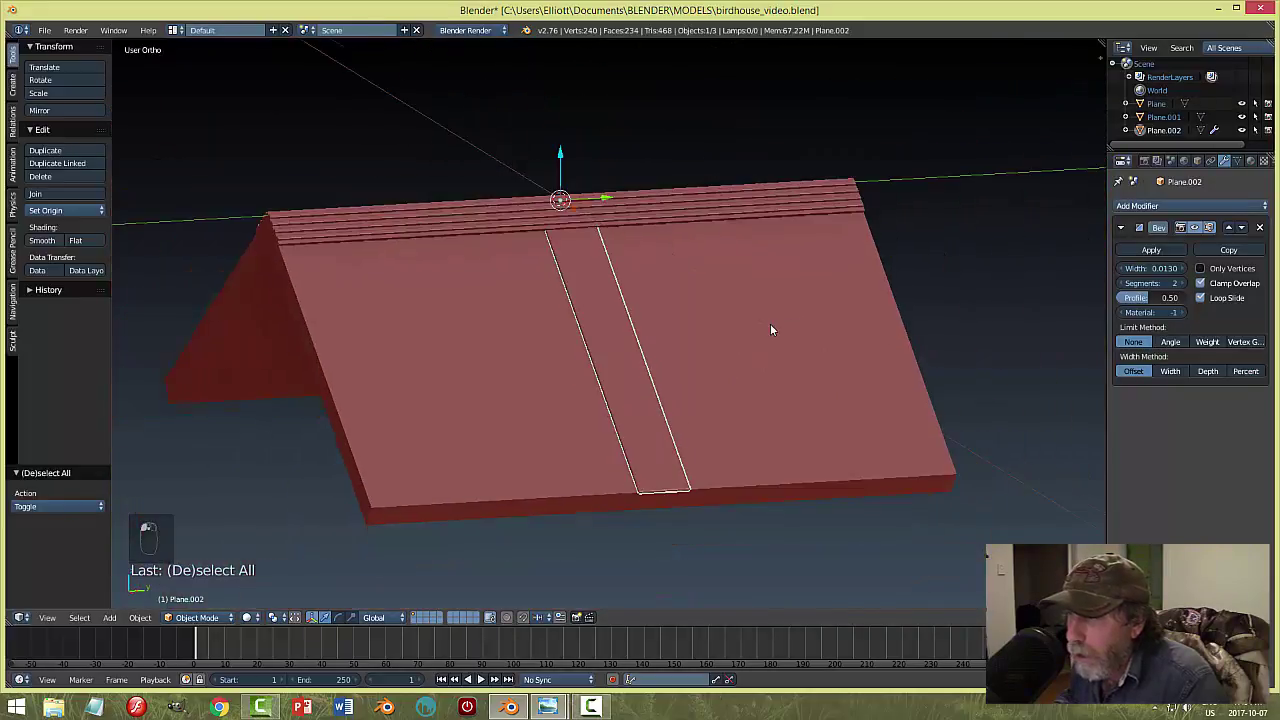
pyautogui.click(1170, 249)
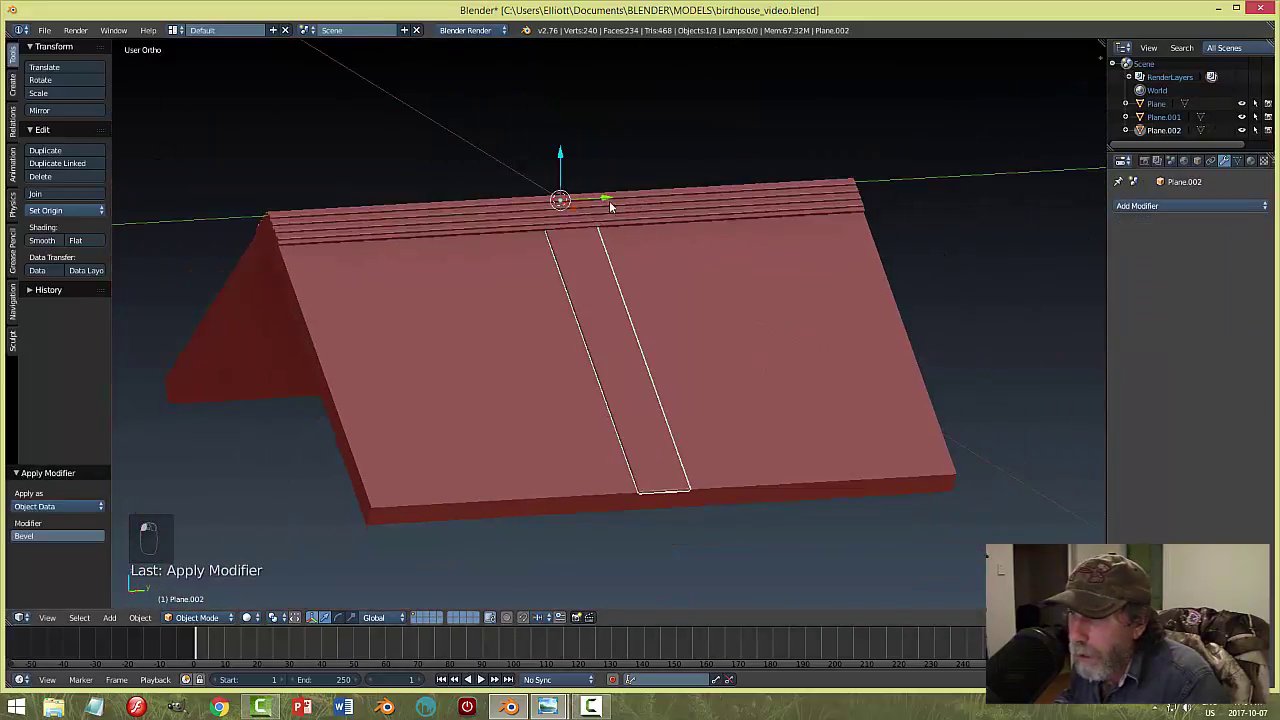
# Move the board strip by -0.897 along Y to the end of the roof slope and add an Array modifier.
pyautogui.moveTo(609, 200); pyautogui.dragTo(347, 226)
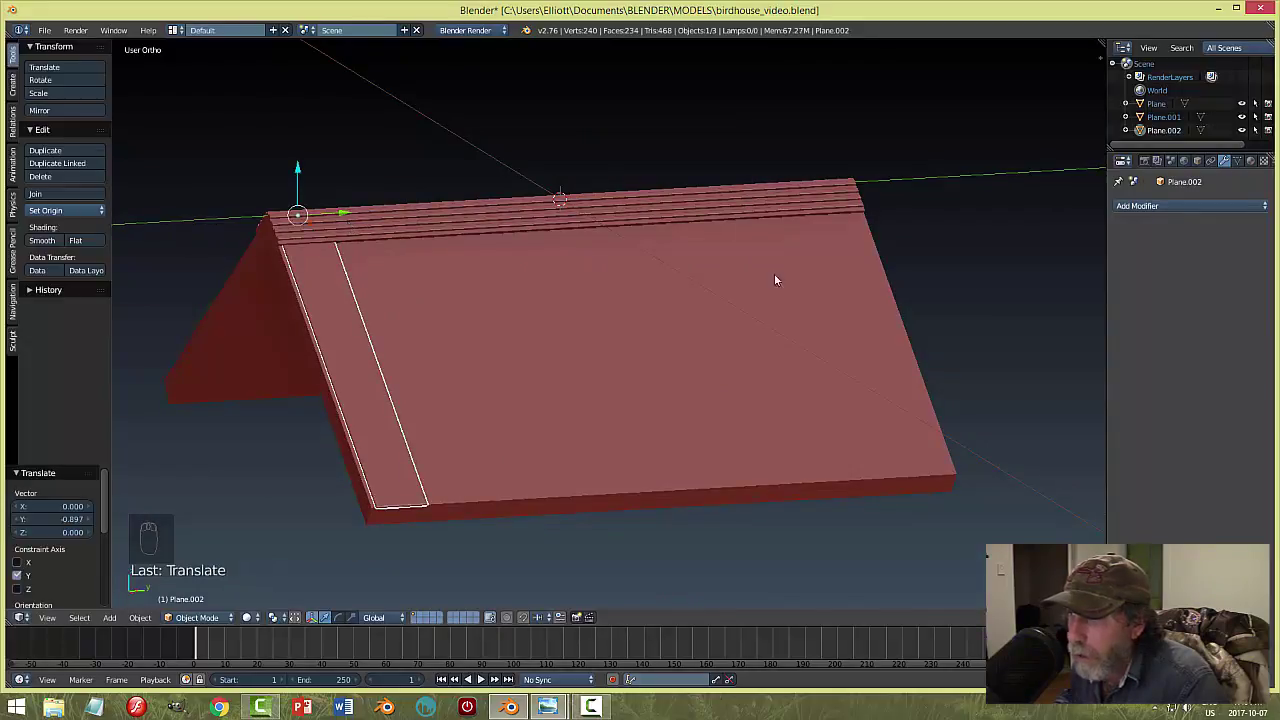
pyautogui.click(1130, 205)
pyautogui.click(1002, 231)
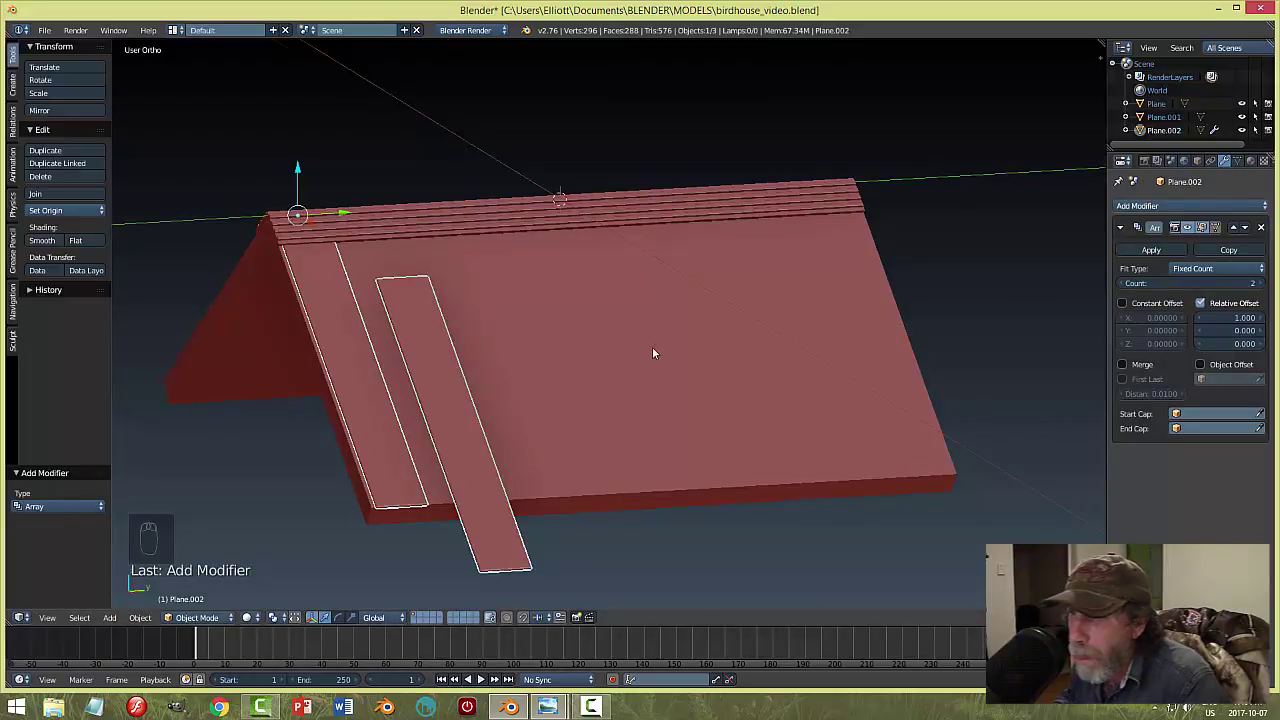
# Set the array's relative offset to 0 on X and 1 on Y so the strips sit side by side.
pyautogui.moveTo(654, 350); pyautogui.dragTo(760, 329, button='middle')
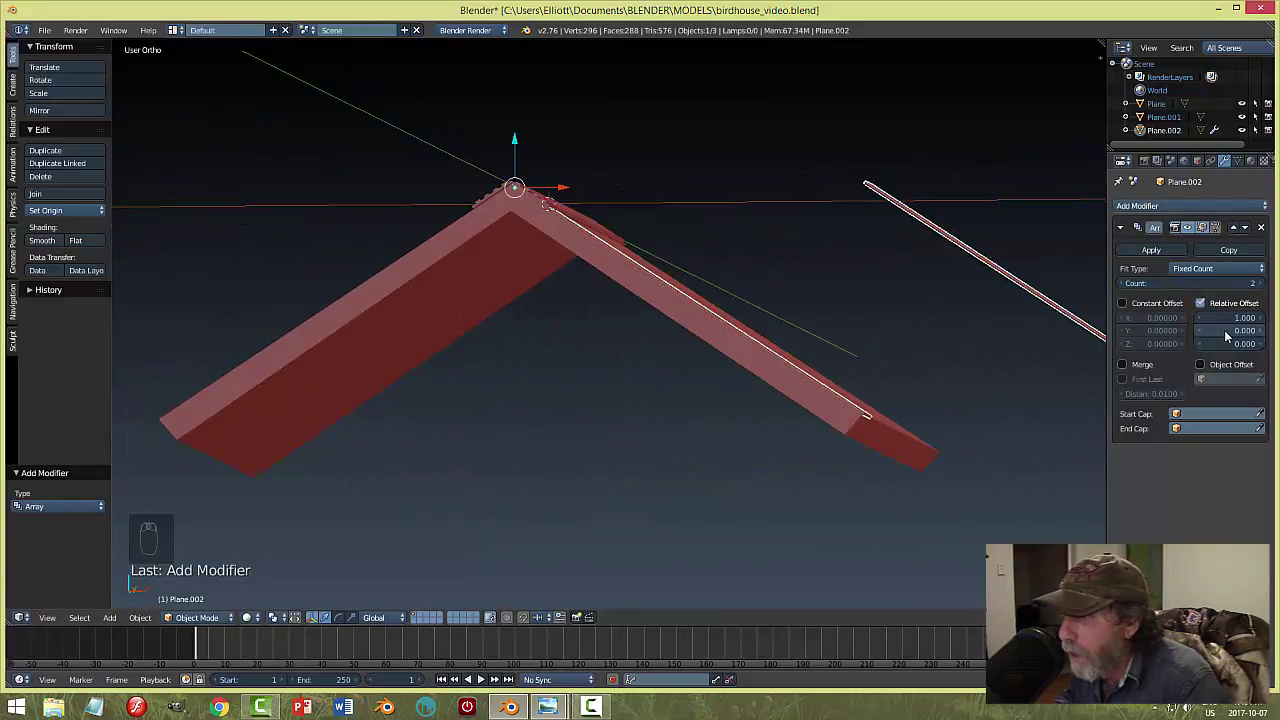
pyautogui.moveTo(1226, 336); pyautogui.dragTo(1266, 336)
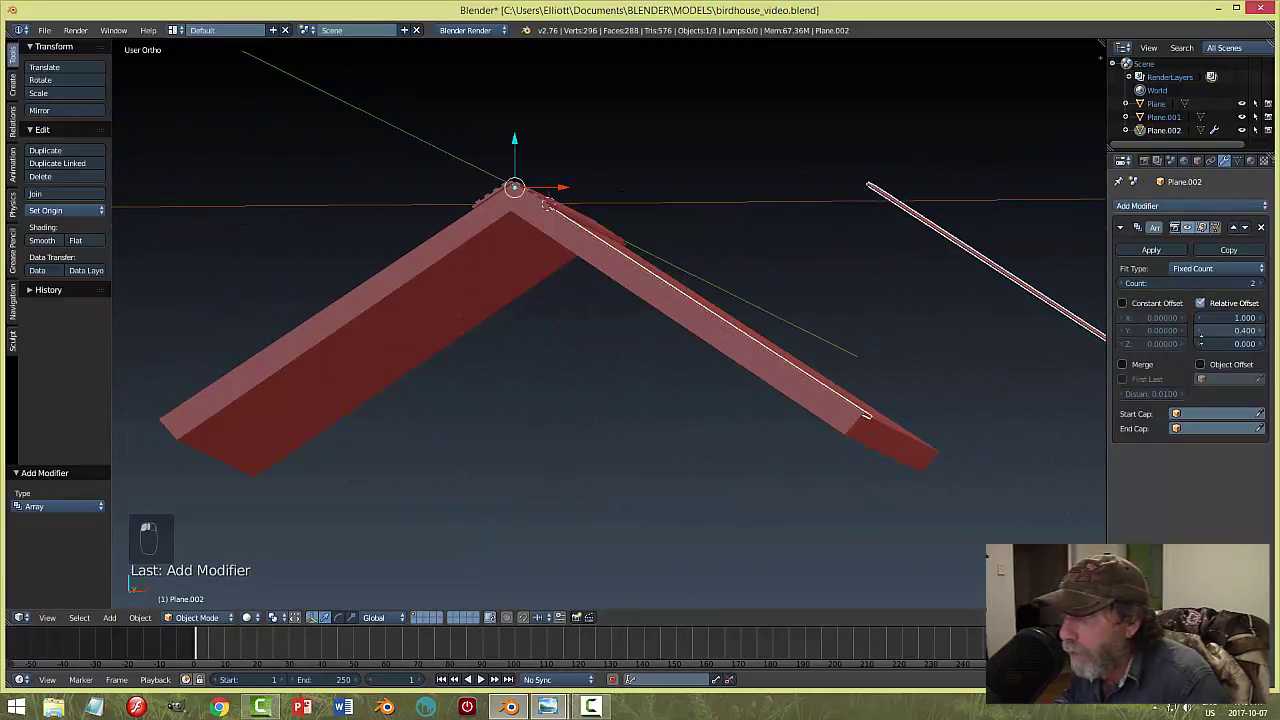
pyautogui.moveTo(999, 331); pyautogui.dragTo(870, 347, button='middle')
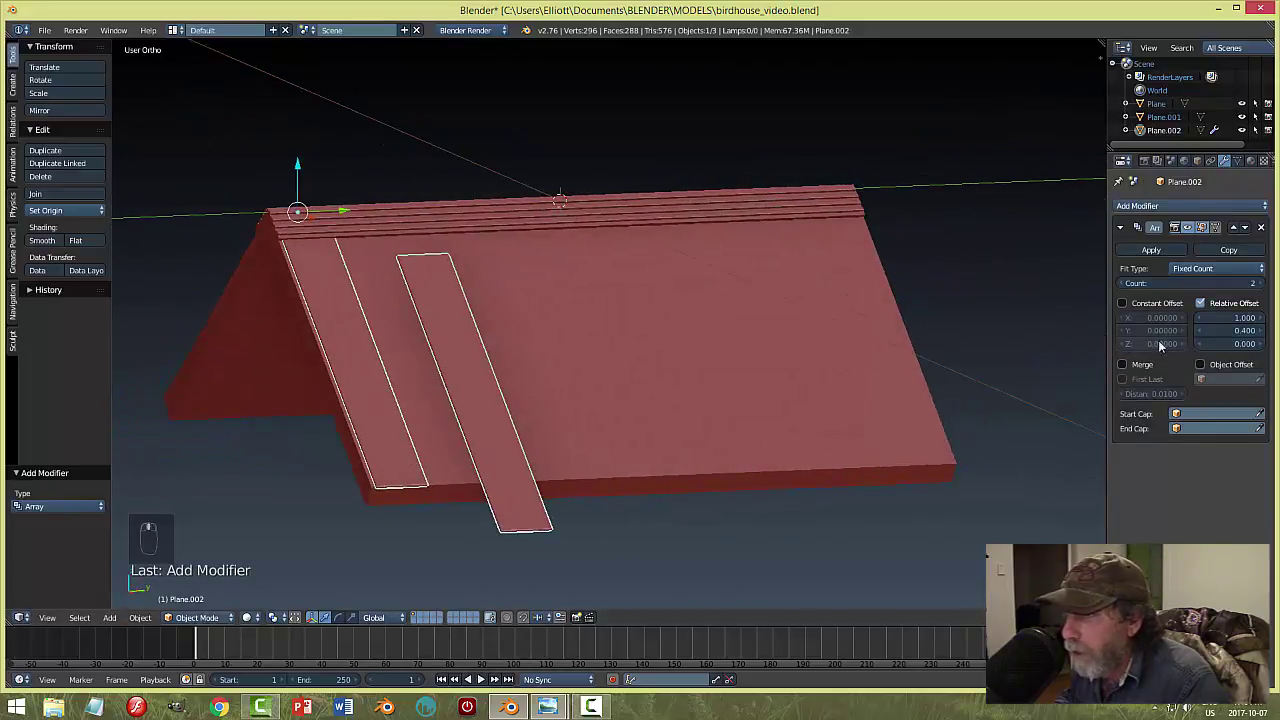
pyautogui.click(1240, 331)
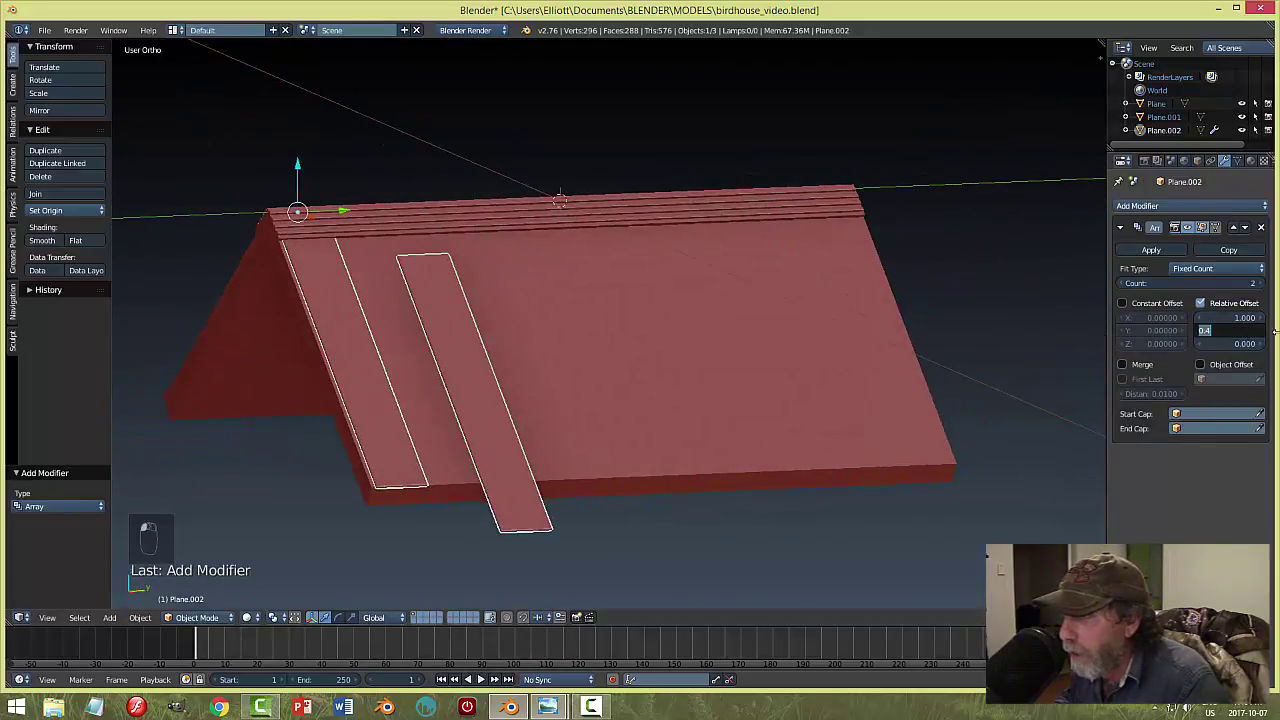
pyautogui.write('1')
pyautogui.press('Return')
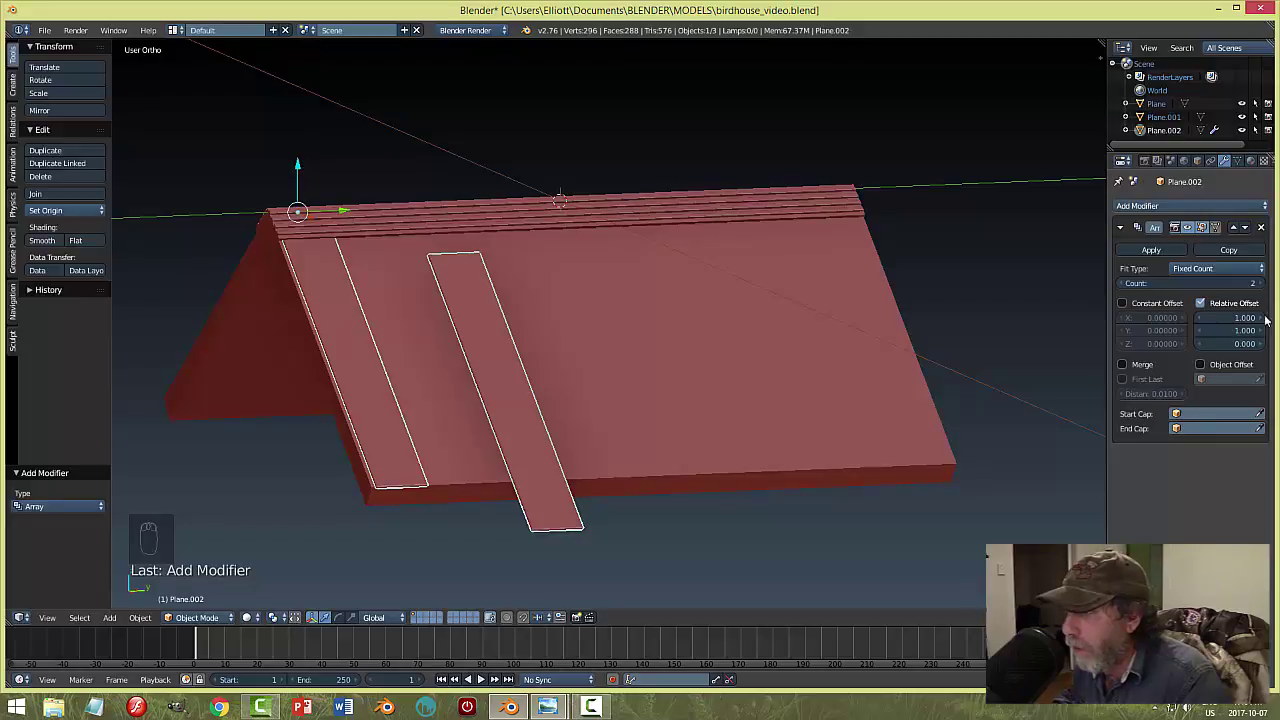
pyautogui.click(1262, 318)
pyautogui.write('0')
pyautogui.press('Return')
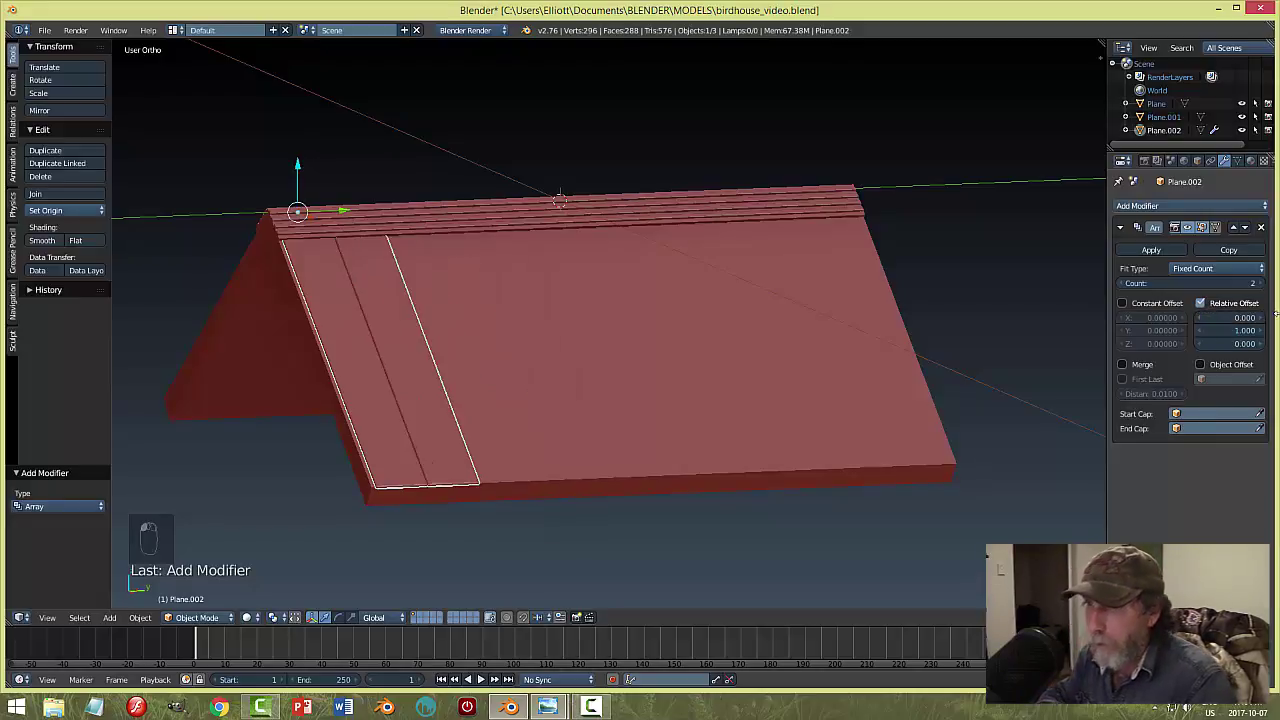
# Check the joint between the two boards and set the array's relative Y offset to 1.03 for a narrow gap.
pyautogui.moveTo(696, 444); pyautogui.dragTo(239, 277, button='middle')
pyautogui.scroll(2, 614, 427)
pyautogui.press('a')
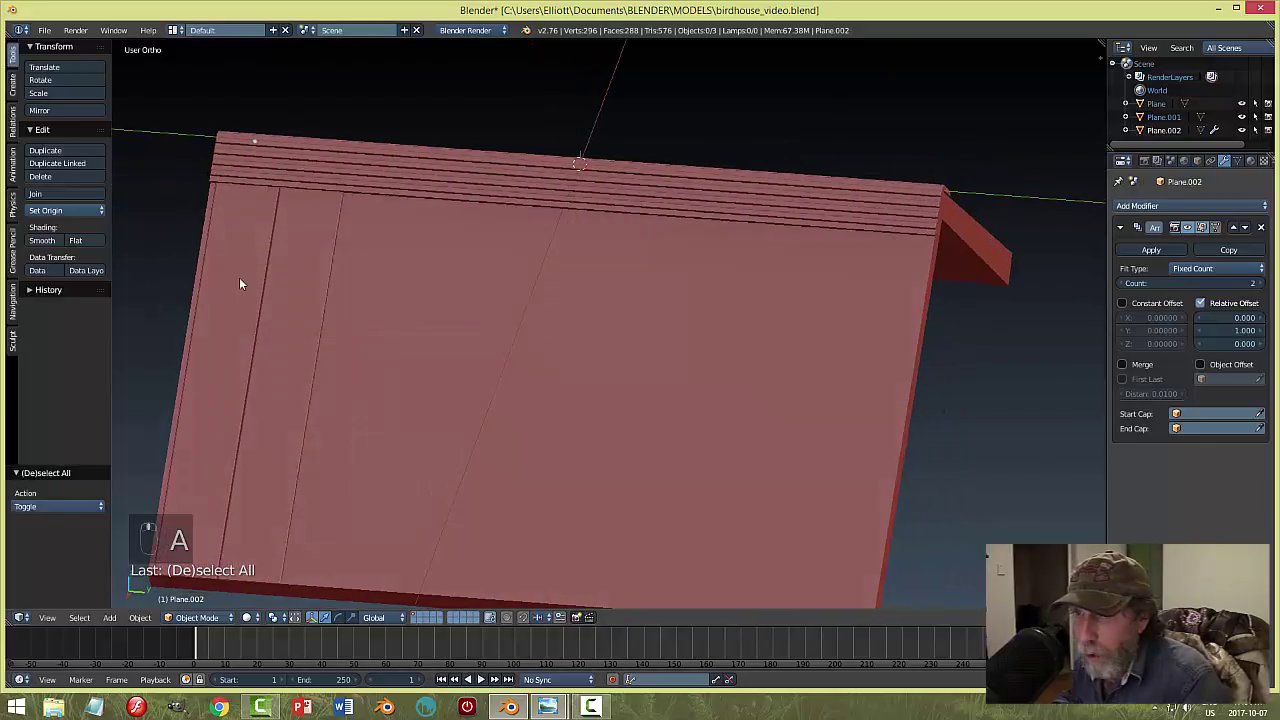
pyautogui.press('a')
pyautogui.click(1232, 330)
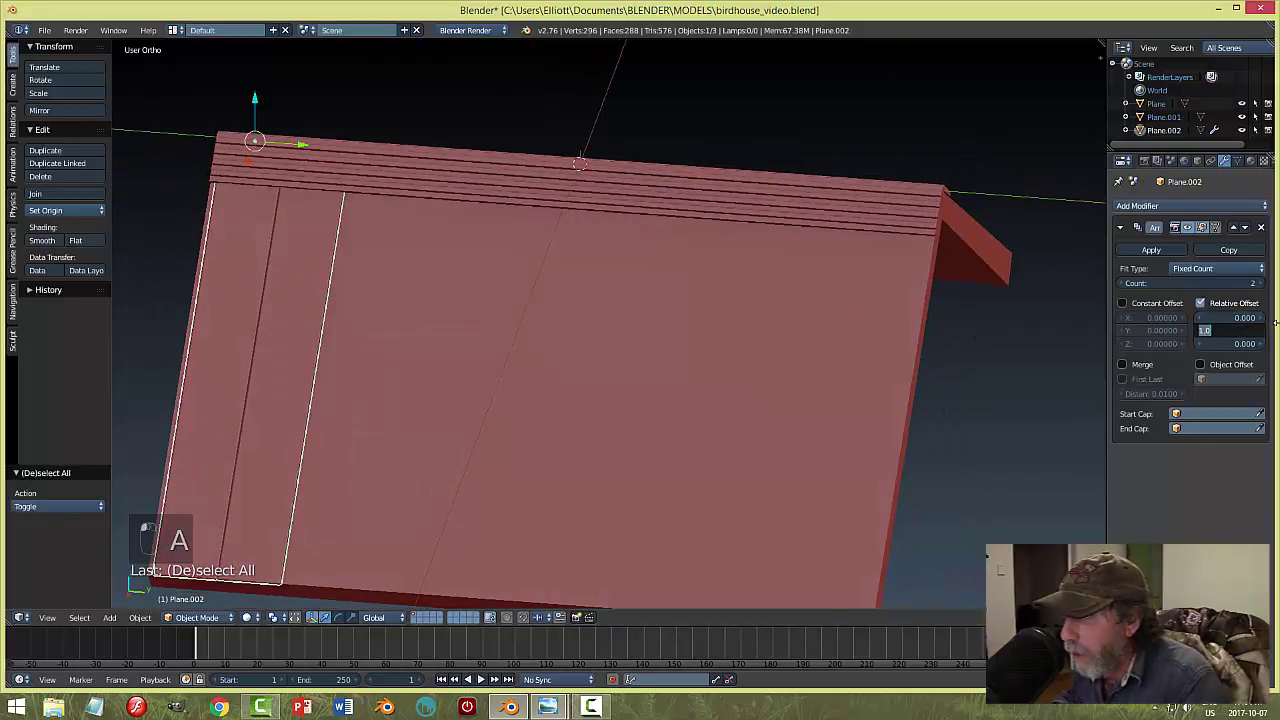
pyautogui.write('1')
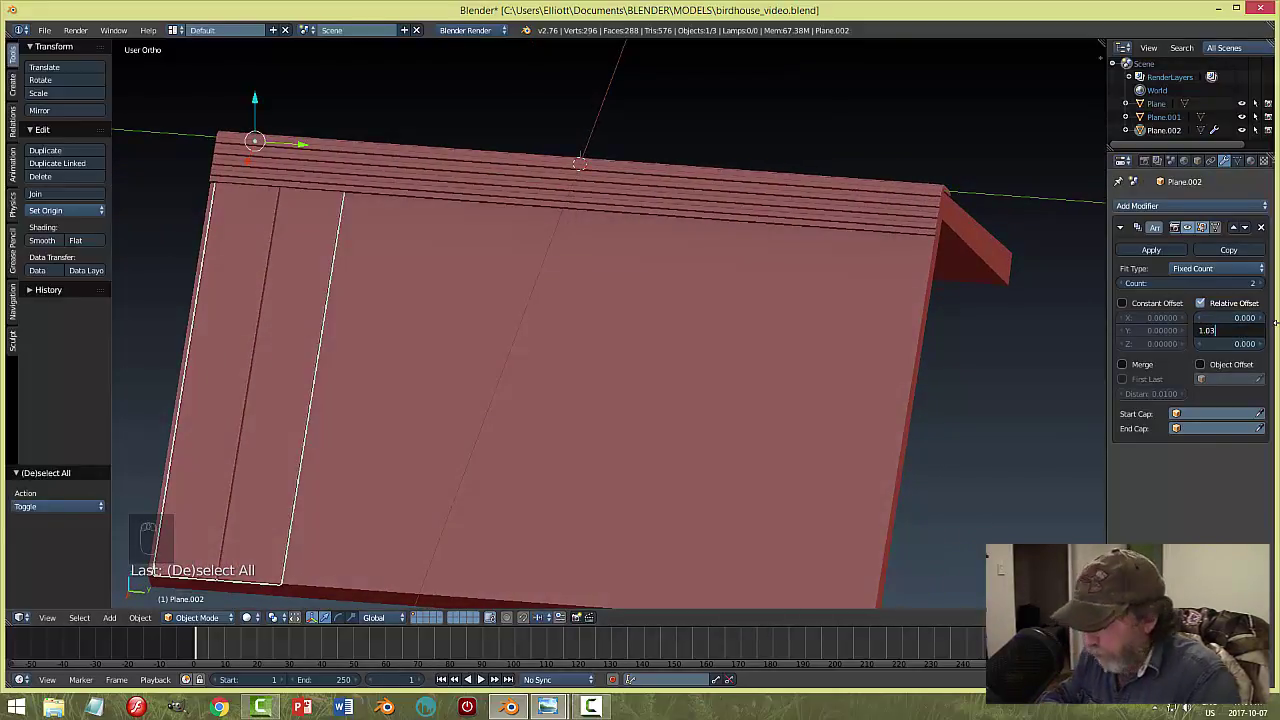
pyautogui.write('.03')
pyautogui.press('Return')
# Set the array count to 11 so the boards span the full length of the roof.
pyautogui.moveTo(1262, 284); pyautogui.dragTo(1279, 284)
pyautogui.press('a')
pyautogui.moveTo(993, 347); pyautogui.dragTo(820, 351, button='middle')
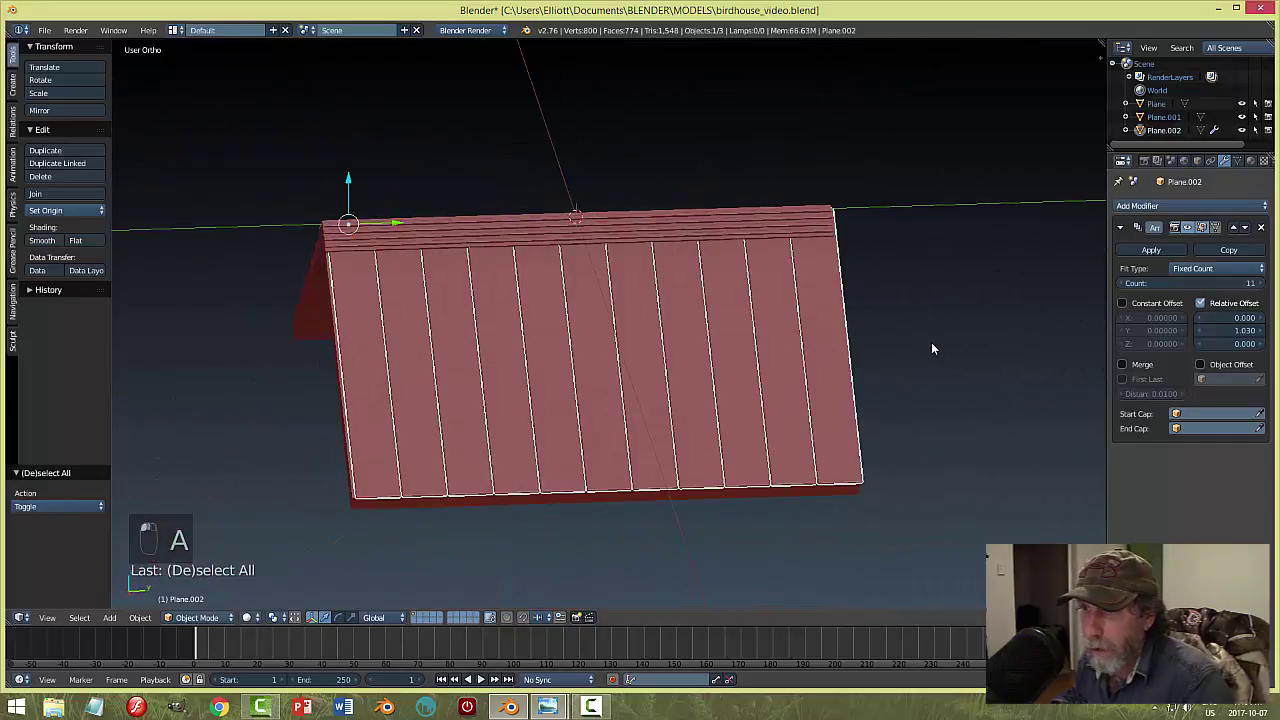
pyautogui.rightClick(790, 315)
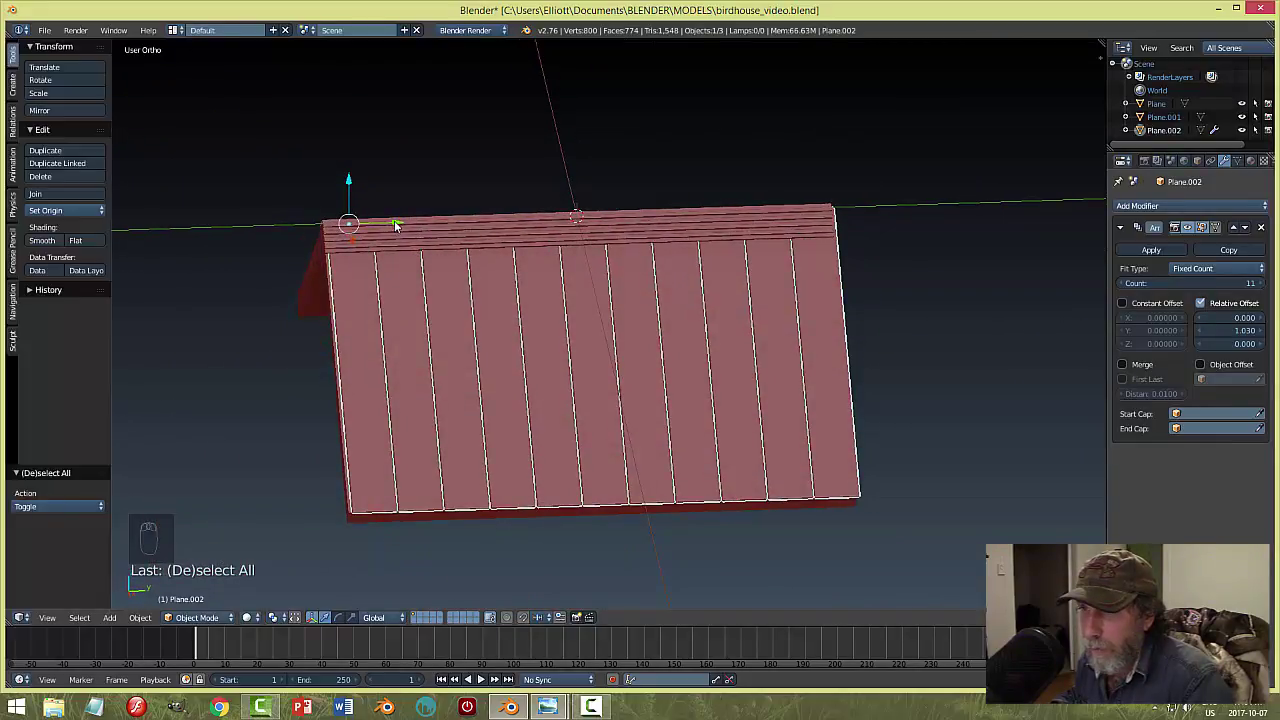
# Align the arrayed boards with the roof ends by moving them -0.009 and another -0.003 along Y, and deselect them.
pyautogui.moveTo(392, 225); pyautogui.dragTo(372, 222)
pyautogui.press('KP_3')
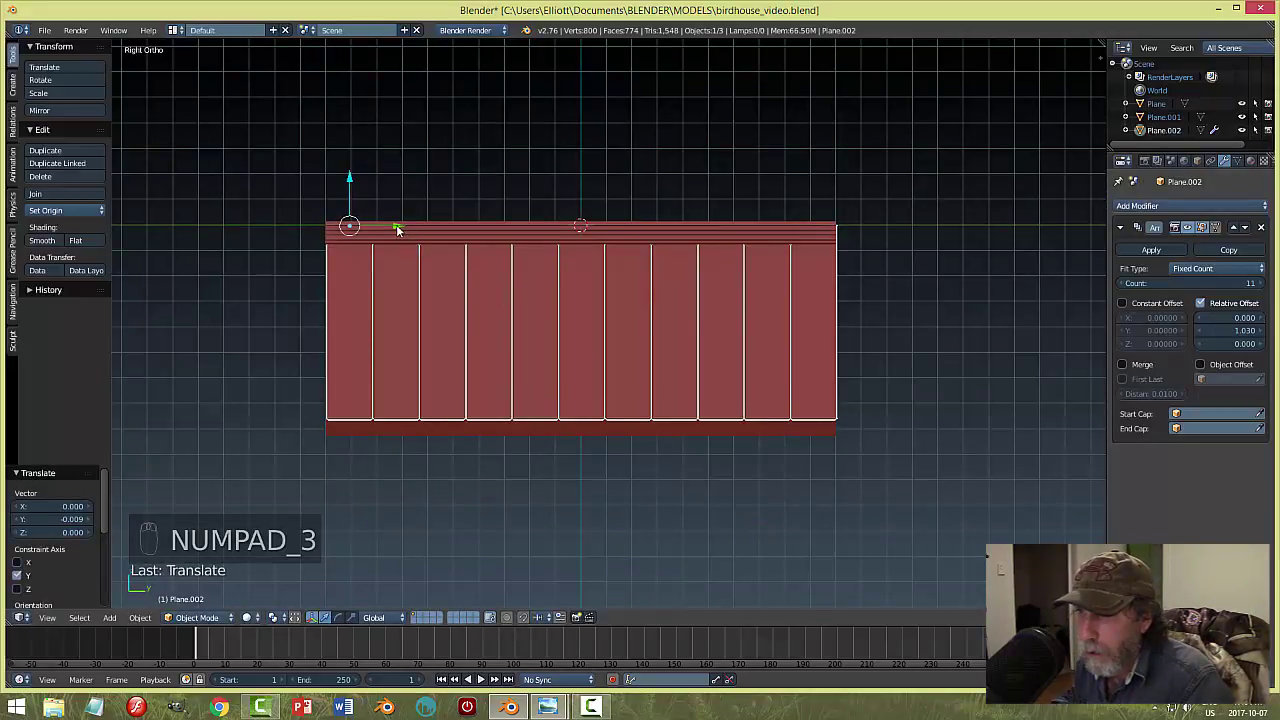
pyautogui.keyDown('shift'); pyautogui.moveTo(397, 230); pyautogui.dragTo(391, 229); pyautogui.keyUp('shift')
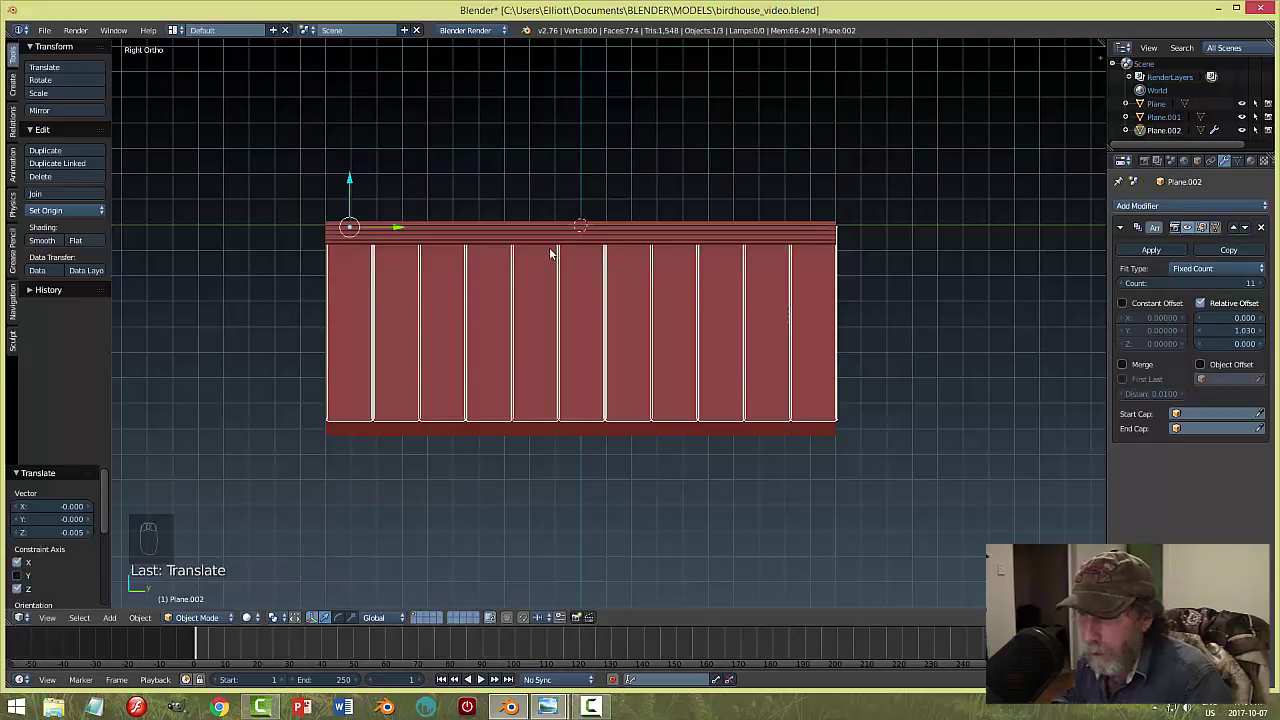
pyautogui.hotkey('ctrl', 'z')
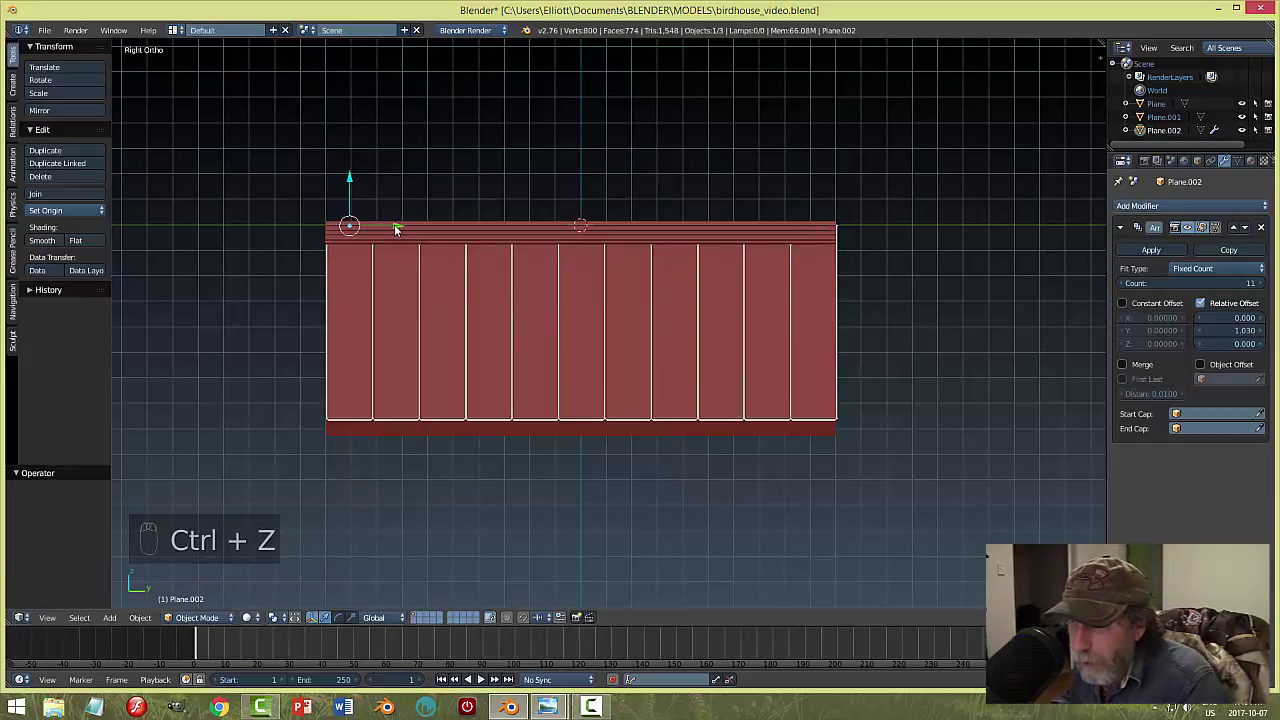
pyautogui.moveTo(397, 230); pyautogui.dragTo(397, 231)
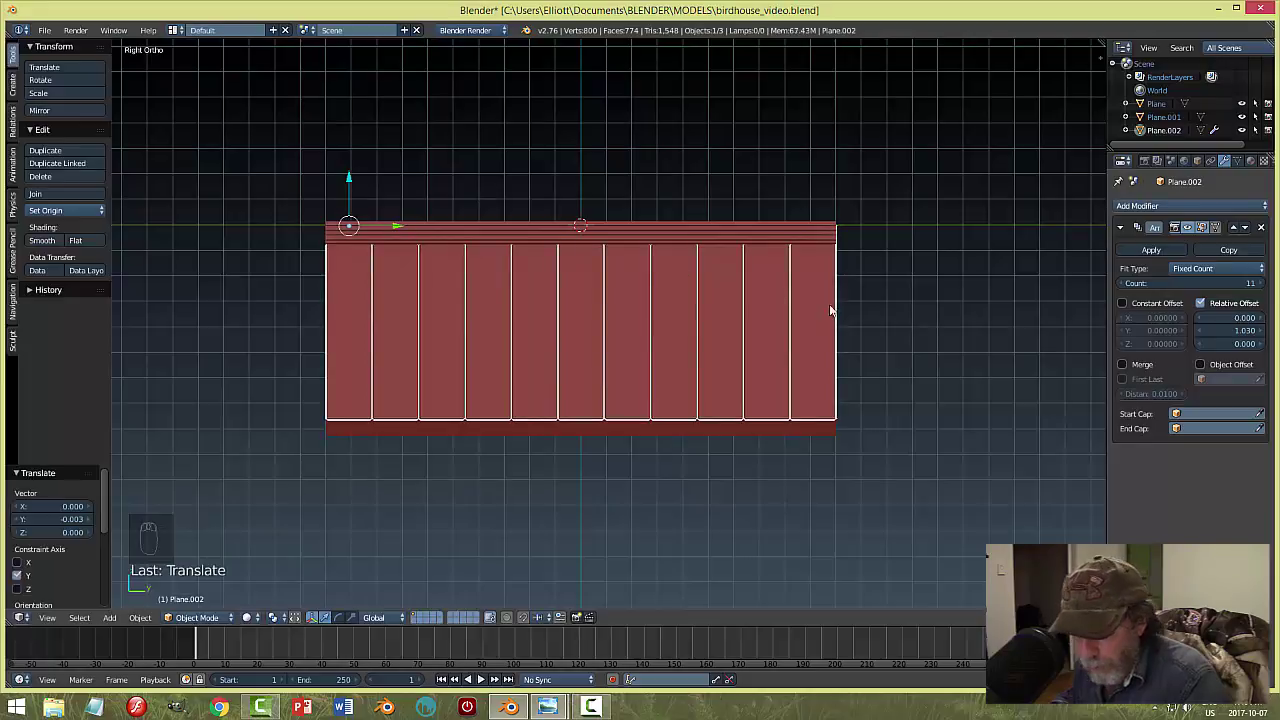
pyautogui.press('a')
pyautogui.moveTo(830, 306); pyautogui.dragTo(716, 422, button='middle')
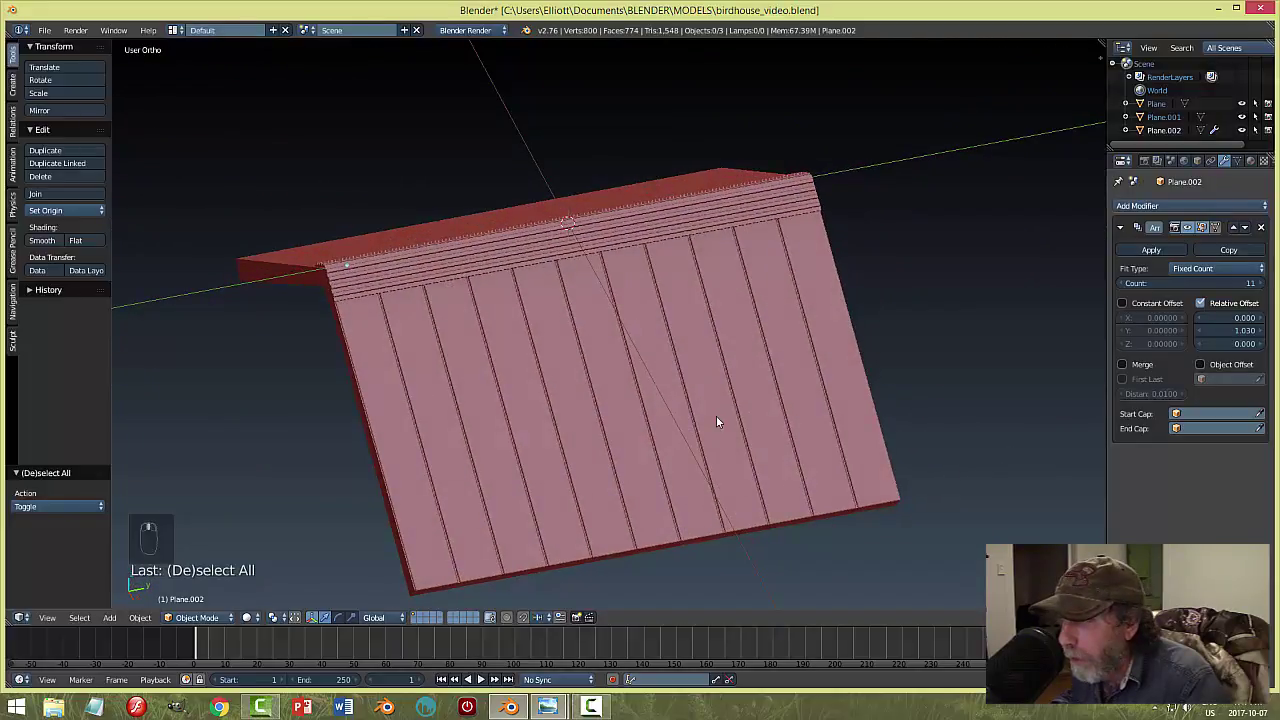
# Apply the boards' Array modifier, select them and set their origin to geometry.
pyautogui.click(1160, 250)
pyautogui.rightClick(665, 272)
pyautogui.moveTo(700, 323)
pyautogui.mouseDown(button='middle')
pyautogui.moveTo(779, 326)
pyautogui.moveTo(797, 310)
pyautogui.moveTo(643, 312)
pyautogui.moveTo(713, 333)
pyautogui.mouseUp(button='middle')
pyautogui.click(50, 210)
pyautogui.click(78, 243)
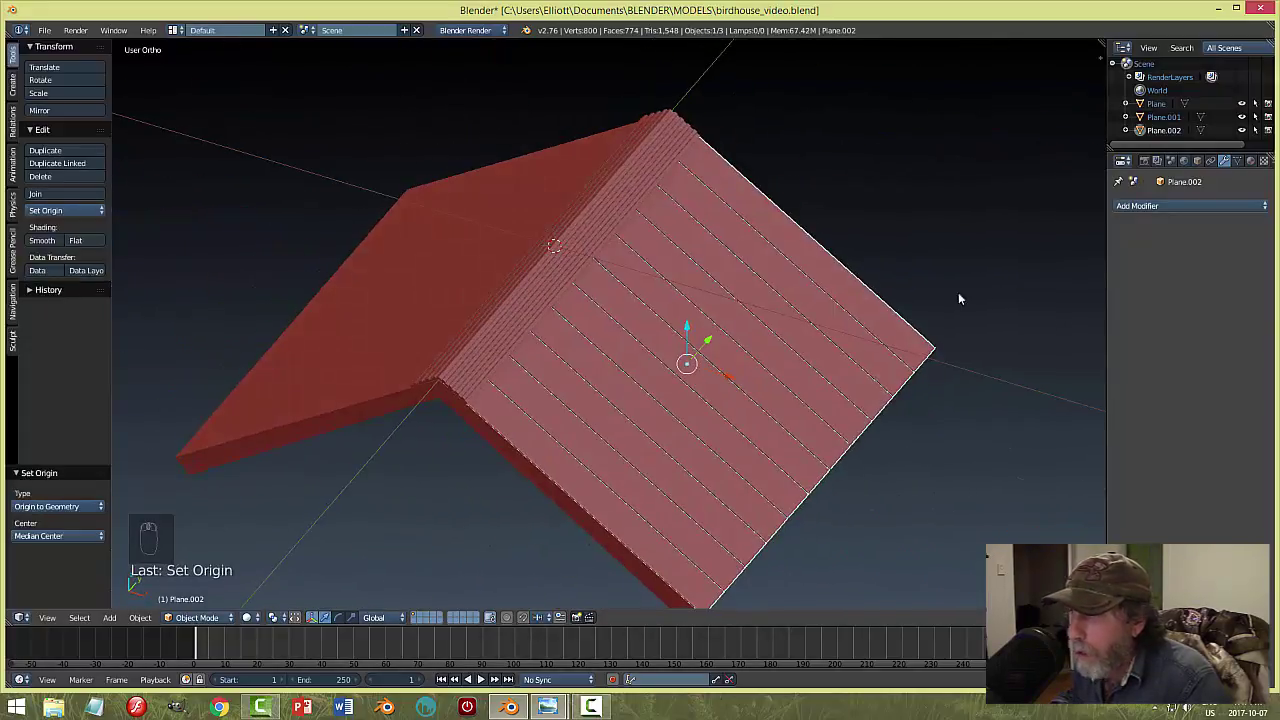
# Add a Mirror modifier on the X axis to the boards, using the ridge cap Plane.001 as mirror object.
pyautogui.click(1151, 207)
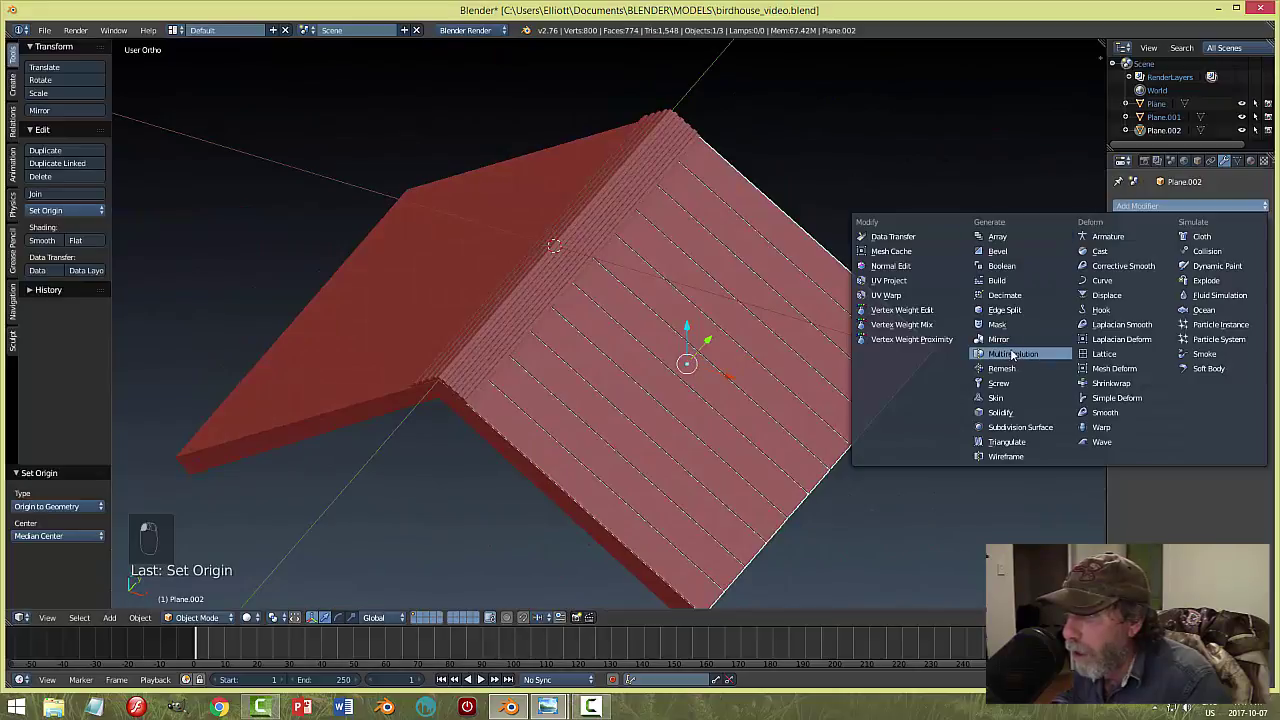
pyautogui.click(998, 339)
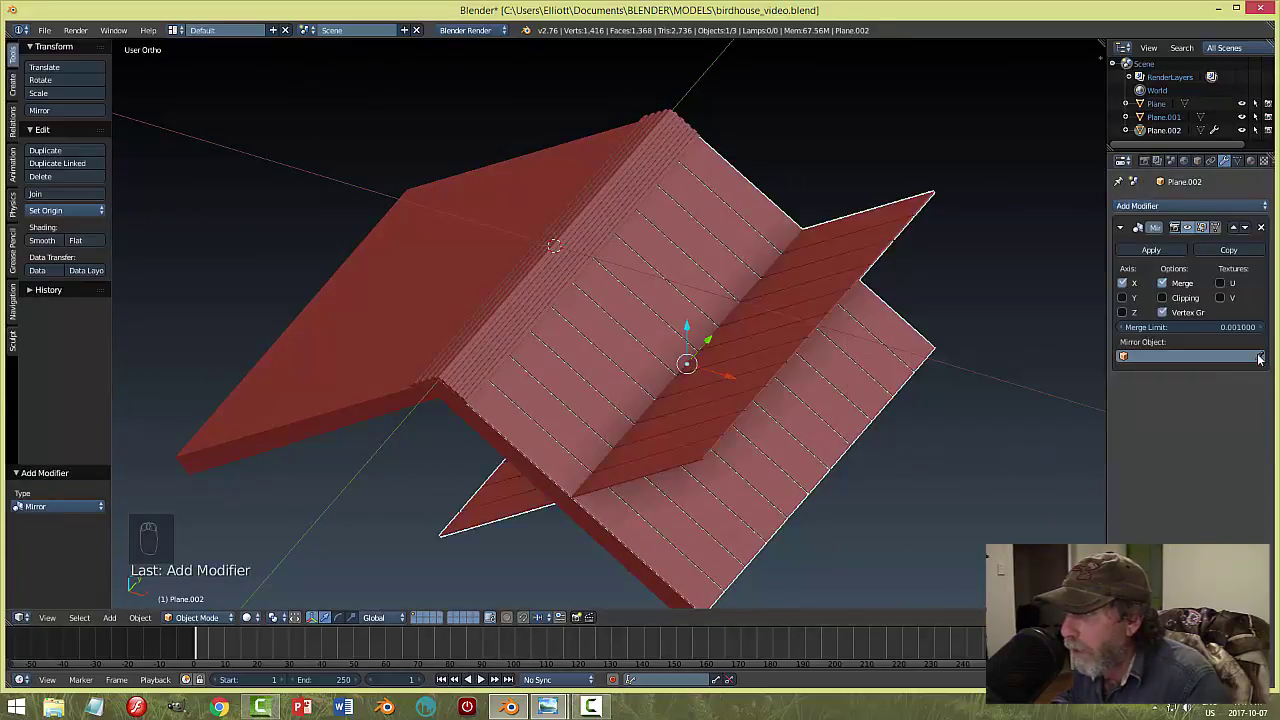
pyautogui.click(1259, 359)
pyautogui.click(592, 236)
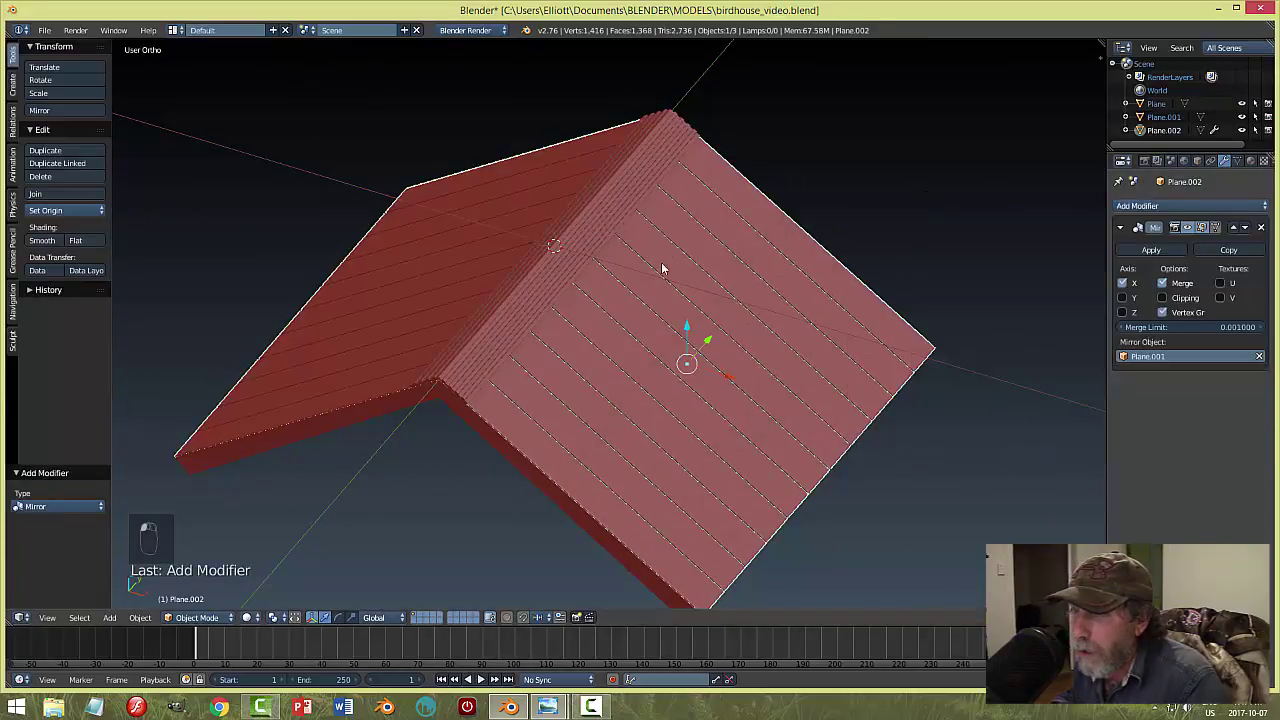
# Deselect and inspect the boards on both slopes, apply the Mirror modifier and save over the existing file.
pyautogui.moveTo(662, 268); pyautogui.dragTo(790, 322, button='middle')
pyautogui.press('a')
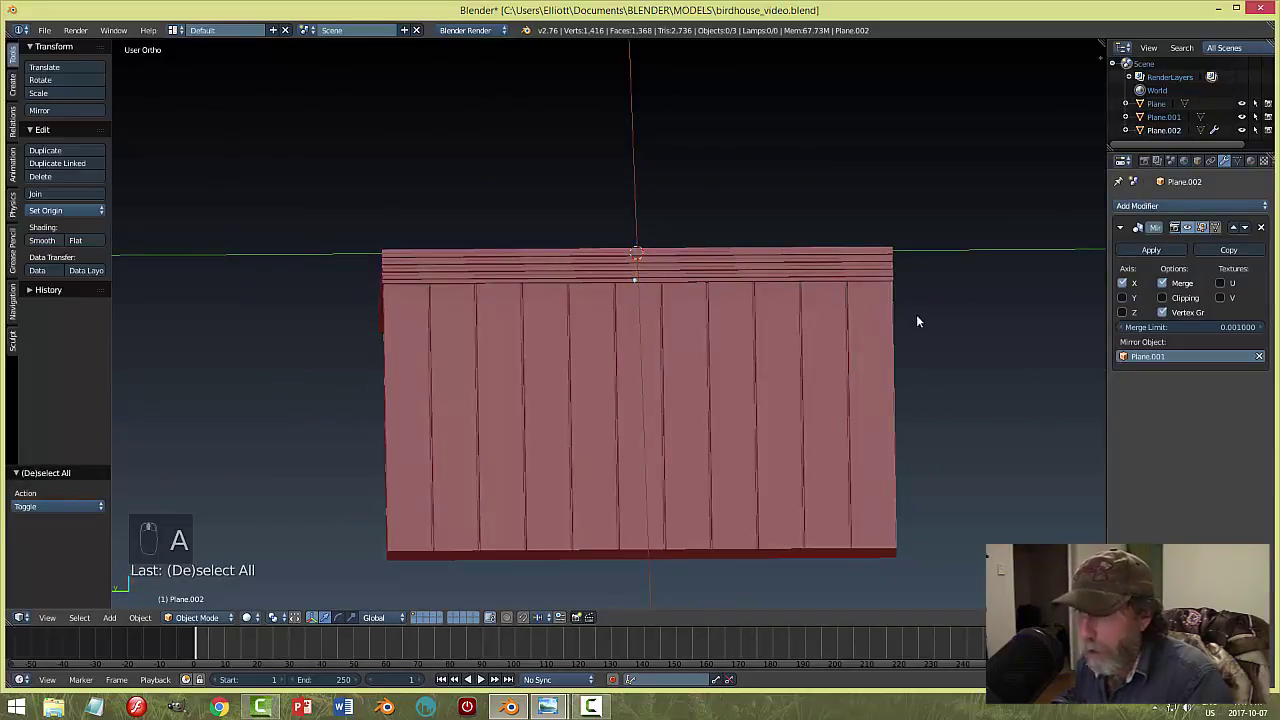
pyautogui.moveTo(918, 321)
pyautogui.mouseDown(button='middle')
pyautogui.moveTo(746, 314)
pyautogui.moveTo(817, 323)
pyautogui.moveTo(877, 377)
pyautogui.moveTo(810, 274)
pyautogui.moveTo(877, 309)
pyautogui.moveTo(1023, 303)
pyautogui.moveTo(846, 343)
pyautogui.moveTo(773, 308)
pyautogui.moveTo(769, 291)
pyautogui.moveTo(790, 288)
pyautogui.moveTo(687, 413)
pyautogui.moveTo(877, 289)
pyautogui.moveTo(919, 323)
pyautogui.mouseUp(button='middle')
pyautogui.click(1150, 250)
pyautogui.hotkey('ctrl', 's')
pyautogui.click(698, 317)
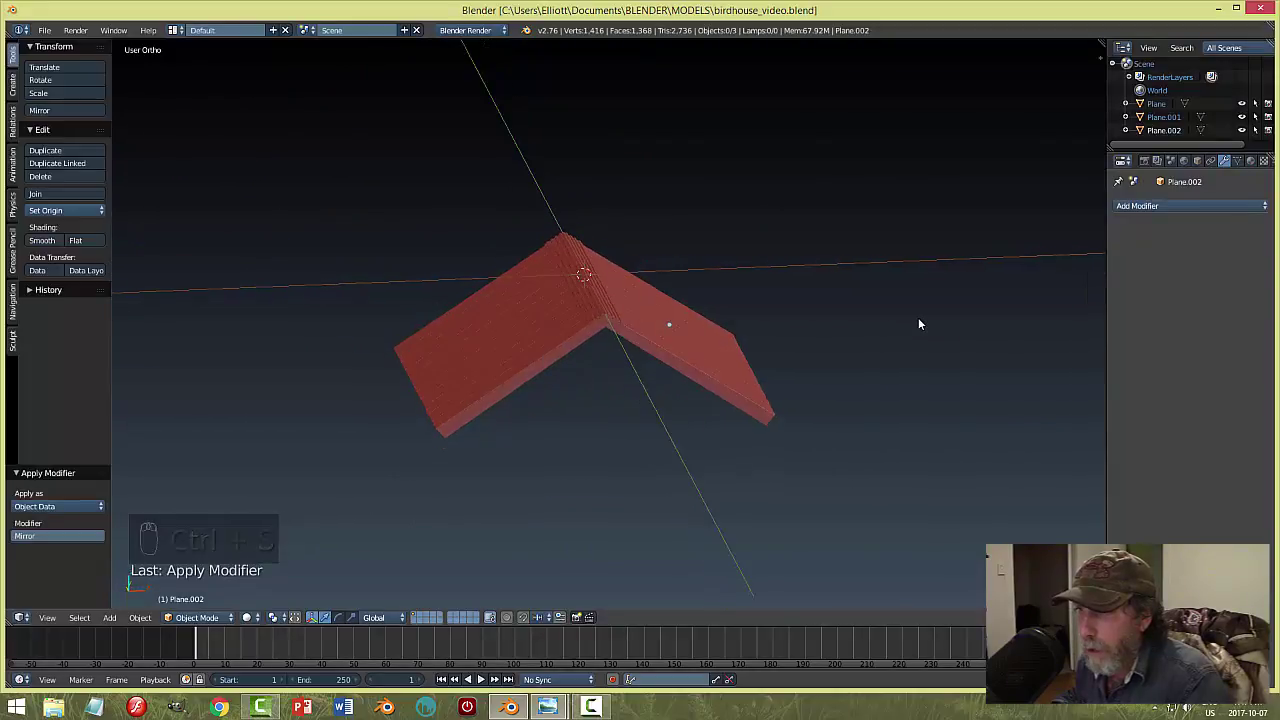
# Examine the walls and base in the birdhouse1.png reference image, and return to Blender.
pyautogui.moveTo(547, 707)
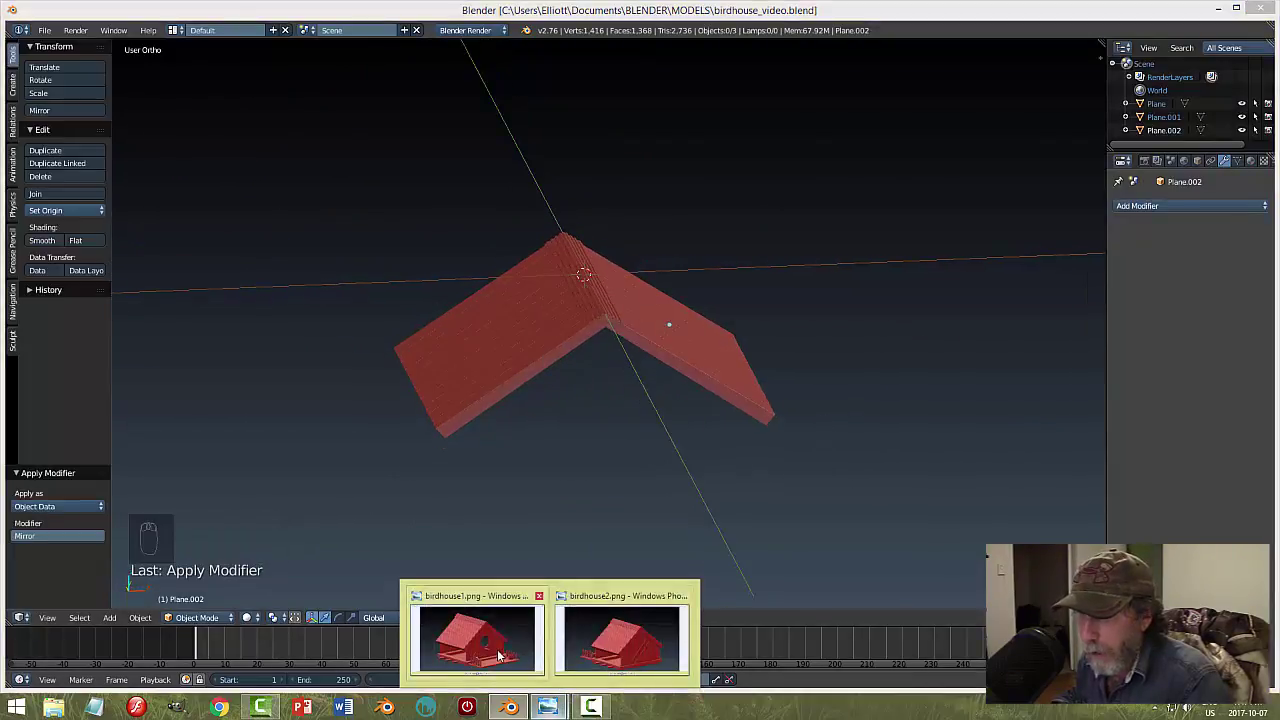
pyautogui.click(500, 655)
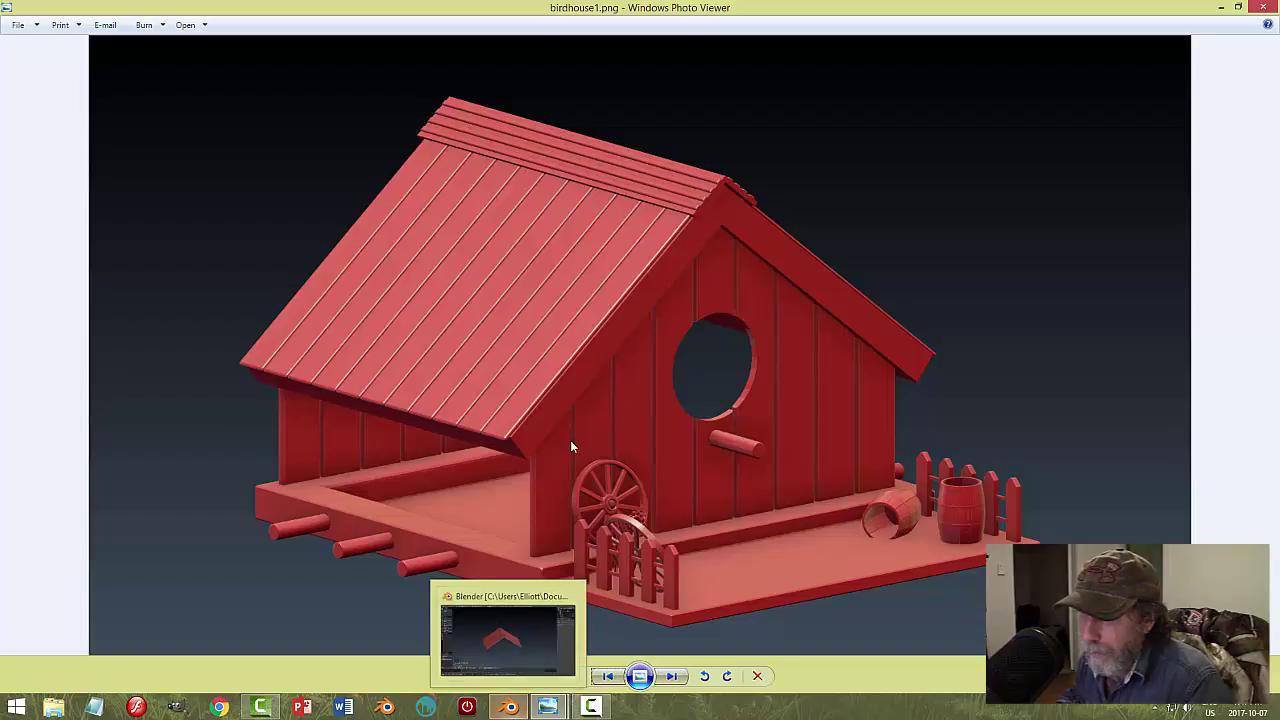
pyautogui.click(512, 707)
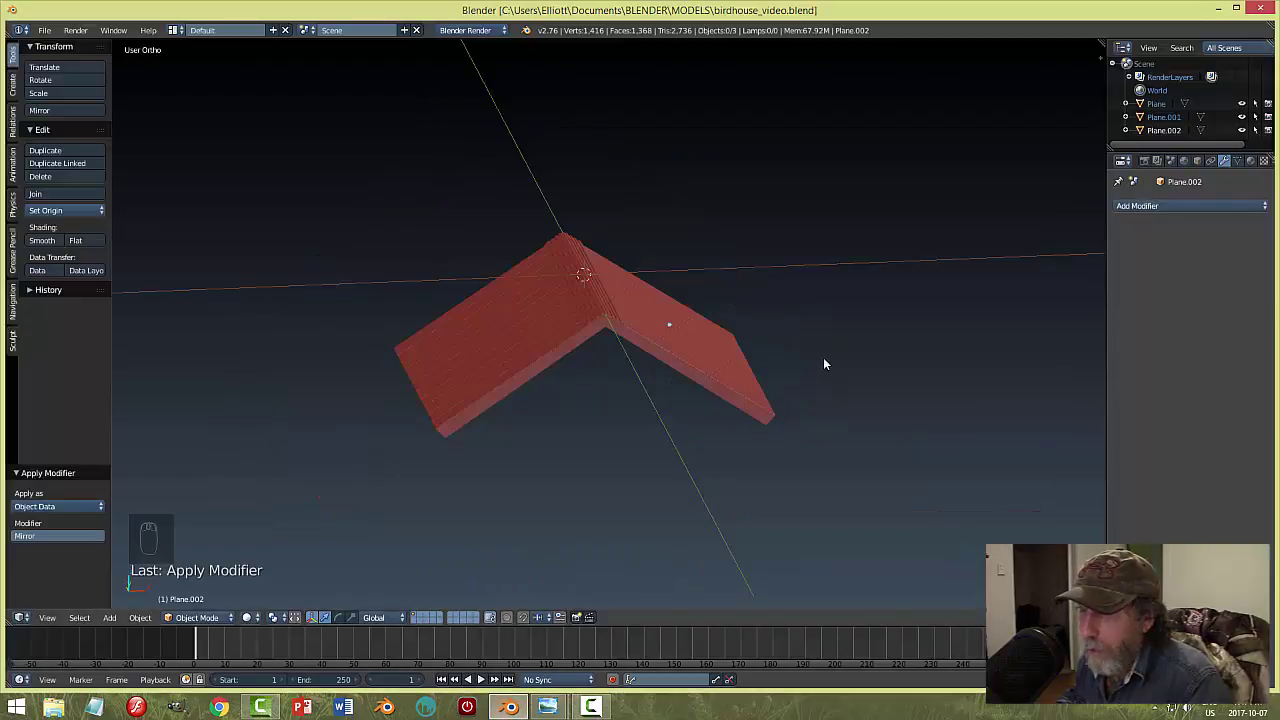
# Add a mesh plane at the scene centre and rotate it 90° about the X axis so it stands upright.
pyautogui.moveTo(823, 357); pyautogui.dragTo(826, 350, button='middle')
pyautogui.press('KP_1')
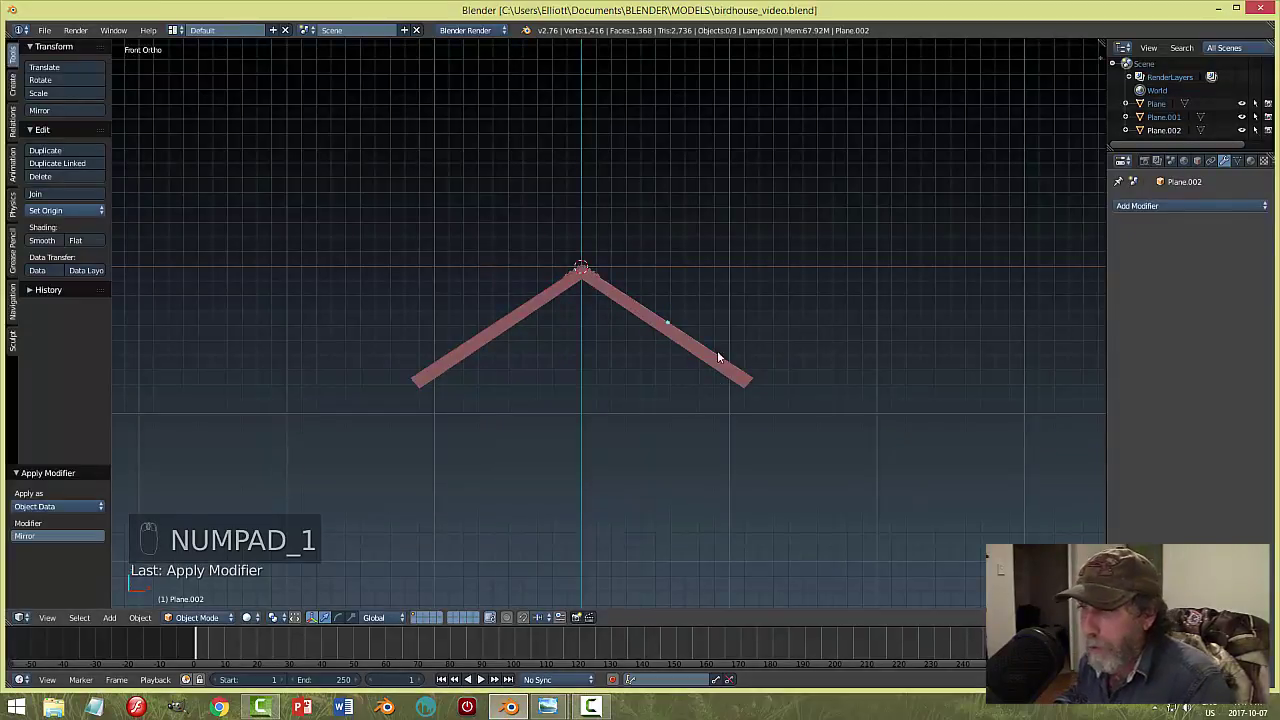
pyautogui.hotkey('shift', 'a')
pyautogui.moveTo(624, 347)
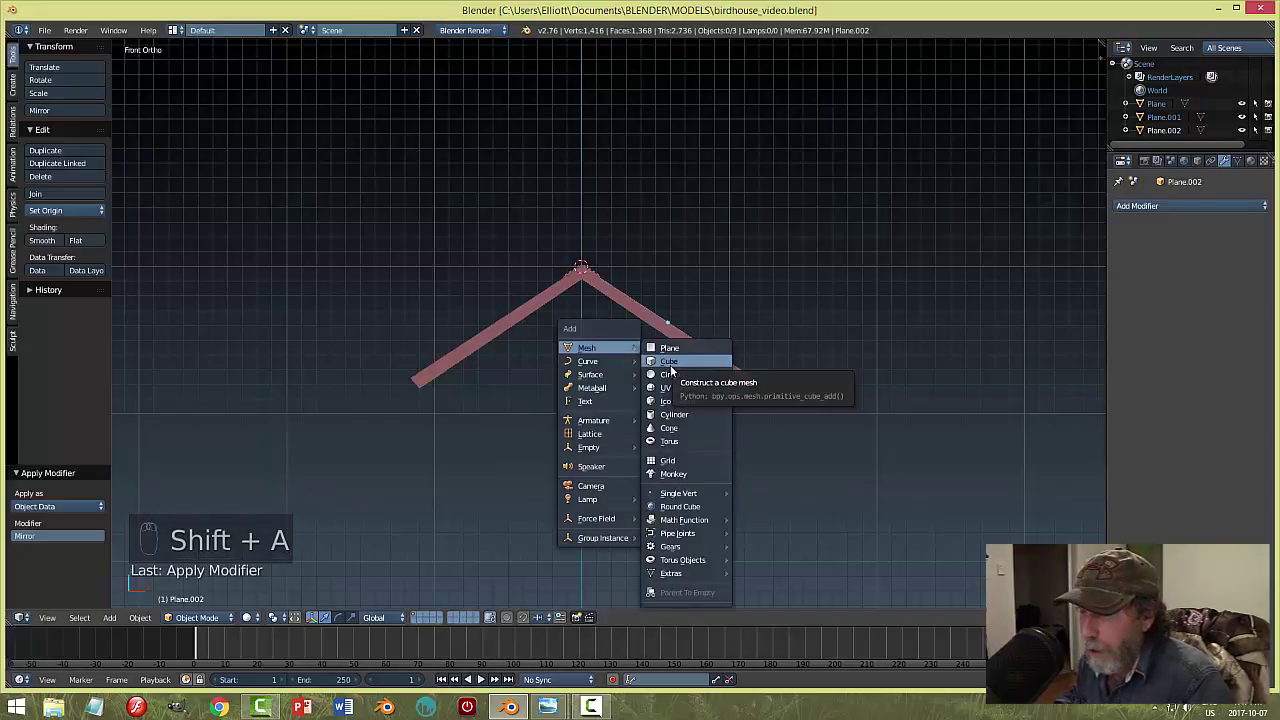
pyautogui.click(669, 347)
pyautogui.moveTo(756, 323)
pyautogui.mouseDown(button='middle')
pyautogui.moveTo(792, 307)
pyautogui.moveTo(779, 320)
pyautogui.mouseUp(button='middle')
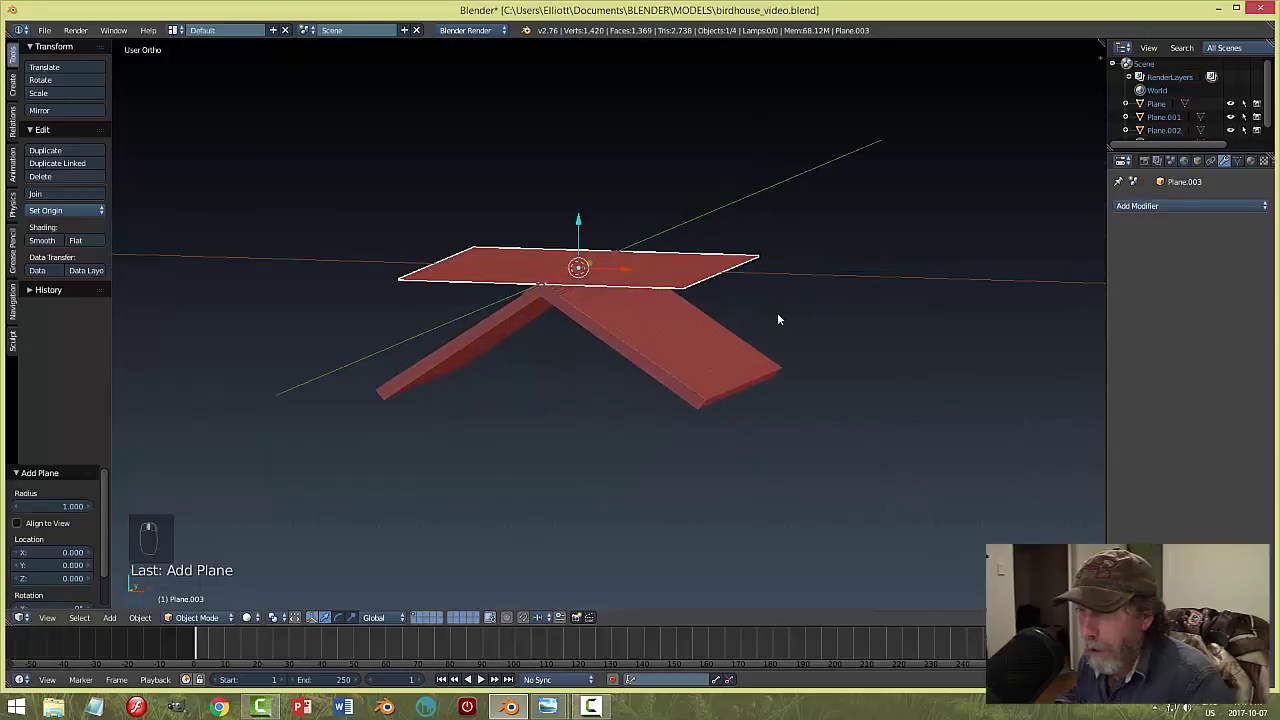
pyautogui.press('r')
pyautogui.press('x')
pyautogui.press('9')
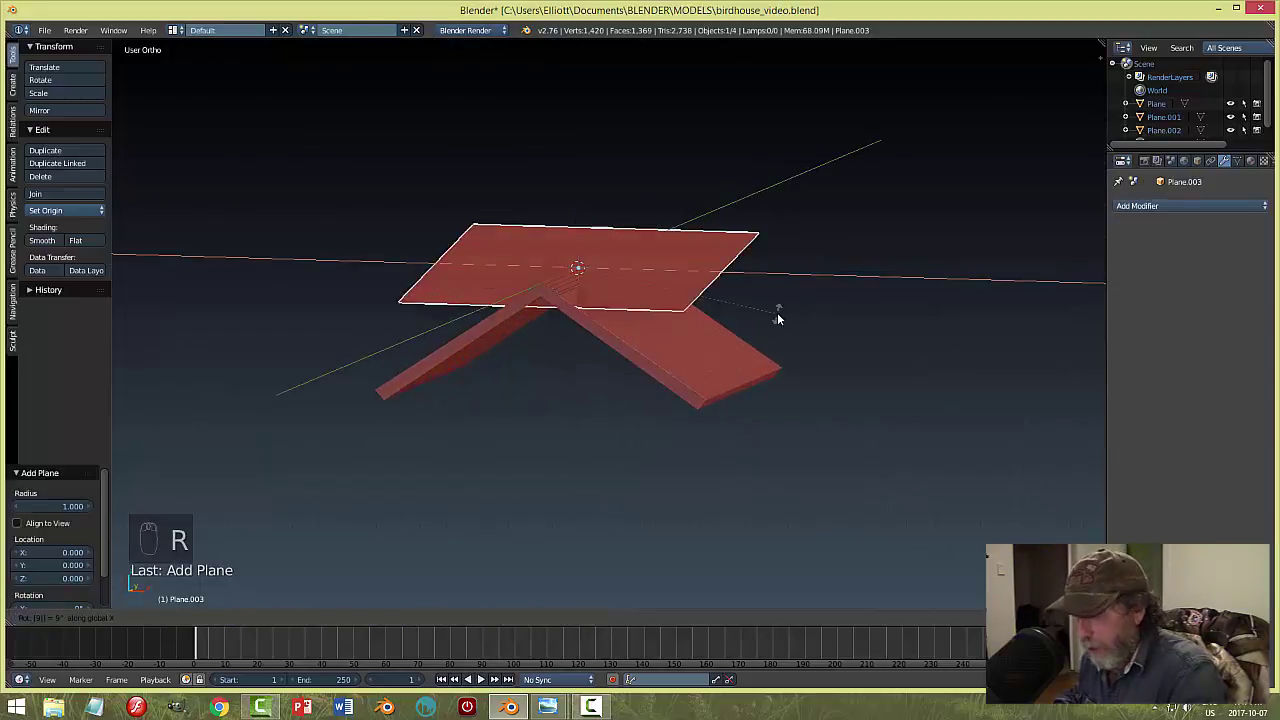
pyautogui.press('0')
pyautogui.press('Return')
# Scale the upright plane to about 0.09 along X and position it beneath the roof's front gable, moved about -0.946 on Y.
pyautogui.press('s')
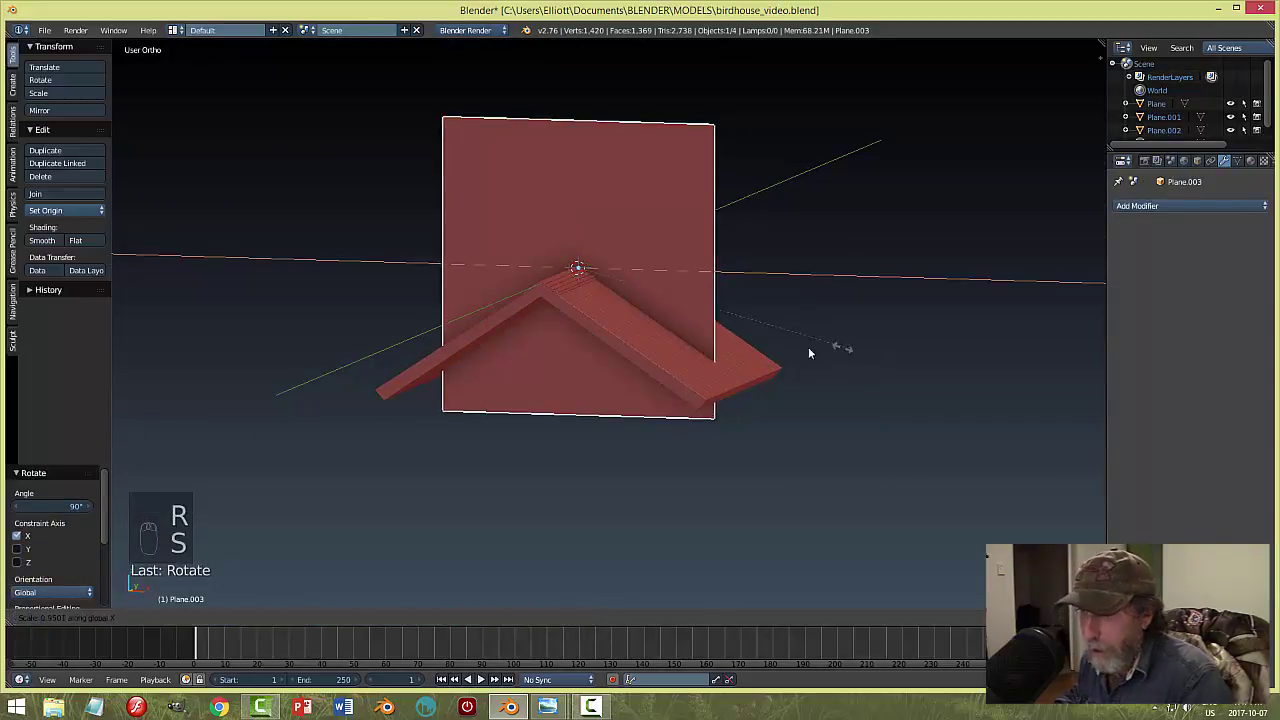
pyautogui.press('x')
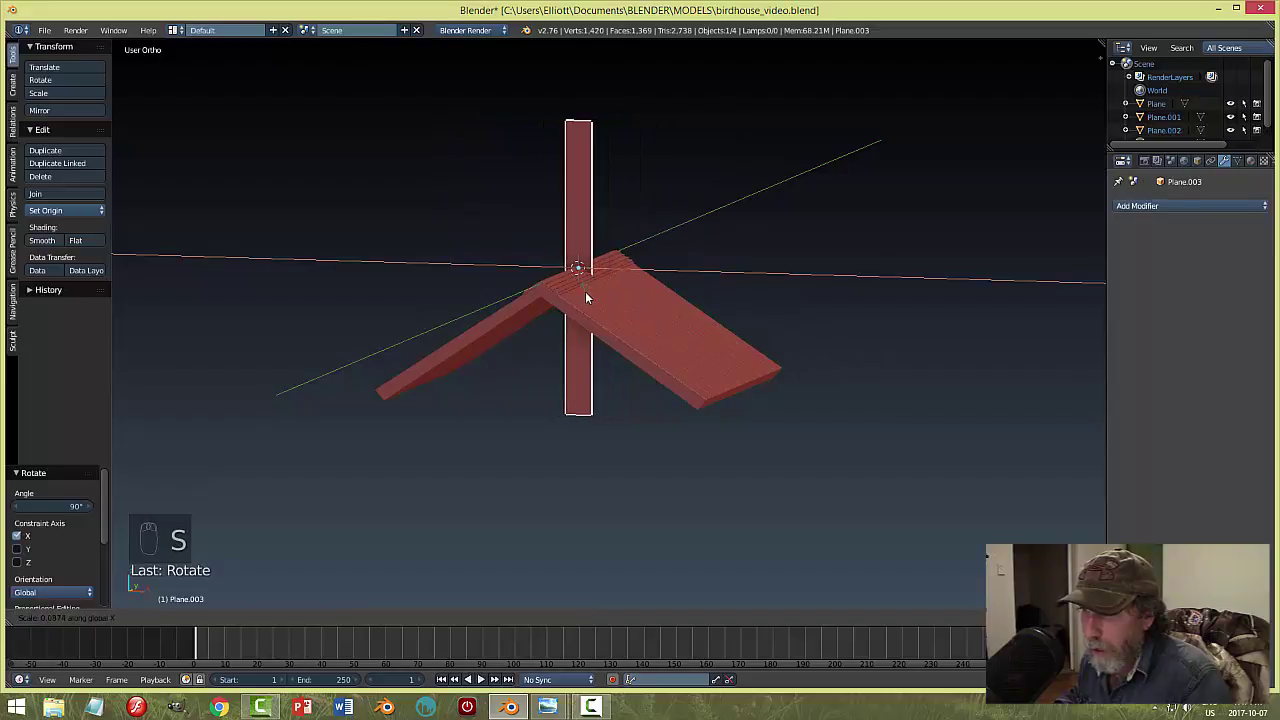
pyautogui.click(588, 298)
pyautogui.moveTo(646, 214); pyautogui.dragTo(632, 233, button='middle')
pyautogui.moveTo(577, 219); pyautogui.dragTo(525, 436)
# Shorten the plank to about 0.656 along Z and reposition it 0.322 higher at the roof's left end.
pyautogui.moveTo(617, 430); pyautogui.dragTo(839, 422, button='middle')
pyautogui.press('s')
pyautogui.press('z')
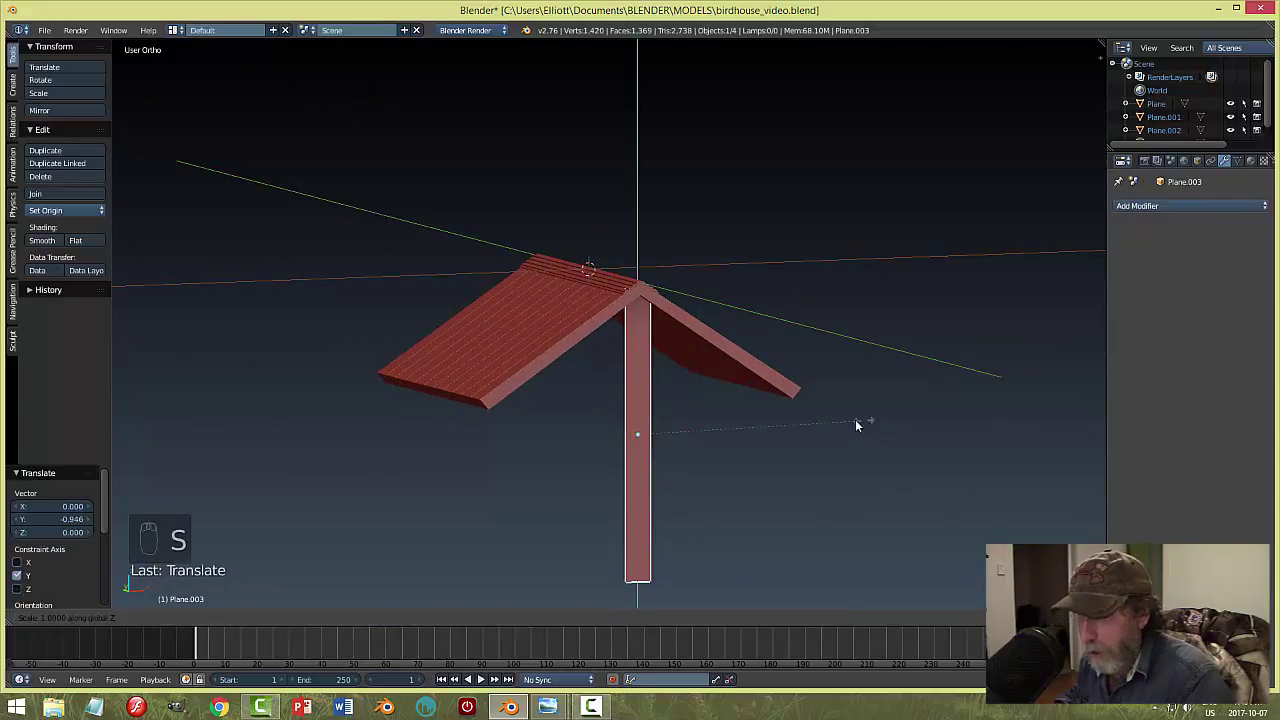
pyautogui.click(677, 352)
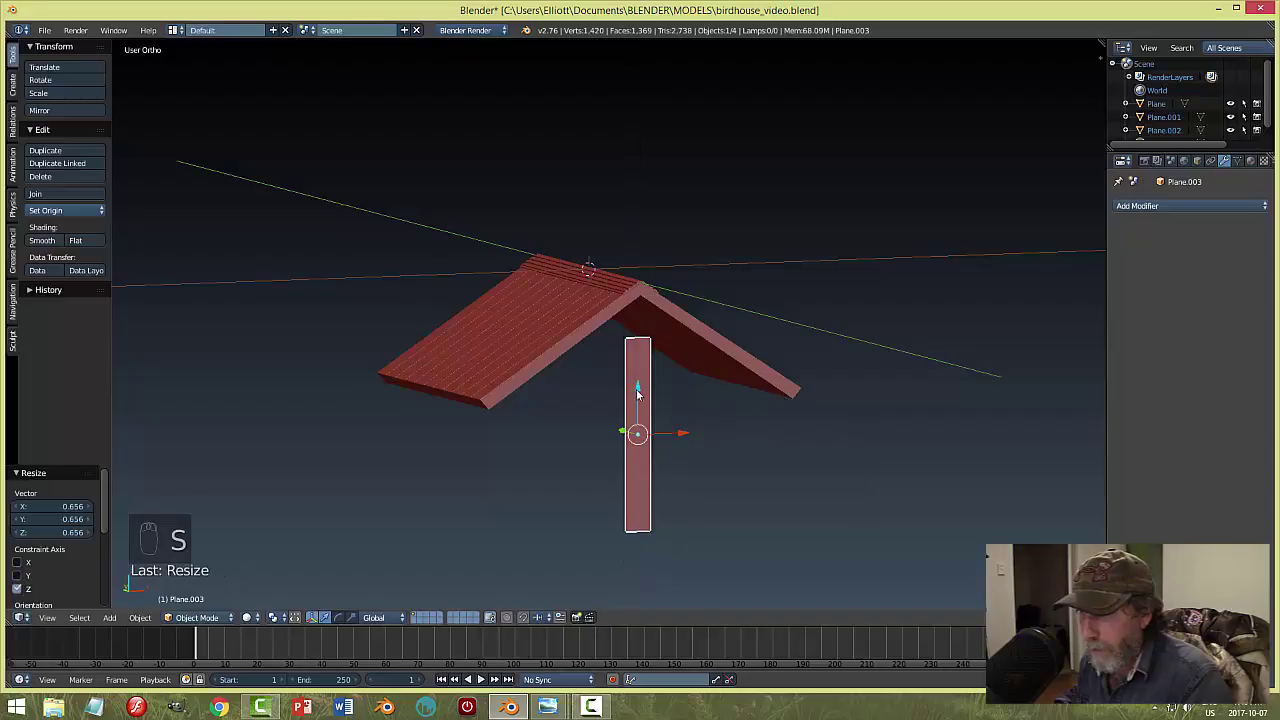
pyautogui.moveTo(637, 390); pyautogui.dragTo(637, 347)
pyautogui.moveTo(637, 347); pyautogui.dragTo(770, 384, button='middle')
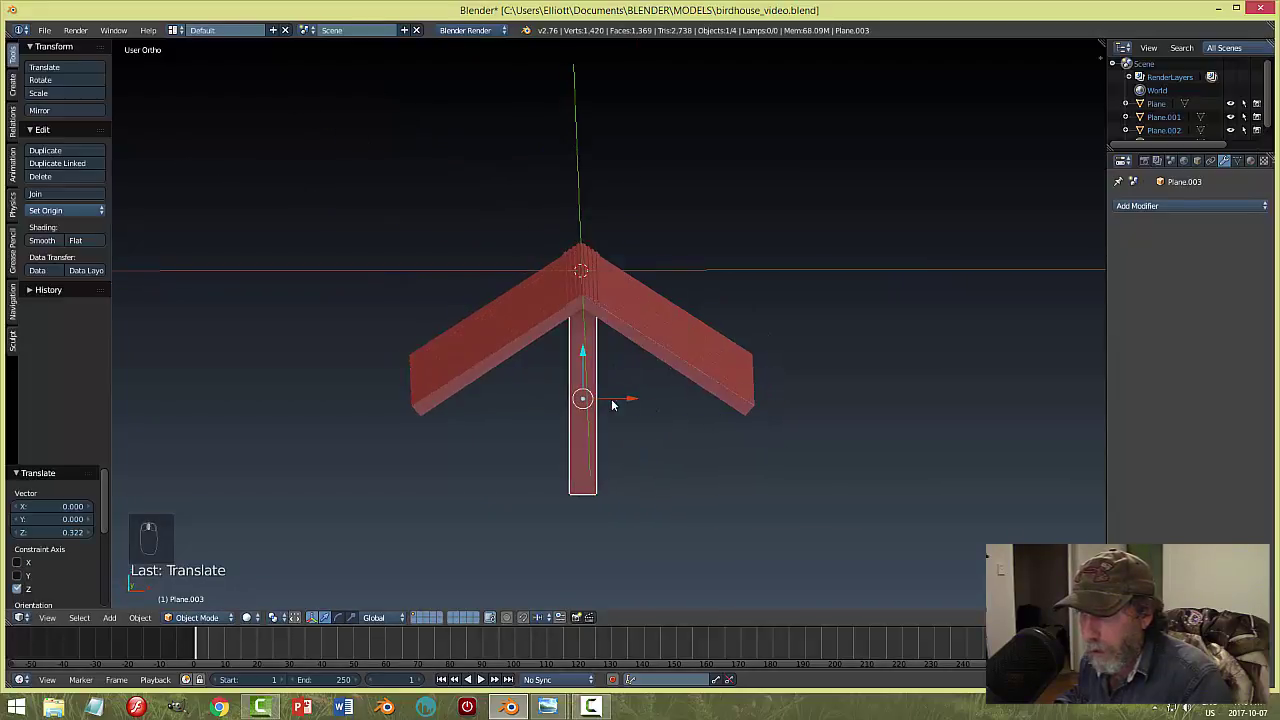
pyautogui.moveTo(613, 404); pyautogui.dragTo(491, 400)
# Add an Array modifier to the plank with a relative X offset of 1.03.
pyautogui.moveTo(771, 391); pyautogui.dragTo(700, 430, button='middle')
pyautogui.click(1154, 206)
pyautogui.click(1033, 238)
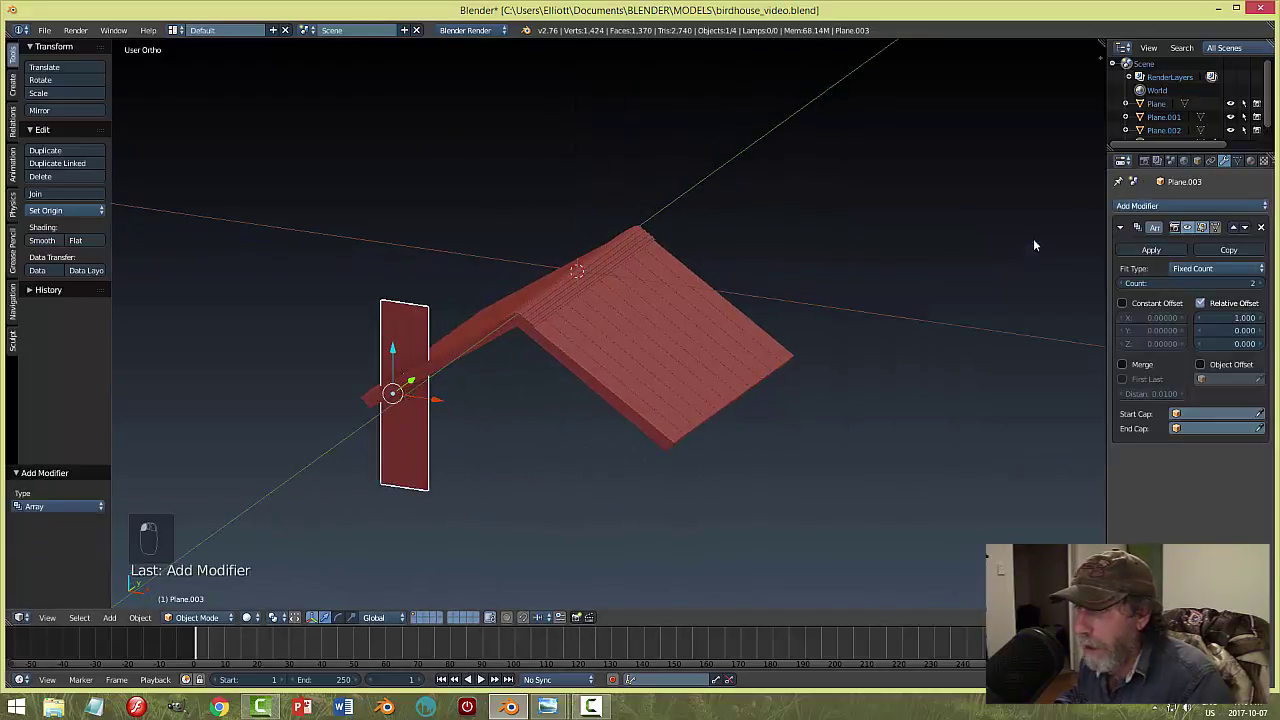
pyautogui.click(1236, 318)
pyautogui.write('1')
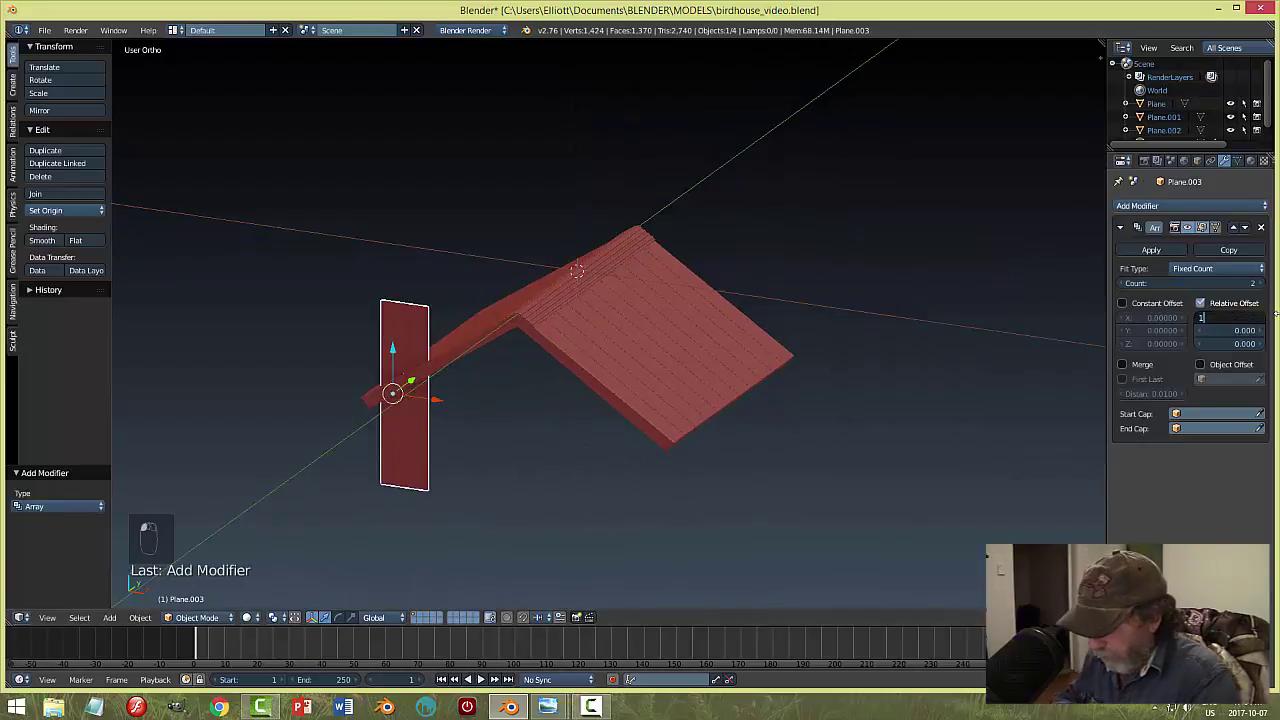
pyautogui.write('.03')
pyautogui.press('Return')
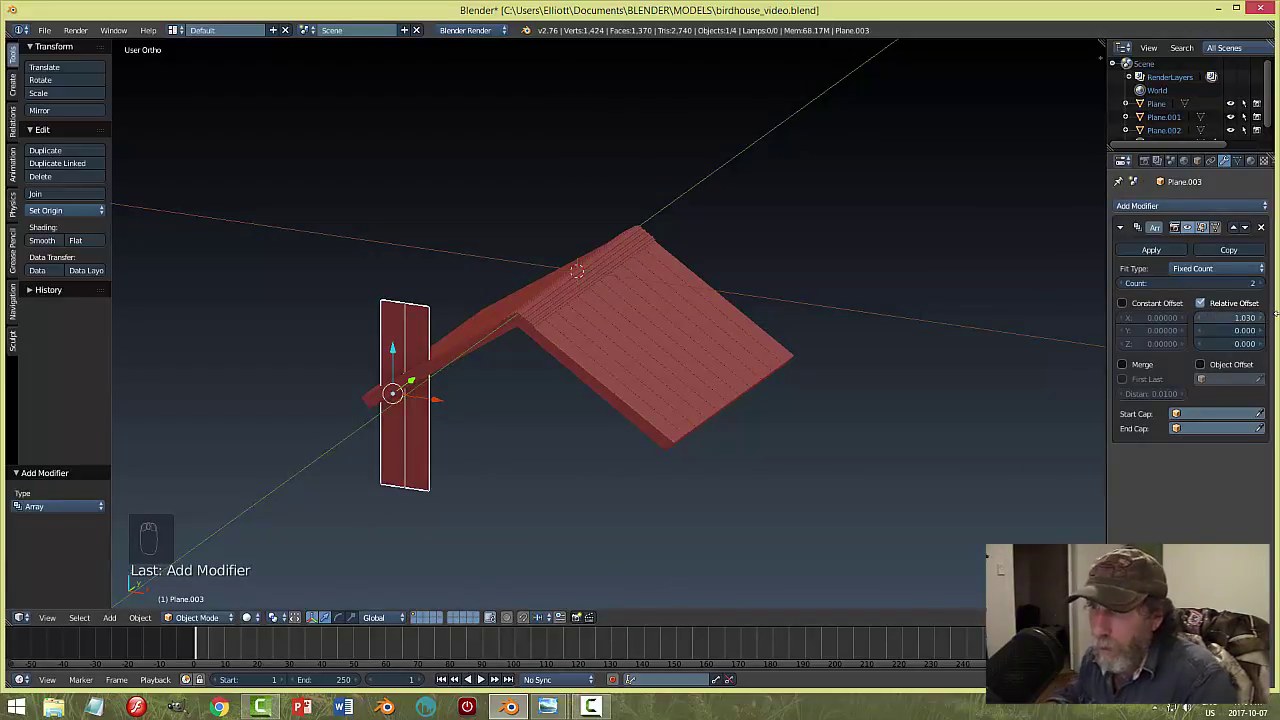
# Set the plank's Array count to 12 so the planks span the roof's width.
pyautogui.press('a')
pyautogui.moveTo(564, 432)
pyautogui.mouseDown(button='middle')
pyautogui.moveTo(599, 412)
pyautogui.moveTo(600, 390)
pyautogui.moveTo(550, 422)
pyautogui.mouseUp(button='middle')
pyautogui.rightClick(454, 410)
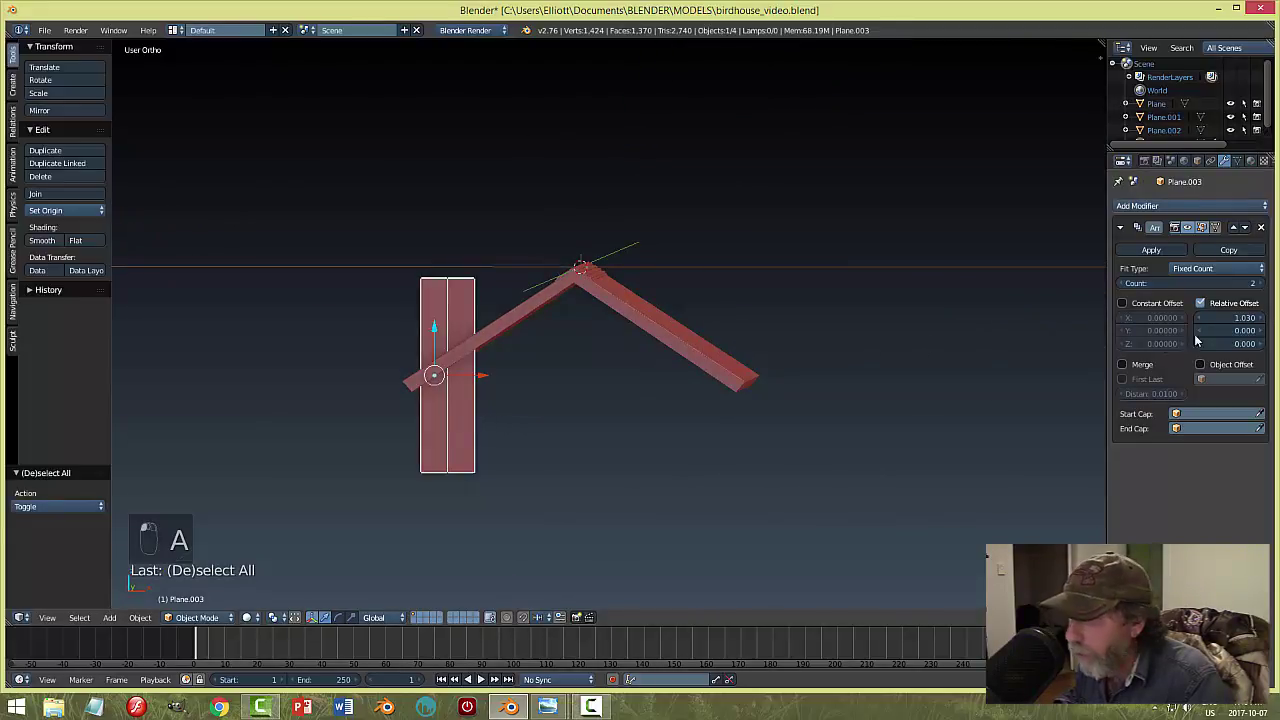
pyautogui.moveTo(1195, 283); pyautogui.dragTo(1266, 283)
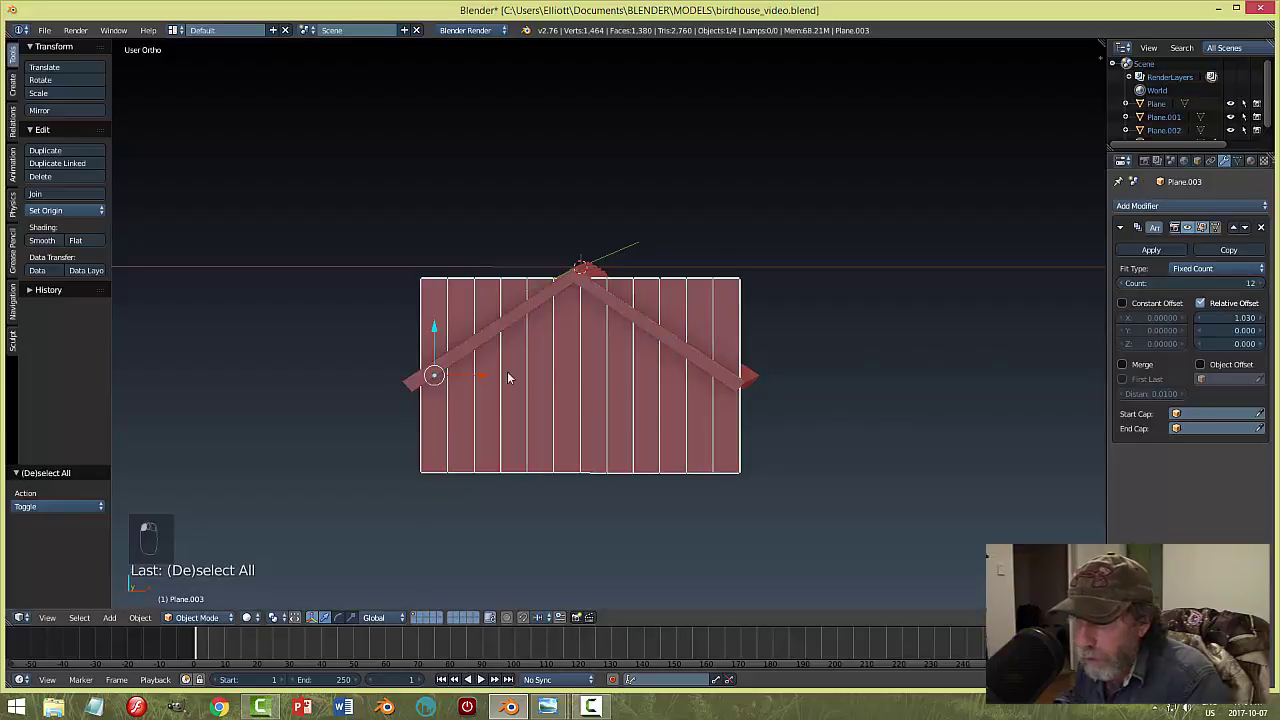
# Centre the plank wall under the ridge by moving it along X about -0.027 and -0.014.
pyautogui.press('g')
pyautogui.press('x')
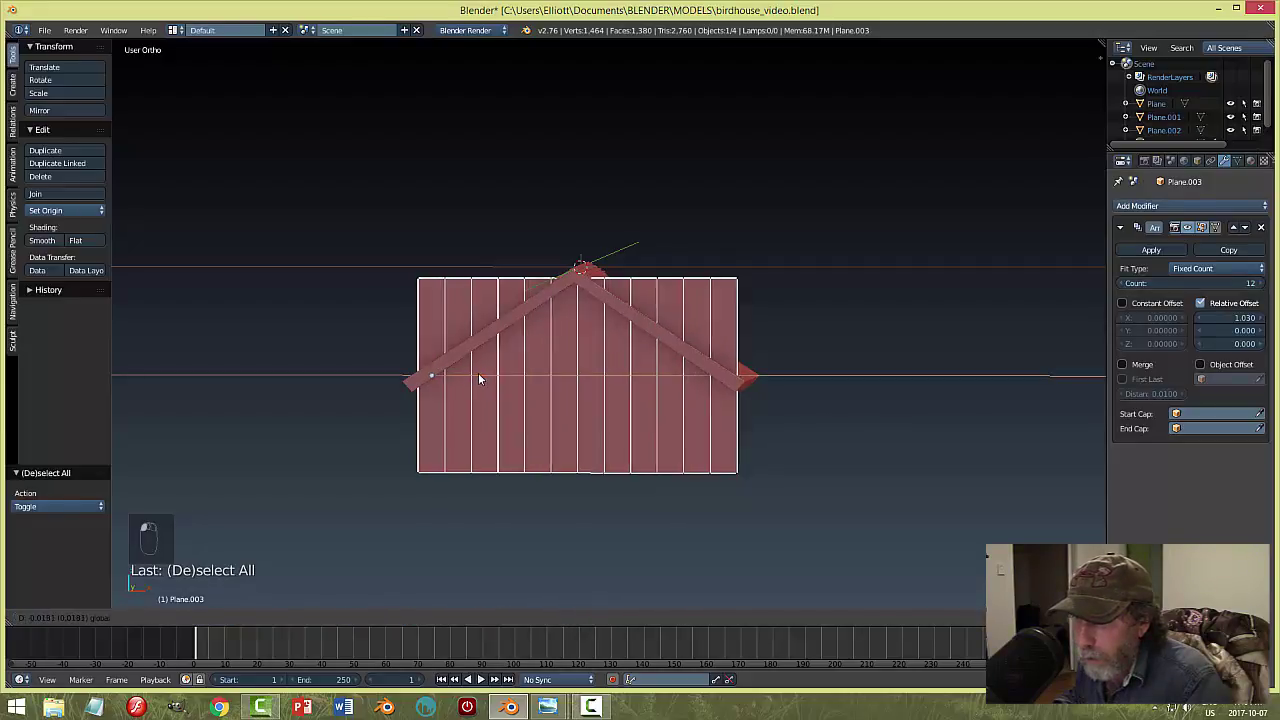
pyautogui.click(478, 372)
pyautogui.press('KP_1')
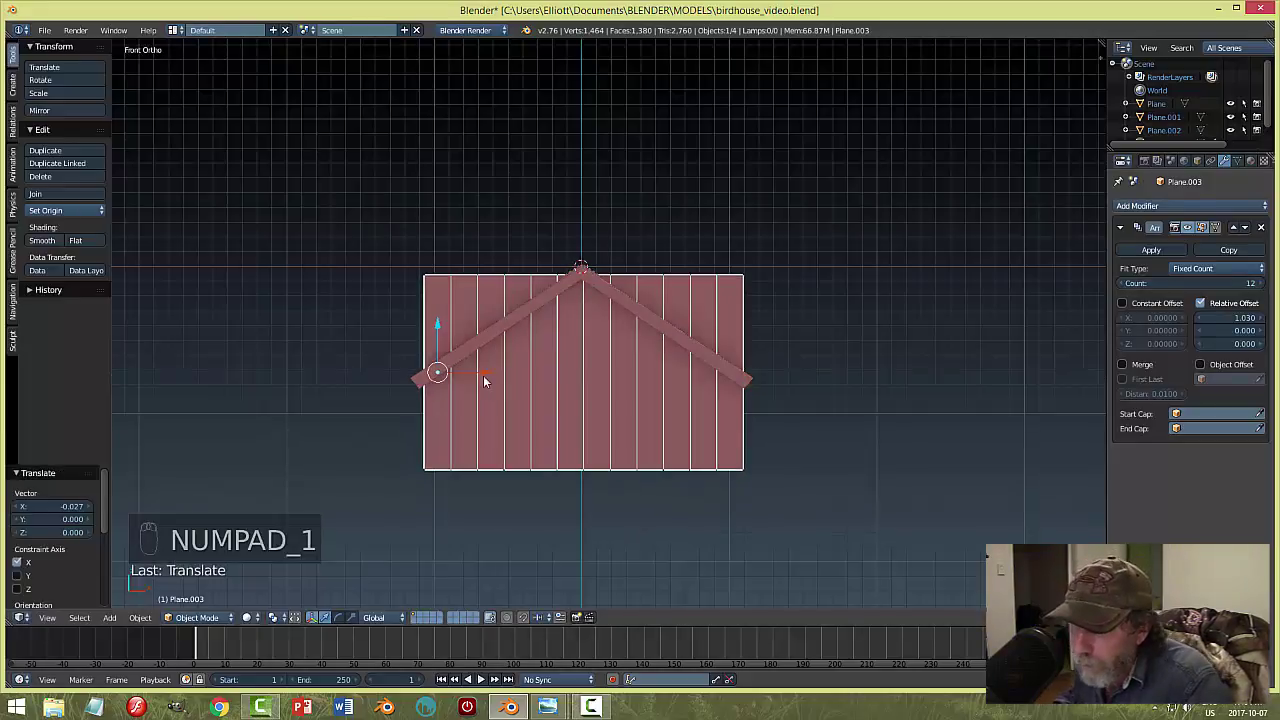
pyautogui.press('g')
pyautogui.press('x')
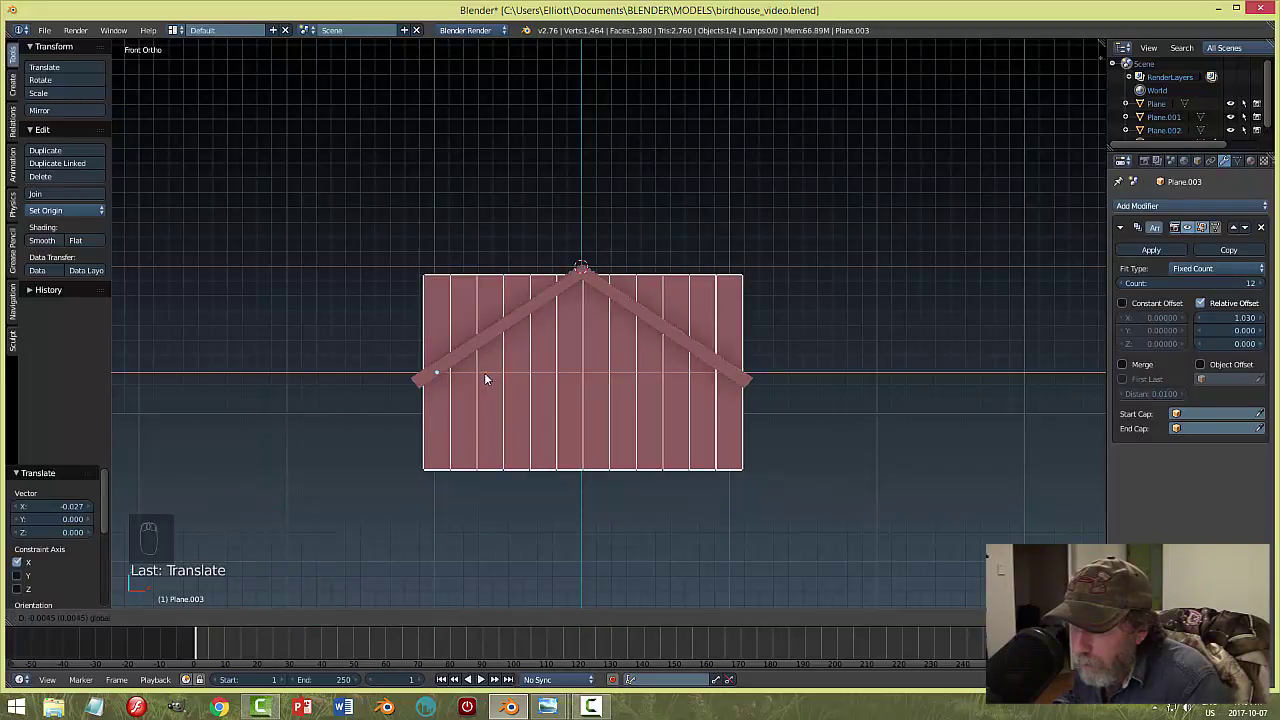
pyautogui.moveTo(867, 391); pyautogui.dragTo(828, 391, button='middle')
# Check the gable wall in the birdhouse1.png reference, return to Blender, scale the wall to about 0.983 and move it 0.019 along X.
pyautogui.moveTo(547, 707)
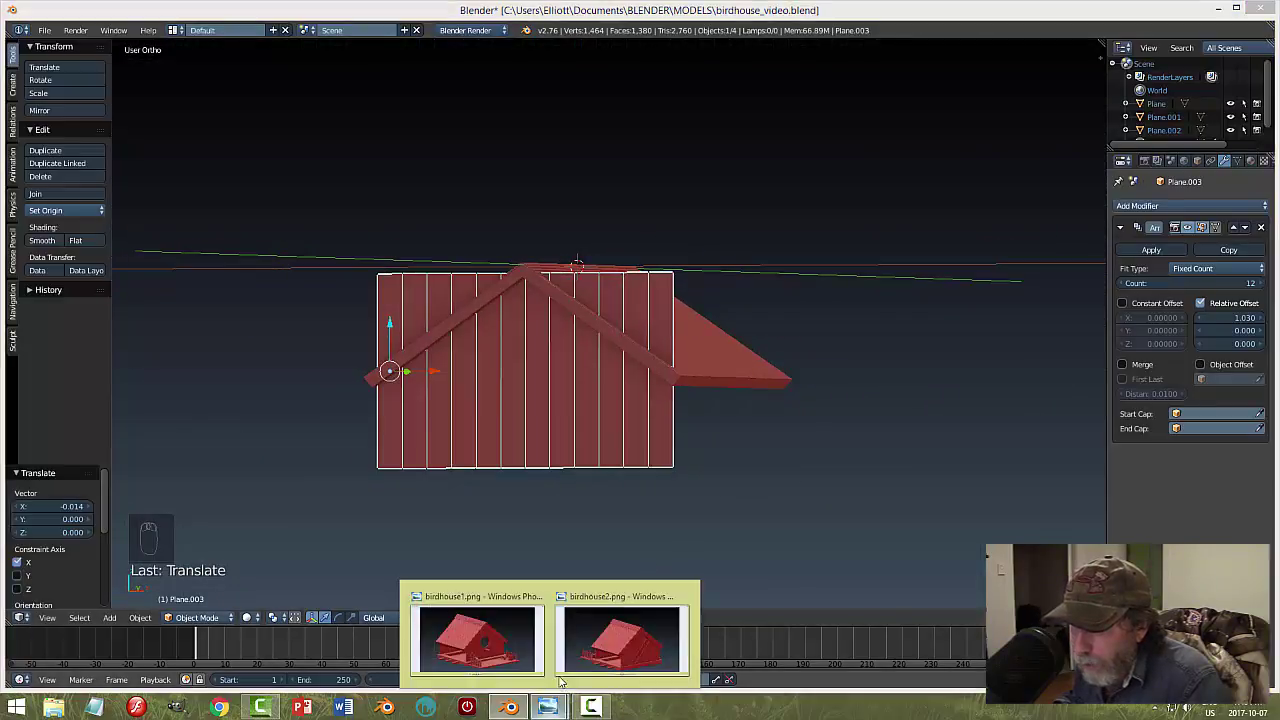
pyautogui.click(491, 651)
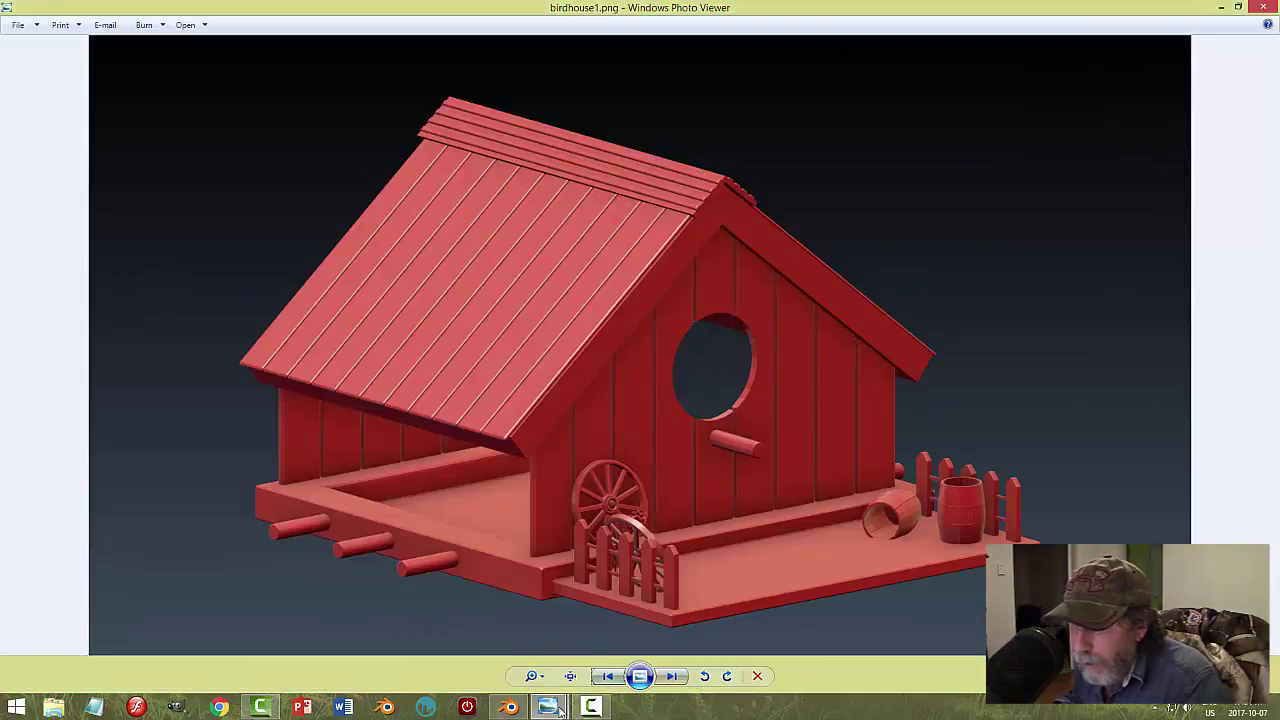
pyautogui.click(509, 707)
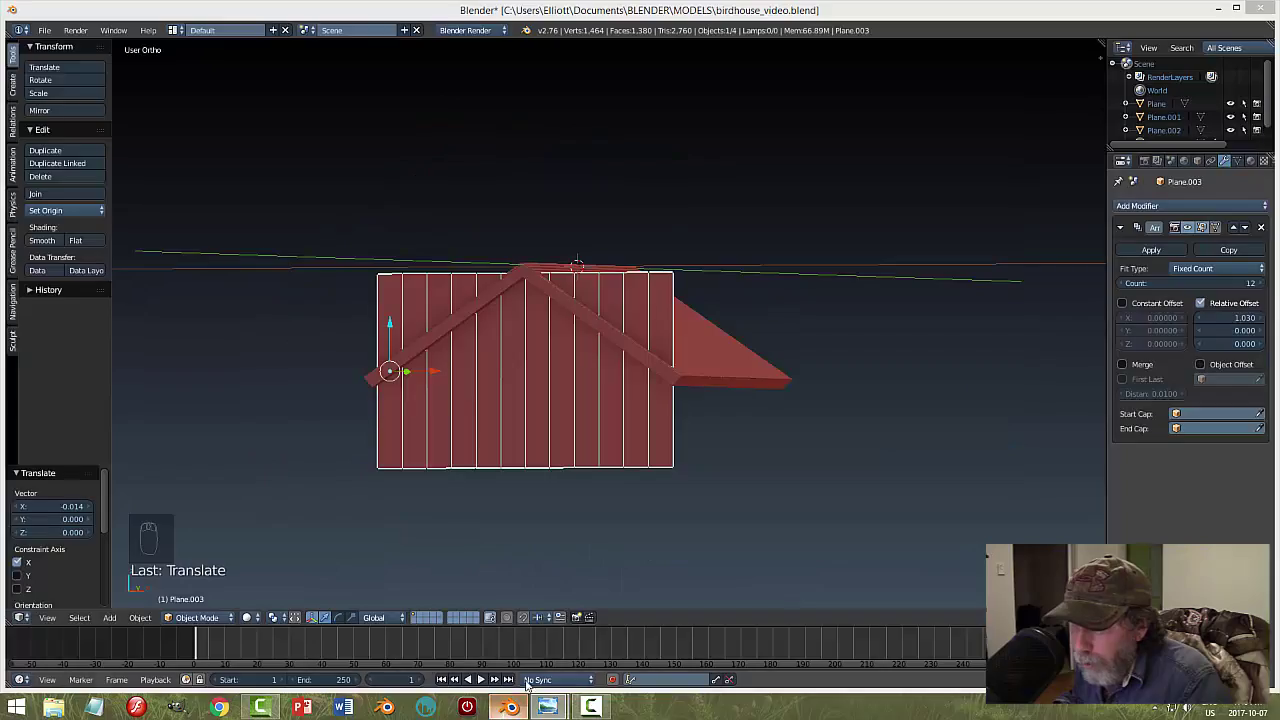
pyautogui.press('s')
pyautogui.press('x')
pyautogui.click(842, 411)
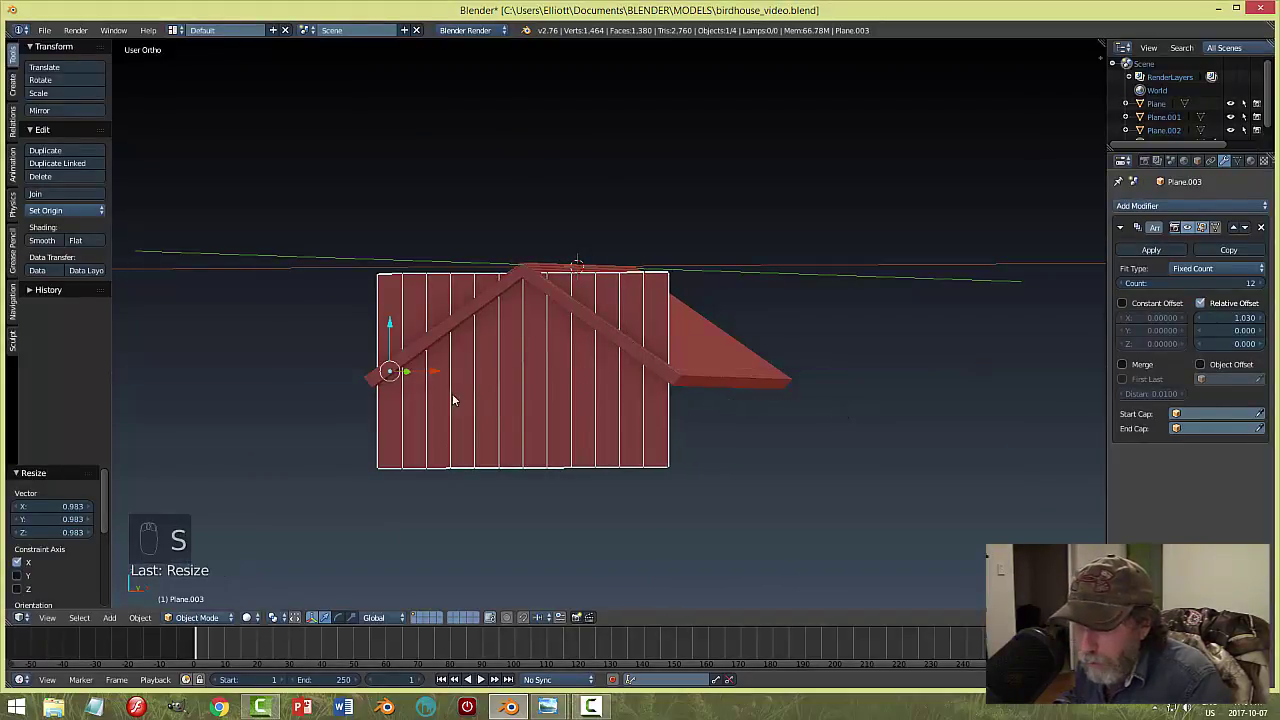
pyautogui.press('g')
pyautogui.press('x')
pyautogui.click(442, 370)
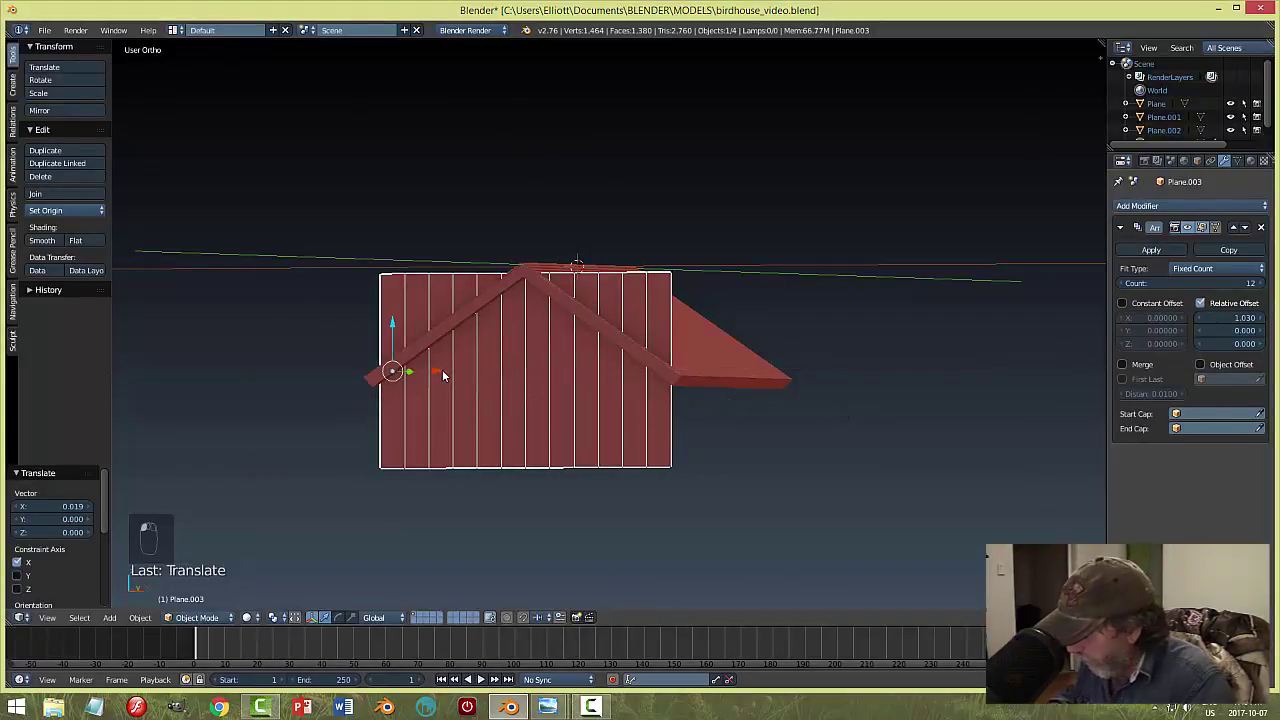
# Inspect the deselected wall from the front, reselect it and lower it about 0.072 along Z.
pyautogui.press('KP_1')
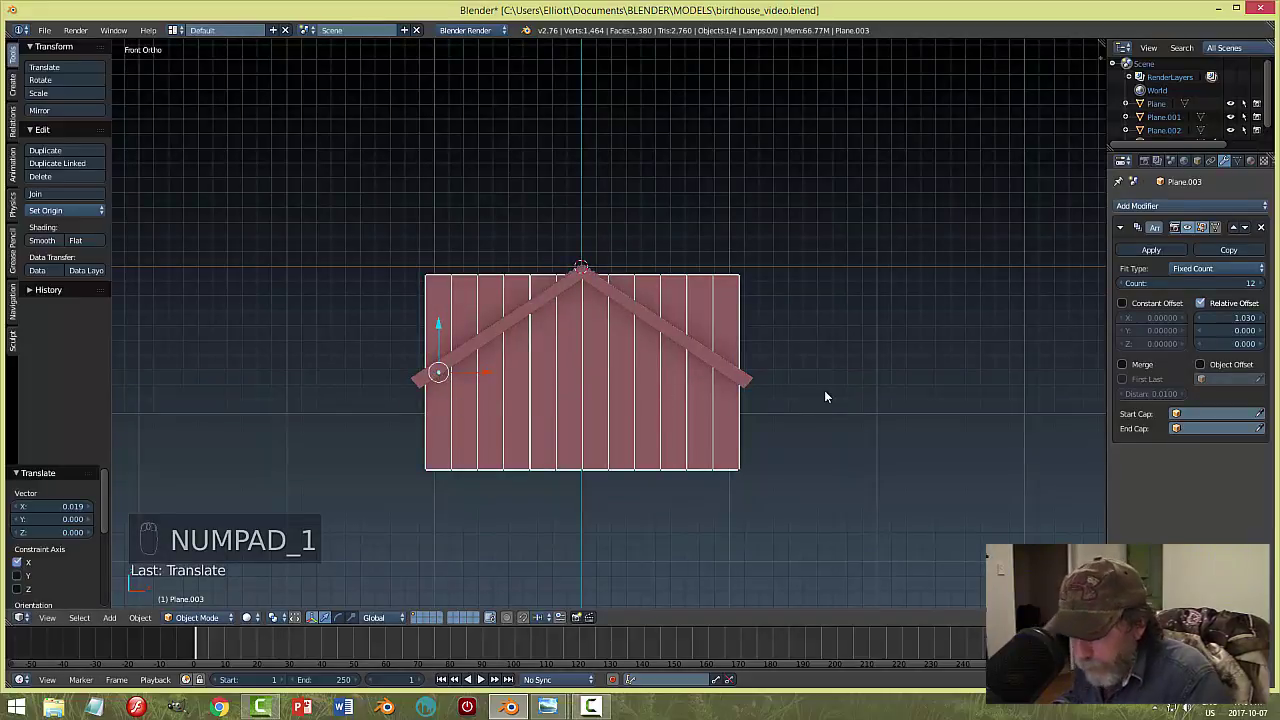
pyautogui.press('a')
pyautogui.press('a')
pyautogui.moveTo(824, 396)
pyautogui.mouseDown(button='middle')
pyautogui.moveTo(766, 409)
pyautogui.moveTo(763, 371)
pyautogui.moveTo(834, 422)
pyautogui.moveTo(820, 396)
pyautogui.mouseUp(button='middle')
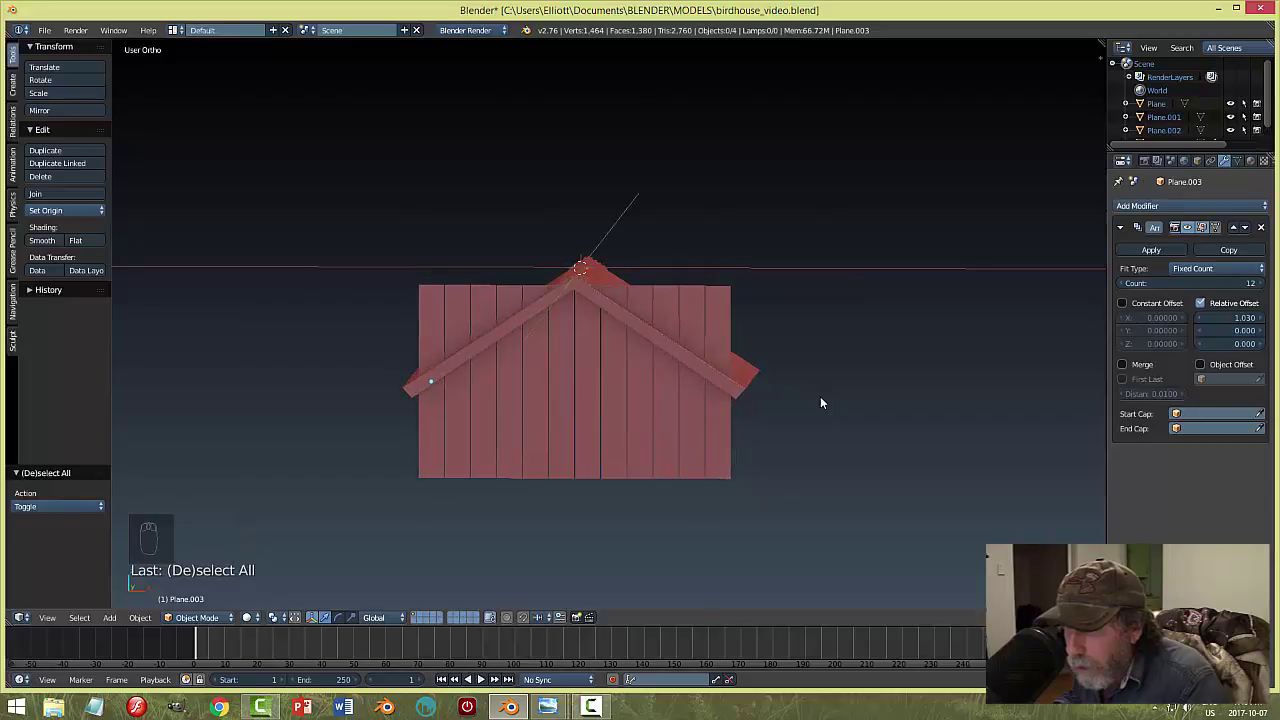
pyautogui.rightClick(581, 340)
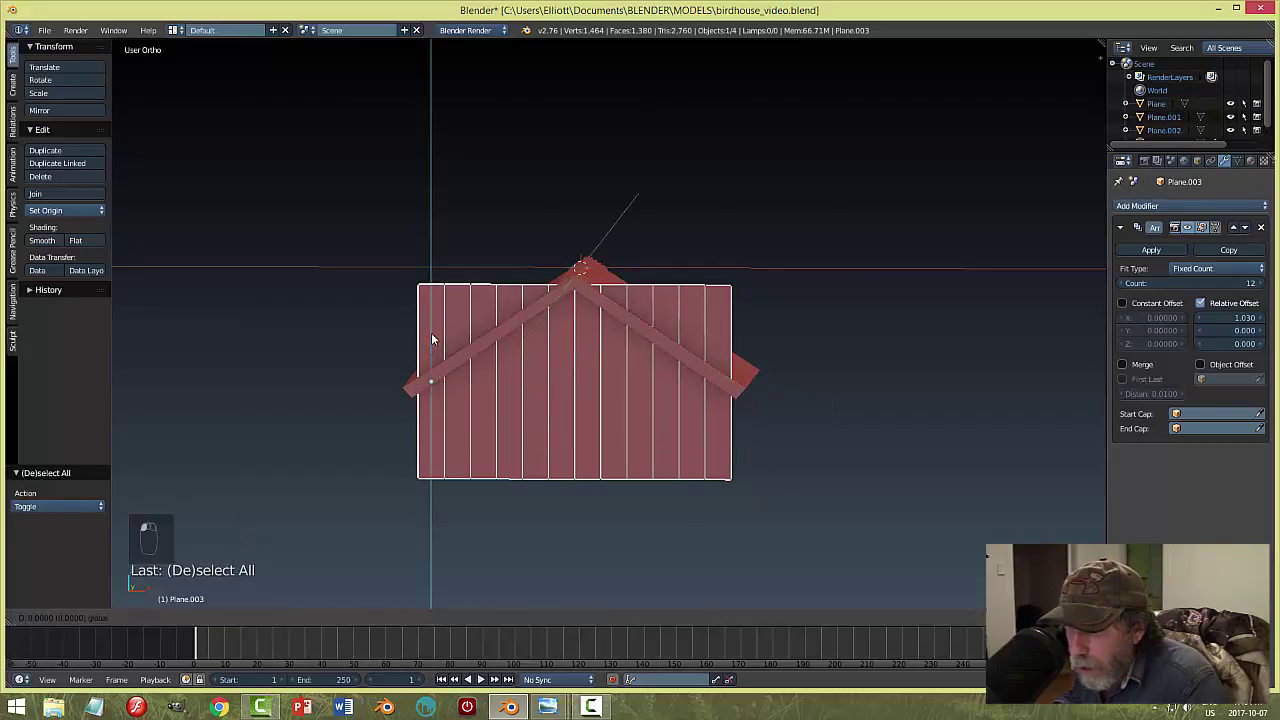
pyautogui.moveTo(431, 332); pyautogui.dragTo(431, 343)
# Extrude the plank's face in Edit Mode about 0.018 along Y to give the wall thickness.
pyautogui.moveTo(818, 420); pyautogui.dragTo(737, 423, button='middle')
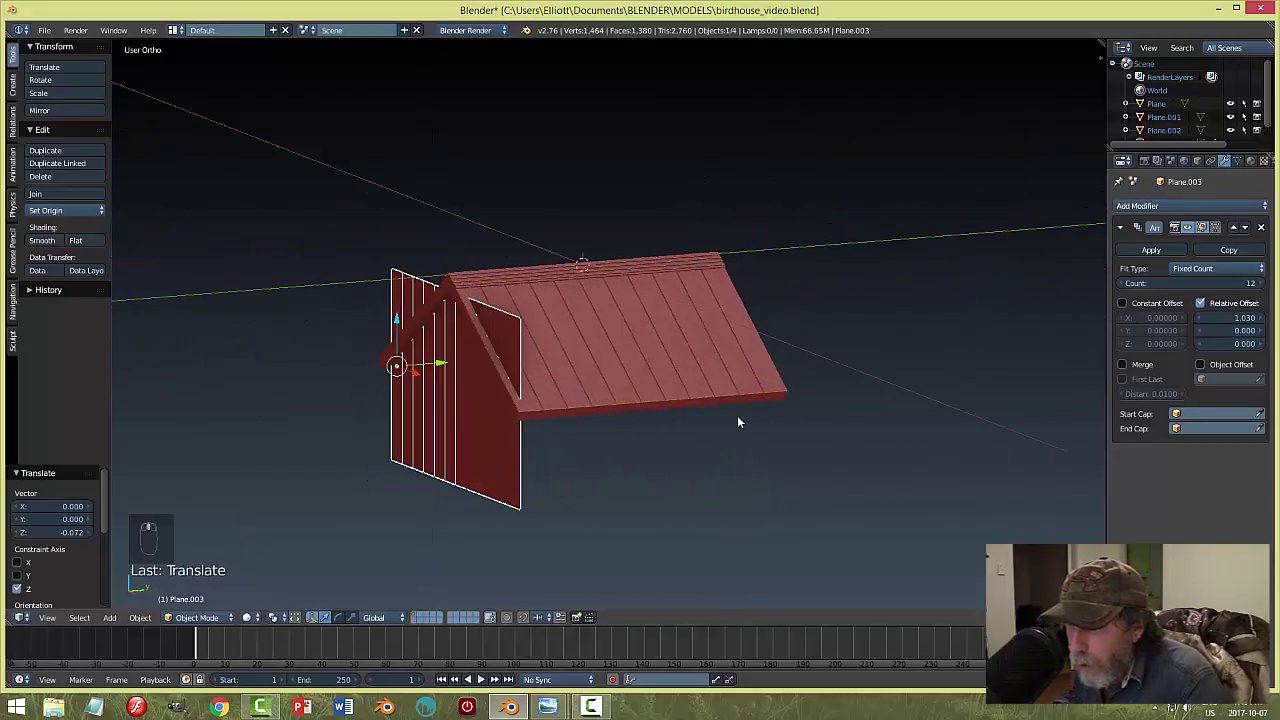
pyautogui.press('Tab')
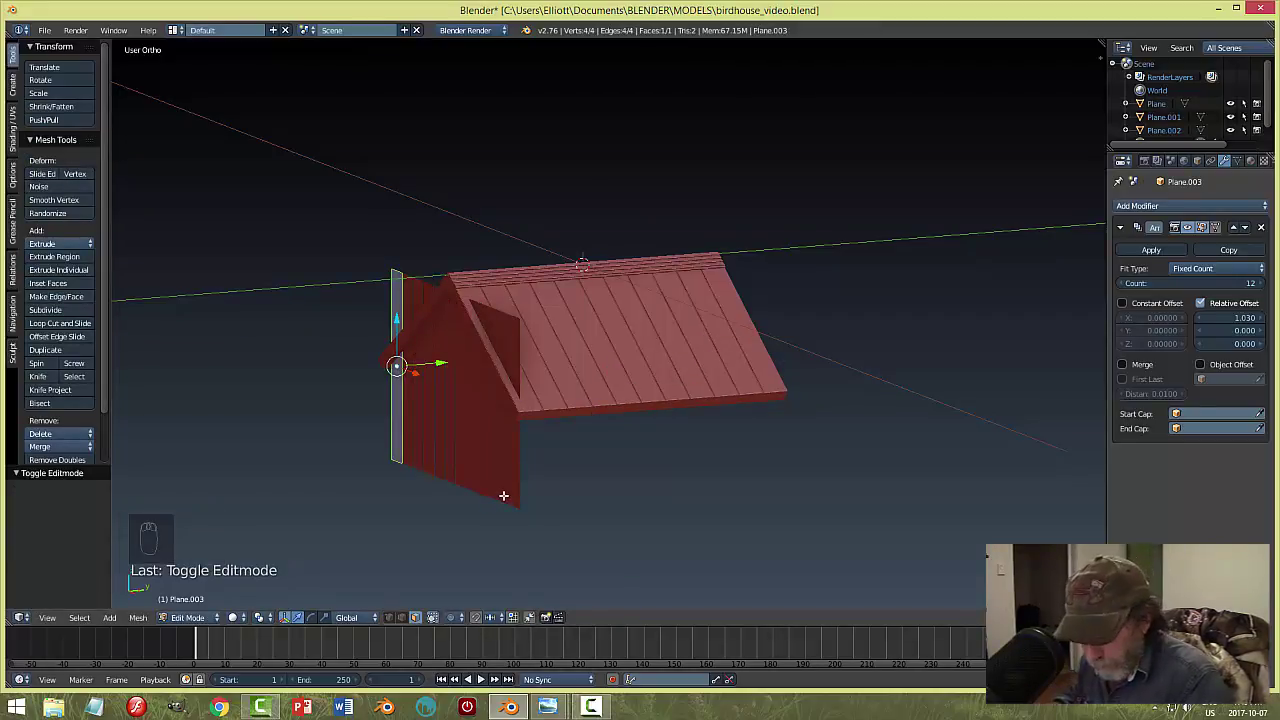
pyautogui.moveTo(575, 486); pyautogui.dragTo(522, 516, button='middle')
pyautogui.press('e')
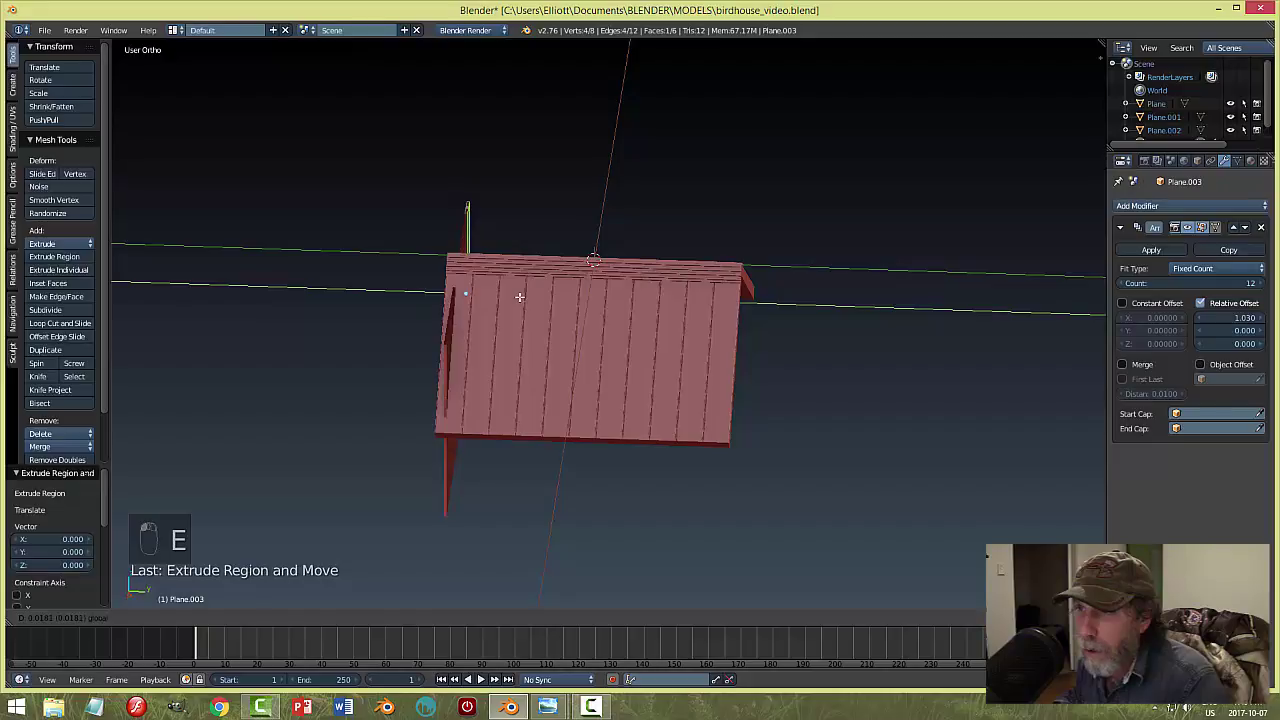
pyautogui.click(519, 296)
# Select the plank's whole mesh, make its normals consistent and return to Object Mode.
pyautogui.scroll(3, 517, 220)
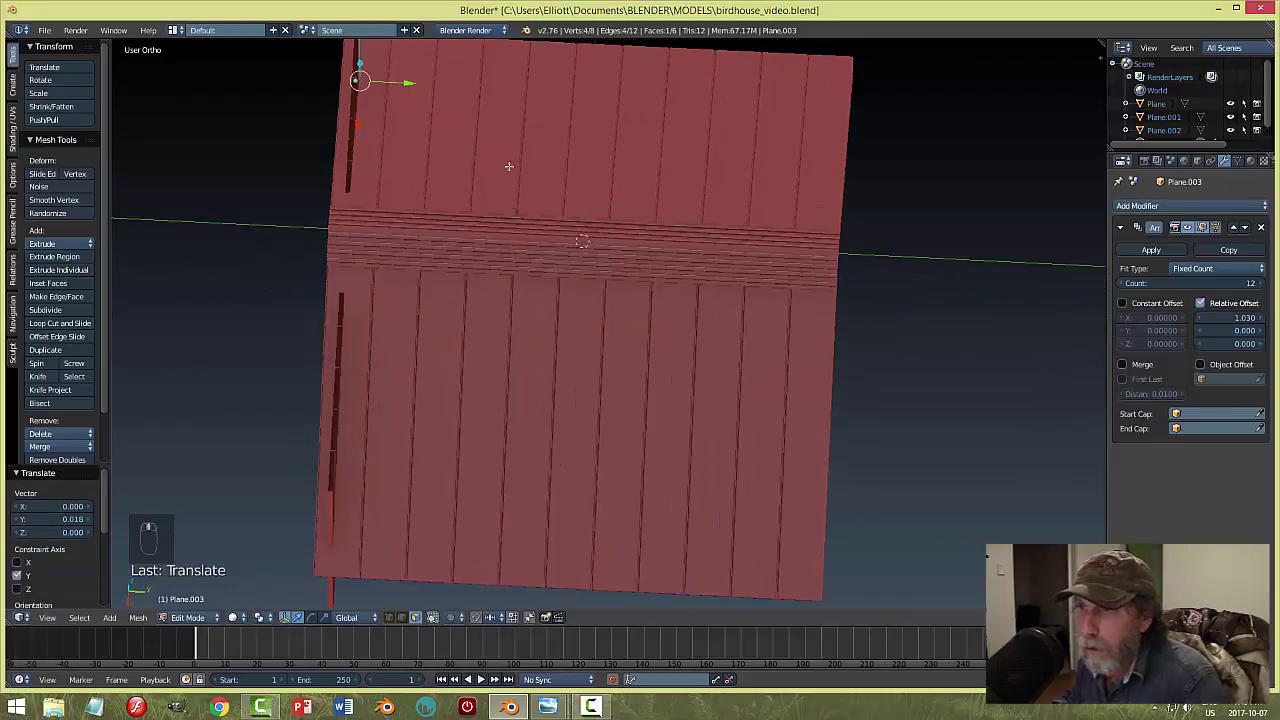
pyautogui.keyDown('shift'); pyautogui.moveTo(509, 166); pyautogui.dragTo(762, 268, button='middle'); pyautogui.keyUp('shift')
pyautogui.press('KP_Decimal')
pyautogui.press('a')
pyautogui.press('a')
pyautogui.press('a')
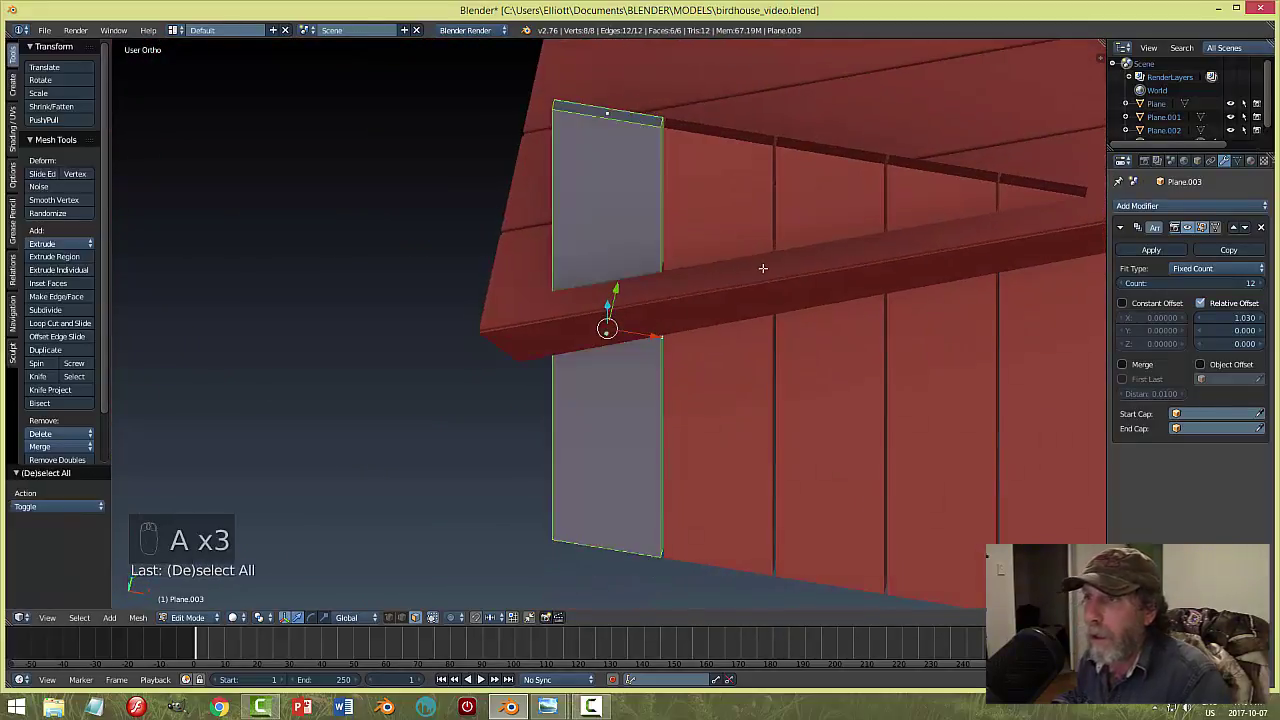
pyautogui.hotkey('ctrl', 'n')
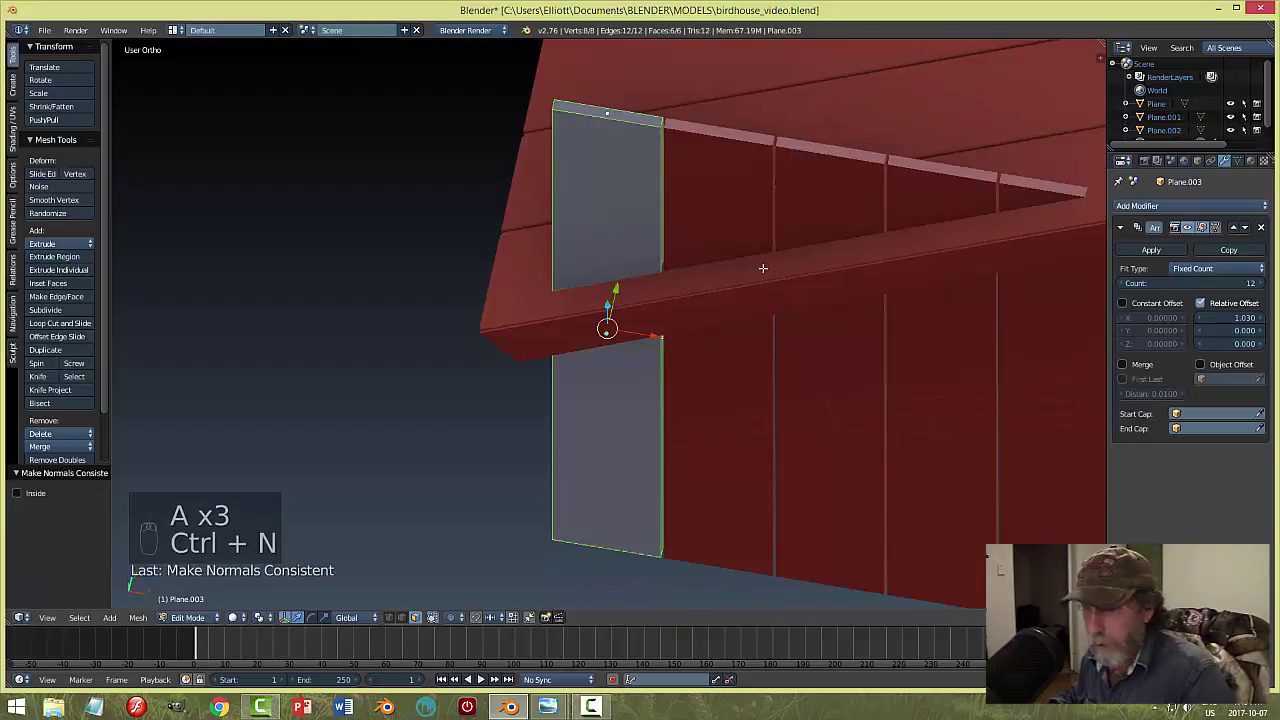
pyautogui.press('a')
pyautogui.press('Tab')
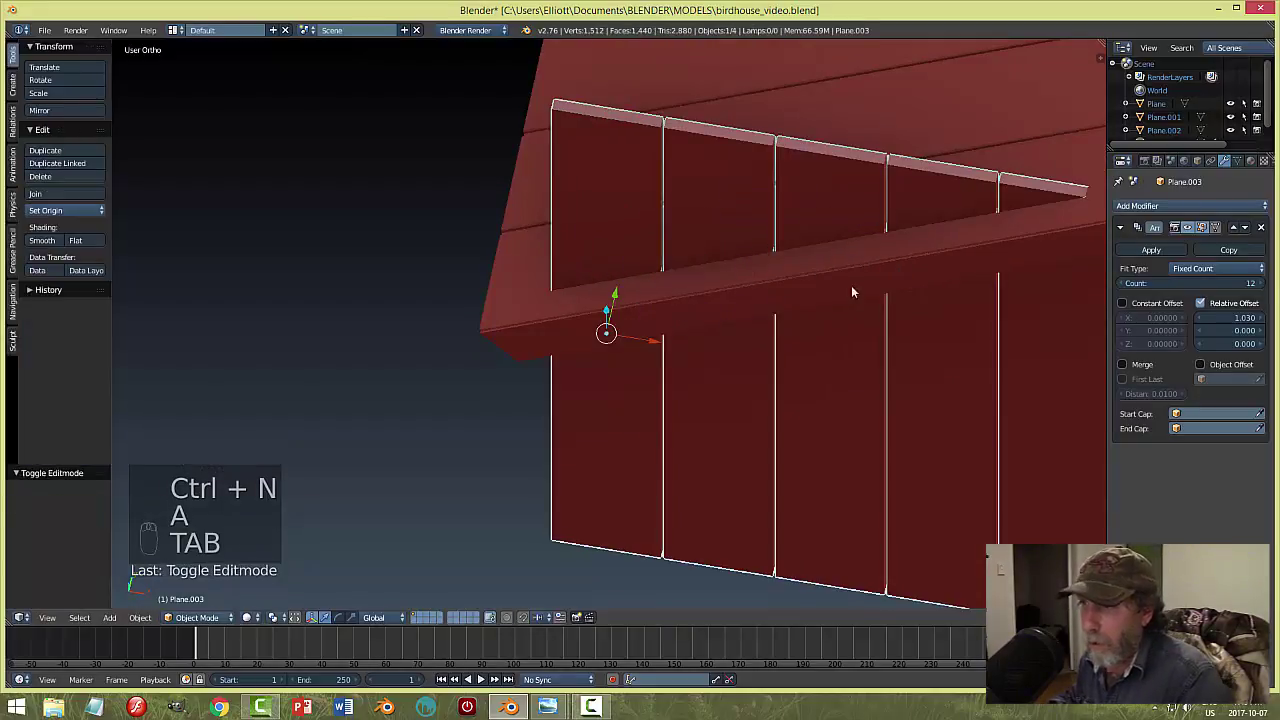
# Select the plank wall and raise it about 0.085 along Z against the gable.
pyautogui.press('a')
pyautogui.press('a')
pyautogui.moveTo(891, 317); pyautogui.dragTo(920, 277, button='middle')
pyautogui.scroll(-3, 930, 243)
pyautogui.rightClick(795, 260)
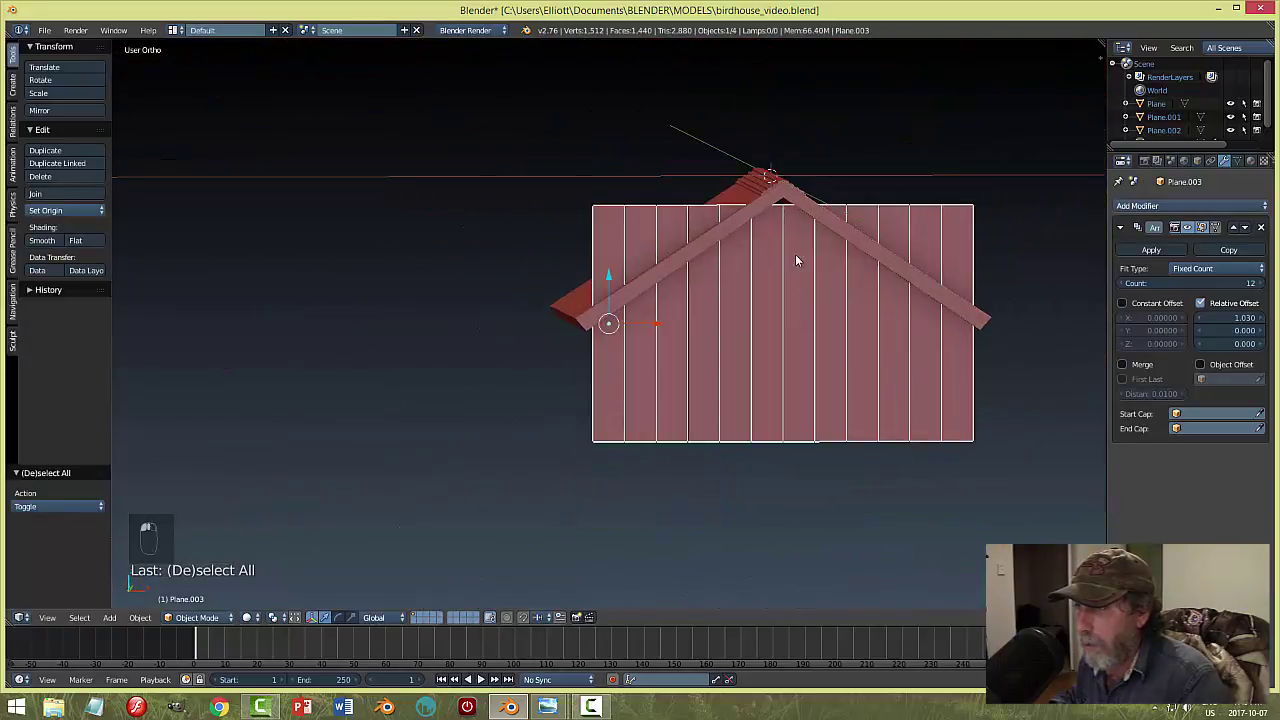
pyautogui.moveTo(613, 285); pyautogui.dragTo(620, 268)
# Stretch the plank wall along Z and lower it about 0.015 beneath the roof.
pyautogui.press('s')
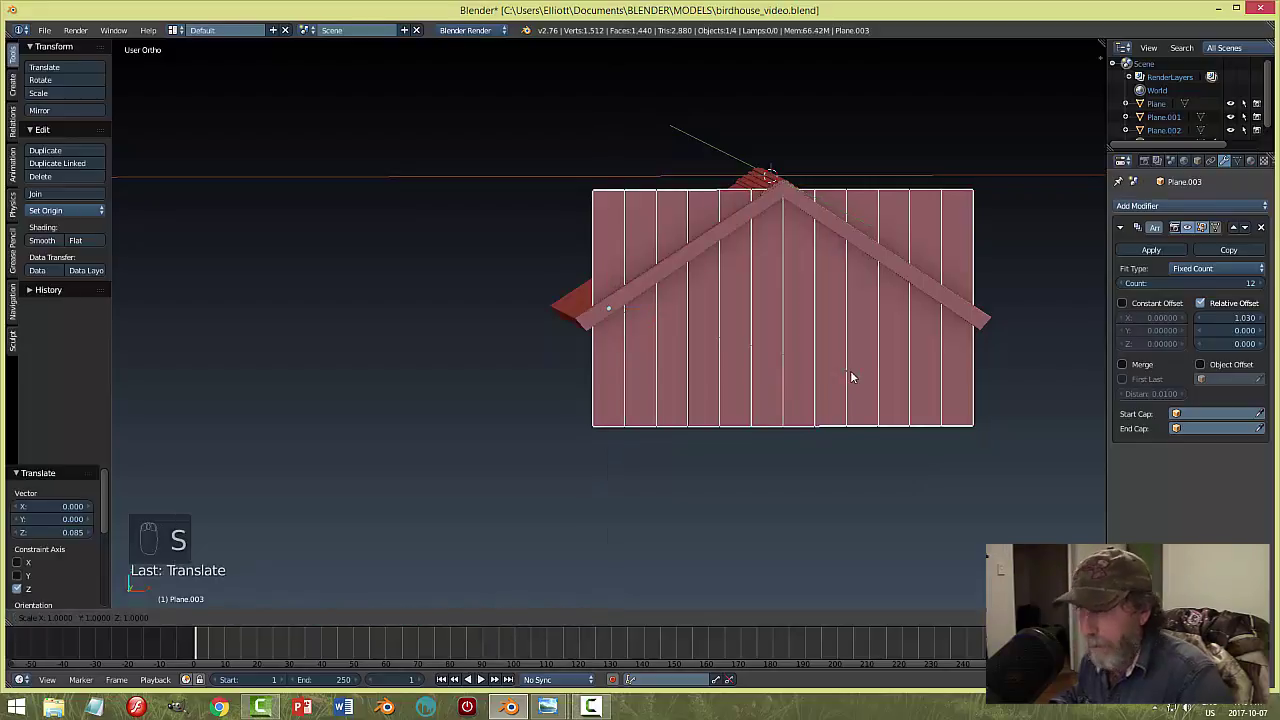
pyautogui.click(872, 425)
pyautogui.moveTo(608, 262); pyautogui.dragTo(608, 267)
# Stretch the plank wall slightly further along Z, shift it down a little and deselect it.
pyautogui.press('s')
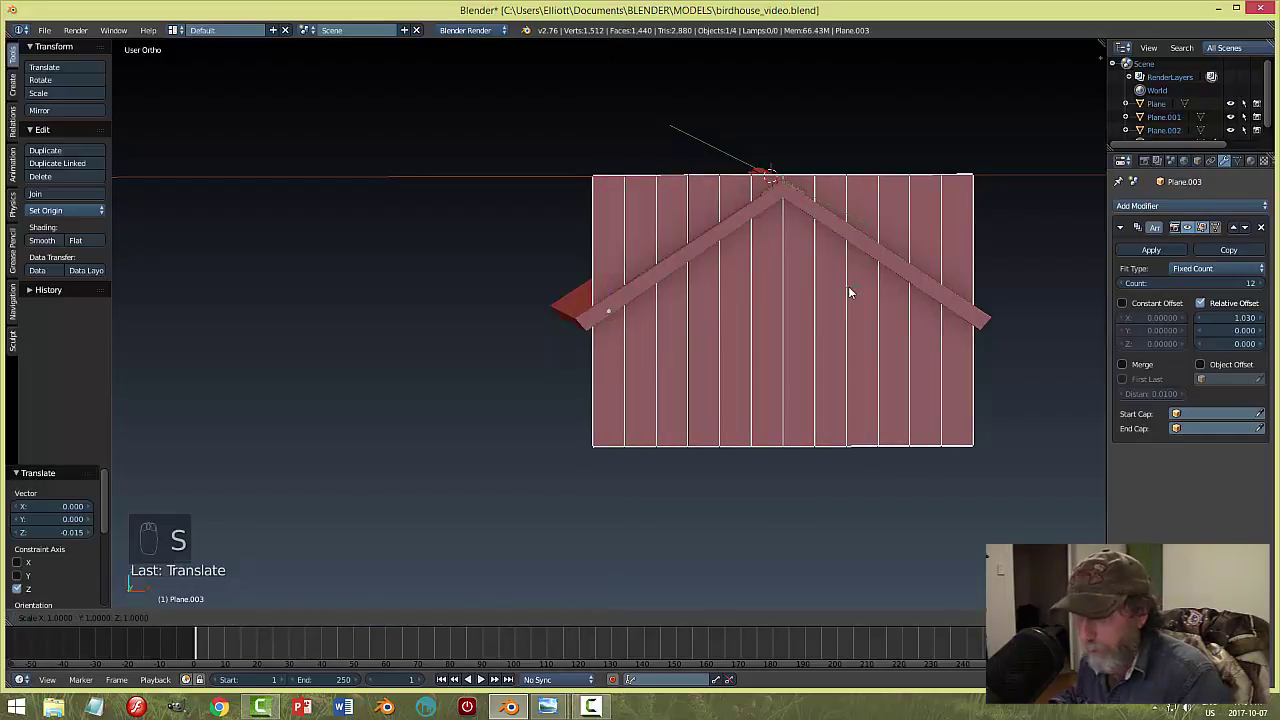
pyautogui.press('z')
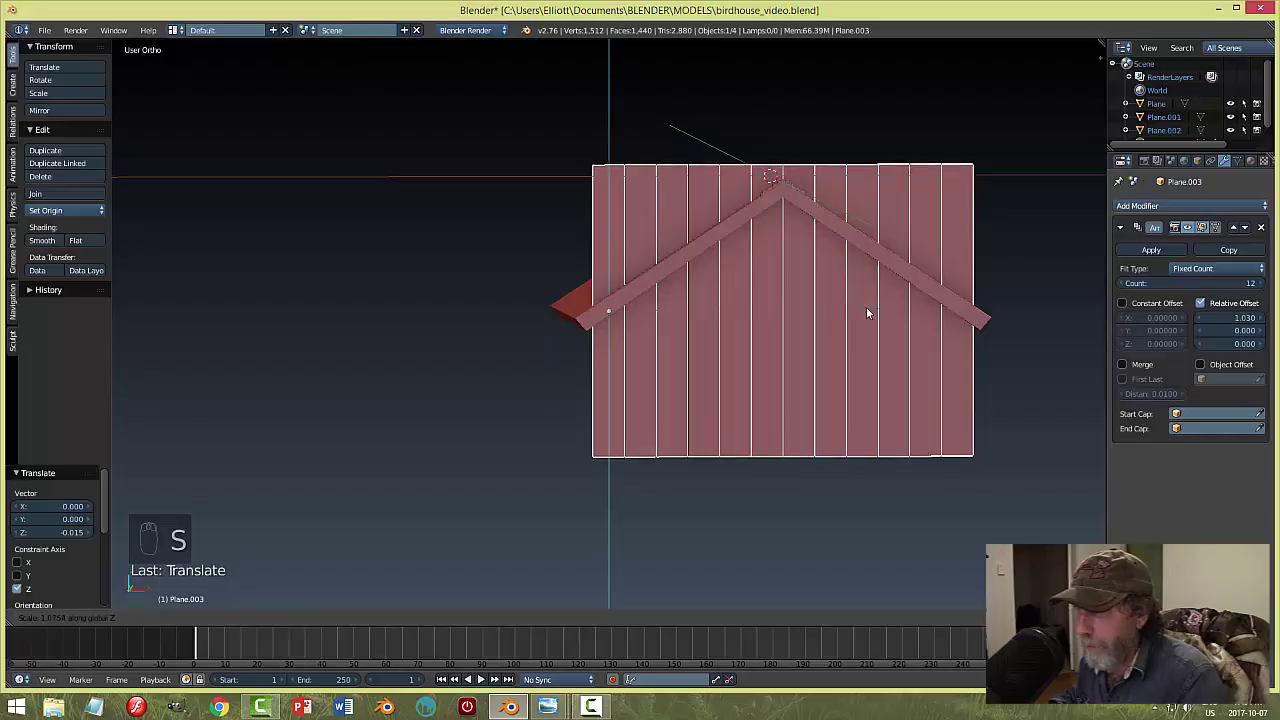
pyautogui.click(862, 307)
pyautogui.moveTo(610, 260); pyautogui.dragTo(610, 267)
pyautogui.press('a')
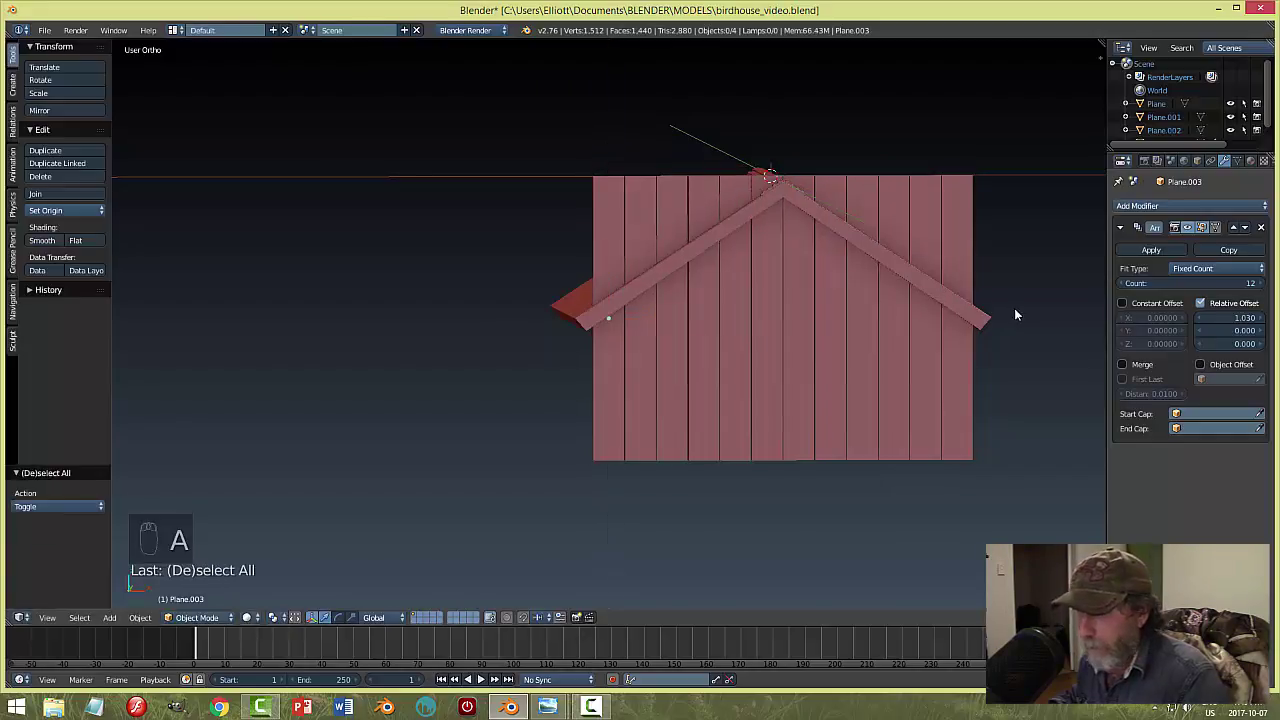
# Apply the plank wall's Array modifier and select the wall.
pyautogui.moveTo(1014, 311); pyautogui.dragTo(623, 356, button='middle')
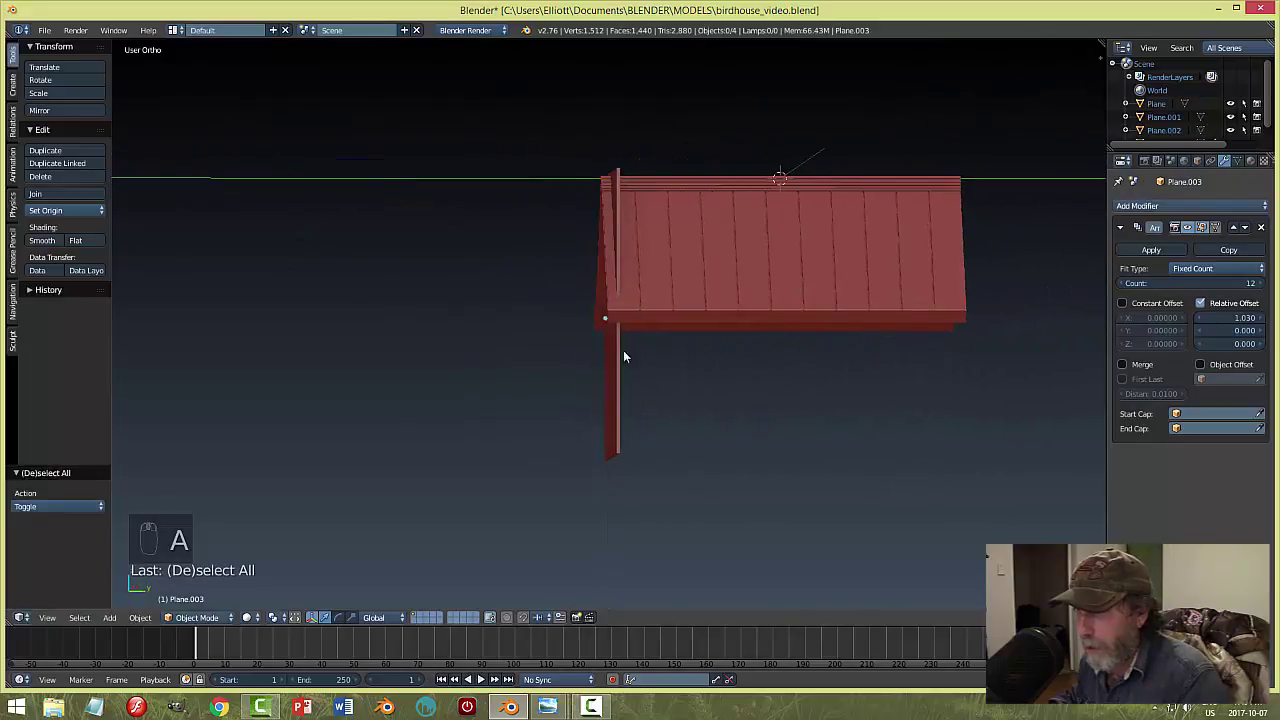
pyautogui.moveTo(793, 344); pyautogui.dragTo(981, 348, button='middle')
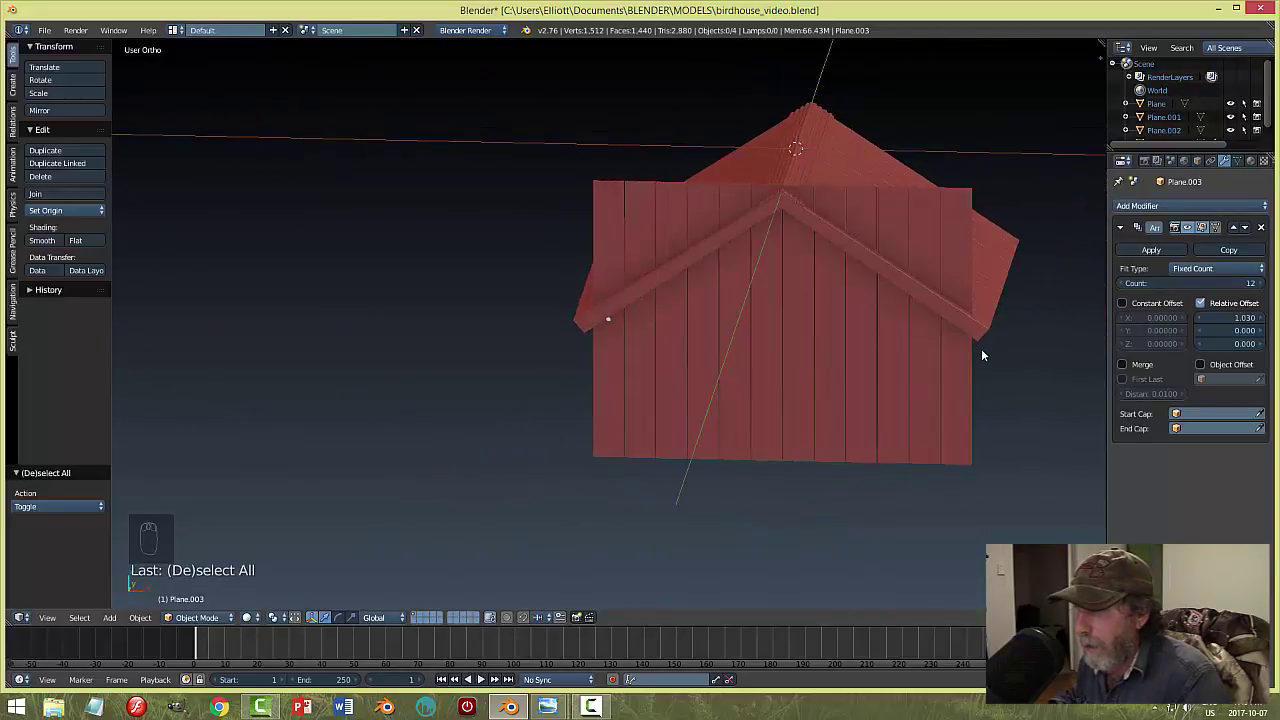
pyautogui.click(1151, 250)
pyautogui.rightClick(804, 388)
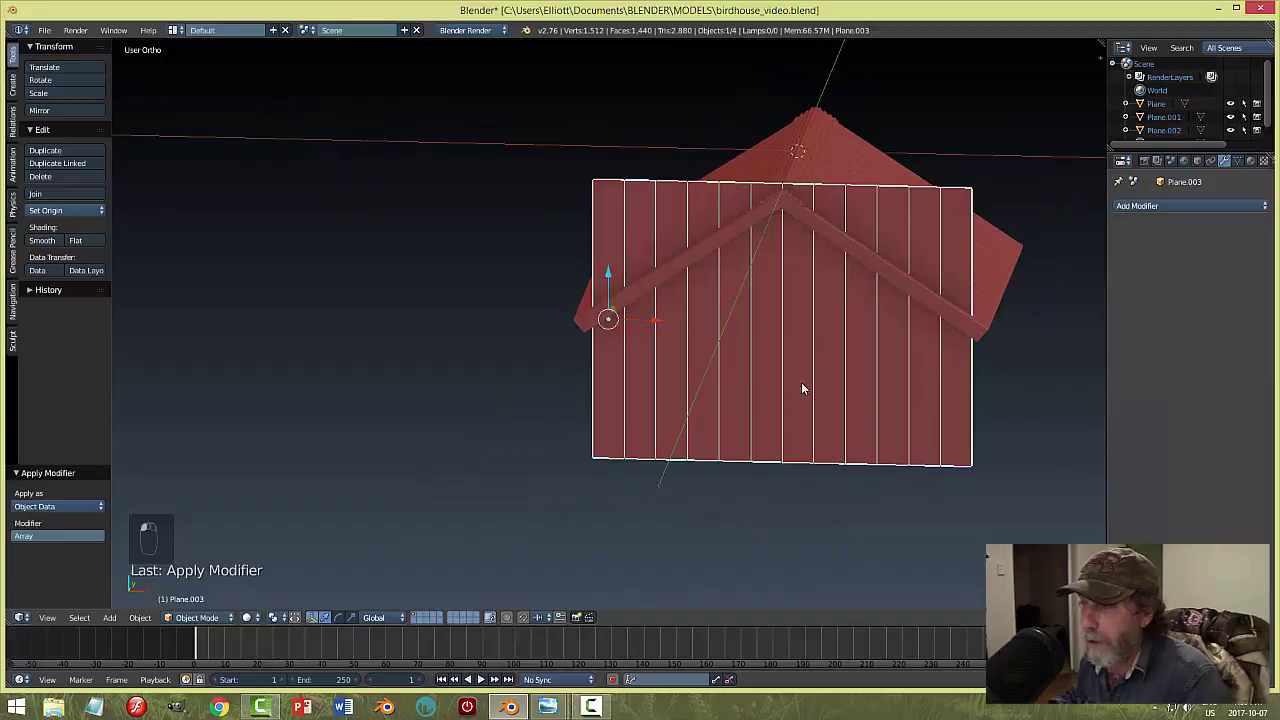
# In front wireframe view, bisect the entire wall mesh along the left roof slope, then clear the selection.
pyautogui.press('KP_1')
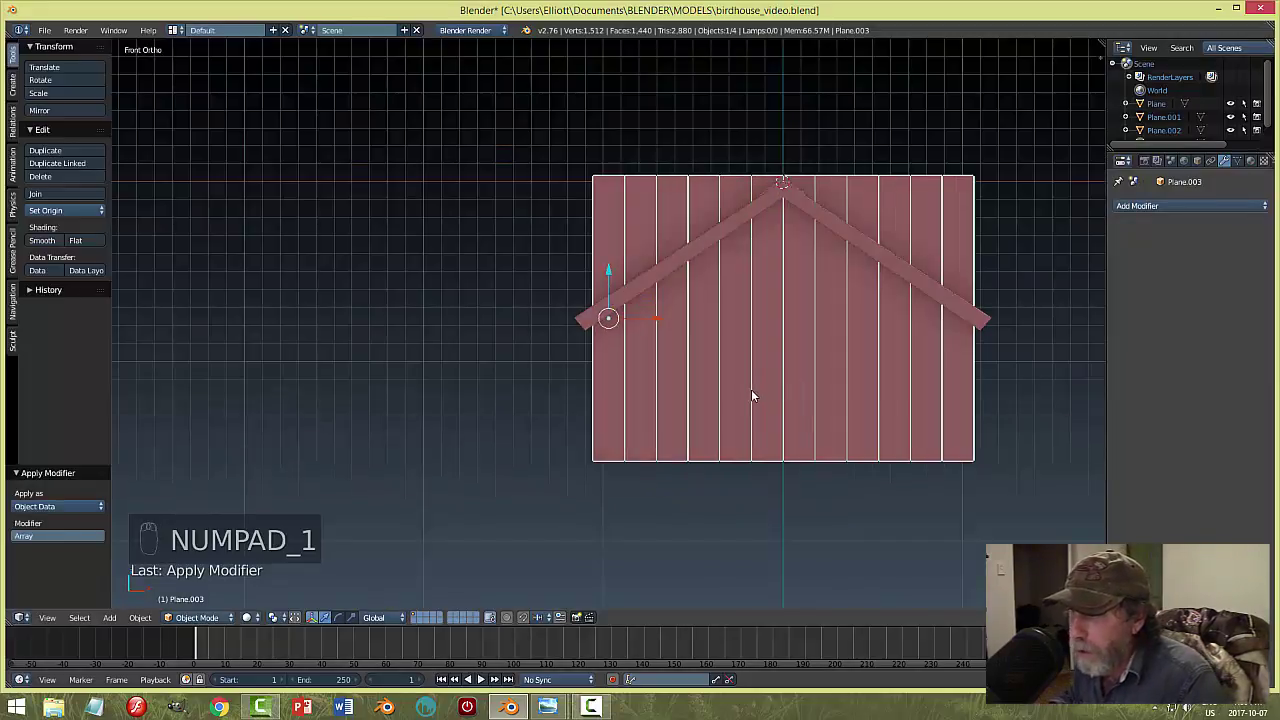
pyautogui.press('Tab')
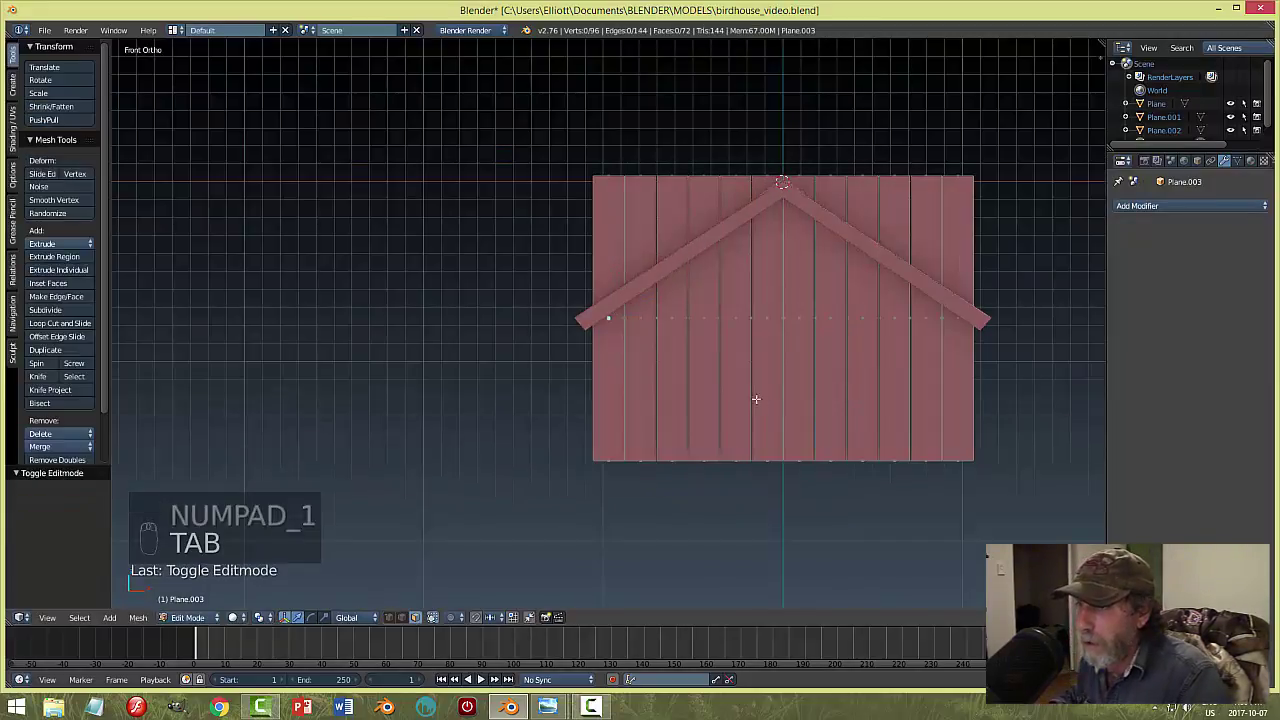
pyautogui.press('z')
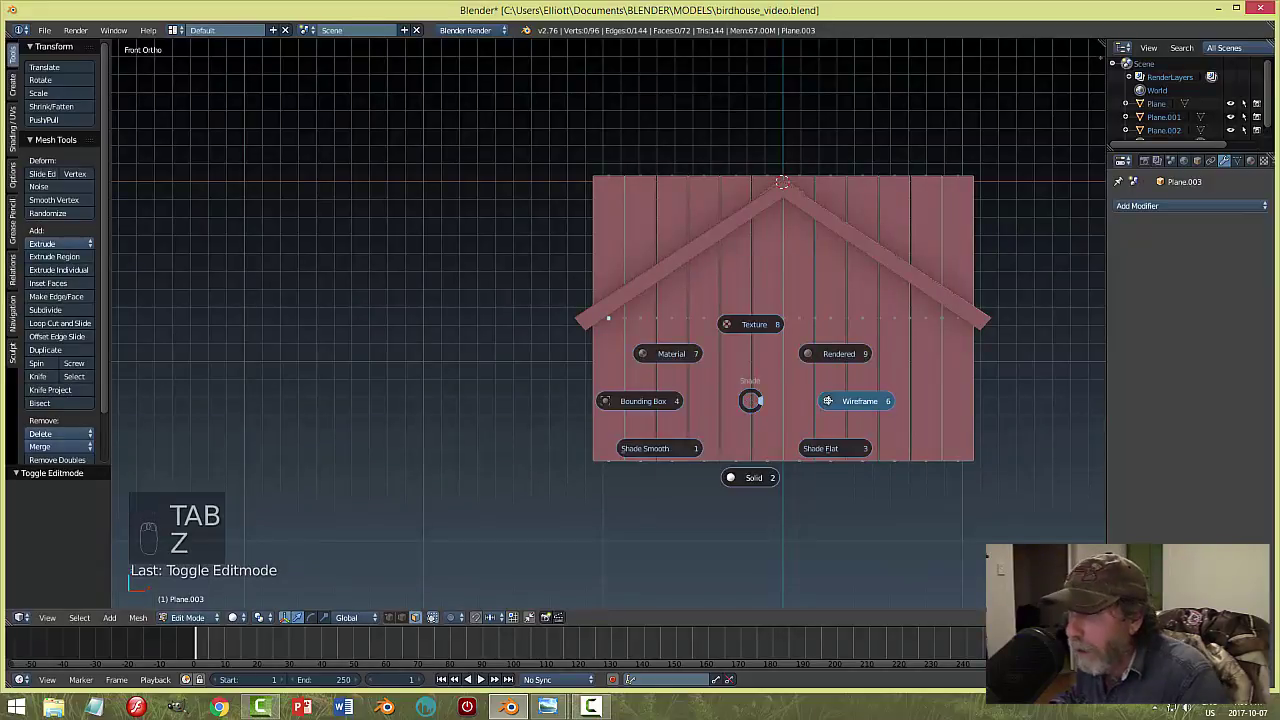
pyautogui.press('a')
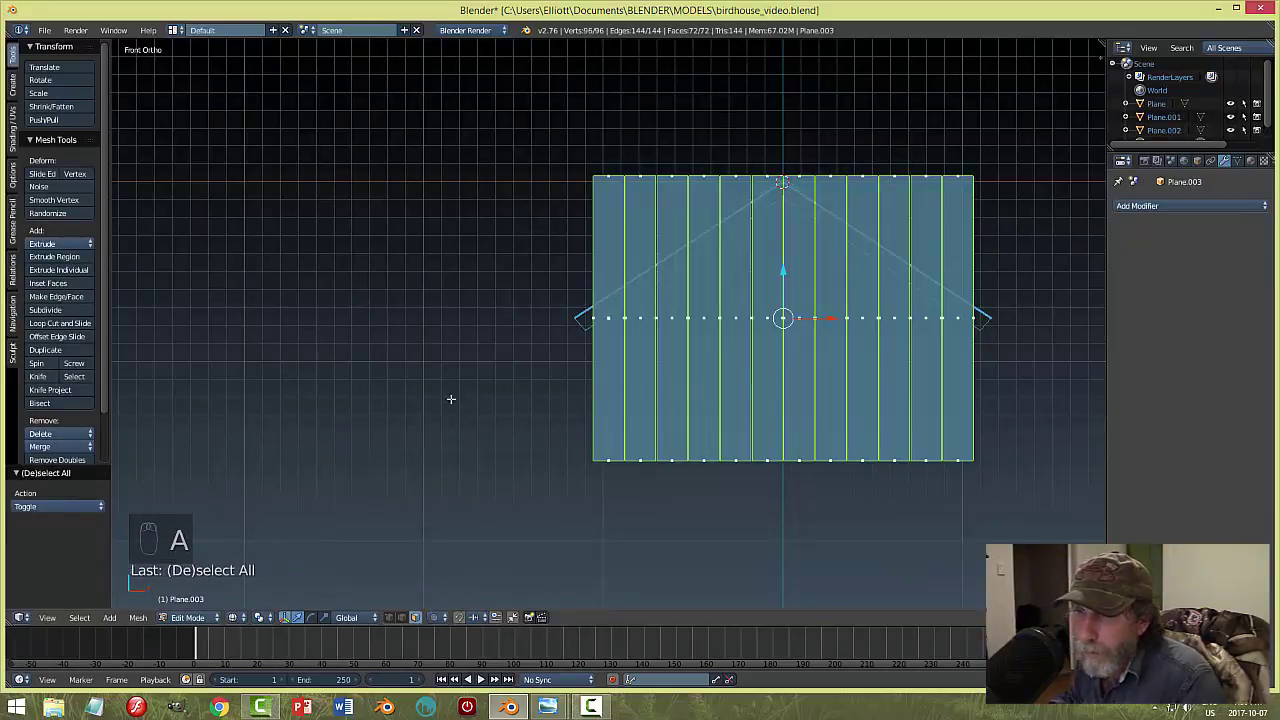
pyautogui.click(45, 402)
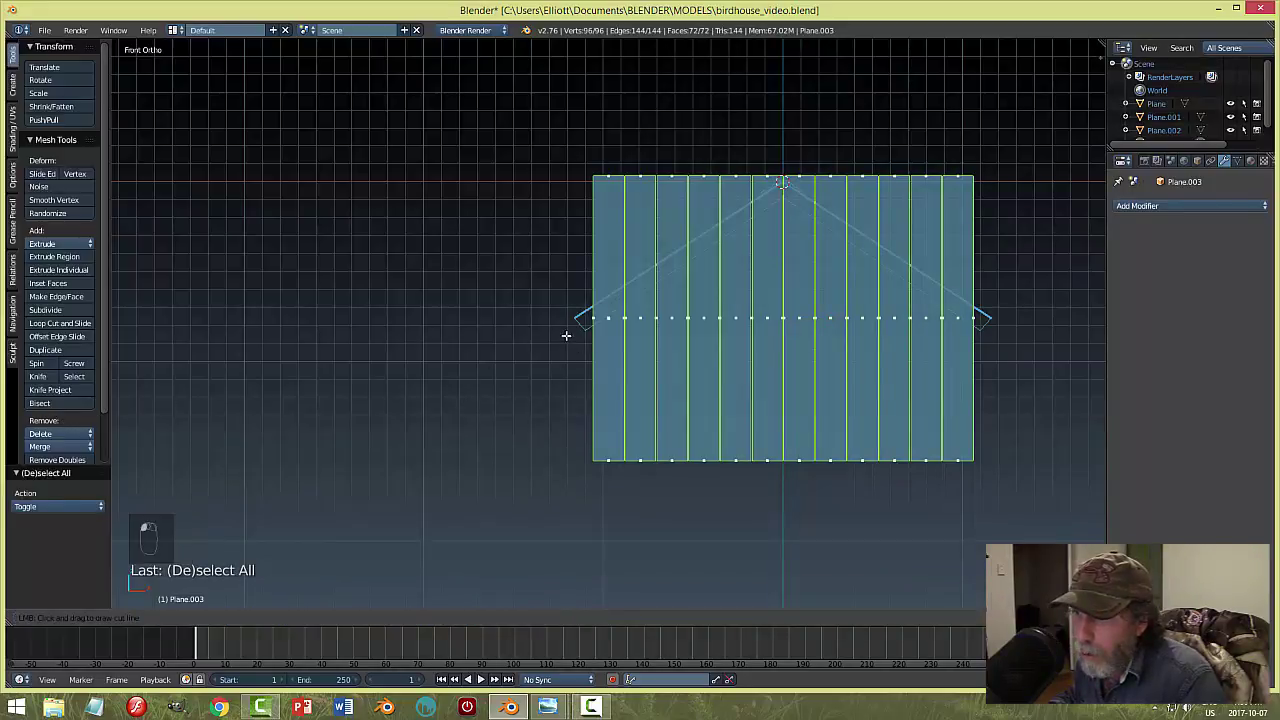
pyautogui.moveTo(564, 335); pyautogui.dragTo(838, 155)
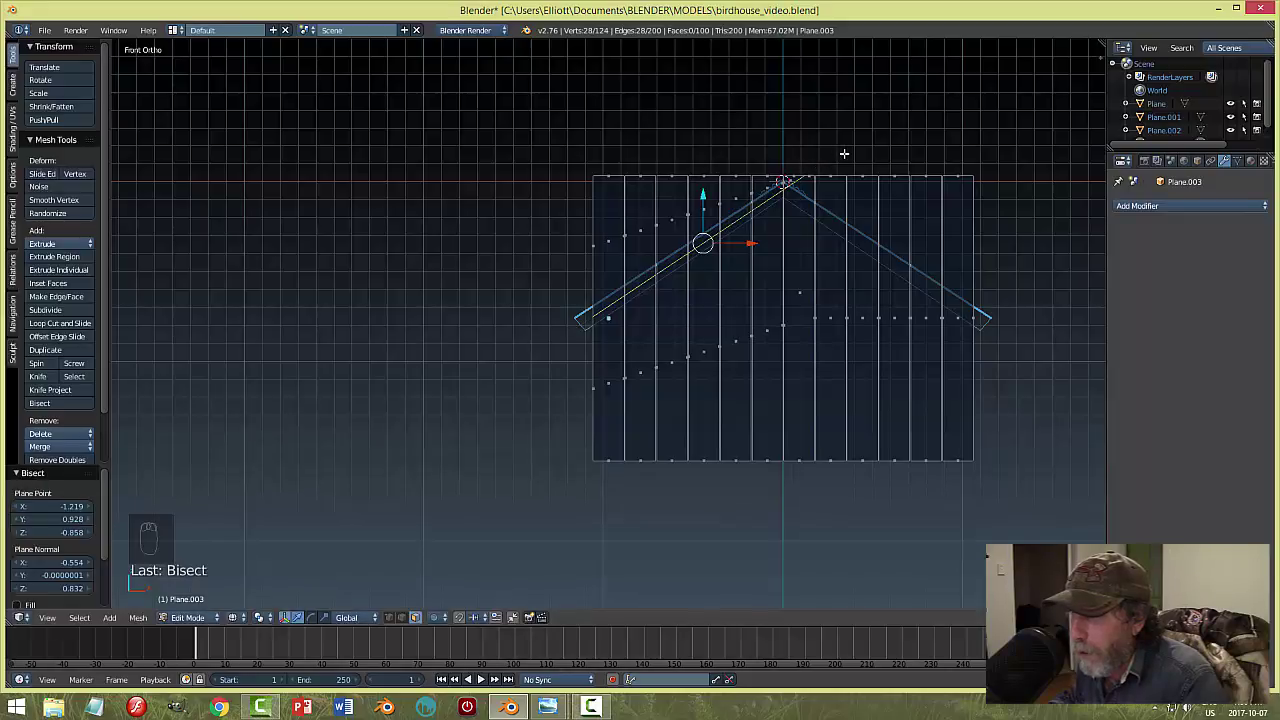
pyautogui.press('a')
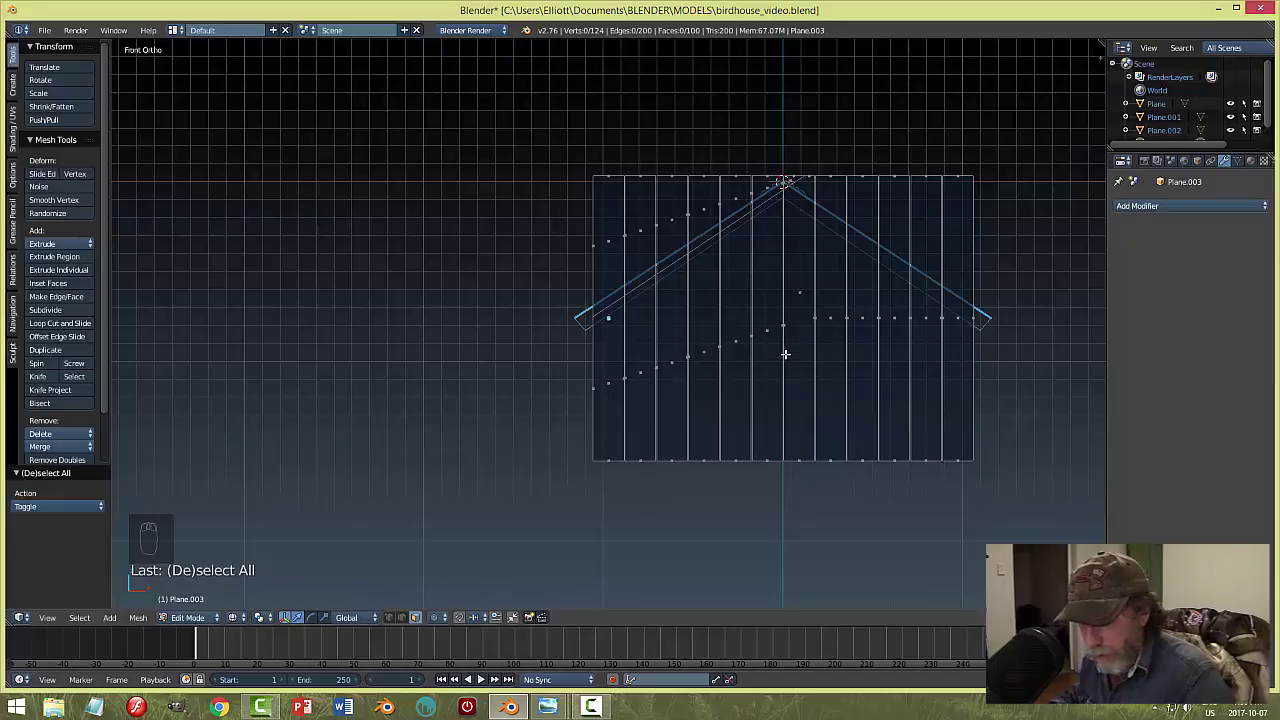
# Switch to vertex selection and delete the top vertices of the planks above the left slope cut.
pyautogui.hotkey('ctrl', 'Tab')
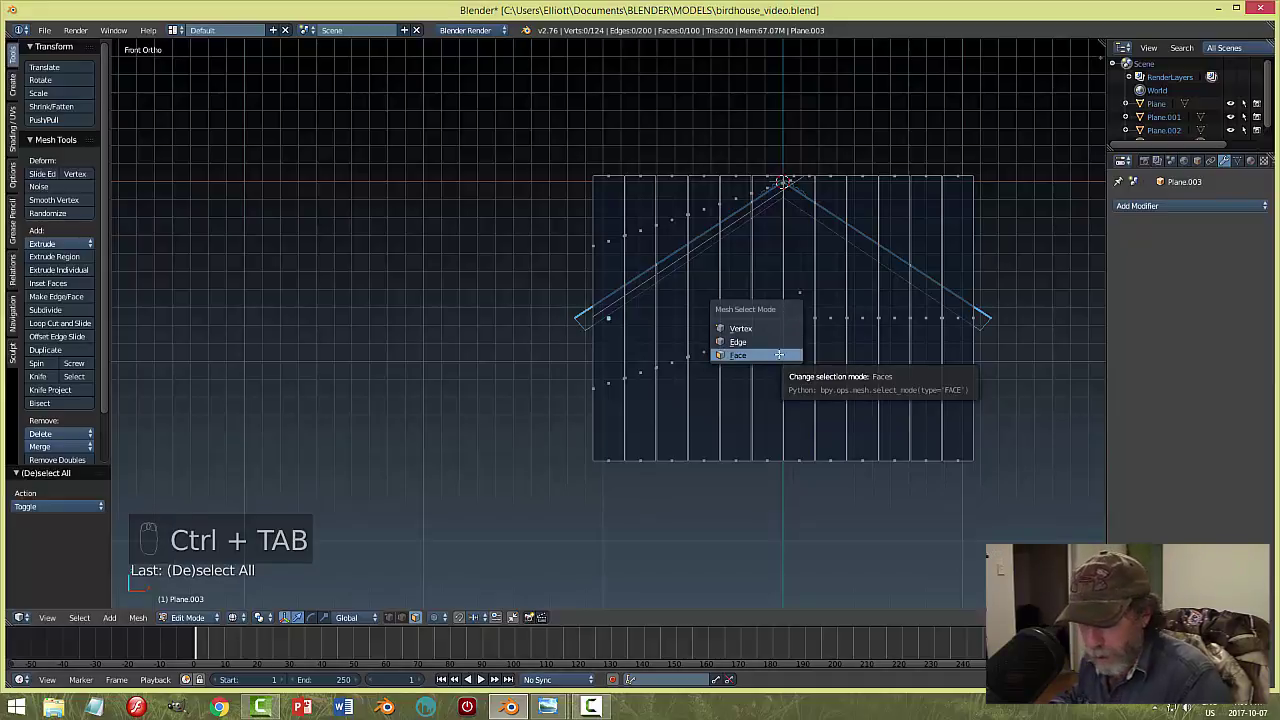
pyautogui.click(779, 355)
pyautogui.hotkey('ctrl', 'Tab')
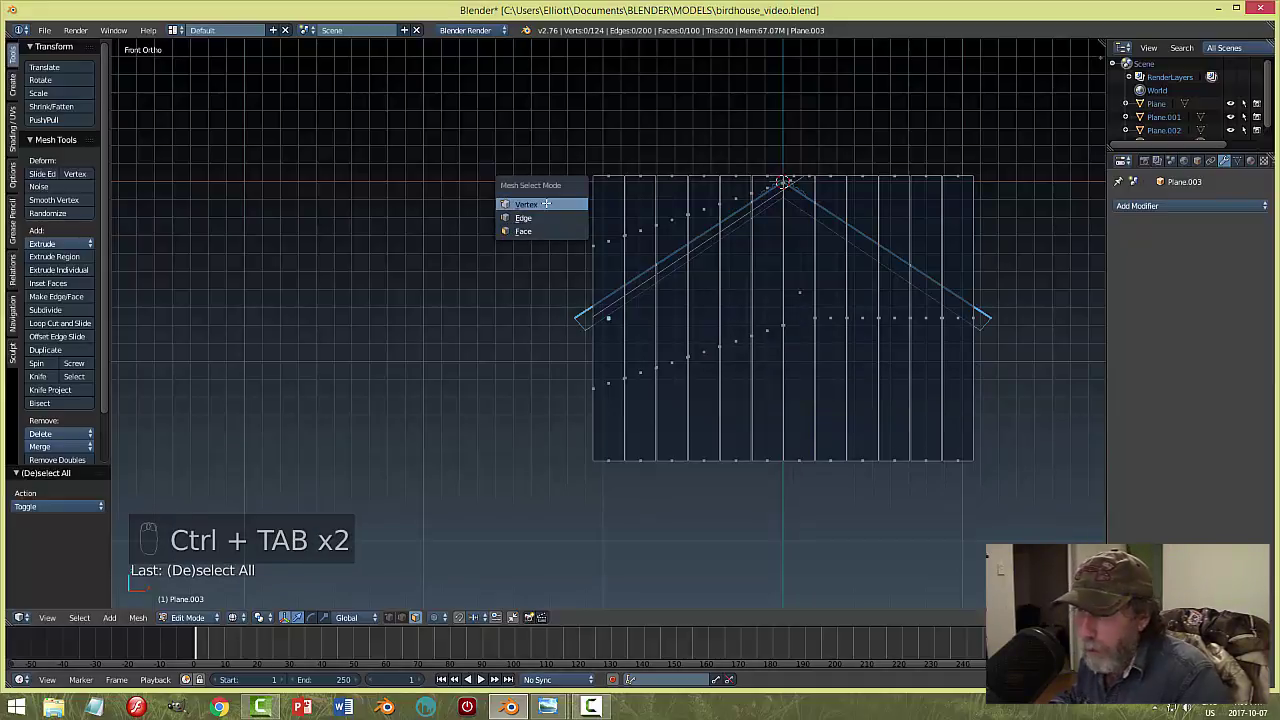
pyautogui.click(545, 203)
pyautogui.press('b')
pyautogui.moveTo(485, 92); pyautogui.dragTo(772, 188)
pyautogui.press('x')
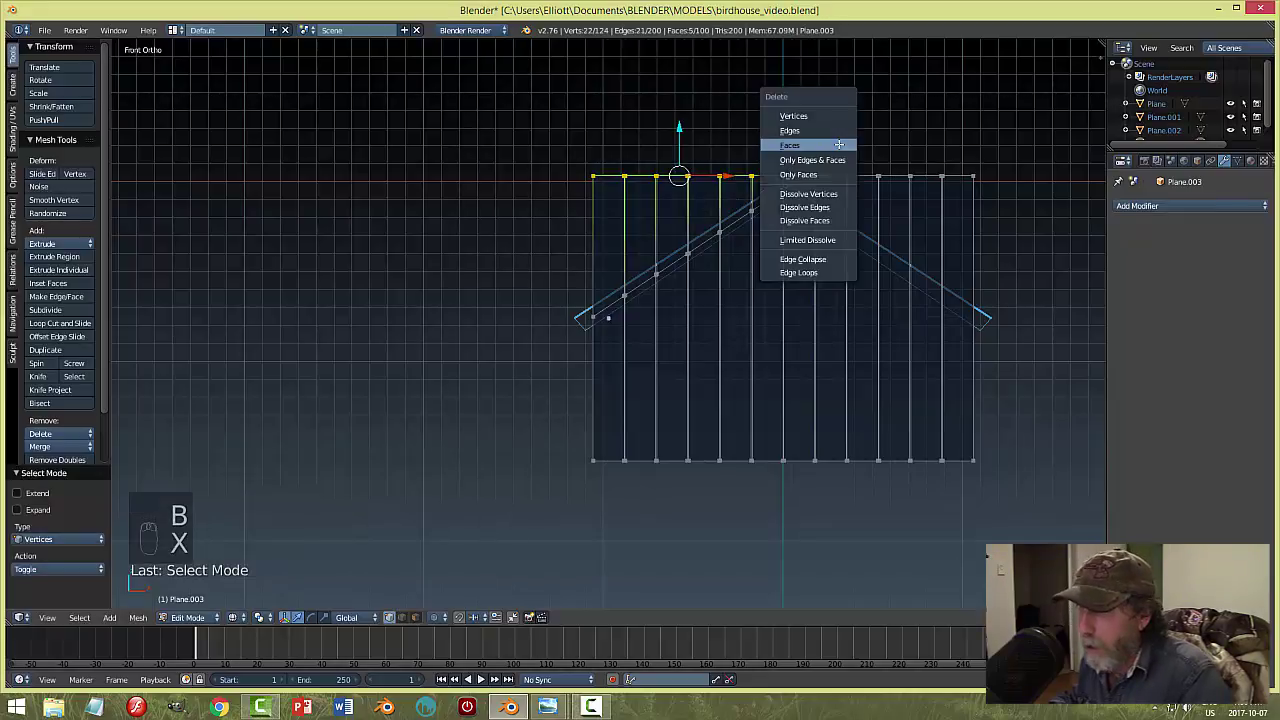
pyautogui.click(838, 142)
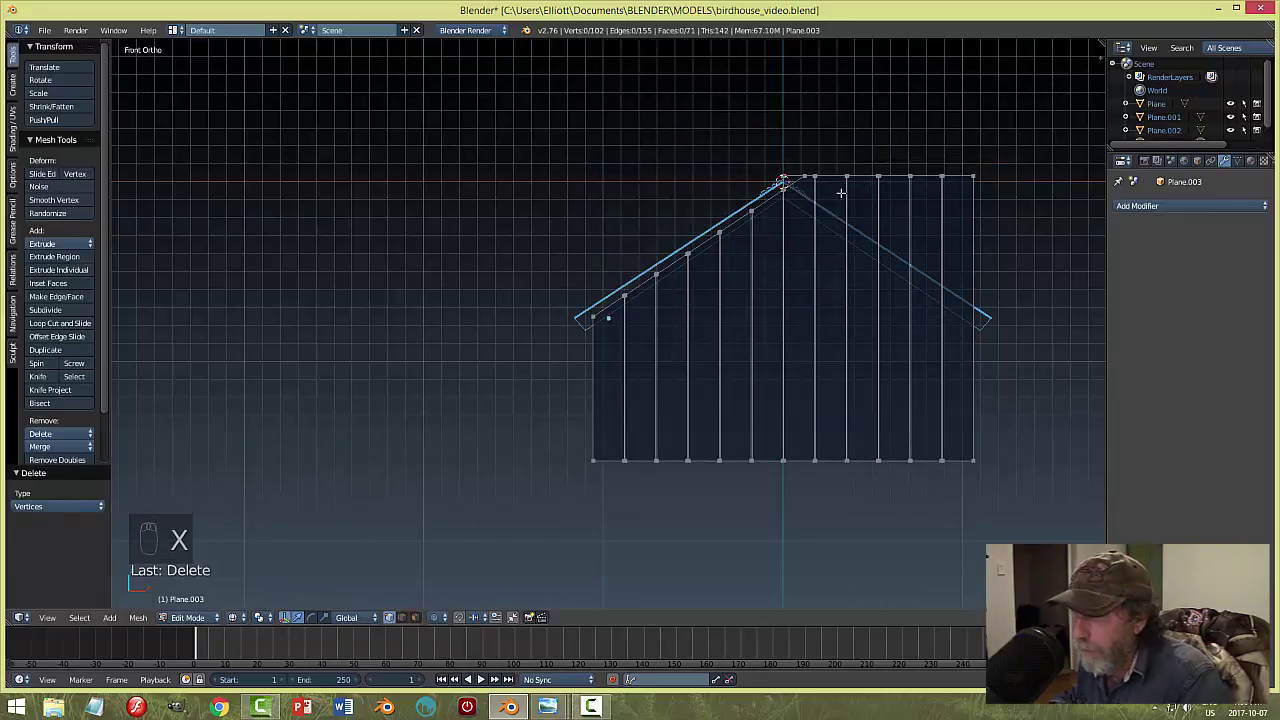
# Delete the leftover plank vertices sticking up above the roof peak.
pyautogui.scroll(5, 841, 193)
pyautogui.keyDown('shift'); pyautogui.moveTo(934, 131); pyautogui.dragTo(592, 376, button='middle'); pyautogui.keyUp('shift')
pyautogui.scroll(3, 720, 403)
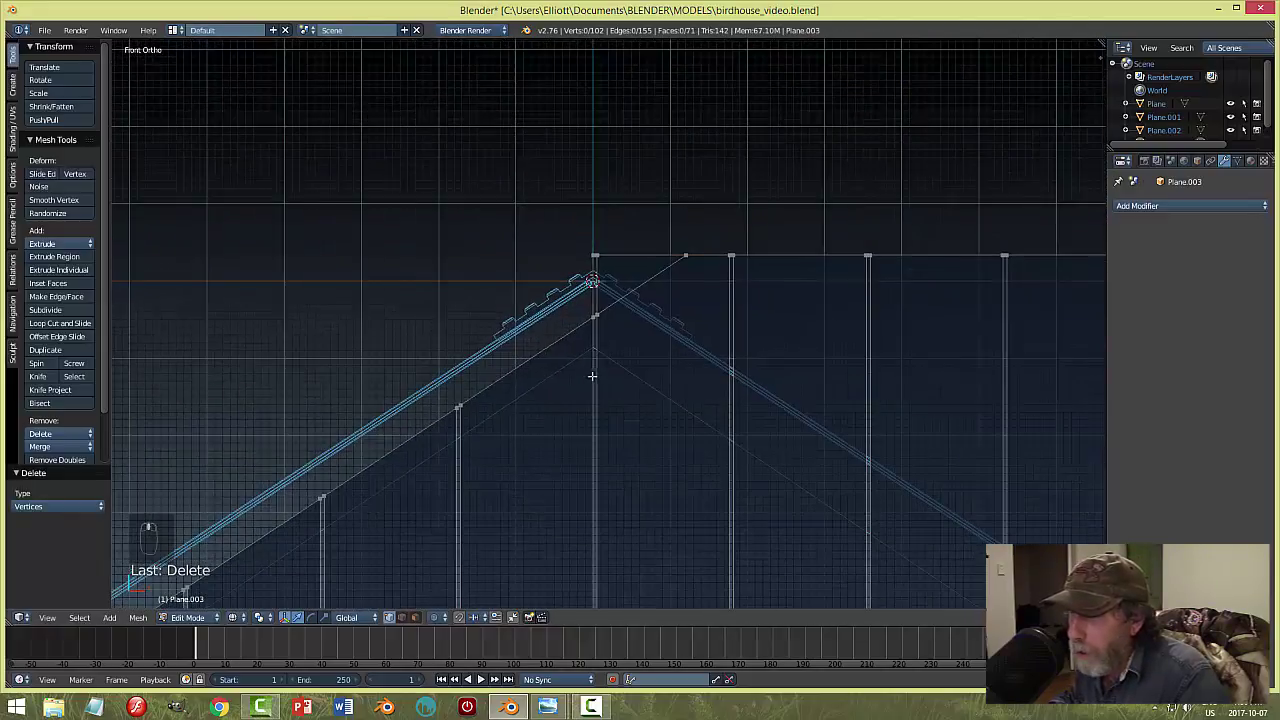
pyautogui.press('b')
pyautogui.moveTo(535, 220); pyautogui.dragTo(628, 266)
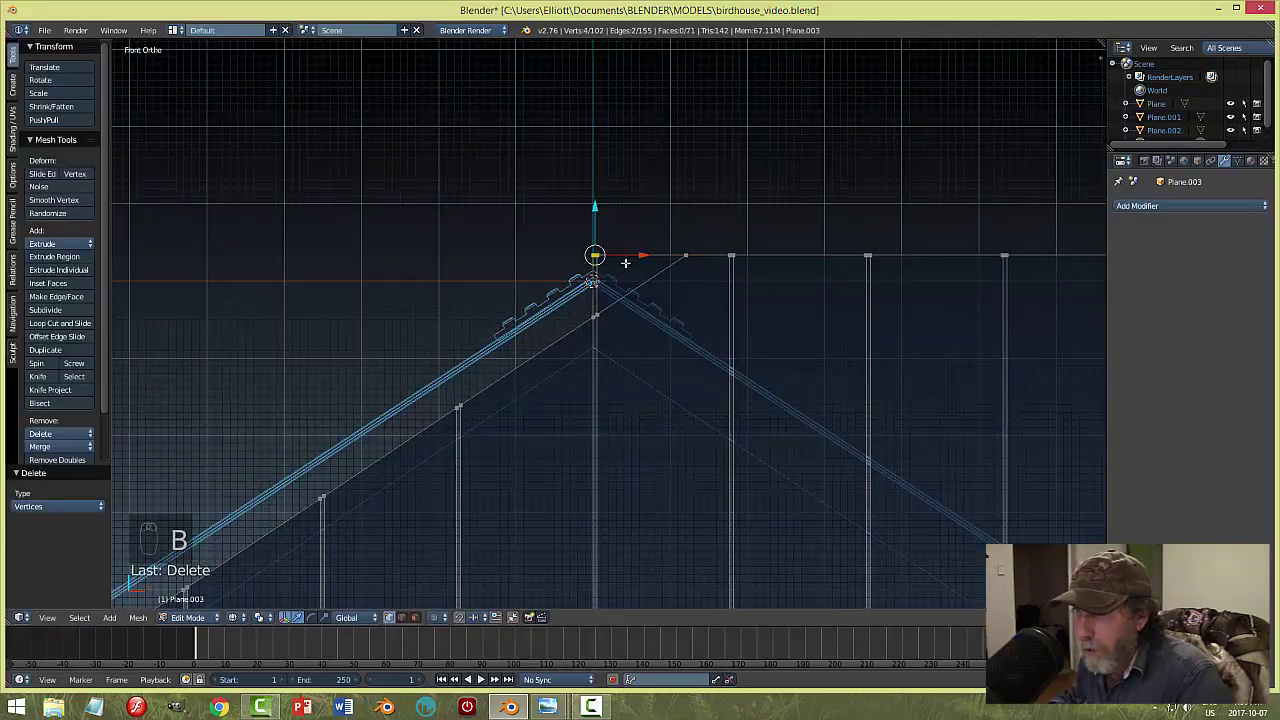
pyautogui.press('x')
pyautogui.click(665, 242)
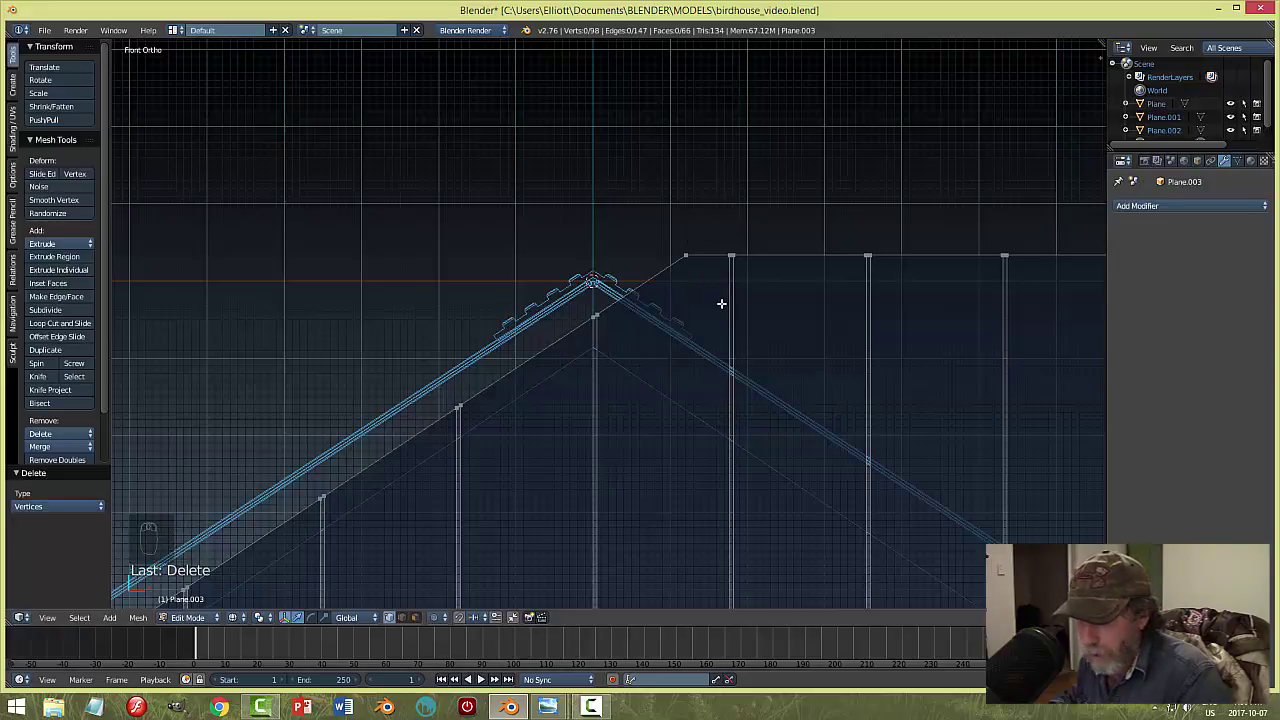
pyautogui.scroll(-4, 720, 303)
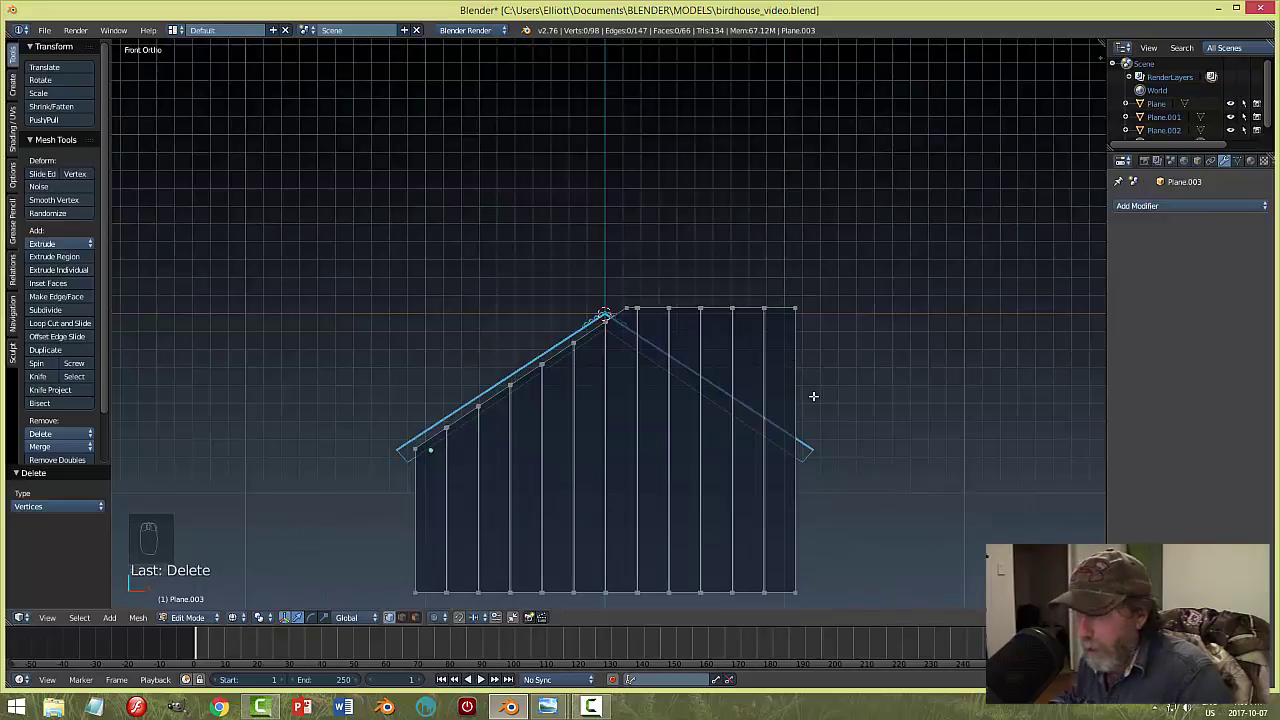
# Bisect the entire wall mesh along the right roof slope and clear the selection.
pyautogui.press('a')
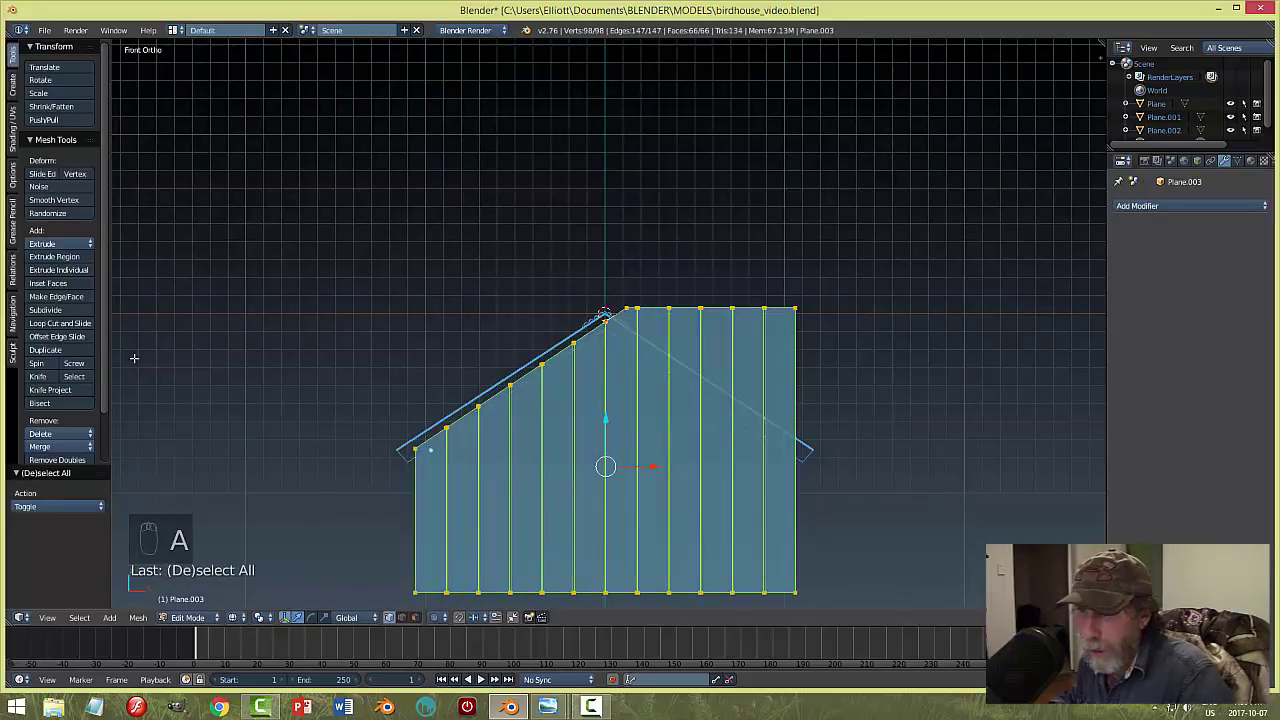
pyautogui.click(40, 403)
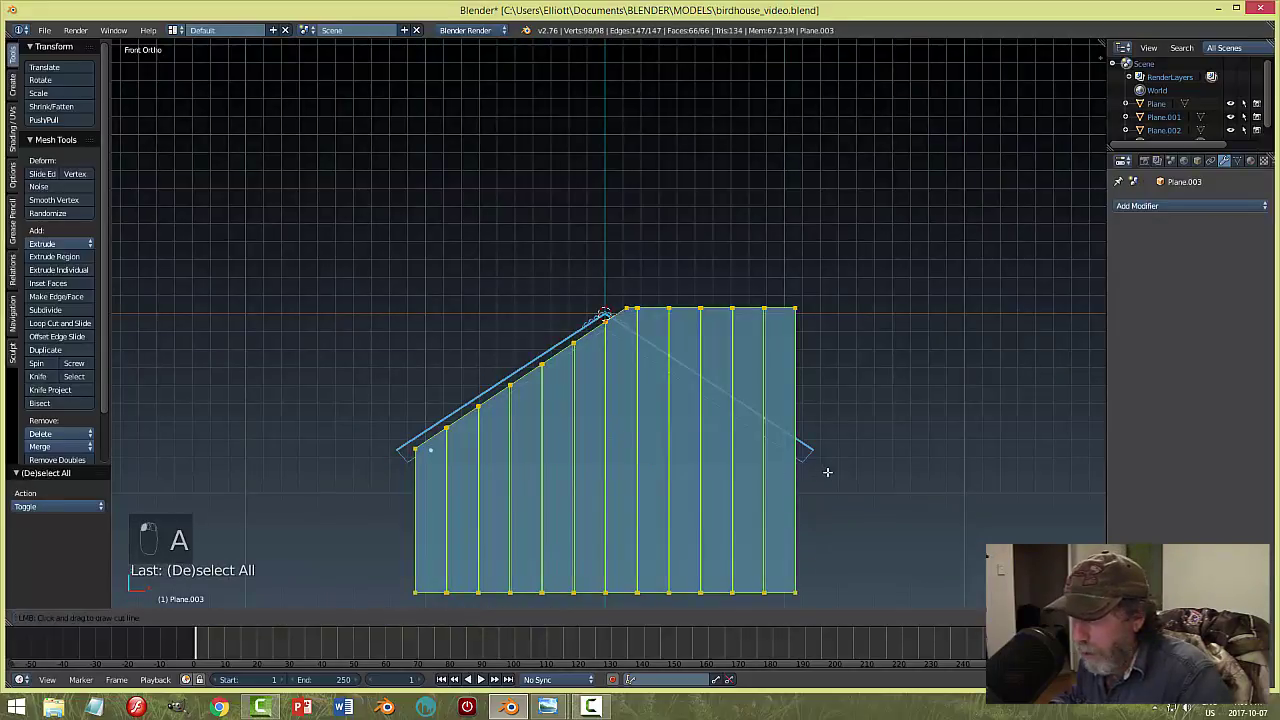
pyautogui.moveTo(827, 472); pyautogui.dragTo(553, 286)
pyautogui.press('a')
# Delete the wall's remaining top vertices above the right slope cut.
pyautogui.scroll(5, 762, 313)
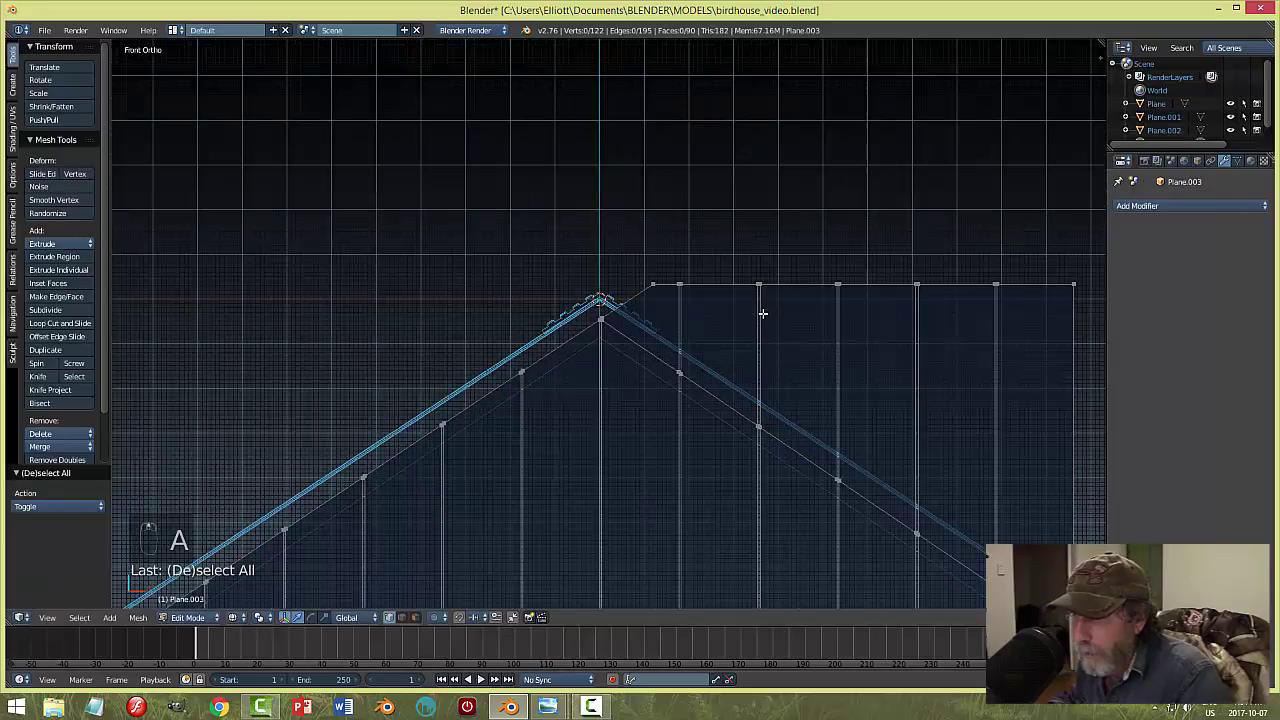
pyautogui.press('b')
pyautogui.moveTo(580, 240); pyautogui.dragTo(1120, 301)
pyautogui.press('x')
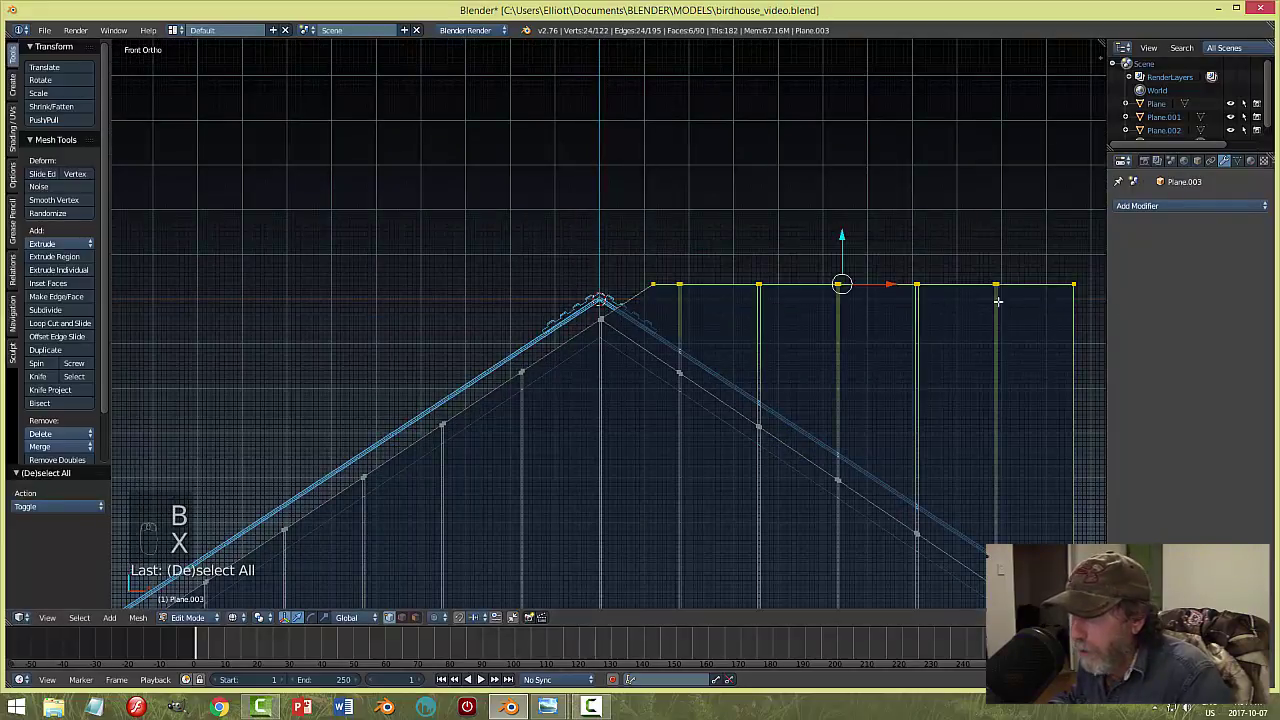
pyautogui.press('x')
pyautogui.click(944, 305)
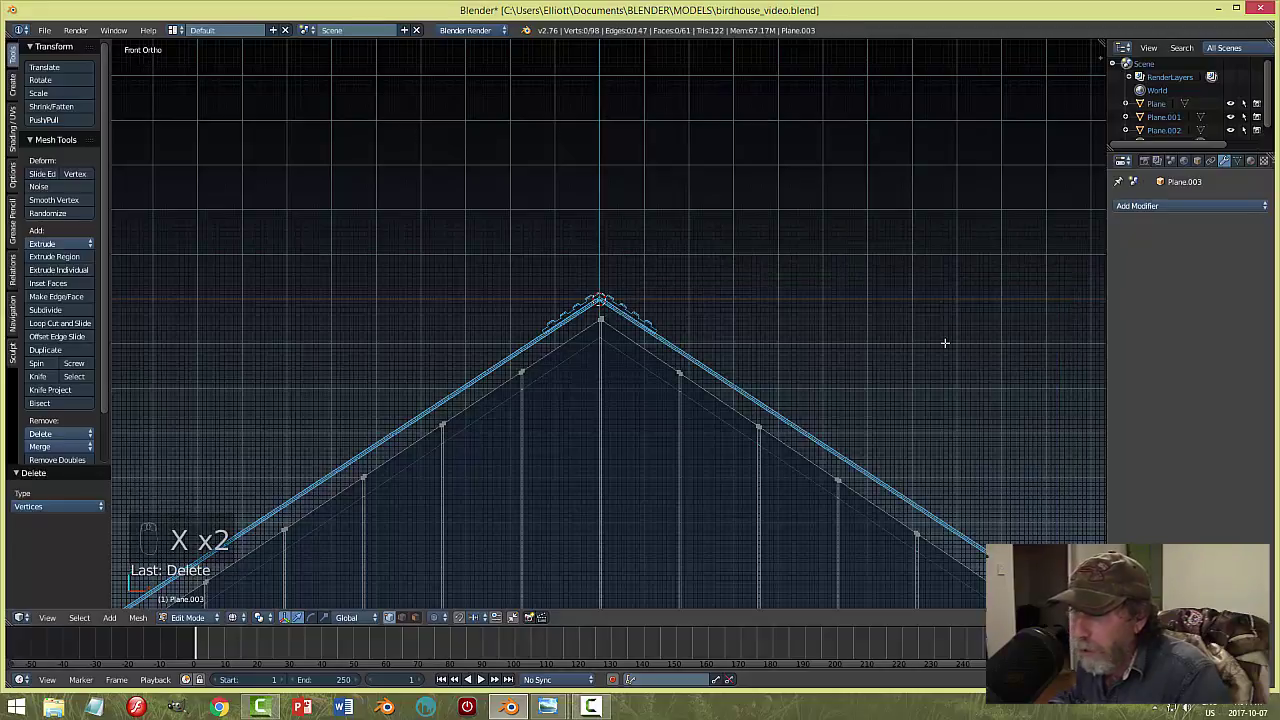
# Return to Object Mode with solid shading, deselect the wall and inspect its fit under the roof.
pyautogui.press('Tab')
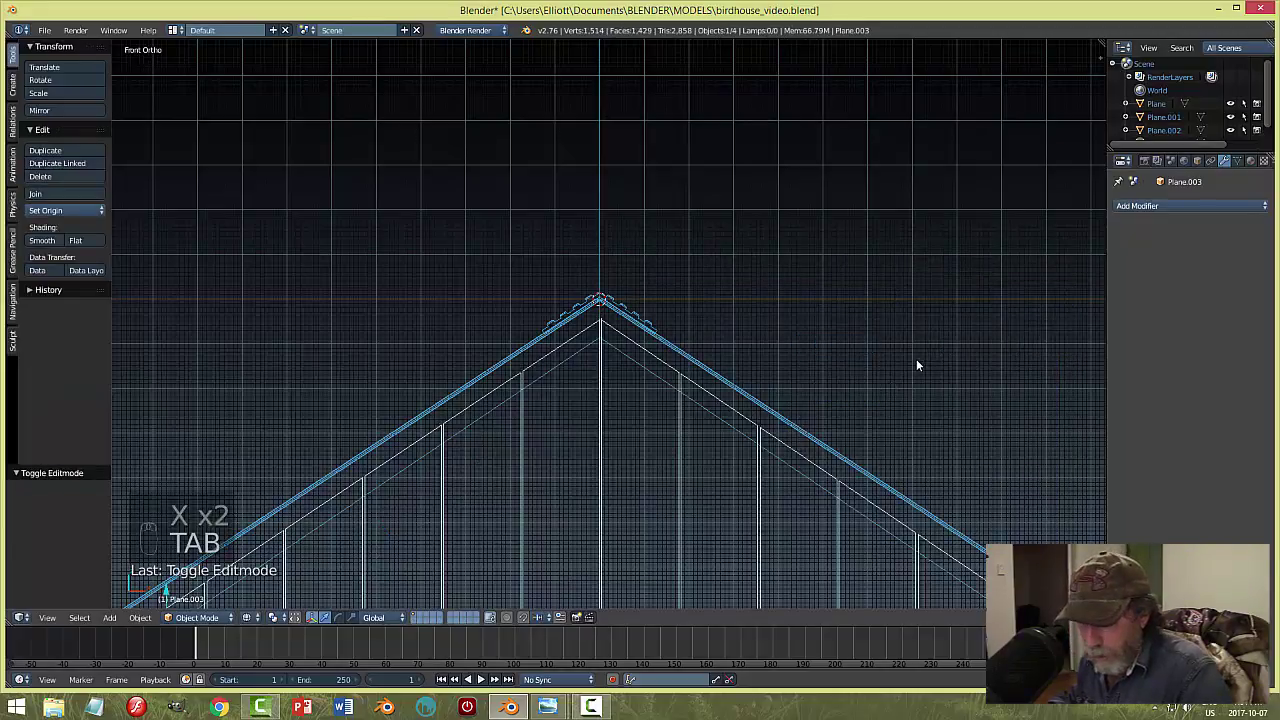
pyautogui.press('z')
pyautogui.click(916, 436)
pyautogui.scroll(-5, 932, 382)
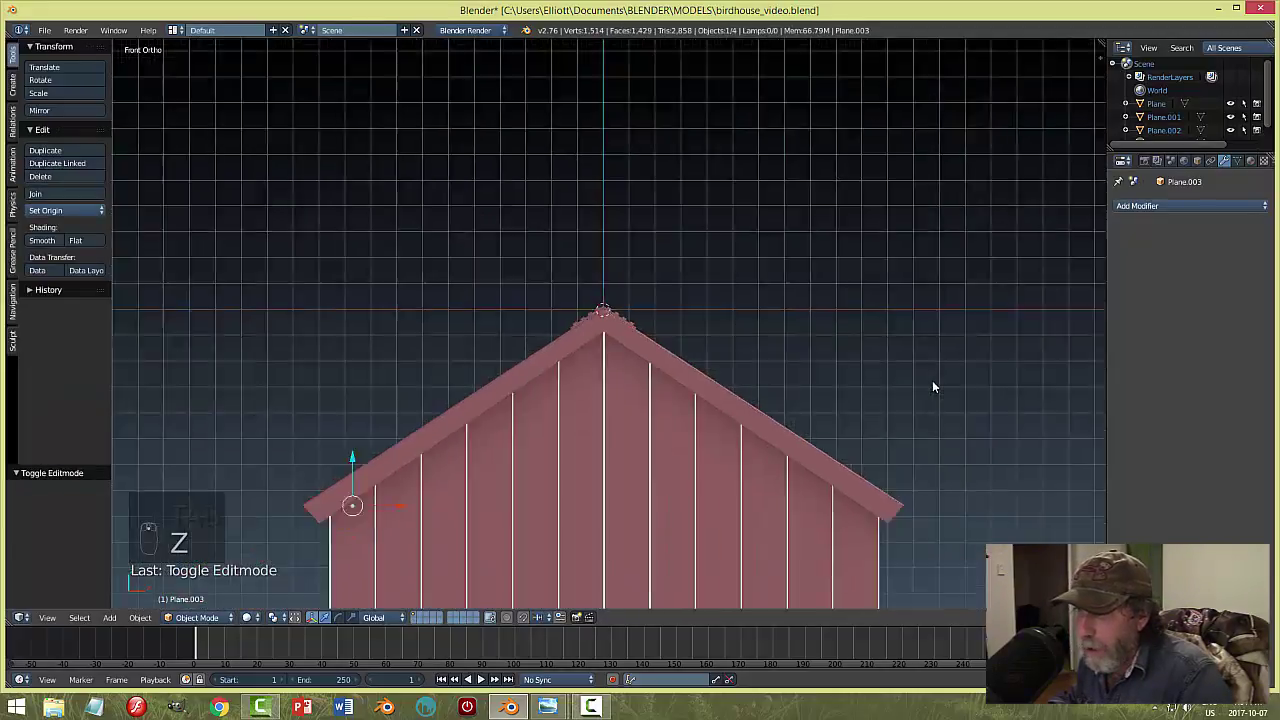
pyautogui.press('a')
pyautogui.moveTo(883, 380); pyautogui.dragTo(578, 446, button='middle')
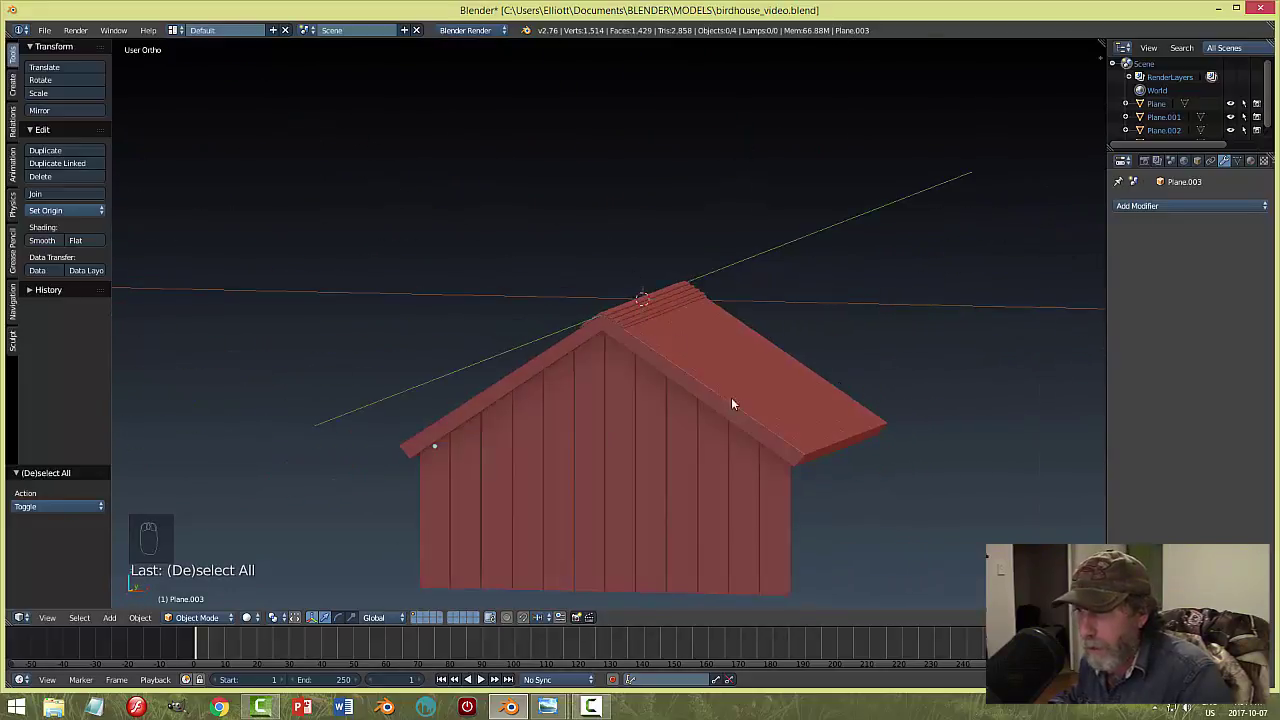
pyautogui.moveTo(805, 431); pyautogui.dragTo(651, 409, button='middle')
# Hide both board coverings and the underlying roof panel, leaving only the gable wall in view.
pyautogui.rightClick(644, 337)
pyautogui.keyDown('shift'); pyautogui.rightClick(656, 293); pyautogui.keyUp('shift')
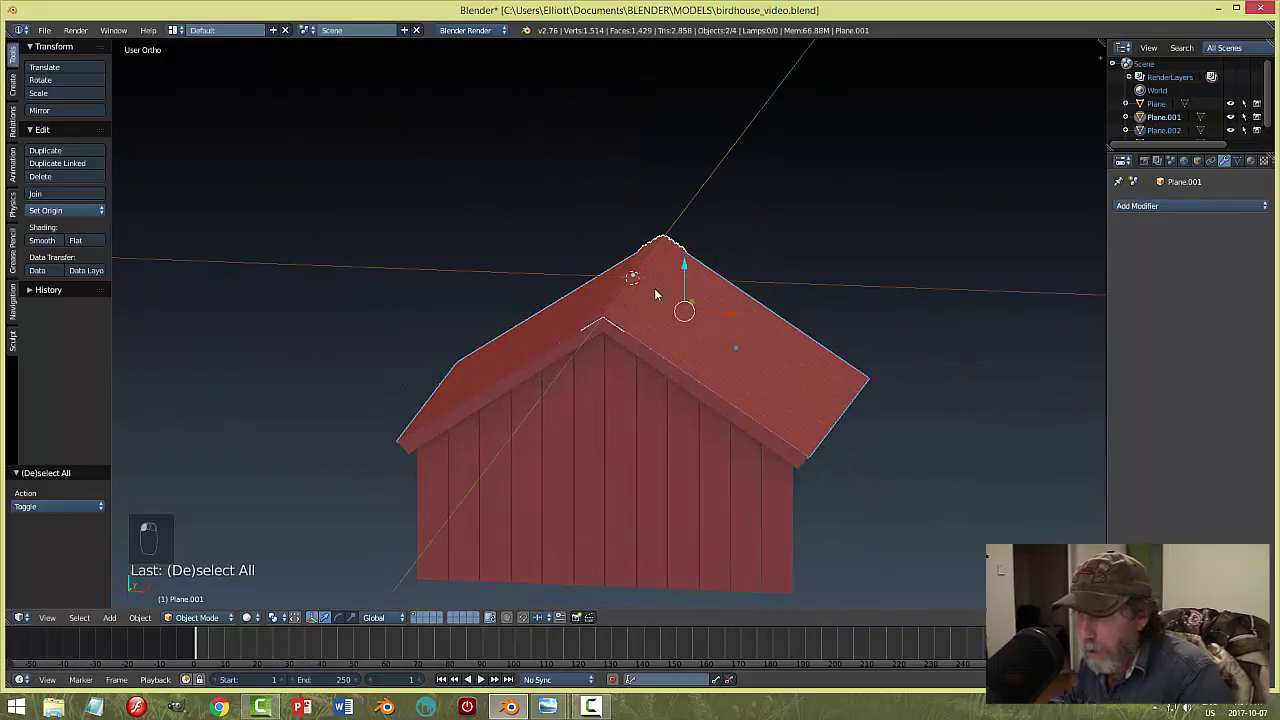
pyautogui.press('h')
pyautogui.rightClick(657, 328)
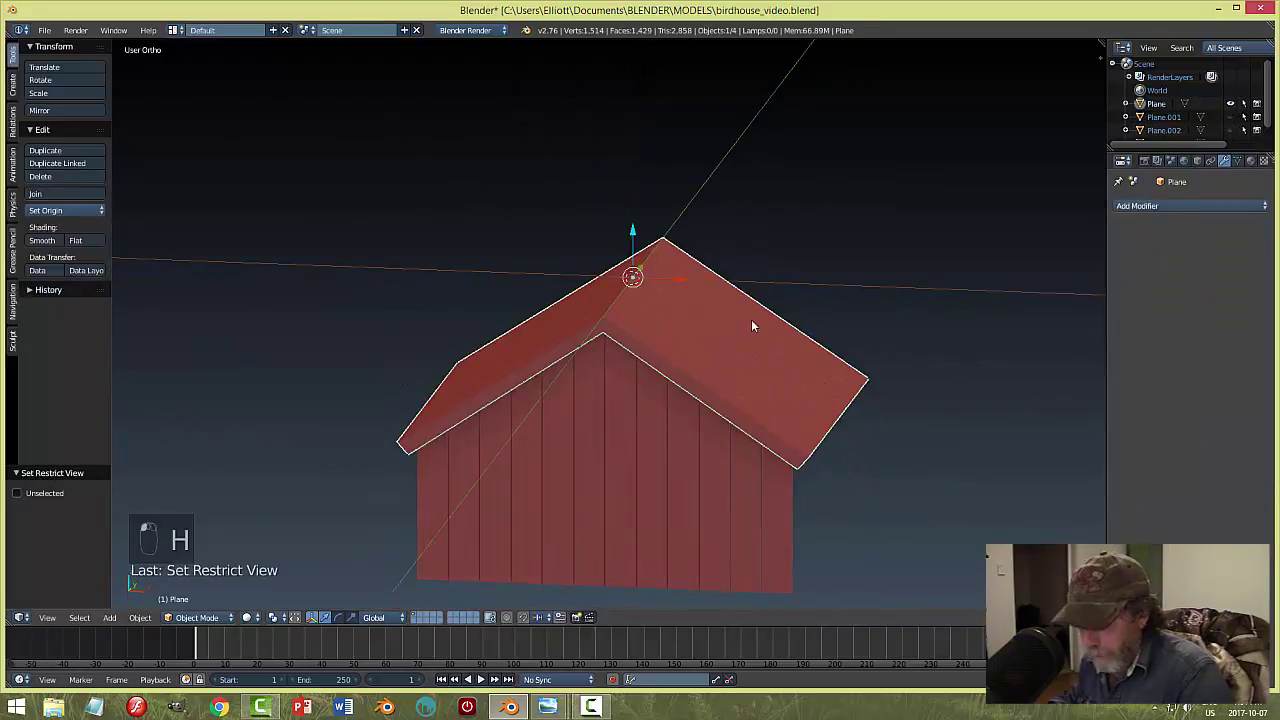
pyautogui.press('h')
# Select the gable wall, enter Edit Mode and examine the cut plank ends at the peak.
pyautogui.rightClick(706, 372)
pyautogui.moveTo(754, 331); pyautogui.dragTo(752, 408, button='middle')
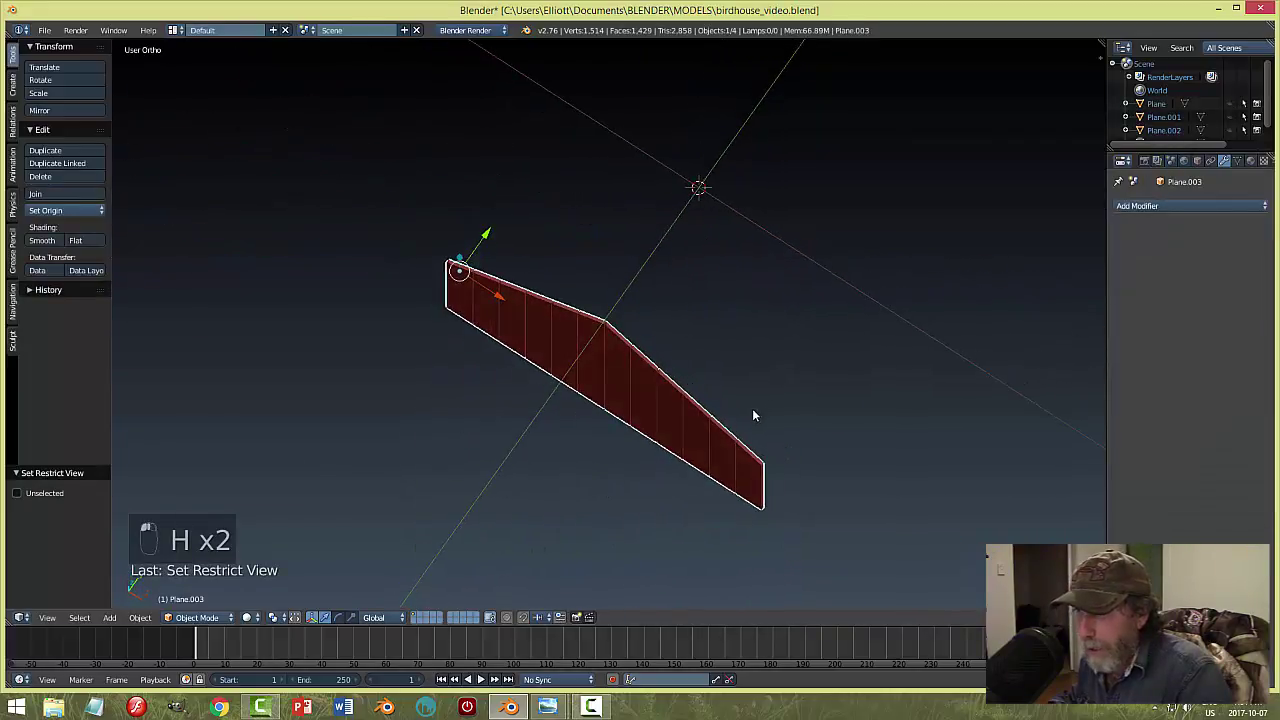
pyautogui.press('Tab')
pyautogui.click(650, 385)
pyautogui.scroll(3, 656, 375)
pyautogui.scroll(8, 656, 375)
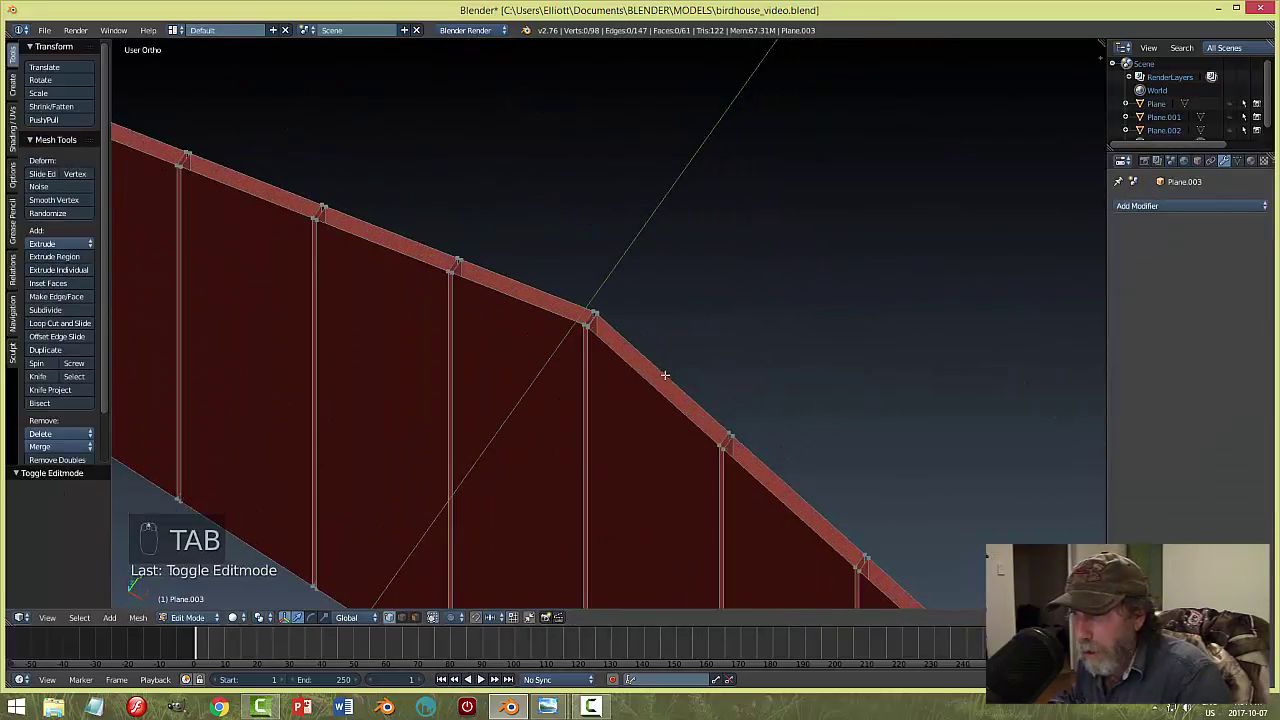
pyautogui.moveTo(736, 351); pyautogui.dragTo(671, 362, button='middle')
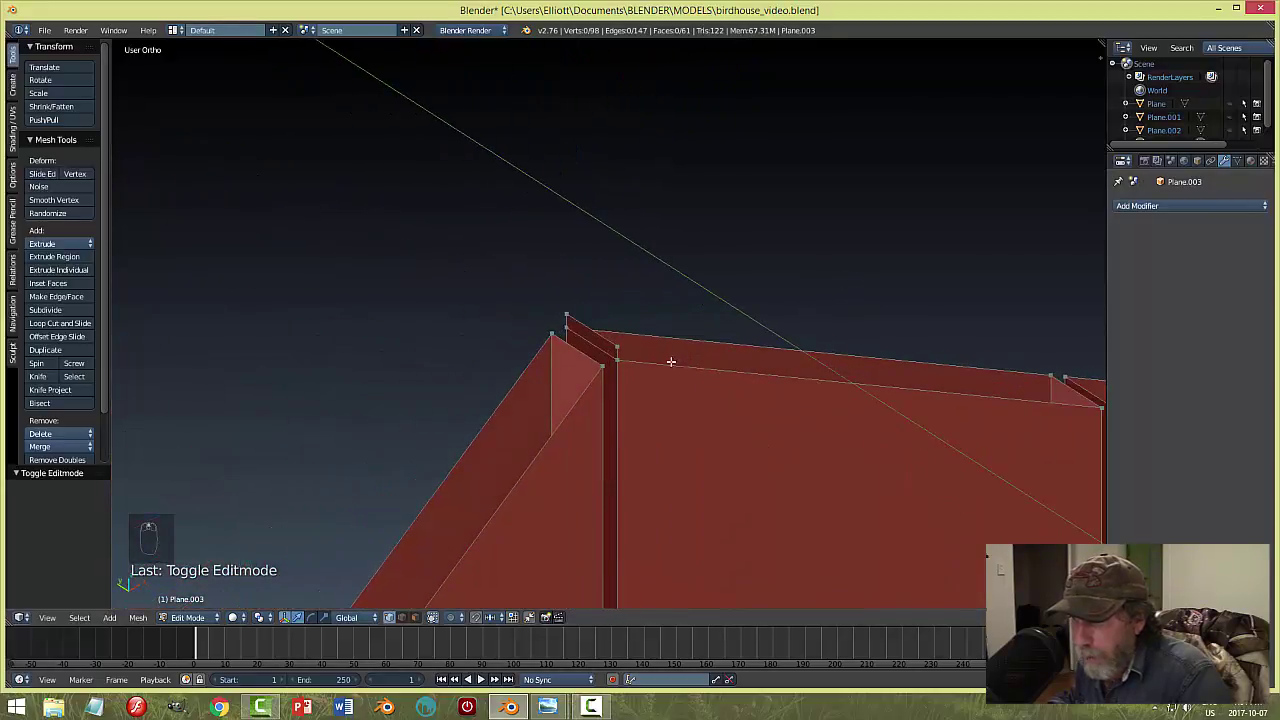
# Delete the two stray upper vertices on the plank just right of the gable's peak.
pyautogui.rightClick(618, 346)
pyautogui.keyDown('shift'); pyautogui.rightClick(566, 317); pyautogui.keyUp('shift')
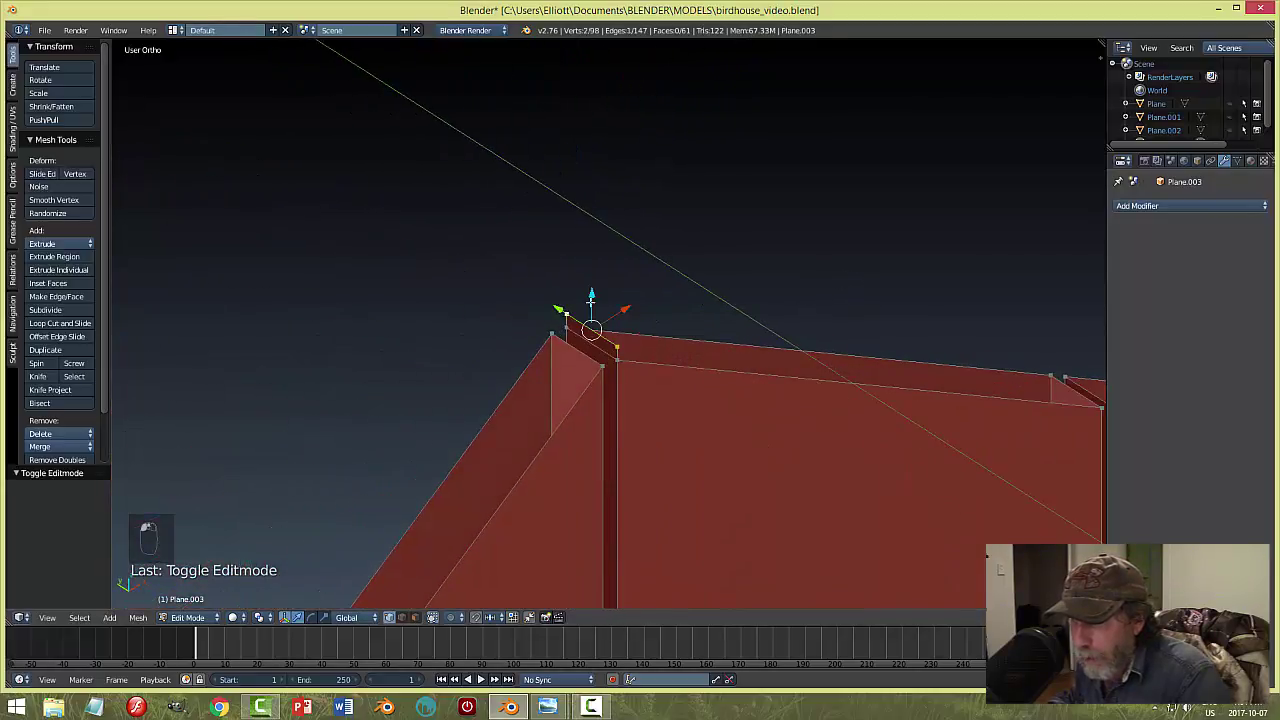
pyautogui.press('x')
pyautogui.click(683, 285)
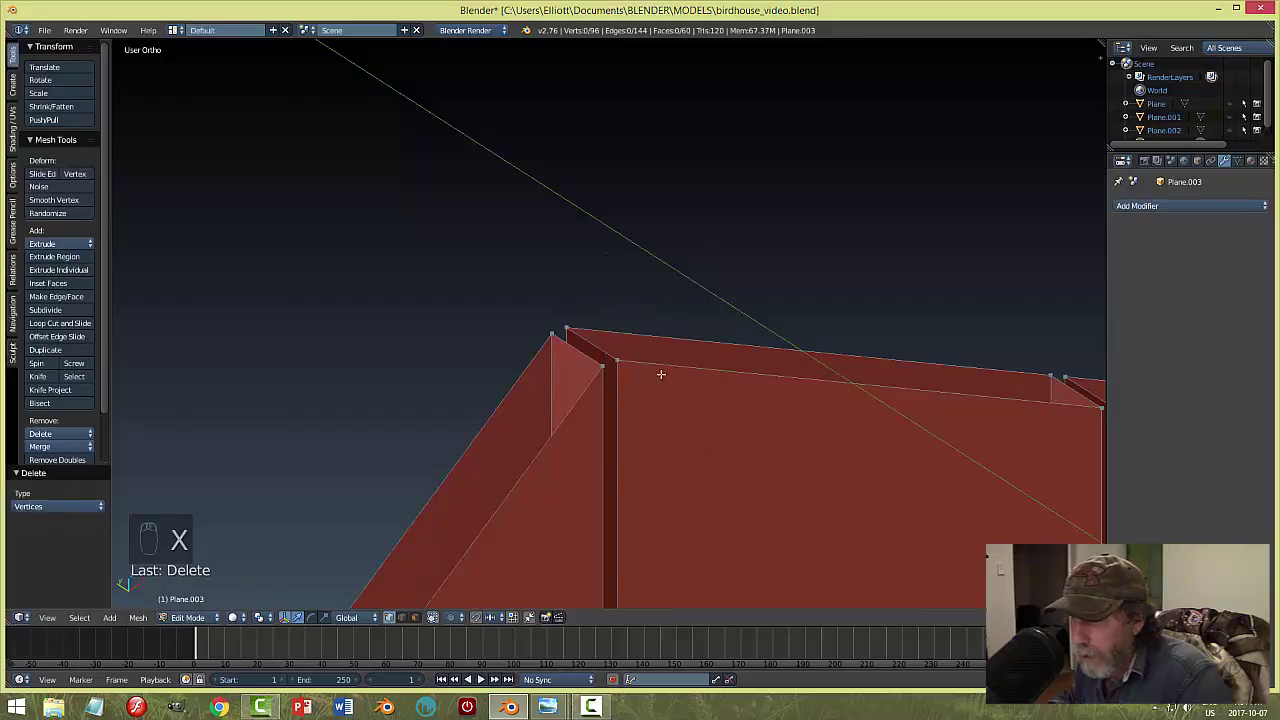
# Switch to edge selection and fill the open cut ends of the two planks nearest the peak on the right slope.
pyautogui.moveTo(661, 374); pyautogui.dragTo(860, 362, button='middle')
pyautogui.hotkey('ctrl', 'Tab')
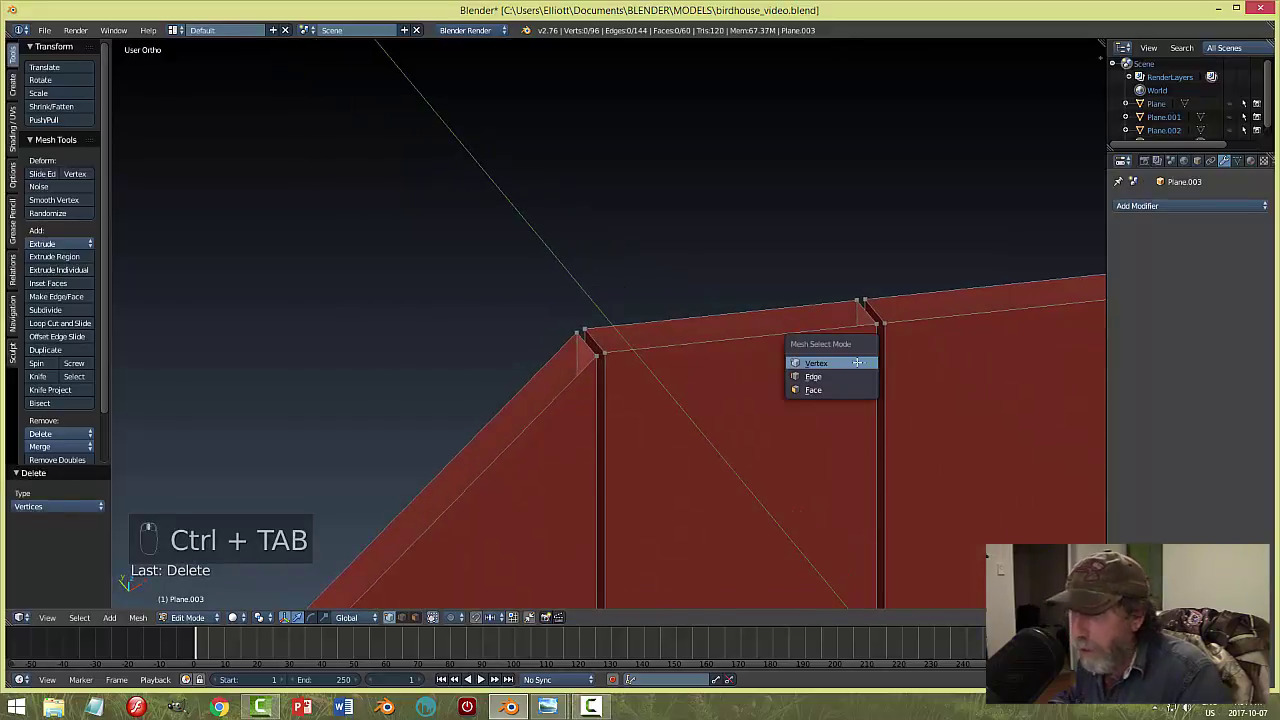
pyautogui.click(818, 376)
pyautogui.rightClick(768, 333)
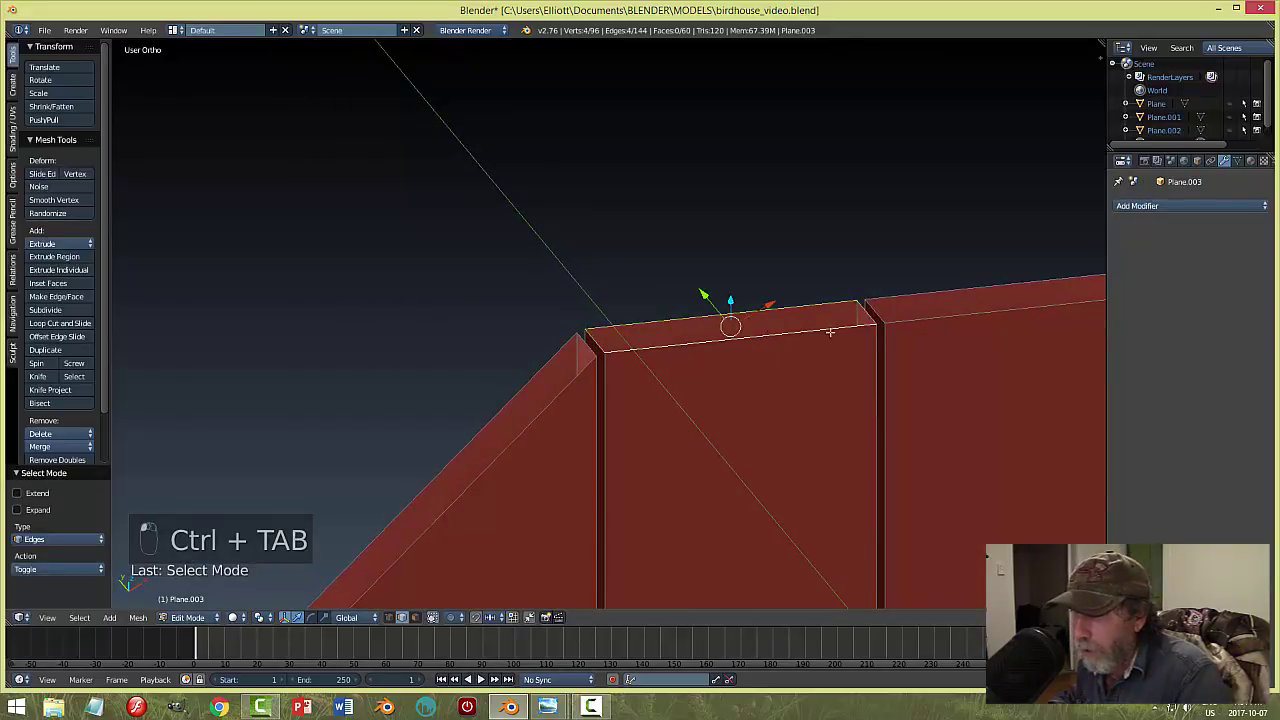
pyautogui.press('f')
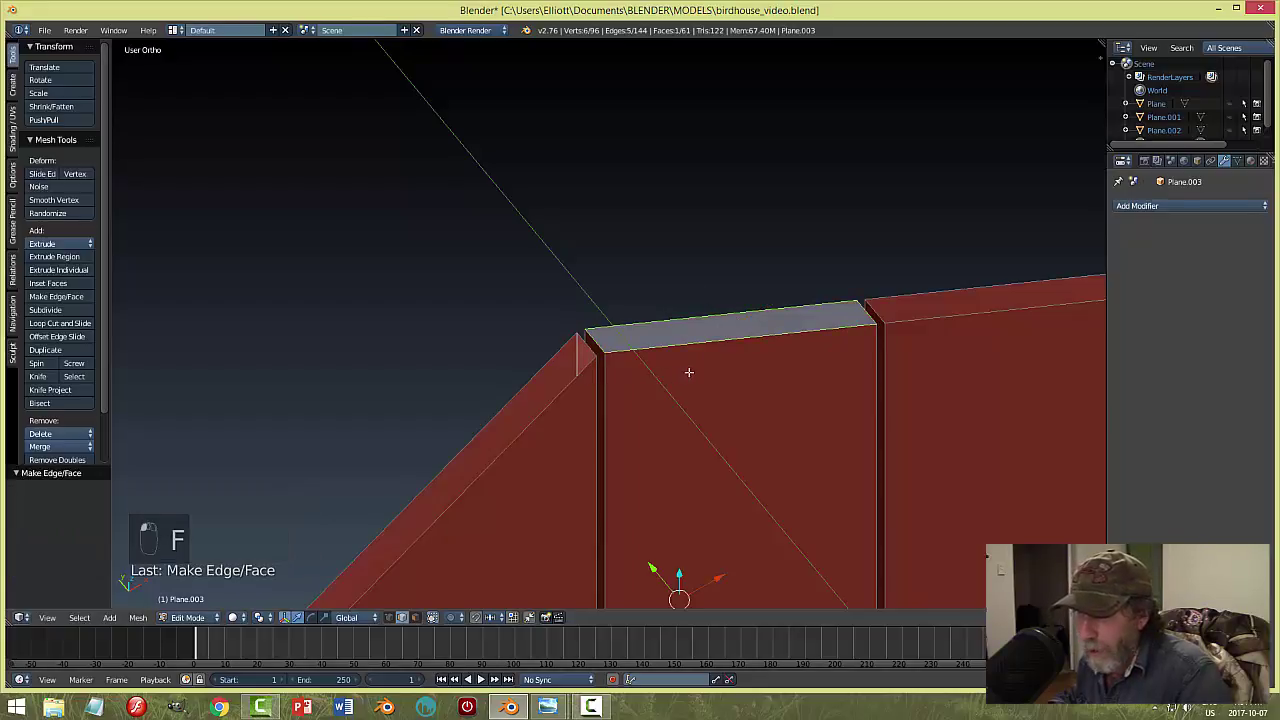
pyautogui.press('a')
pyautogui.keyDown('alt'); pyautogui.rightClick(1009, 290); pyautogui.keyUp('alt')
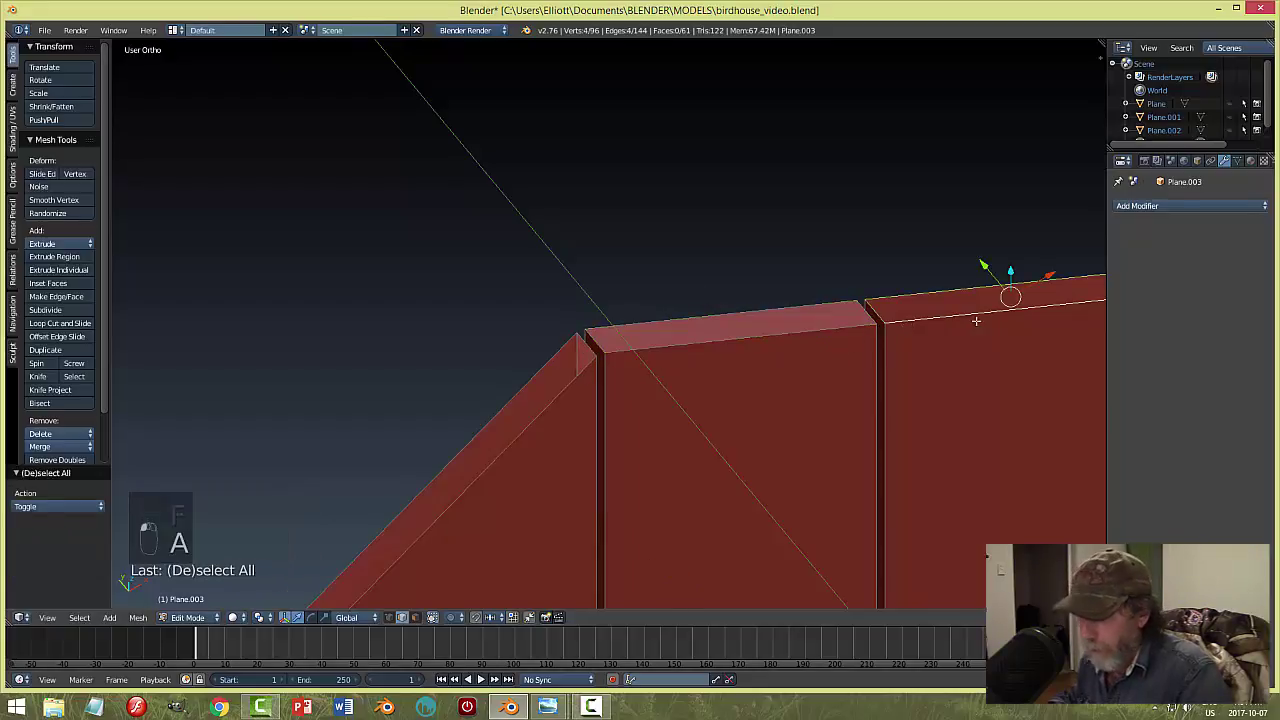
pyautogui.press('f')
# Fill the open cut ends of the remaining four planks down the right slope with faces, and deselect everything.
pyautogui.scroll(-4, 1012, 376)
pyautogui.keyDown('shift'); pyautogui.moveTo(1009, 380); pyautogui.dragTo(760, 343, button='middle'); pyautogui.keyUp('shift')
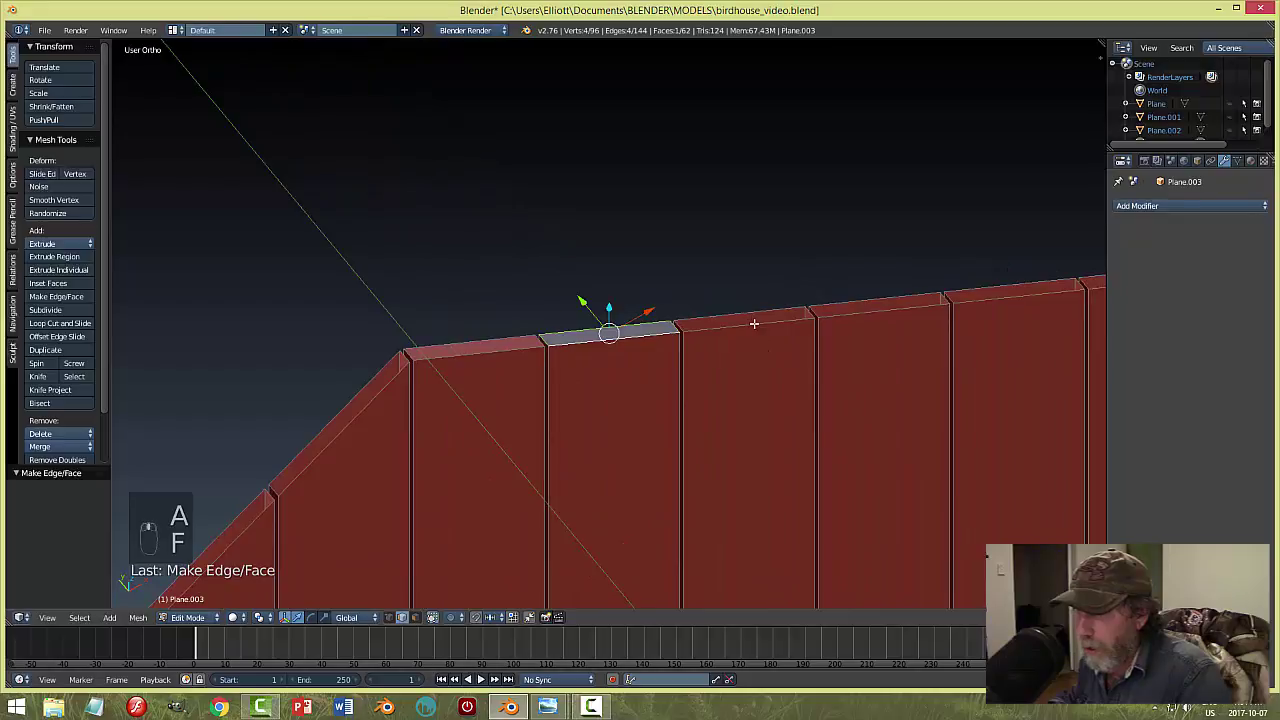
pyautogui.press('f')
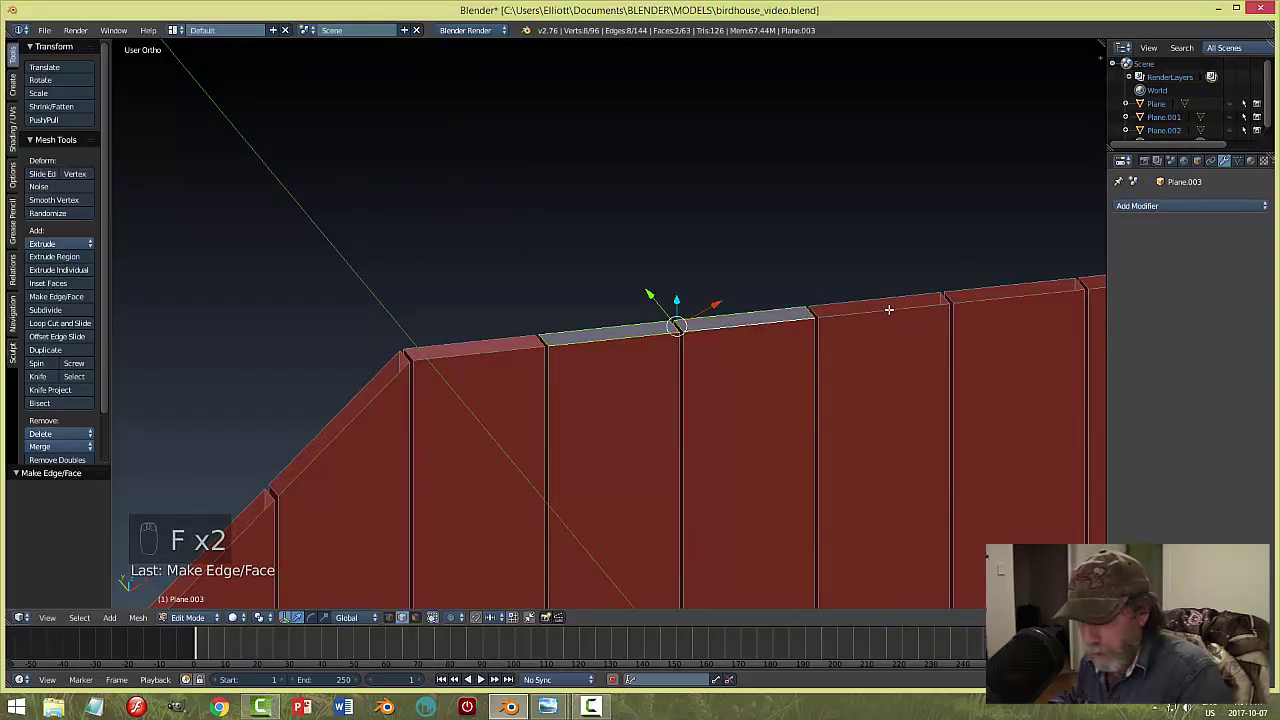
pyautogui.press('a')
pyautogui.keyDown('alt'); pyautogui.rightClick(902, 309); pyautogui.keyUp('alt')
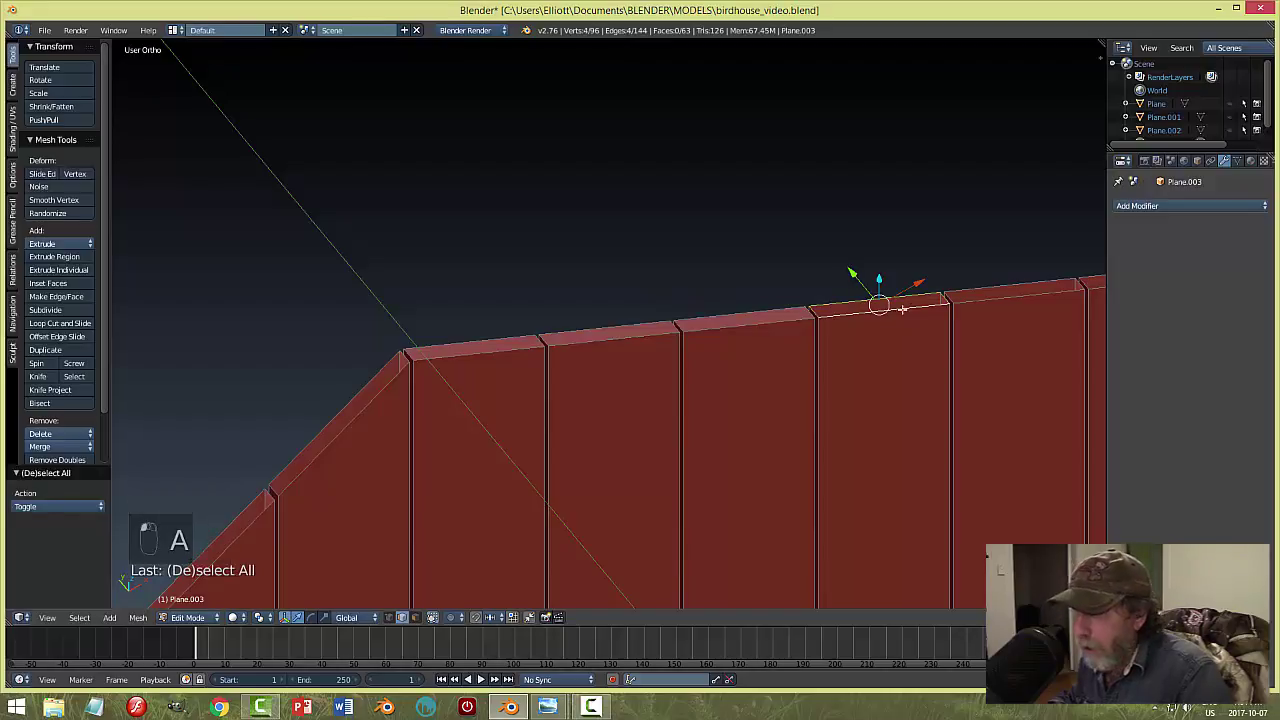
pyautogui.press('f')
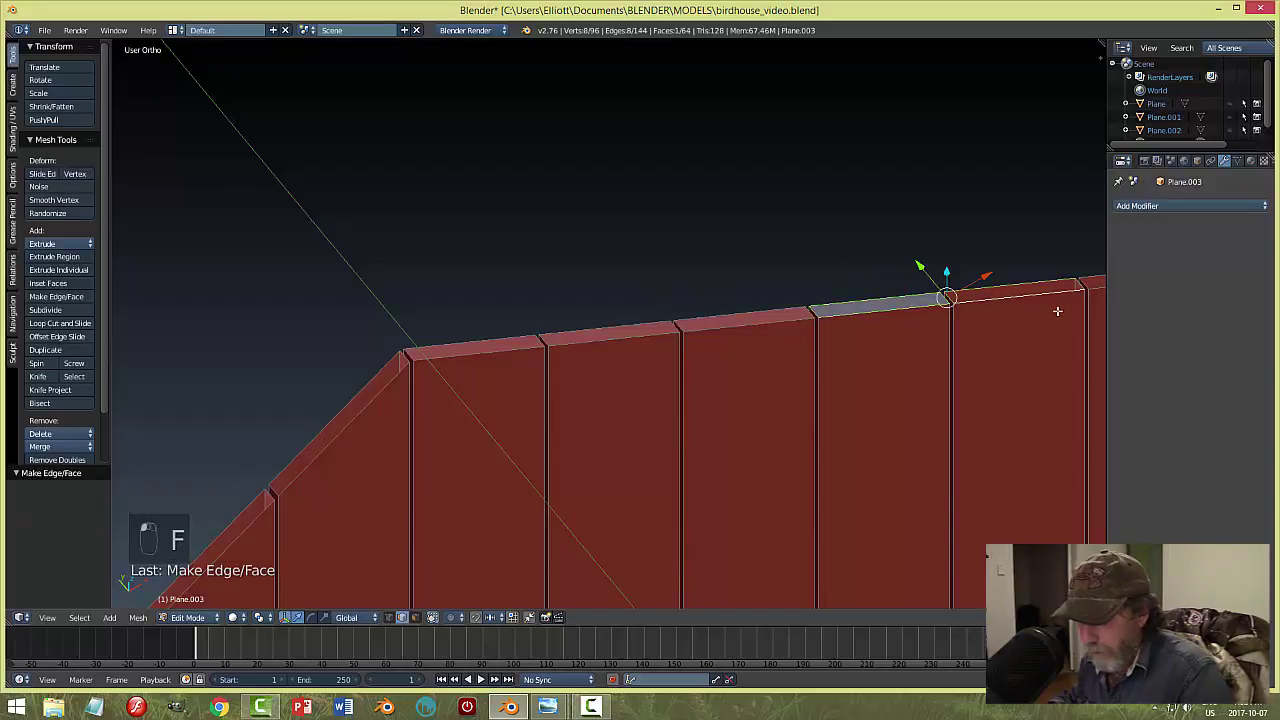
pyautogui.press('f')
pyautogui.keyDown('shift'); pyautogui.moveTo(1000, 371); pyautogui.dragTo(672, 333, button='middle'); pyautogui.keyUp('shift')
pyautogui.press('f')
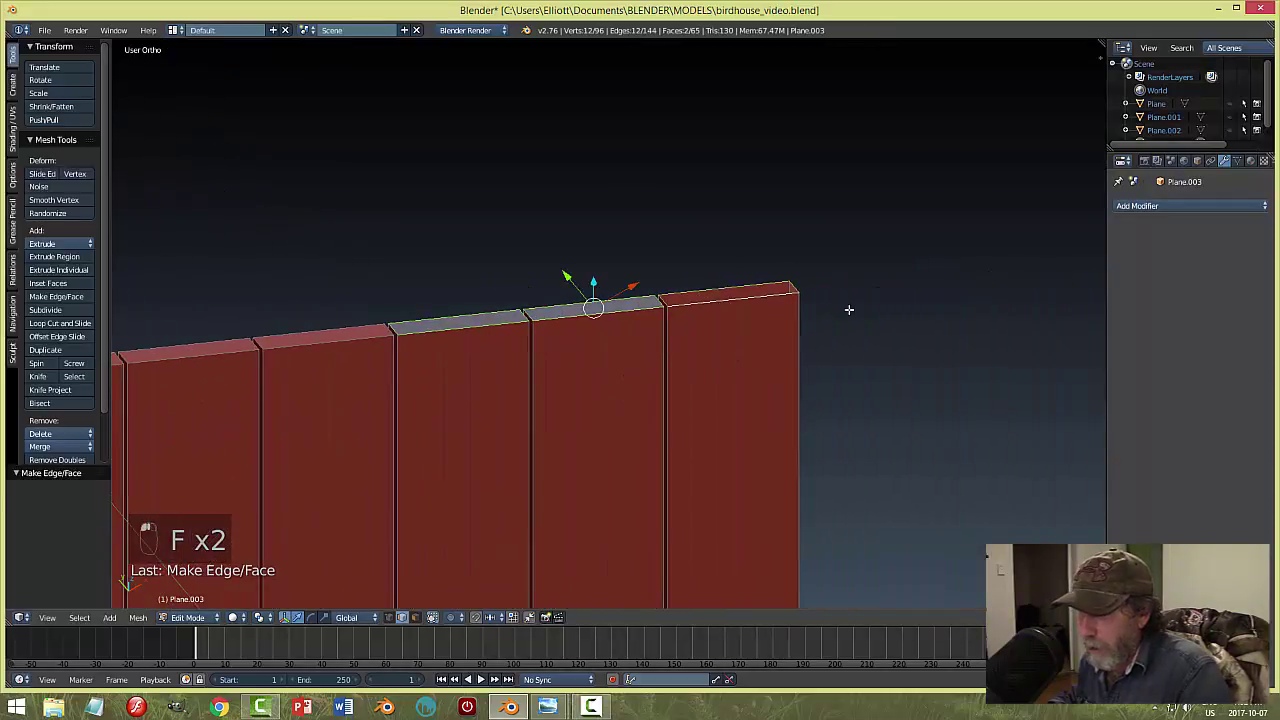
pyautogui.press('a')
# Fill the open cut ends of the upper three planks on the left slope with faces.
pyautogui.moveTo(844, 315); pyautogui.dragTo(705, 336, button='middle')
pyautogui.scroll(5, 705, 336)
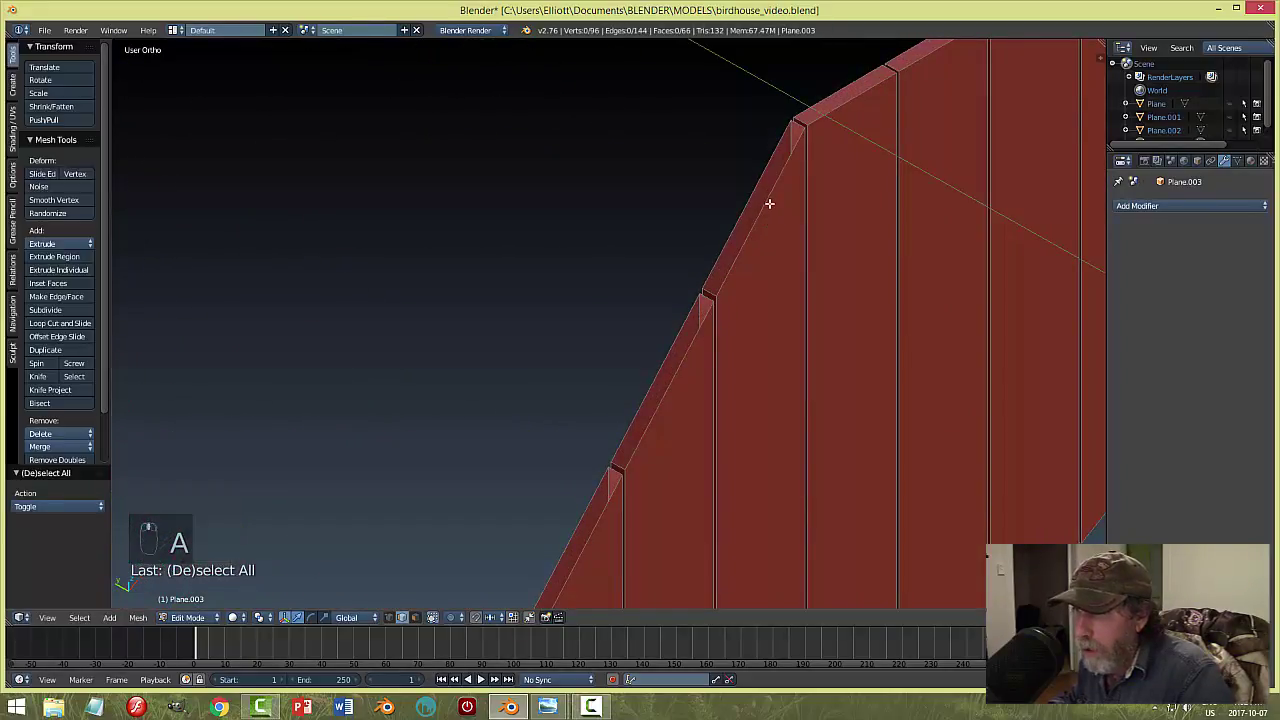
pyautogui.rightClick(766, 203)
pyautogui.press('f')
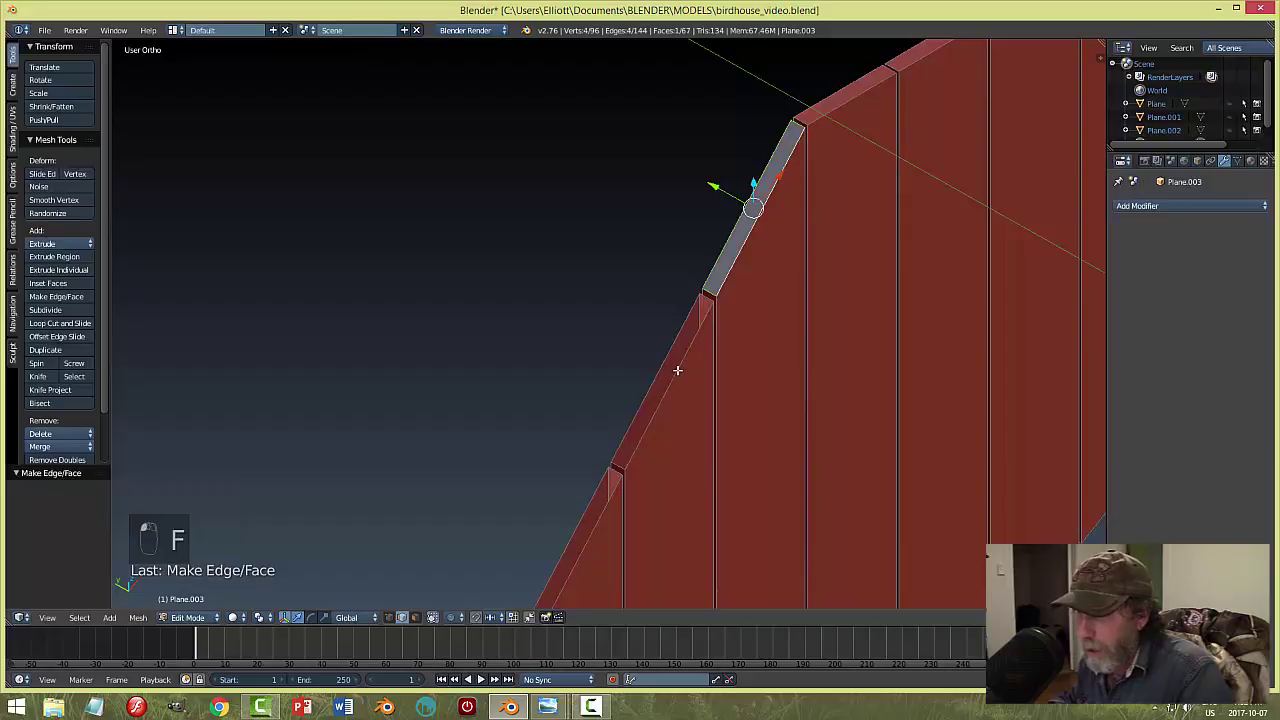
pyautogui.press('f')
pyautogui.keyDown('alt'); pyautogui.keyDown('shift'); pyautogui.rightClick(608, 516); pyautogui.keyUp('shift'); pyautogui.keyUp('alt')
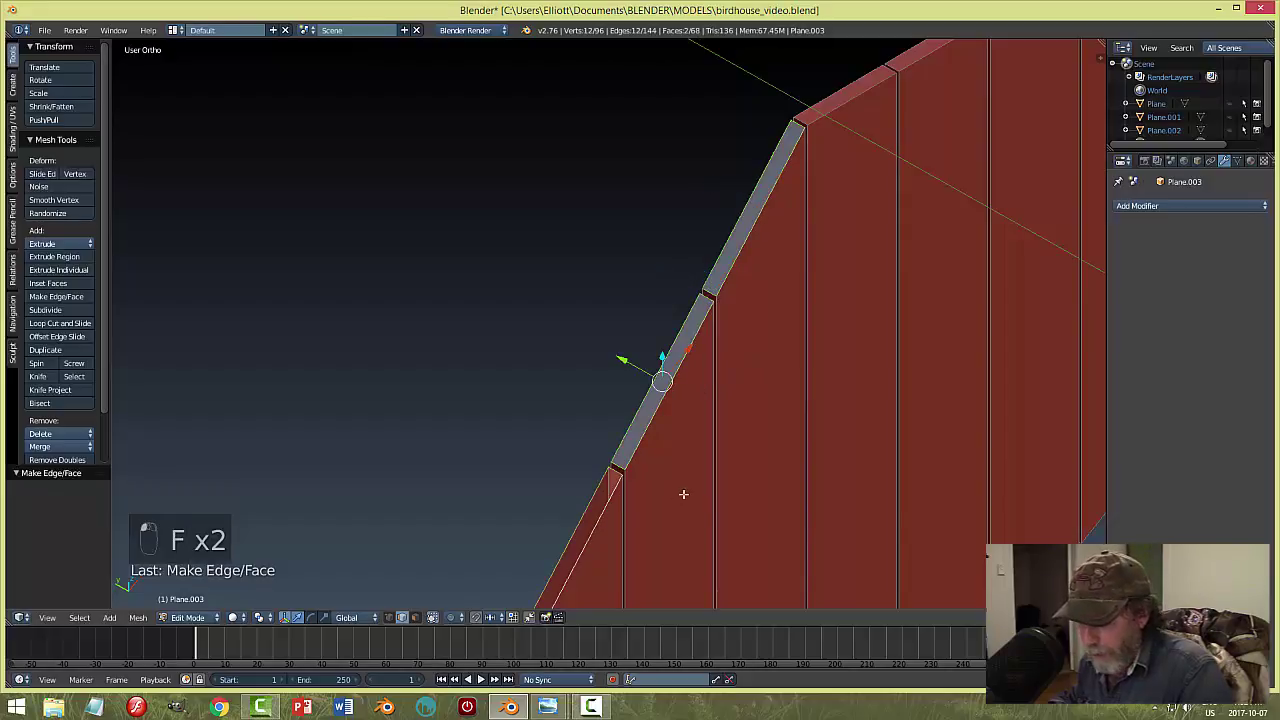
pyautogui.press('f')
# Fill the open cut ends of the lower three planks on the left slope with faces, and clear the selection.
pyautogui.keyDown('shift'); pyautogui.moveTo(660, 537); pyautogui.dragTo(729, 256, button='middle'); pyautogui.keyUp('shift')
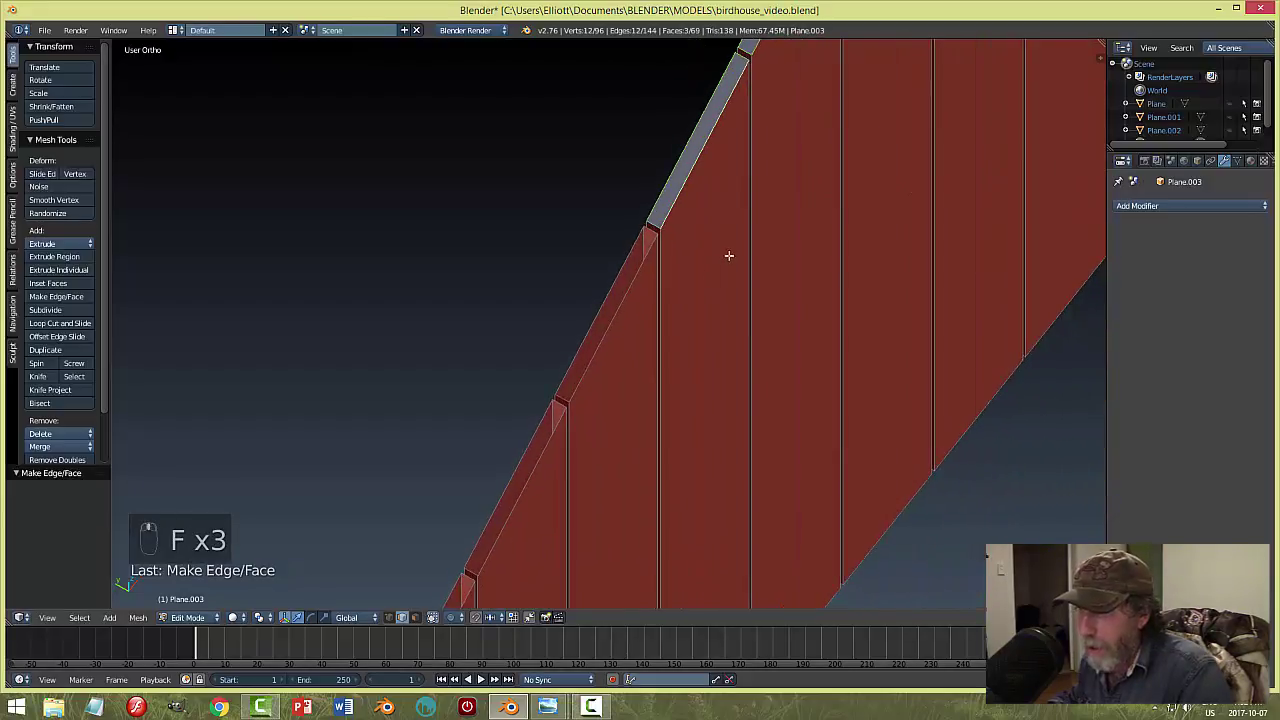
pyautogui.keyDown('alt'); pyautogui.keyDown('shift'); pyautogui.rightClick(638, 279); pyautogui.keyUp('shift'); pyautogui.keyUp('alt')
pyautogui.press('f')
pyautogui.keyDown('alt'); pyautogui.keyDown('shift'); pyautogui.rightClick(543, 450); pyautogui.keyUp('shift'); pyautogui.keyUp('alt')
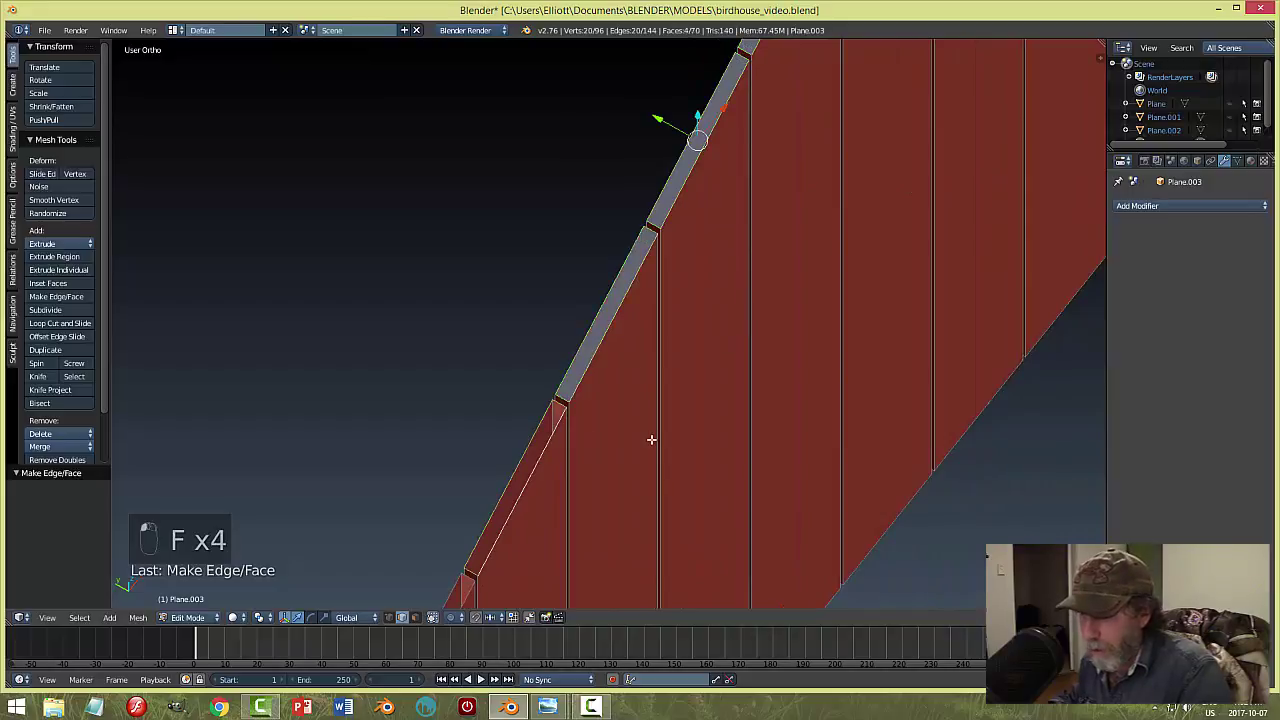
pyautogui.press('f')
pyautogui.keyDown('shift'); pyautogui.moveTo(616, 503); pyautogui.dragTo(654, 312, button='middle'); pyautogui.keyUp('shift')
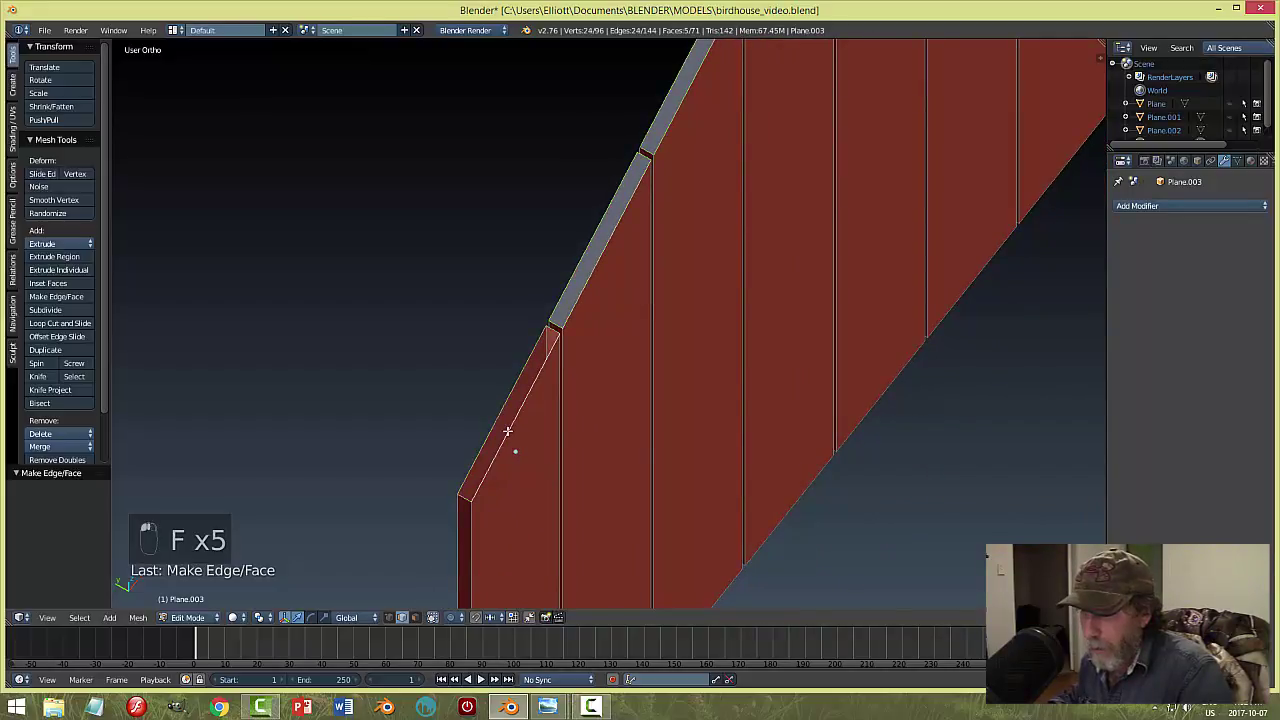
pyautogui.press('f')
pyautogui.press('a')
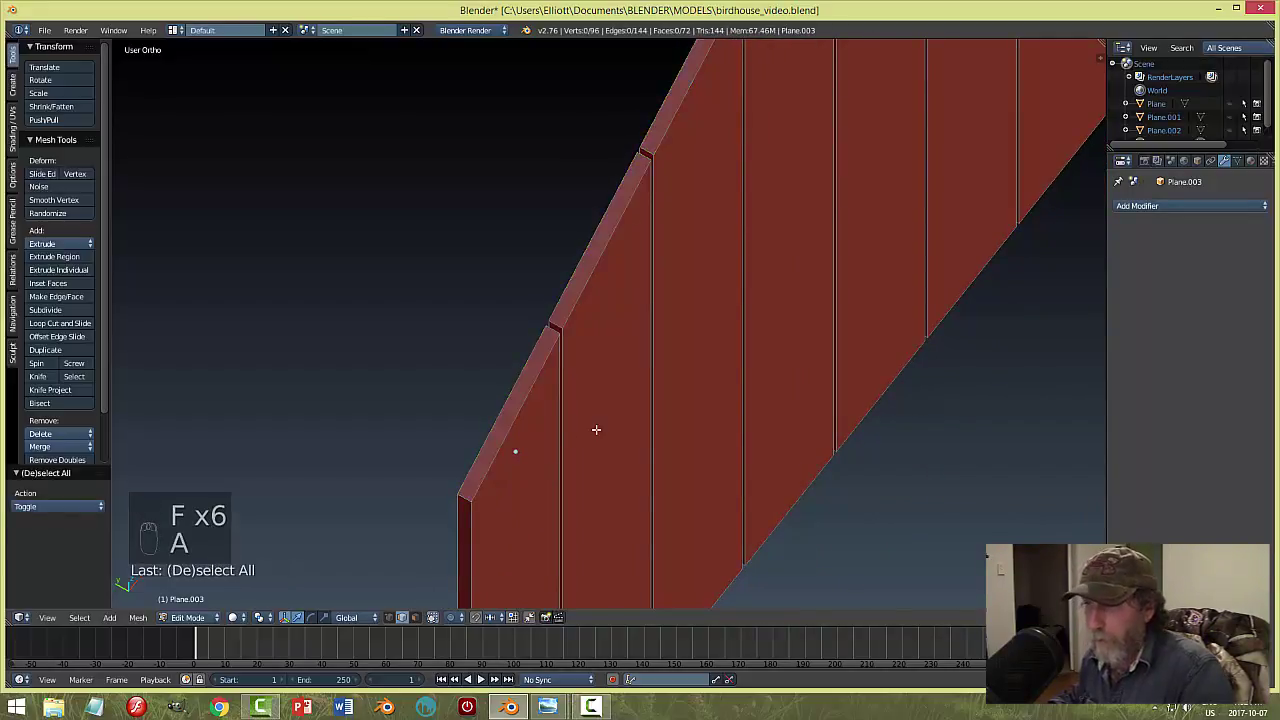
# Return to Object Mode and apply the gable wall's scale.
pyautogui.press('`')
pyautogui.press('Tab')
pyautogui.moveTo(832, 414)
pyautogui.mouseDown(button='middle')
pyautogui.moveTo(843, 403)
pyautogui.moveTo(682, 366)
pyautogui.moveTo(700, 263)
pyautogui.moveTo(771, 151)
pyautogui.moveTo(683, 328)
pyautogui.moveTo(769, 366)
pyautogui.moveTo(651, 420)
pyautogui.moveTo(810, 415)
pyautogui.mouseUp(button='middle')
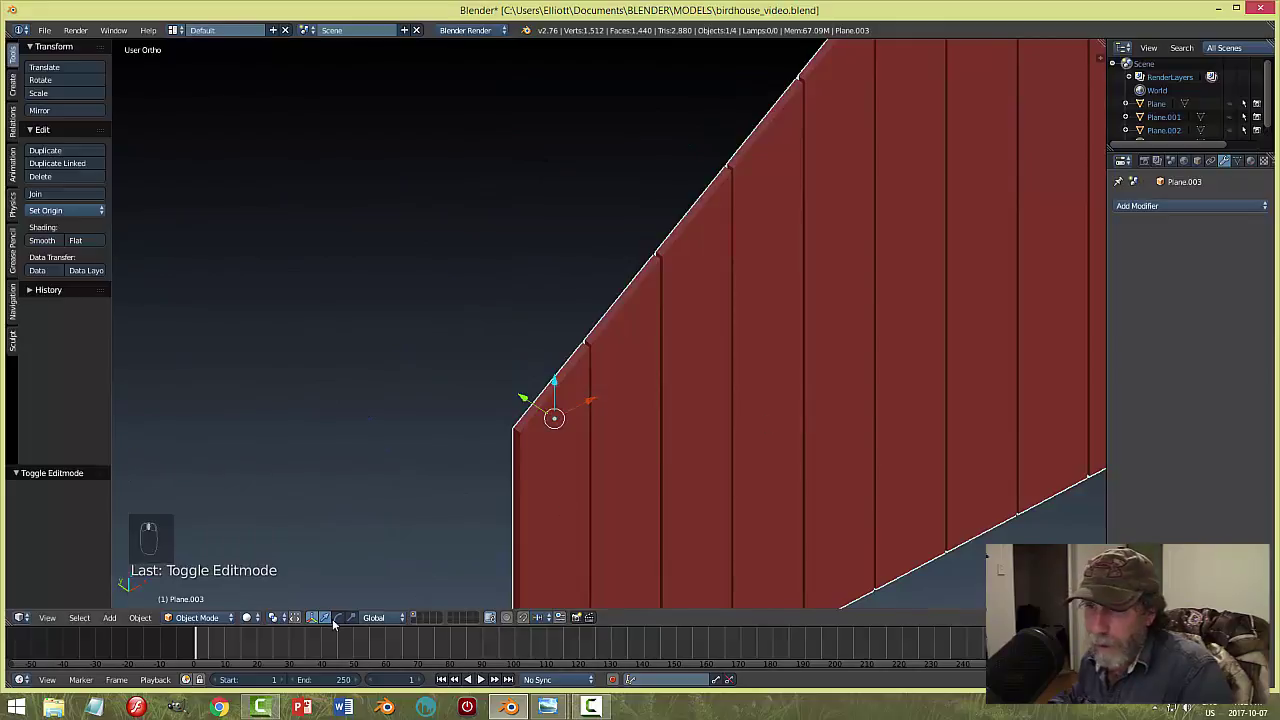
pyautogui.click(134, 620)
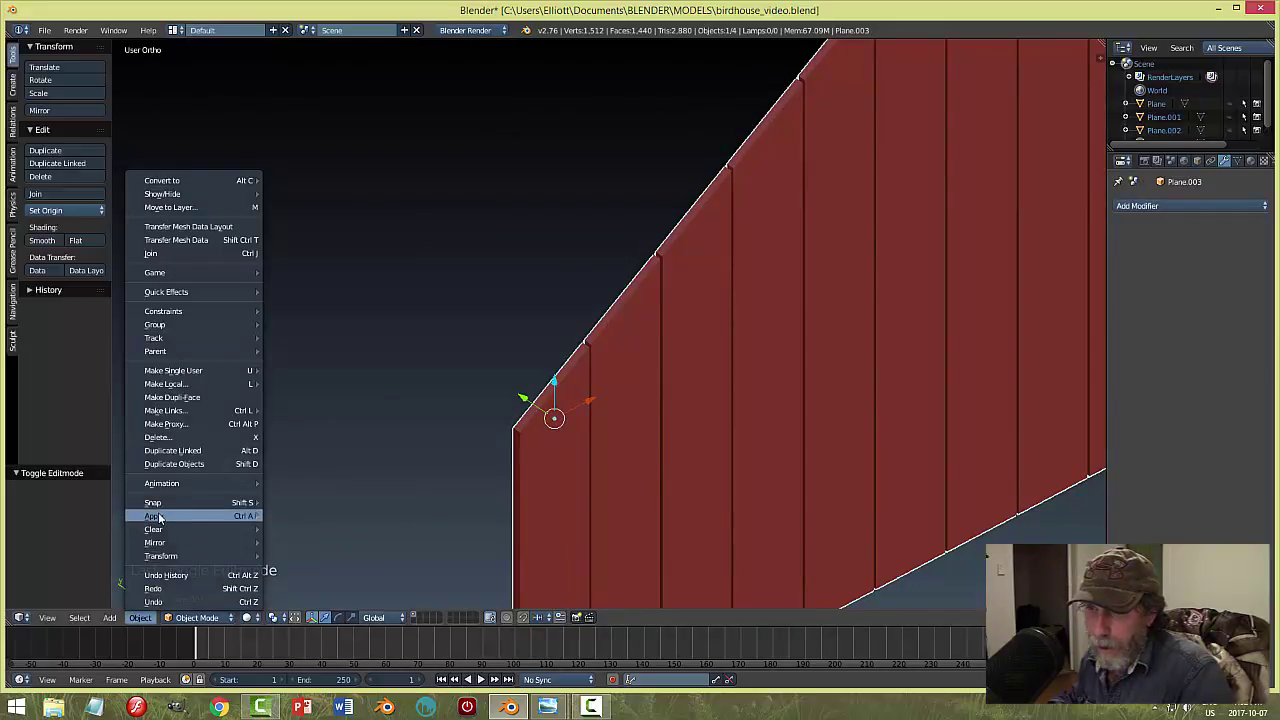
pyautogui.moveTo(177, 516)
pyautogui.click(292, 542)
# Inspect the back of the gable wall, unhide the hidden roof parts and deselect everything.
pyautogui.scroll(-3, 844, 401)
pyautogui.moveTo(844, 401); pyautogui.dragTo(580, 255, button='middle')
pyautogui.scroll(3, 628, 341)
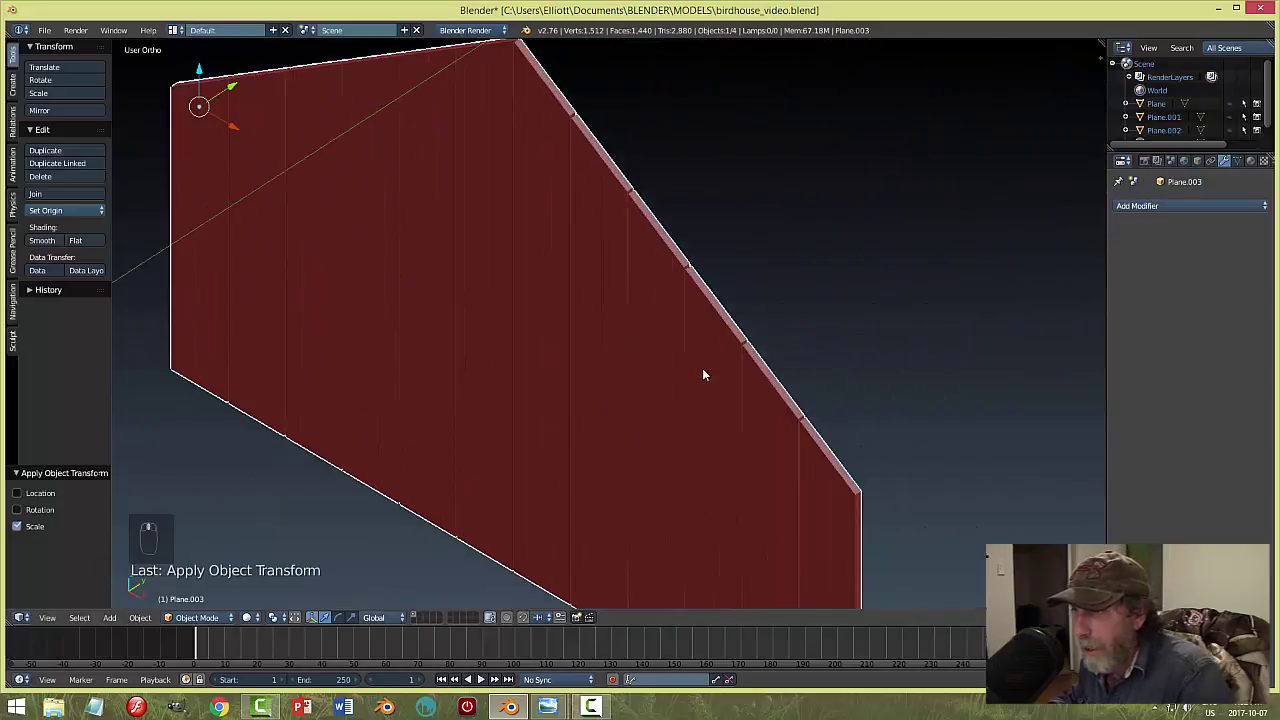
pyautogui.scroll(-1, 703, 374)
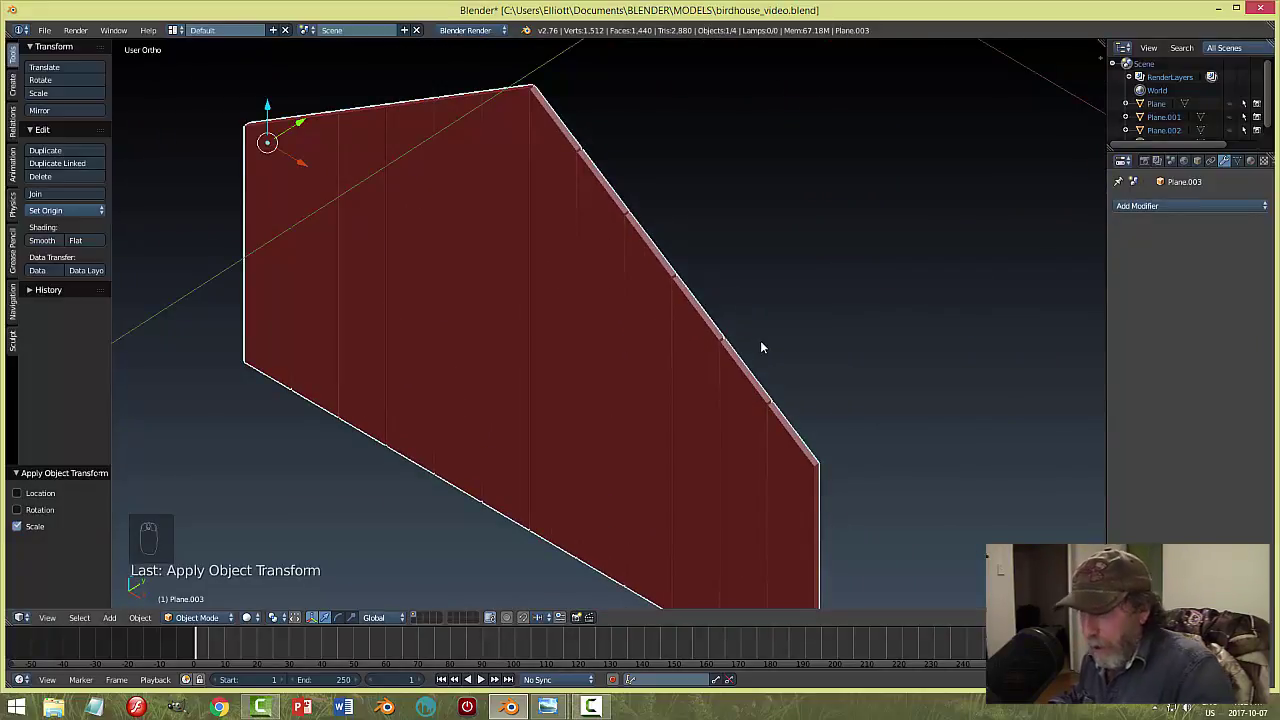
pyautogui.hotkey('alt', 'h')
pyautogui.press('a')
pyautogui.scroll(2, 750, 360)
pyautogui.moveTo(744, 345); pyautogui.dragTo(694, 304, button='middle')
# Add a Bevel modifier with 2 segments to the gable wall, inspect the plank edges and apply the modifier.
pyautogui.rightClick(681, 298)
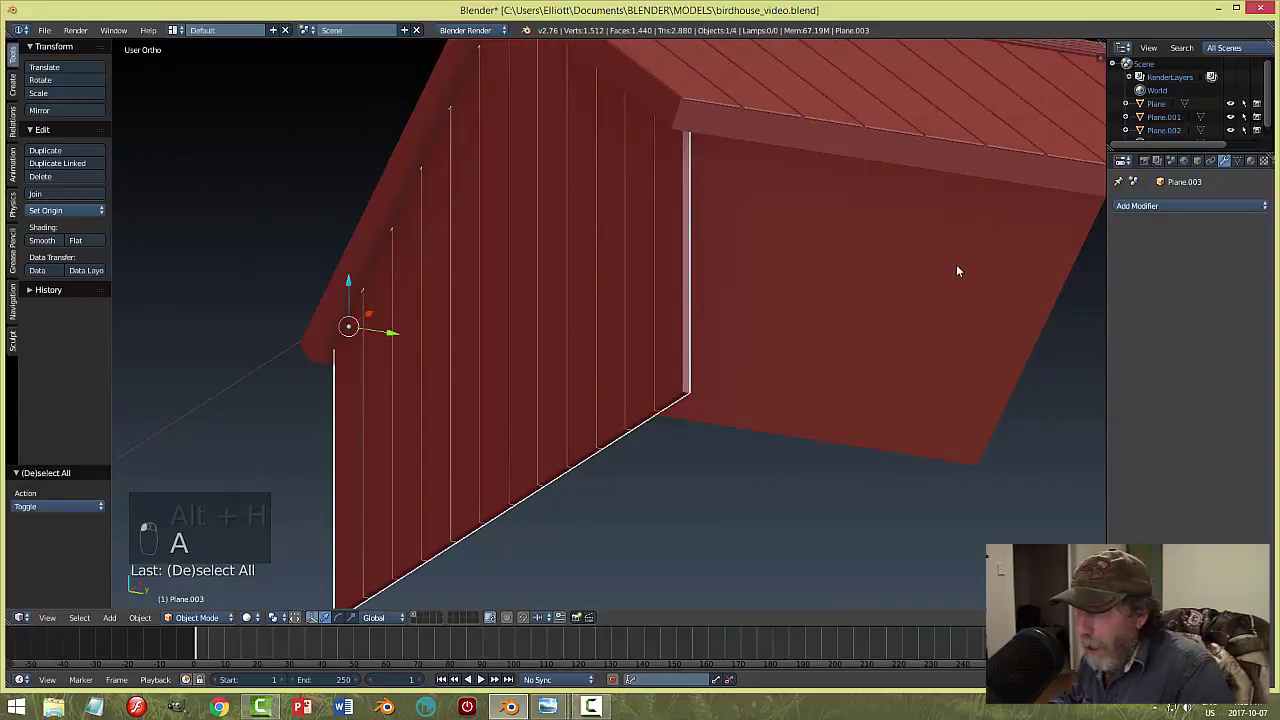
pyautogui.click(1125, 206)
pyautogui.click(1016, 250)
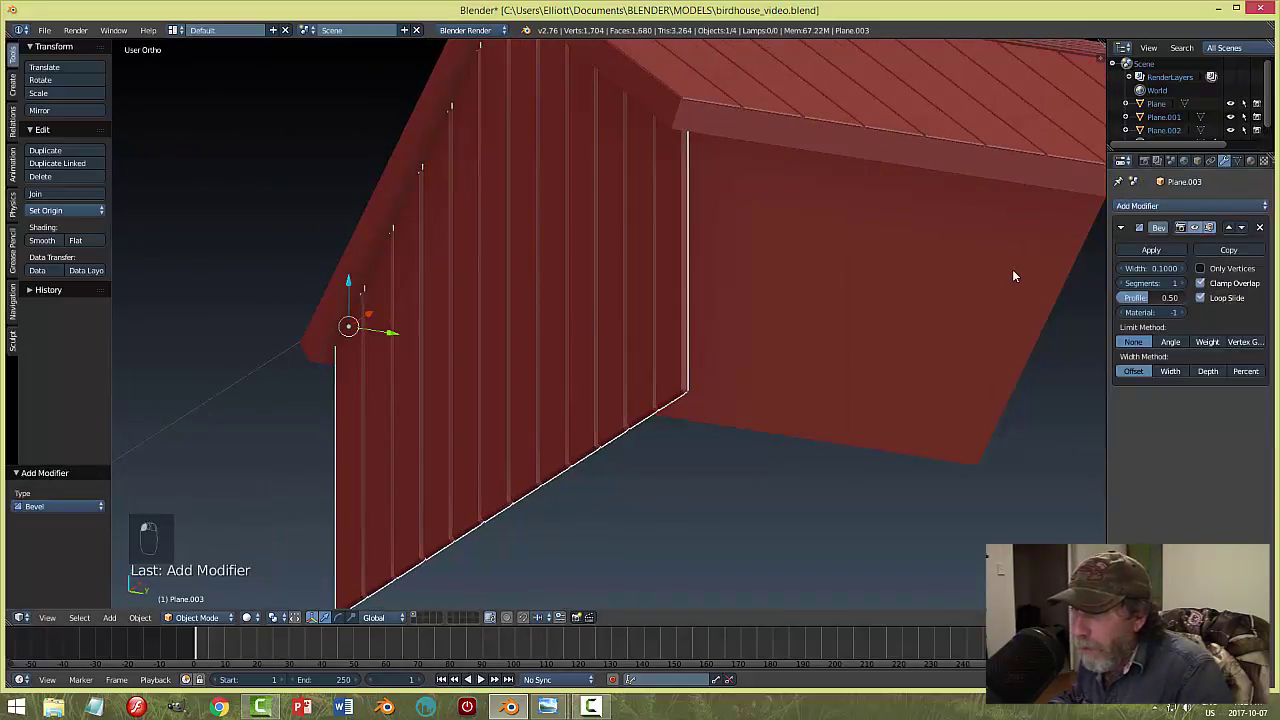
pyautogui.click(1179, 284)
pyautogui.moveTo(590, 310); pyautogui.dragTo(783, 333, button='middle')
pyautogui.scroll(2, 638, 386)
pyautogui.scroll(-1, 635, 384)
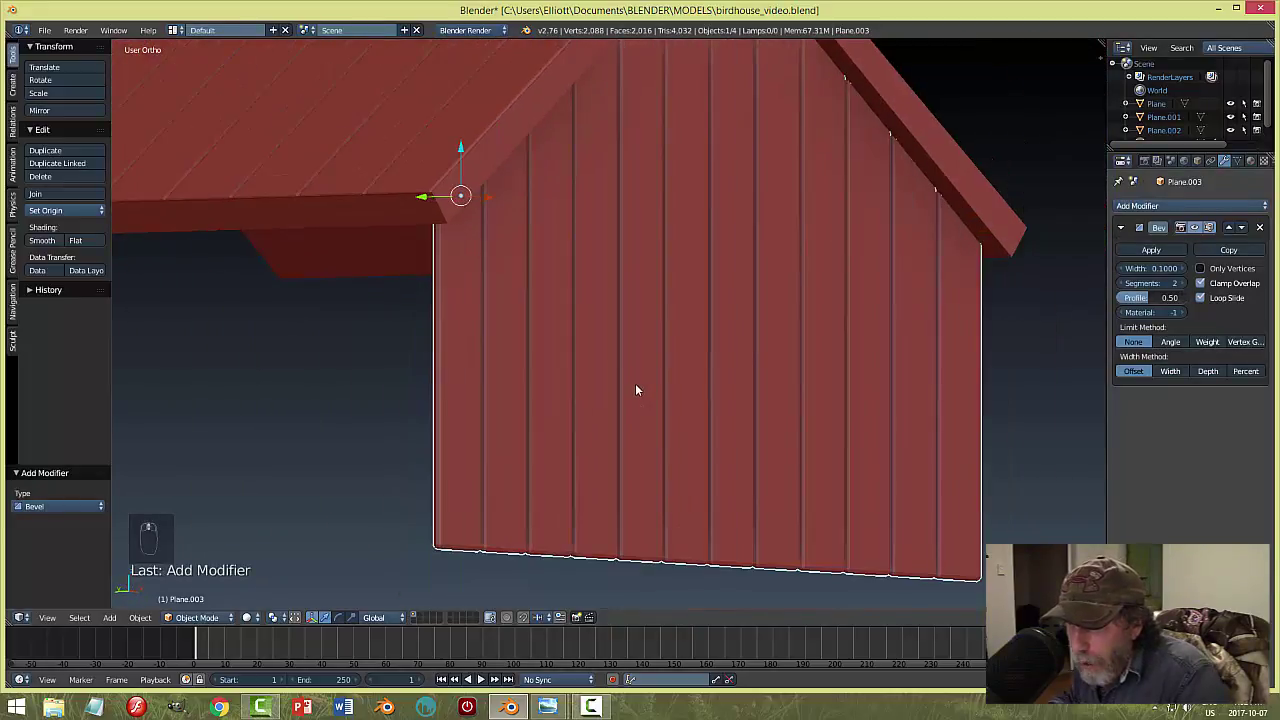
pyautogui.press('a')
pyautogui.moveTo(763, 349); pyautogui.dragTo(700, 370, button='middle')
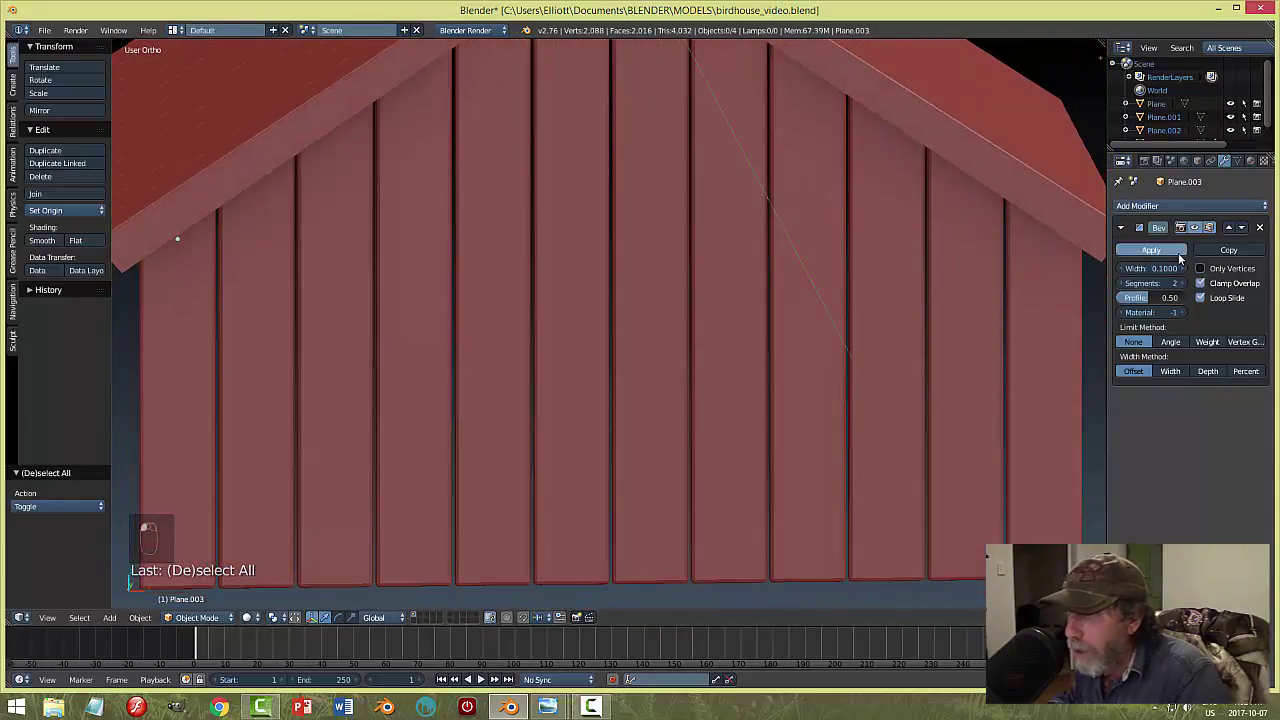
pyautogui.click(1180, 256)
# Select the gable wall and set its origin to its geometry.
pyautogui.scroll(-3, 697, 352)
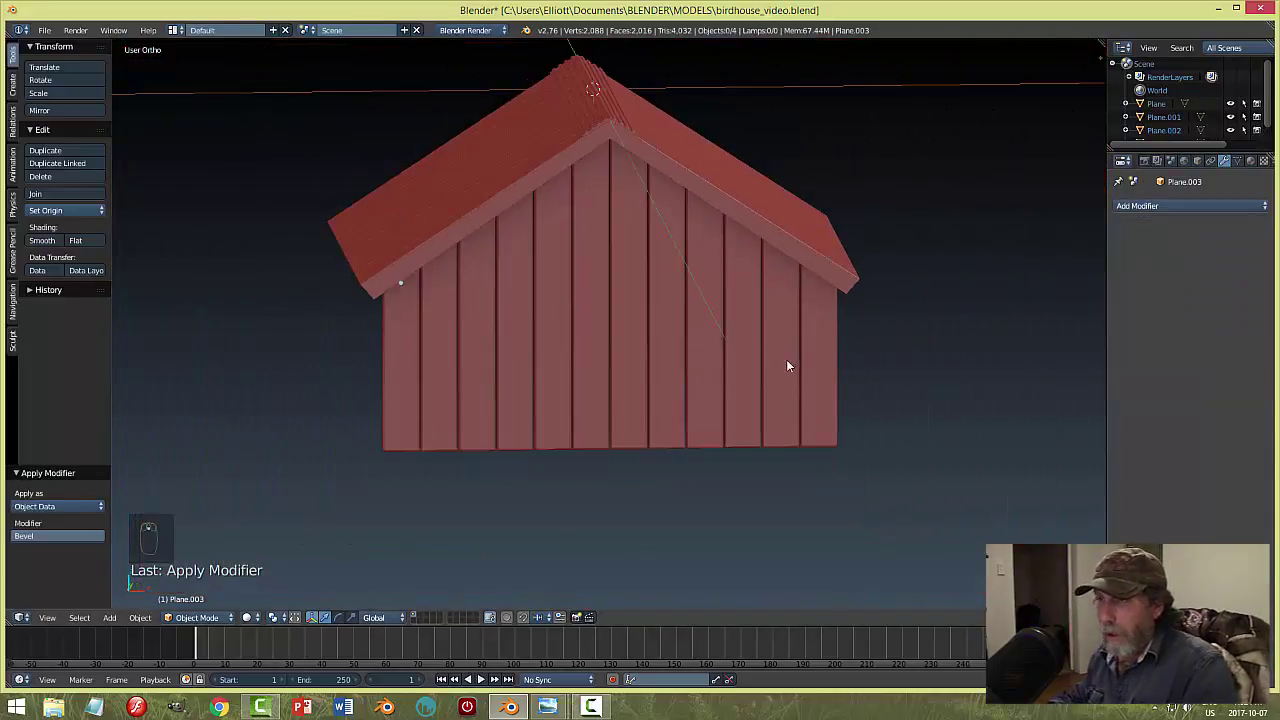
pyautogui.moveTo(787, 364); pyautogui.dragTo(637, 366, button='middle')
pyautogui.rightClick(637, 366)
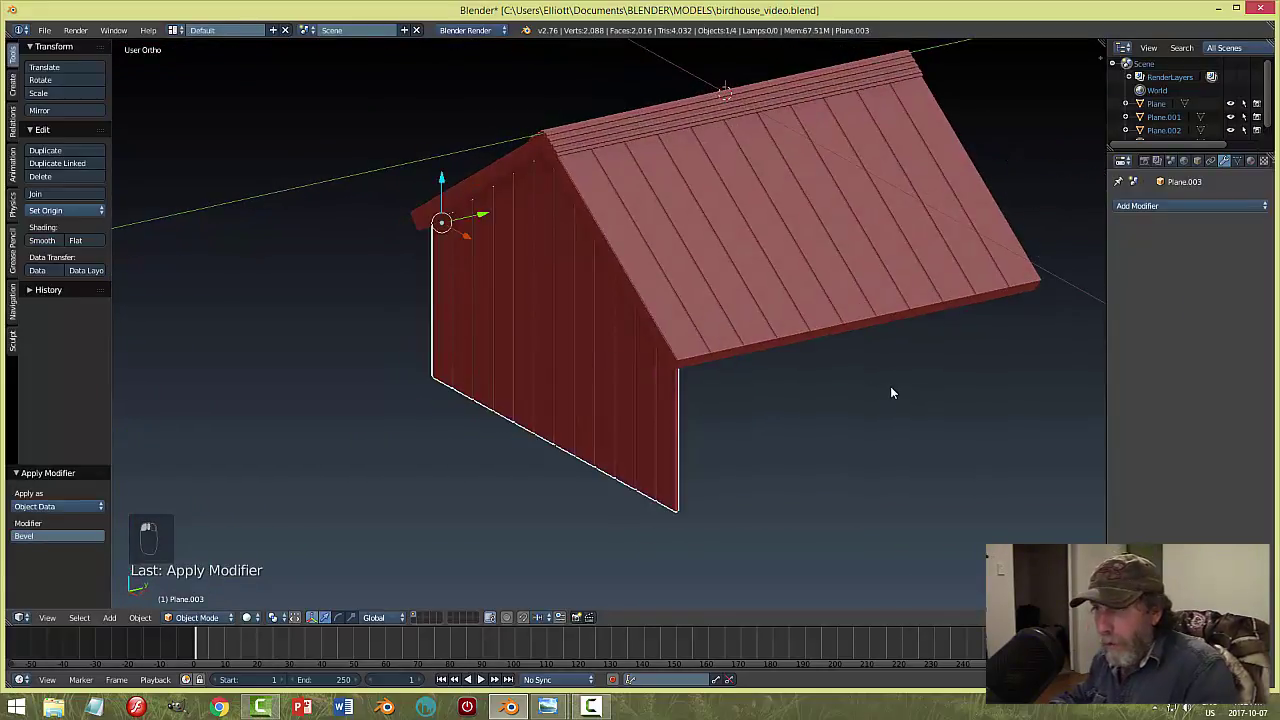
pyautogui.click(96, 212)
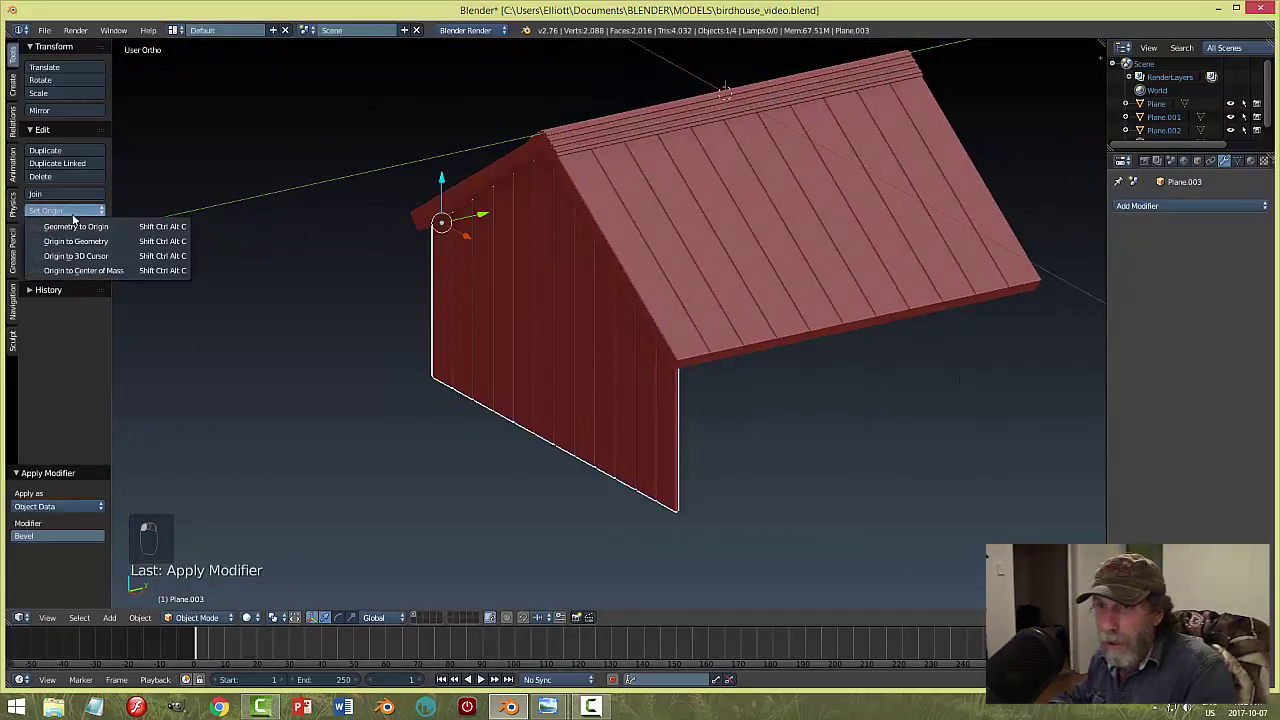
pyautogui.click(86, 242)
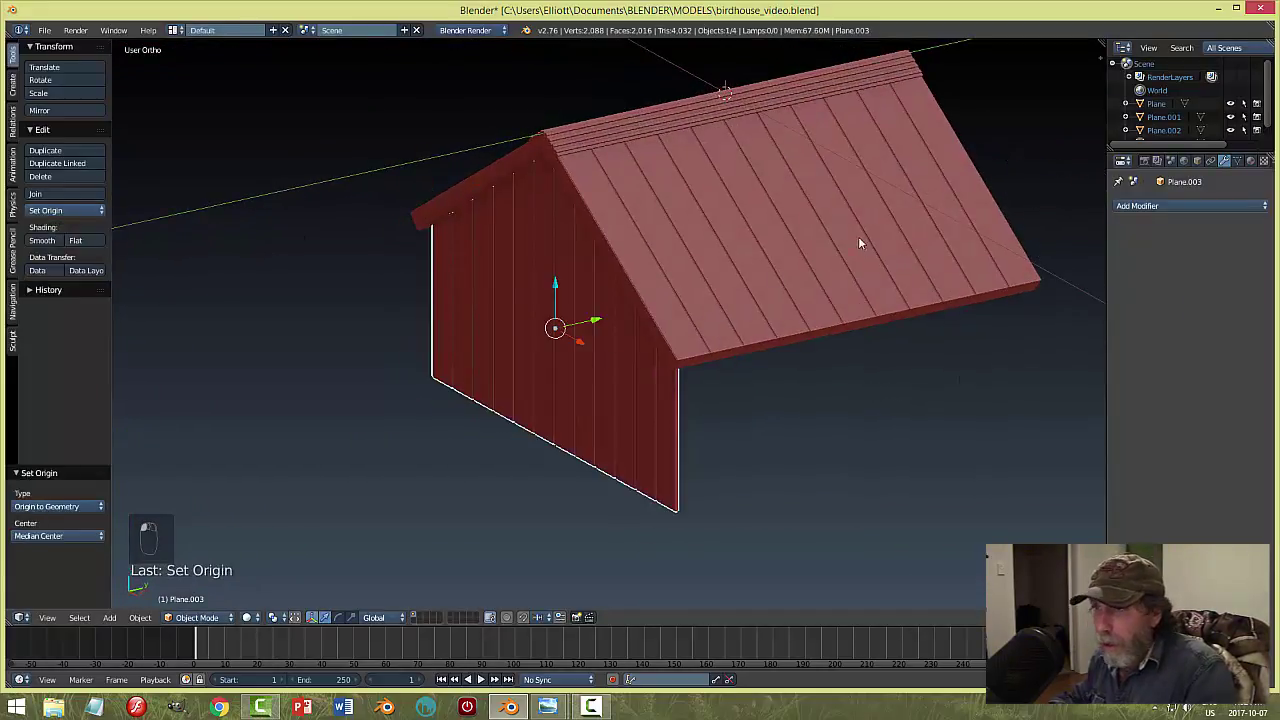
# Mirror the gable wall to the roof's far end on the Y axis only, with Plane.001 as mirror object, and apply the modifier.
pyautogui.click(1143, 207)
pyautogui.click(1000, 339)
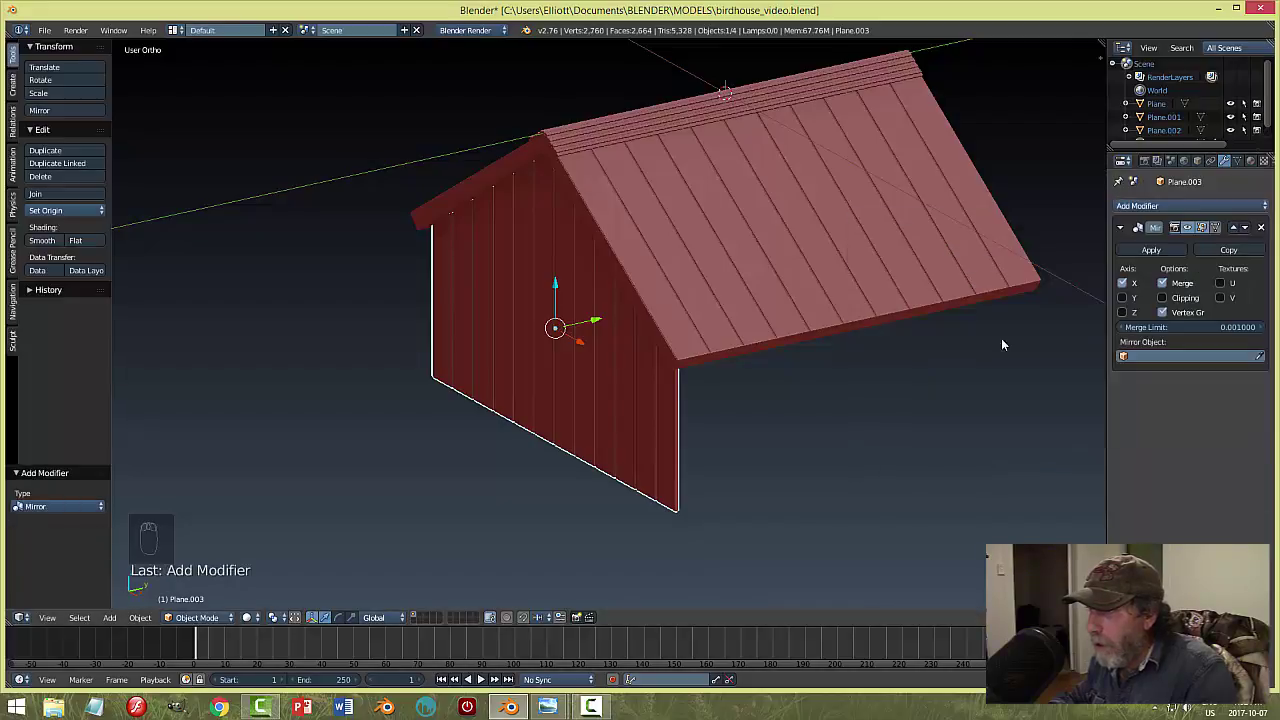
pyautogui.click(830, 96)
pyautogui.click(1123, 298)
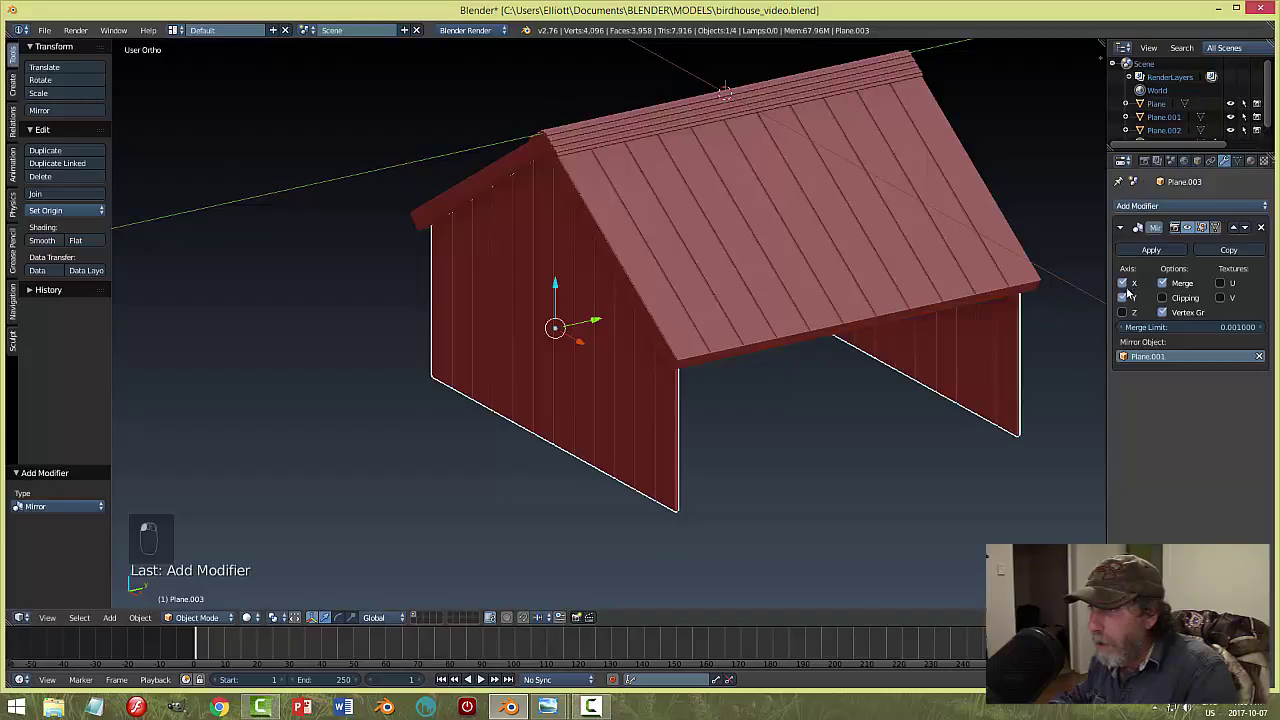
pyautogui.click(1123, 284)
pyautogui.moveTo(992, 366); pyautogui.dragTo(950, 350, button='middle')
pyautogui.click(1151, 250)
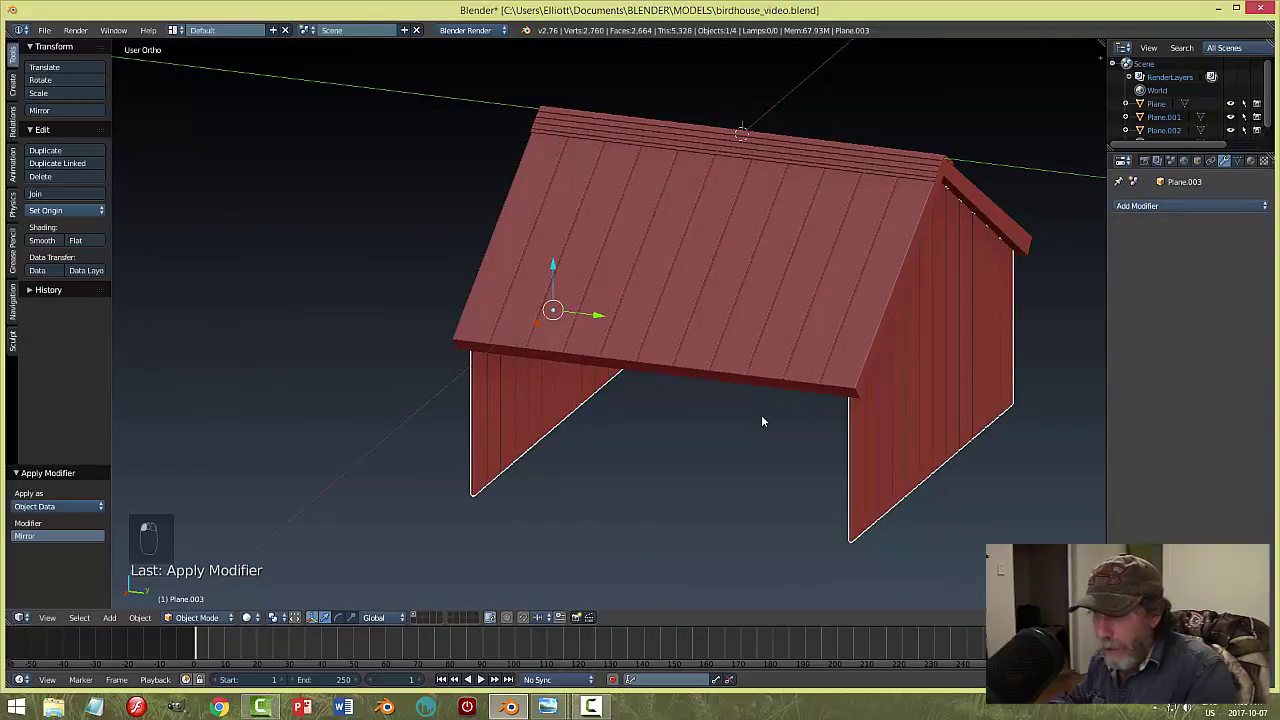
# Deselect the walls, check the birdhouse in front view, and reselect the gable walls to examine them at an angle.
pyautogui.press('a')
pyautogui.scroll(-4, 761, 421)
pyautogui.moveTo(761, 421); pyautogui.dragTo(795, 350, button='middle')
pyautogui.press('KP_1')
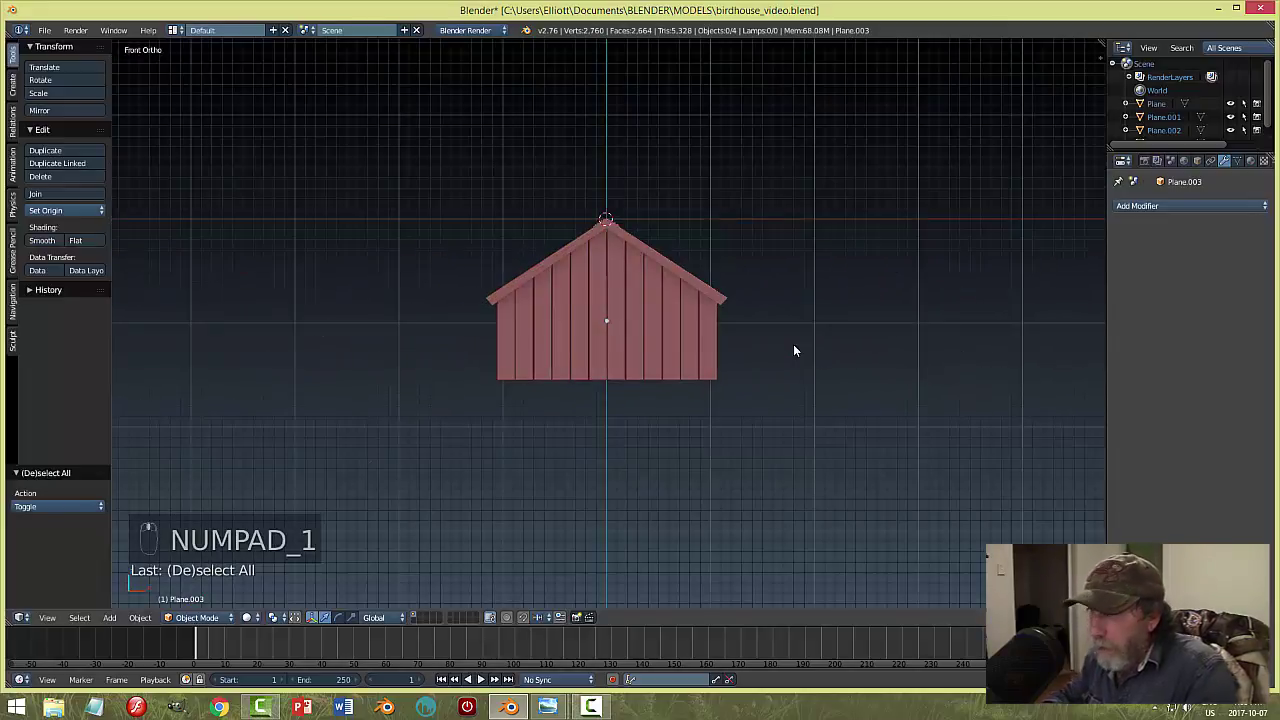
pyautogui.scroll(4, 620, 362)
pyautogui.rightClick(600, 312)
pyautogui.moveTo(732, 314); pyautogui.dragTo(650, 326, button='middle')
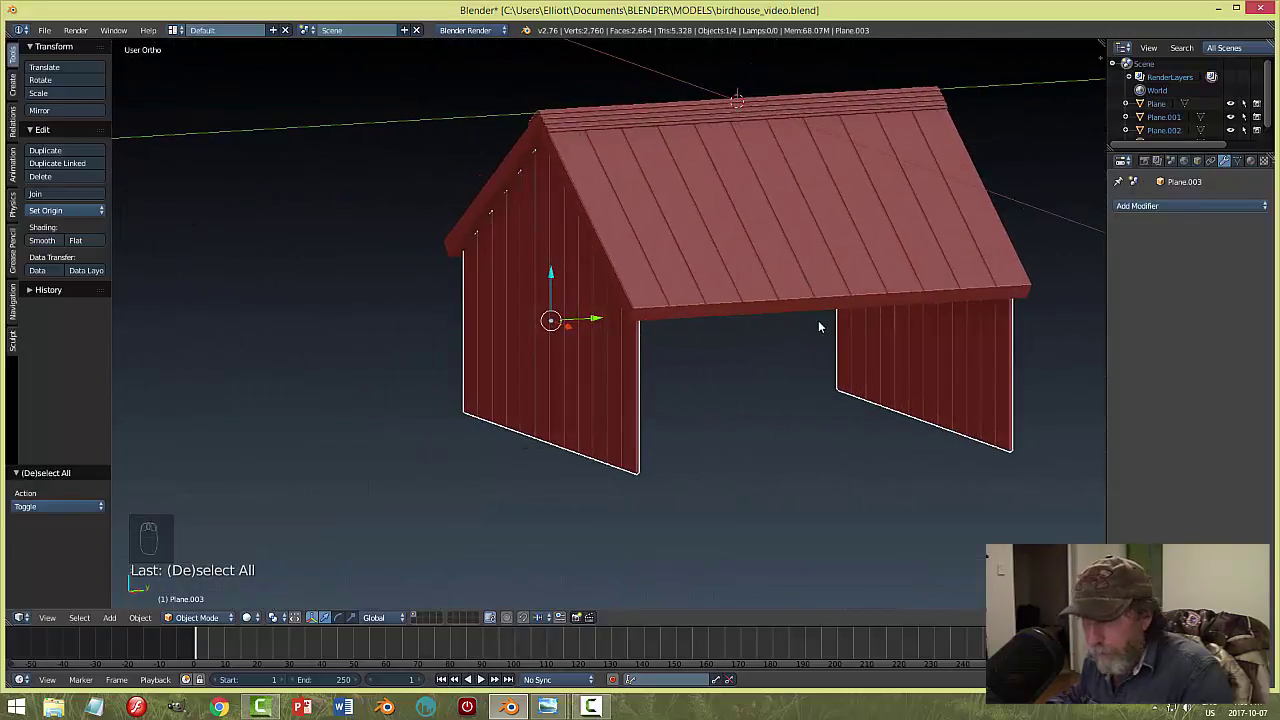
# Add a cylinder mesh and rotate it 90 degrees about the X axis.
pyautogui.hotkey('shift', 'a')
pyautogui.moveTo(858, 320)
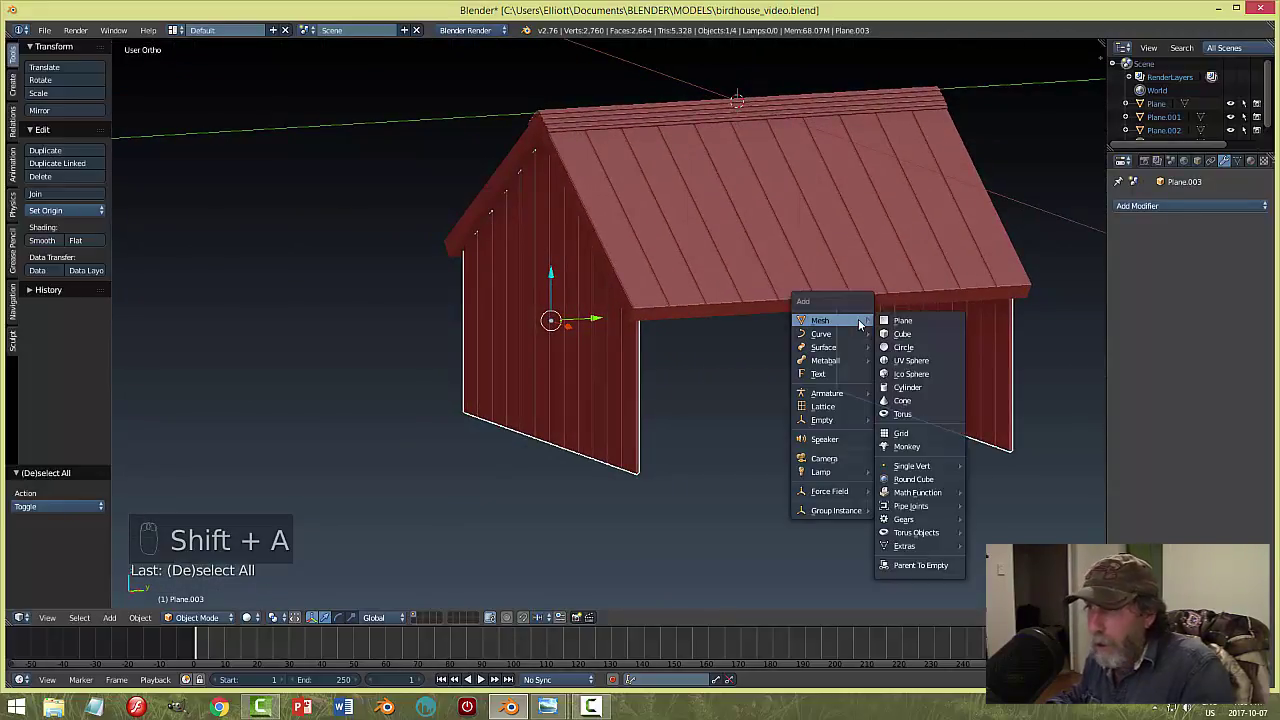
pyautogui.click(913, 389)
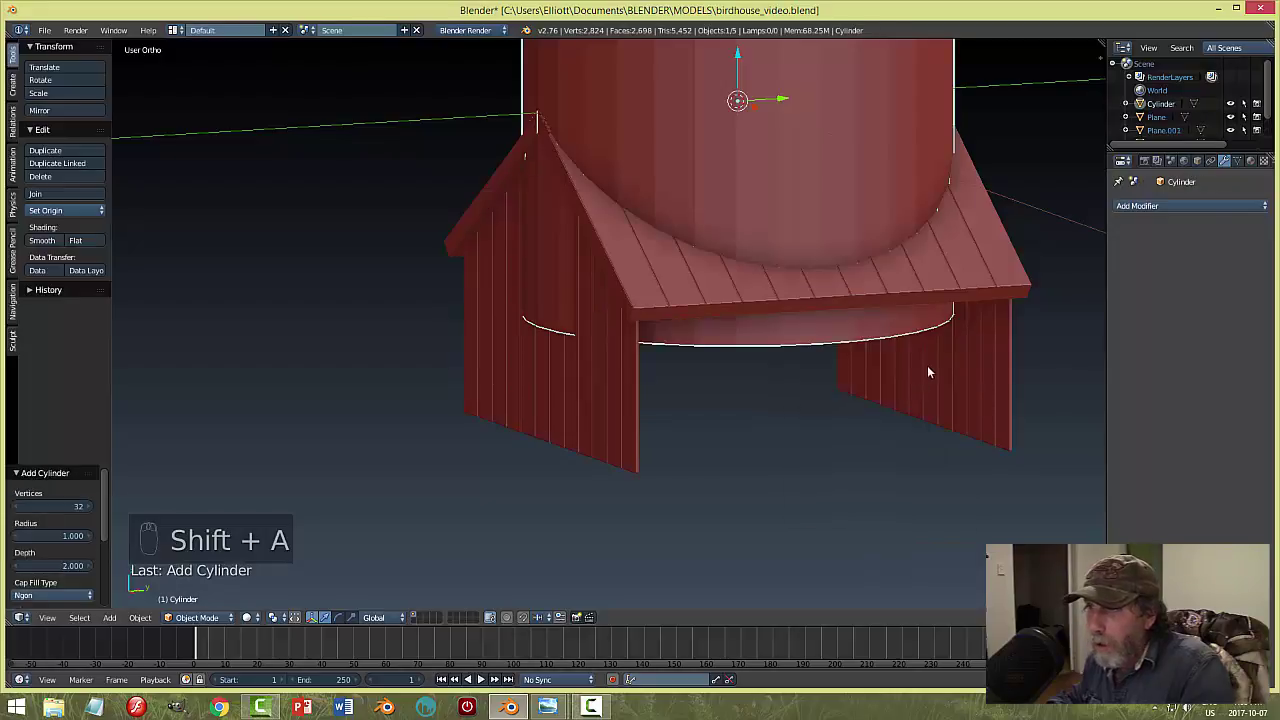
pyautogui.press('r')
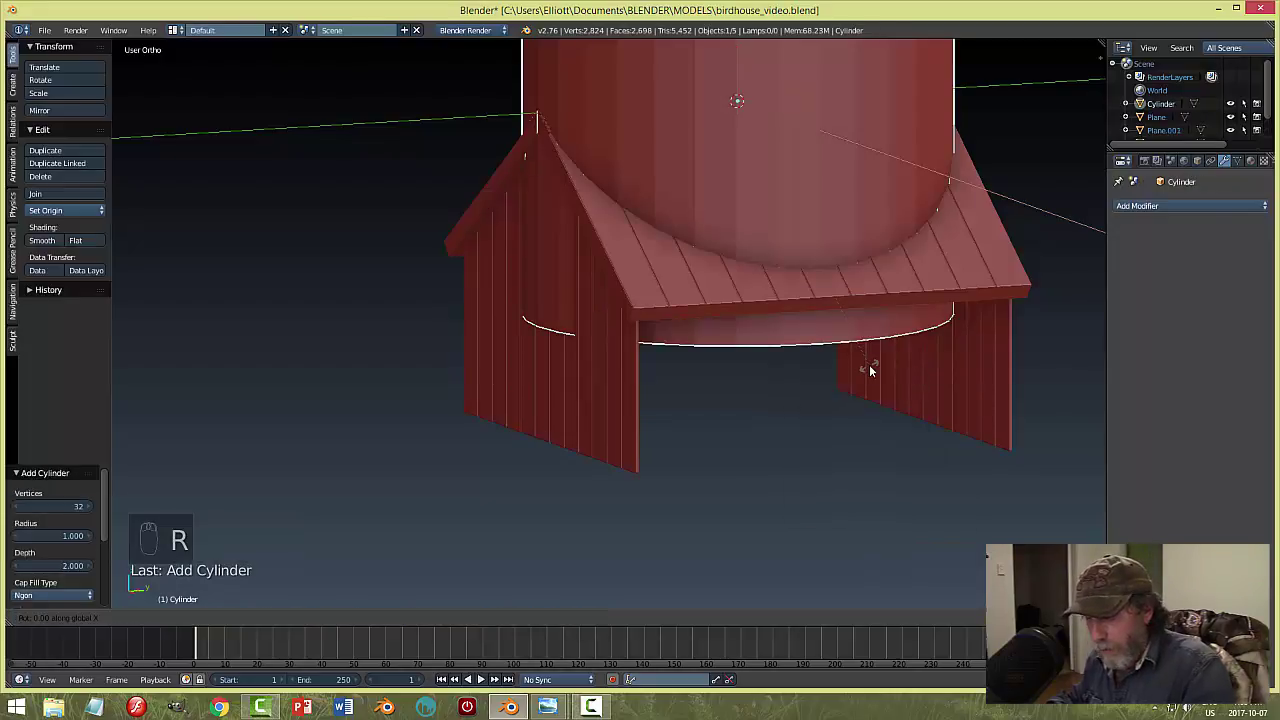
pyautogui.press('x')
pyautogui.press('9')
pyautogui.press('0')
pyautogui.press('Return')
# Scale the cylinder to about 0.173 and place it through the front gable wall, moving about -0.544 on Z and -0.923 on Y.
pyautogui.press('s')
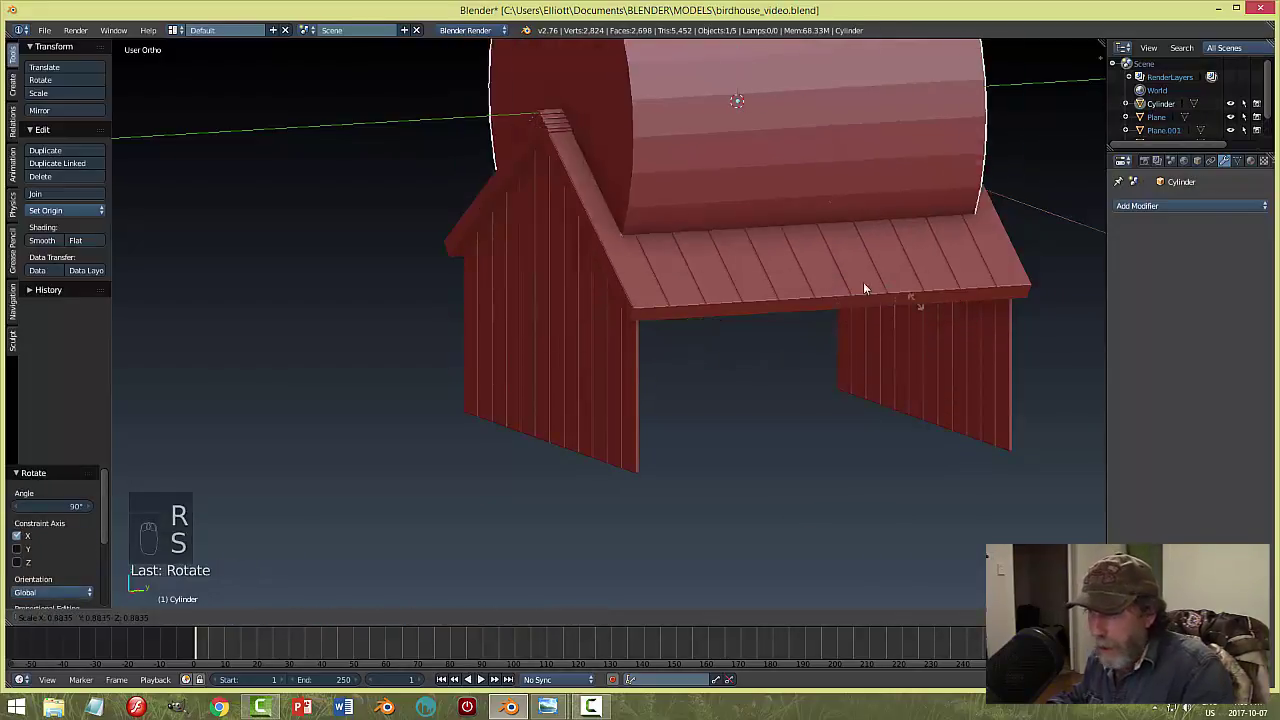
pyautogui.click(742, 152)
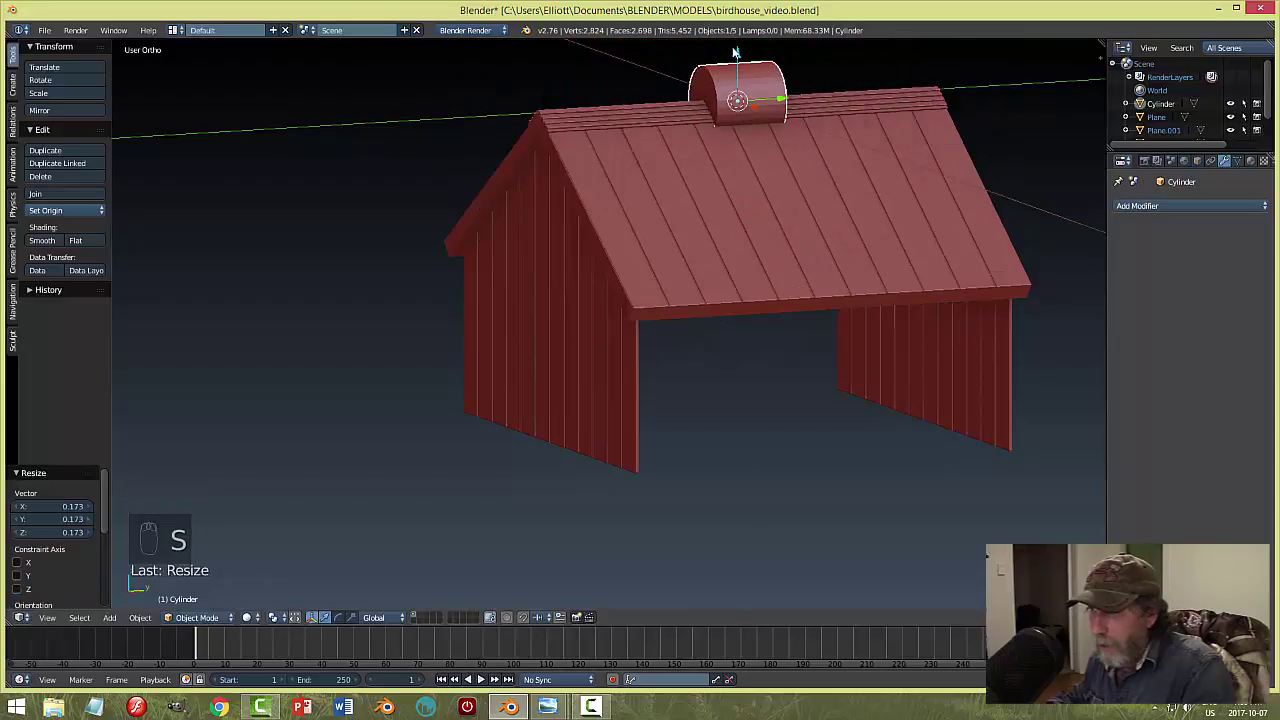
pyautogui.press('g')
pyautogui.press('z')
pyautogui.click(735, 167)
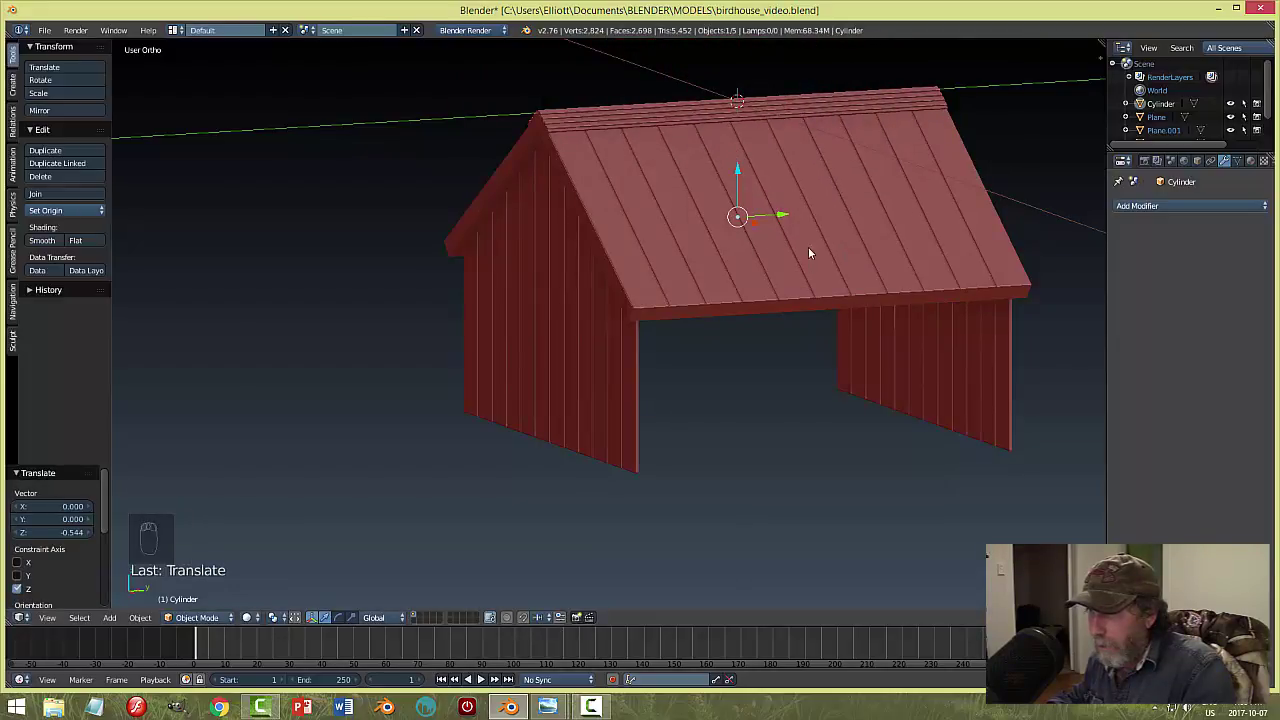
pyautogui.moveTo(787, 221); pyautogui.dragTo(593, 283)
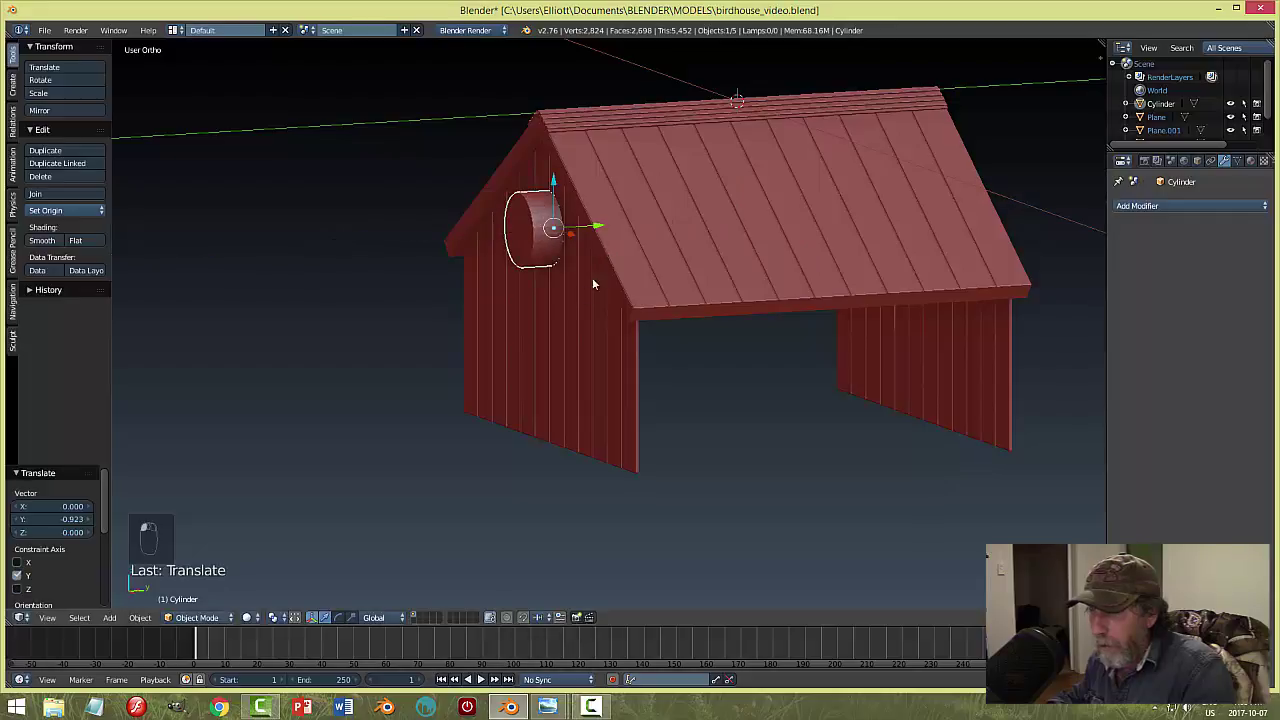
# Enlarge the cylinder by about 1.382 and again by 1.096, and lower it about 0.056 on Z to suit the entrance hole.
pyautogui.press('KP_1')
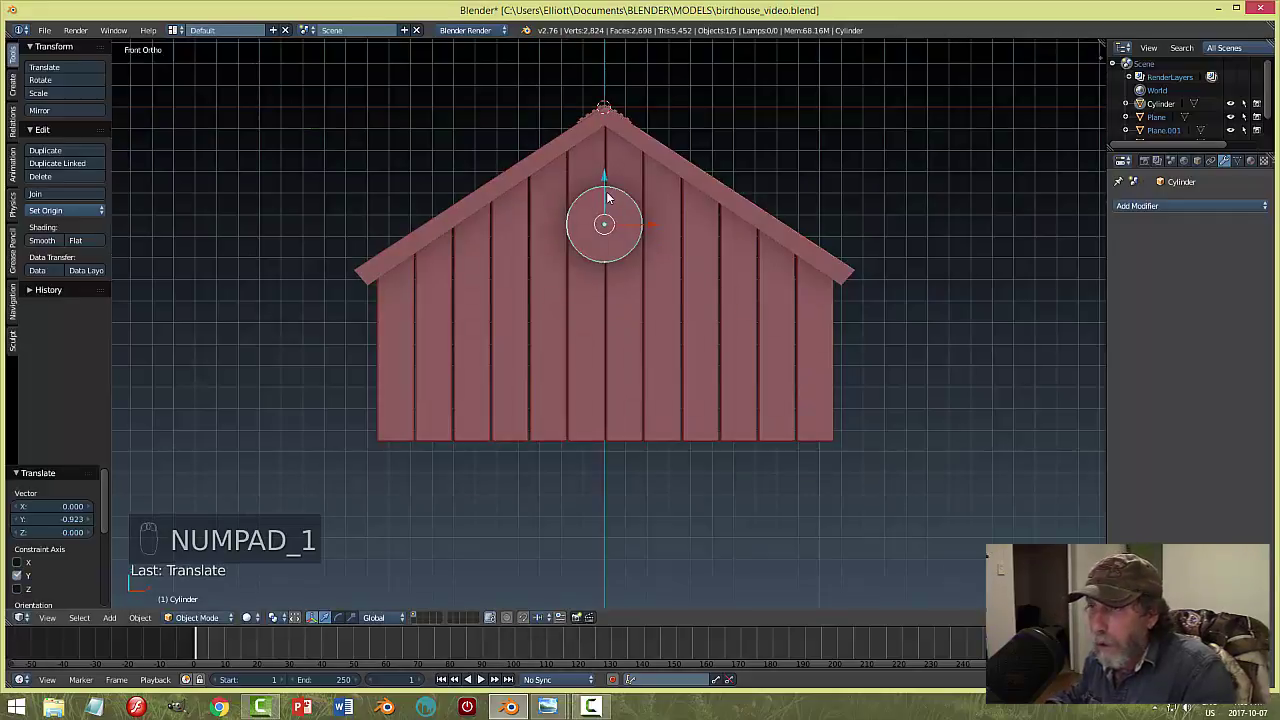
pyautogui.press('s')
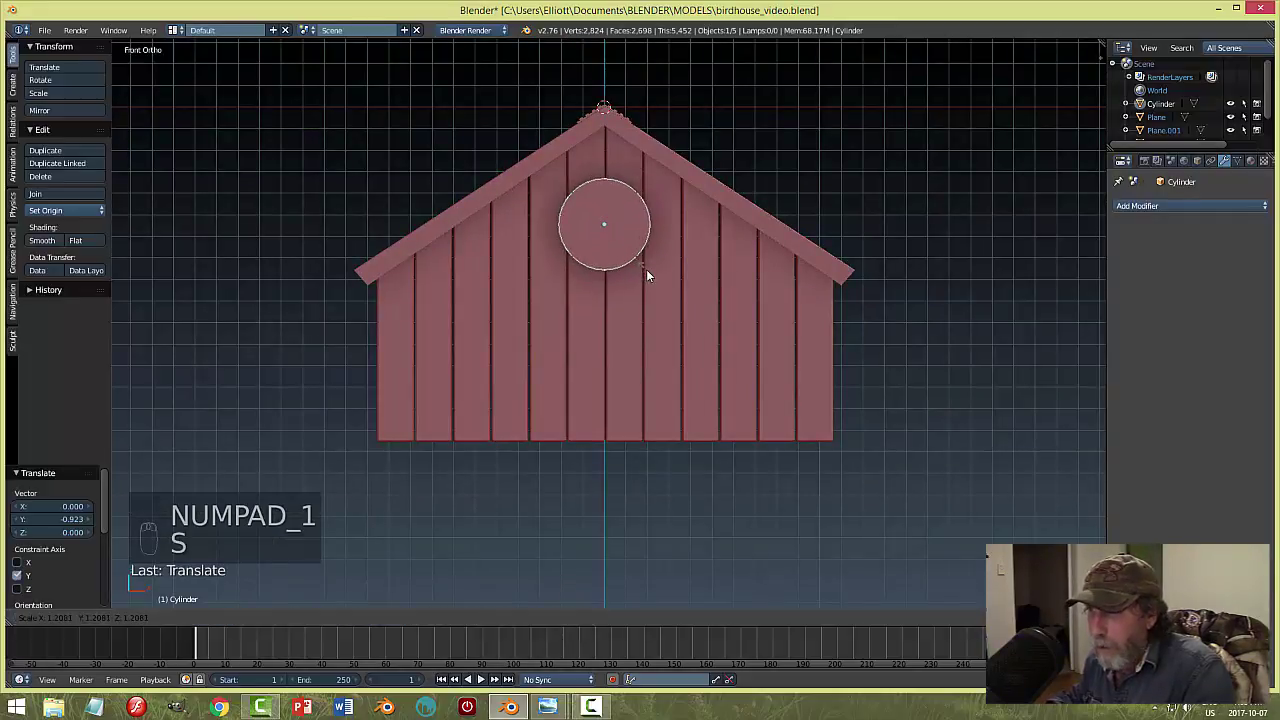
pyautogui.click(654, 273)
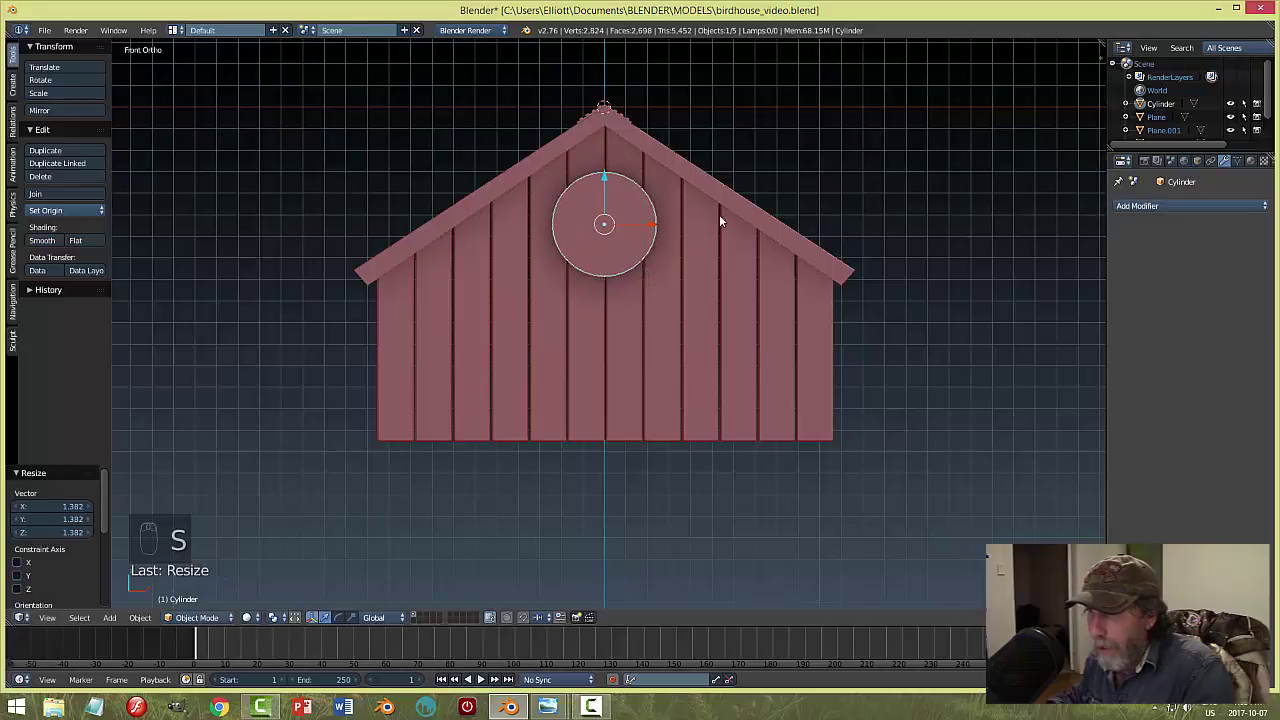
pyautogui.moveTo(719, 214); pyautogui.dragTo(665, 238, button='middle')
pyautogui.moveTo(629, 281); pyautogui.dragTo(704, 265, button='middle')
pyautogui.press('s')
pyautogui.click(710, 272)
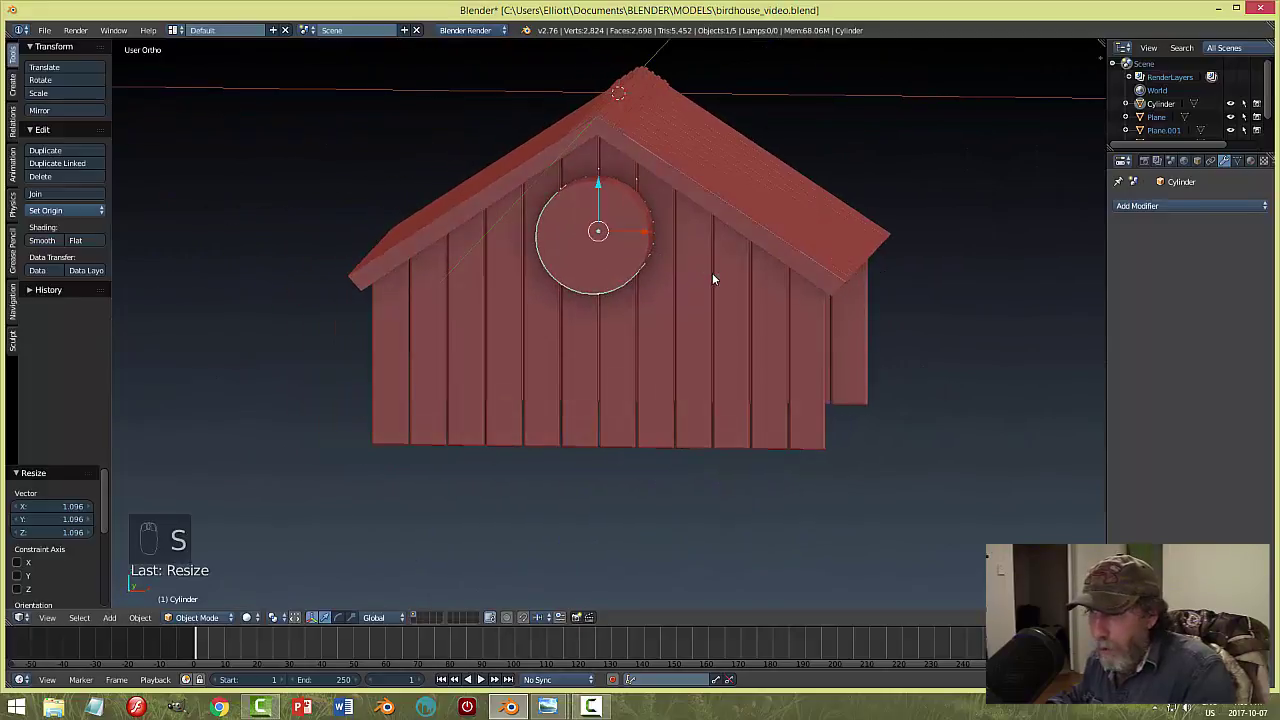
pyautogui.press('g')
pyautogui.press('z')
pyautogui.click(595, 200)
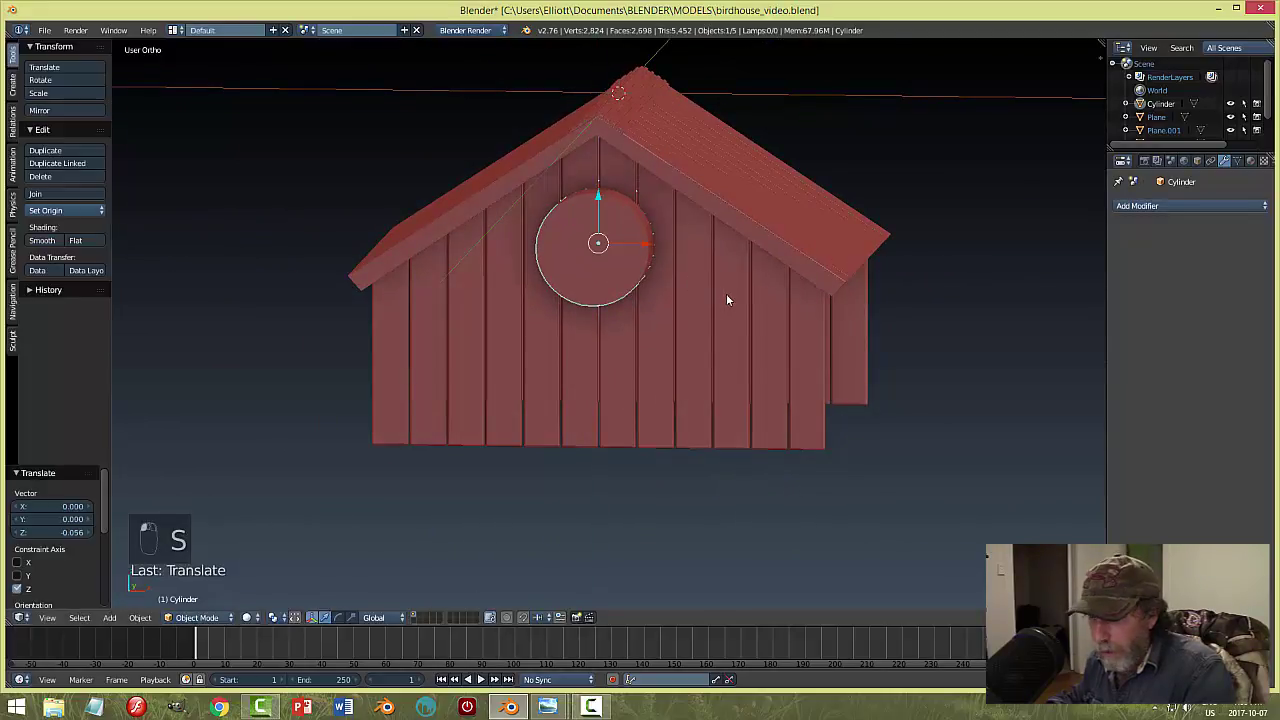
# Apply the scale transform to the cylinder.
pyautogui.click(140, 617)
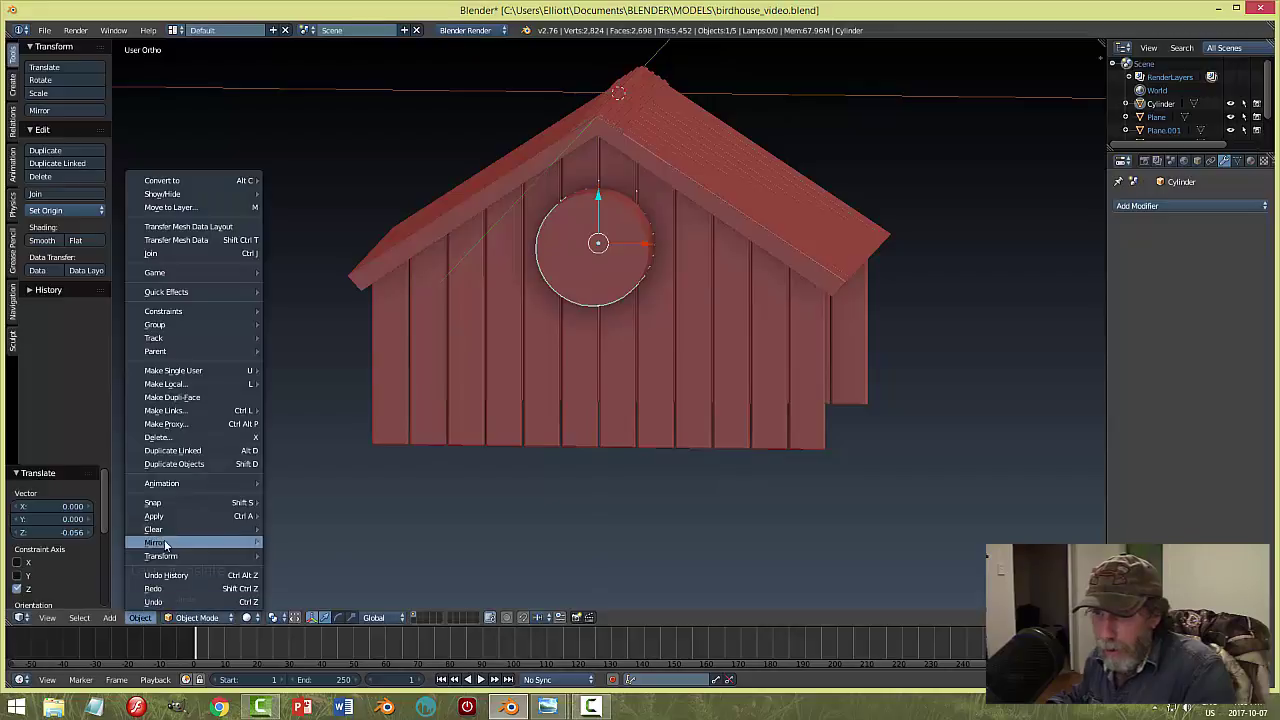
pyautogui.moveTo(174, 515)
pyautogui.press('Return')
pyautogui.moveTo(474, 504); pyautogui.dragTo(693, 388, button='middle')
# Cut the entrance hole in the gable wall using a Boolean Difference modifier with the cylinder as object, and apply it.
pyautogui.rightClick(693, 388)
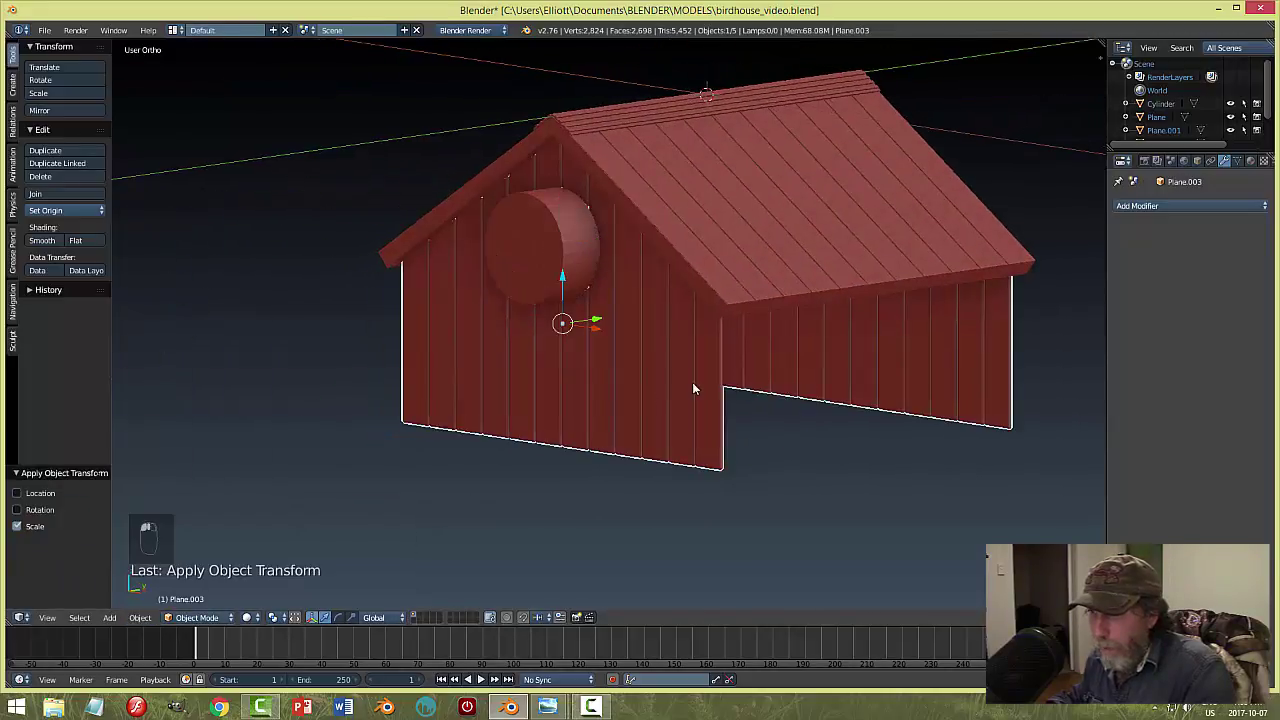
pyautogui.click(1140, 206)
pyautogui.click(1001, 266)
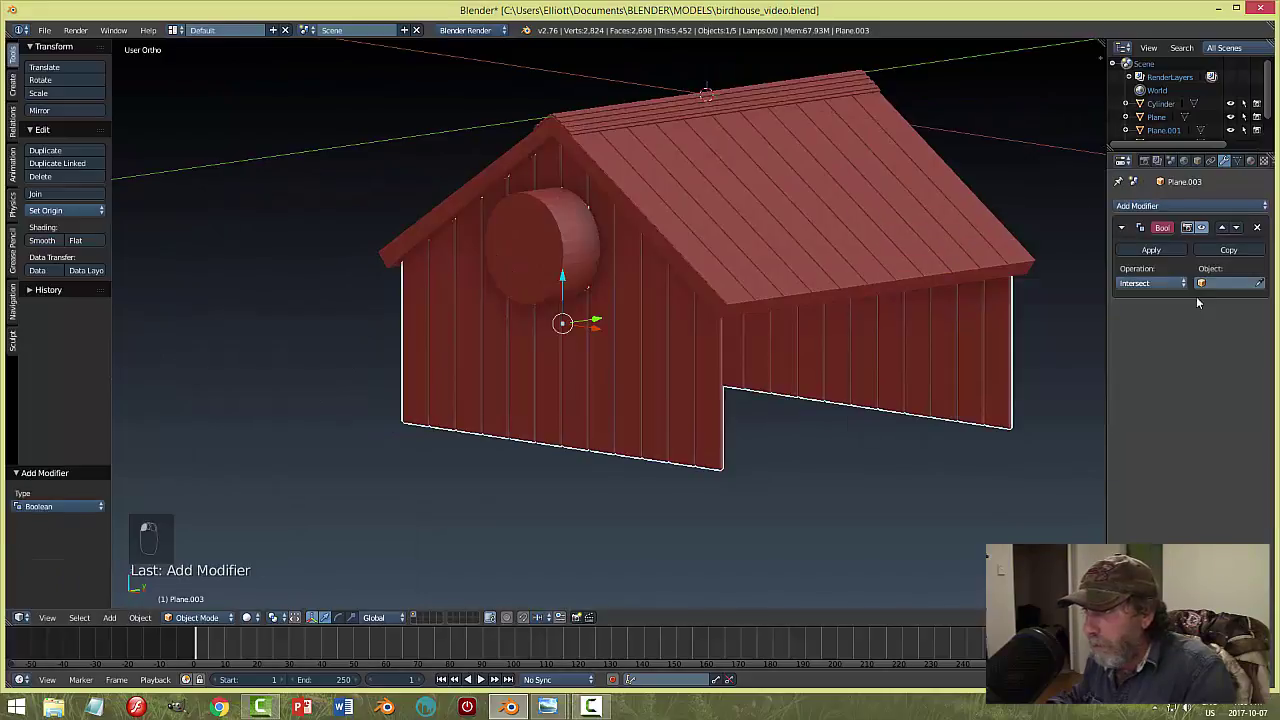
pyautogui.click(1150, 283)
pyautogui.click(1143, 240)
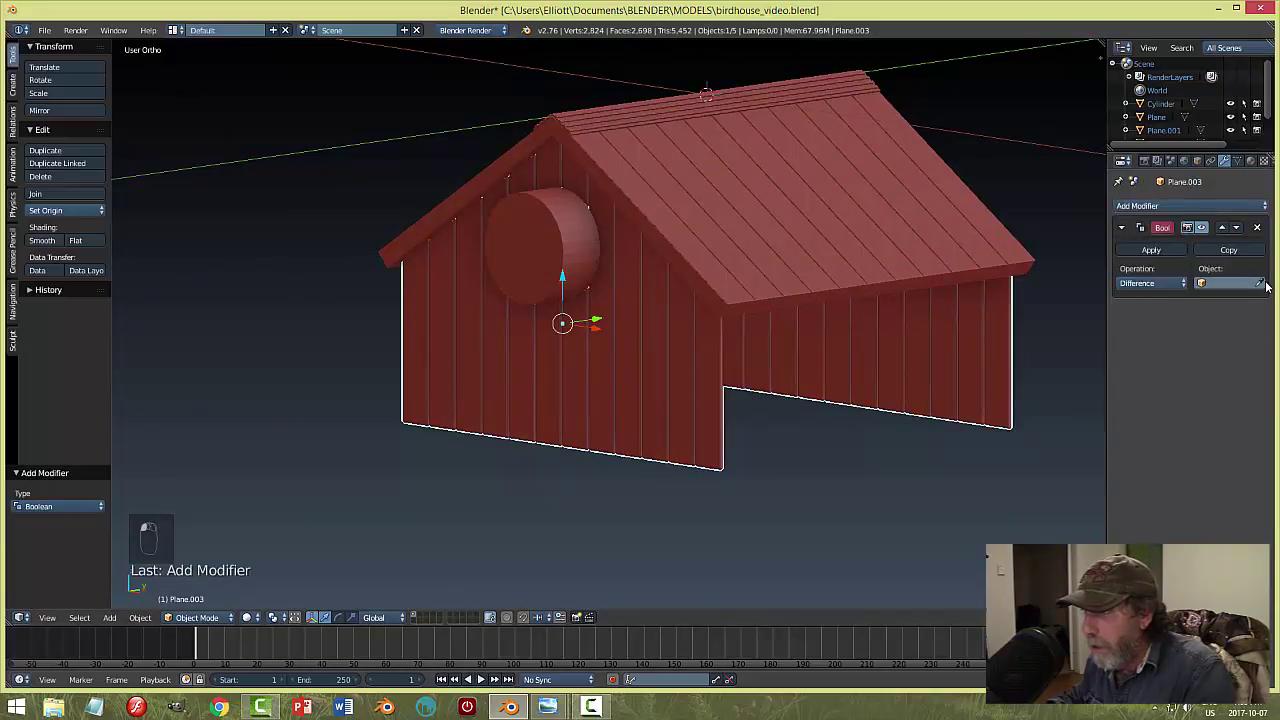
pyautogui.click(1262, 284)
pyautogui.click(545, 265)
pyautogui.click(1151, 250)
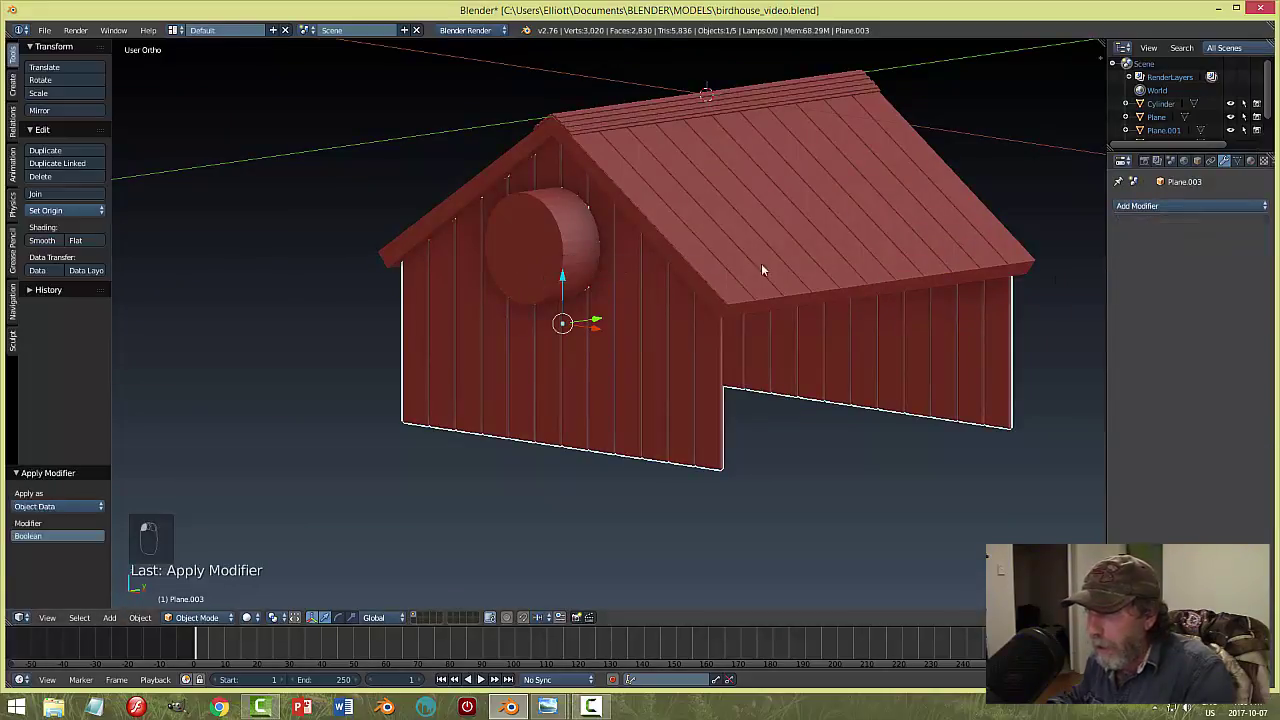
# Hide the cutting cylinder to inspect the entrance hole in the front gable, and unhide it again.
pyautogui.rightClick(563, 247)
pyautogui.press('h')
pyautogui.moveTo(754, 264); pyautogui.dragTo(578, 324, button='middle')
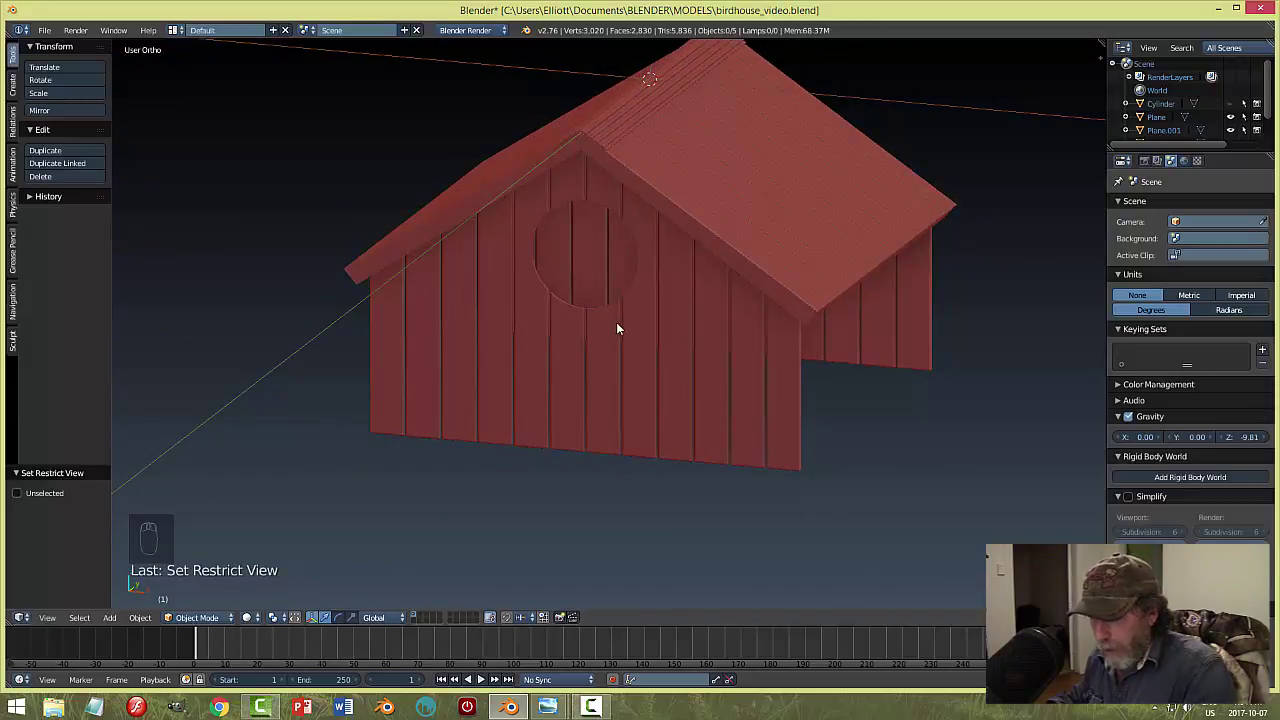
pyautogui.hotkey('alt', 'h')
pyautogui.moveTo(657, 323)
pyautogui.mouseDown(button='middle')
pyautogui.moveTo(680, 314)
pyautogui.moveTo(645, 316)
pyautogui.mouseUp(button='middle')
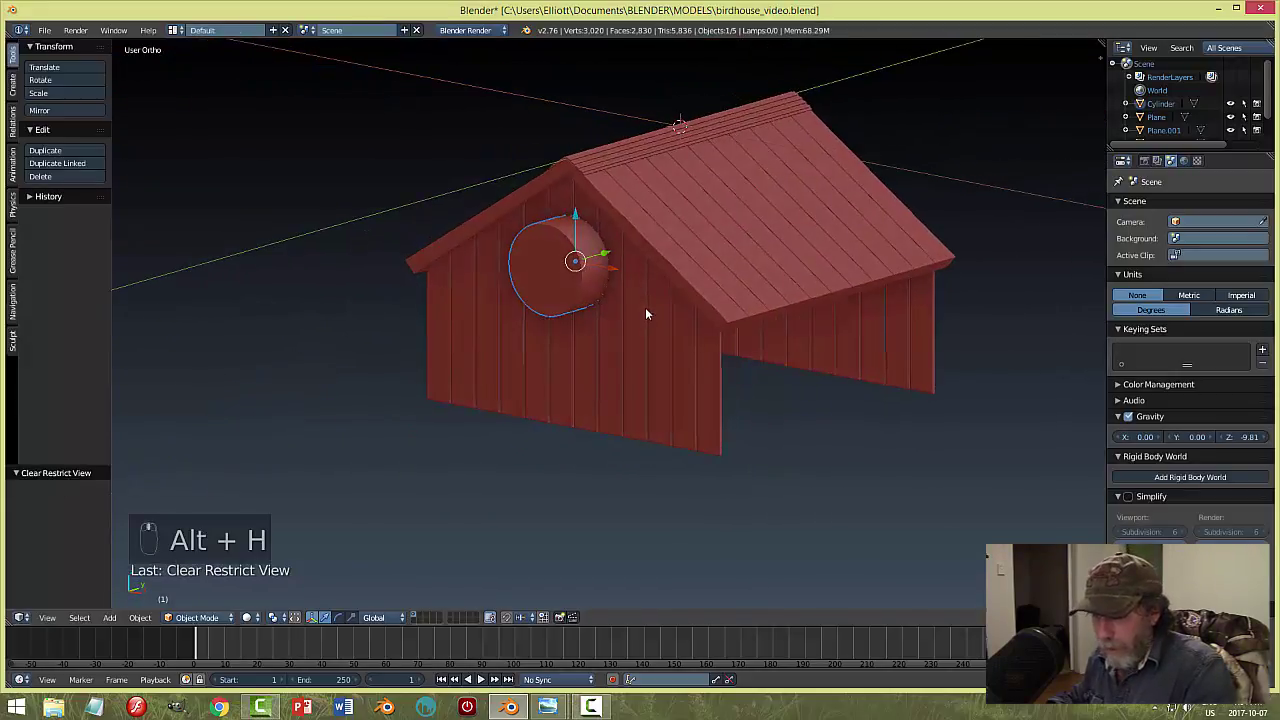
# Turn the cylinder into a thin perch below the hole by scaling it down and moving it about -0.306 on Z and -0.206 on Y.
pyautogui.moveTo(579, 221); pyautogui.dragTo(585, 272)
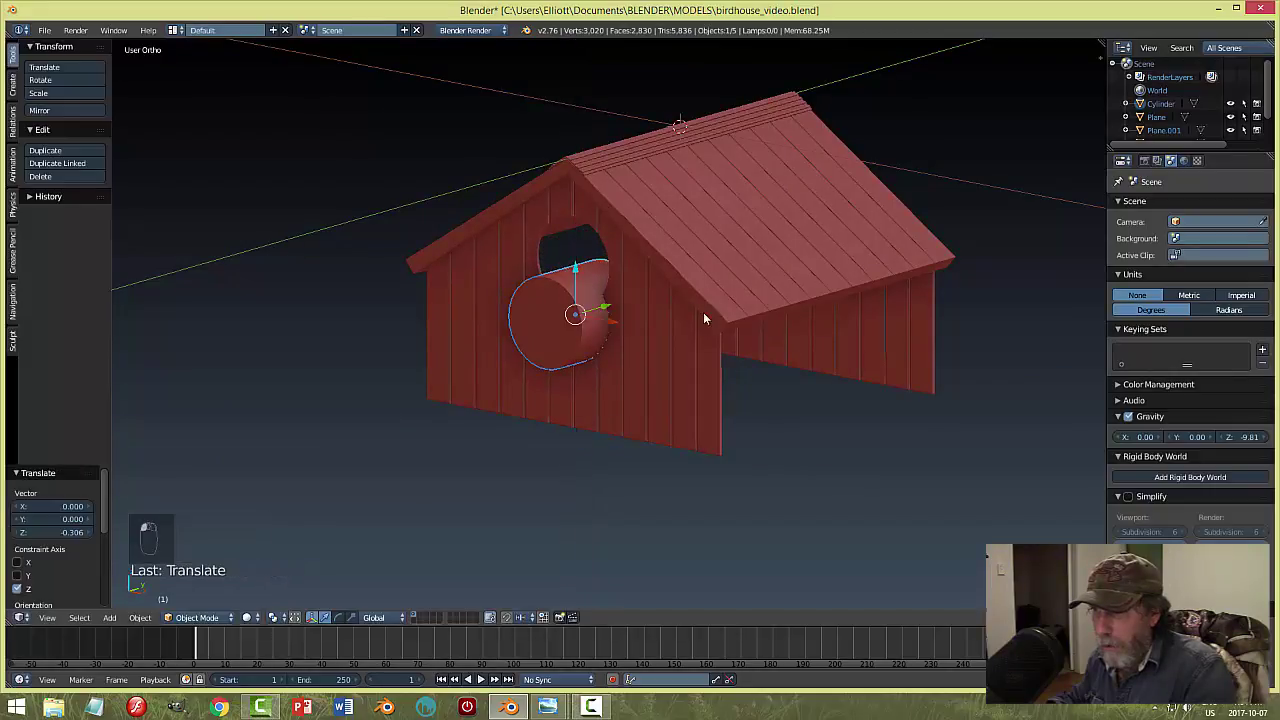
pyautogui.moveTo(706, 320); pyautogui.dragTo(670, 341, button='middle')
pyautogui.press('s')
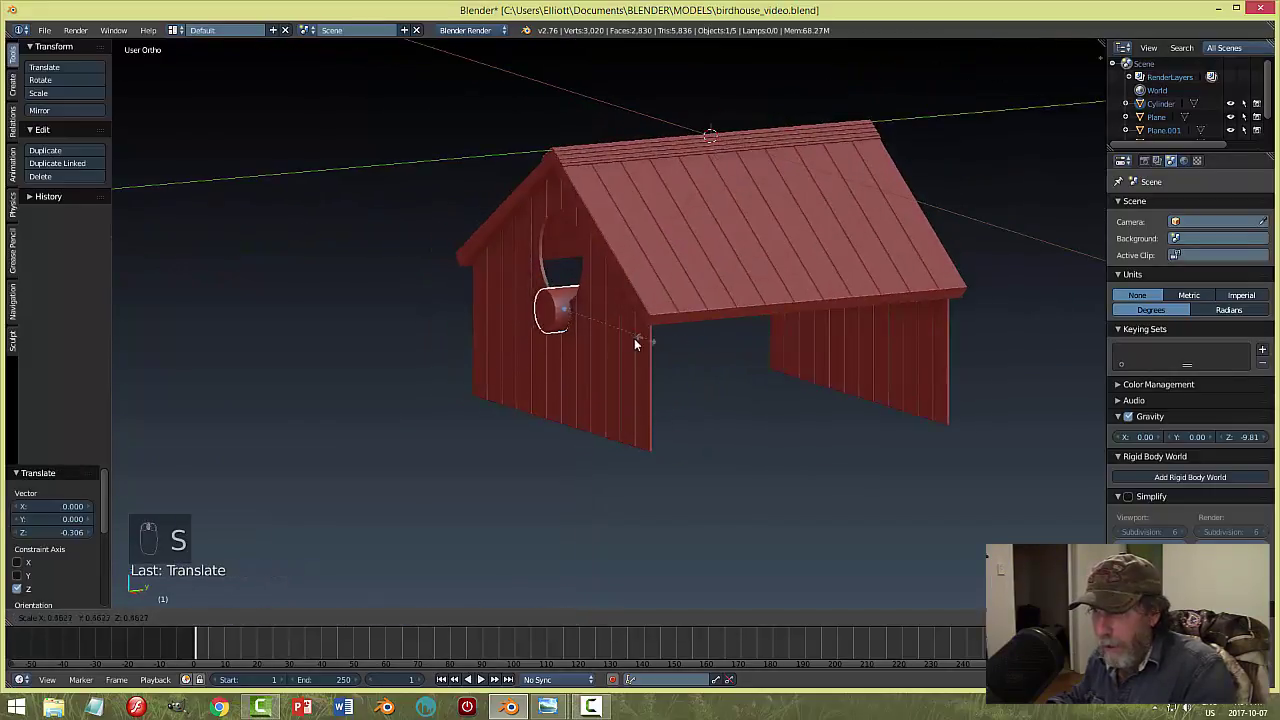
pyautogui.click(584, 339)
pyautogui.moveTo(569, 275); pyautogui.dragTo(573, 326)
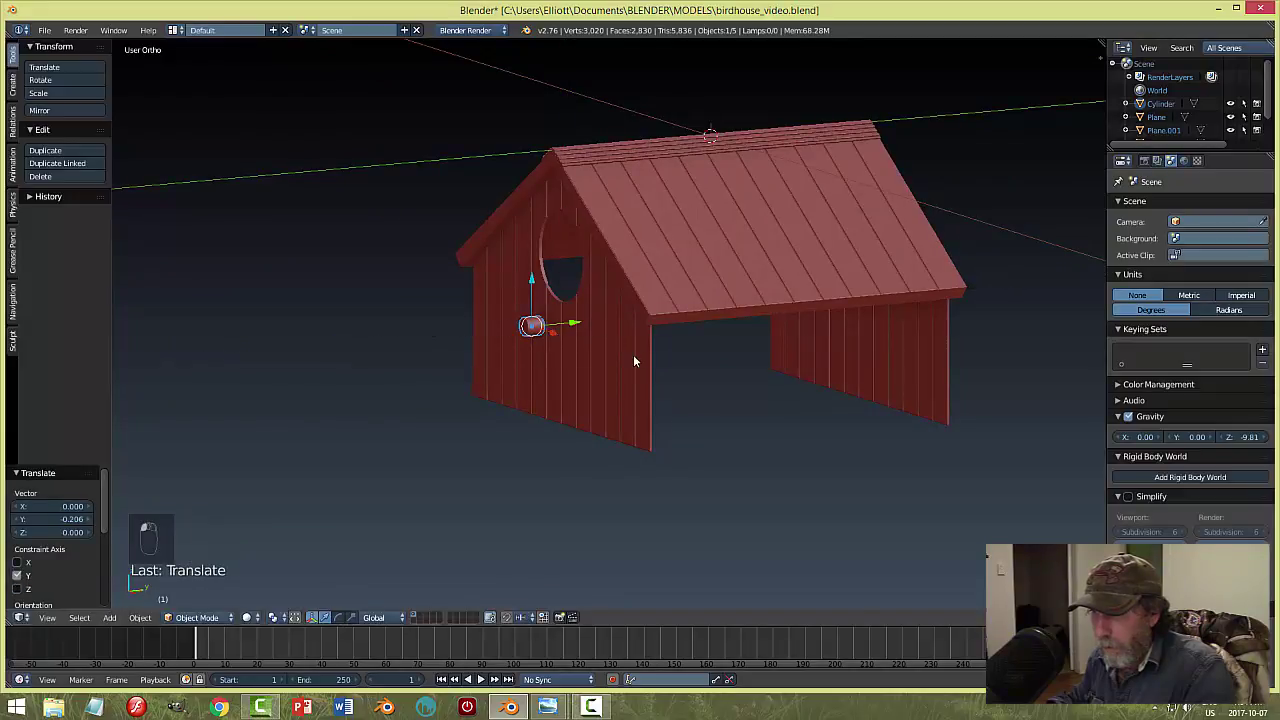
# Lengthen the perch by about 3.951 along Y, nudge it about 0.009 on Y and scale it uniformly by about 0.935.
pyautogui.press('s')
pyautogui.press('y')
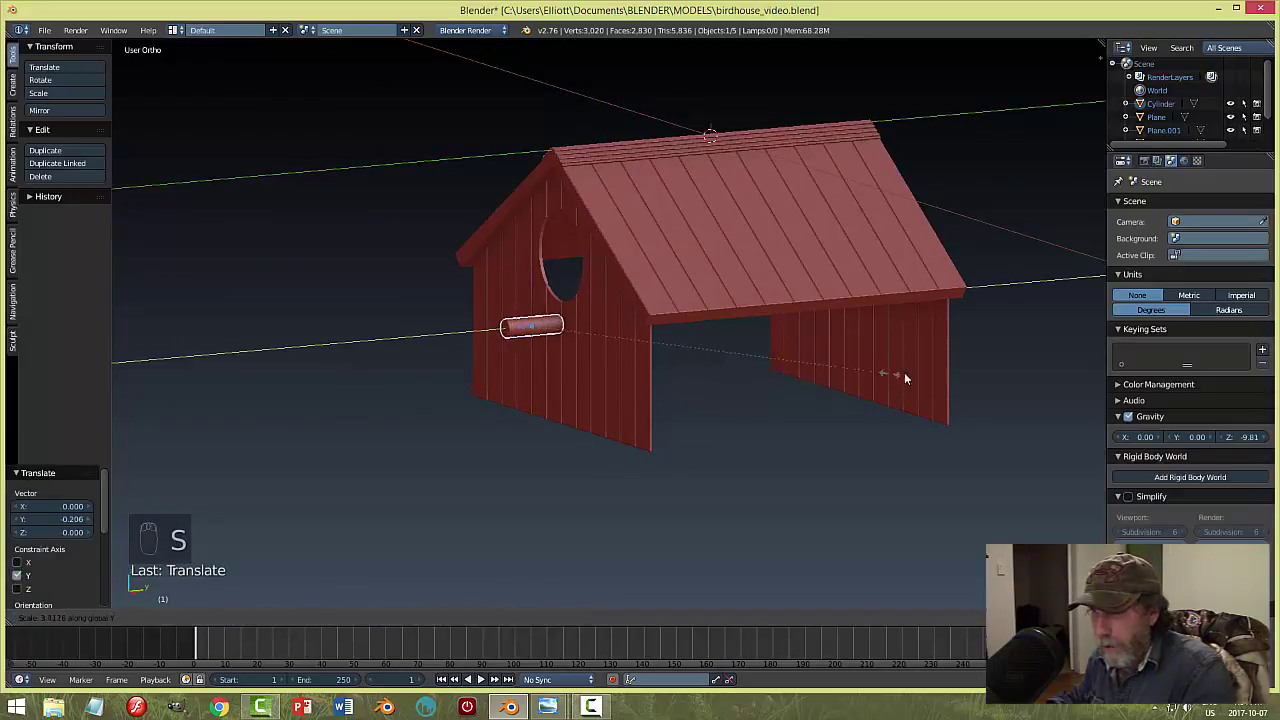
pyautogui.click(948, 370)
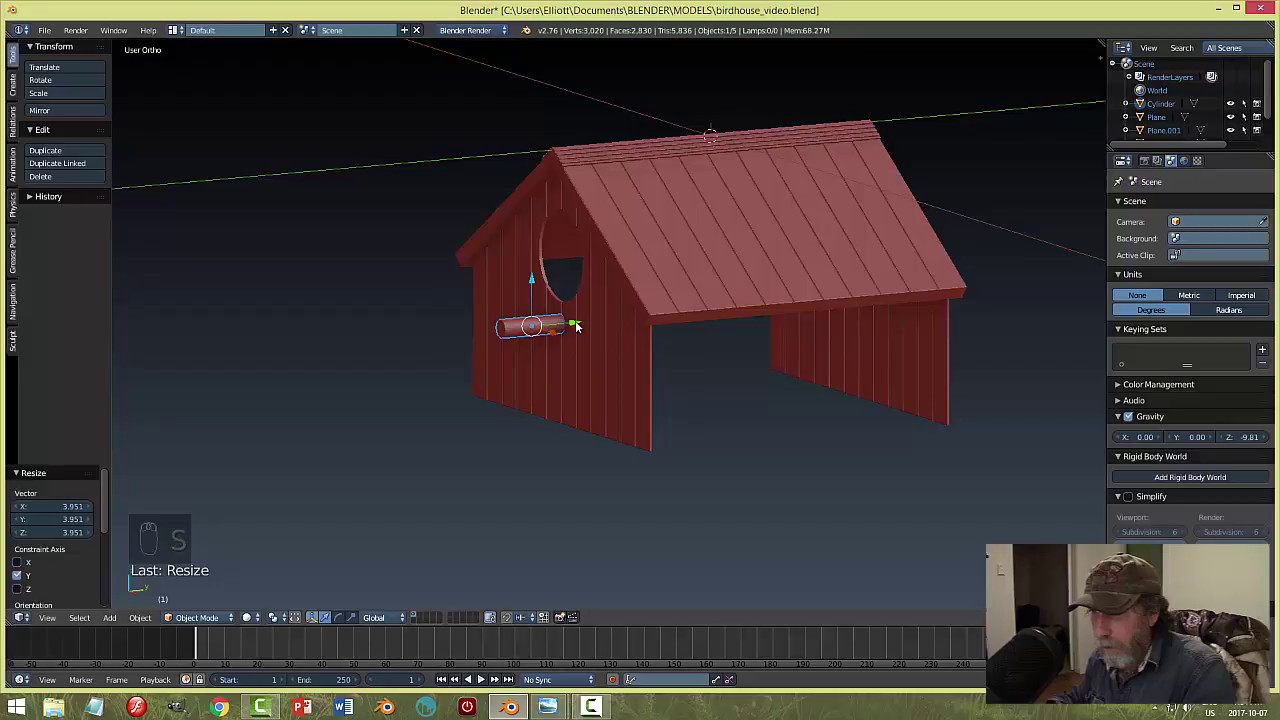
pyautogui.moveTo(576, 326); pyautogui.dragTo(576, 320)
pyautogui.press('s')
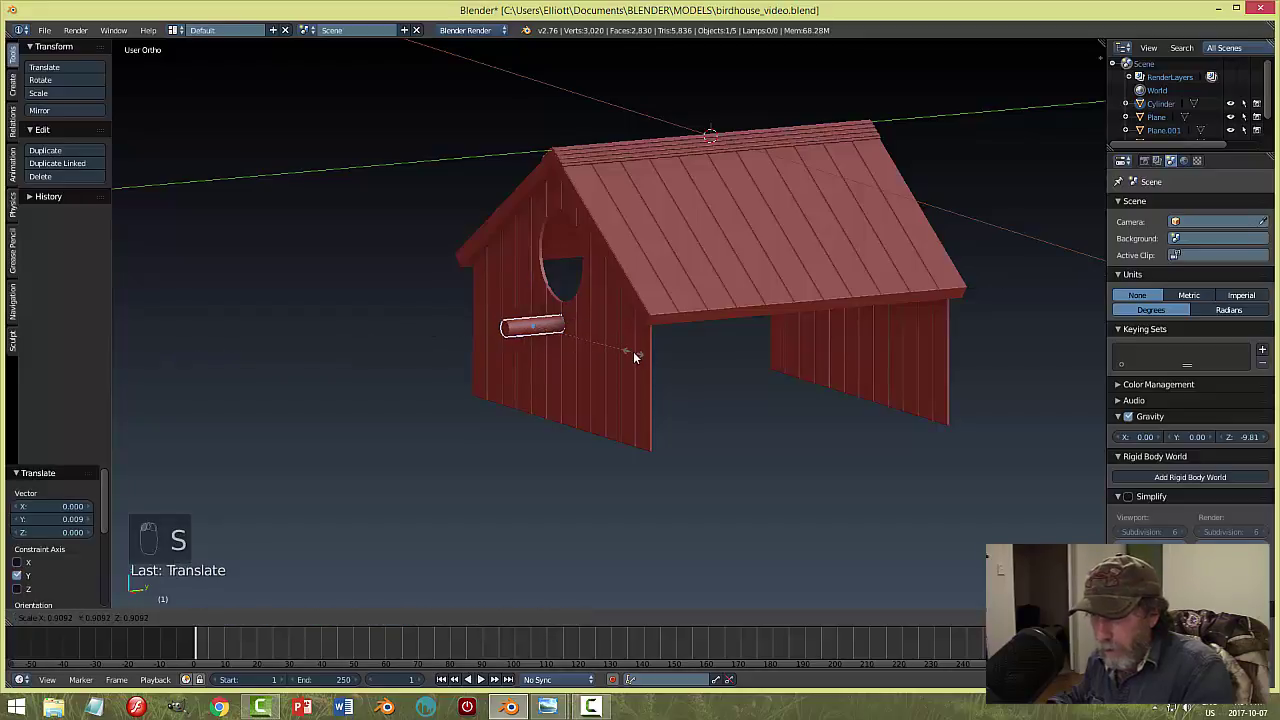
pyautogui.click(636, 353)
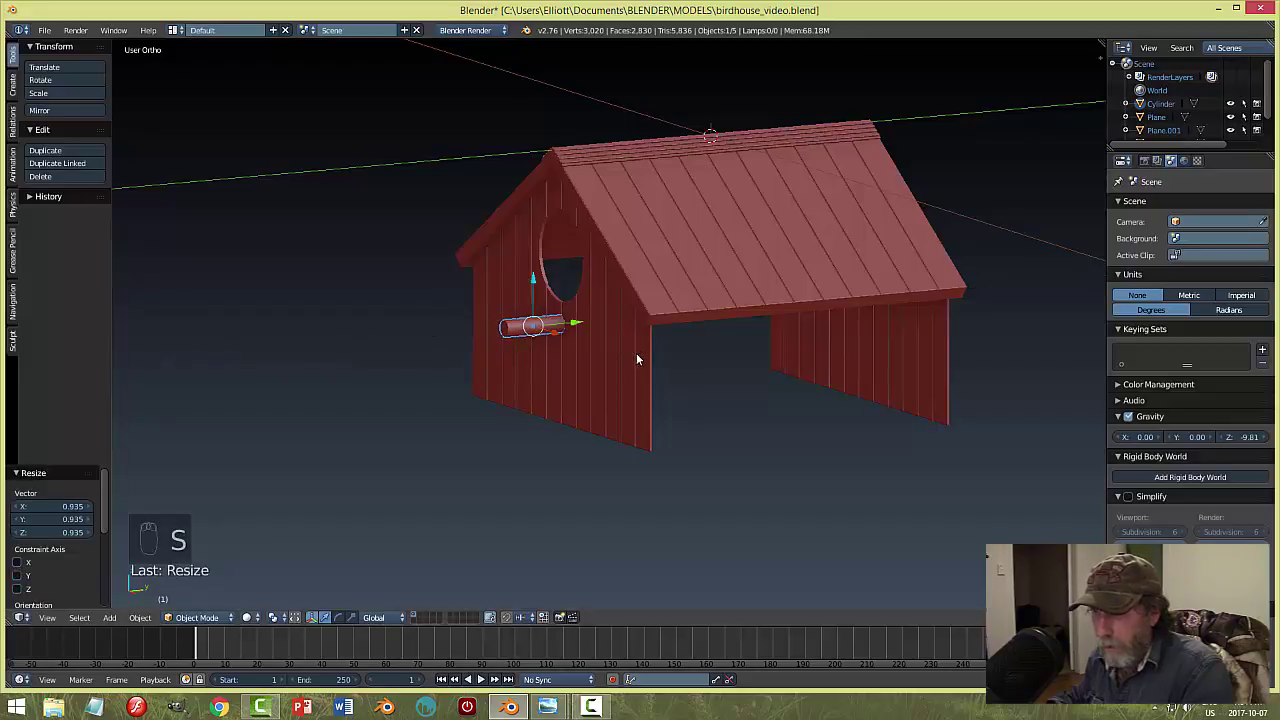
# Bevel the rim of the perch's outer end face in Edit Mode with a small multi-segment bevel, and return to Object Mode.
pyautogui.press('a')
pyautogui.moveTo(478, 361); pyautogui.dragTo(431, 337, button='middle')
pyautogui.scroll(3, 656, 369)
pyautogui.scroll(6, 603, 369)
pyautogui.rightClick(431, 337)
pyautogui.press('Tab')
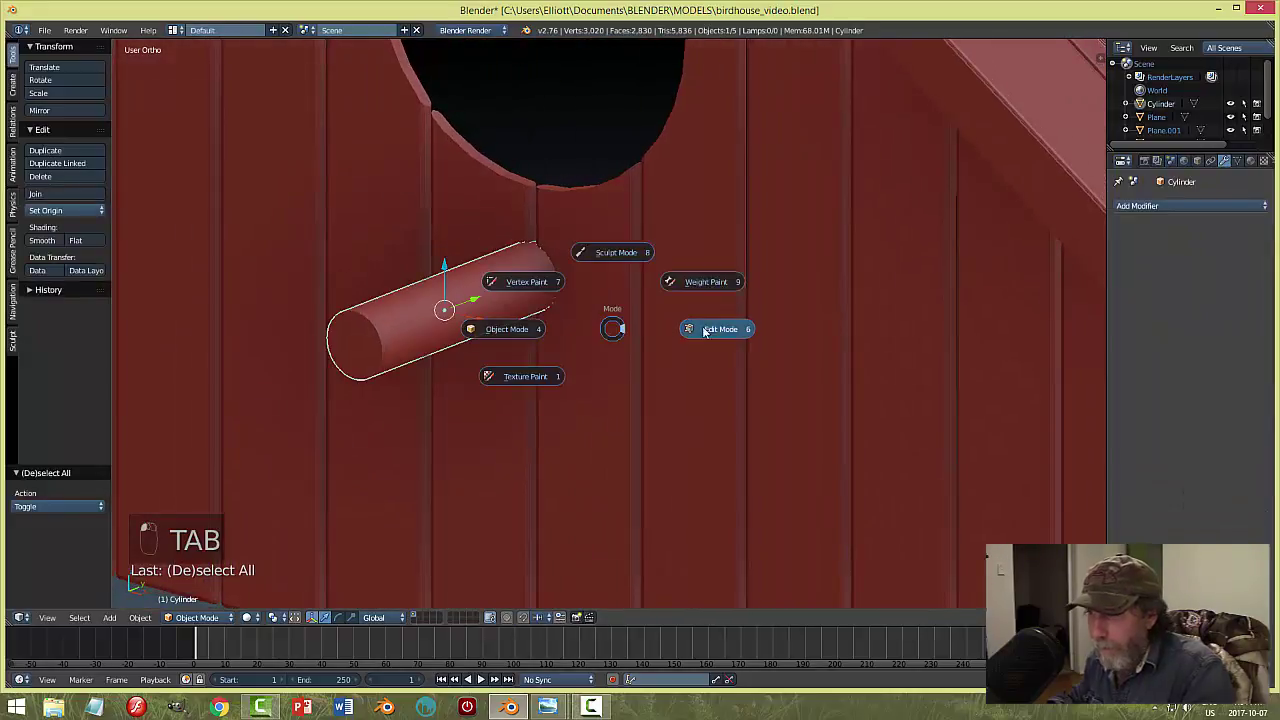
pyautogui.click(705, 330)
pyautogui.hotkey('ctrl', 'Tab')
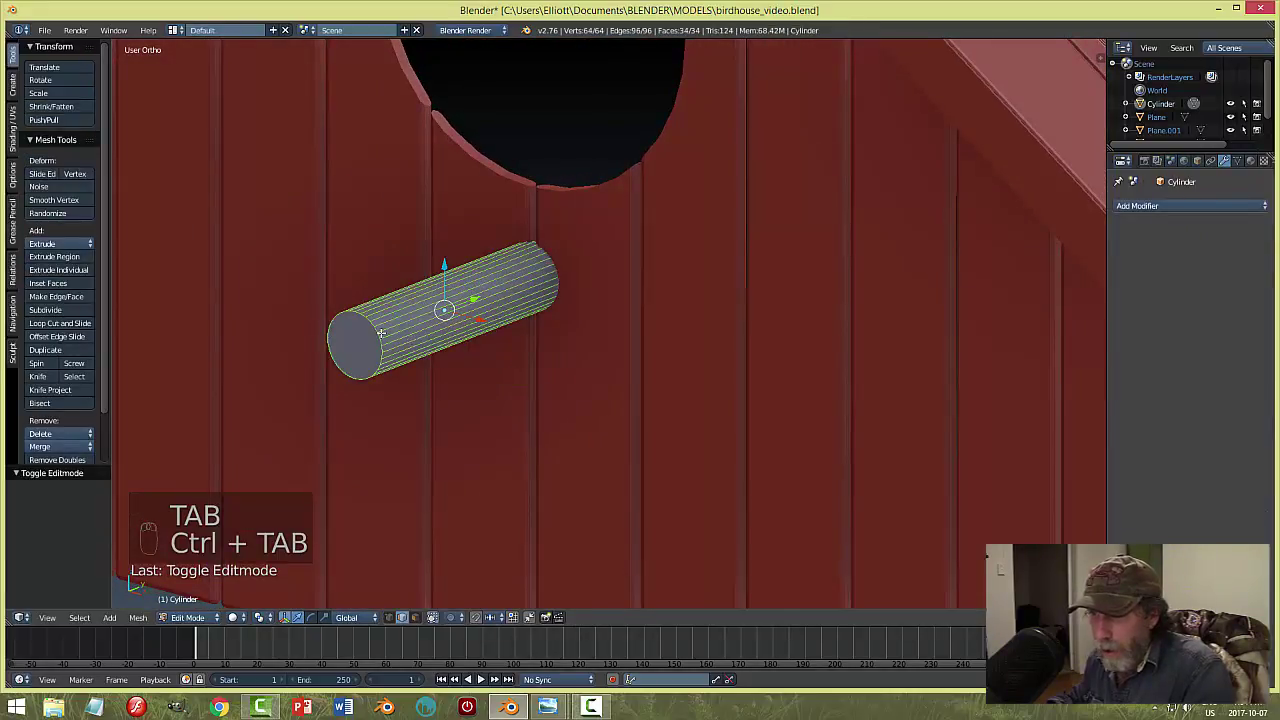
pyautogui.press('a')
pyautogui.rightClick(443, 306)
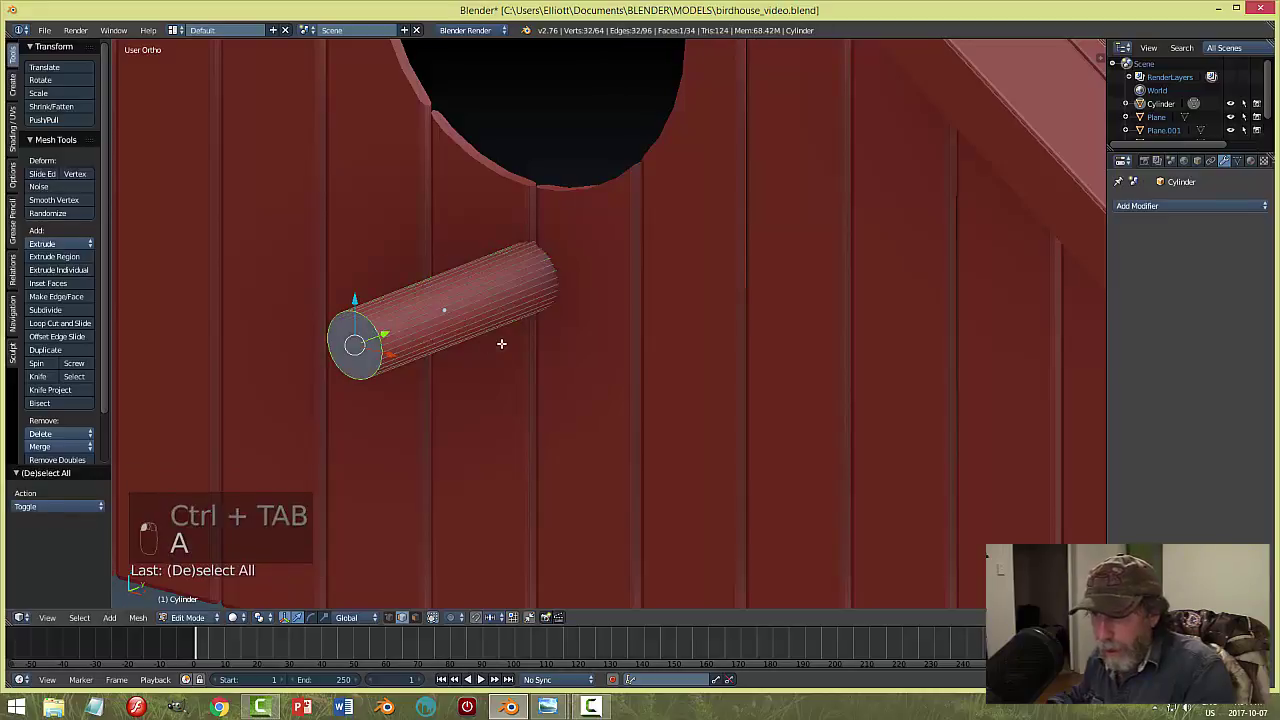
pyautogui.hotkey('ctrl', 'b')
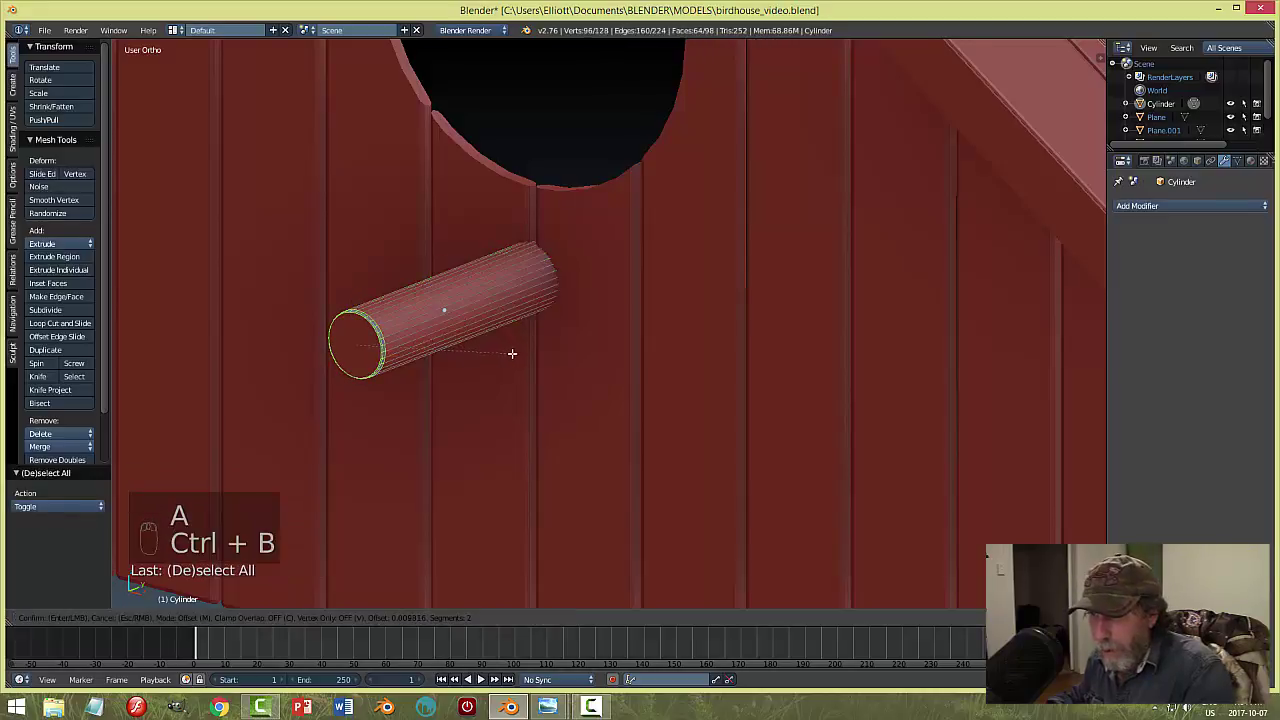
pyautogui.click(511, 353)
pyautogui.press('a')
pyautogui.press('Tab')
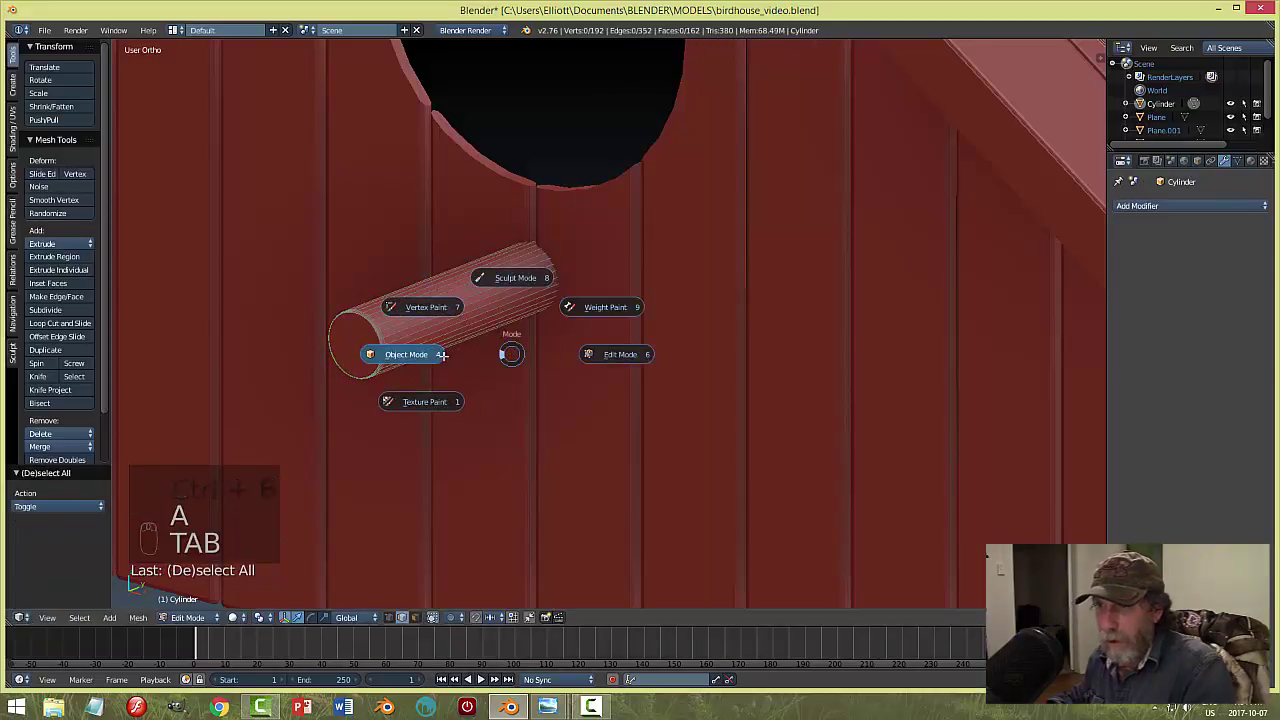
pyautogui.click(453, 354)
# Try smooth shading on the perch and set it back to flat shading.
pyautogui.press('a')
pyautogui.press('a')
pyautogui.moveTo(628, 360); pyautogui.dragTo(540, 341, button='middle')
pyautogui.scroll(-3, 540, 341)
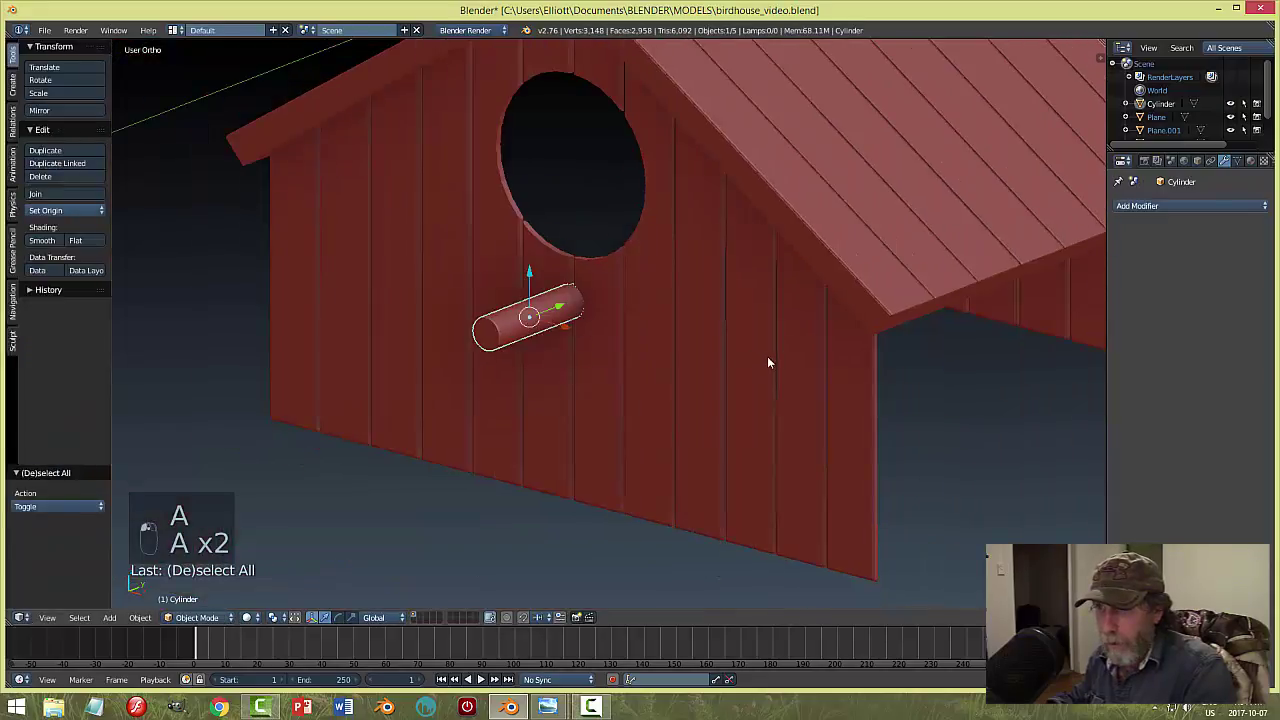
pyautogui.click(42, 241)
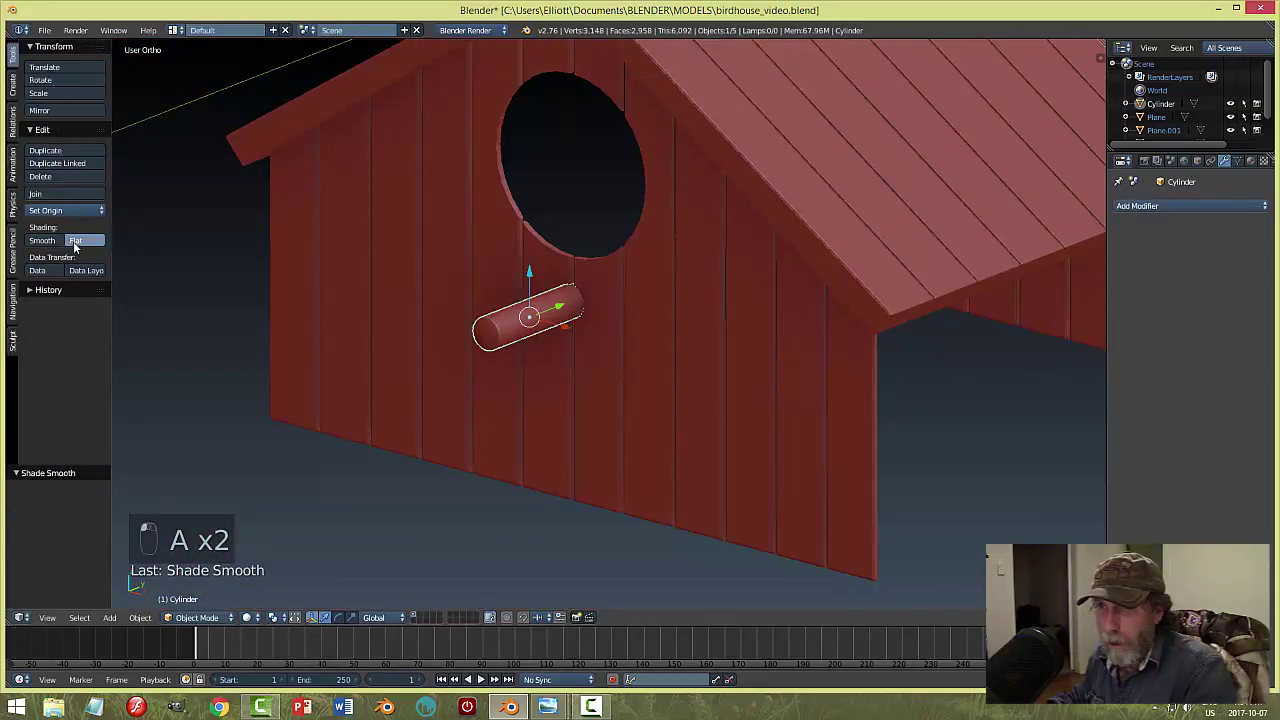
pyautogui.click(75, 241)
# Deselect the perch and save the model over the existing file birdhouse_video.blend.
pyautogui.press('a')
pyautogui.scroll(-3, 681, 445)
pyautogui.hotkey('ctrl', 's')
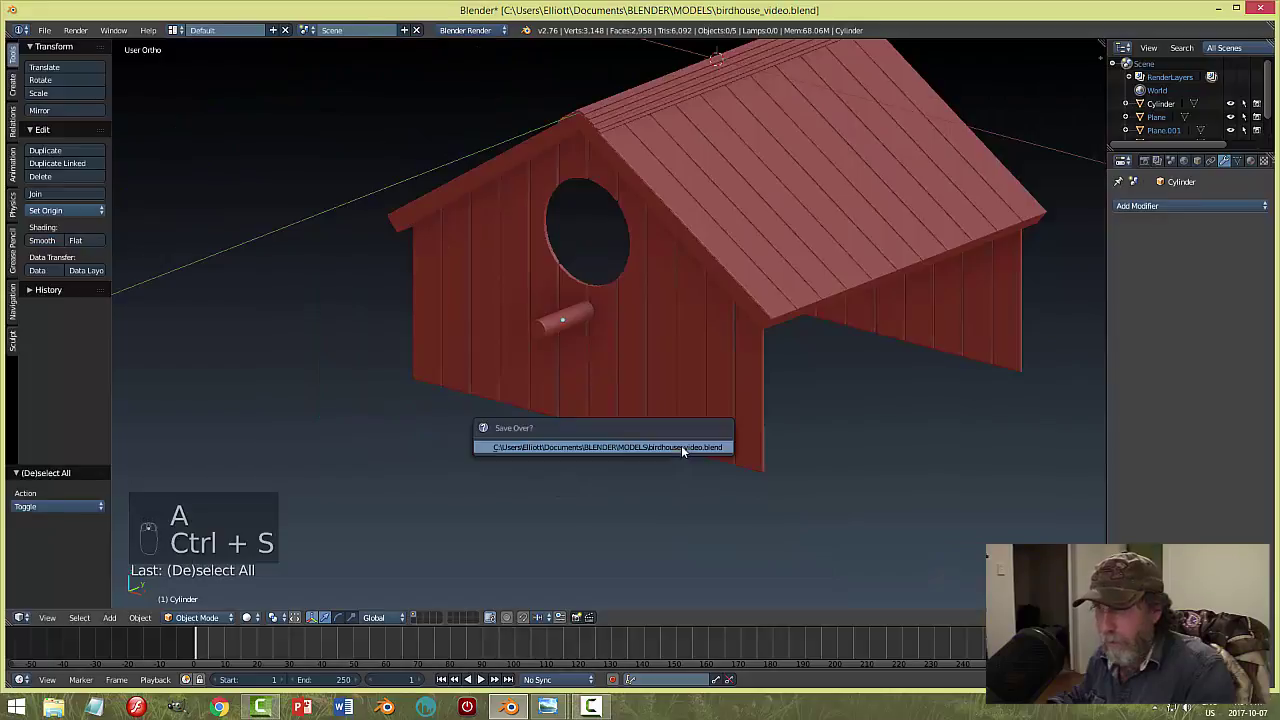
pyautogui.click(683, 450)
pyautogui.moveTo(683, 450); pyautogui.dragTo(849, 411, button='middle')
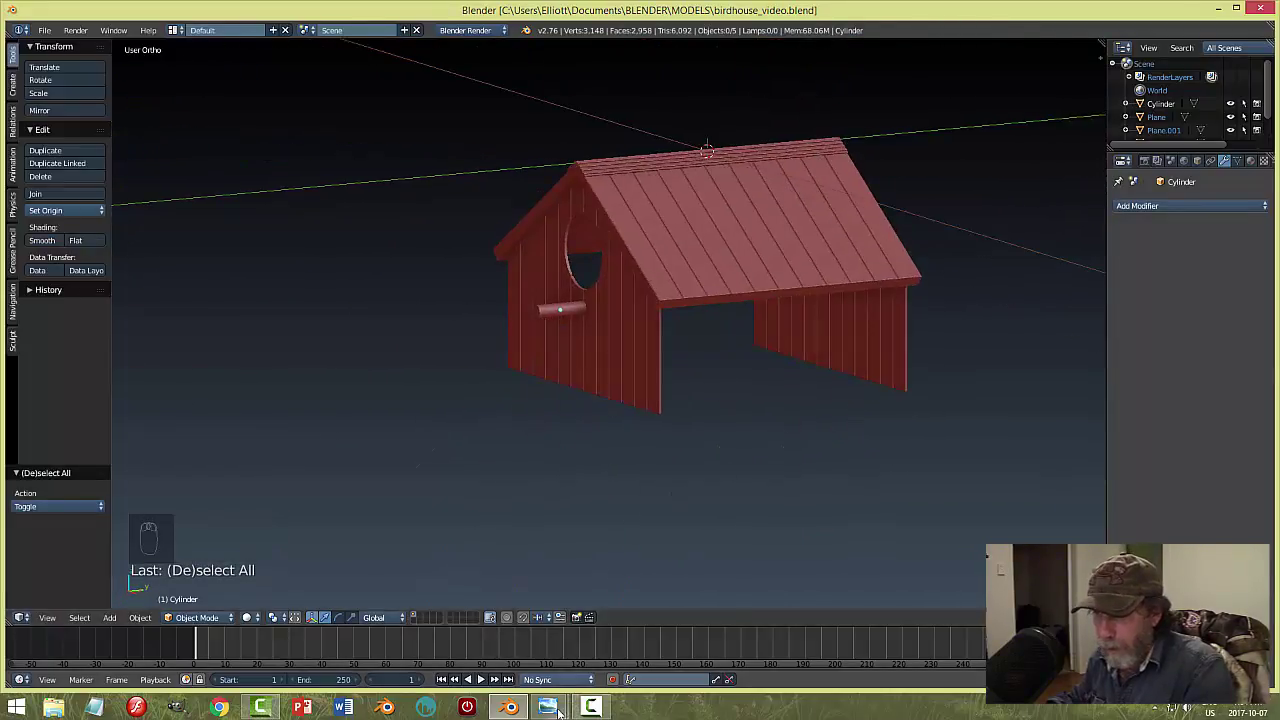
# Check the base of the birdhouse in the reference image birdhouse1.png, and add a cube mesh to the Blender scene.
pyautogui.moveTo(558, 710)
pyautogui.click(512, 625)
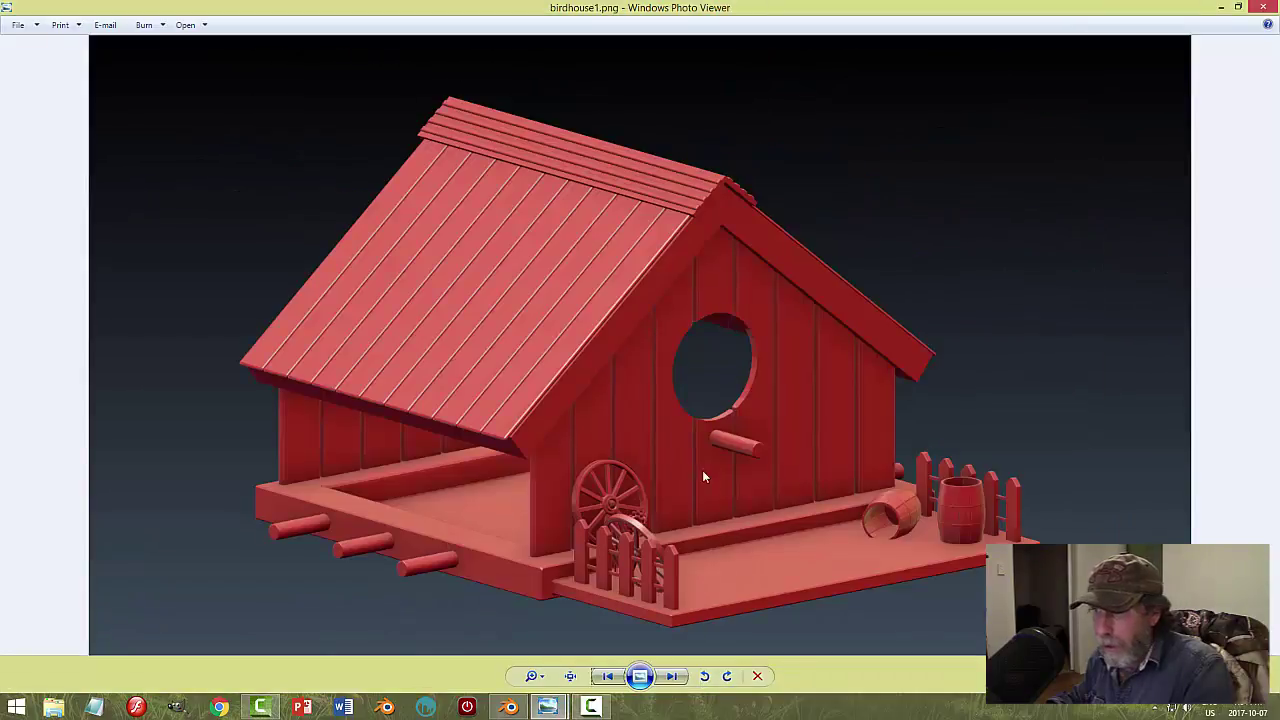
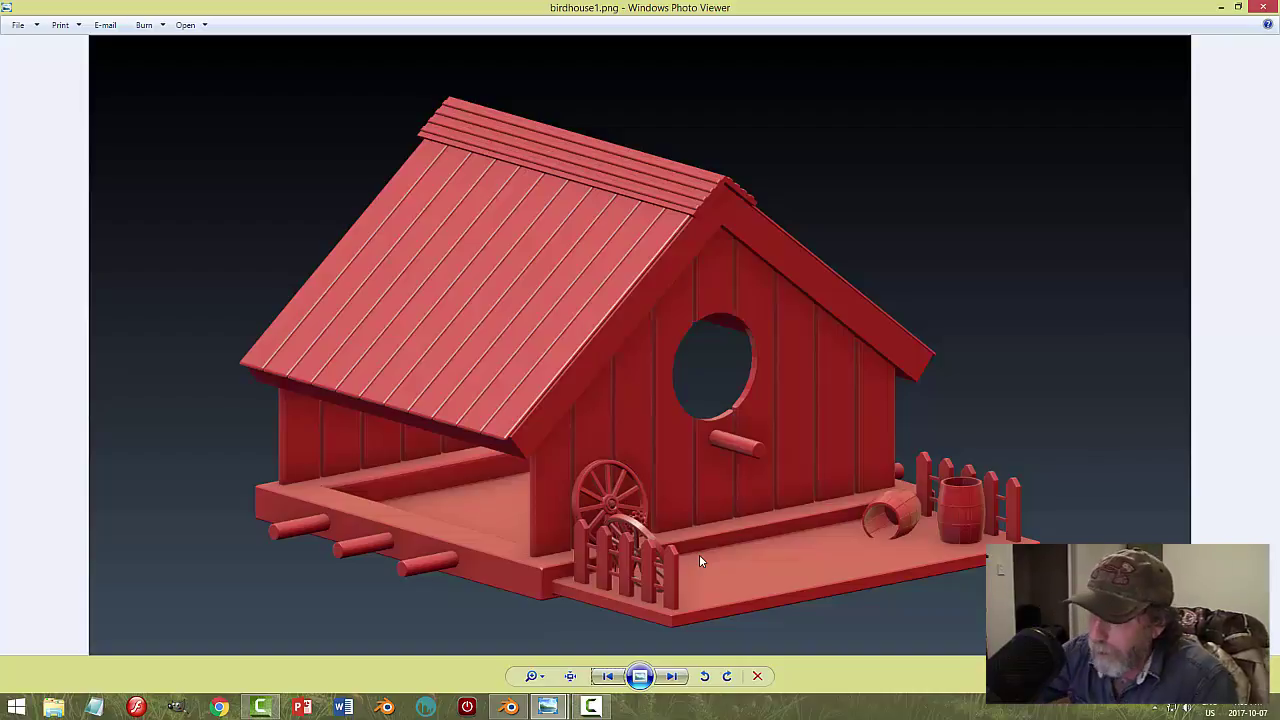
pyautogui.click(510, 707)
pyautogui.moveTo(638, 554); pyautogui.dragTo(758, 435, button='middle')
pyautogui.hotkey('shift', 'a')
pyautogui.moveTo(760, 440)
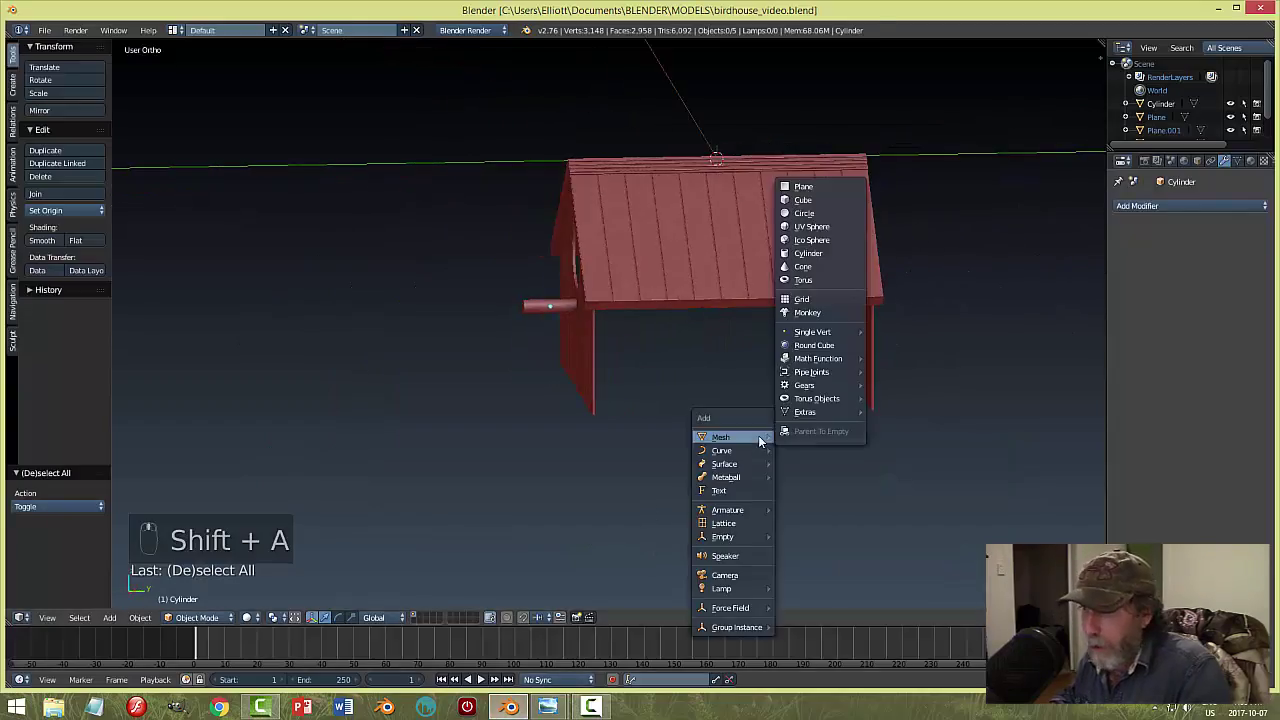
pyautogui.click(820, 199)
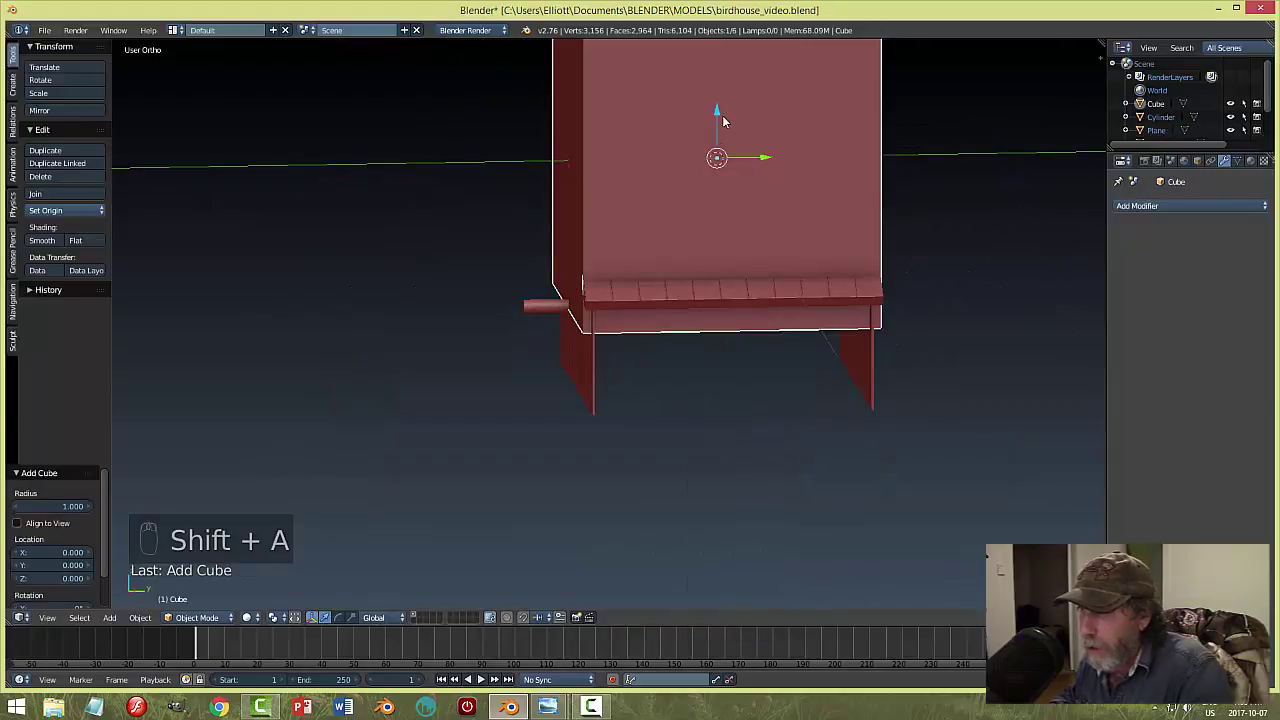
# Move the cube down about 2.210 along Z, flatten it to about 0.070 along Z and raise the slab about 0.740 to the walls' lower edge.
pyautogui.press('g')
pyautogui.press('z')
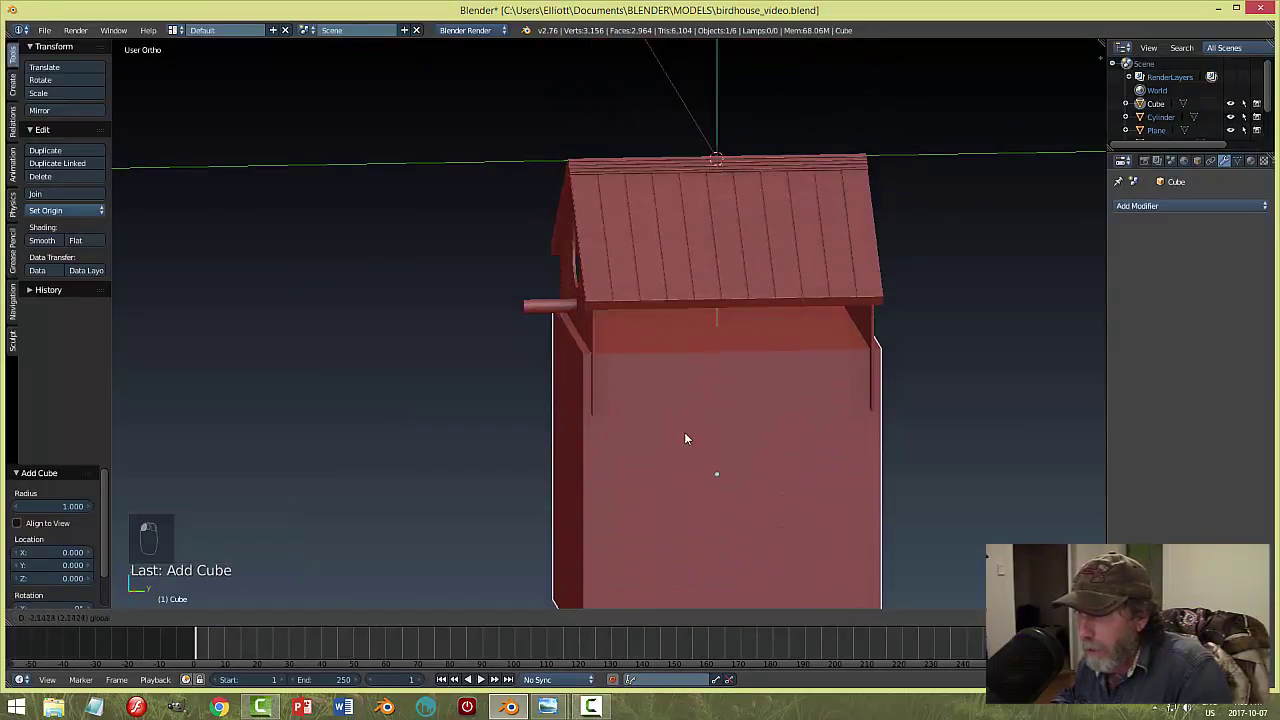
pyautogui.click(684, 436)
pyautogui.scroll(-4, 700, 440)
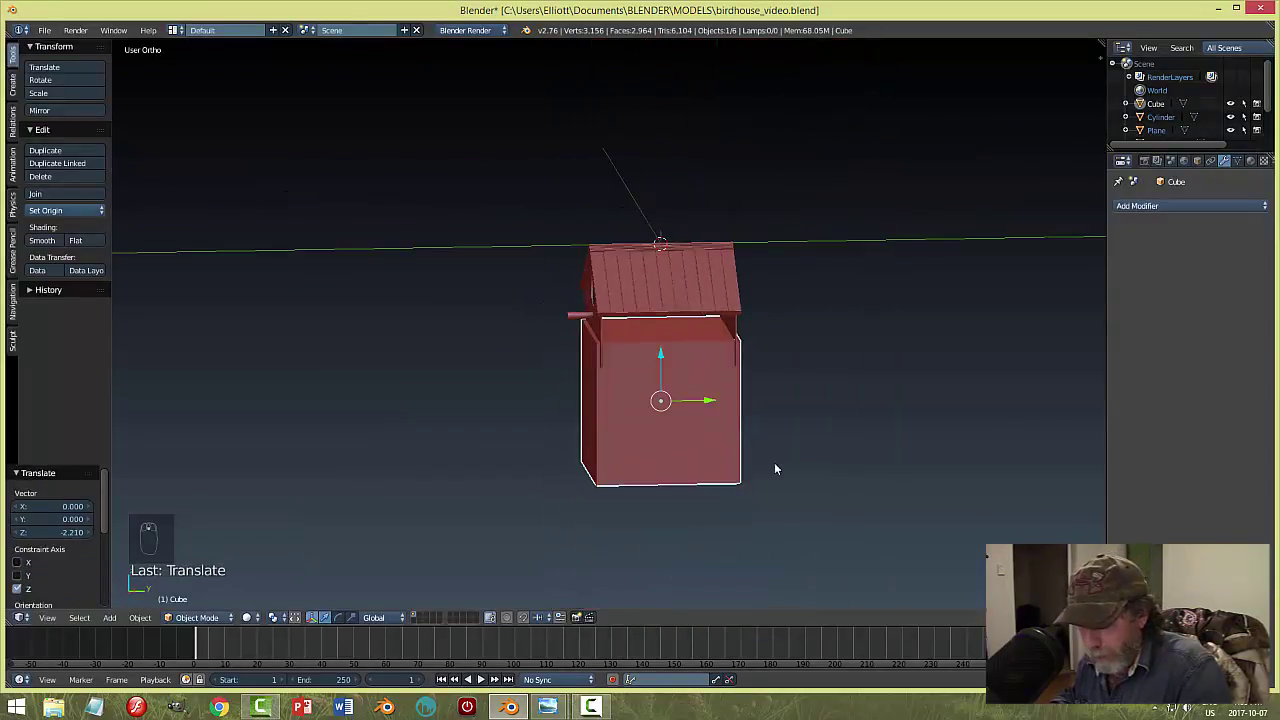
pyautogui.press('s')
pyautogui.press('z')
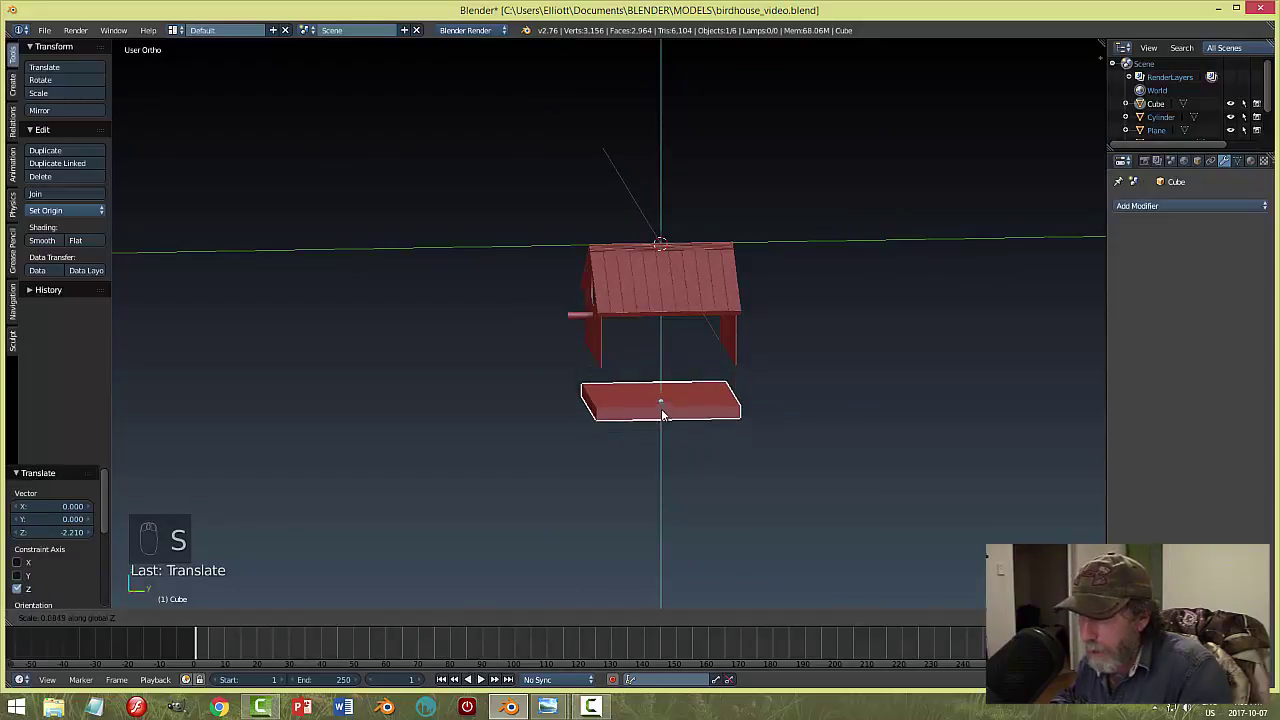
pyautogui.click(661, 414)
pyautogui.press('g')
pyautogui.press('z')
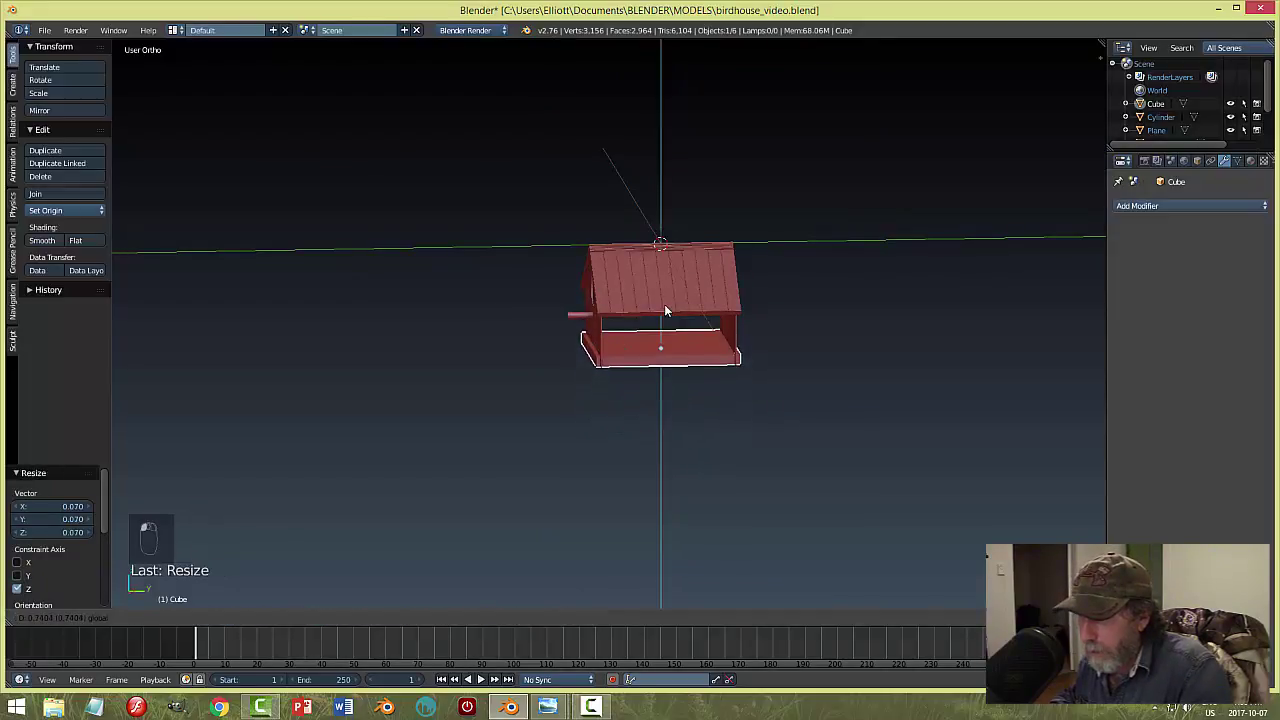
pyautogui.click(664, 304)
pyautogui.scroll(6, 761, 404)
# Scale the base slab by about 1.126 along X and about 1.018 along Y so it extends past the walls.
pyautogui.moveTo(785, 431); pyautogui.dragTo(921, 433, button='middle')
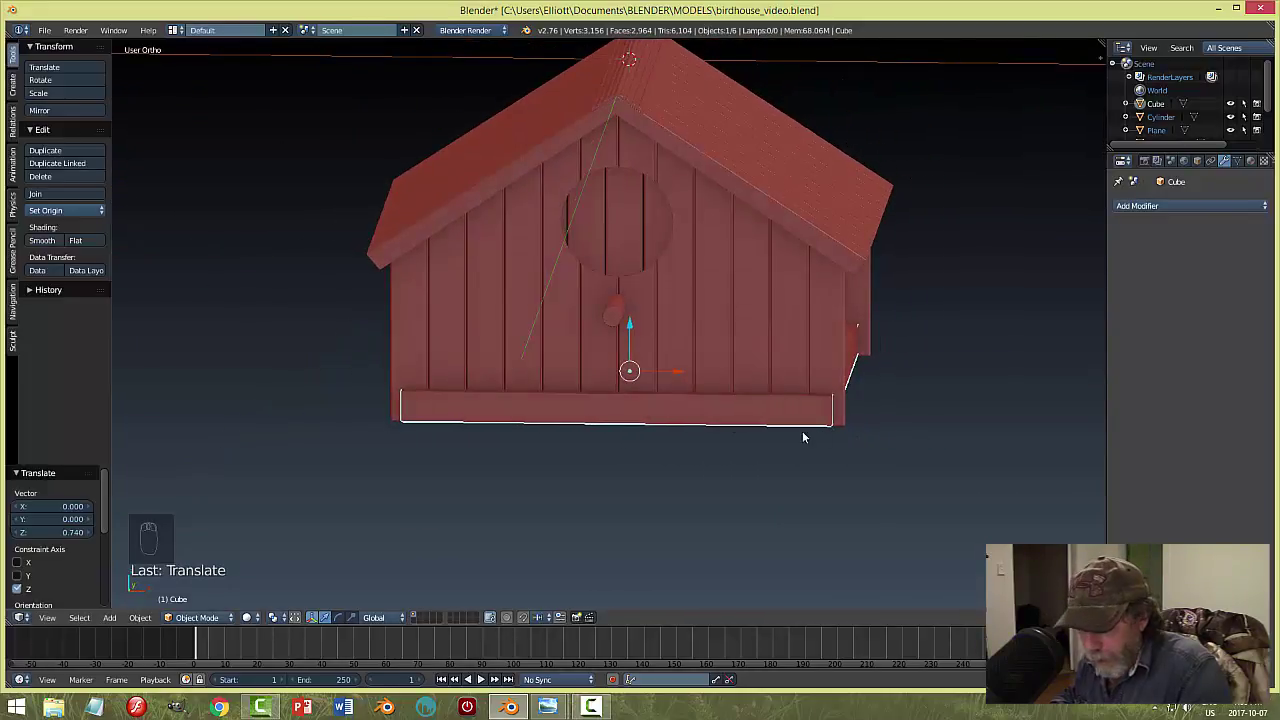
pyautogui.press('s')
pyautogui.press('x')
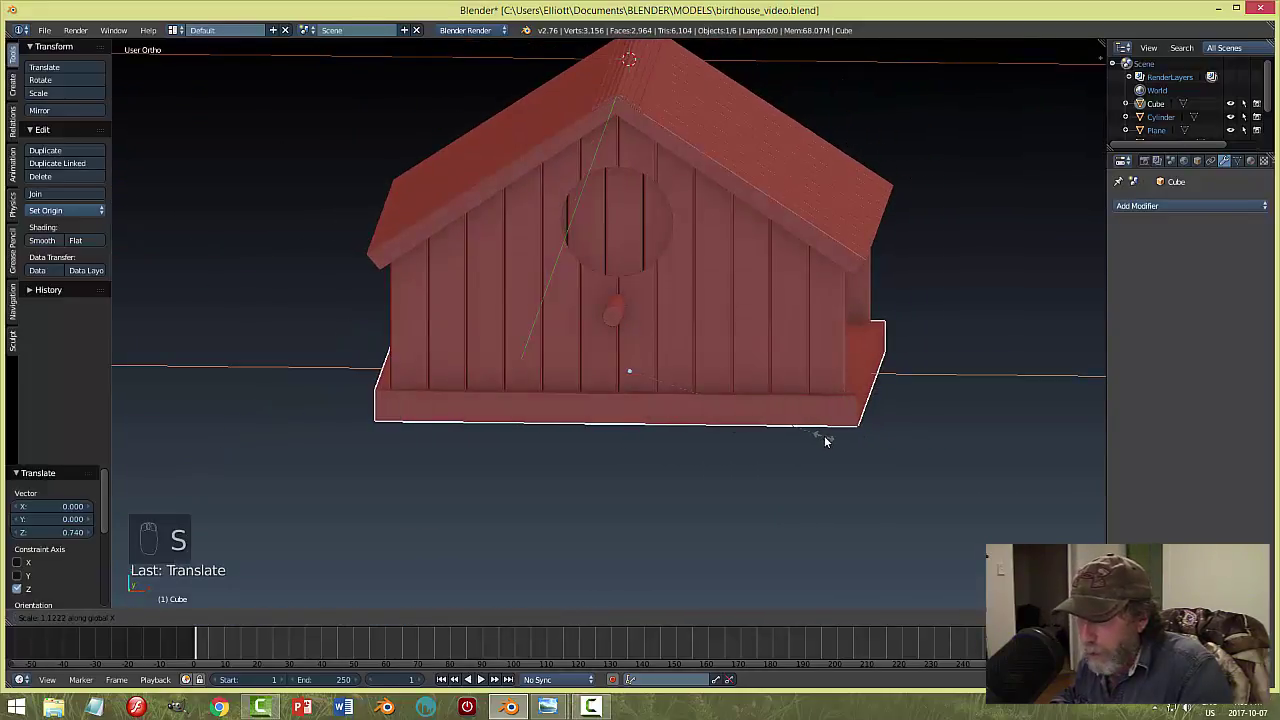
pyautogui.click(826, 441)
pyautogui.moveTo(937, 386); pyautogui.dragTo(791, 401, button='middle')
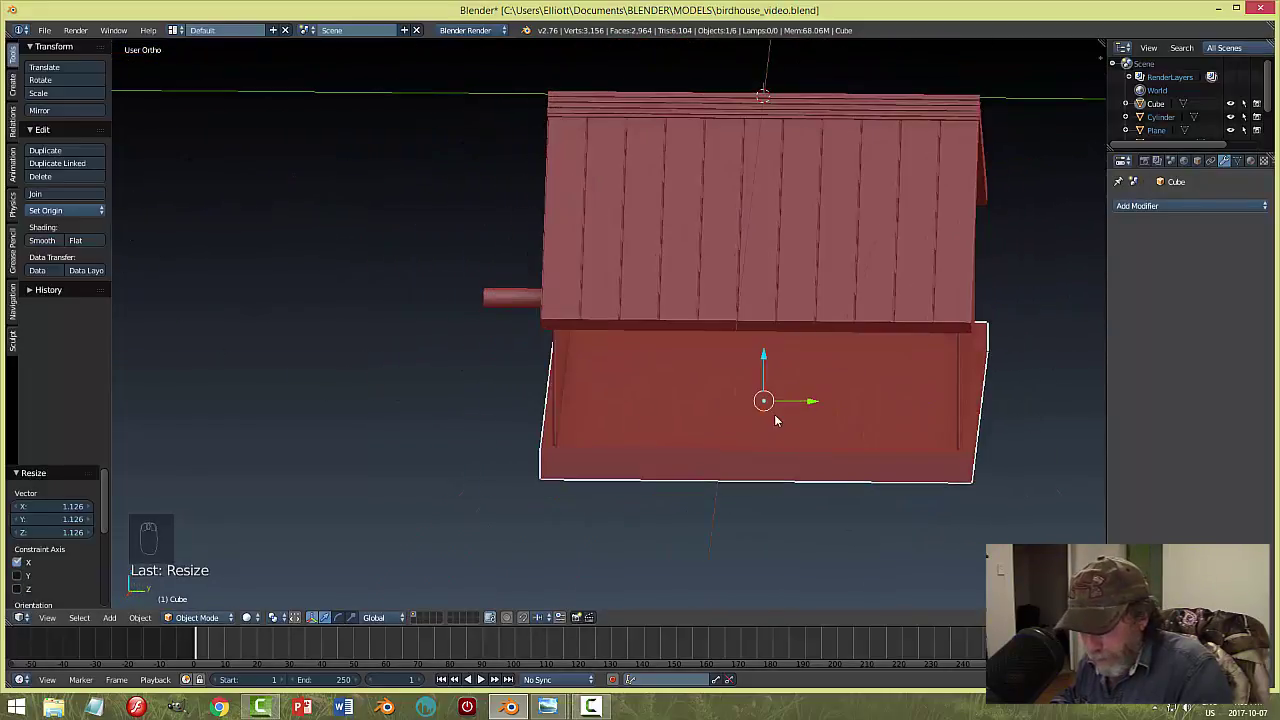
pyautogui.press('s')
pyautogui.press('y')
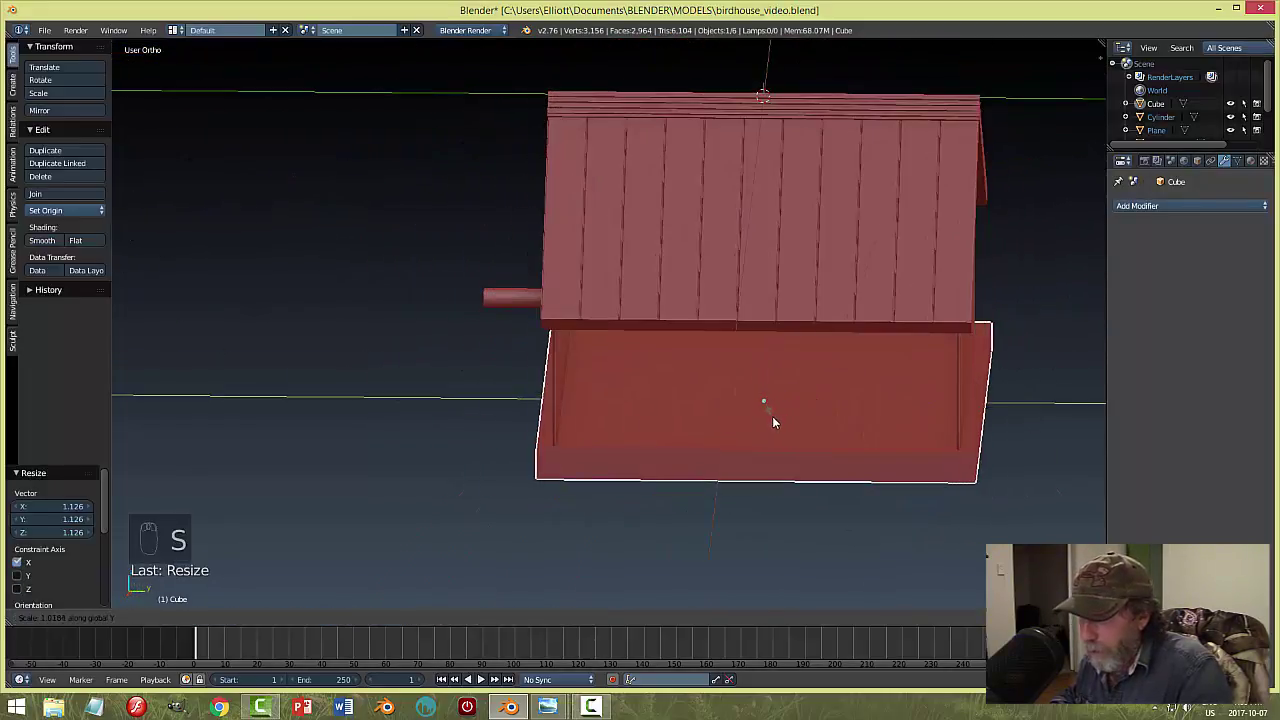
pyautogui.click(772, 421)
pyautogui.moveTo(772, 421); pyautogui.dragTo(926, 381, button='middle')
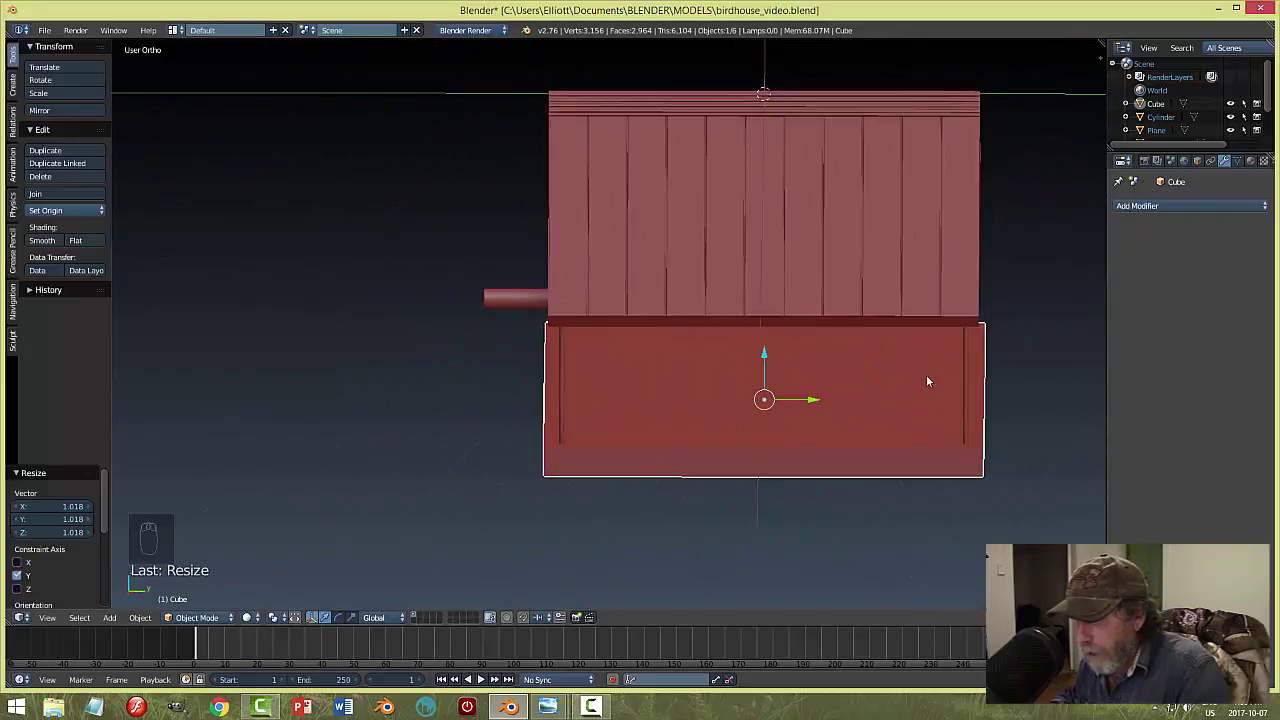
# In Edit Mode with face selection, inset the top face of the base slab by about 0.1365.
pyautogui.moveTo(830, 393); pyautogui.dragTo(712, 375, button='middle')
pyautogui.press('Tab')
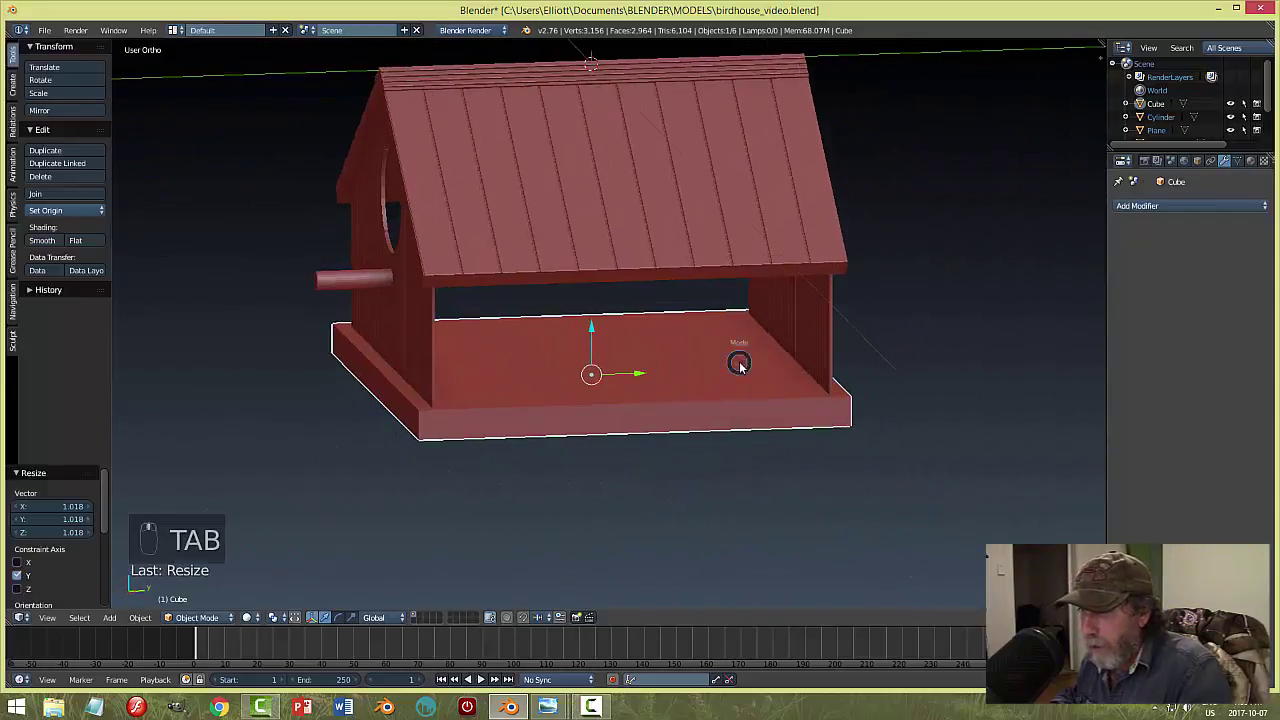
pyautogui.click(817, 363)
pyautogui.hotkey('ctrl', 'Tab')
pyautogui.click(765, 373)
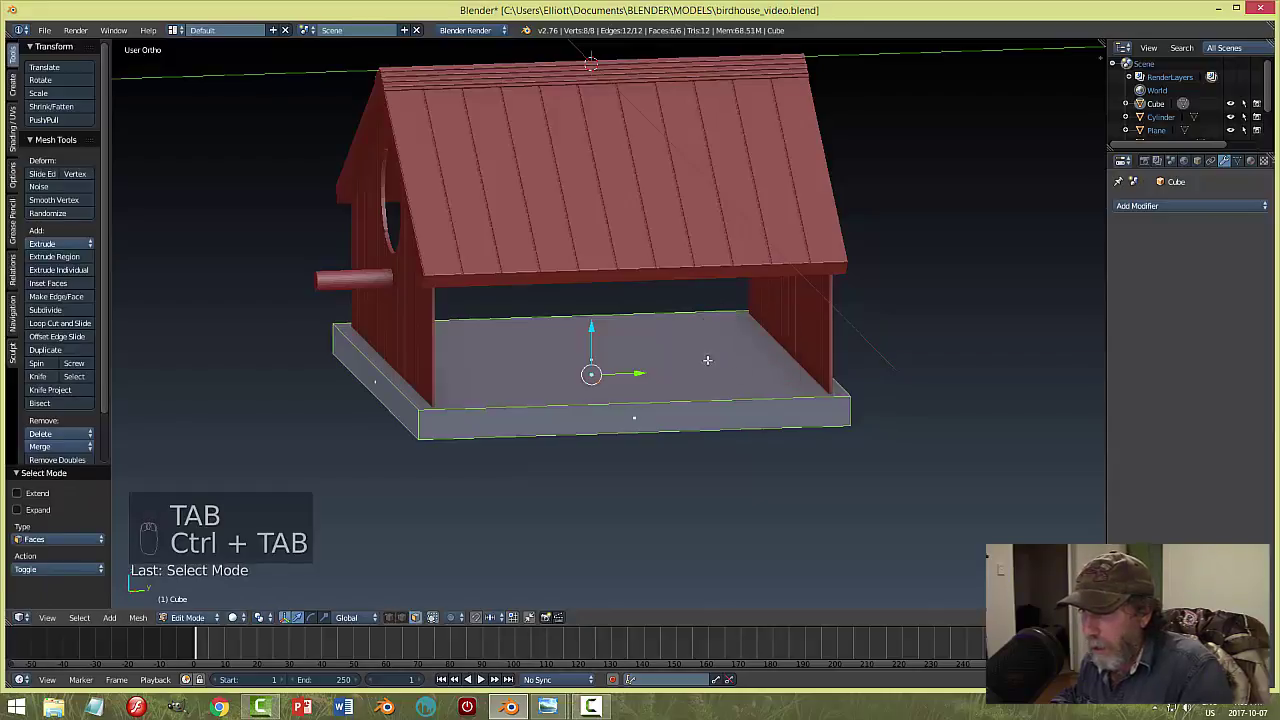
pyautogui.moveTo(868, 388); pyautogui.dragTo(860, 391, button='middle')
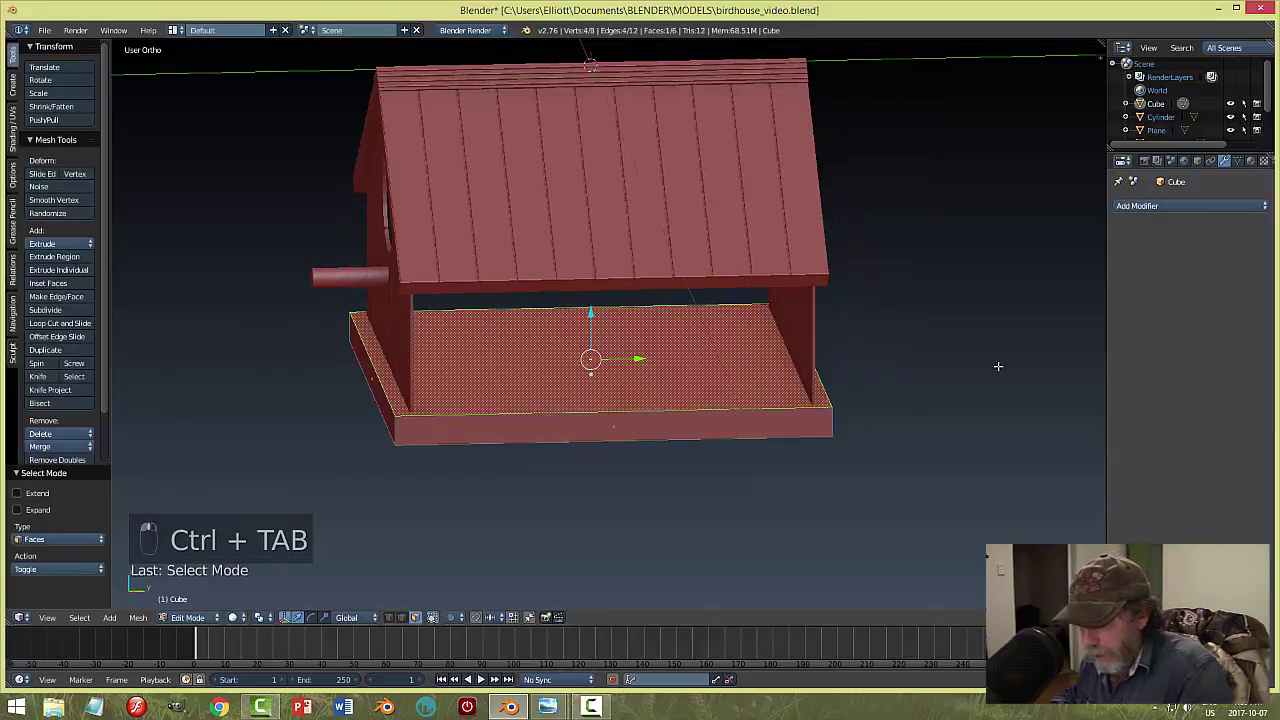
pyautogui.press('i')
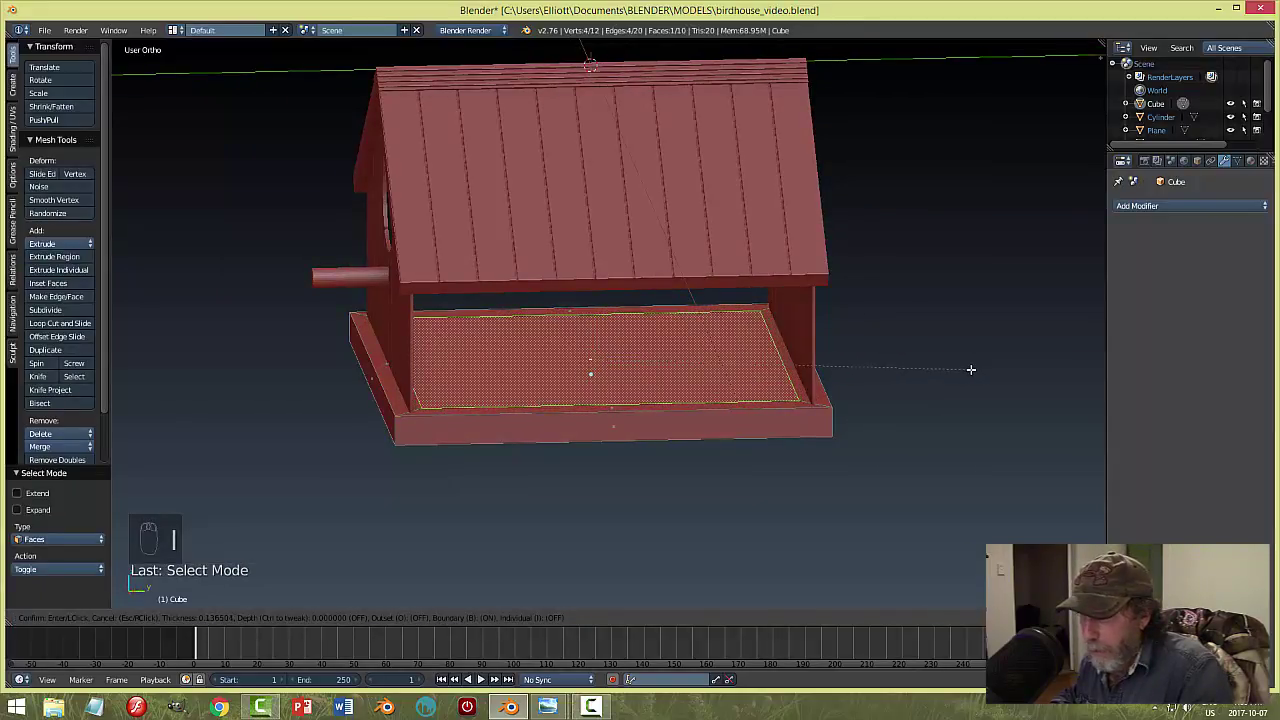
pyautogui.click(970, 369)
# Extrude the inset face down about 0.059, adjust the recessed floor's height along Z, and return to Object Mode.
pyautogui.moveTo(939, 353); pyautogui.dragTo(1032, 387, button='middle')
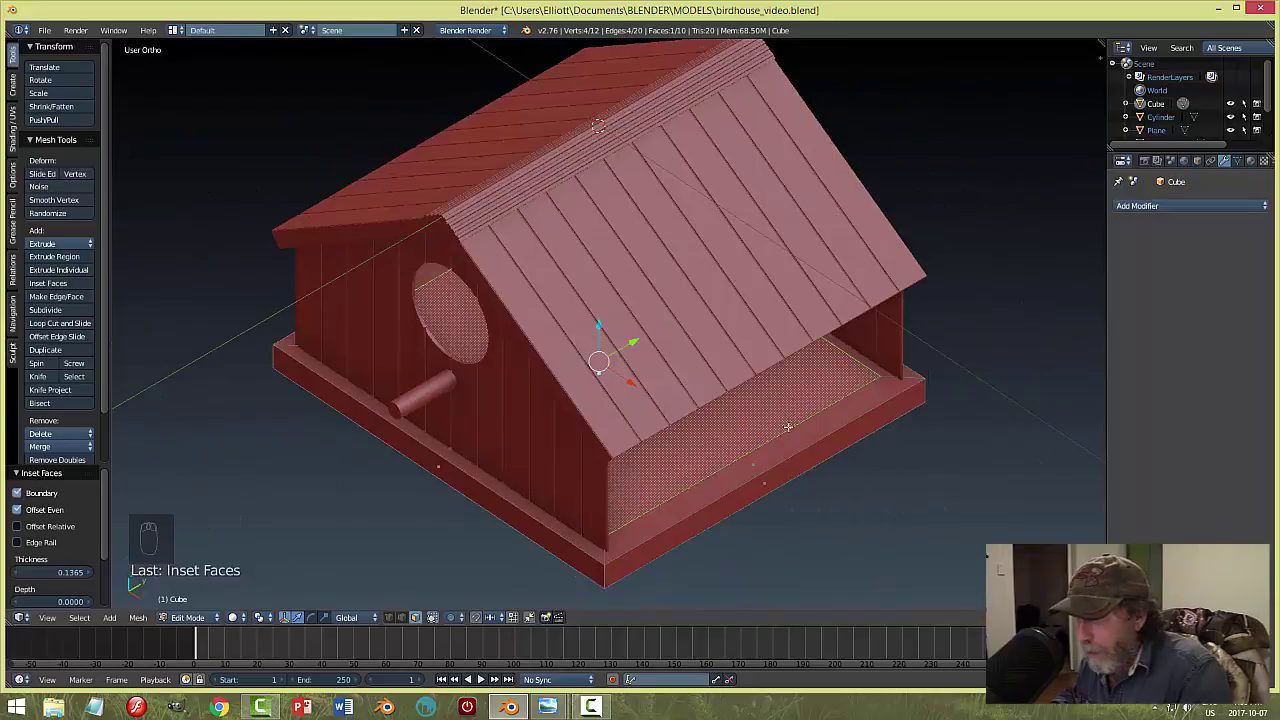
pyautogui.moveTo(567, 485); pyautogui.dragTo(788, 397, button='middle')
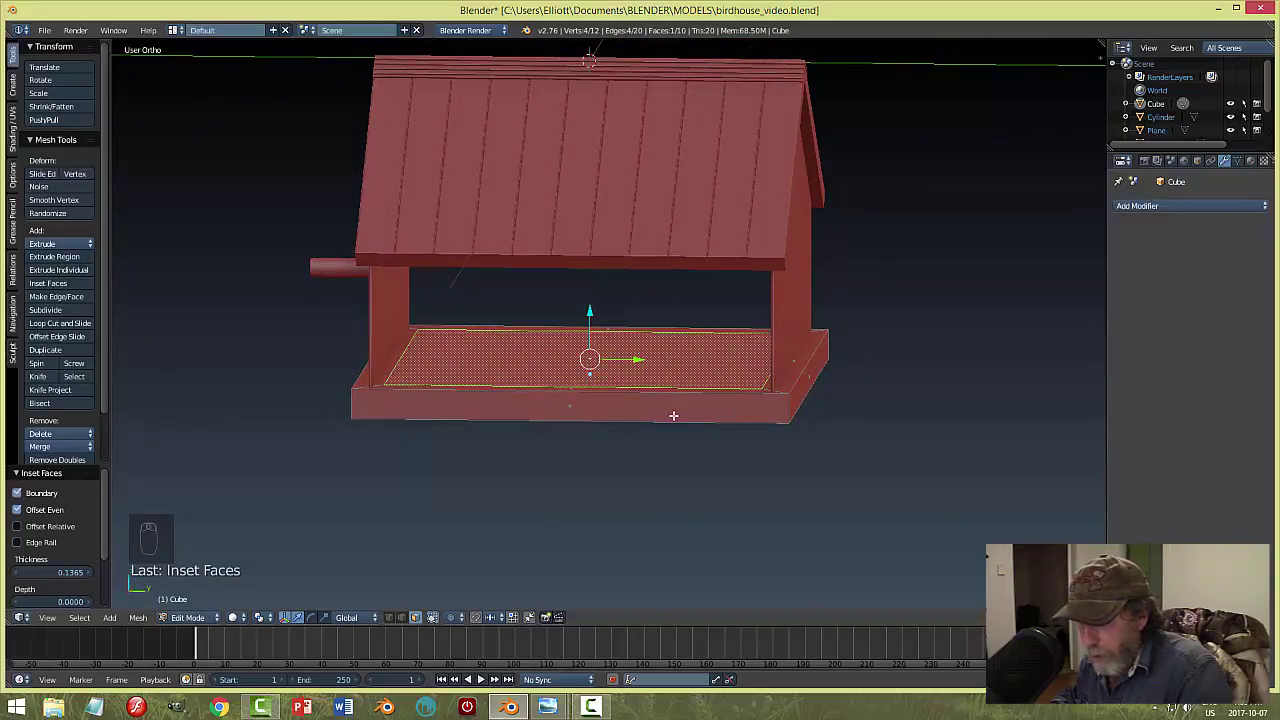
pyautogui.press('e')
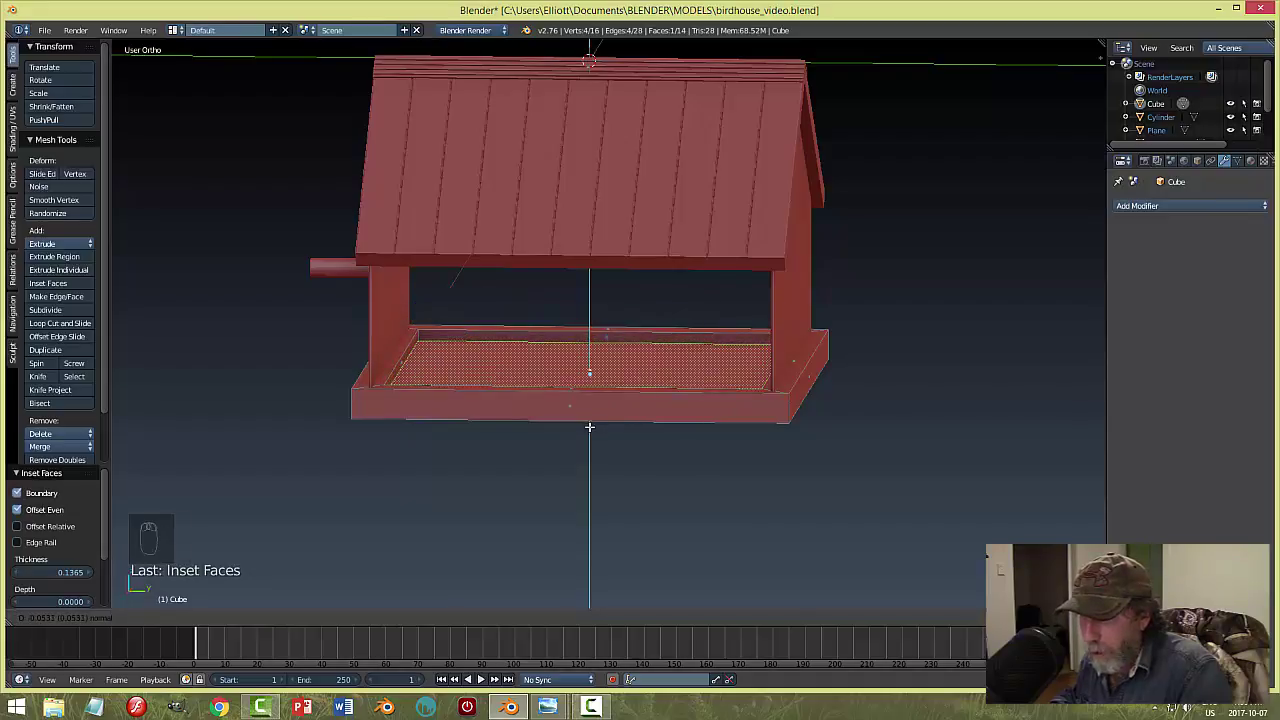
pyautogui.click(589, 428)
pyautogui.moveTo(751, 471)
pyautogui.mouseDown(button='middle')
pyautogui.moveTo(740, 429)
pyautogui.moveTo(746, 446)
pyautogui.moveTo(691, 397)
pyautogui.moveTo(700, 409)
pyautogui.moveTo(620, 409)
pyautogui.moveTo(731, 466)
pyautogui.moveTo(751, 497)
pyautogui.moveTo(749, 481)
pyautogui.mouseUp(button='middle')
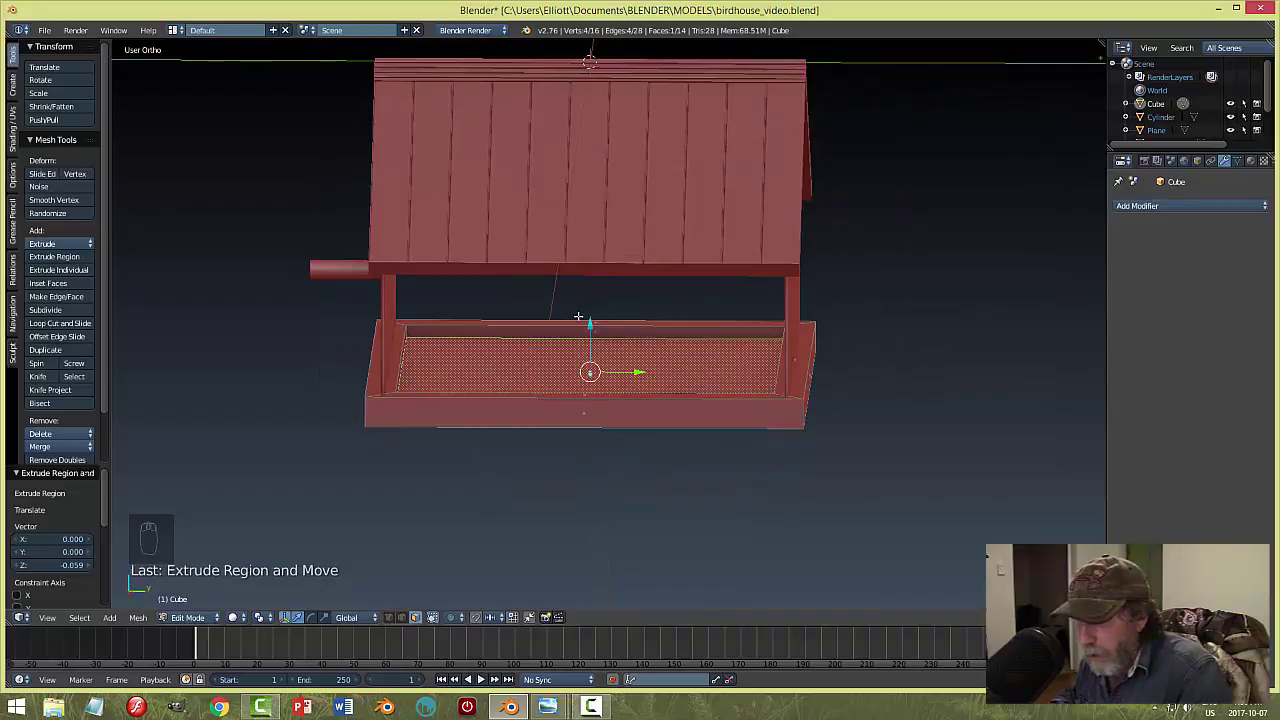
pyautogui.moveTo(591, 325); pyautogui.dragTo(750, 350)
pyautogui.press('a')
pyautogui.moveTo(749, 349); pyautogui.dragTo(731, 434, button='middle')
pyautogui.press('Tab')
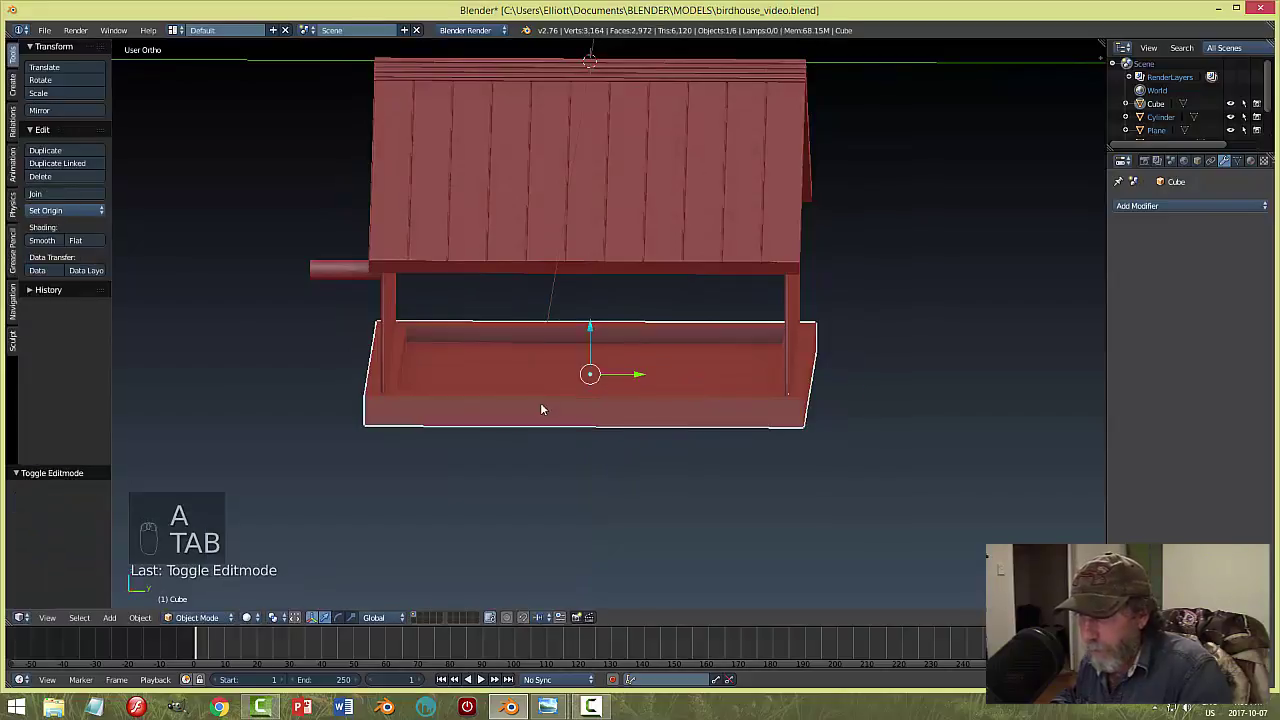
# Lower the whole base in two small moves of about 0.009 and 0.007 along Z, and deselect it.
pyautogui.moveTo(590, 333); pyautogui.dragTo(591, 334)
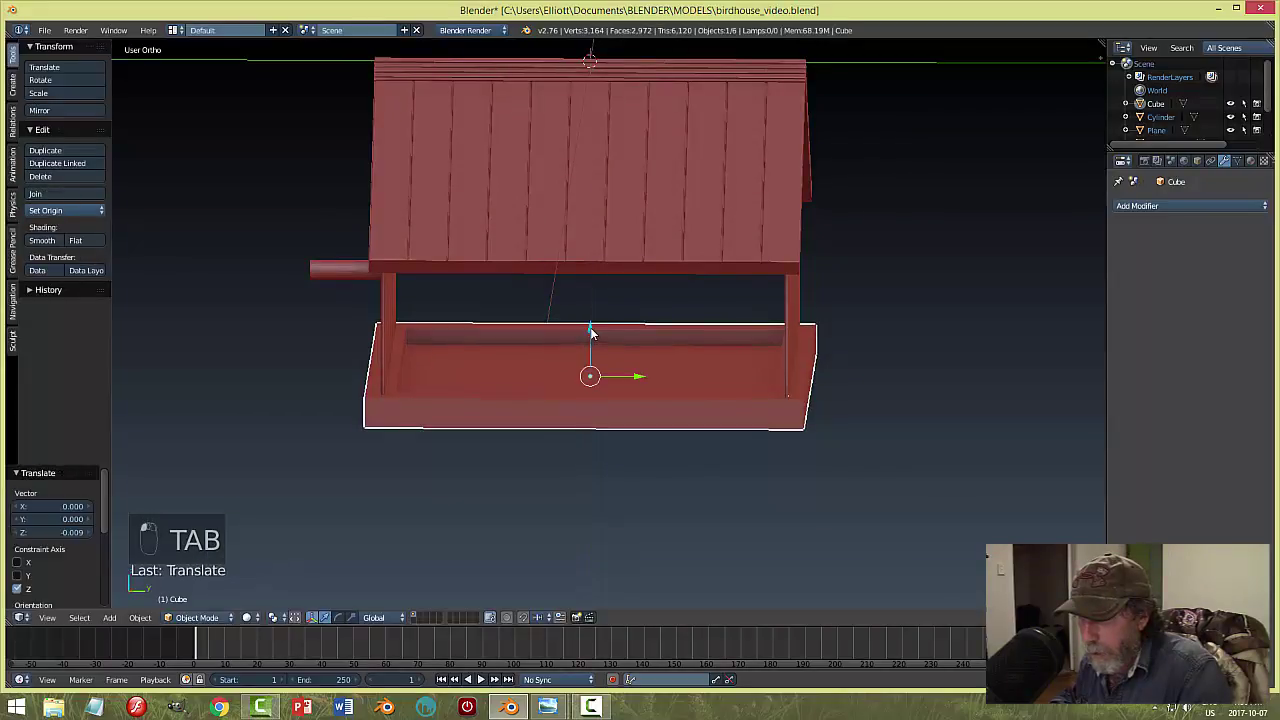
pyautogui.press('a')
pyautogui.press('a')
pyautogui.moveTo(829, 427); pyautogui.dragTo(709, 312, button='middle')
pyautogui.moveTo(591, 330); pyautogui.dragTo(591, 338)
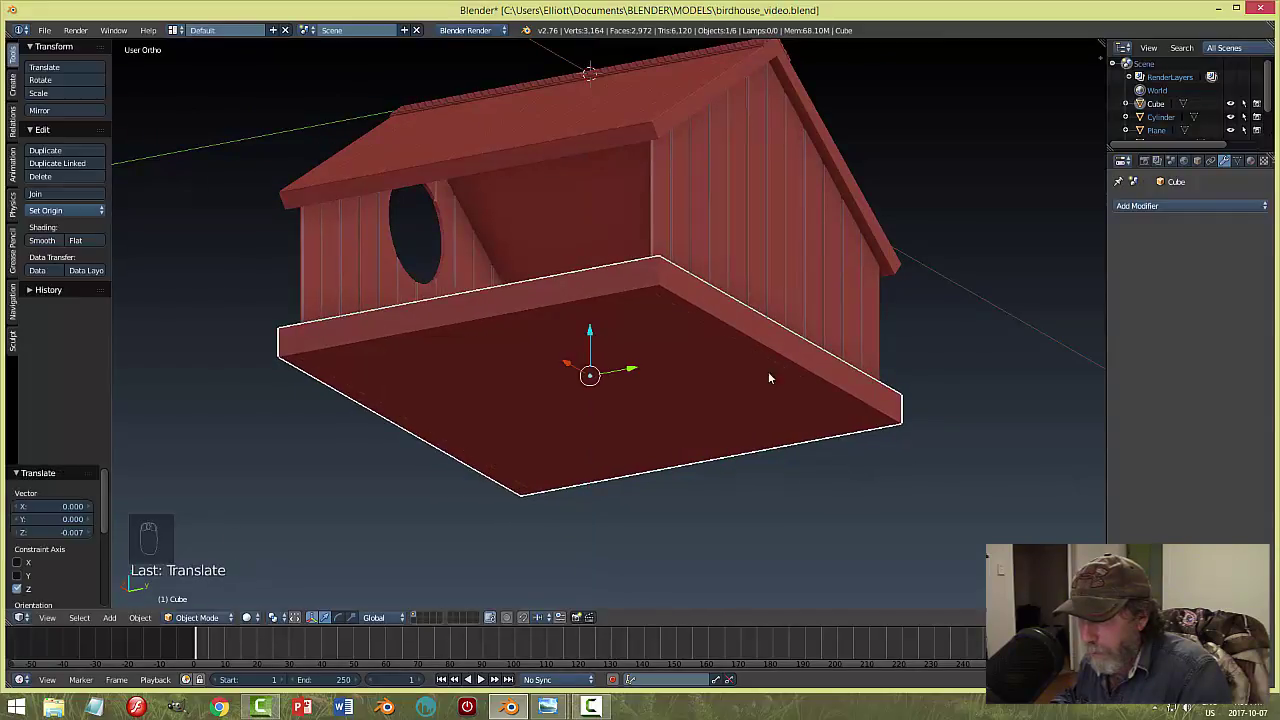
pyautogui.press('a')
pyautogui.moveTo(729, 380); pyautogui.dragTo(671, 374, button='middle')
# Select the base and inset its narrow side face below the perch by about 0.1622 in Edit Mode.
pyautogui.rightClick(740, 390)
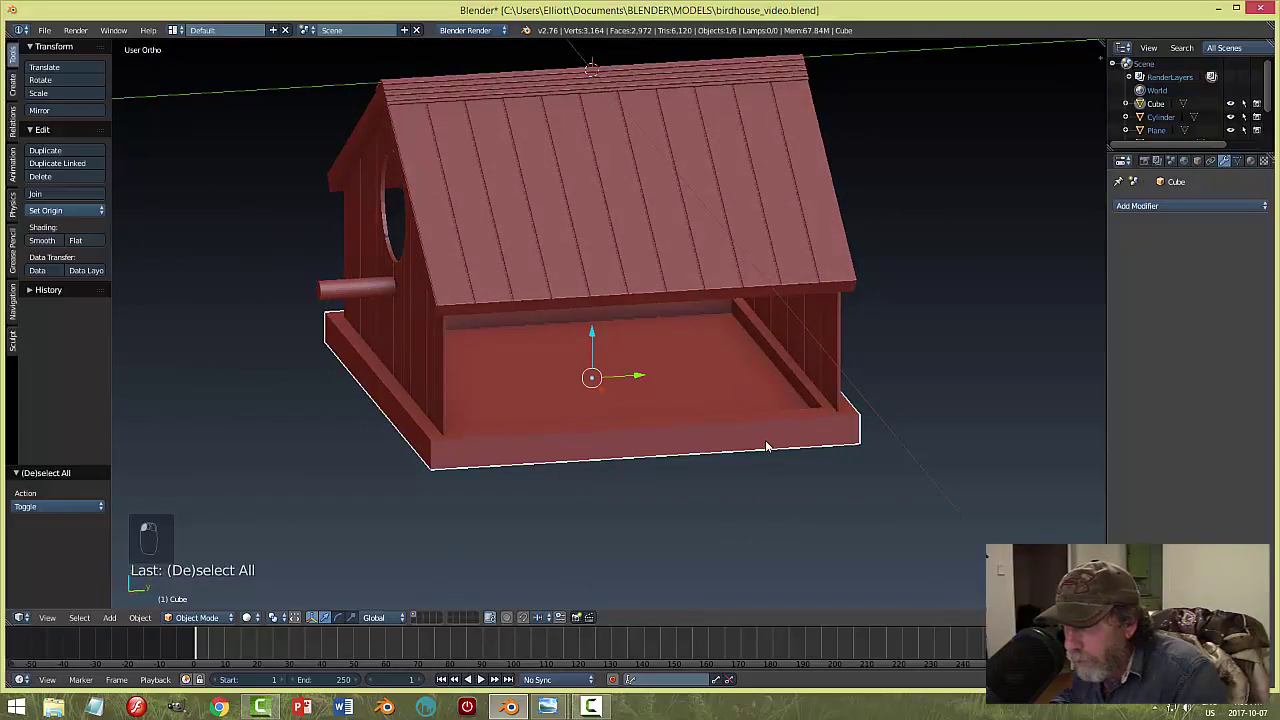
pyautogui.scroll(-1, 632, 463)
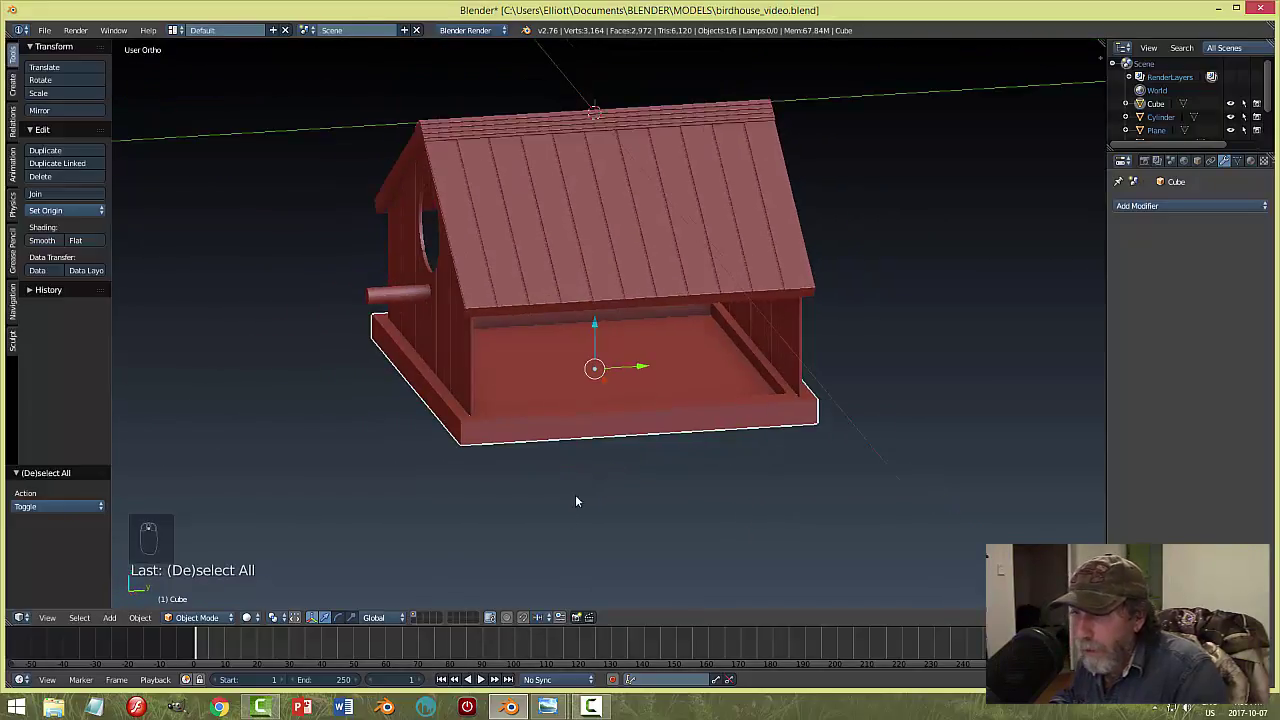
pyautogui.press('Tab')
pyautogui.moveTo(491, 449); pyautogui.dragTo(467, 418, button='middle')
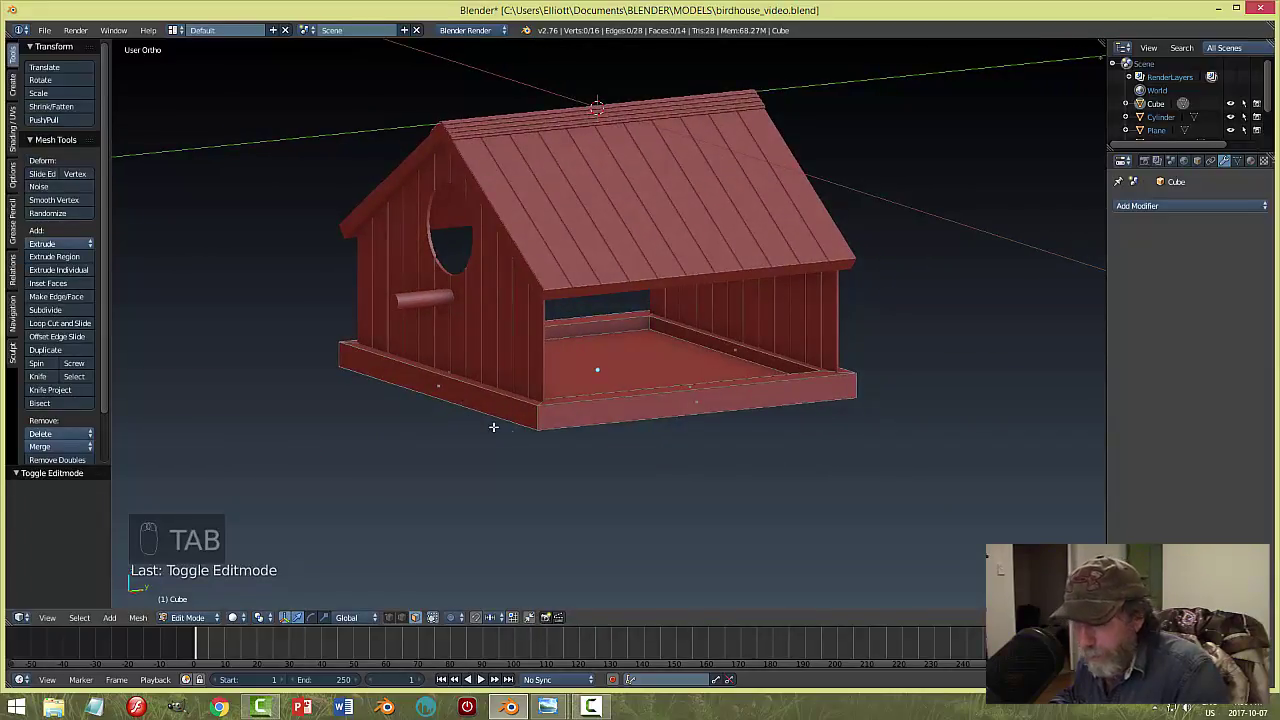
pyautogui.rightClick(460, 398)
pyautogui.moveTo(612, 474); pyautogui.dragTo(597, 480, button='middle')
pyautogui.press('i')
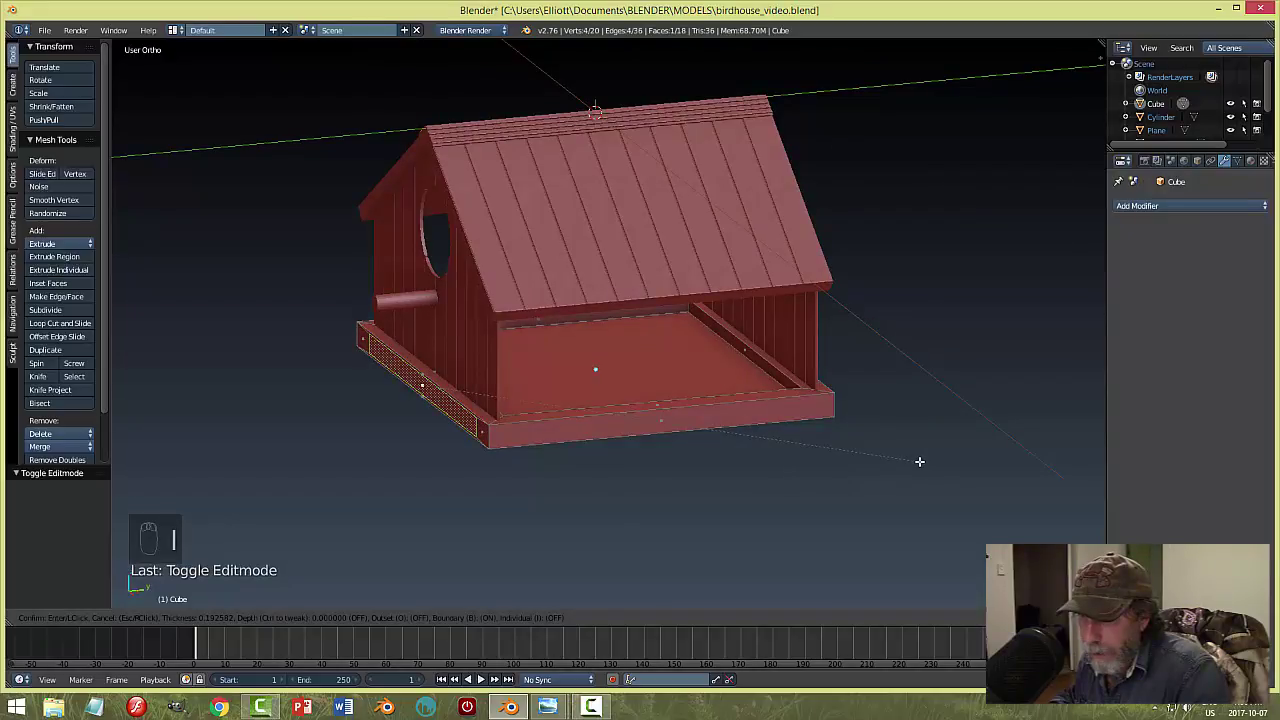
pyautogui.click(912, 466)
# Scale the inset face to about 0.568 along Z and extrude it outward about 1.130 along negative Y as a porch platform.
pyautogui.moveTo(909, 466); pyautogui.dragTo(780, 454, button='middle')
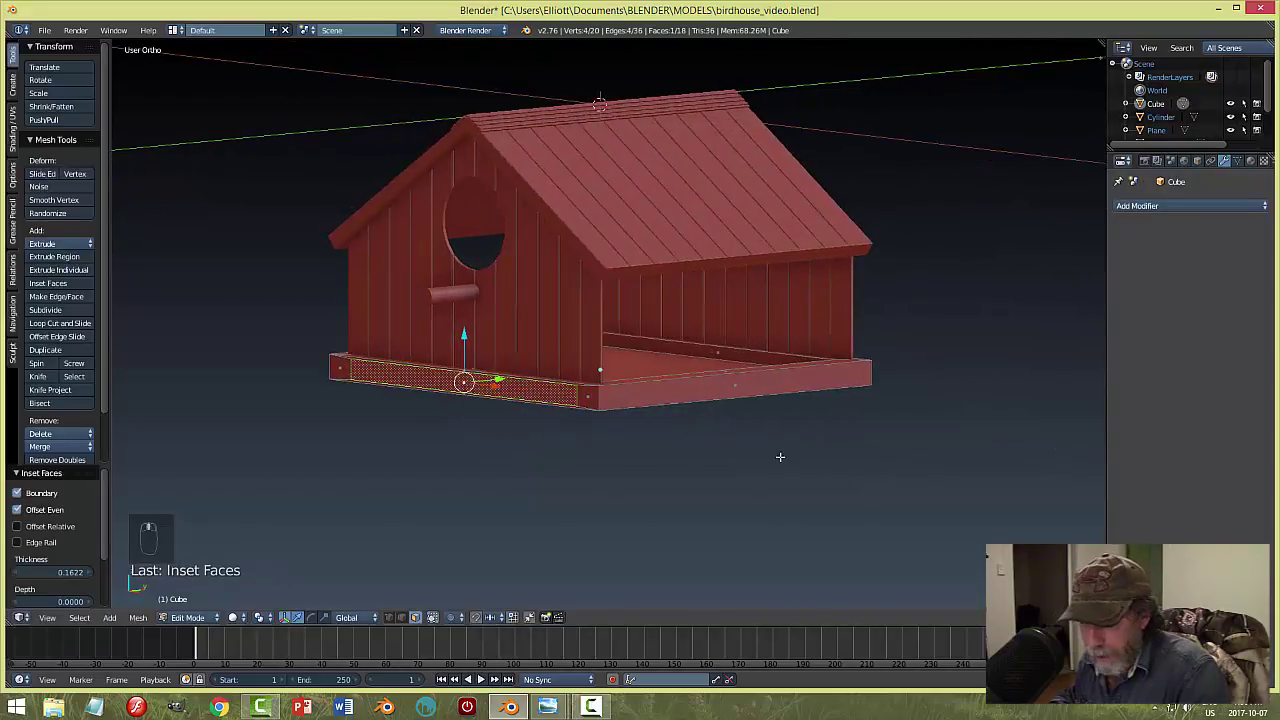
pyautogui.press('s')
pyautogui.press('z')
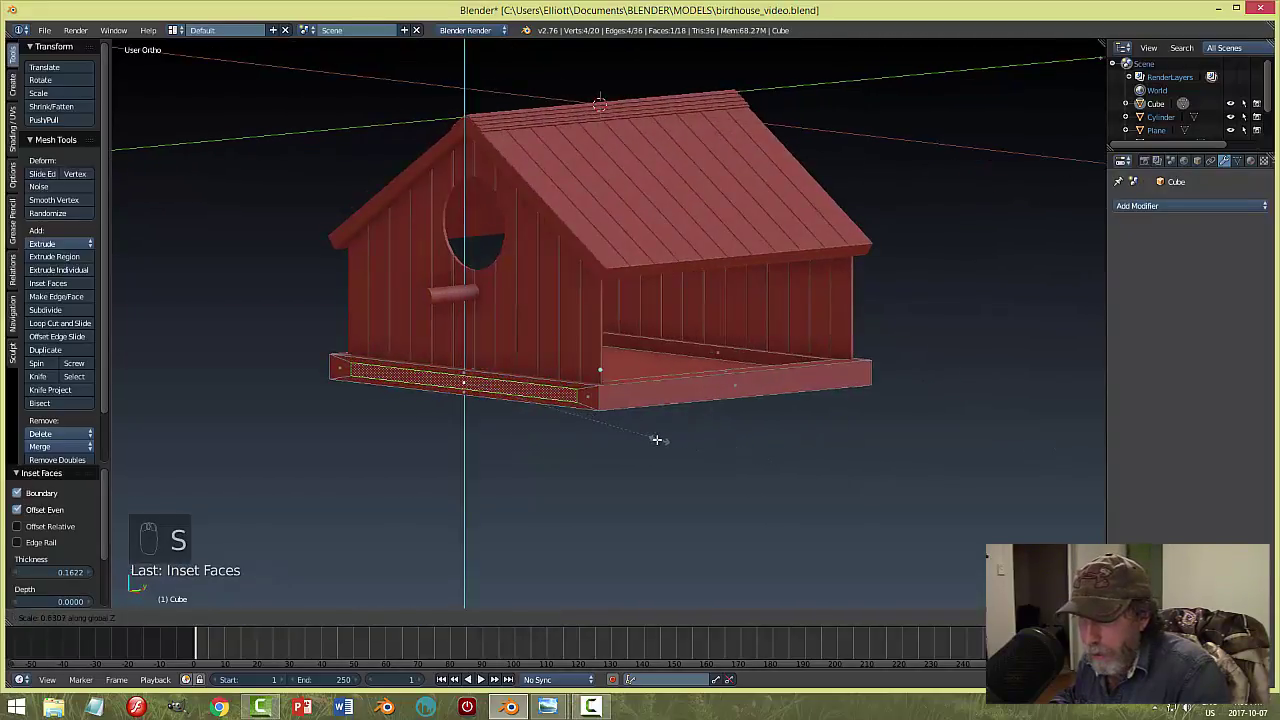
pyautogui.click(640, 440)
pyautogui.moveTo(697, 428); pyautogui.dragTo(709, 440, button='middle')
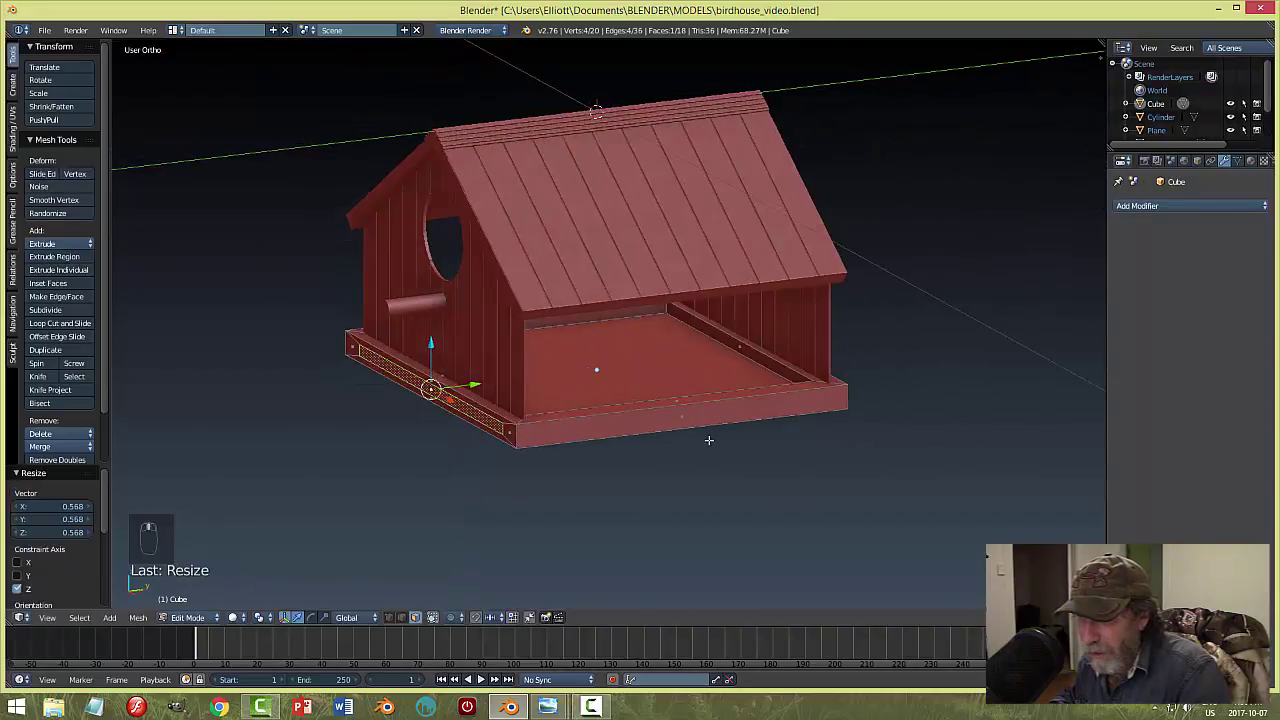
pyautogui.press('e')
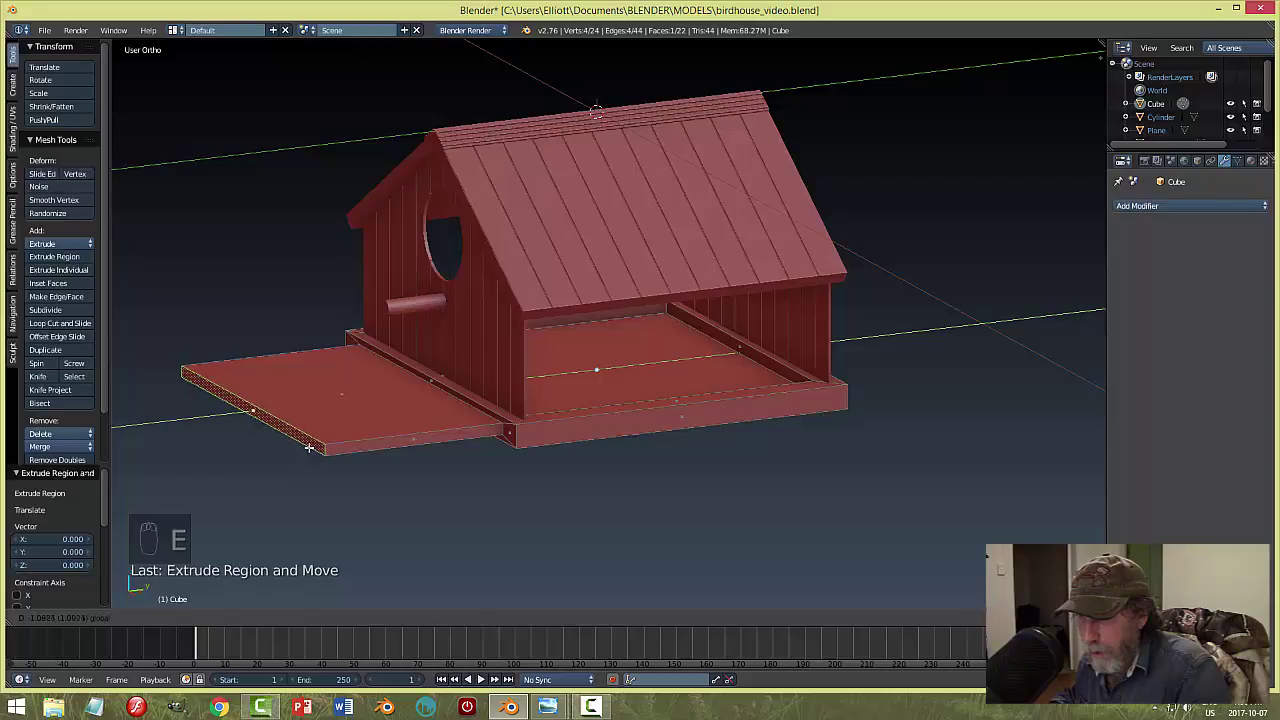
pyautogui.click(304, 447)
# Thin the porch platform by lowering its top face about 0.019 along Z and raising its underside face slightly.
pyautogui.moveTo(471, 451); pyautogui.dragTo(518, 450, button='middle')
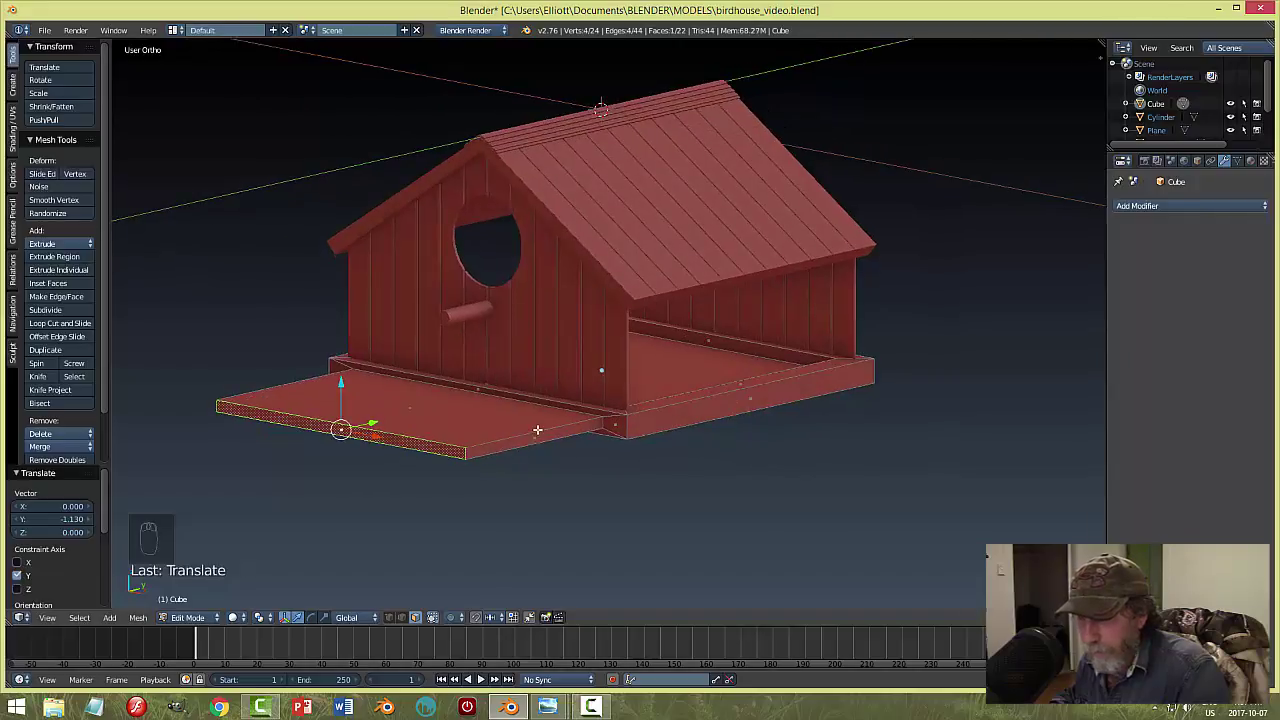
pyautogui.press('a')
pyautogui.rightClick(476, 412)
pyautogui.moveTo(410, 362); pyautogui.dragTo(412, 366)
pyautogui.moveTo(458, 387); pyautogui.dragTo(446, 350, button='middle')
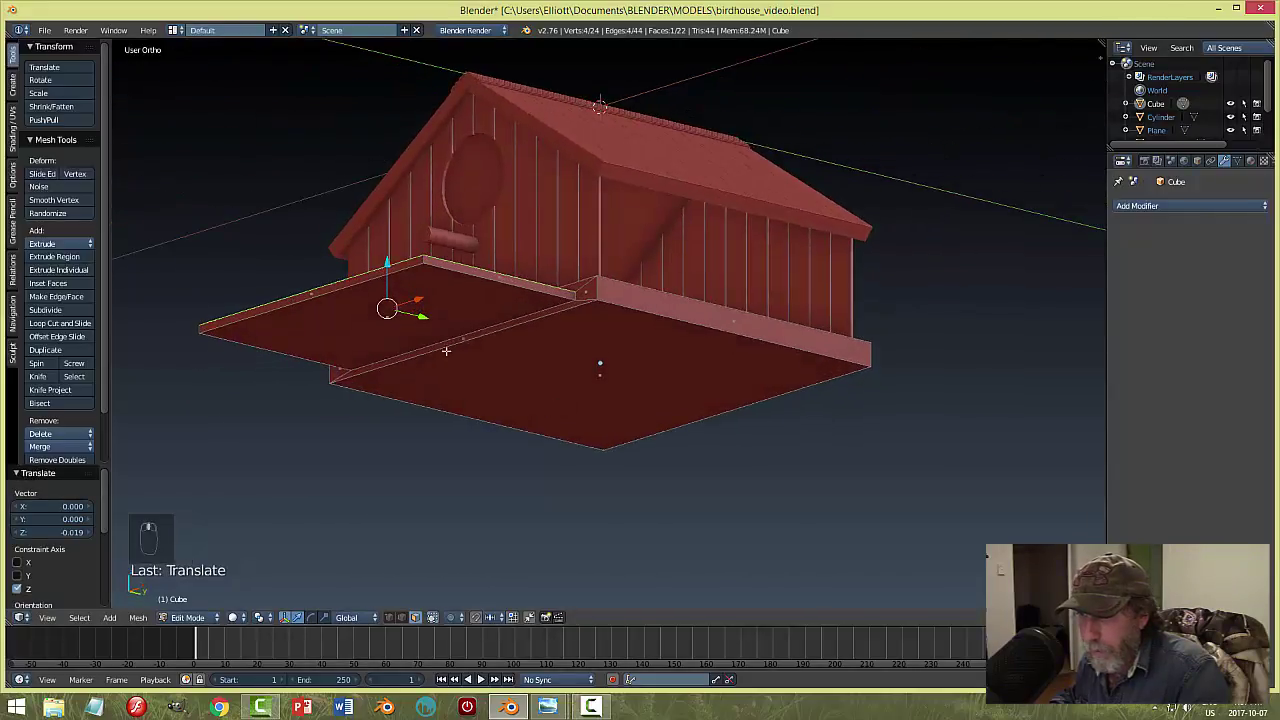
pyautogui.rightClick(442, 297)
pyautogui.moveTo(387, 272); pyautogui.dragTo(386, 270)
pyautogui.press('a')
pyautogui.moveTo(386, 270); pyautogui.dragTo(779, 432, button='middle')
pyautogui.press('Tab')
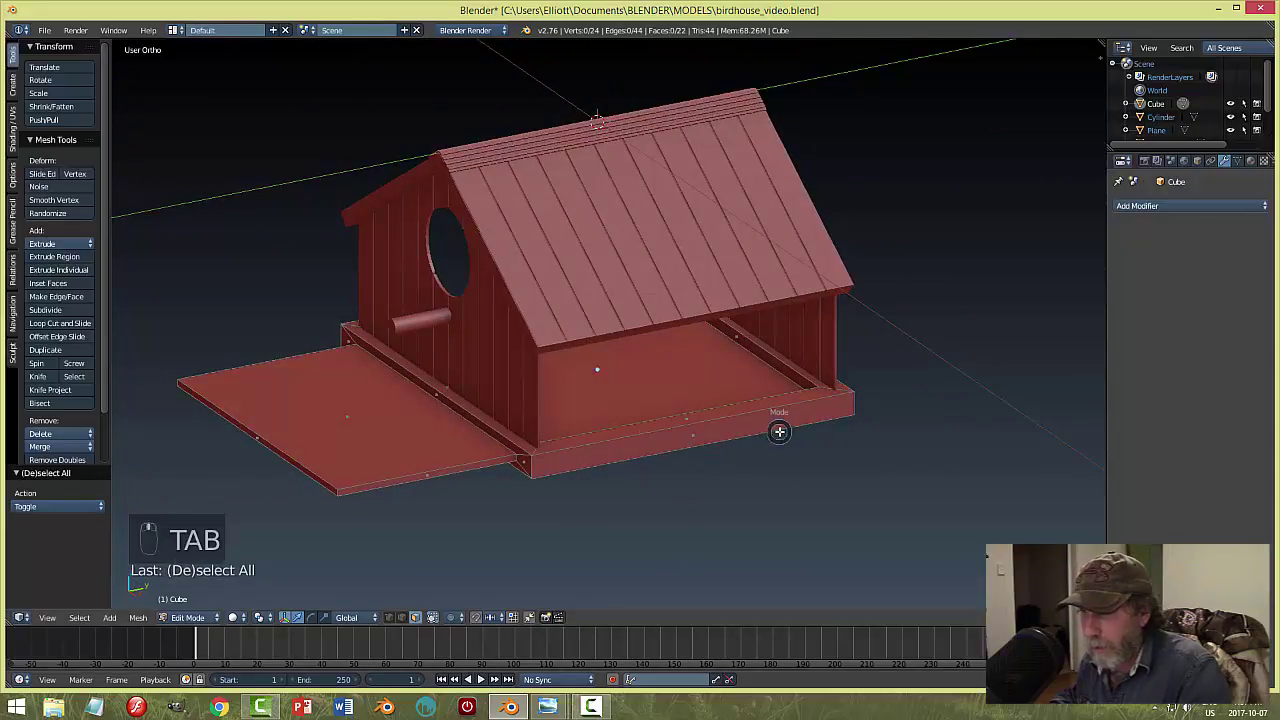
# Save the birdhouse file and apply the scale transform to the base object.
pyautogui.hotkey('ctrl', 's')
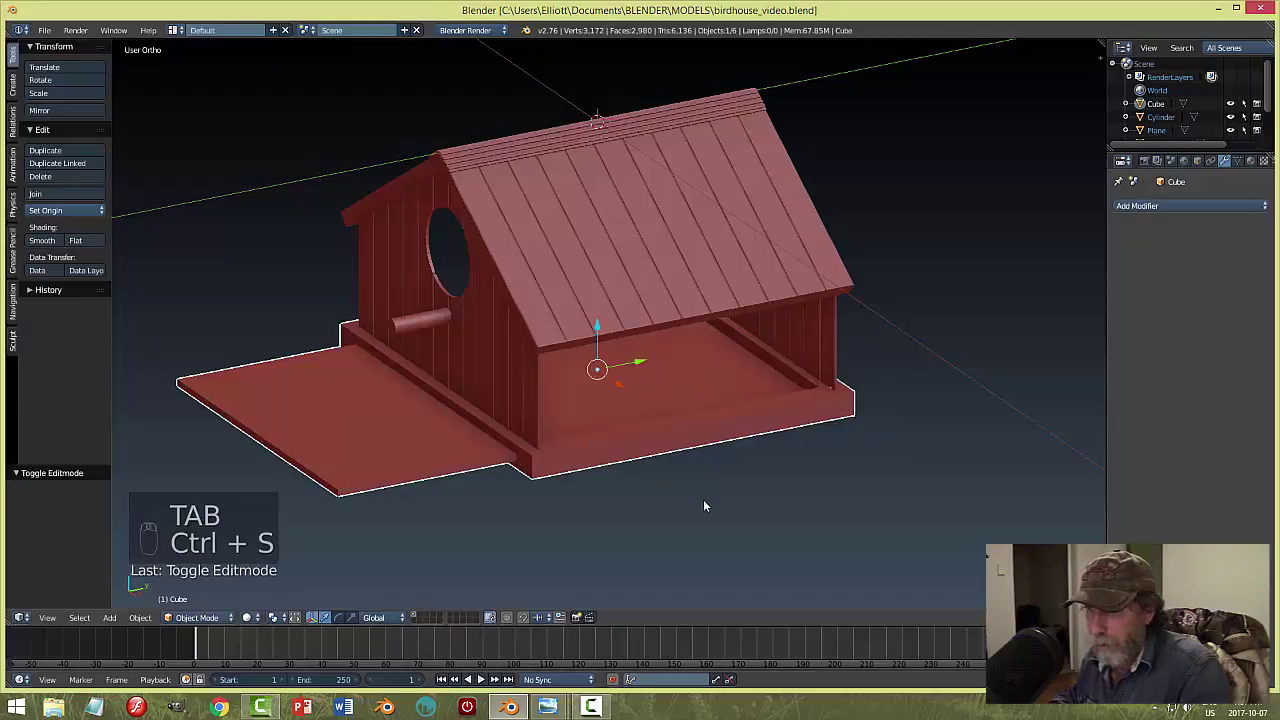
pyautogui.click(140, 617)
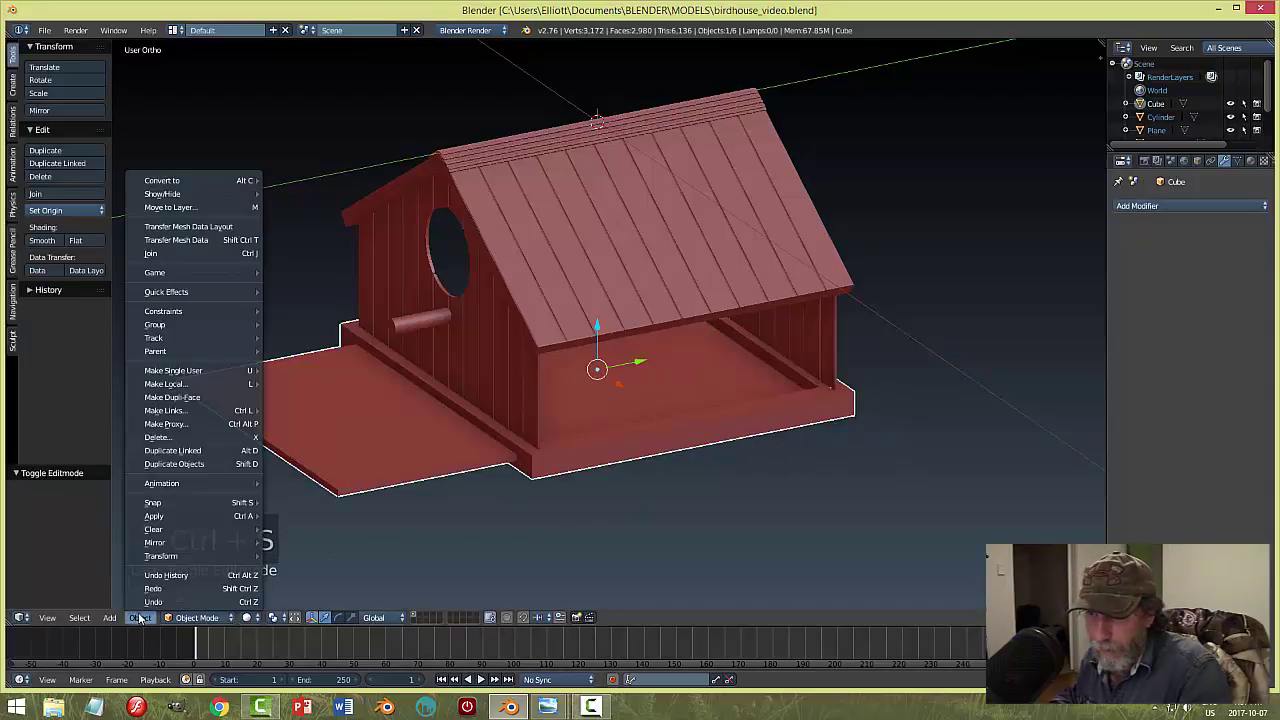
pyautogui.moveTo(268, 515)
pyautogui.click(292, 542)
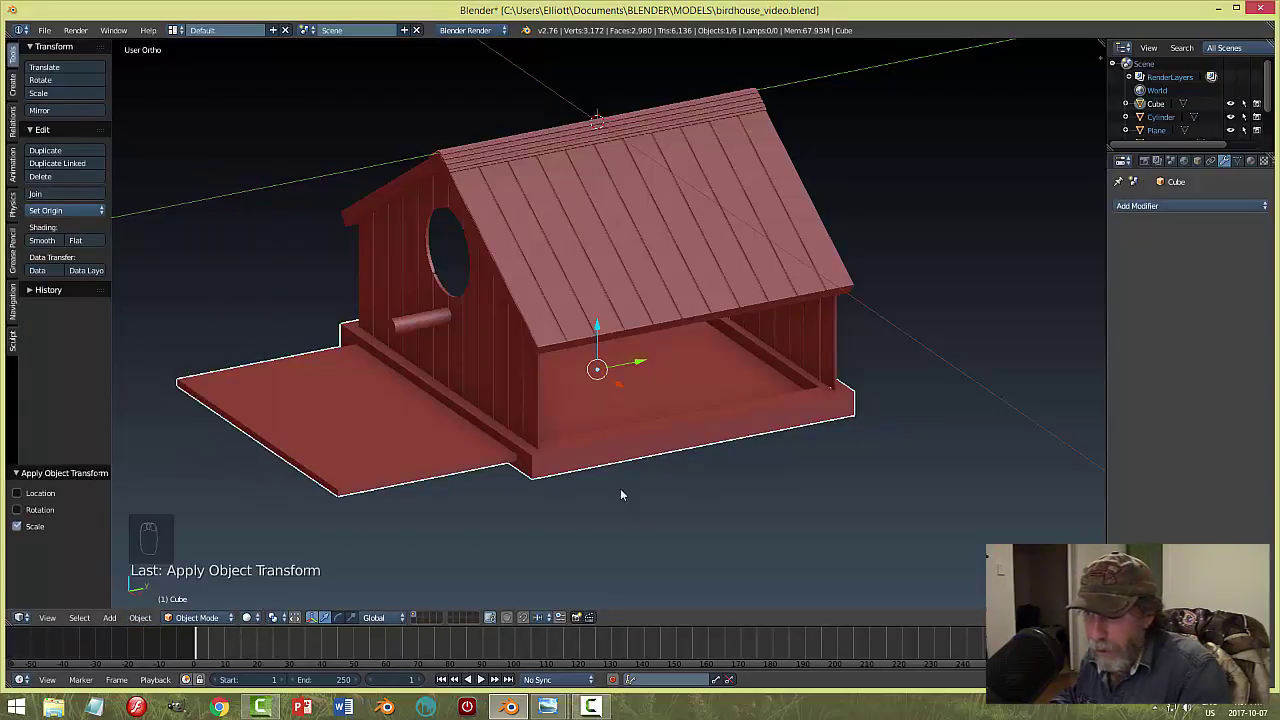
# Add a Bevel modifier to the base with 2 segments and a width of 0.0140.
pyautogui.click(1150, 206)
pyautogui.click(995, 250)
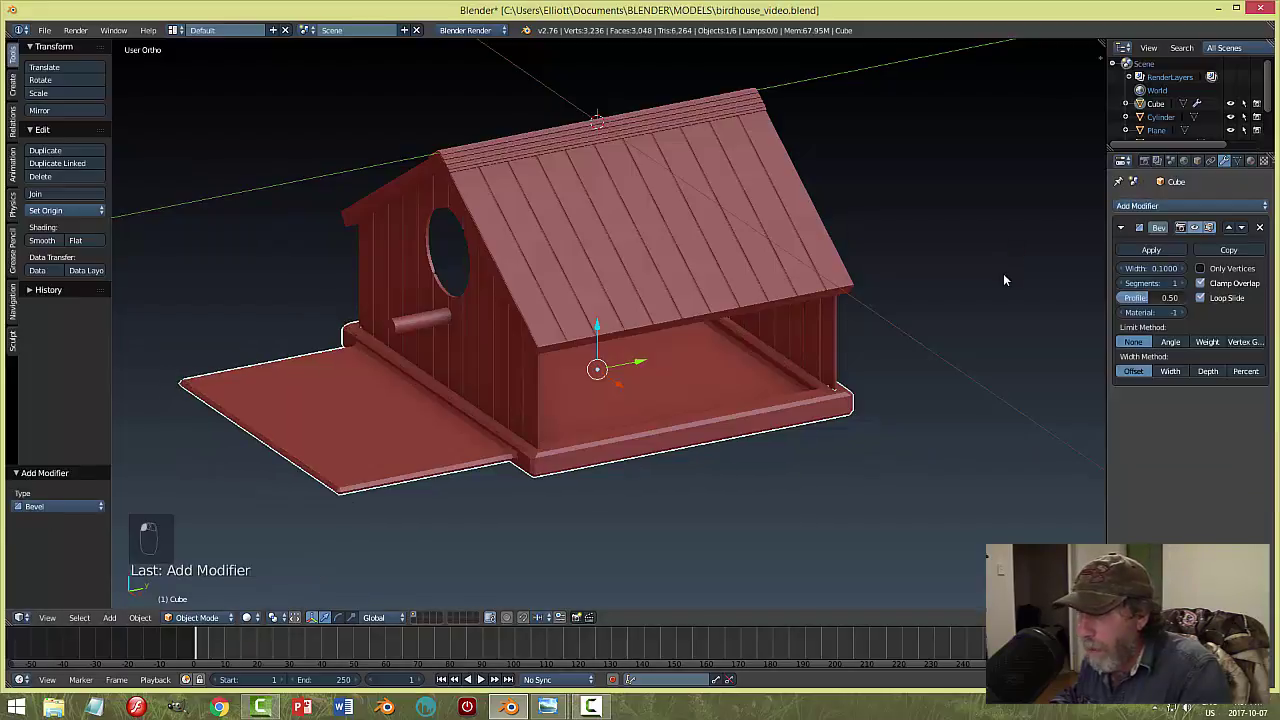
pyautogui.click(1185, 284)
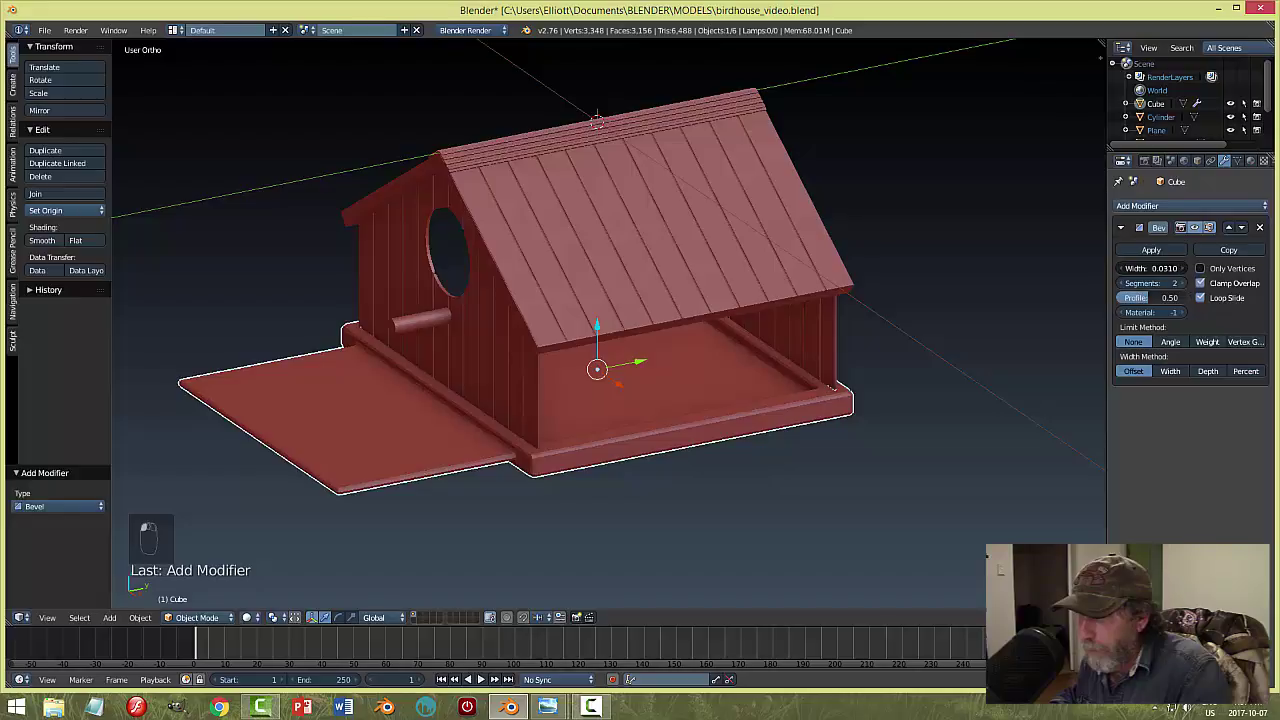
pyautogui.moveTo(1150, 268); pyautogui.dragTo(1140, 268)
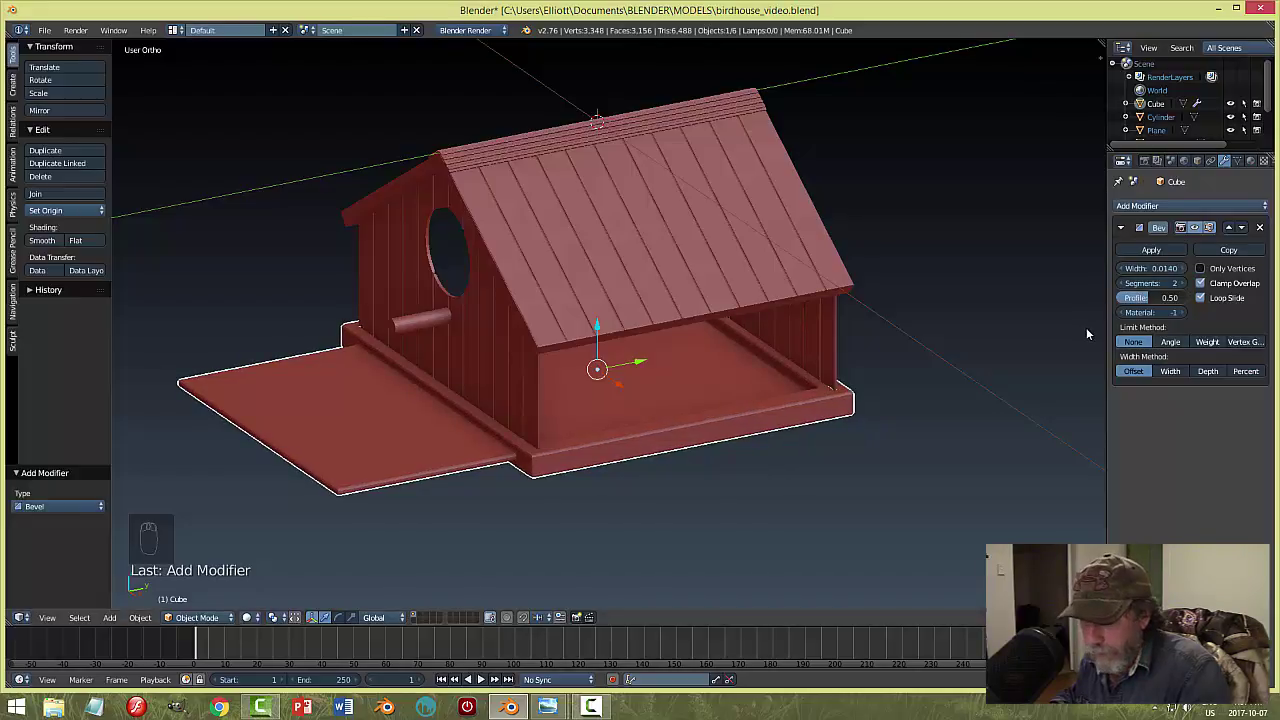
# Duplicate the round perch below the entrance hole and rotate the copy 90° about the global Z axis.
pyautogui.press('a')
pyautogui.moveTo(1086, 327); pyautogui.dragTo(1016, 337, button='middle')
pyautogui.rightClick(416, 333)
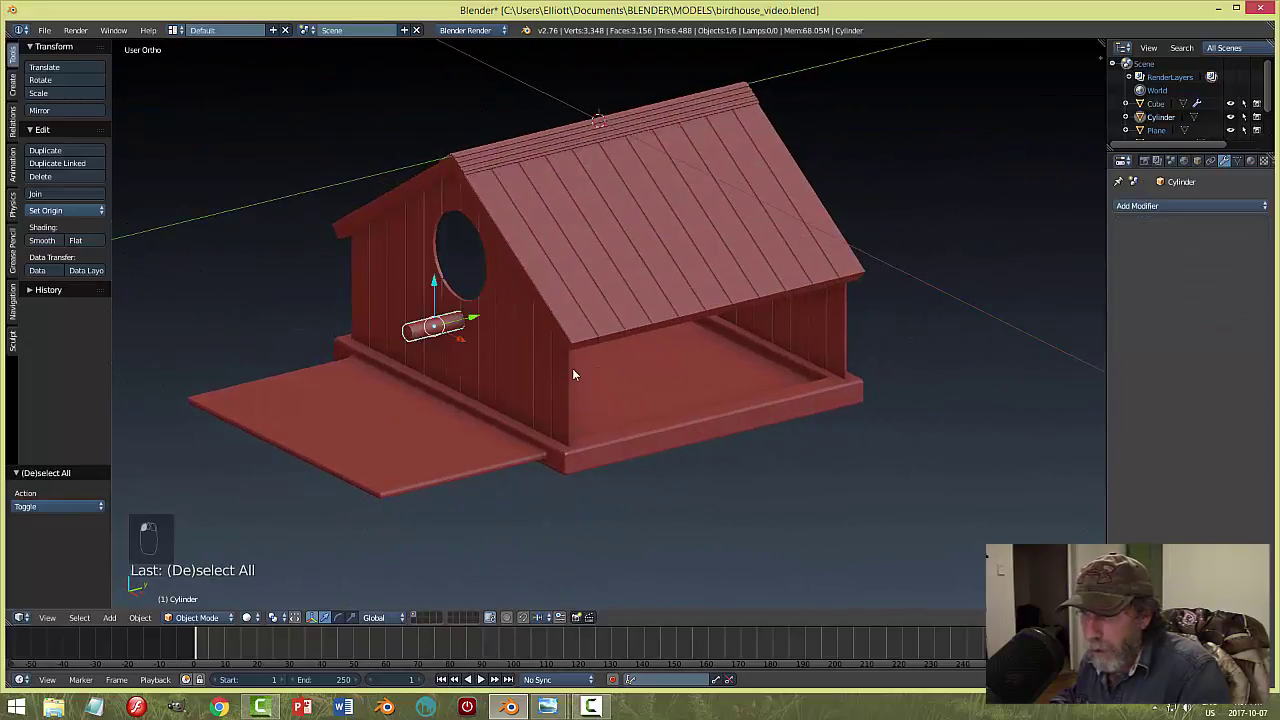
pyautogui.hotkey('shift', 'd')
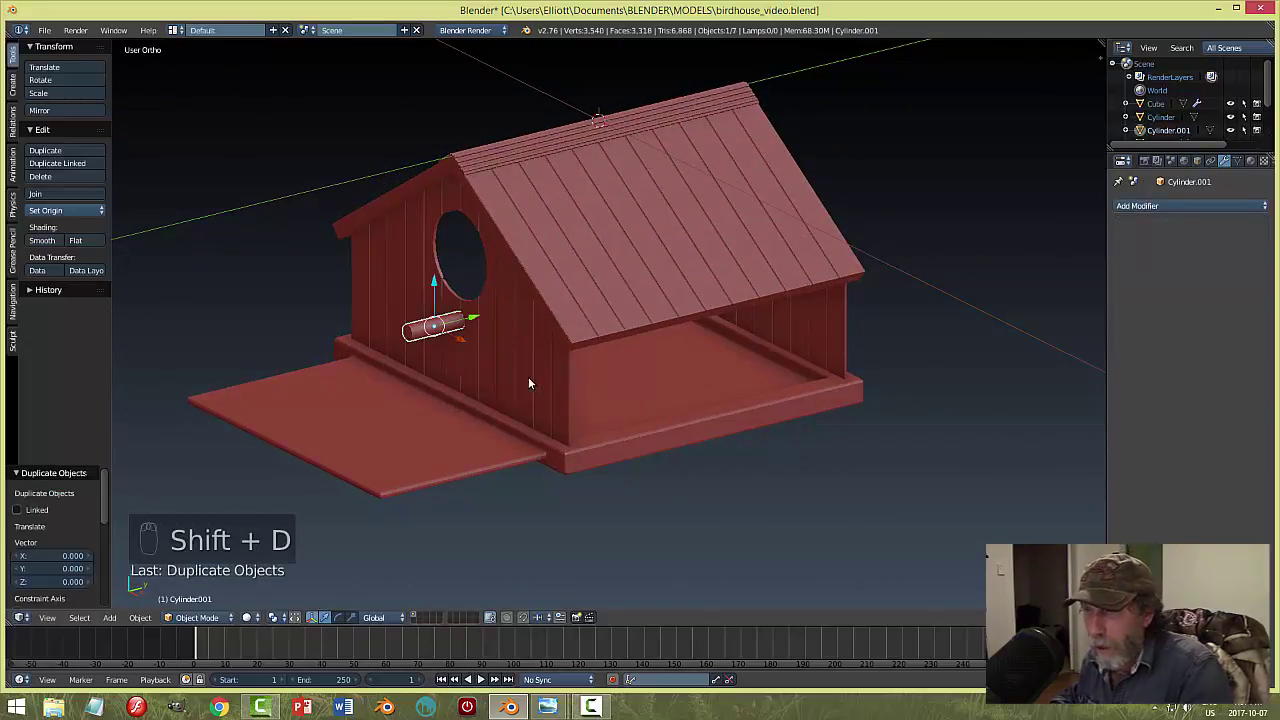
pyautogui.press('r')
pyautogui.press('z')
pyautogui.press('9')
pyautogui.press('0')
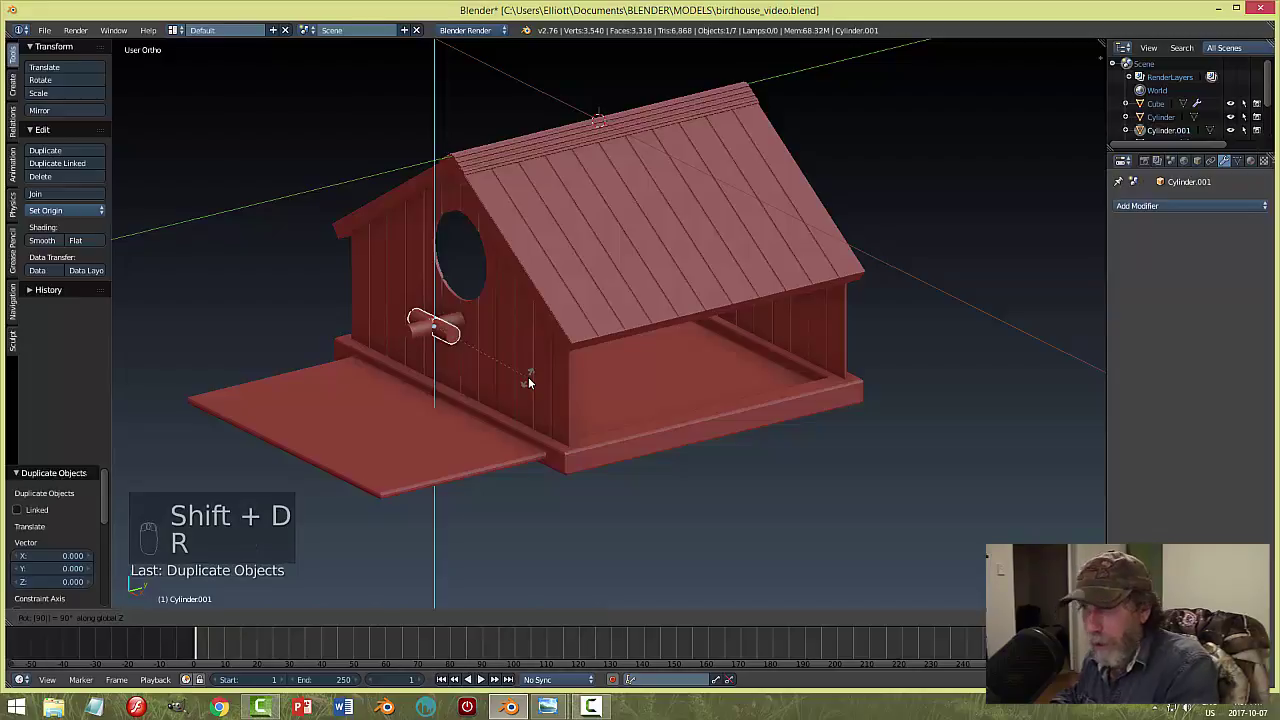
pyautogui.click(528, 382)
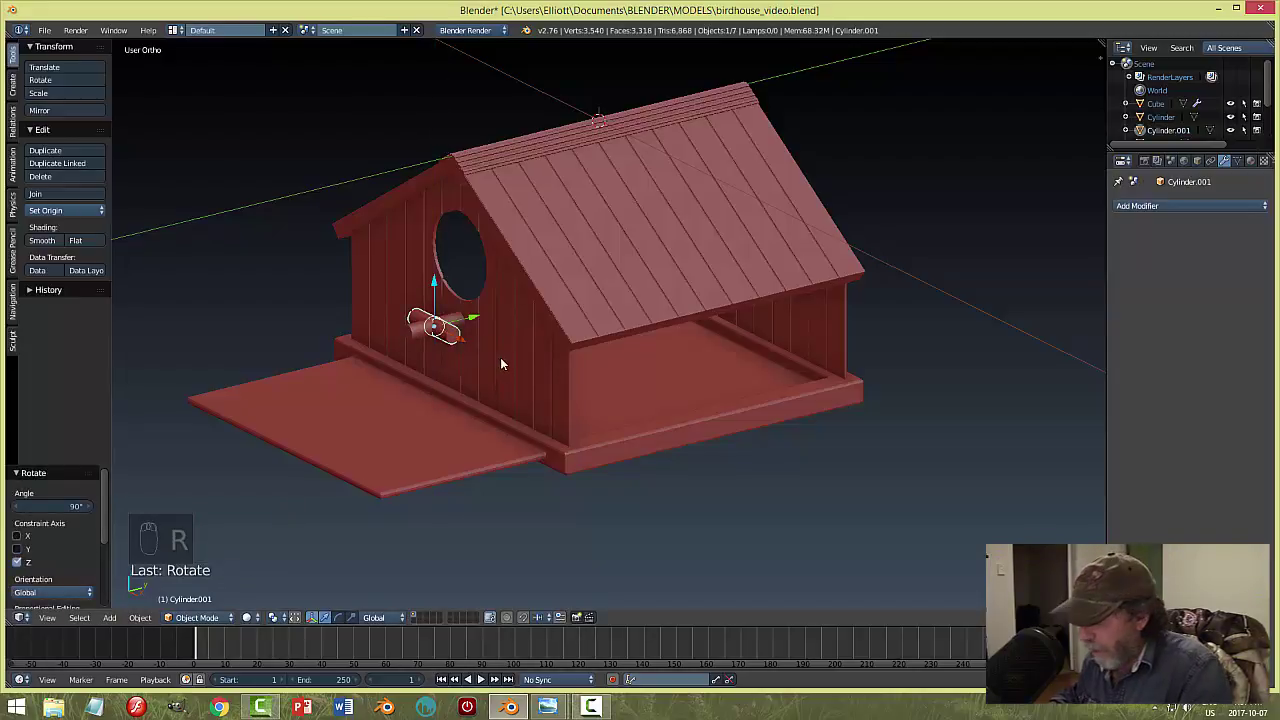
# Move the copied peg to the open side's base rail, offsetting it about 1.121 in X, 0.616 in Y and -0.505 in Z.
pyautogui.press('KP_7')
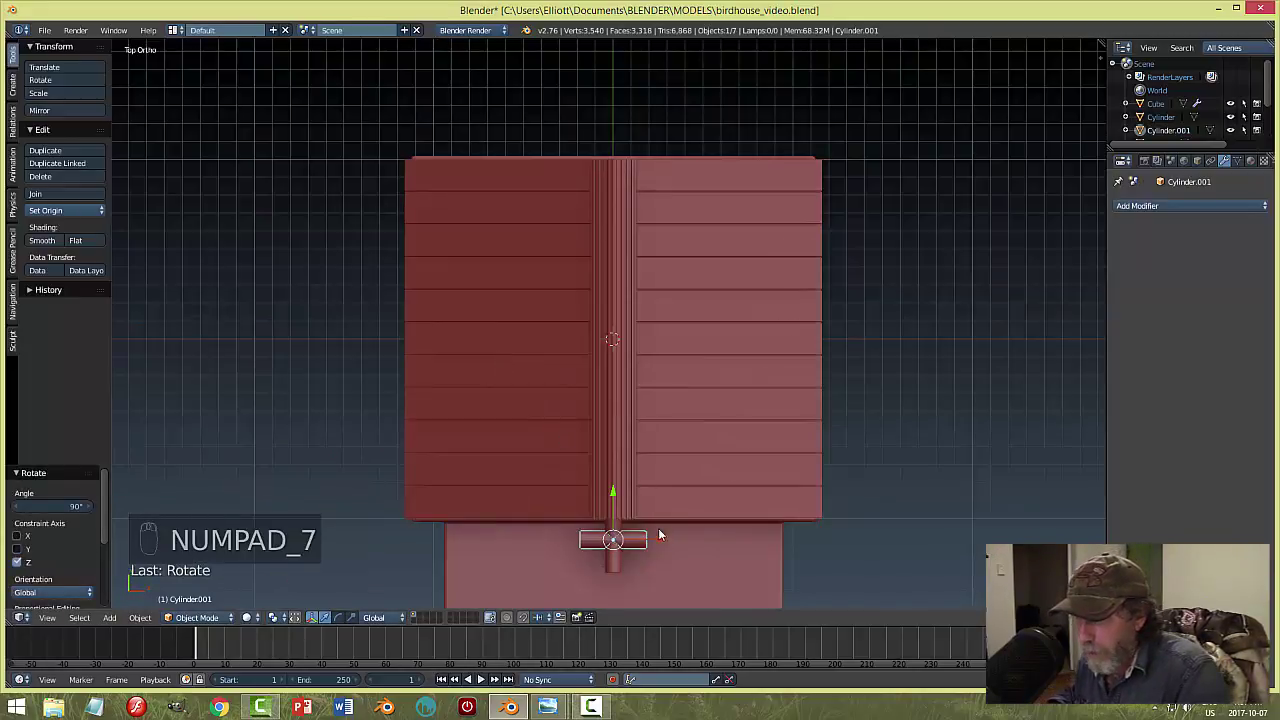
pyautogui.press('g')
pyautogui.press('x')
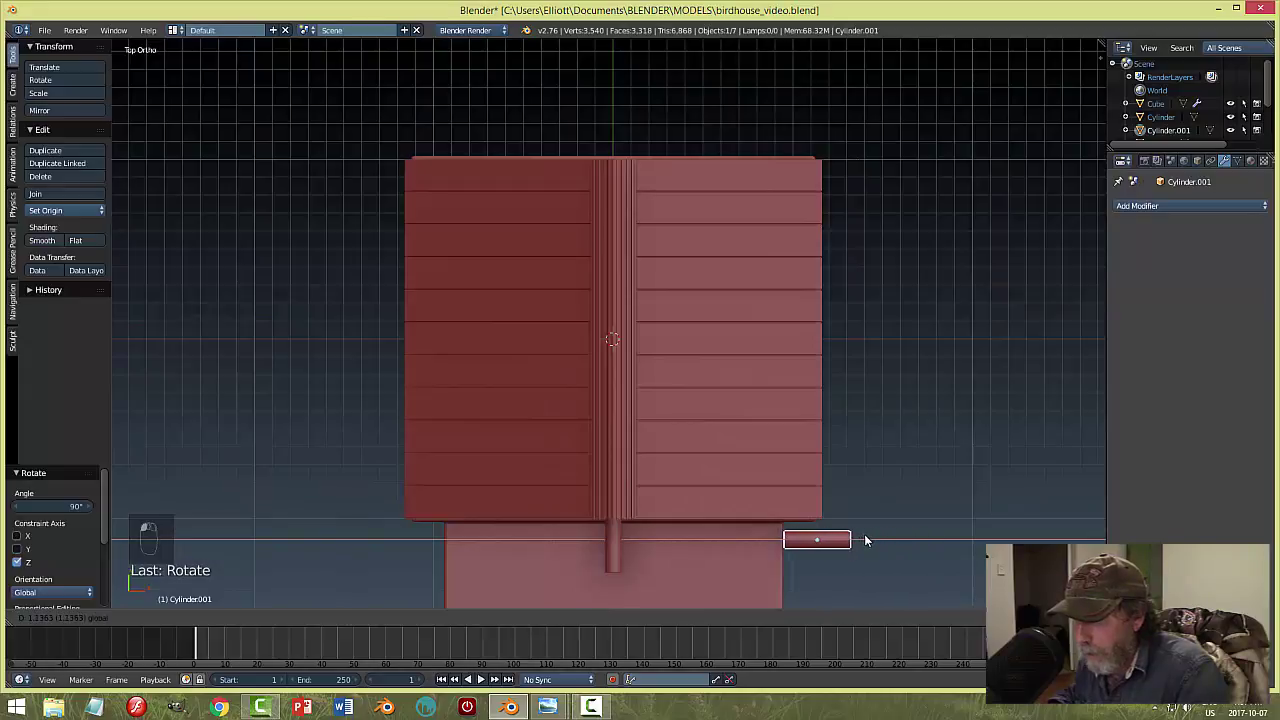
pyautogui.click(857, 534)
pyautogui.moveTo(813, 497); pyautogui.dragTo(823, 436)
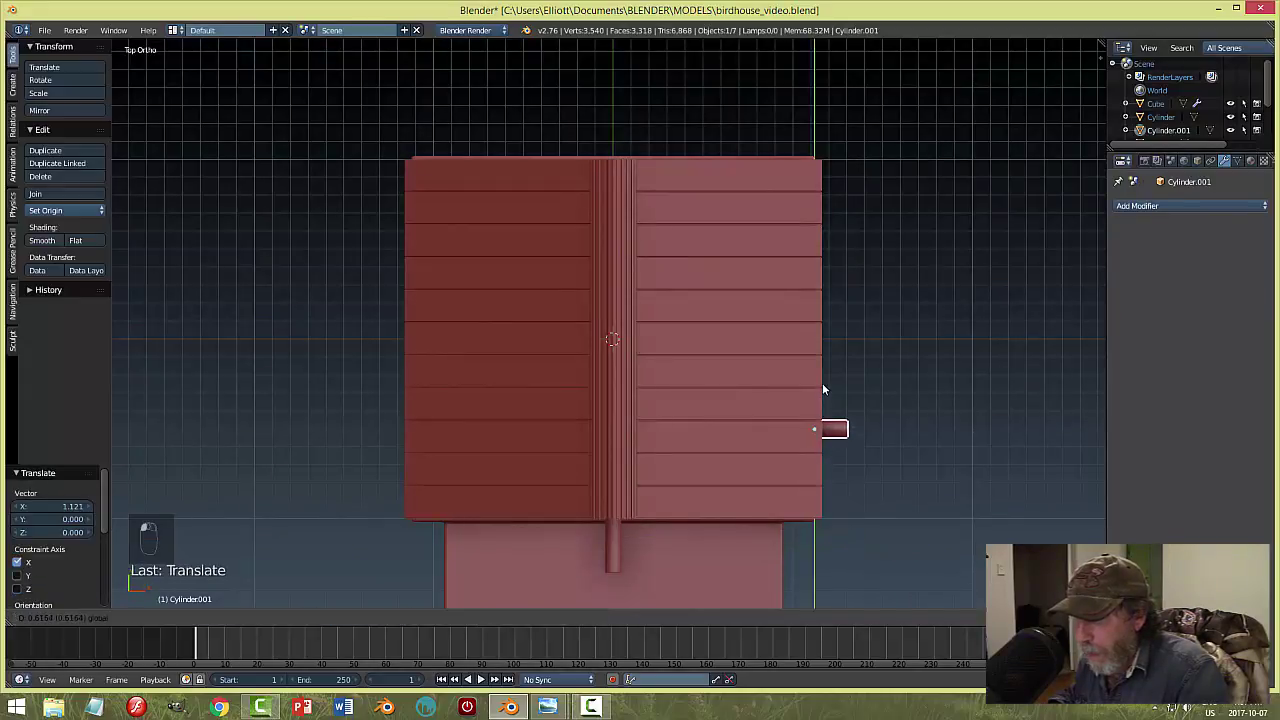
pyautogui.click(823, 390)
pyautogui.press('KP_3')
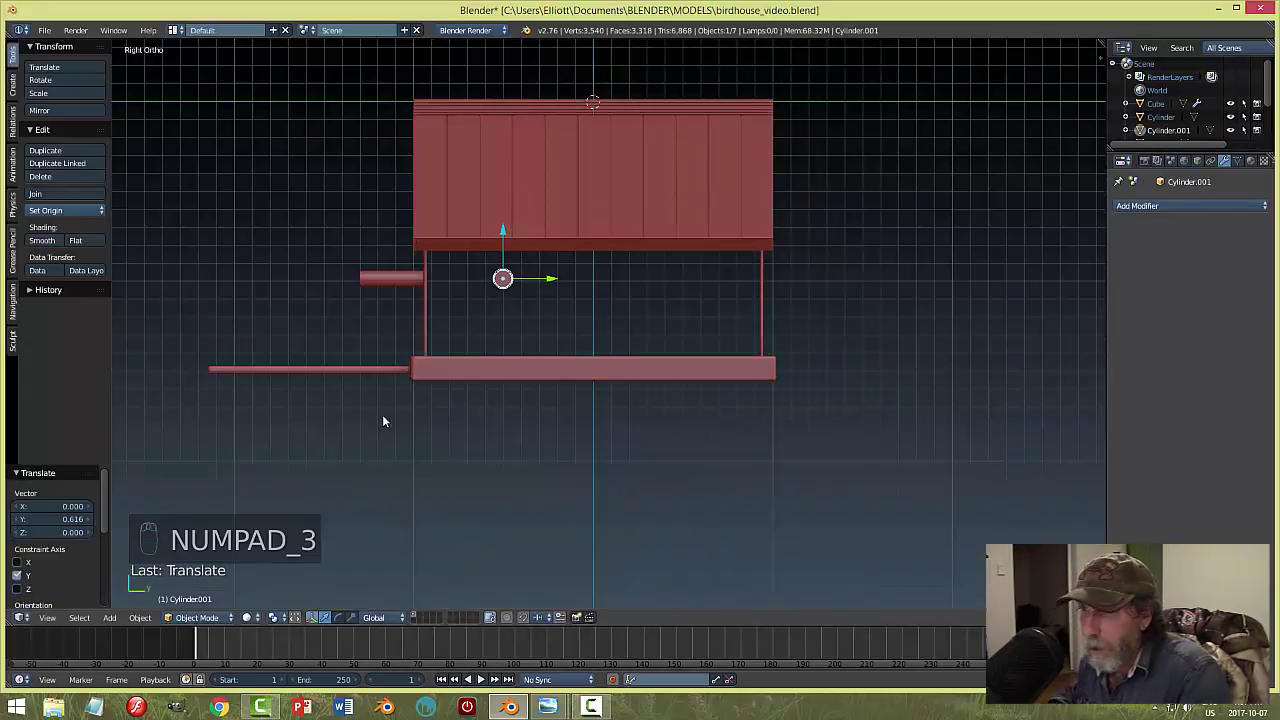
pyautogui.moveTo(501, 232); pyautogui.dragTo(485, 323)
# Thin the copied peg by scaling it to about 0.607 in Y and Z while keeping its X length.
pyautogui.moveTo(620, 434); pyautogui.dragTo(623, 449, button='middle')
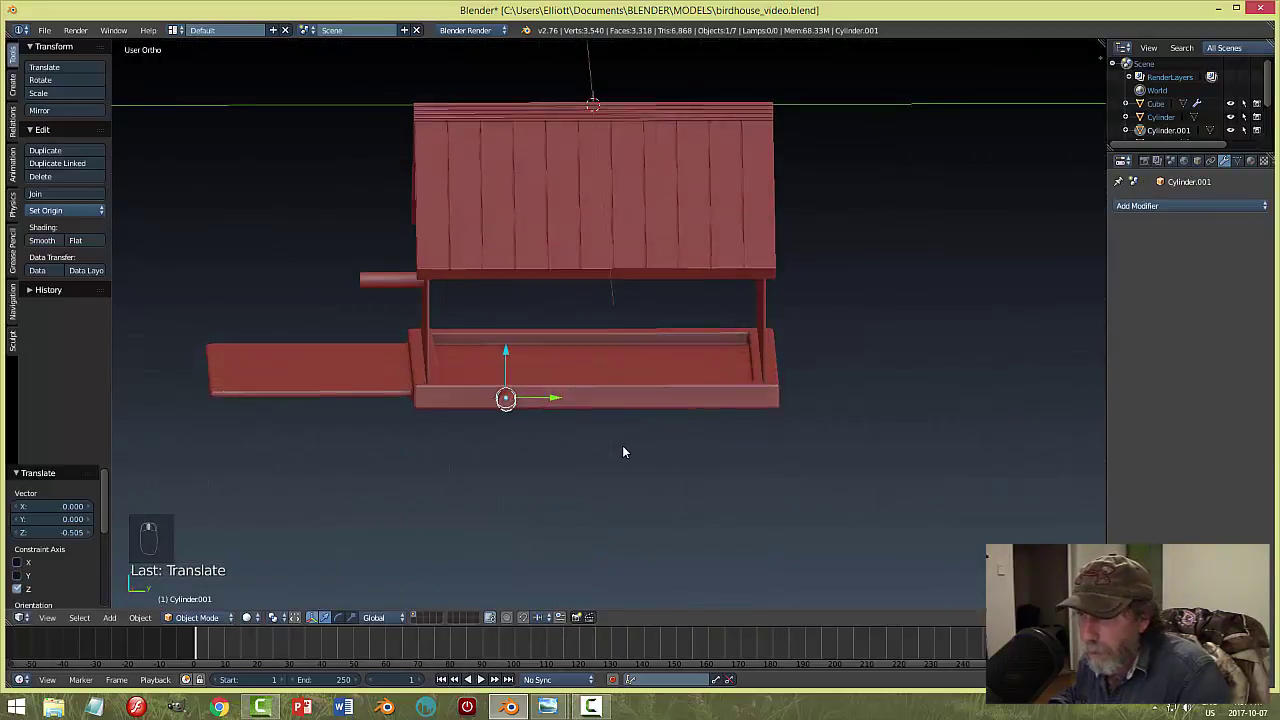
pyautogui.scroll(3, 622, 453)
pyautogui.moveTo(523, 477); pyautogui.dragTo(625, 458, button='middle')
pyautogui.press('s')
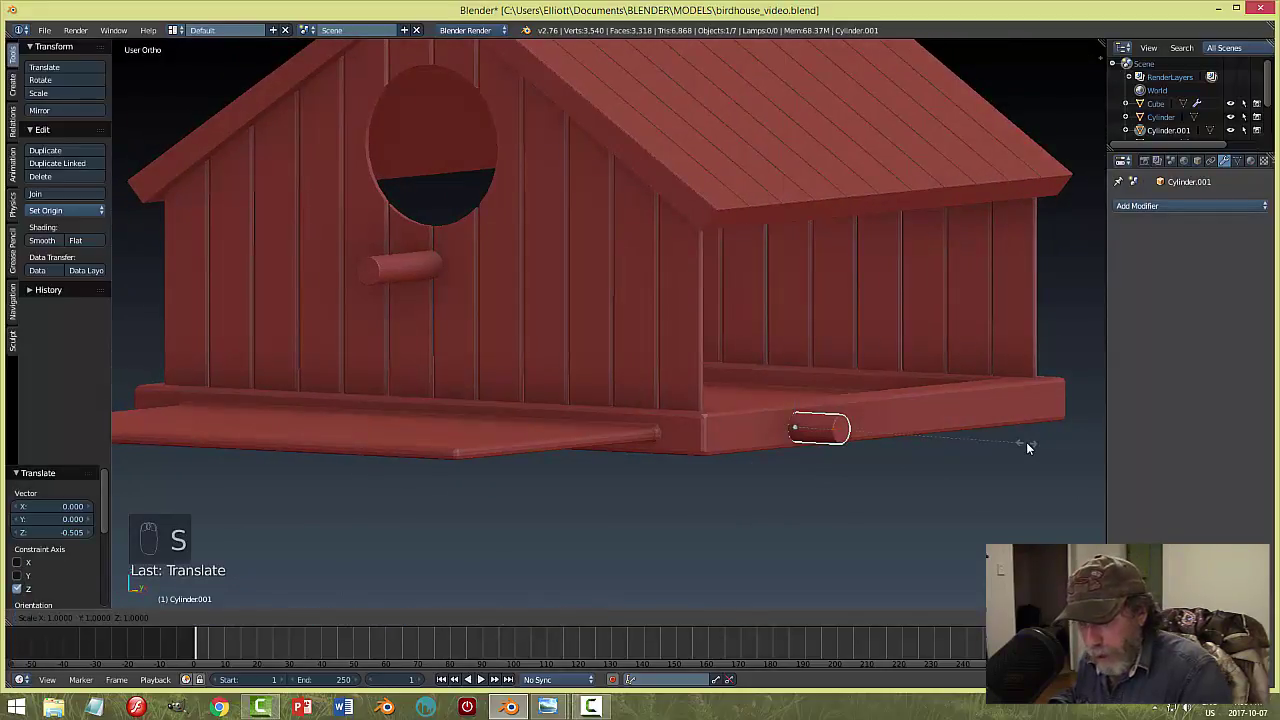
pyautogui.hotkey('shift', 'x')
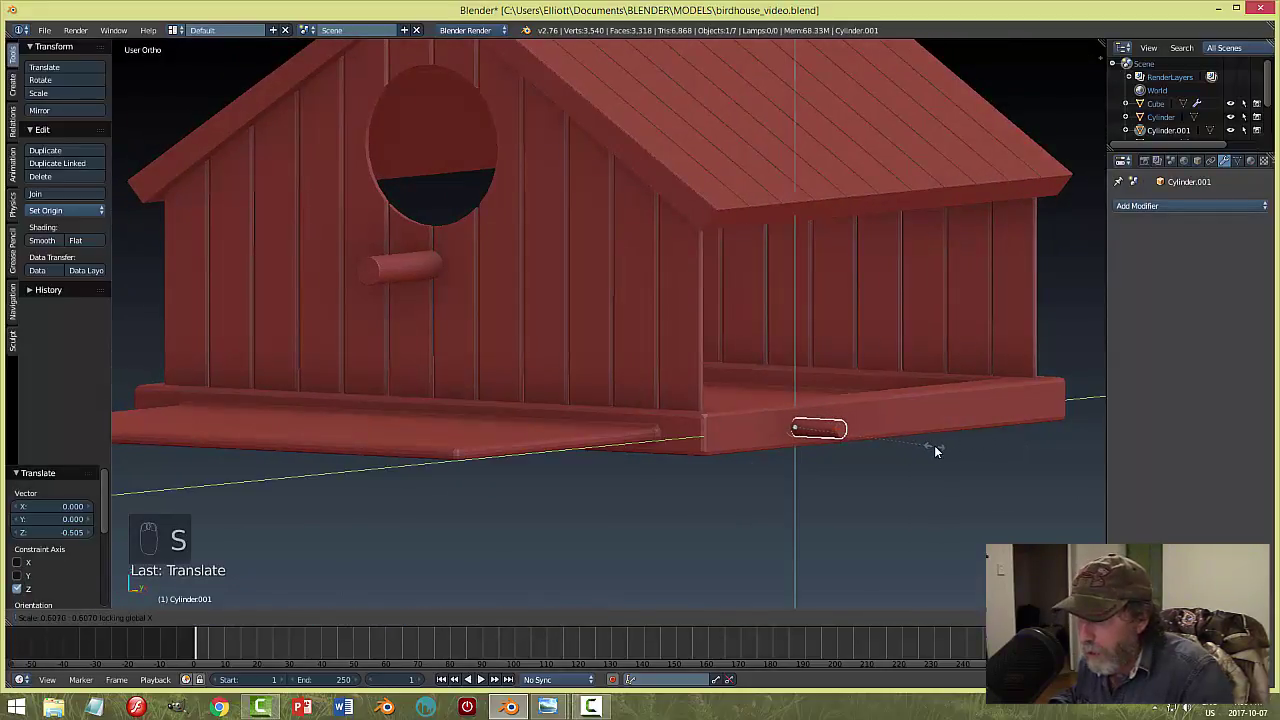
pyautogui.click(934, 445)
# Slide the thinned peg outward along X by about 0.2 so it protrudes farther from the base rail.
pyautogui.moveTo(934, 445); pyautogui.dragTo(830, 460, button='middle')
pyautogui.press('g')
pyautogui.press('x')
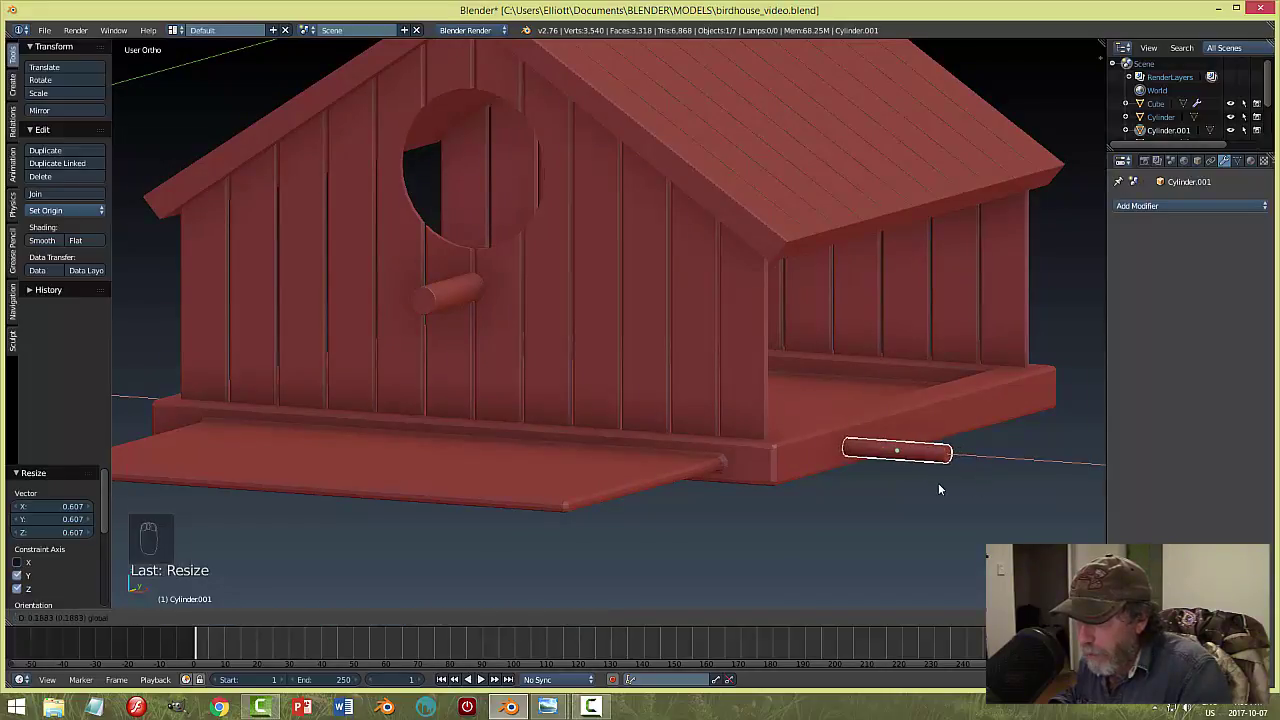
pyautogui.click(936, 484)
pyautogui.press('a')
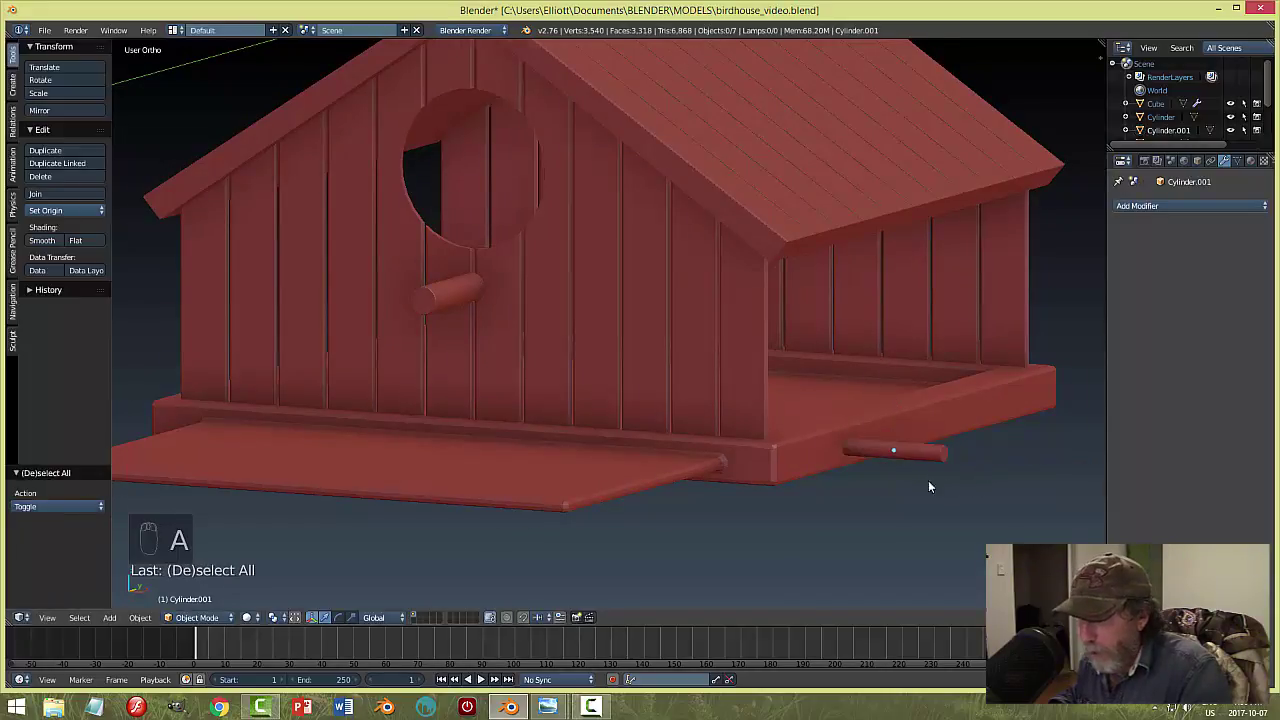
pyautogui.scroll(3, 928, 480)
pyautogui.moveTo(928, 480); pyautogui.dragTo(832, 505, button='middle')
pyautogui.scroll(-3, 548, 498)
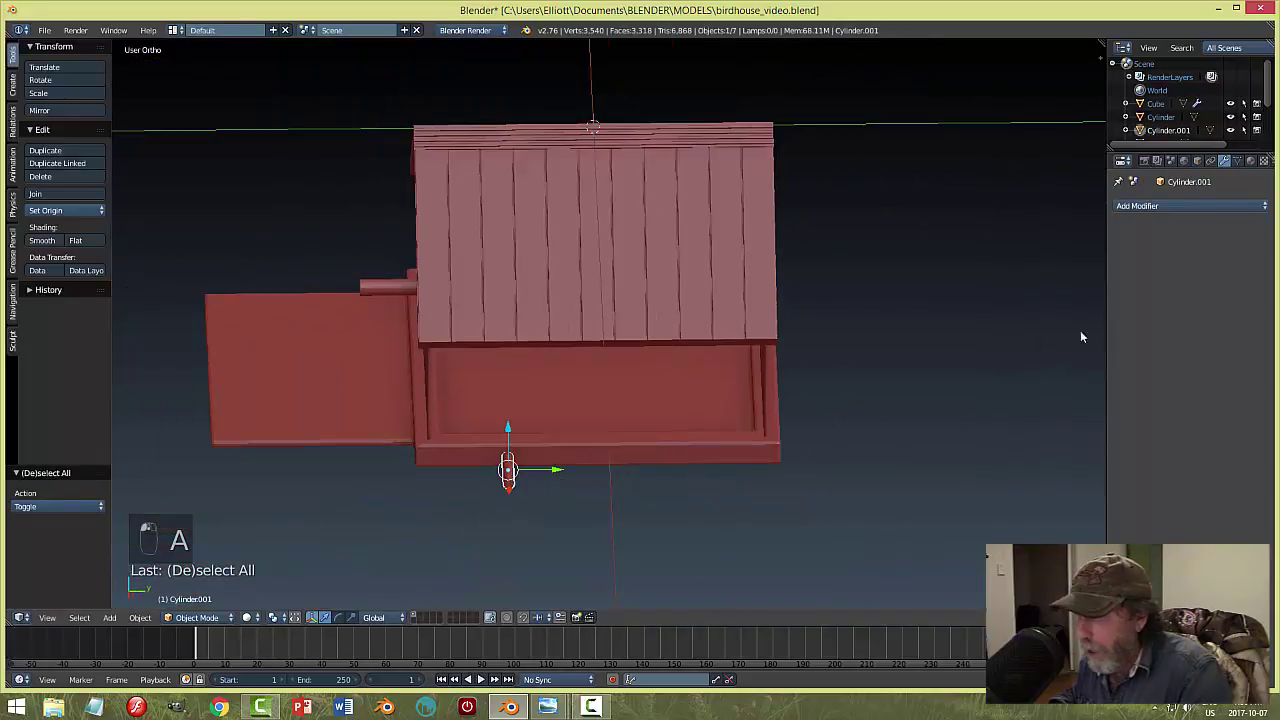
# Add an Array modifier to the side peg with a count of 4 and a relative X offset of 6.7.
pyautogui.click(1136, 206)
pyautogui.click(985, 236)
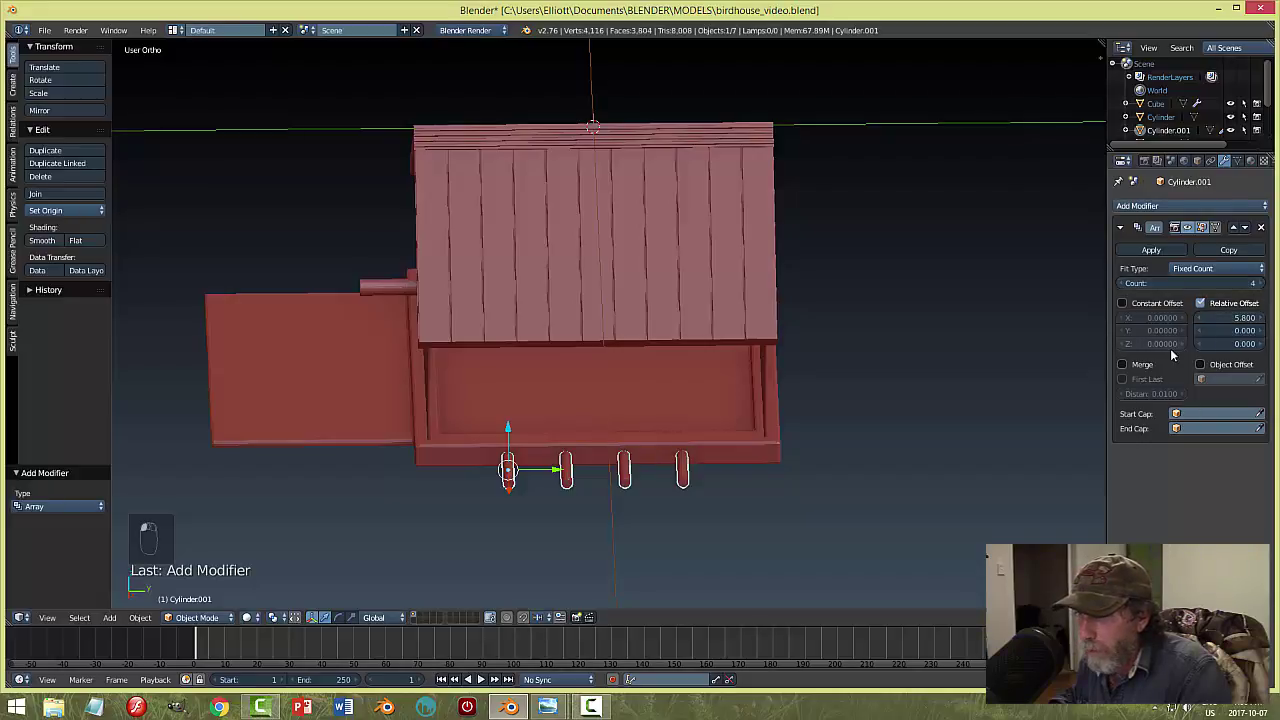
pyautogui.moveTo(1228, 318); pyautogui.dragTo(1260, 318)
# Center the row of four pegs along the base rail by moving it about -0.082 in Y.
pyautogui.press('KP_3')
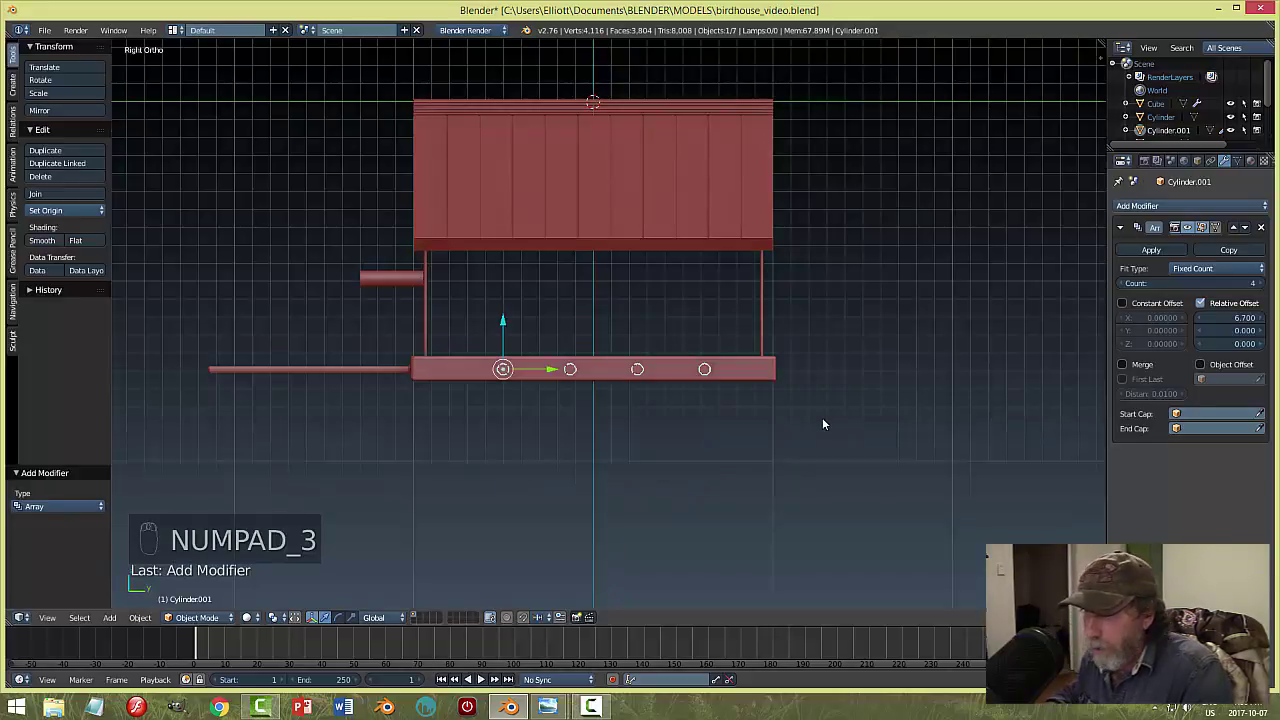
pyautogui.moveTo(549, 373); pyautogui.dragTo(534, 369)
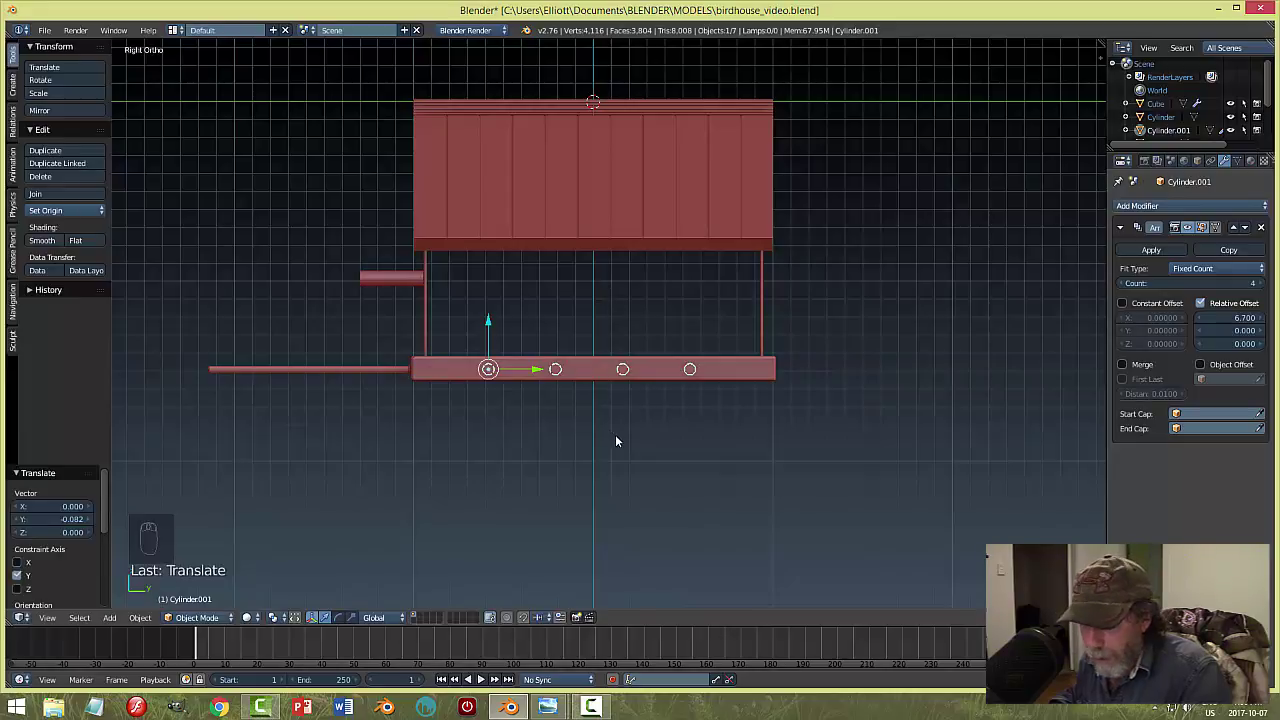
pyautogui.press('a')
pyautogui.moveTo(615, 434); pyautogui.dragTo(600, 488, button='middle')
pyautogui.scroll(5, 657, 515)
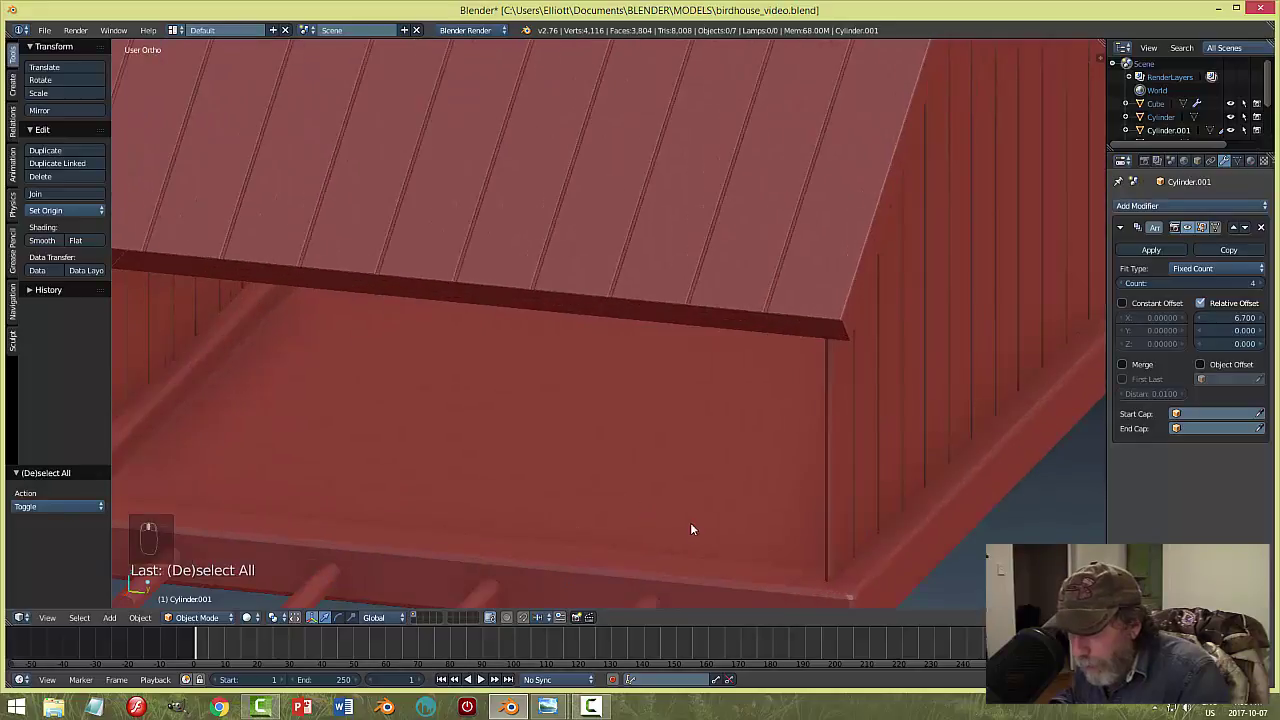
pyautogui.keyDown('shift'); pyautogui.moveTo(690, 522); pyautogui.dragTo(529, 378, button='middle'); pyautogui.keyUp('shift')
pyautogui.scroll(-4, 550, 470)
# Apply the Array modifier to the peg row and set the row's origin to its geometry.
pyautogui.rightClick(529, 378)
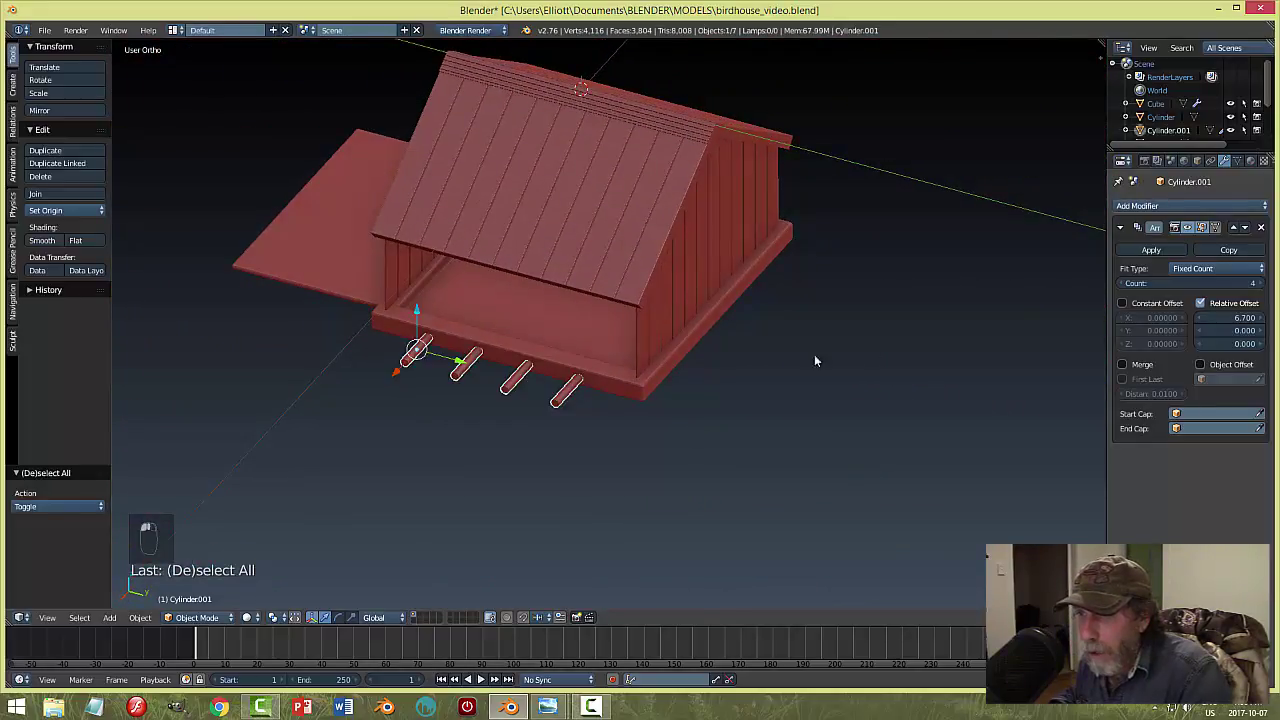
pyautogui.click(1151, 250)
pyautogui.moveTo(757, 405); pyautogui.dragTo(741, 407, button='middle')
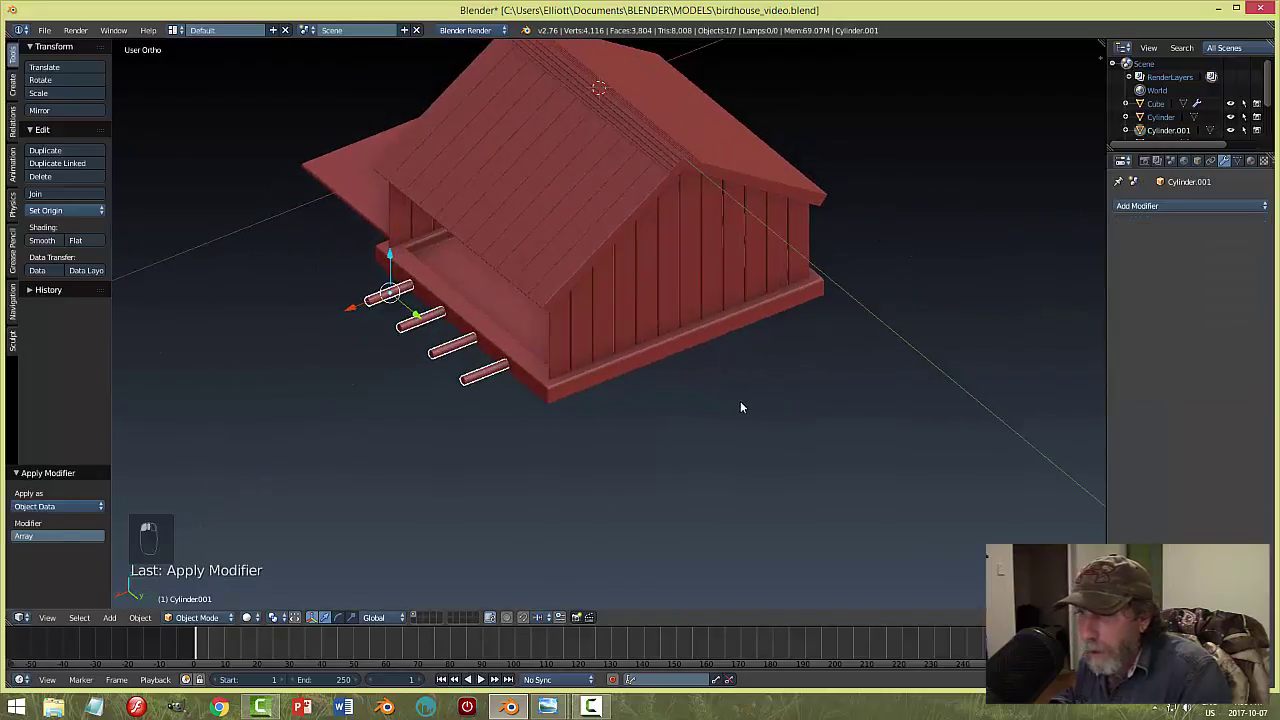
pyautogui.click(65, 210)
pyautogui.click(60, 237)
pyautogui.moveTo(740, 355); pyautogui.dragTo(702, 336, button='middle')
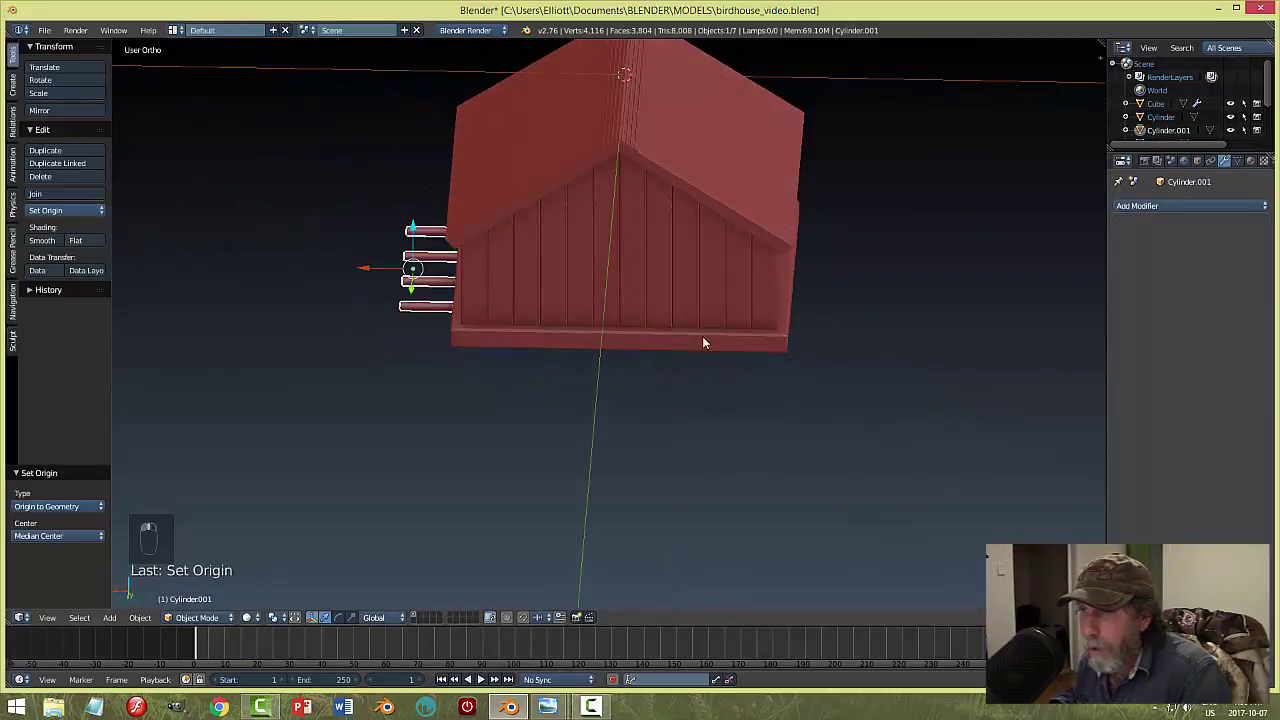
# Mirror the peg row across X using the roof ridge object Plane.001 as mirror object, and apply the modifier.
pyautogui.click(1158, 205)
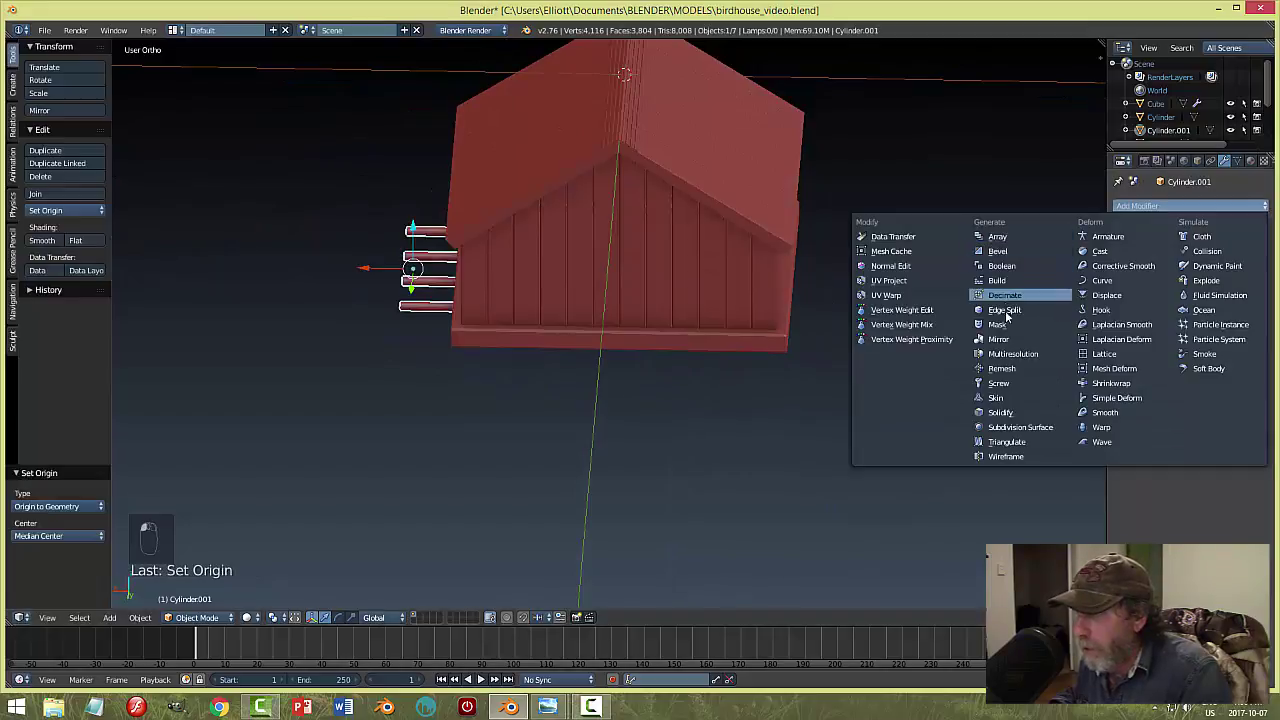
pyautogui.click(998, 339)
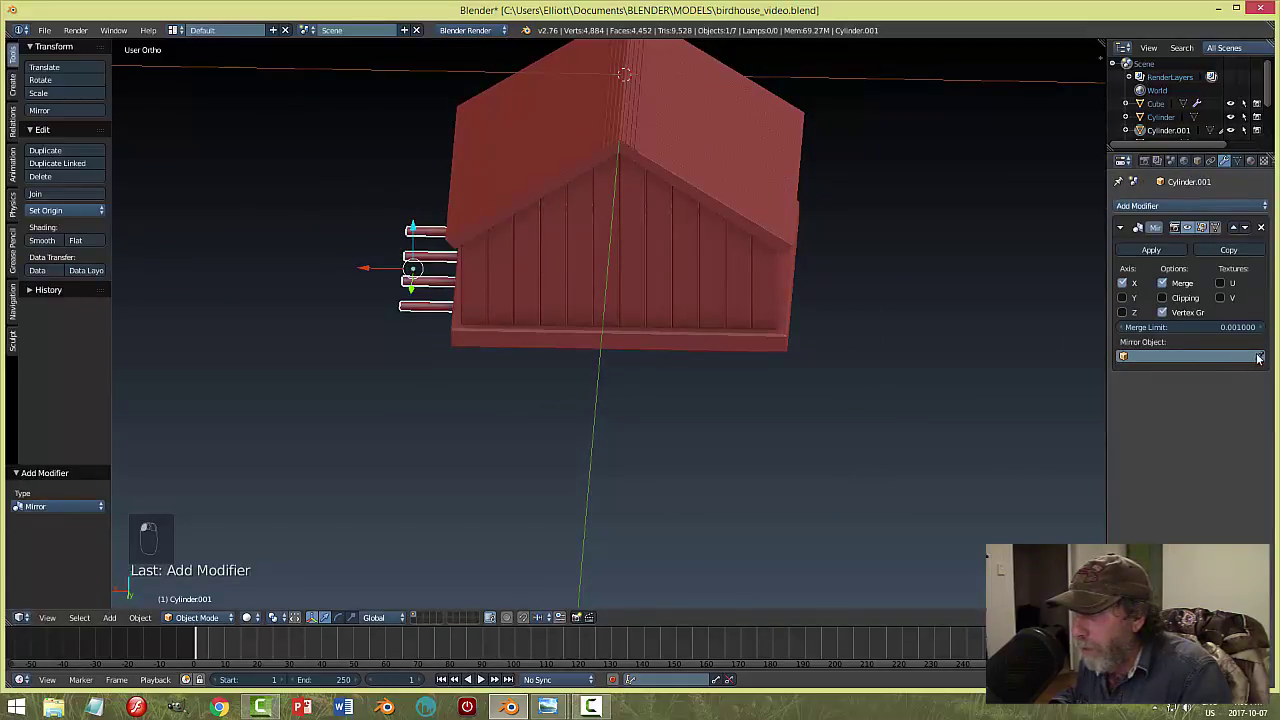
pyautogui.click(1258, 358)
pyautogui.click(637, 107)
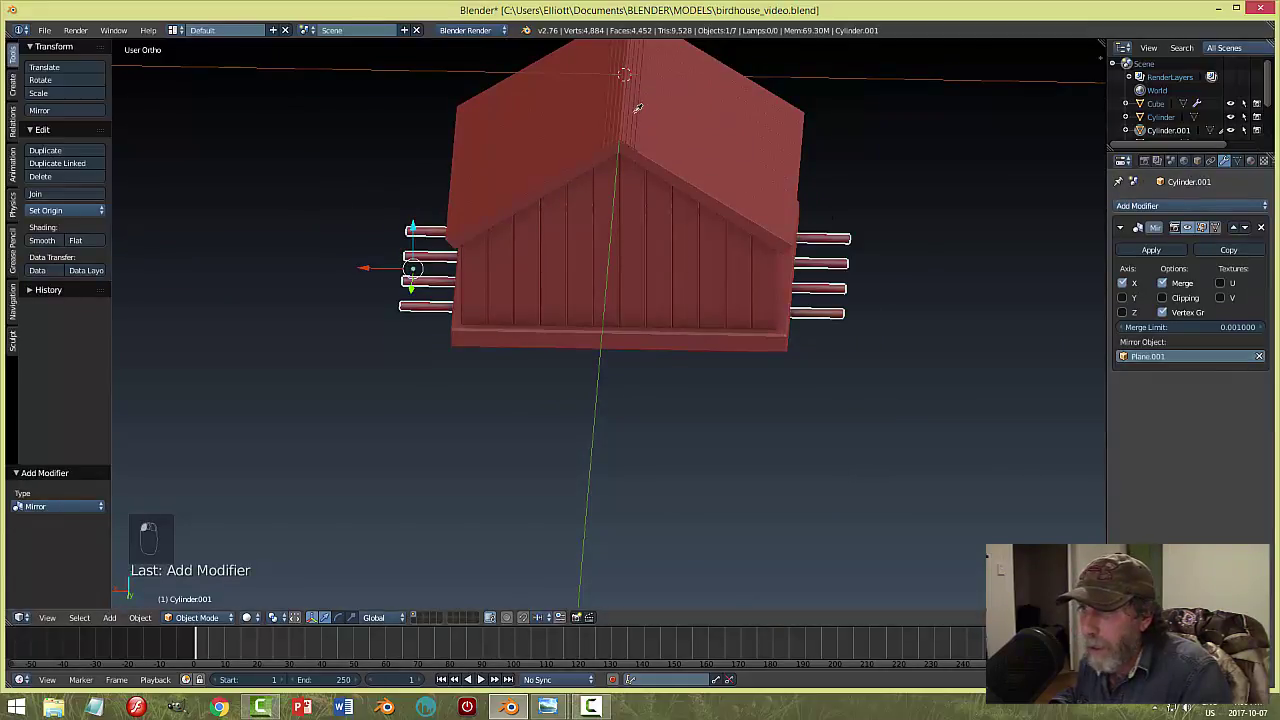
pyautogui.click(1160, 250)
pyautogui.press('a')
pyautogui.moveTo(960, 297); pyautogui.dragTo(521, 391, button='middle')
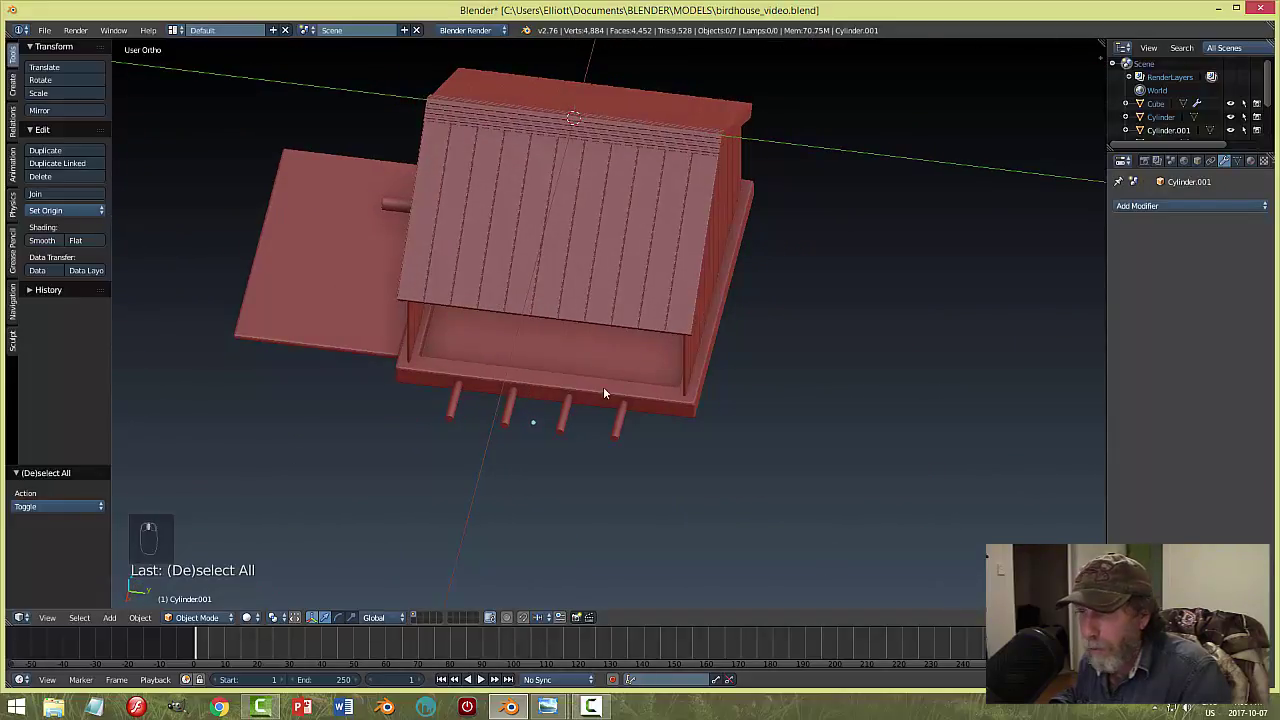
# Save the birdhouse model over the existing birdhouse_video.blend file.
pyautogui.moveTo(604, 391); pyautogui.dragTo(443, 331, button='middle')
pyautogui.hotkey('ctrl', 's')
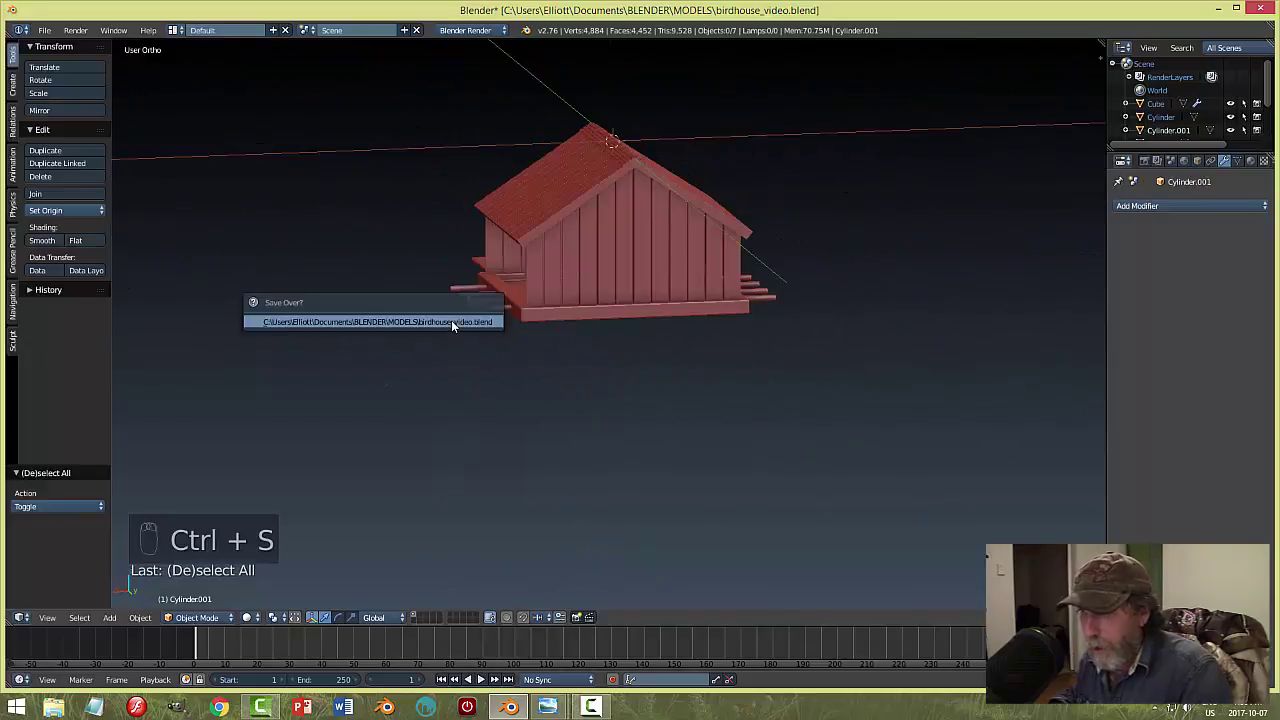
pyautogui.click(451, 320)
pyautogui.moveTo(666, 326); pyautogui.dragTo(654, 202, button='middle')
pyautogui.scroll(3, 691, 353)
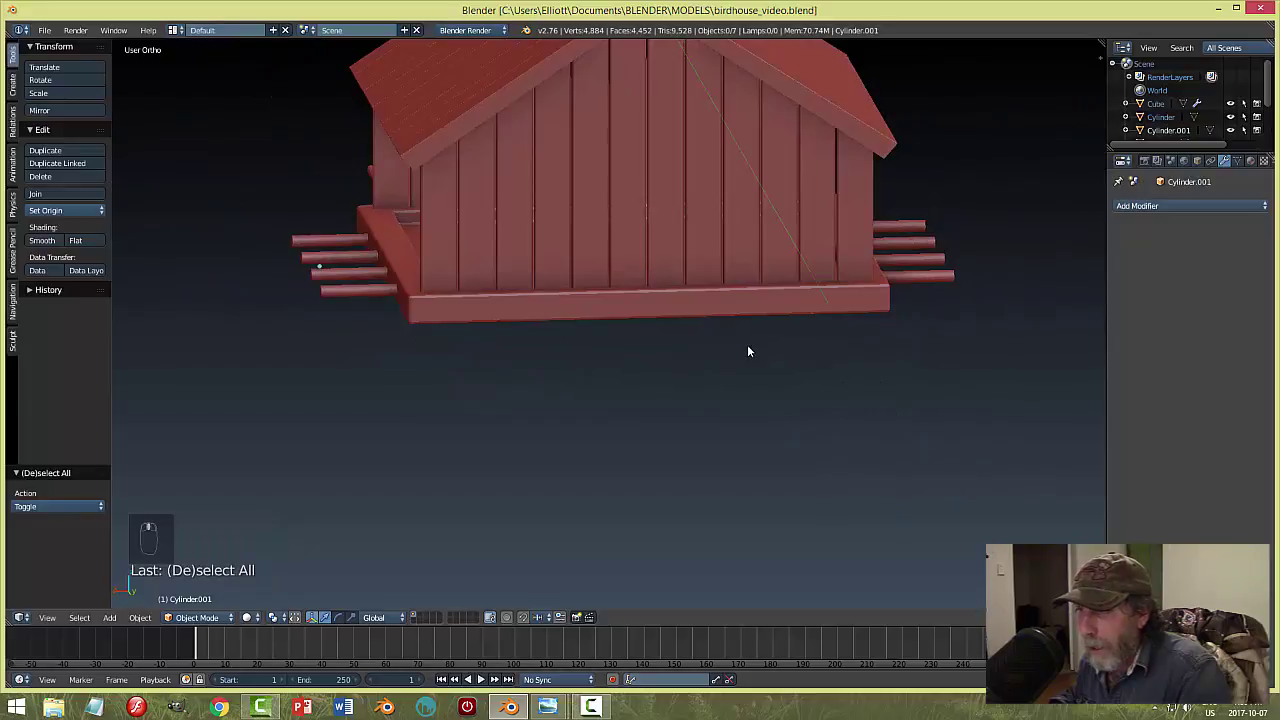
pyautogui.scroll(-5, 680, 349)
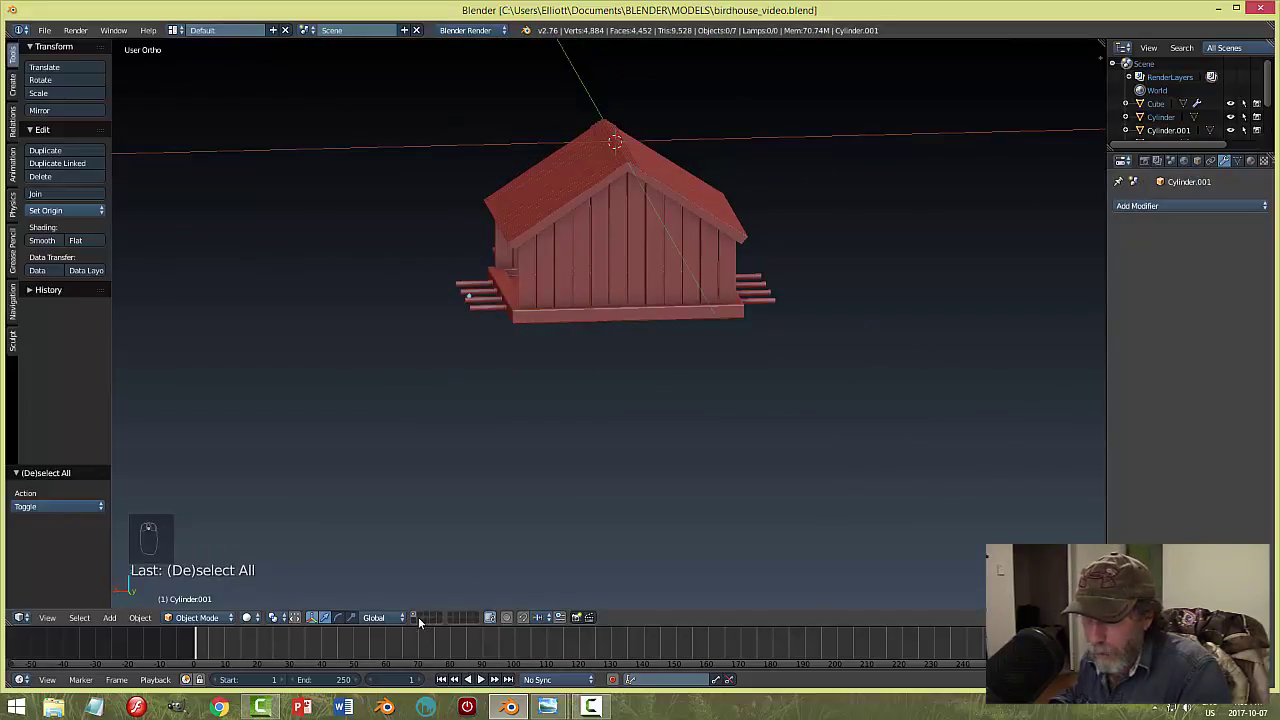
# Switch to the empty second layer and add a cube at the origin in top view.
pyautogui.click(419, 615)
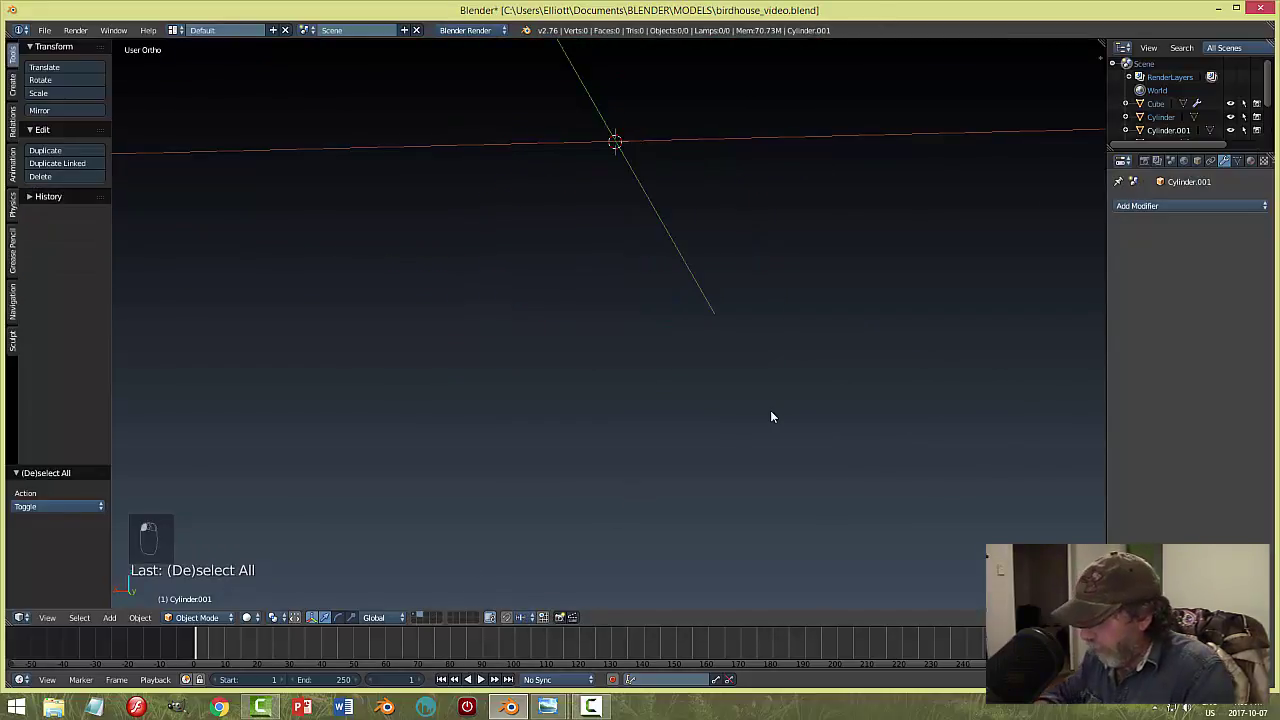
pyautogui.press('KP_7')
pyautogui.keyDown('shift'); pyautogui.moveTo(734, 435); pyautogui.dragTo(745, 392, button='middle'); pyautogui.keyUp('shift')
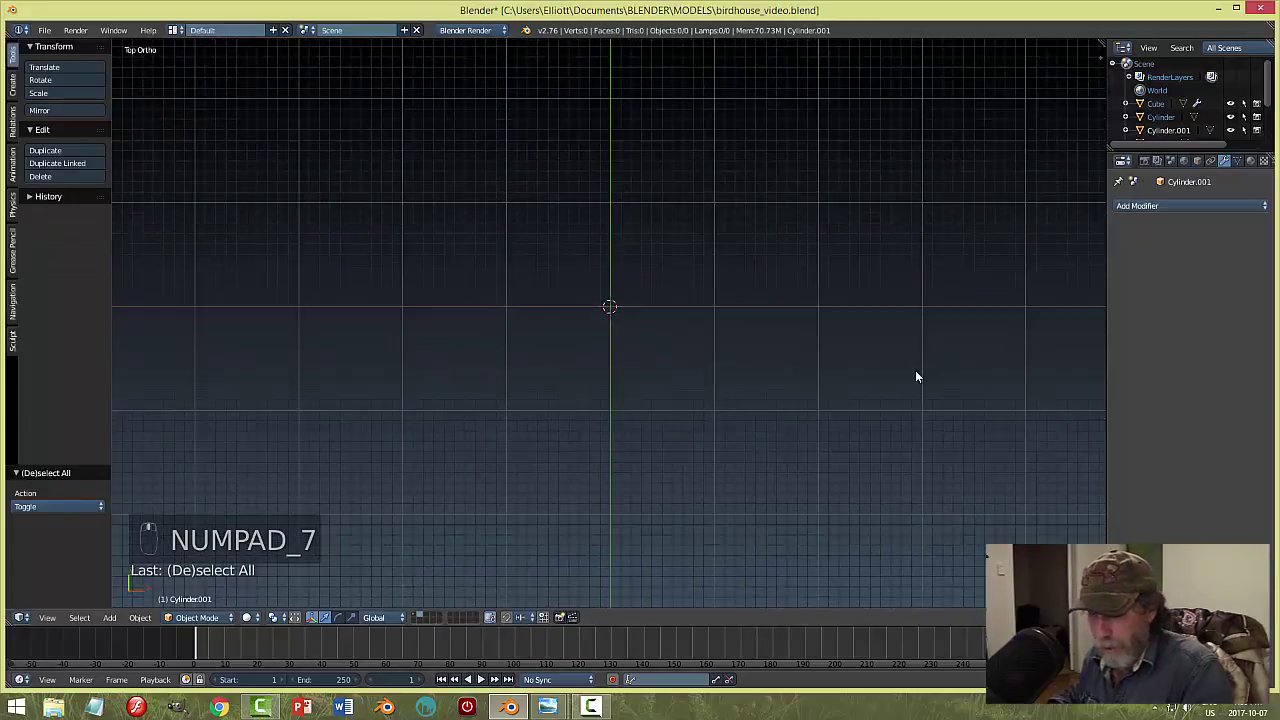
pyautogui.hotkey('shift', 'a')
pyautogui.moveTo(915, 372)
pyautogui.click(960, 385)
pyautogui.scroll(-4, 830, 325)
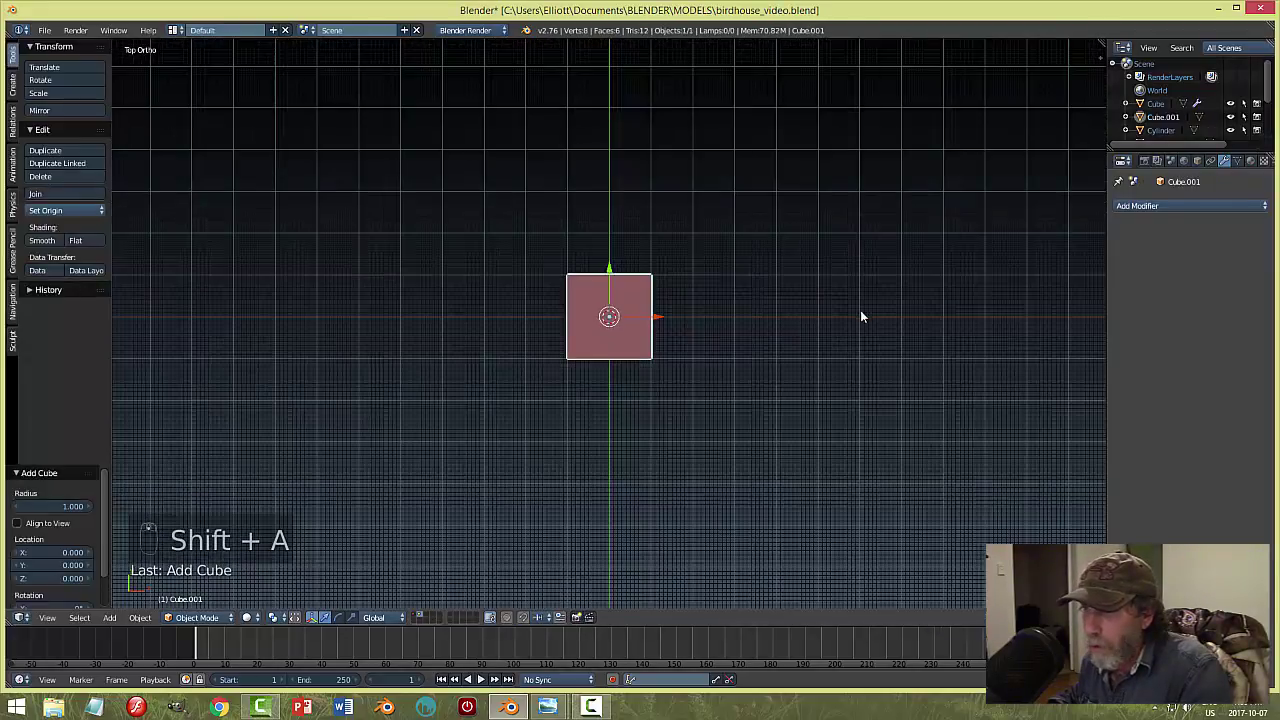
# Shrink the new cube uniformly by a factor of about 0.098 and again by about 0.669.
pyautogui.press('s')
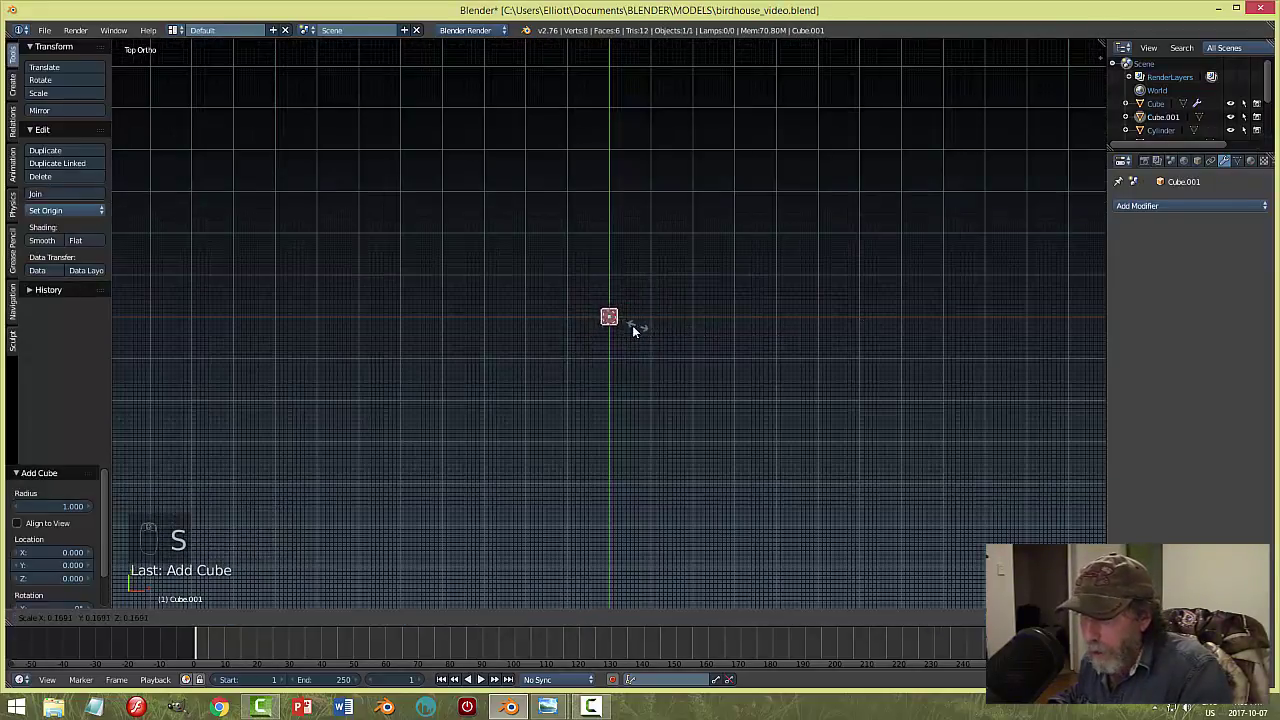
pyautogui.click(622, 332)
pyautogui.scroll(4, 700, 340)
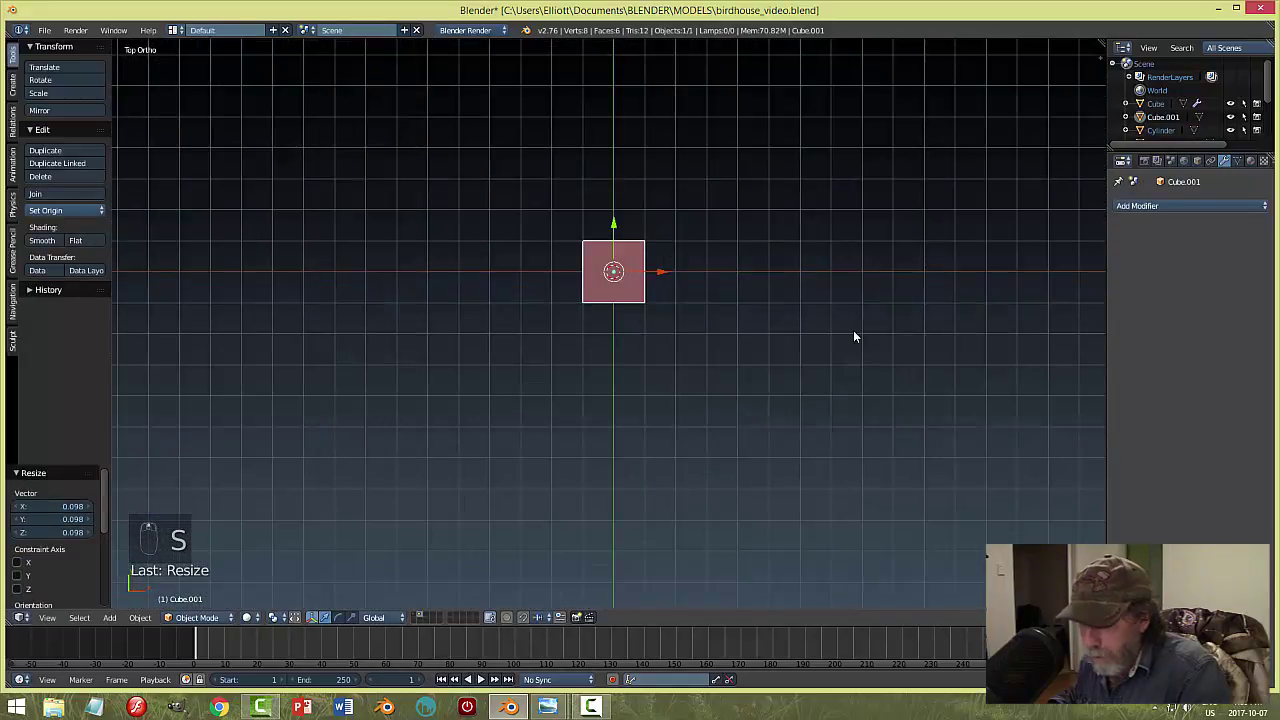
pyautogui.press('s')
pyautogui.click(762, 329)
pyautogui.scroll(-5, 708, 365)
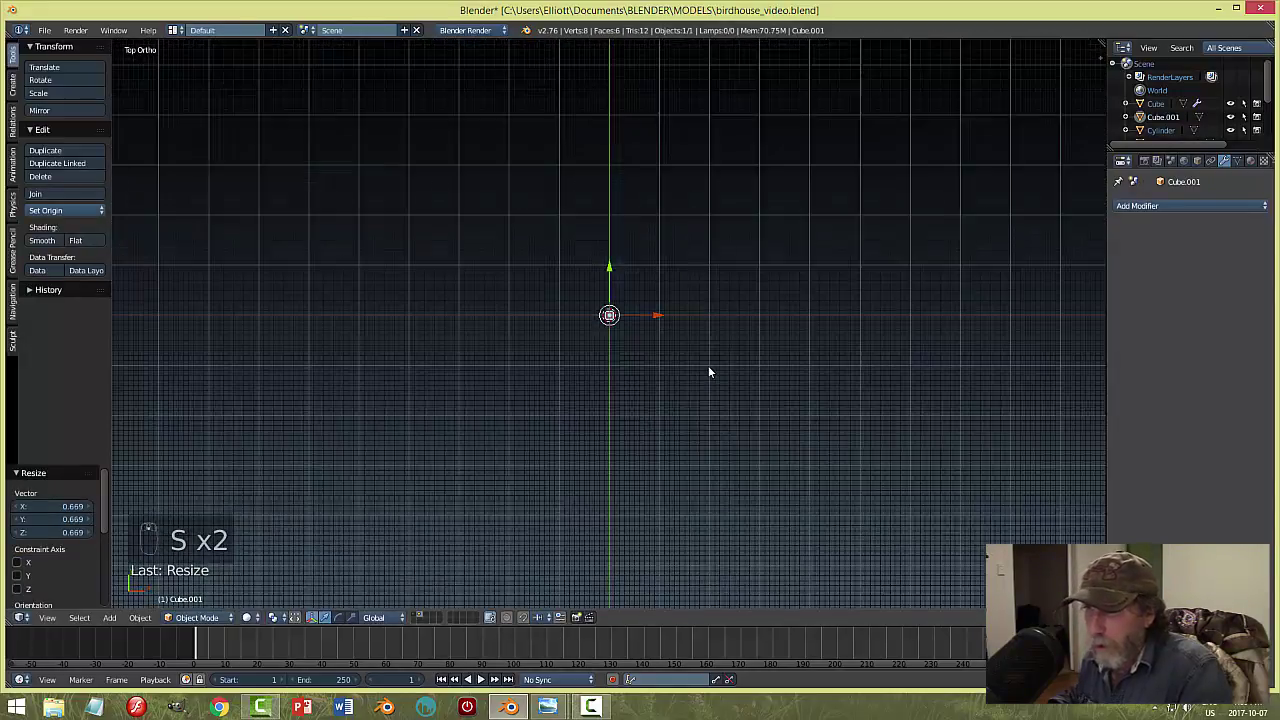
# Stretch the cube along Y by a factor of about 29.378 and place a duplicate about 1.081 away along X.
pyautogui.press('s')
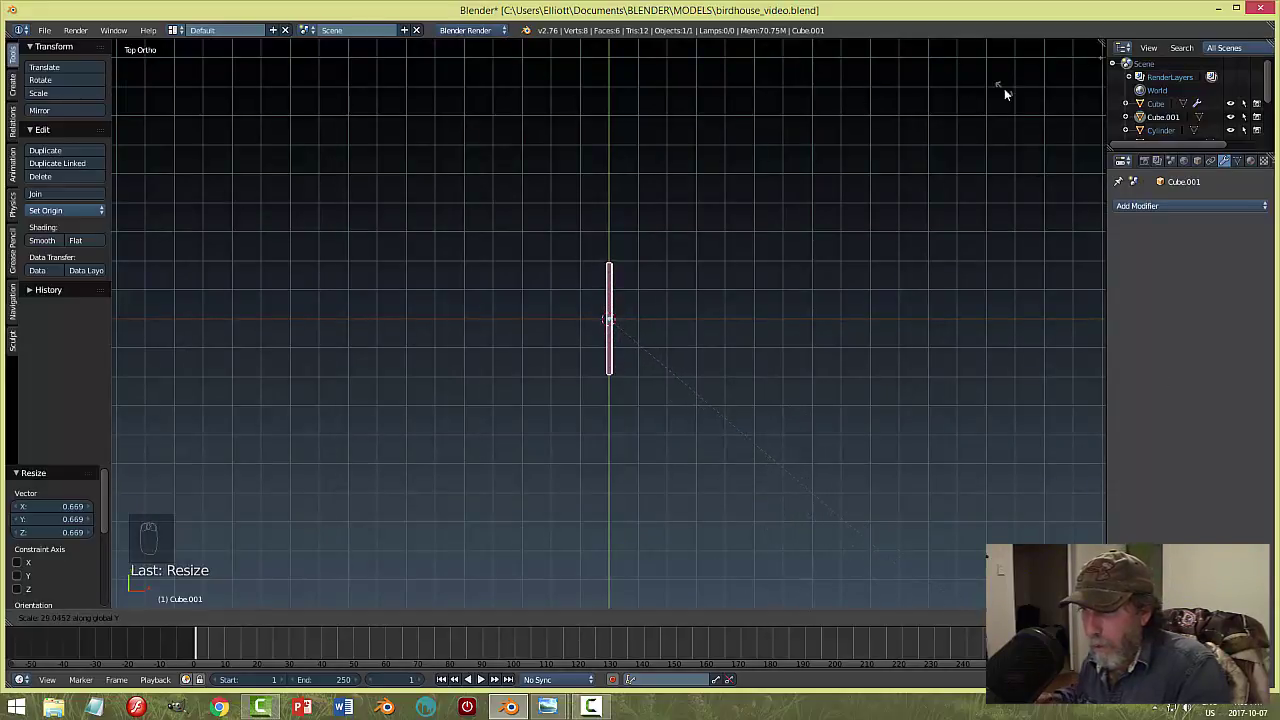
pyautogui.click(1039, 153)
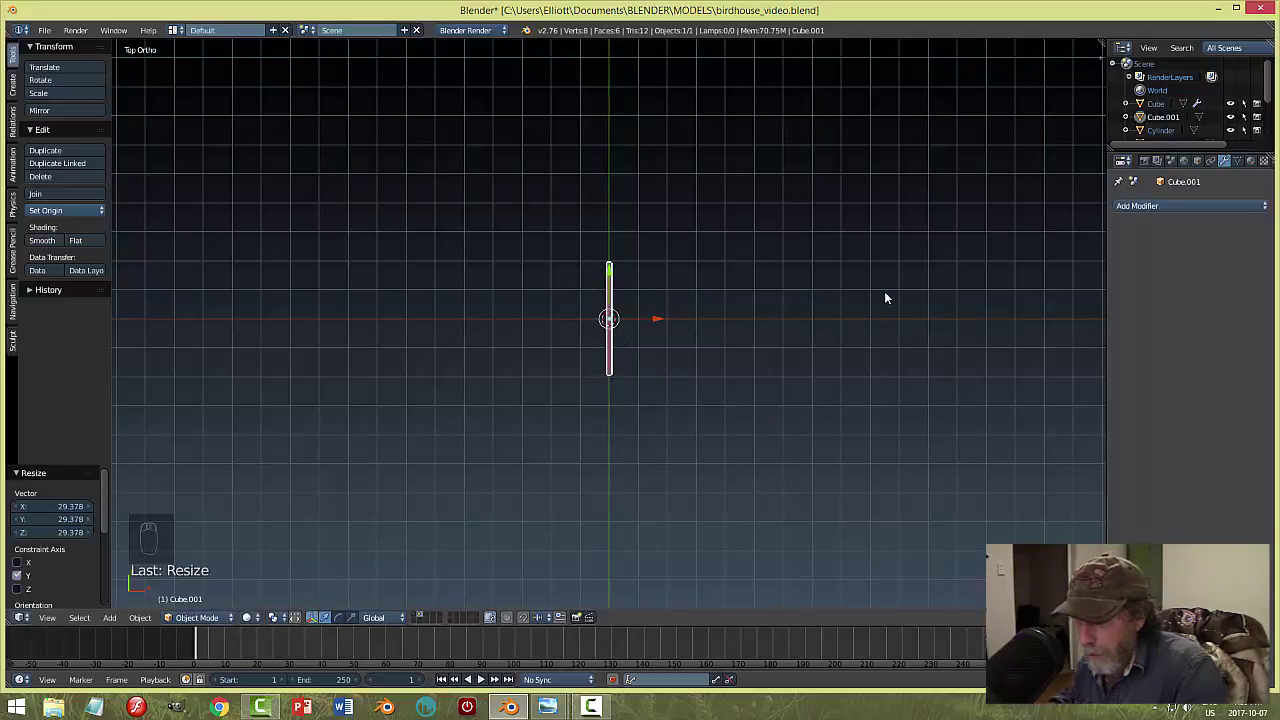
pyautogui.hotkey('shift', 'd')
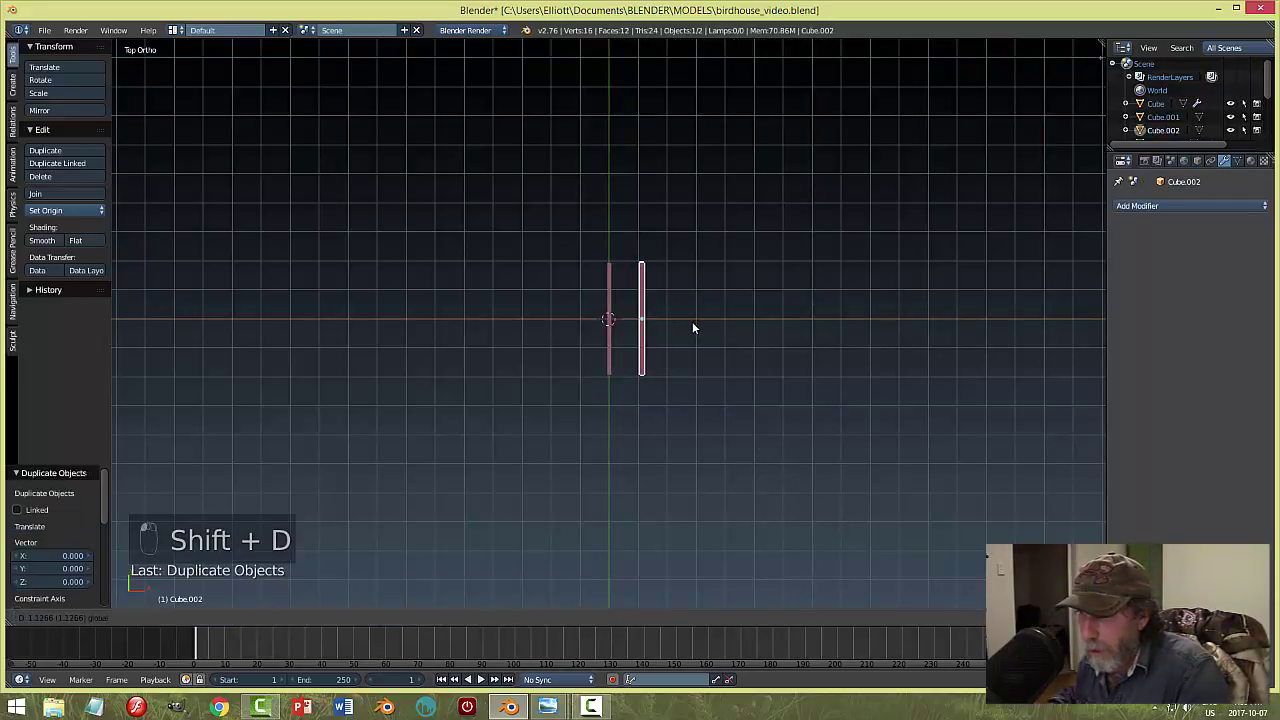
pyautogui.click(690, 322)
pyautogui.scroll(3, 680, 338)
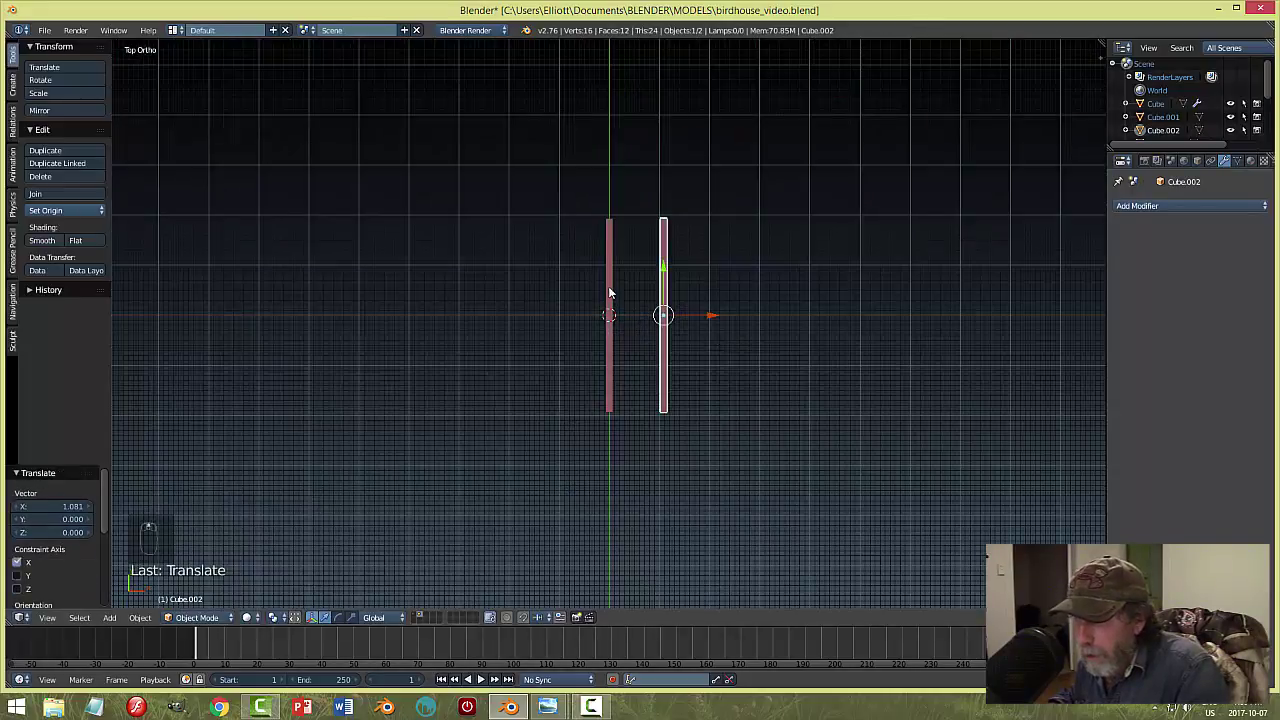
# Lengthen both rails together along Y by a factor of about 1.551, then clear the selection.
pyautogui.keyDown('shift'); pyautogui.rightClick(610, 292); pyautogui.keyUp('shift')
pyautogui.press('s')
pyautogui.press('y')
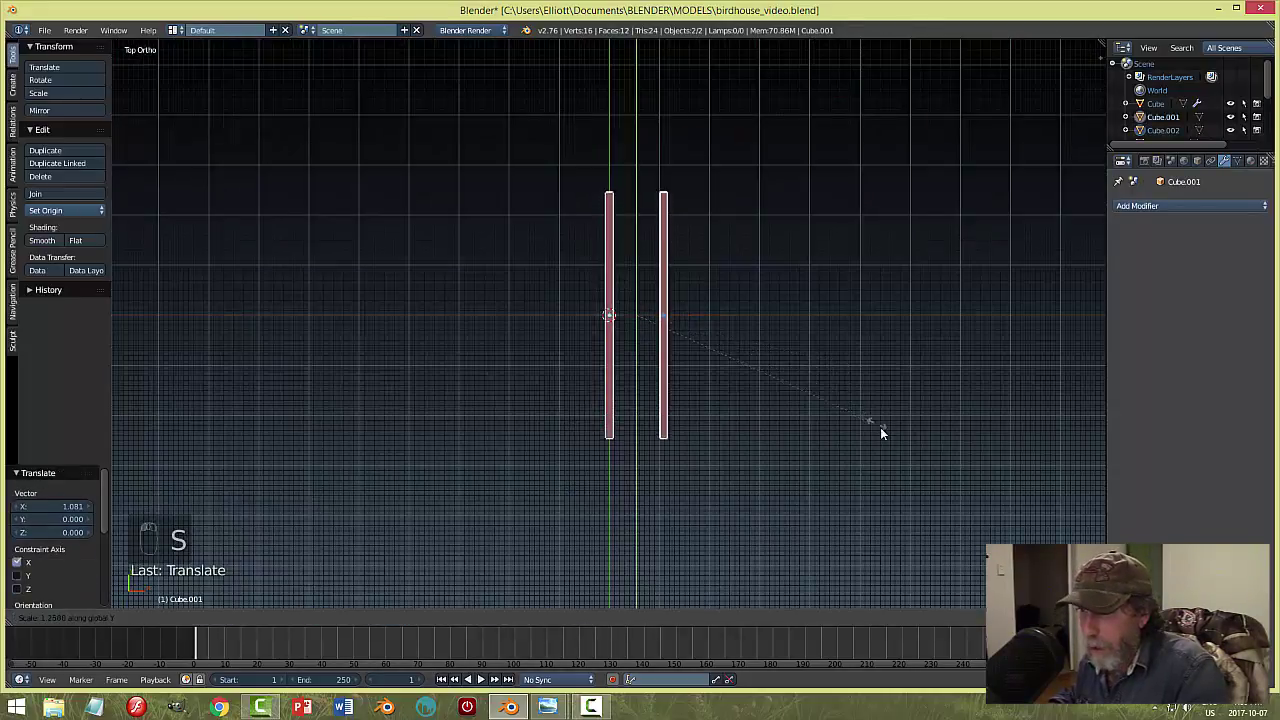
pyautogui.click(915, 481)
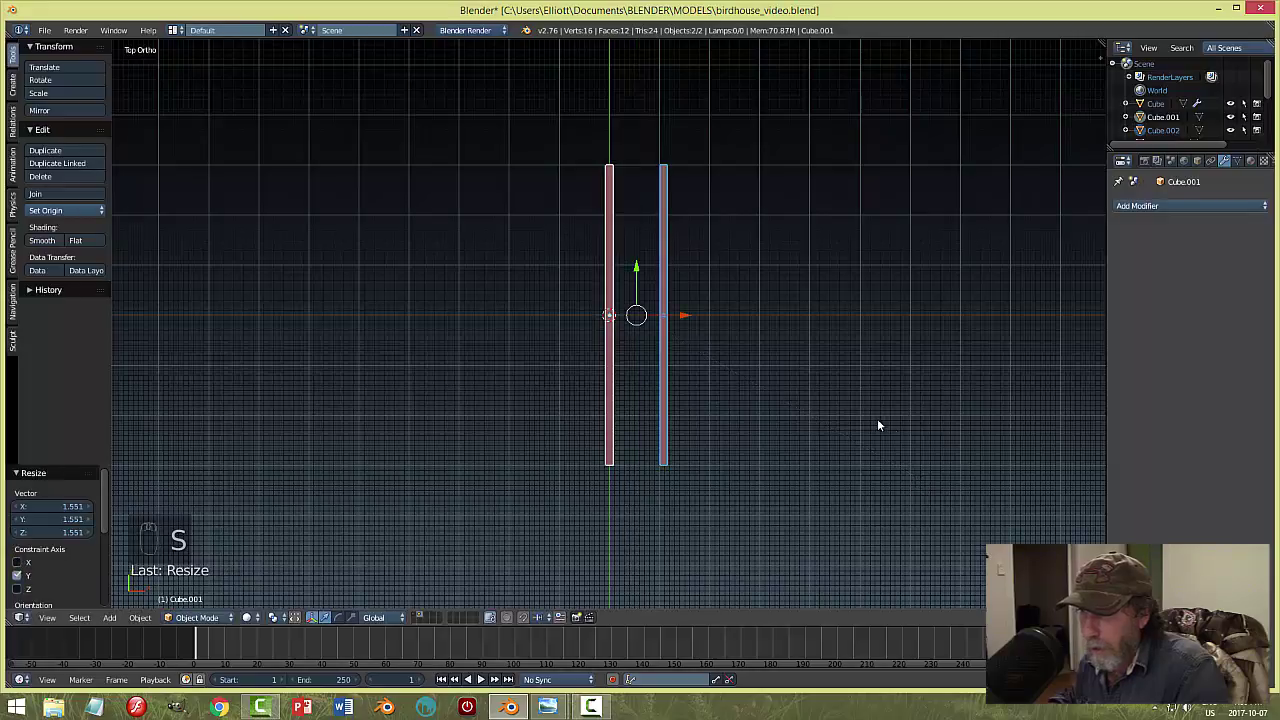
pyautogui.press('a')
# Duplicate the second rail in place and rotate the copy 90° about Z to form a crosspiece.
pyautogui.moveTo(894, 434); pyautogui.dragTo(803, 366, button='middle')
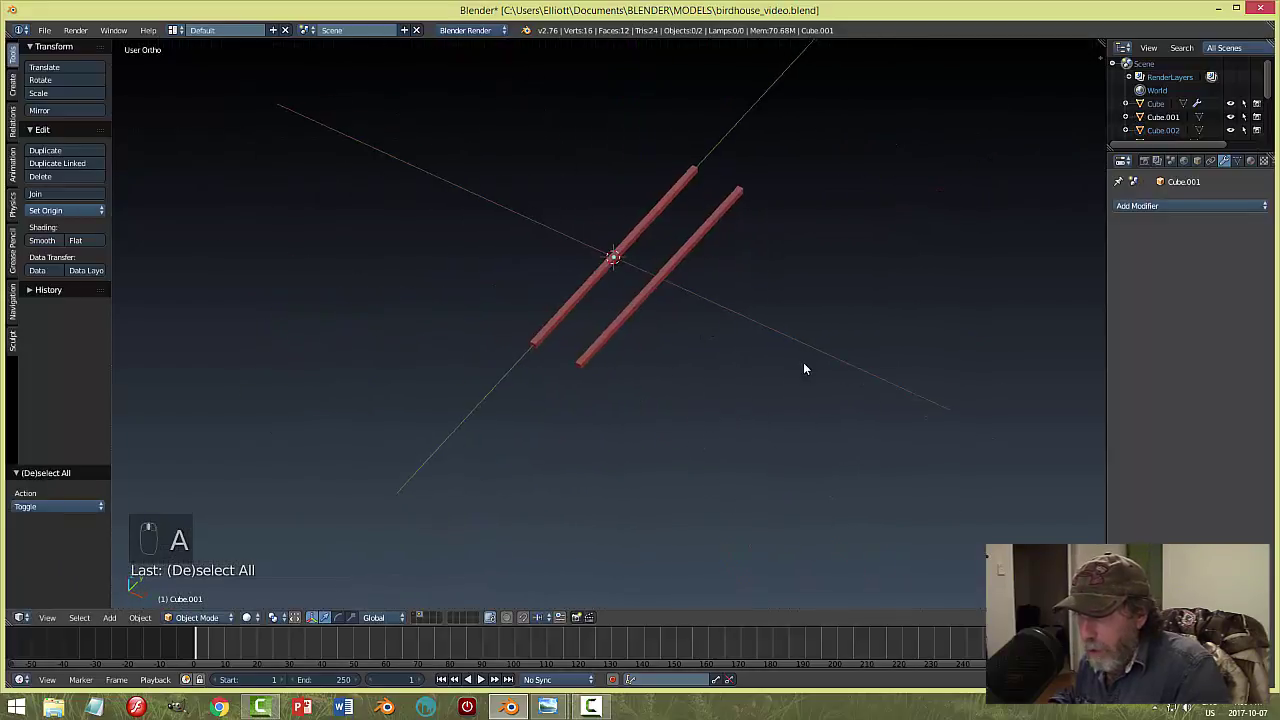
pyautogui.scroll(3, 711, 374)
pyautogui.rightClick(641, 322)
pyautogui.moveTo(700, 382); pyautogui.dragTo(768, 374, button='middle')
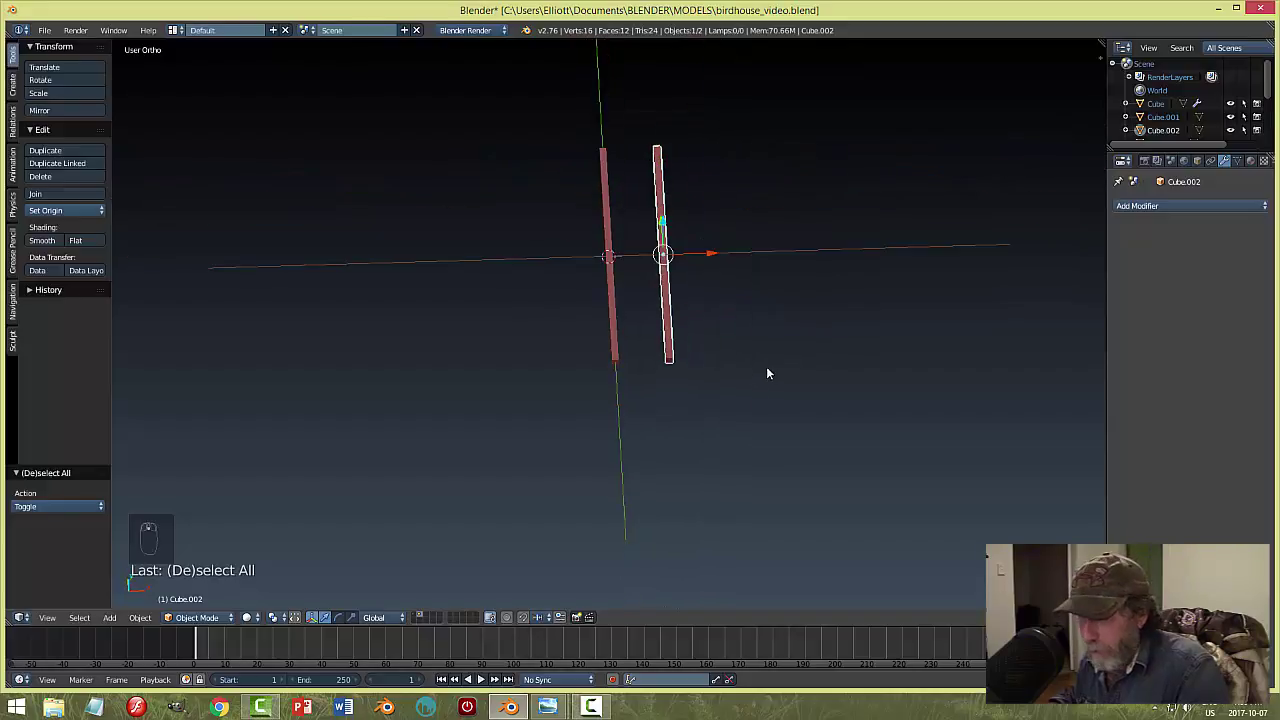
pyautogui.hotkey('shift', 'd')
pyautogui.scroll(3, 800, 300)
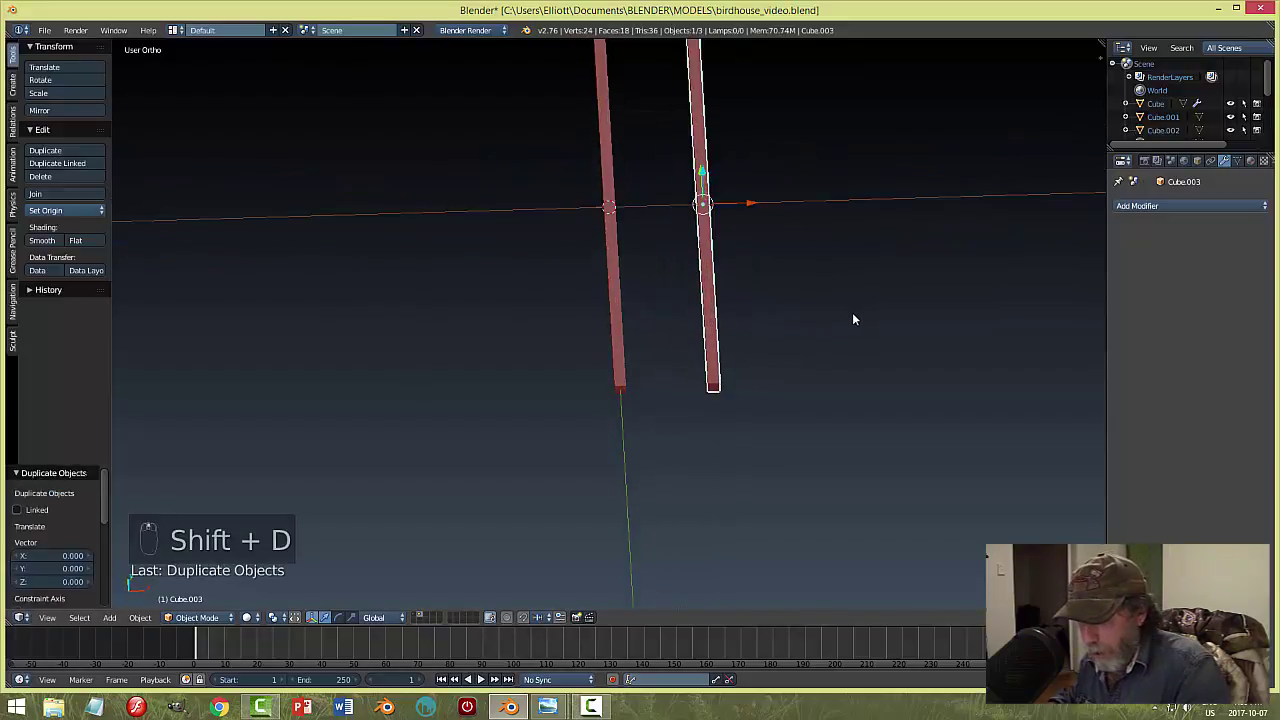
pyautogui.write('rz90')
pyautogui.press('Return')
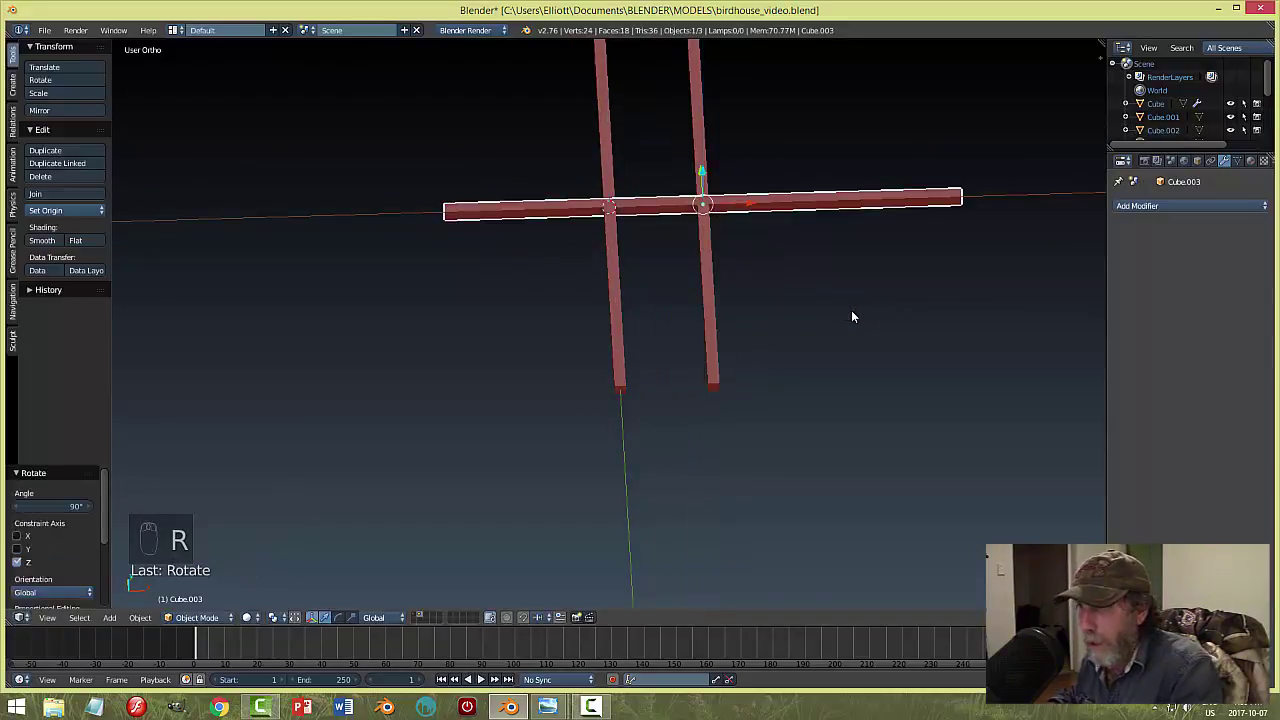
# Shorten the crosspiece along X by a factor of about 0.236 and move it about -0.408 along X.
pyautogui.press('s')
pyautogui.press('x')
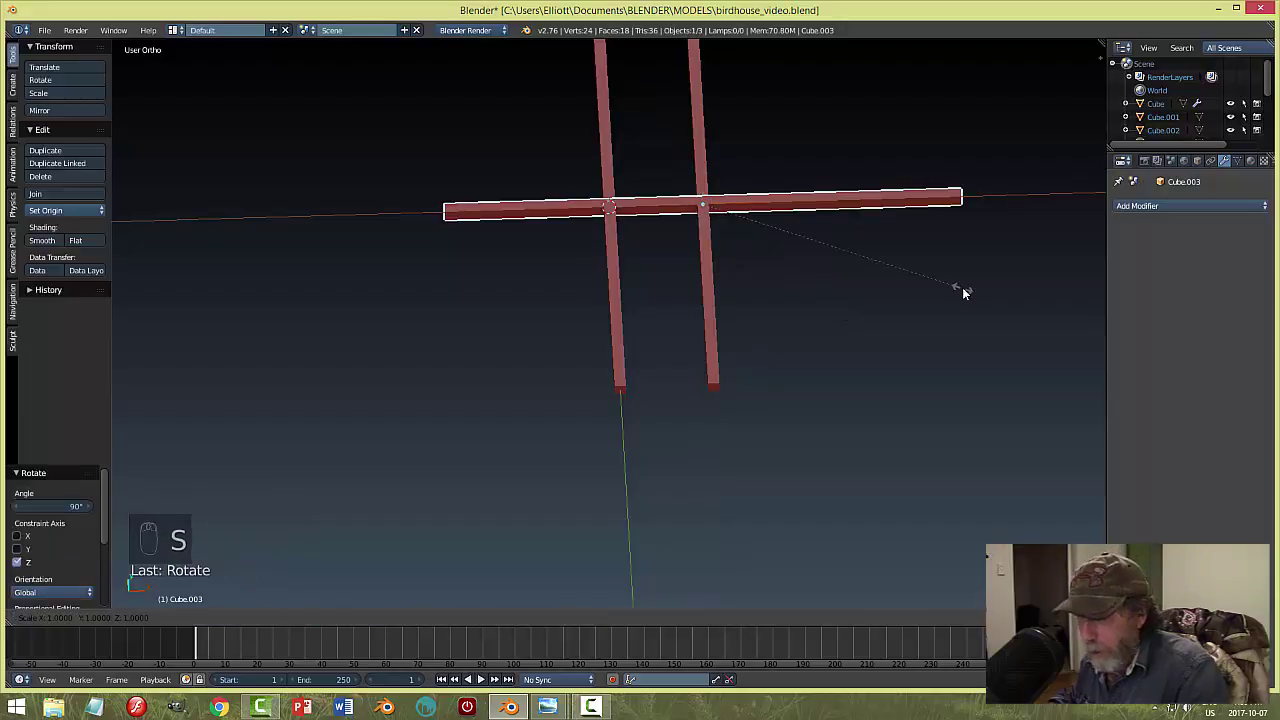
pyautogui.click(713, 266)
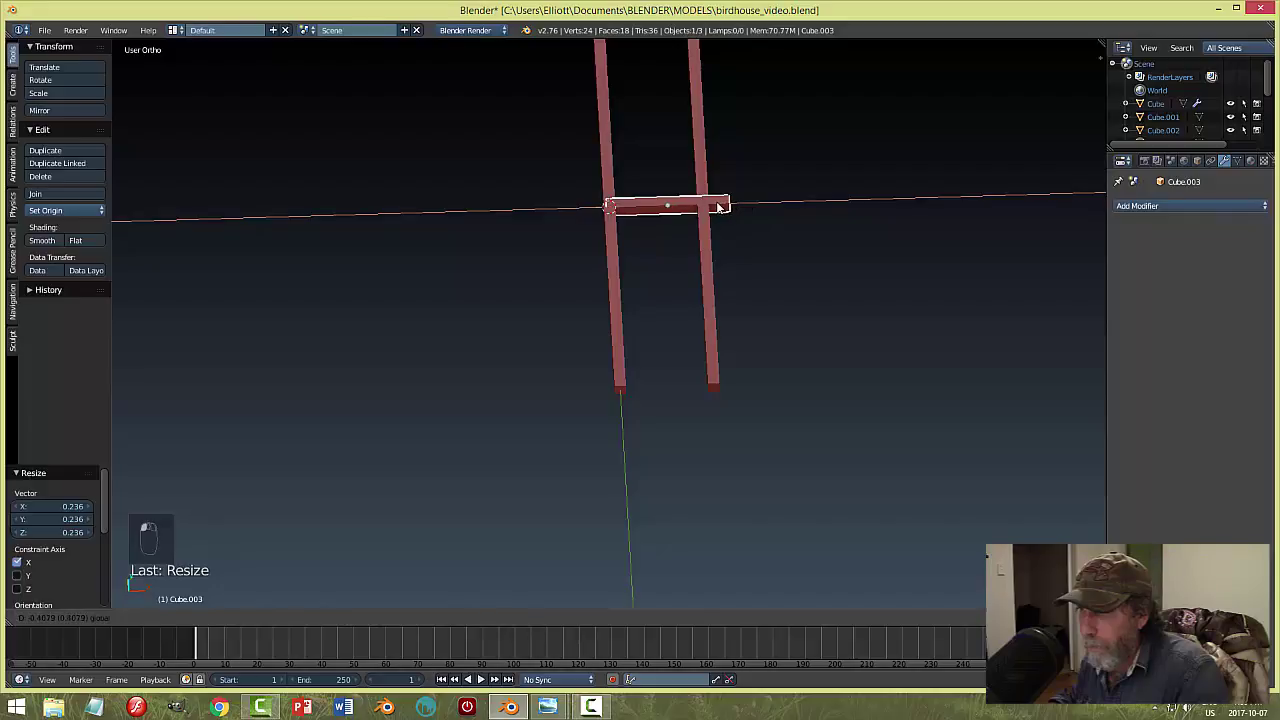
pyautogui.click(718, 207)
# Fit the crosspiece between the rails by shortening it, moving it about -0.138 along X, and rescaling X by about 1.064 and 1.042.
pyautogui.press('s')
pyautogui.press('x')
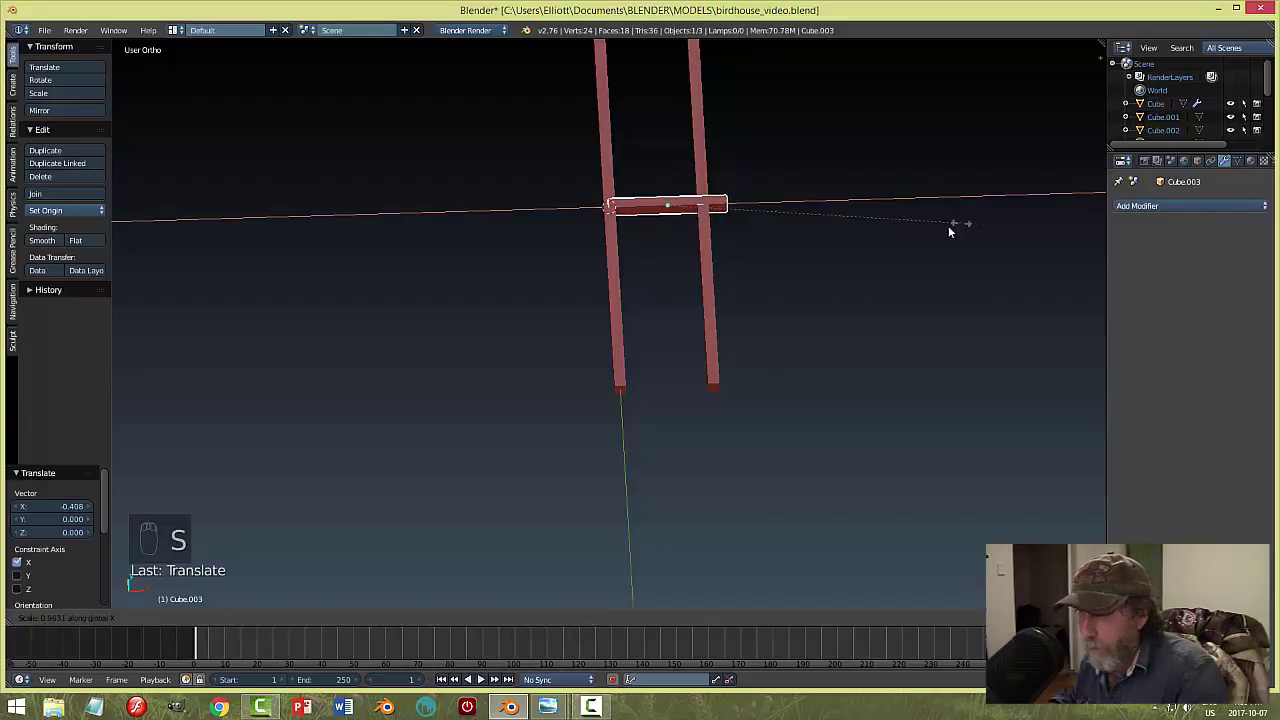
pyautogui.click(762, 226)
pyautogui.moveTo(716, 207); pyautogui.dragTo(702, 200)
pyautogui.press('s')
pyautogui.press('x')
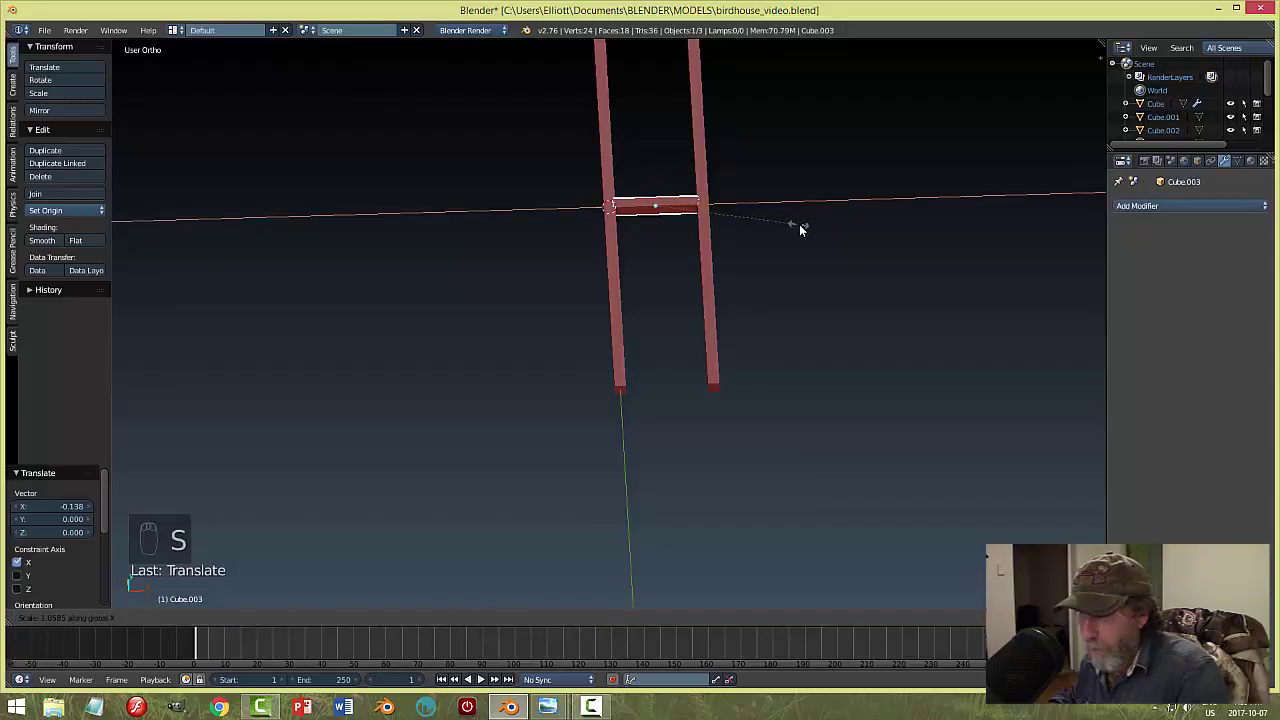
pyautogui.click(800, 226)
pyautogui.press('s')
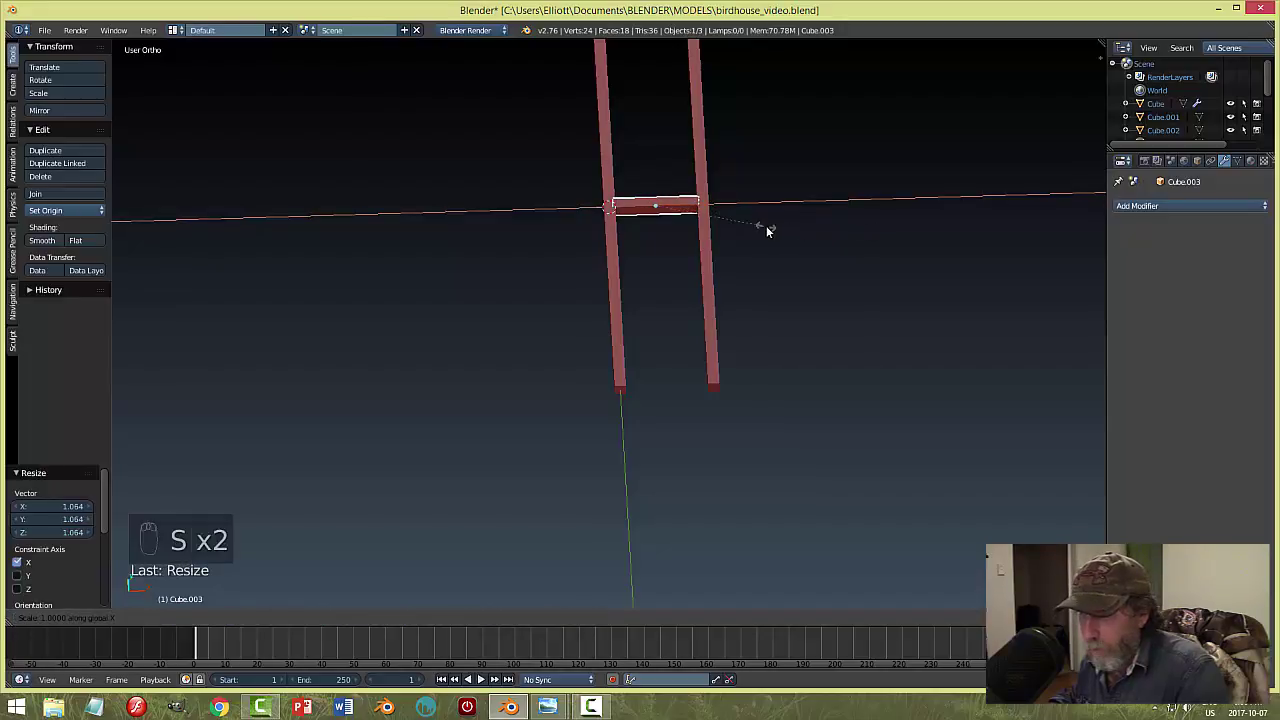
pyautogui.click(780, 241)
# Thin the crosspiece into a rung by scaling it about 0.517 in Y and Z, excluding X.
pyautogui.moveTo(779, 241); pyautogui.dragTo(718, 250, button='middle')
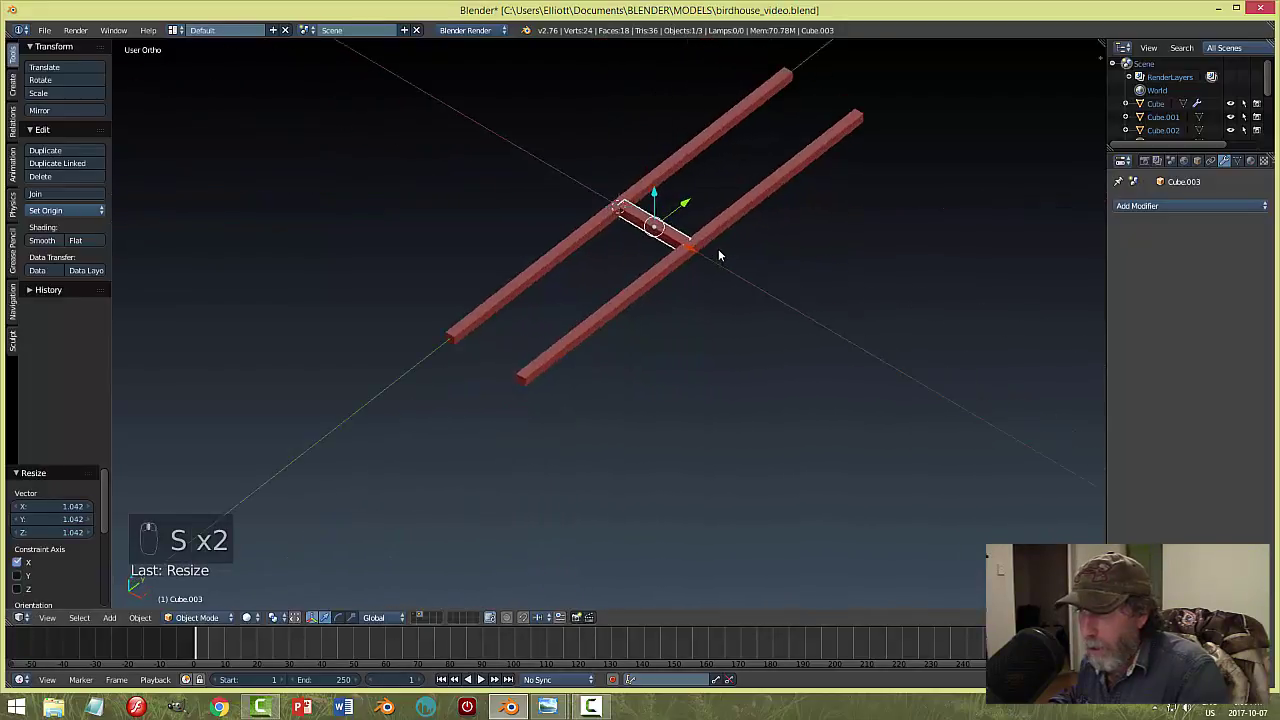
pyautogui.press('s')
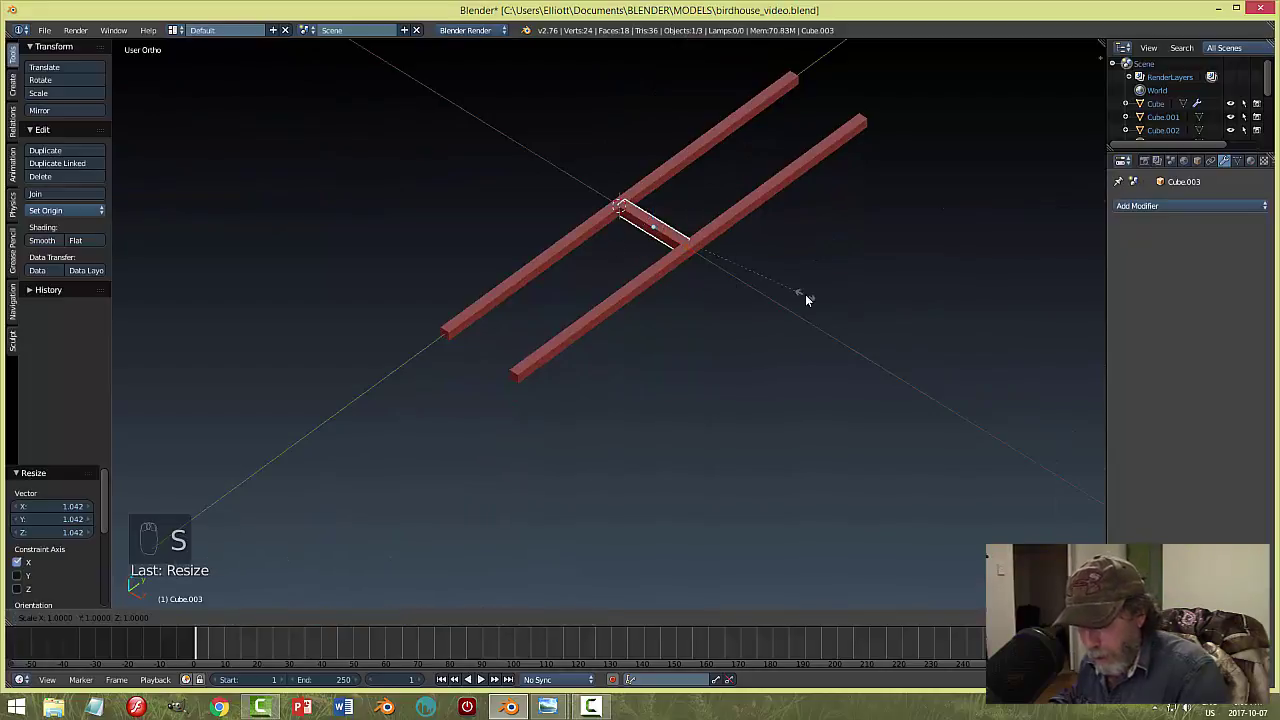
pyautogui.hotkey('shift', 'x')
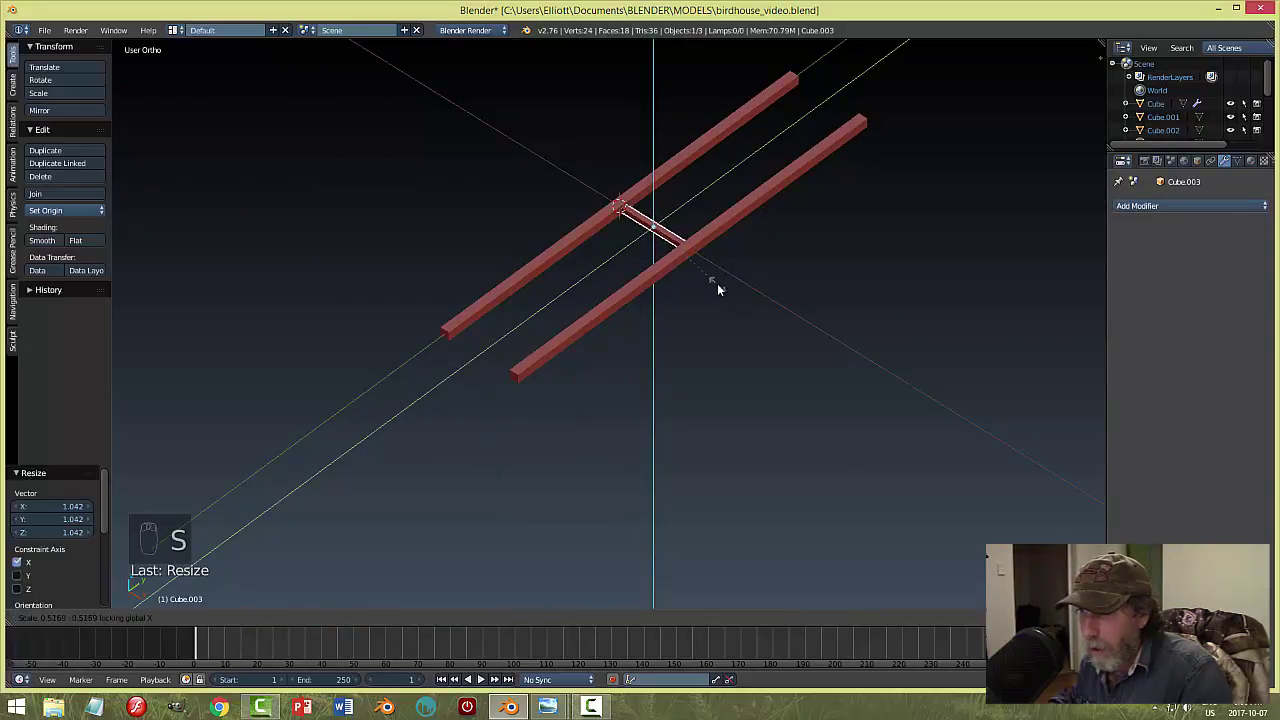
pyautogui.click(717, 283)
# Move the rung along Y by about 2.054 and another 0.497, close to the far end of the rails.
pyautogui.scroll(5, 736, 278)
pyautogui.keyDown('shift'); pyautogui.moveTo(836, 145); pyautogui.dragTo(657, 543, button='middle'); pyautogui.keyUp('shift')
pyautogui.scroll(-3, 657, 543)
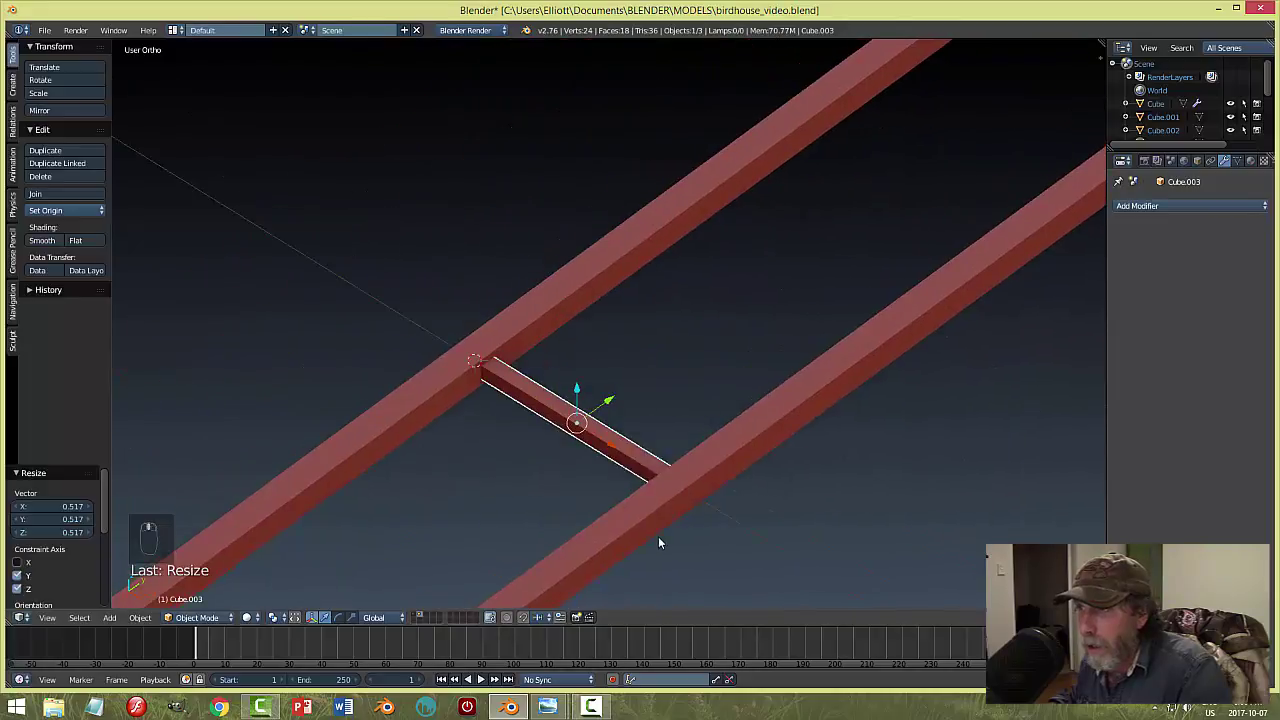
pyautogui.press('g')
pyautogui.press('y')
pyautogui.click(973, 175)
pyautogui.scroll(-3, 970, 205)
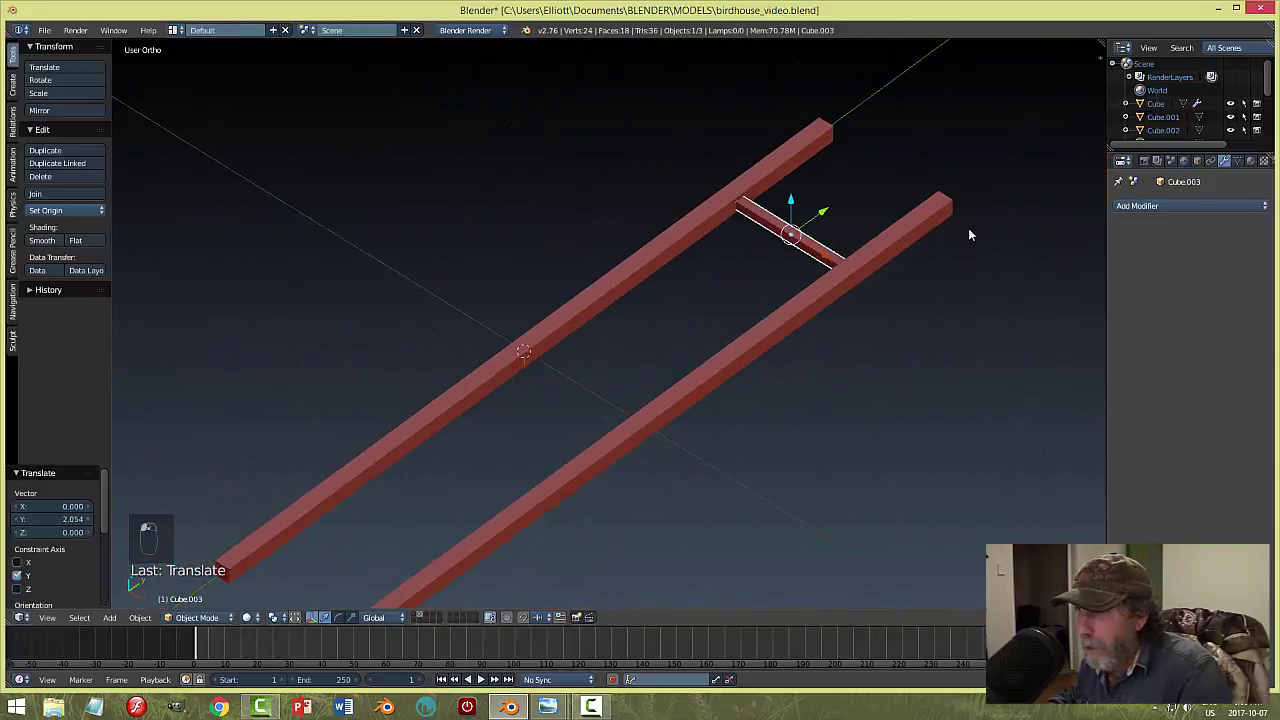
pyautogui.moveTo(820, 216); pyautogui.dragTo(870, 180)
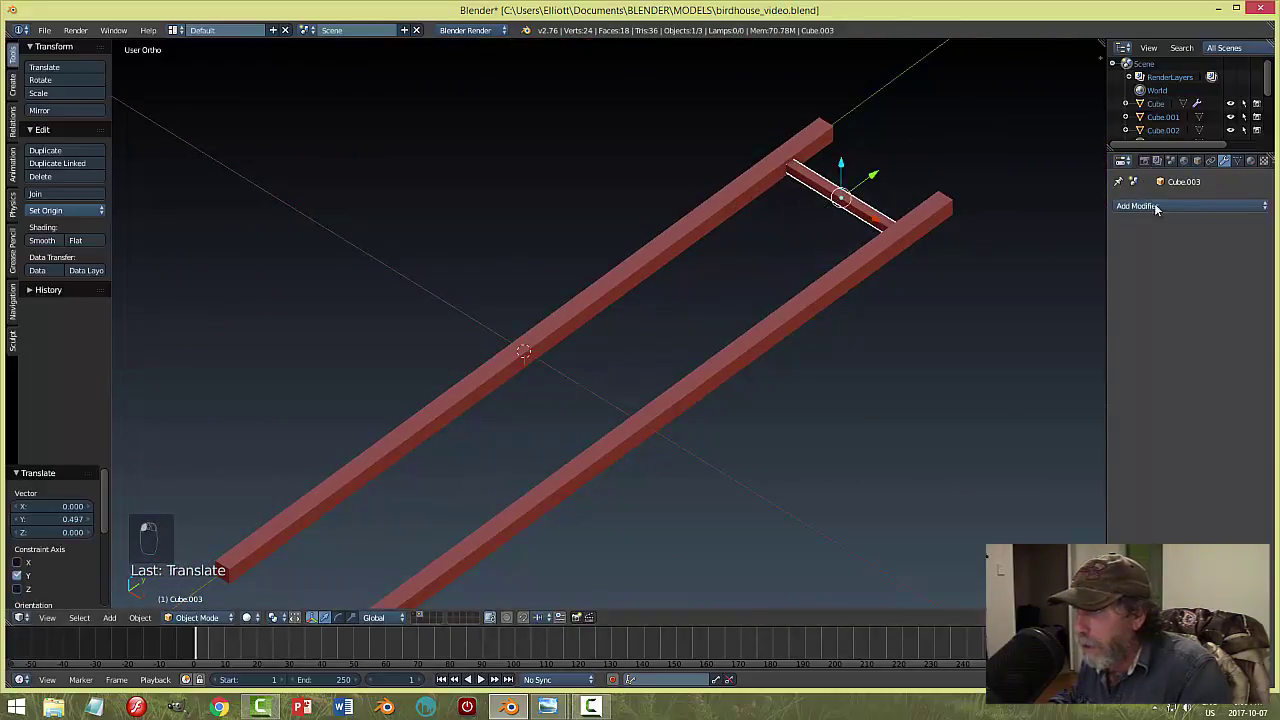
# Apply the rung's rotation and scale.
pyautogui.click(1138, 206)
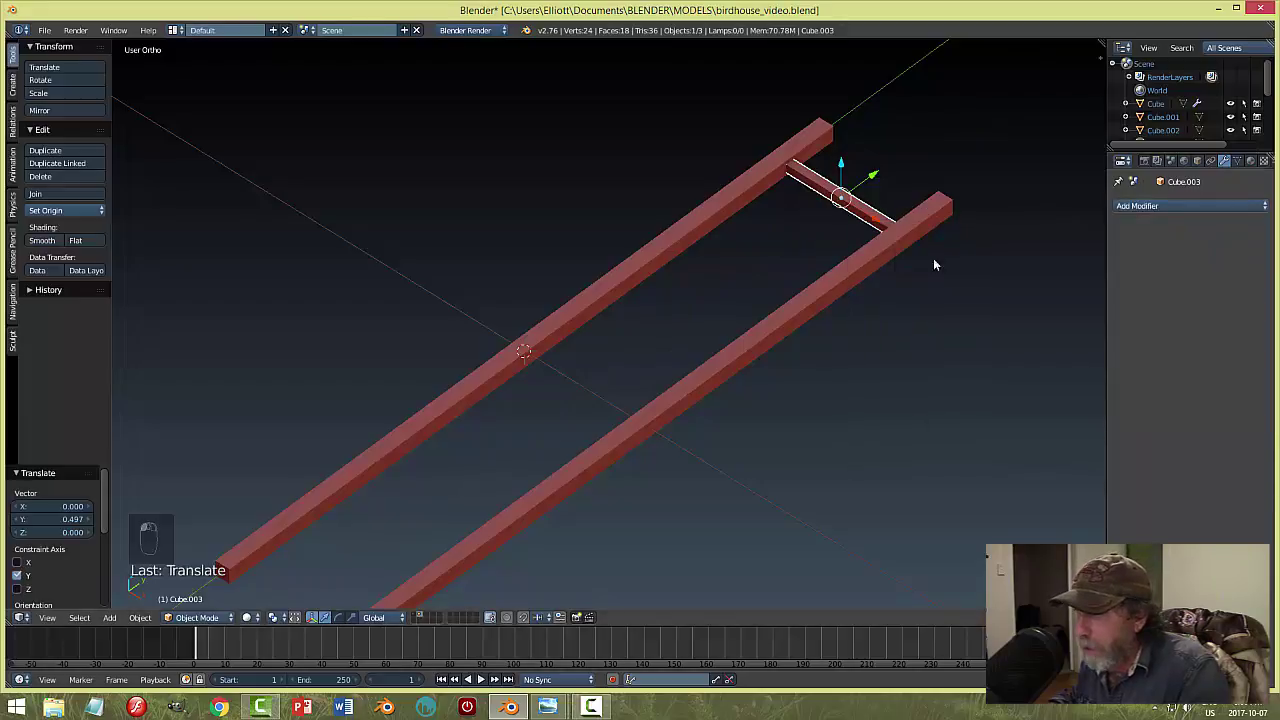
pyautogui.click(140, 617)
pyautogui.moveTo(160, 514)
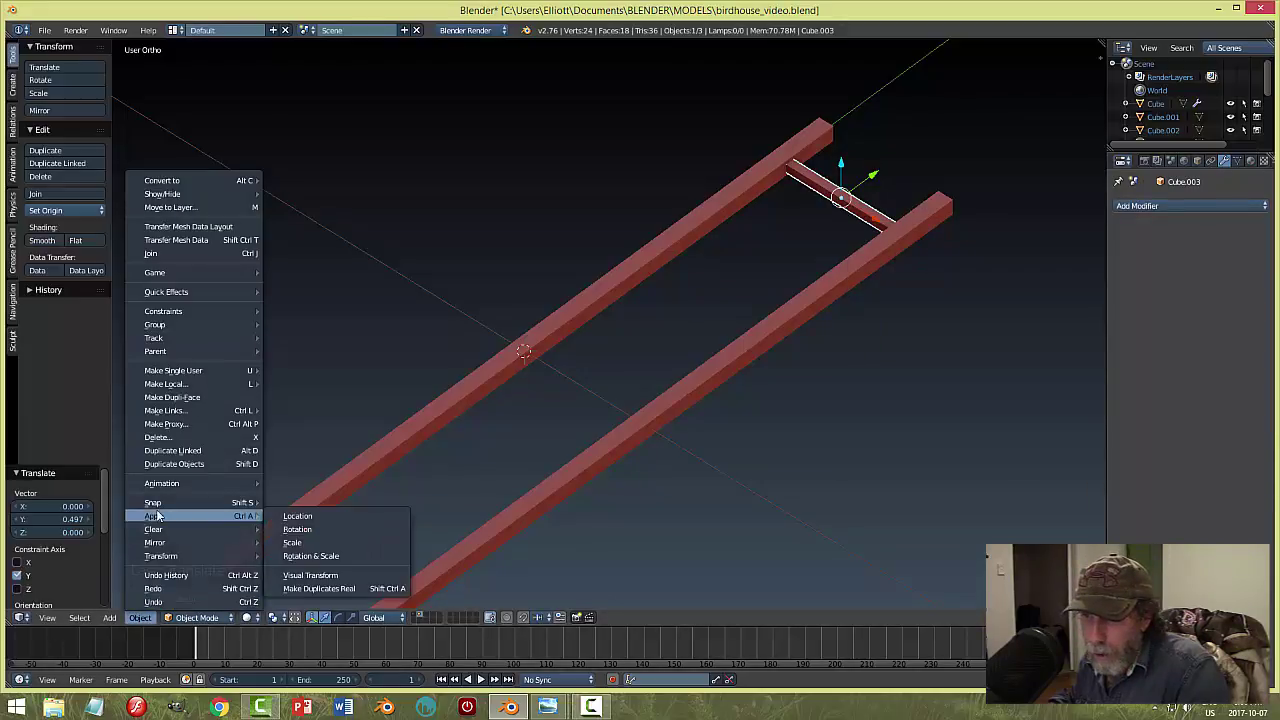
pyautogui.click(300, 555)
# Add a Bevel modifier with a width of 0.0120 to the rung and apply it.
pyautogui.scroll(3, 826, 362)
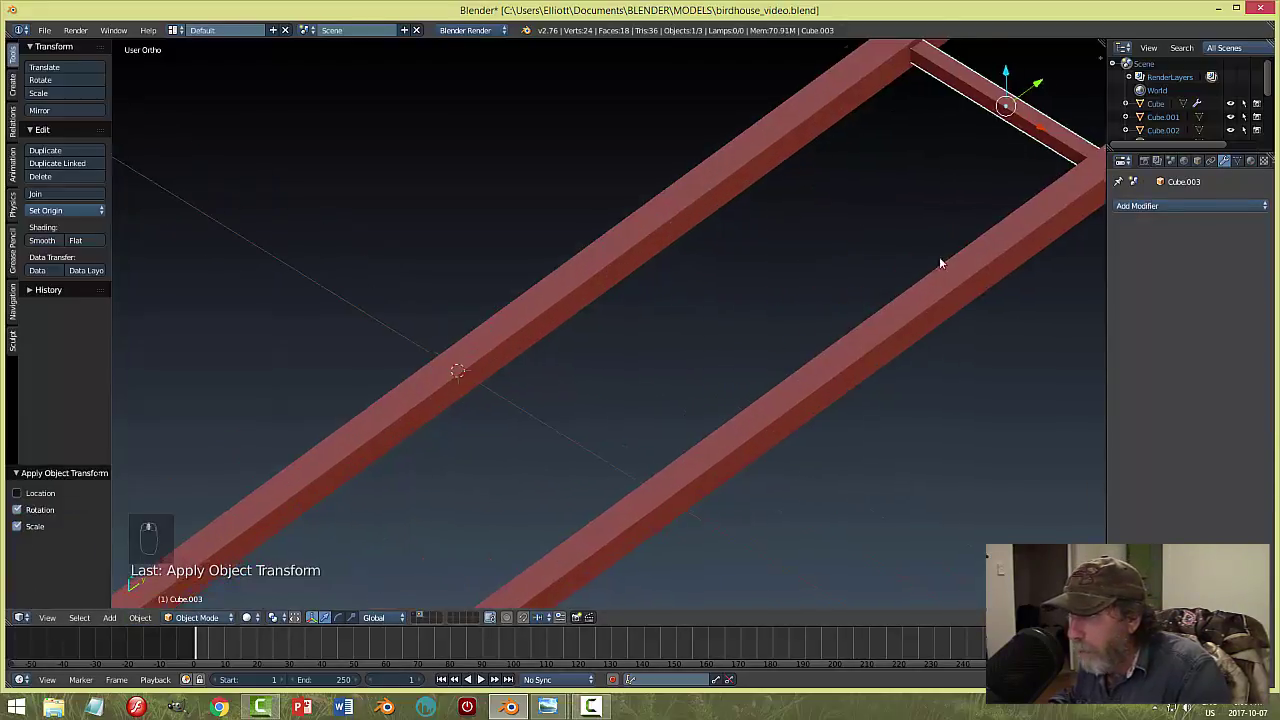
pyautogui.keyDown('shift'); pyautogui.moveTo(940, 263); pyautogui.dragTo(708, 366, button='middle'); pyautogui.keyUp('shift')
pyautogui.scroll(1, 740, 403)
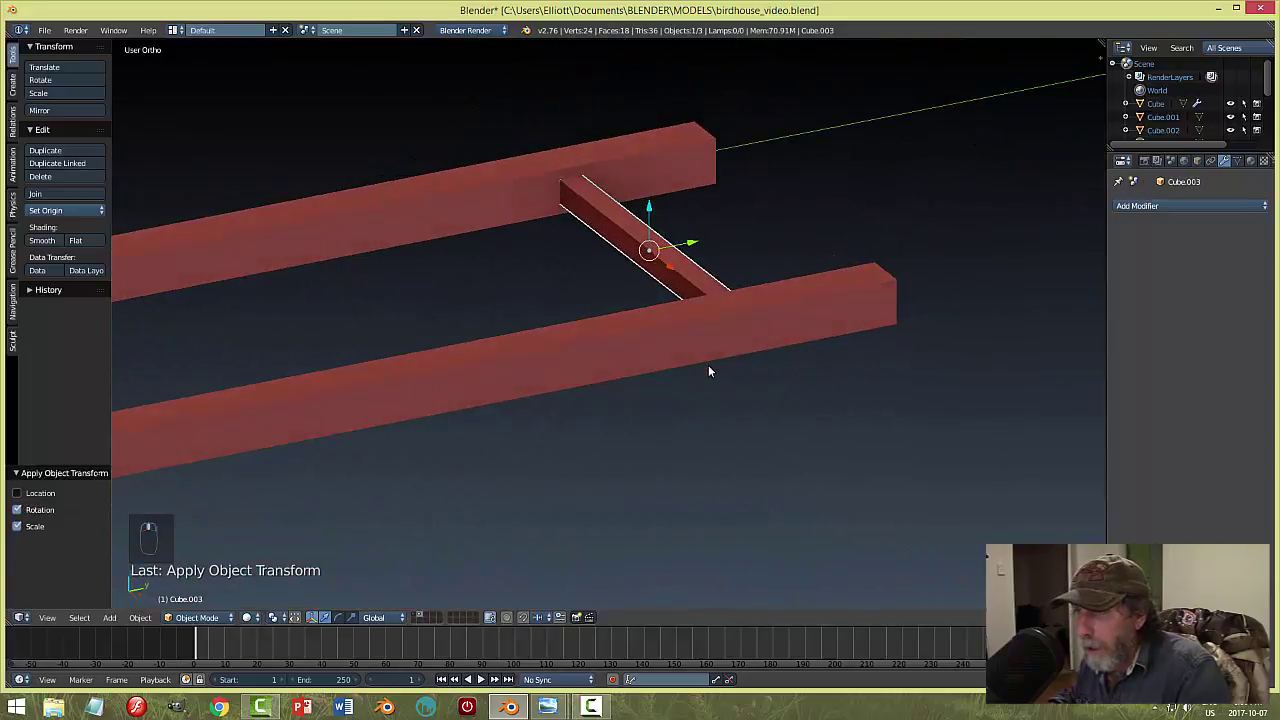
pyautogui.click(1130, 206)
pyautogui.click(1037, 251)
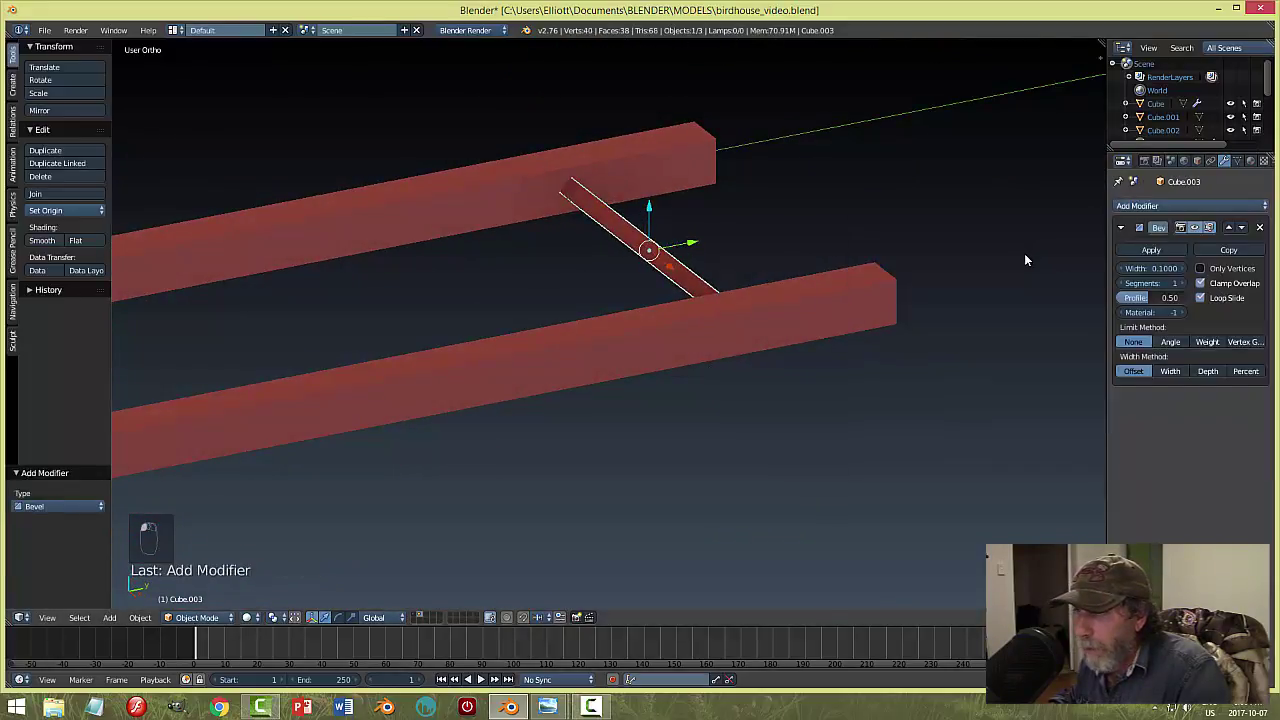
pyautogui.moveTo(1162, 268); pyautogui.dragTo(1110, 268)
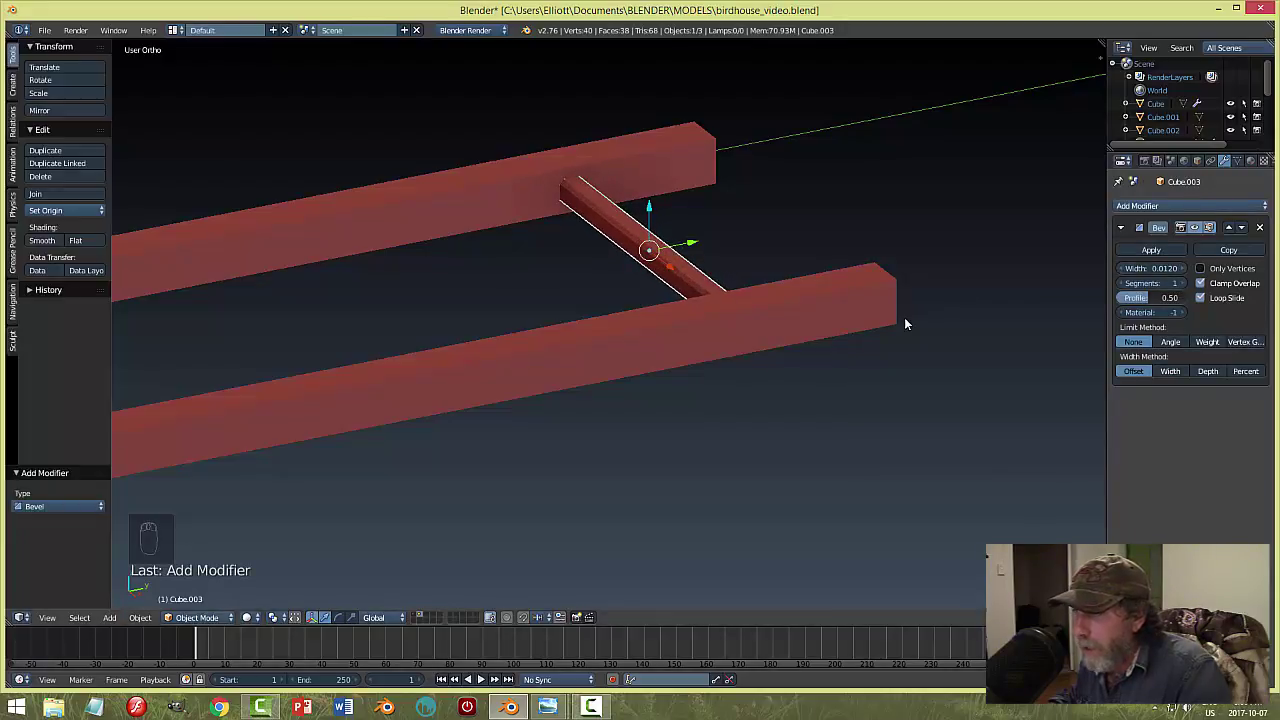
pyautogui.scroll(-1, 904, 317)
pyautogui.click(1151, 250)
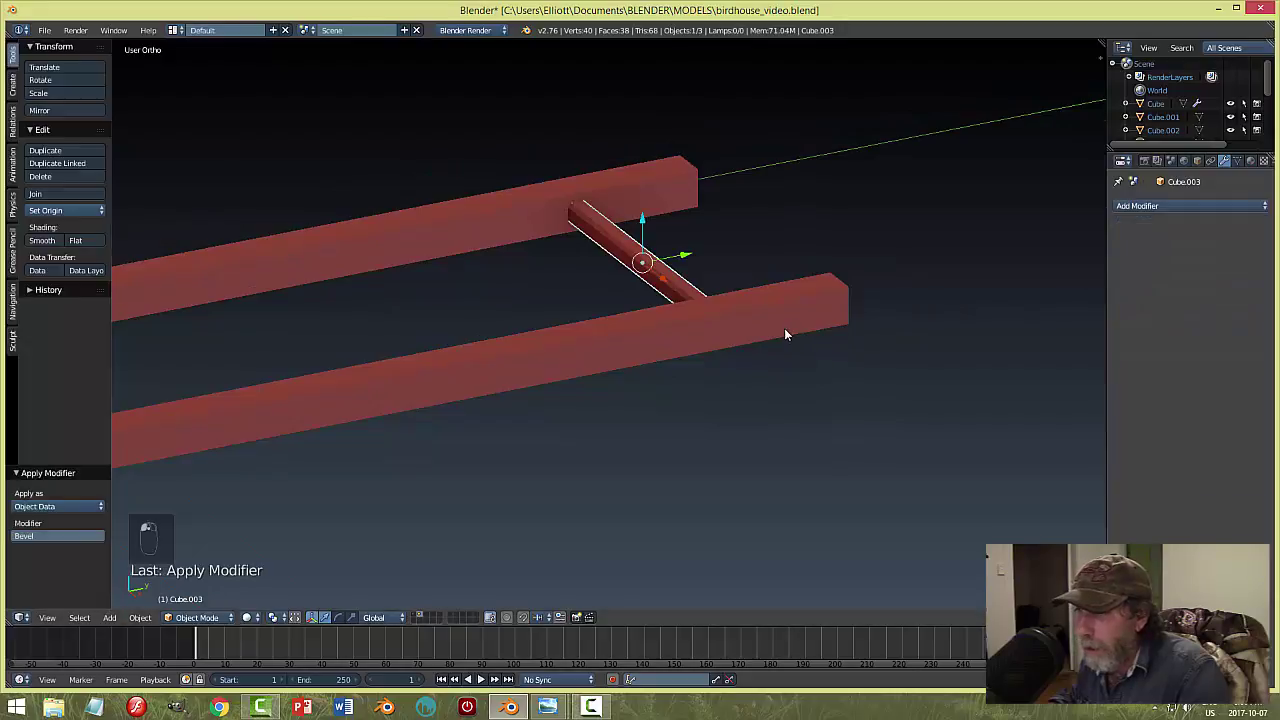
# Select both long rails and apply their rotation and scale.
pyautogui.scroll(-3, 784, 328)
pyautogui.moveTo(853, 337); pyautogui.dragTo(863, 357, button='middle')
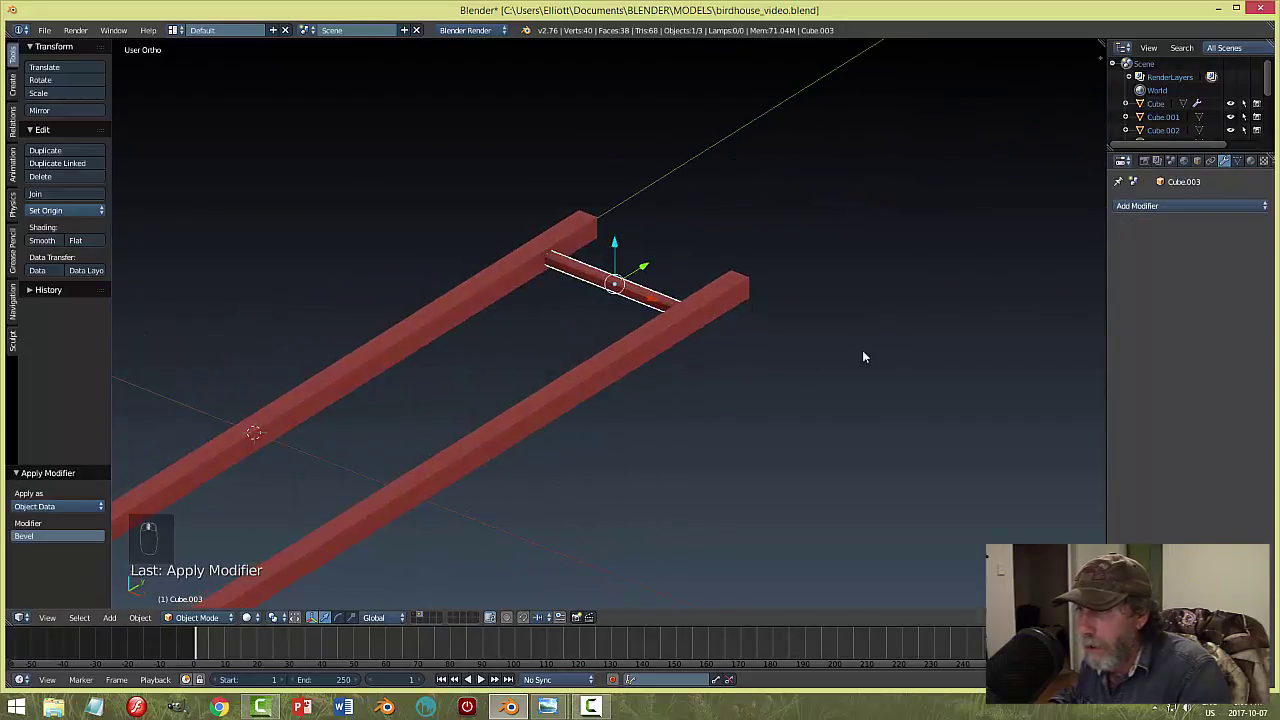
pyautogui.rightClick(661, 338)
pyautogui.keyDown('shift'); pyautogui.rightClick(464, 298); pyautogui.keyUp('shift')
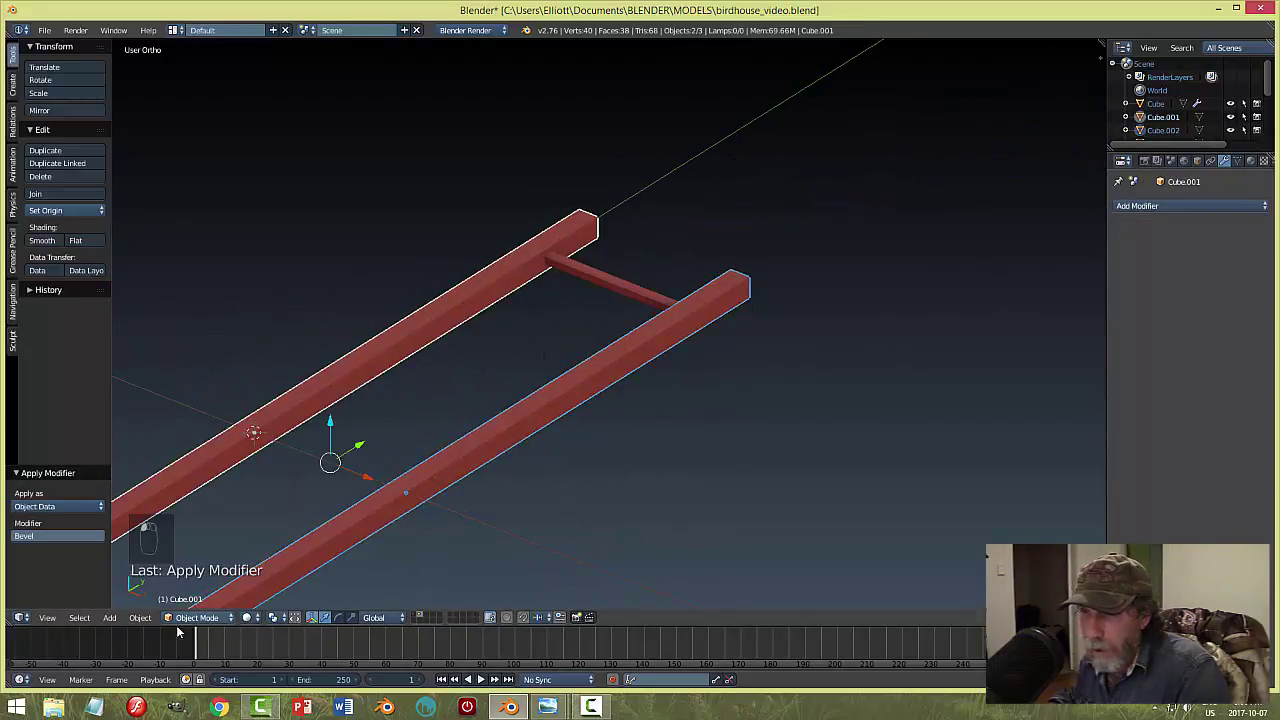
pyautogui.click(139, 617)
pyautogui.moveTo(155, 516)
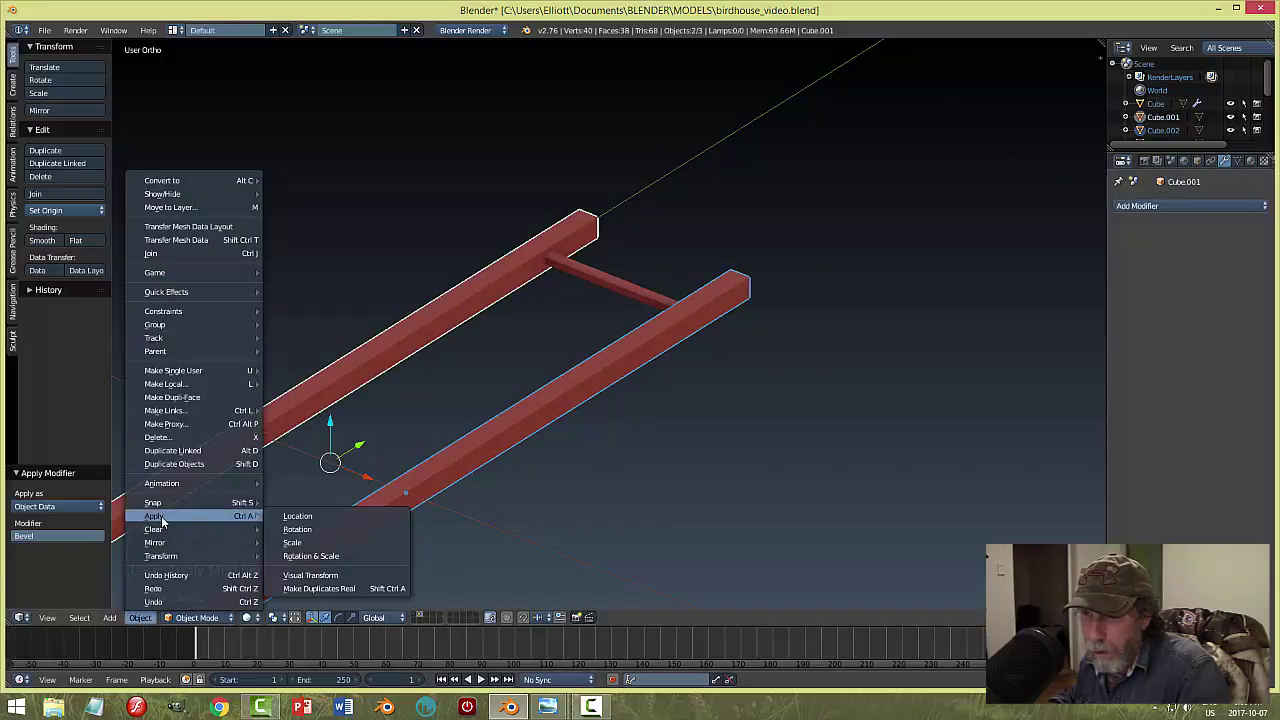
pyautogui.click(305, 555)
# Add a Bevel modifier with a width of 0.0120 to the rail at the origin, Cube.001.
pyautogui.click(1136, 206)
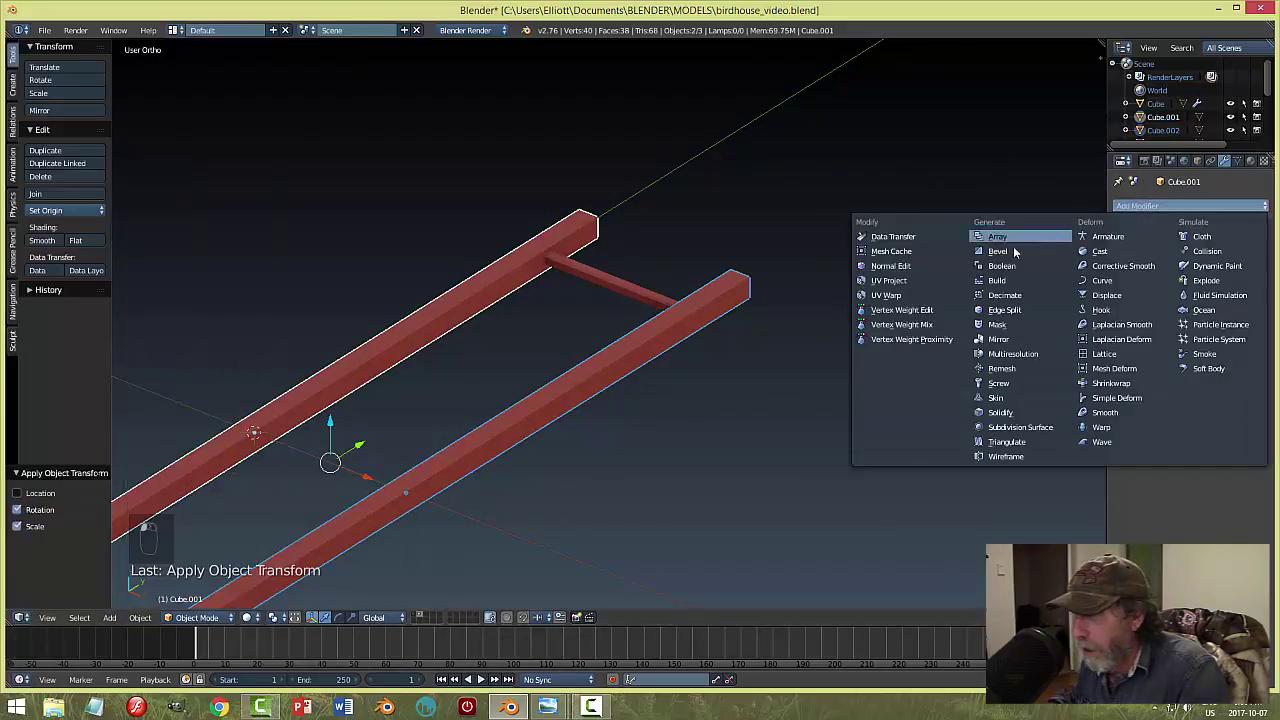
pyautogui.click(1003, 250)
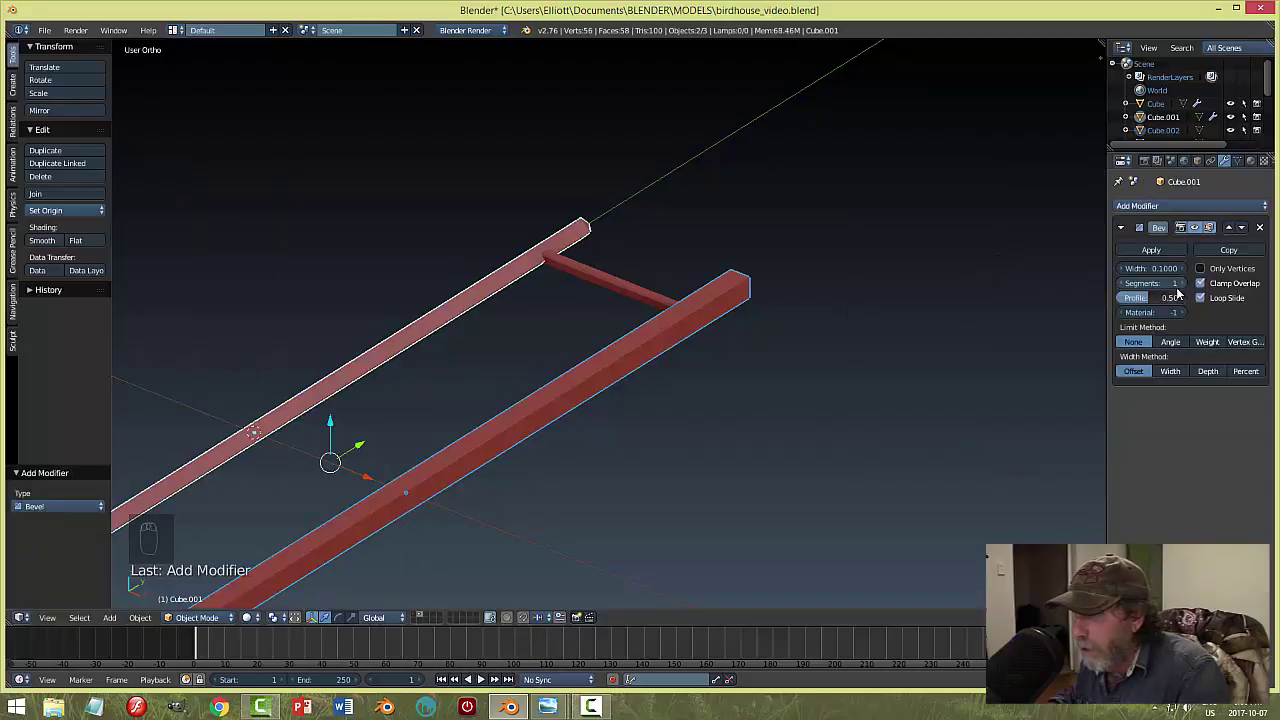
pyautogui.moveTo(1150, 268); pyautogui.dragTo(1100, 268)
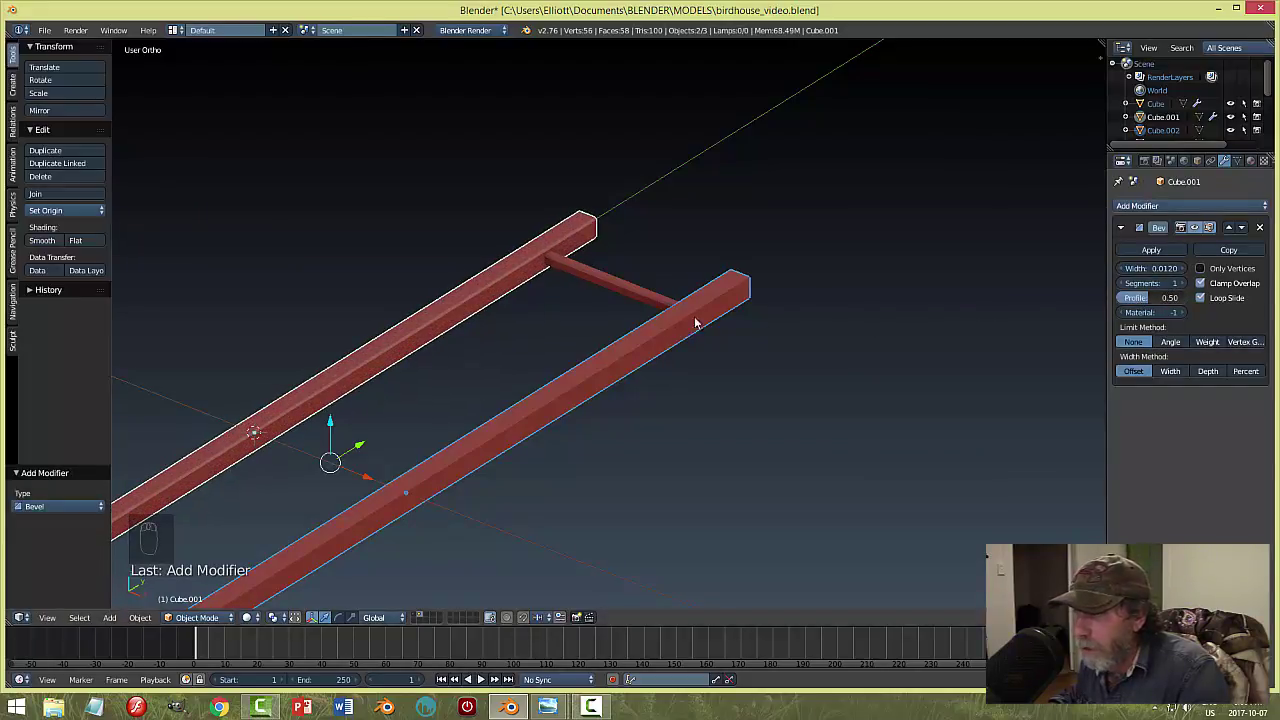
# Add a Bevel modifier with a width of 0.0120 to the other long rail, Cube.002.
pyautogui.rightClick(687, 333)
pyautogui.click(1128, 207)
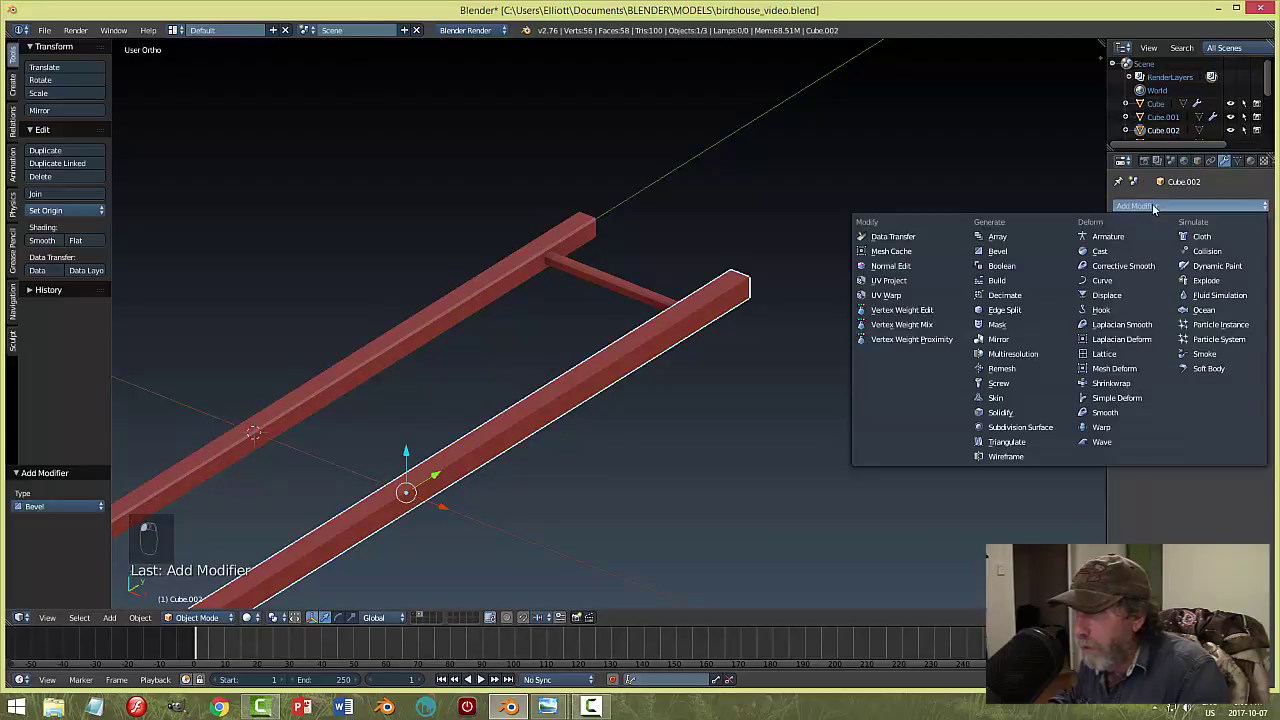
pyautogui.click(1008, 252)
pyautogui.moveTo(1164, 270); pyautogui.dragTo(1128, 270)
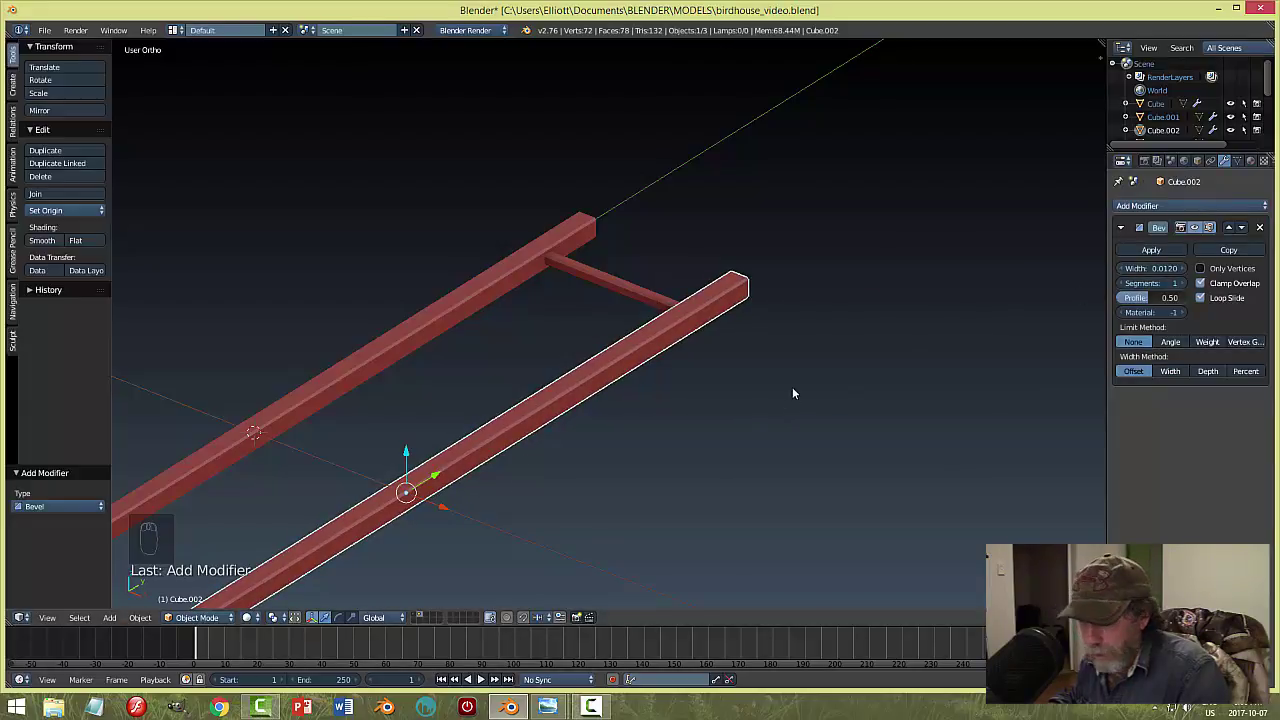
# Apply the Bevel modifiers on both long rails.
pyautogui.press('a')
pyautogui.moveTo(815, 394); pyautogui.dragTo(597, 314, button='middle')
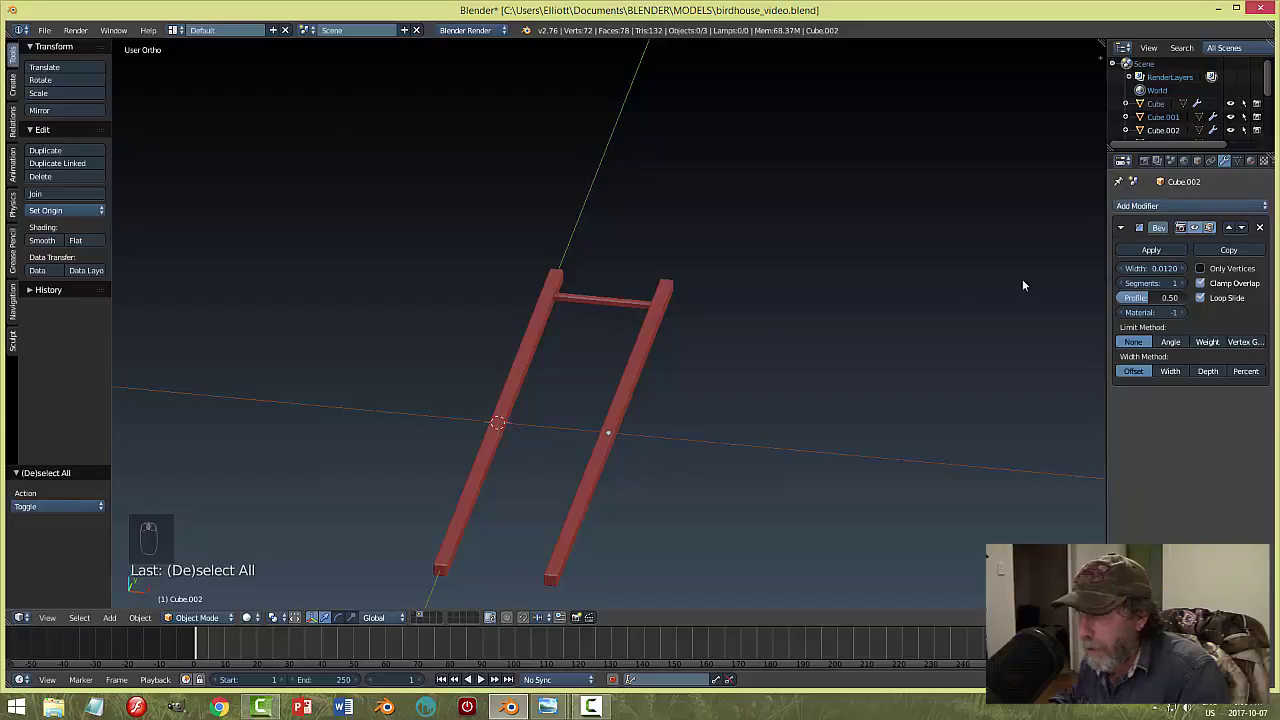
pyautogui.click(1151, 250)
pyautogui.rightClick(530, 340)
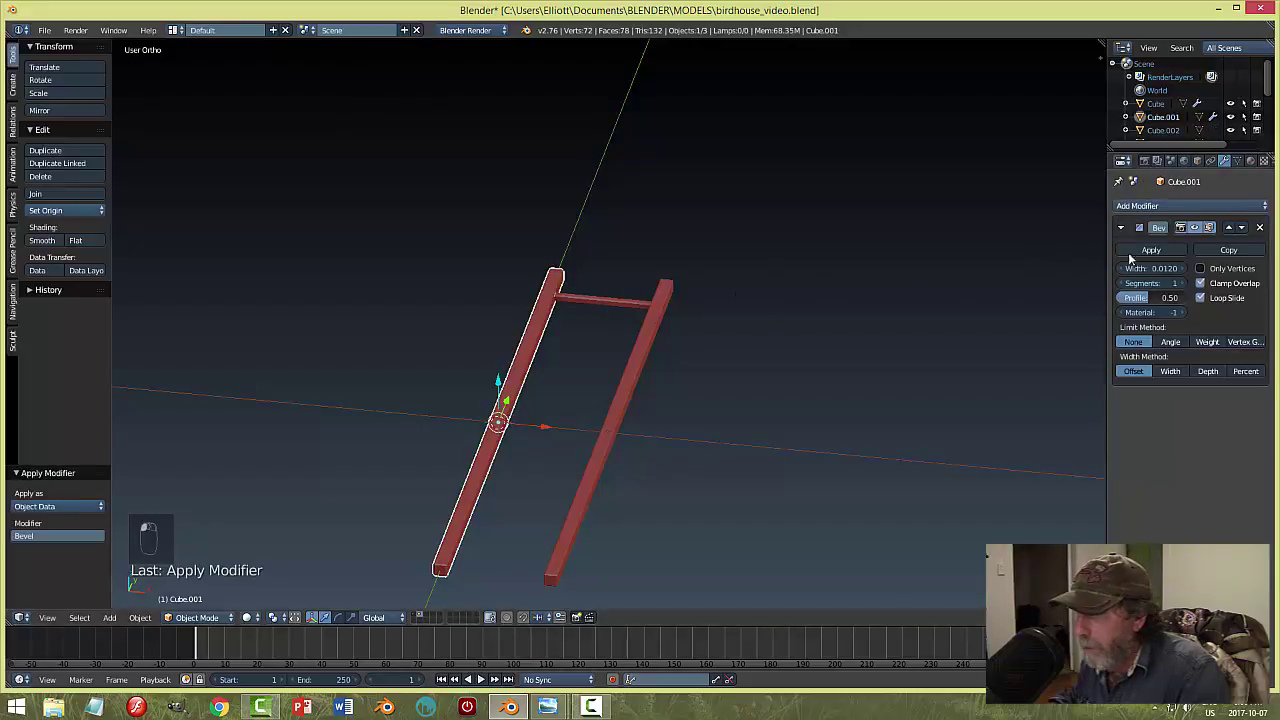
pyautogui.click(1151, 250)
# Add an Array modifier to the rung with a relative offset of 0 in X and 13 in Y.
pyautogui.rightClick(618, 302)
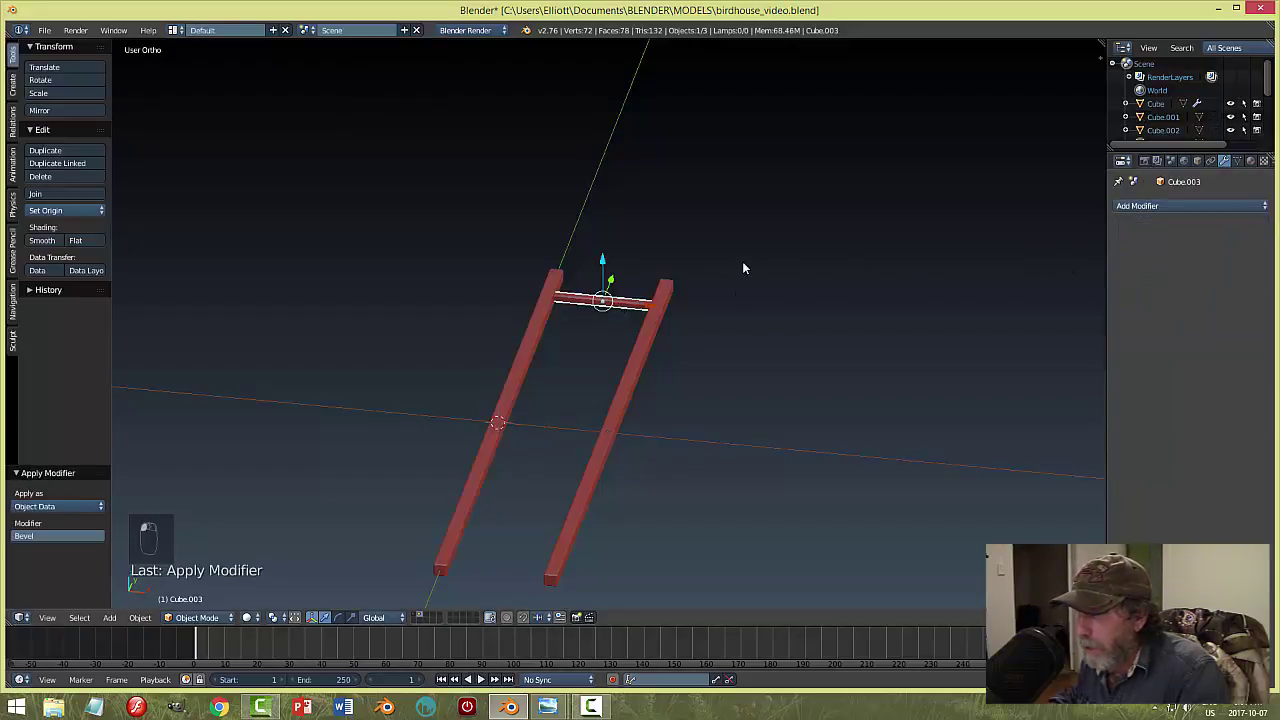
pyautogui.click(1140, 206)
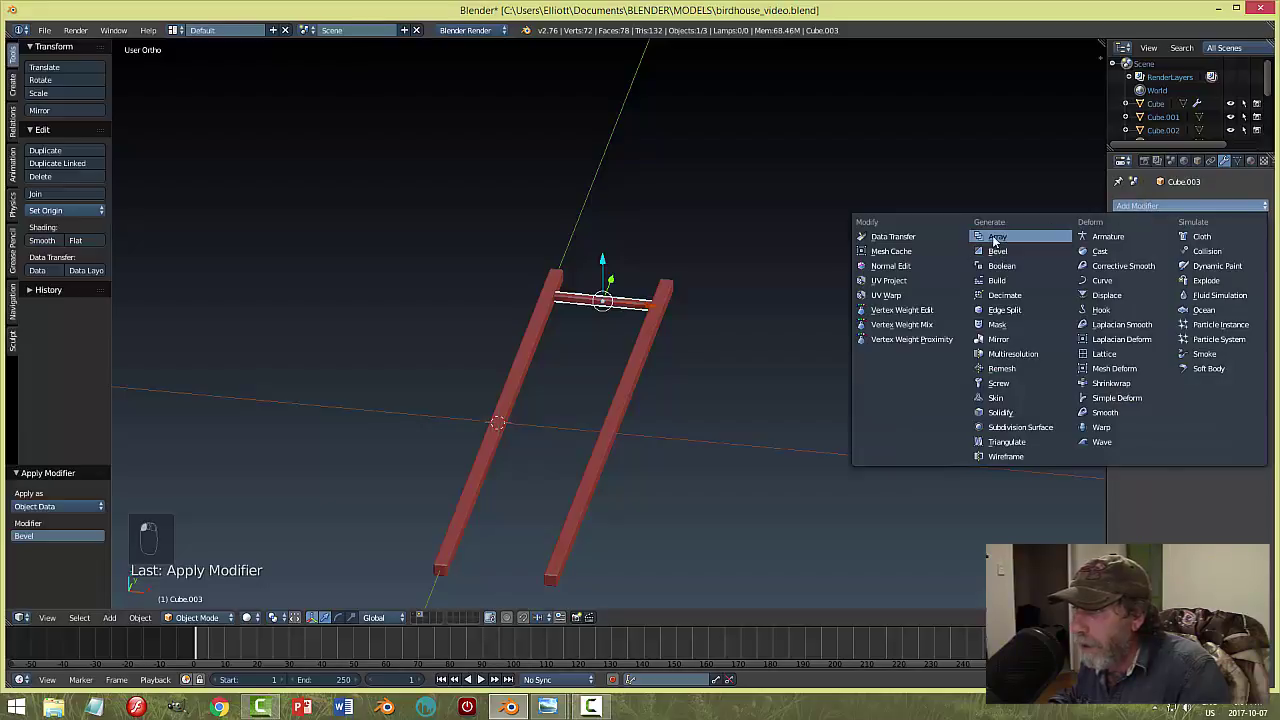
pyautogui.click(995, 238)
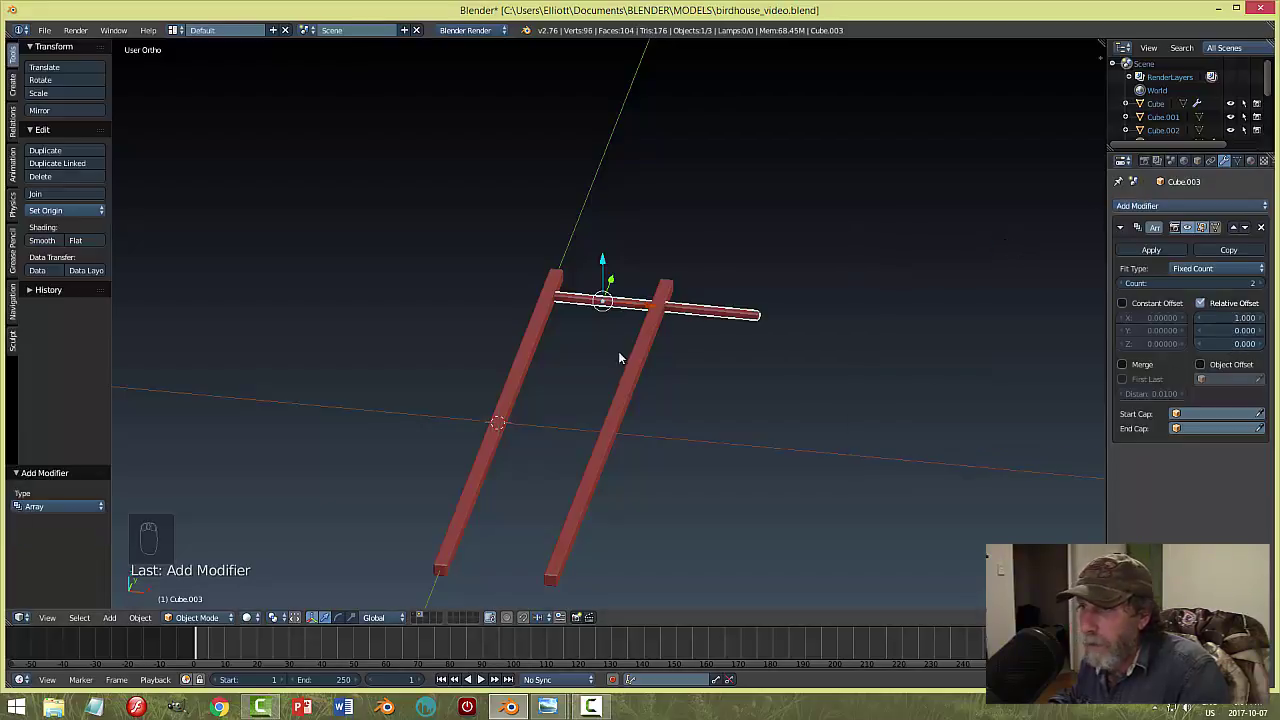
pyautogui.moveTo(1218, 332); pyautogui.dragTo(1262, 332)
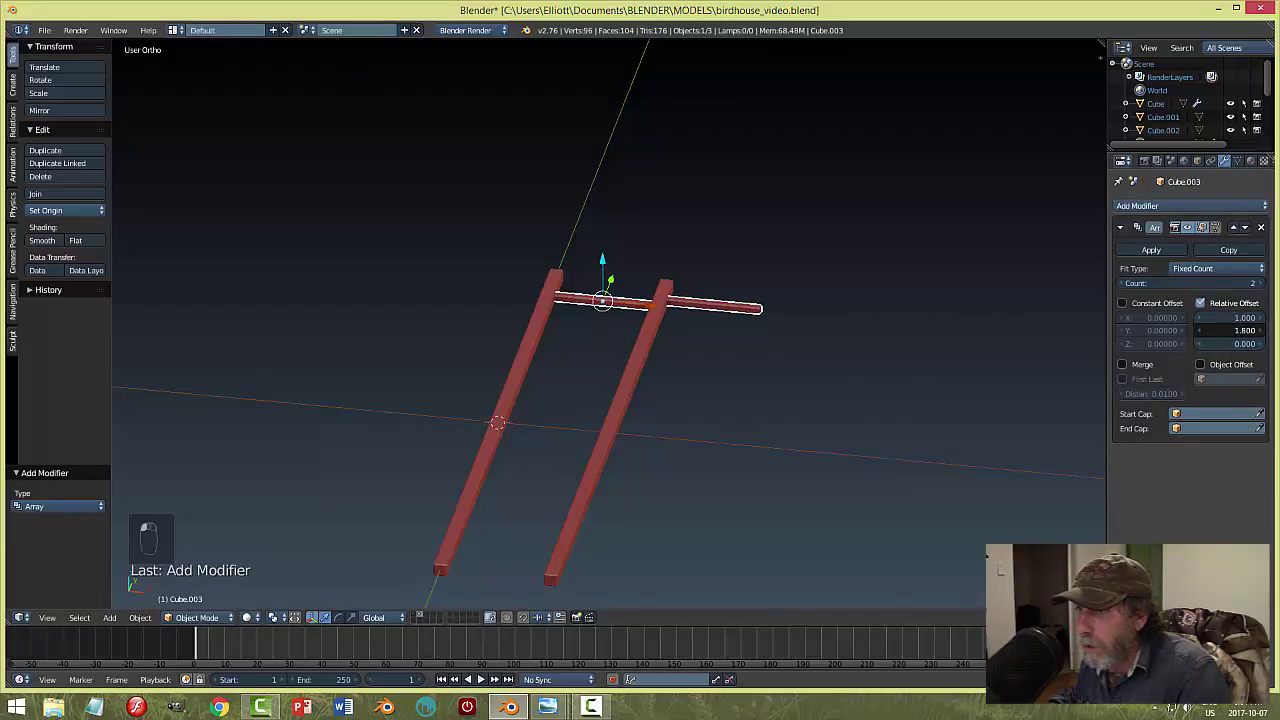
pyautogui.doubleClick(1230, 317)
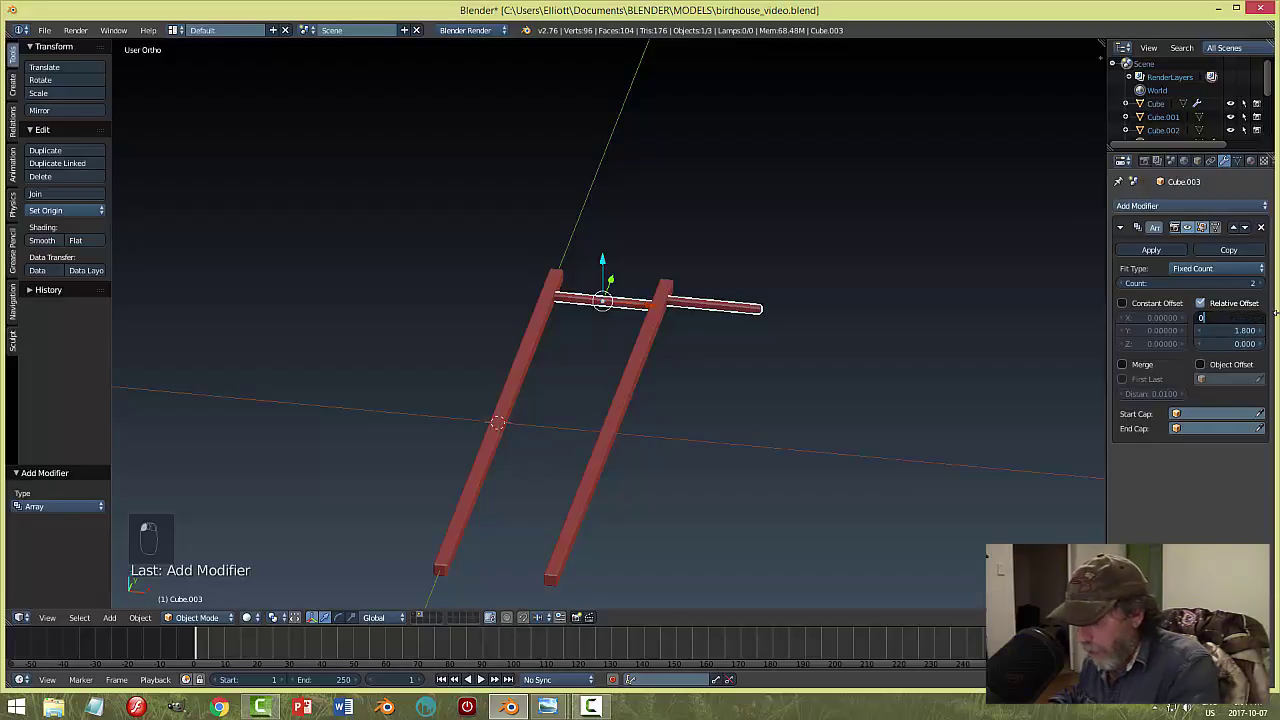
pyautogui.press('Tab')
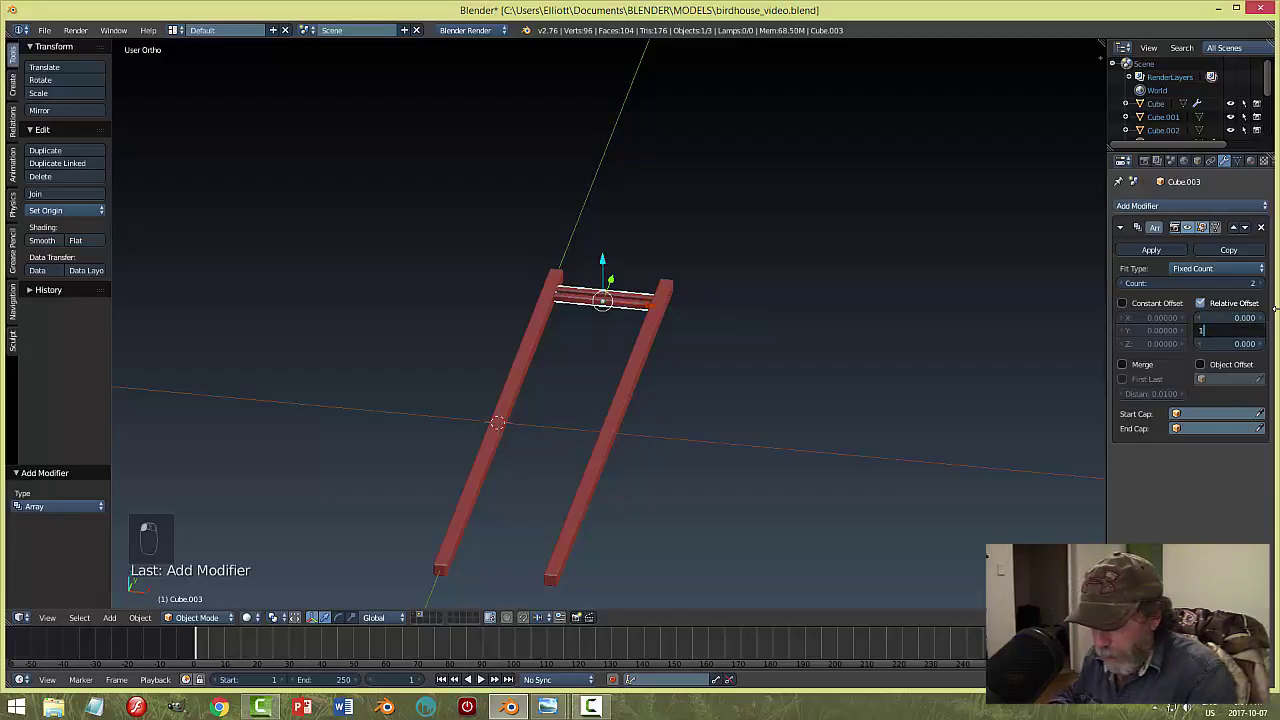
pyautogui.write('13')
pyautogui.press('Return')
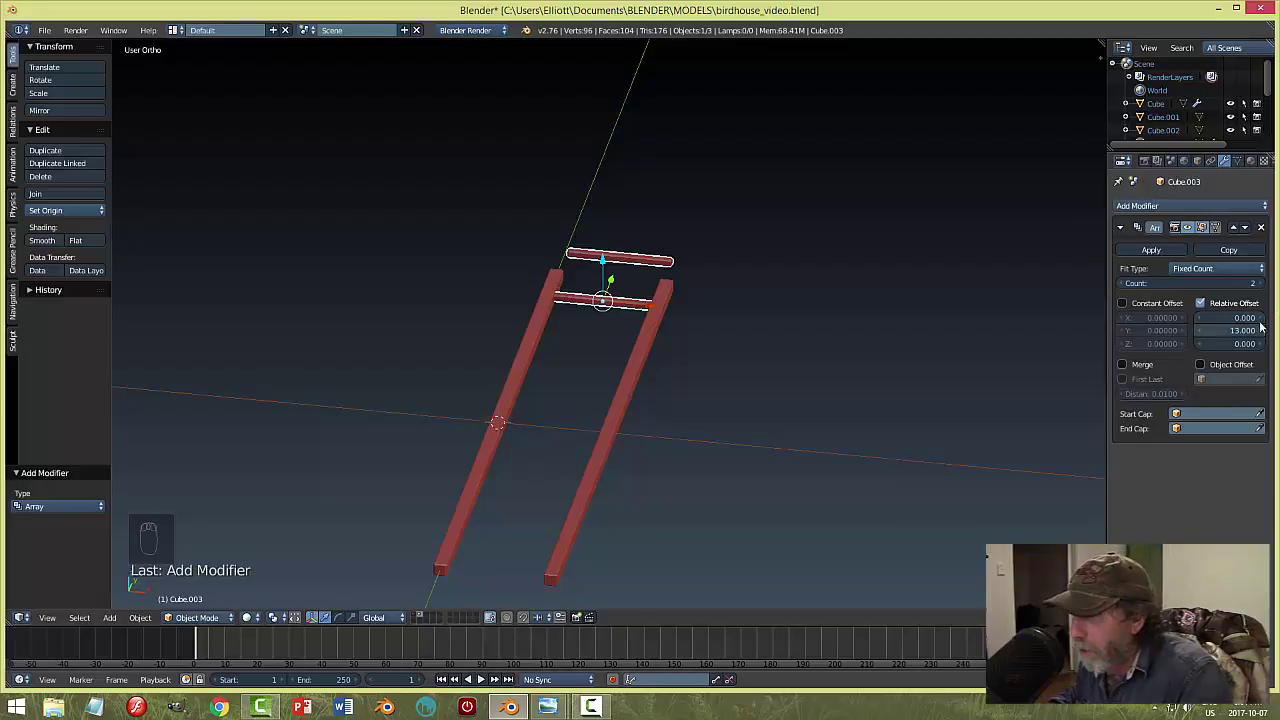
# Try negative Y relative offsets for the rung array and settle on -11.
pyautogui.click(1240, 331)
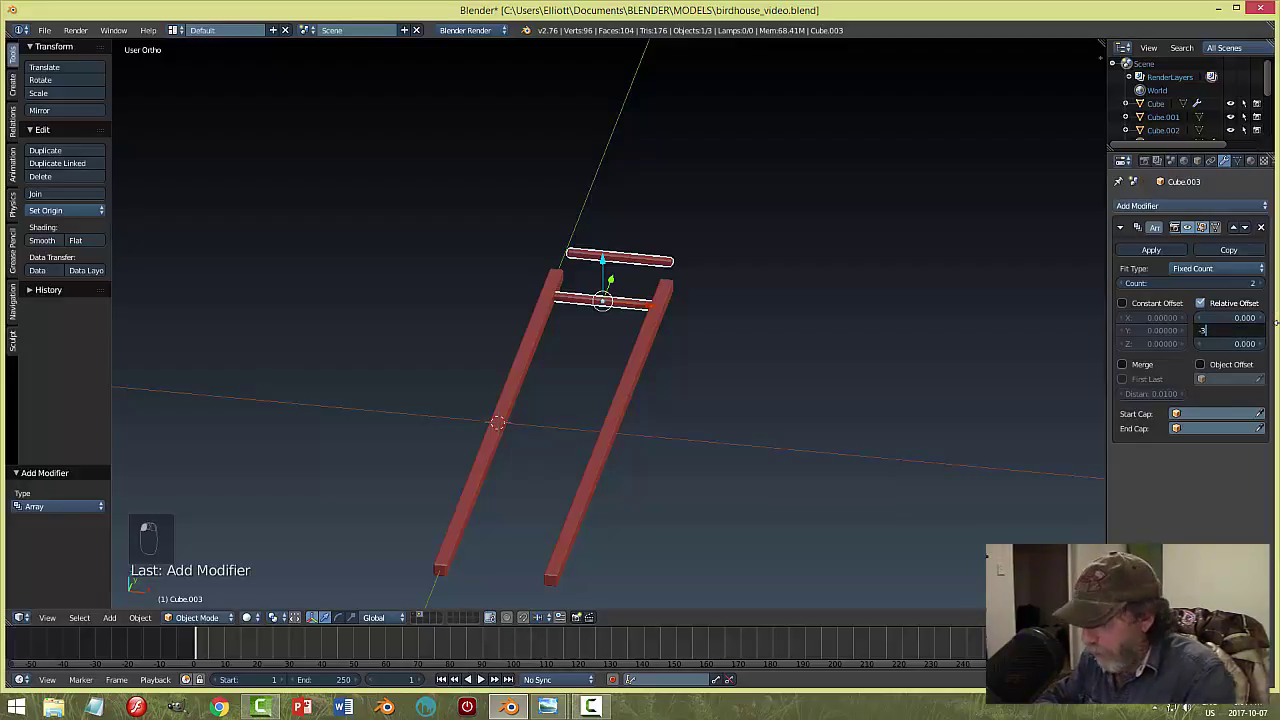
pyautogui.press('Return')
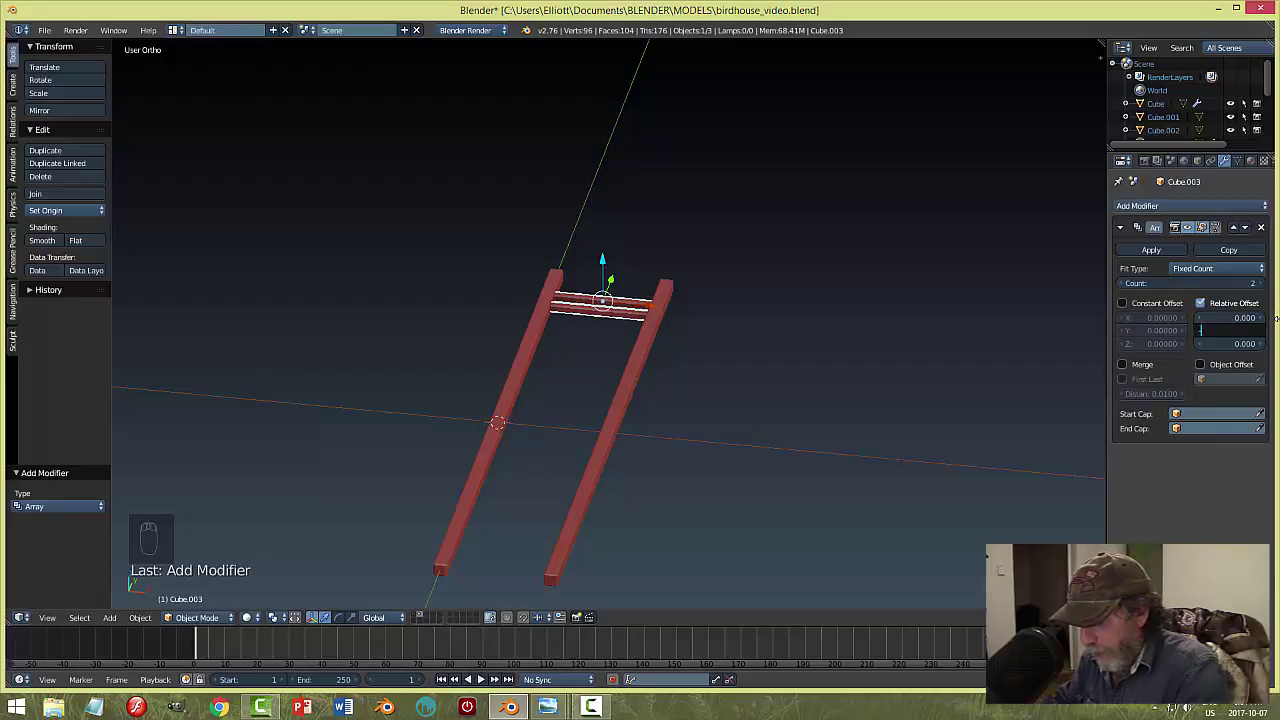
pyautogui.press('Return')
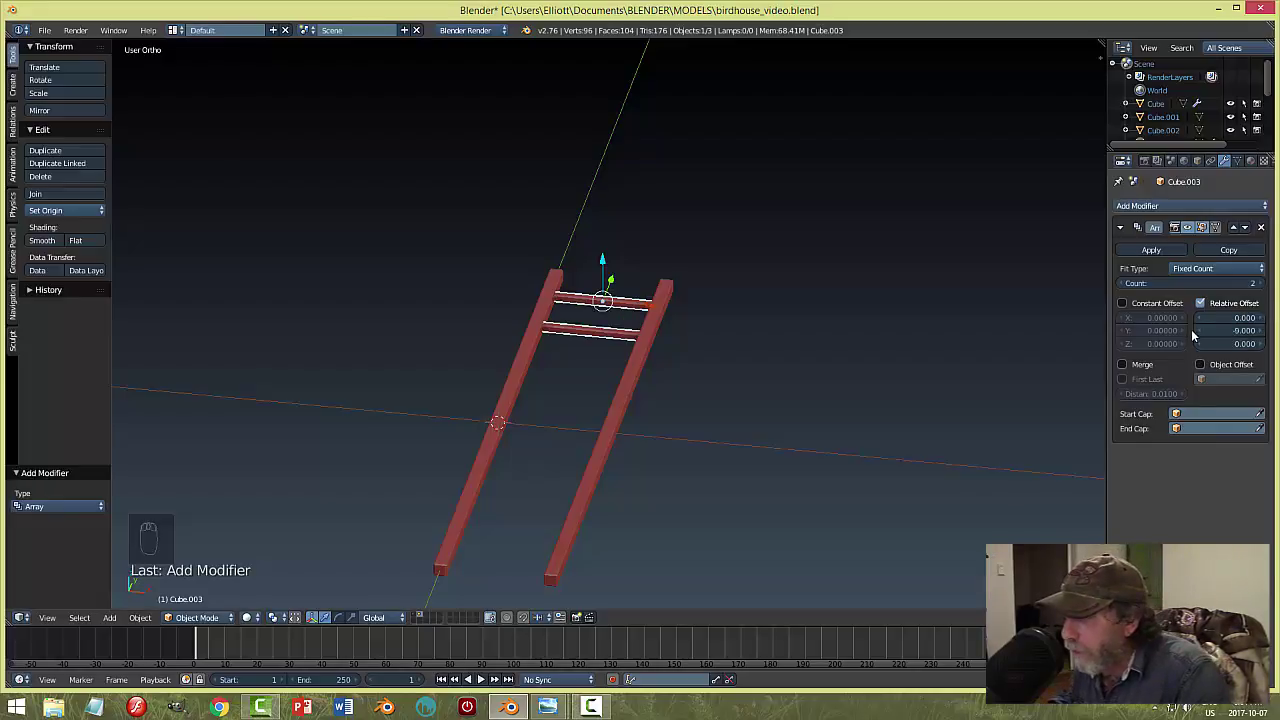
pyautogui.click(1228, 330)
pyautogui.write('-11')
pyautogui.press('Return')
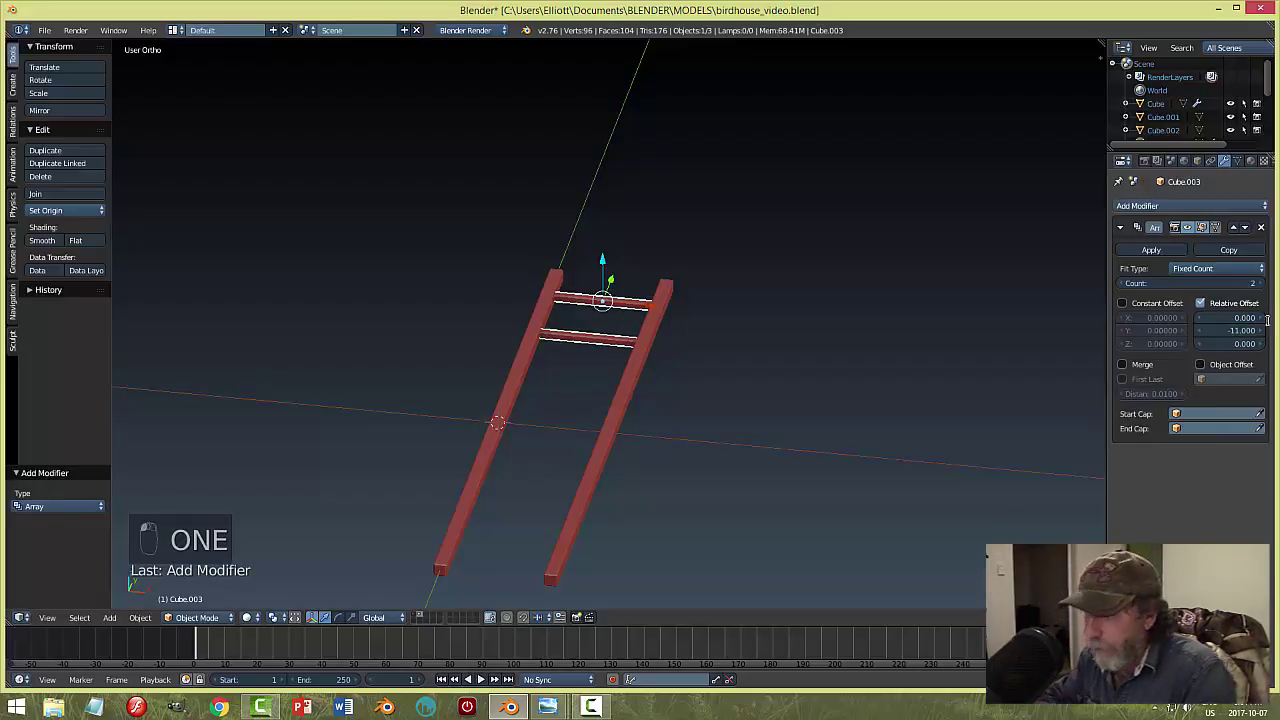
# Set the rung array's count to 8 and adjust the rungs' position along the rails.
pyautogui.click(1261, 286)
pyautogui.click(1261, 286)
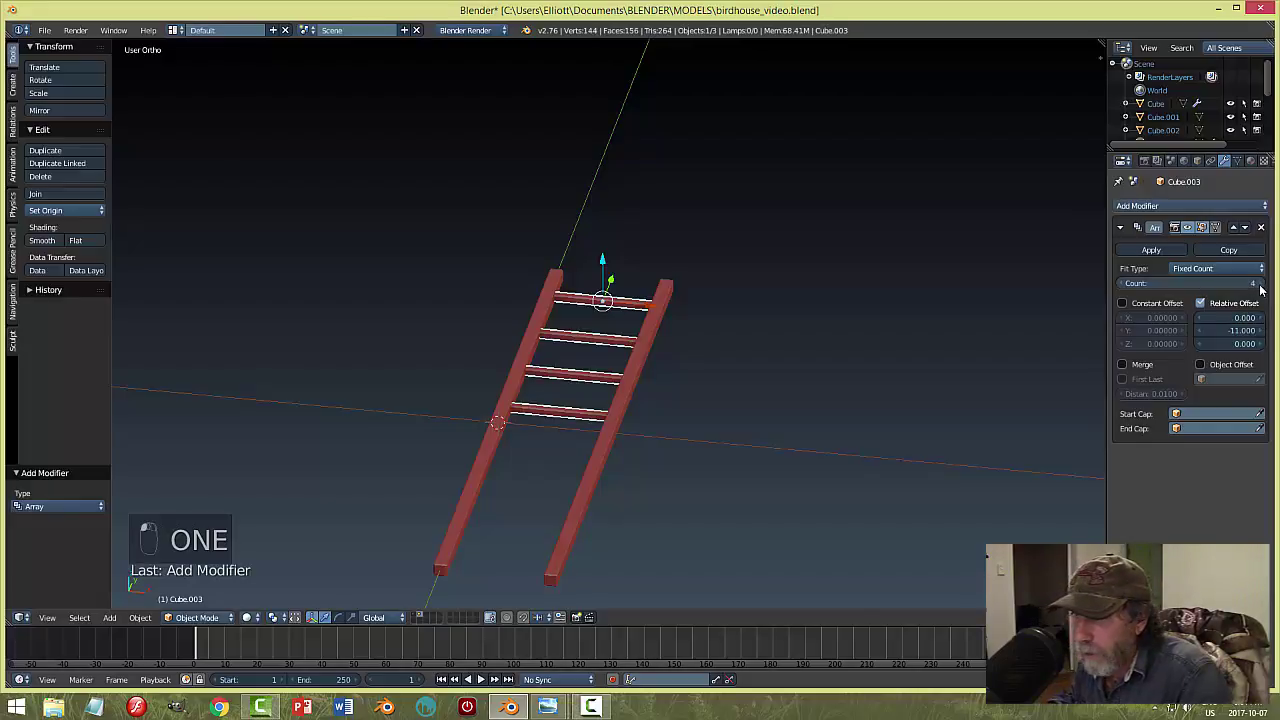
pyautogui.click(1261, 286)
pyautogui.click(1261, 286)
pyautogui.click(1261, 286)
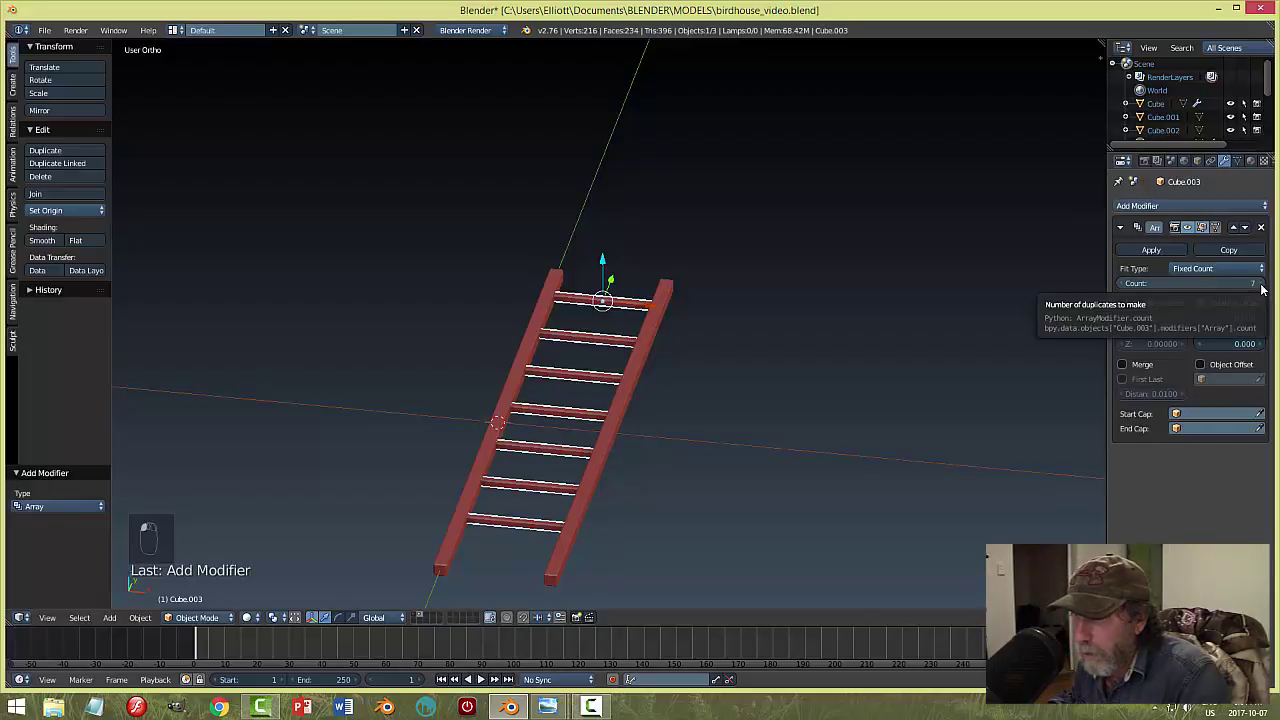
pyautogui.click(1261, 286)
pyautogui.moveTo(860, 371); pyautogui.dragTo(678, 294, button='middle')
pyautogui.moveTo(633, 284); pyautogui.dragTo(647, 284)
pyautogui.press('a')
pyautogui.moveTo(884, 331); pyautogui.dragTo(758, 339, button='middle')
# Apply the rungs' Array modifier and join the rungs and both rails into one ladder object.
pyautogui.click(1151, 250)
pyautogui.moveTo(799, 416); pyautogui.dragTo(811, 388, button='middle')
pyautogui.press('a')
pyautogui.hotkey('ctrl', 'j')
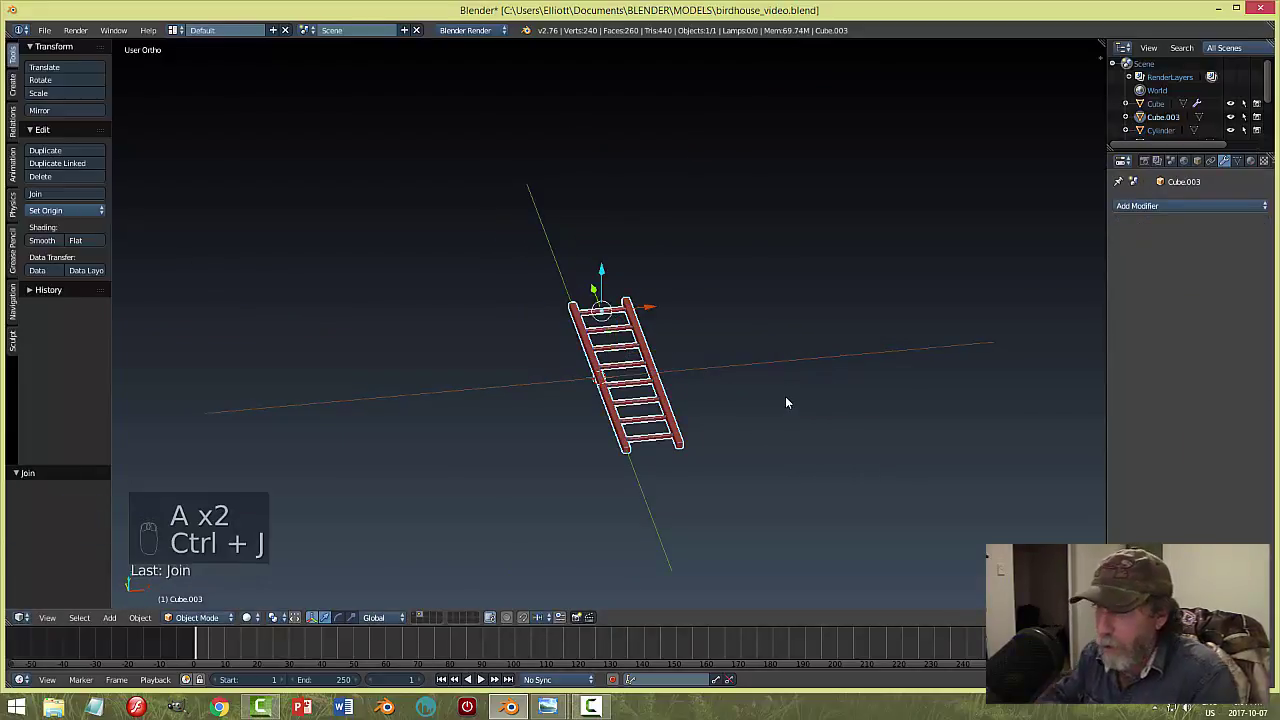
# Save over birdhouse_video.blend and set the ladder's origin to its geometry.
pyautogui.hotkey('ctrl', 's')
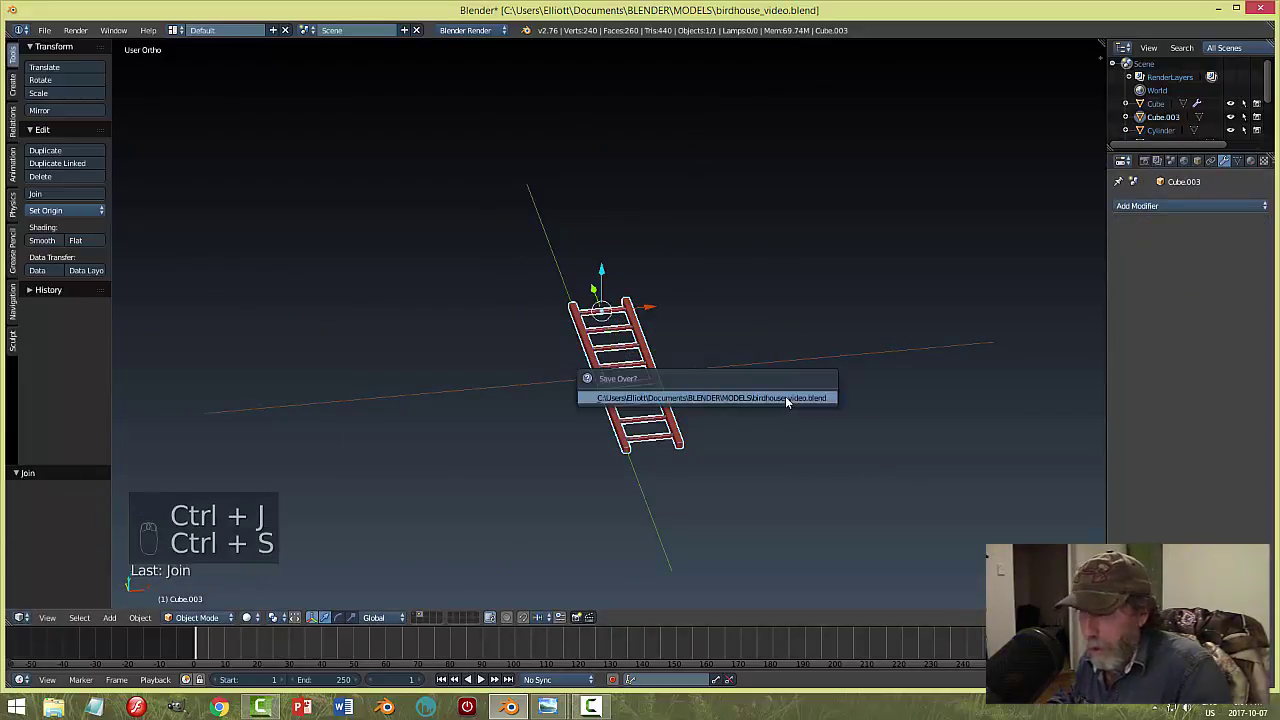
pyautogui.click(50, 210)
pyautogui.click(75, 241)
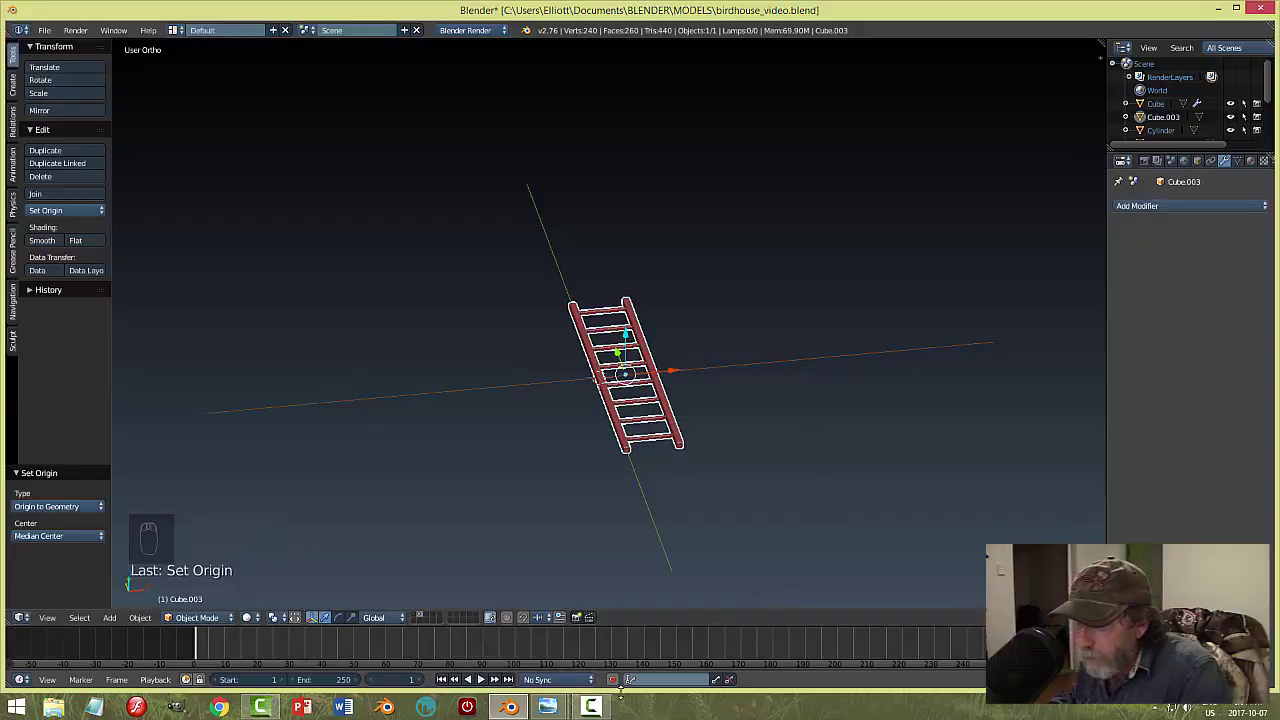
pyautogui.click(595, 708)
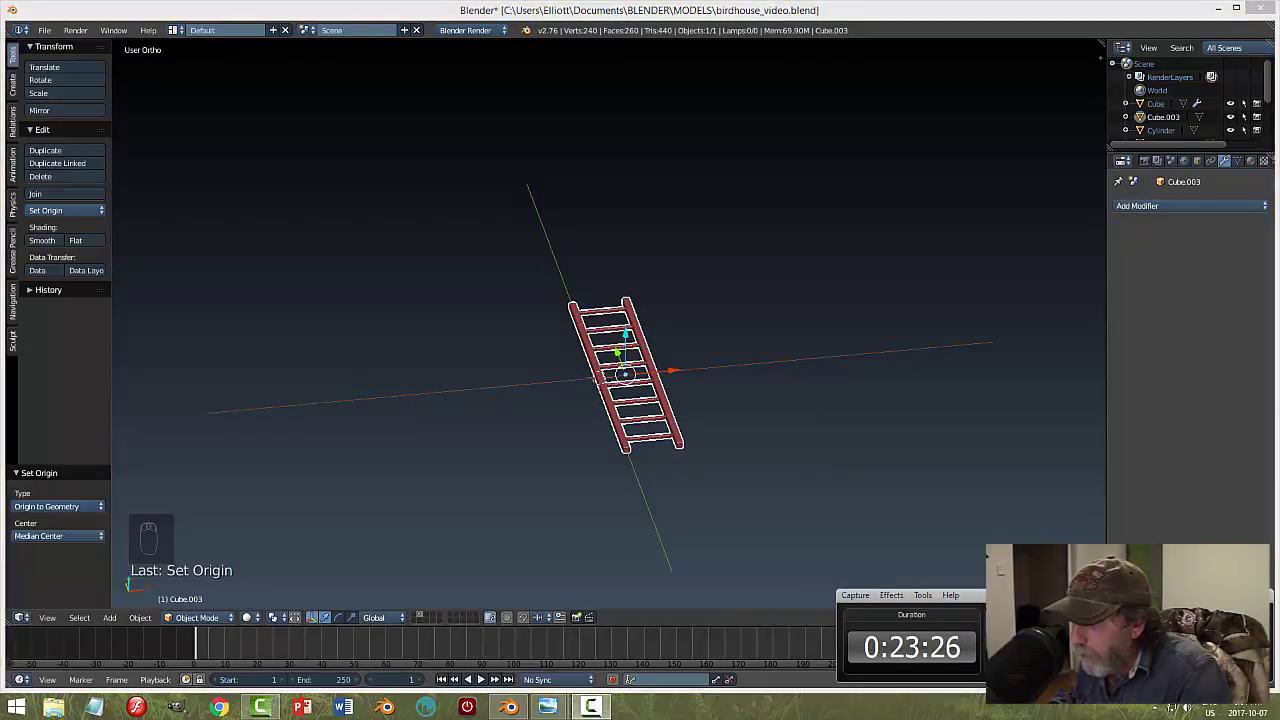
# Move the ladder to the first layer and display that layer with the birdhouse.
pyautogui.press('m')
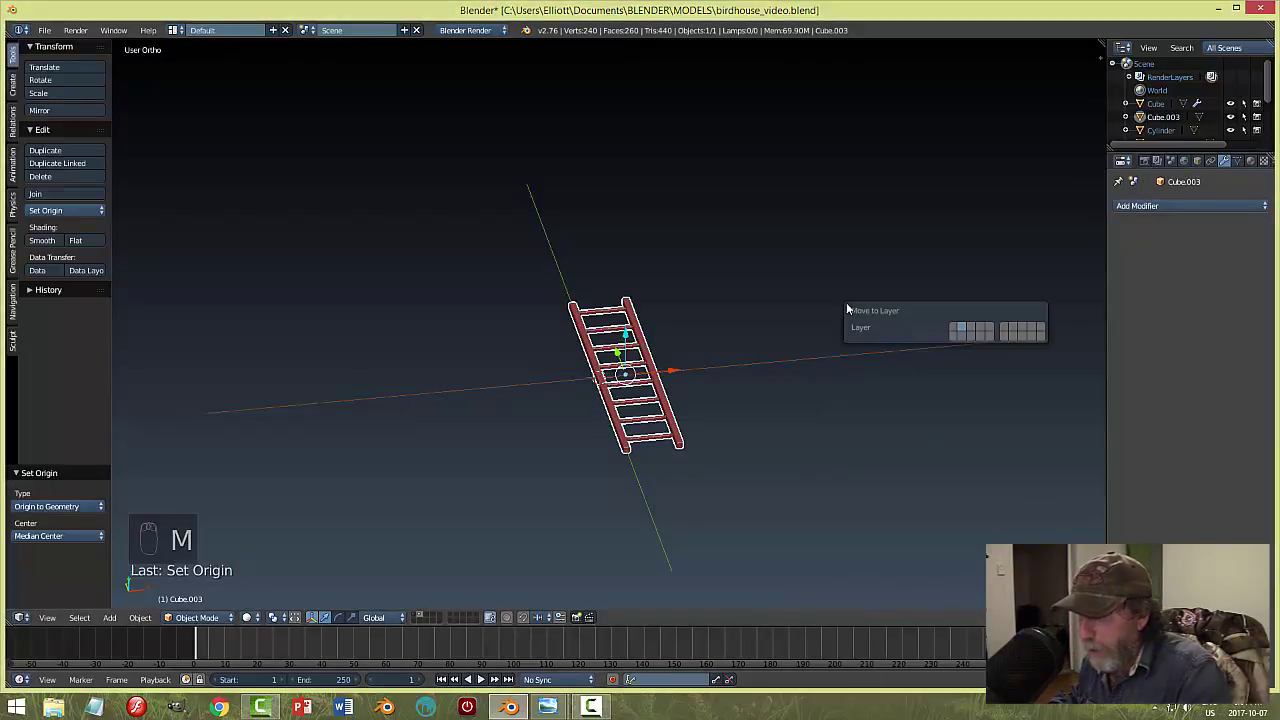
pyautogui.click(960, 329)
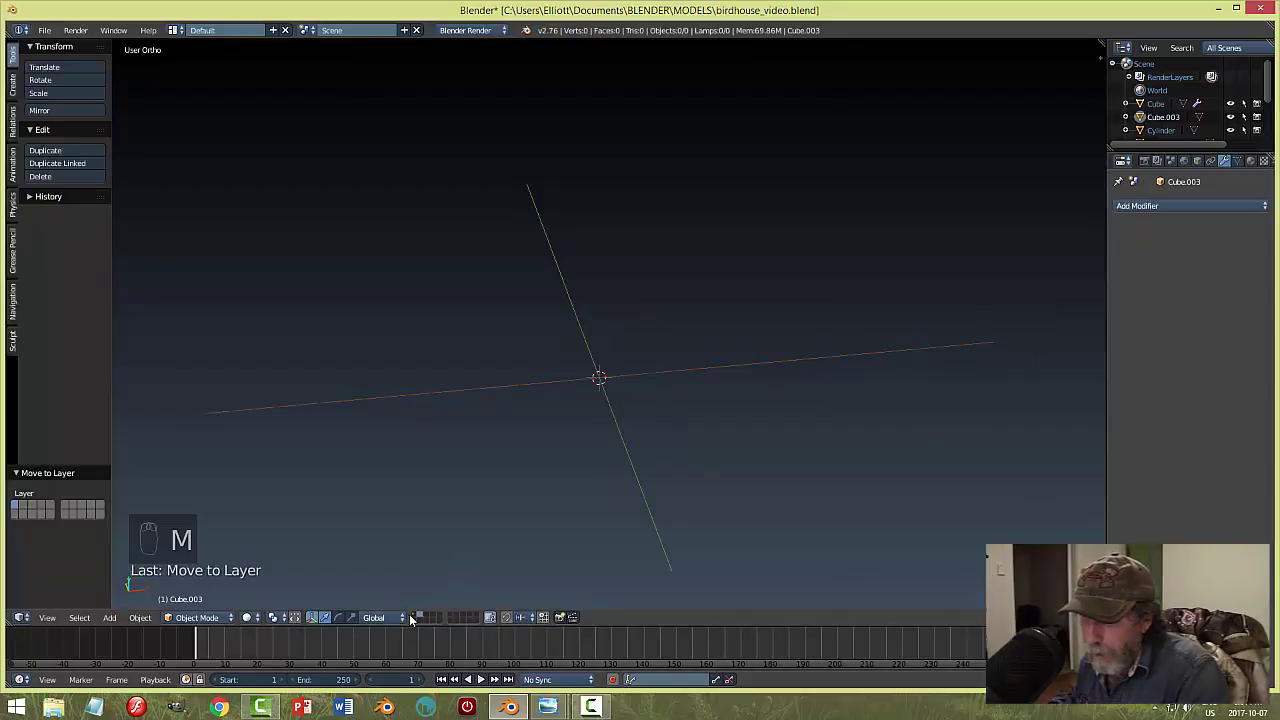
pyautogui.click(417, 615)
pyautogui.moveTo(777, 441); pyautogui.dragTo(880, 424, button='middle')
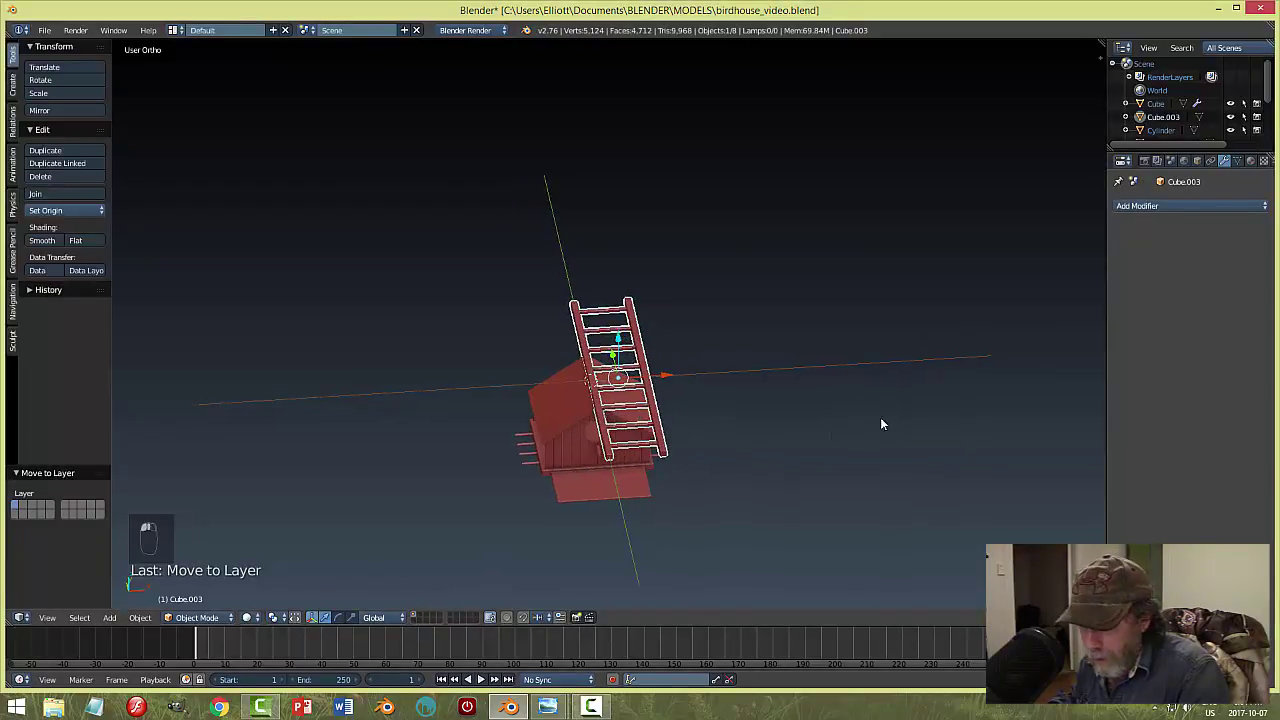
# Scale the ladder down to about 0.202 and move it about 2.345 along Y, clear of the birdhouse.
pyautogui.press('s')
pyautogui.click(657, 417)
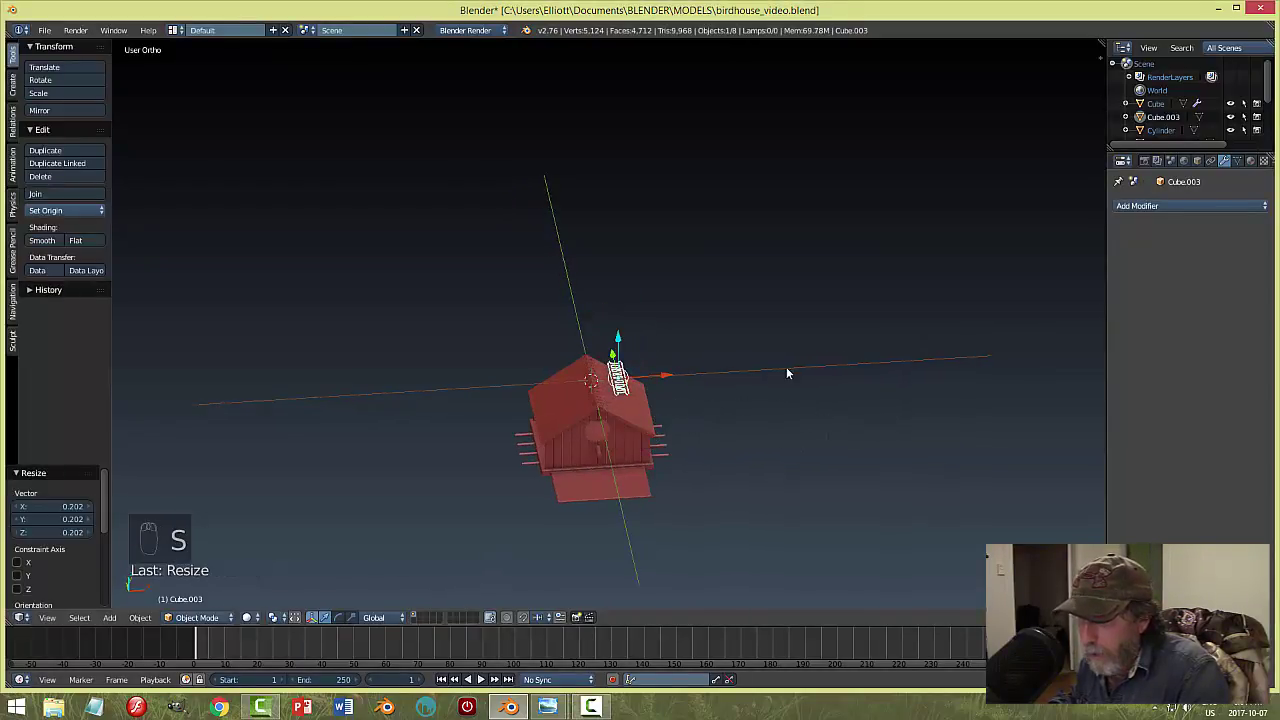
pyautogui.moveTo(789, 371); pyautogui.dragTo(648, 343, button='middle')
pyautogui.click(652, 339)
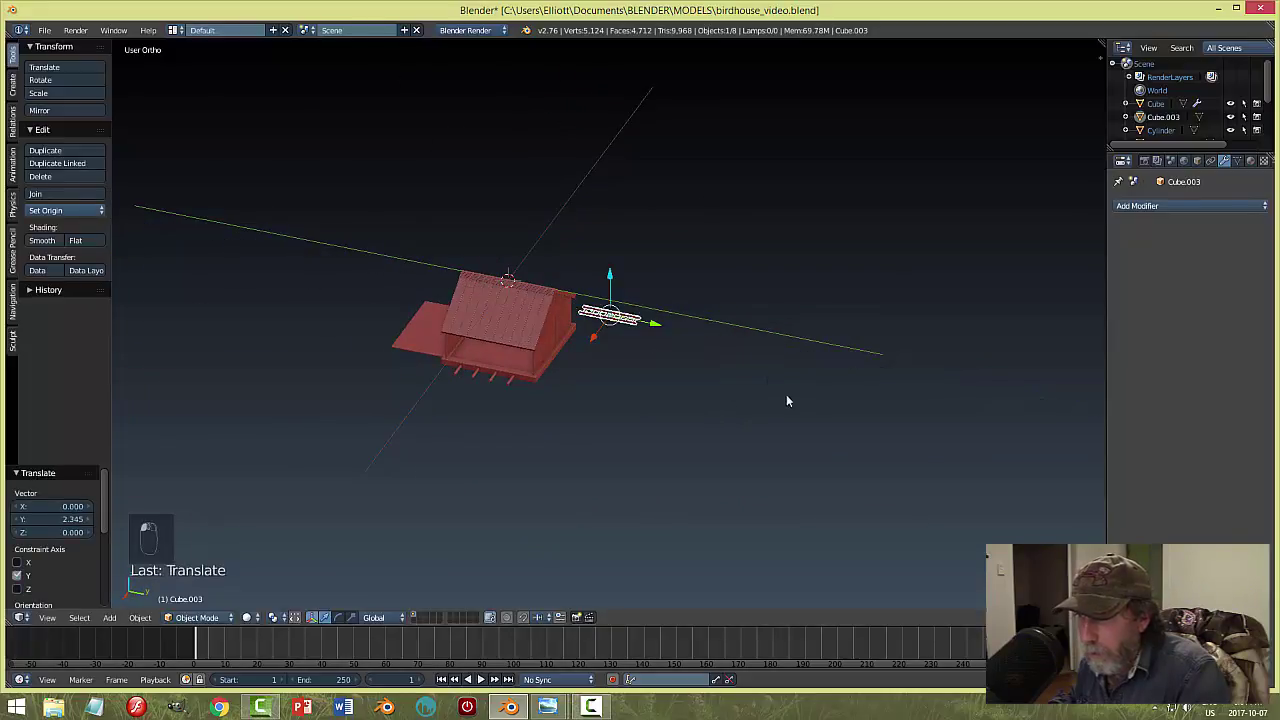
# Rotate the ladder 90° about X to stand upright and move it about -1.328 along Y towards the birdhouse.
pyautogui.scroll(3, 737, 396)
pyautogui.write('r')
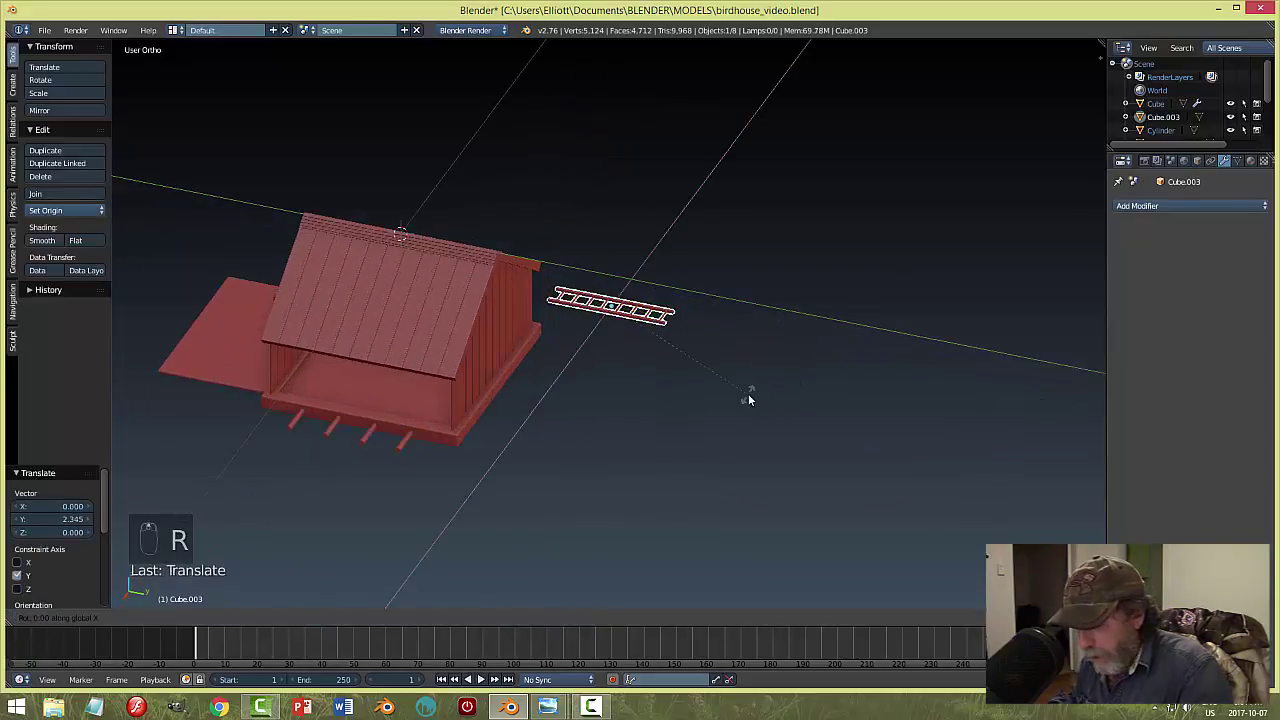
pyautogui.write('x90')
pyautogui.press('Return')
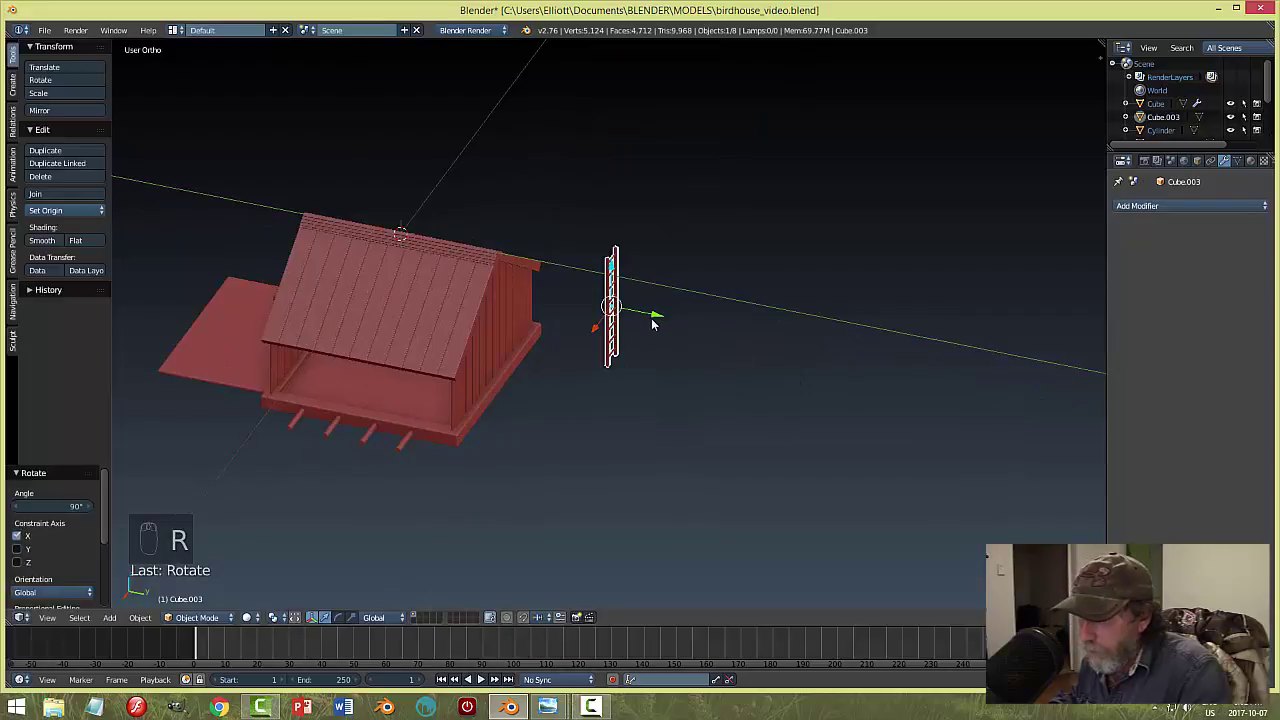
pyautogui.press('g')
pyautogui.press('x')
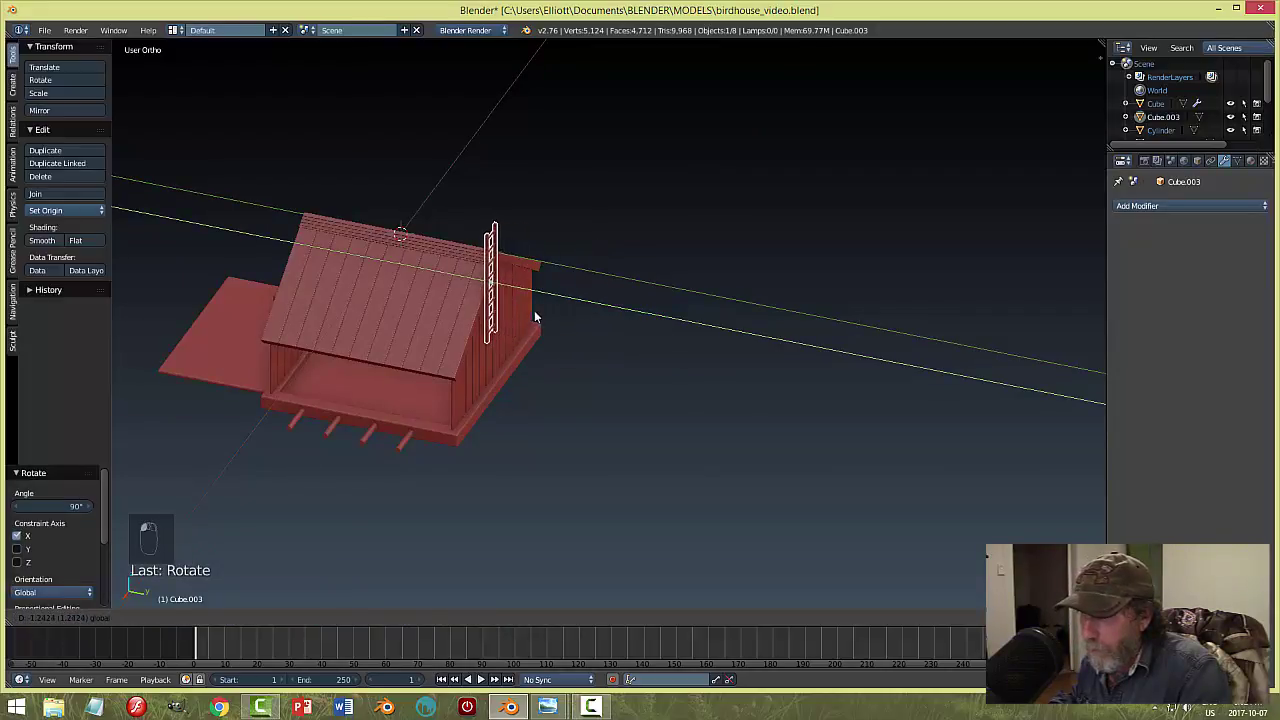
pyautogui.click(526, 312)
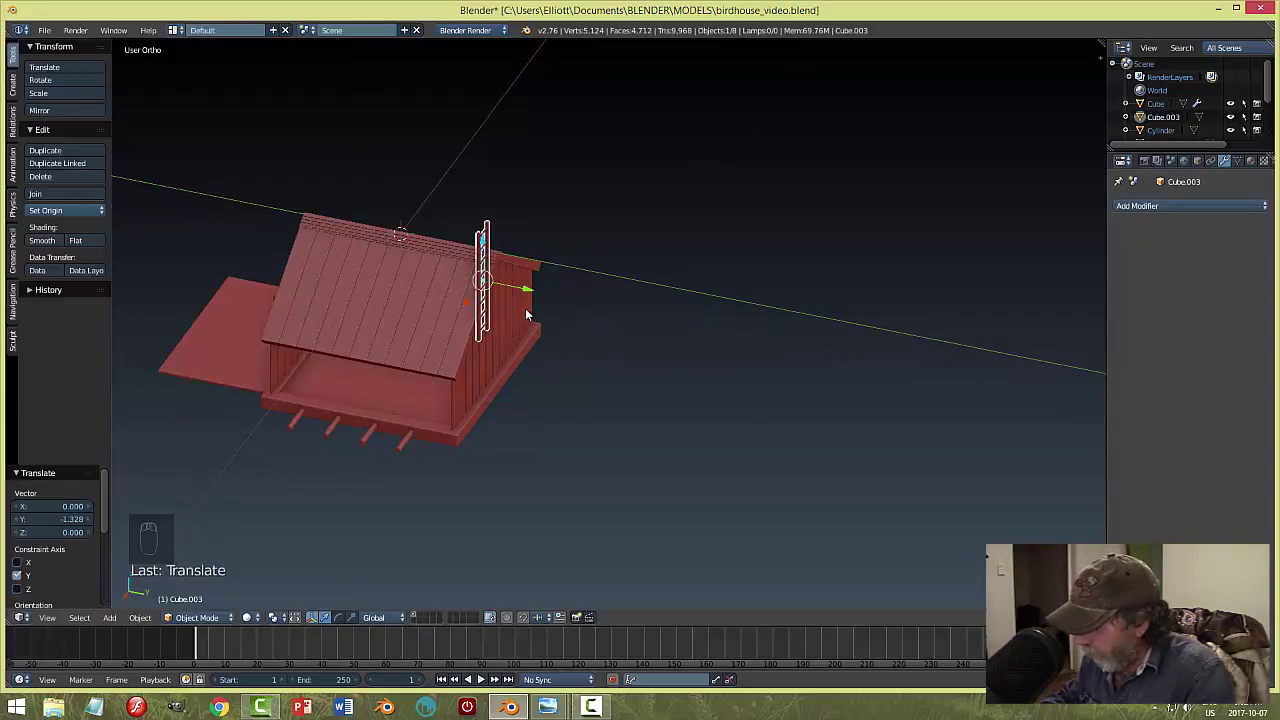
# In the back view, centre the ladder on the birdhouse along X and move it about -0.730 along Z.
pyautogui.press('ctrl+KP_1')
pyautogui.scroll(-2, 645, 328)
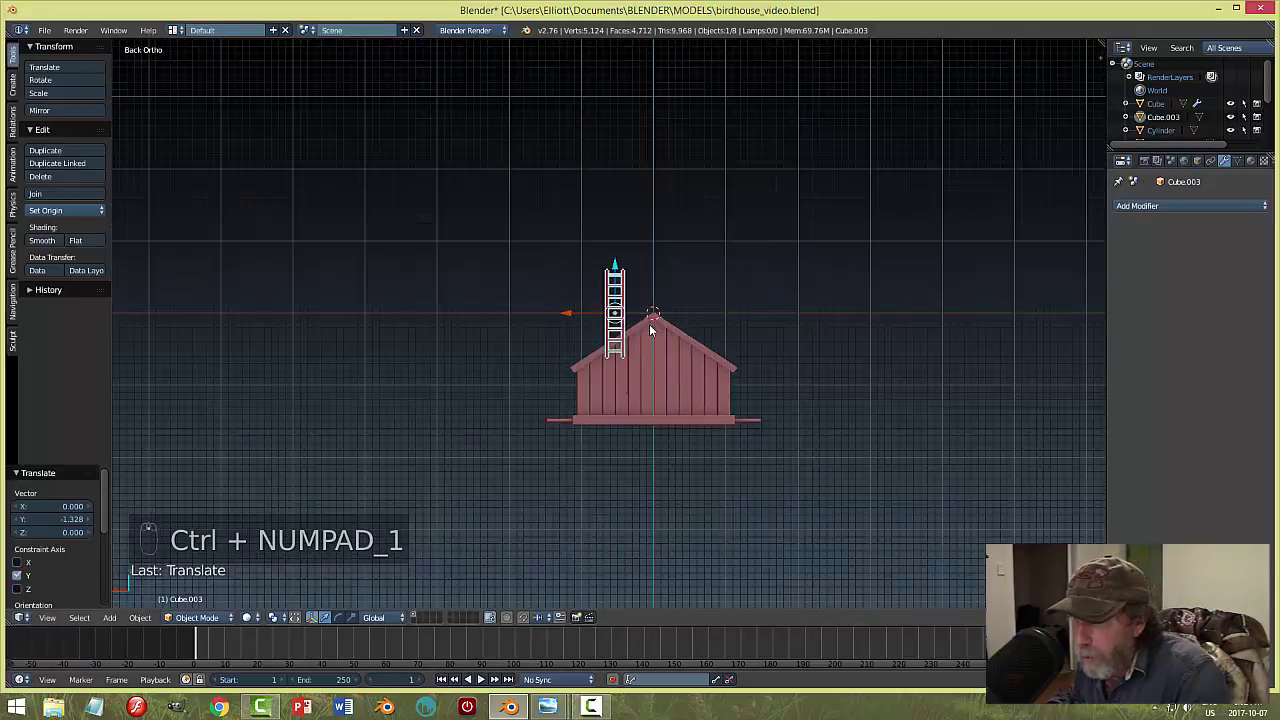
pyautogui.press('g')
pyautogui.press('x')
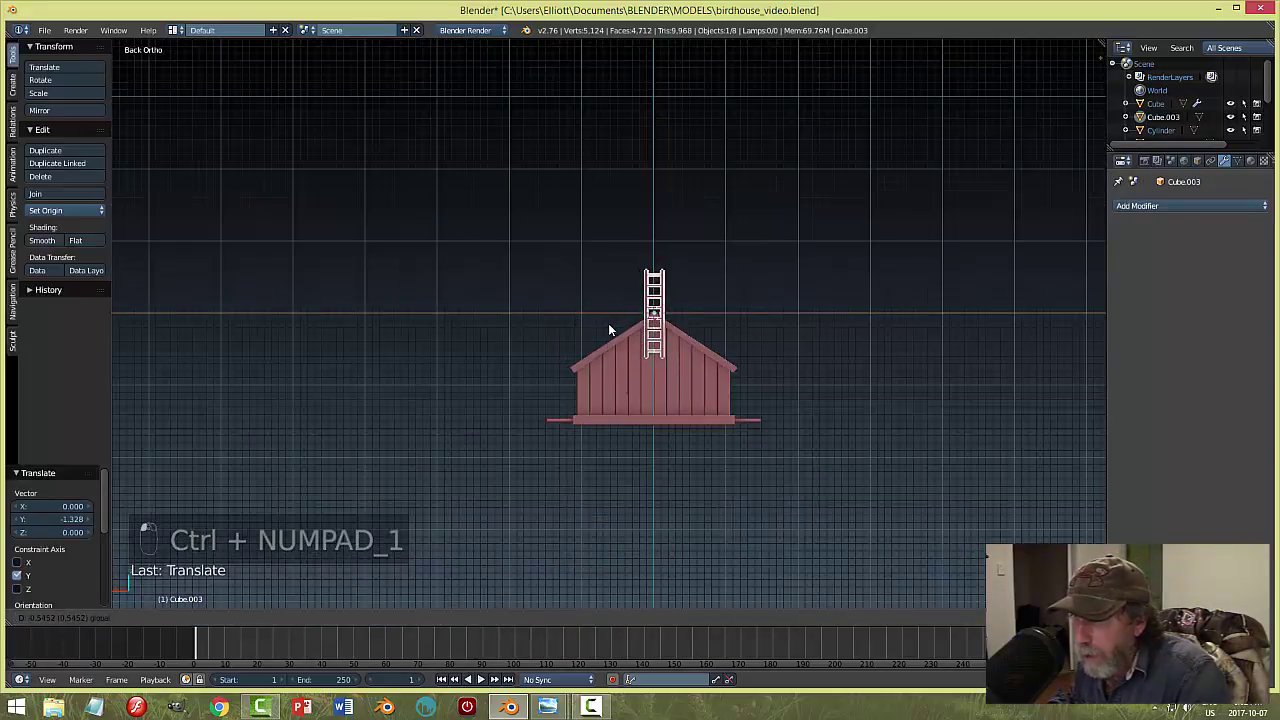
pyautogui.click(638, 281)
pyautogui.press('g')
pyautogui.press('z')
pyautogui.click(728, 409)
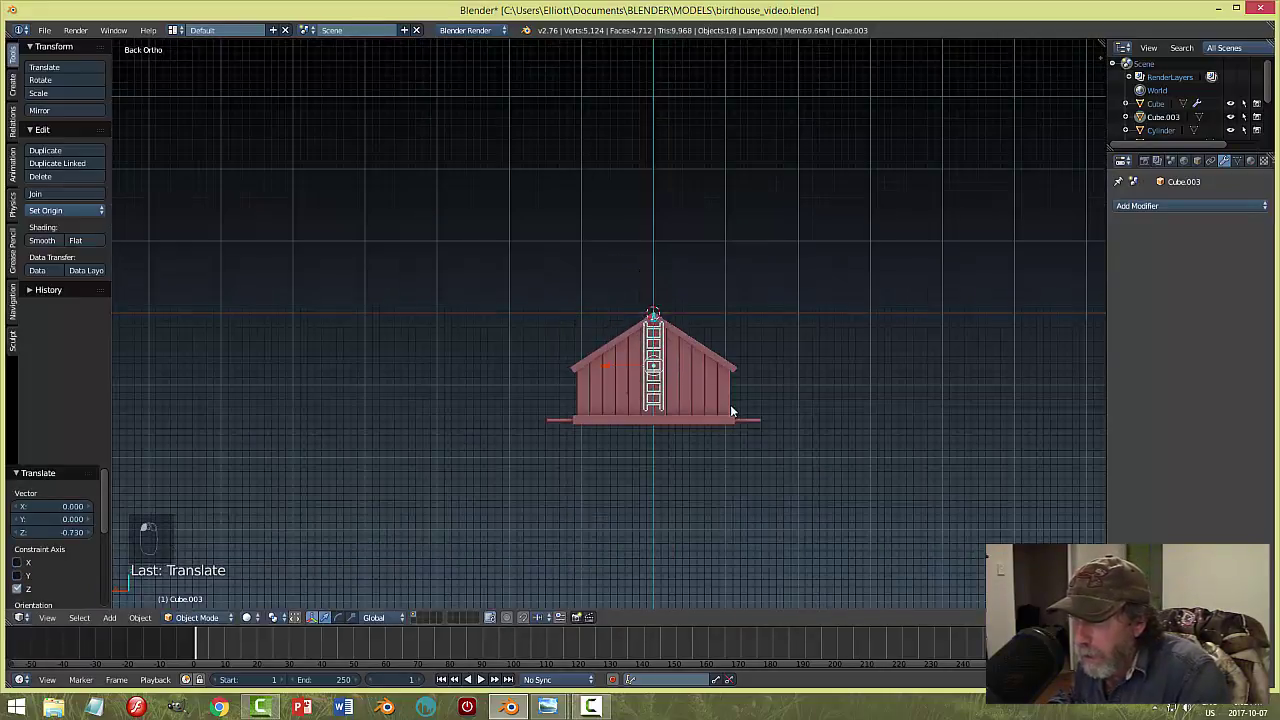
# In the right side view, move the ladder about -0.093 along Y towards the birdhouse's back wall.
pyautogui.scroll(7, 750, 394)
pyautogui.press('KP_3')
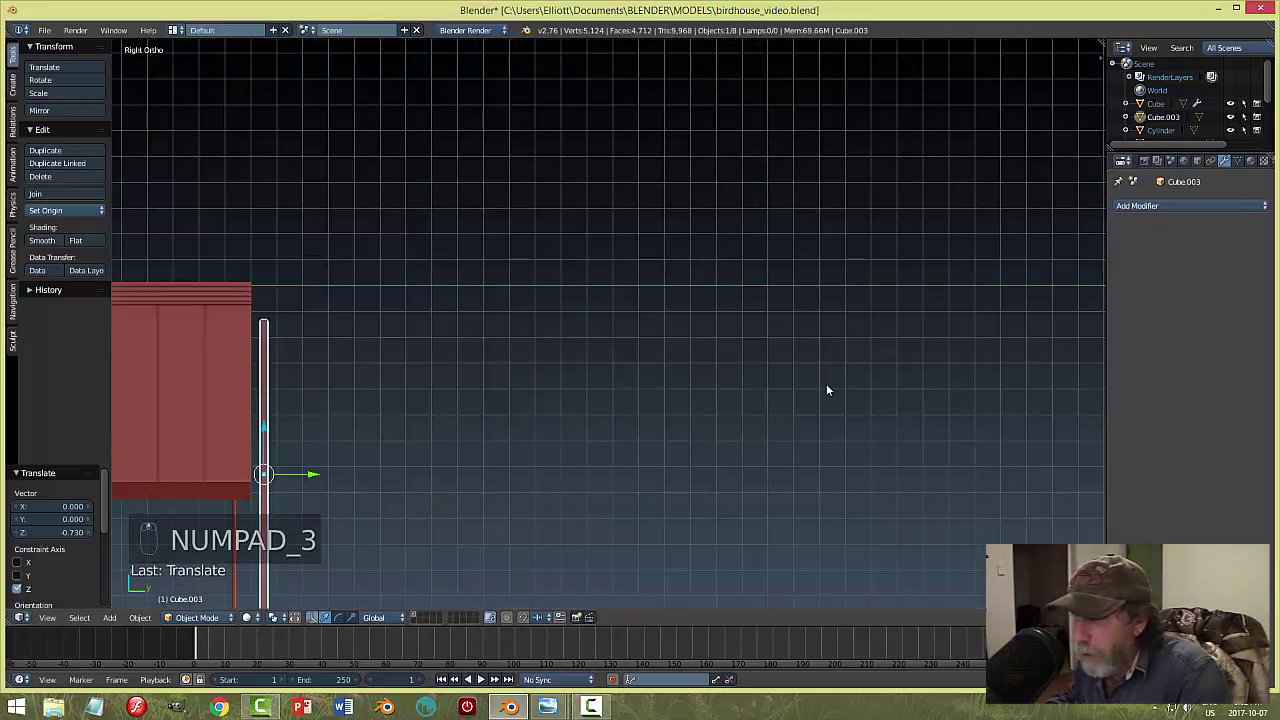
pyautogui.moveTo(314, 478); pyautogui.dragTo(290, 475)
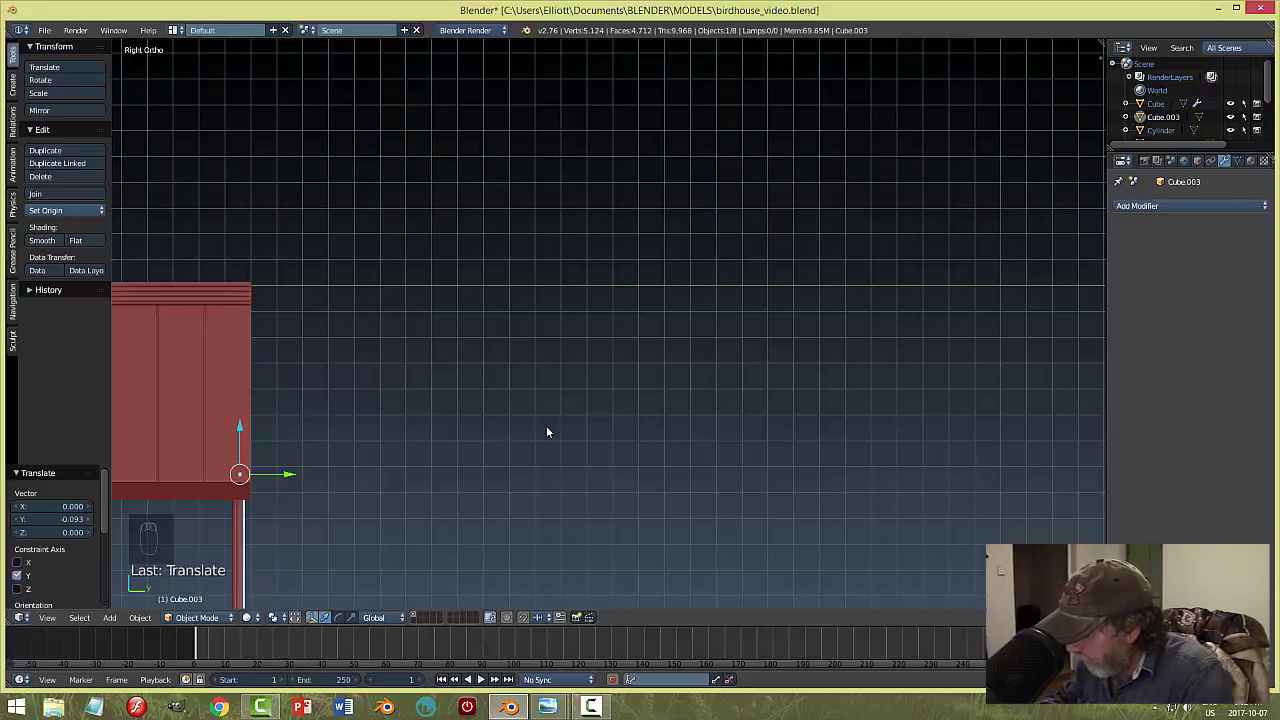
# In the back view, scale the ladder along Z to about 0.825.
pyautogui.press('ctrl+KP_1')
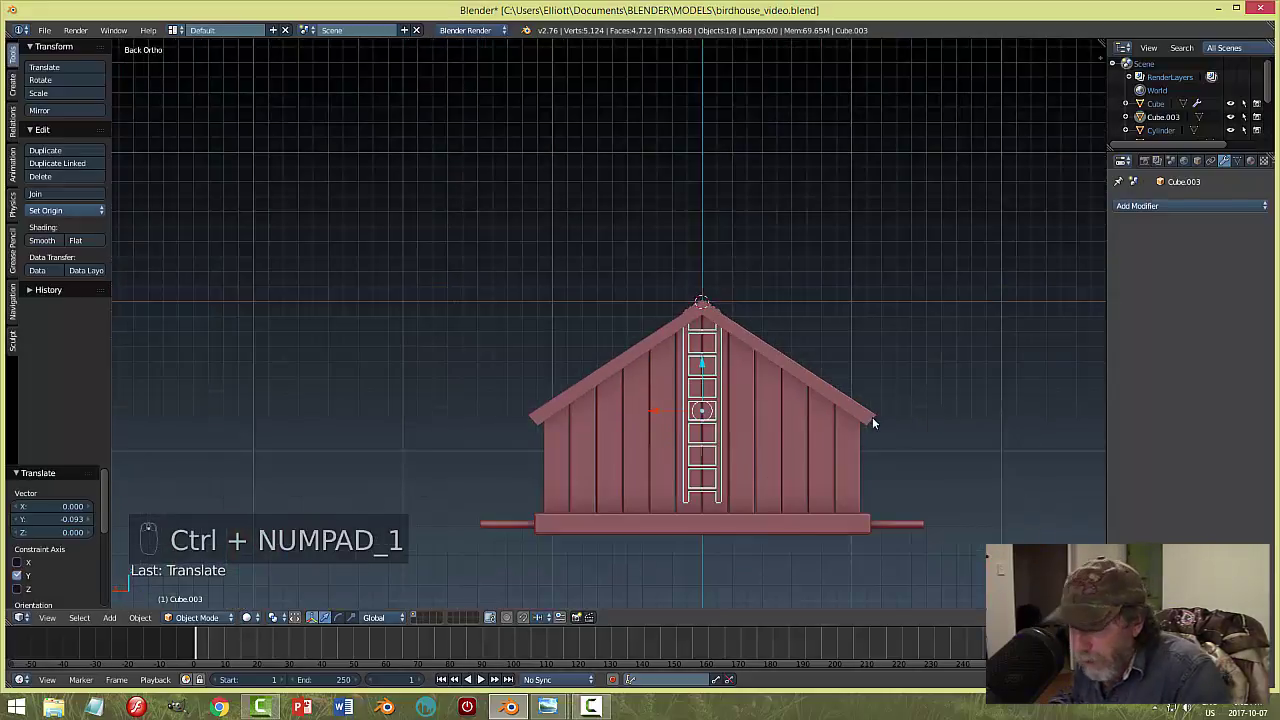
pyautogui.press('s')
pyautogui.press('z')
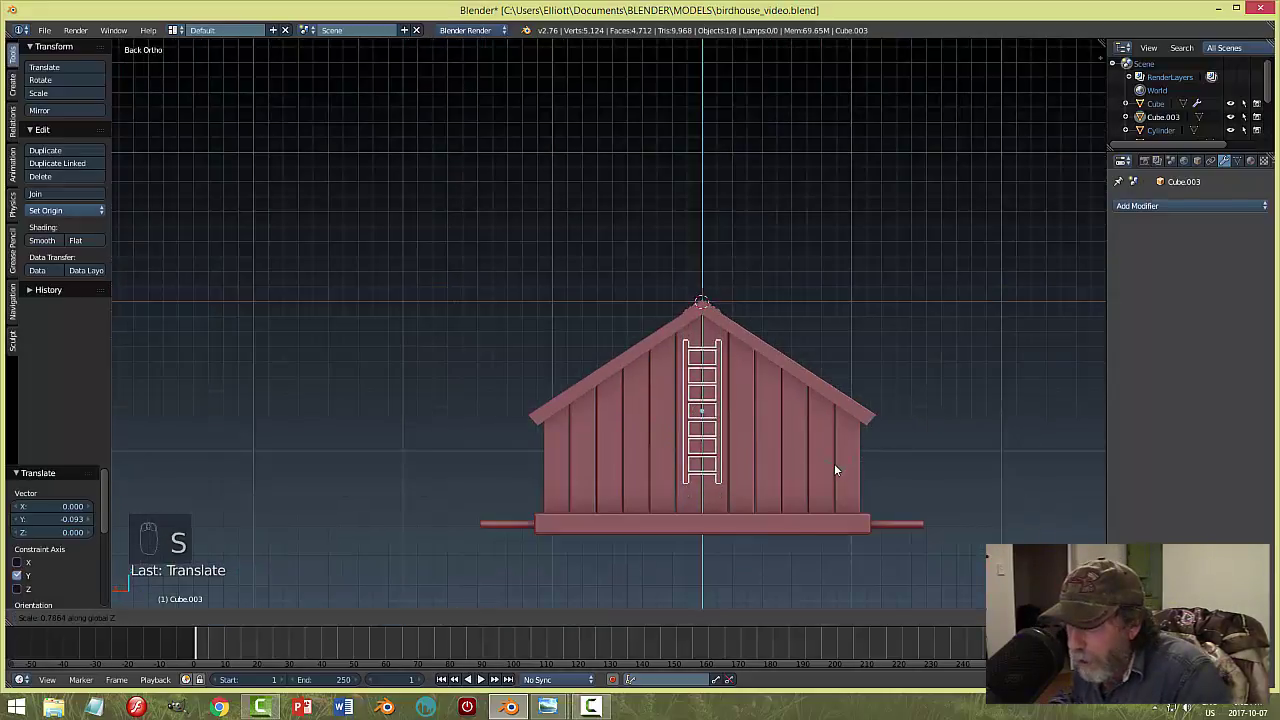
pyautogui.click(840, 469)
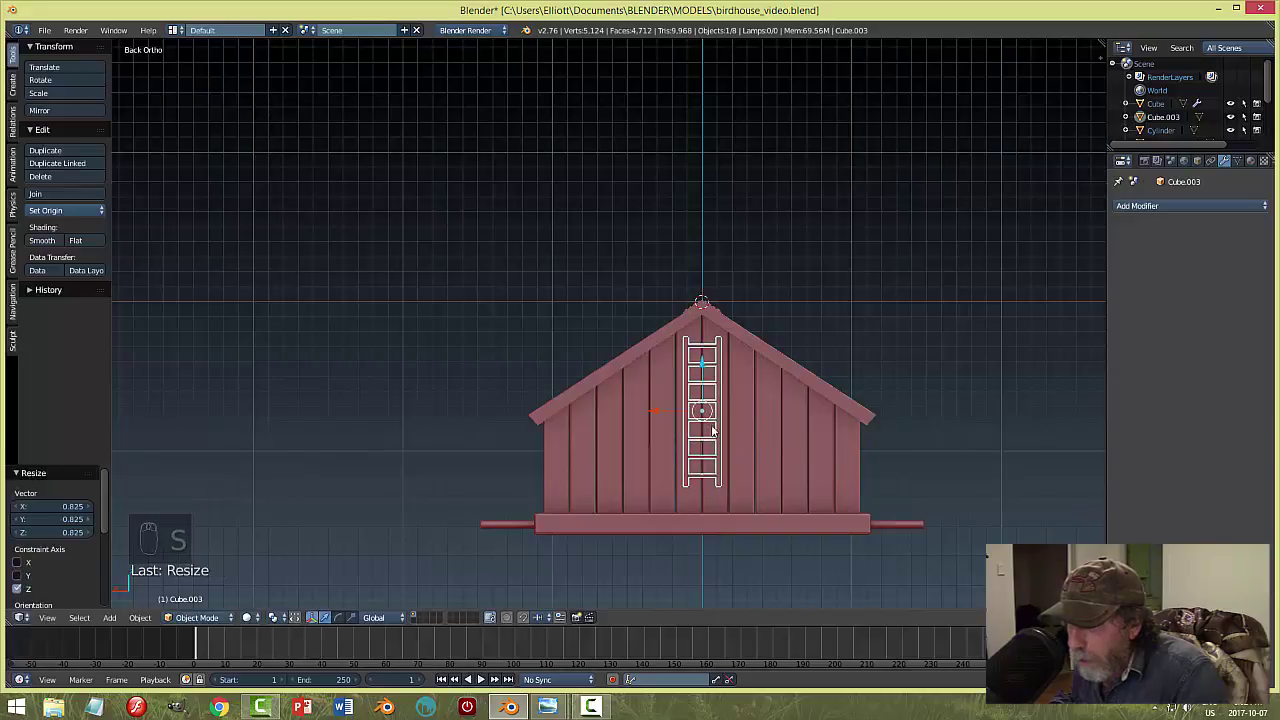
# Rotate the ladder about -35.3° about Y so it leans diagonally, and move it about -0.085 along Z.
pyautogui.press('r')
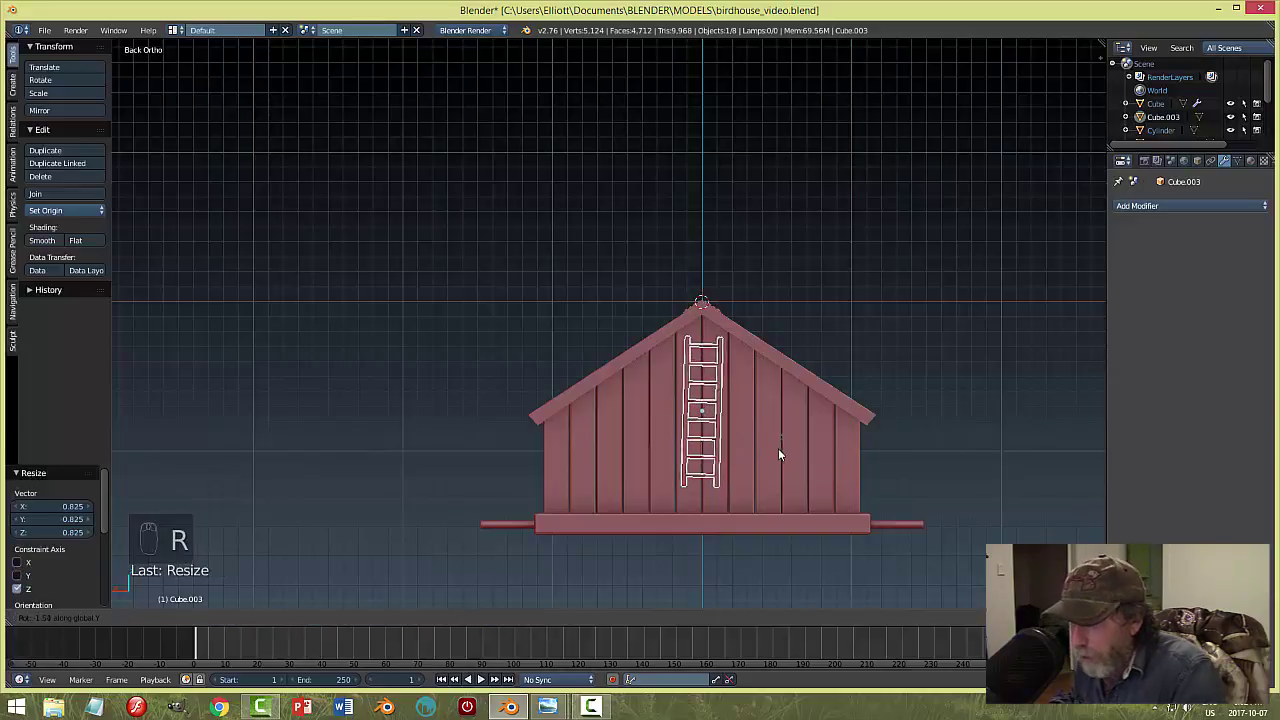
pyautogui.click(740, 455)
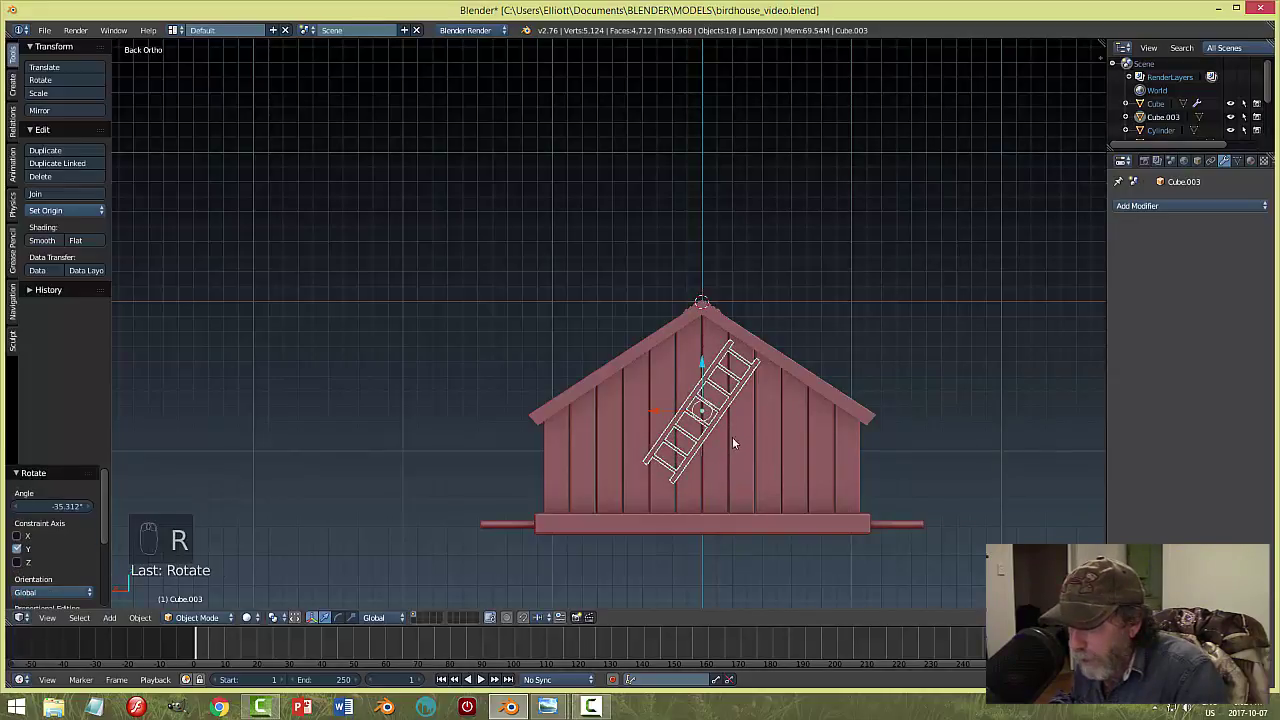
pyautogui.press('g')
pyautogui.click(720, 468)
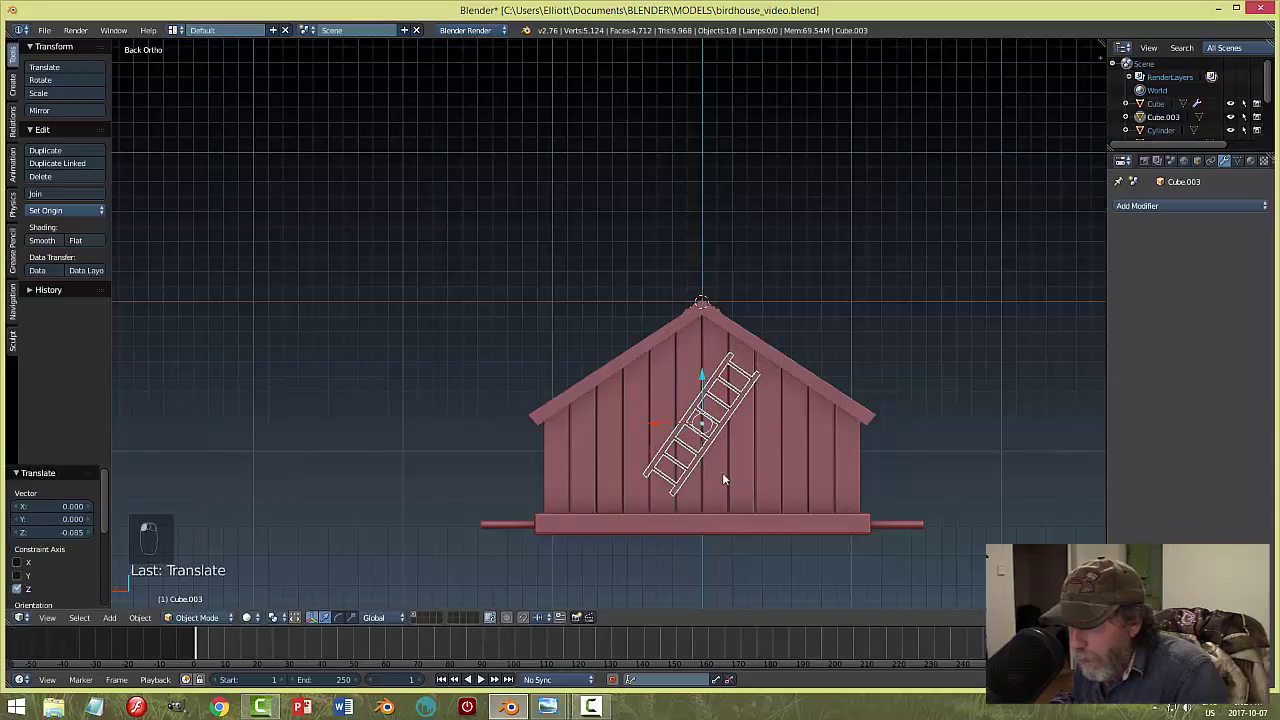
# Move the ladder about -0.005 along Y, tight against the back wall.
pyautogui.moveTo(722, 472); pyautogui.dragTo(815, 470, button='middle')
pyautogui.scroll(3, 567, 488)
pyautogui.moveTo(567, 488); pyautogui.dragTo(647, 518, button='middle')
pyautogui.moveTo(620, 553); pyautogui.dragTo(621, 548)
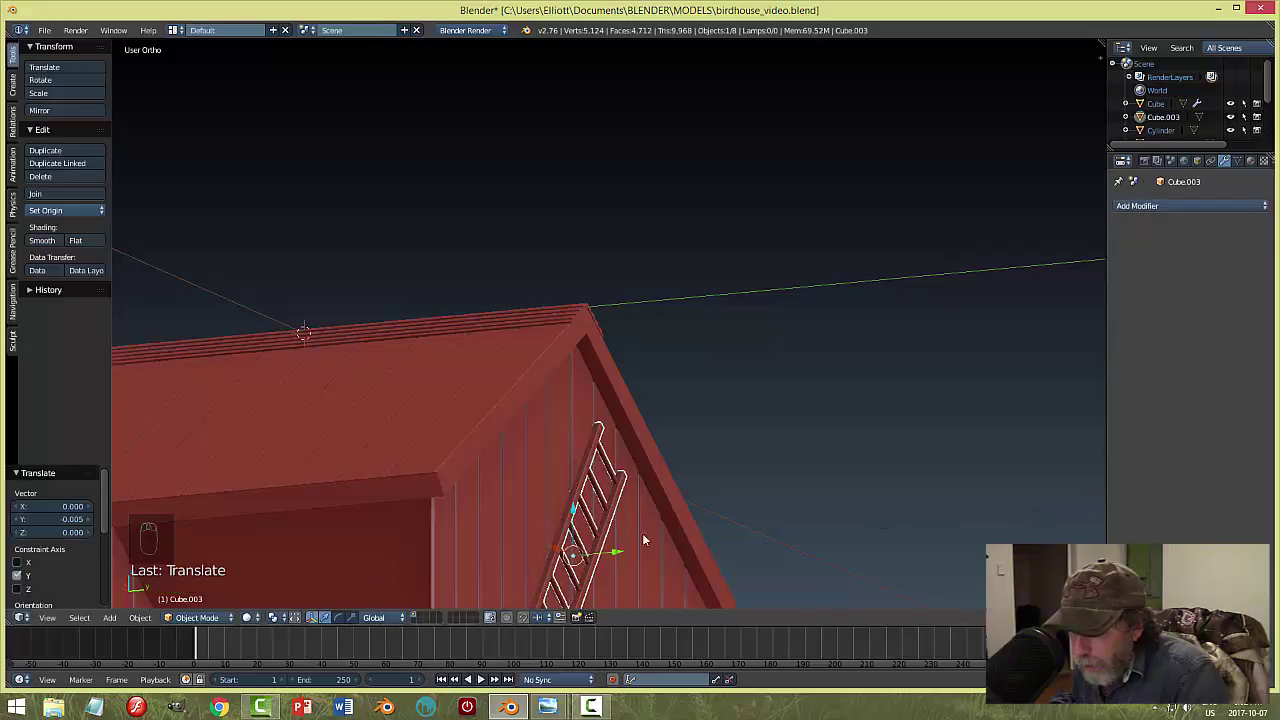
# Deselect the ladder and examine its tilt and position on the back wall from several angles.
pyautogui.scroll(-5, 737, 480)
pyautogui.press('a')
pyautogui.moveTo(731, 451); pyautogui.dragTo(640, 485, button='middle')
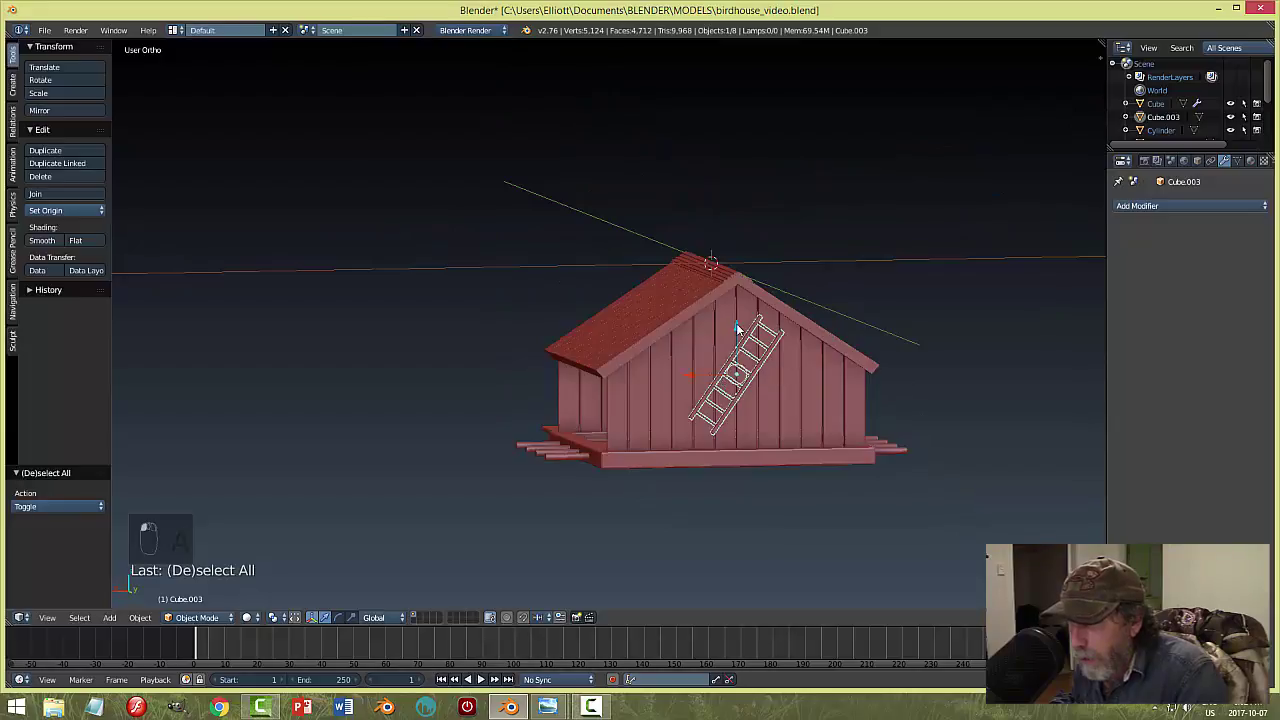
pyautogui.moveTo(737, 328); pyautogui.dragTo(760, 350, button='right')
pyautogui.press('a')
pyautogui.moveTo(773, 422); pyautogui.dragTo(786, 458, button='middle')
pyautogui.scroll(4, 854, 388)
pyautogui.scroll(-2, 882, 388)
pyautogui.scroll(1, 882, 388)
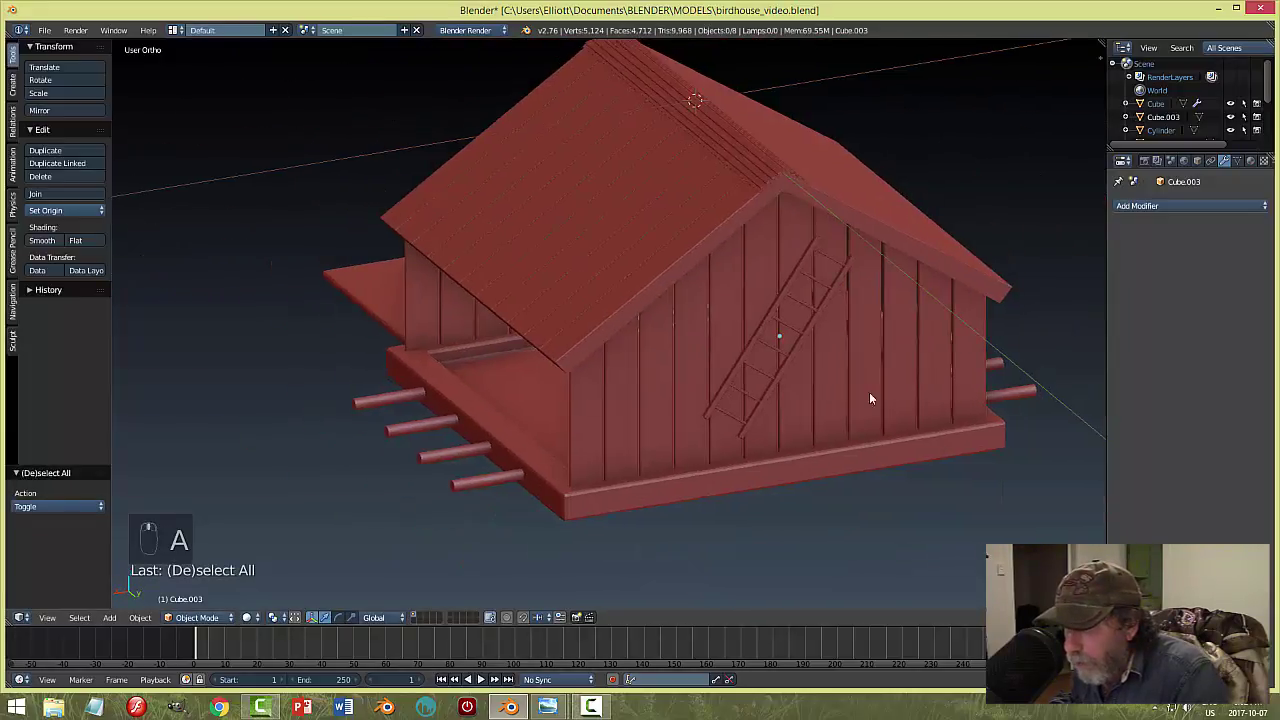
pyautogui.moveTo(869, 399); pyautogui.dragTo(655, 388, button='middle')
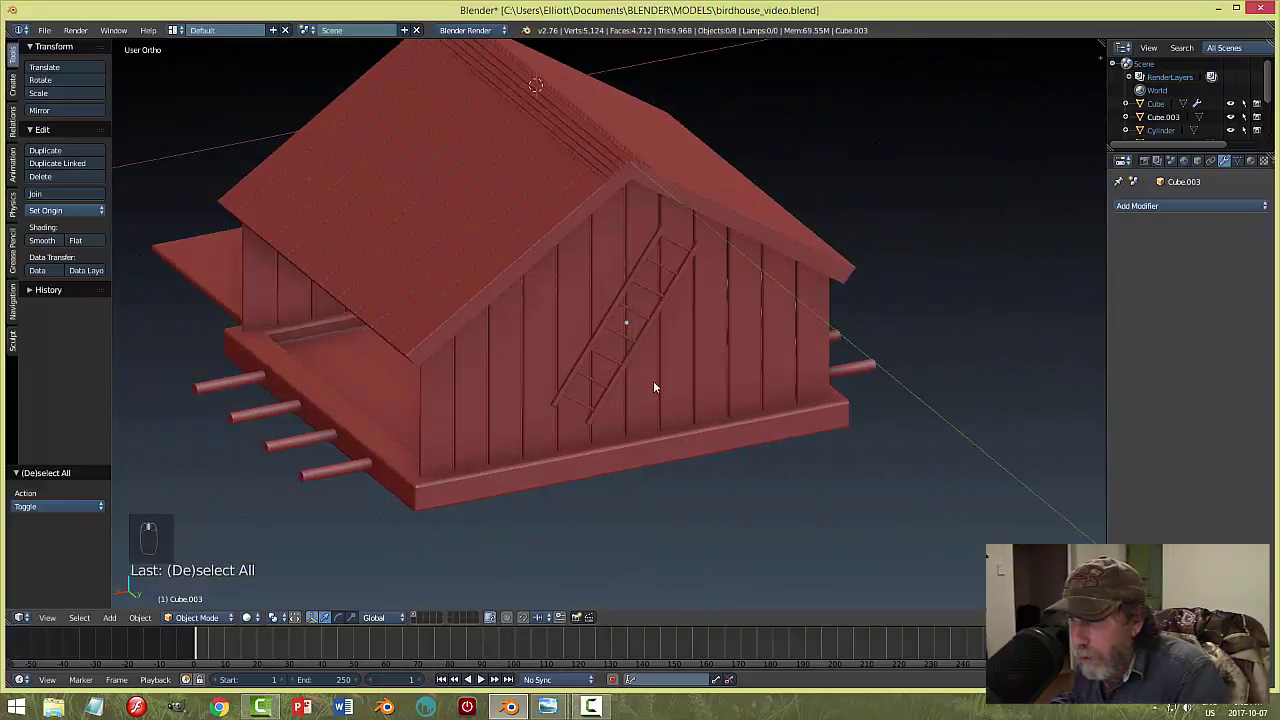
# Join the ladder to the birdhouse's plank walls as one object, deselect everything and save the file.
pyautogui.rightClick(650, 340)
pyautogui.keyDown('shift'); pyautogui.rightClick(731, 345); pyautogui.keyUp('shift')
pyautogui.hotkey('ctrl', 'j')
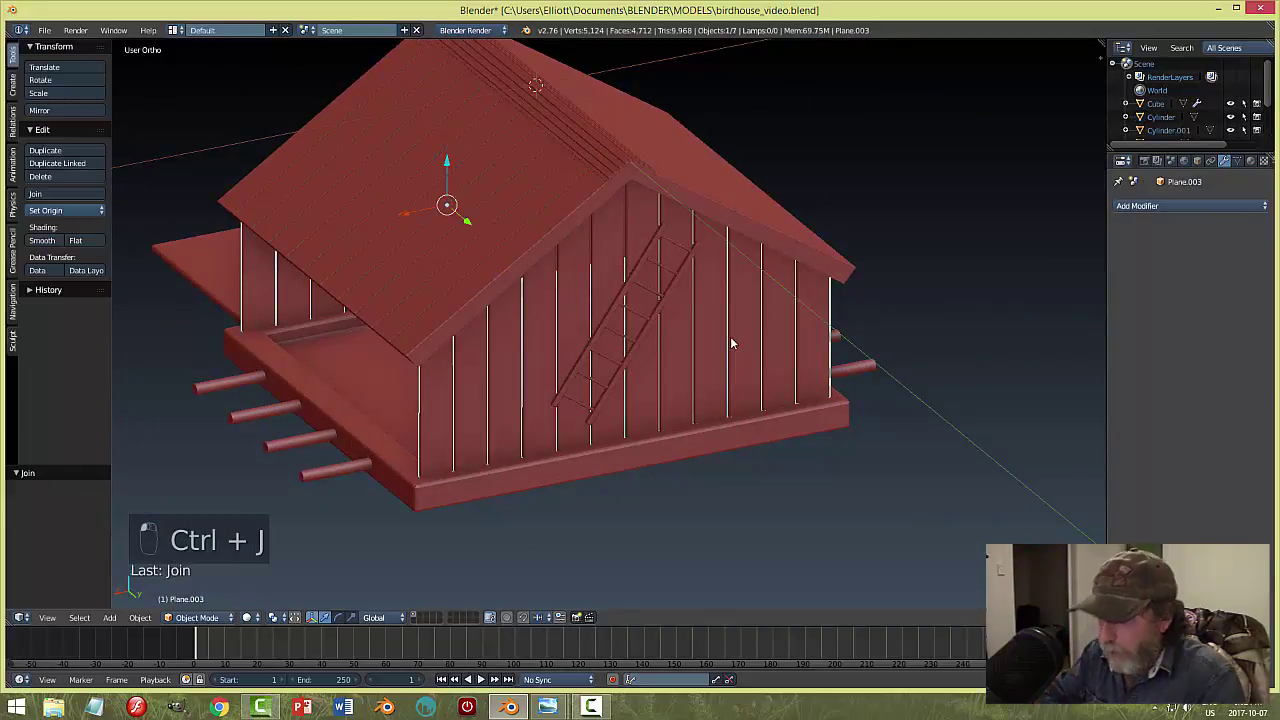
pyautogui.press('a')
pyautogui.scroll(-4, 688, 362)
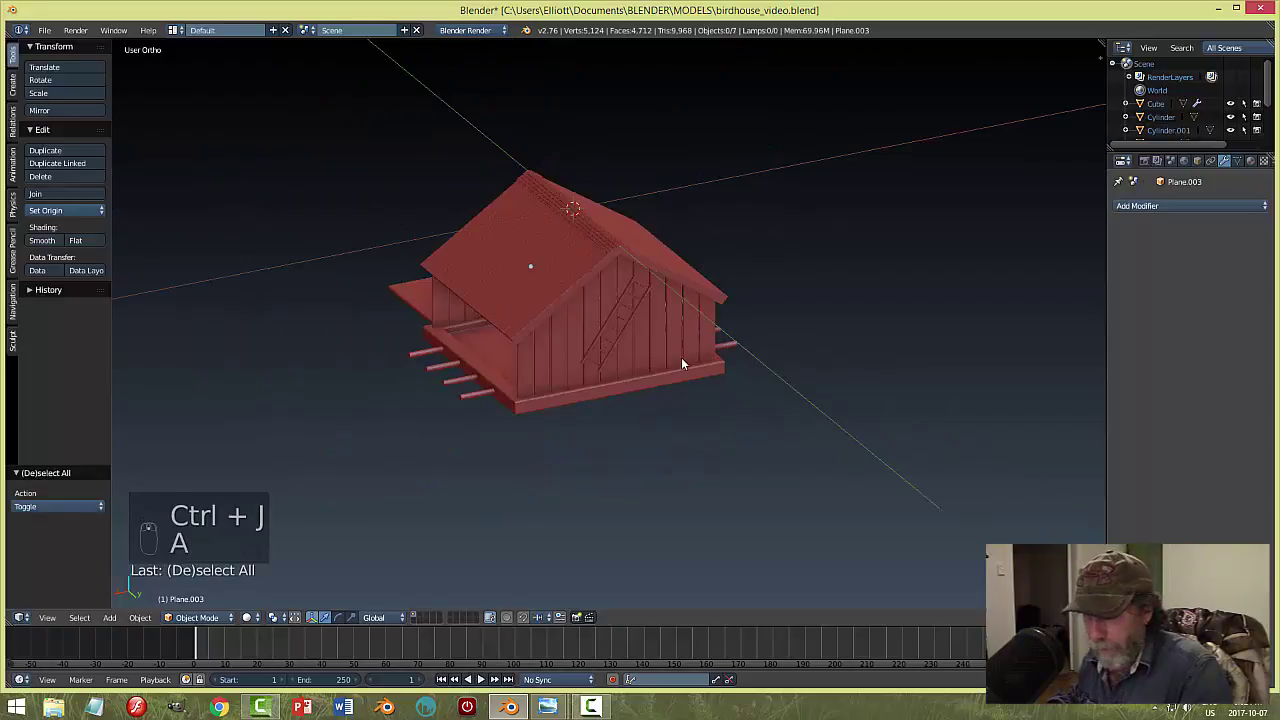
pyautogui.hotkey('ctrl', 's')
# Switch to an empty layer and add a 32-vertex mesh circle of radius 1 at the origin in the top view.
pyautogui.moveTo(592, 428); pyautogui.dragTo(753, 377, button='middle')
pyautogui.scroll(5, 640, 408)
pyautogui.scroll(-2, 624, 420)
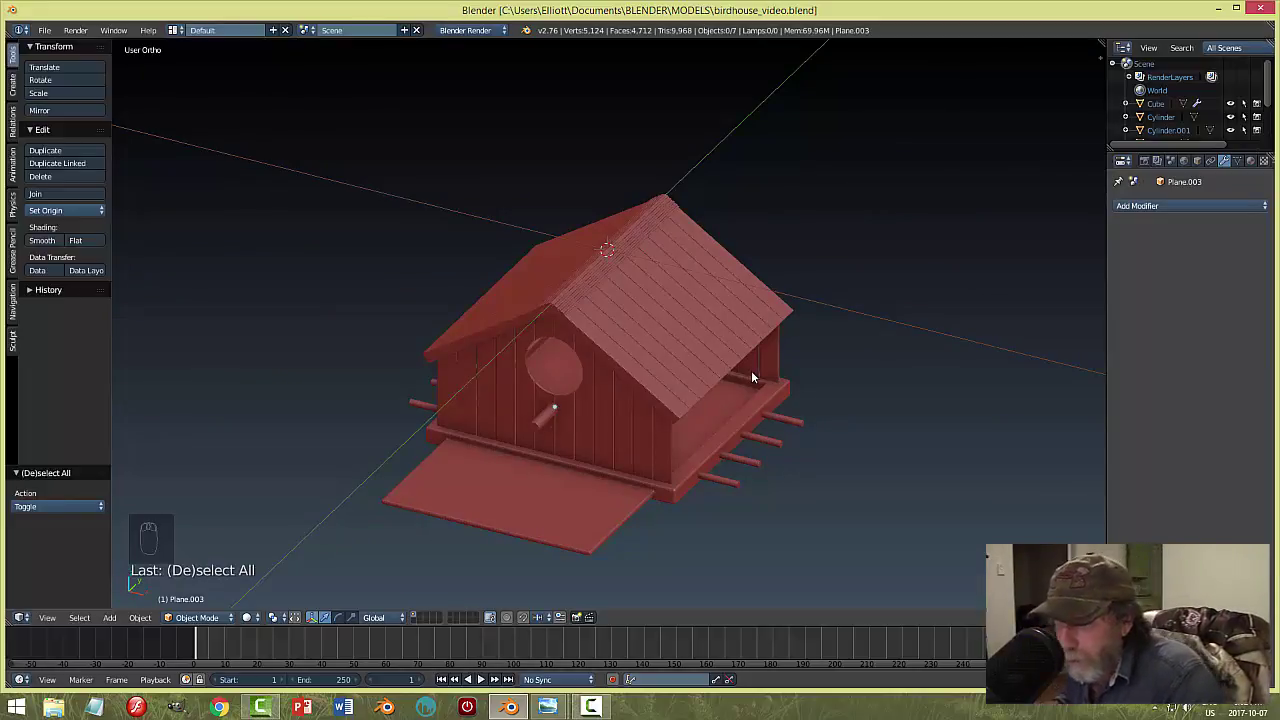
pyautogui.moveTo(607, 440); pyautogui.dragTo(764, 404, button='middle')
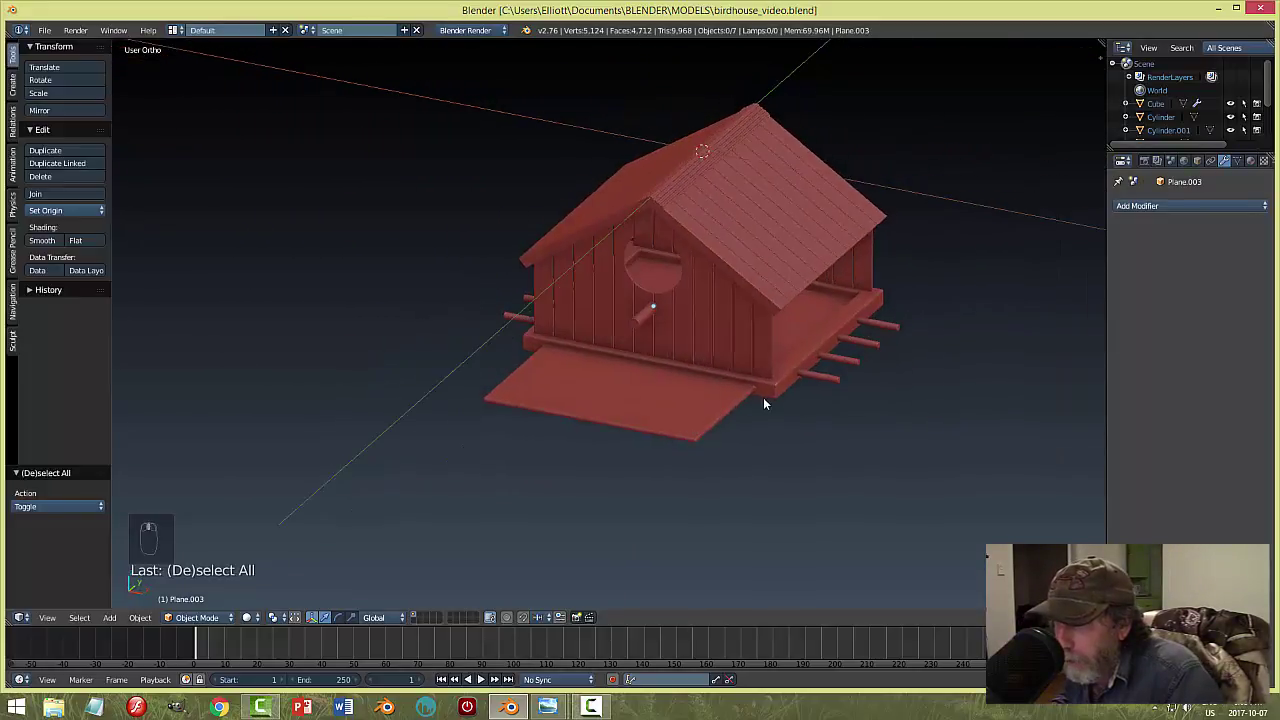
pyautogui.click(421, 618)
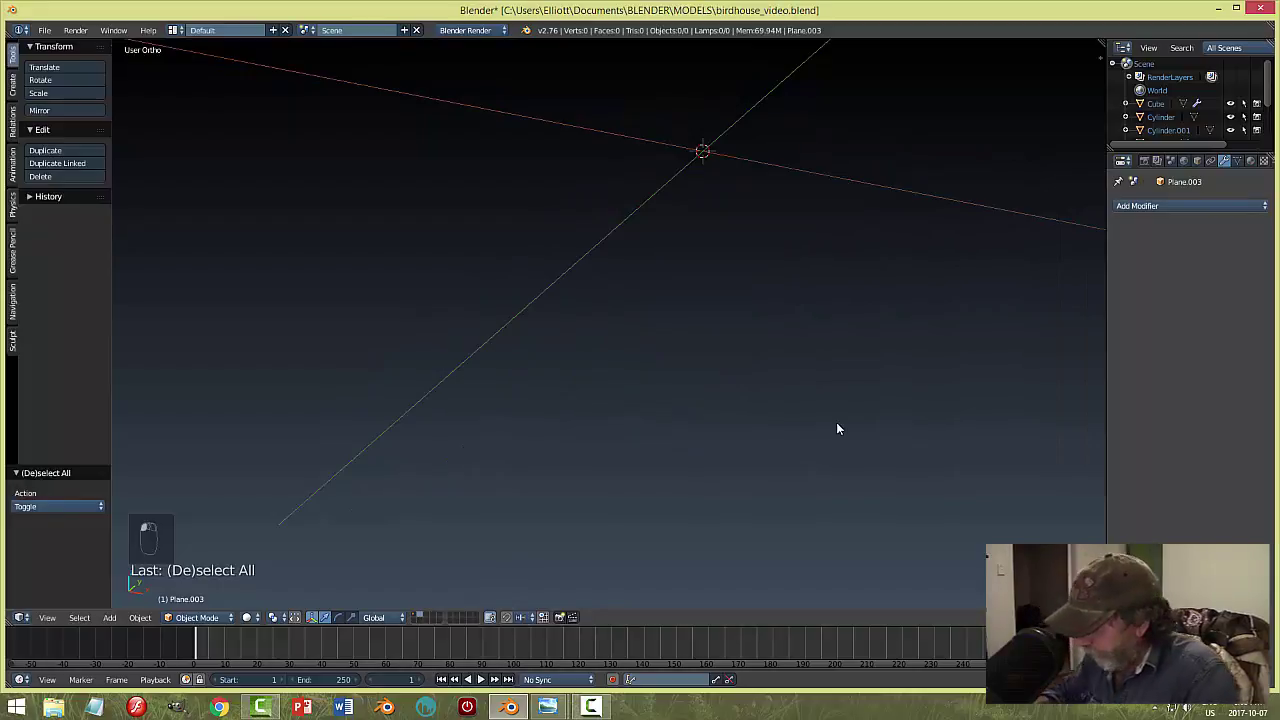
pyautogui.press('KP_7')
pyautogui.keyDown('shift'); pyautogui.moveTo(856, 470); pyautogui.dragTo(723, 329, button='middle'); pyautogui.keyUp('shift')
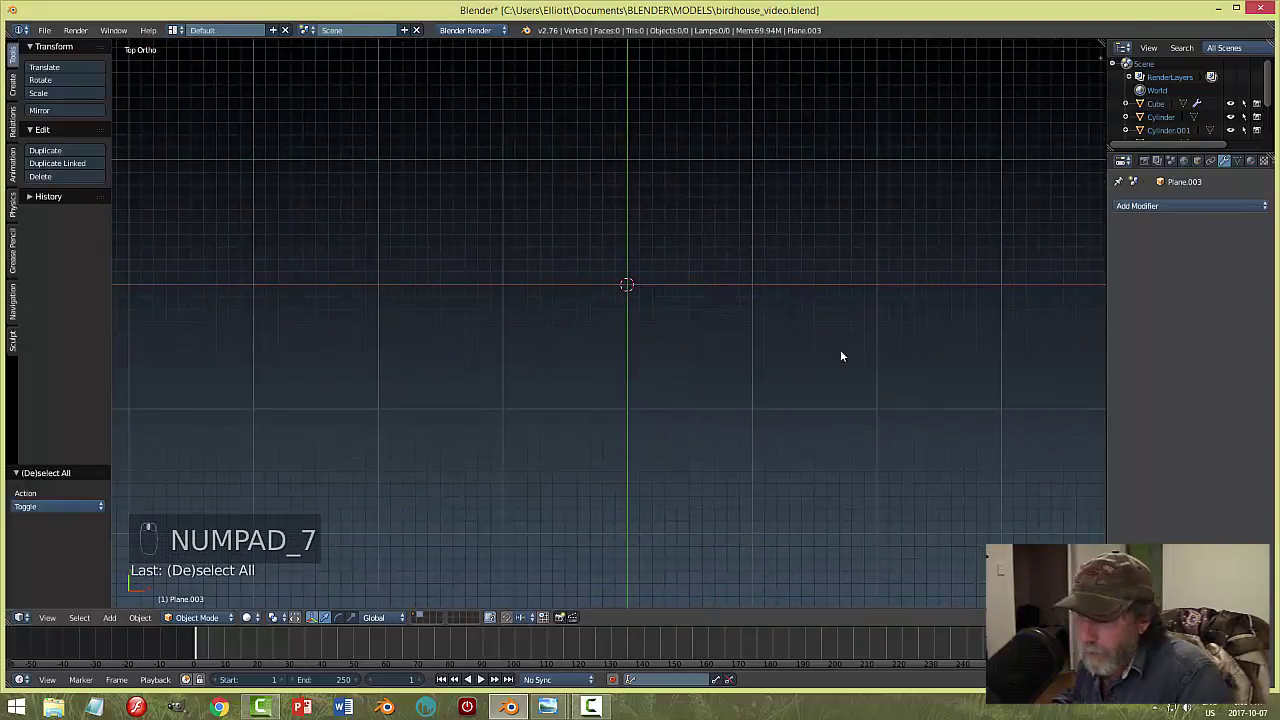
pyautogui.hotkey('shift', 'a')
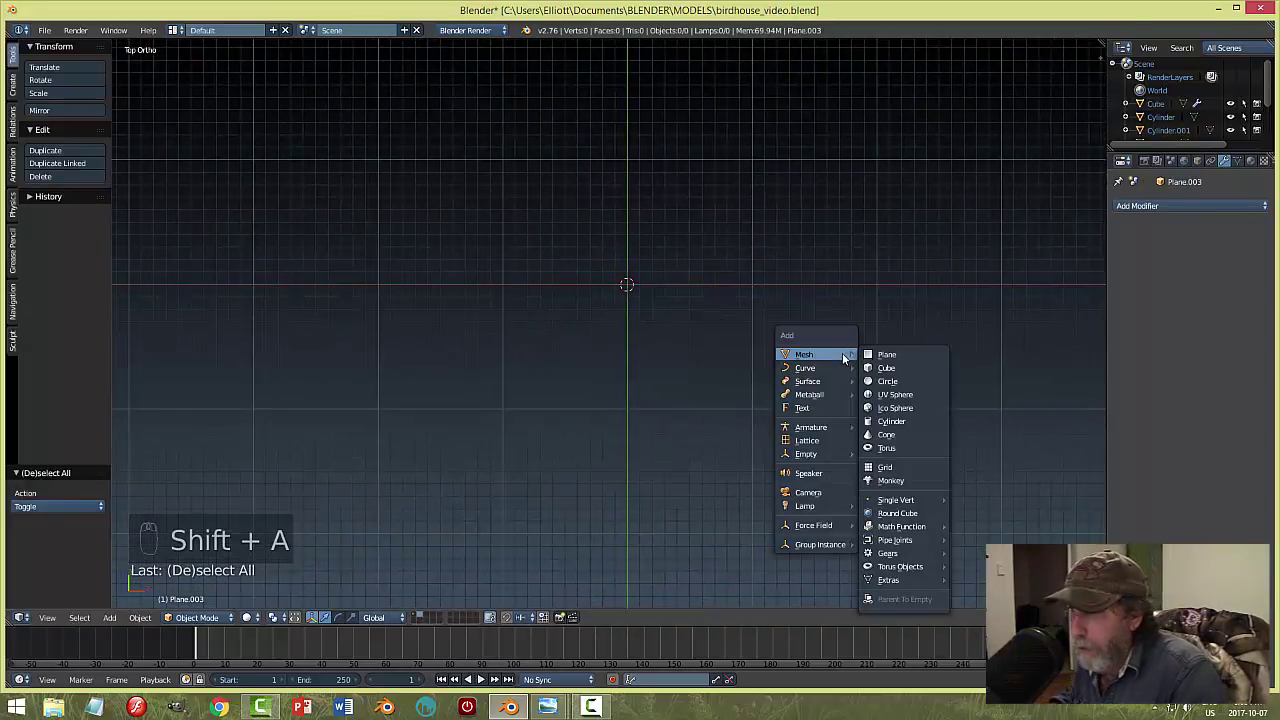
pyautogui.click(885, 381)
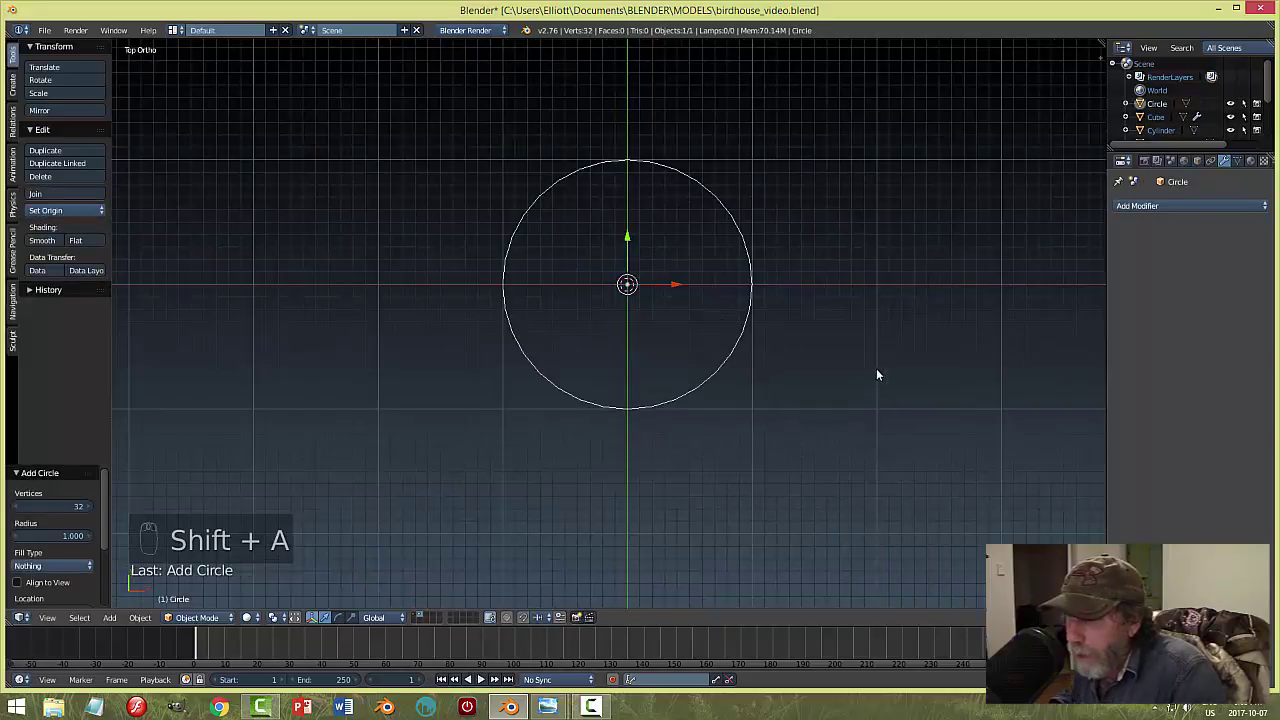
# Scale the circle down uniformly to about 0.310.
pyautogui.press('s')
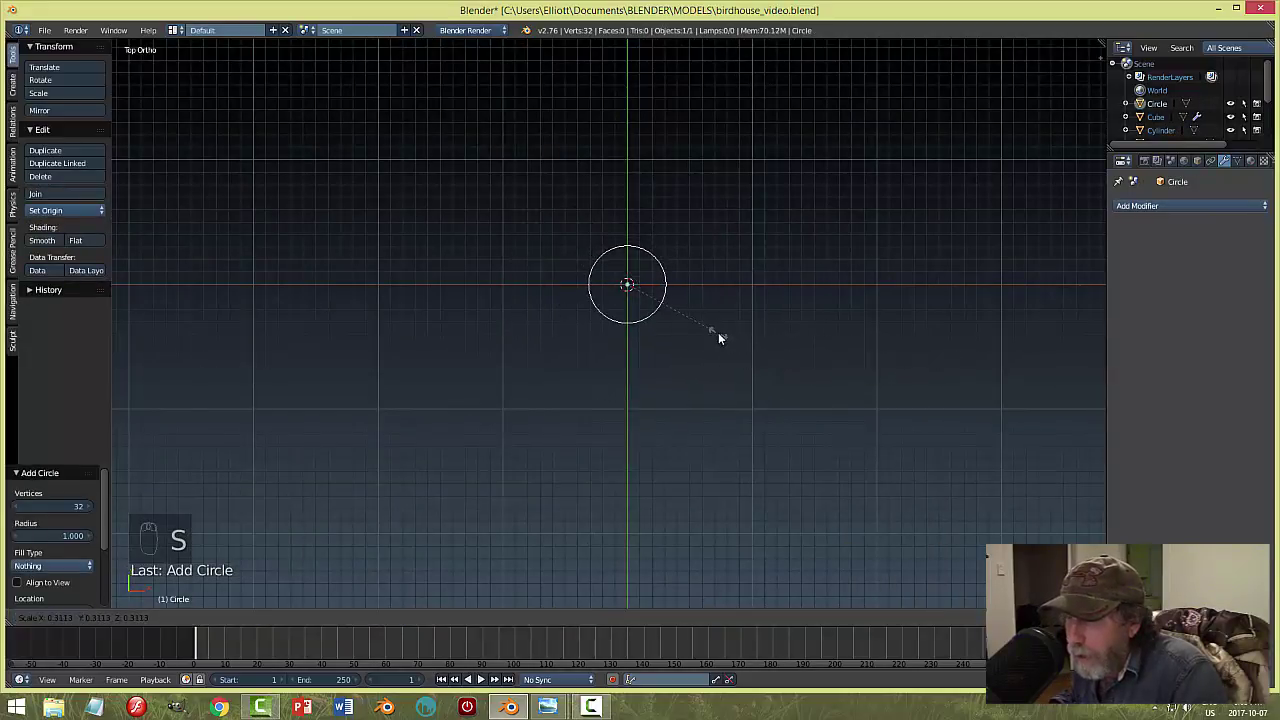
pyautogui.click(718, 335)
pyautogui.moveTo(734, 411)
pyautogui.mouseDown(button='middle')
pyautogui.moveTo(740, 343)
pyautogui.moveTo(752, 400)
pyautogui.mouseUp(button='middle')
pyautogui.press('KP_7')
pyautogui.scroll(4, 740, 349)
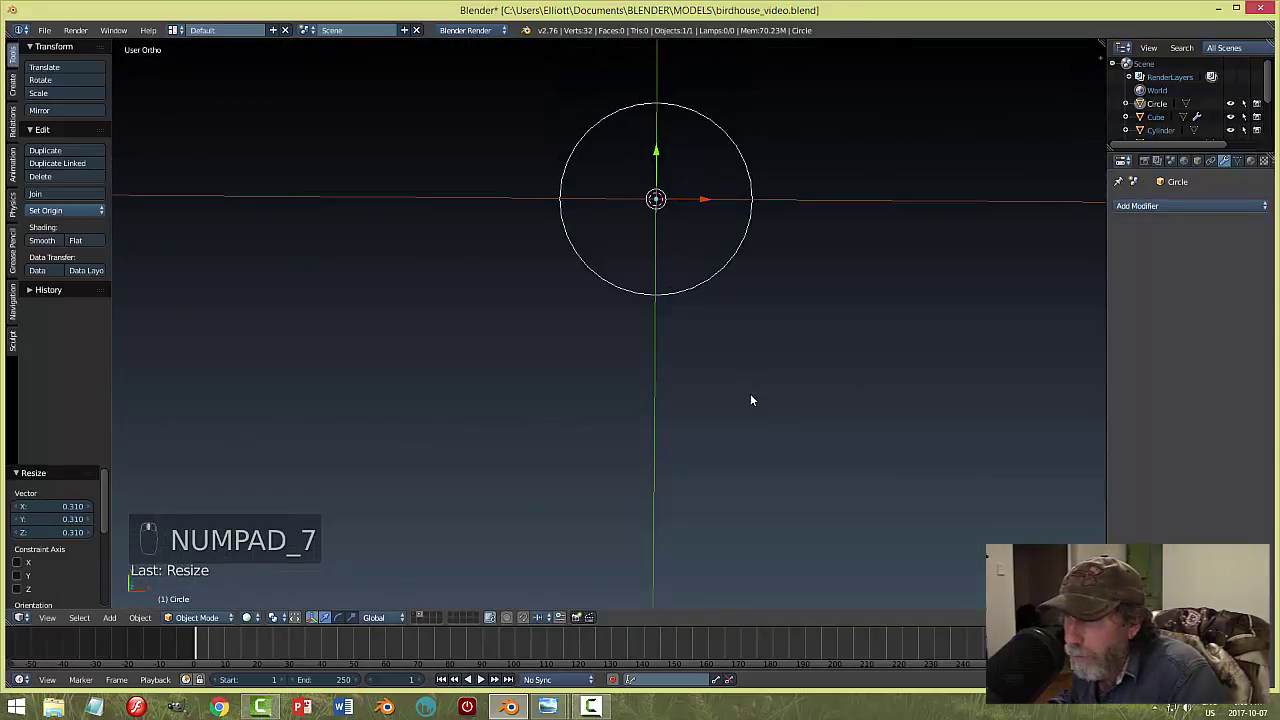
pyautogui.moveTo(779, 356); pyautogui.dragTo(820, 420, button='middle')
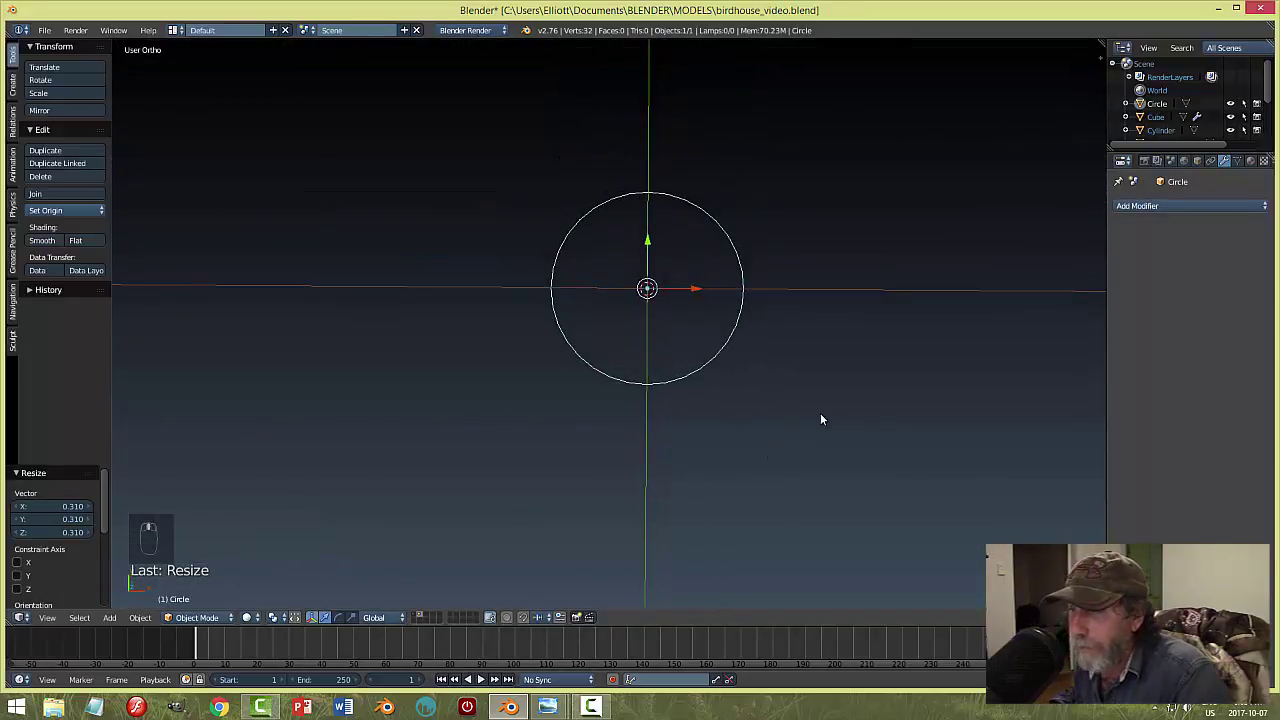
# In Edit Mode, select all of the circle's vertices and fill the circle with a face.
pyautogui.press('Tab')
pyautogui.click(931, 416)
pyautogui.press('a')
pyautogui.press('a')
pyautogui.press('a')
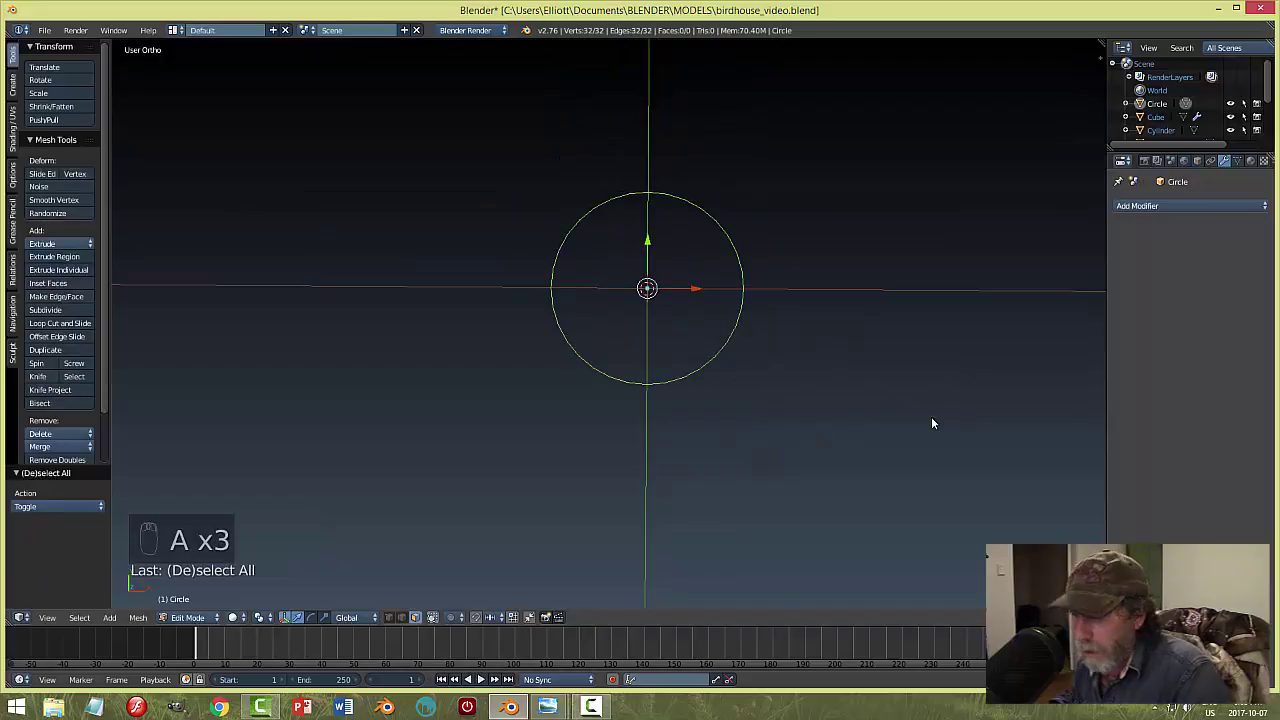
pyautogui.press('f')
pyautogui.moveTo(894, 434); pyautogui.dragTo(831, 374, button='middle')
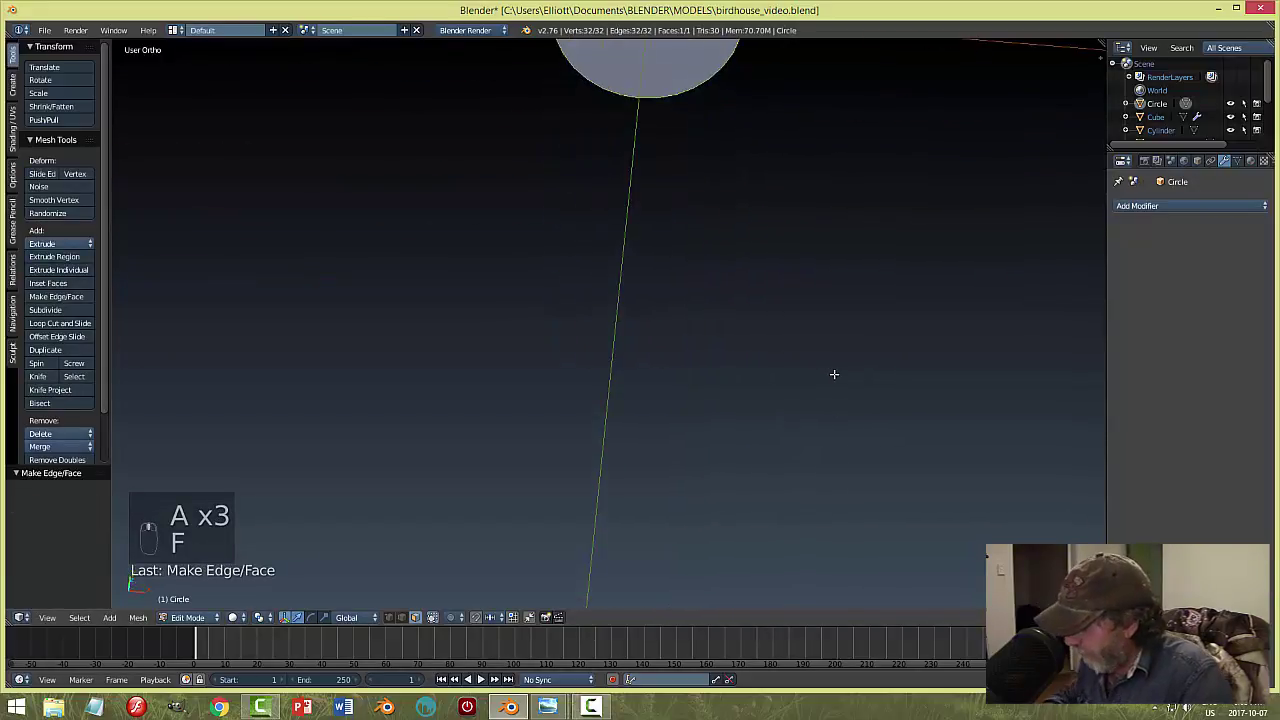
pyautogui.press('KP_Decimal')
pyautogui.moveTo(789, 466); pyautogui.dragTo(784, 374, button='middle')
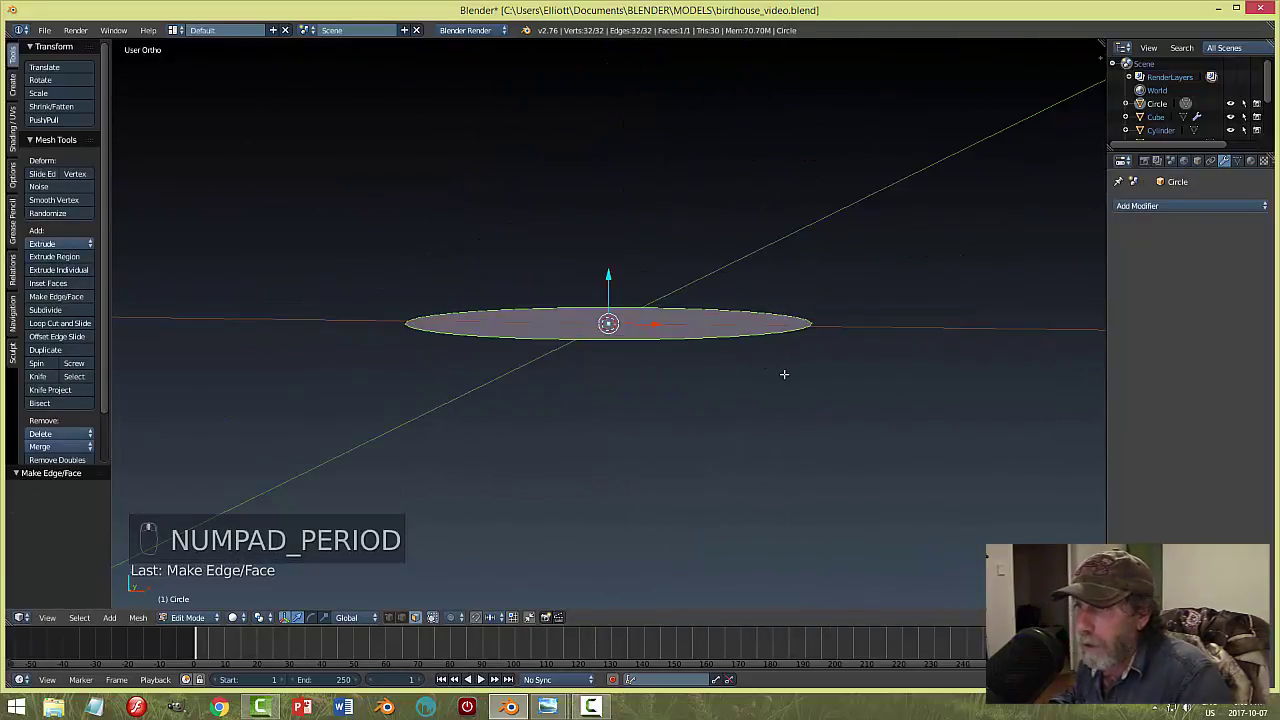
# Extrude the circular face about 0.182 upward along Z into a short cylinder.
pyautogui.press('e')
pyautogui.press('e')
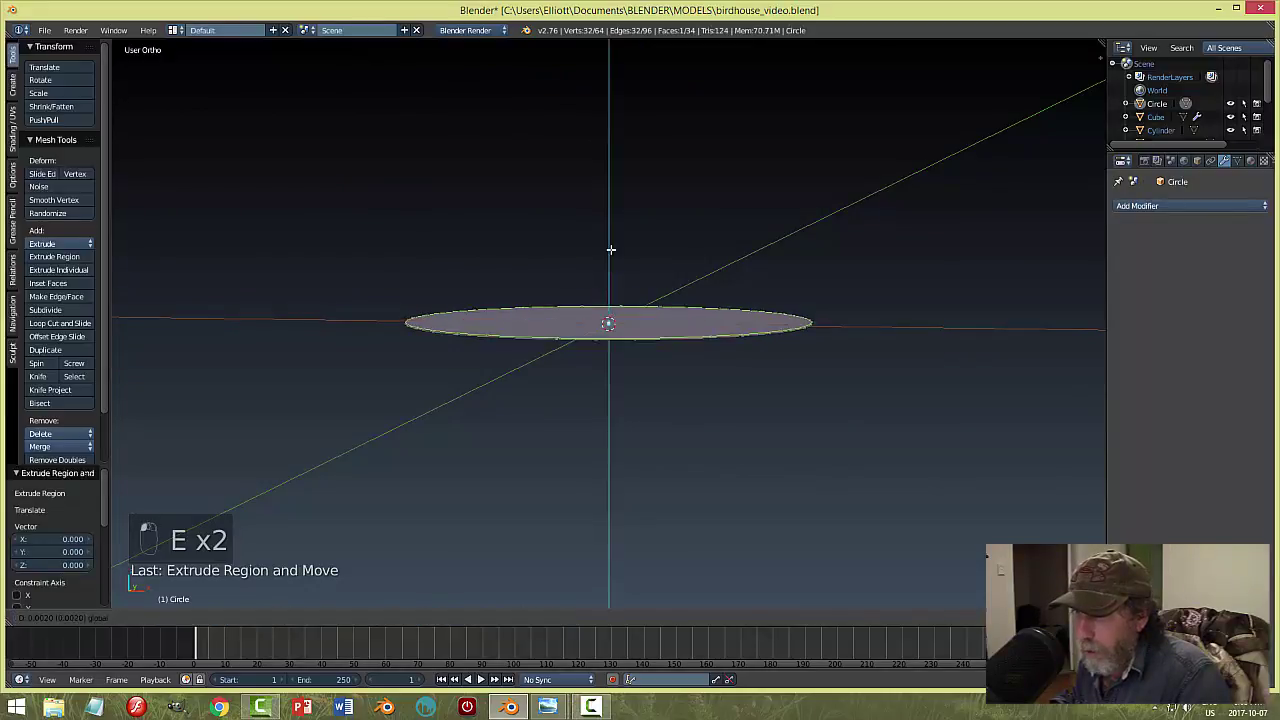
pyautogui.click(618, 158)
pyautogui.moveTo(618, 156); pyautogui.dragTo(668, 330, button='middle')
# Select both end faces of the cylinder and inset them with a thickness of about 0.3838.
pyautogui.keyDown('shift'); pyautogui.rightClick(668, 330); pyautogui.keyUp('shift')
pyautogui.moveTo(834, 237); pyautogui.dragTo(806, 377, button='middle')
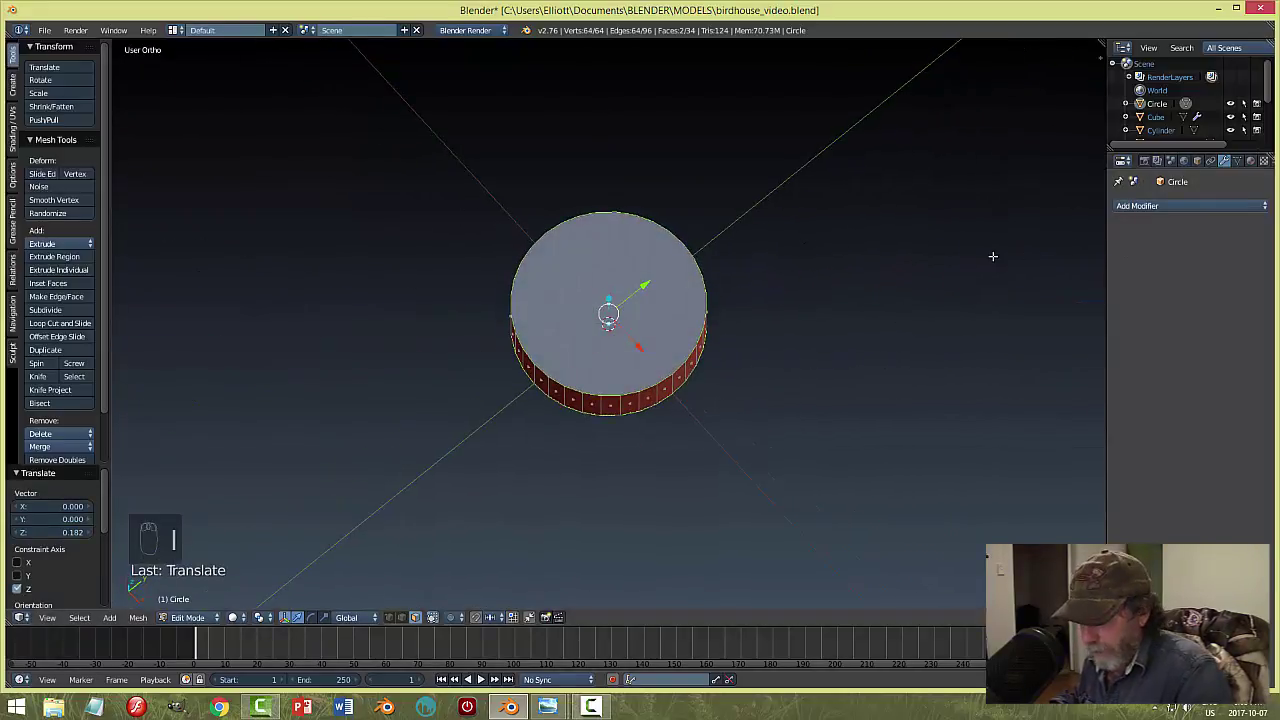
pyautogui.press('i')
pyautogui.click(899, 291)
pyautogui.moveTo(877, 294); pyautogui.dragTo(947, 258, button='middle')
# Bridge the two inset faces to cut a hole through the cylinder, deselect all and switch to edge selection.
pyautogui.hotkey('ctrl', 'e')
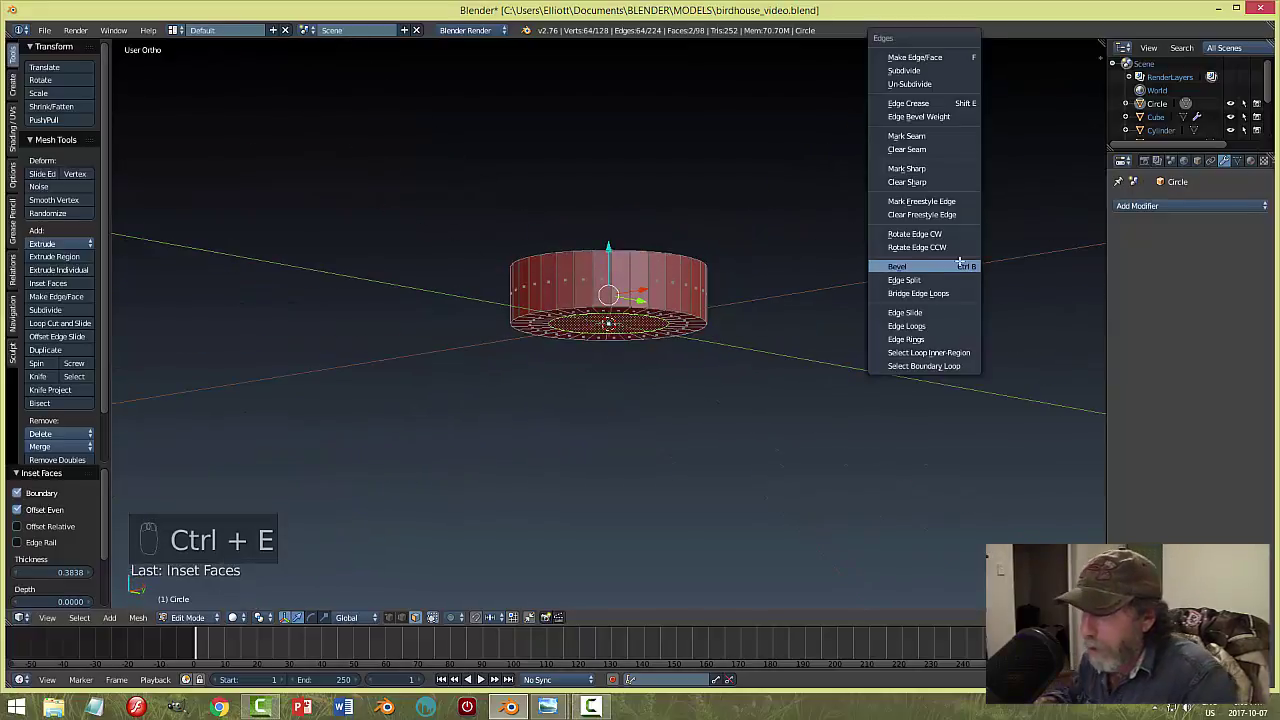
pyautogui.click(940, 293)
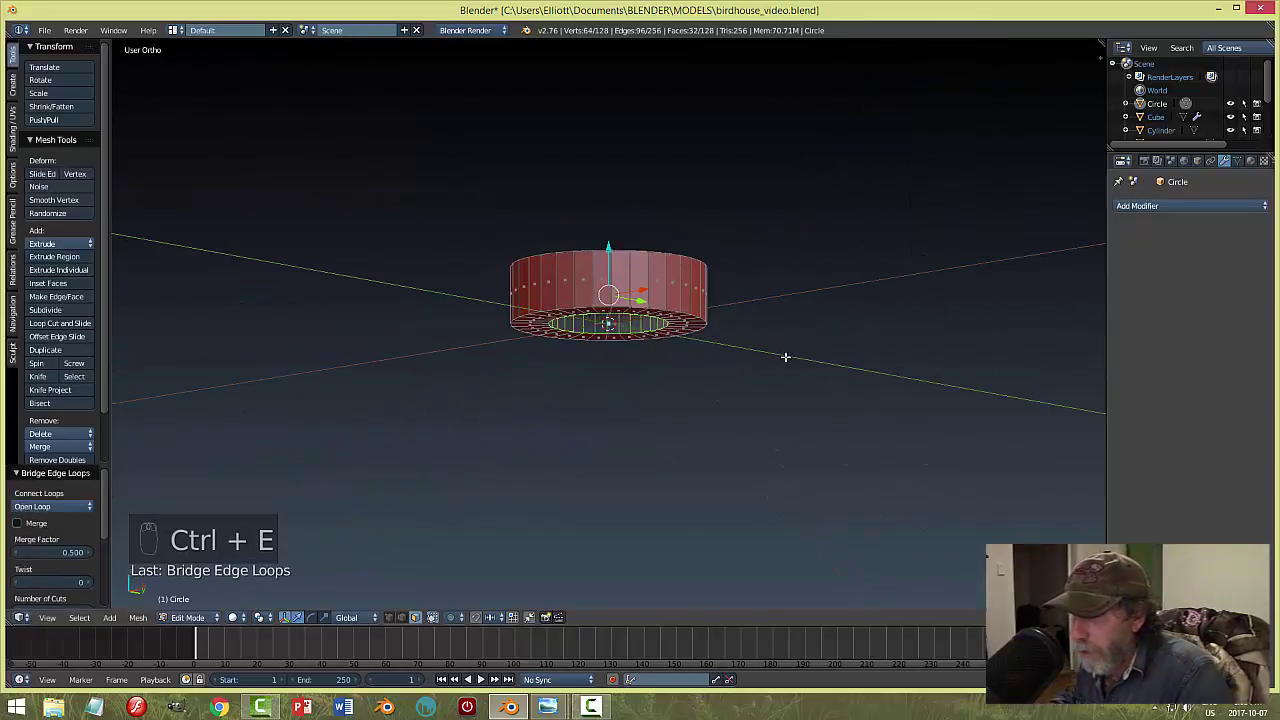
pyautogui.press('a')
pyautogui.scroll(-3, 823, 334)
pyautogui.moveTo(751, 371); pyautogui.dragTo(767, 340, button='middle')
pyautogui.hotkey('ctrl', 'Tab')
pyautogui.click(722, 325)
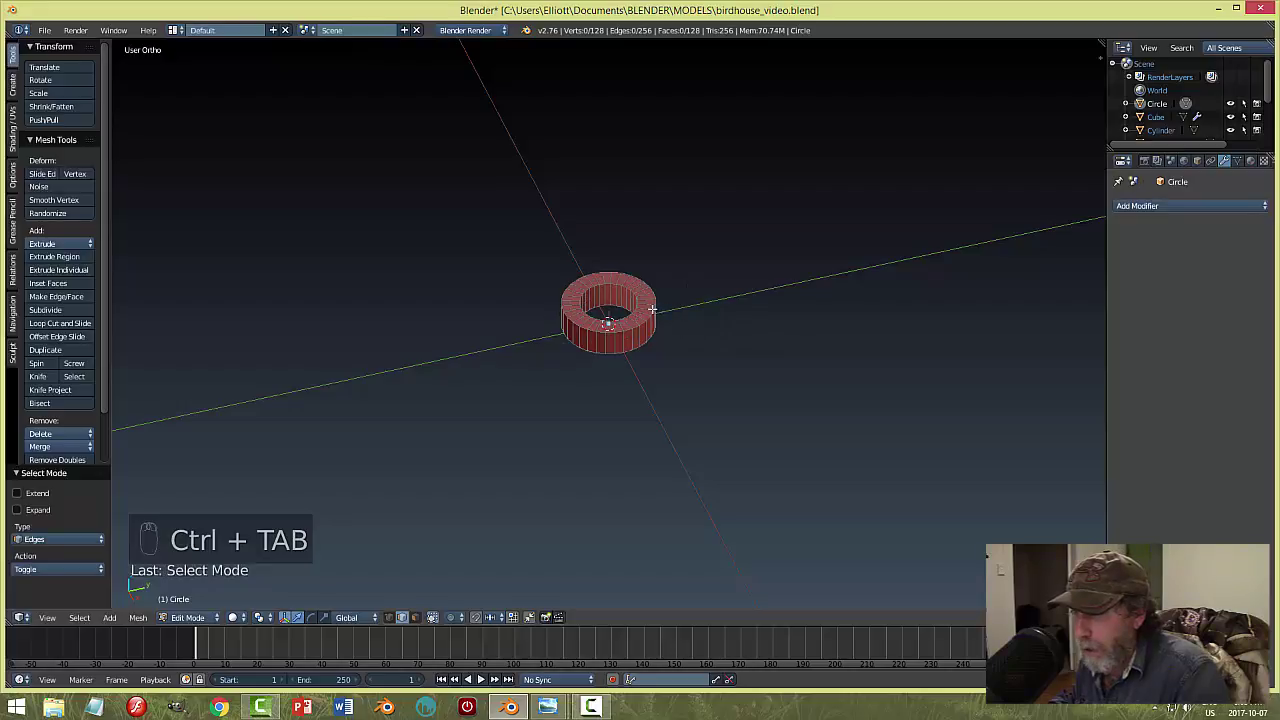
# In Object Mode, scale the ring along Z to about 1.856.
pyautogui.press('Tab')
pyautogui.click(830, 336)
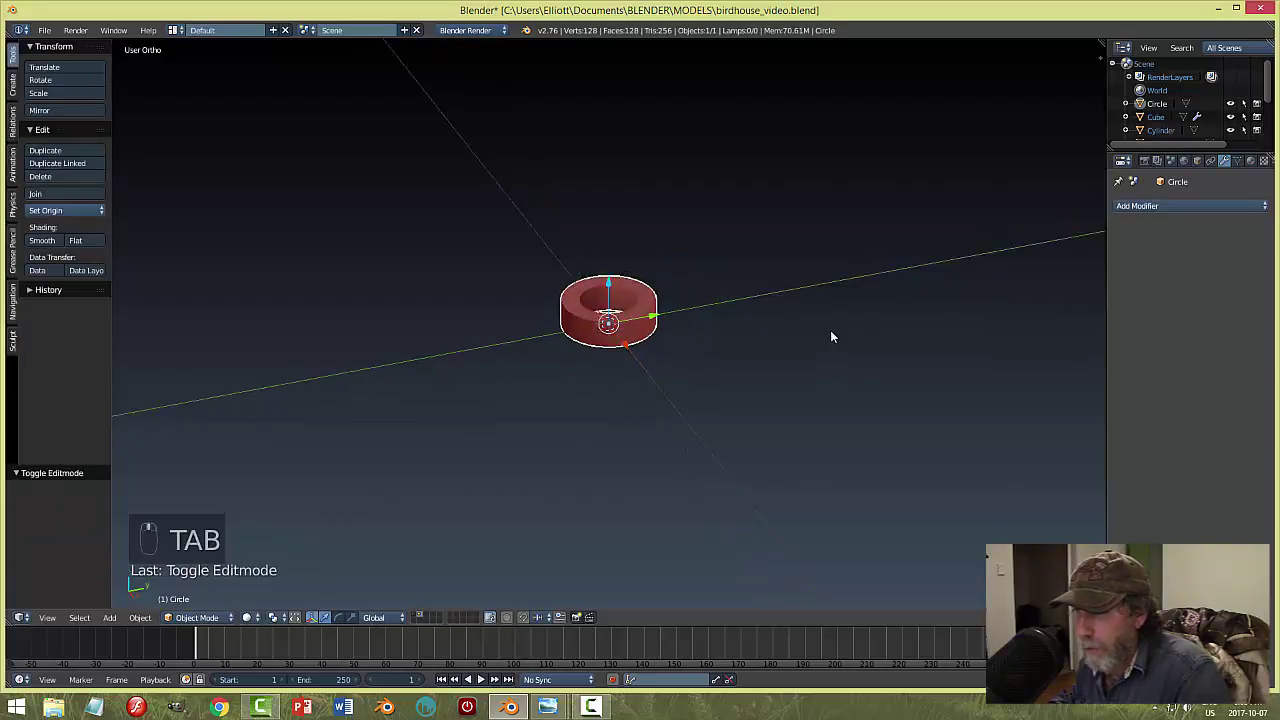
pyautogui.moveTo(830, 336); pyautogui.dragTo(836, 308, button='middle')
pyautogui.press('s')
pyautogui.middleClick(837, 308)
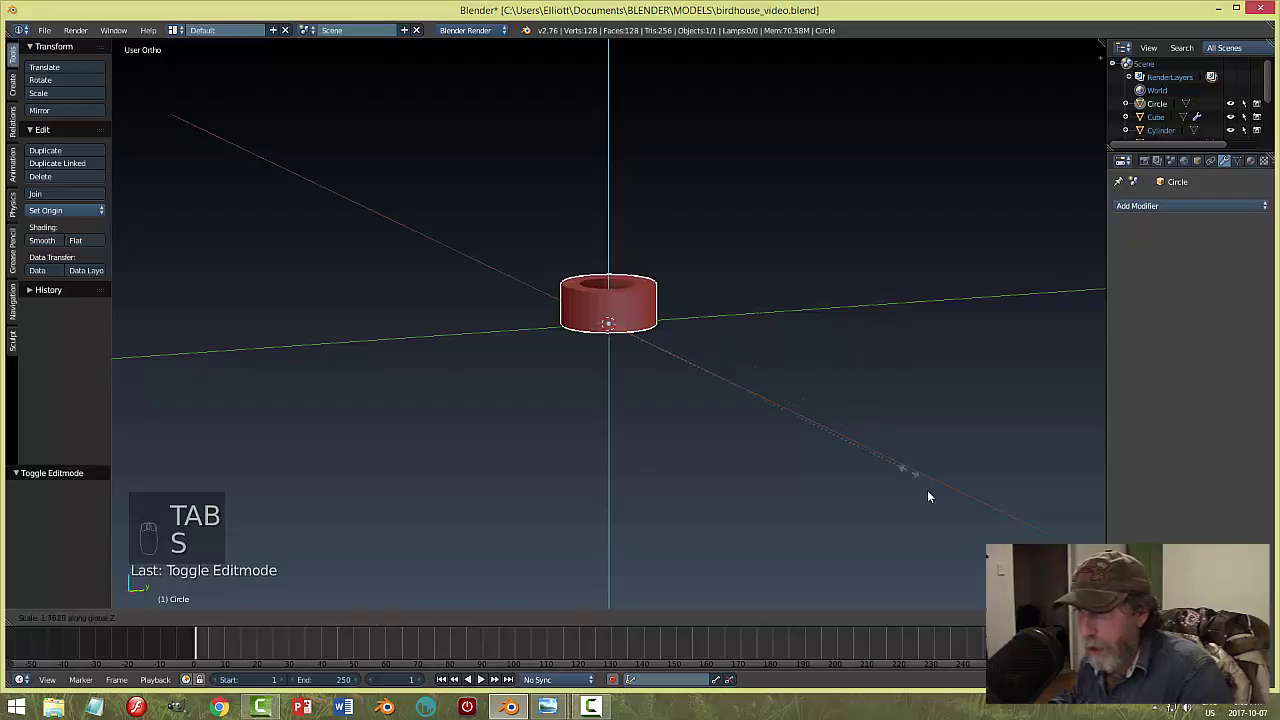
pyautogui.click(959, 532)
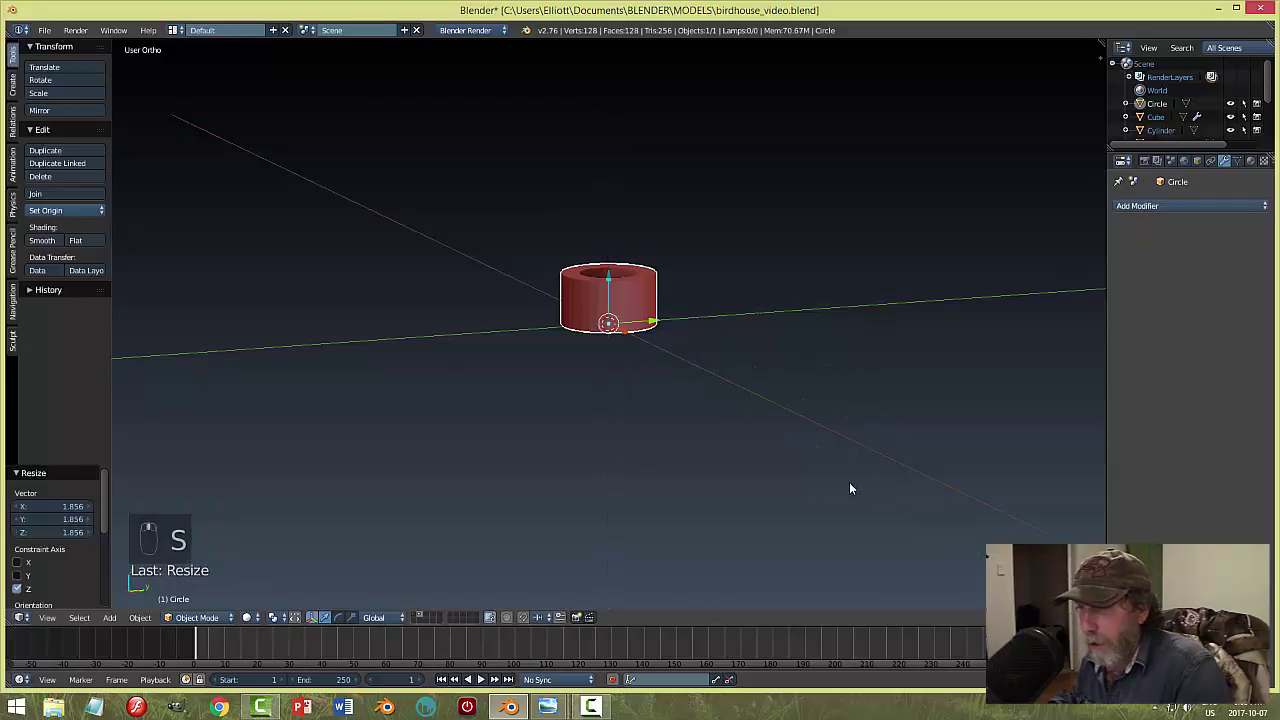
# In Edit Mode, select the ring's upper outer edge loop and duplicate it in place.
pyautogui.moveTo(849, 488); pyautogui.dragTo(843, 528, button='middle')
pyautogui.press('Tab')
pyautogui.click(948, 527)
pyautogui.scroll(3, 776, 408)
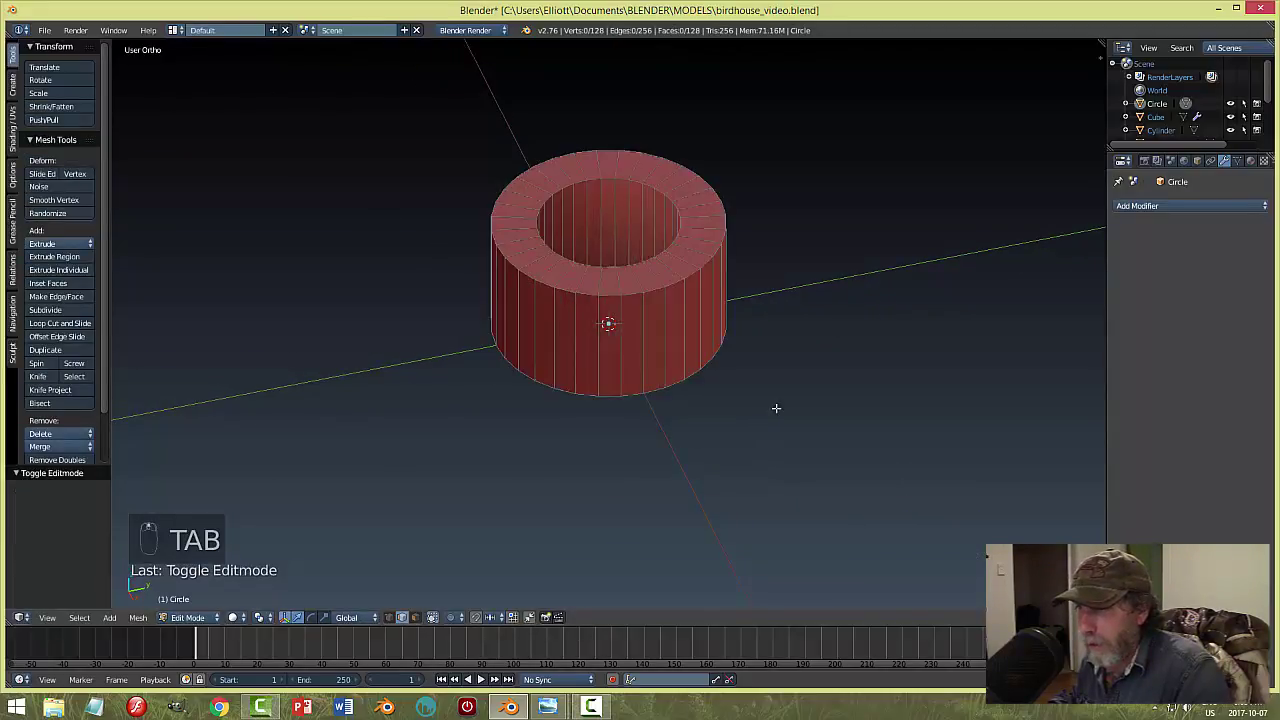
pyautogui.hotkey('ctrl', 'Tab')
pyautogui.click(748, 406)
pyautogui.keyDown('alt'); pyautogui.click(706, 266); pyautogui.keyUp('alt')
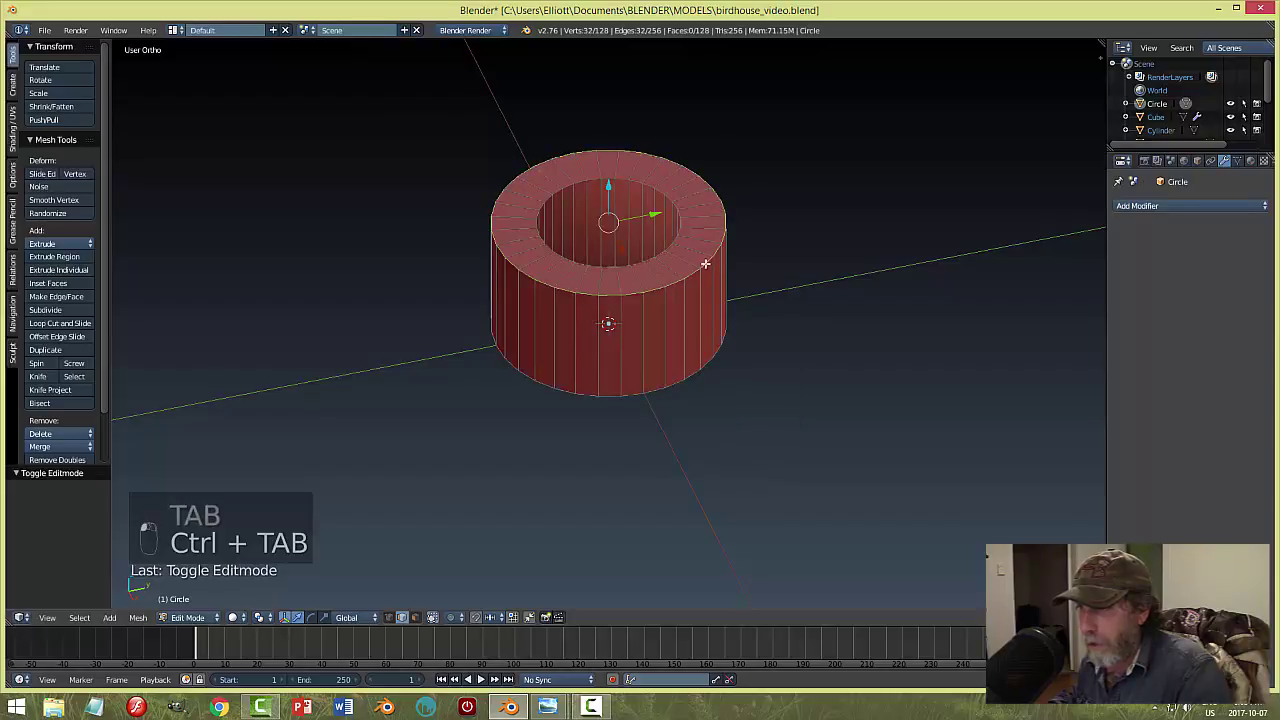
pyautogui.moveTo(871, 369); pyautogui.dragTo(857, 363, button='middle')
pyautogui.hotkey('shift', 'd')
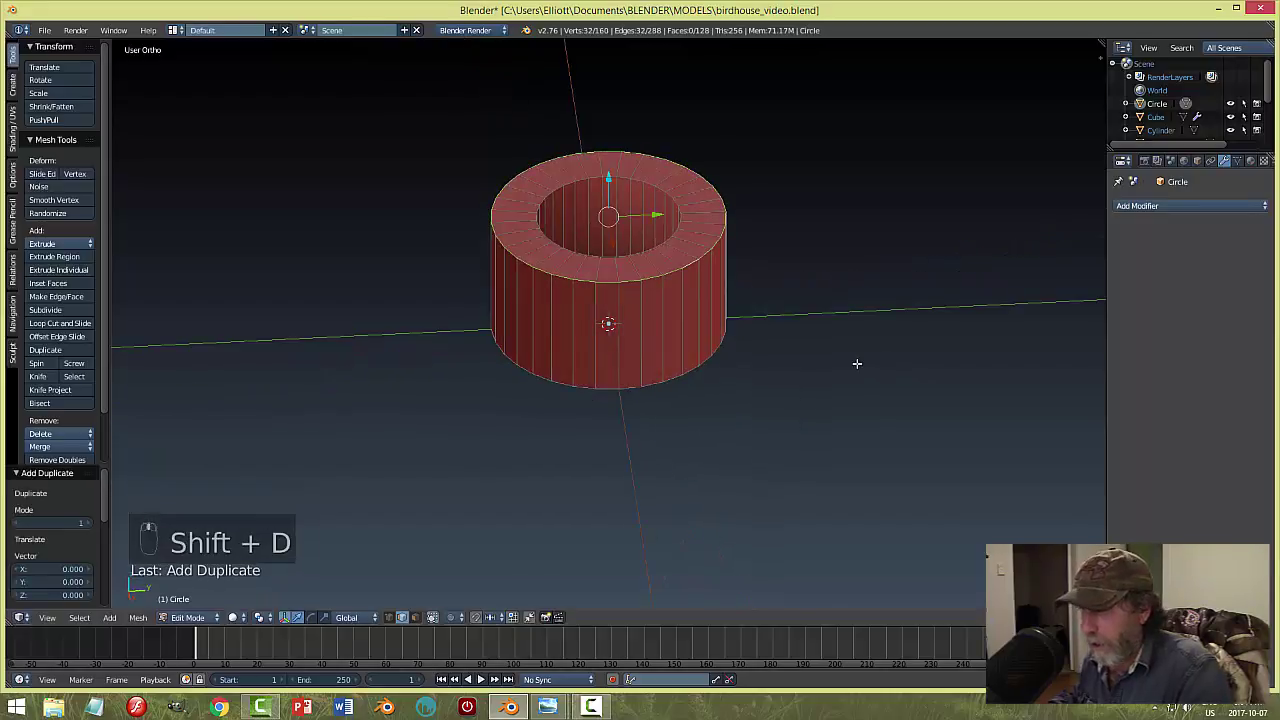
# Separate the duplicated edge loop into its own object, return to Object Mode and select the new loop.
pyautogui.press('p')
pyautogui.click(845, 363)
pyautogui.press('Tab')
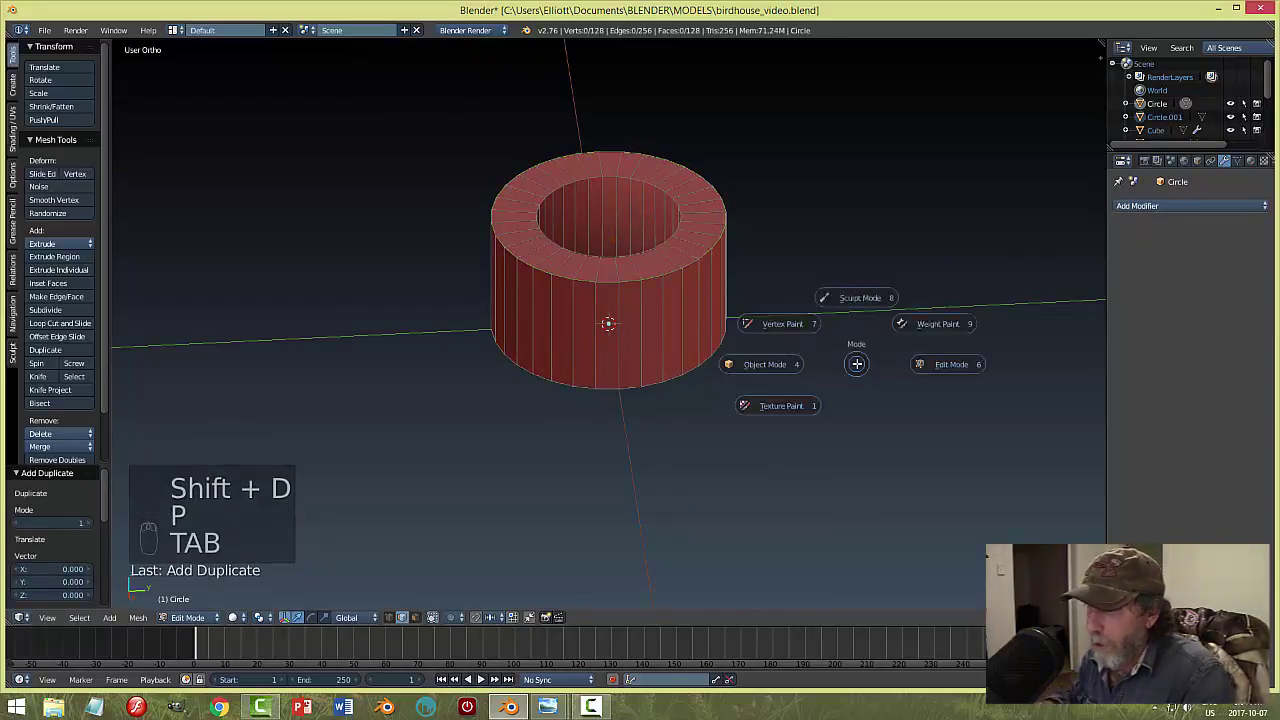
pyautogui.click(745, 362)
pyautogui.rightClick(700, 265)
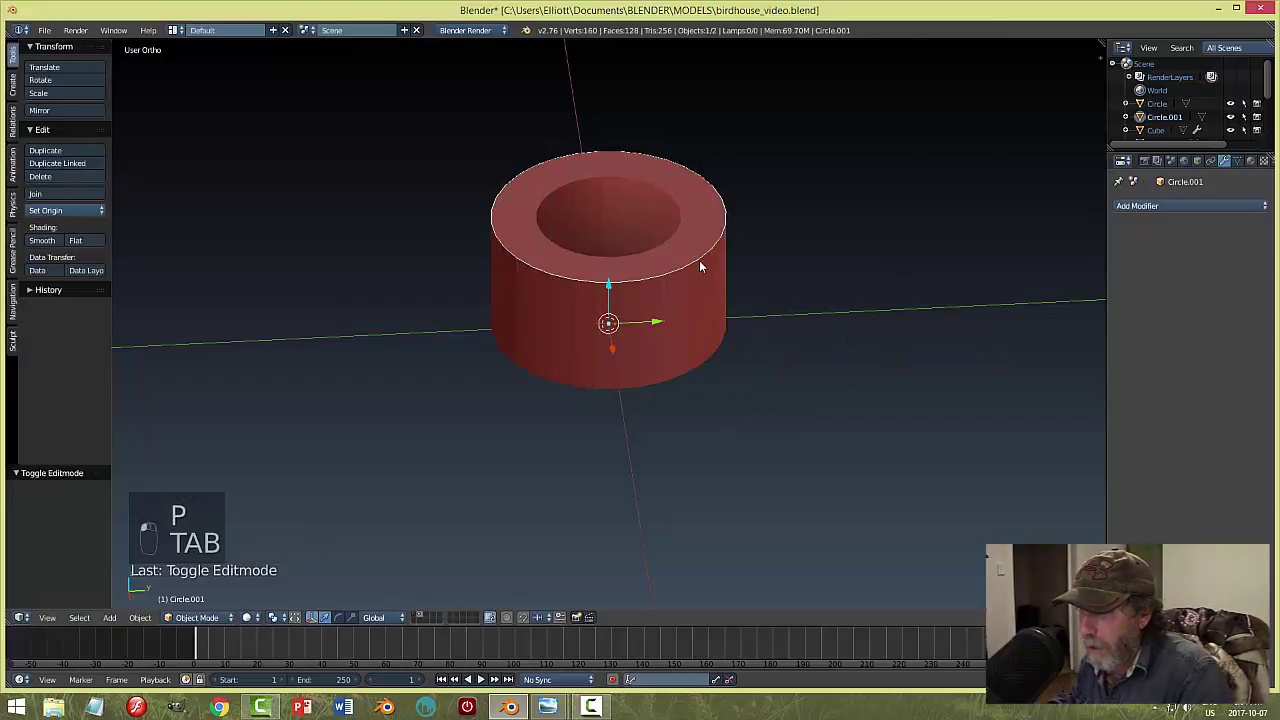
# Move the separated loop down along Z by about 0.178 and try scaling it.
pyautogui.moveTo(607, 281); pyautogui.dragTo(610, 342)
pyautogui.press('s')
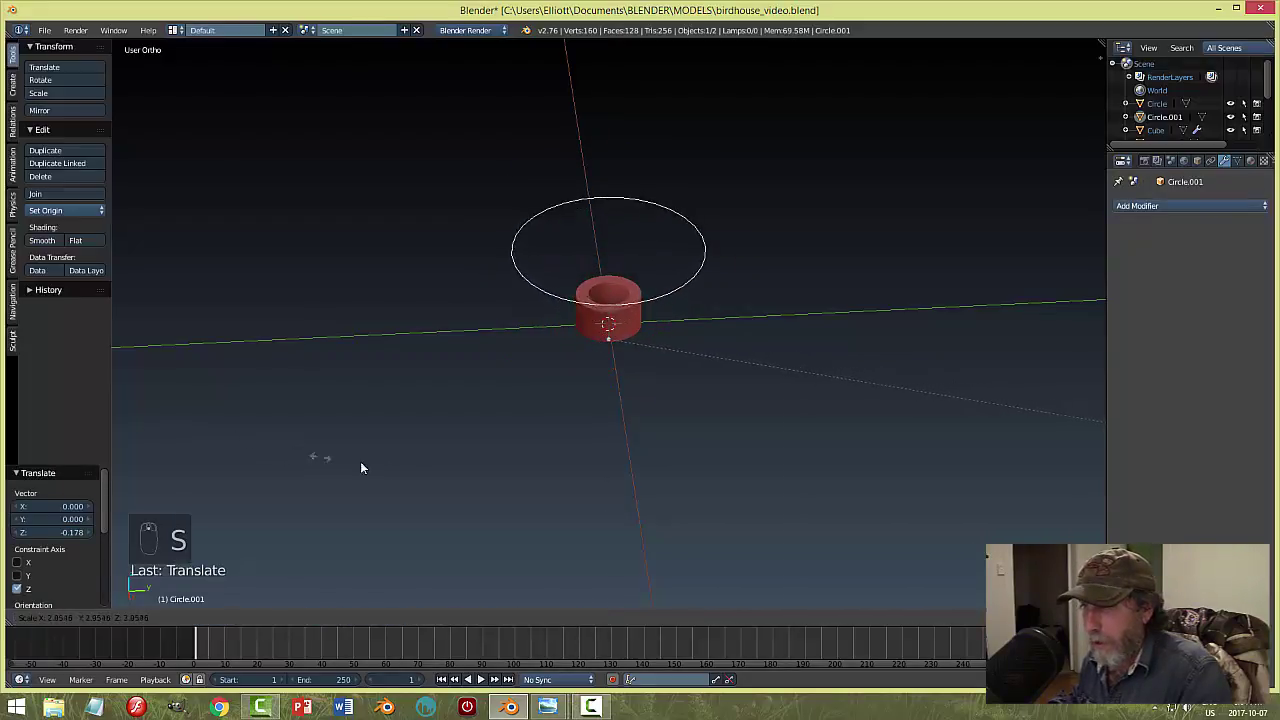
pyautogui.rightClick(405, 470)
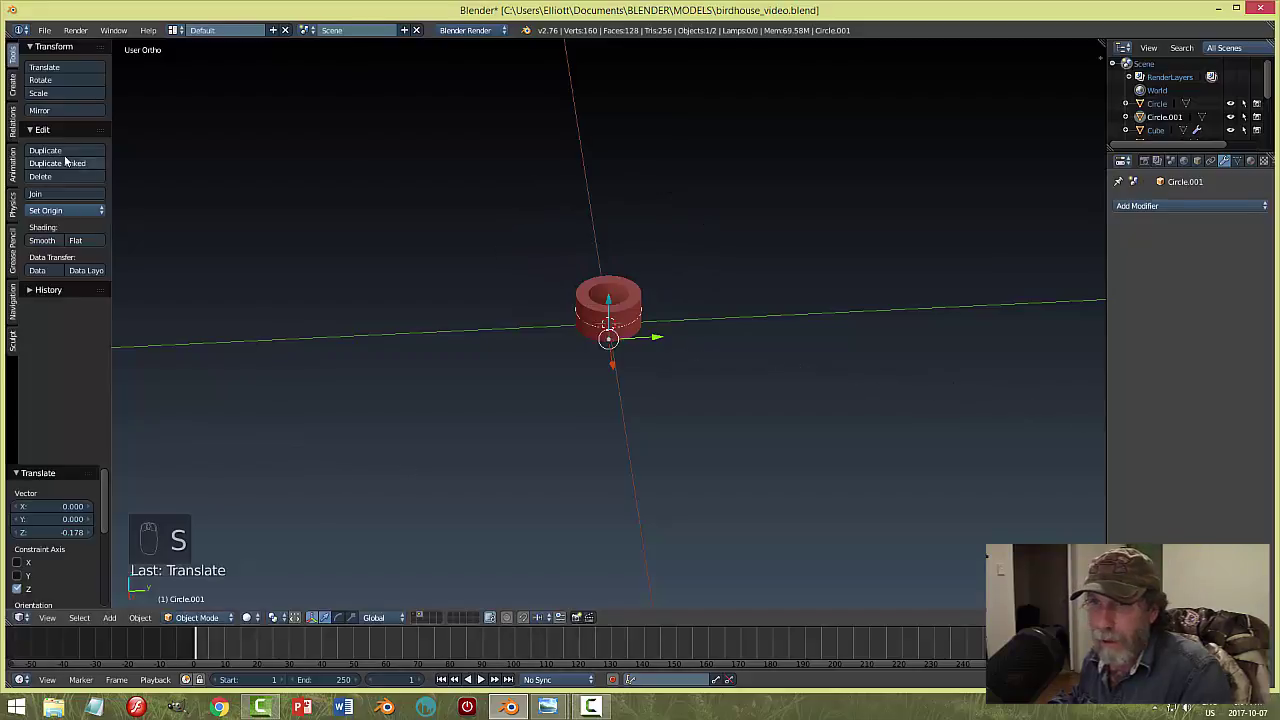
# Set the loop's origin to its geometry and scale it up uniformly to about 8.027.
pyautogui.click(66, 209)
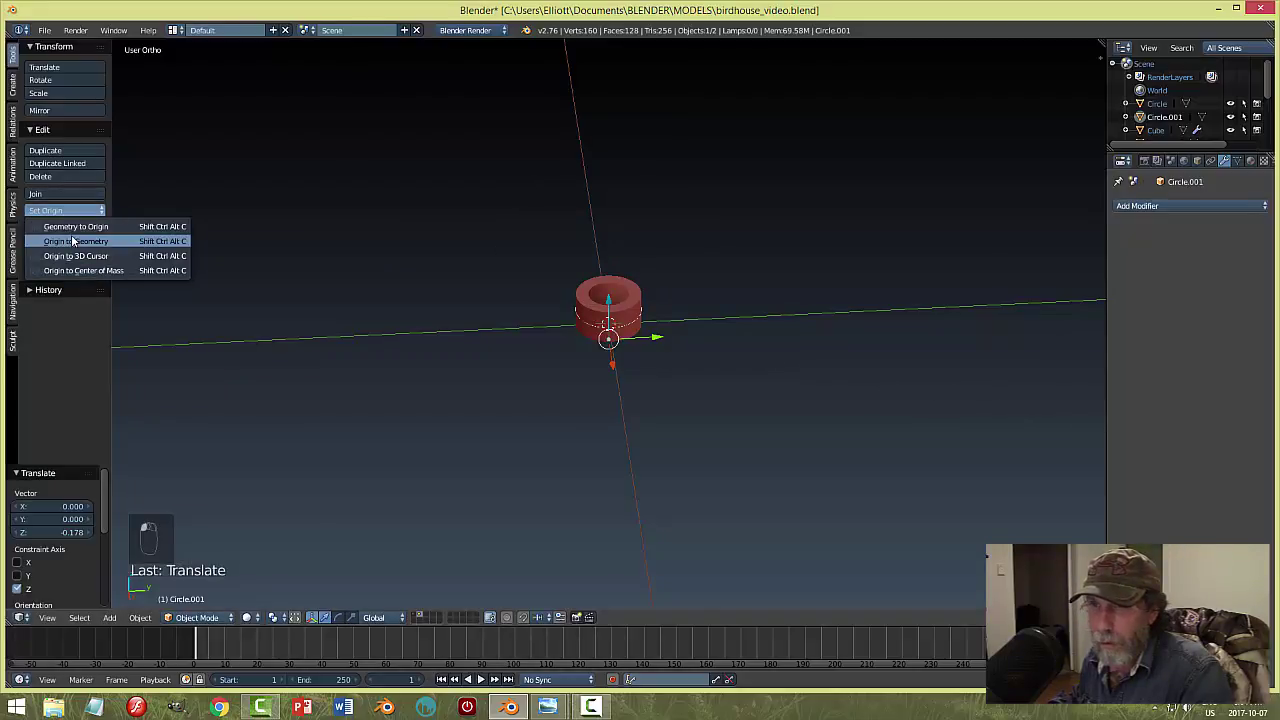
pyautogui.click(72, 241)
pyautogui.press('s')
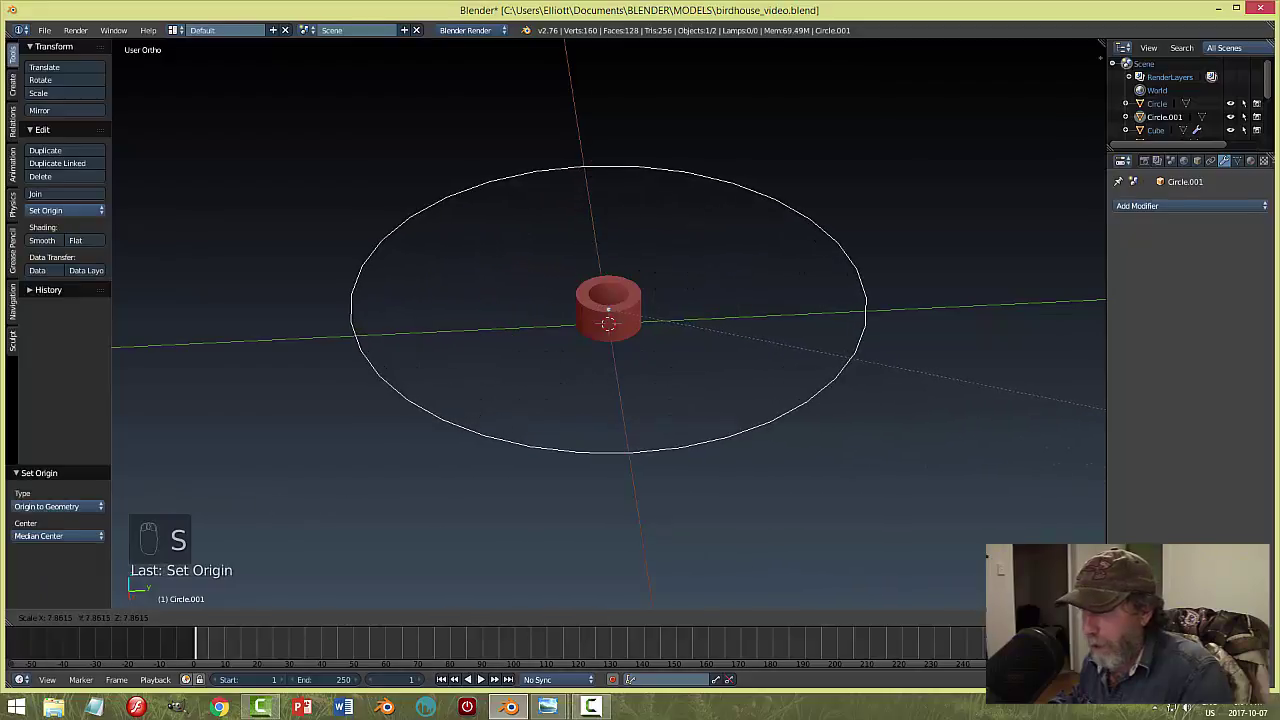
pyautogui.click(869, 511)
pyautogui.moveTo(869, 511); pyautogui.dragTo(803, 465, button='middle')
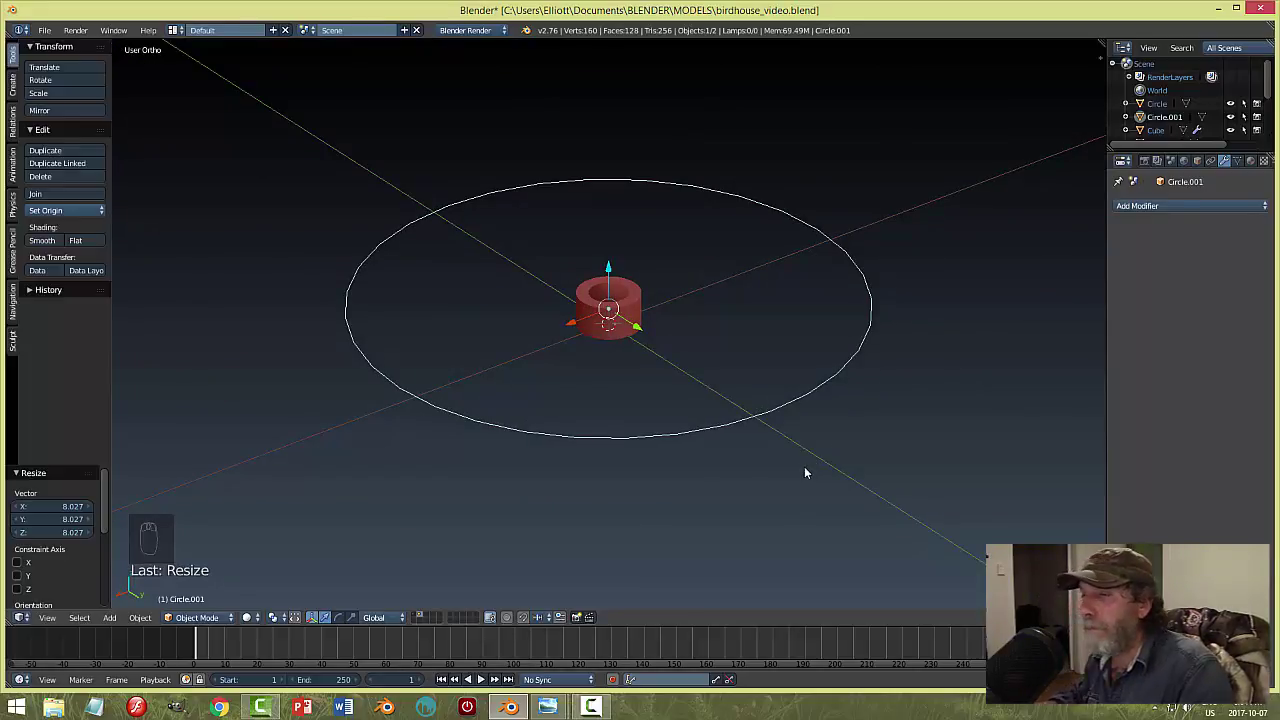
# In Edit Mode, fill the large loop with a face, extrude it up about 0.296 along Z, and return to Object Mode.
pyautogui.press('Tab')
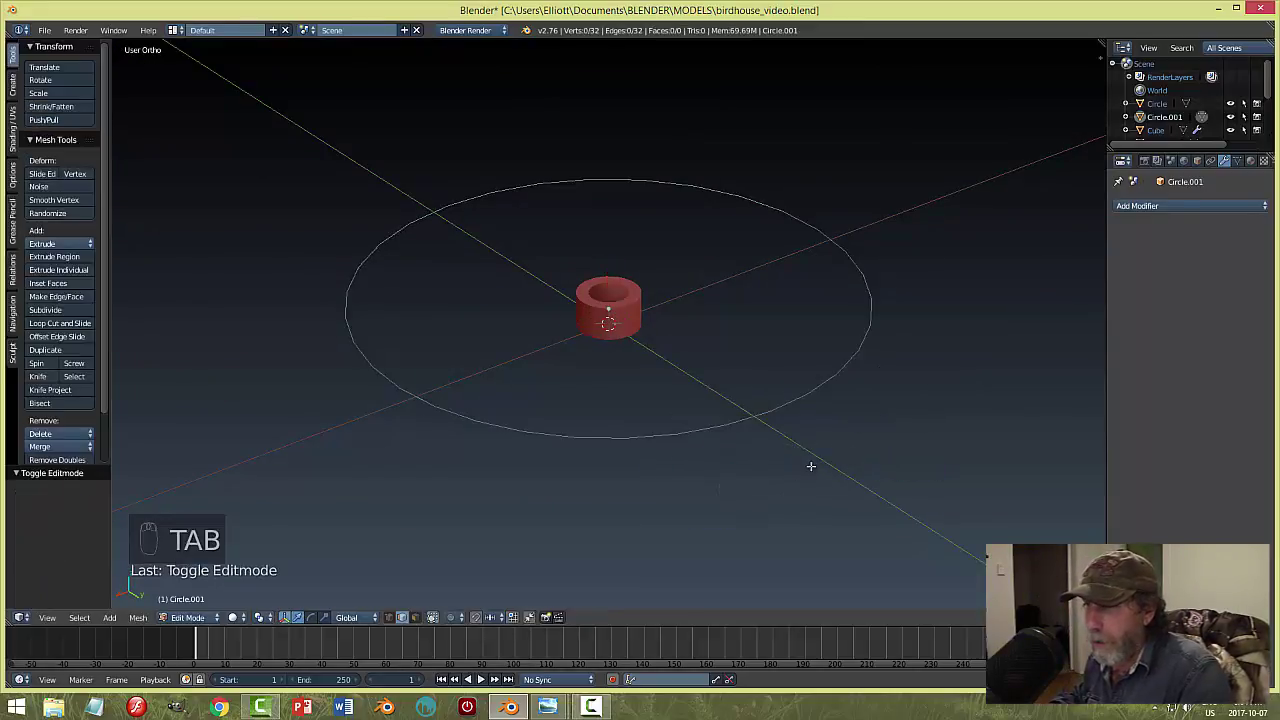
pyautogui.press('a')
pyautogui.press('a')
pyautogui.press('f')
pyautogui.moveTo(743, 486); pyautogui.dragTo(737, 478, button='middle')
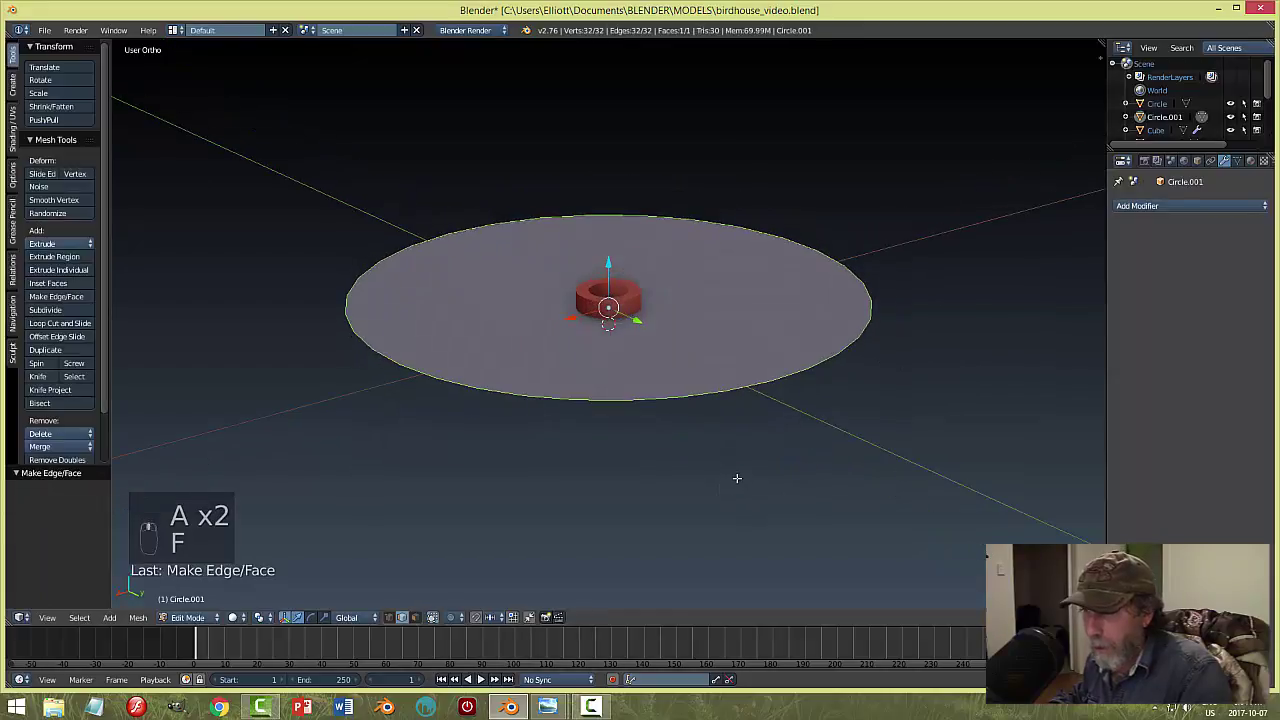
pyautogui.press('e')
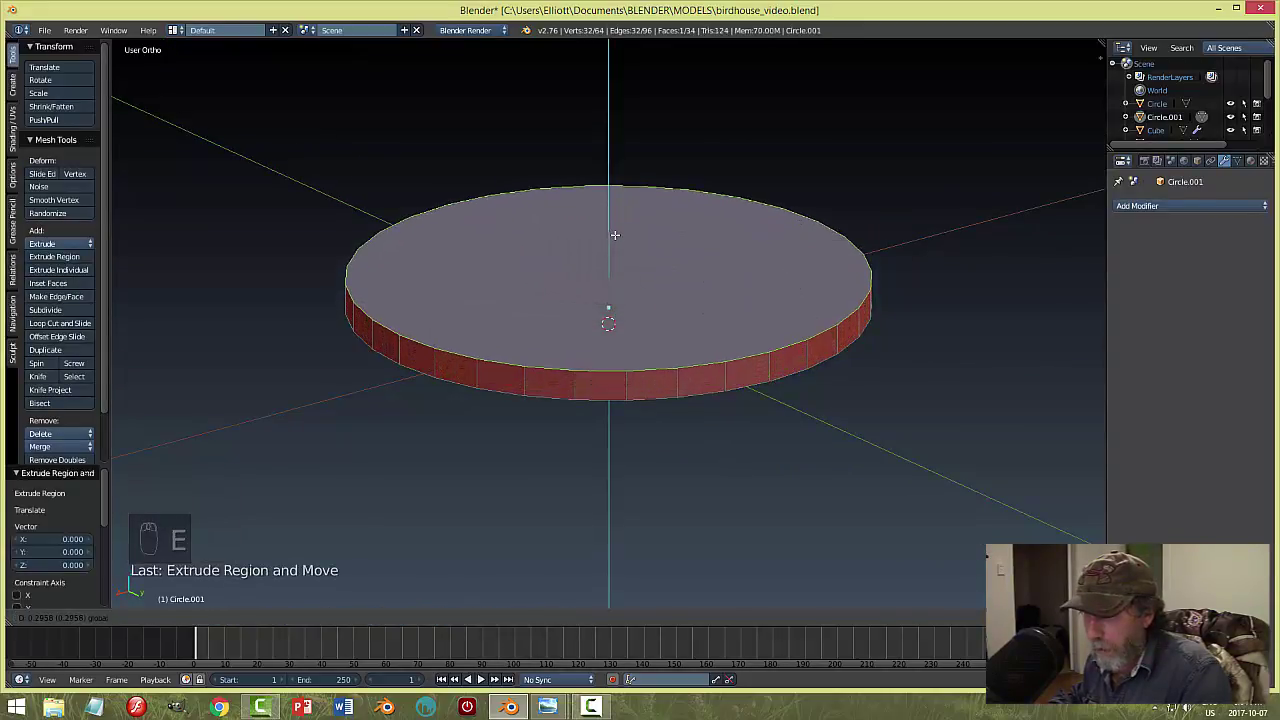
pyautogui.click(612, 231)
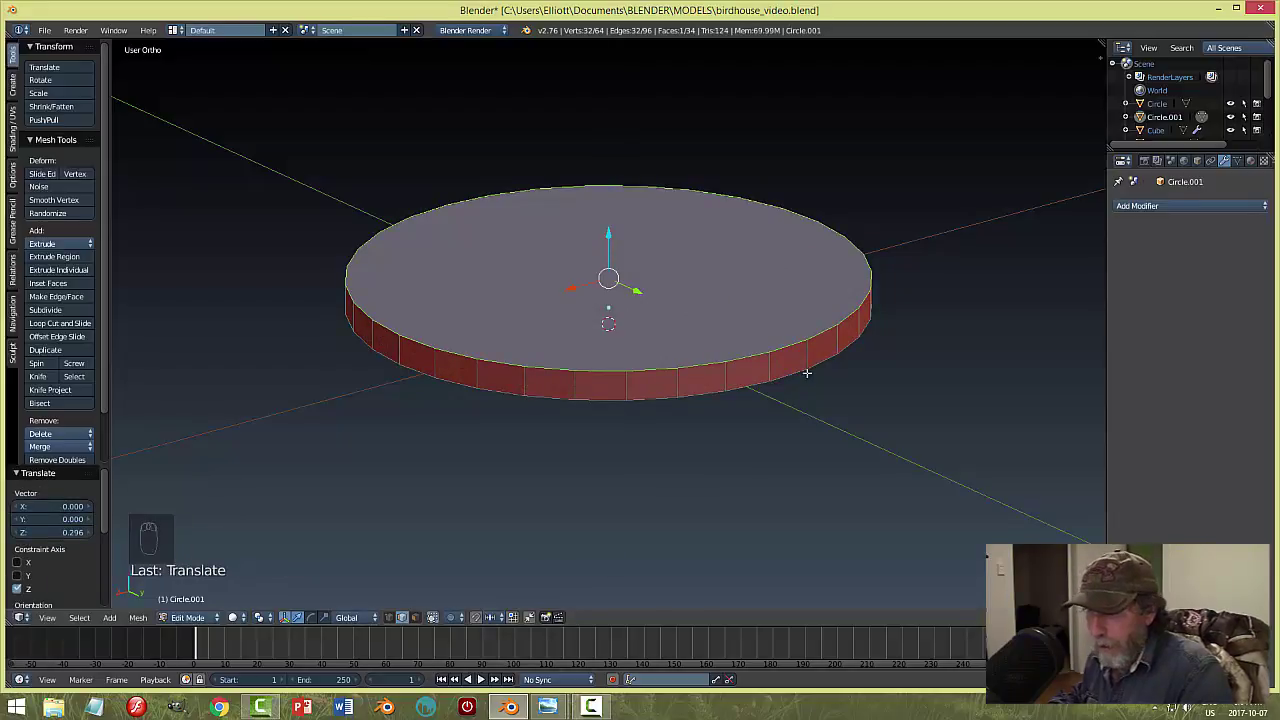
pyautogui.press('a')
pyautogui.press('Tab')
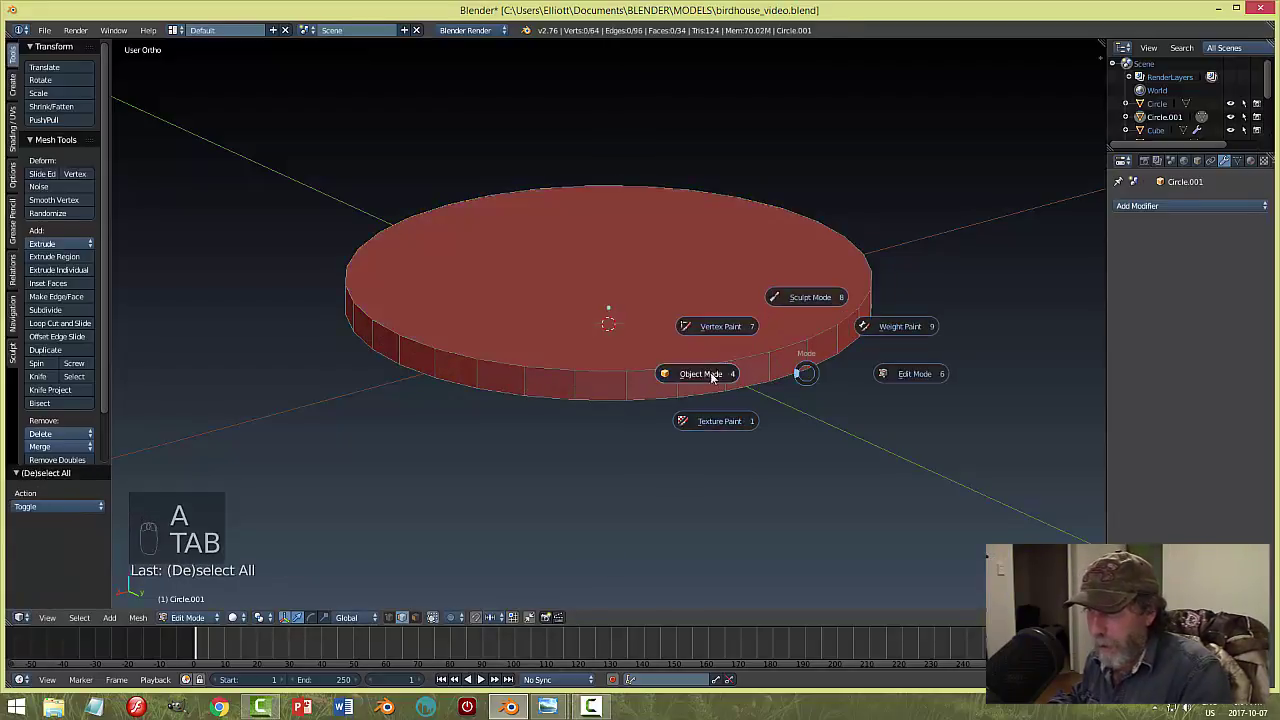
# In wireframe front view, lower the disc about 0.138 along Z to line up with the hub, and set its origin to geometry.
pyautogui.press('z')
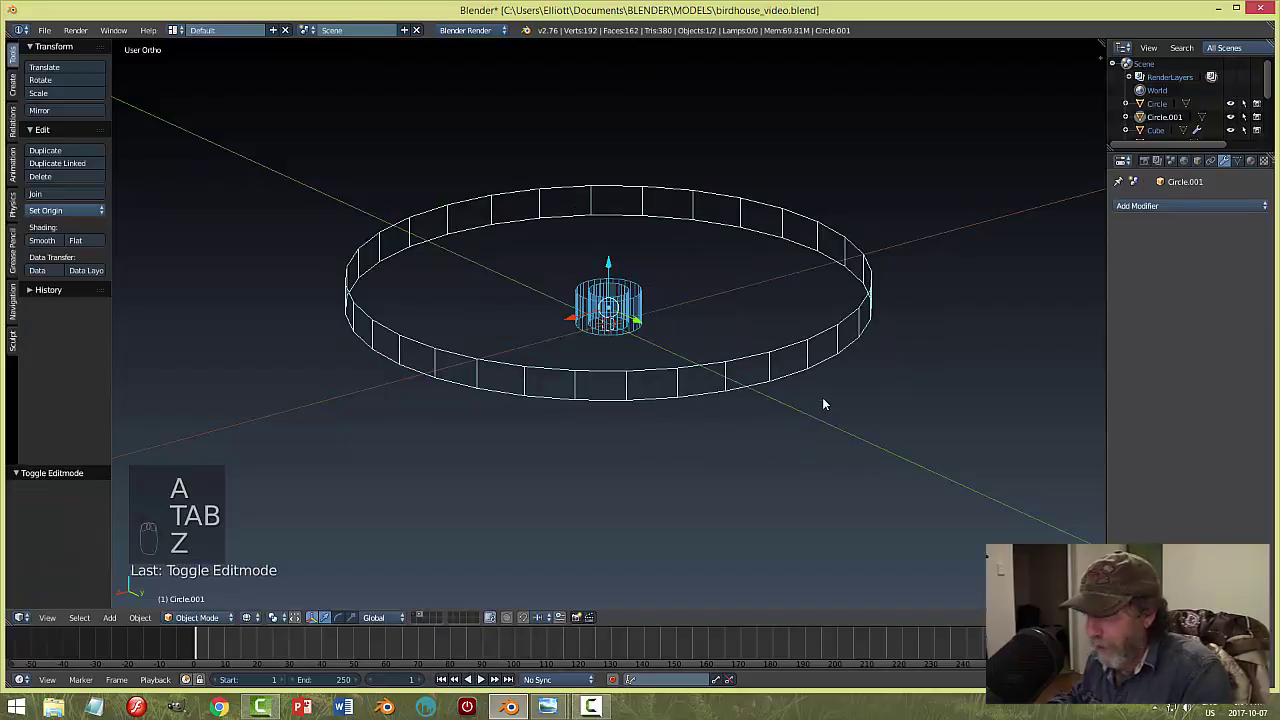
pyautogui.press('KP_1')
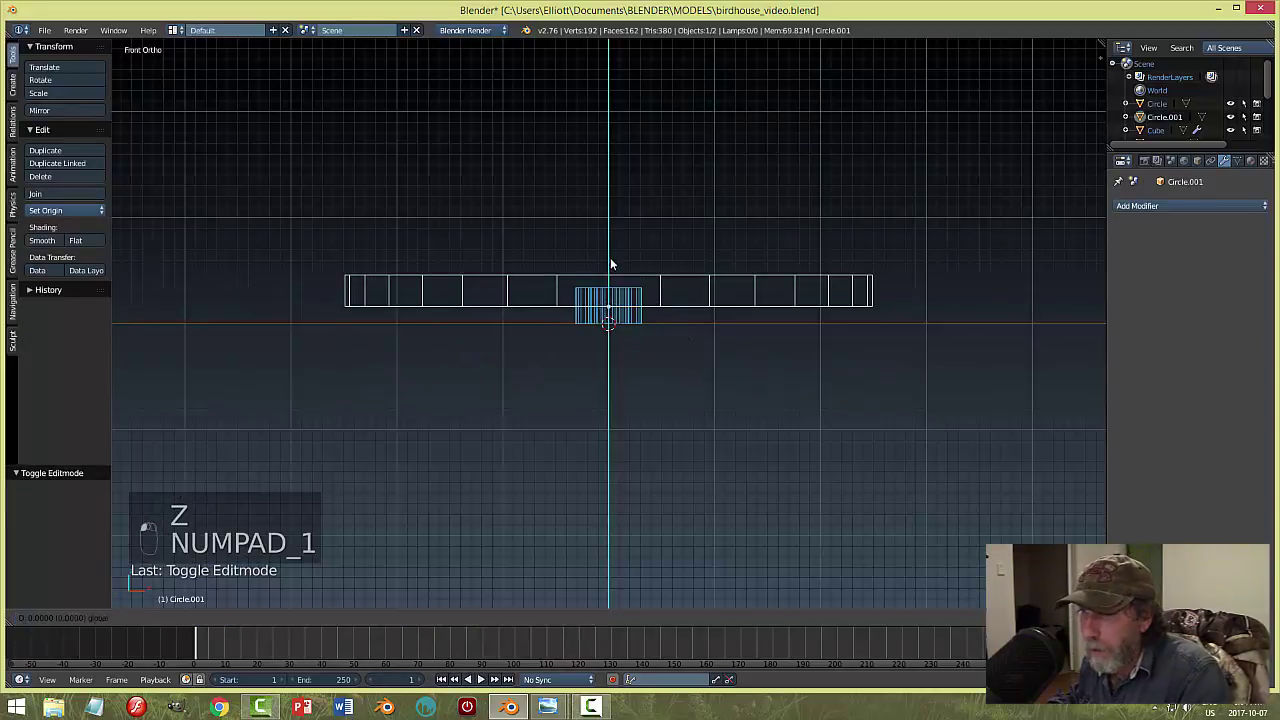
pyautogui.moveTo(608, 259); pyautogui.dragTo(611, 274)
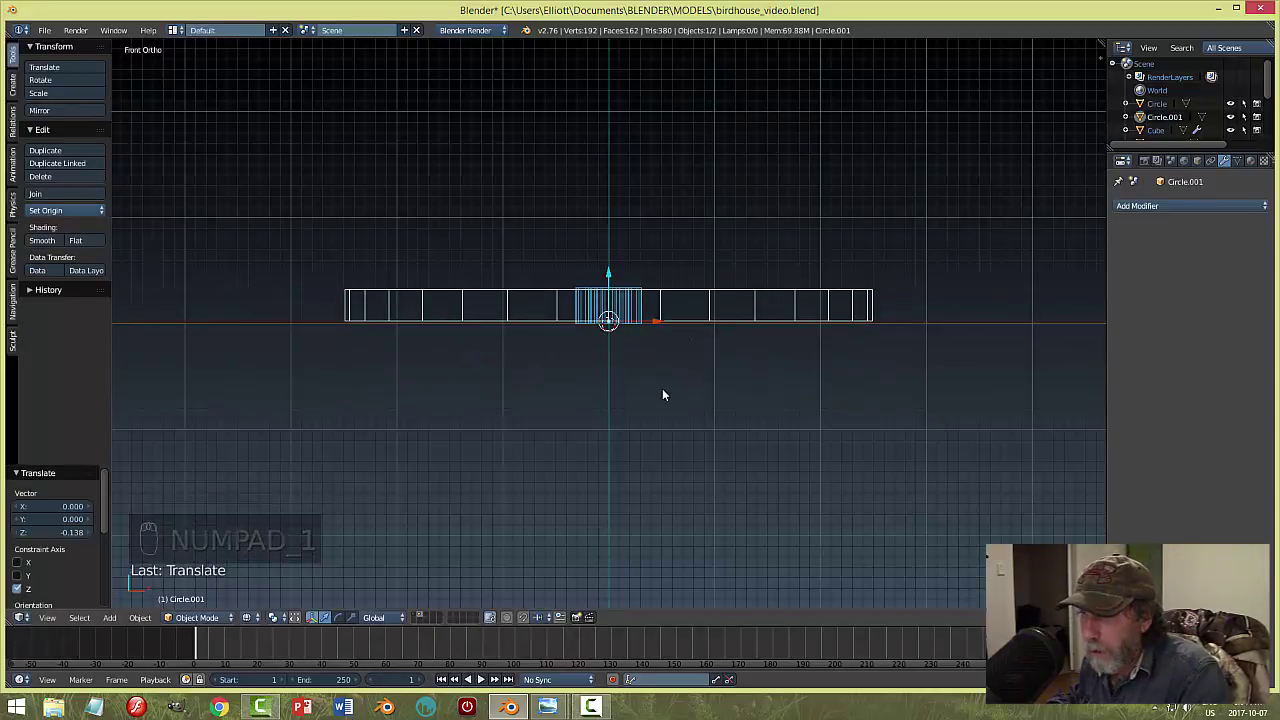
pyautogui.click(66, 210)
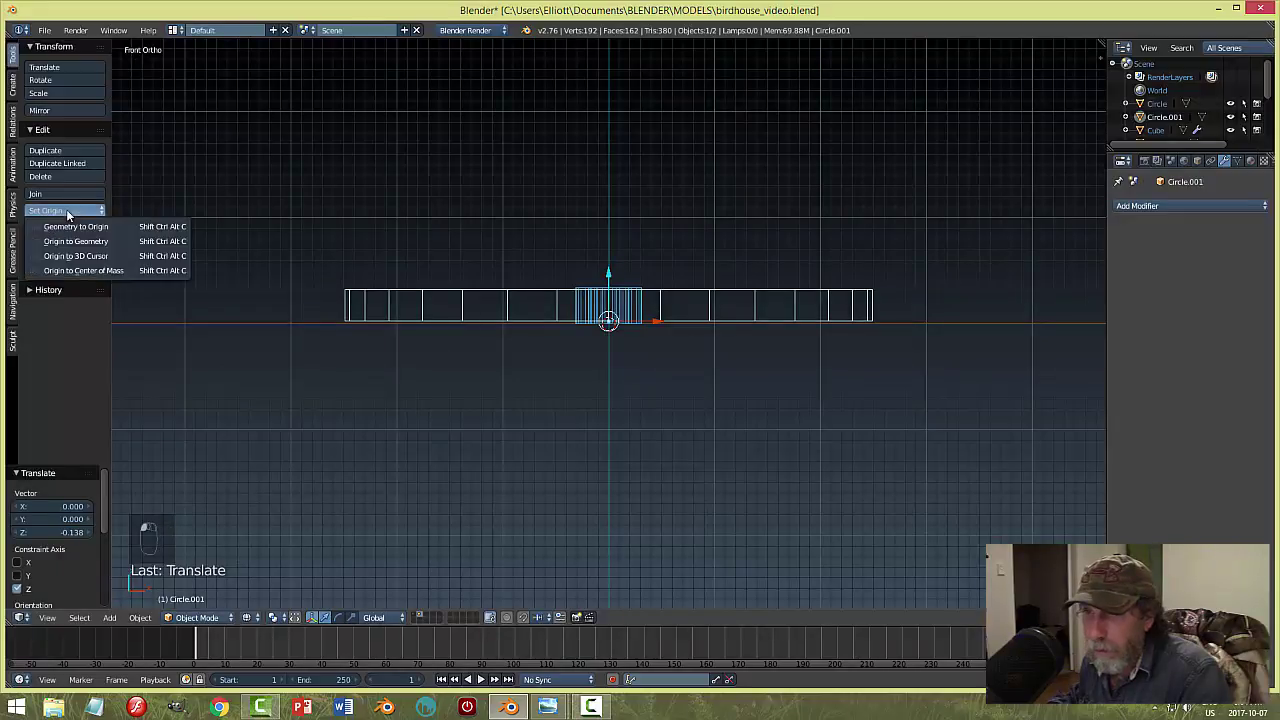
pyautogui.click(70, 237)
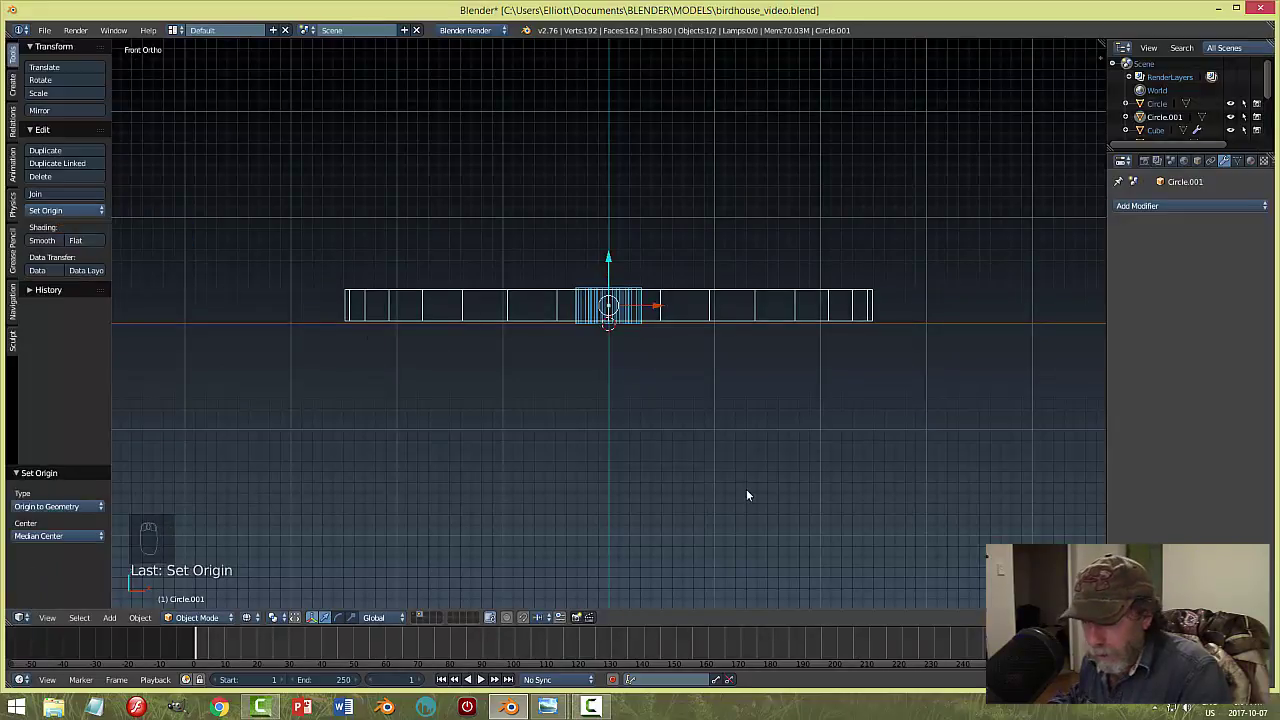
# Scale the disc along Z to about 1.390 and return to solid shading.
pyautogui.press('s')
pyautogui.press('z')
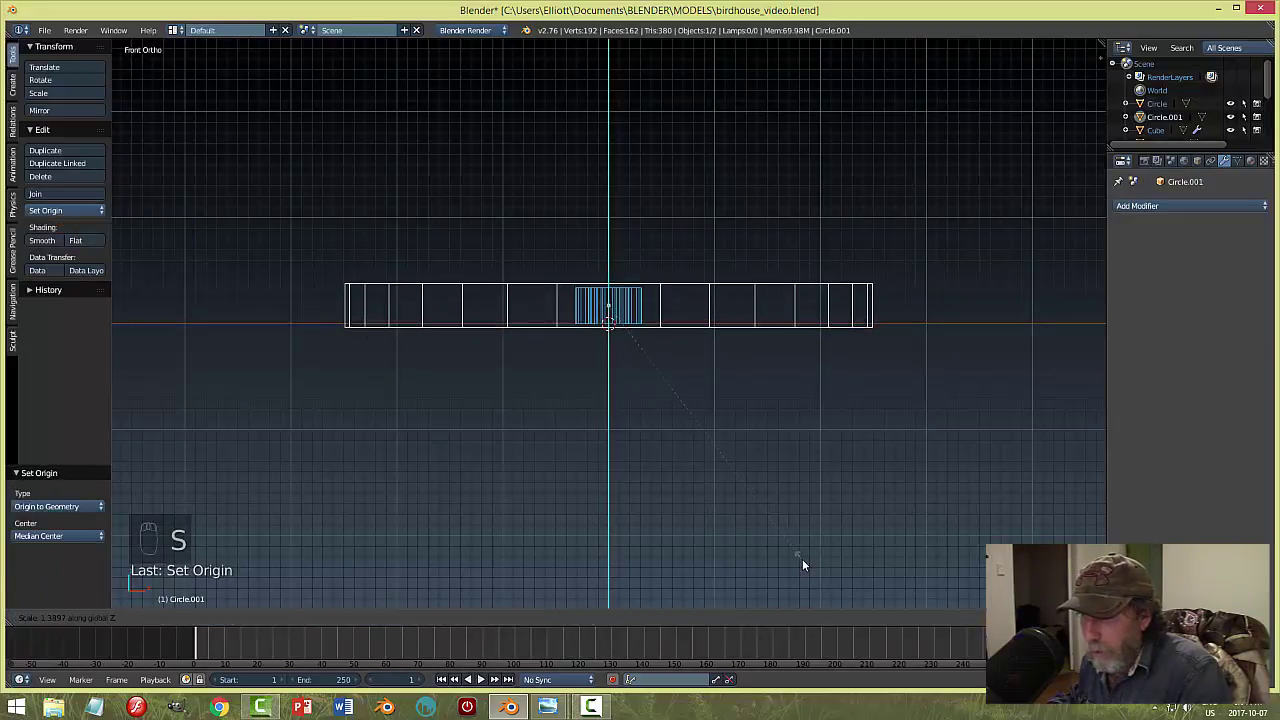
pyautogui.click(802, 560)
pyautogui.moveTo(607, 260); pyautogui.dragTo(795, 429, button='middle')
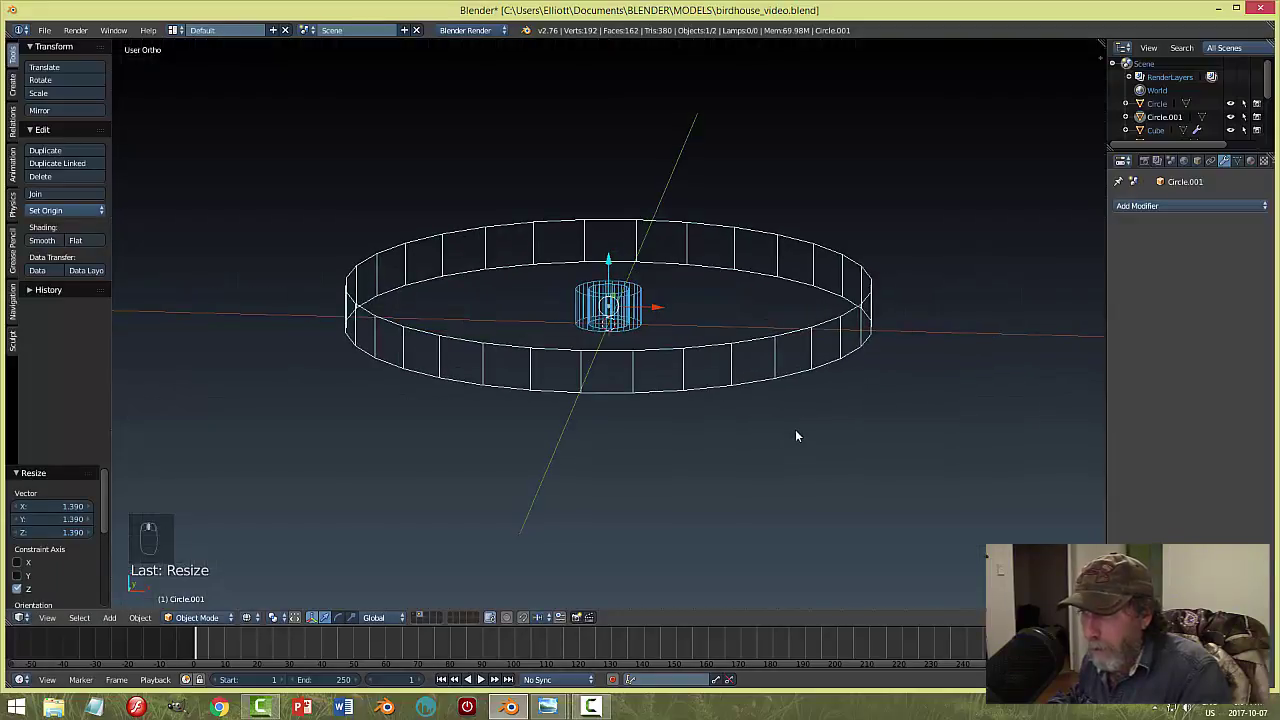
pyautogui.press('z')
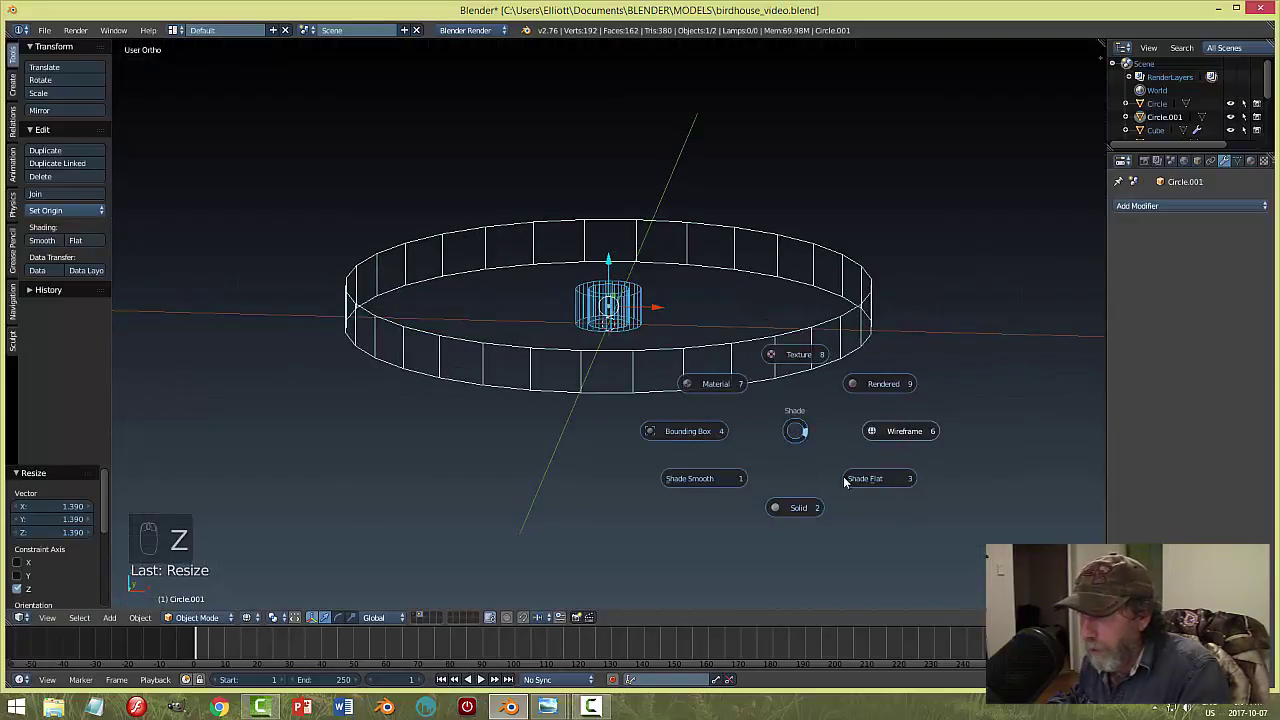
pyautogui.click(795, 494)
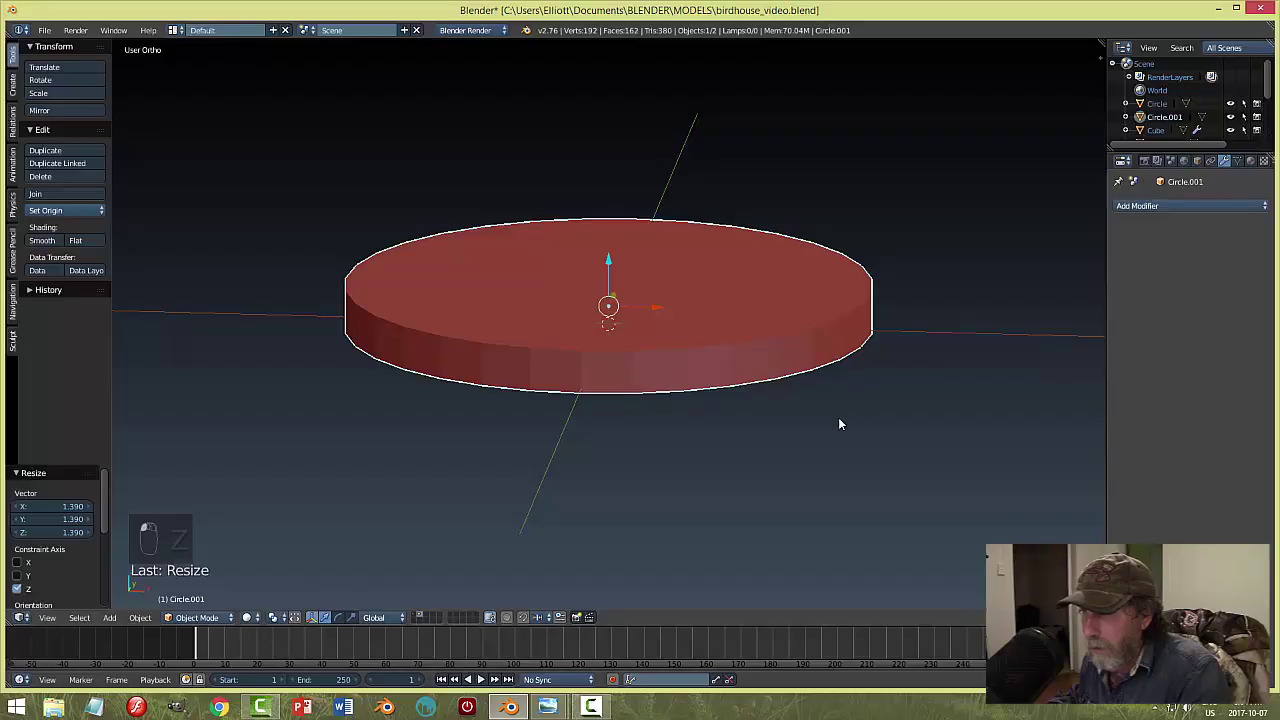
# In Edit Mode with face selection, inset the disc's upper and lower faces together with a thickness of about 0.0485.
pyautogui.press('Tab')
pyautogui.click(877, 428)
pyautogui.hotkey('ctrl', 'Tab')
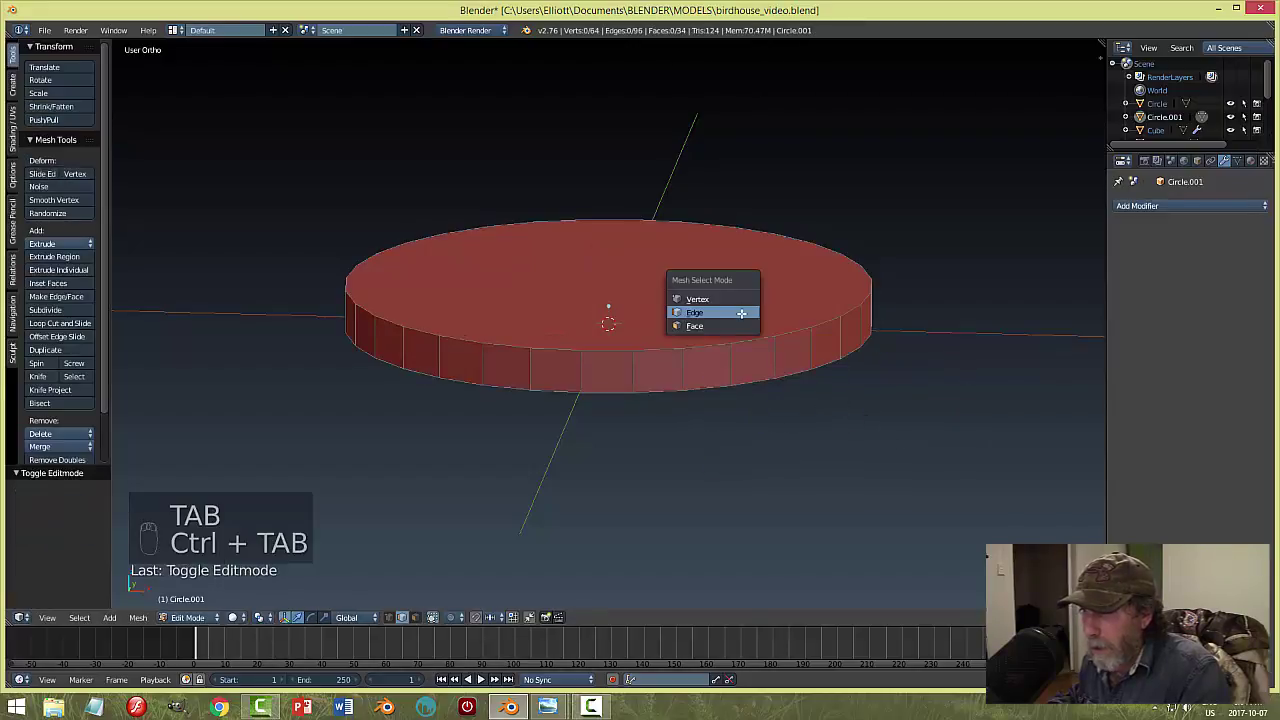
pyautogui.click(726, 328)
pyautogui.moveTo(865, 420); pyautogui.dragTo(736, 305, button='middle')
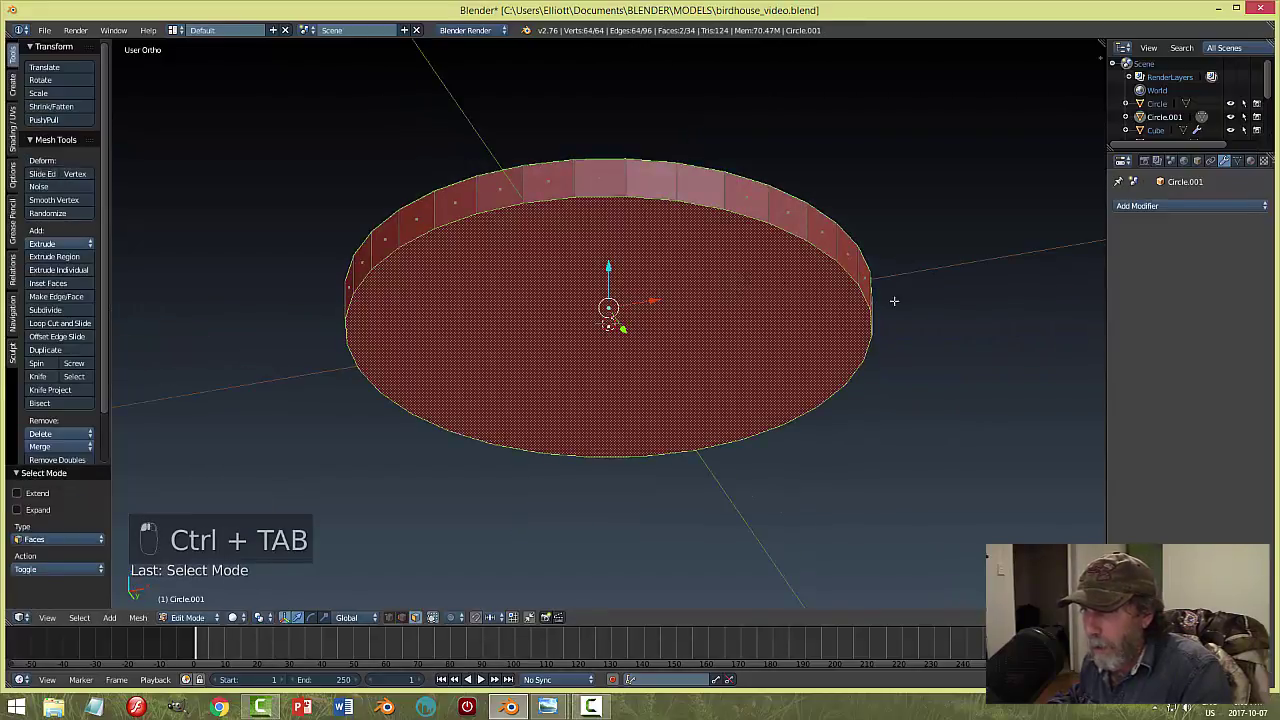
pyautogui.moveTo(894, 297); pyautogui.dragTo(897, 363, button='middle')
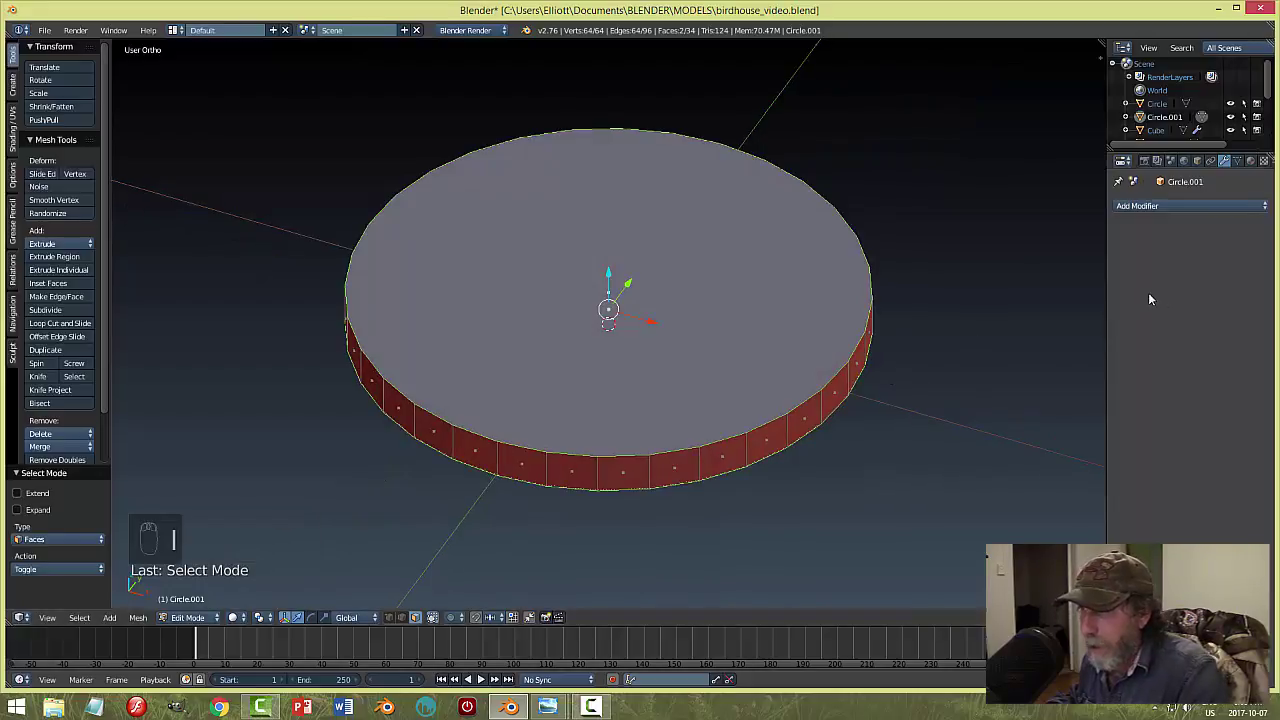
pyautogui.press('i')
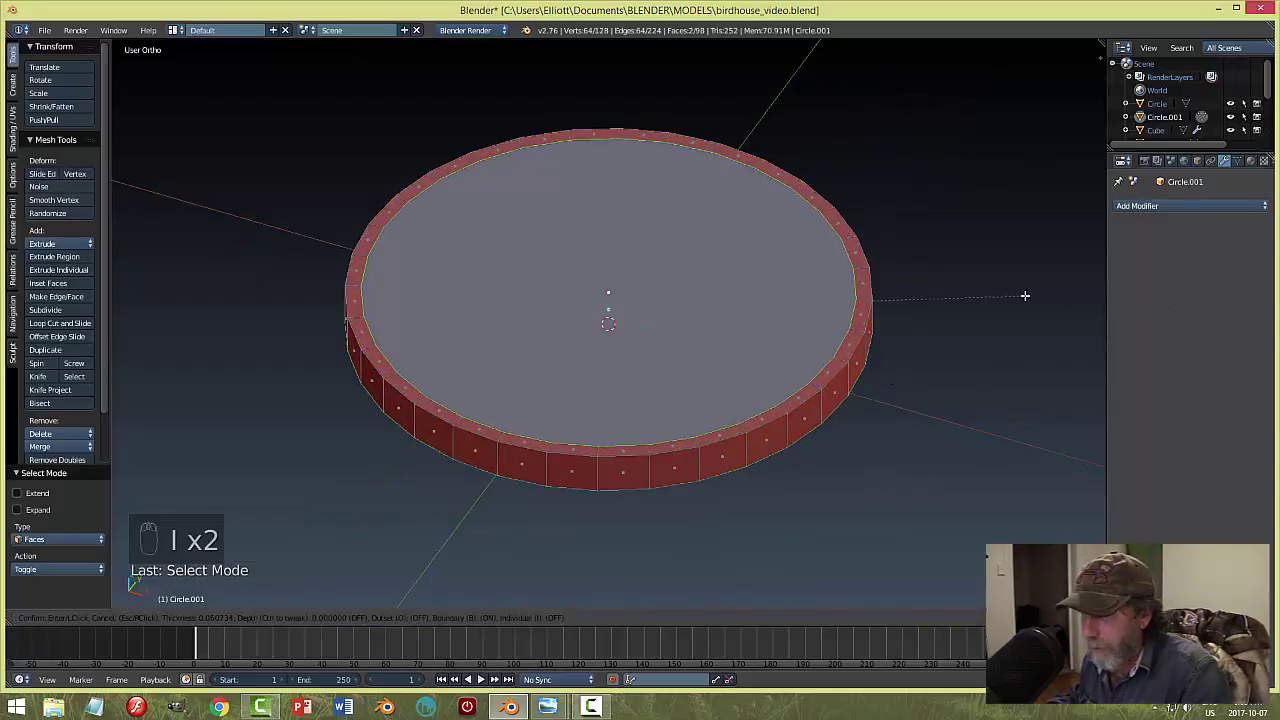
pyautogui.click(1026, 297)
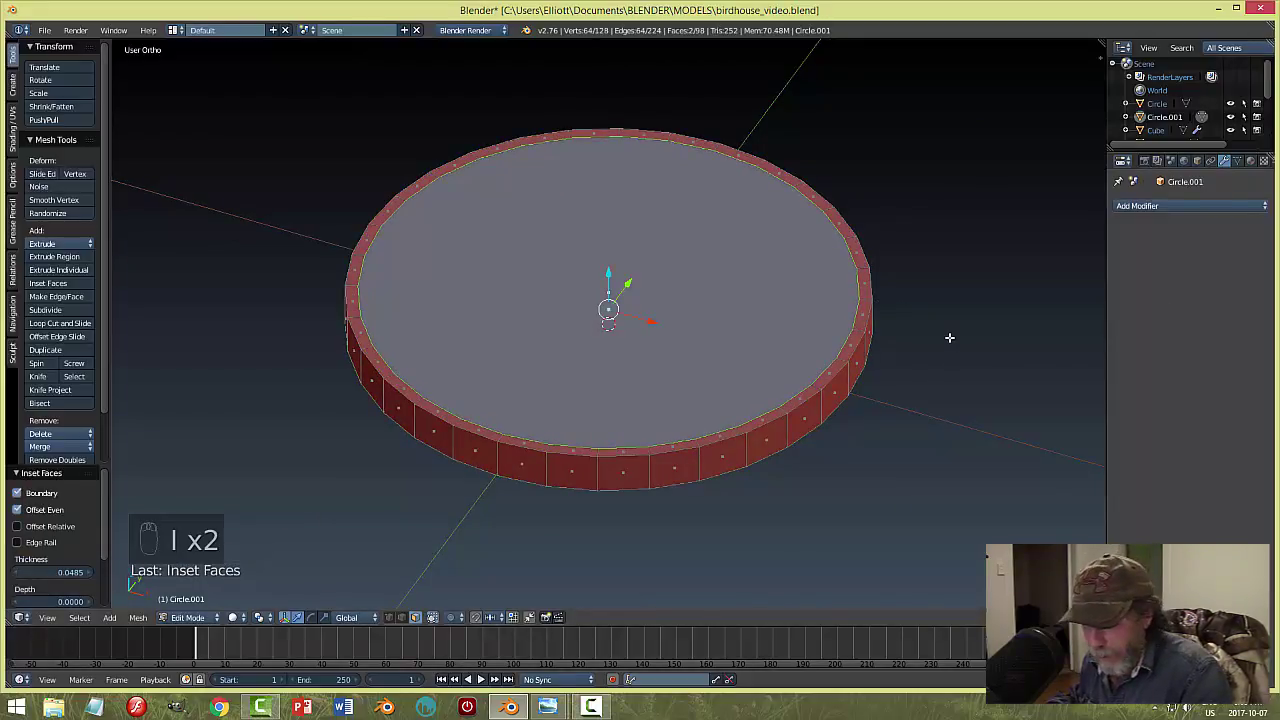
# Bridge the disc's two inset faces to open it into a thin rim, and deselect all.
pyautogui.moveTo(949, 338); pyautogui.dragTo(949, 257, button='middle')
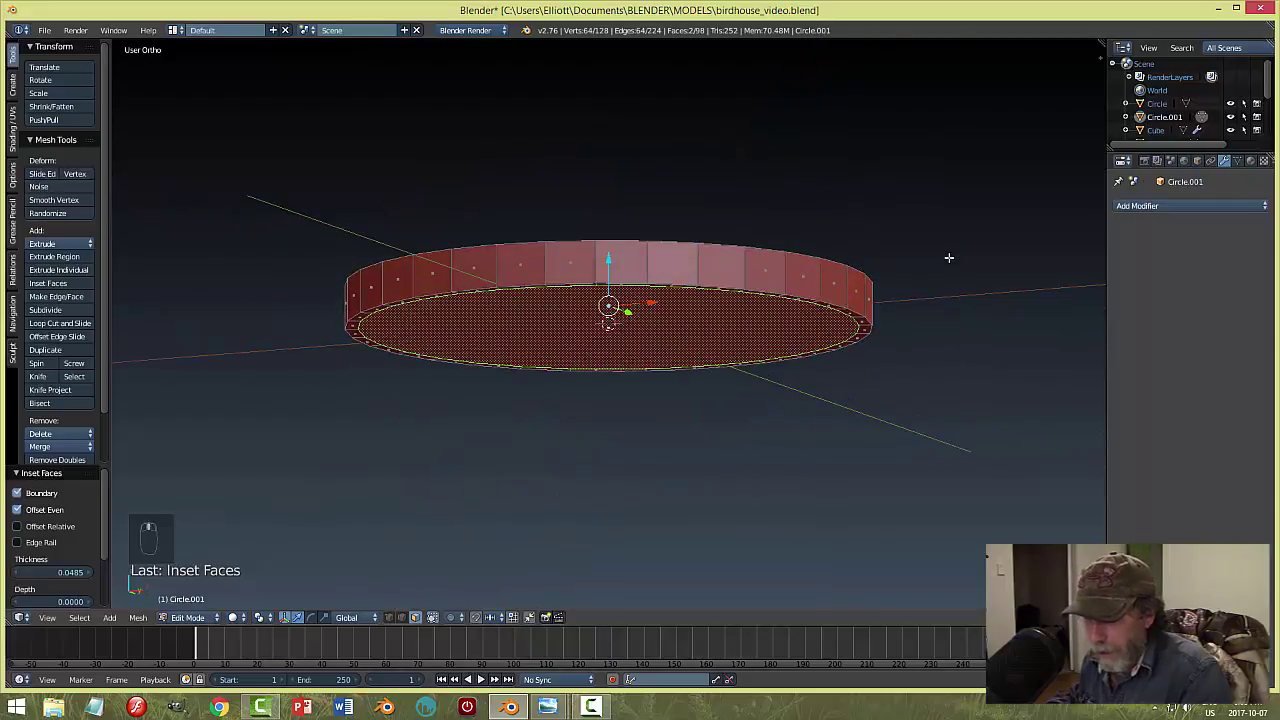
pyautogui.hotkey('ctrl', 'e')
pyautogui.click(949, 257)
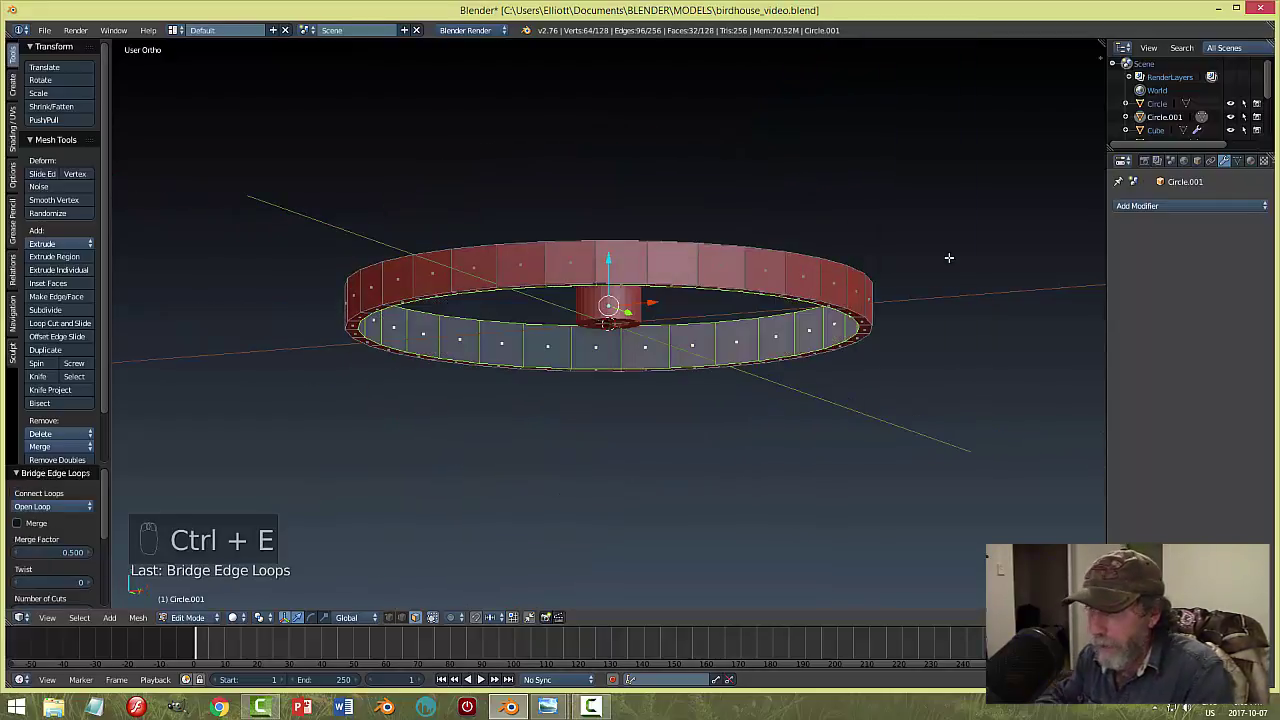
pyautogui.press('a')
pyautogui.moveTo(949, 257); pyautogui.dragTo(849, 337, button='middle')
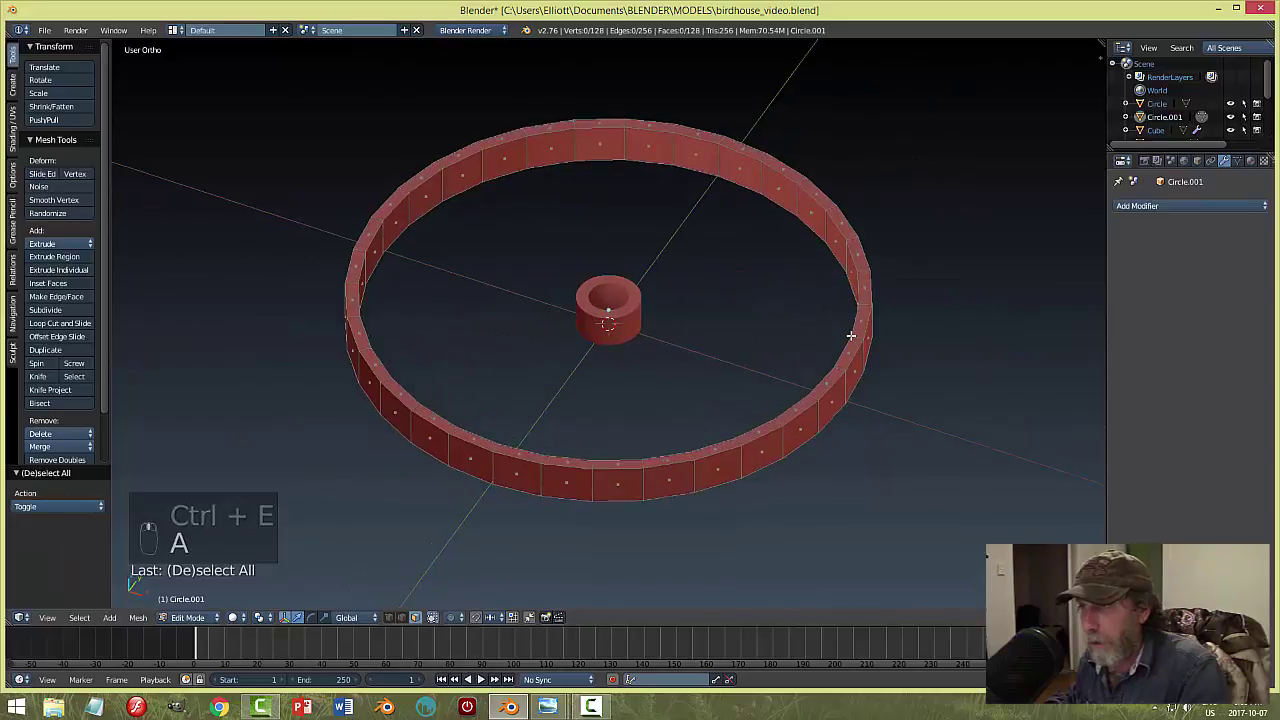
# Make all of the rim's normals consistent, return to Object Mode and deselect everything.
pyautogui.press('a')
pyautogui.hotkey('ctrl', 'n')
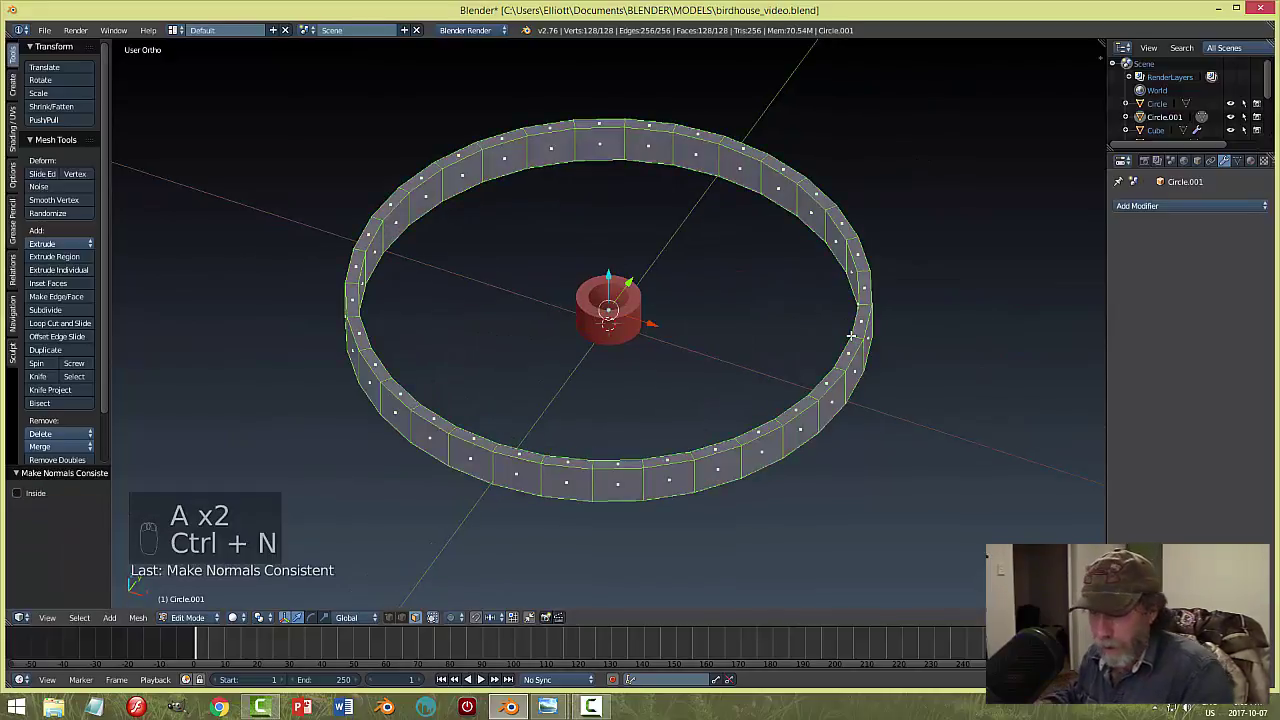
pyautogui.press('a')
pyautogui.press('Tab')
pyautogui.press('Tab')
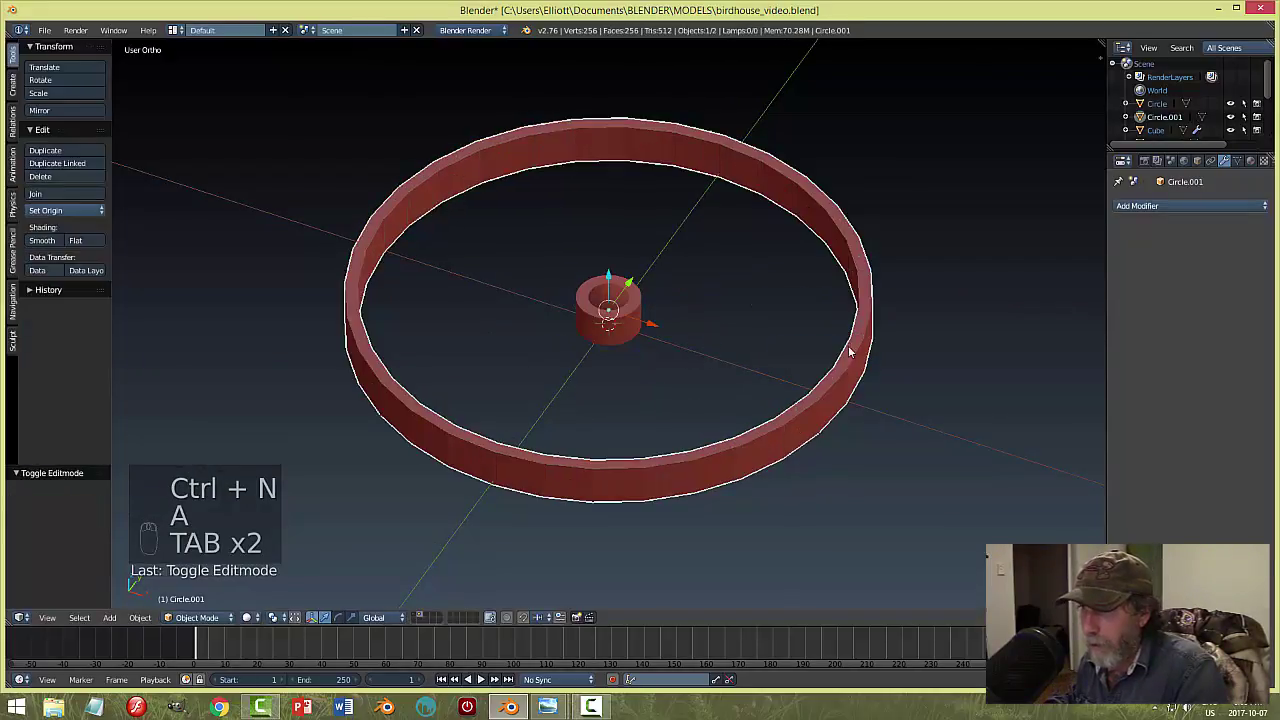
pyautogui.press('a')
pyautogui.press('a')
pyautogui.press('a')
# In top view, add a cube mesh at the centre of the hub and rim.
pyautogui.moveTo(857, 356); pyautogui.dragTo(816, 328, button='middle')
pyautogui.scroll(-4, 825, 350)
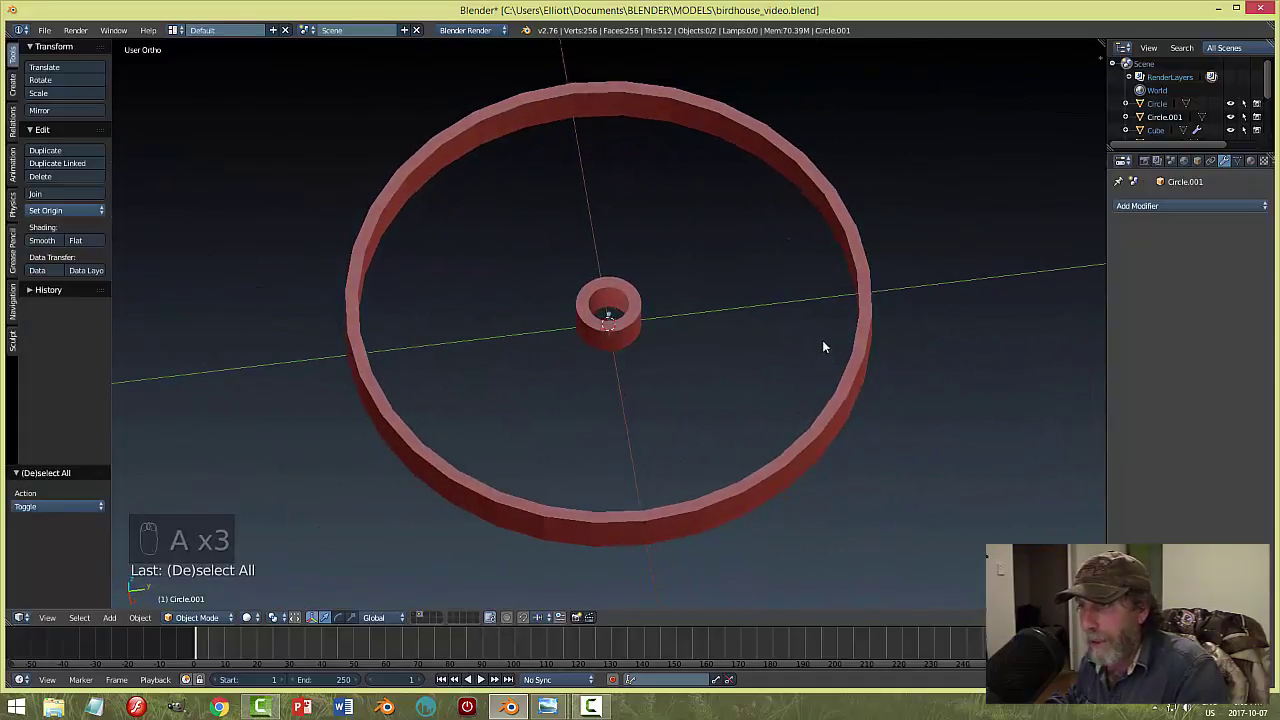
pyautogui.moveTo(769, 260); pyautogui.dragTo(749, 301, button='middle')
pyautogui.scroll(3, 766, 320)
pyautogui.scroll(-3, 766, 318)
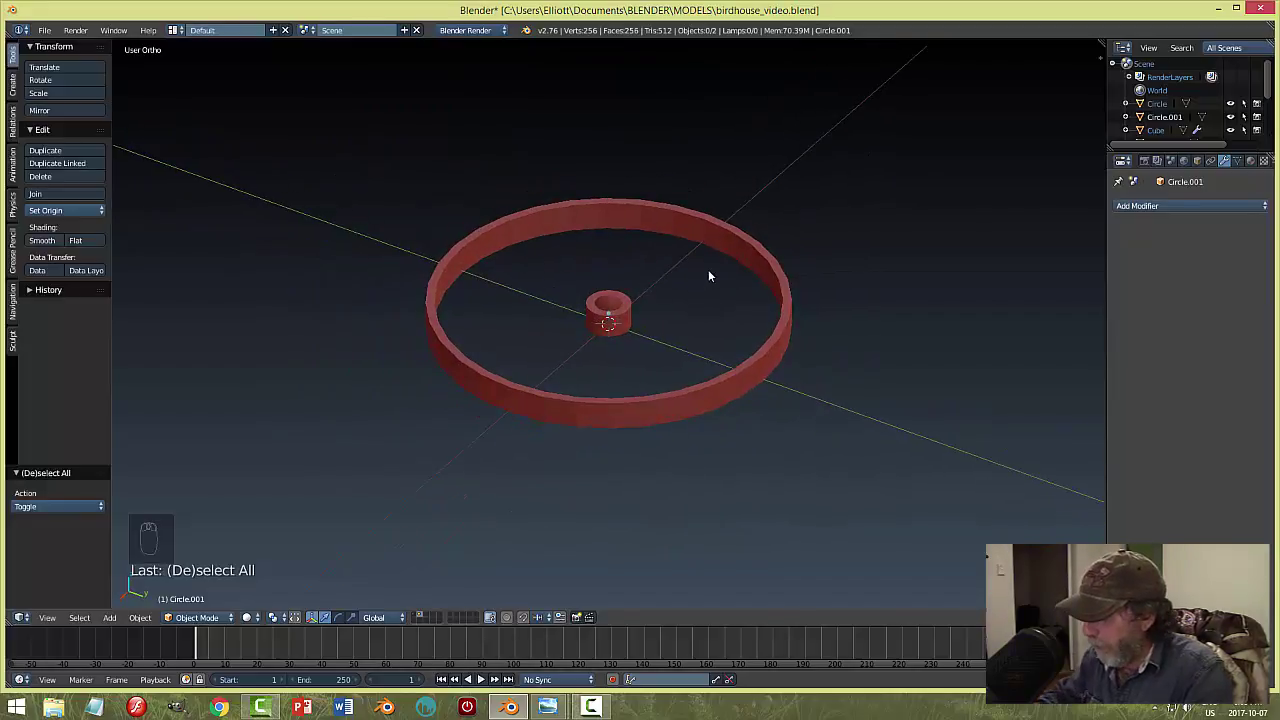
pyautogui.press('KP_7')
pyautogui.hotkey('shift', 'a')
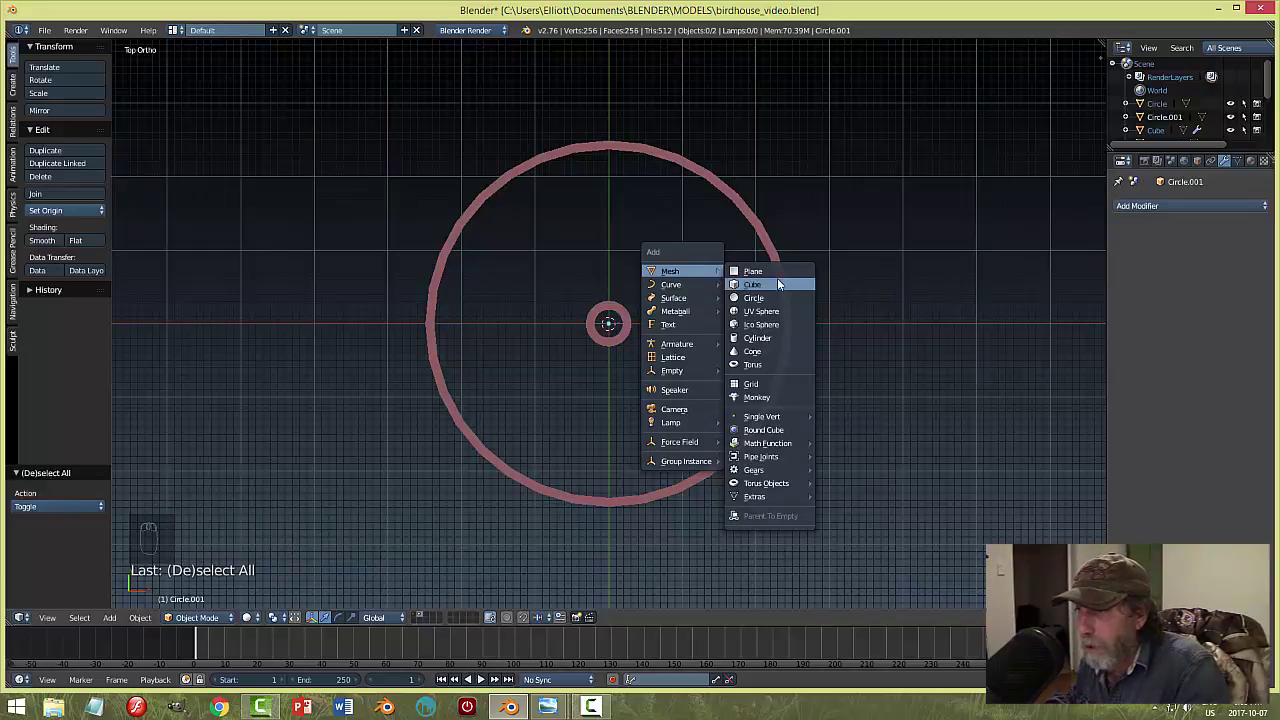
pyautogui.click(752, 284)
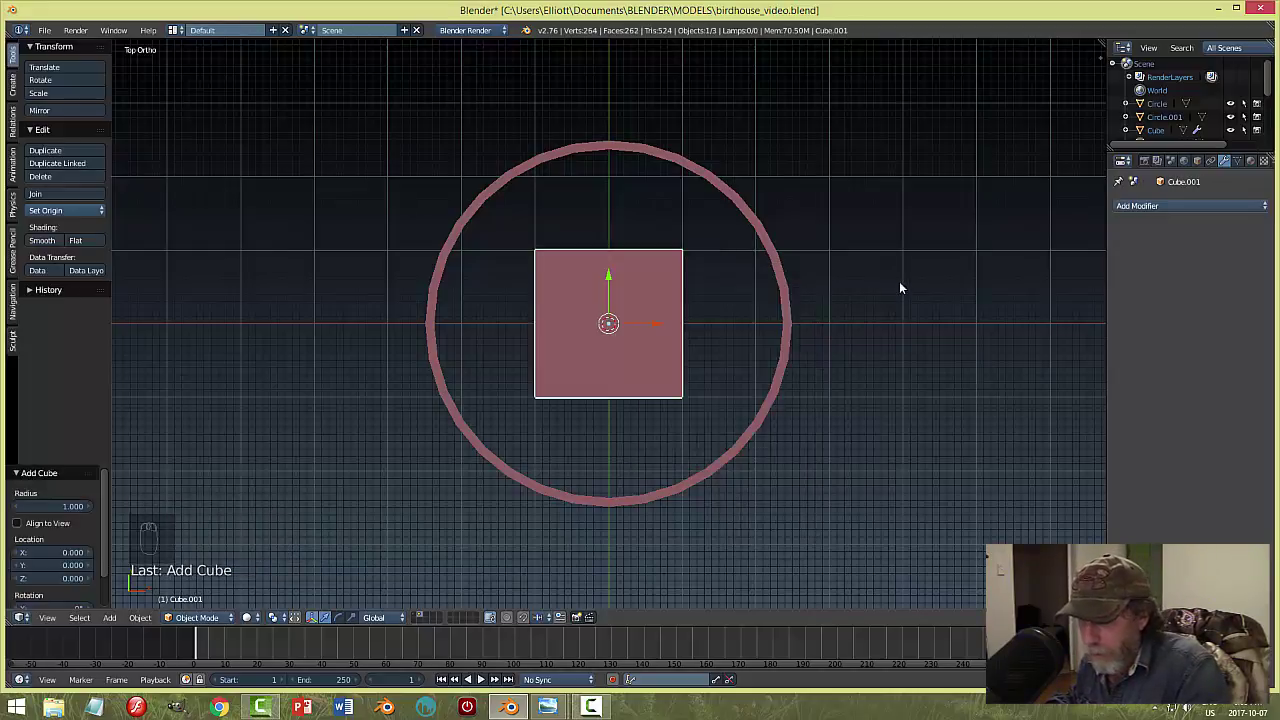
# Scale the new cube to about 0.165 and move it about 2.2 along Y to the rim's inner side.
pyautogui.press('s')
pyautogui.click(654, 308)
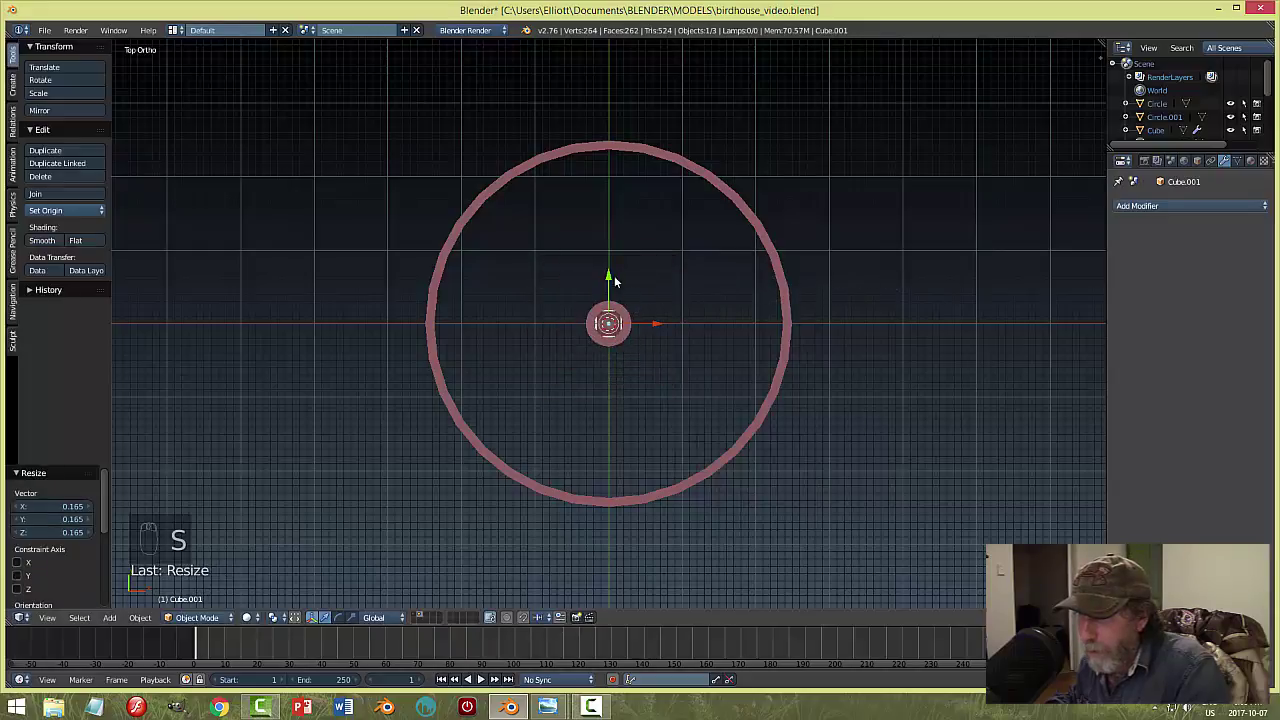
pyautogui.moveTo(612, 279); pyautogui.dragTo(617, 113)
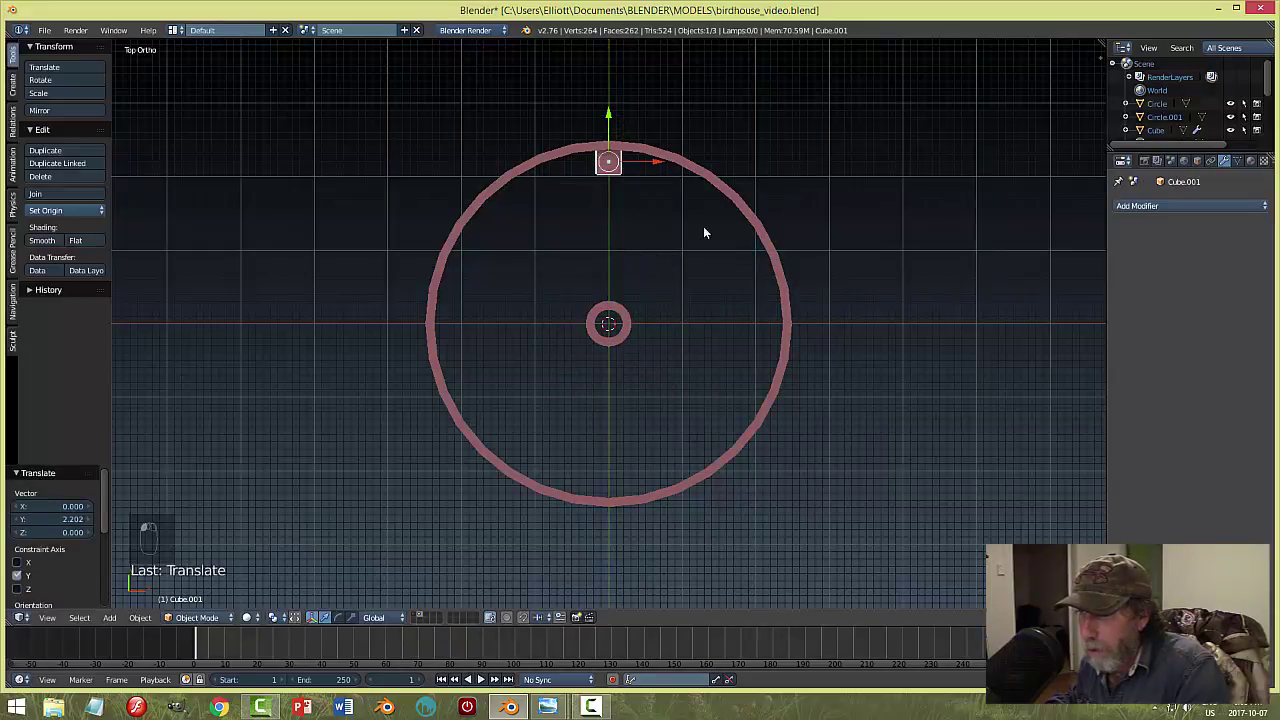
# Raise the small cube about 0.146 along Z and scale it uniformly to about 0.844.
pyautogui.moveTo(703, 233); pyautogui.dragTo(660, 160, button='middle')
pyautogui.press('g')
pyautogui.press('z')
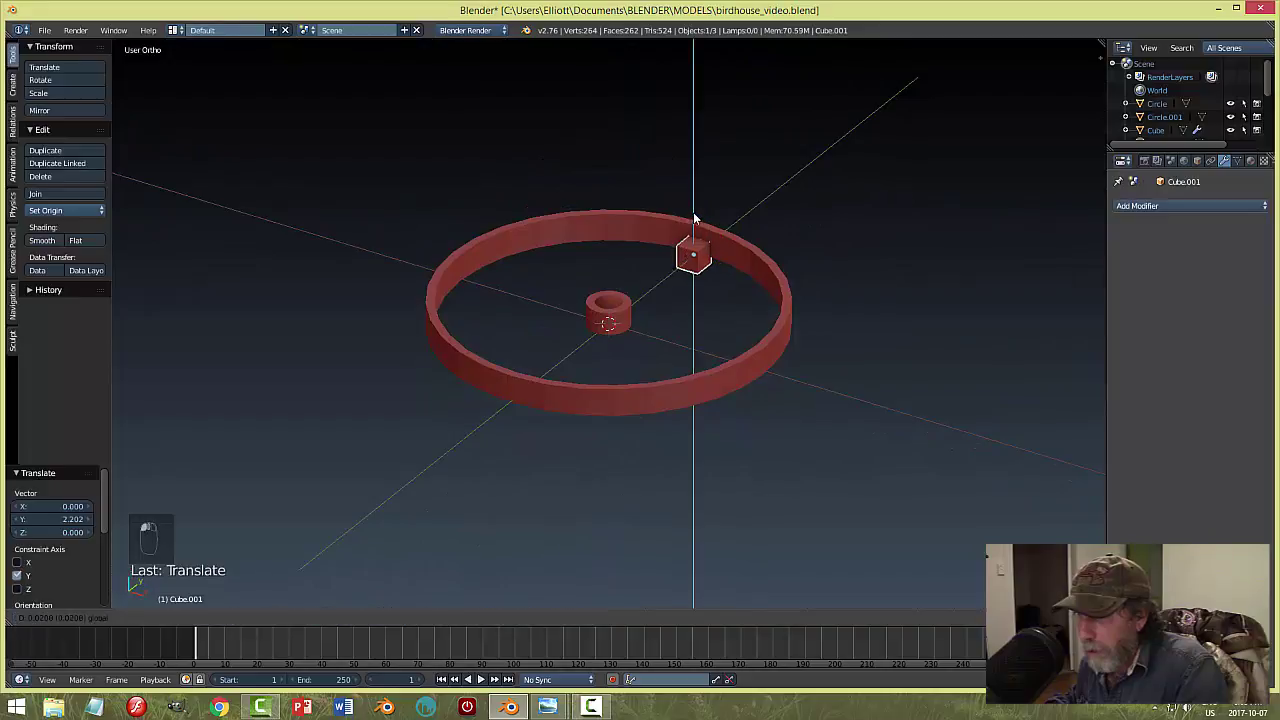
pyautogui.click(693, 208)
pyautogui.press('s')
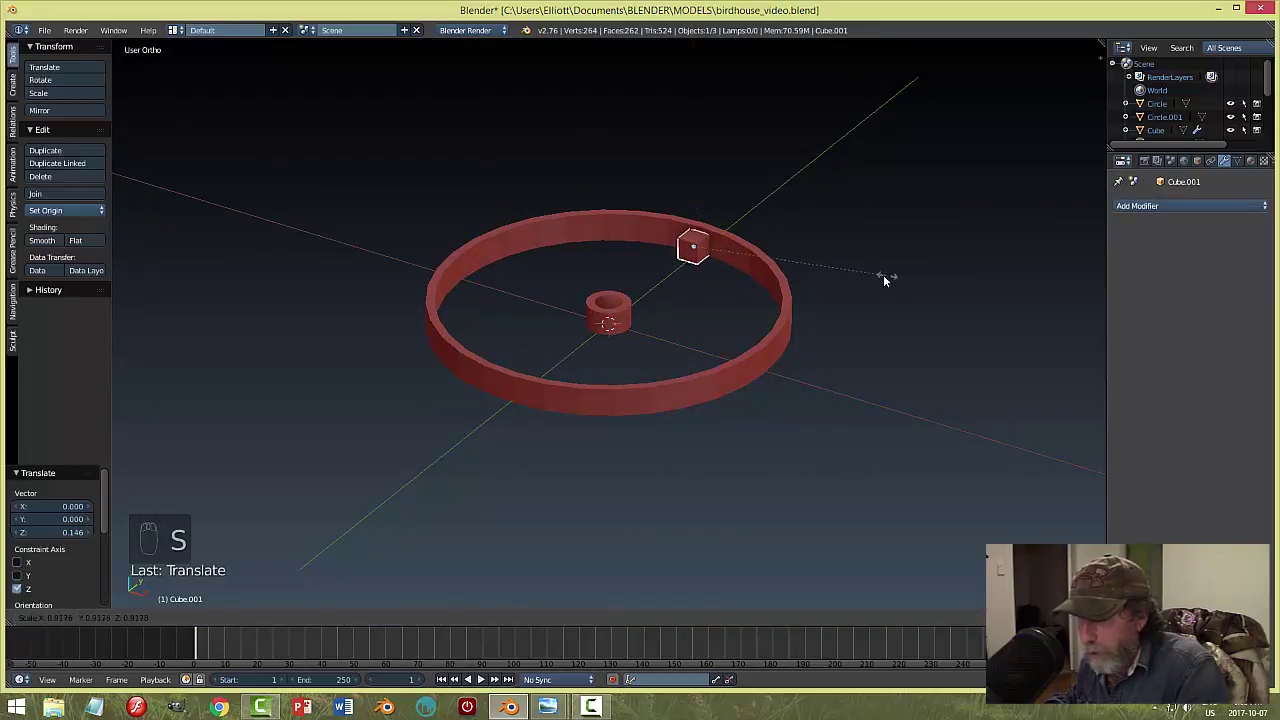
pyautogui.click(873, 277)
# Shift the small cube about 0.053 along Y so it meets the rim.
pyautogui.press('g')
pyautogui.press('y')
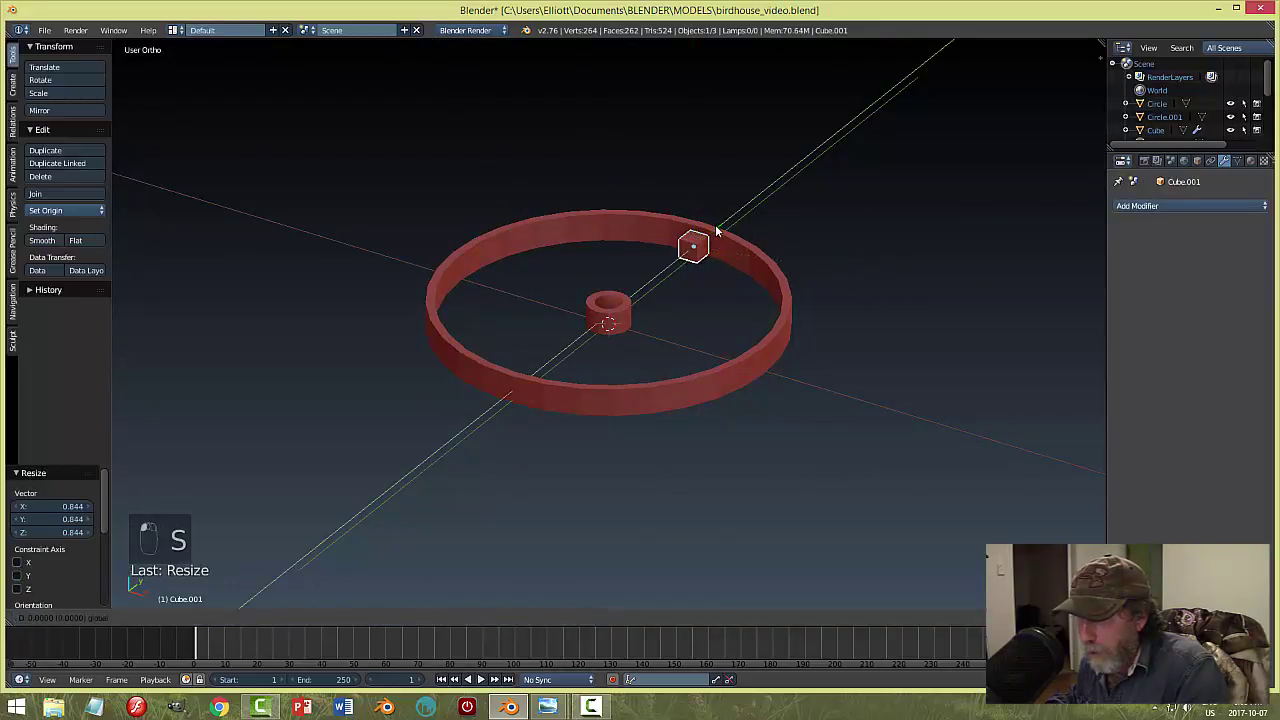
pyautogui.click(718, 230)
pyautogui.moveTo(718, 230); pyautogui.dragTo(812, 294, button='middle')
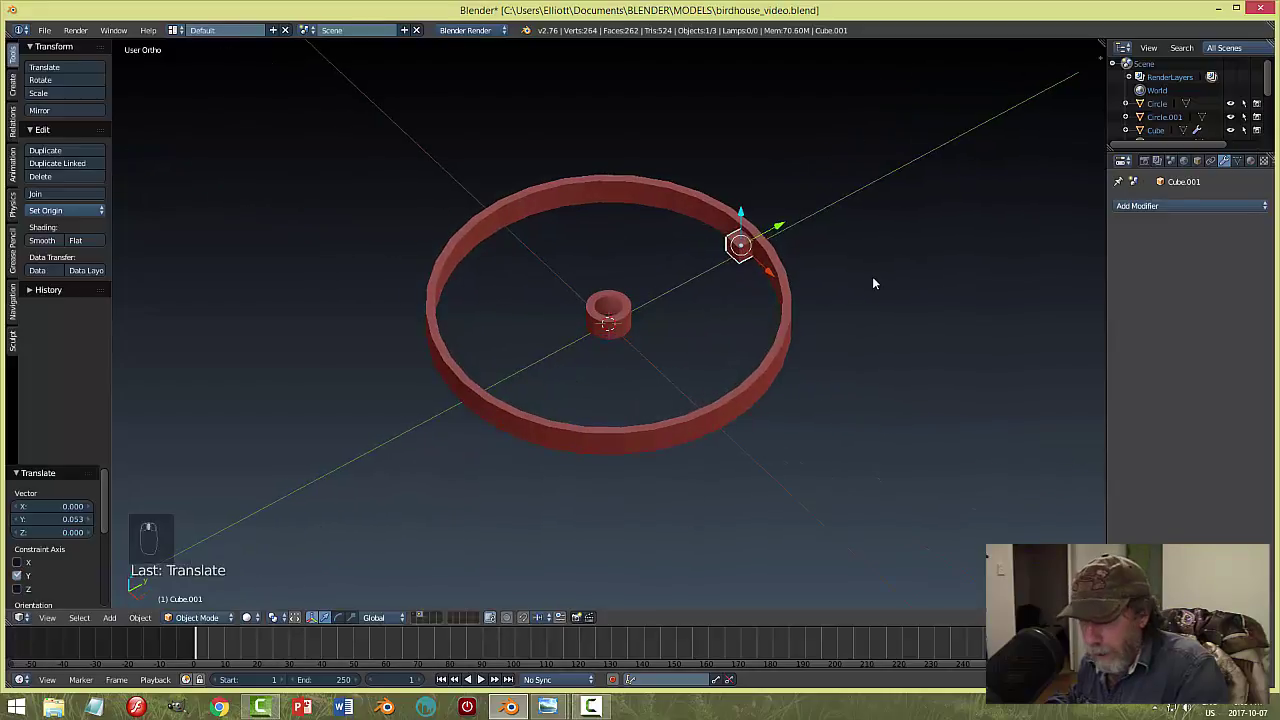
# In Edit Mode, move the cube's hub-facing face about -1.874 along Y to form a spoke reaching the hub, and return to Object Mode.
pyautogui.press('Tab')
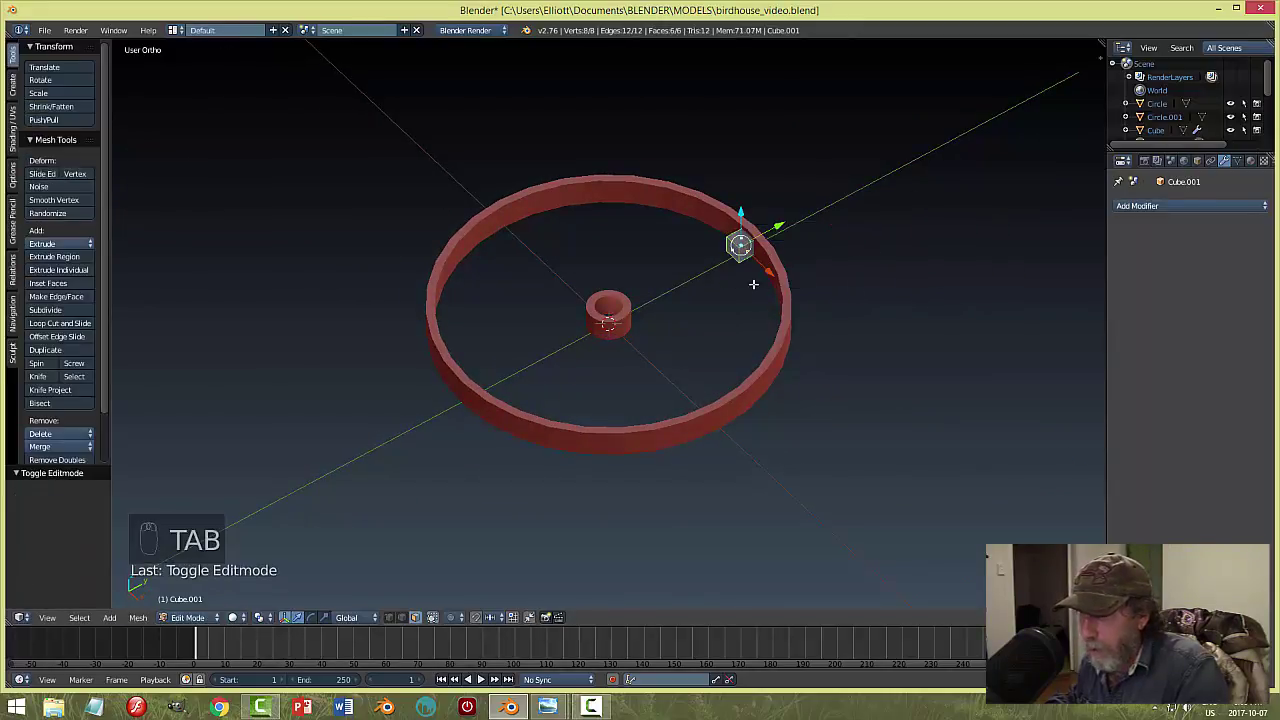
pyautogui.click(739, 245)
pyautogui.press('a')
pyautogui.press('a')
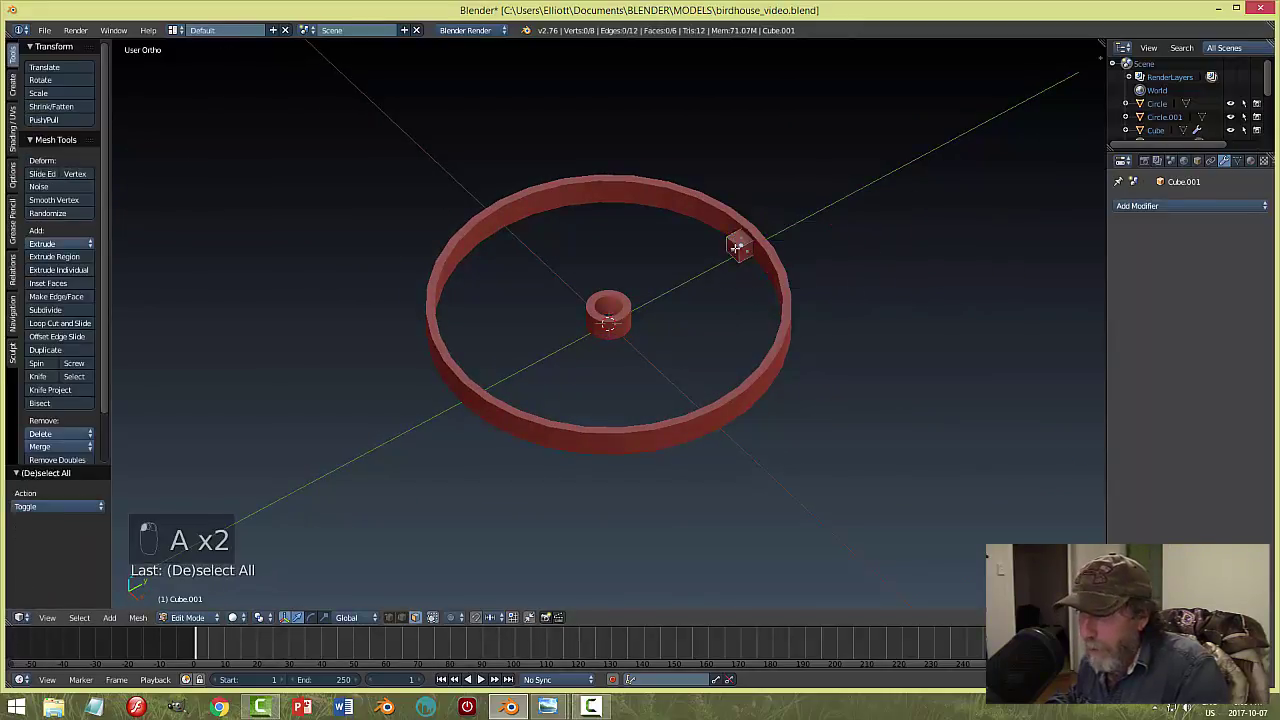
pyautogui.moveTo(773, 229); pyautogui.dragTo(682, 291)
pyautogui.moveTo(782, 324); pyautogui.dragTo(781, 363, button='middle')
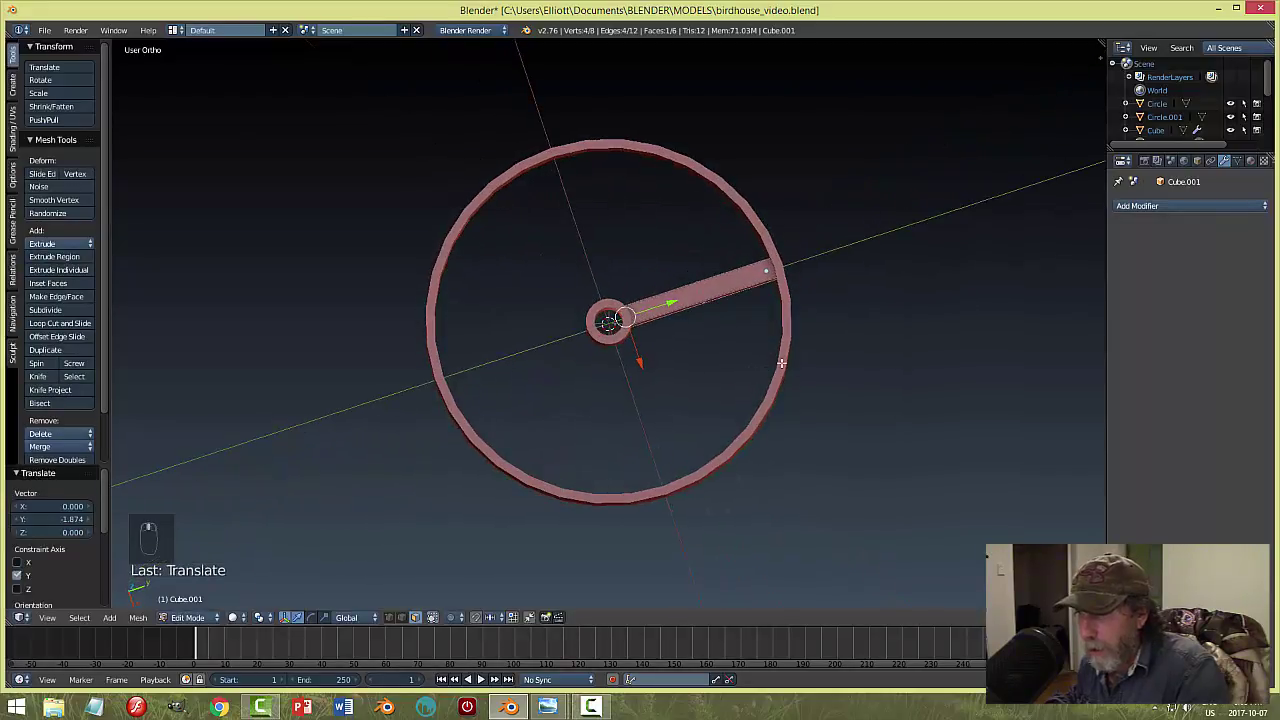
pyautogui.press('a')
pyautogui.moveTo(860, 340); pyautogui.dragTo(699, 323, button='middle')
pyautogui.press('Tab')
pyautogui.click(797, 323)
# Set the hub's origin to its geometry and scale the hub along Z by about 1.677, then deselect it.
pyautogui.scroll(3, 454, 389)
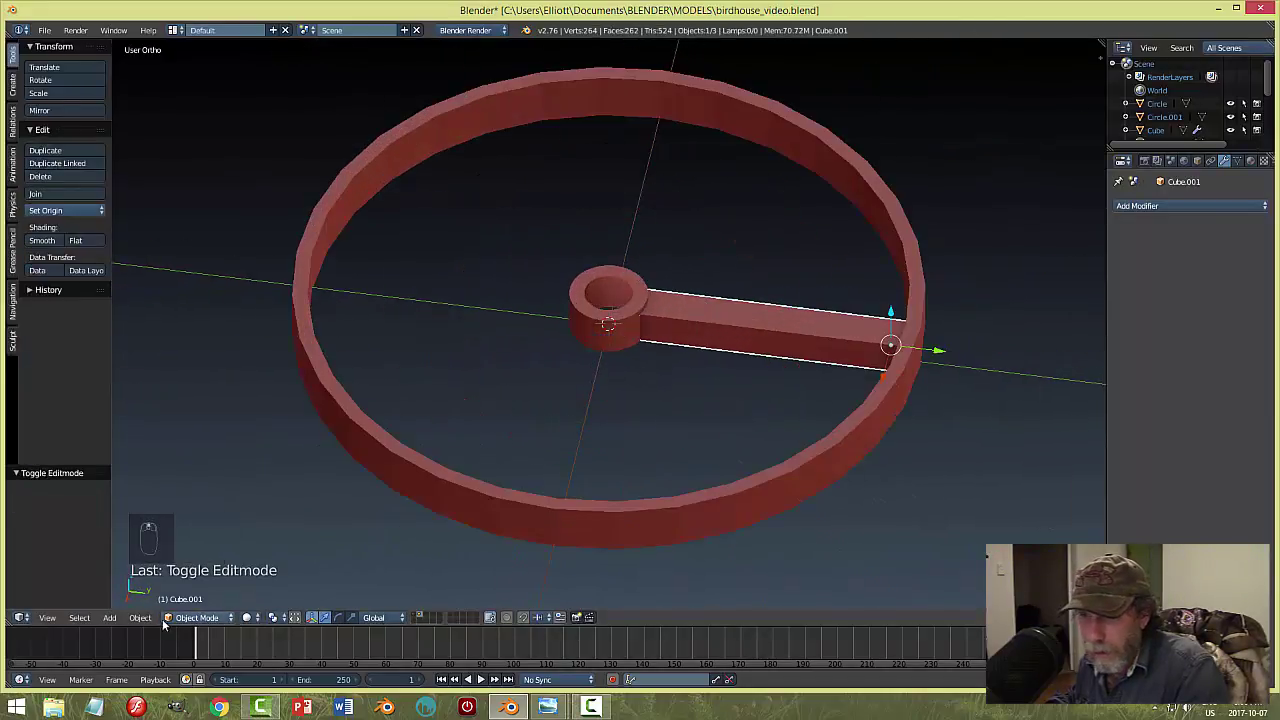
pyautogui.moveTo(787, 427); pyautogui.dragTo(740, 365, button='middle')
pyautogui.rightClick(622, 322)
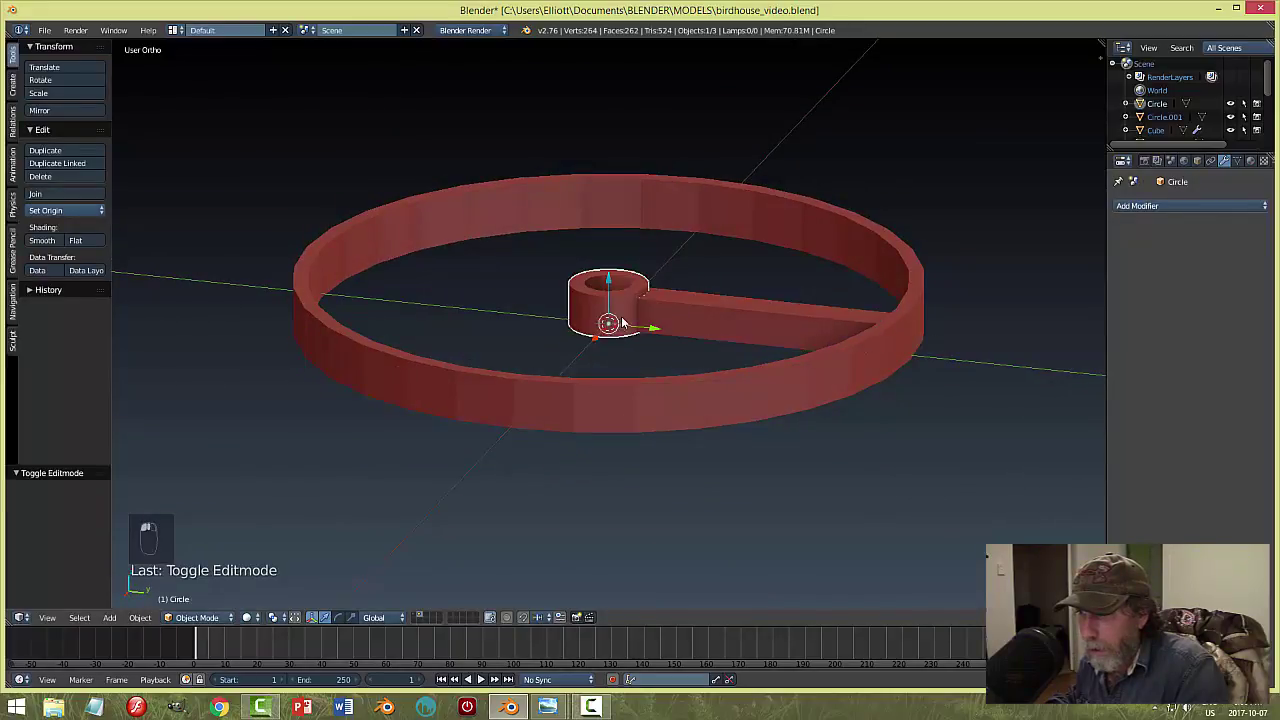
pyautogui.click(88, 209)
pyautogui.click(60, 238)
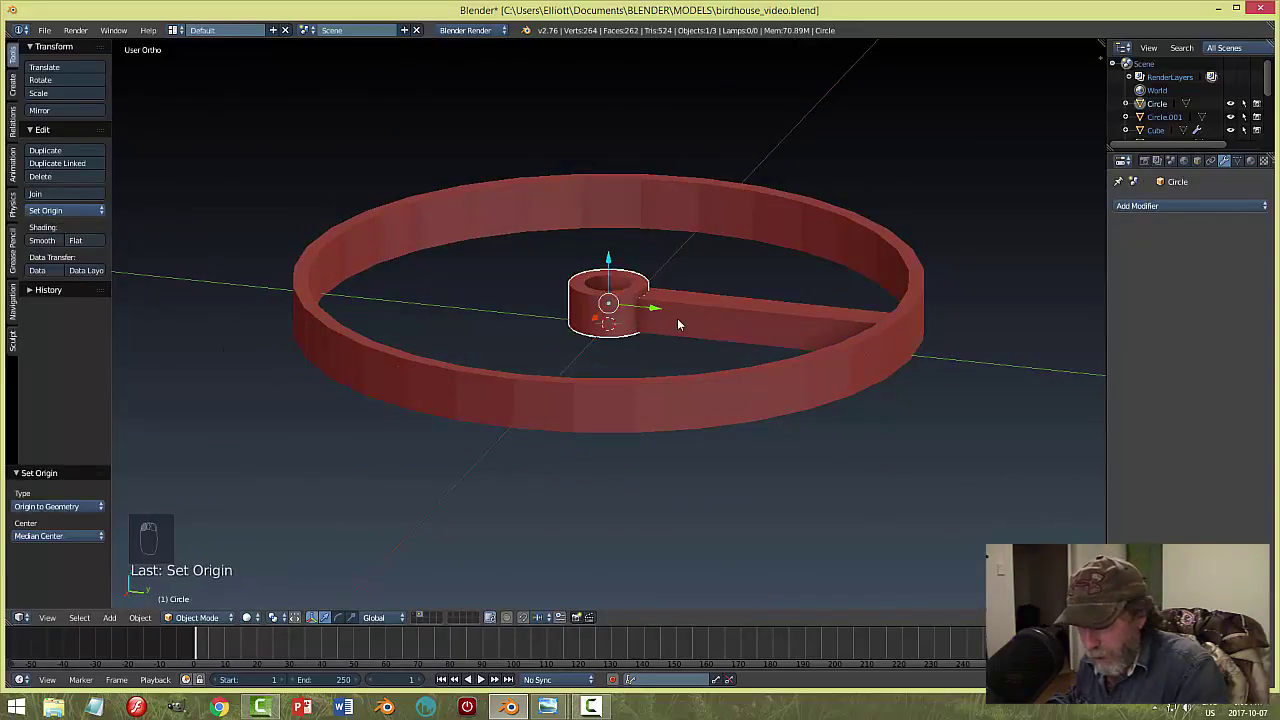
pyautogui.press('s')
pyautogui.press('z')
pyautogui.click(704, 372)
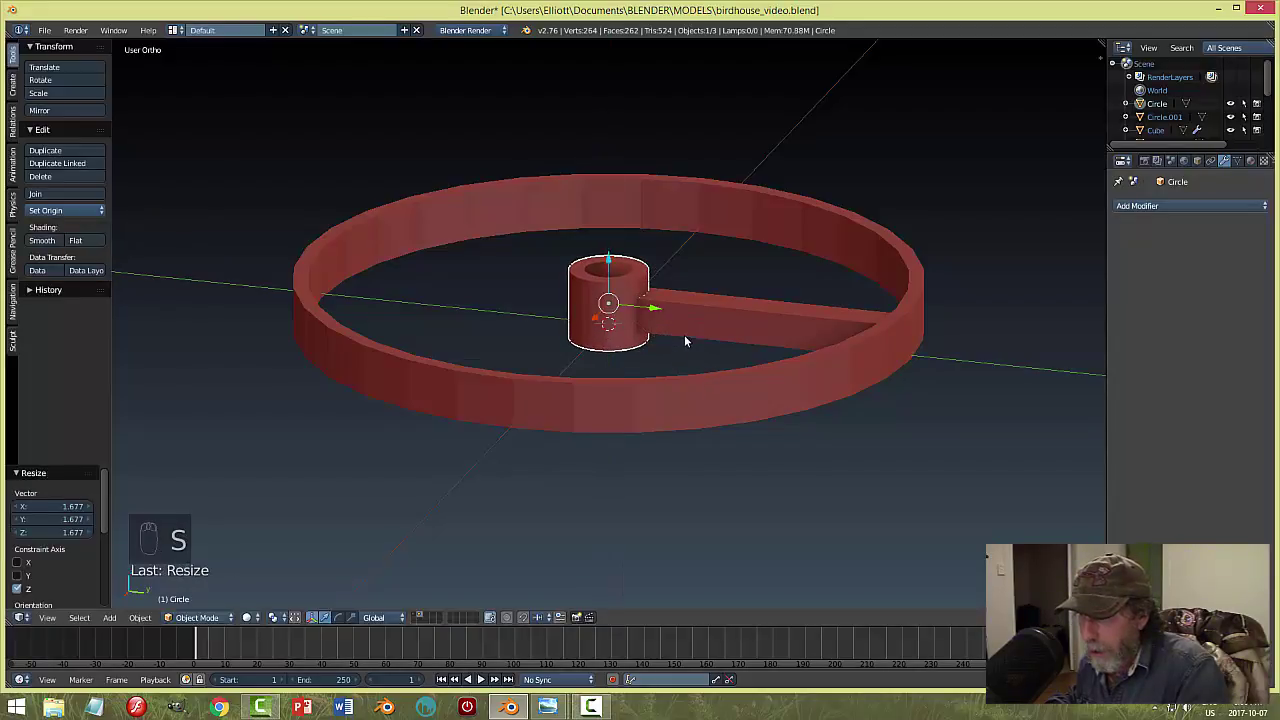
pyautogui.press('a')
# Nudge the spoke about -0.011 along Y and apply its scale.
pyautogui.rightClick(740, 331)
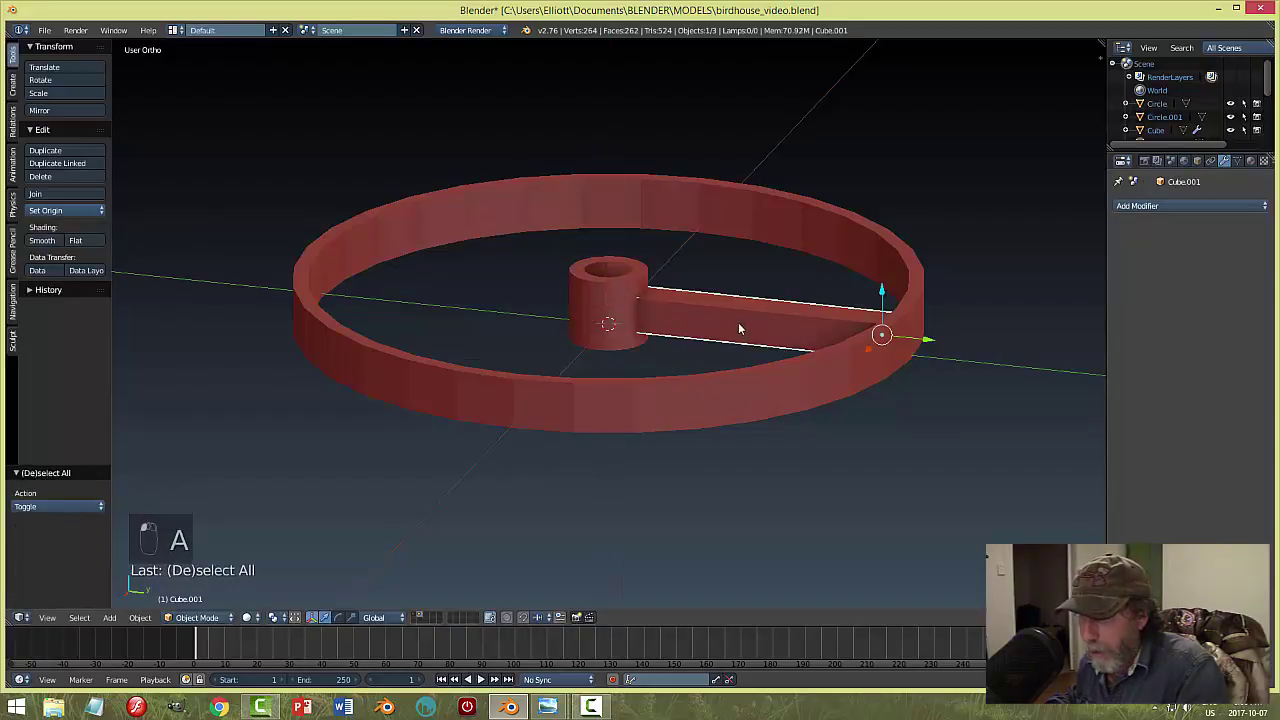
pyautogui.moveTo(927, 343); pyautogui.dragTo(927, 344)
pyautogui.click(140, 617)
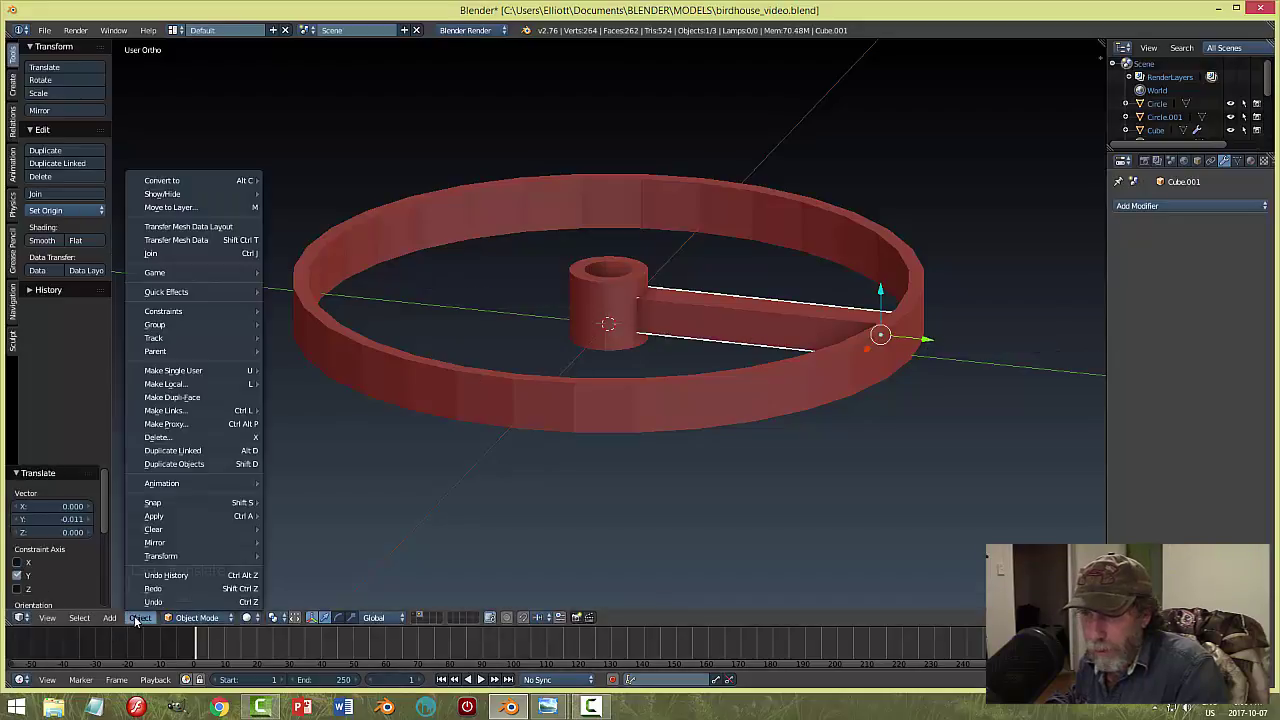
pyautogui.moveTo(214, 518)
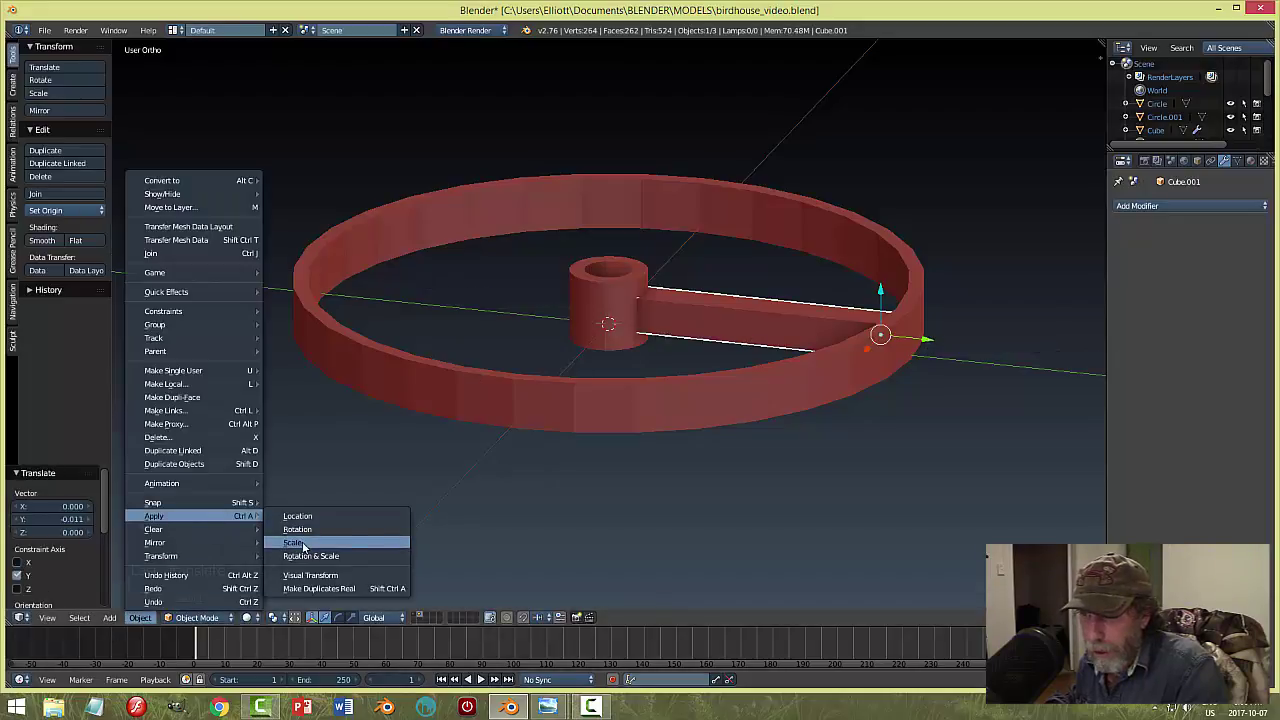
pyautogui.click(303, 543)
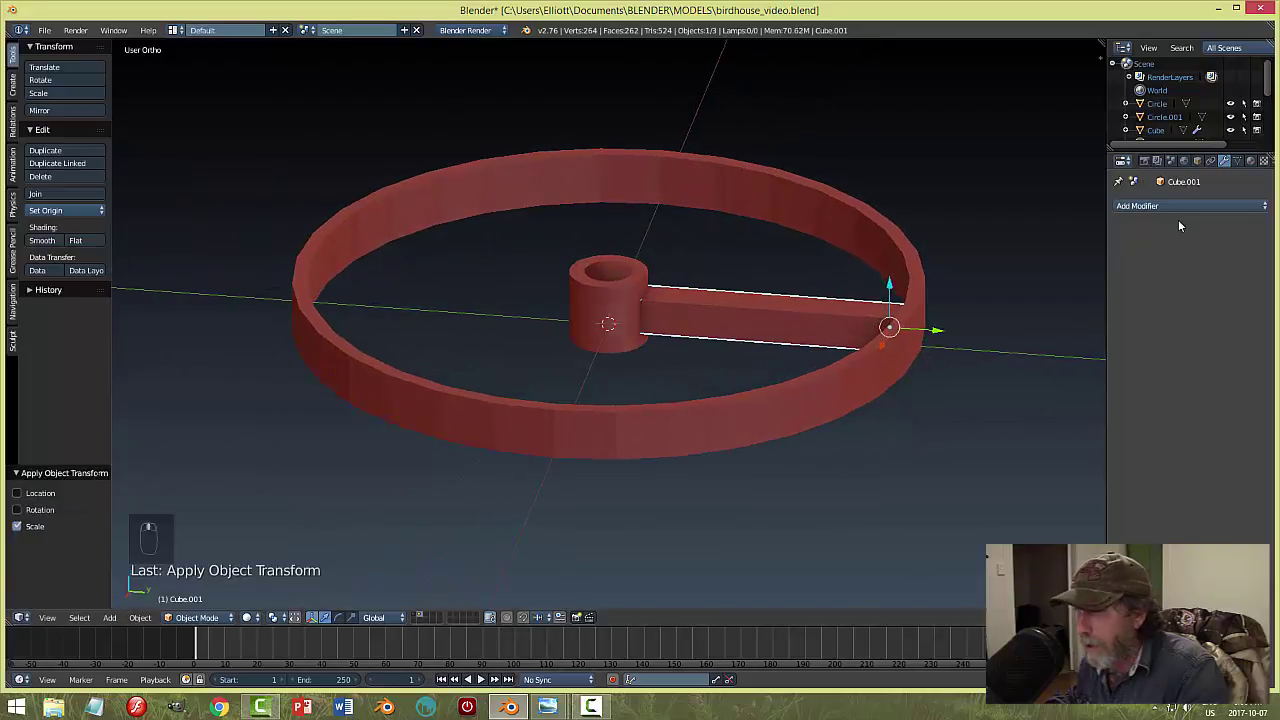
# Bevel the spoke with a Bevel modifier of 2 segments and a width of 0.057, and apply the modifier.
pyautogui.click(1138, 206)
pyautogui.click(976, 250)
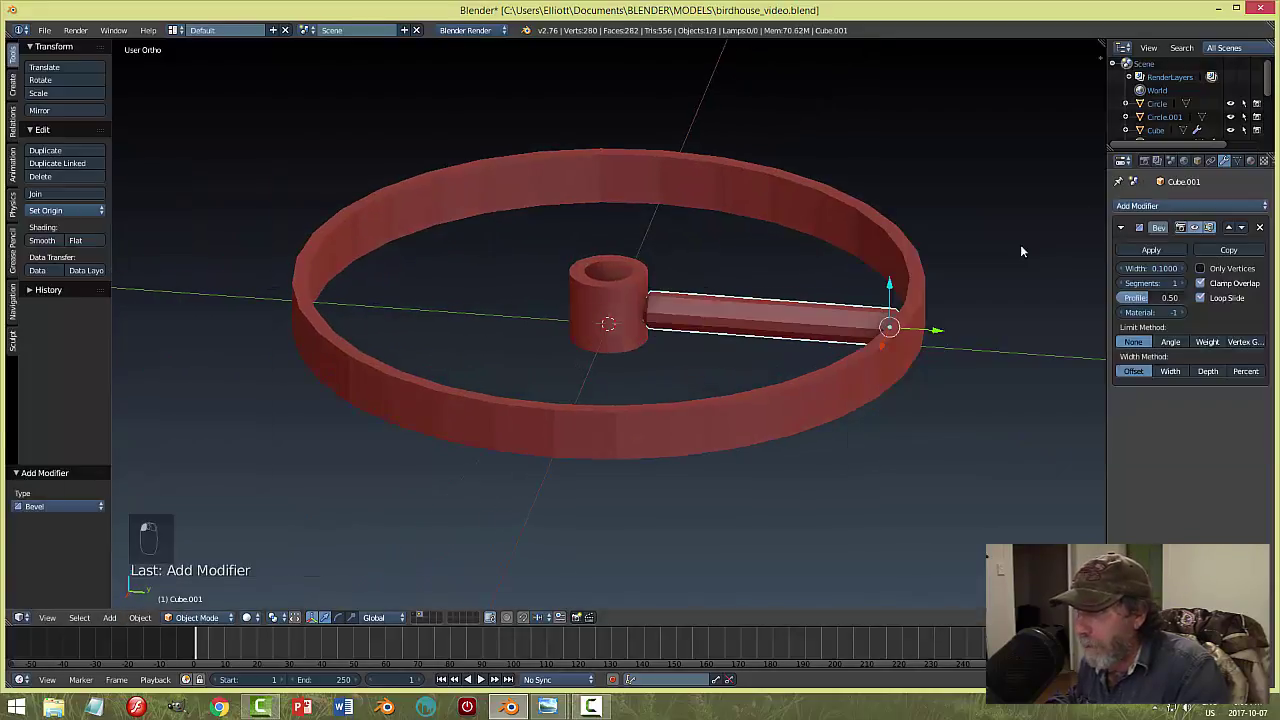
pyautogui.click(1183, 284)
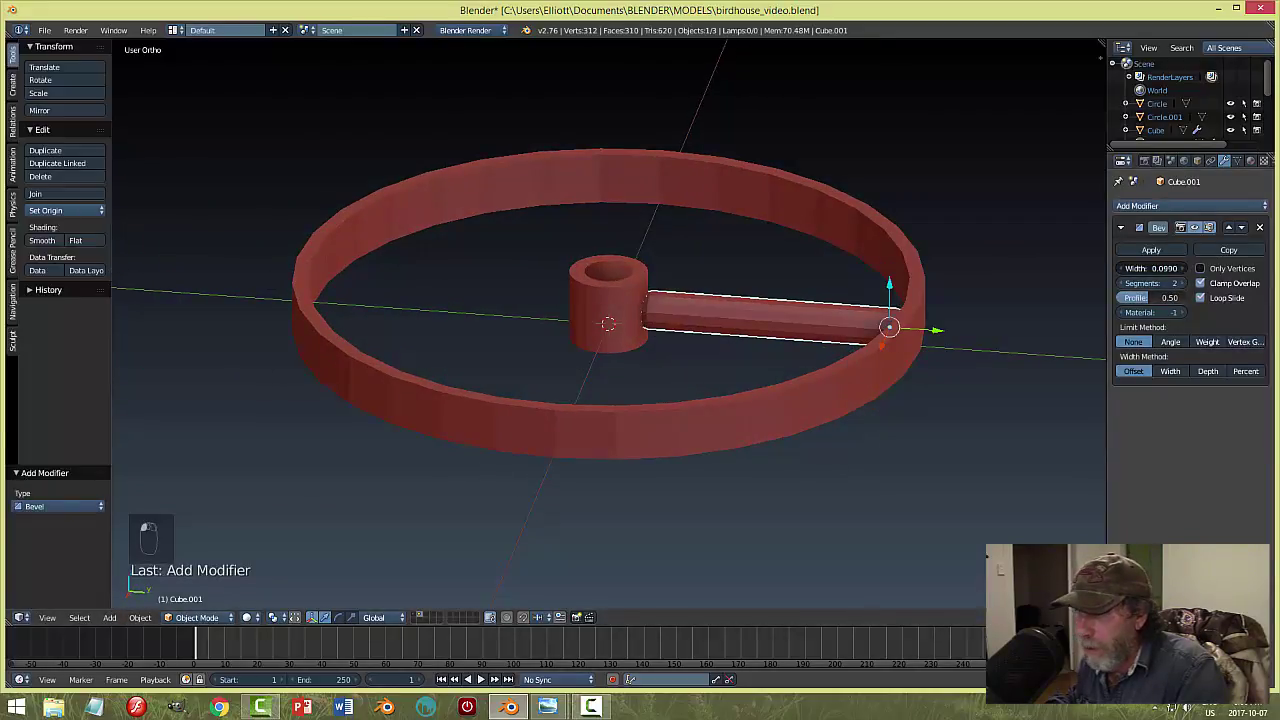
pyautogui.moveTo(1150, 268); pyautogui.dragTo(1130, 268)
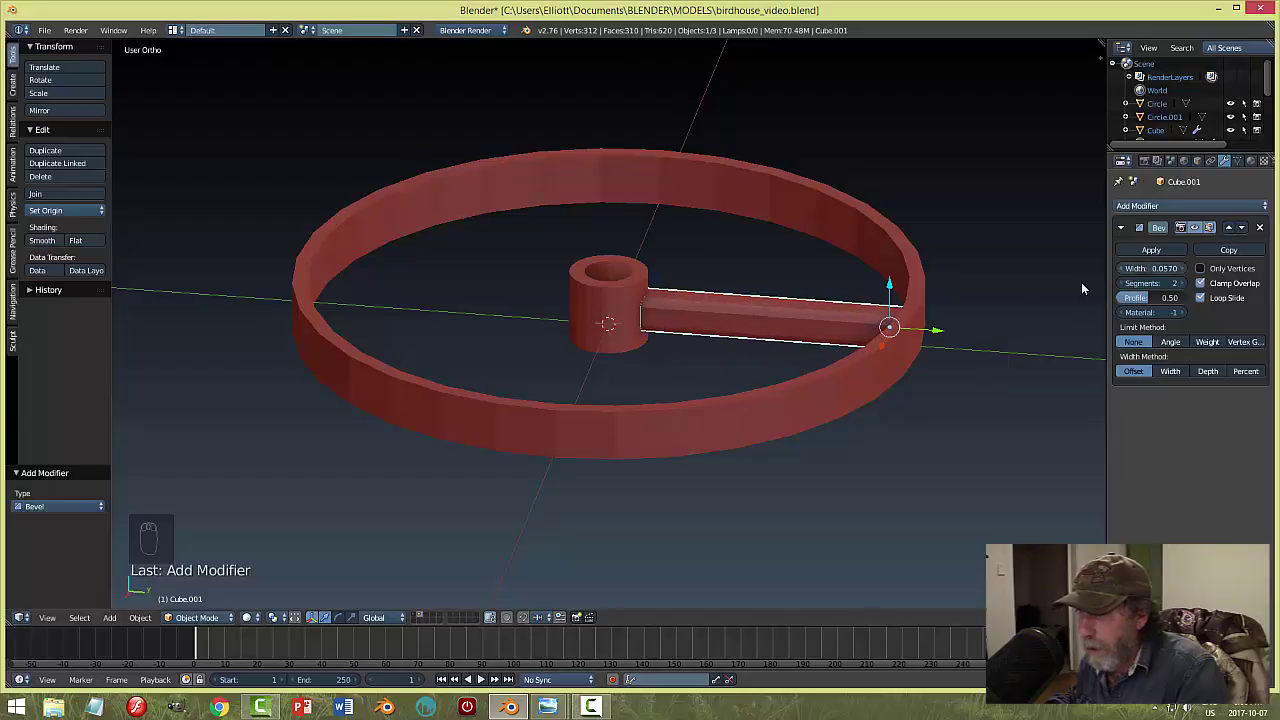
pyautogui.press('a')
pyautogui.moveTo(943, 309); pyautogui.dragTo(1008, 364, button='middle')
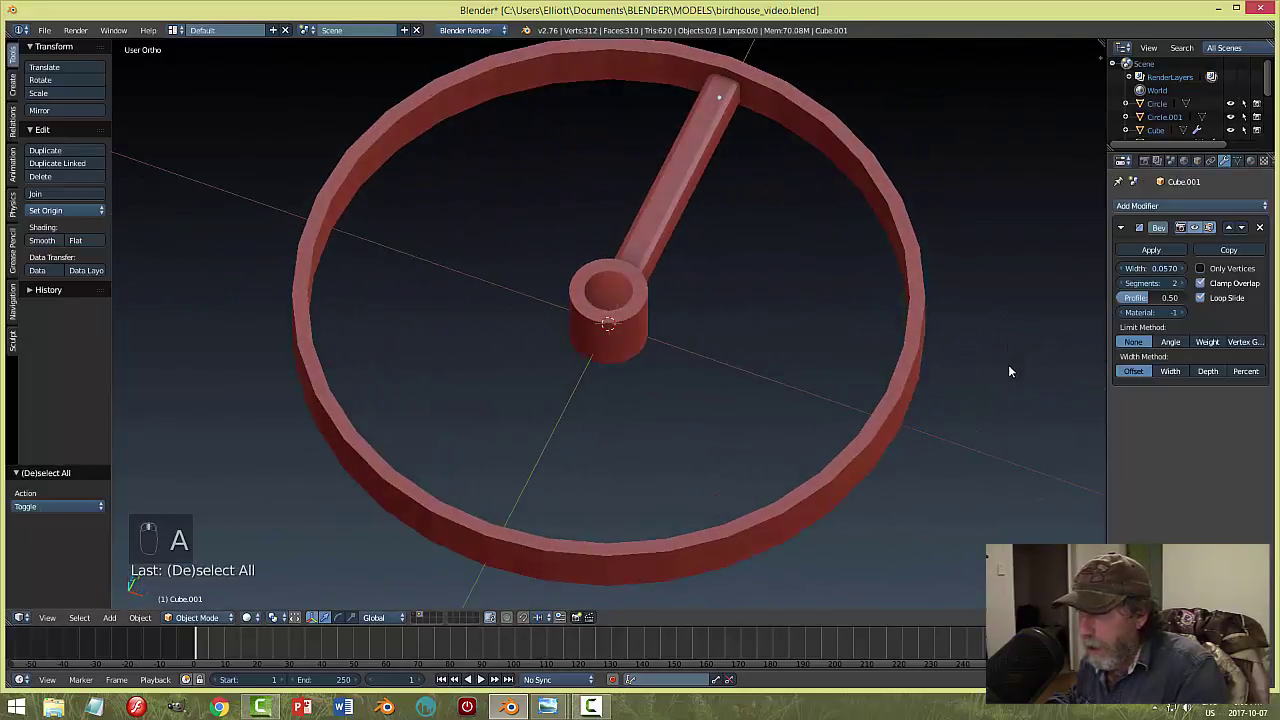
pyautogui.click(1150, 250)
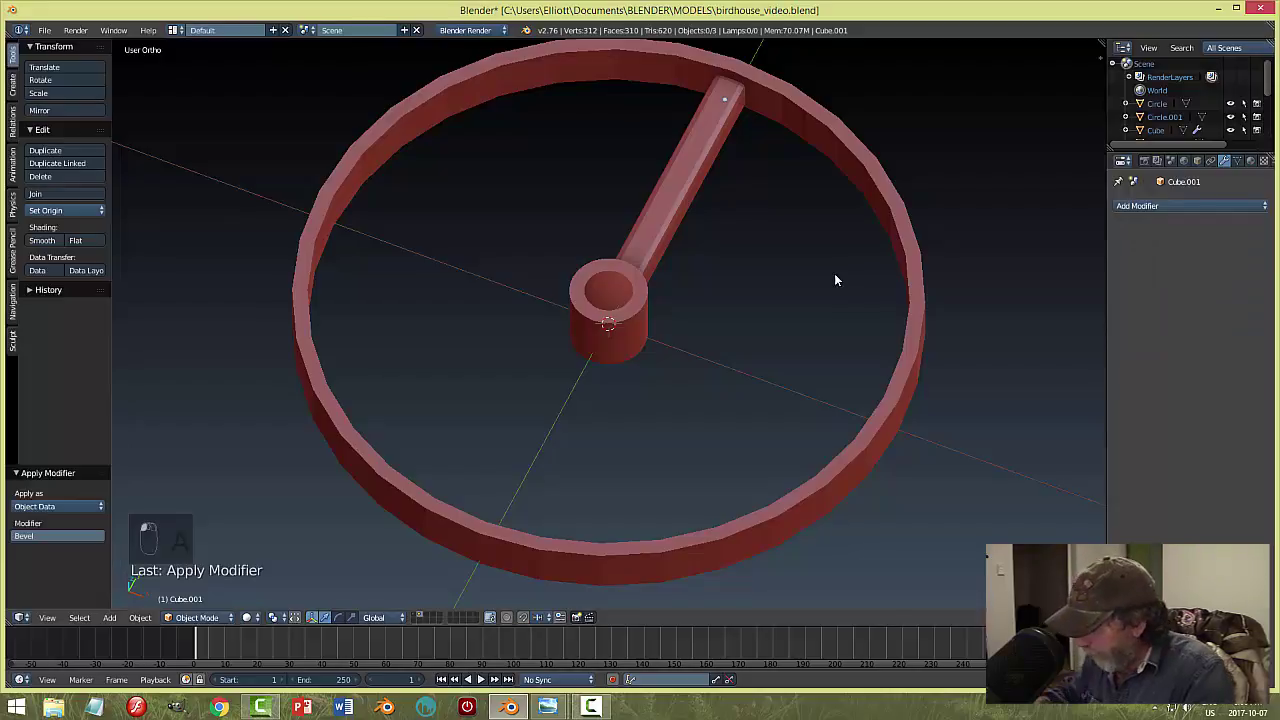
# In top view, spin the whole spoke mesh 360° around the wheel's centre in 11 steps, and return to Object Mode.
pyautogui.press('KP_7')
pyautogui.scroll(-4, 835, 280)
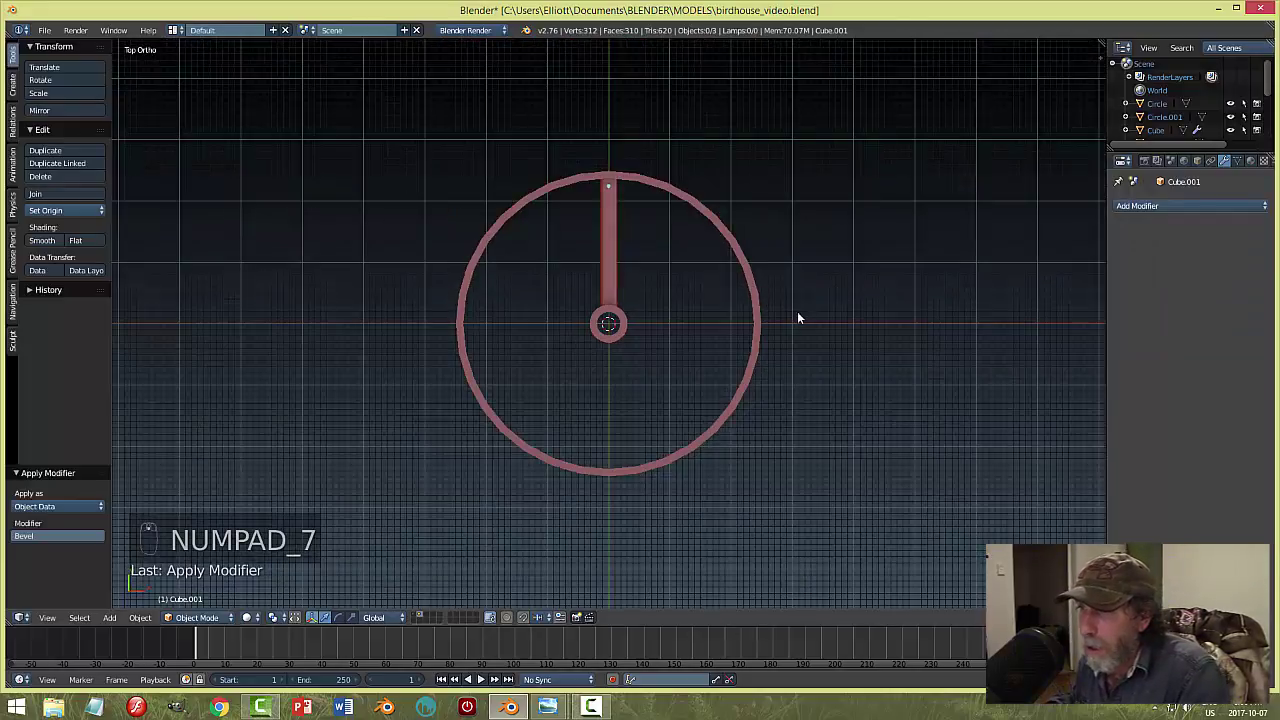
pyautogui.scroll(1, 785, 322)
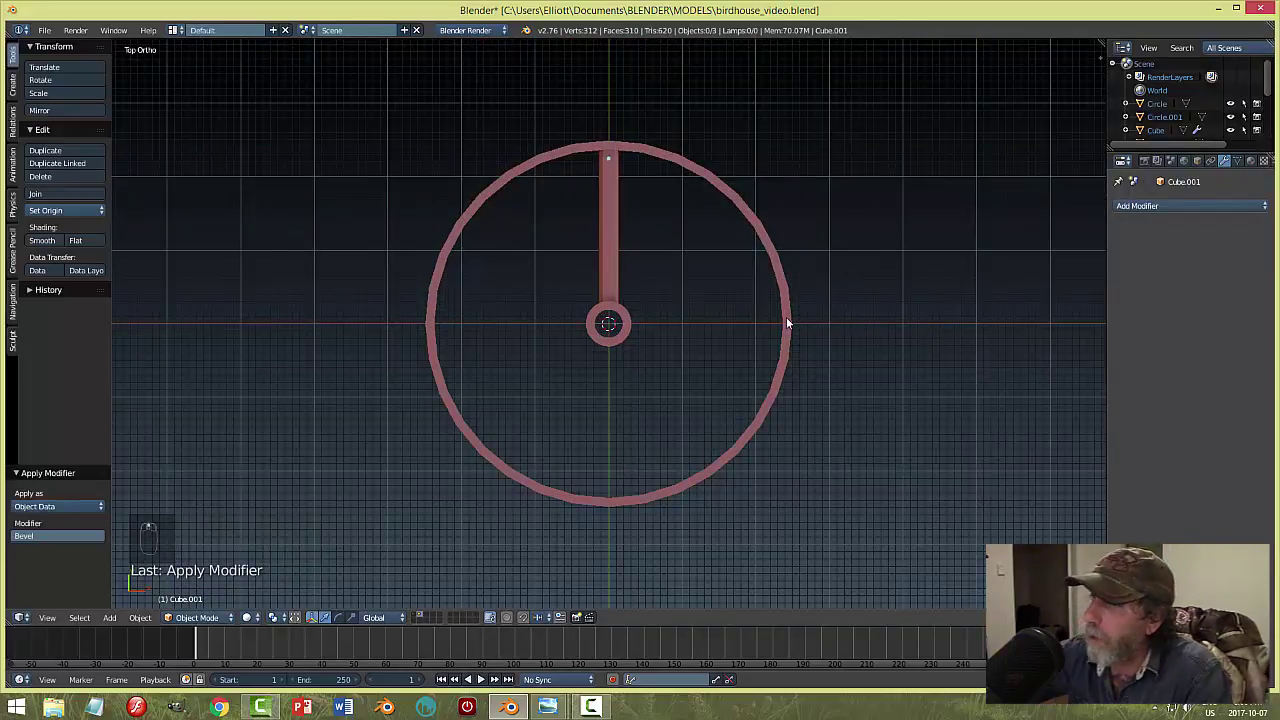
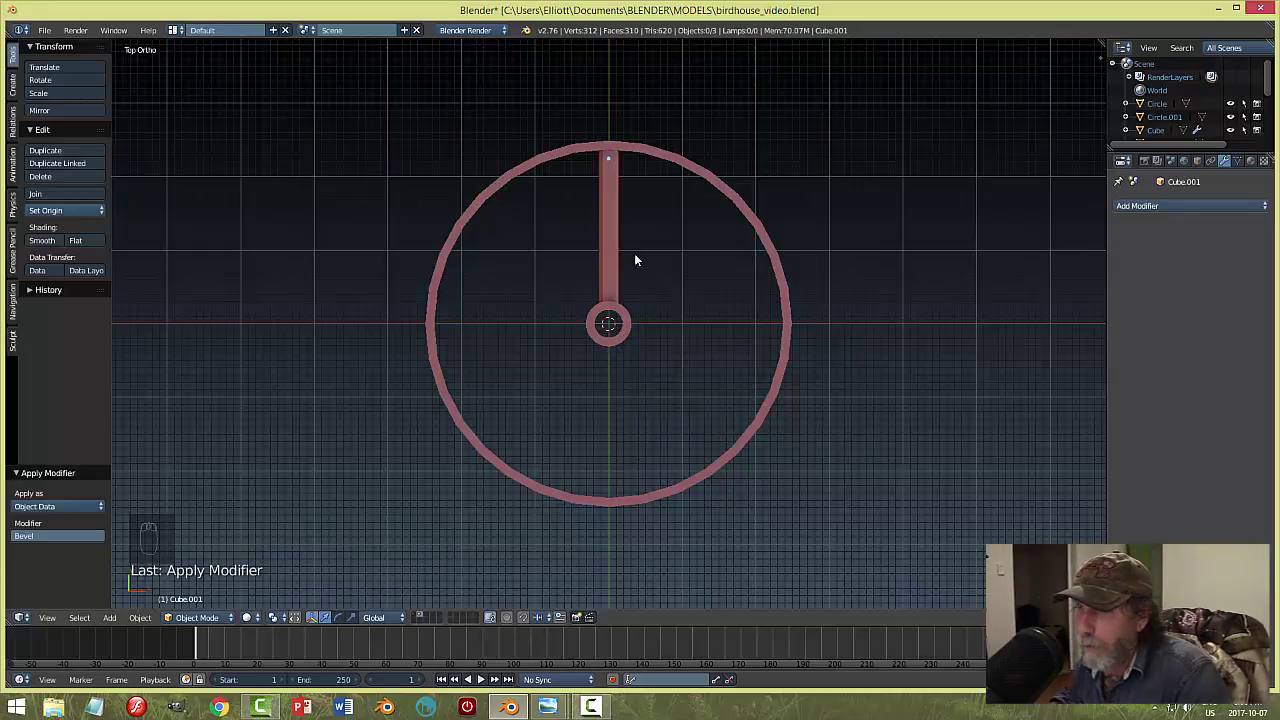
pyautogui.press('Tab')
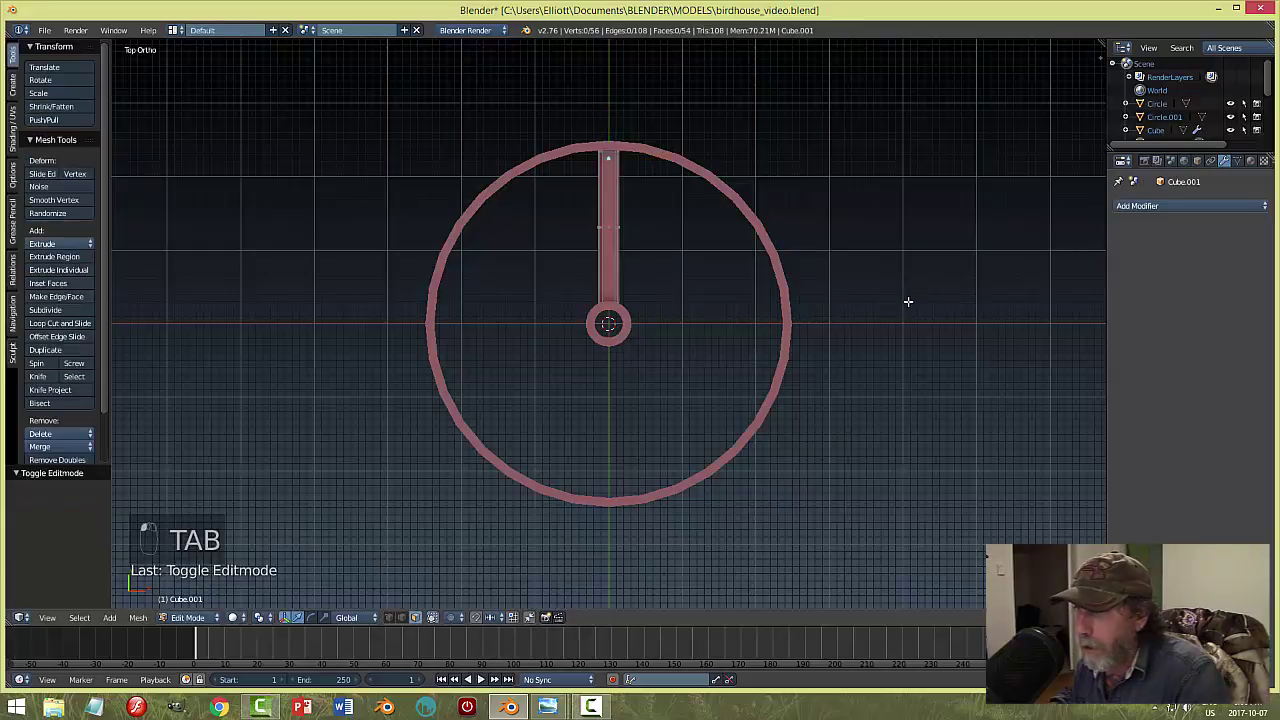
pyautogui.press('a')
pyautogui.press('a')
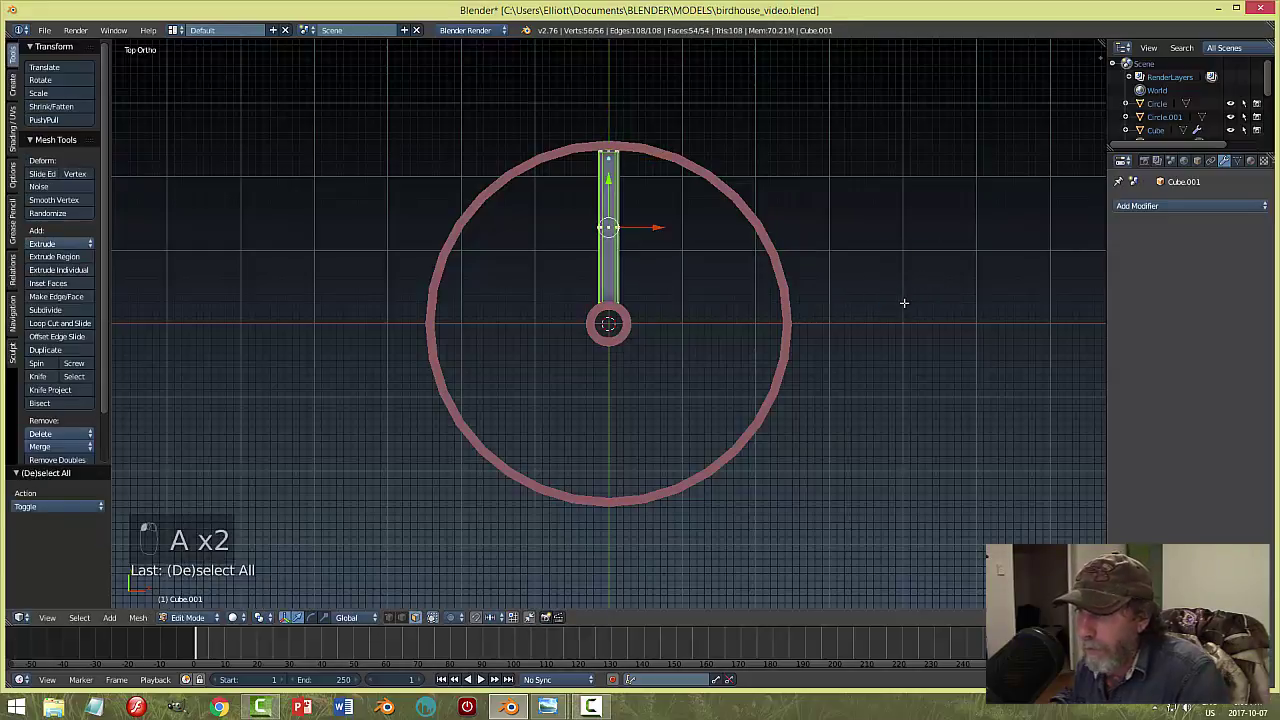
pyautogui.click(36, 364)
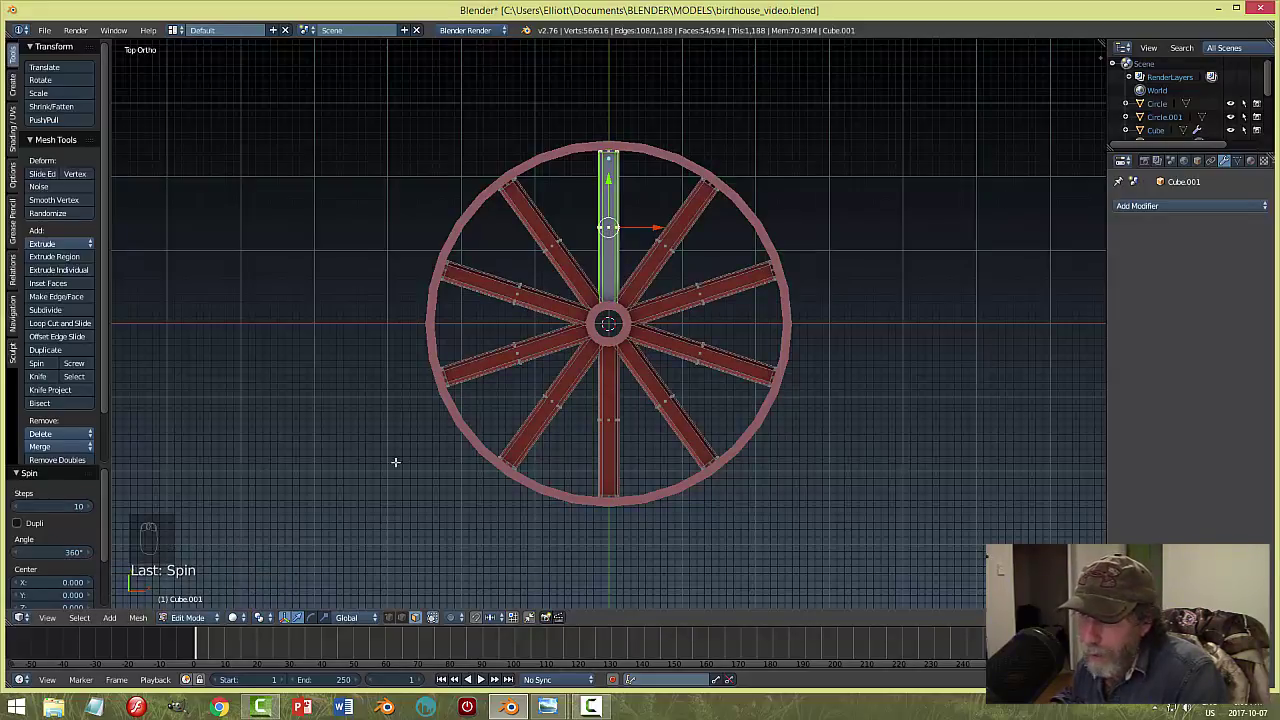
pyautogui.click(90, 506)
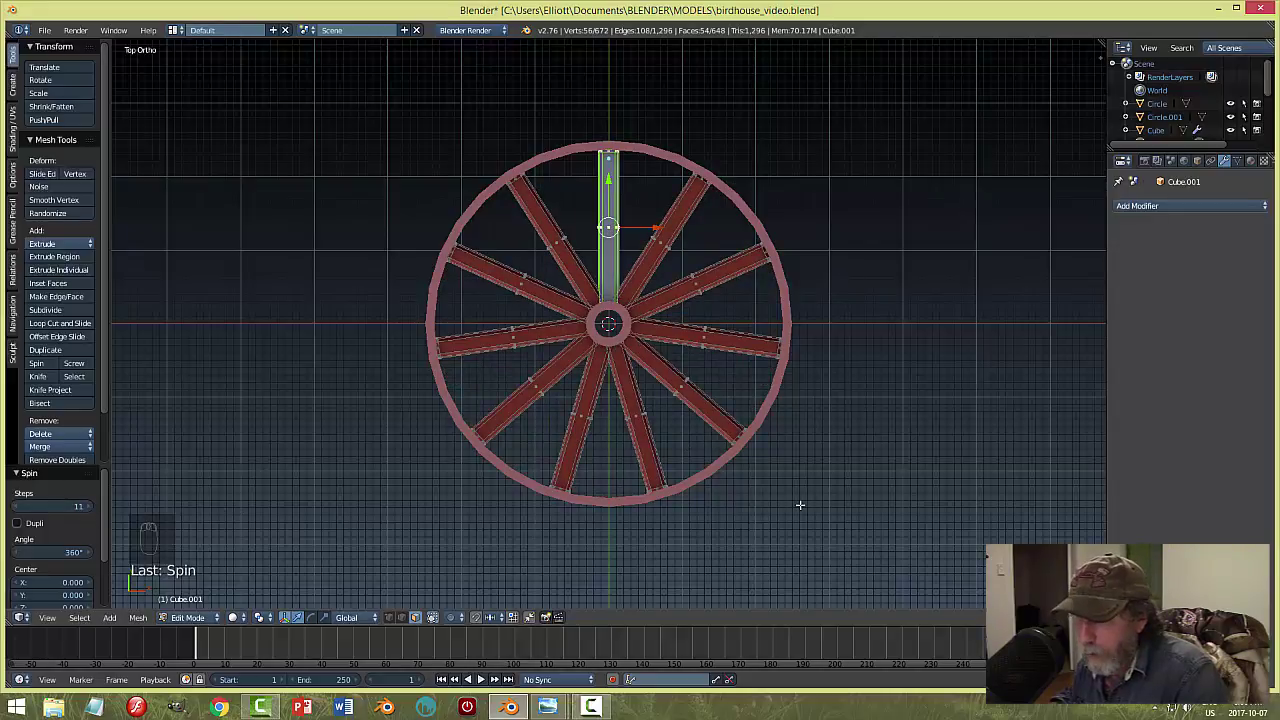
pyautogui.press('a')
pyautogui.press('Tab')
pyautogui.click(686, 510)
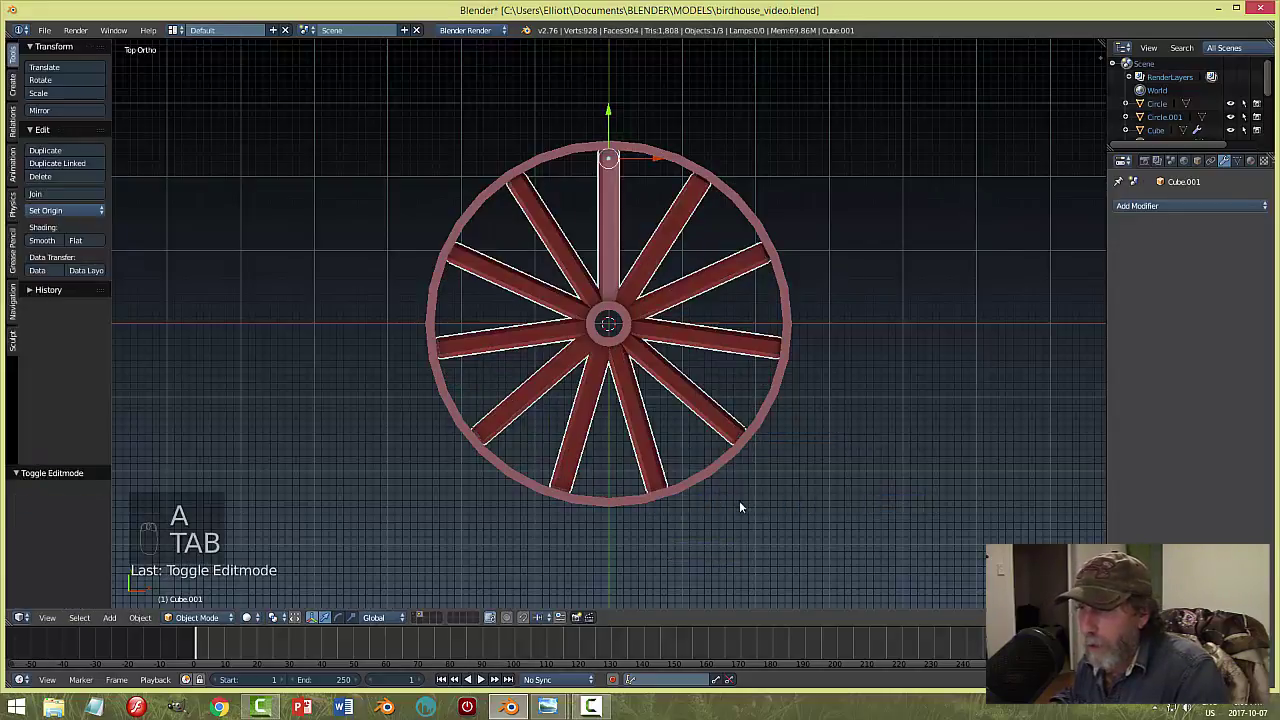
# In Edit Mode, select all the spoke geometry and remove the duplicate vertices.
pyautogui.press('Tab')
pyautogui.click(862, 505)
pyautogui.press('a')
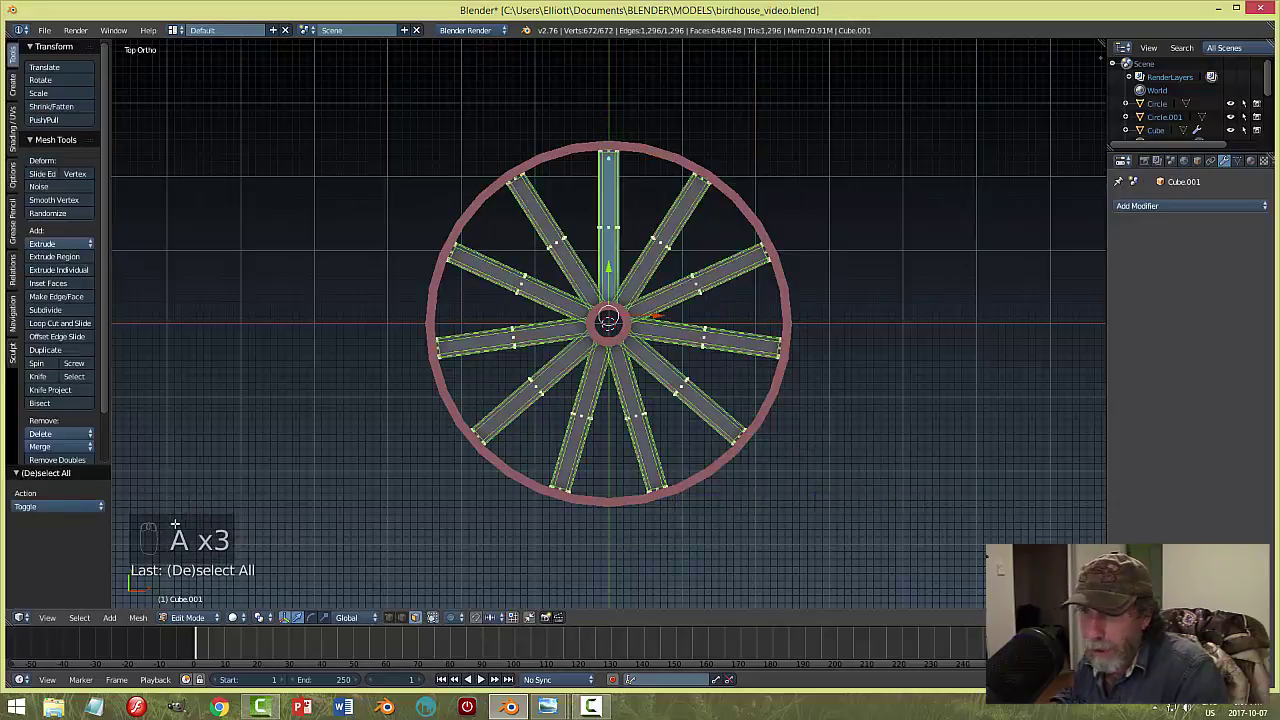
pyautogui.click(45, 461)
# Make all the spokes' normals consistent, return to Object Mode and deselect everything.
pyautogui.press('a')
pyautogui.press('a')
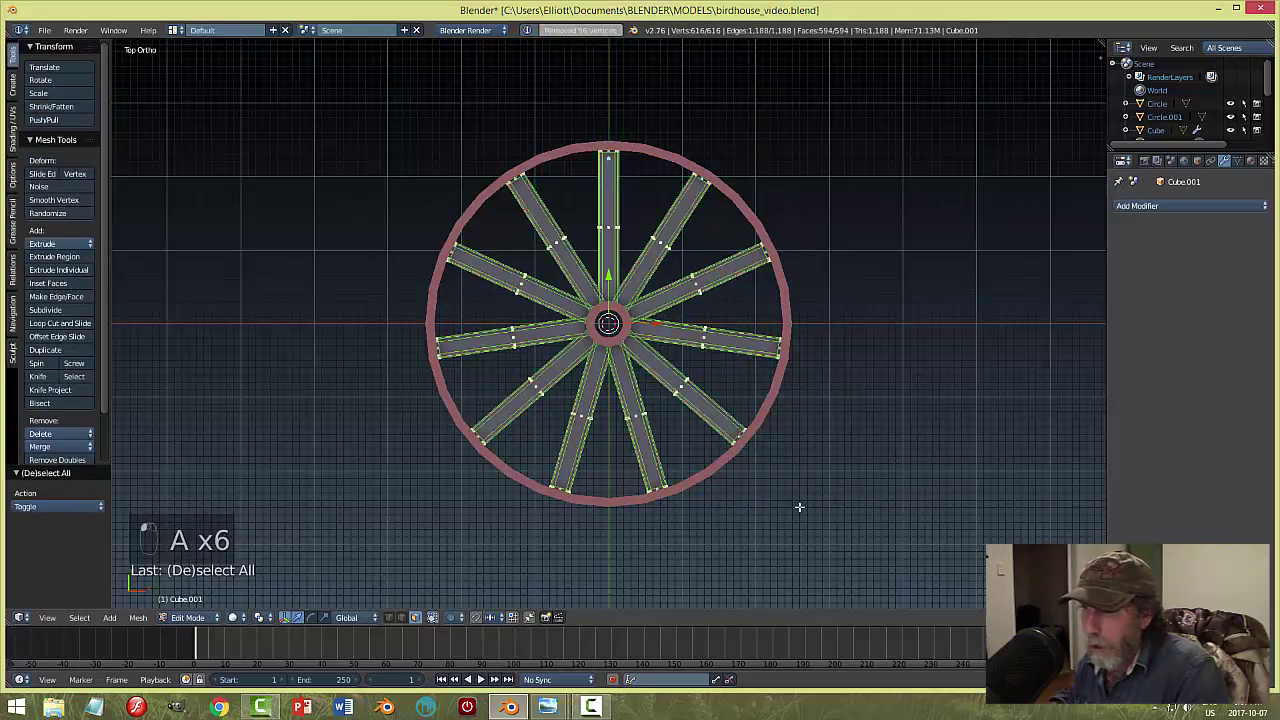
pyautogui.hotkey('ctrl', 'n')
pyautogui.press('a')
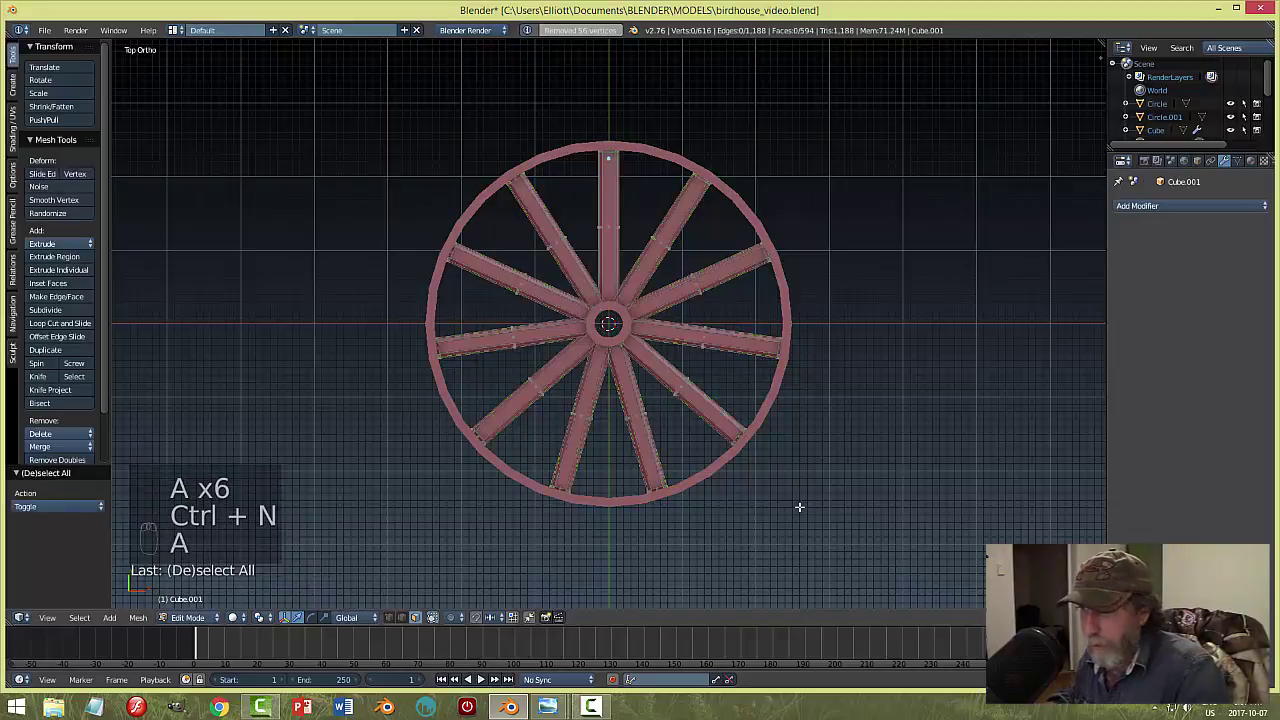
pyautogui.press('Tab')
pyautogui.click(669, 514)
pyautogui.press('a')
pyautogui.press('a')
pyautogui.moveTo(818, 472); pyautogui.dragTo(680, 445, button='middle')
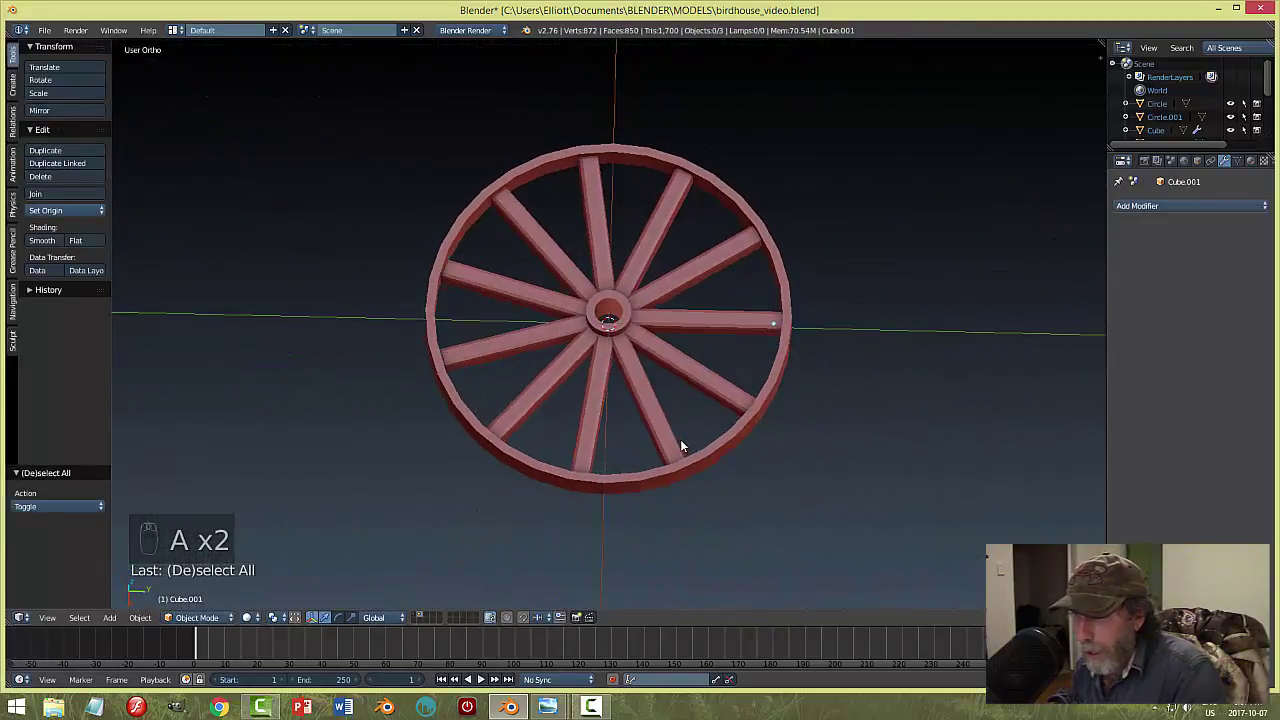
# Scale the wheel's hub outward in X and Y only by about 1.65, leaving its height unscaled, and deselect it.
pyautogui.rightClick(623, 324)
pyautogui.moveTo(740, 398)
pyautogui.mouseDown(button='middle')
pyautogui.moveTo(715, 362)
pyautogui.moveTo(721, 390)
pyautogui.mouseUp(button='middle')
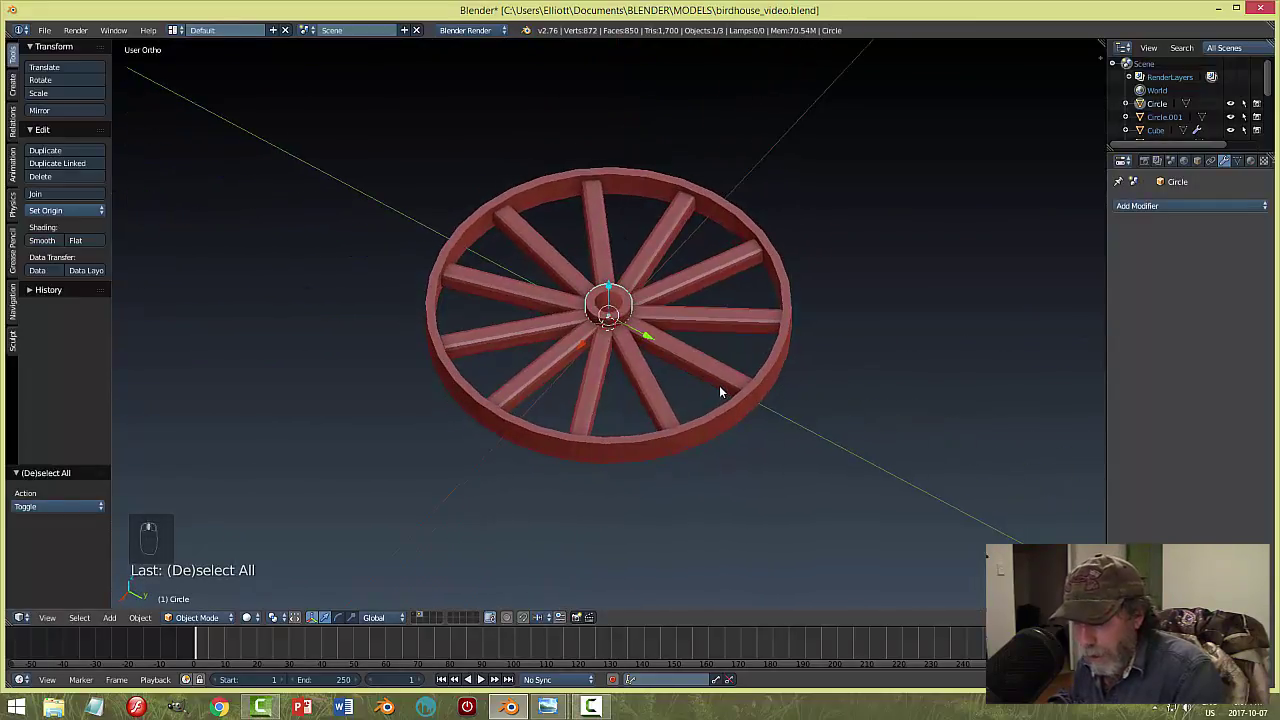
pyautogui.press('s')
pyautogui.hotkey('shift', 'z')
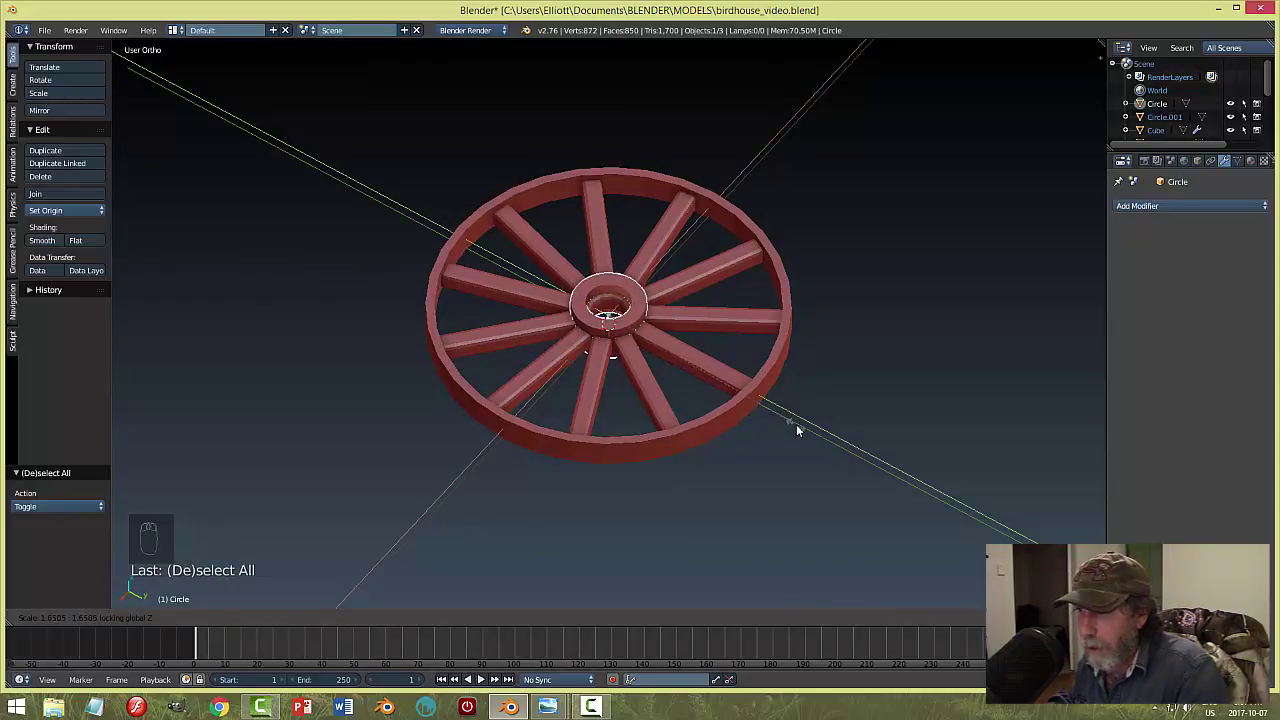
pyautogui.click(797, 430)
pyautogui.press('a')
# Open the hub in Edit Mode and switch to face selection.
pyautogui.moveTo(826, 404); pyautogui.dragTo(627, 366, button='middle')
pyautogui.scroll(3, 607, 373)
pyautogui.scroll(-1, 627, 366)
pyautogui.moveTo(648, 320); pyautogui.dragTo(650, 324, button='middle')
pyautogui.rightClick(640, 307)
pyautogui.press('Tab')
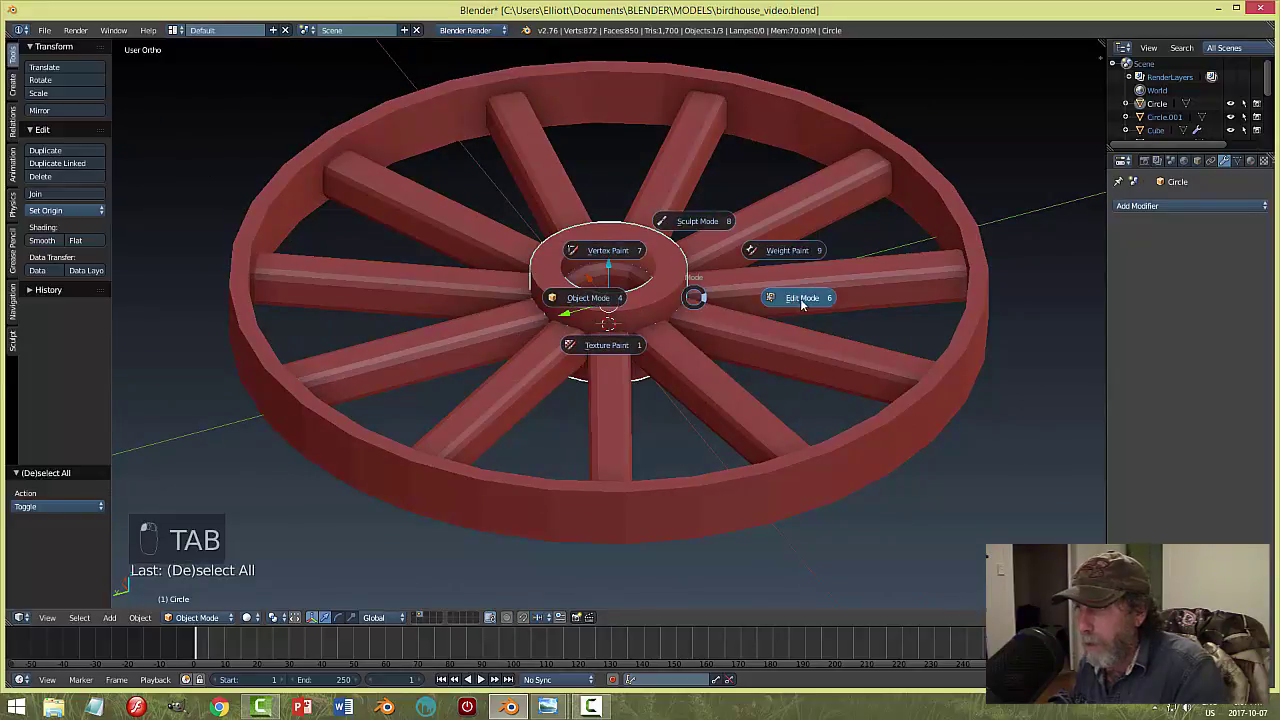
pyautogui.click(800, 298)
pyautogui.scroll(3, 645, 276)
pyautogui.hotkey('ctrl', 'Tab')
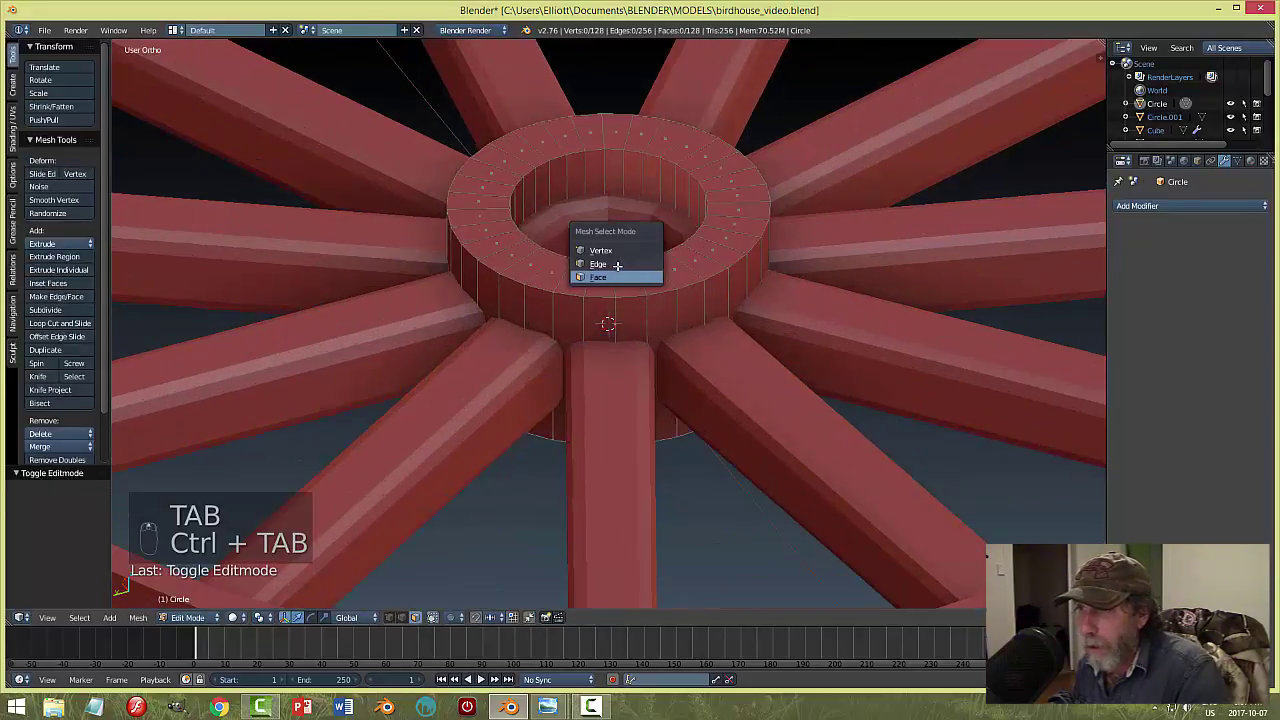
pyautogui.click(615, 275)
# Select the face loop lining the hub's hole, scale it to 0.679 in X and Y only, and return to Object Mode with nothing selected.
pyautogui.keyDown('alt'); pyautogui.rightClick(628, 176); pyautogui.keyUp('alt')
pyautogui.moveTo(778, 266); pyautogui.dragTo(674, 241, button='middle')
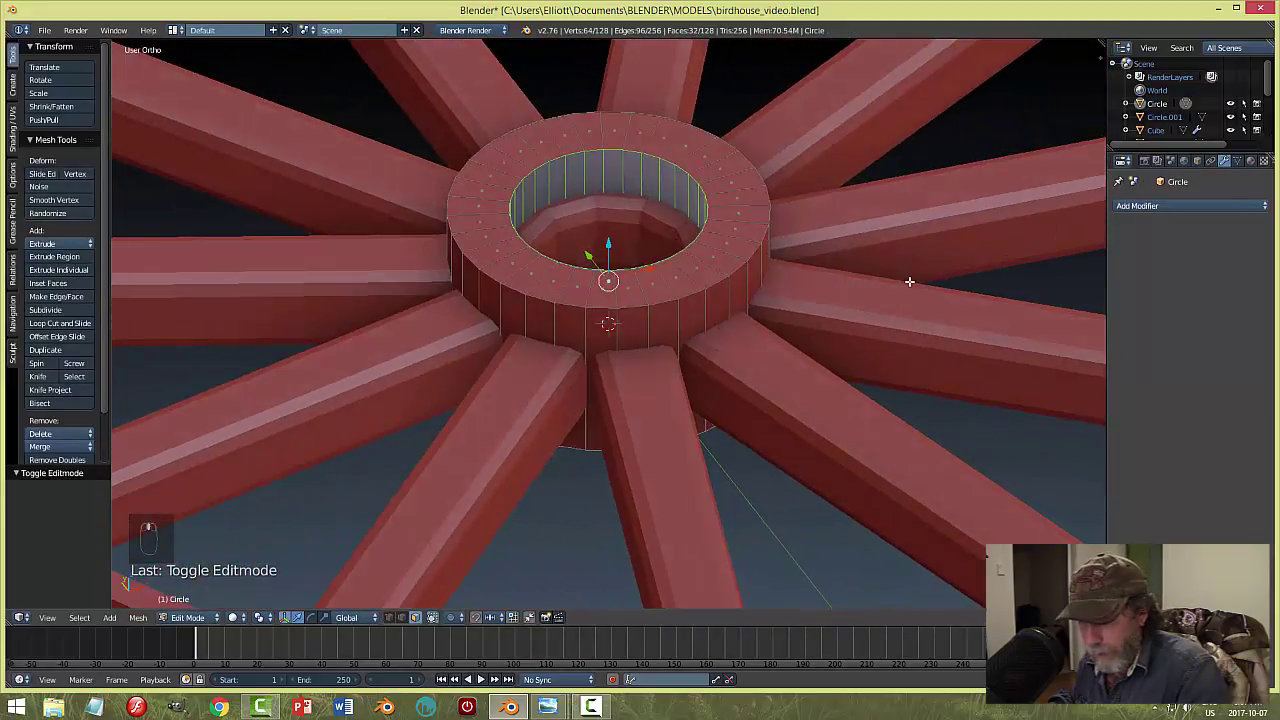
pyautogui.press('s')
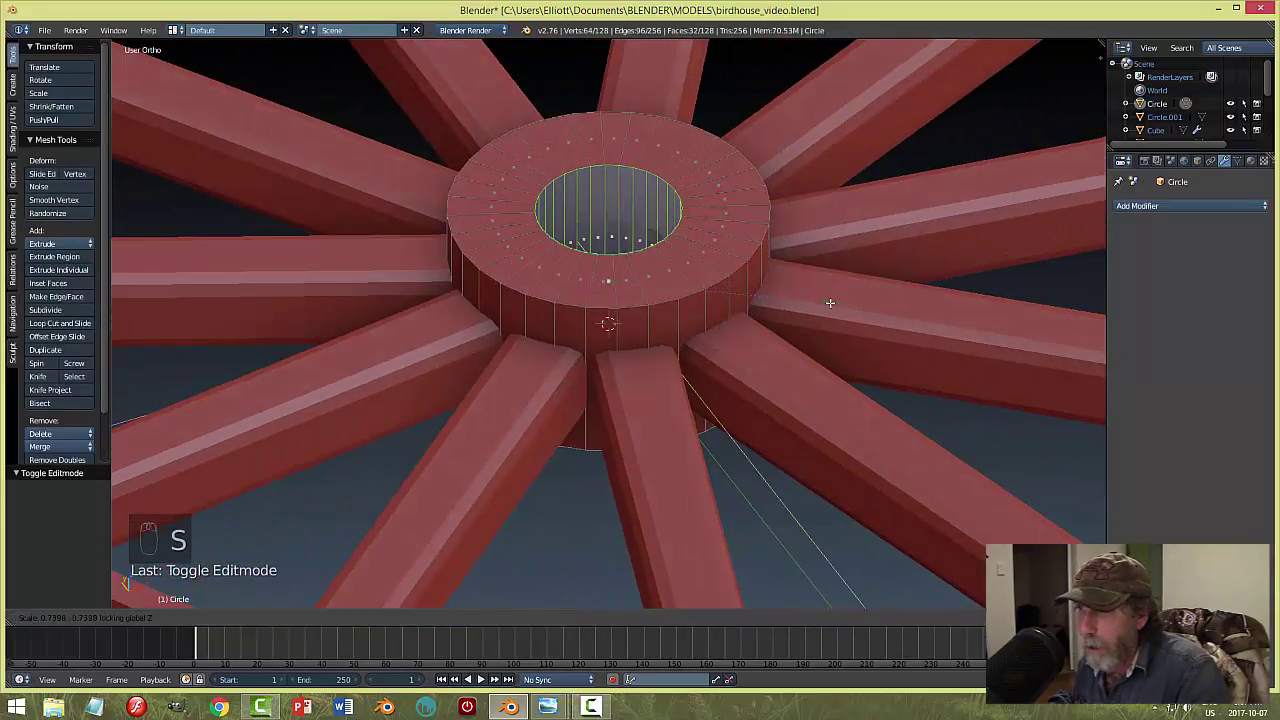
pyautogui.click(838, 301)
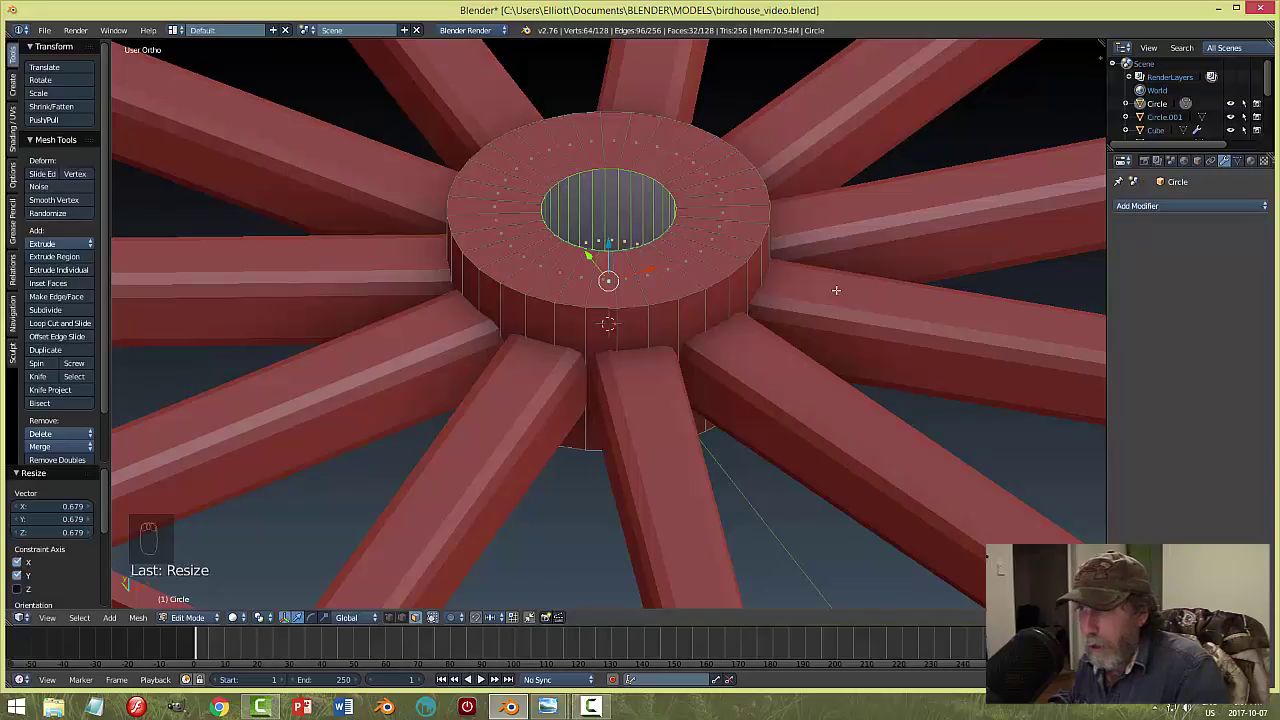
pyautogui.press('a')
pyautogui.press('Tab')
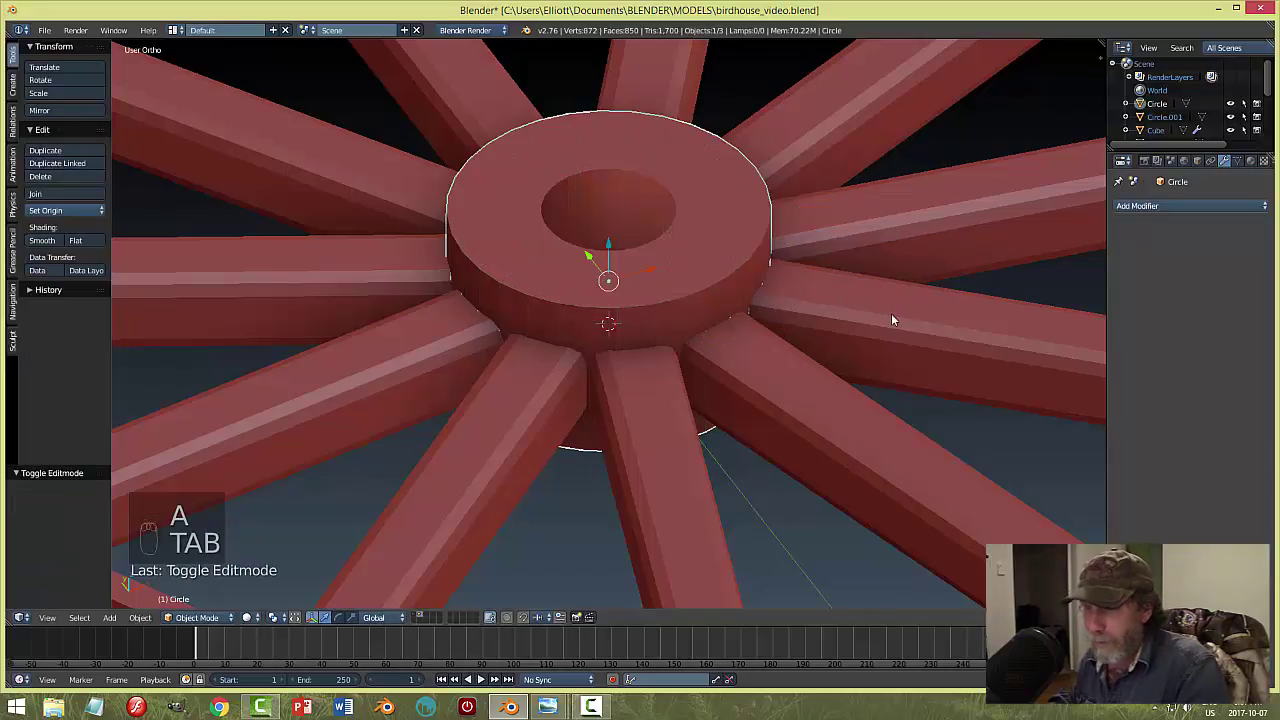
pyautogui.press('a')
pyautogui.press('a')
# Select the hub and apply its scale.
pyautogui.scroll(-6, 870, 322)
pyautogui.moveTo(857, 329); pyautogui.dragTo(671, 313, button='middle')
pyautogui.rightClick(671, 313)
pyautogui.moveTo(865, 382); pyautogui.dragTo(322, 579, button='middle')
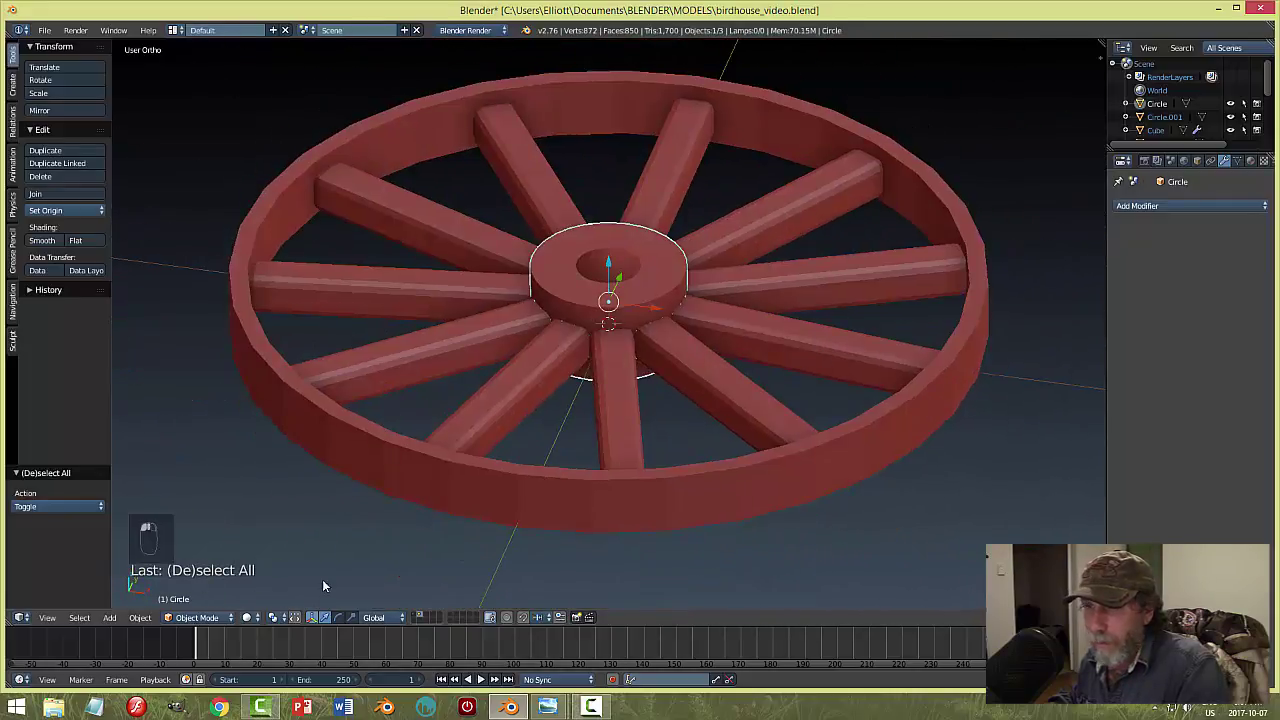
pyautogui.click(139, 617)
pyautogui.moveTo(175, 515)
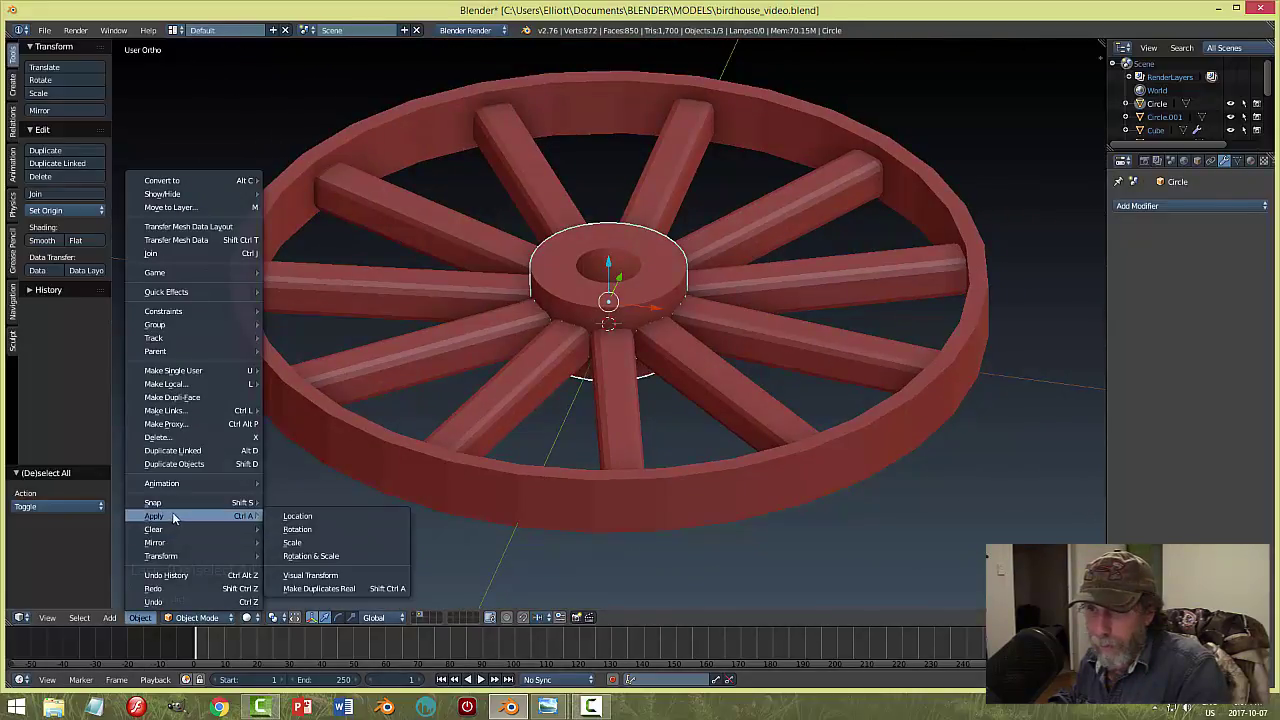
pyautogui.click(322, 541)
# Try a Bevel modifier on the hub with 2 segments and a width of 0.021, and remove the modifier.
pyautogui.click(1137, 206)
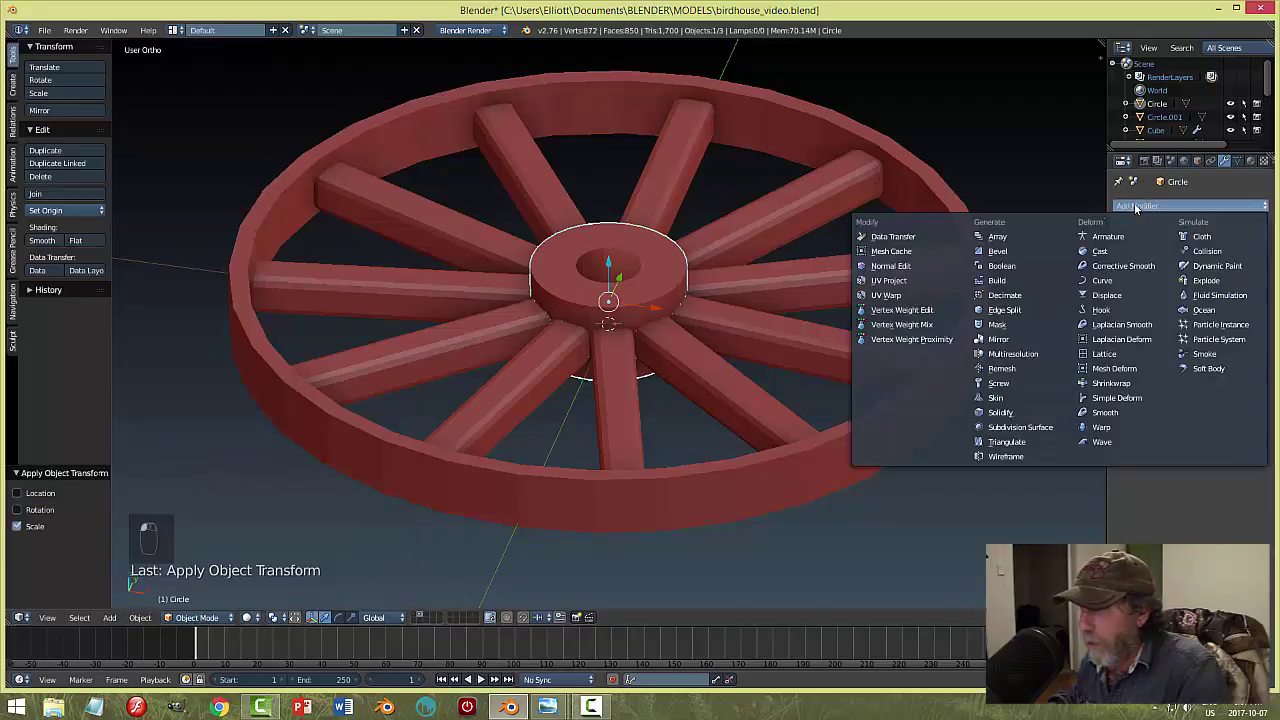
pyautogui.click(1011, 253)
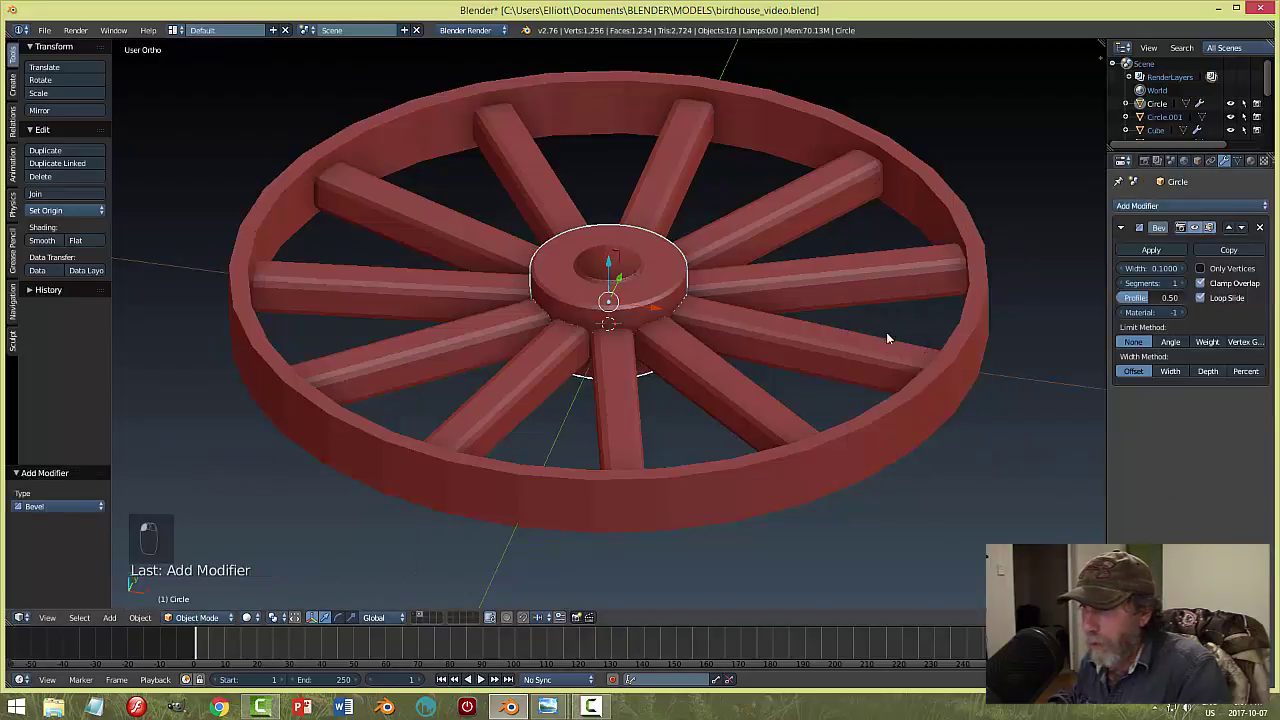
pyautogui.click(1178, 284)
pyautogui.moveTo(1165, 268); pyautogui.dragTo(1154, 268)
pyautogui.moveTo(1000, 330); pyautogui.dragTo(760, 300, button='middle')
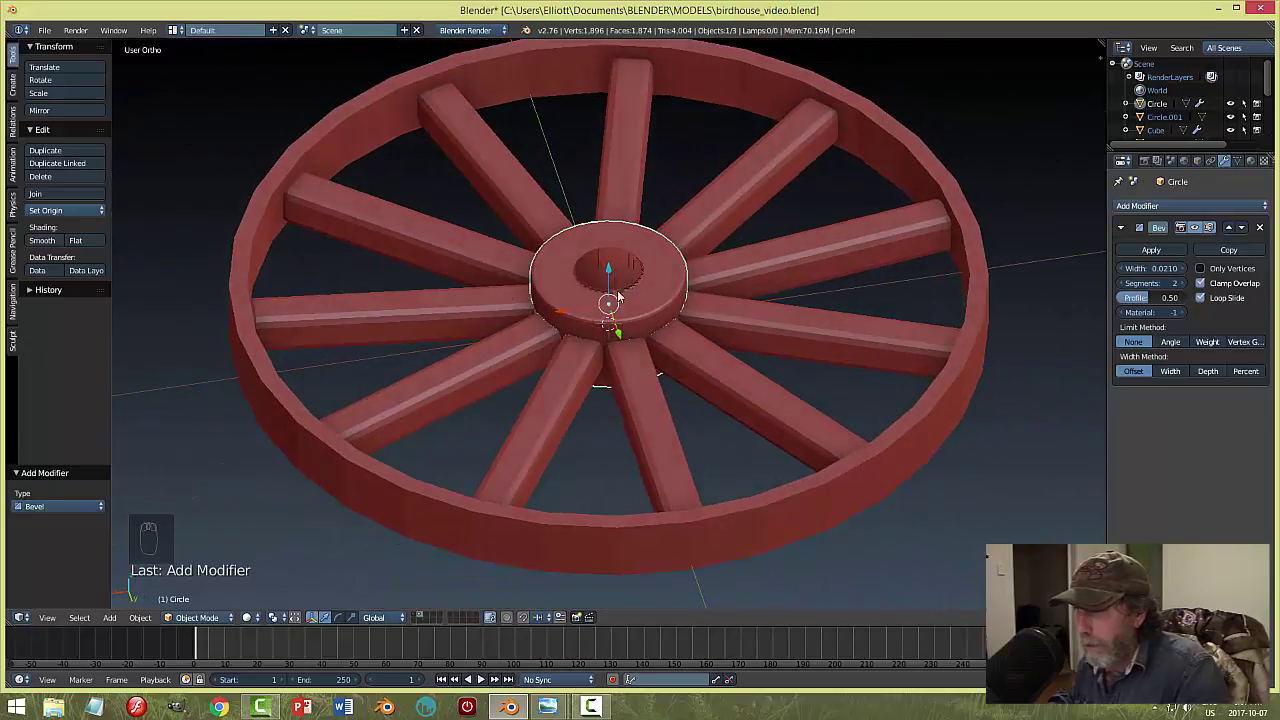
pyautogui.click(1261, 228)
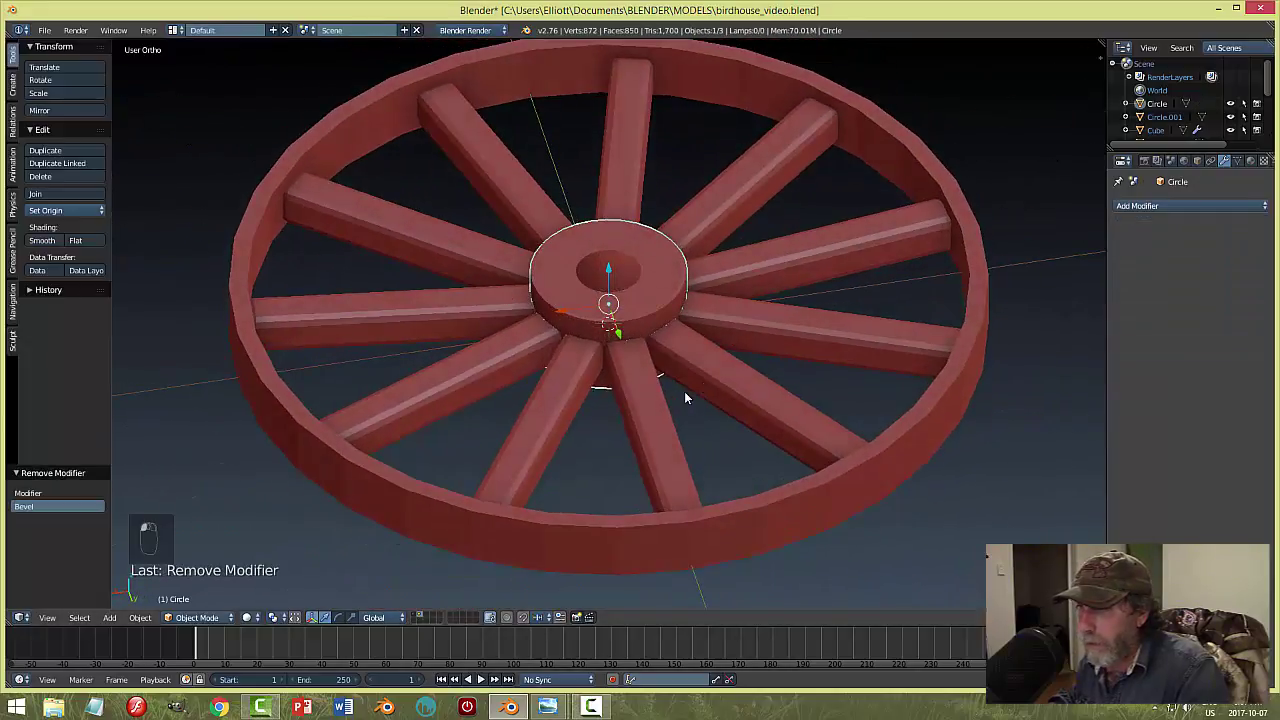
# Add a Subdivision Surface modifier to the hub and set its view subdivisions to 2.
pyautogui.click(1125, 206)
pyautogui.click(1028, 428)
pyautogui.scroll(4, 793, 334)
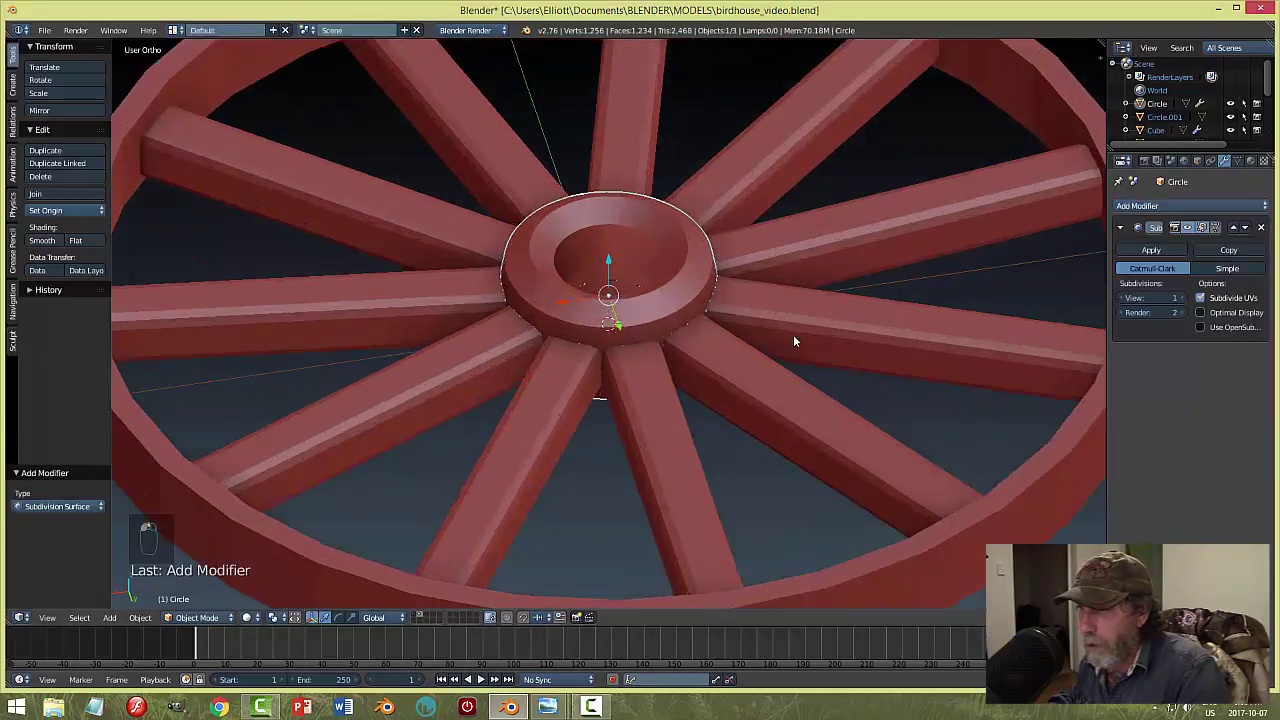
pyautogui.click(1181, 298)
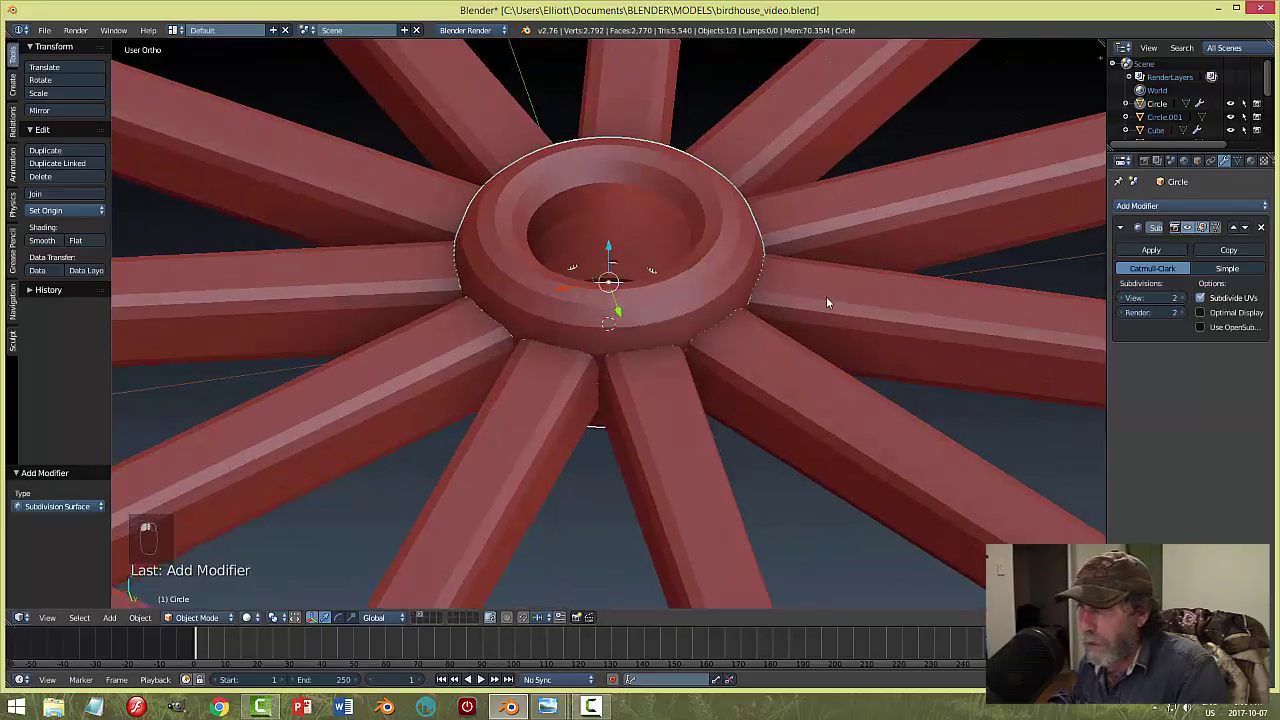
# In Edit Mode, add supporting loop cuts around the hub's outer wall, one close to its upper edge and one close to its lower edge.
pyautogui.moveTo(826, 296); pyautogui.dragTo(827, 267, button='middle')
pyautogui.press('Tab')
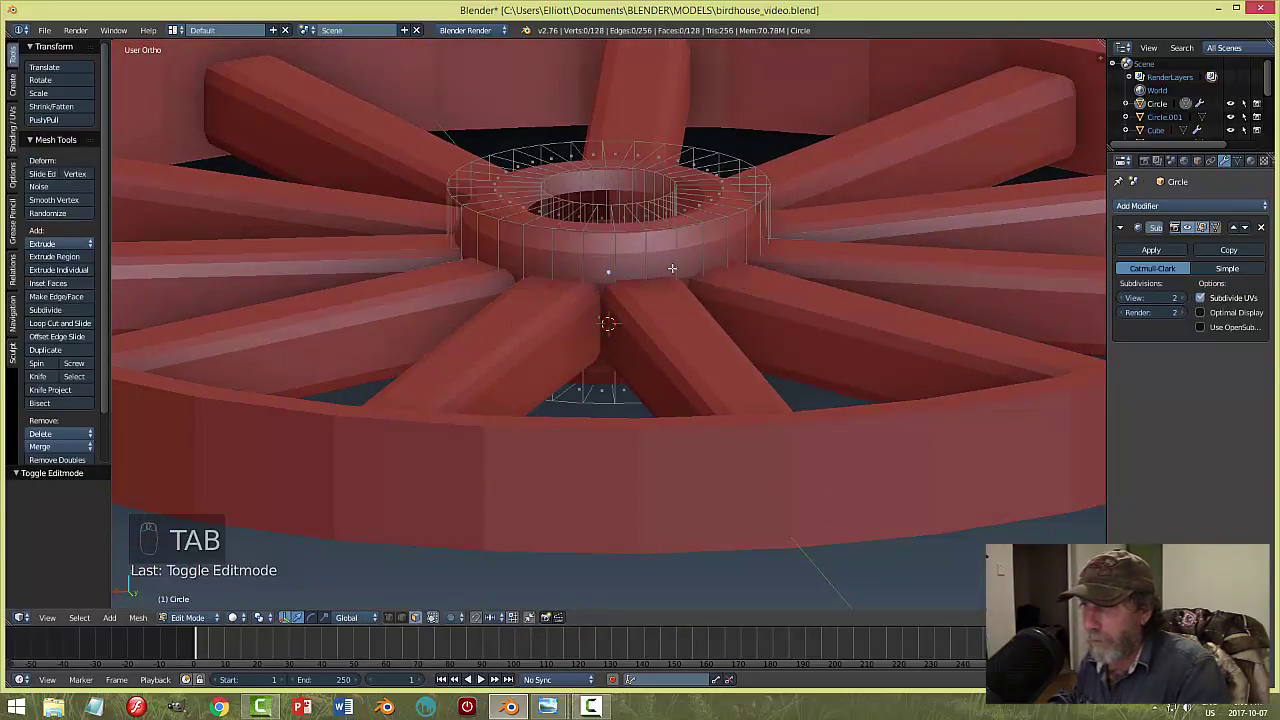
pyautogui.hotkey('ctrl', 'r')
pyautogui.click(669, 248)
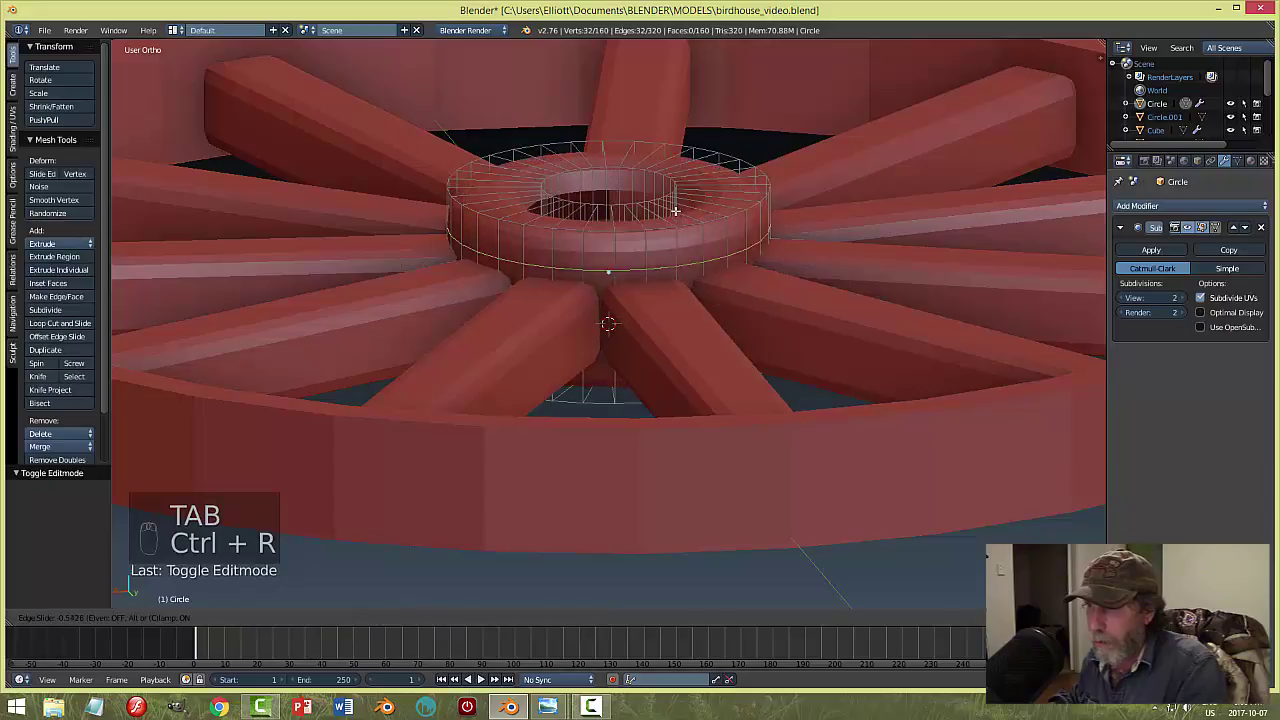
pyautogui.click(676, 192)
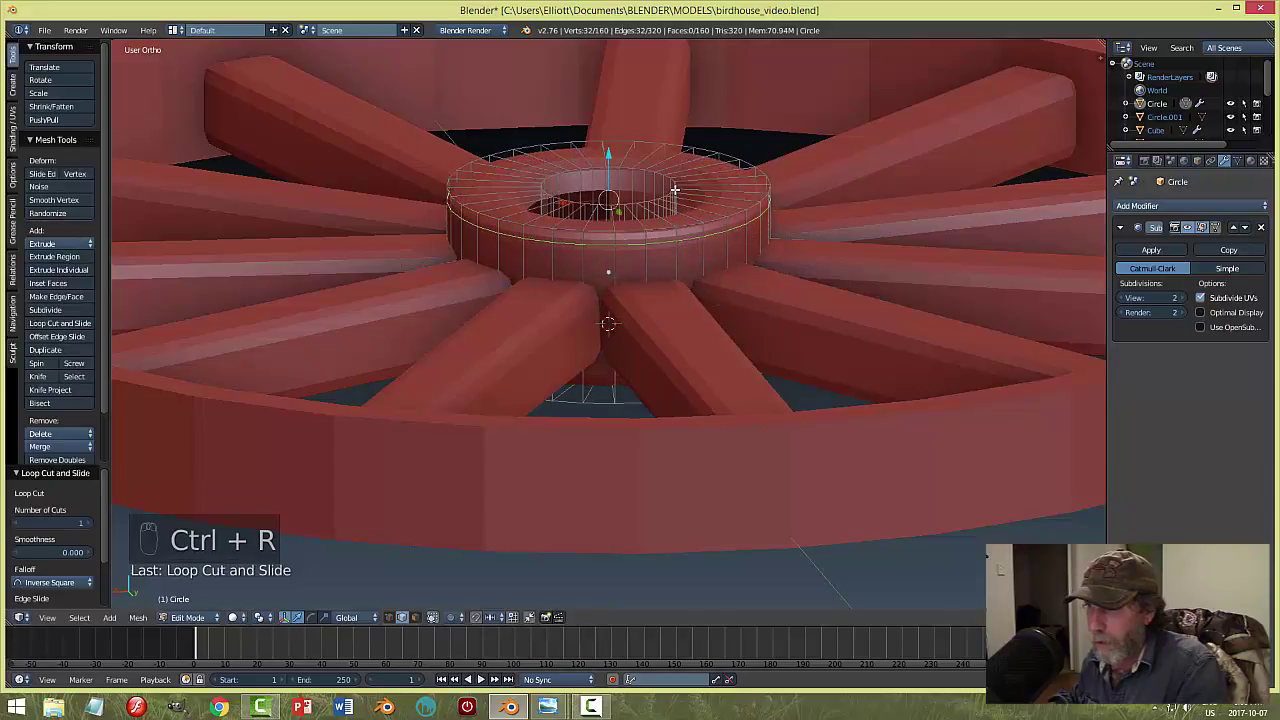
pyautogui.hotkey('ctrl', 'r')
pyautogui.click(608, 385)
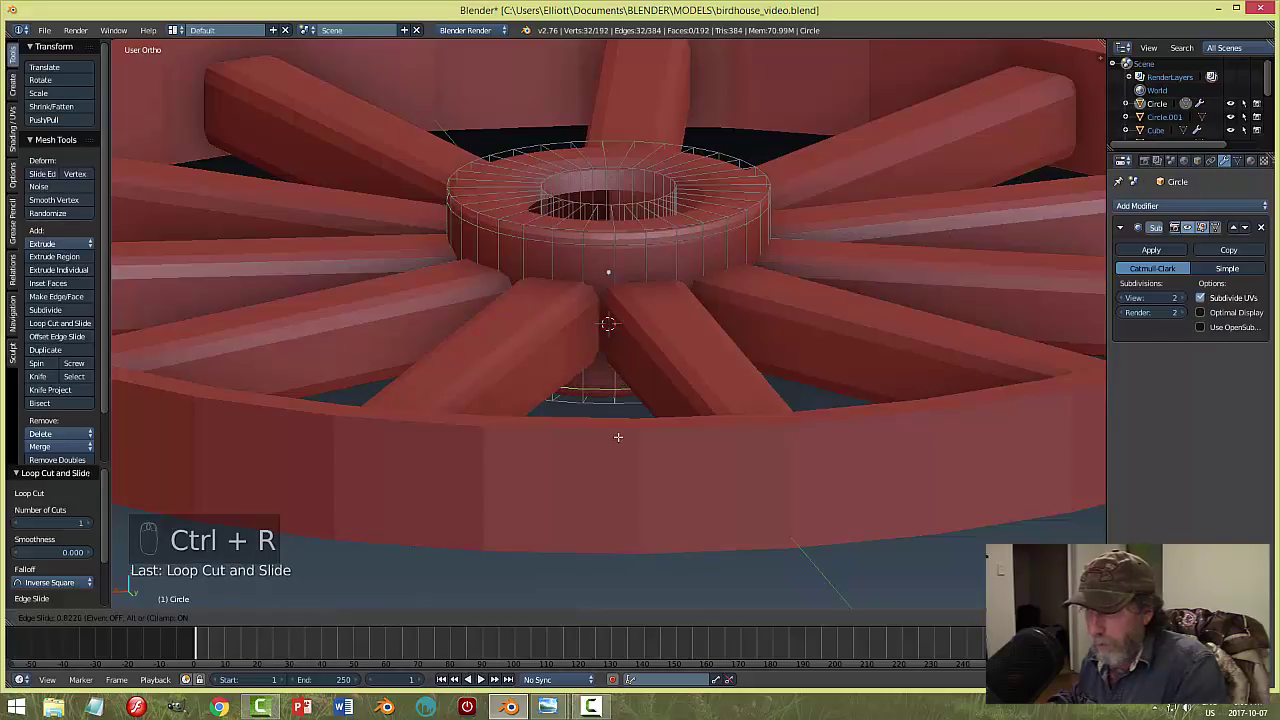
pyautogui.click(619, 439)
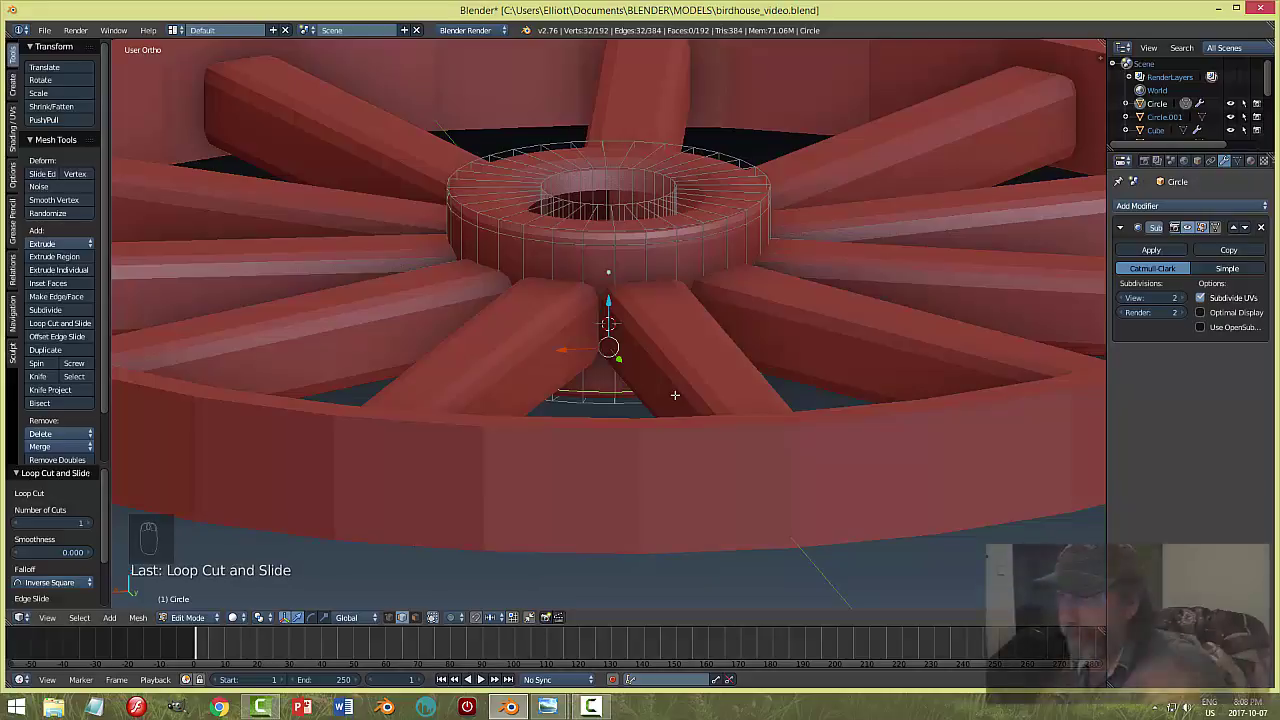
# Add two loop cuts on the hub's top face, one close to the hole and one close to the outer edge.
pyautogui.moveTo(700, 329); pyautogui.dragTo(708, 239, button='middle')
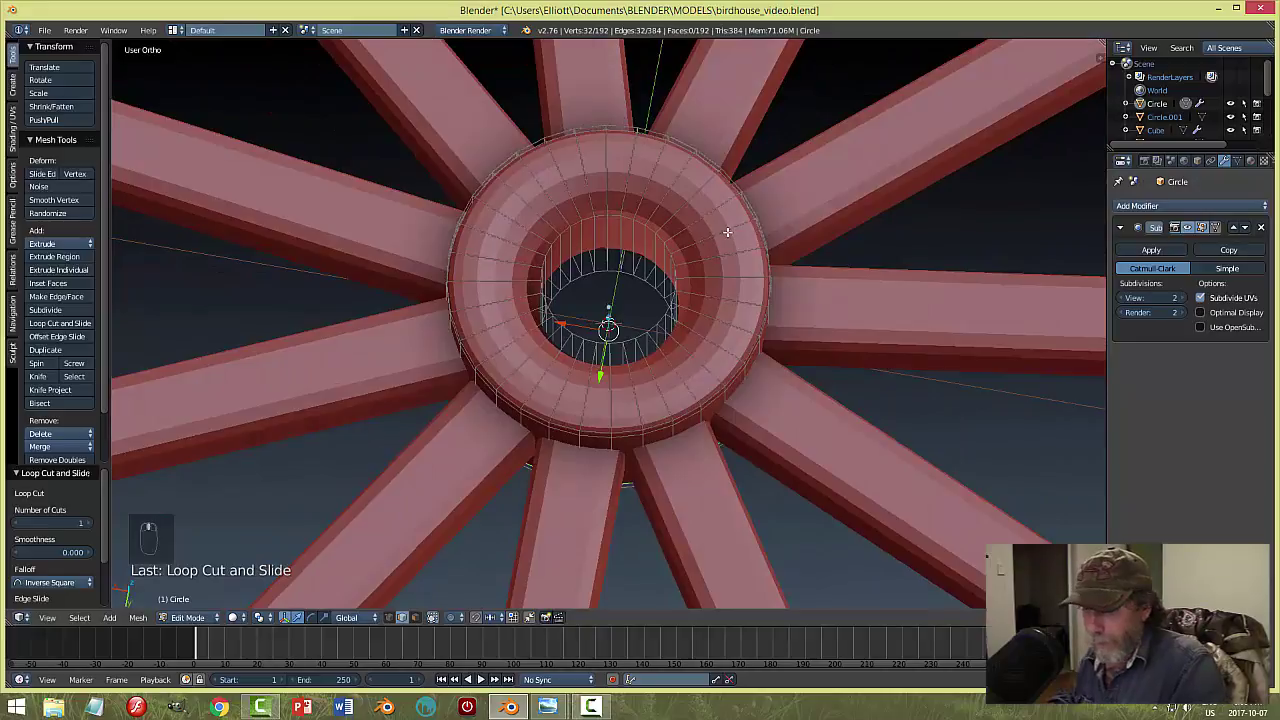
pyautogui.hotkey('ctrl', 'r')
pyautogui.click(727, 233)
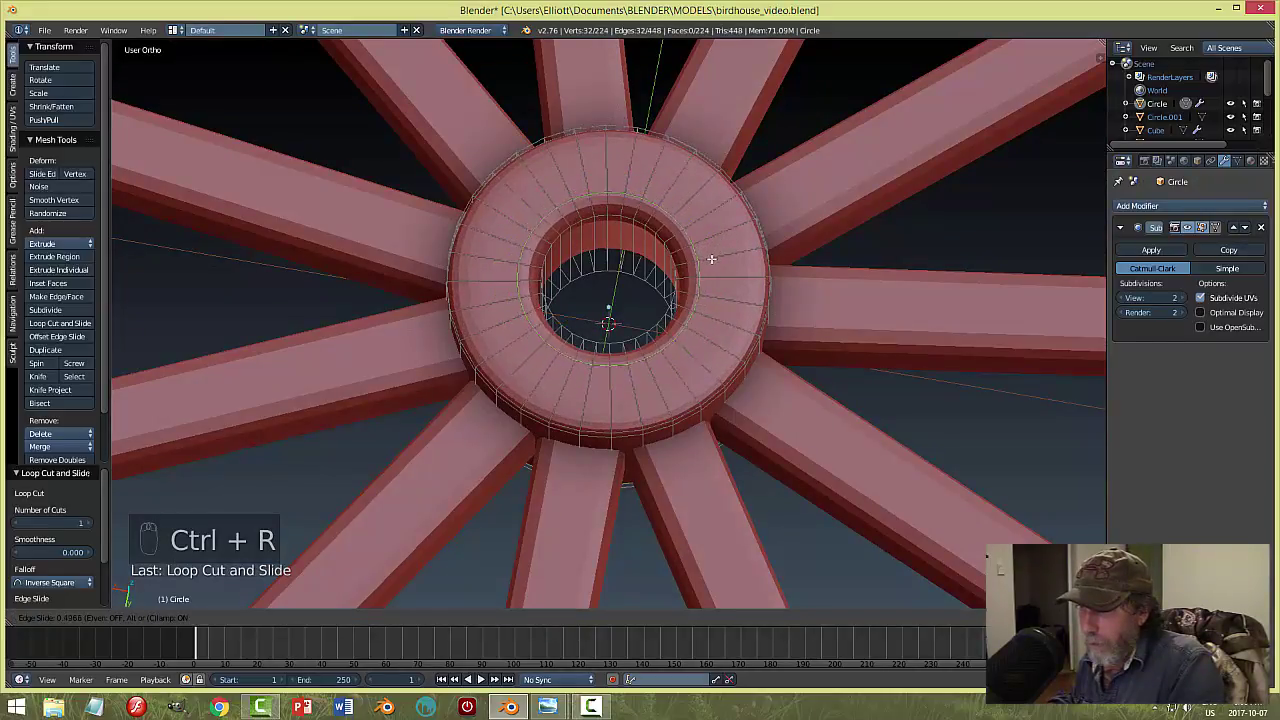
pyautogui.click(710, 261)
pyautogui.hotkey('ctrl', 'r')
pyautogui.click(722, 243)
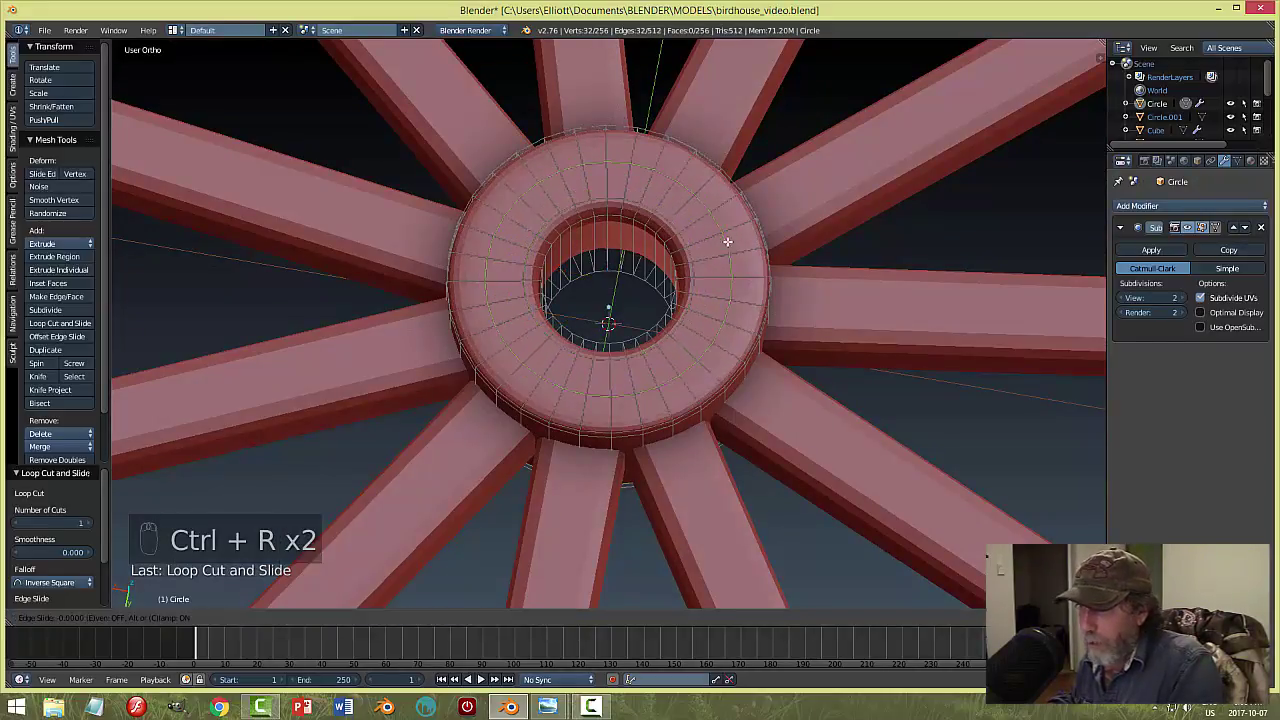
pyautogui.click(749, 232)
# Add two loop cuts on the hub's underside, near the hole and near the outer edge, and return to Object Mode.
pyautogui.moveTo(763, 380); pyautogui.dragTo(734, 180, button='middle')
pyautogui.hotkey('ctrl', 'r')
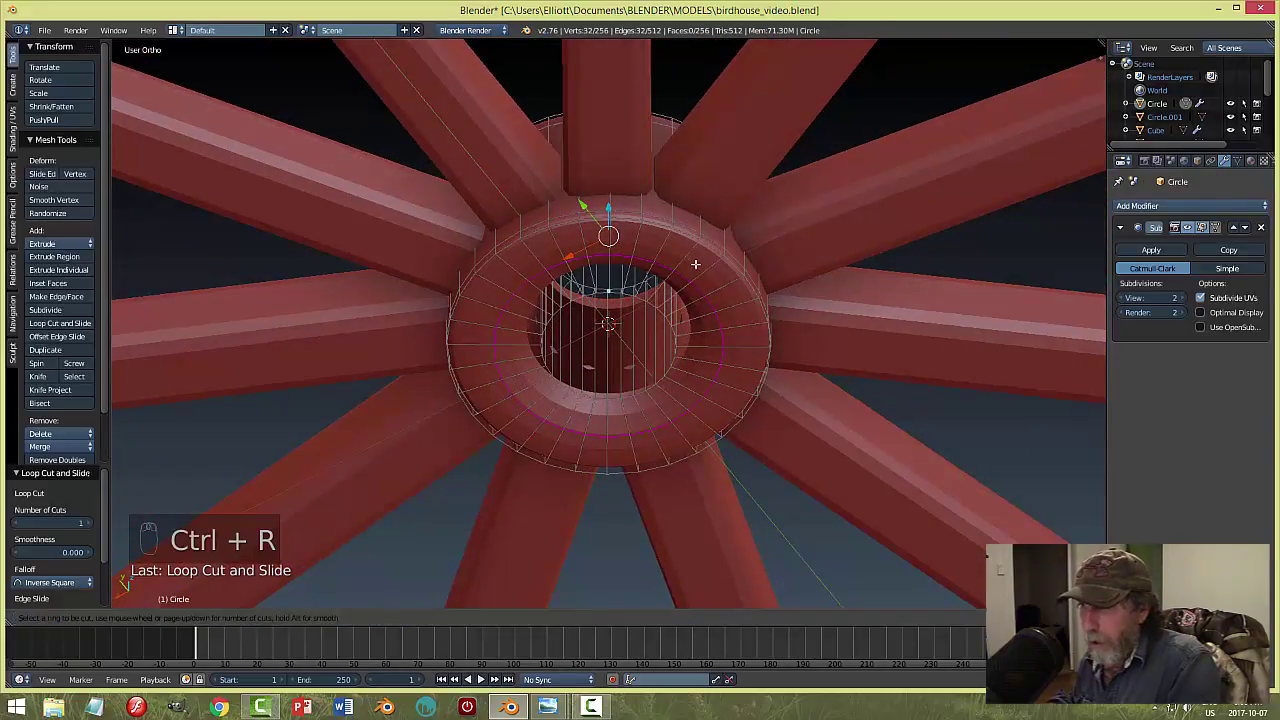
pyautogui.click(694, 265)
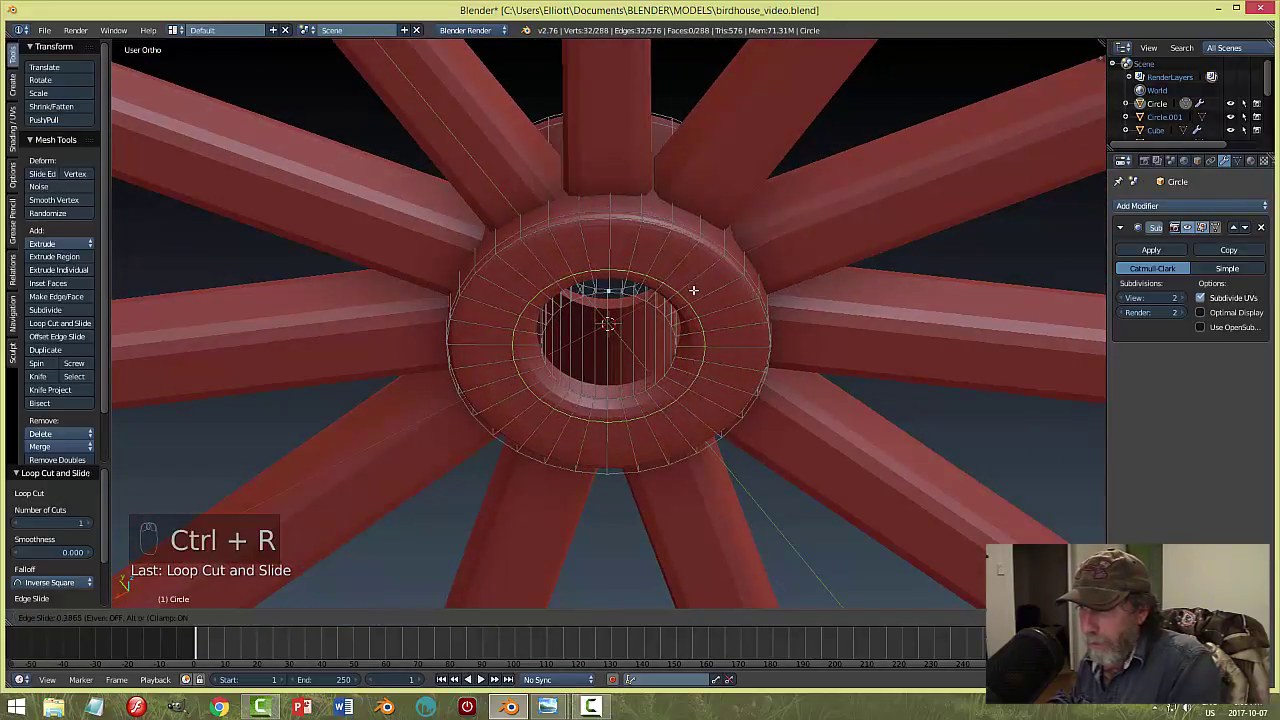
pyautogui.click(693, 290)
pyautogui.hotkey('ctrl', 'r')
pyautogui.click(714, 254)
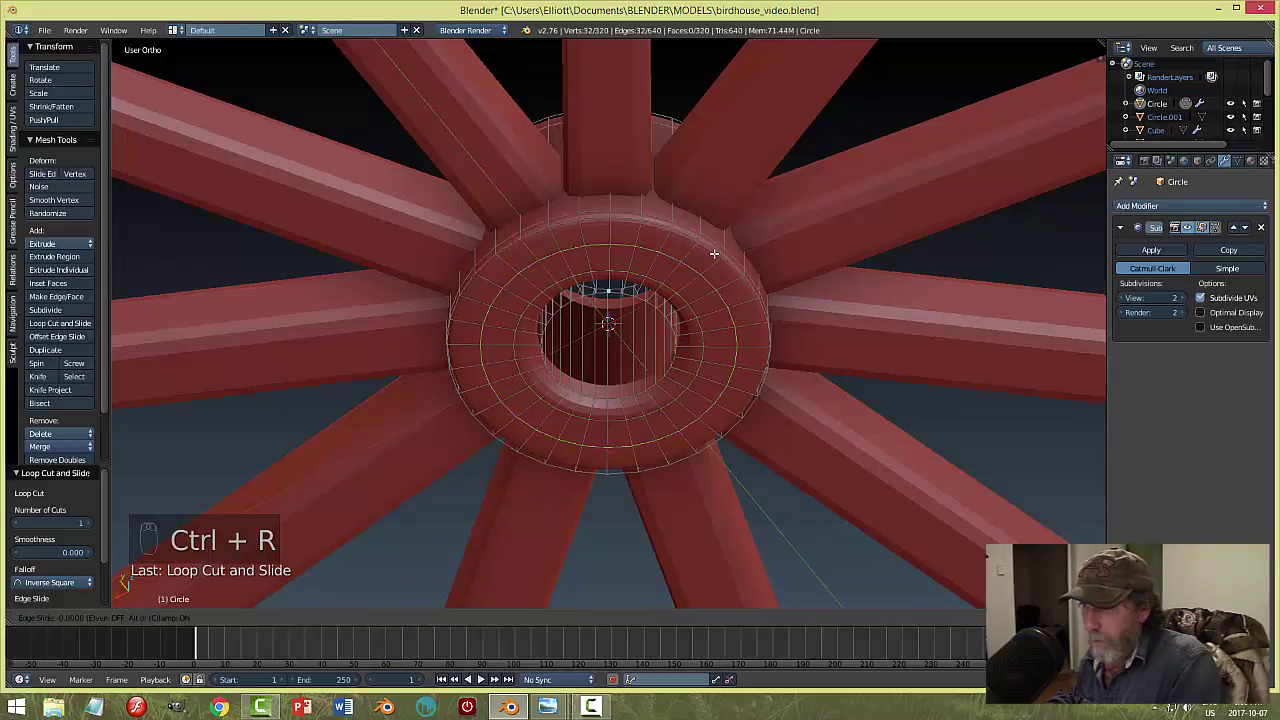
pyautogui.click(716, 246)
pyautogui.press('a')
pyautogui.press('Tab')
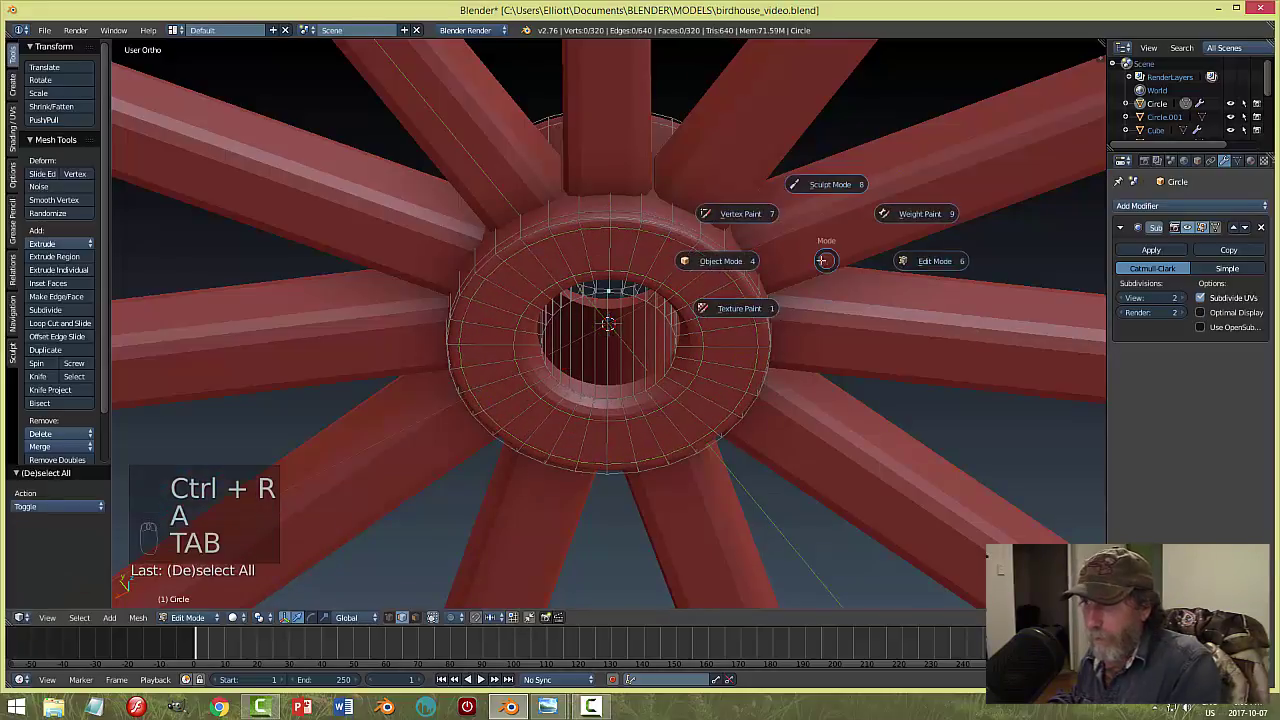
# Select the wheel's outer rim and open it in Edit Mode with edge selection.
pyautogui.scroll(-5, 822, 296)
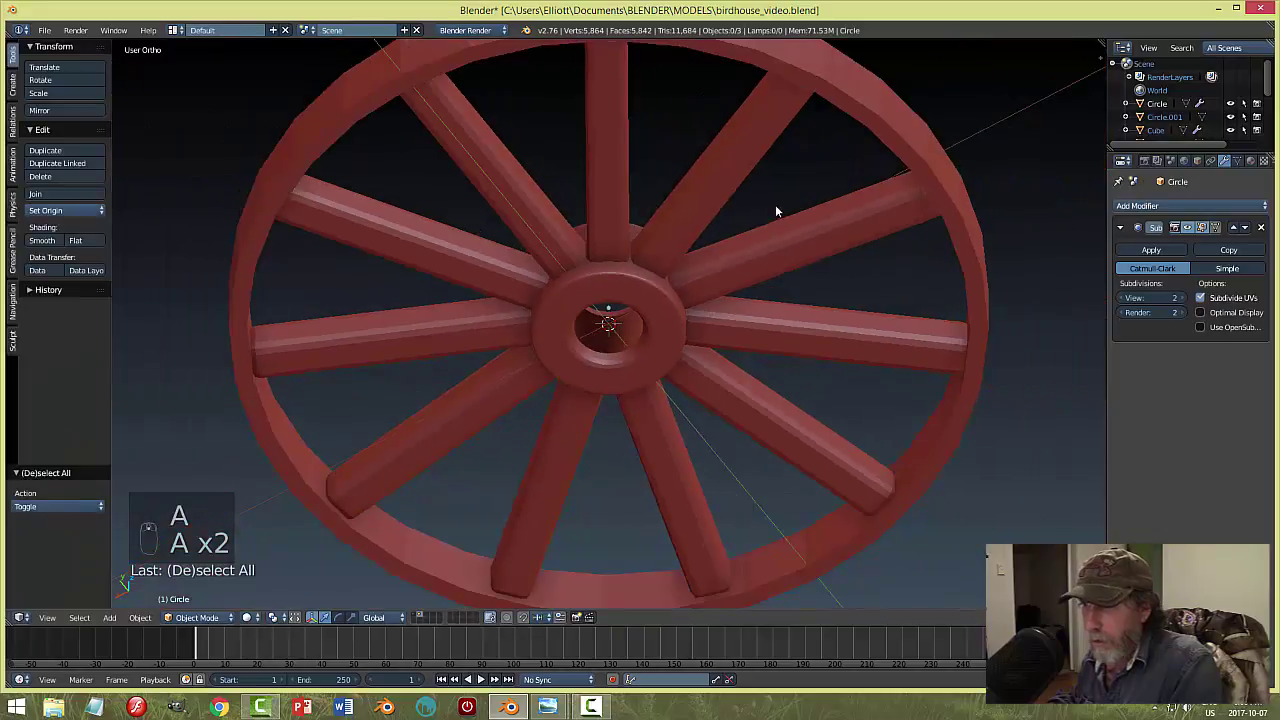
pyautogui.moveTo(775, 206); pyautogui.dragTo(742, 304, button='middle')
pyautogui.rightClick(742, 304)
pyautogui.press('Tab')
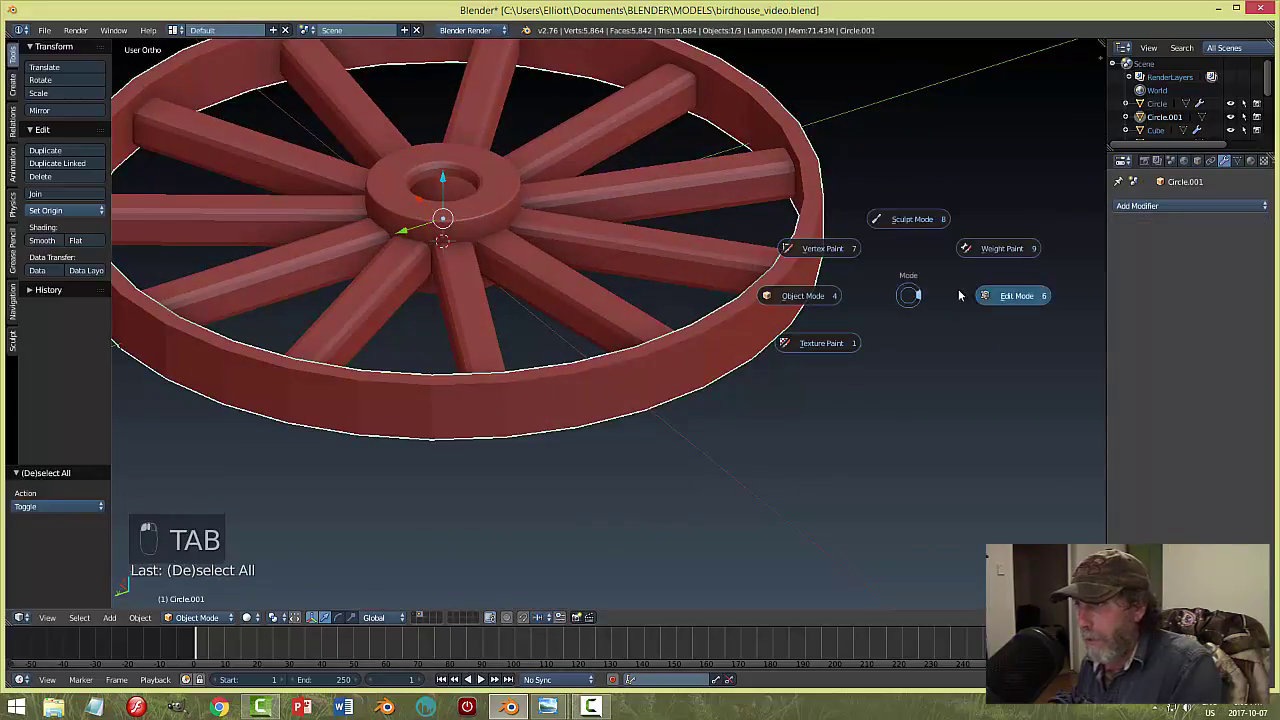
pyautogui.click(1003, 292)
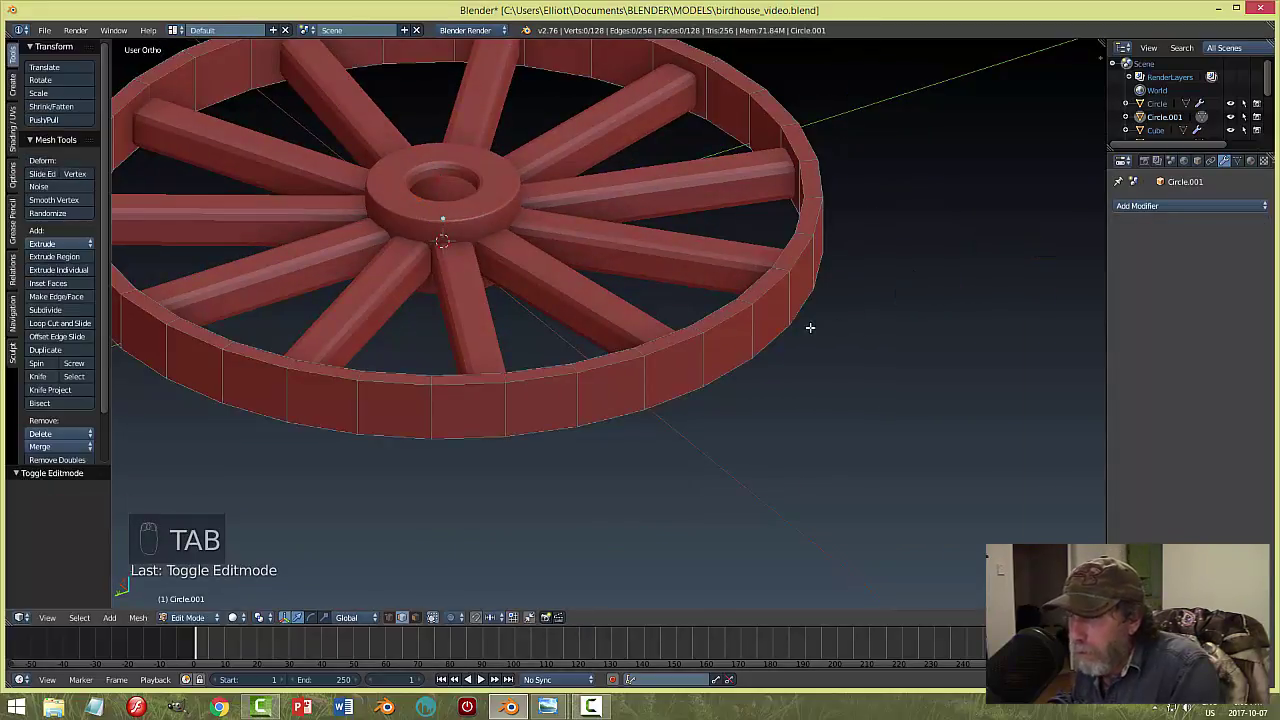
pyautogui.hotkey('ctrl', 'Tab')
pyautogui.click(768, 316)
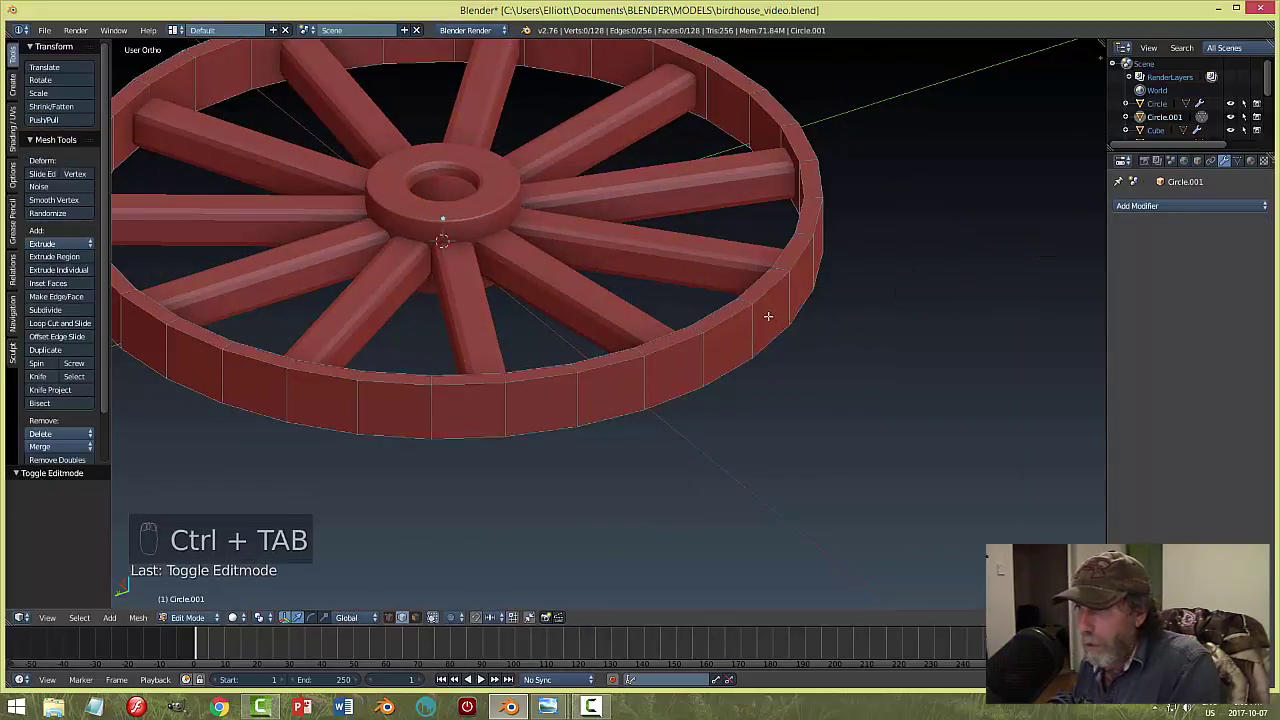
# Select the rim's upper outer edge loop and duplicate it in place.
pyautogui.keyDown('alt'); pyautogui.rightClick(811, 301); pyautogui.keyUp('alt')
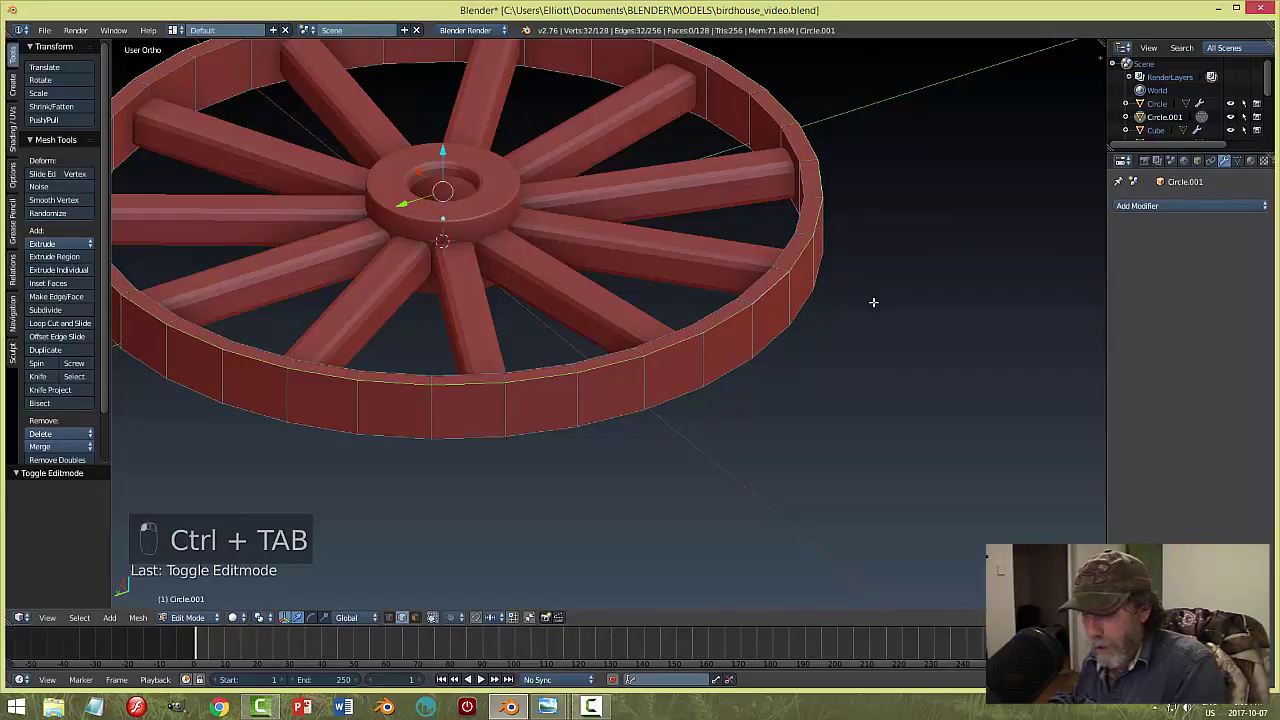
pyautogui.hotkey('shift', 'd')
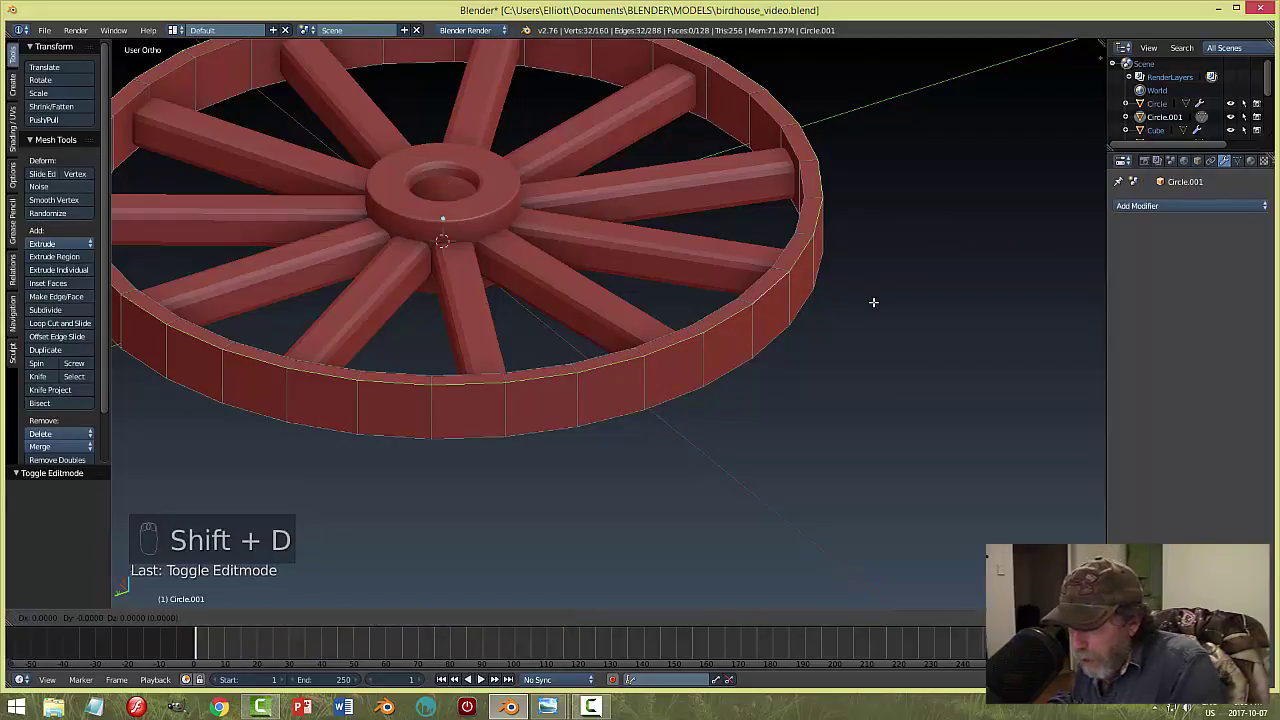
pyautogui.rightClick(873, 301)
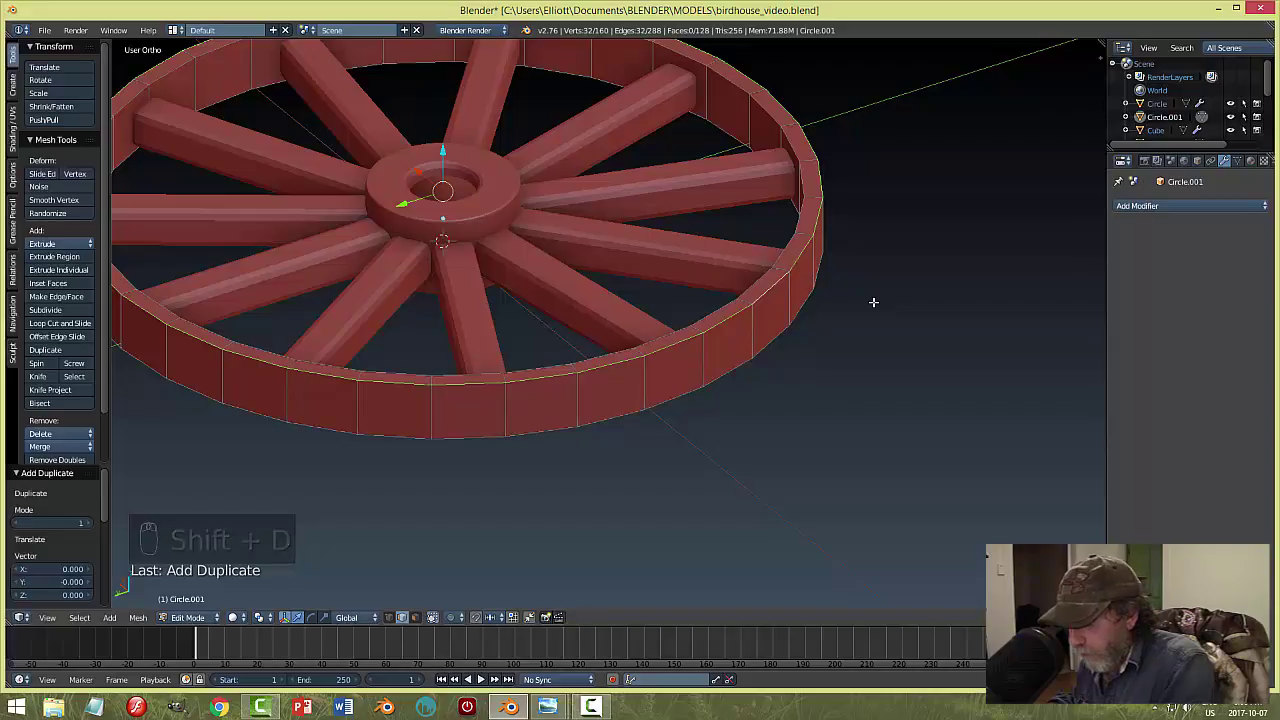
# Separate the duplicated edge loop into its own object, then select it in Object Mode and lower it partway down the rim.
pyautogui.press('p')
pyautogui.click(873, 301)
pyautogui.press('Tab')
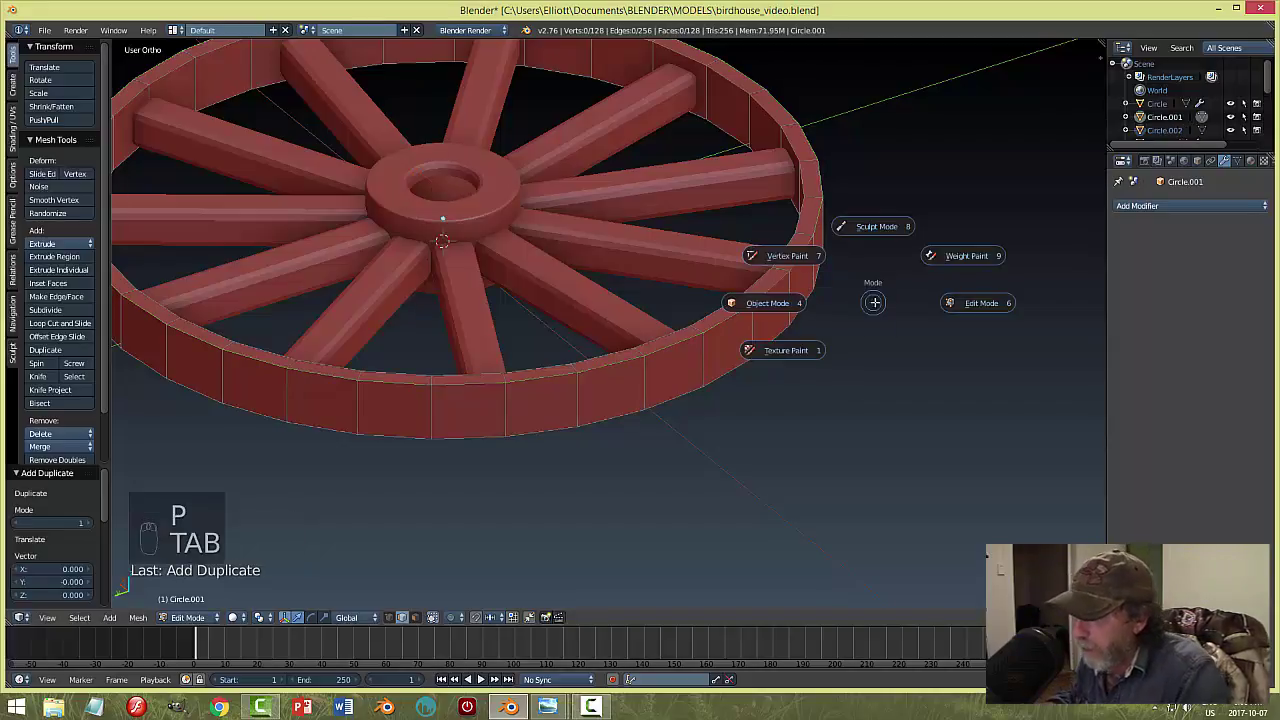
pyautogui.click(771, 296)
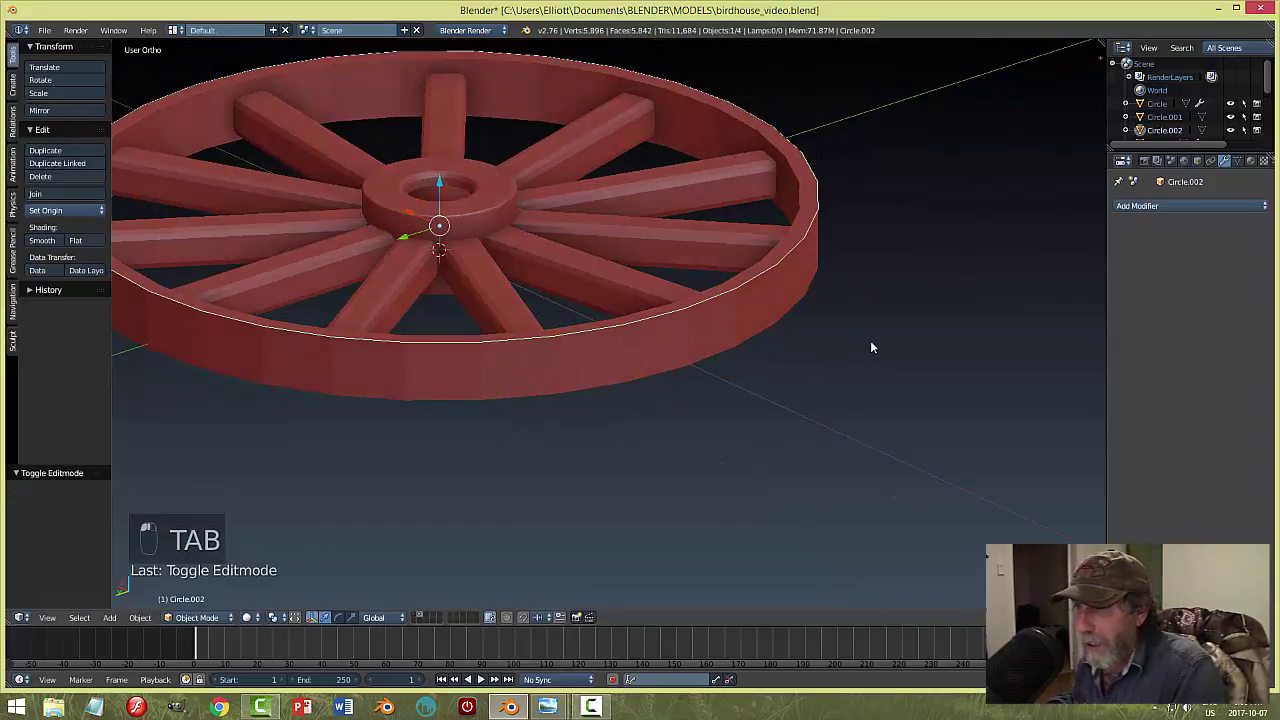
pyautogui.scroll(-4, 870, 345)
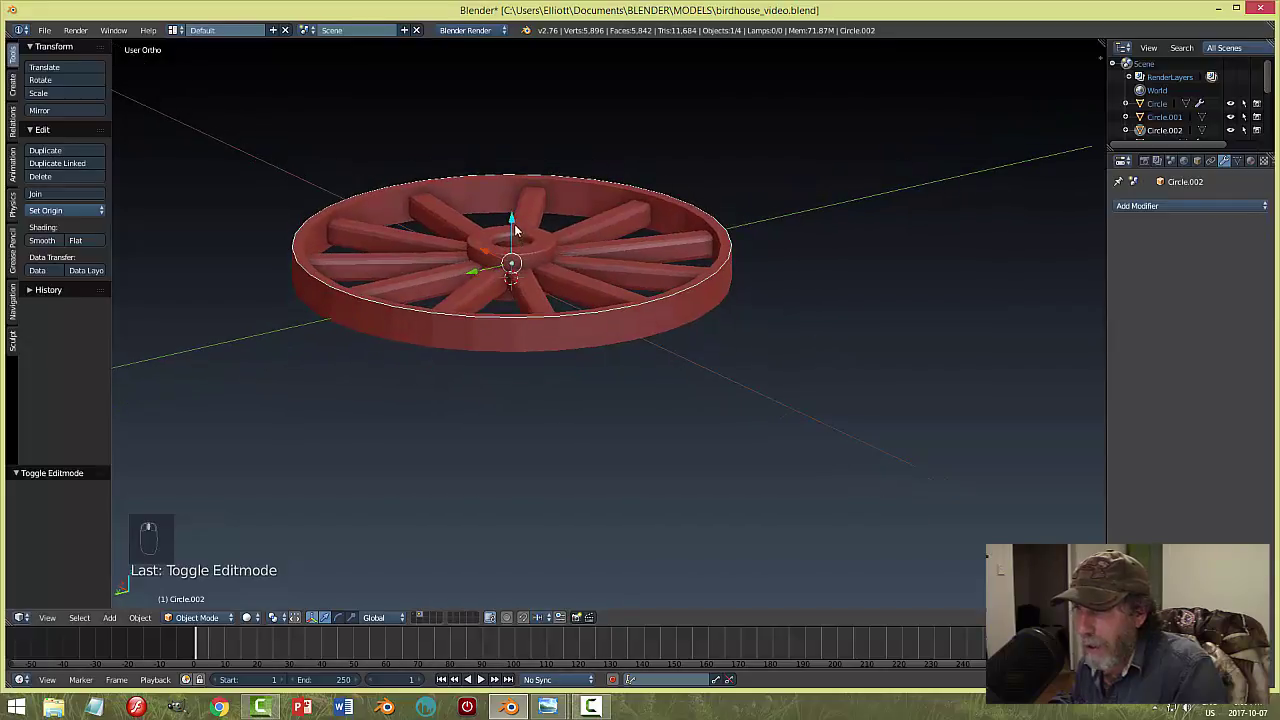
pyautogui.moveTo(514, 226); pyautogui.dragTo(520, 248)
# Try filling the separated loop with a face and extruding it upward about 0.319 along Z.
pyautogui.press('Tab')
pyautogui.click(875, 355)
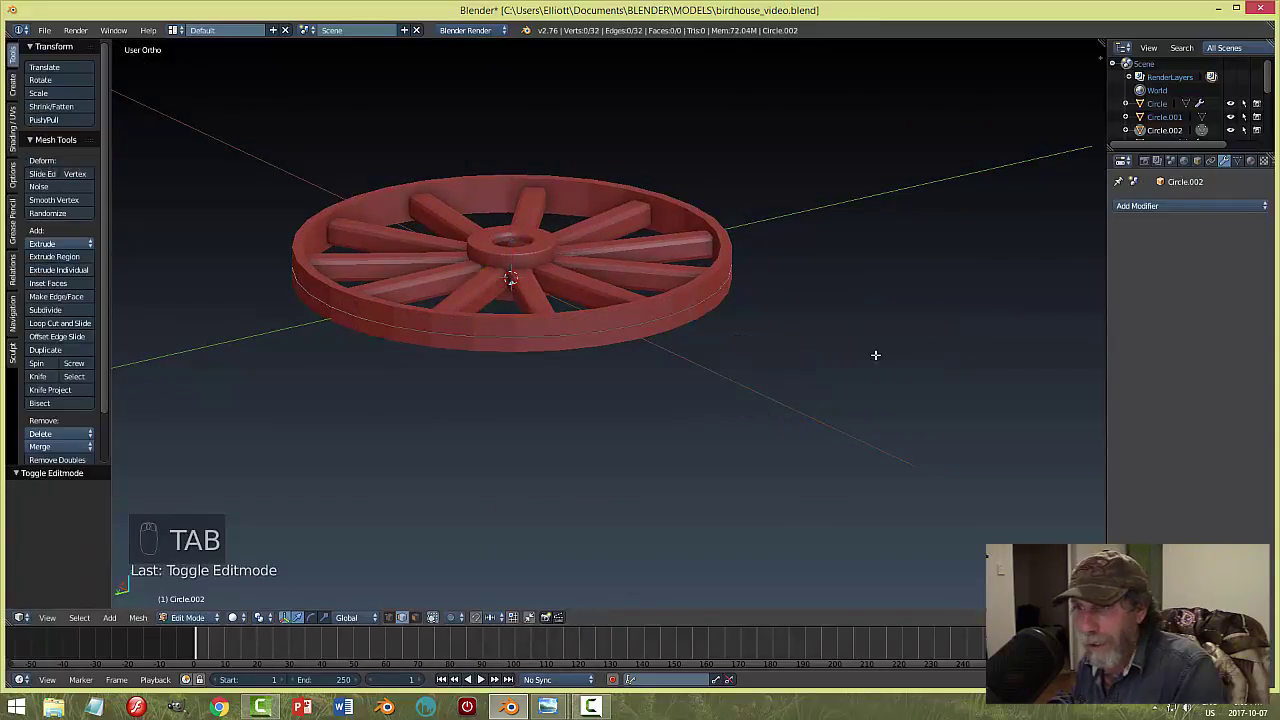
pyautogui.press('a')
pyautogui.press('a')
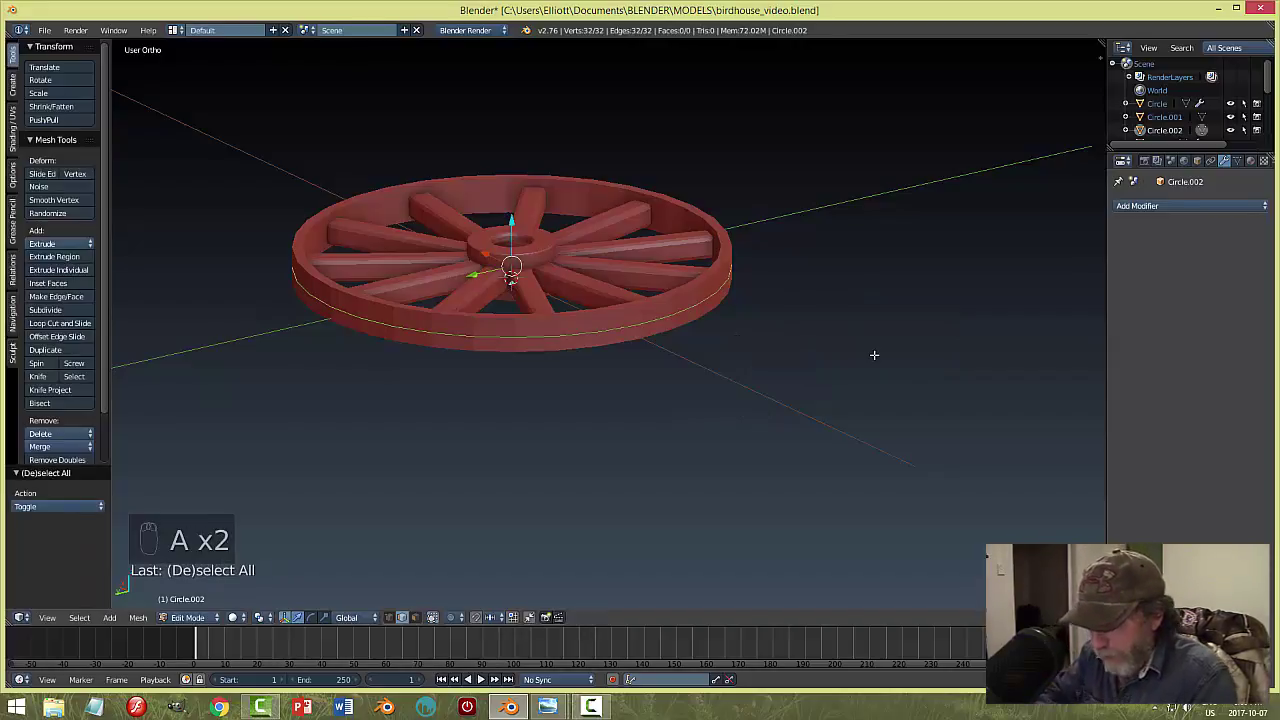
pyautogui.press('f')
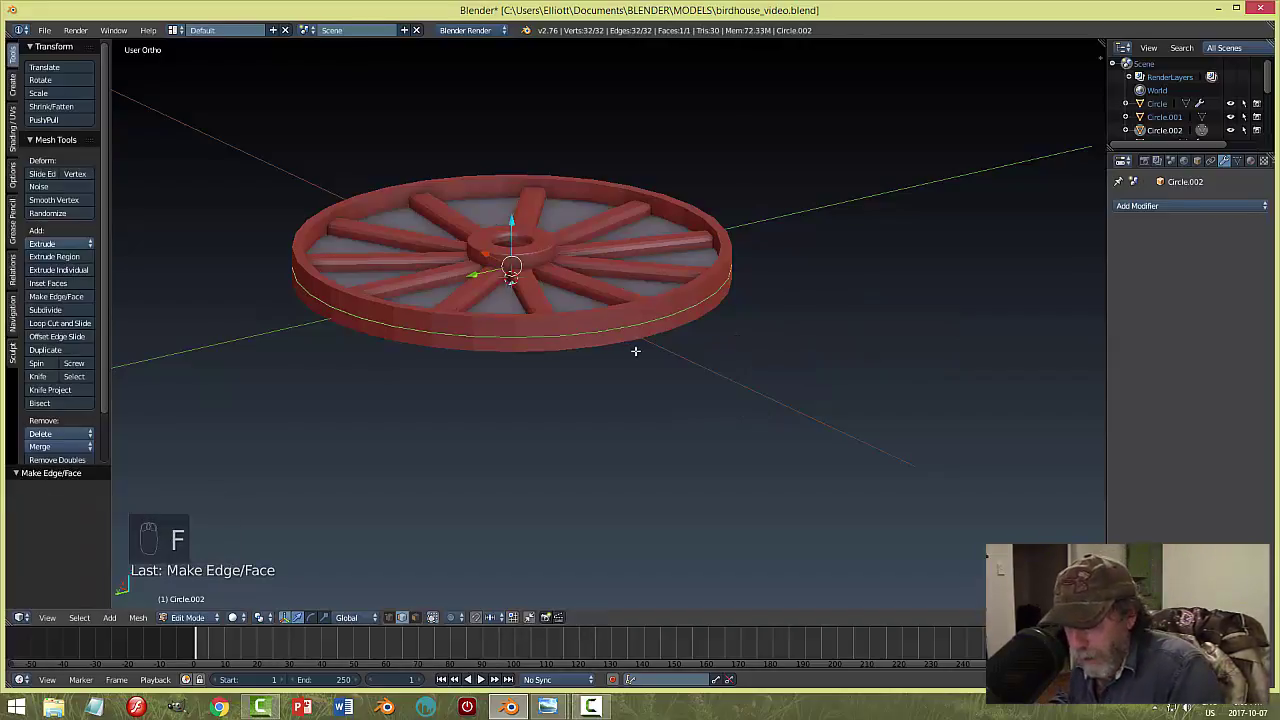
pyautogui.press('e')
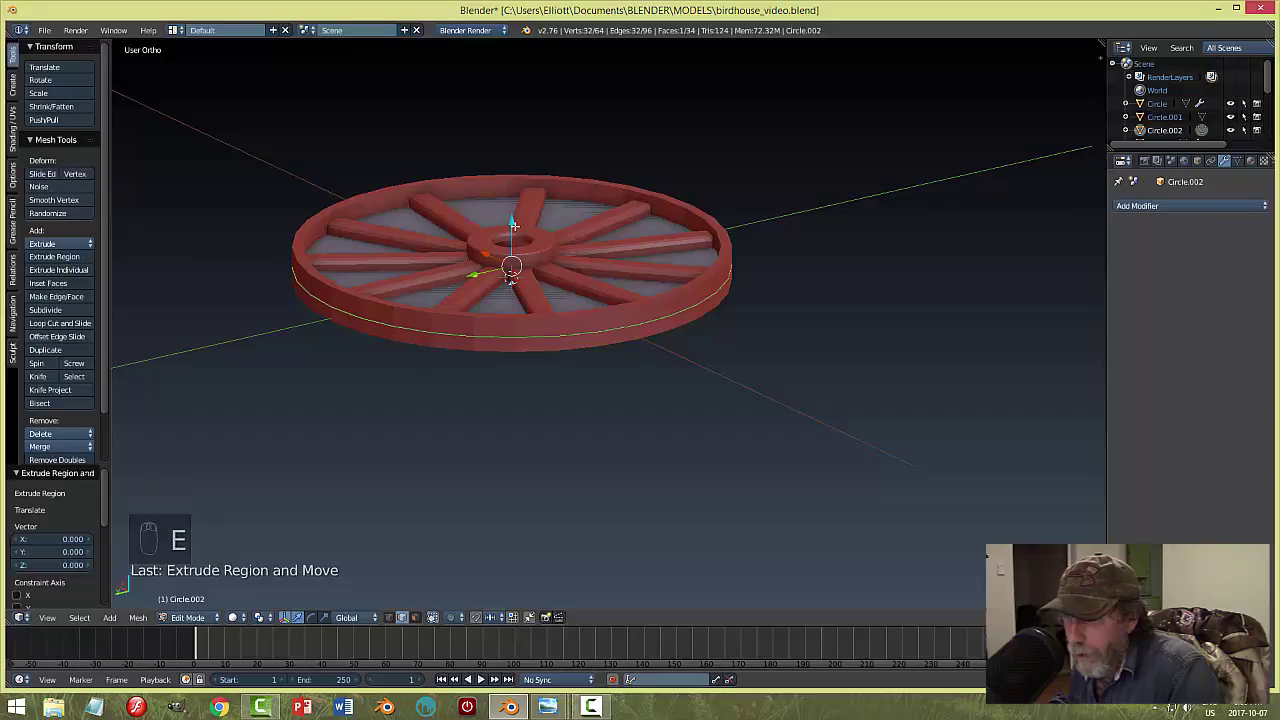
pyautogui.moveTo(513, 225); pyautogui.dragTo(515, 200)
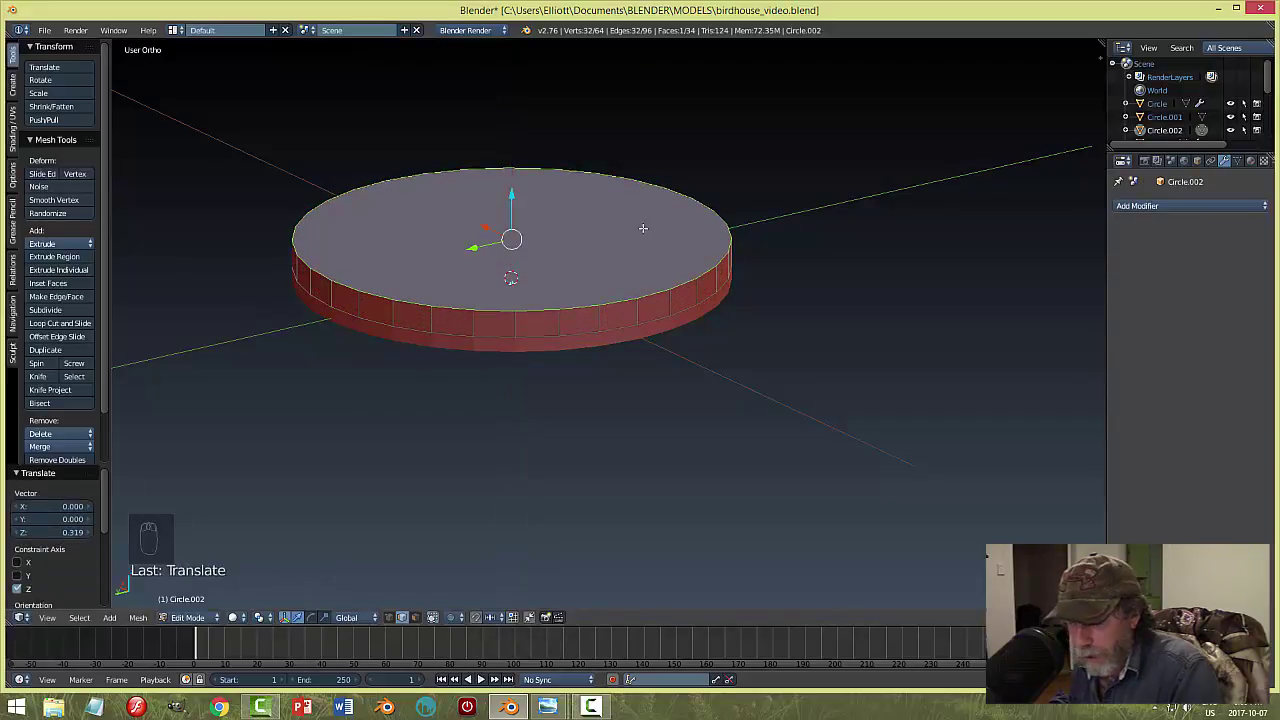
# Undo the extrusion and fill on the separated loop and return to Object Mode.
pyautogui.hotkey('ctrl', 'z')
pyautogui.hotkey('ctrl', 'z')
pyautogui.hotkey('ctrl', 'z')
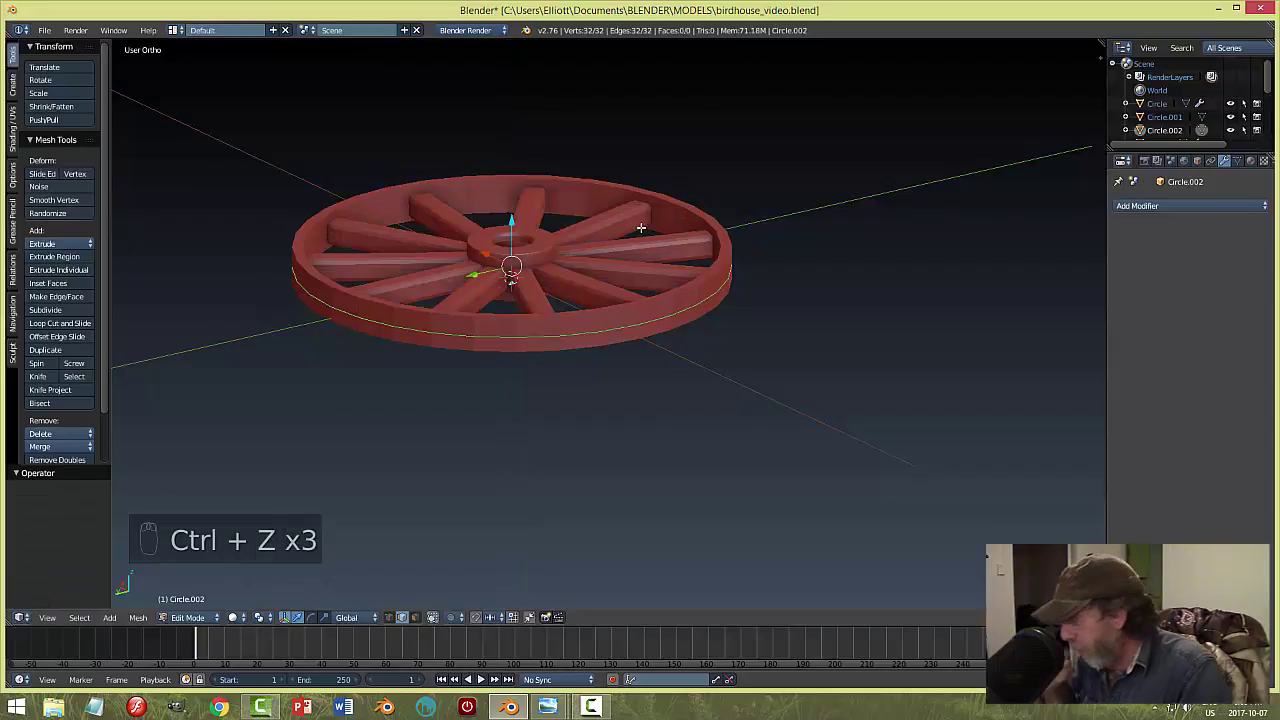
pyautogui.hotkey('ctrl', 'z')
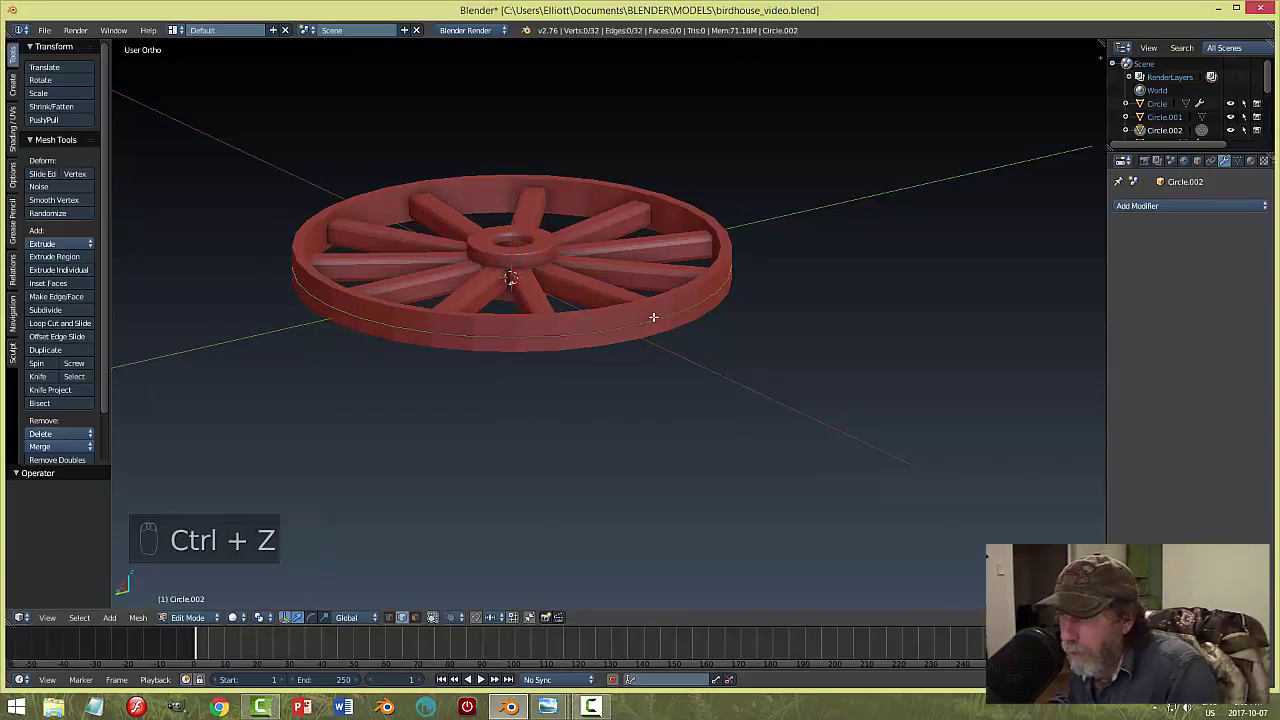
pyautogui.press('Tab')
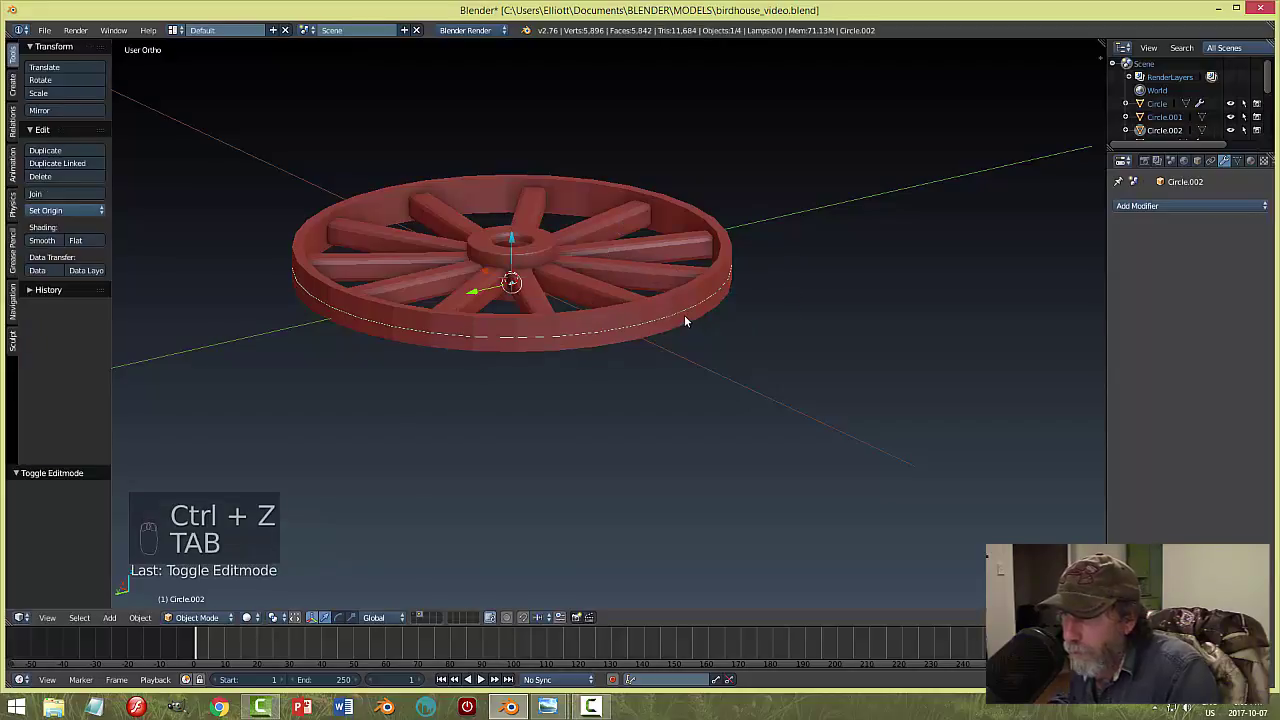
pyautogui.press('Tab')
pyautogui.press('Tab')
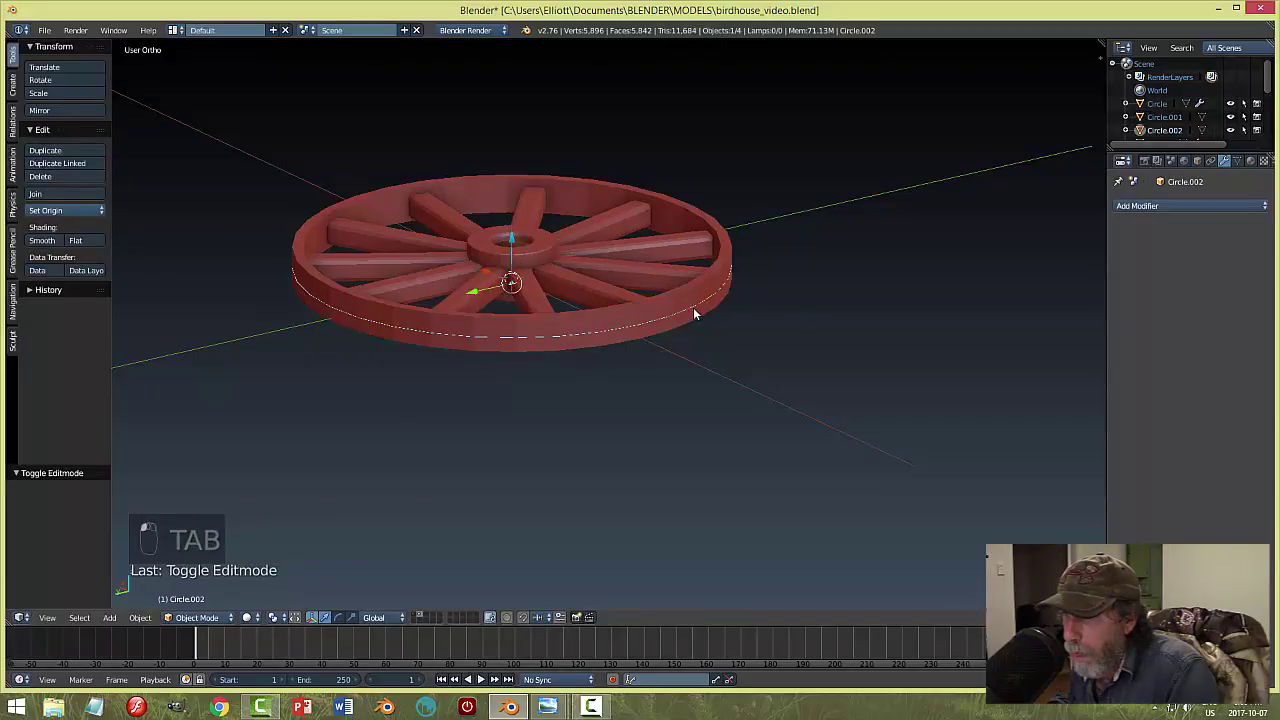
# Scale the separated loop up by about 1.007 so it sits just outside the rim.
pyautogui.press('s')
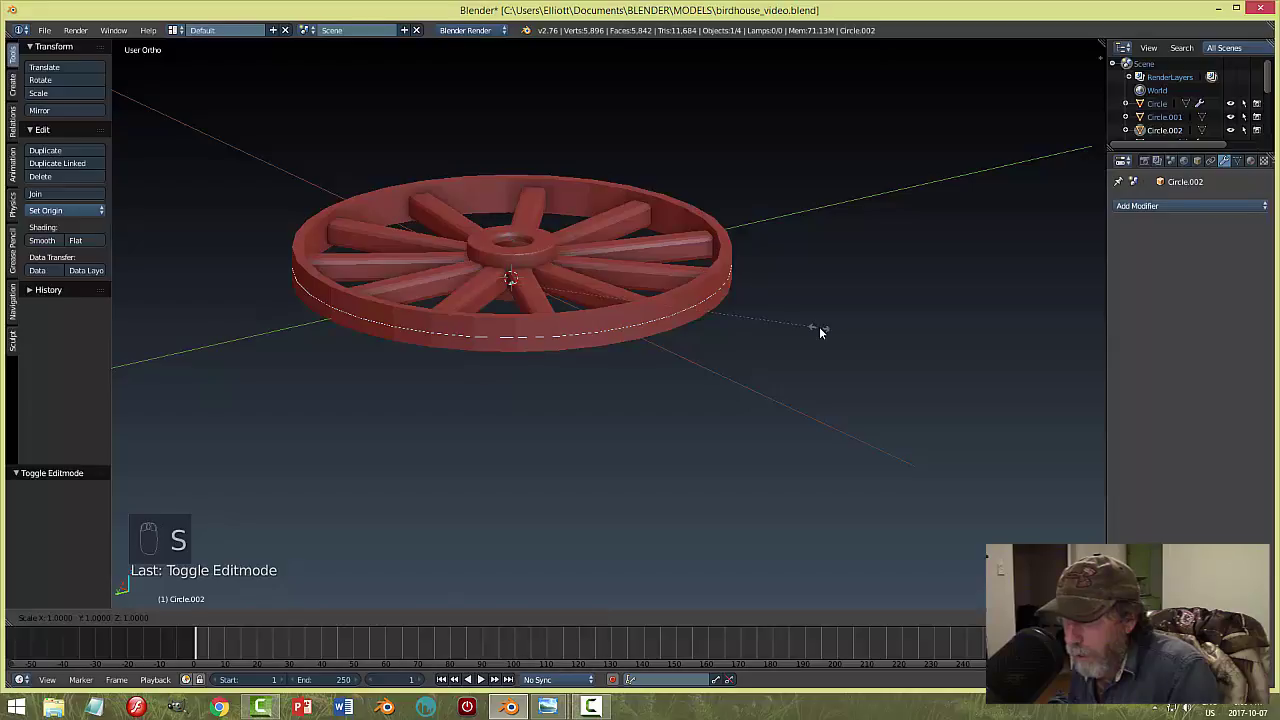
pyautogui.click(821, 335)
pyautogui.moveTo(822, 335); pyautogui.dragTo(783, 385, button='middle')
# Extrude the whole loop in Edit Mode and move the new edge down about 0.25 along Z to form a band.
pyautogui.press('Tab')
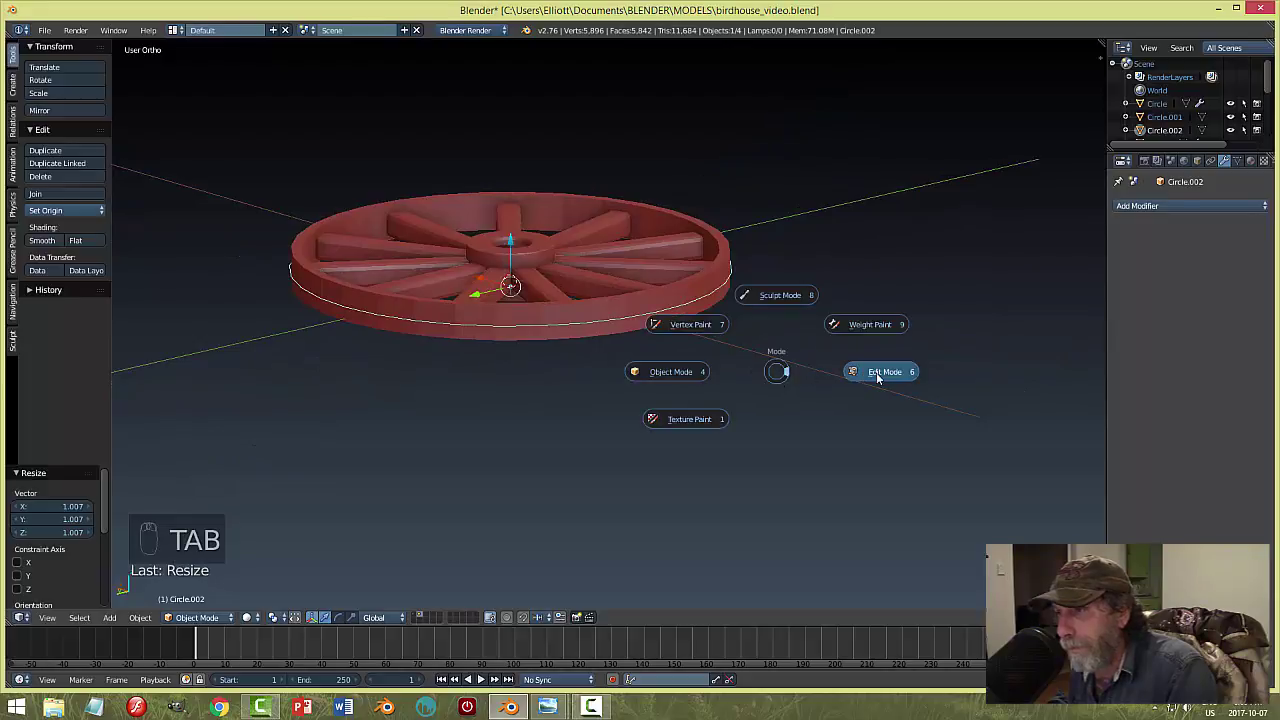
pyautogui.click(877, 369)
pyautogui.press('a')
pyautogui.press('a')
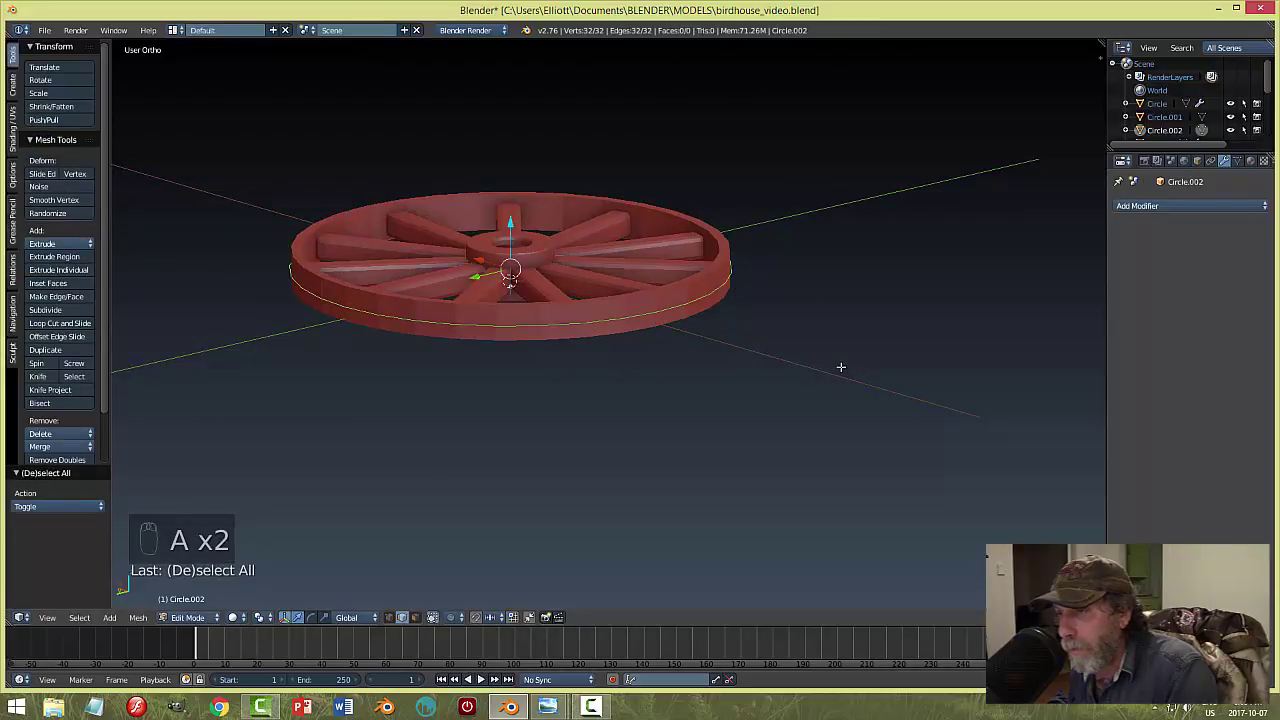
pyautogui.press('e')
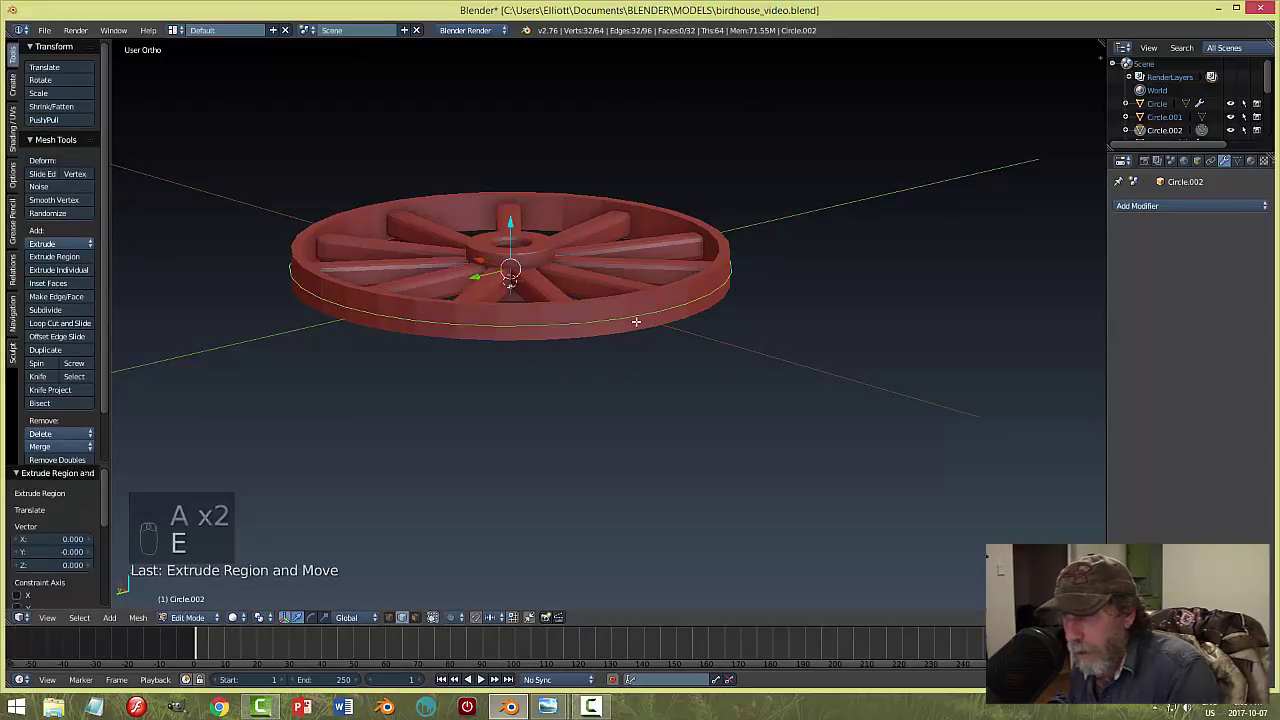
pyautogui.moveTo(510, 225); pyautogui.dragTo(519, 248)
pyautogui.moveTo(800, 330); pyautogui.dragTo(866, 331, button='middle')
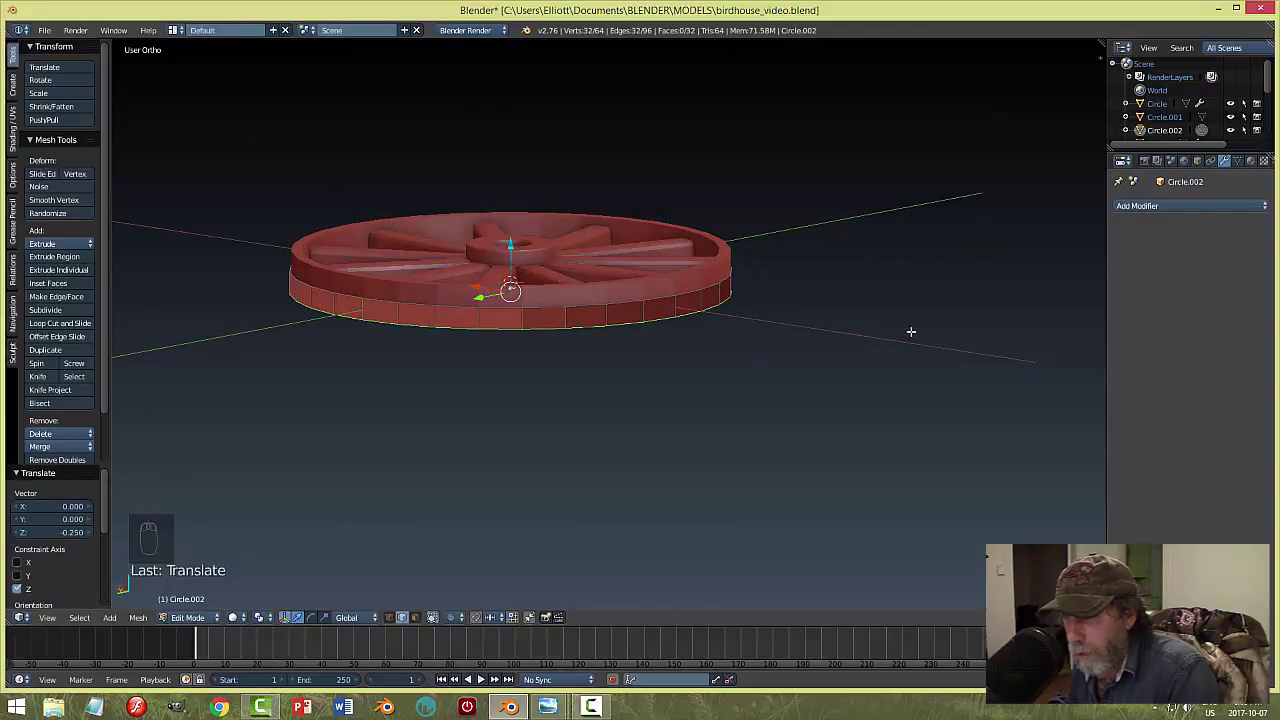
# Make the normals of all the band's faces consistent and return to Object Mode.
pyautogui.press('a')
pyautogui.press('a')
pyautogui.press('a')
pyautogui.hotkey('ctrl', 'n')
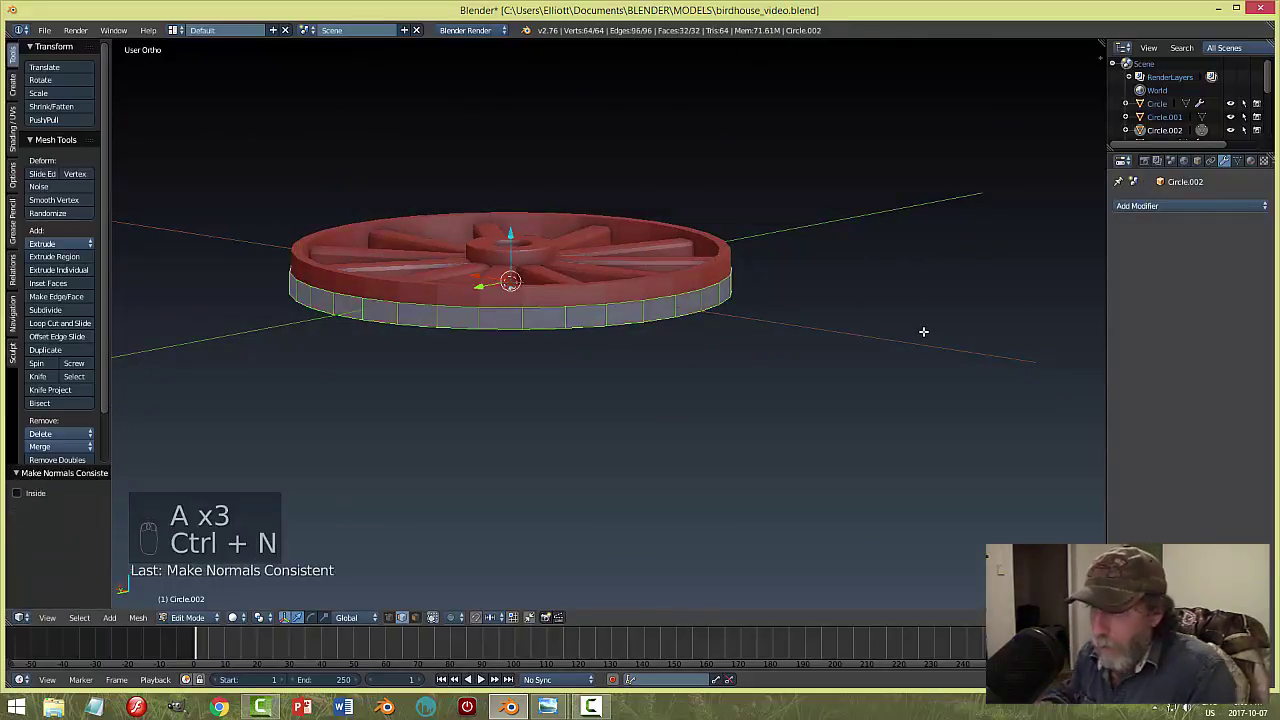
pyautogui.press('a')
pyautogui.press('Tab')
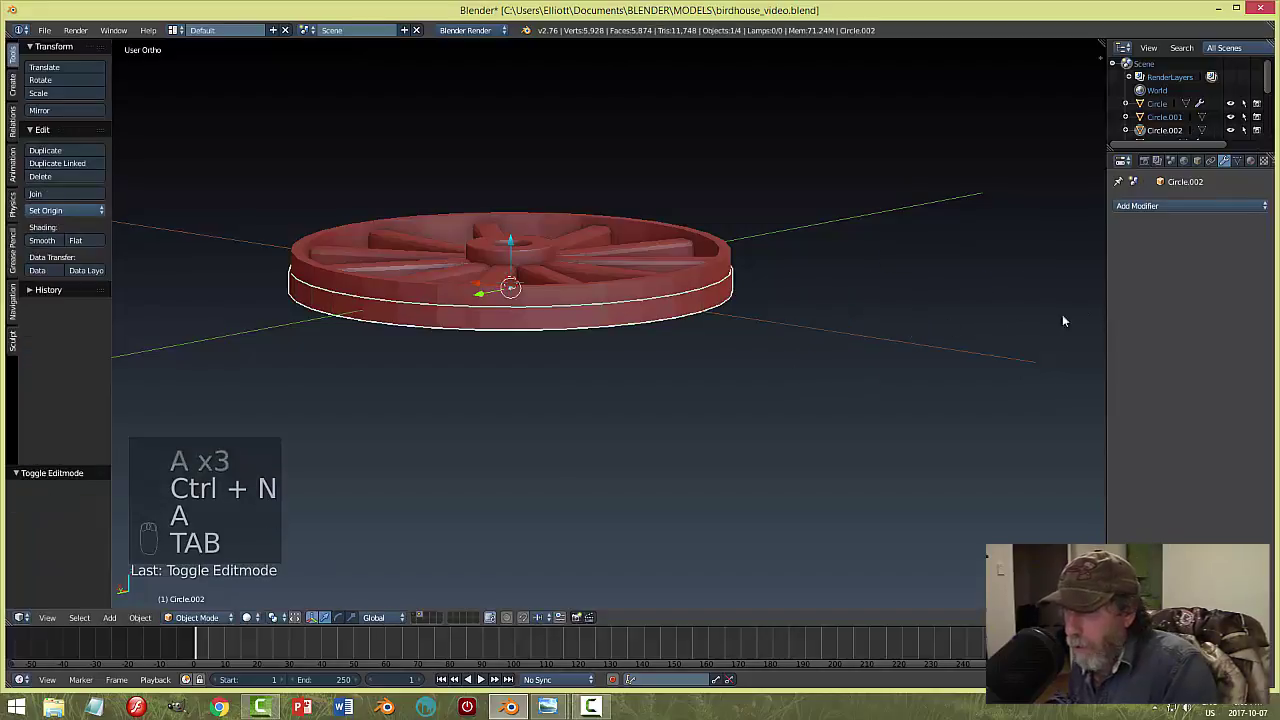
# Add a Solidify modifier to the band with a thickness of 0.0450.
pyautogui.click(1160, 206)
pyautogui.click(1017, 410)
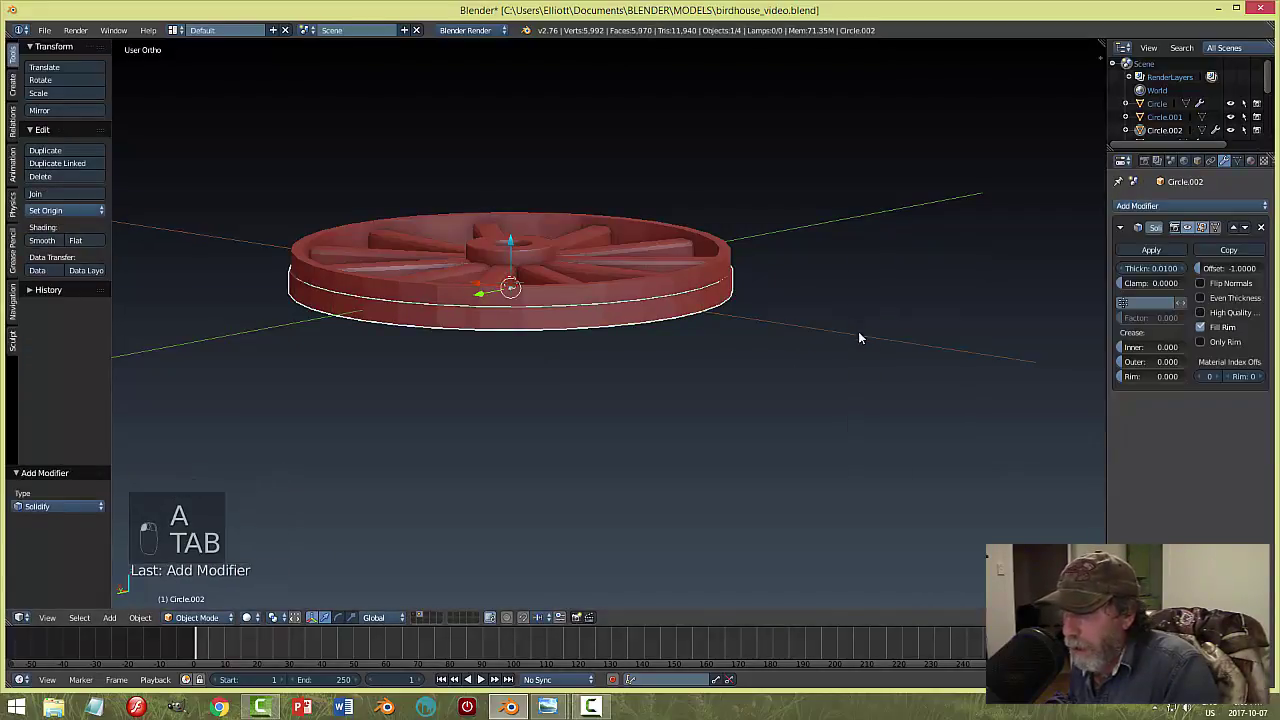
pyautogui.moveTo(858, 331); pyautogui.dragTo(908, 423, button='middle')
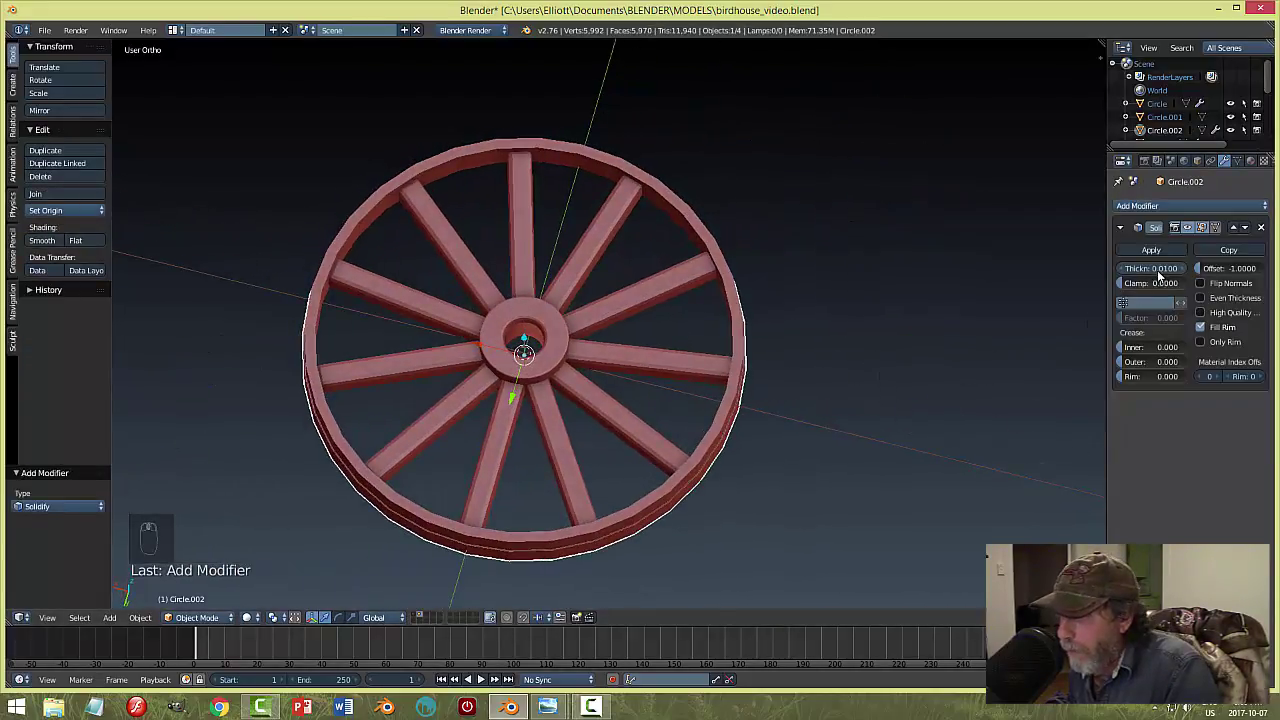
pyautogui.moveTo(1150, 268); pyautogui.dragTo(1170, 268)
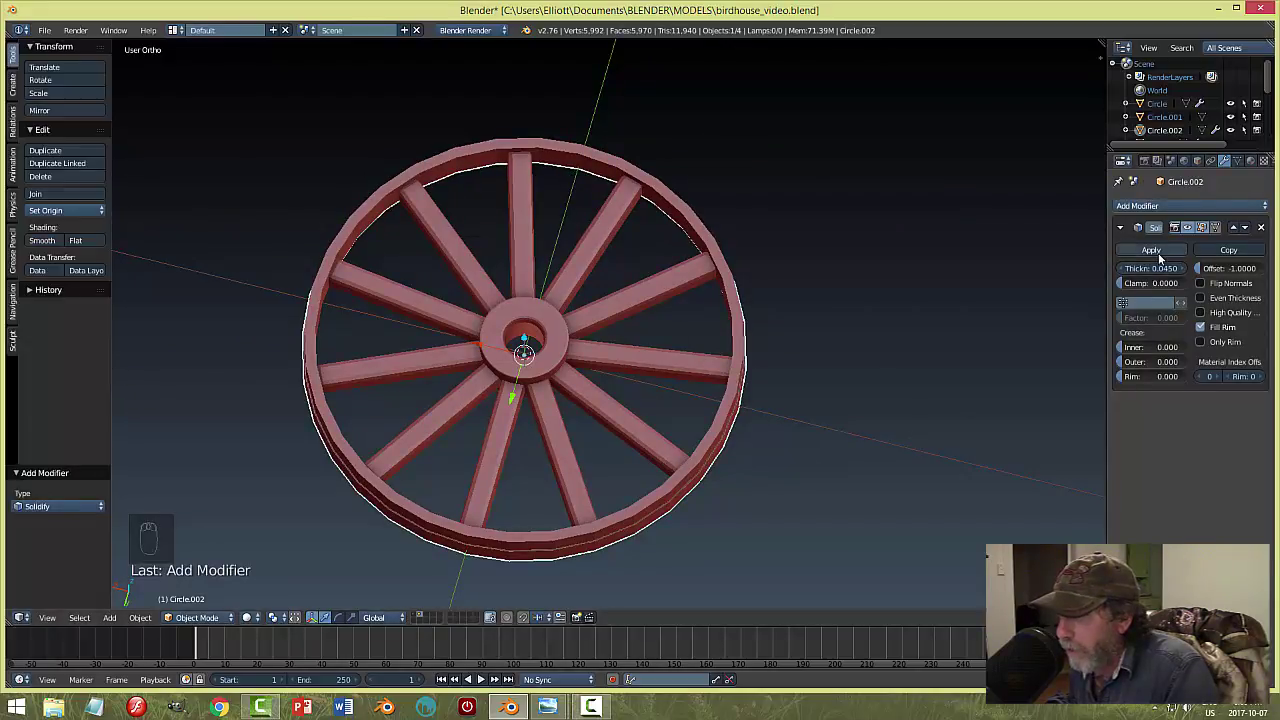
# Scale the band up by about 1.01 and raise it about 0.179 along Z around the rim.
pyautogui.moveTo(960, 381); pyautogui.dragTo(697, 364, button='middle')
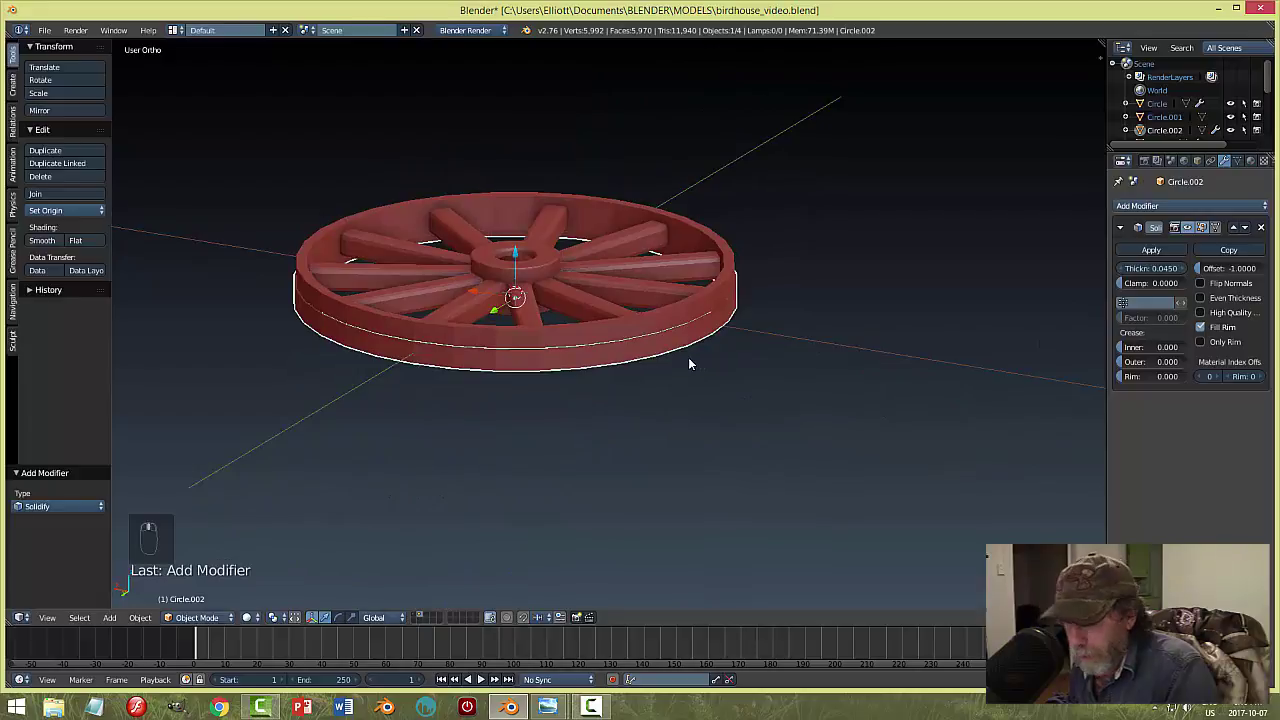
pyautogui.press('s')
pyautogui.click(690, 359)
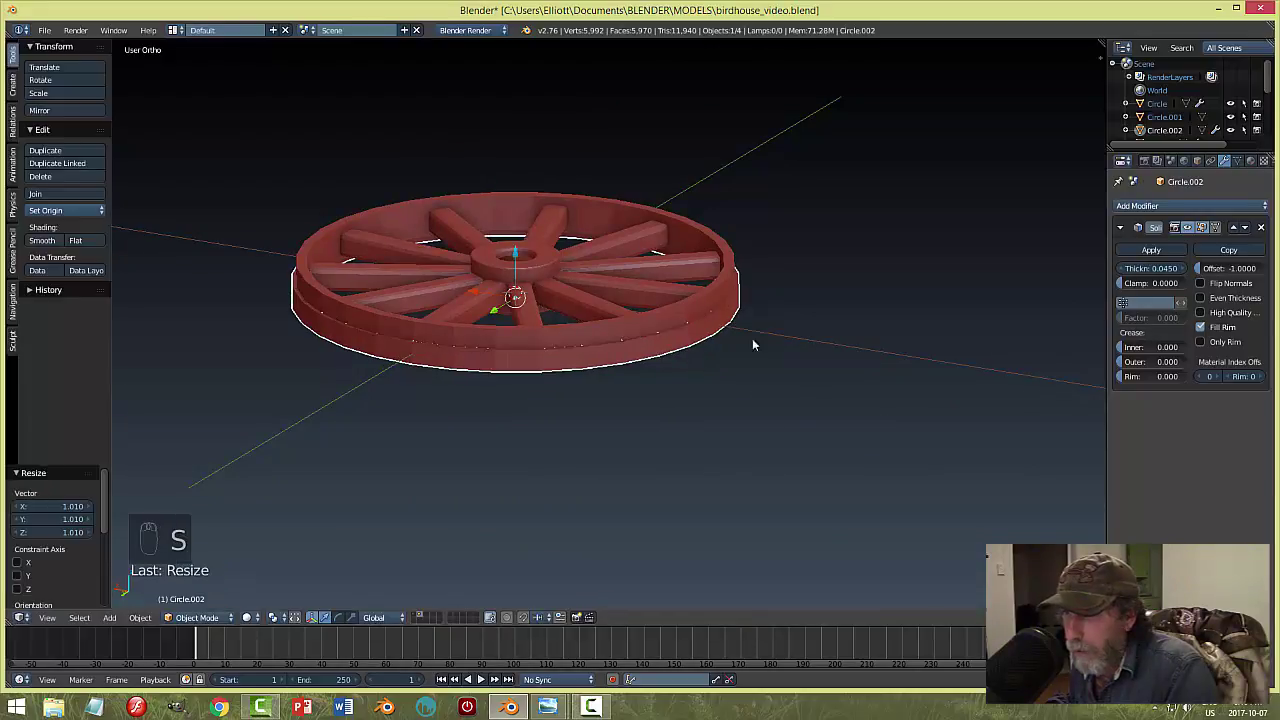
pyautogui.moveTo(753, 344); pyautogui.dragTo(787, 362, button='middle')
pyautogui.moveTo(512, 268); pyautogui.dragTo(514, 250)
pyautogui.moveTo(514, 250); pyautogui.dragTo(682, 341, button='middle')
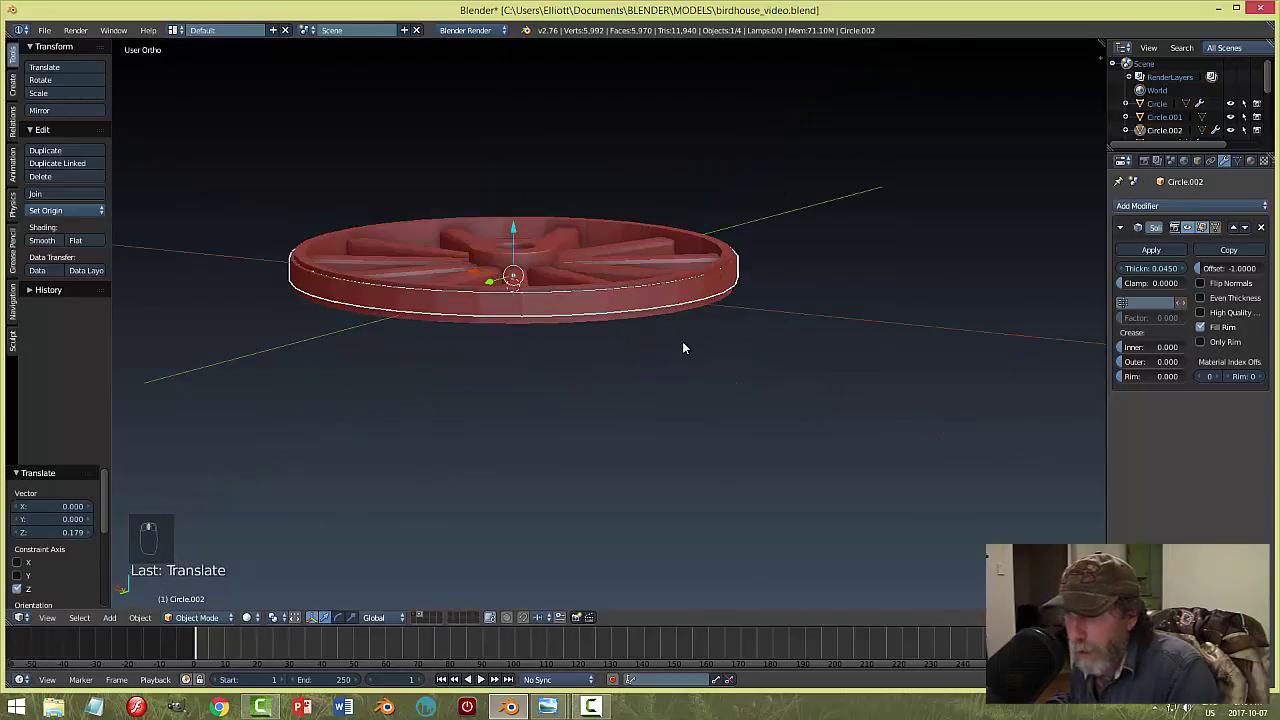
# Stretch the band along Z by about 1.249 and lower it about 0.031 to center it on the rim.
pyautogui.press('s')
pyautogui.press('z')
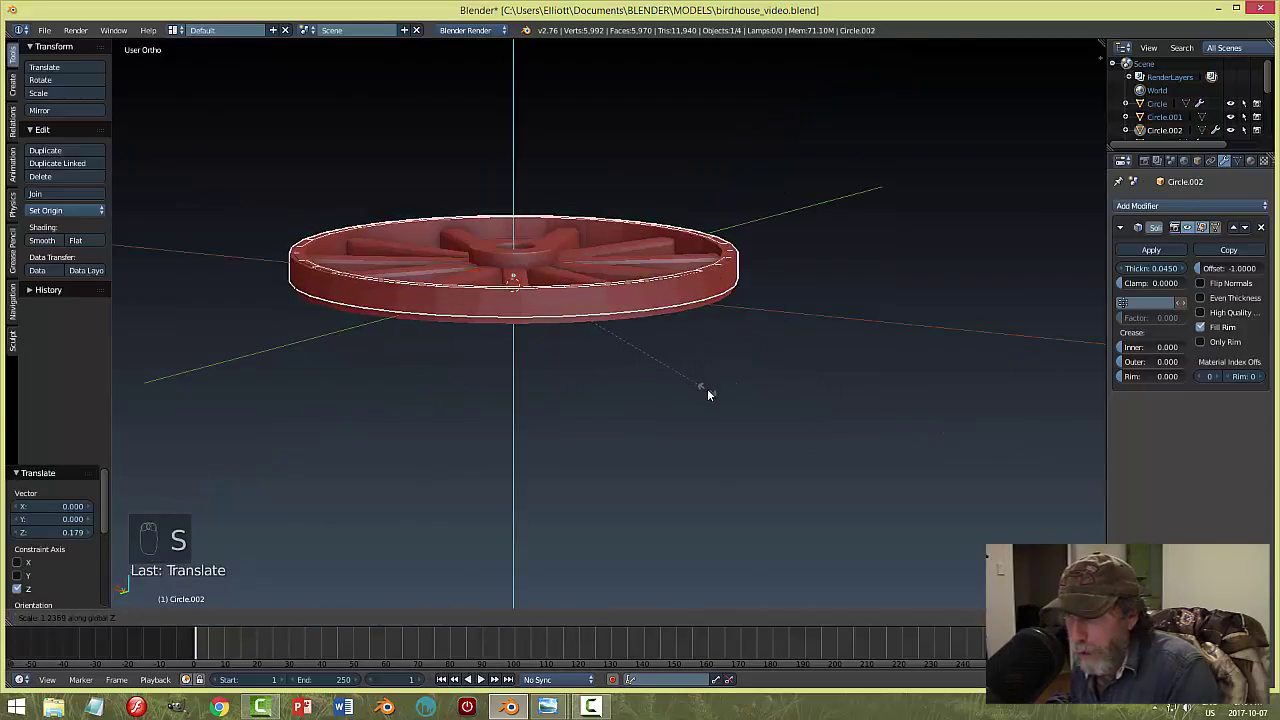
pyautogui.click(707, 388)
pyautogui.press('g')
pyautogui.press('z')
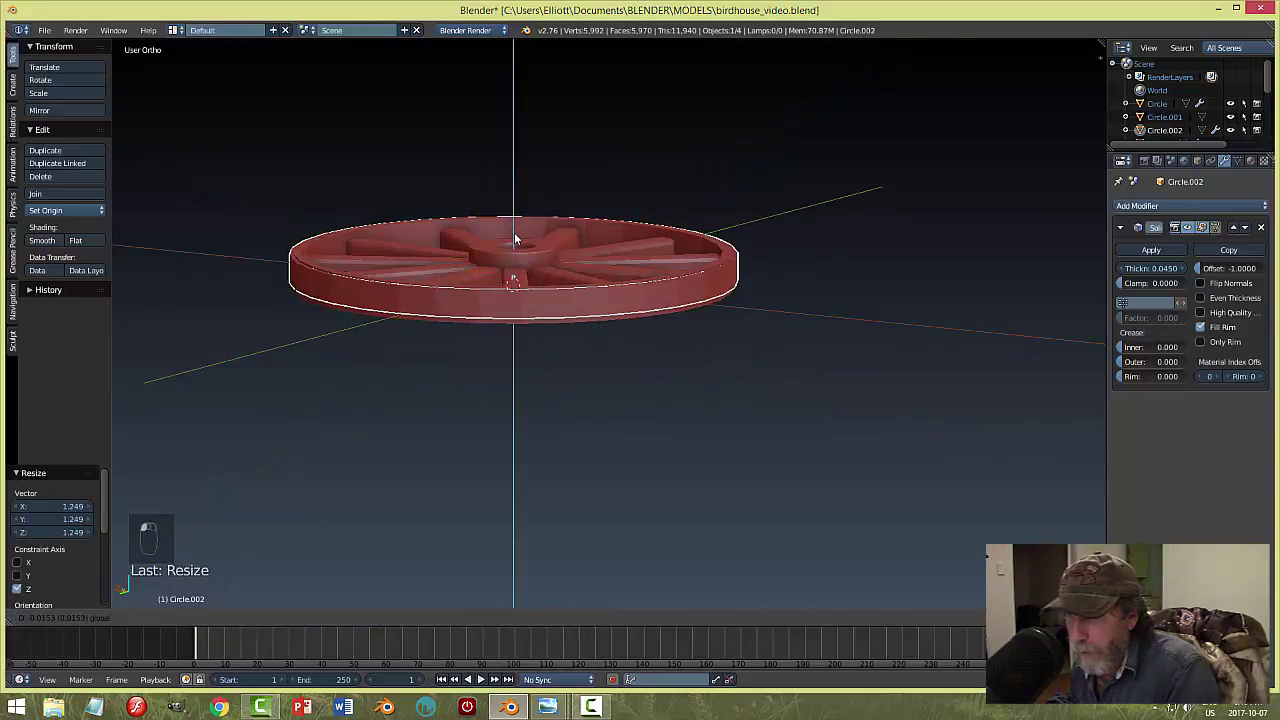
pyautogui.click(515, 240)
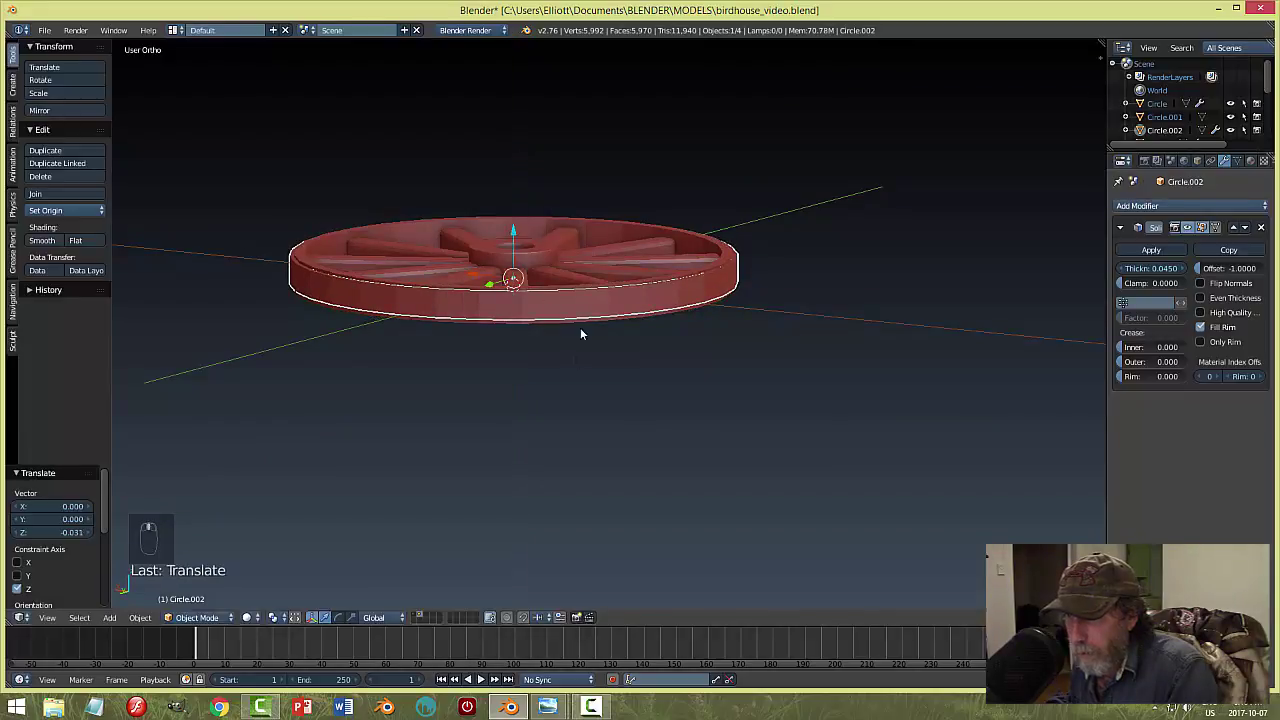
pyautogui.moveTo(580, 327)
pyautogui.mouseDown(button='middle')
pyautogui.moveTo(586, 300)
pyautogui.moveTo(578, 329)
pyautogui.mouseUp(button='middle')
pyautogui.moveTo(519, 233); pyautogui.dragTo(692, 255)
pyautogui.press('a')
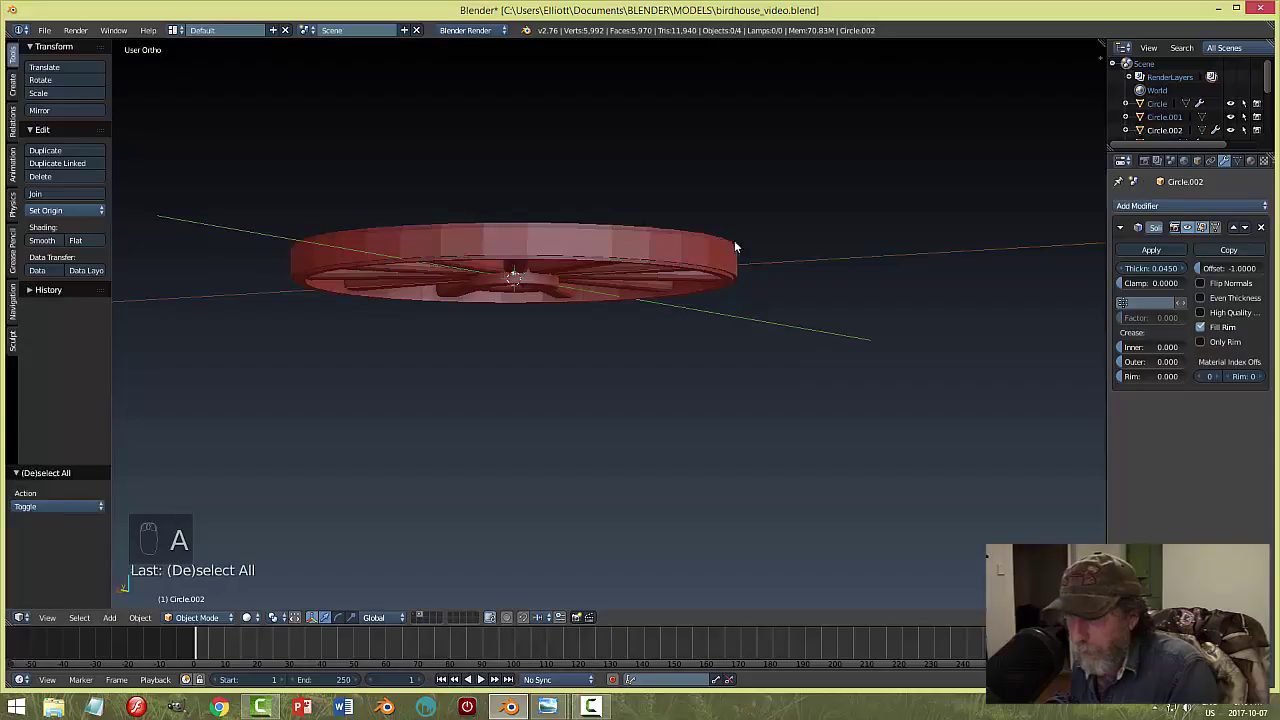
pyautogui.moveTo(734, 240); pyautogui.dragTo(609, 329, button='middle')
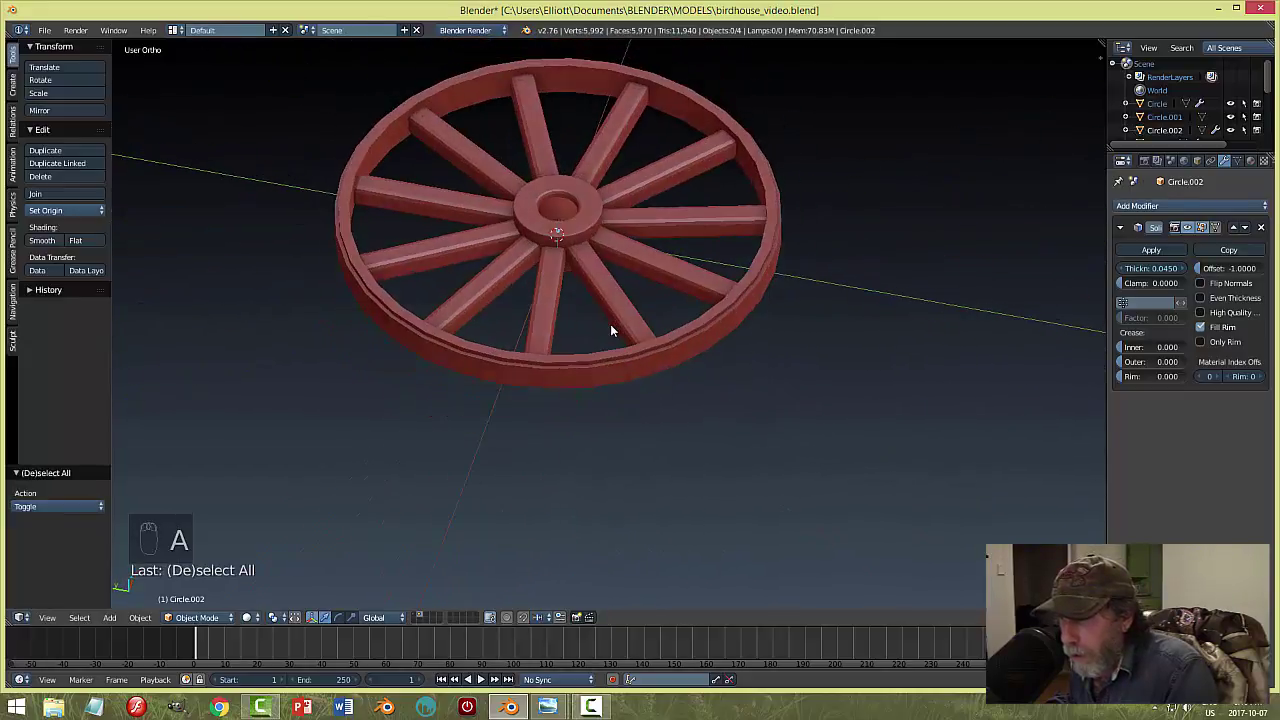
# Compare the band with the Solidify viewport display off and on, then apply the modifier.
pyautogui.rightClick(639, 385)
pyautogui.click(1189, 227)
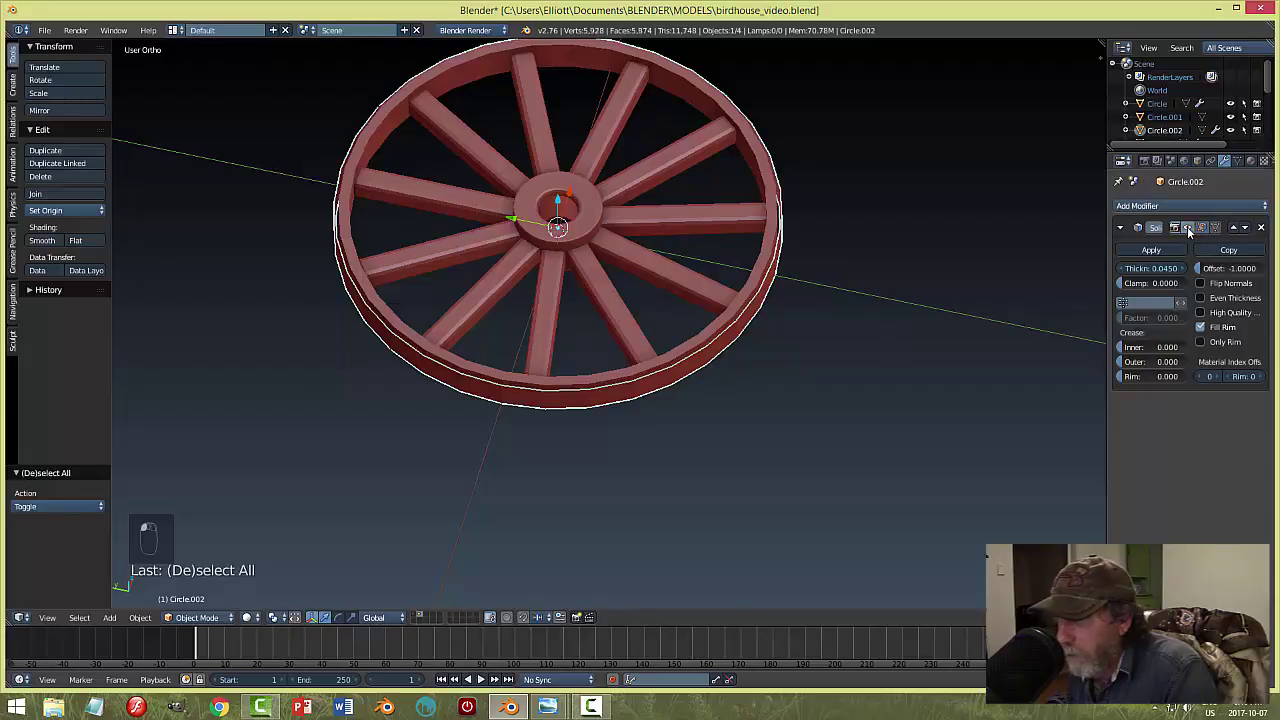
pyautogui.click(1189, 228)
pyautogui.click(1151, 251)
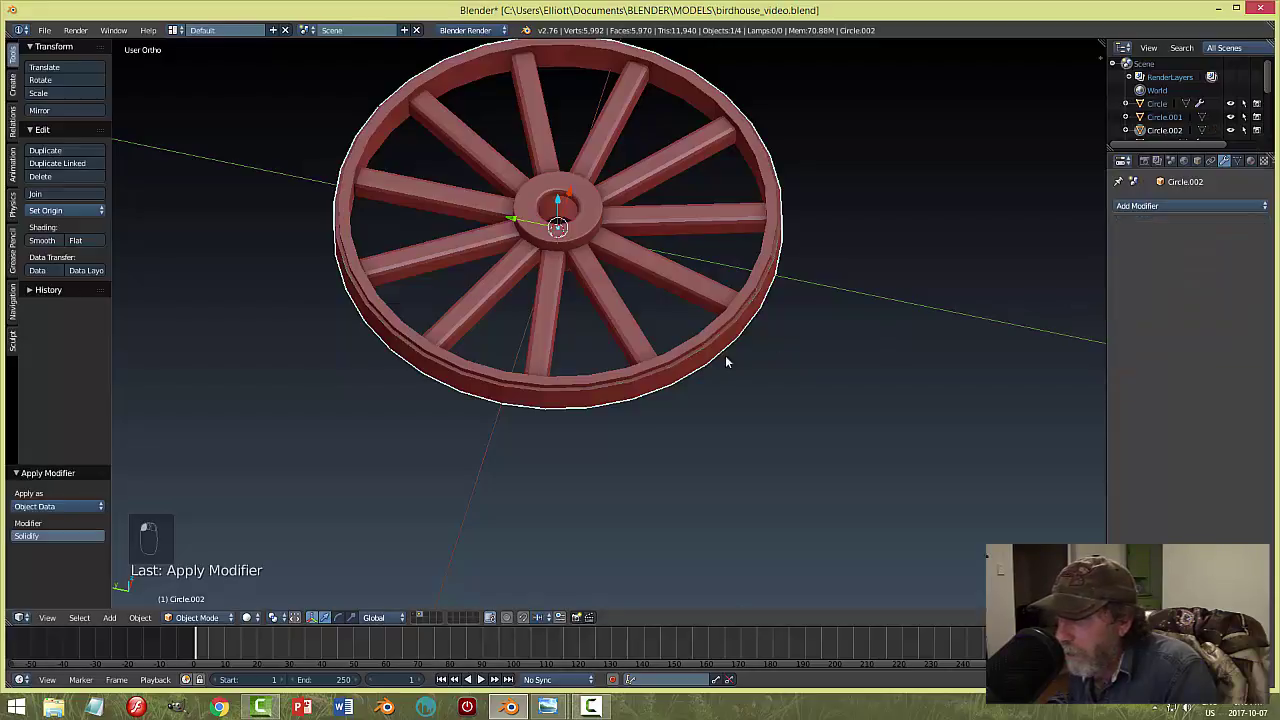
pyautogui.moveTo(725, 355); pyautogui.dragTo(746, 311, button='middle')
pyautogui.press('a')
# Raise the outer band about 0.009 along Z and give it smooth shading.
pyautogui.scroll(3, 728, 304)
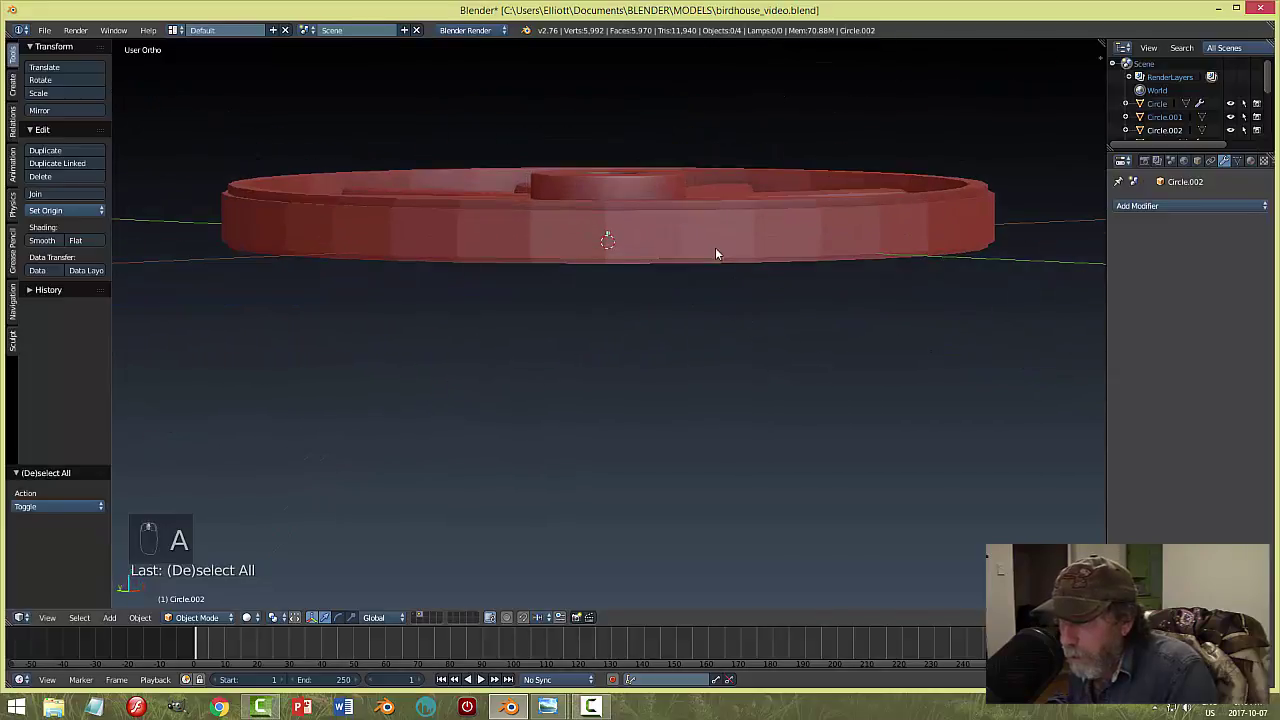
pyautogui.rightClick(684, 217)
pyautogui.moveTo(610, 195); pyautogui.dragTo(606, 187)
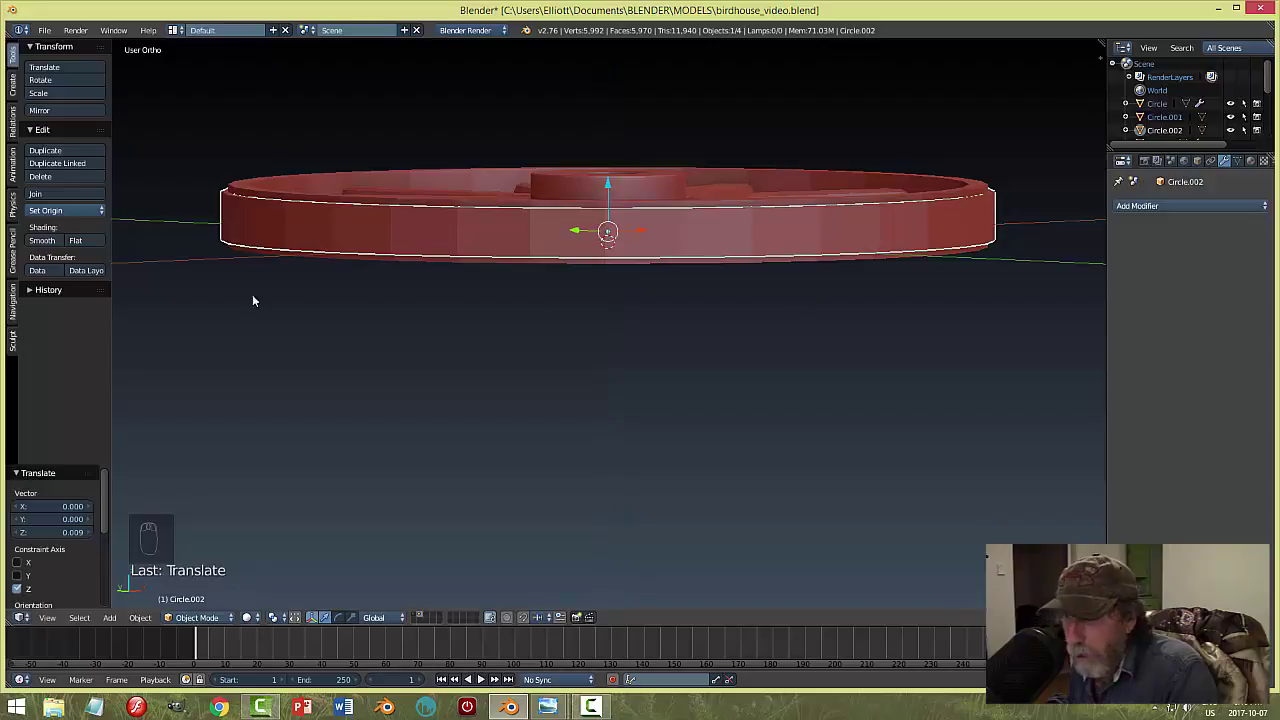
pyautogui.click(42, 240)
pyautogui.press('a')
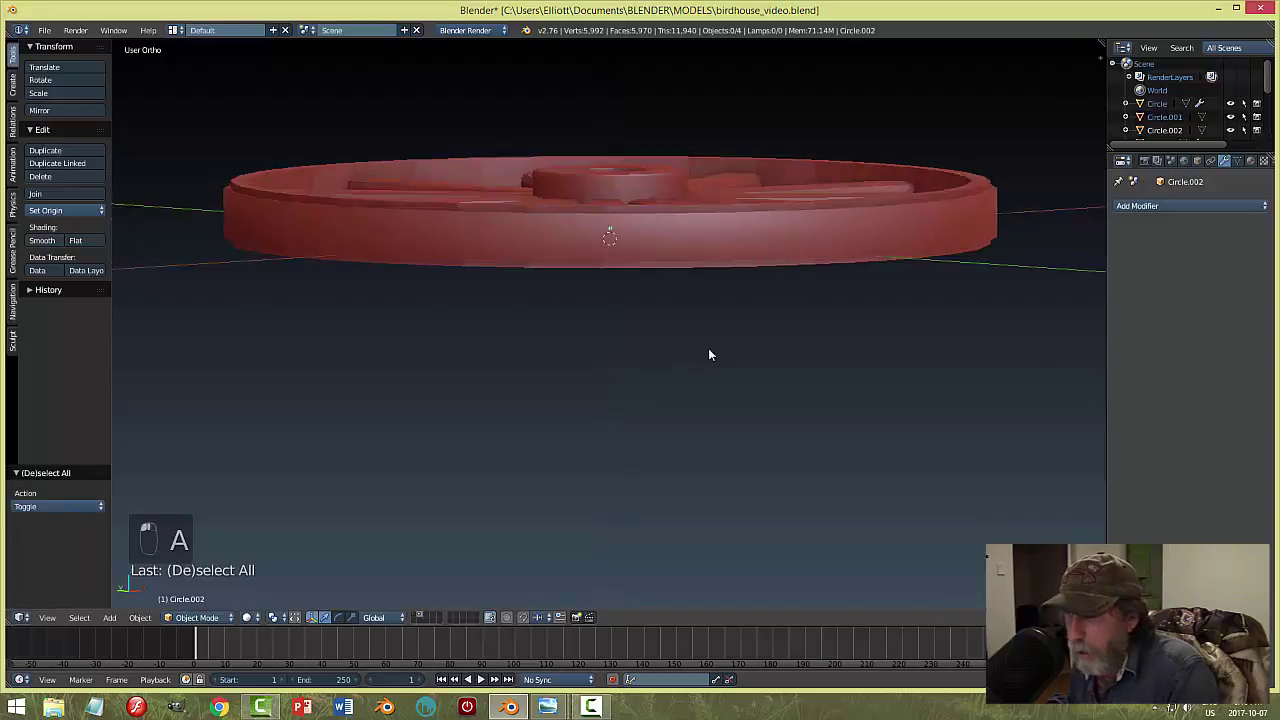
# Select the smooth outer band around the wheel and hide it from view.
pyautogui.moveTo(708, 348)
pyautogui.mouseDown(button='middle')
pyautogui.moveTo(704, 427)
pyautogui.moveTo(686, 358)
pyautogui.mouseUp(button='middle')
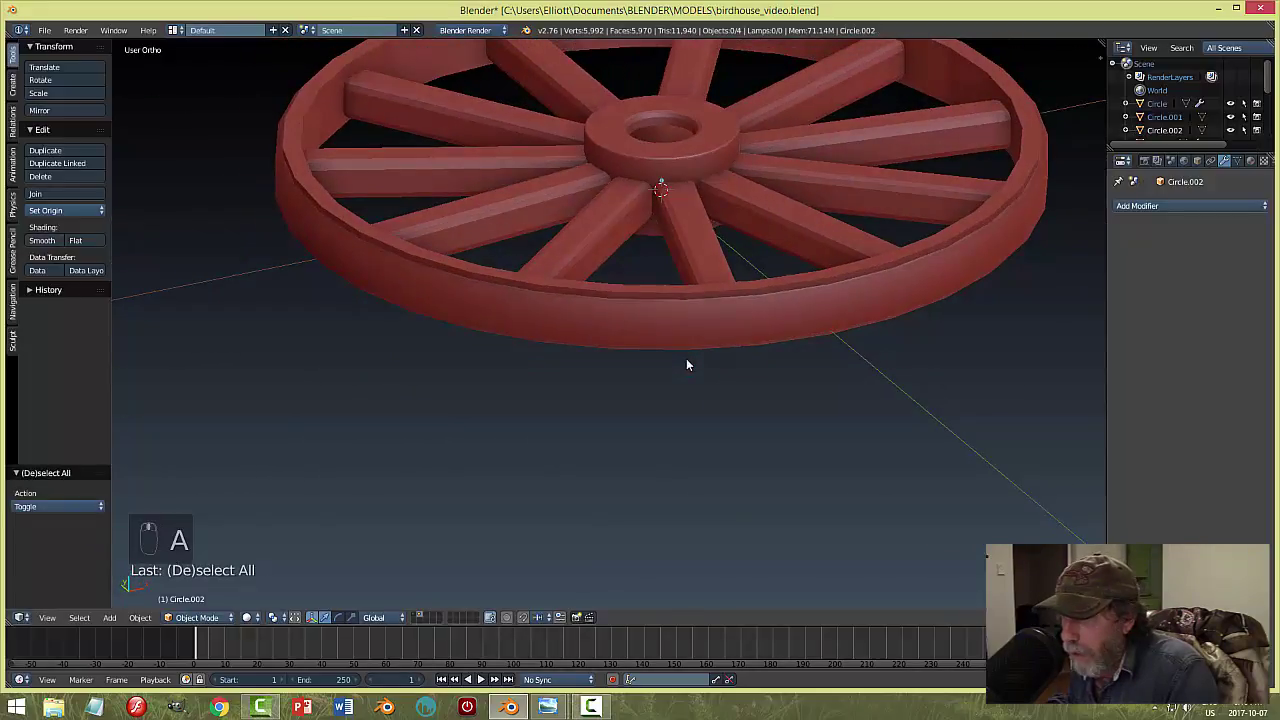
pyautogui.rightClick(800, 285)
pyautogui.rightClick(1094, 256)
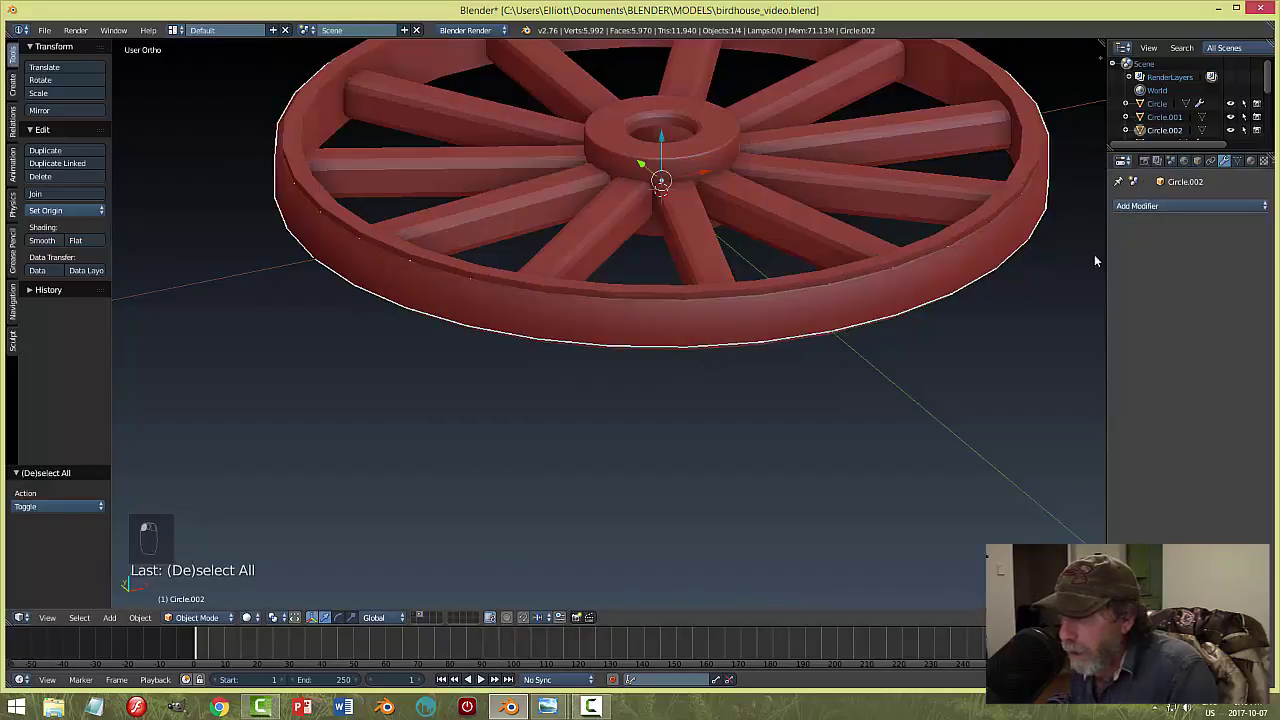
pyautogui.press('h')
# Add a Subdivision Surface modifier to the wheel's rim and set its view subdivisions to 2.
pyautogui.rightClick(976, 261)
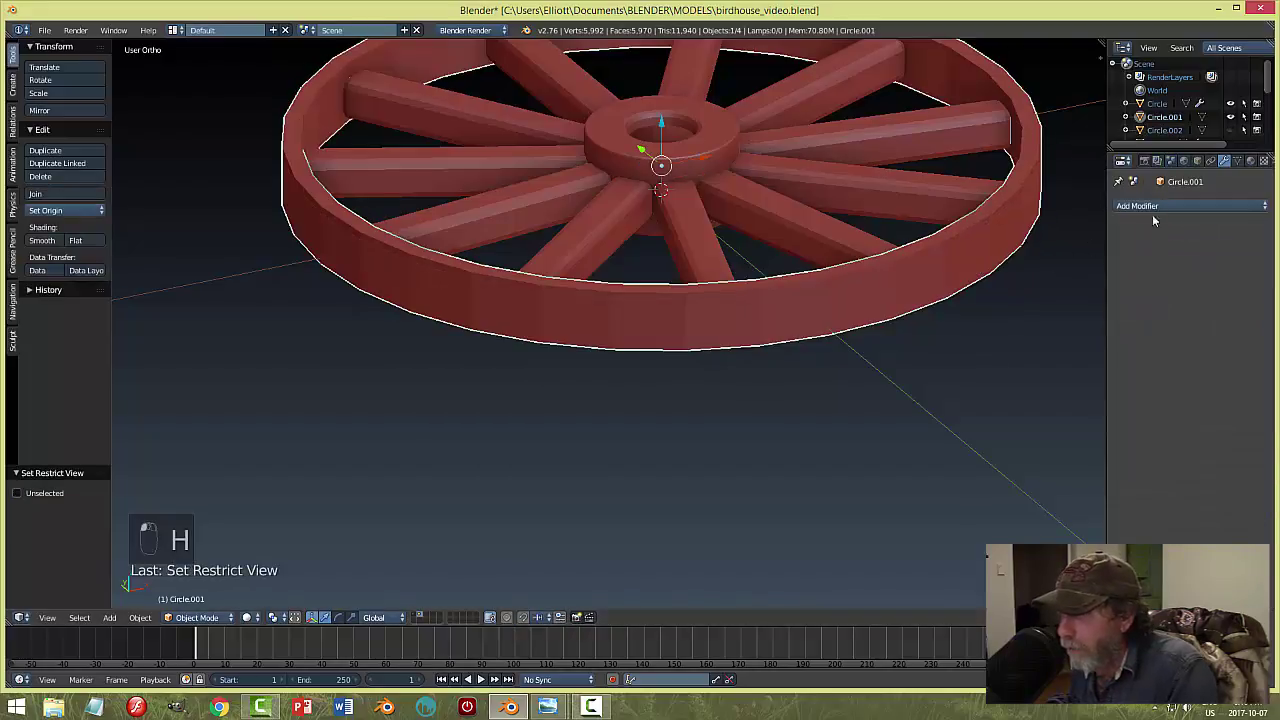
pyautogui.click(1153, 205)
pyautogui.click(1018, 427)
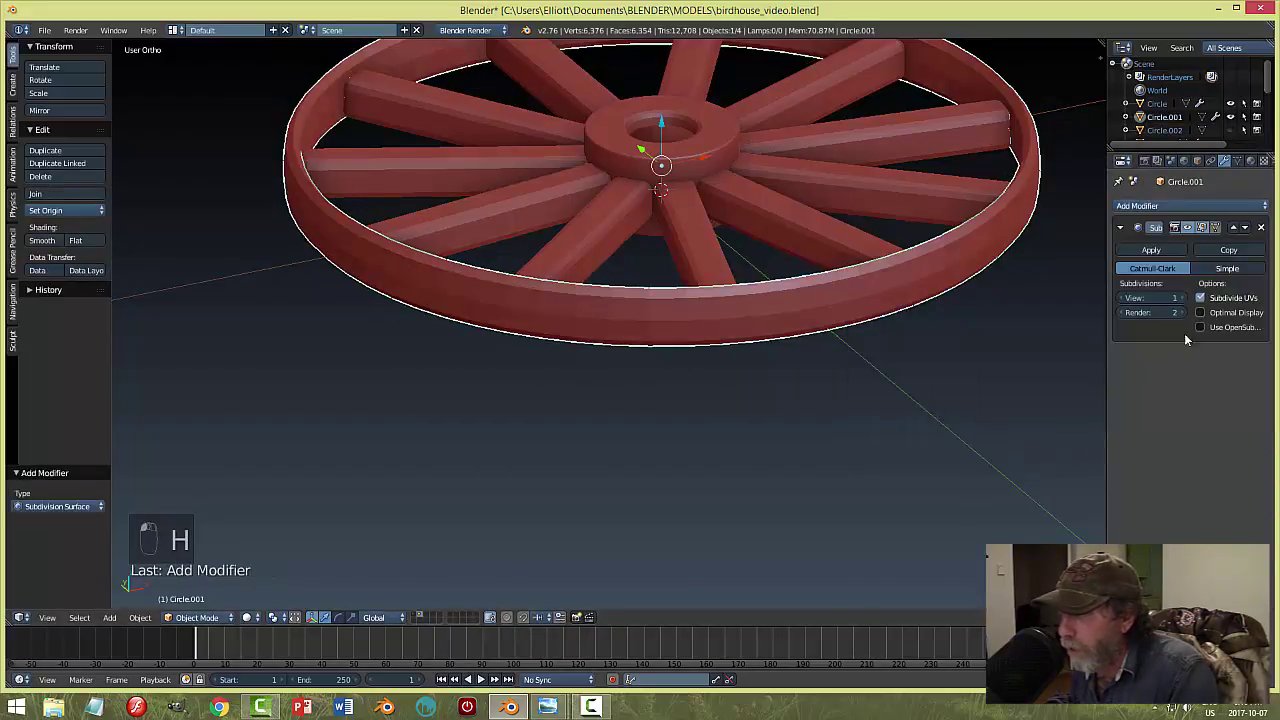
pyautogui.click(1181, 298)
# Cut two edge loops around the rim's outer face, one near its upper edge and one near its lower edge.
pyautogui.press('Tab')
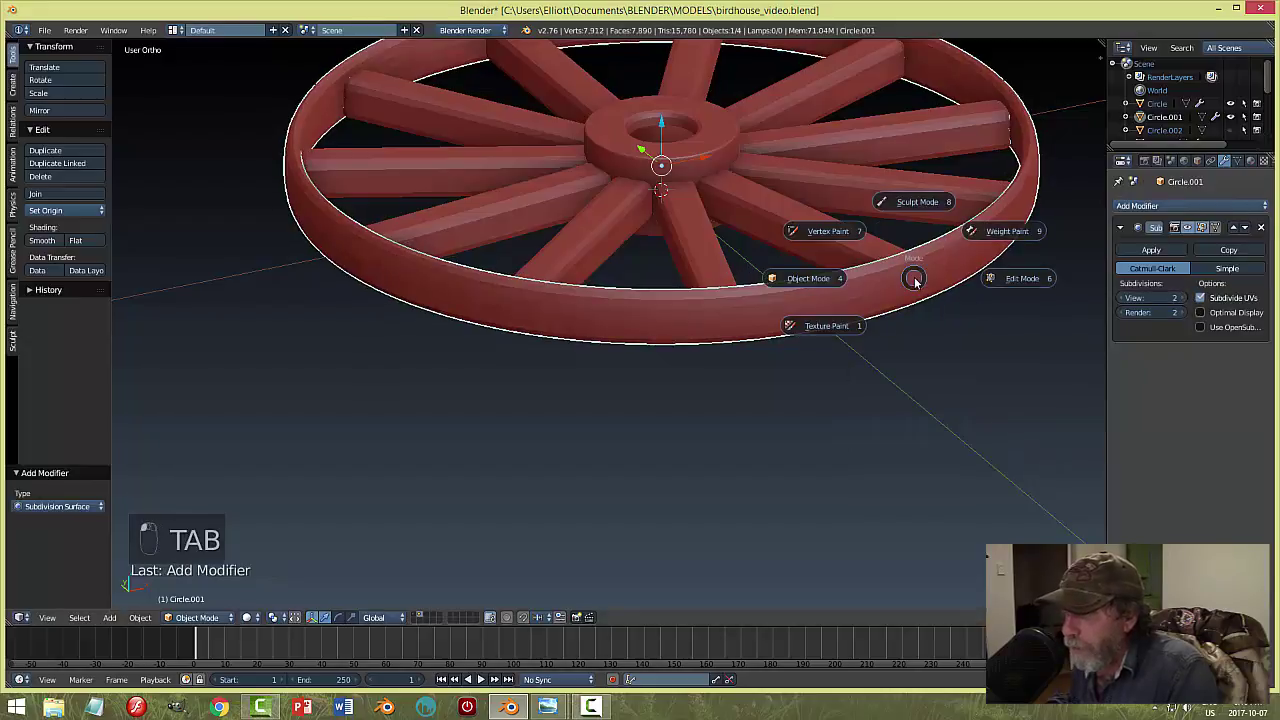
pyautogui.hotkey('ctrl', 'r')
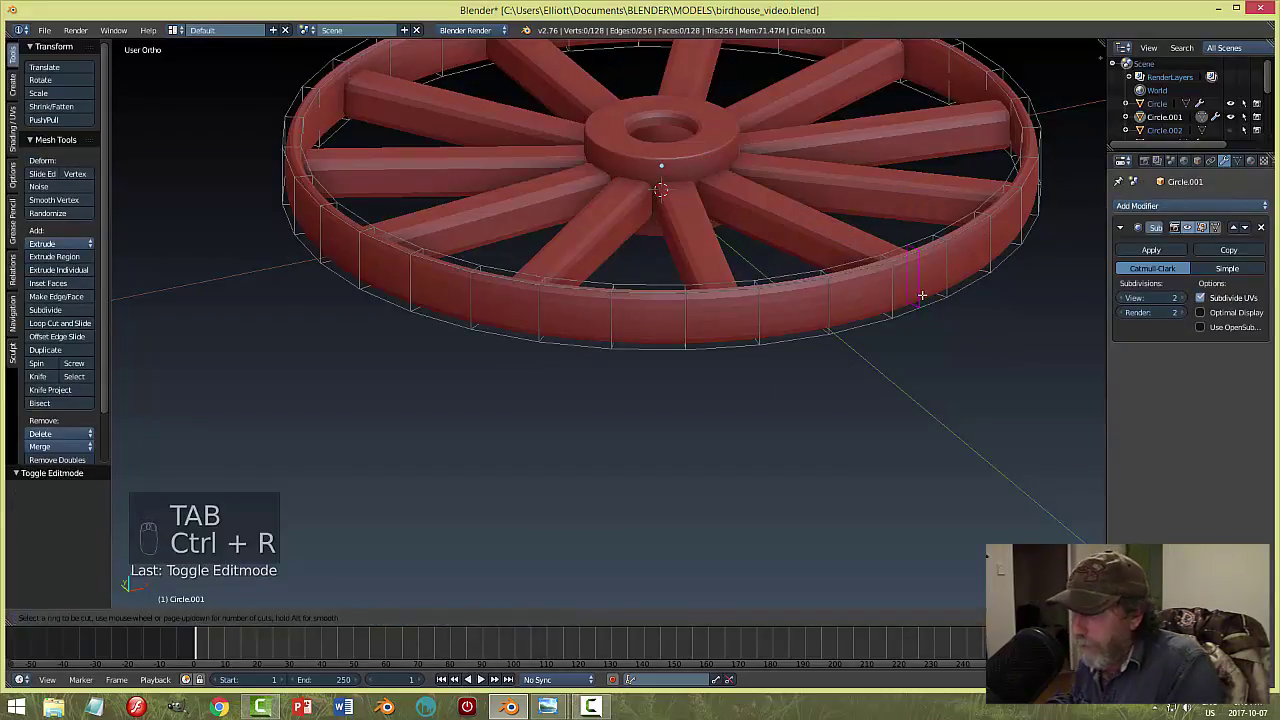
pyautogui.click(948, 279)
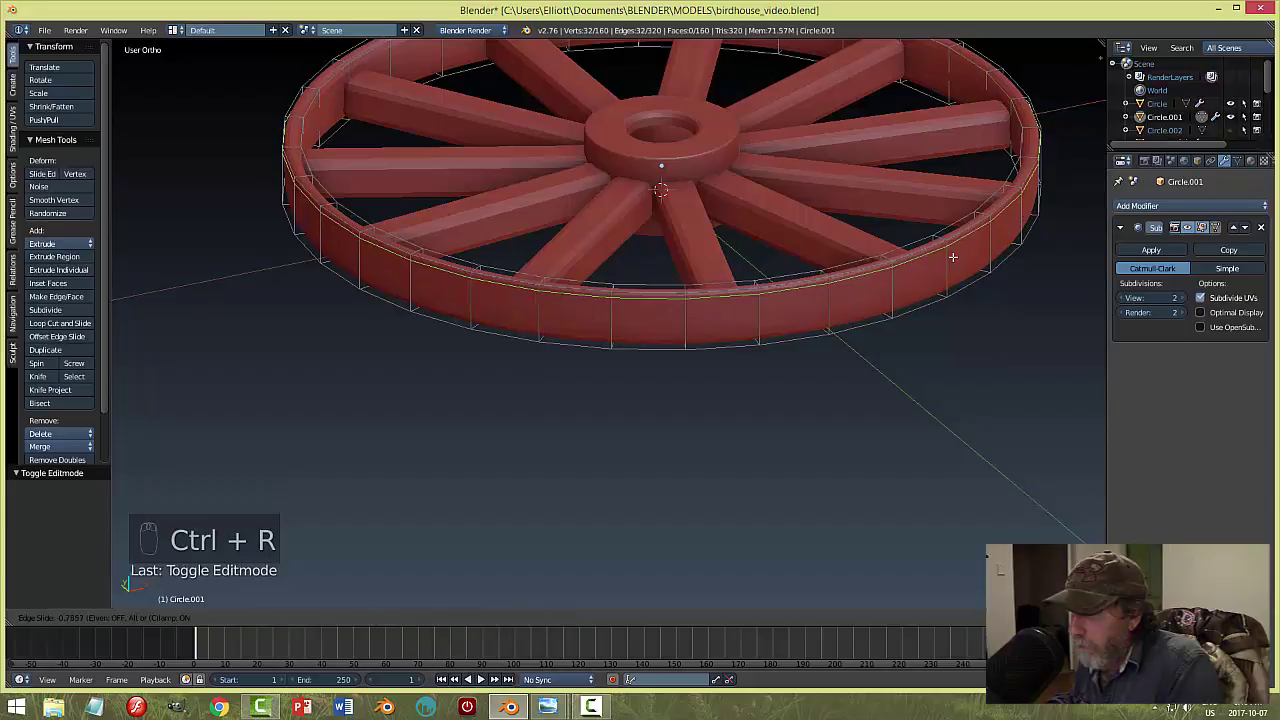
pyautogui.click(977, 269)
pyautogui.hotkey('ctrl', 'r')
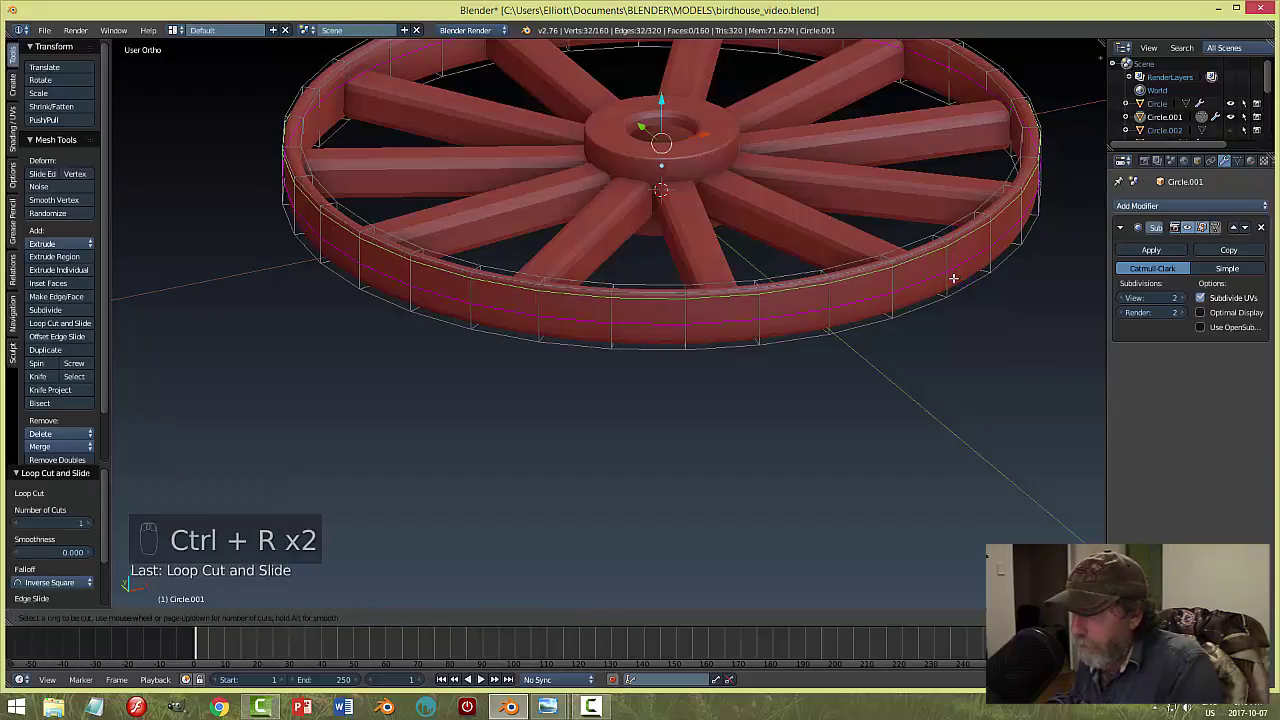
pyautogui.click(953, 278)
pyautogui.click(953, 298)
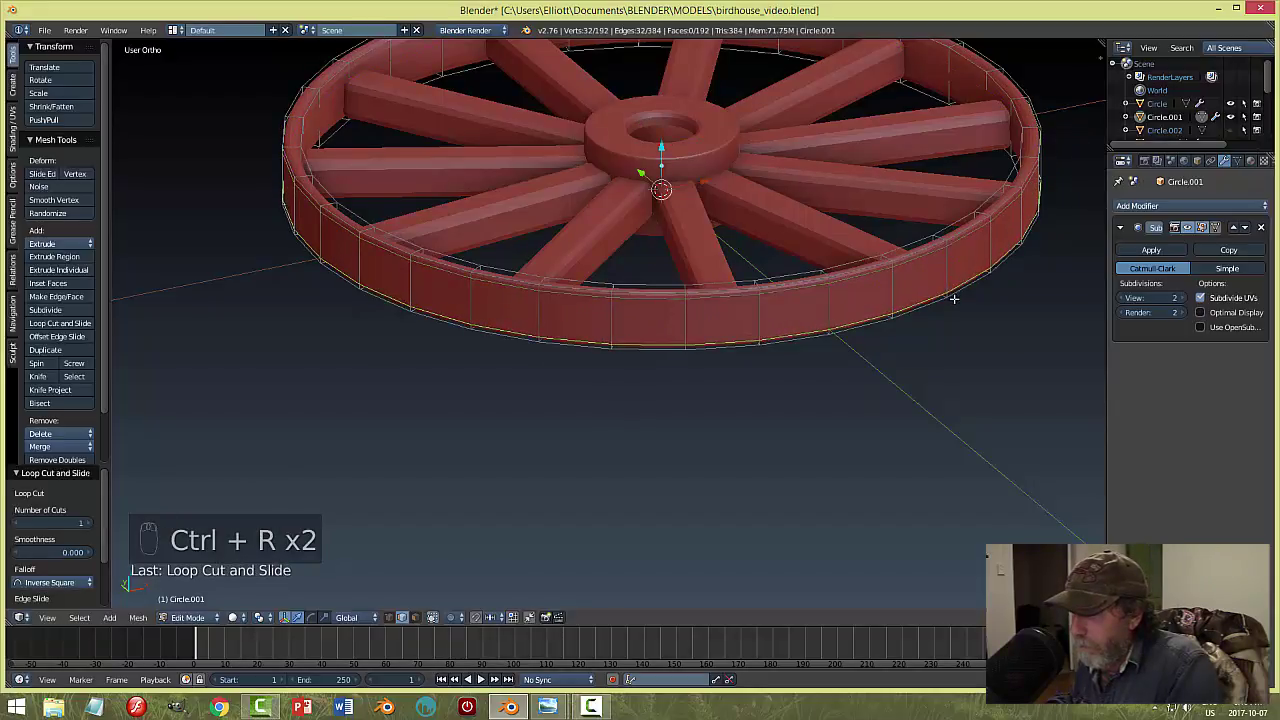
# Cut two edge loops around the rim's top face, close to its inner and outer edges.
pyautogui.moveTo(954, 298)
pyautogui.mouseDown(button='middle')
pyautogui.moveTo(934, 346)
pyautogui.moveTo(943, 363)
pyautogui.moveTo(957, 278)
pyautogui.mouseUp(button='middle')
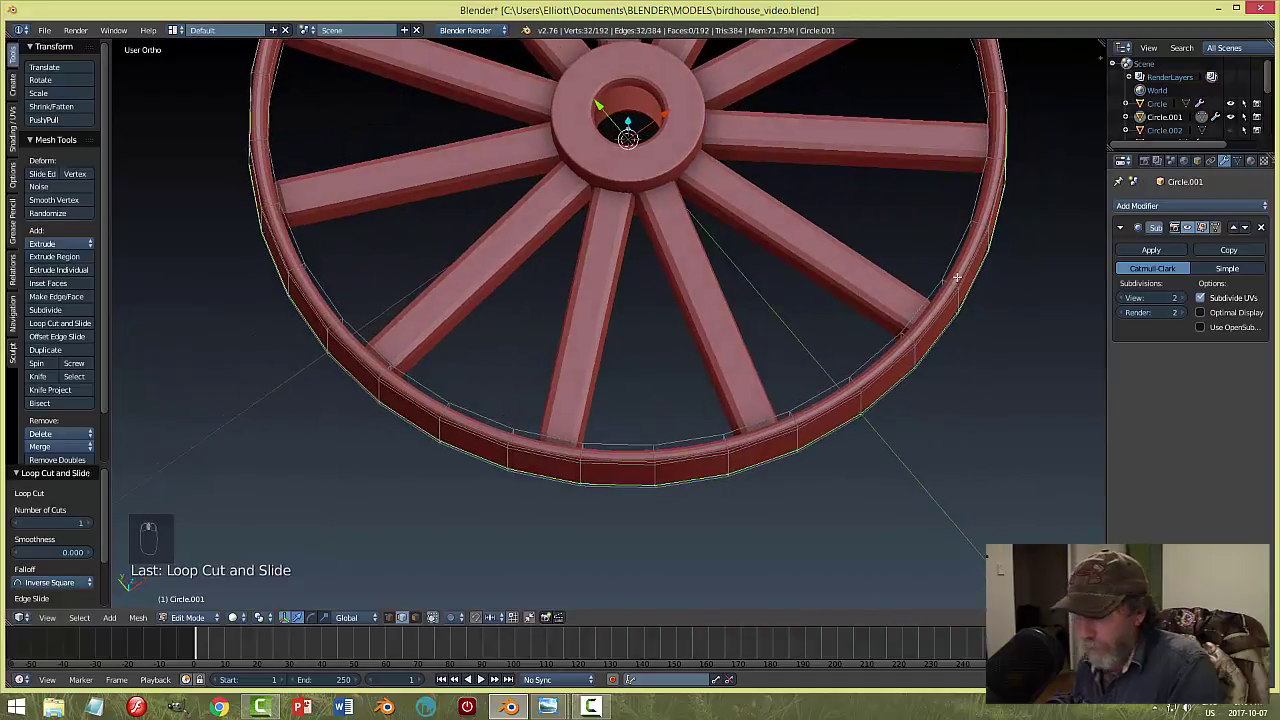
pyautogui.hotkey('ctrl', 'r')
pyautogui.click(950, 281)
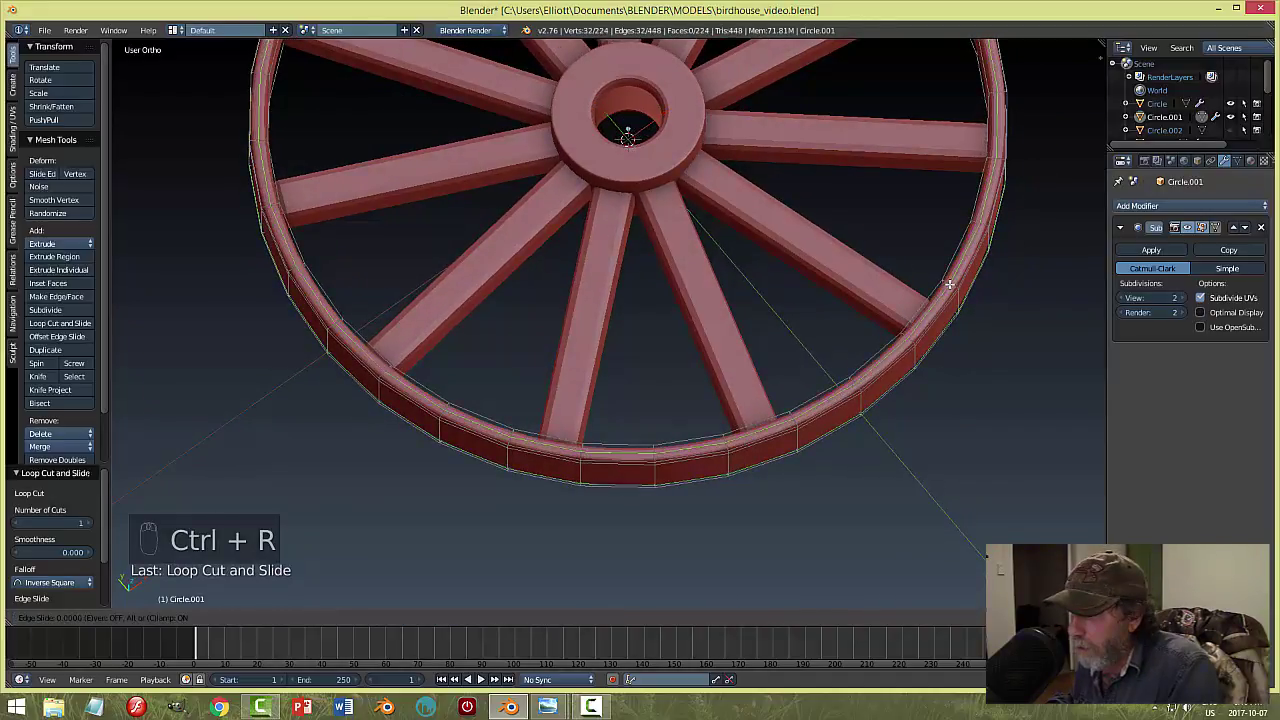
pyautogui.click(952, 283)
pyautogui.hotkey('ctrl', 'r')
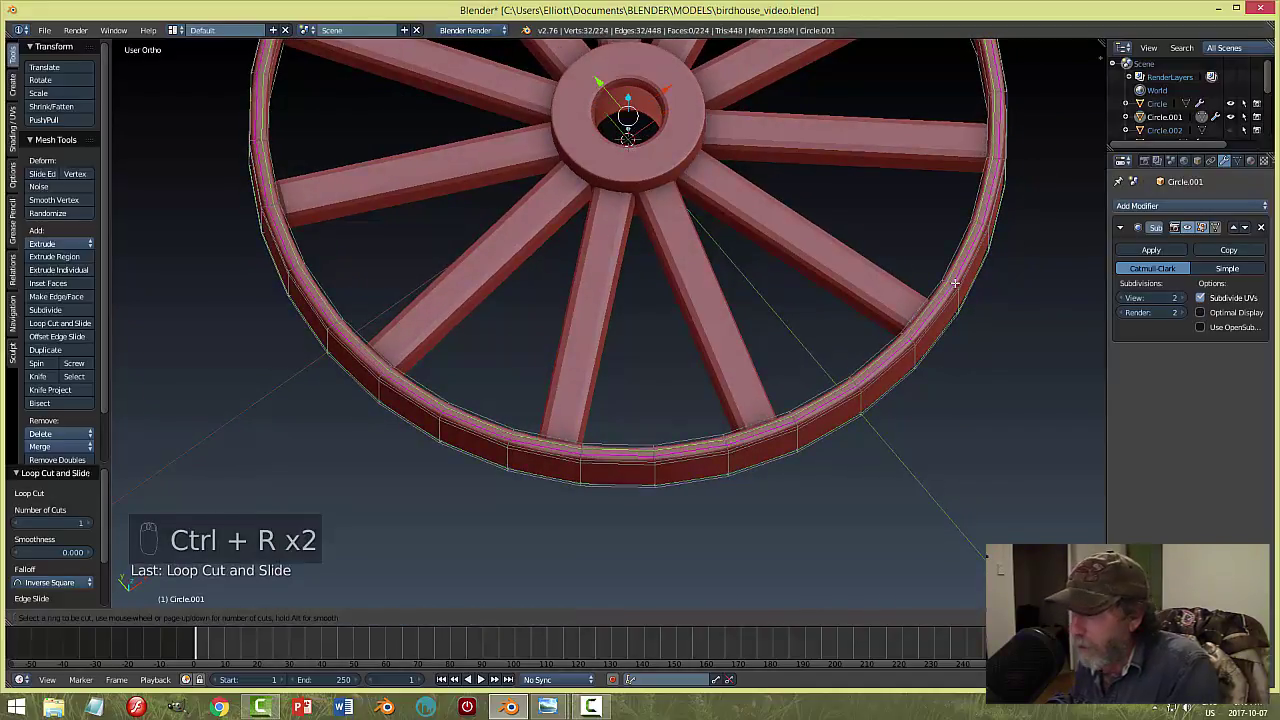
pyautogui.click(955, 284)
pyautogui.click(955, 288)
# Cut two edge loops around the rim's underside to sharpen its edges, and return to Object Mode.
pyautogui.moveTo(955, 288); pyautogui.dragTo(920, 206, button='middle')
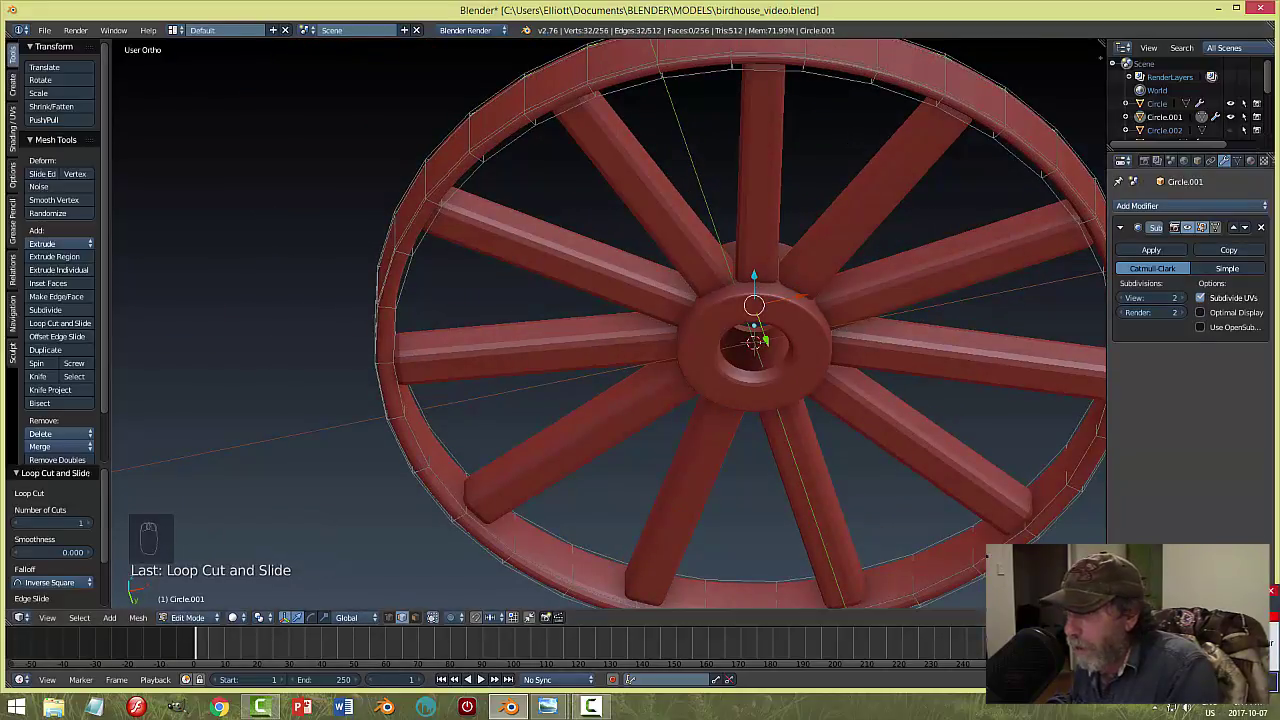
pyautogui.hotkey('ctrl', 'r')
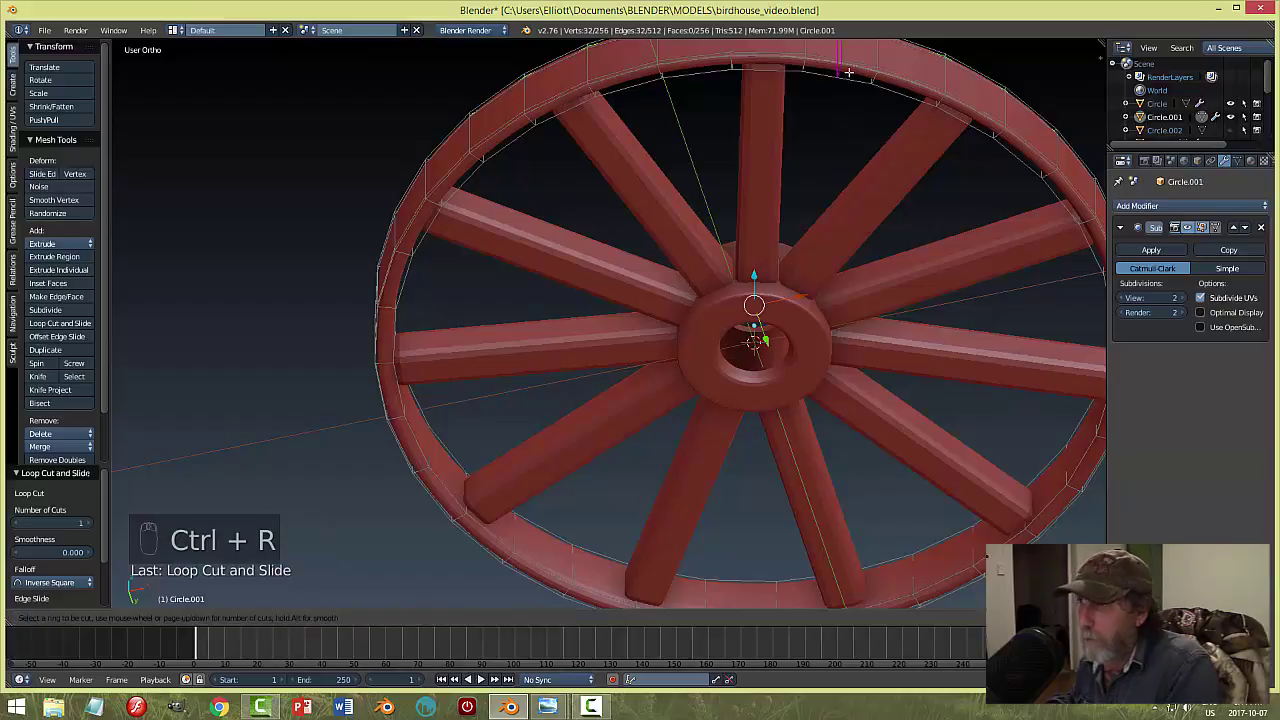
pyautogui.click(873, 75)
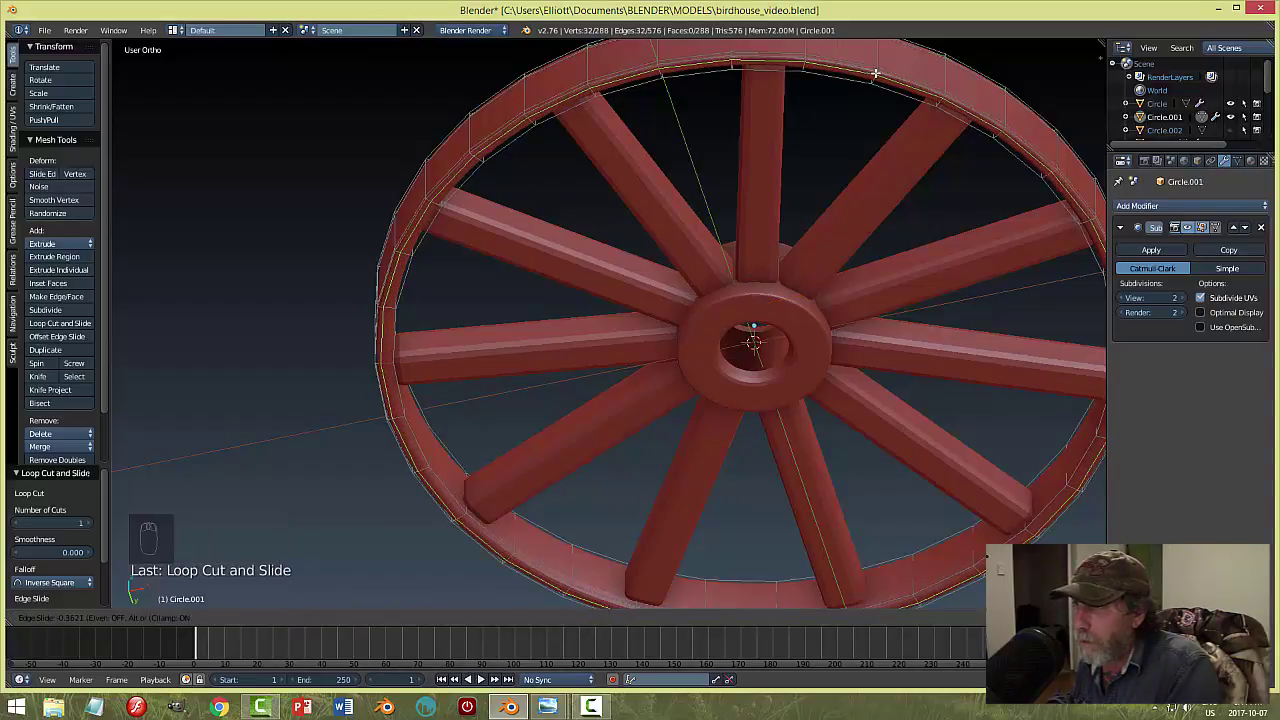
pyautogui.click(877, 80)
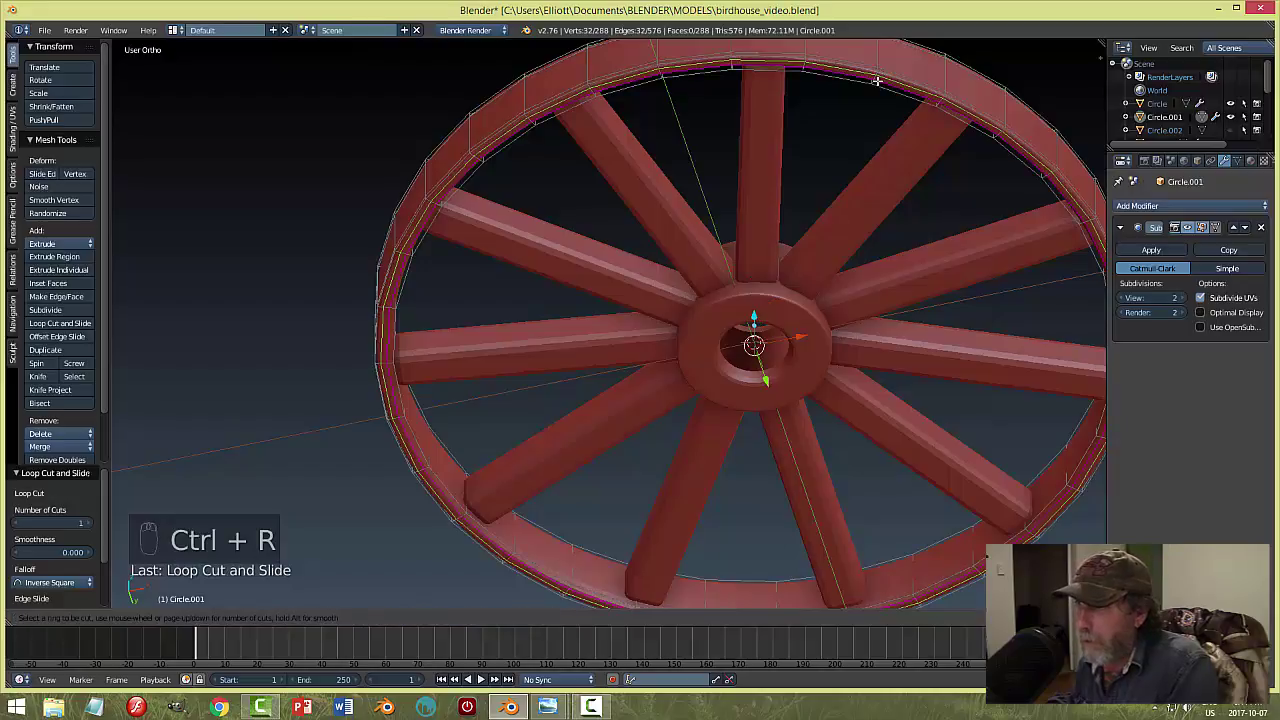
pyautogui.press('a')
pyautogui.press('Tab')
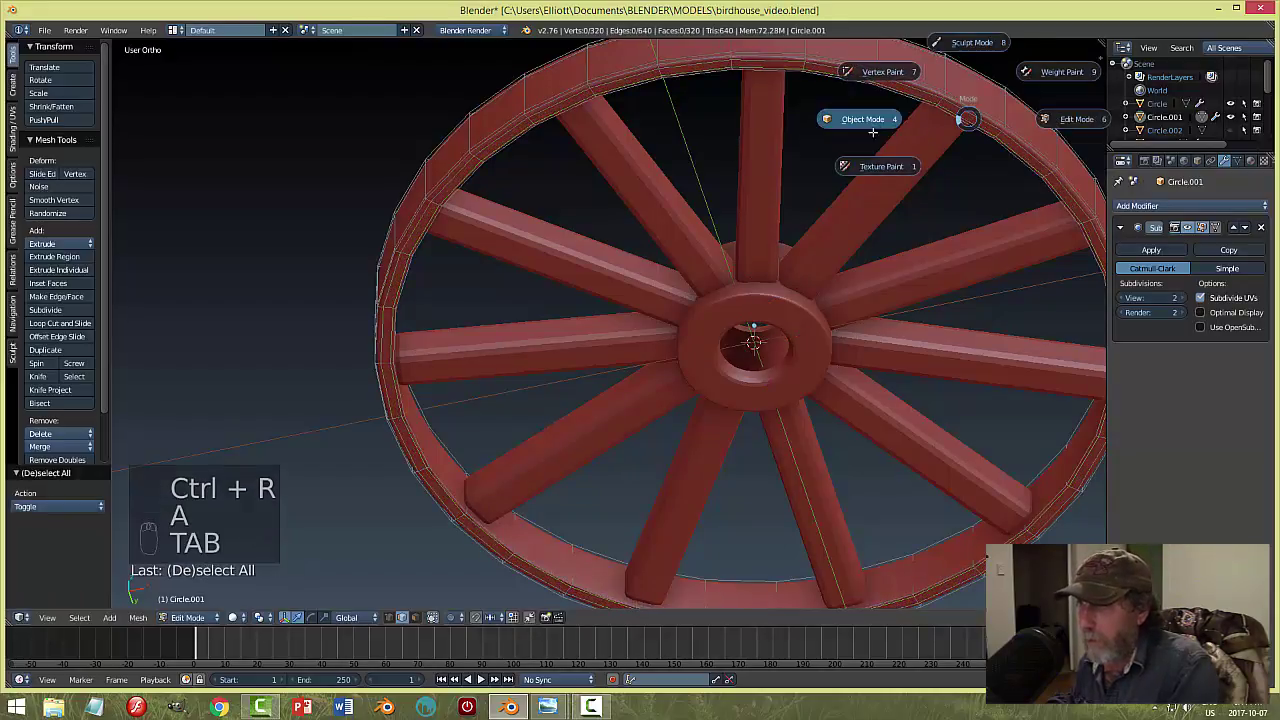
# Reveal the hidden outer band, clear the selection and check the complete wheel.
pyautogui.press('a')
pyautogui.moveTo(862, 122); pyautogui.dragTo(858, 316, button='middle')
pyautogui.hotkey('alt', 'h')
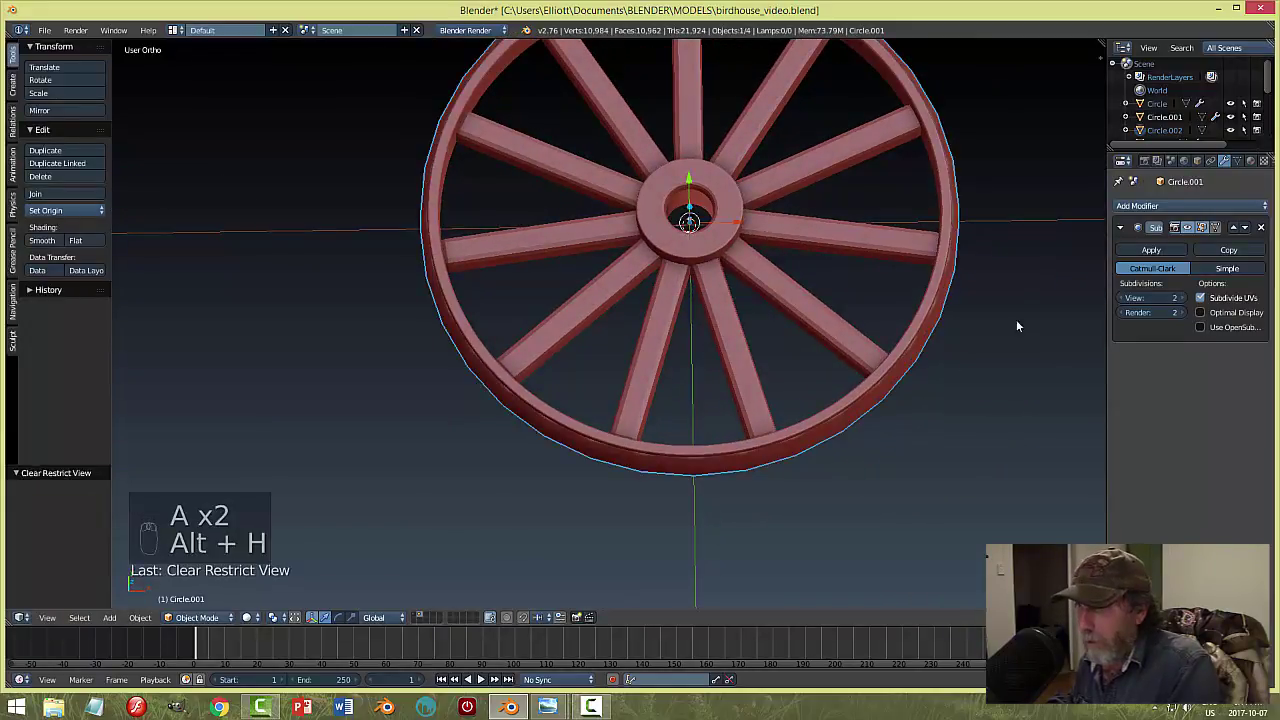
pyautogui.press('a')
pyautogui.moveTo(974, 417); pyautogui.dragTo(613, 394, button='middle')
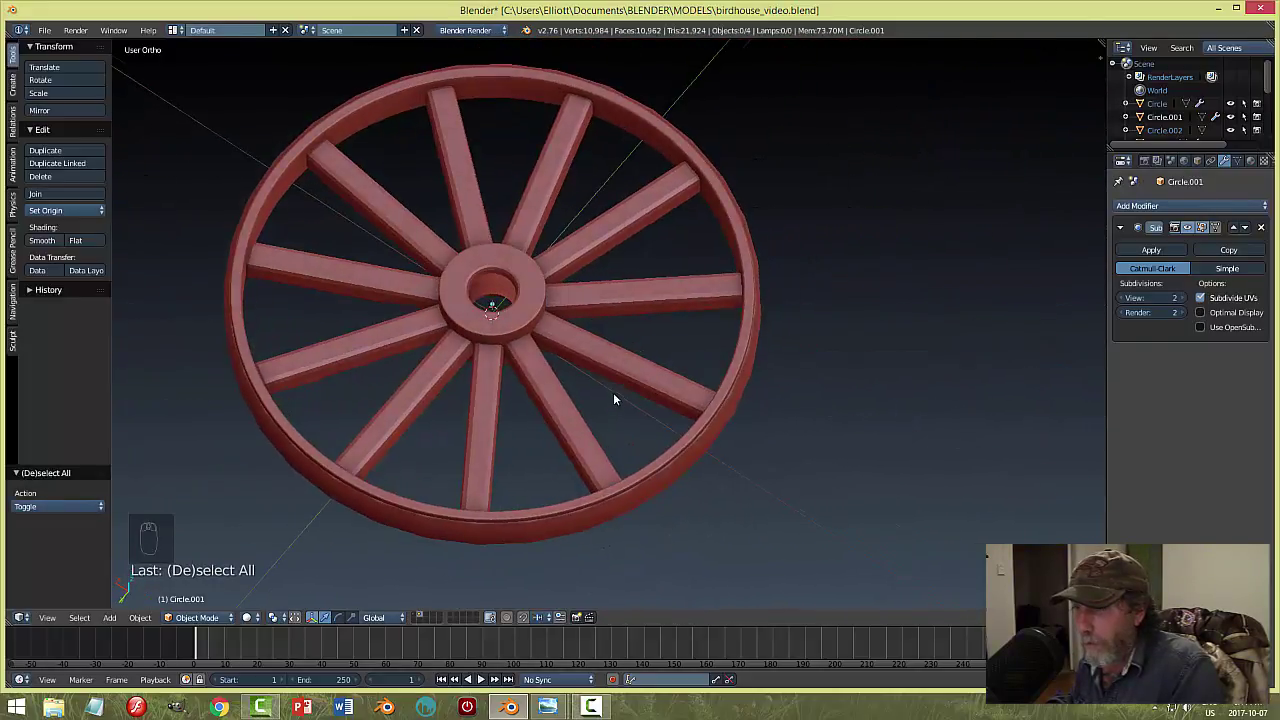
# Apply the Subdivision Surface modifiers on the wheel's hub and rim.
pyautogui.scroll(-5, 613, 394)
pyautogui.moveTo(613, 350); pyautogui.dragTo(586, 330, button='middle')
pyautogui.rightClick(586, 330)
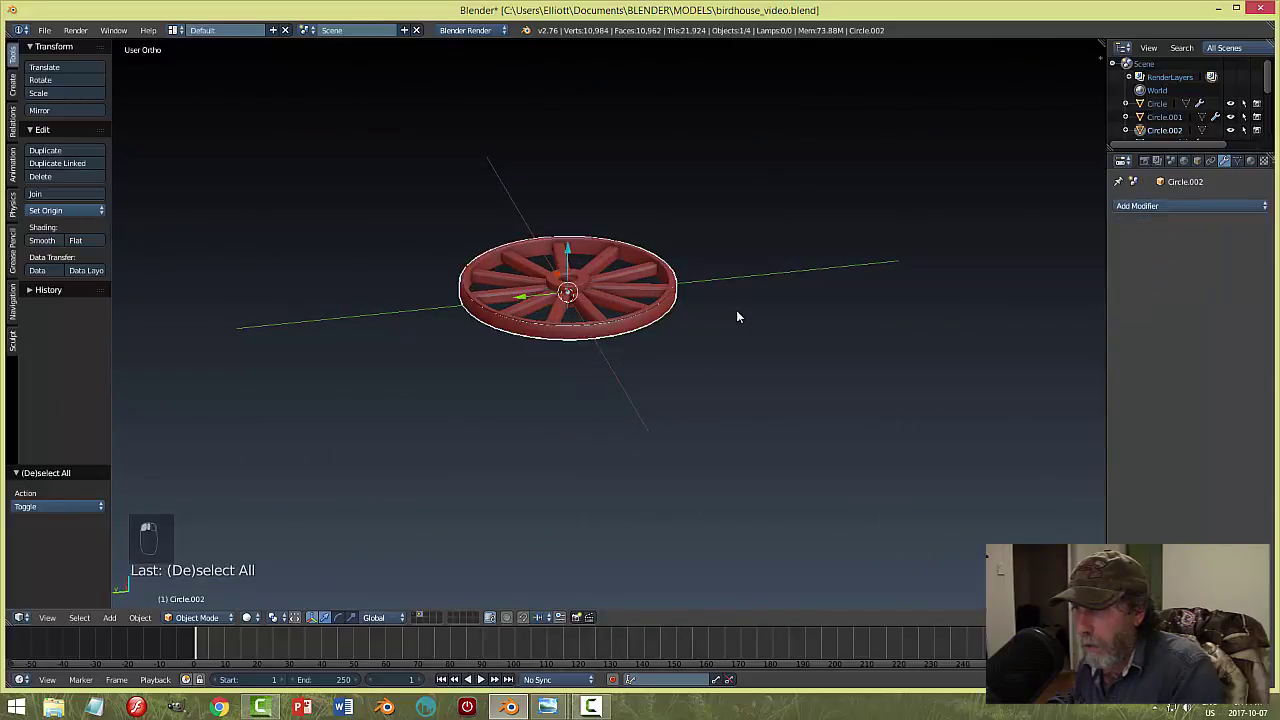
pyautogui.moveTo(737, 312); pyautogui.dragTo(732, 352, button='middle')
pyautogui.rightClick(618, 340)
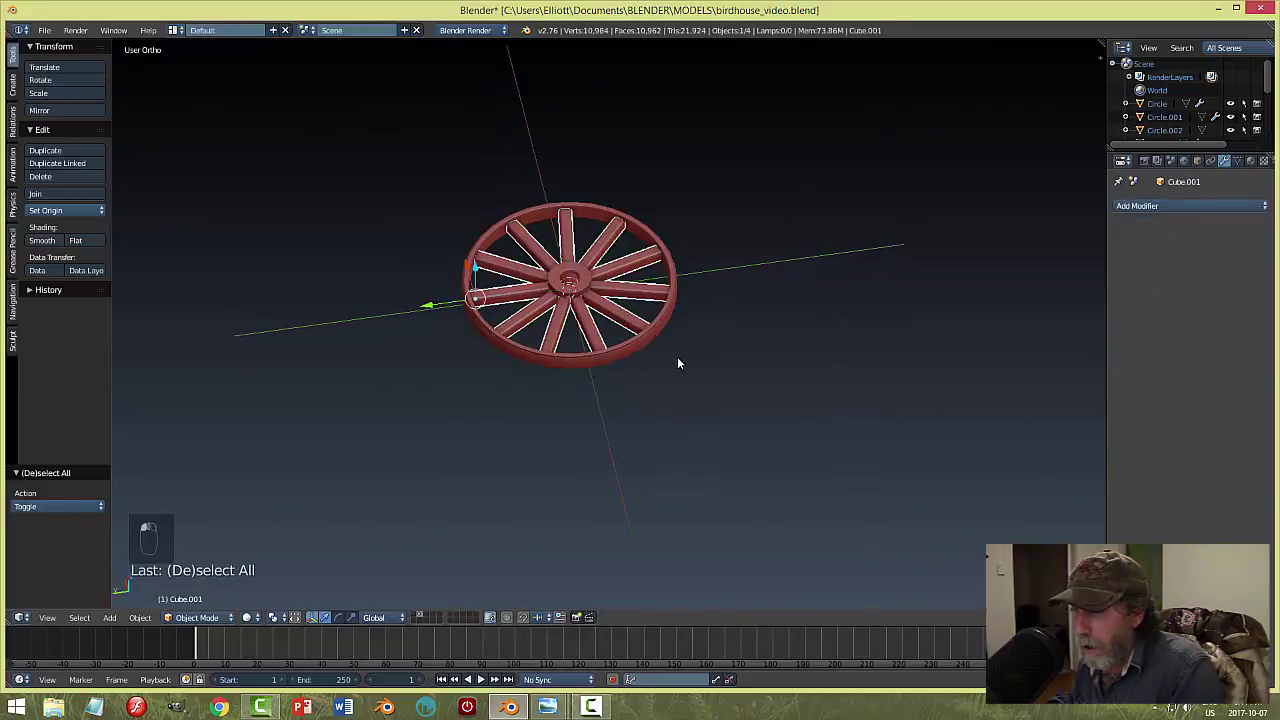
pyautogui.scroll(4, 650, 357)
pyautogui.rightClick(560, 245)
pyautogui.click(1151, 250)
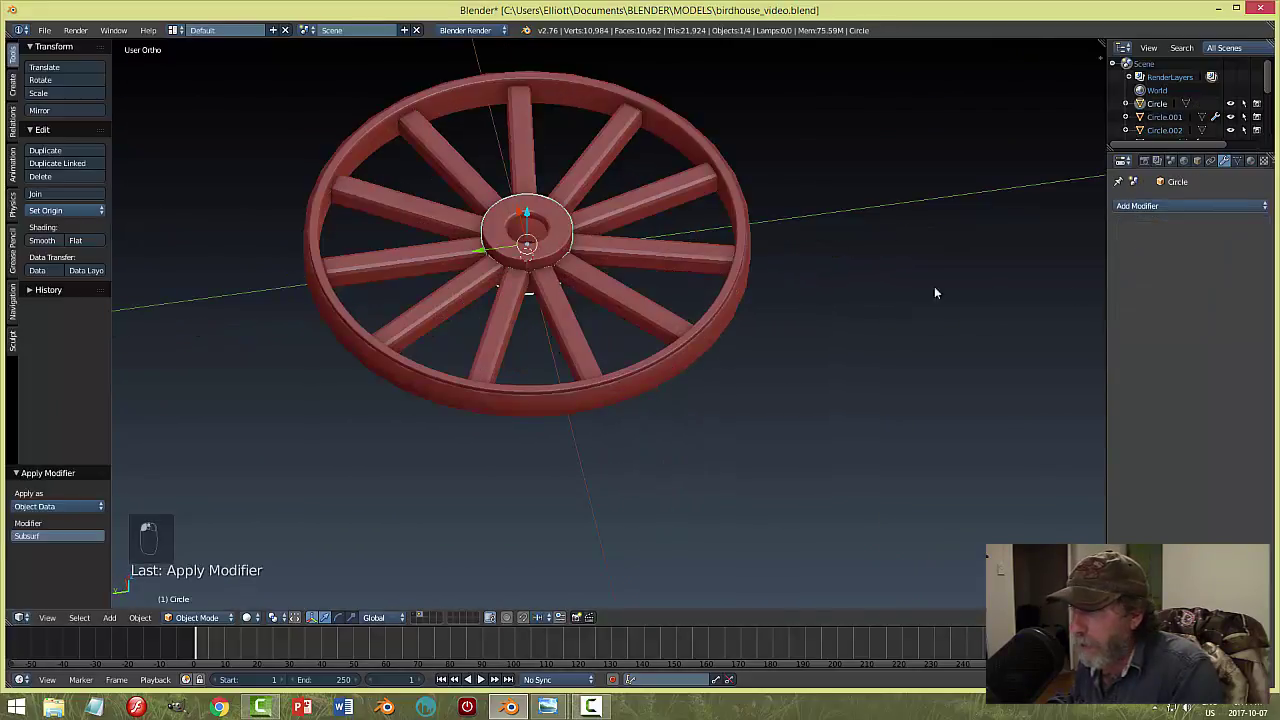
pyautogui.rightClick(677, 345)
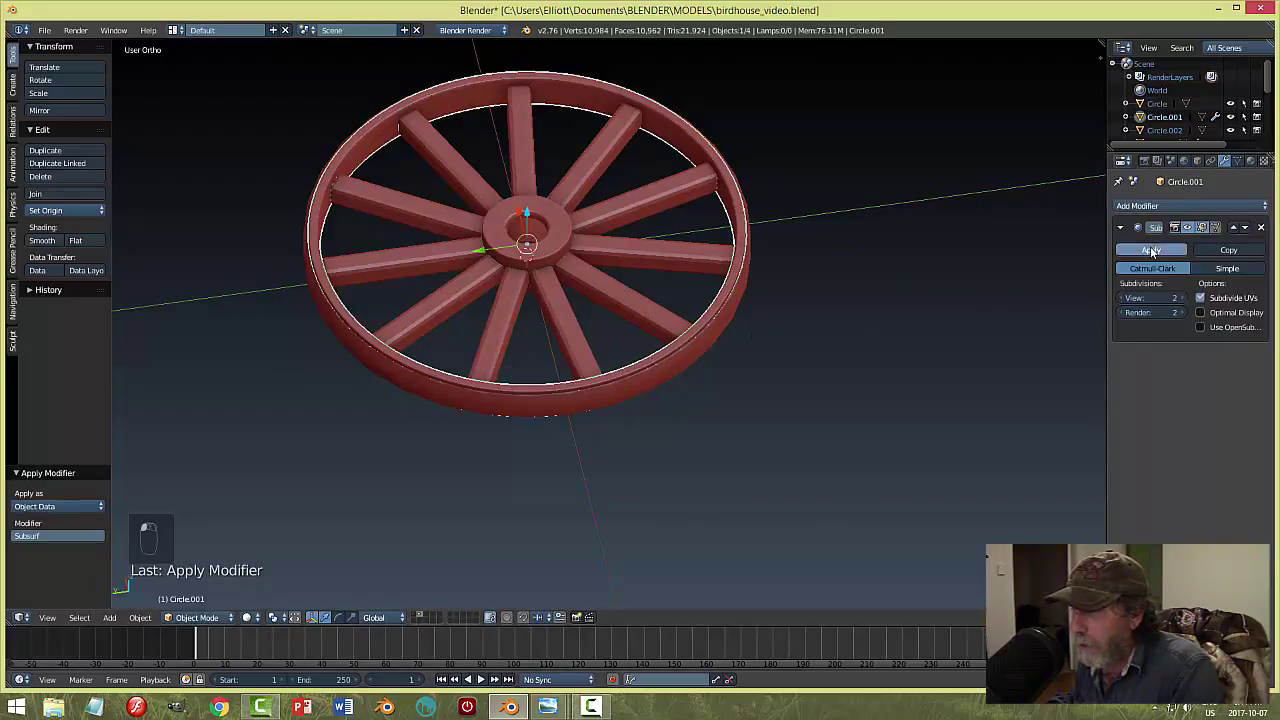
pyautogui.click(1150, 250)
# Select all wheel parts and join them into a single object.
pyautogui.press('a')
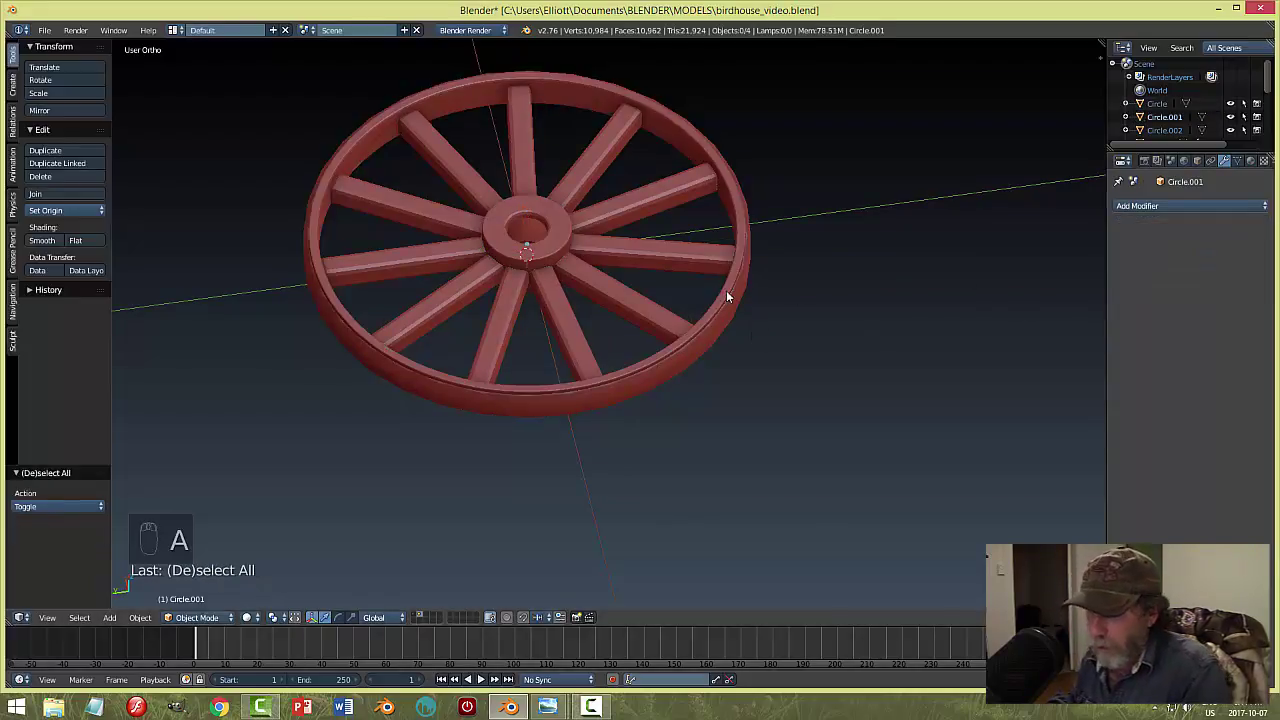
pyautogui.press('a')
pyautogui.hotkey('ctrl', 'j')
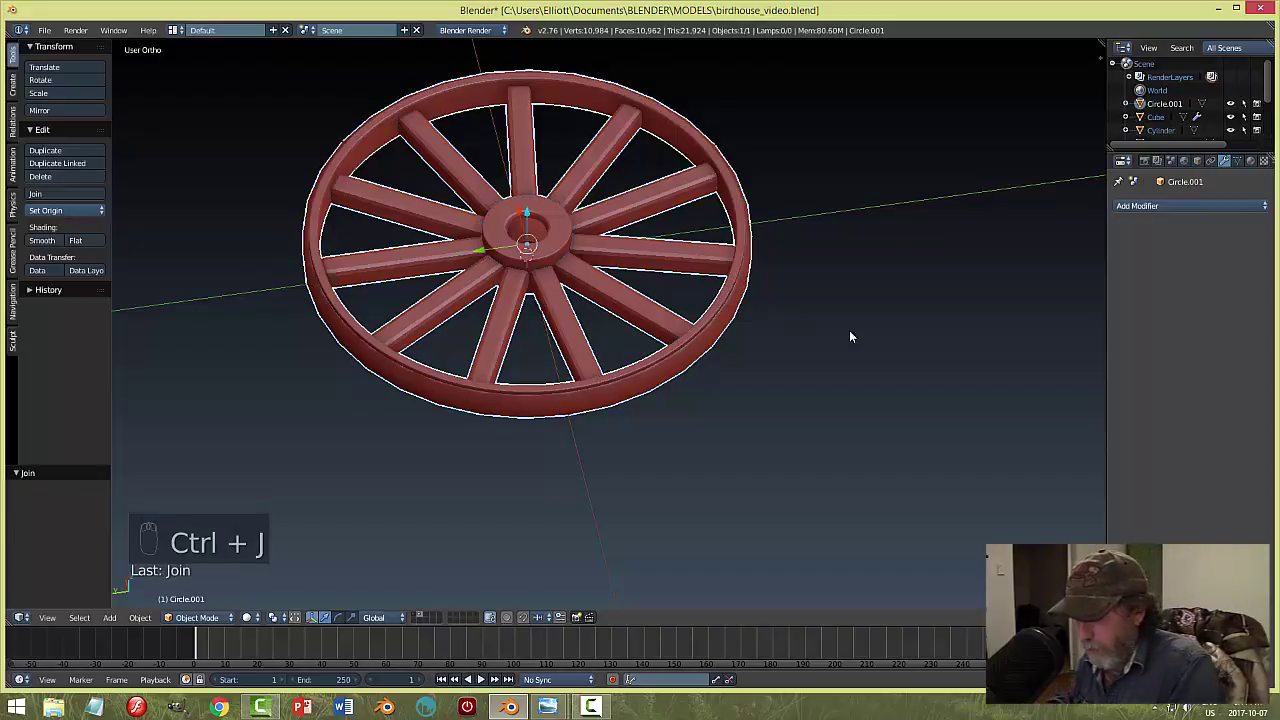
# Move the joined wheel to the first layer and display that layer with the birdhouse.
pyautogui.press('m')
pyautogui.click(961, 360)
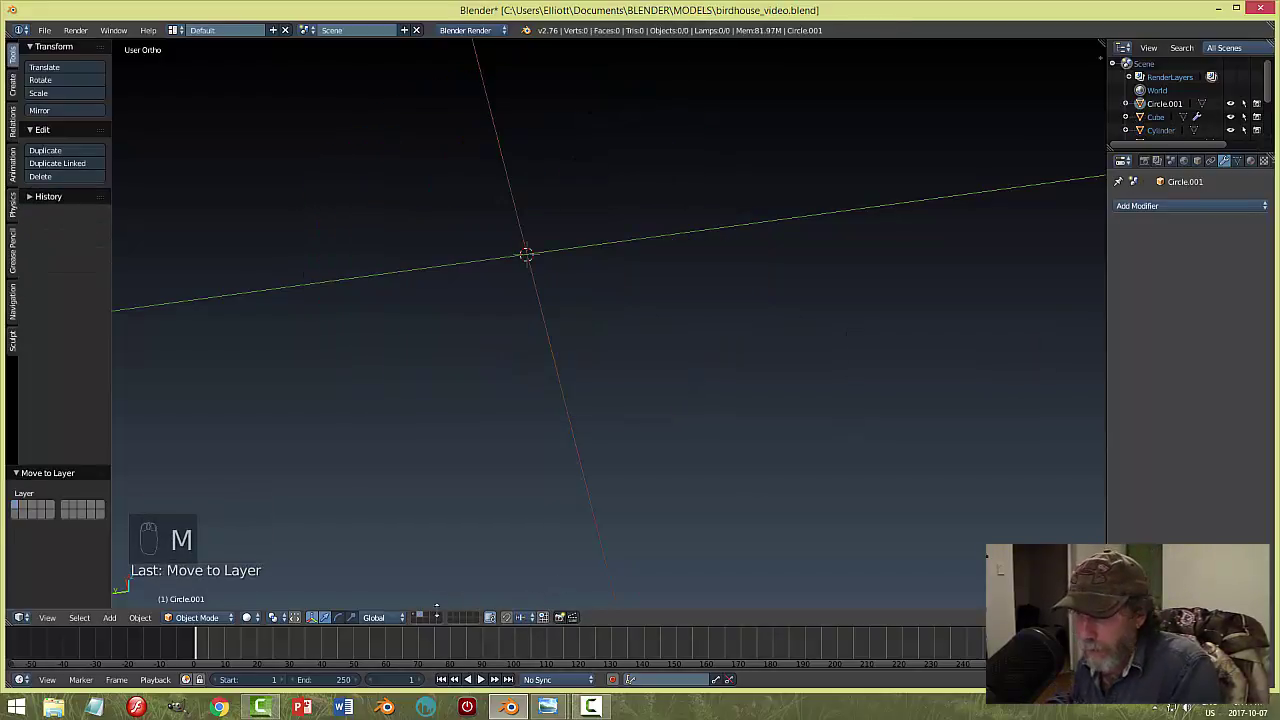
pyautogui.click(416, 618)
# Scale the wheel by about 0.122 and move it about -1.437 along Y.
pyautogui.scroll(-3, 845, 436)
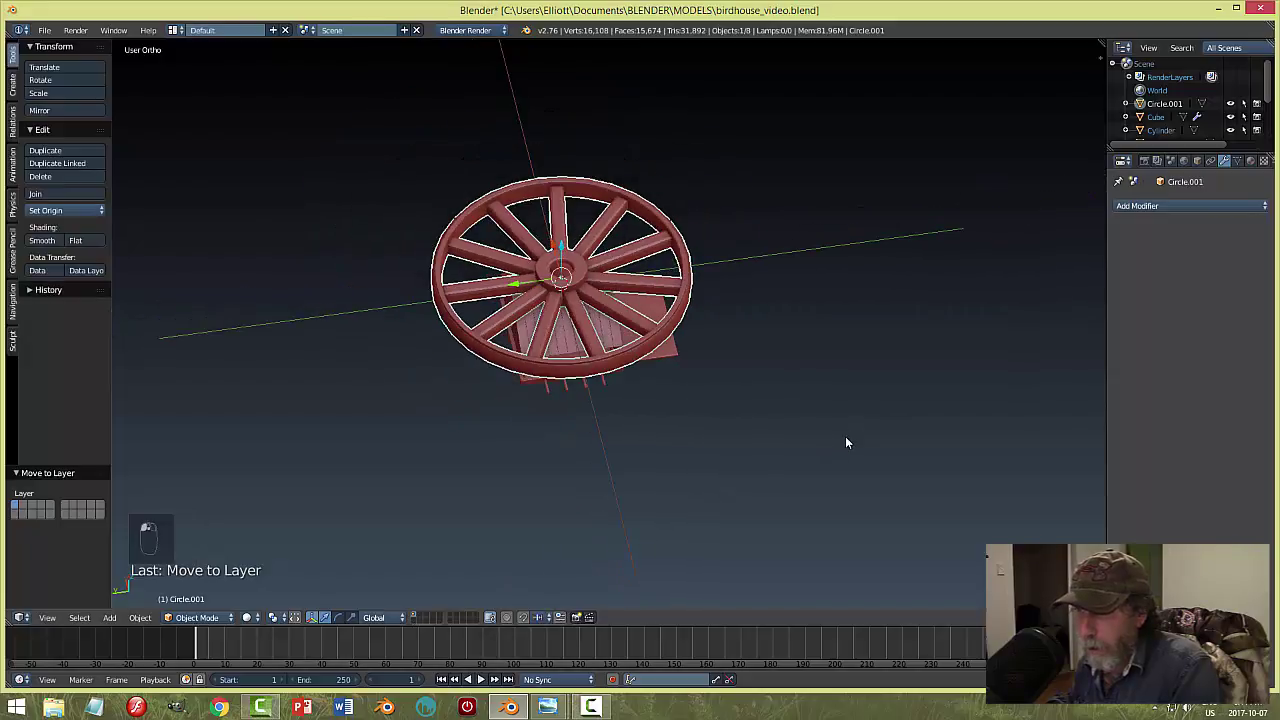
pyautogui.press('s')
pyautogui.click(562, 316)
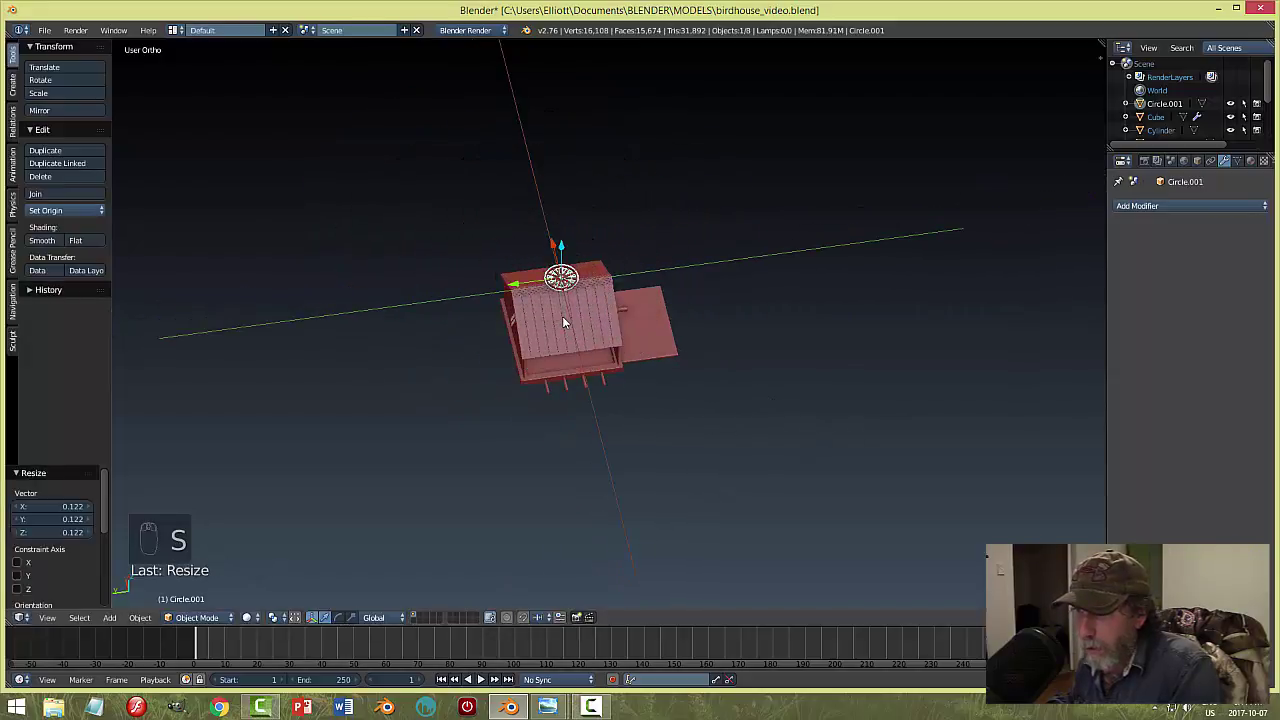
pyautogui.press('g')
pyautogui.press('y')
pyautogui.click(580, 285)
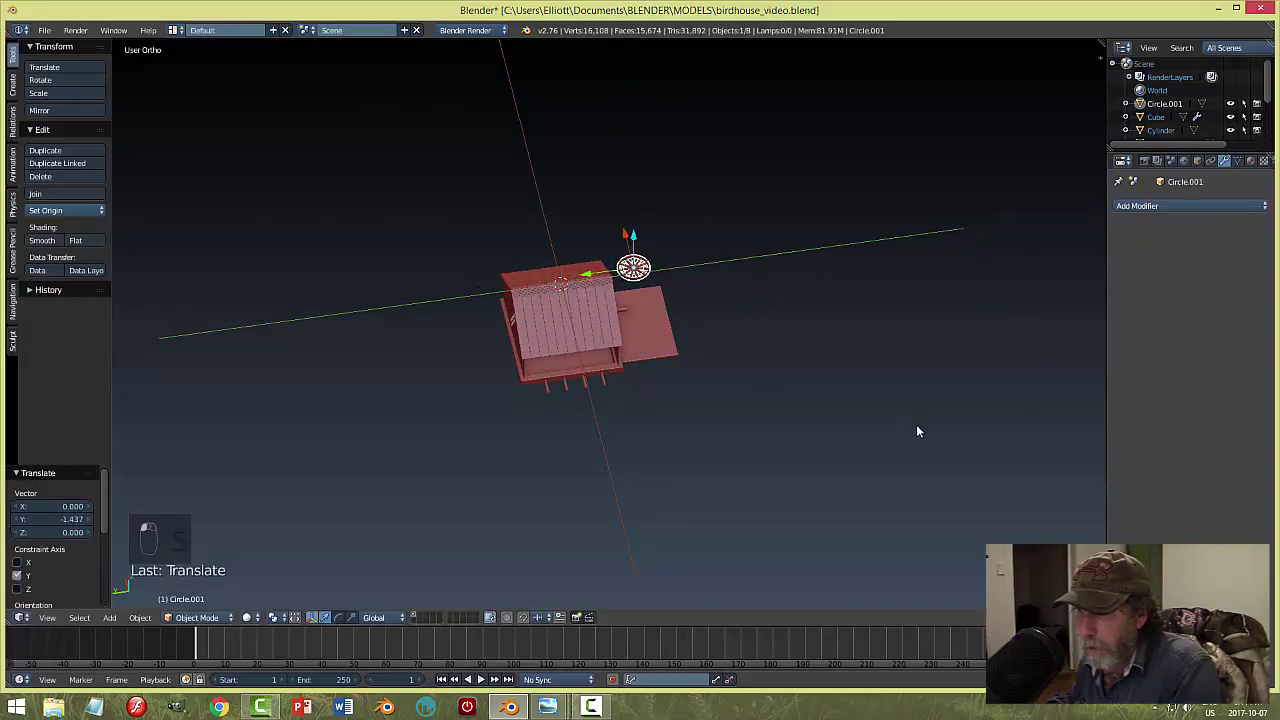
# Lower the wheel about 1.596 along Z to the birdhouse's front platform.
pyautogui.moveTo(916, 424); pyautogui.dragTo(680, 320, button='middle')
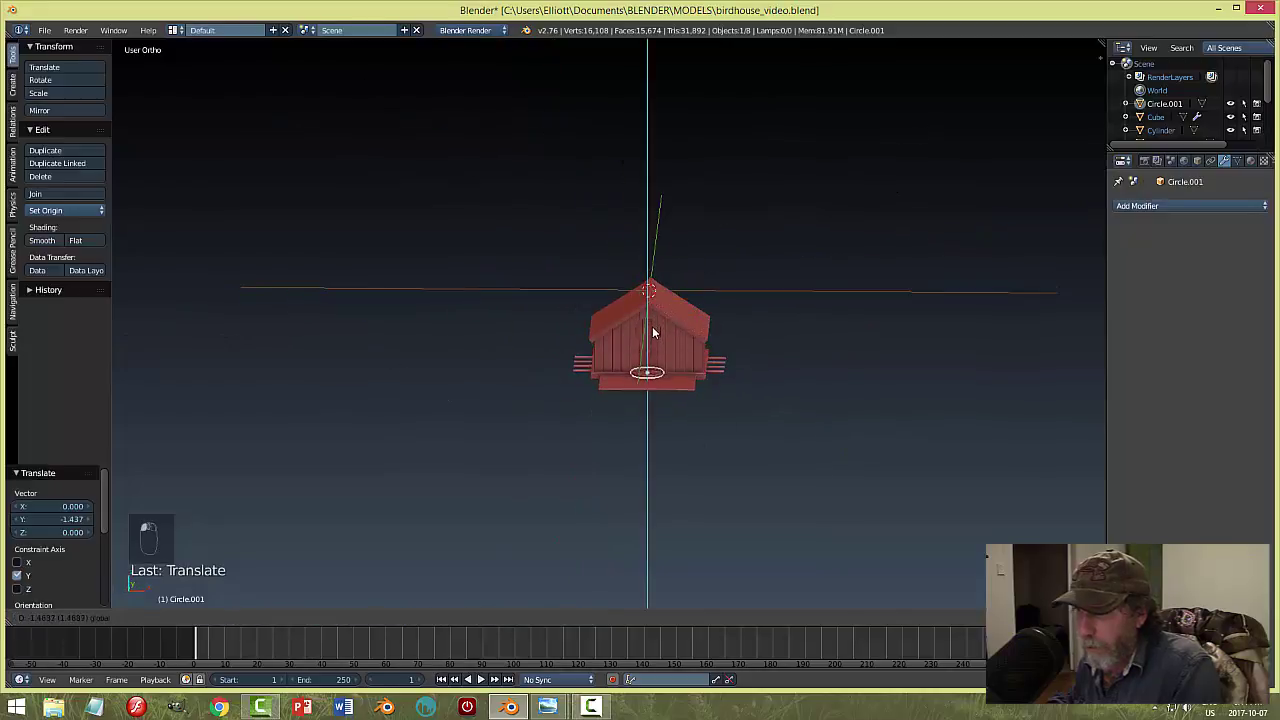
pyautogui.click(652, 326)
pyautogui.press('KP_Decimal')
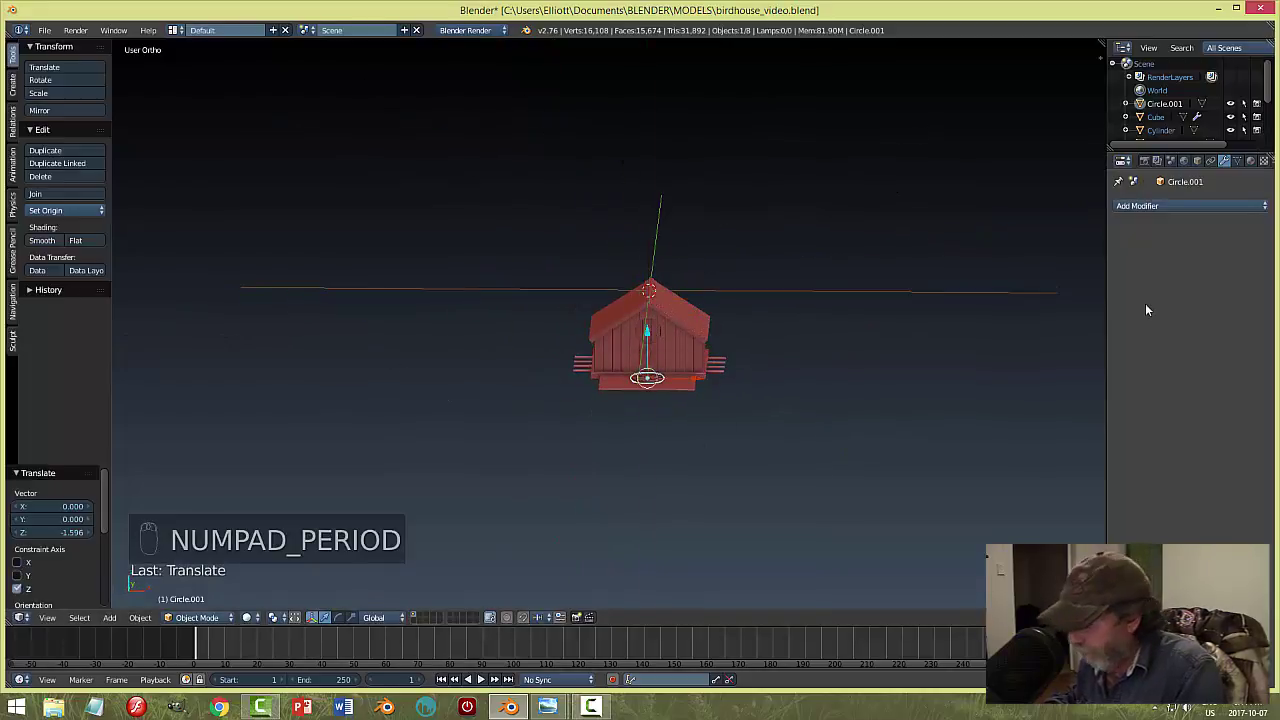
pyautogui.press('KP_Decimal')
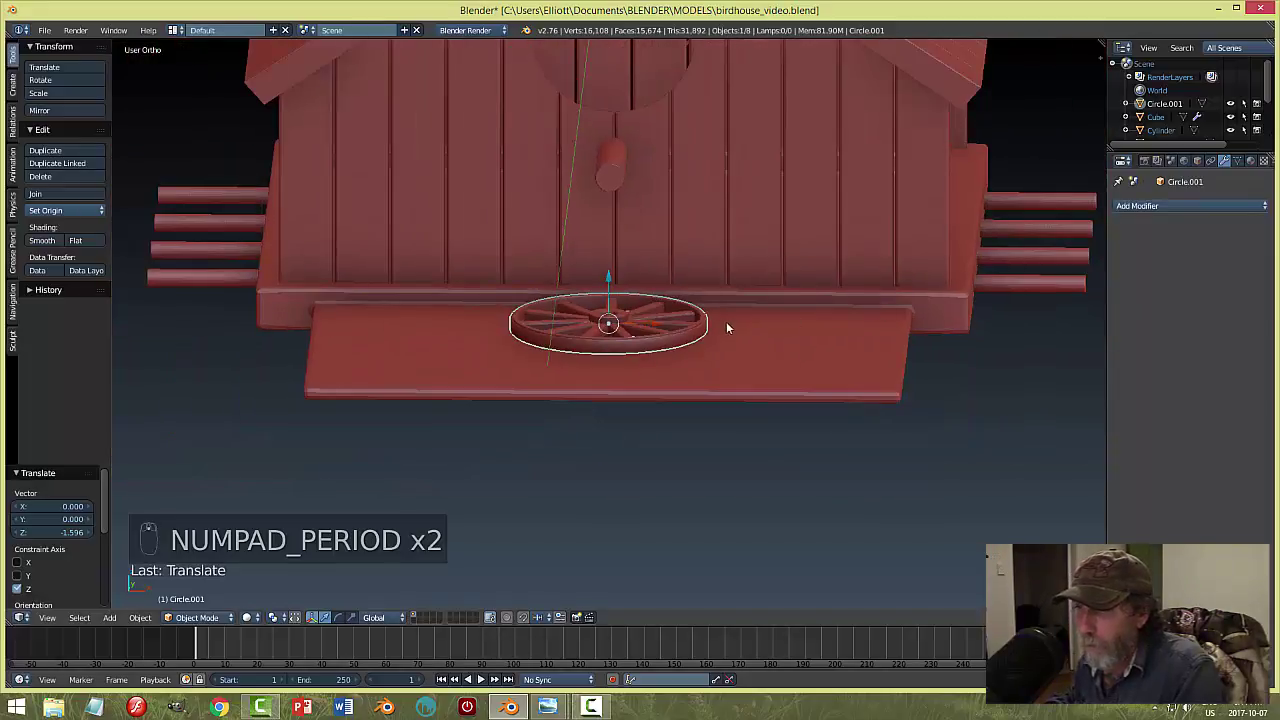
pyautogui.moveTo(726, 328); pyautogui.dragTo(645, 327, button='middle')
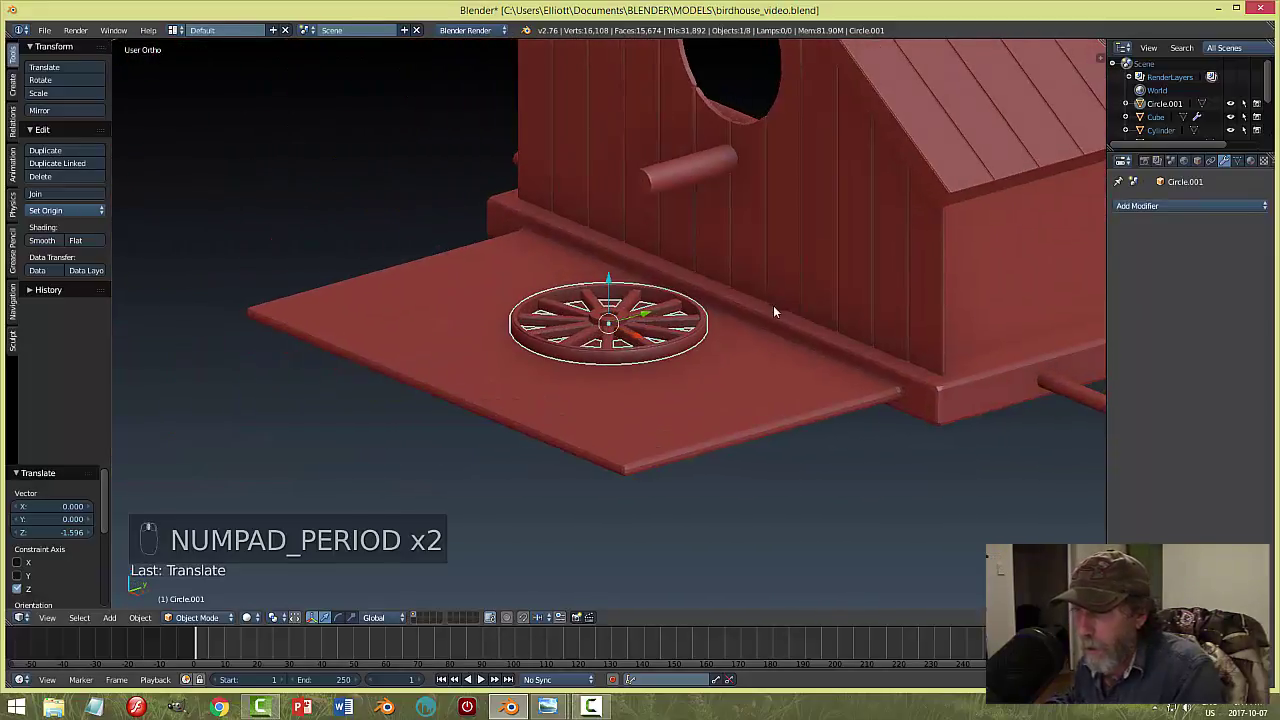
pyautogui.moveTo(773, 305); pyautogui.dragTo(658, 298, button='middle')
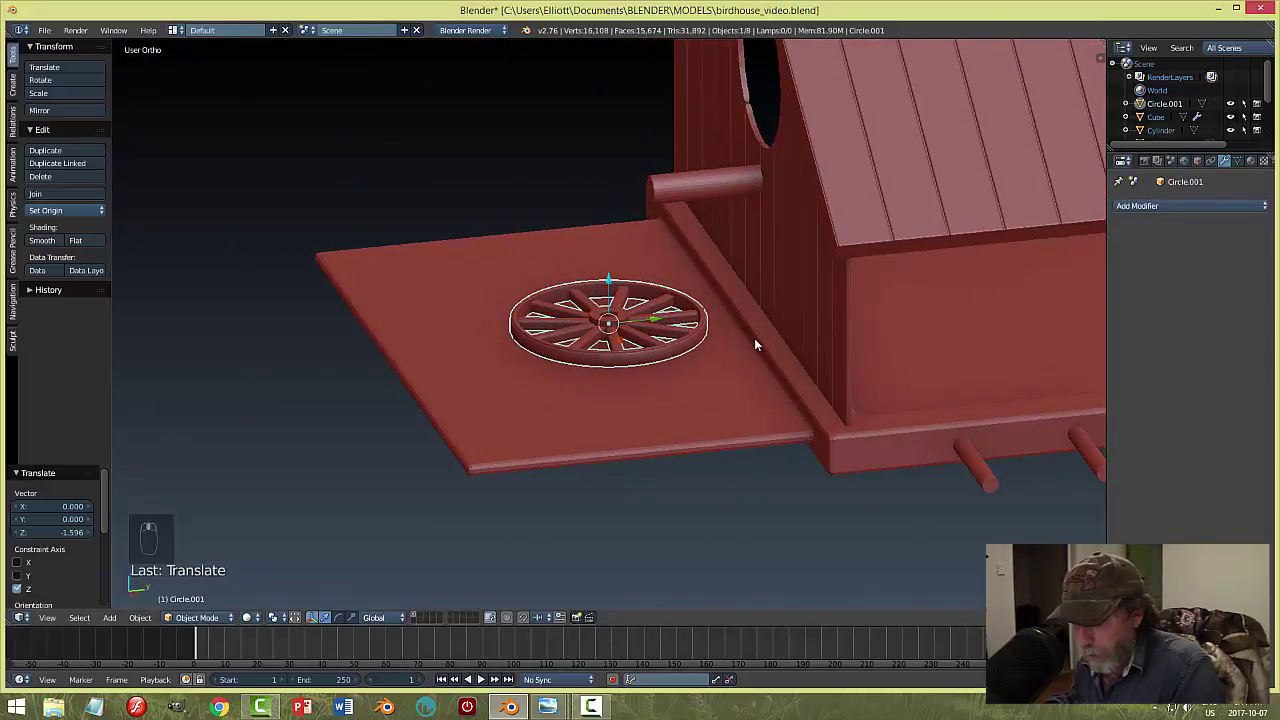
# Rotate the wheel 90 degrees about X to stand it upright, and raise it along Z on the front platform.
pyautogui.write('rx90')
pyautogui.press('Return')
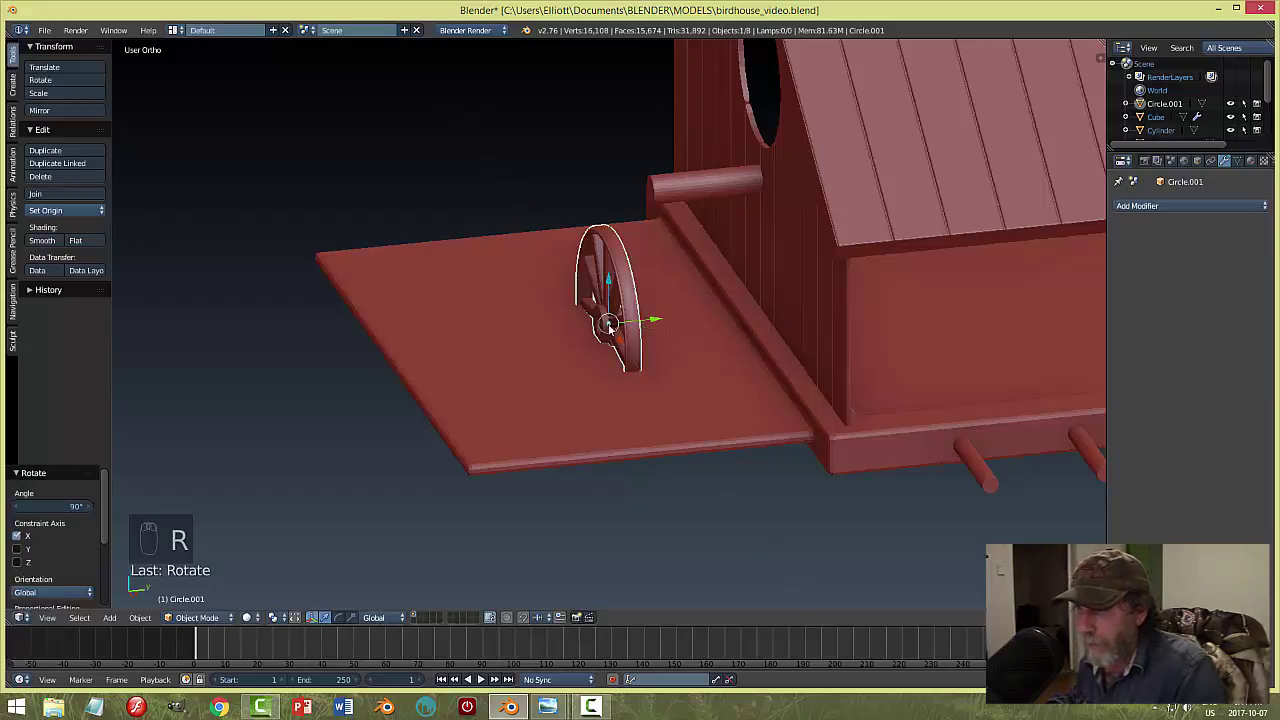
pyautogui.press('g')
pyautogui.press('z')
# Move the upright wheel about -0.445 along X toward one side of the front platform.
pyautogui.moveTo(650, 258)
pyautogui.mouseDown(button='middle')
pyautogui.moveTo(862, 303)
pyautogui.moveTo(640, 240)
pyautogui.mouseUp(button='middle')
pyautogui.press('g')
pyautogui.press('x')
pyautogui.click(534, 287)
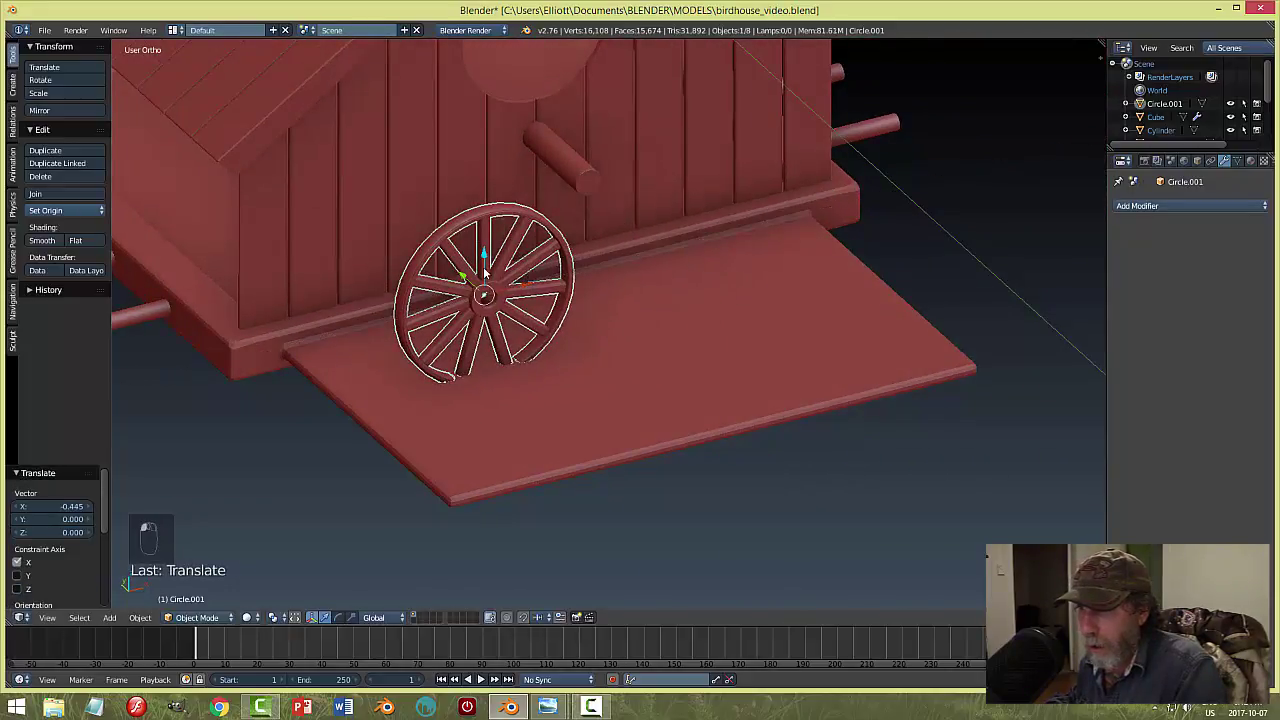
# Move the wheel along Y toward the birdhouse's front wall.
pyautogui.moveTo(508, 327); pyautogui.dragTo(522, 306, button='middle')
pyautogui.press('g')
pyautogui.press('y')
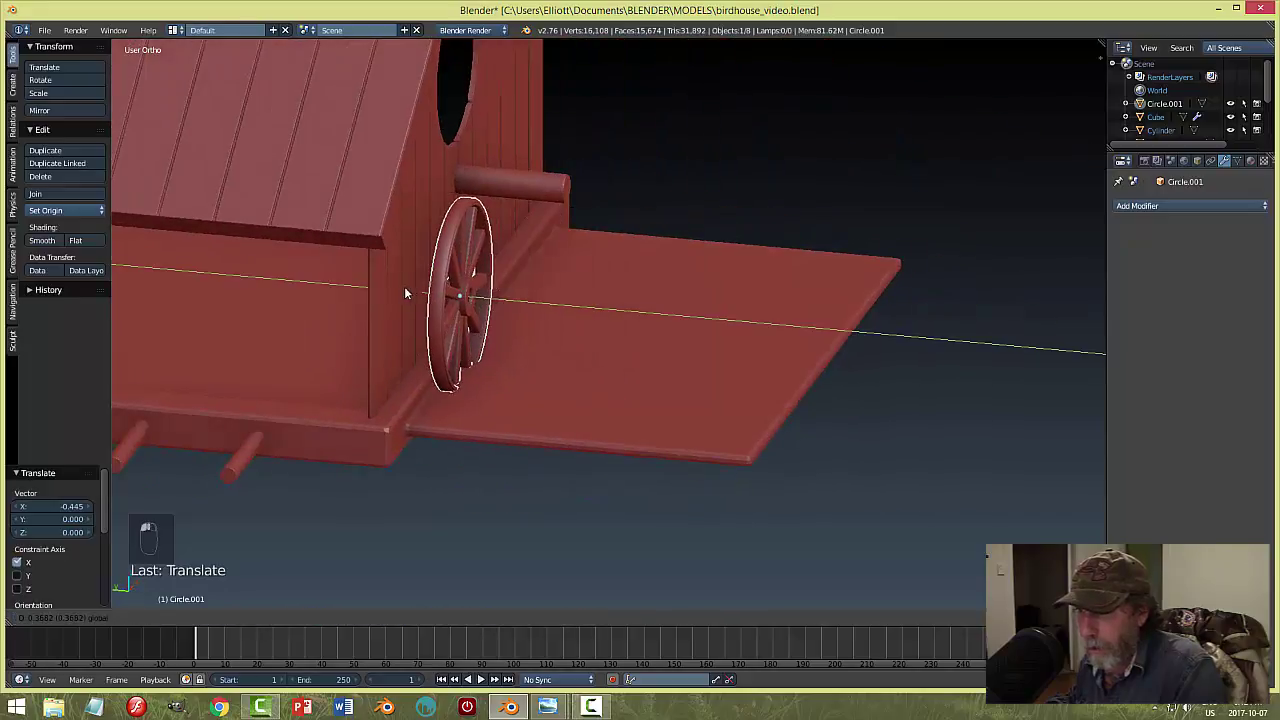
# Move the wagon wheel about 0.381 along Y and scale it uniformly by about 0.904.
pyautogui.click(401, 286)
pyautogui.moveTo(473, 340); pyautogui.dragTo(493, 313, button='middle')
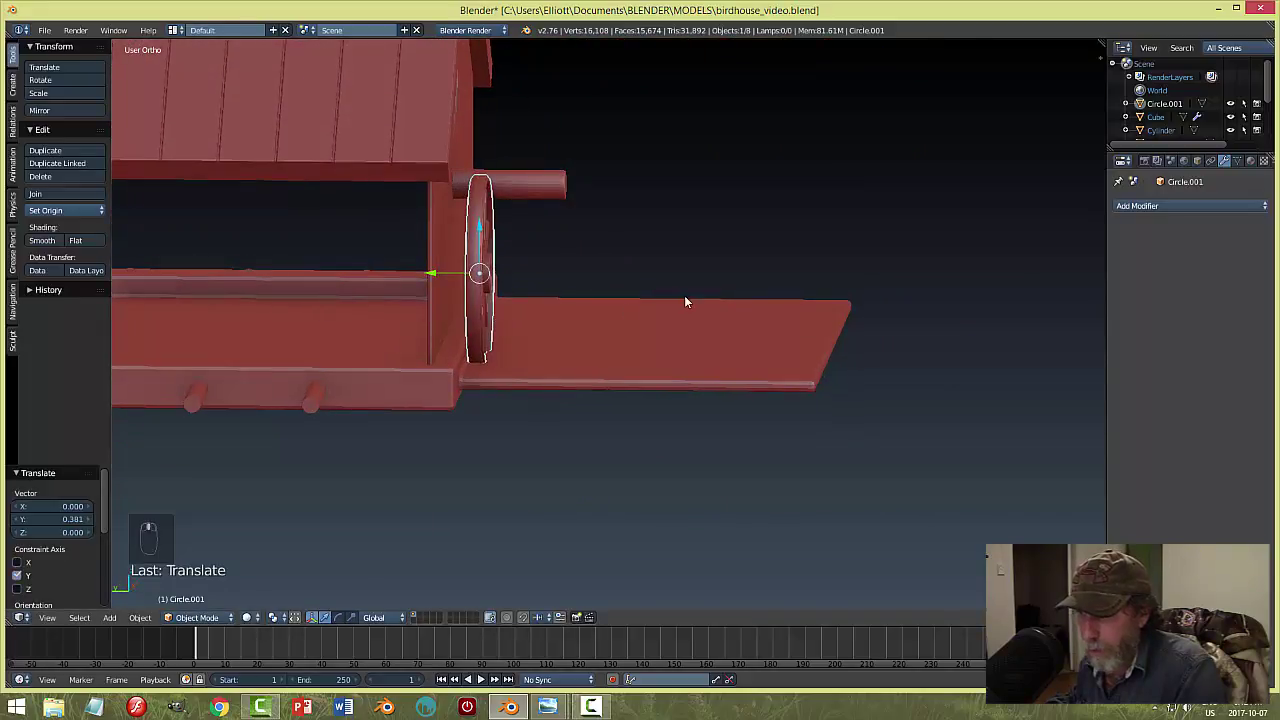
pyautogui.moveTo(684, 295); pyautogui.dragTo(804, 280, button='middle')
pyautogui.press('s')
pyautogui.click(770, 284)
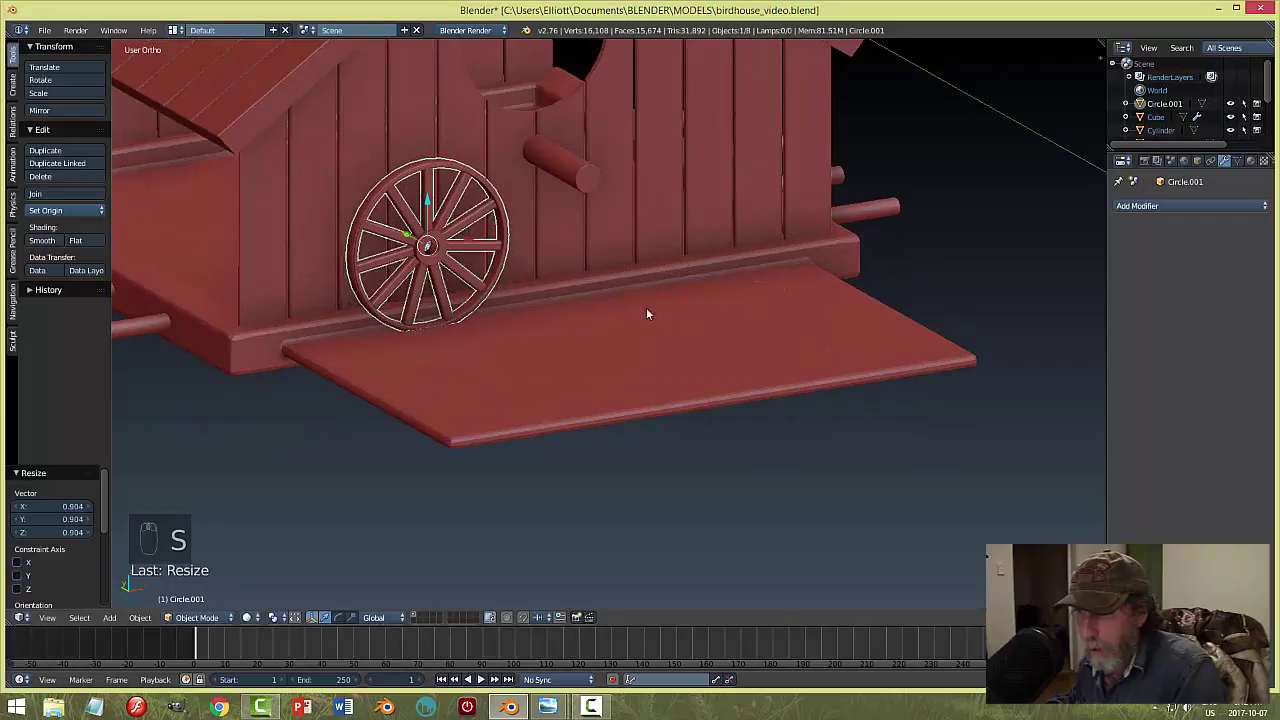
pyautogui.moveTo(646, 310); pyautogui.dragTo(475, 238, button='middle')
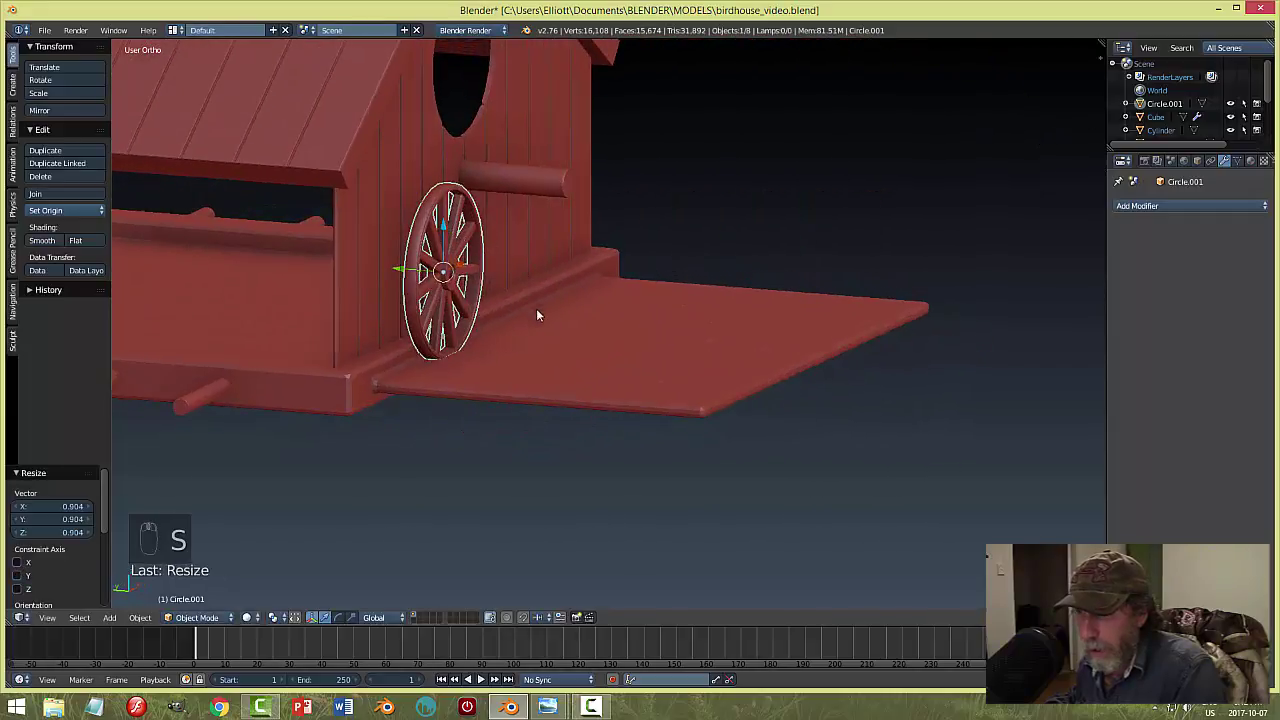
# Tilt the wheel about -19° around the global X axis so it leans toward the birdhouse's front wall.
pyautogui.moveTo(537, 316); pyautogui.dragTo(571, 314, button='middle')
pyautogui.press('r')
pyautogui.press('x')
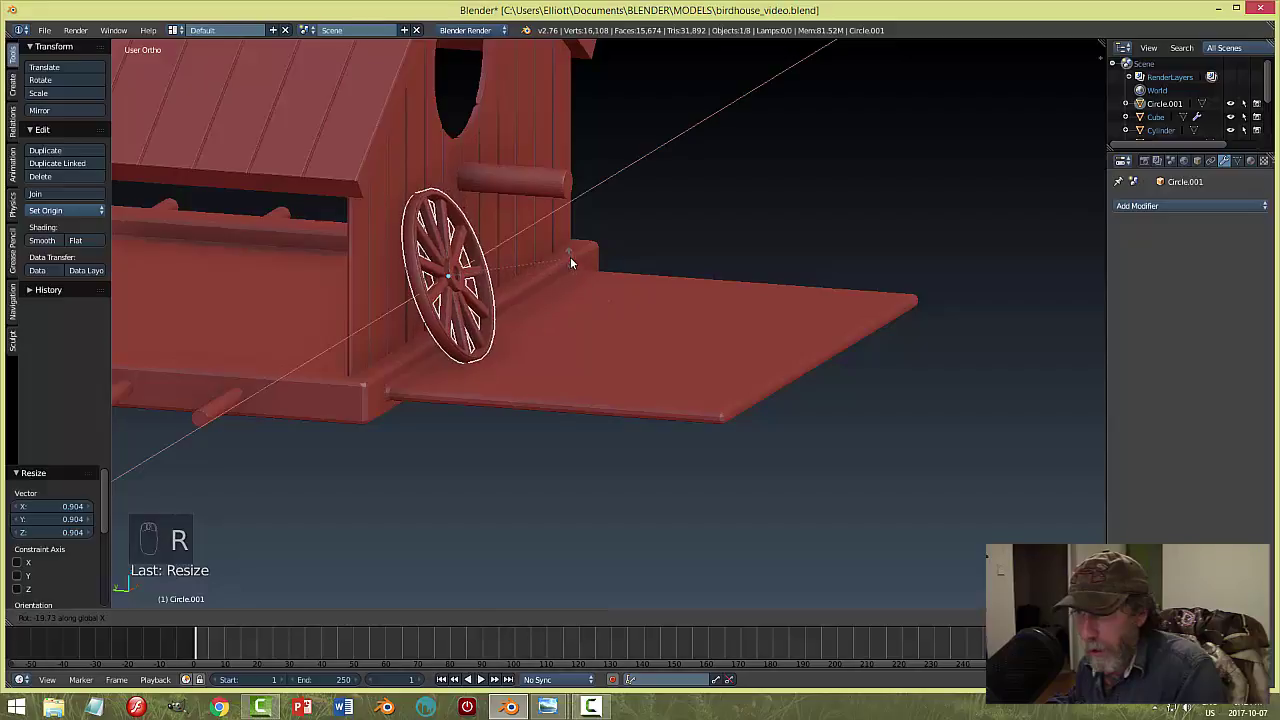
pyautogui.click(566, 259)
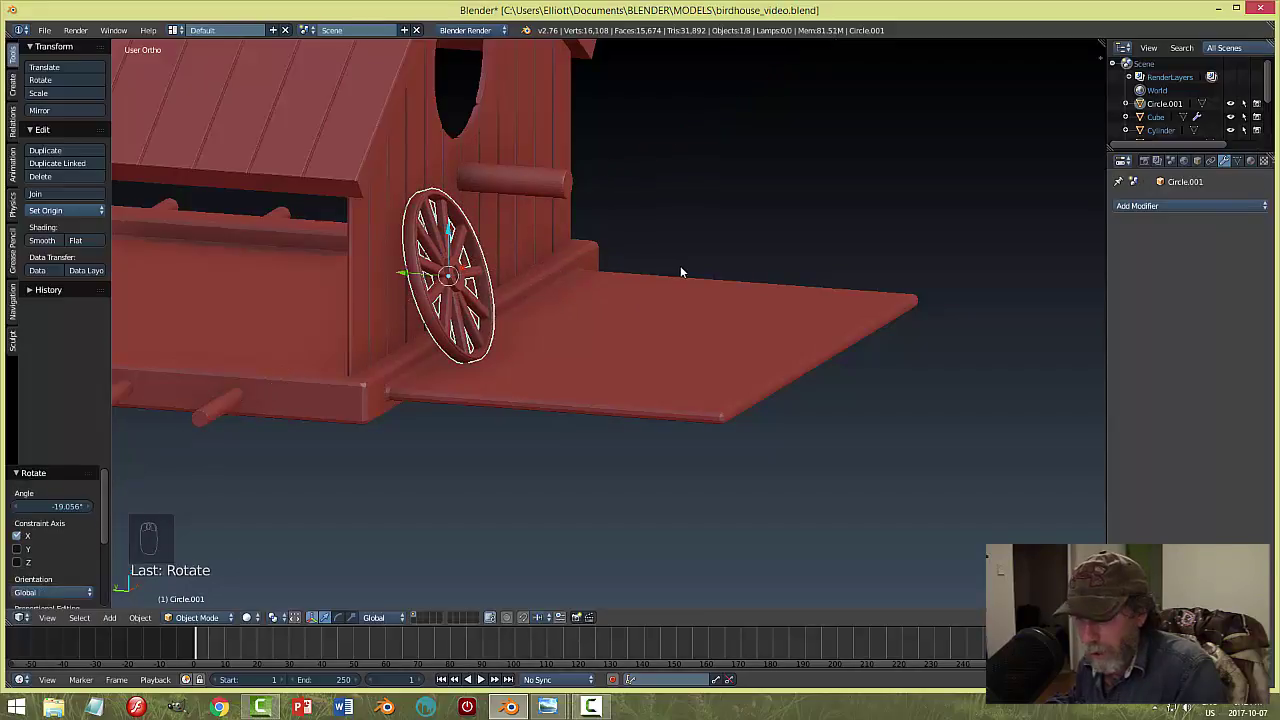
# Nudge the tilted wheel slightly to adjust its resting position by the front wall, and clear the selection.
pyautogui.press('a')
pyautogui.moveTo(706, 289)
pyautogui.mouseDown(button='middle')
pyautogui.moveTo(557, 289)
pyautogui.moveTo(509, 274)
pyautogui.moveTo(600, 297)
pyautogui.moveTo(700, 289)
pyautogui.mouseUp(button='middle')
pyautogui.rightClick(436, 255)
pyautogui.moveTo(476, 250); pyautogui.dragTo(462, 247)
pyautogui.press('a')
pyautogui.moveTo(675, 290); pyautogui.dragTo(793, 319, button='middle')
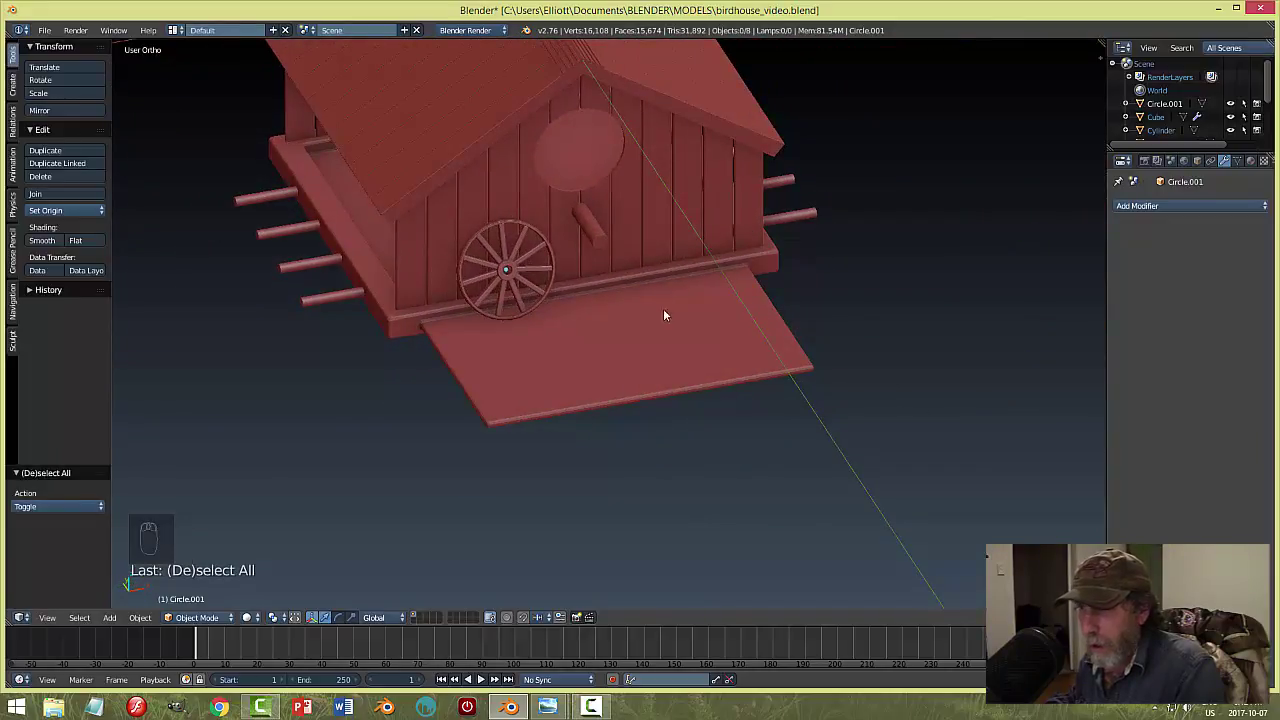
# Preview the open birdhouse reference images, and save the scene with nothing selected.
pyautogui.rightClick(508, 270)
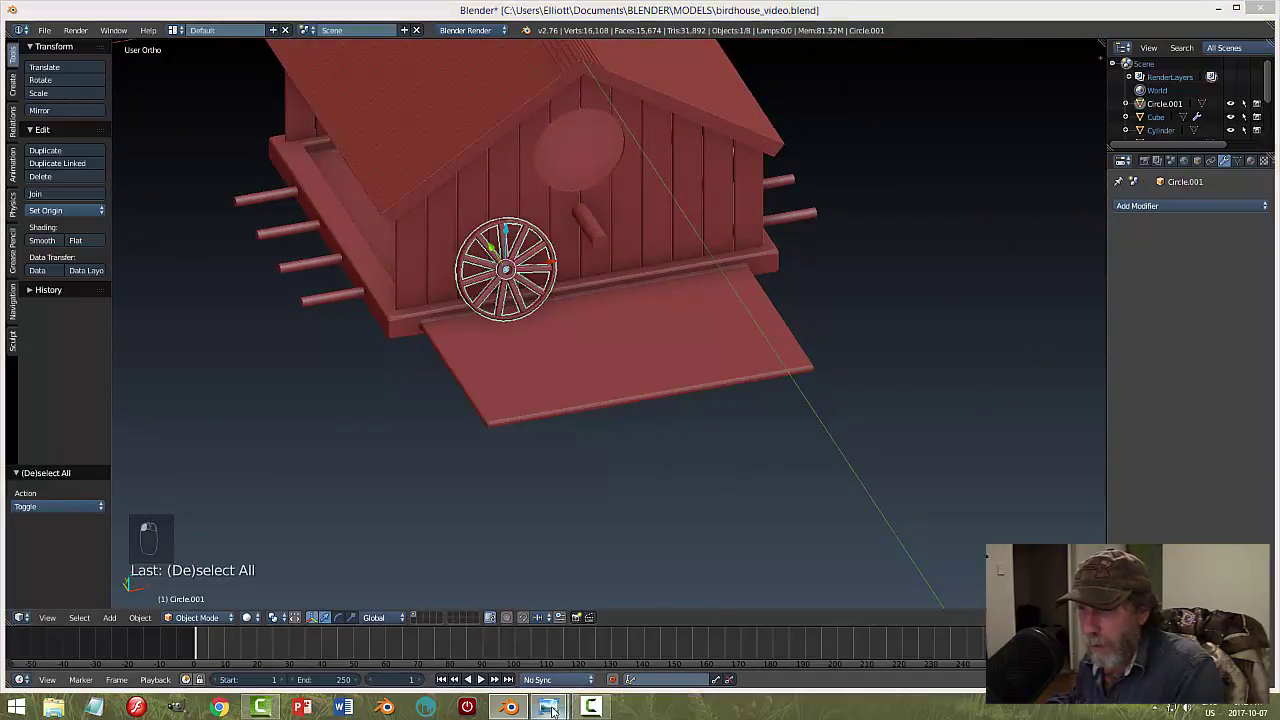
pyautogui.moveTo(547, 707)
pyautogui.moveTo(519, 652)
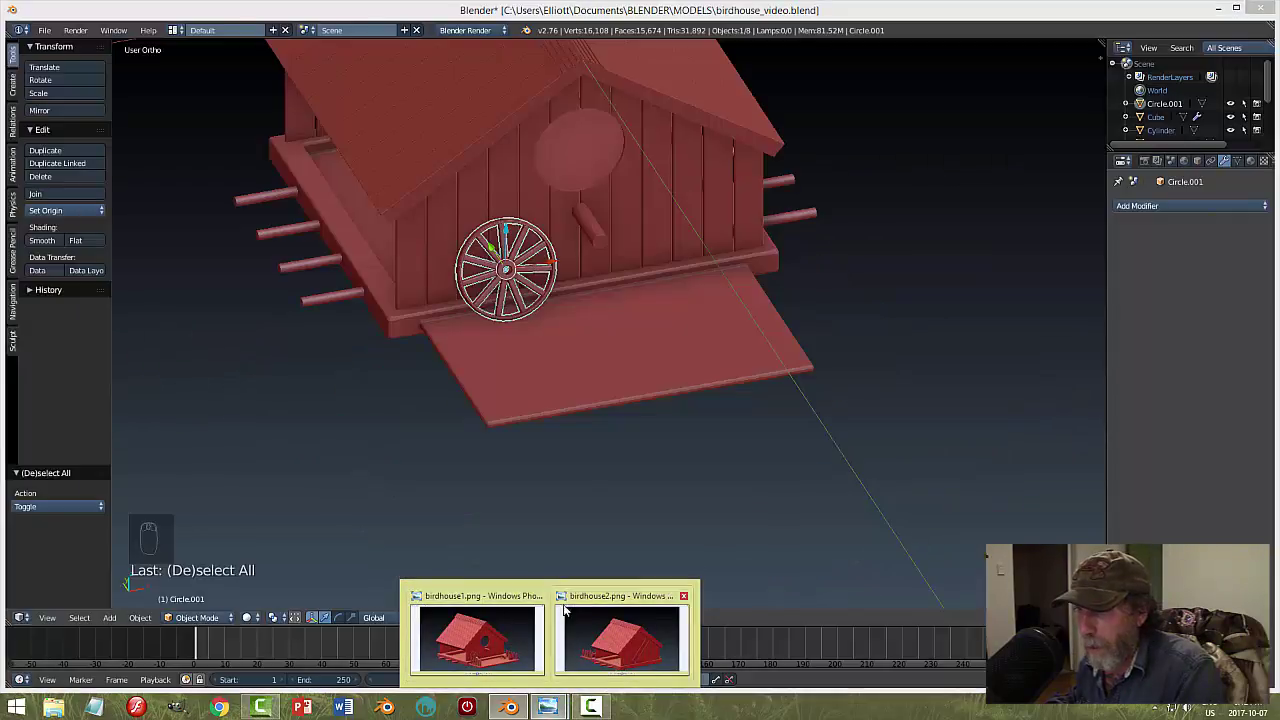
pyautogui.moveTo(755, 457); pyautogui.dragTo(797, 437, button='middle')
pyautogui.press('a')
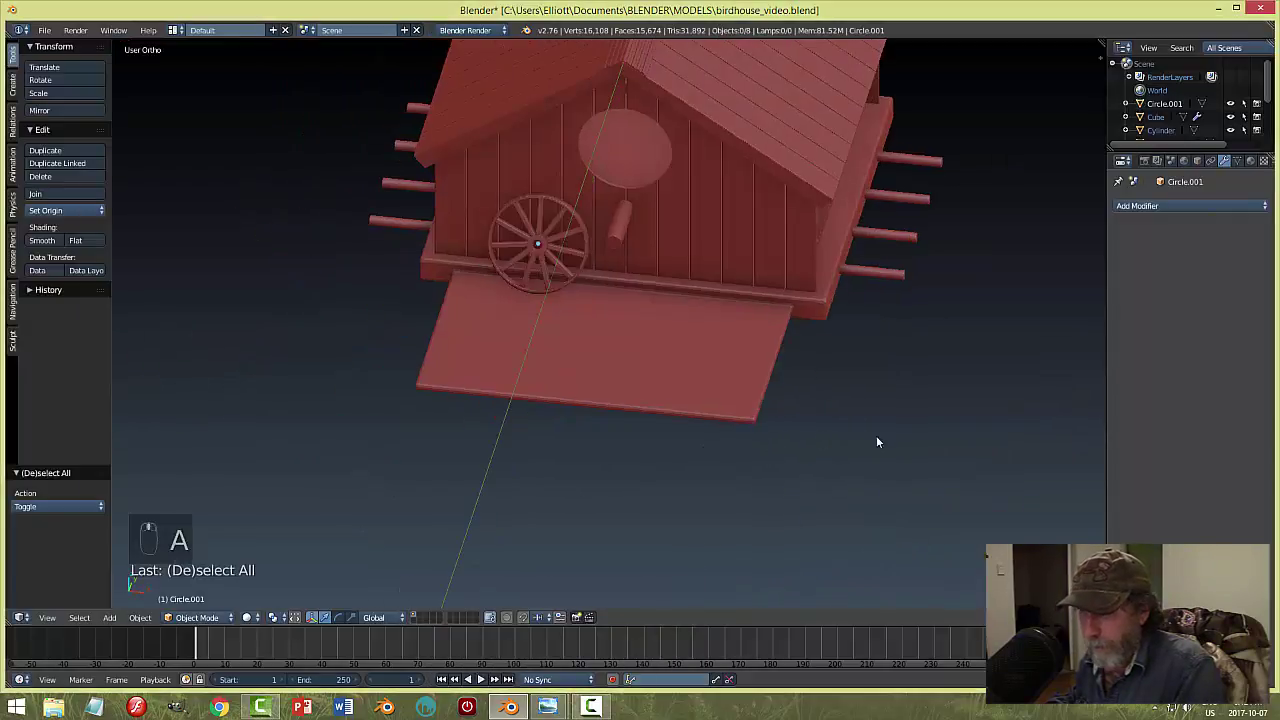
pyautogui.moveTo(877, 440); pyautogui.dragTo(685, 446, button='middle')
pyautogui.hotkey('ctrl', 's')
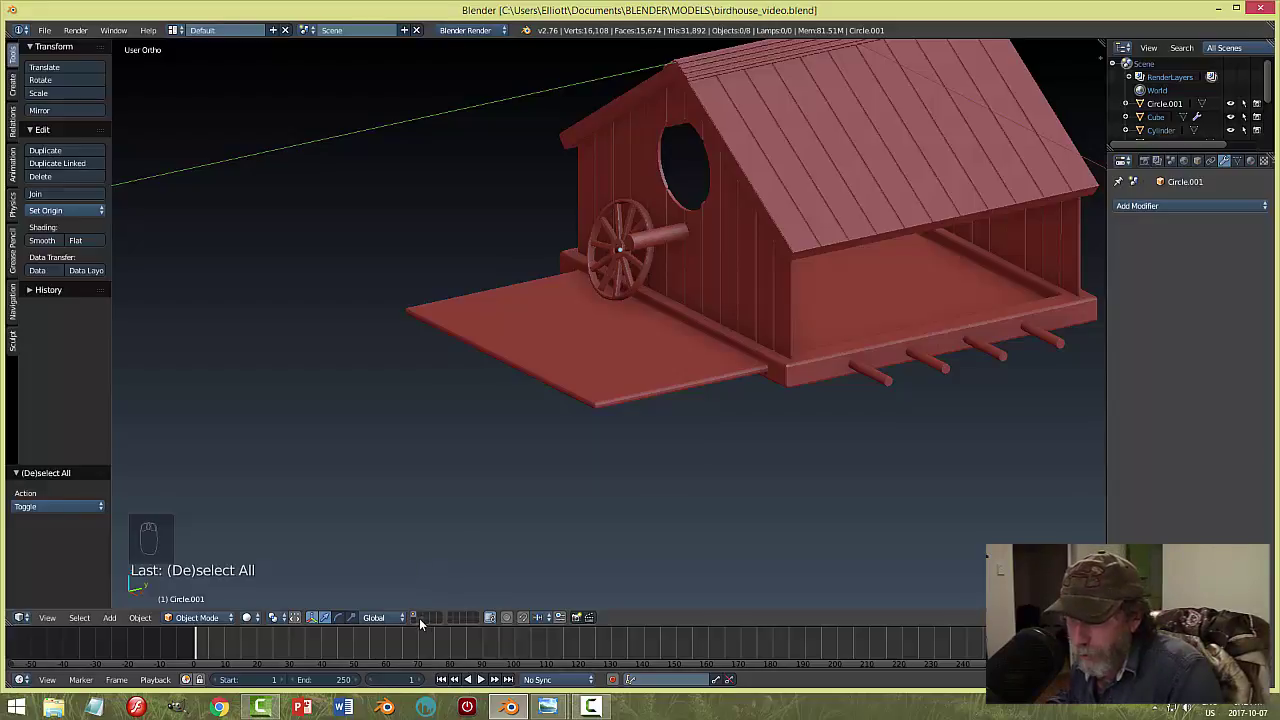
# Snap the 3D cursor to the top face of the base's front porch slab and return to Object Mode.
pyautogui.rightClick(598, 355)
pyautogui.press('Tab')
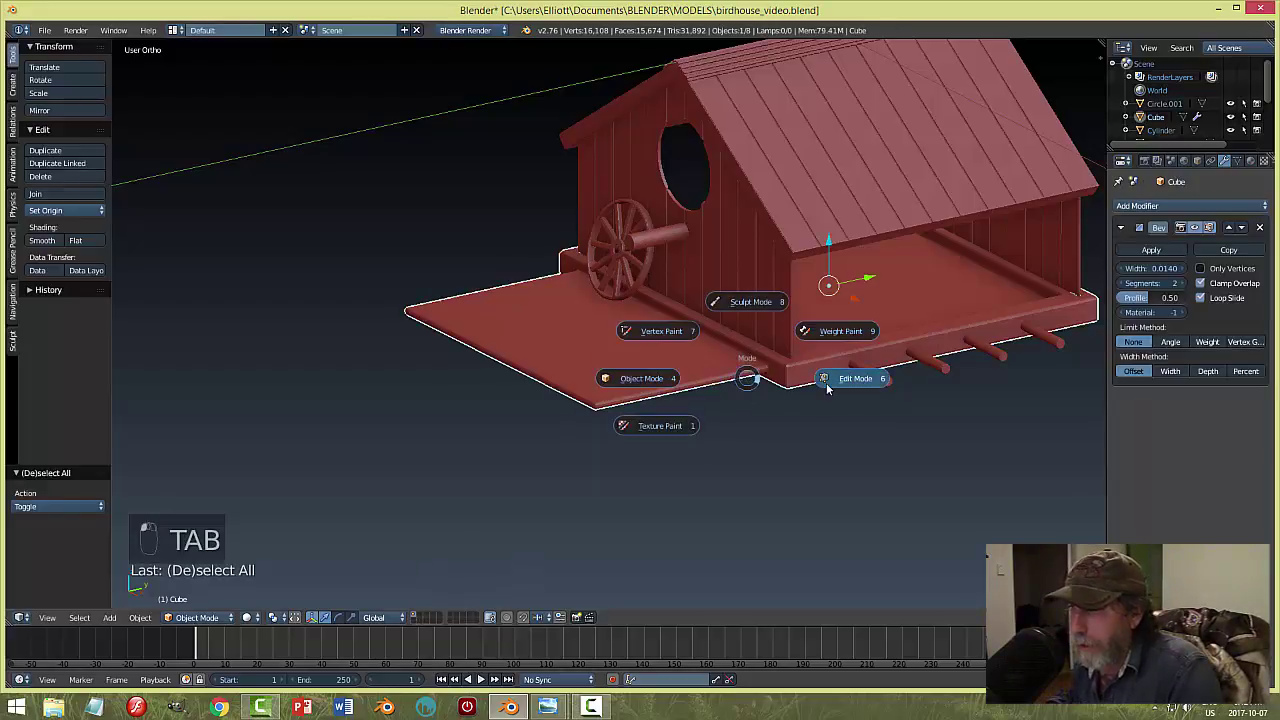
pyautogui.hotkey('ctrl', 'Tab')
pyautogui.click(652, 377)
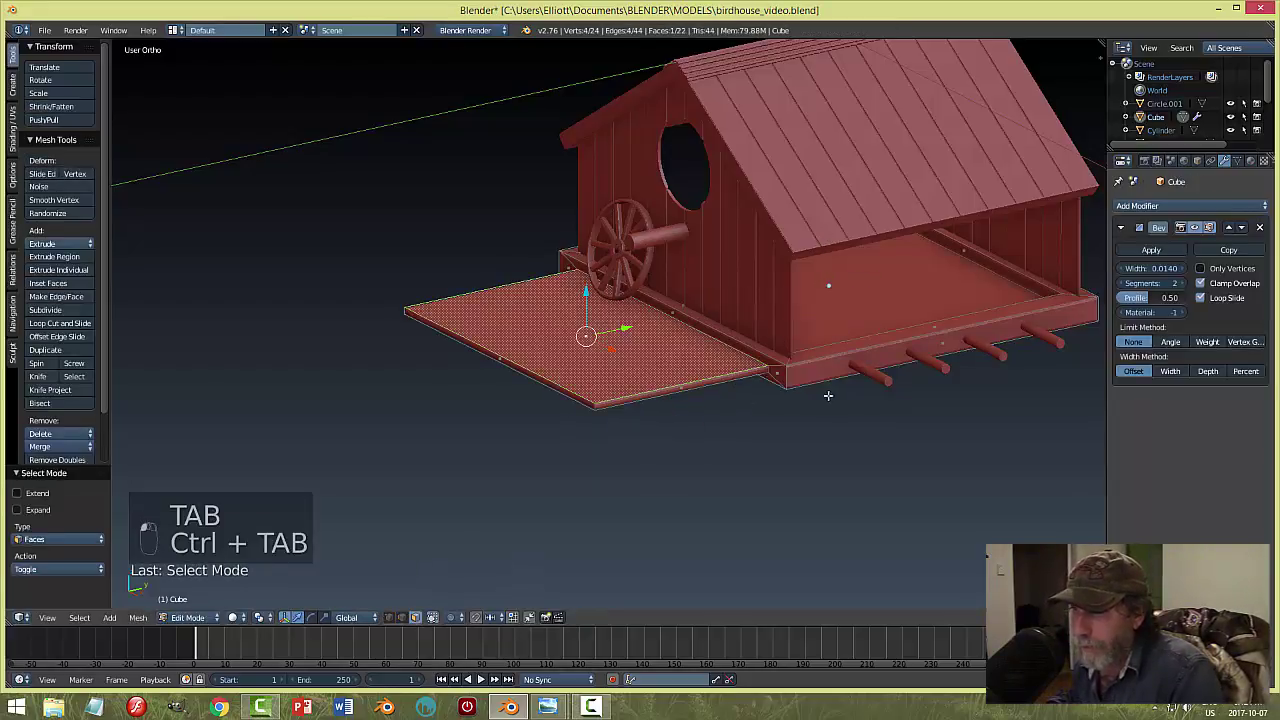
pyautogui.hotkey('shift', 's')
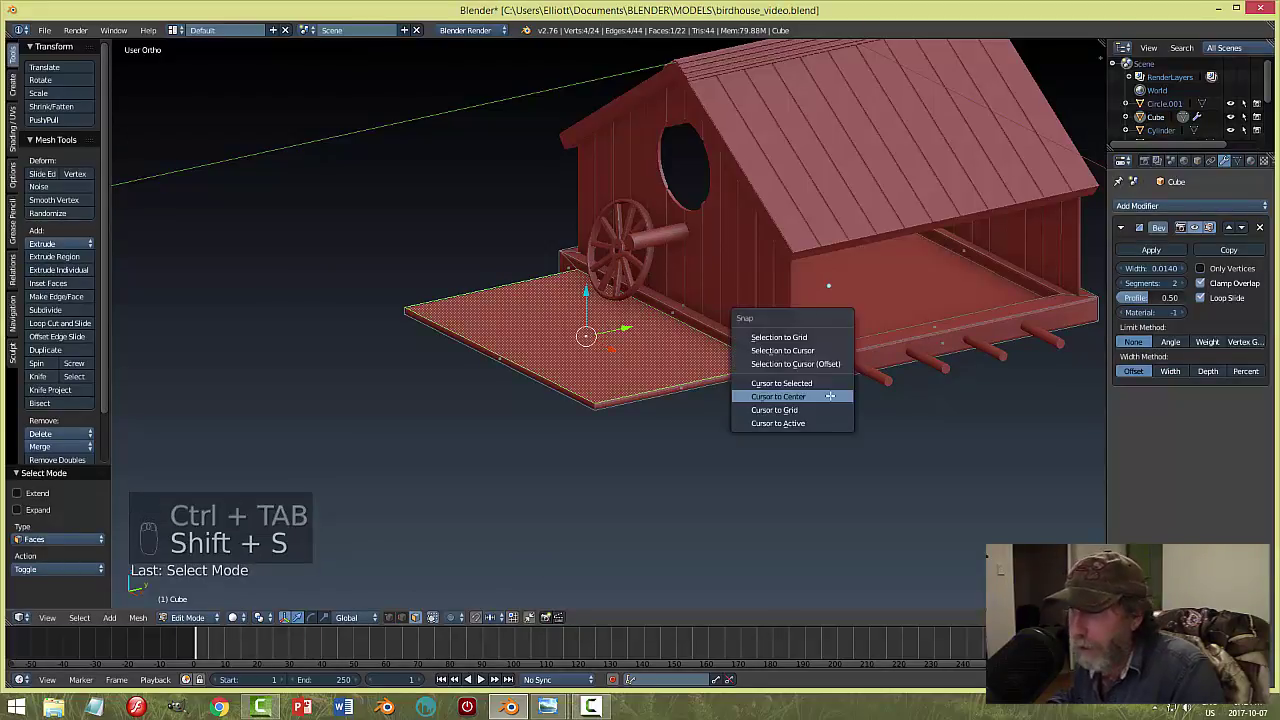
pyautogui.click(829, 385)
pyautogui.press('a')
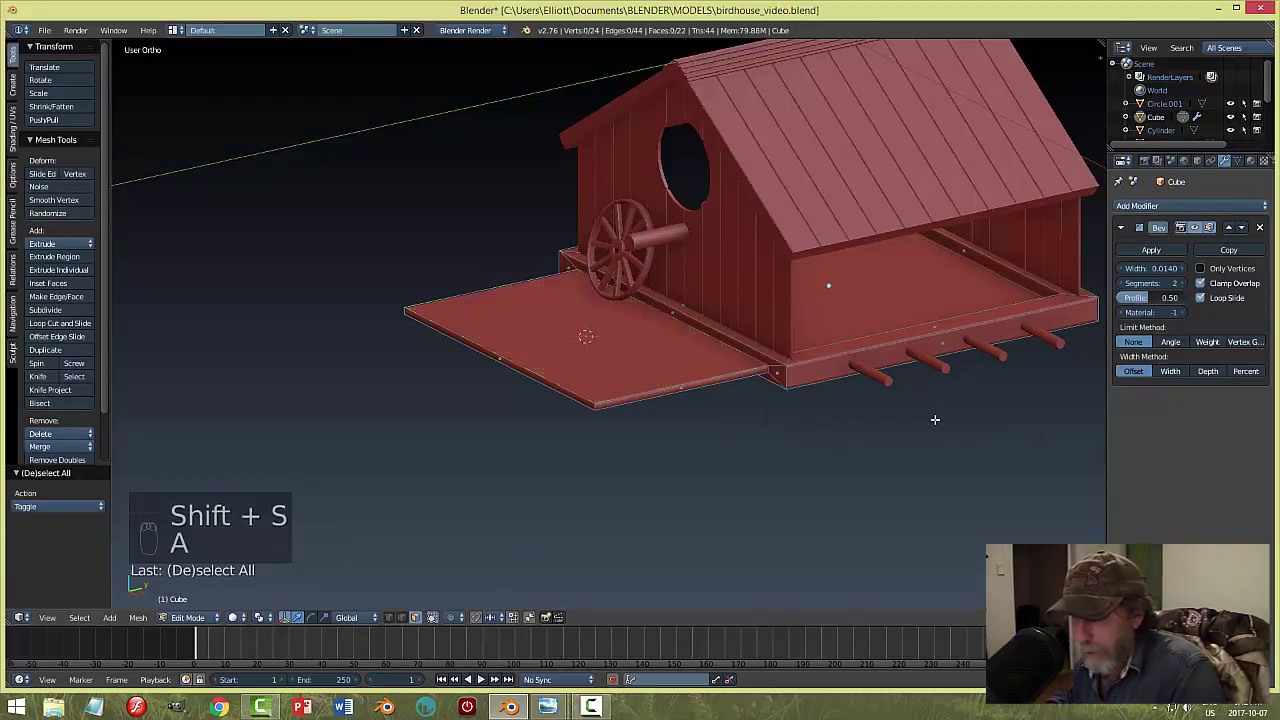
pyautogui.press('Tab')
pyautogui.press('a')
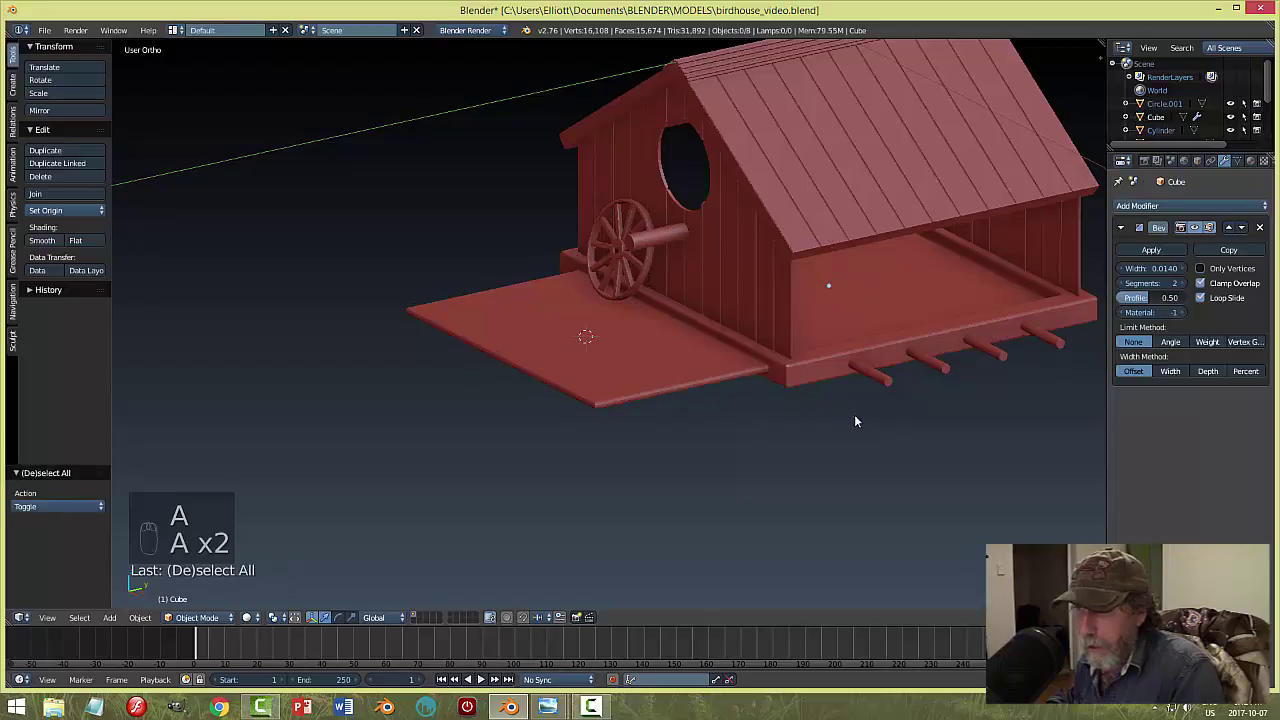
# Add a plane at the 3D cursor and rotate it 90° around X and 90° around Z.
pyautogui.hotkey('shift', 'a')
pyautogui.moveTo(854, 414)
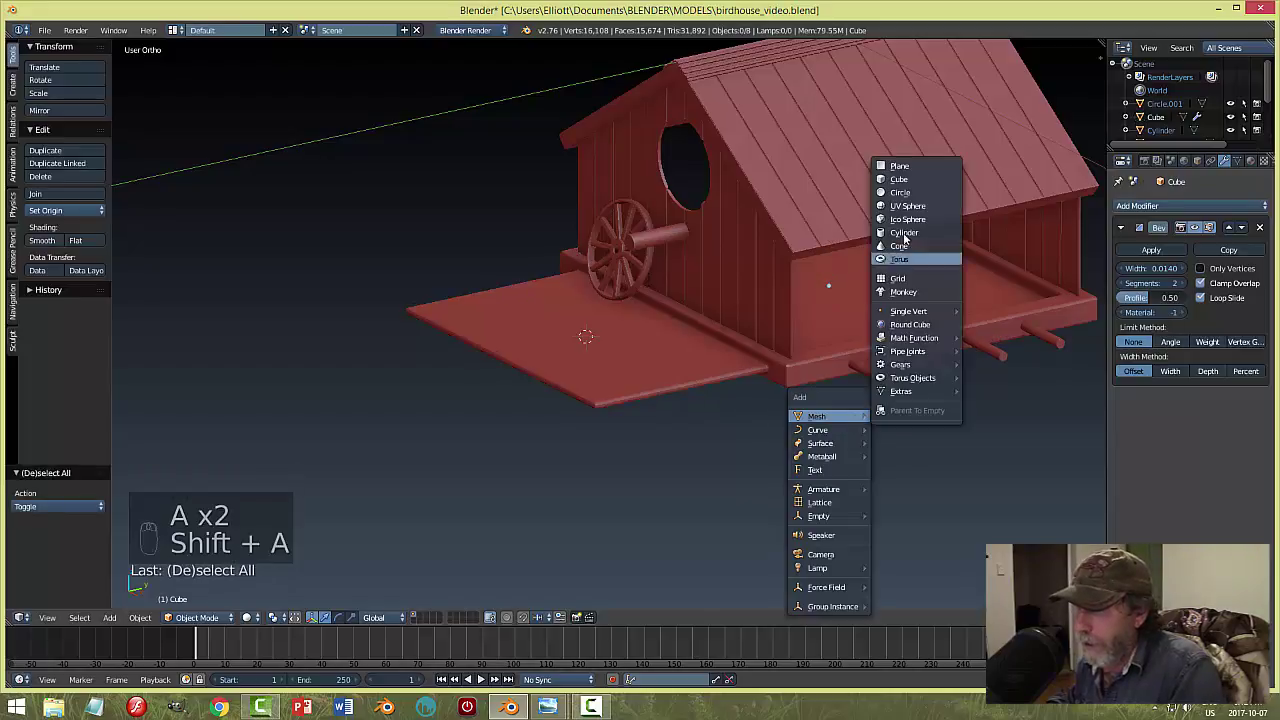
pyautogui.click(901, 166)
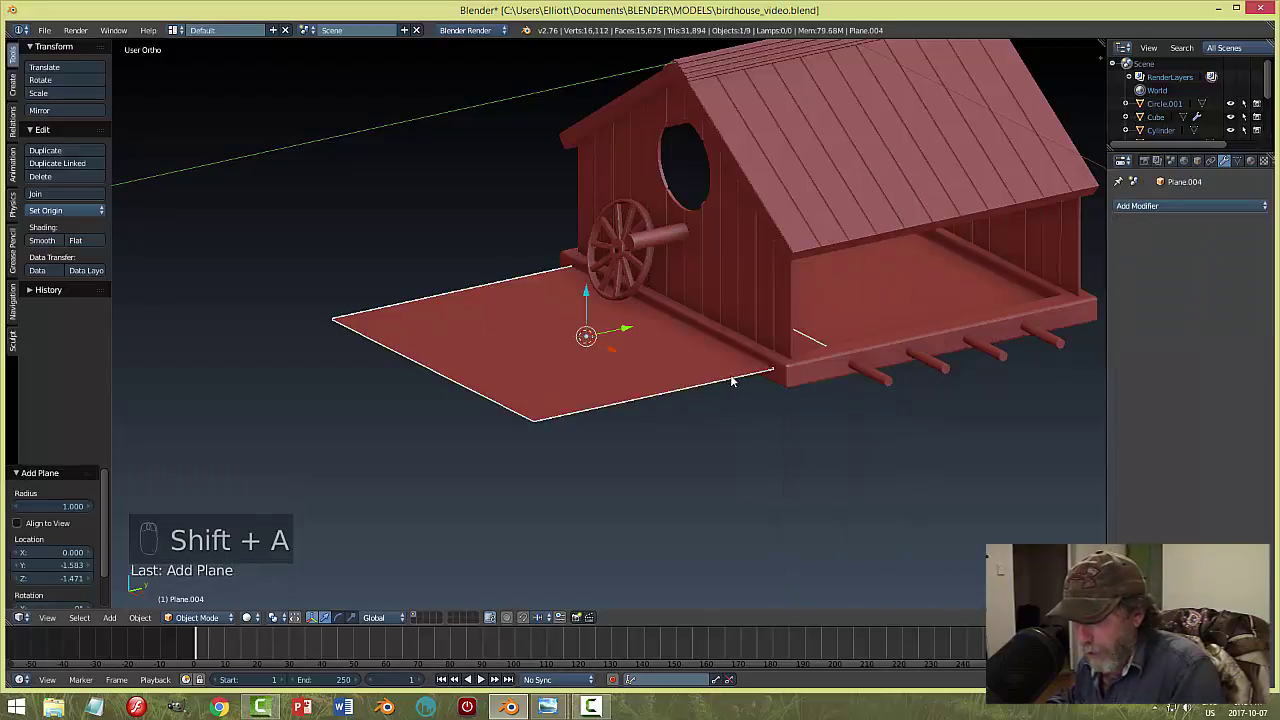
pyautogui.write('rx90')
pyautogui.press('Return')
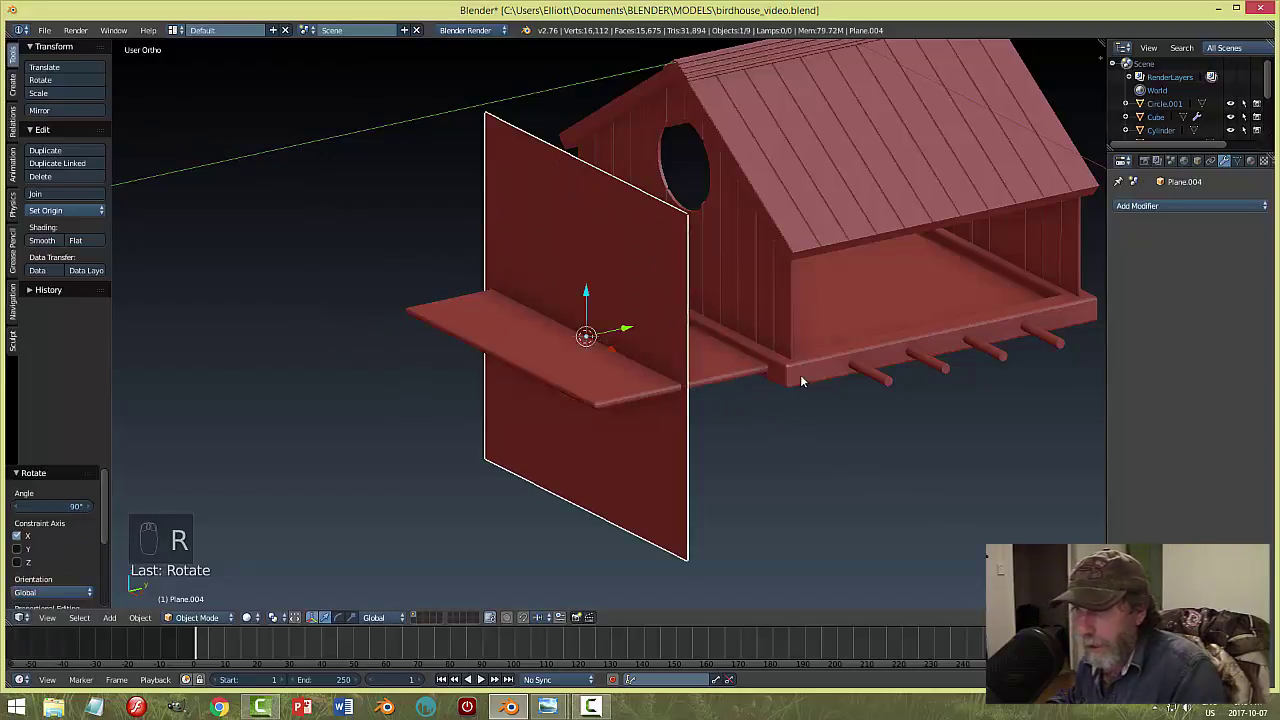
pyautogui.write('r')
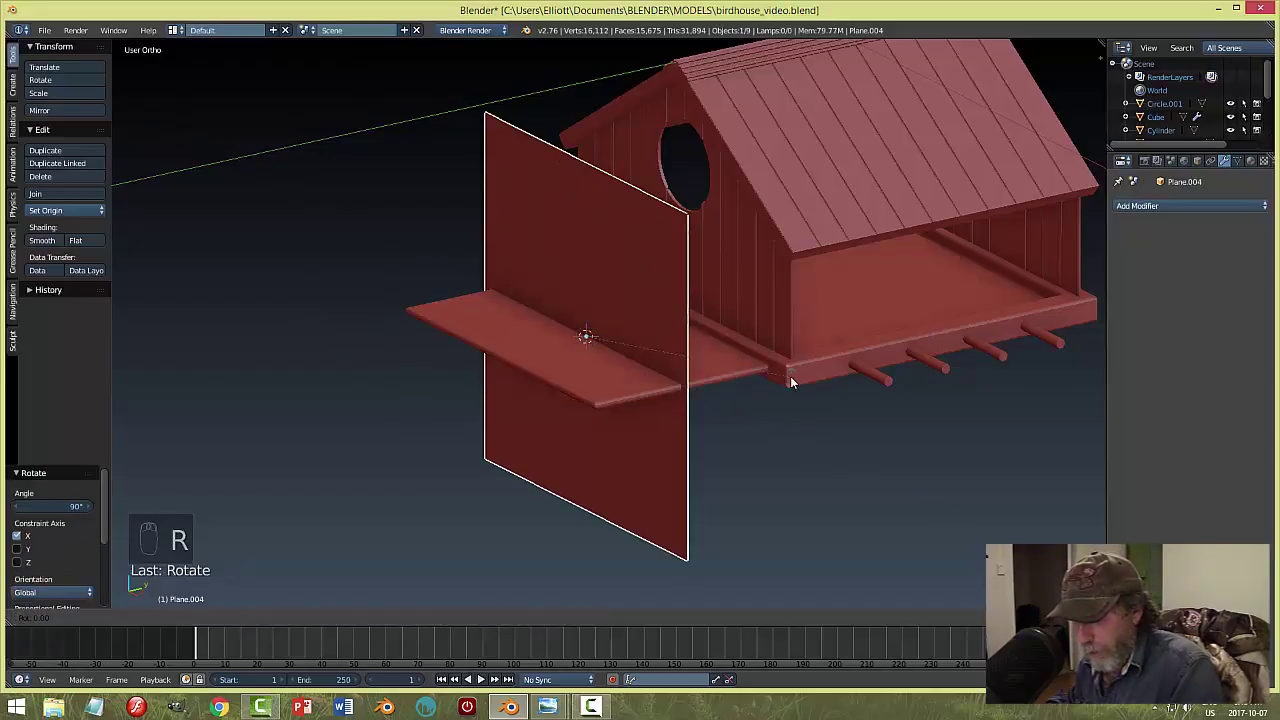
pyautogui.write('z90')
pyautogui.press('Return')
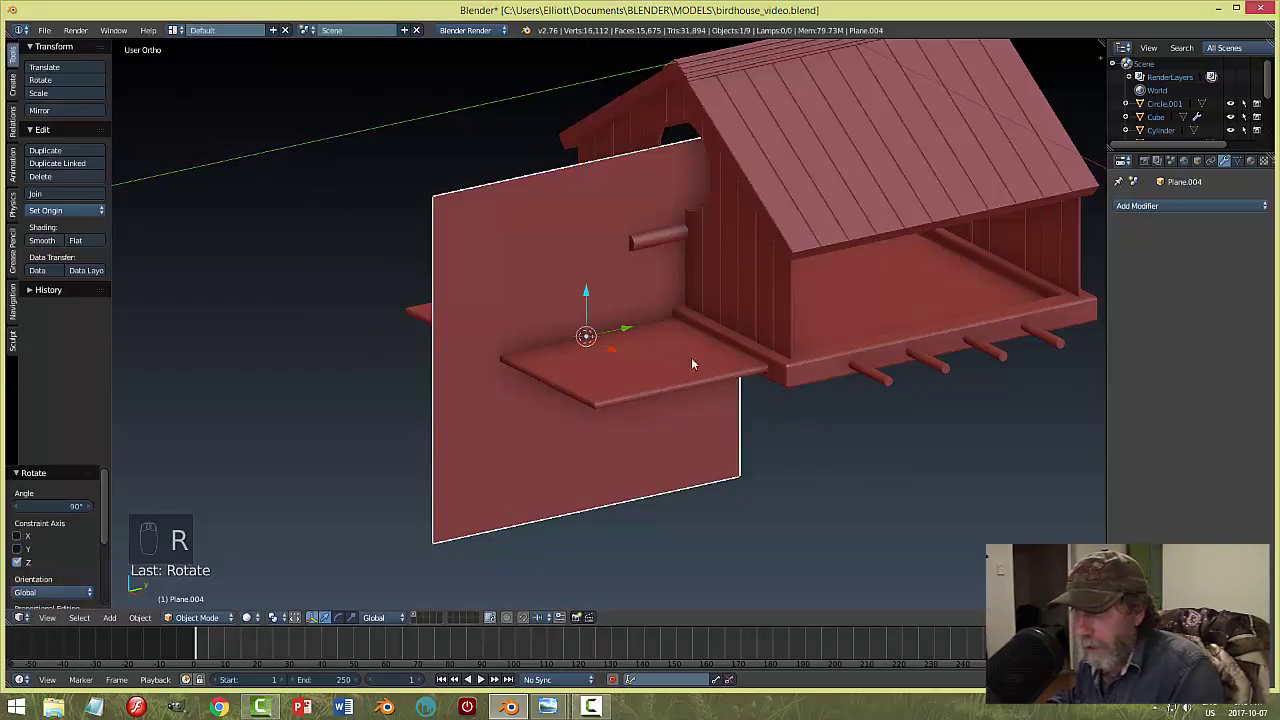
# Scale the upright plane to about 0.107 along Y and 0.439 along Z, and narrow it a little more along Y.
pyautogui.moveTo(691, 357); pyautogui.dragTo(826, 374, button='middle')
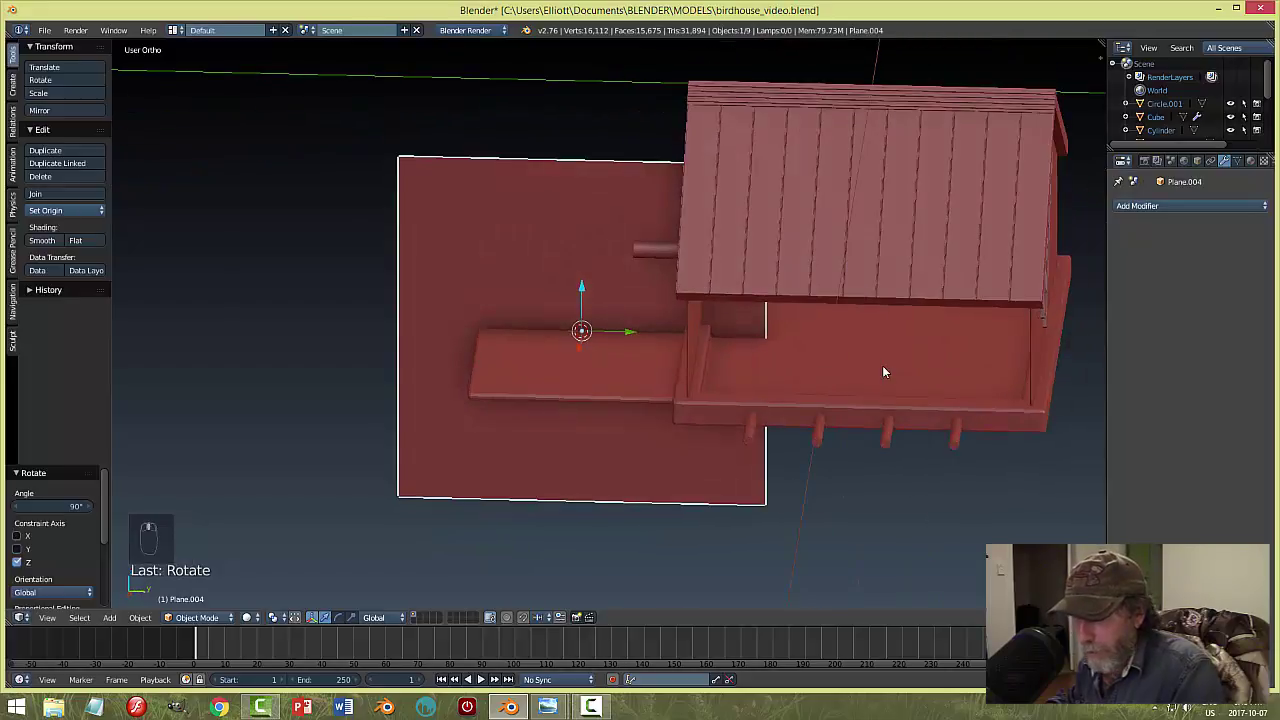
pyautogui.press('s')
pyautogui.press('y')
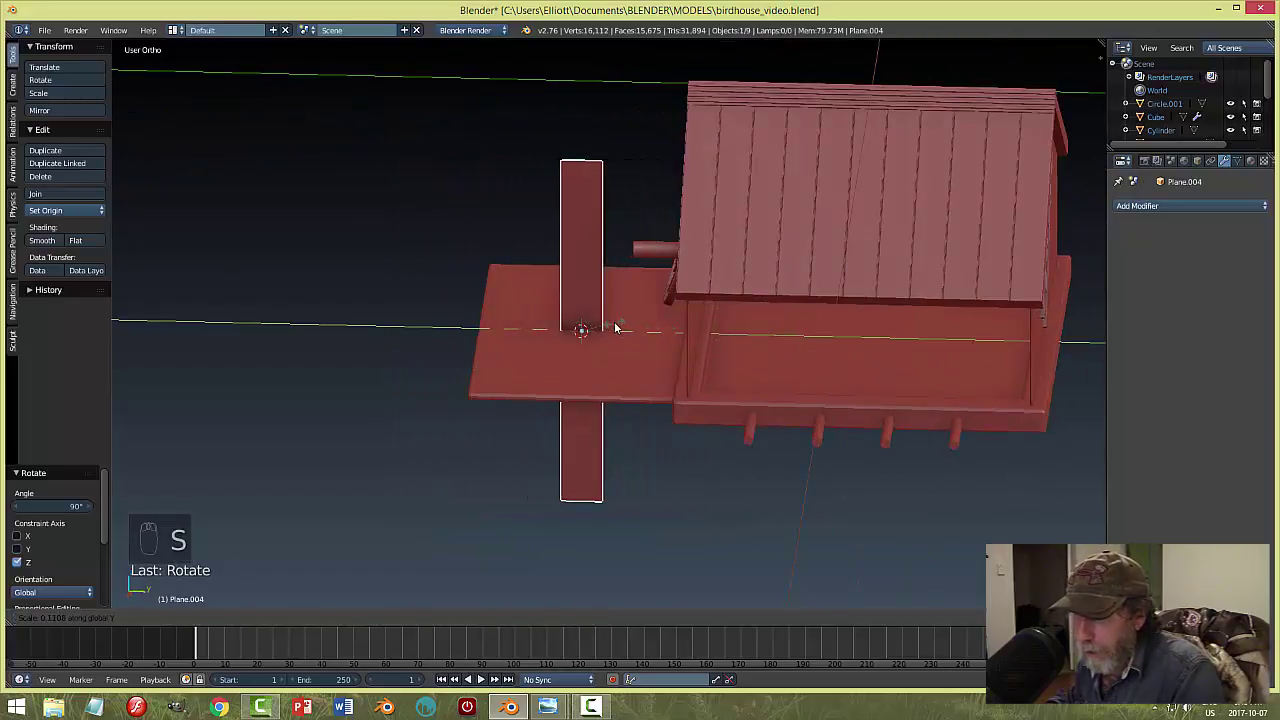
pyautogui.click(648, 356)
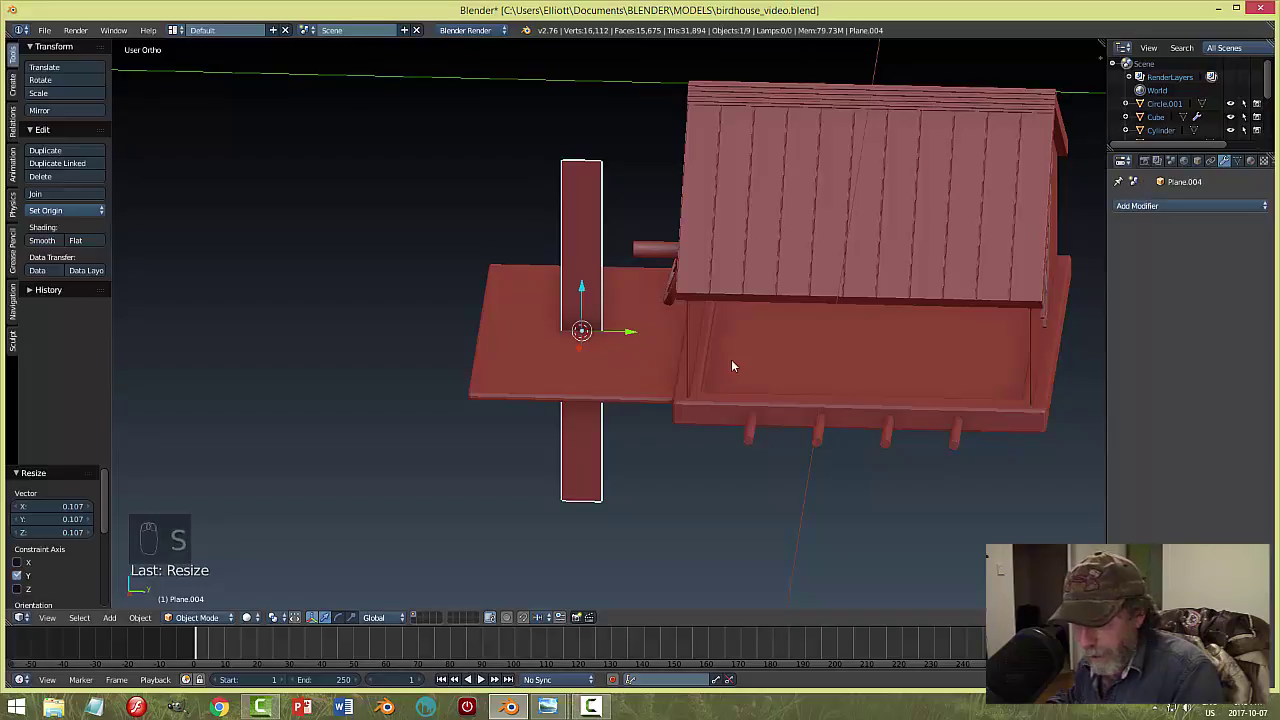
pyautogui.press('s')
pyautogui.press('z')
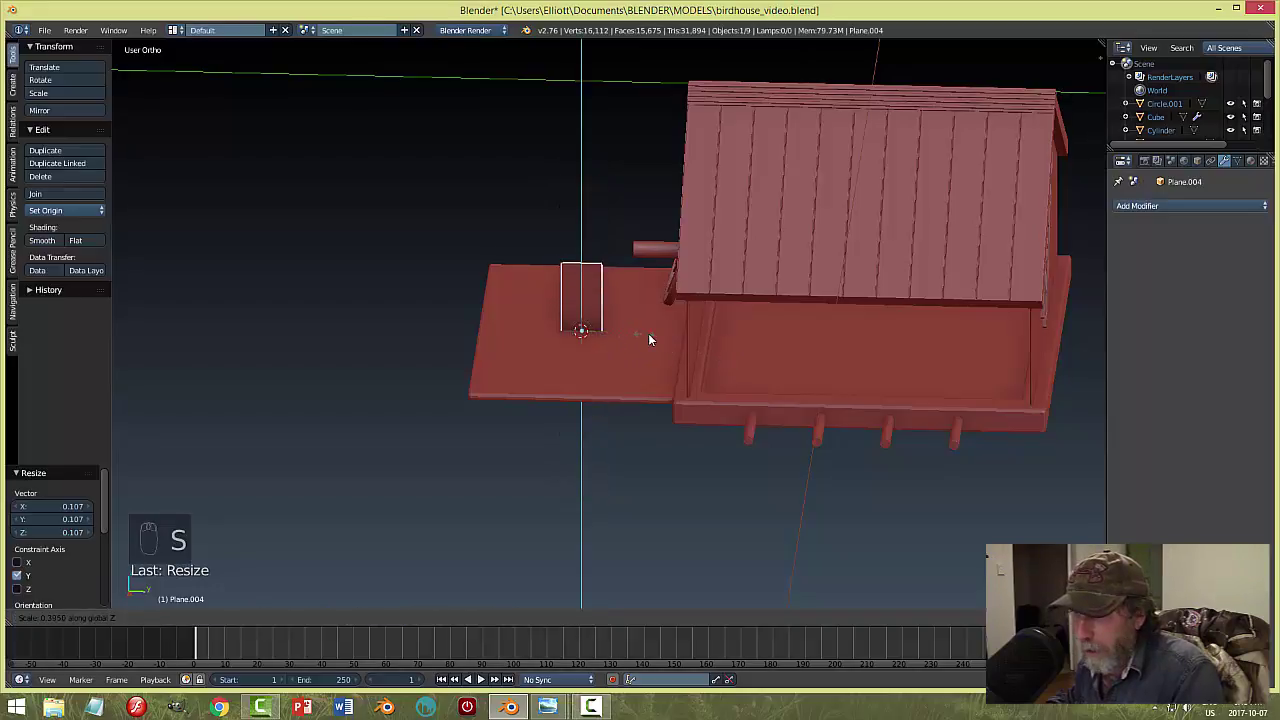
pyautogui.click(635, 335)
pyautogui.press('s')
pyautogui.press('y')
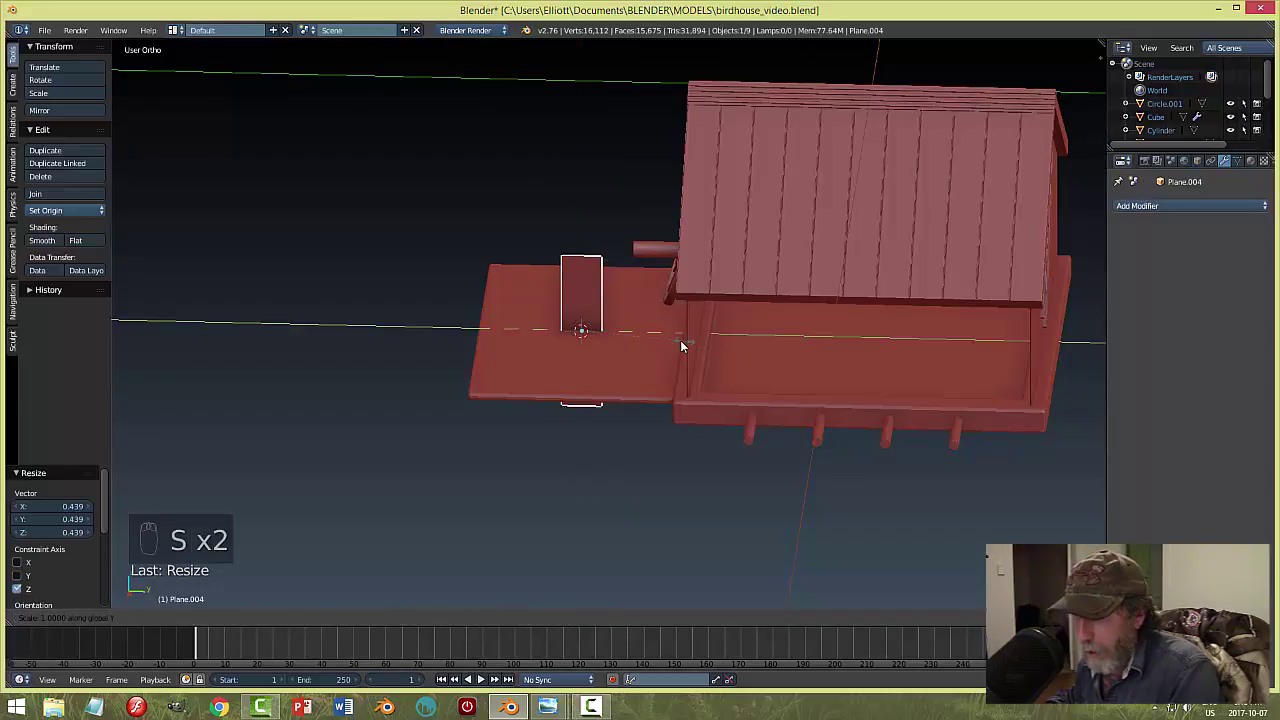
pyautogui.click(652, 341)
# Raise the narrow plane about 0.502 along Z, scale its height by 0.601, and lower it about 0.239.
pyautogui.moveTo(584, 290); pyautogui.dragTo(600, 205)
pyautogui.press('s')
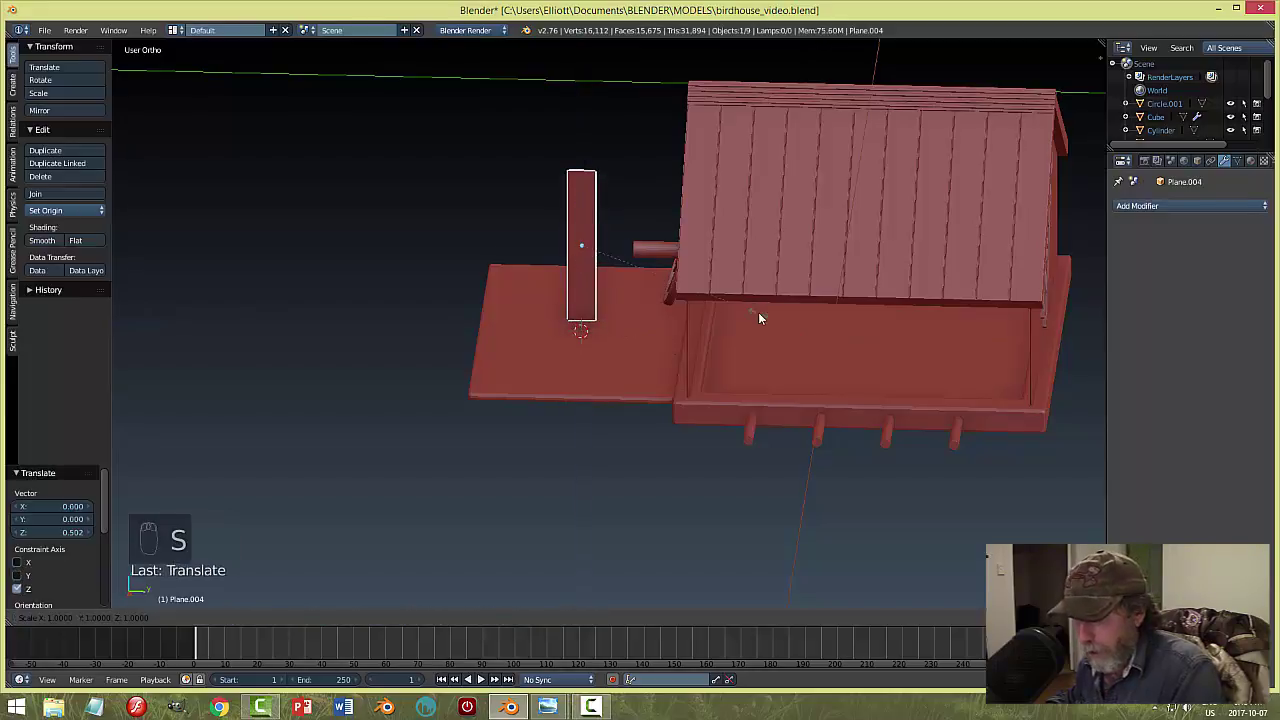
pyautogui.press('z')
pyautogui.click(670, 316)
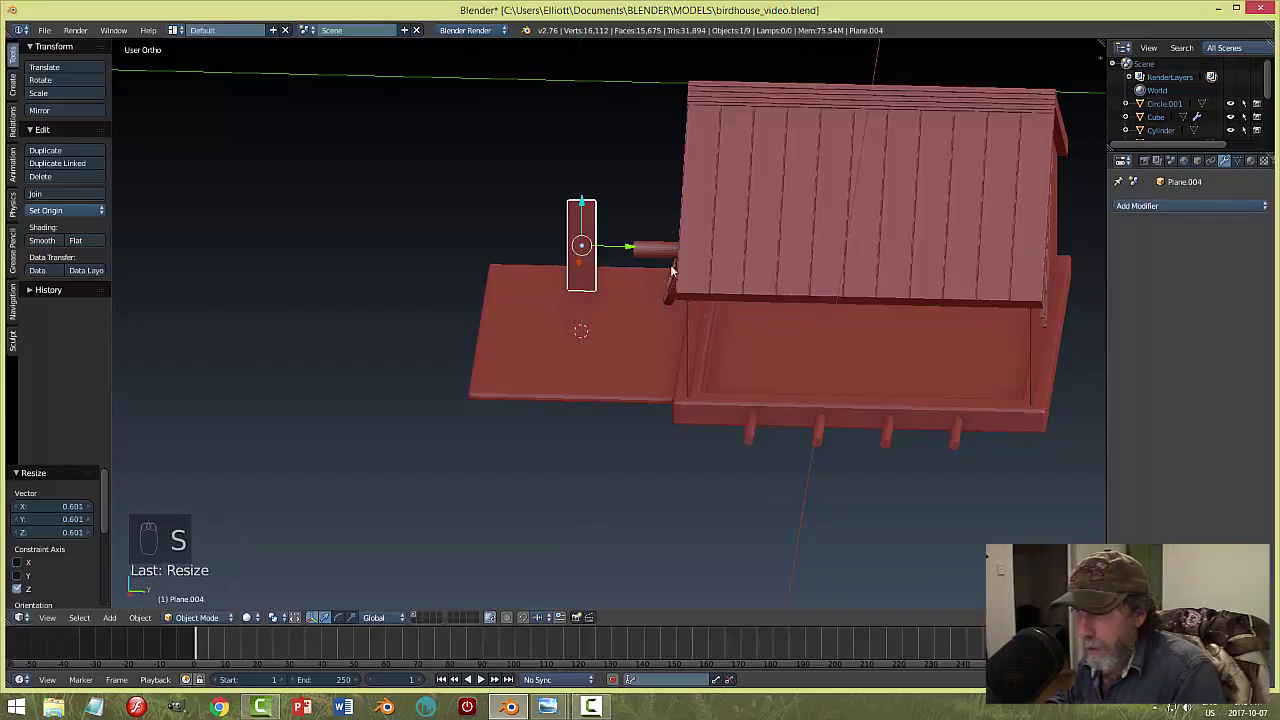
pyautogui.moveTo(583, 203); pyautogui.dragTo(583, 243)
# Move the plane about -0.663 along X toward the porch slab's side edge and scale its height by about 0.856.
pyautogui.moveTo(678, 328)
pyautogui.mouseDown(button='middle')
pyautogui.moveTo(788, 294)
pyautogui.moveTo(794, 320)
pyautogui.moveTo(669, 316)
pyautogui.mouseUp(button='middle')
pyautogui.moveTo(642, 297); pyautogui.dragTo(531, 284)
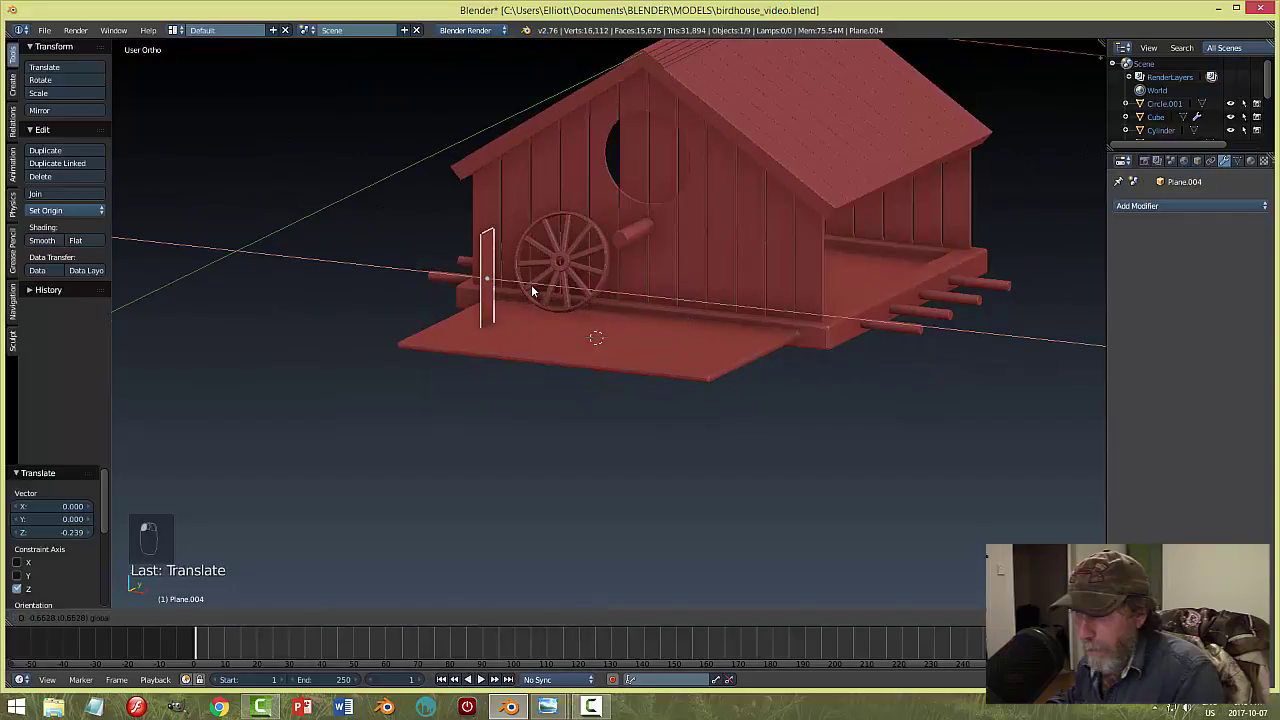
pyautogui.moveTo(531, 284); pyautogui.dragTo(721, 287, button='middle')
pyautogui.press('s')
pyautogui.press('z')
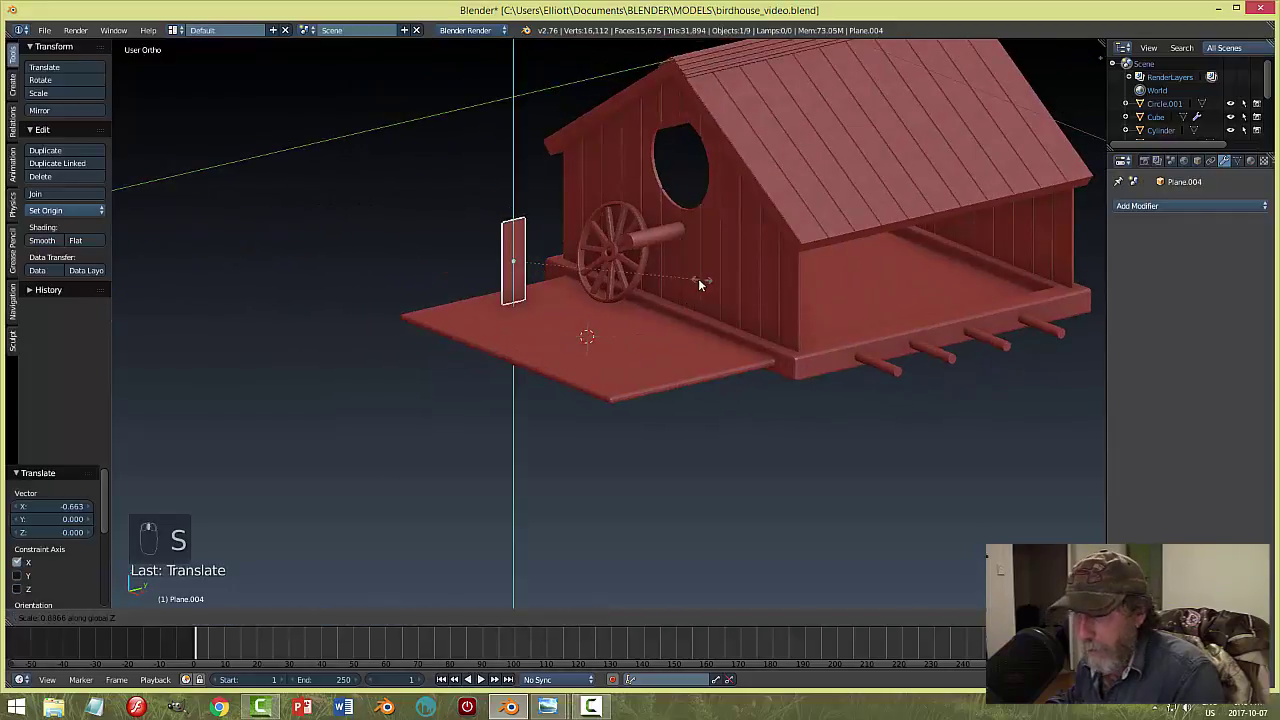
pyautogui.click(666, 279)
# Lower the plane about 0.057 along Z and narrow it along Y in two passes, the second by about 0.524.
pyautogui.press('s')
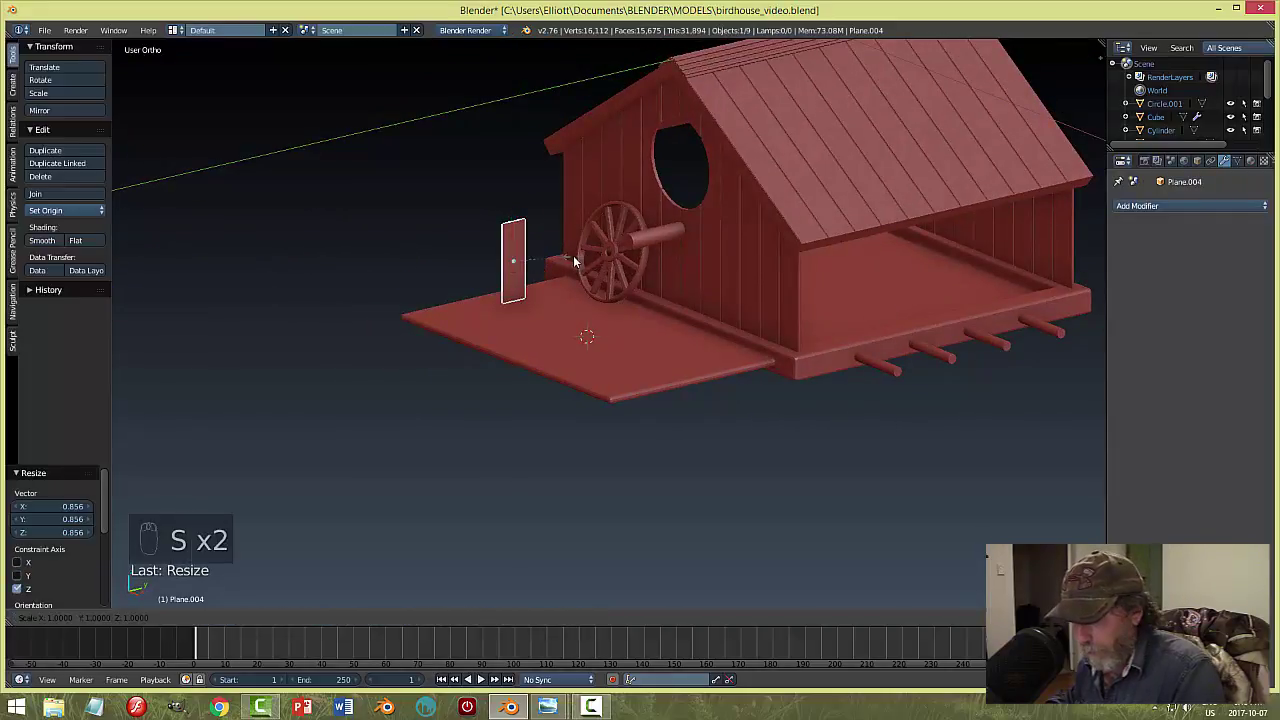
pyautogui.press('y')
pyautogui.click(569, 256)
pyautogui.moveTo(515, 220); pyautogui.dragTo(514, 229)
pyautogui.moveTo(630, 279); pyautogui.dragTo(676, 266, button='middle')
pyautogui.scroll(3, 575, 288)
pyautogui.press('s')
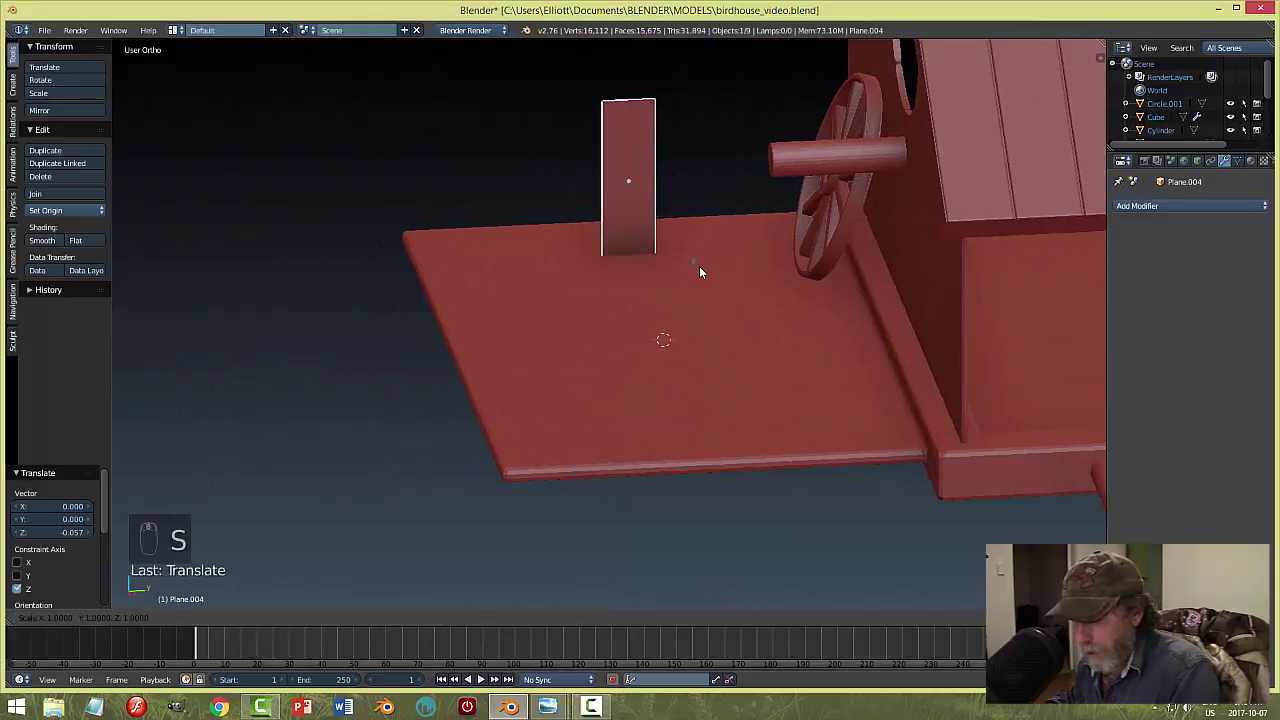
pyautogui.press('y')
pyautogui.click(632, 238)
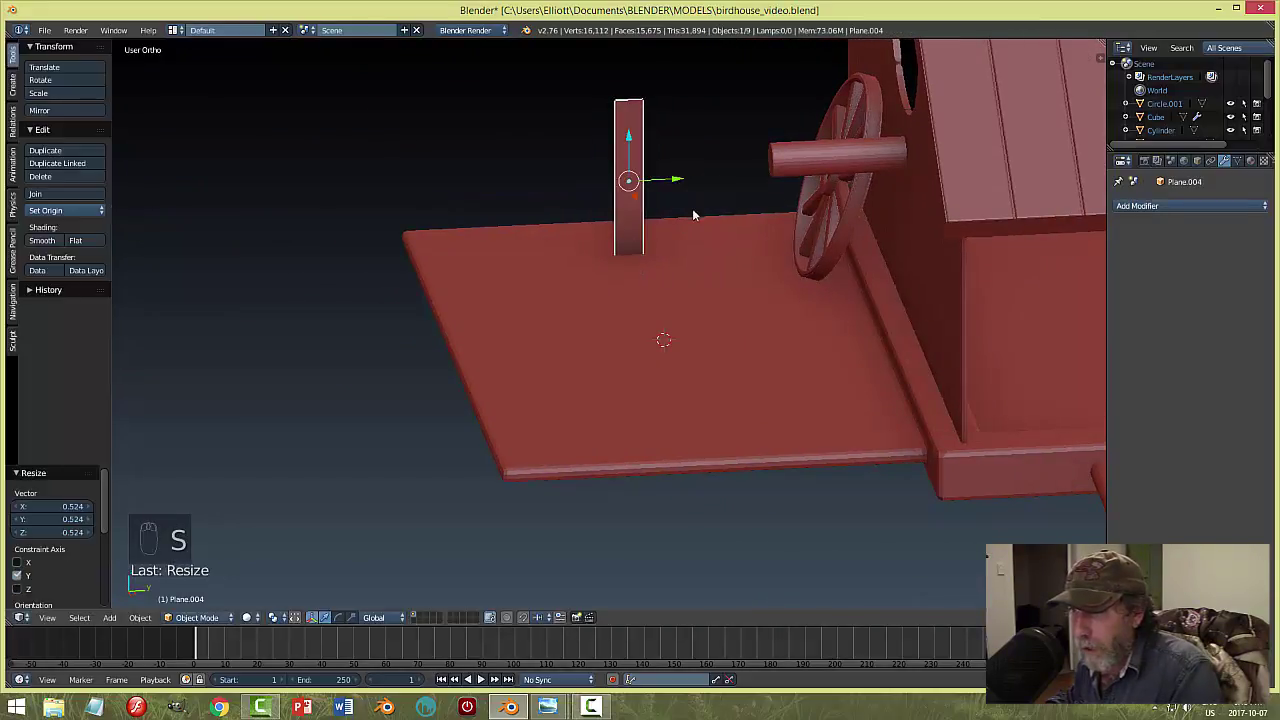
# Add two evenly spaced vertical loop cuts along the upright picket plane and clear the selection.
pyautogui.moveTo(693, 215); pyautogui.dragTo(674, 234, button='middle')
pyautogui.keyDown('shift'); pyautogui.moveTo(691, 189); pyautogui.dragTo(733, 337, button='middle'); pyautogui.keyUp('shift')
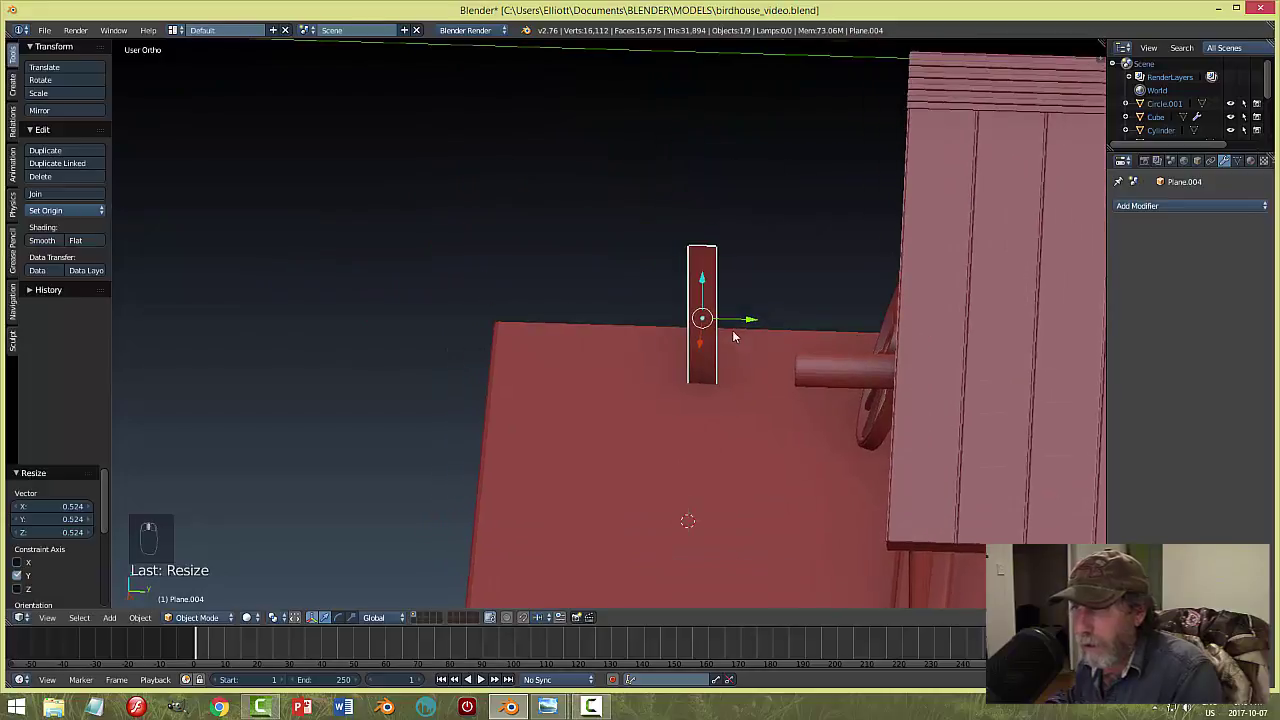
pyautogui.scroll(4, 740, 330)
pyautogui.press('Tab')
pyautogui.click(923, 297)
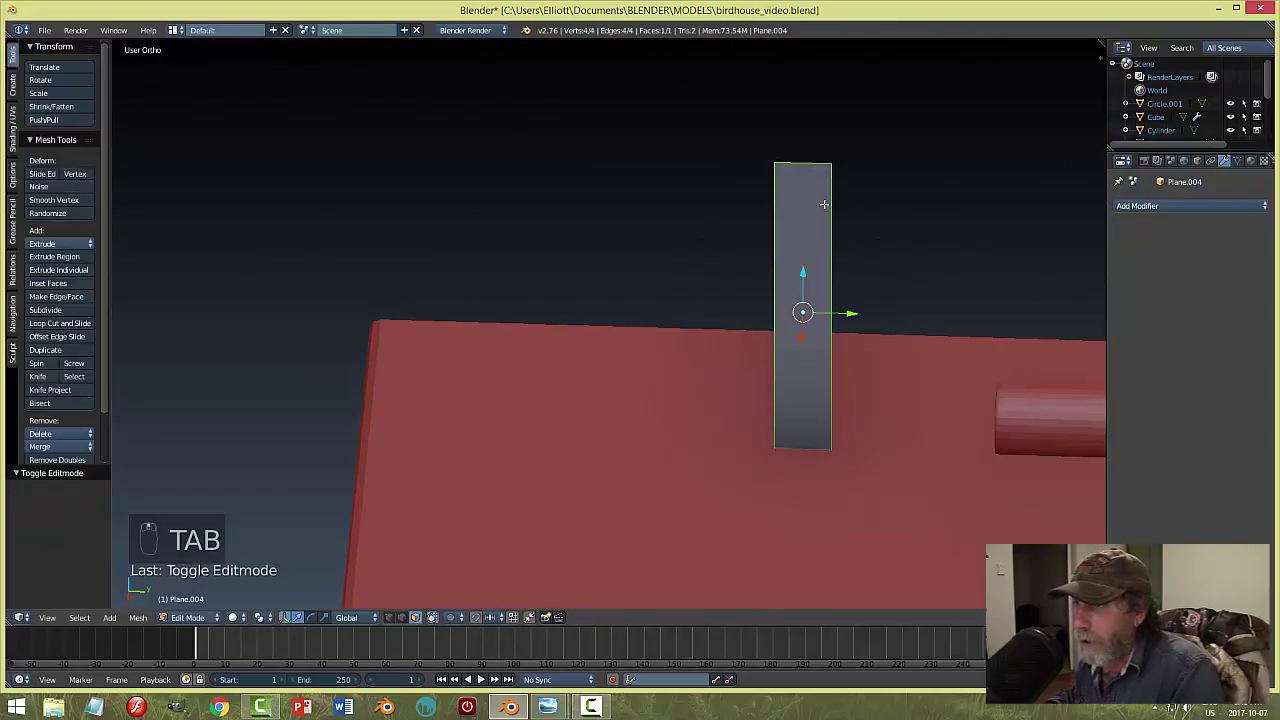
pyautogui.hotkey('ctrl', 'r')
pyautogui.scroll(1, 797, 183)
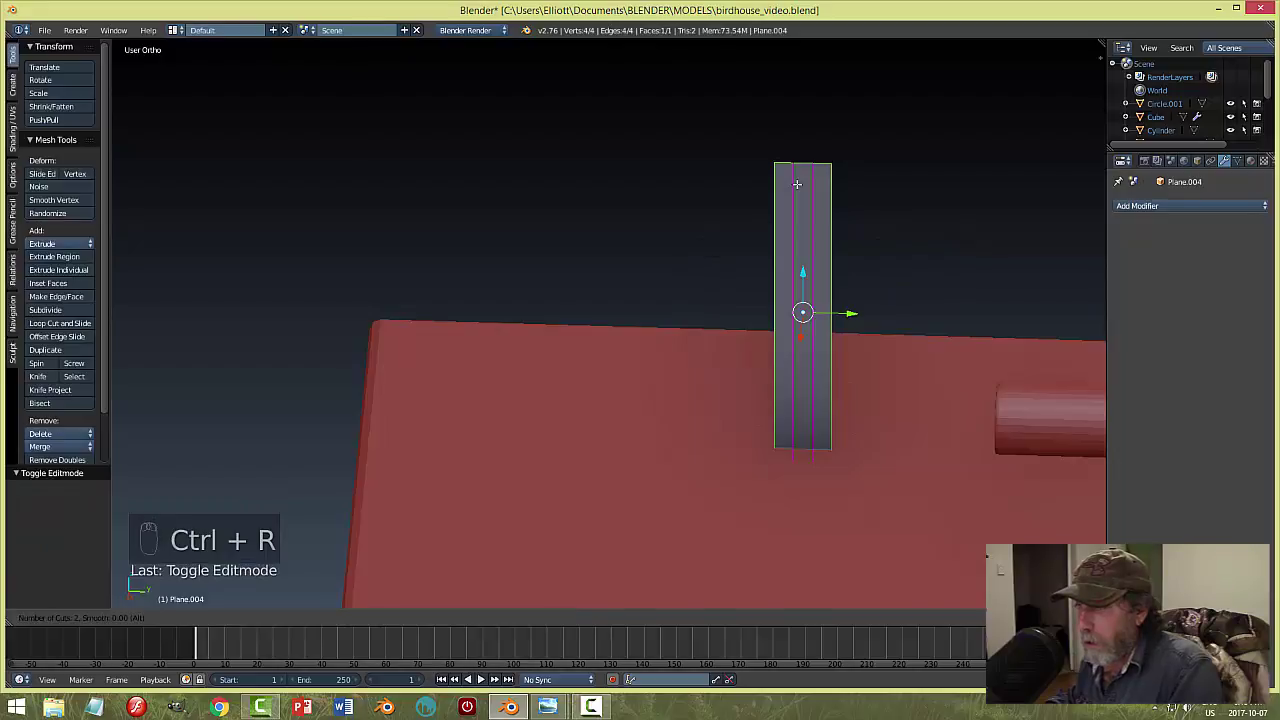
pyautogui.click(797, 183)
pyautogui.rightClick(797, 183)
pyautogui.press('a')
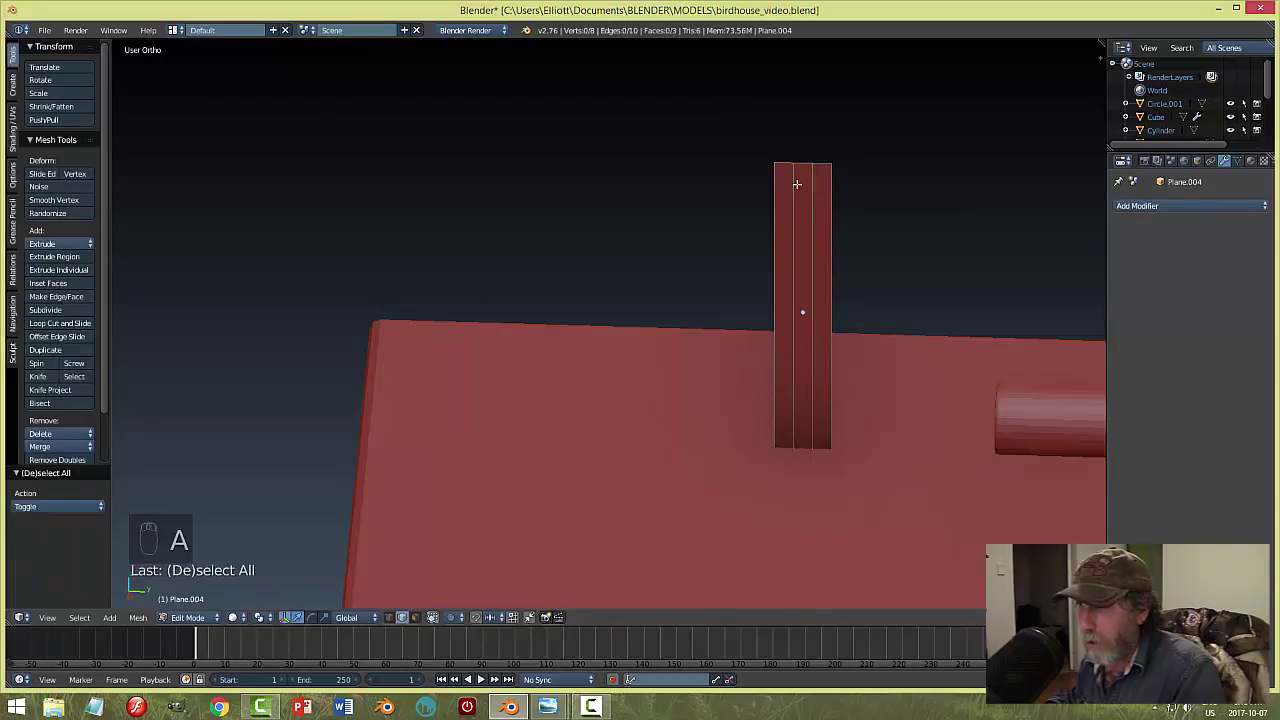
# In vertex selection mode, lower the picket's two outer top corner vertices along Z to shape a pointed tip.
pyautogui.hotkey('ctrl', 'Tab')
pyautogui.click(770, 159)
pyautogui.rightClick(772, 161)
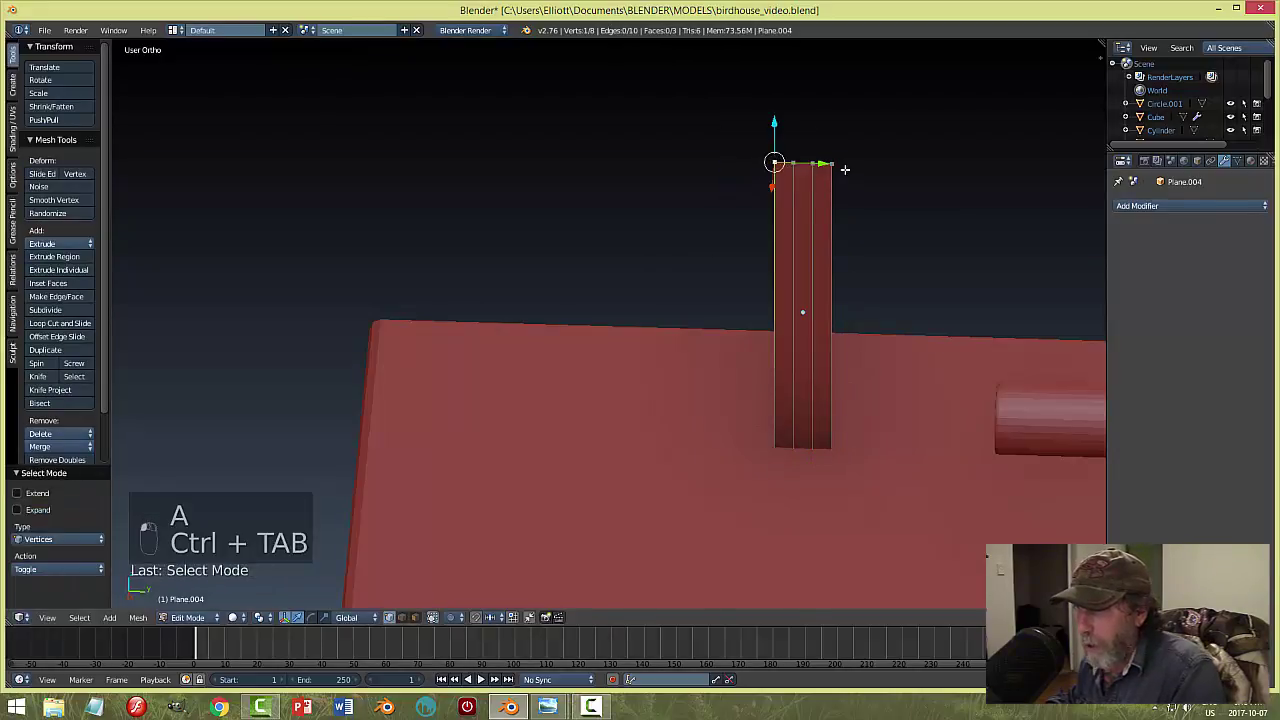
pyautogui.click(833, 163)
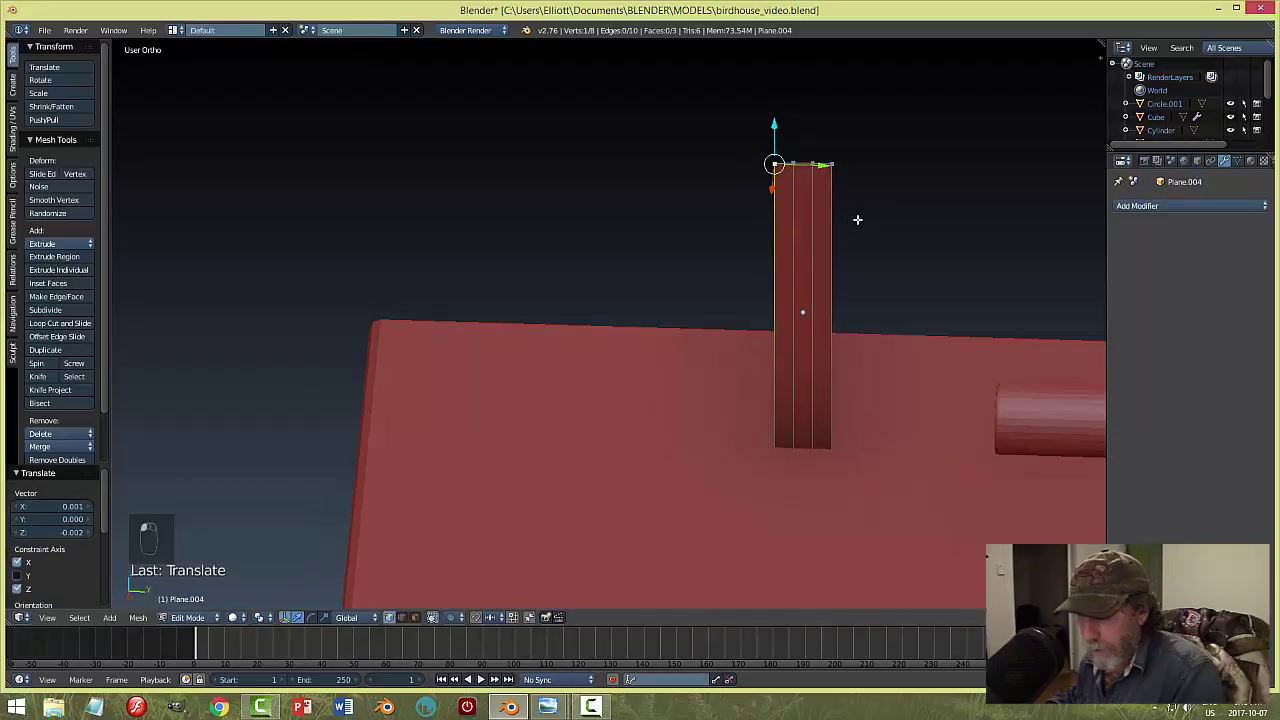
pyautogui.press('a')
pyautogui.rightClick(832, 163)
pyautogui.keyDown('shift'); pyautogui.rightClick(775, 163); pyautogui.keyUp('shift')
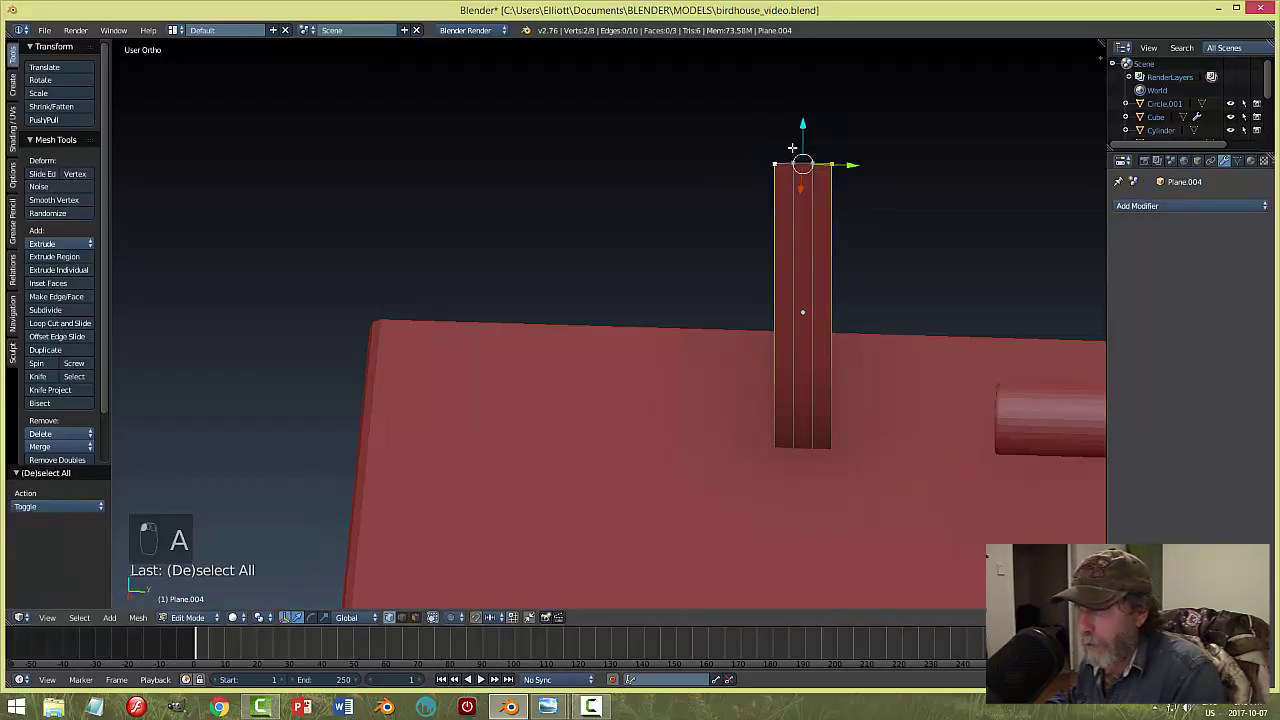
pyautogui.moveTo(805, 130); pyautogui.dragTo(808, 165)
pyautogui.press('a')
# Extrude the whole picket face about 0.01 along X to give it thickness.
pyautogui.moveTo(828, 298); pyautogui.dragTo(861, 289, button='middle')
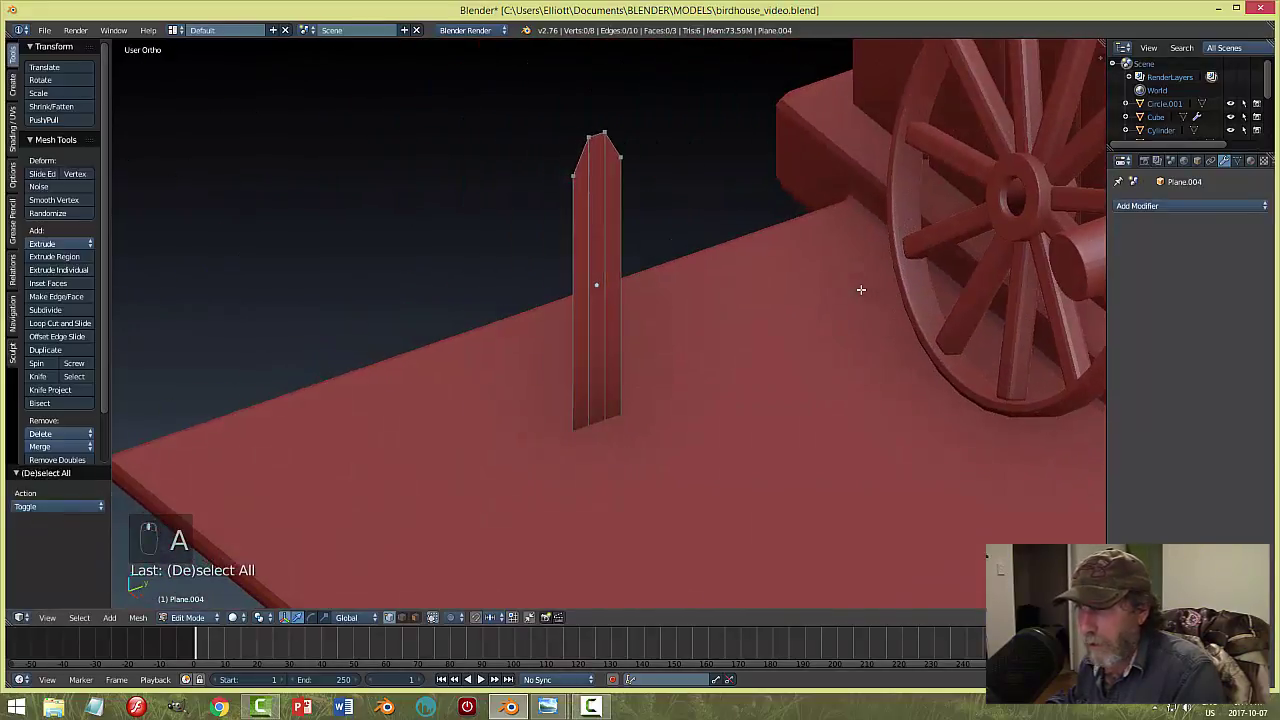
pyautogui.press('a')
pyautogui.press('e')
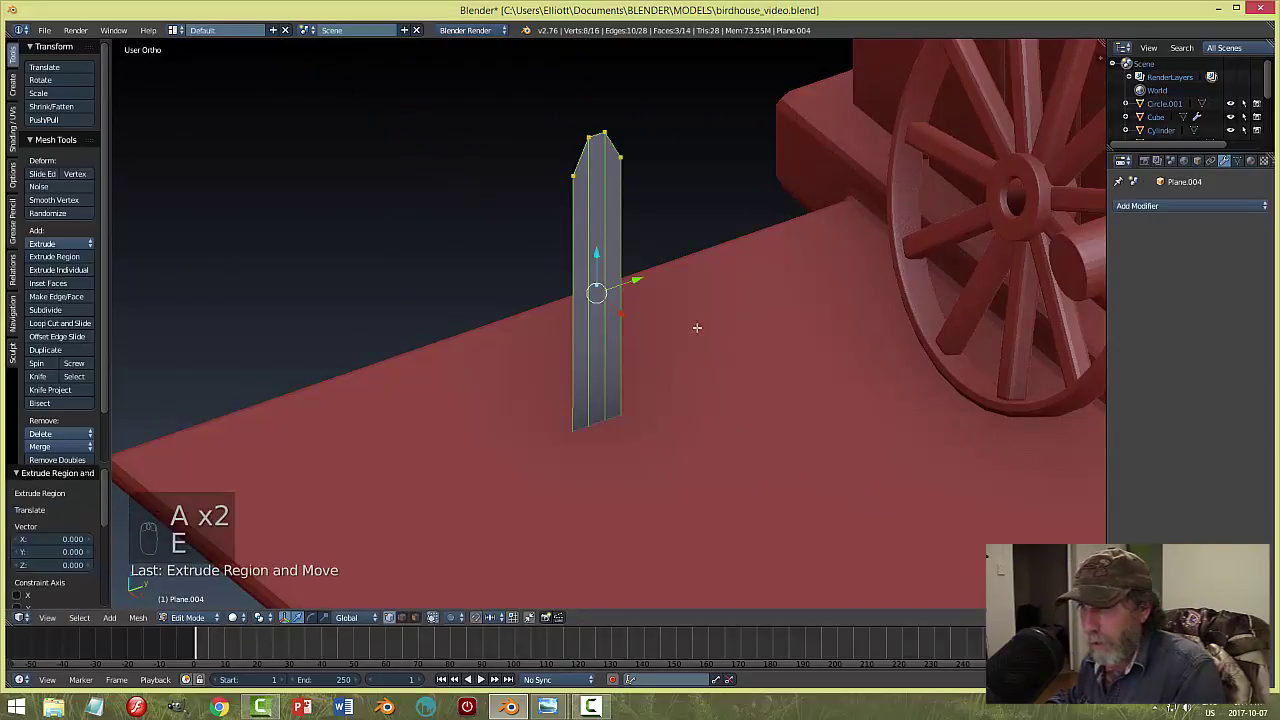
pyautogui.moveTo(694, 326); pyautogui.dragTo(560, 334, button='middle')
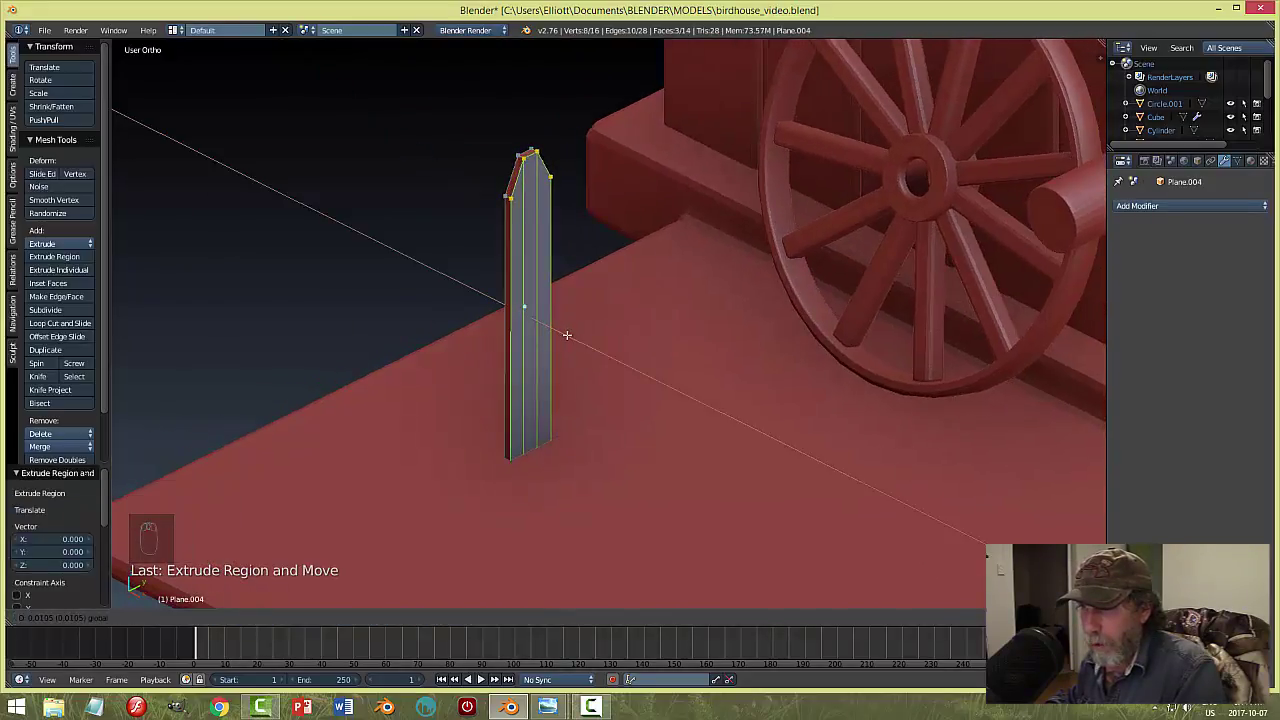
pyautogui.click(566, 334)
# Recalculate the normals on the entire picket mesh and return to Object Mode.
pyautogui.press('a')
pyautogui.press('a')
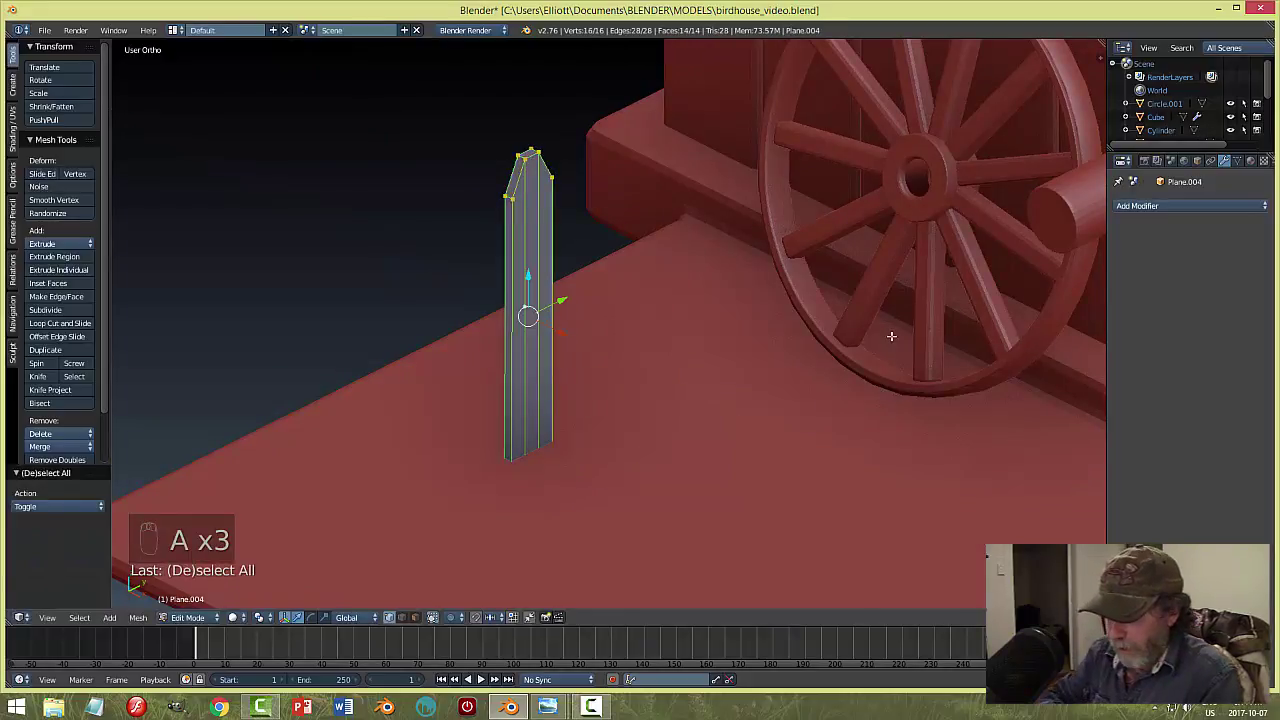
pyautogui.hotkey('ctrl', 'n')
pyautogui.press('a')
pyautogui.press('Tab')
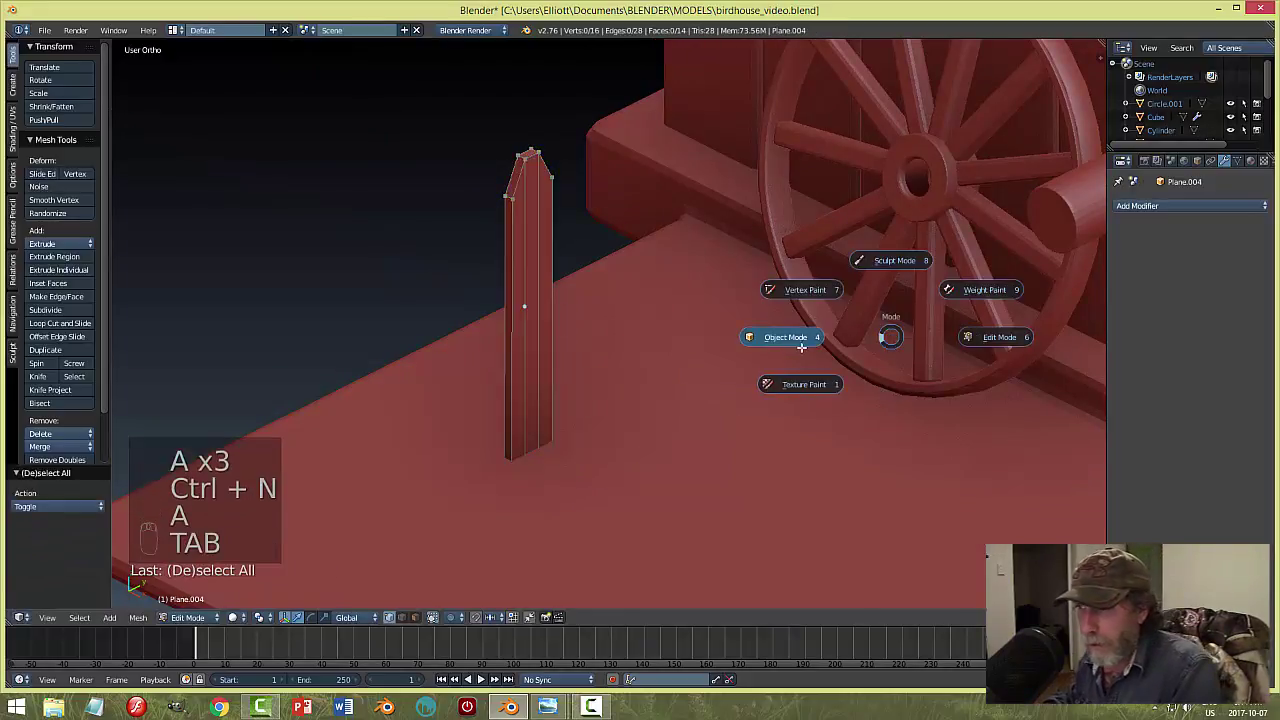
pyautogui.click(801, 346)
# Apply the picket's rotation and scale.
pyautogui.moveTo(468, 412); pyautogui.dragTo(391, 405, button='middle')
pyautogui.click(140, 617)
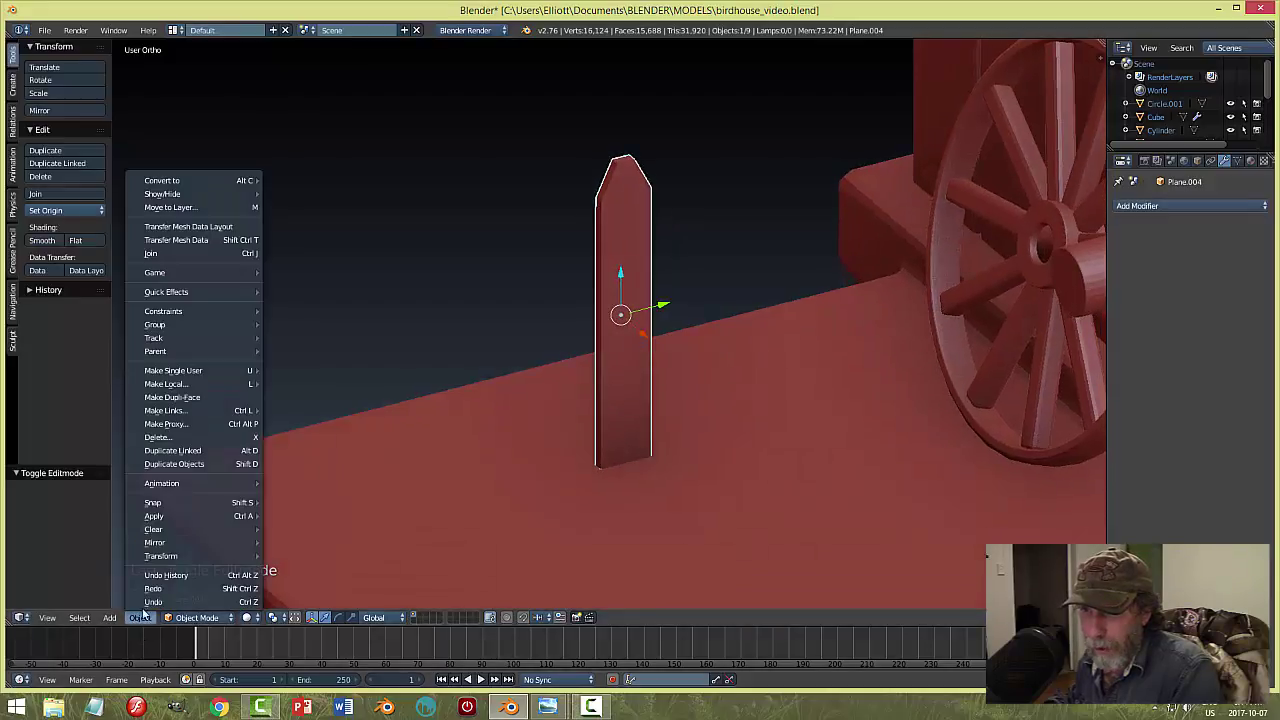
pyautogui.moveTo(198, 514)
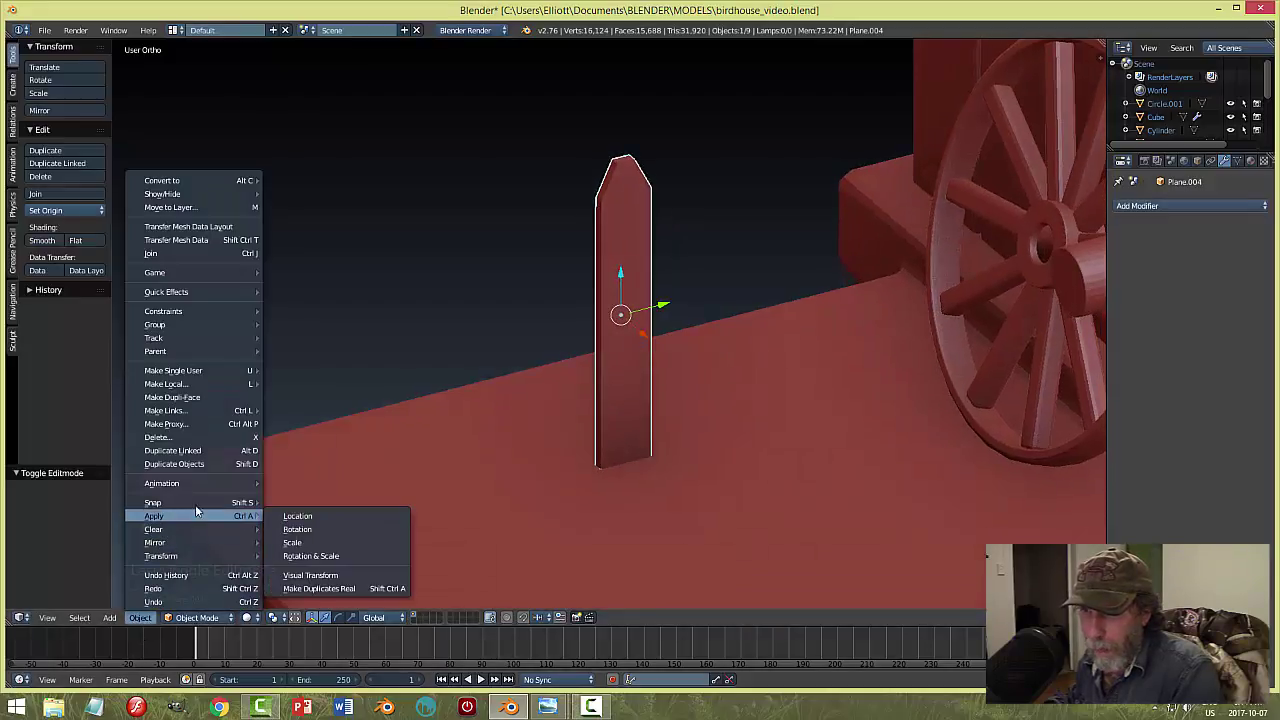
pyautogui.click(305, 555)
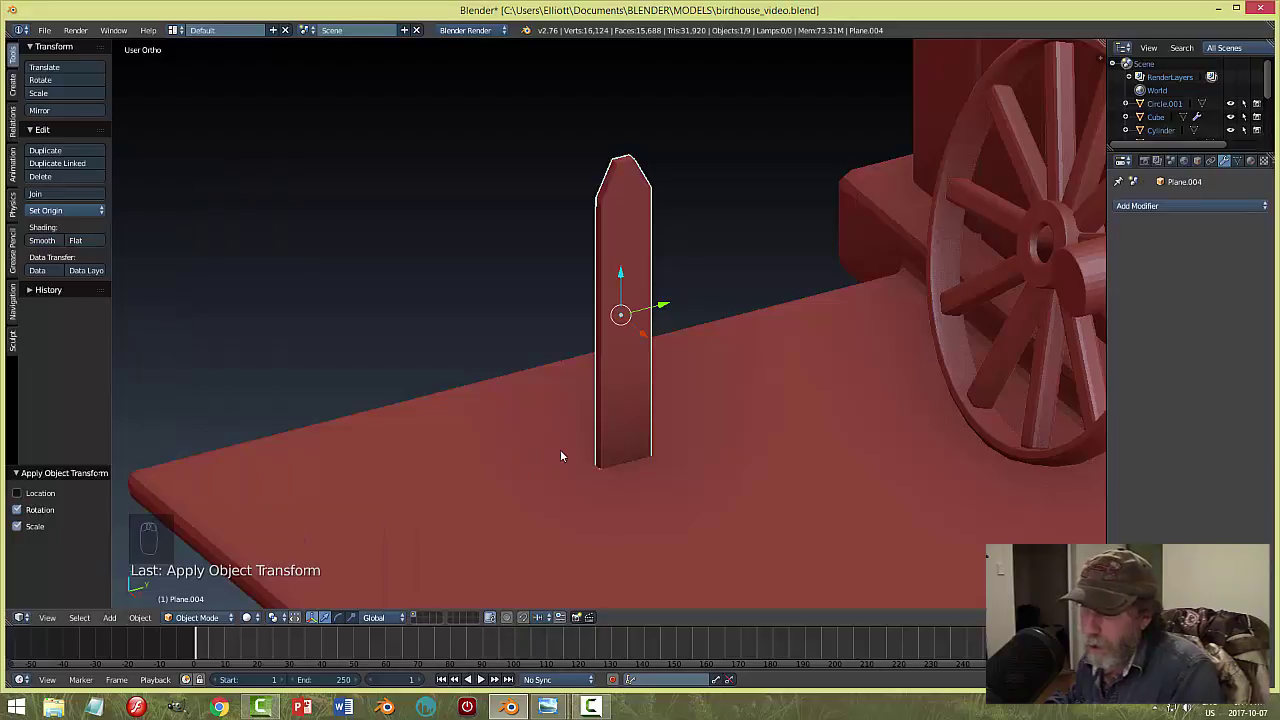
# Add a Bevel modifier to the picket with 2 segments and a width of 0.0020, and apply it.
pyautogui.click(1142, 206)
pyautogui.click(1026, 247)
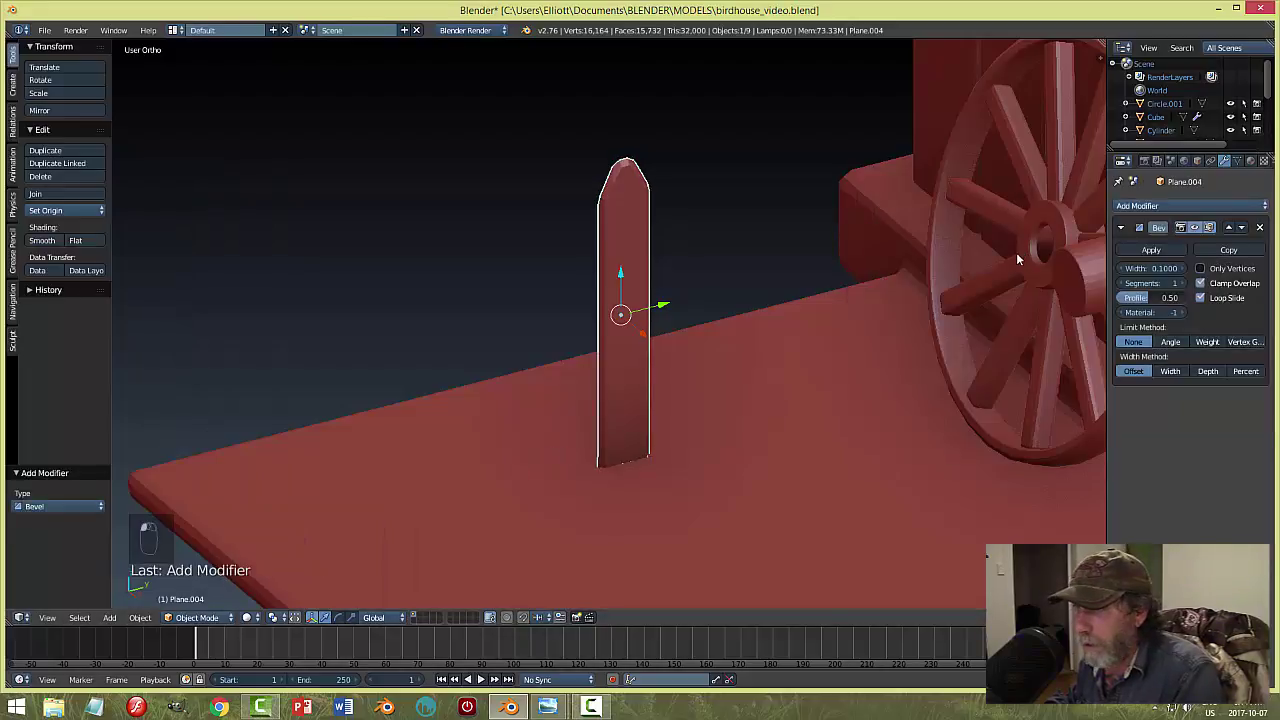
pyautogui.click(1186, 283)
pyautogui.moveTo(1160, 268); pyautogui.dragTo(1155, 268)
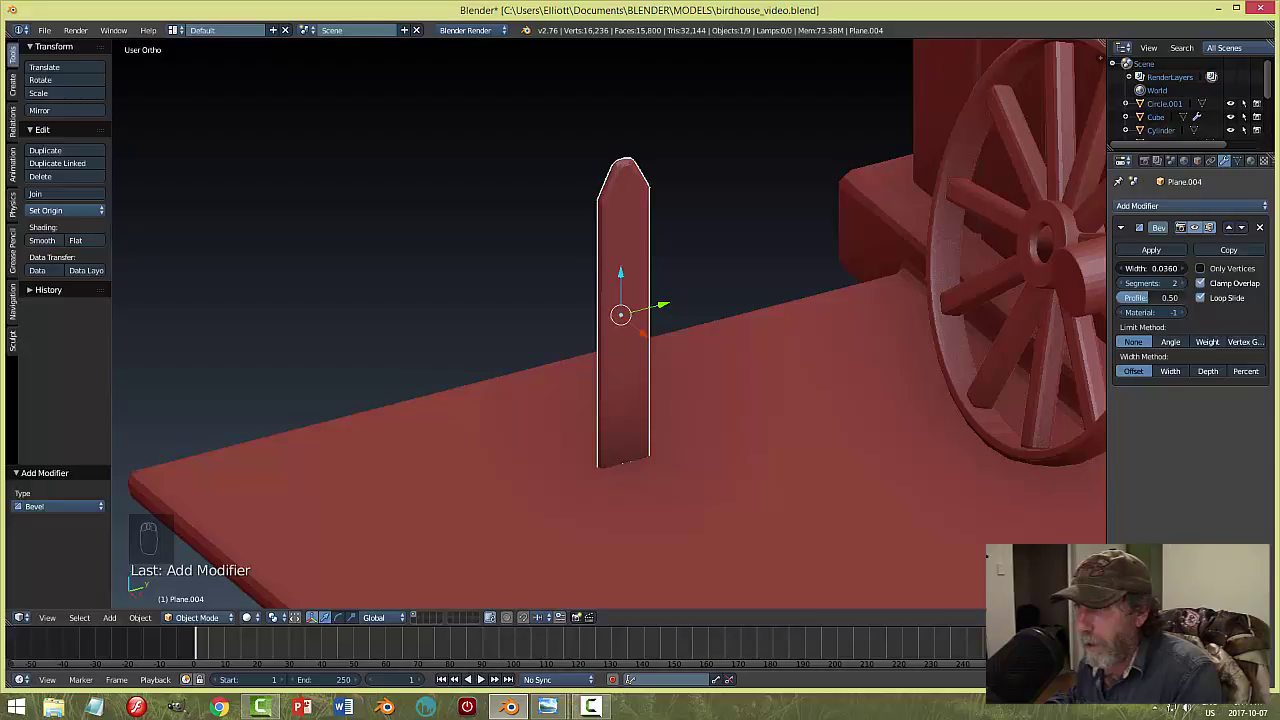
pyautogui.moveTo(1155, 268); pyautogui.dragTo(1148, 268)
pyautogui.press('a')
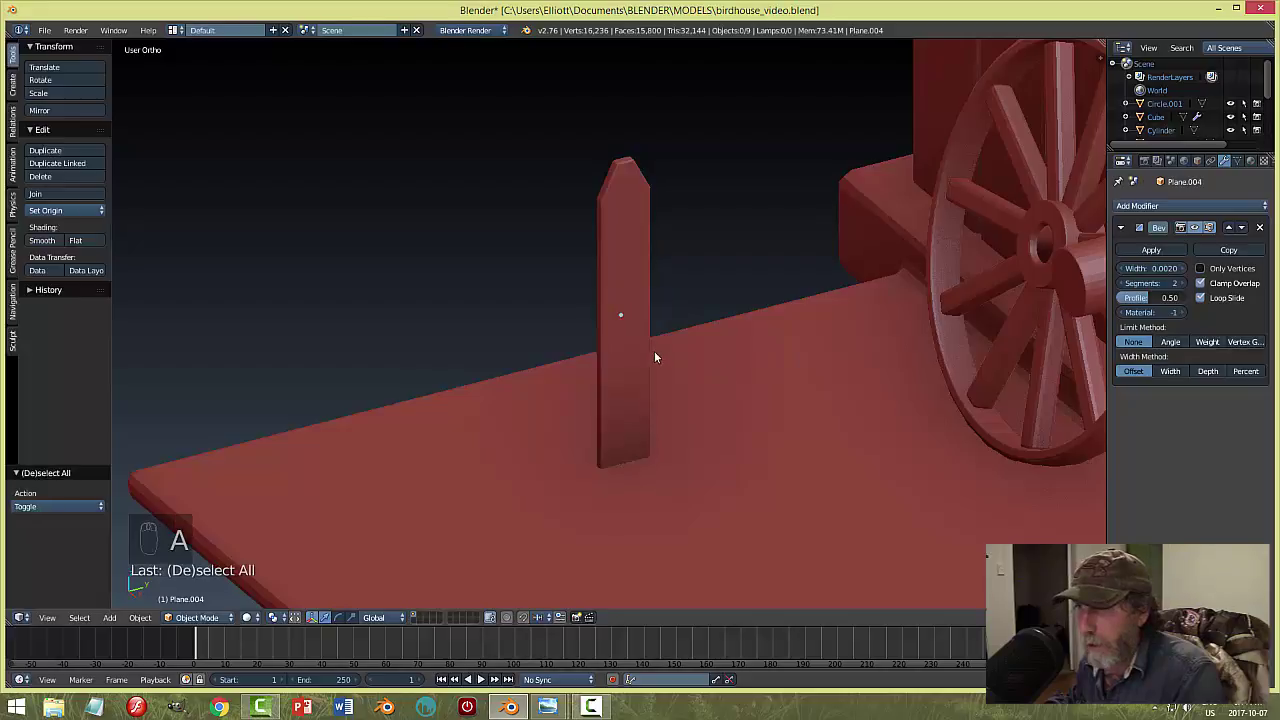
pyautogui.moveTo(654, 351)
pyautogui.mouseDown(button='middle')
pyautogui.moveTo(772, 330)
pyautogui.moveTo(660, 338)
pyautogui.mouseUp(button='middle')
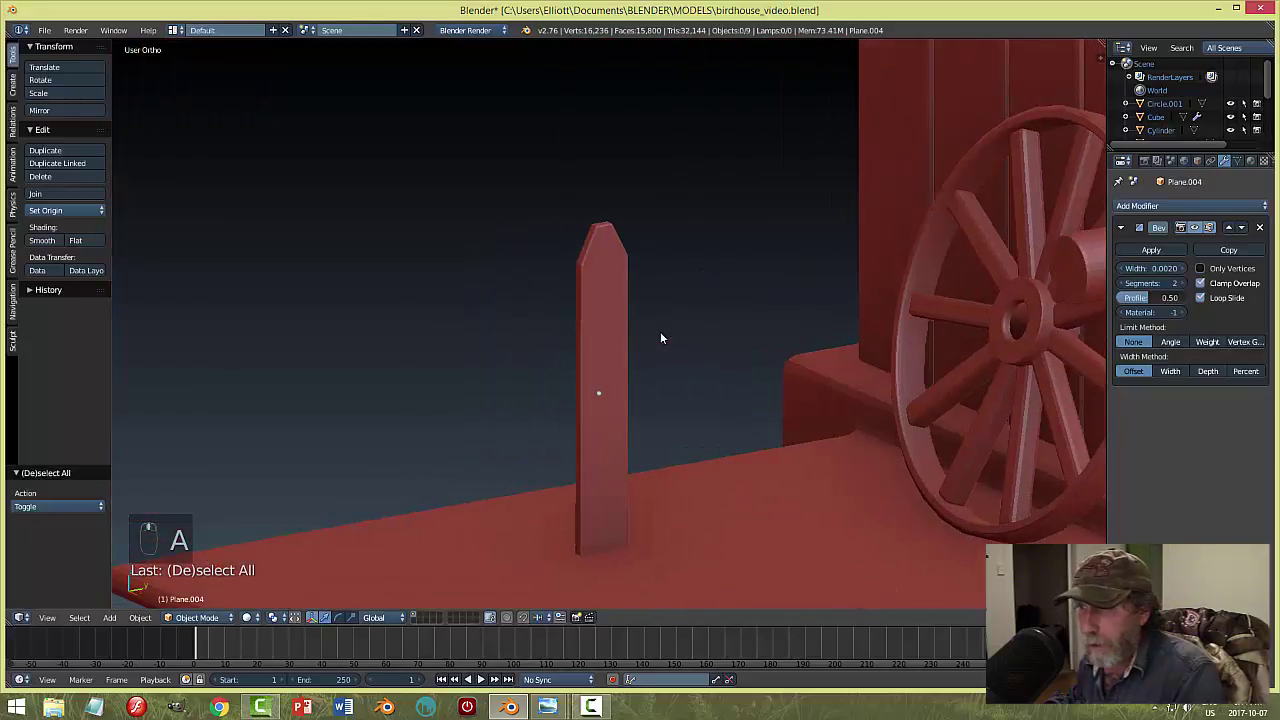
pyautogui.click(1151, 250)
# Raise the picket about 0.020 along Z, scale its height by about 0.853, and lower it onto the porch slab.
pyautogui.rightClick(605, 410)
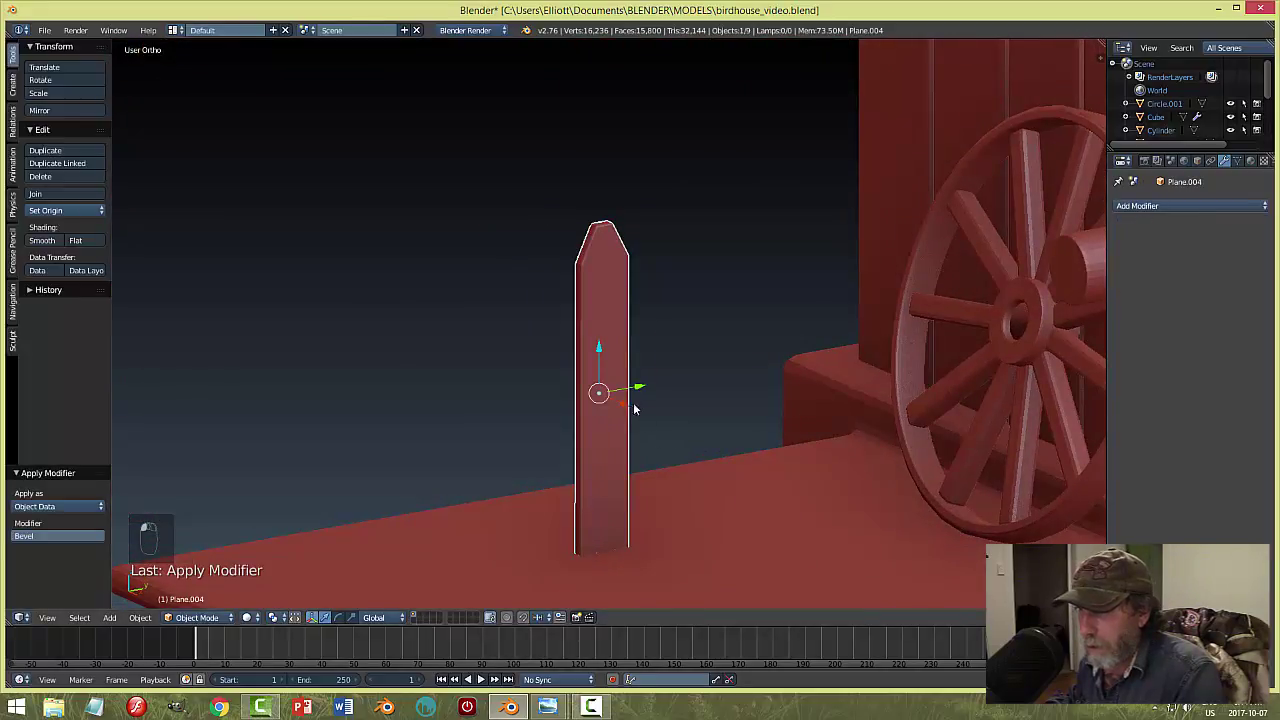
pyautogui.moveTo(600, 355)
pyautogui.mouseDown()
pyautogui.moveTo(604, 321)
pyautogui.moveTo(602, 335)
pyautogui.mouseUp()
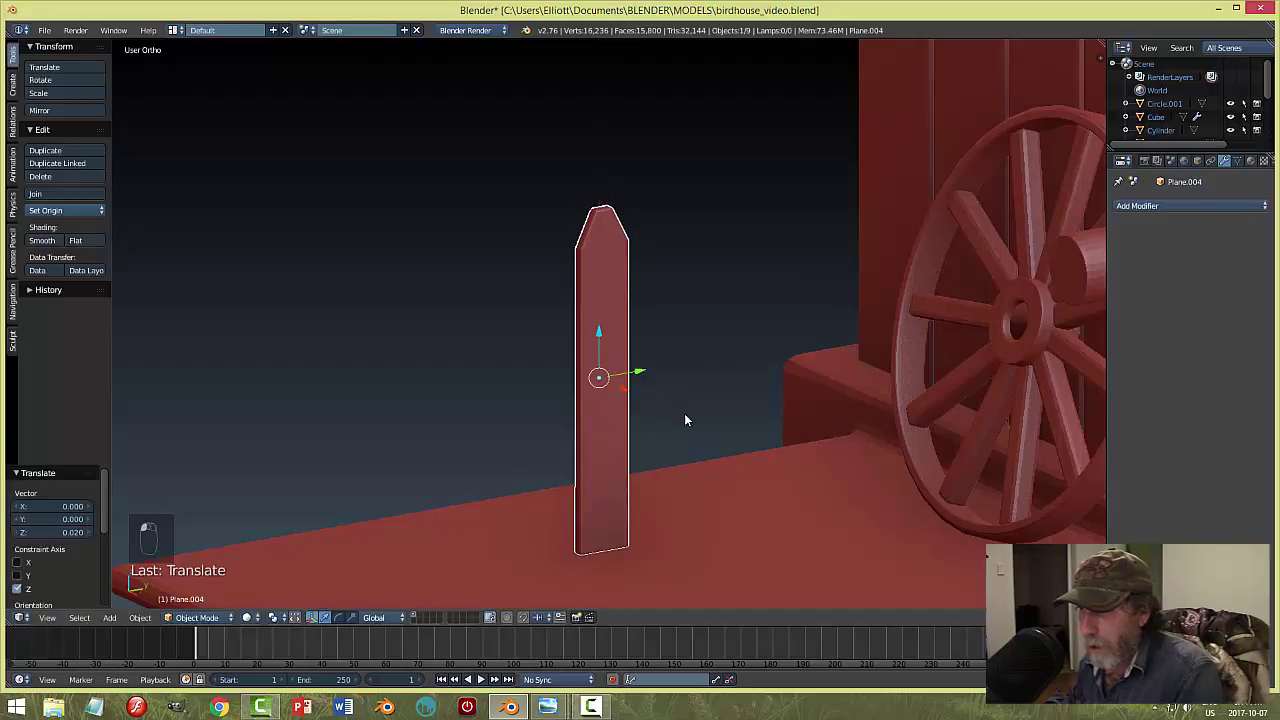
pyautogui.moveTo(684, 413); pyautogui.dragTo(626, 423, button='middle')
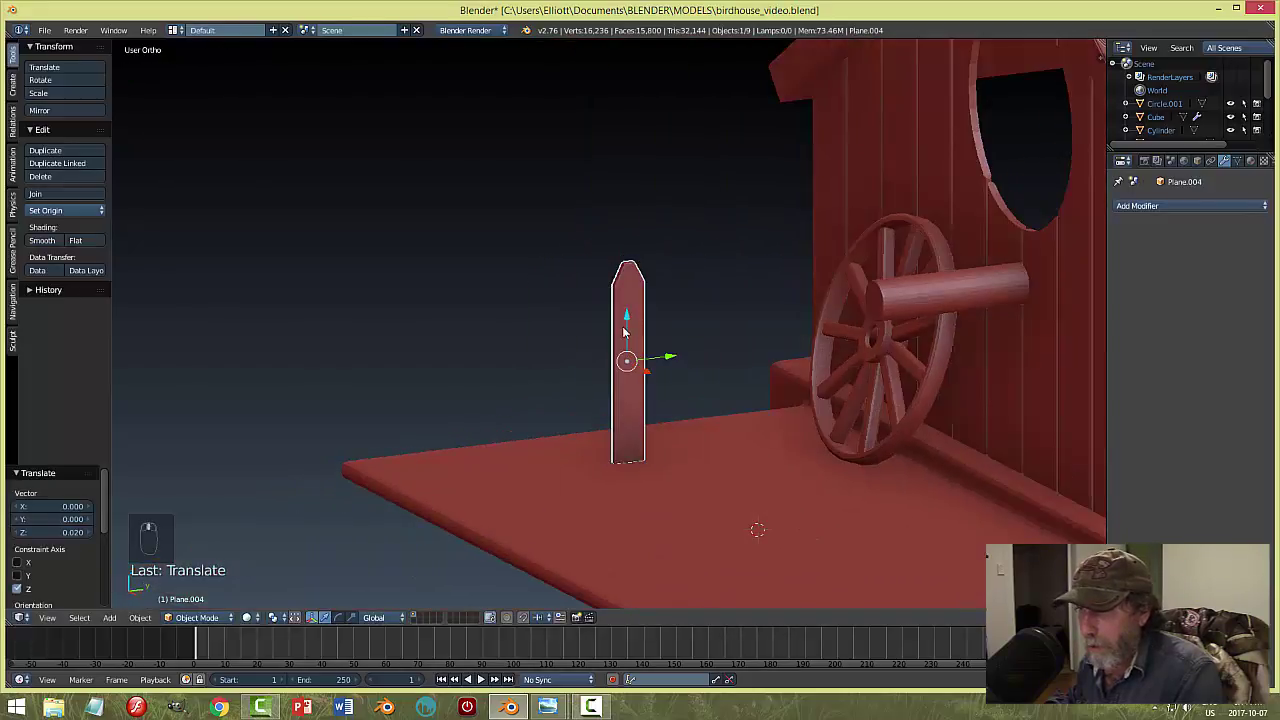
pyautogui.press('s')
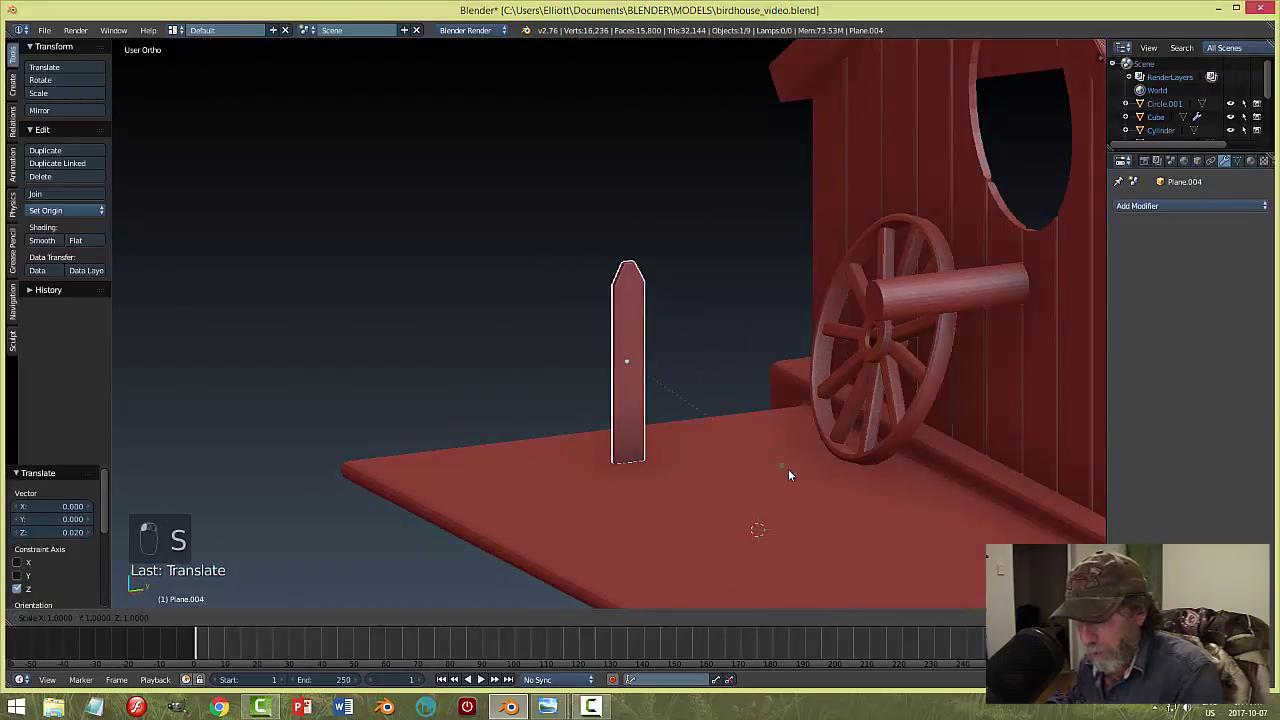
pyautogui.click(756, 464)
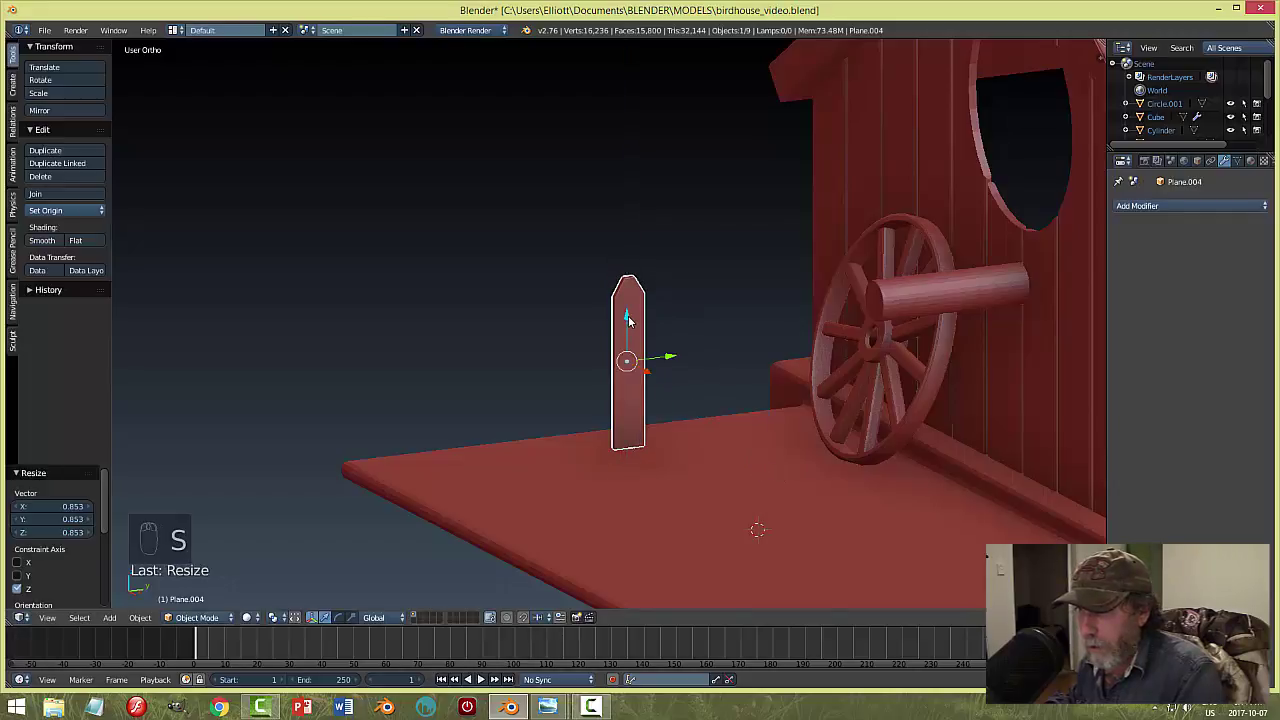
pyautogui.moveTo(626, 314); pyautogui.dragTo(632, 340)
pyautogui.press('a')
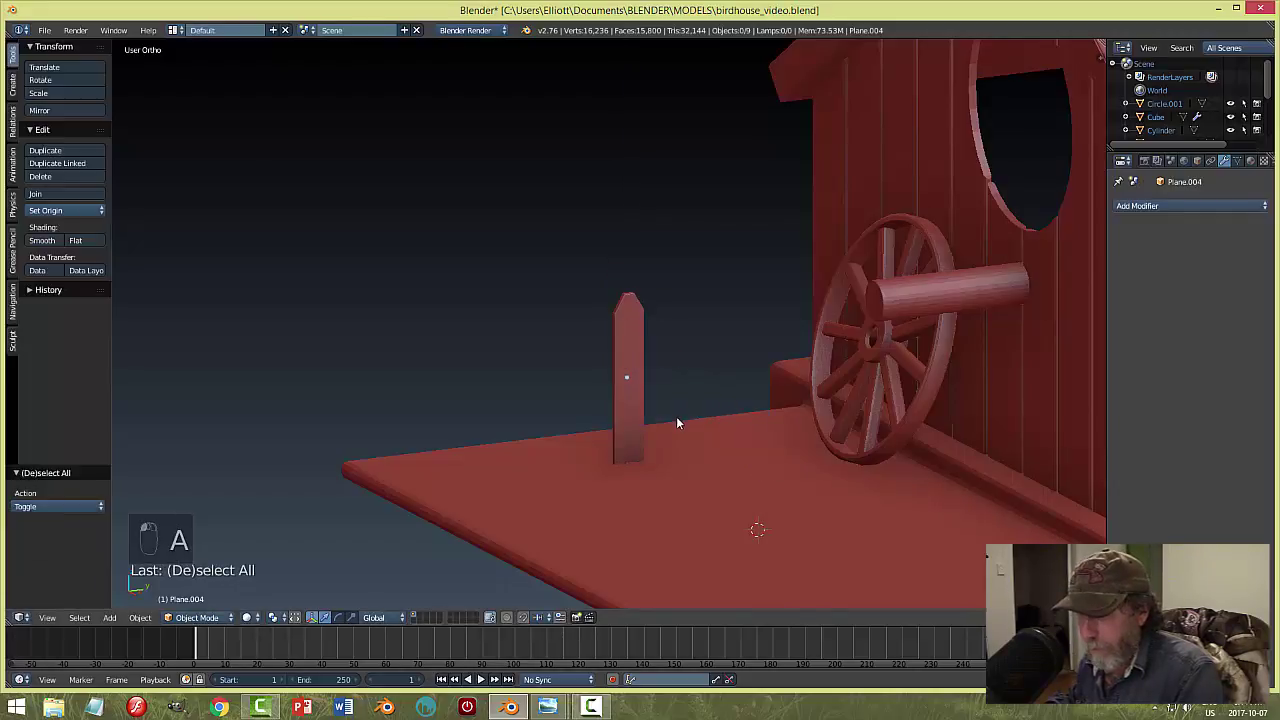
# Thicken the picket by scaling it about 1.32 along X.
pyautogui.moveTo(677, 423); pyautogui.dragTo(517, 352, button='middle')
pyautogui.rightClick(512, 352)
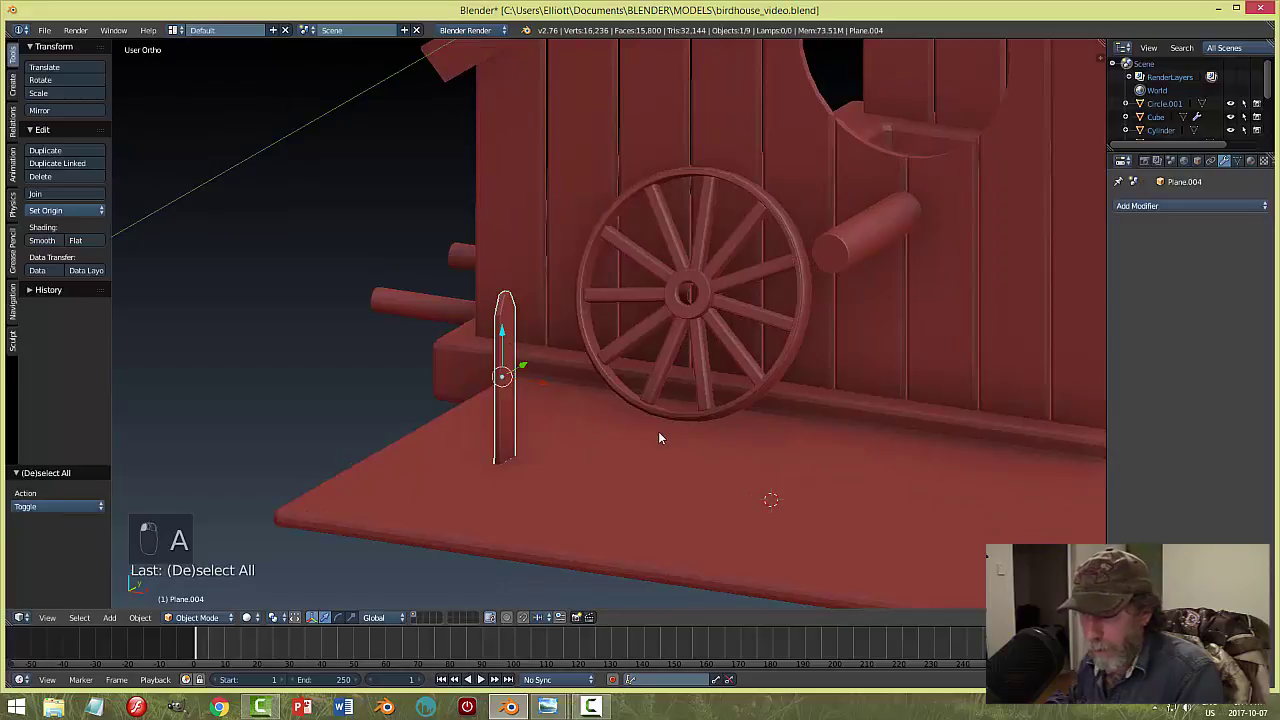
pyautogui.press('s')
pyautogui.press('x')
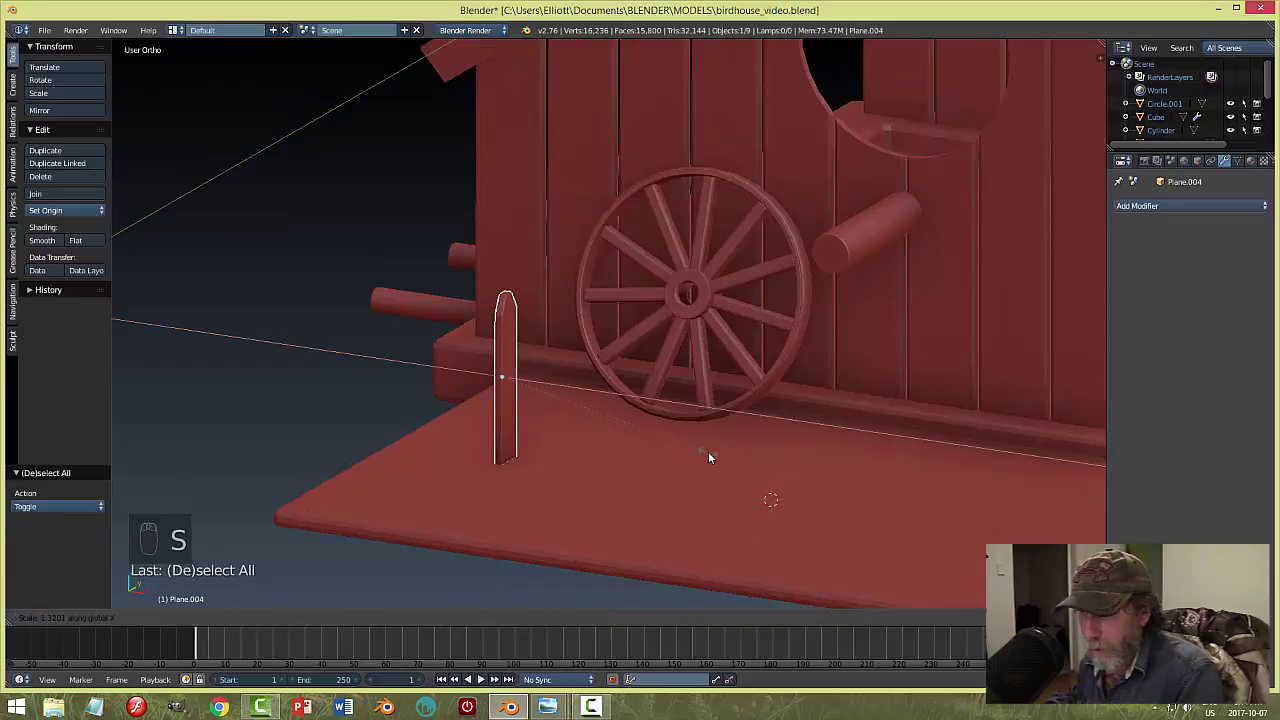
pyautogui.click(712, 454)
pyautogui.press('a')
# Move the picket to the slab's side edge near the house wall, shifting it about 0.313 and another 0.157 along Y.
pyautogui.moveTo(614, 466); pyautogui.dragTo(563, 408, button='middle')
pyautogui.press('a')
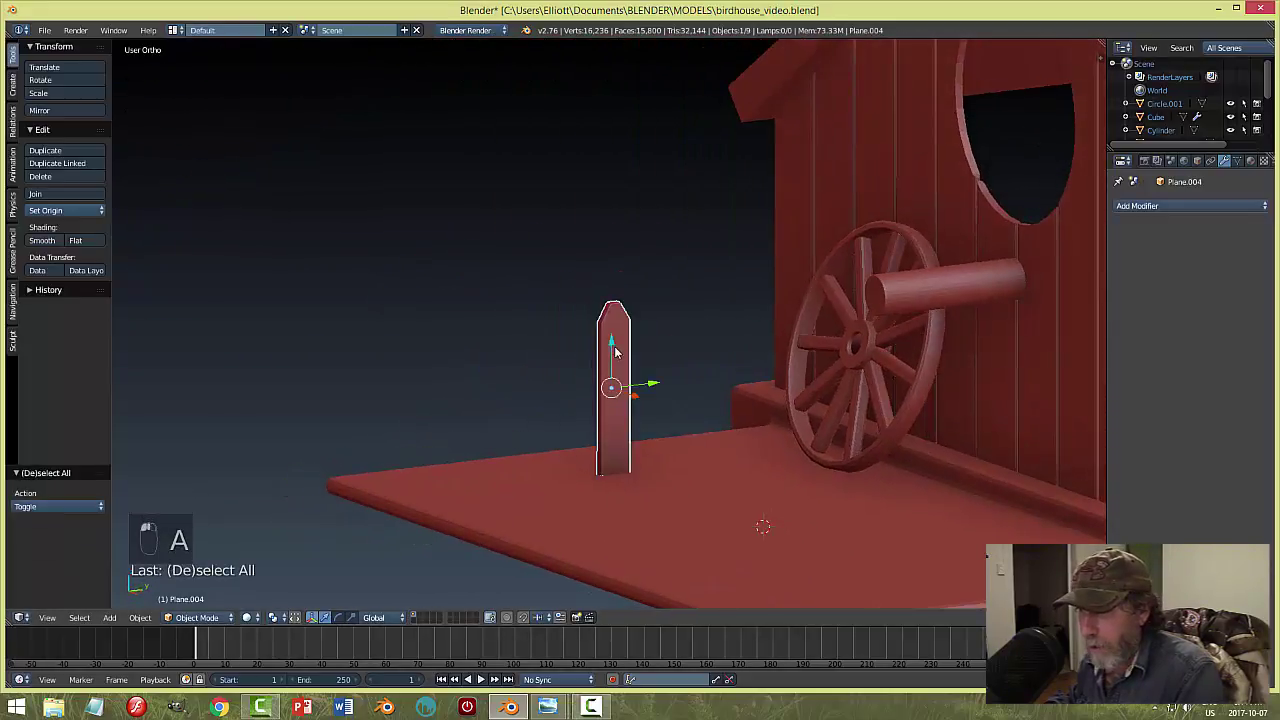
pyautogui.moveTo(652, 385); pyautogui.dragTo(765, 362)
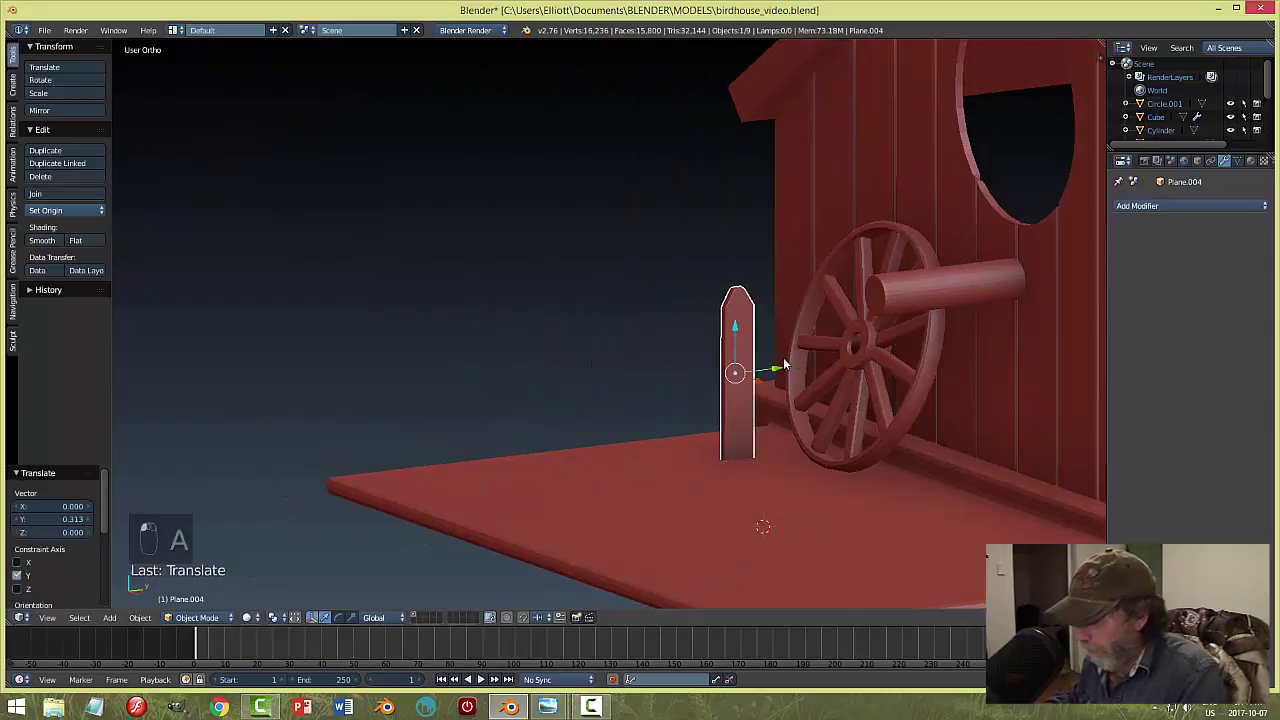
pyautogui.press('KP_7')
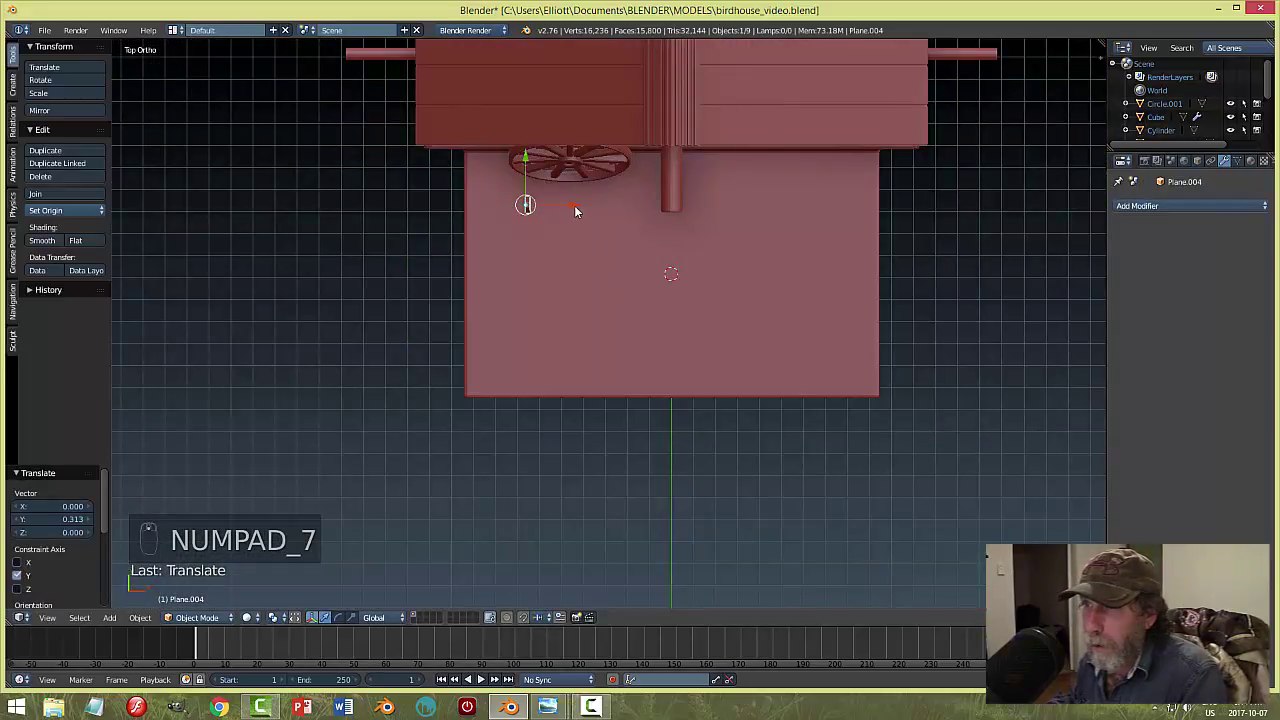
pyautogui.moveTo(575, 210); pyautogui.dragTo(484, 124)
pyautogui.moveTo(484, 124); pyautogui.dragTo(448, 118, button='middle')
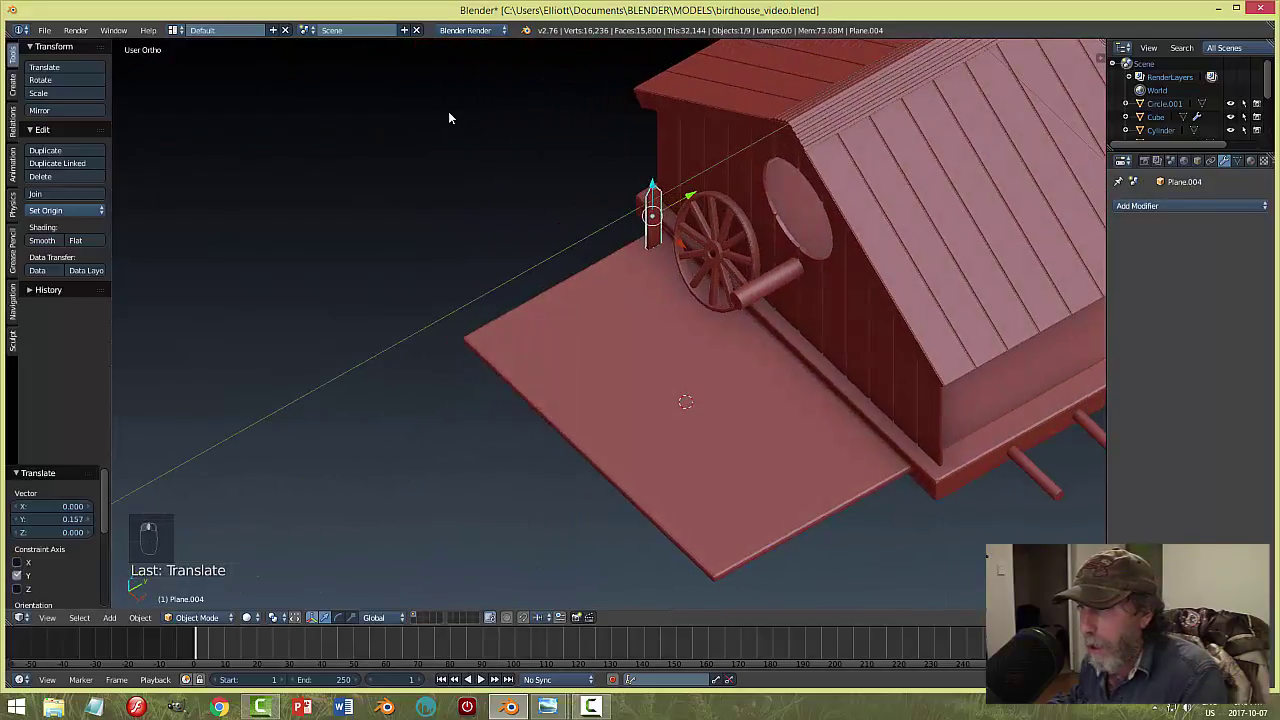
# Add an Array modifier to the picket with a relative offset of 0 in X, about -3.1 in Y and 0 in Z.
pyautogui.scroll(-2, 638, 281)
pyautogui.moveTo(638, 281); pyautogui.dragTo(622, 260, button='middle')
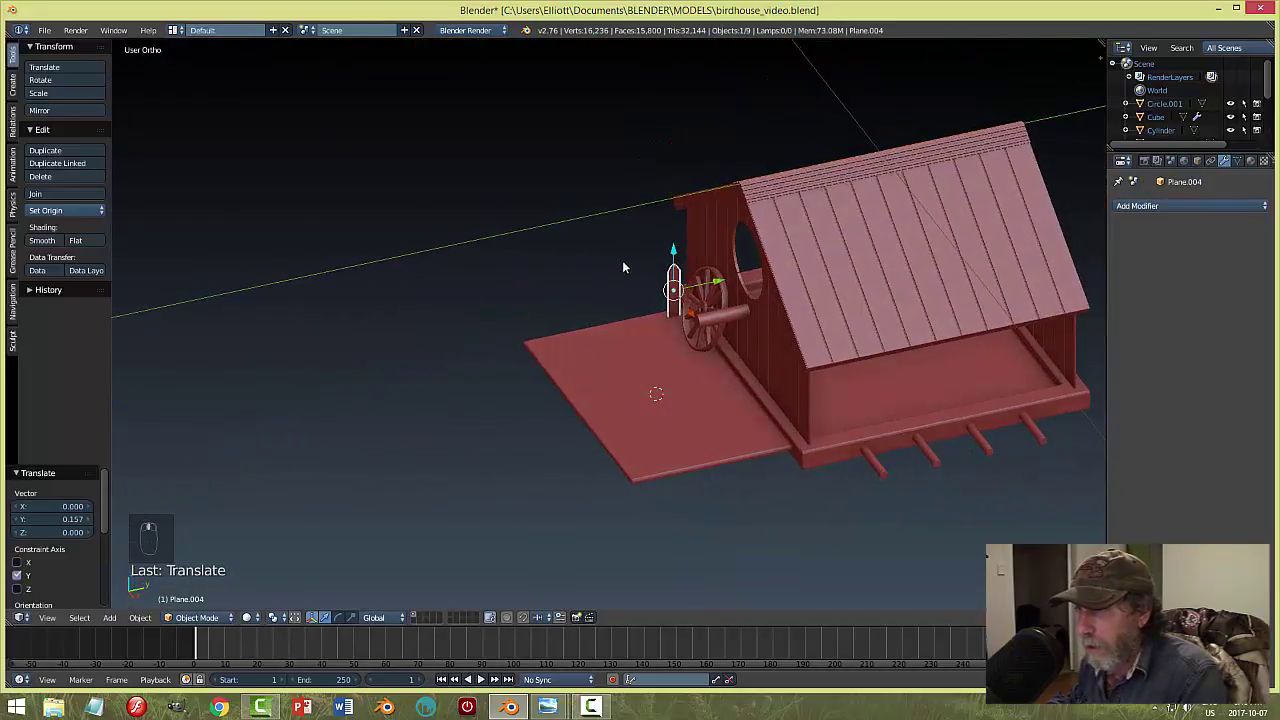
pyautogui.click(1192, 206)
pyautogui.click(1016, 235)
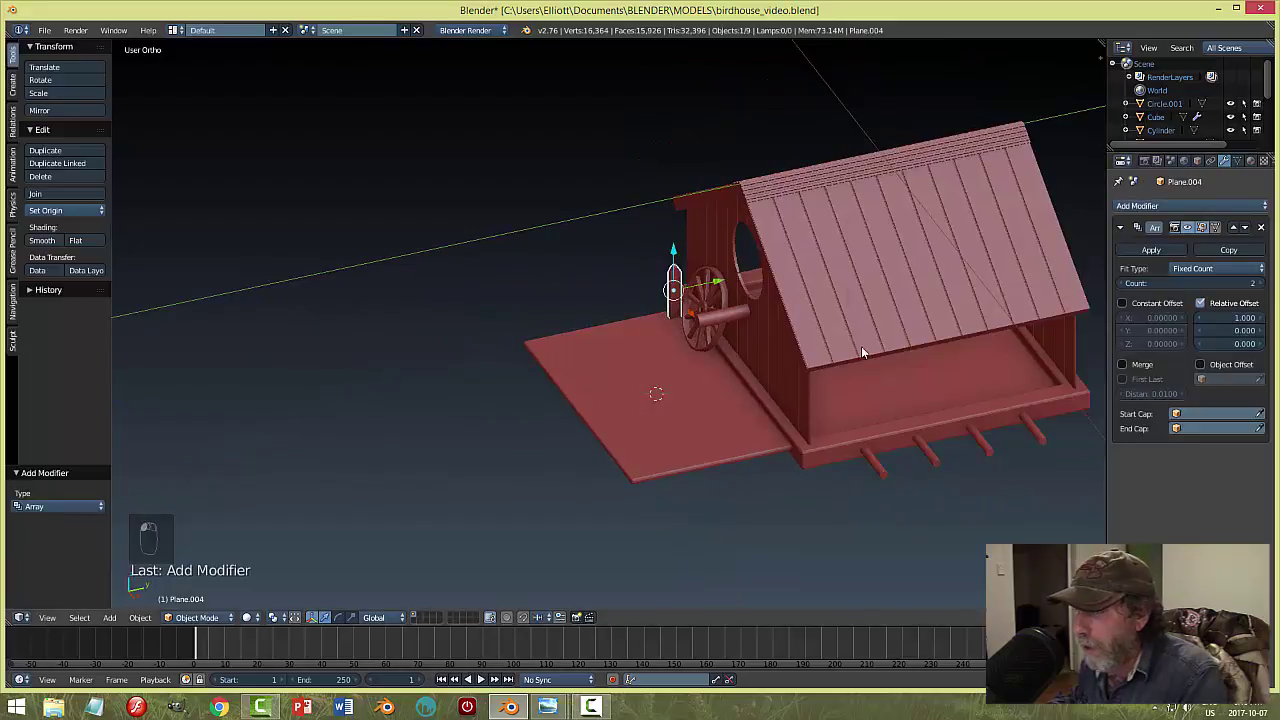
pyautogui.scroll(3, 772, 344)
pyautogui.moveTo(1230, 343)
pyautogui.mouseDown()
pyautogui.moveTo(1268, 343)
pyautogui.moveTo(1242, 330)
pyautogui.mouseUp()
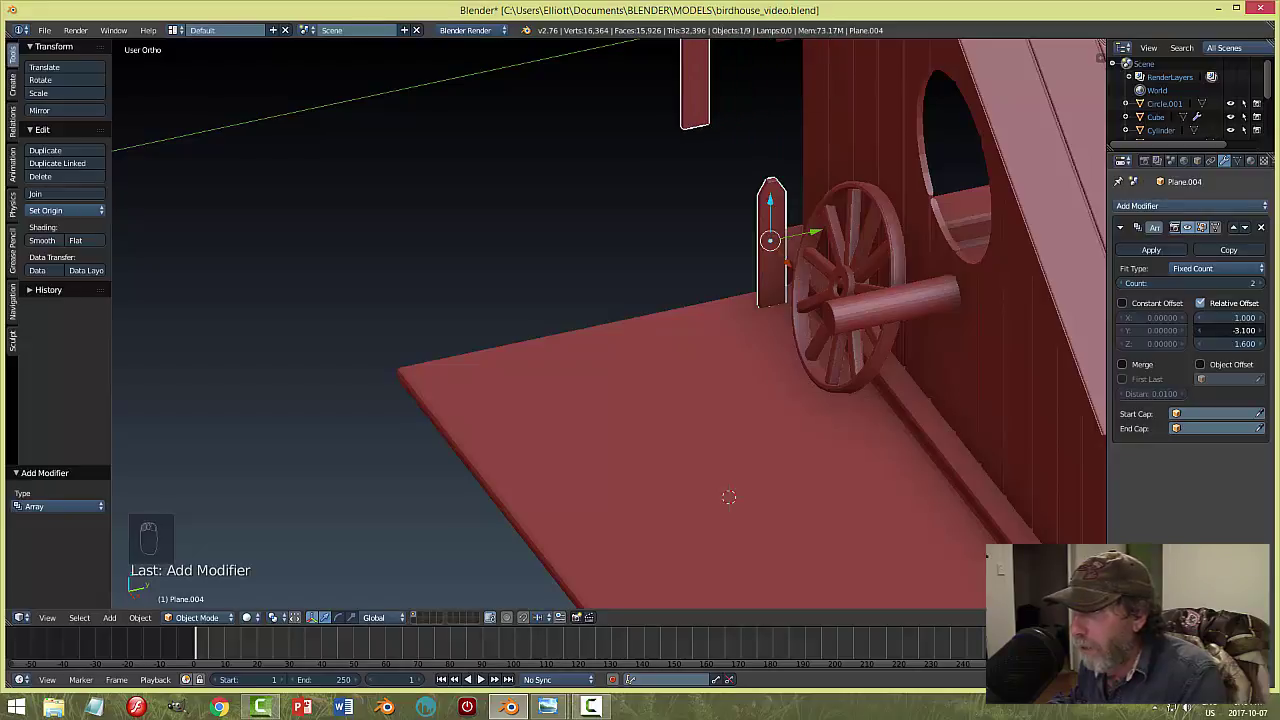
pyautogui.click(1252, 318)
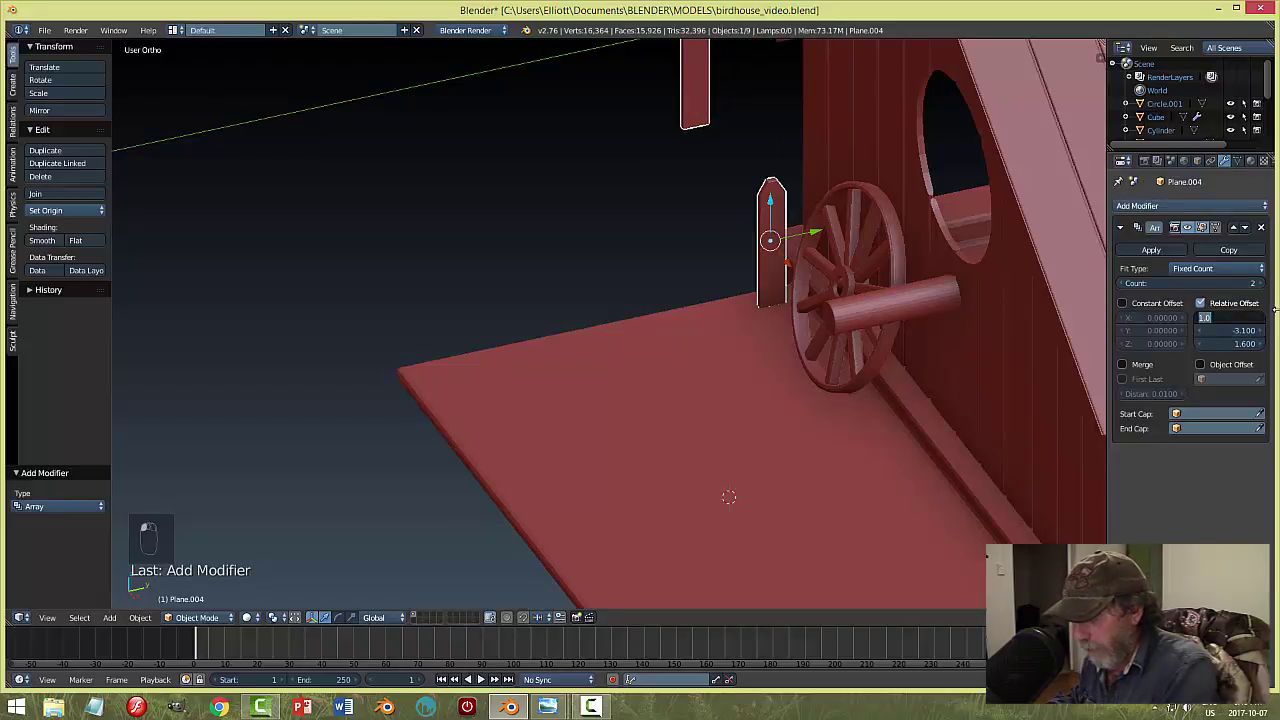
pyautogui.write('0')
pyautogui.press('Return')
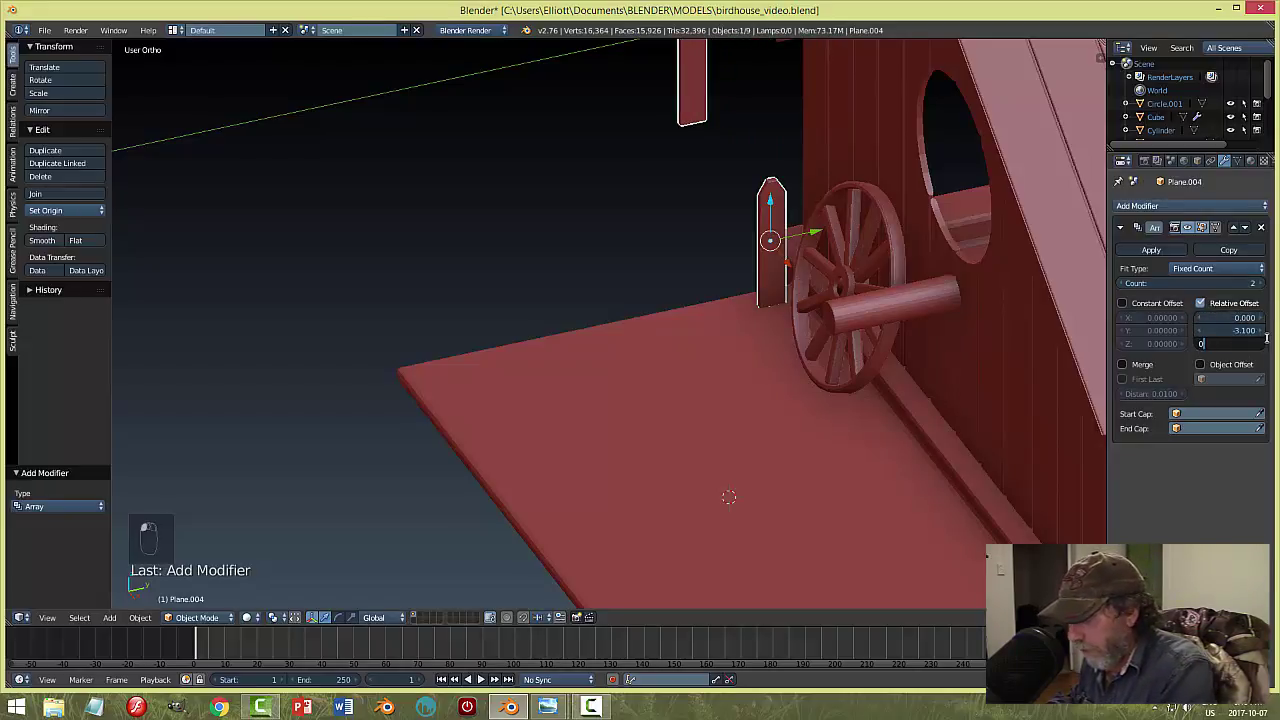
pyautogui.click(1265, 340)
pyautogui.write('0')
pyautogui.press('Return')
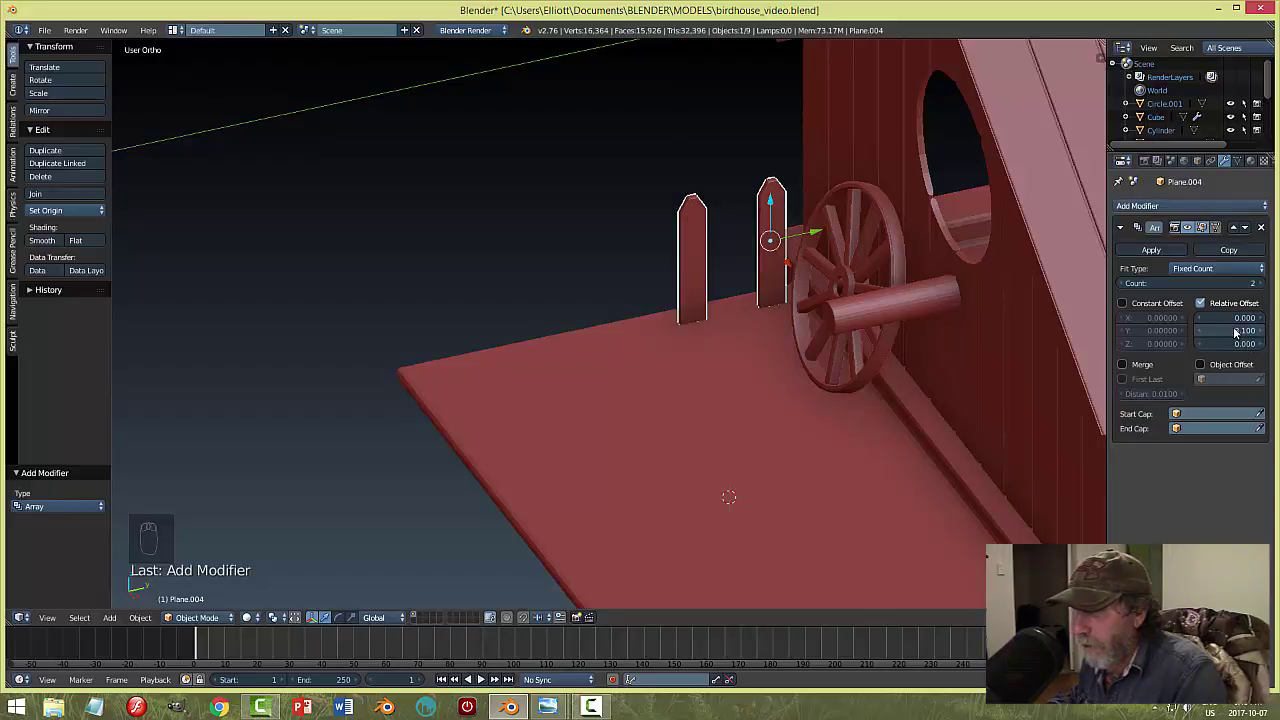
# Tighten the array's relative Y offset to -1.8, raise the count to 8, and apply the modifier.
pyautogui.moveTo(1244, 330); pyautogui.dragTo(1268, 330)
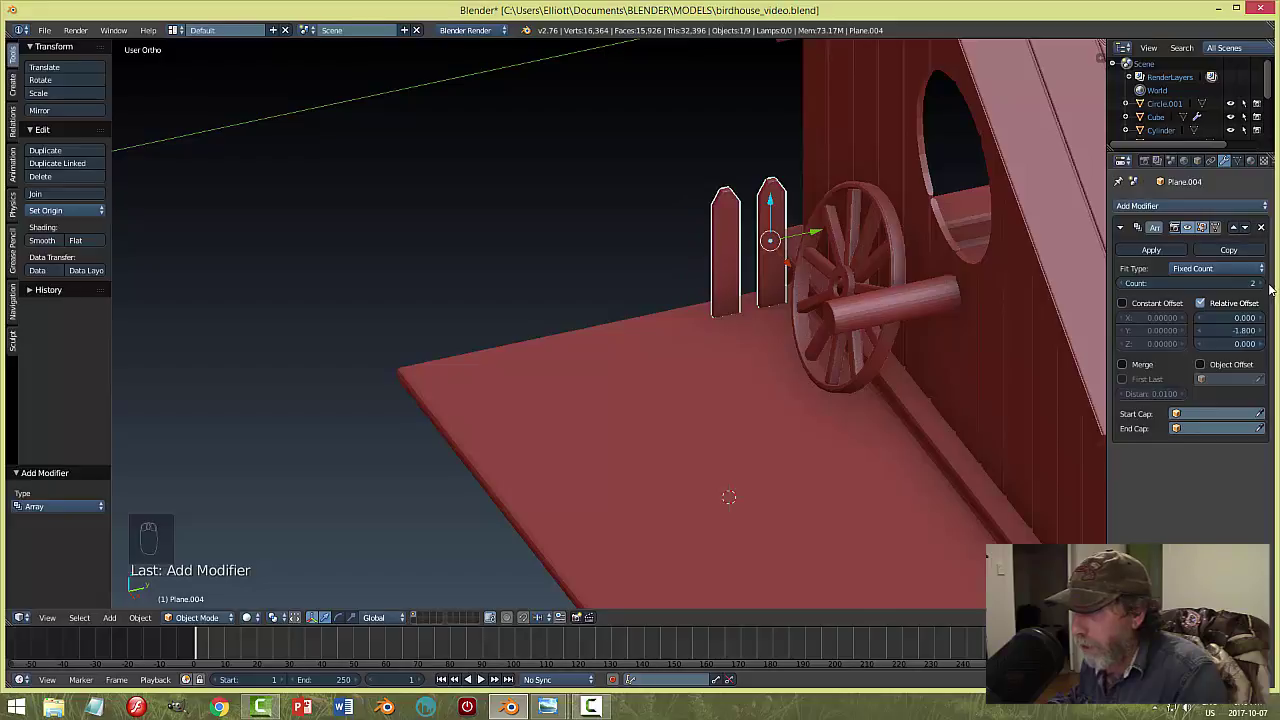
pyautogui.moveTo(1262, 284); pyautogui.dragTo(1279, 284)
pyautogui.press('a')
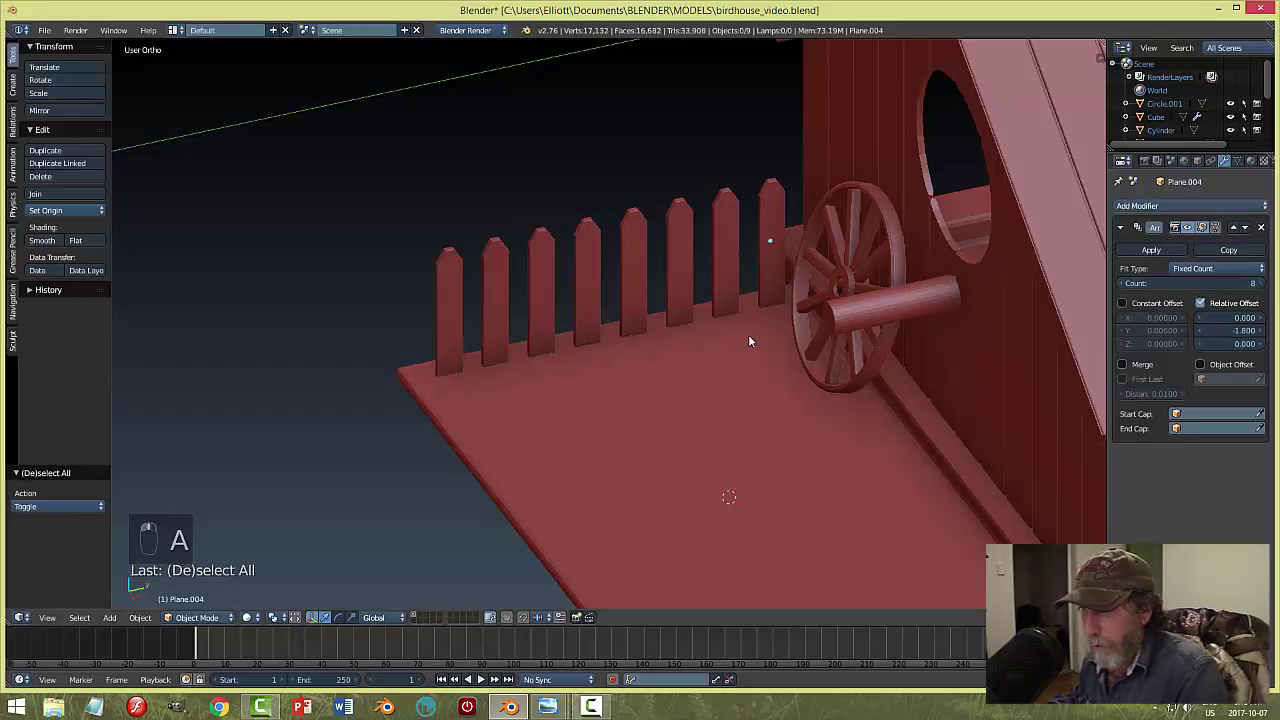
pyautogui.moveTo(751, 340); pyautogui.dragTo(629, 355, button='middle')
pyautogui.rightClick(638, 315)
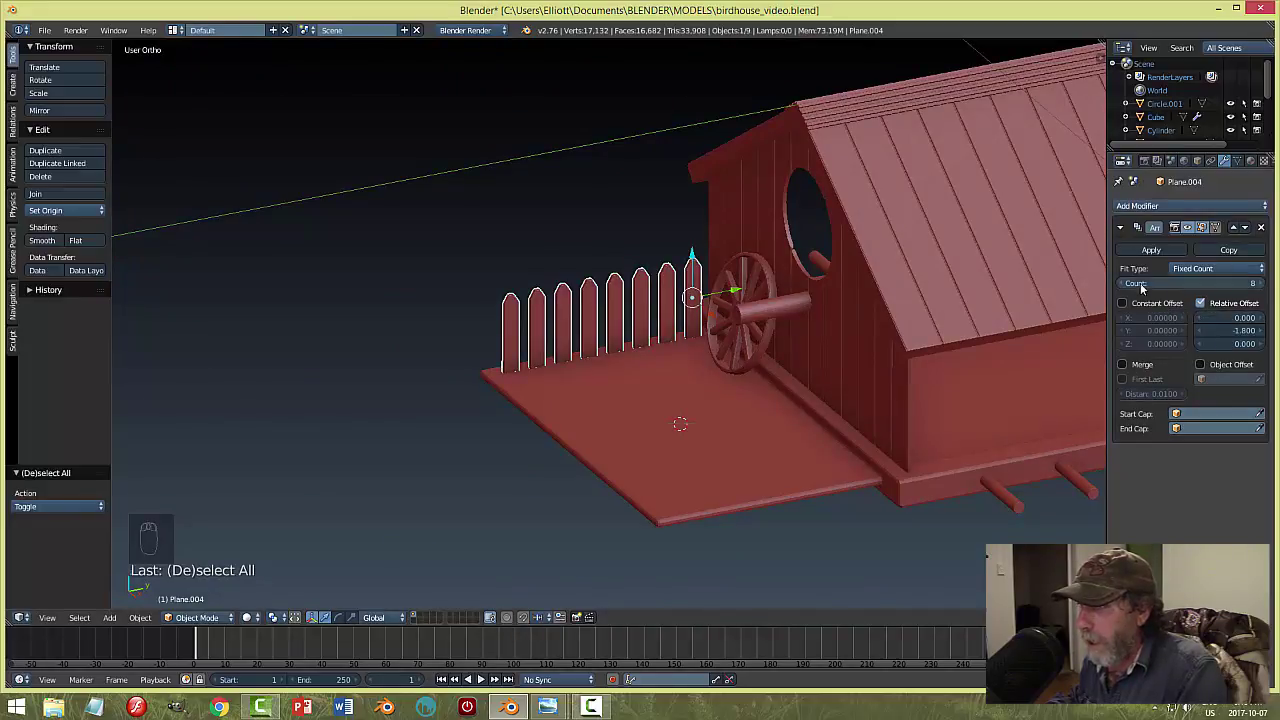
pyautogui.click(1151, 250)
pyautogui.moveTo(766, 371); pyautogui.dragTo(800, 376, button='middle')
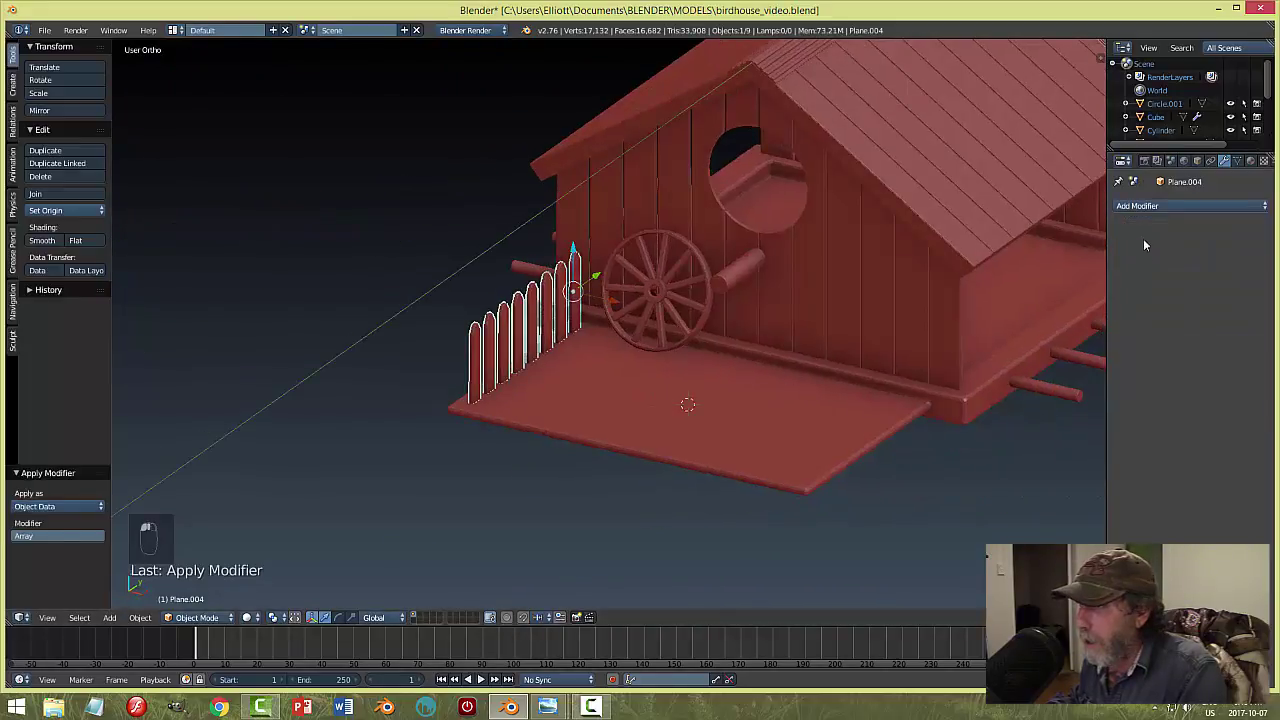
pyautogui.click(1137, 205)
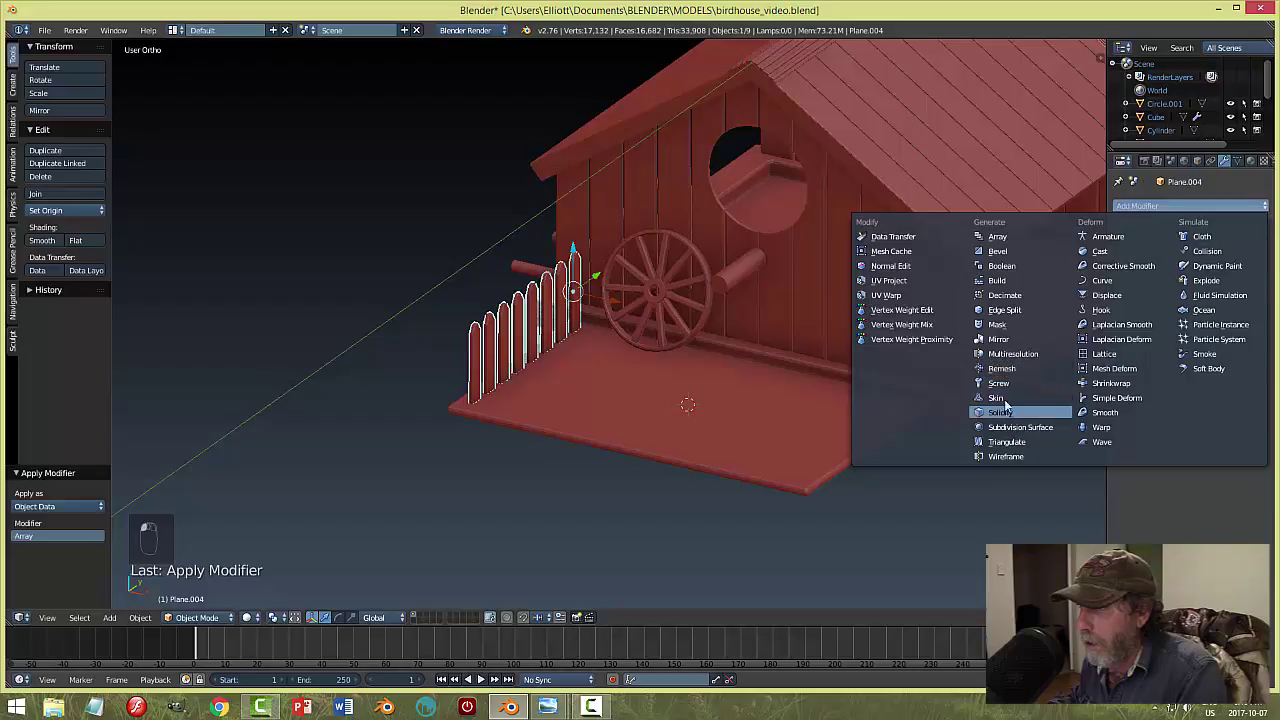
pyautogui.click(998, 324)
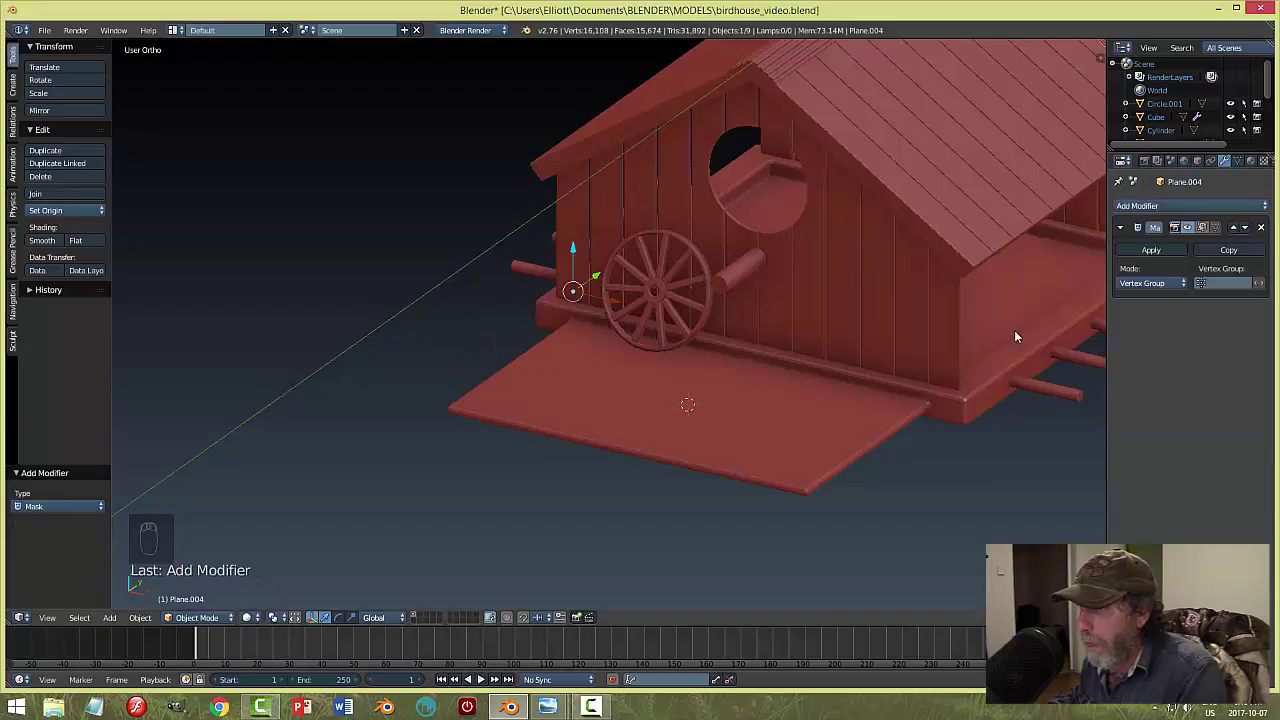
pyautogui.click(1261, 228)
# Mirror the picket row to the slab's opposite side along X using Cube as the mirror object, and apply the modifier.
pyautogui.click(1144, 206)
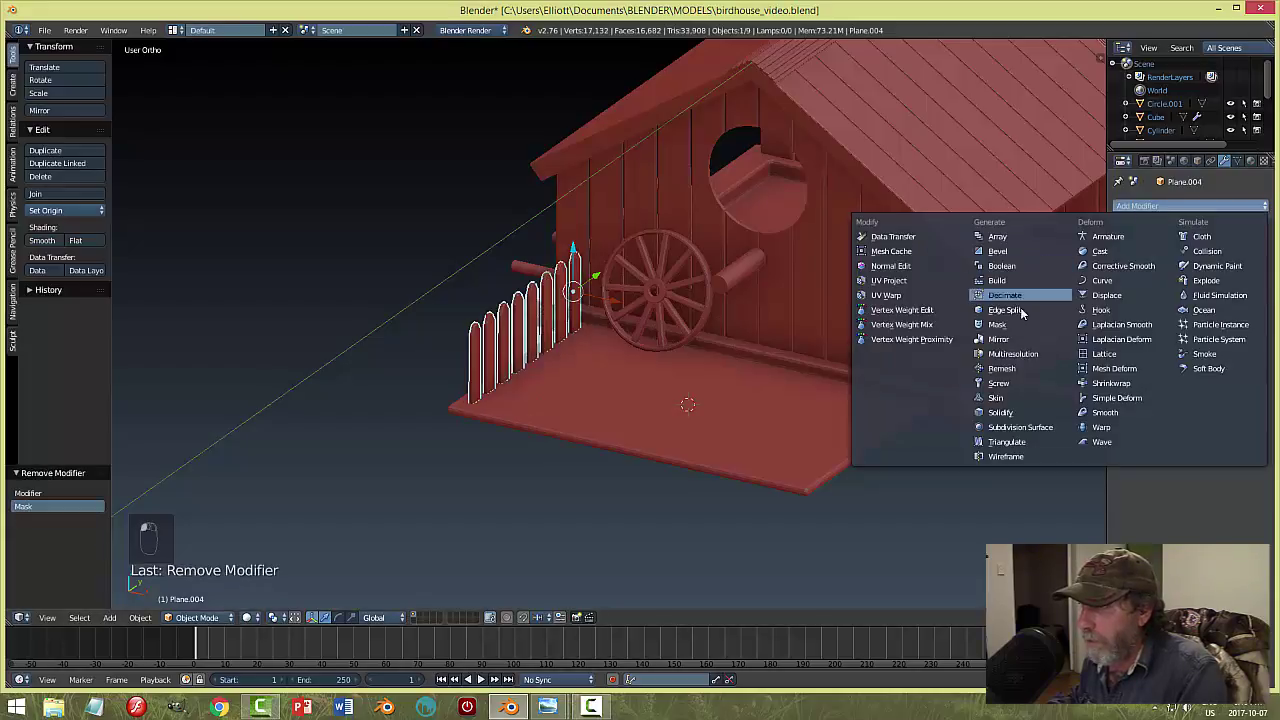
pyautogui.click(1000, 339)
pyautogui.click(1257, 358)
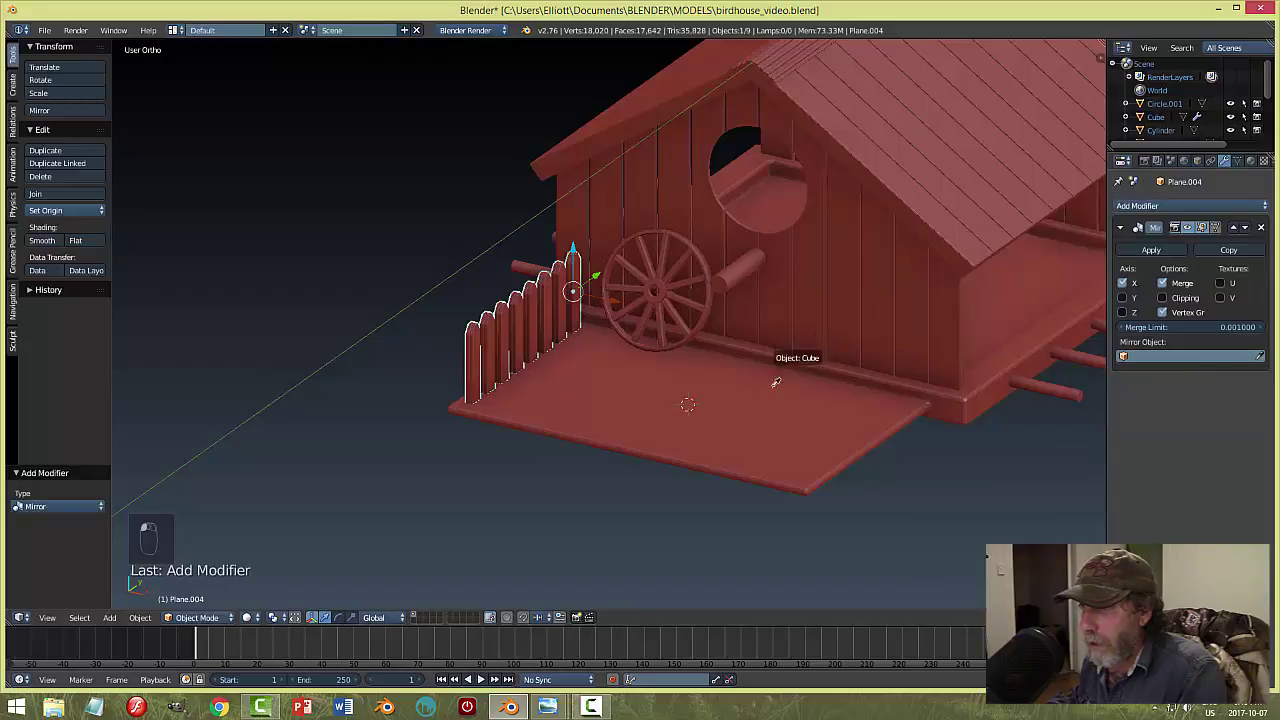
pyautogui.click(900, 393)
pyautogui.moveTo(690, 388); pyautogui.dragTo(742, 362, button='middle')
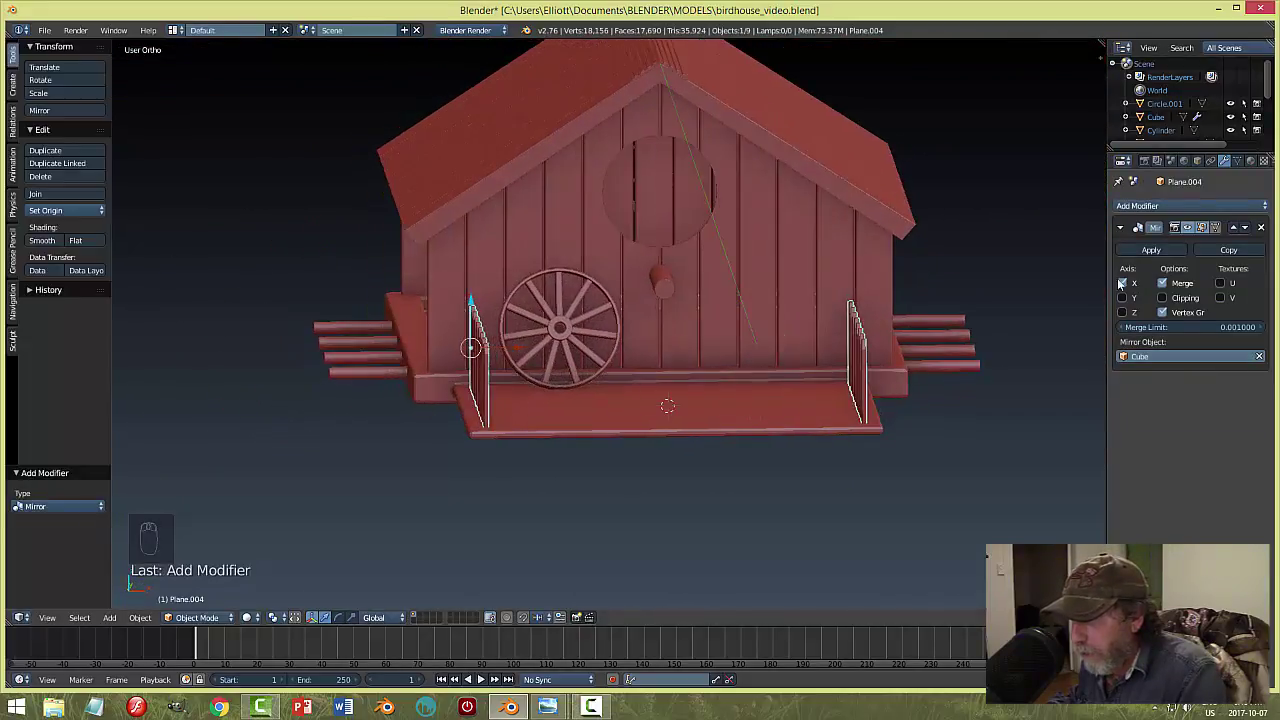
pyautogui.click(1151, 250)
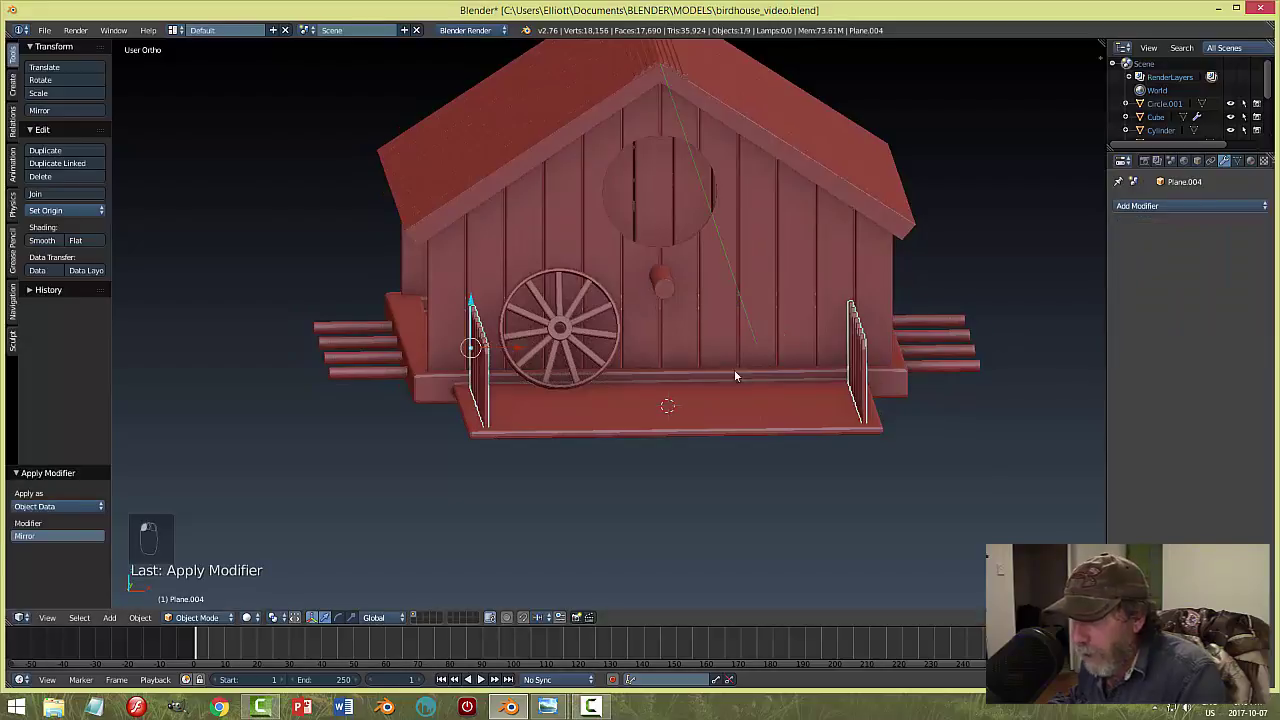
# Set the fence's origin to its geometry and raise the fence about 0.003 along Z.
pyautogui.click(71, 214)
pyautogui.click(82, 236)
pyautogui.press('g')
pyautogui.press('z')
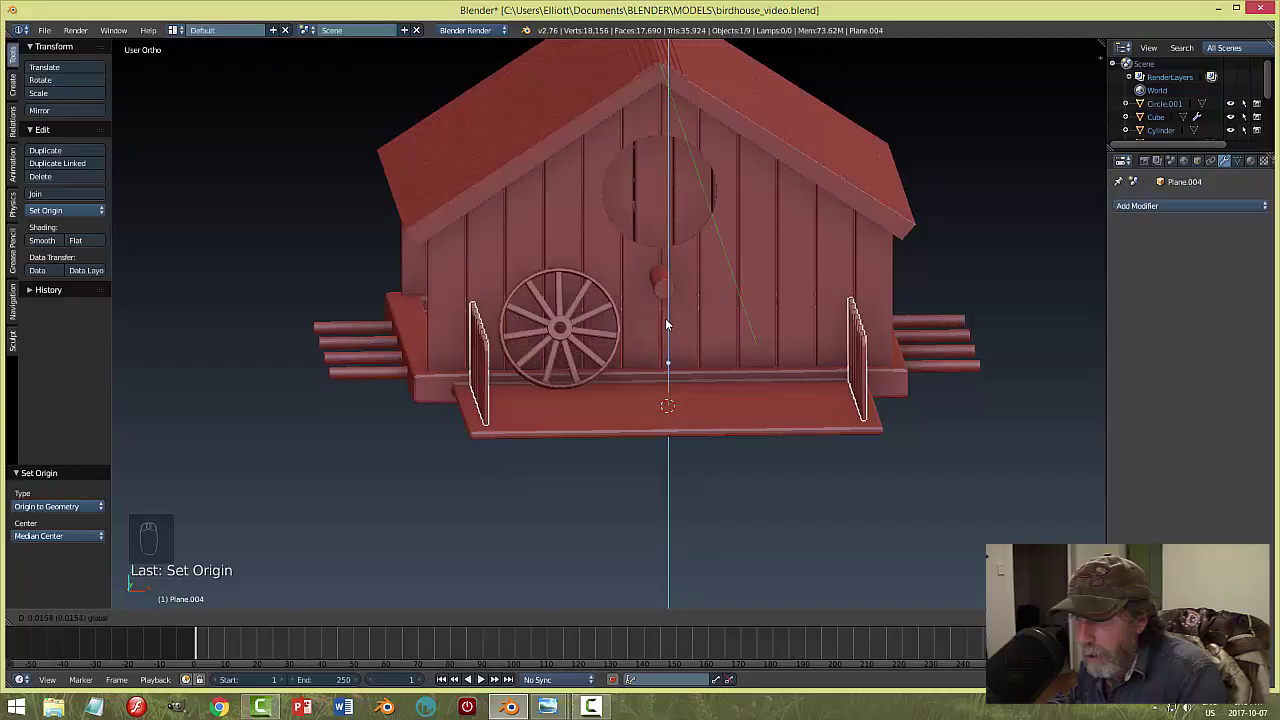
pyautogui.click(665, 318)
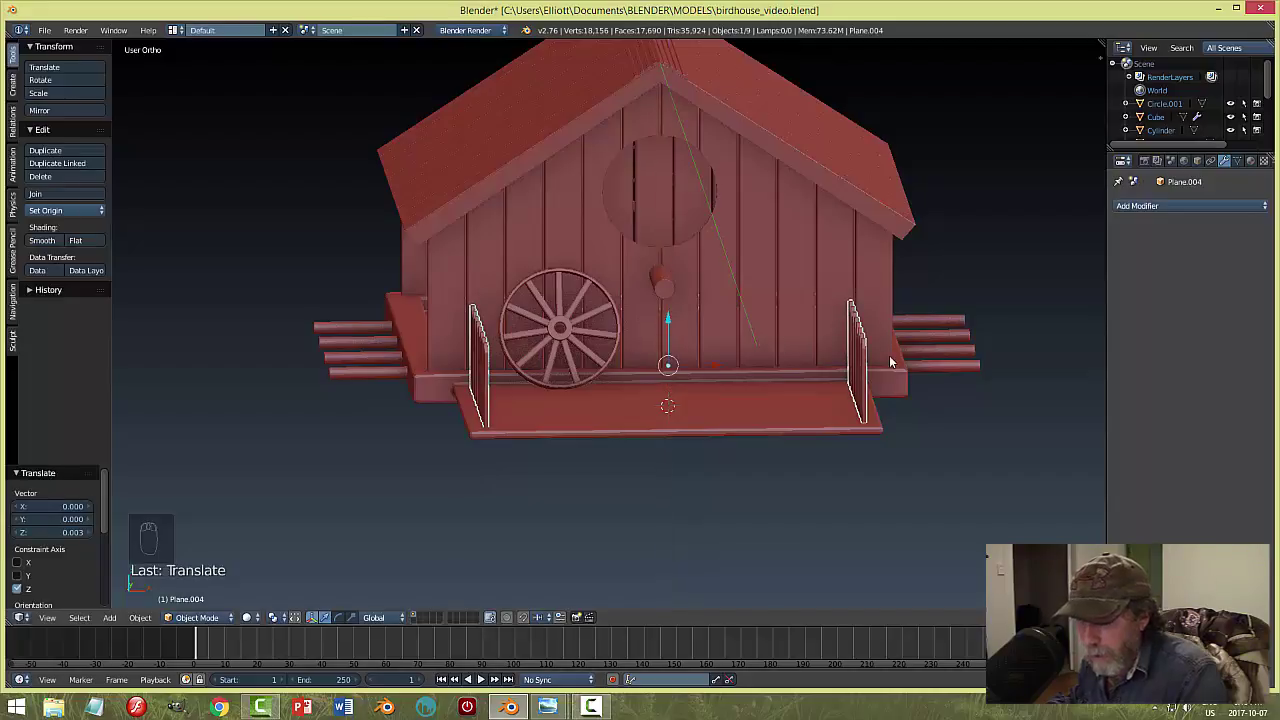
# Deselect everything and save the birdhouse file.
pyautogui.press('a')
pyautogui.moveTo(894, 381); pyautogui.dragTo(764, 421, button='middle')
pyautogui.scroll(4, 764, 420)
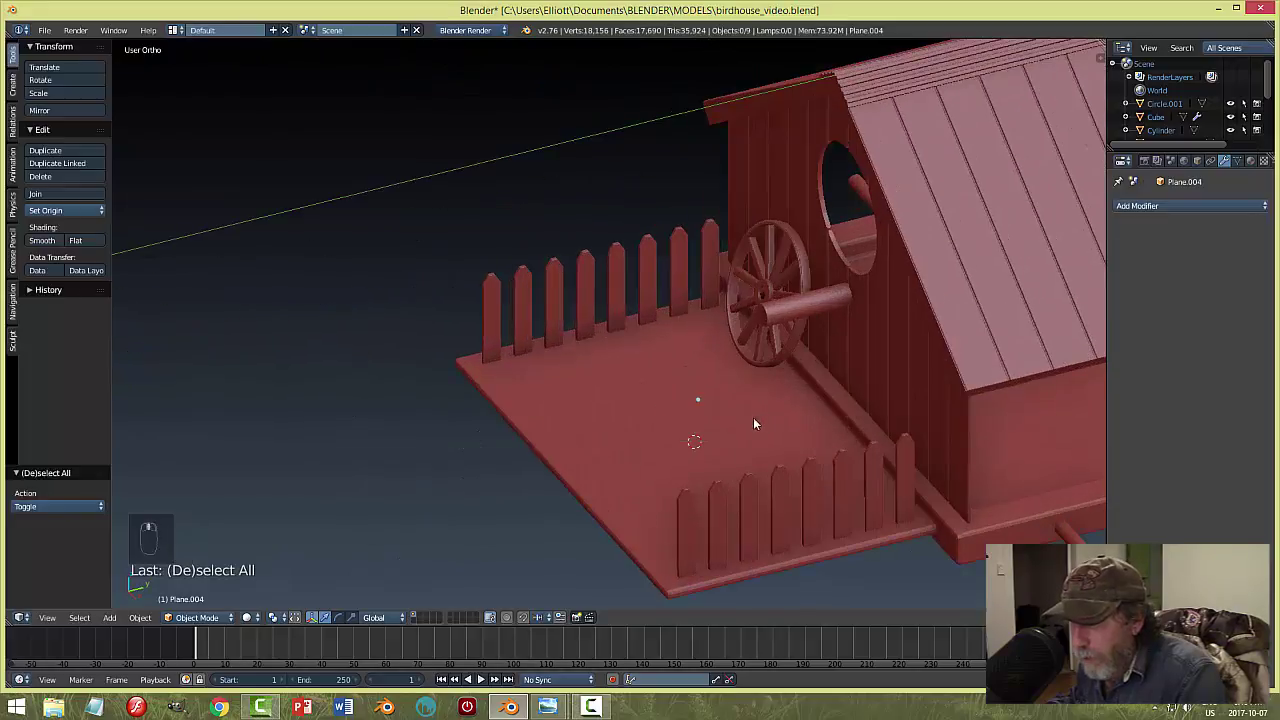
pyautogui.hotkey('ctrl', 's')
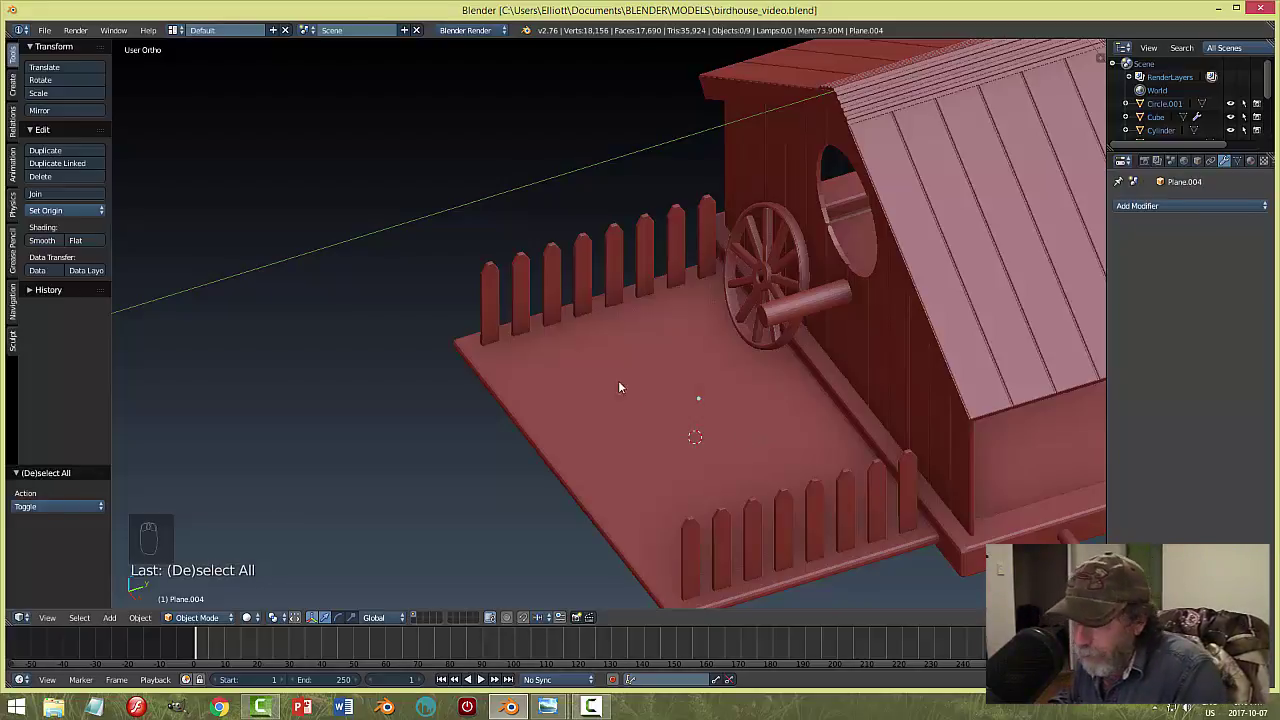
# Add a cube, scale it down to about 0.025, and move it along X beside the picket row on the wheel's side.
pyautogui.hotkey('shift', 'a')
pyautogui.moveTo(671, 365)
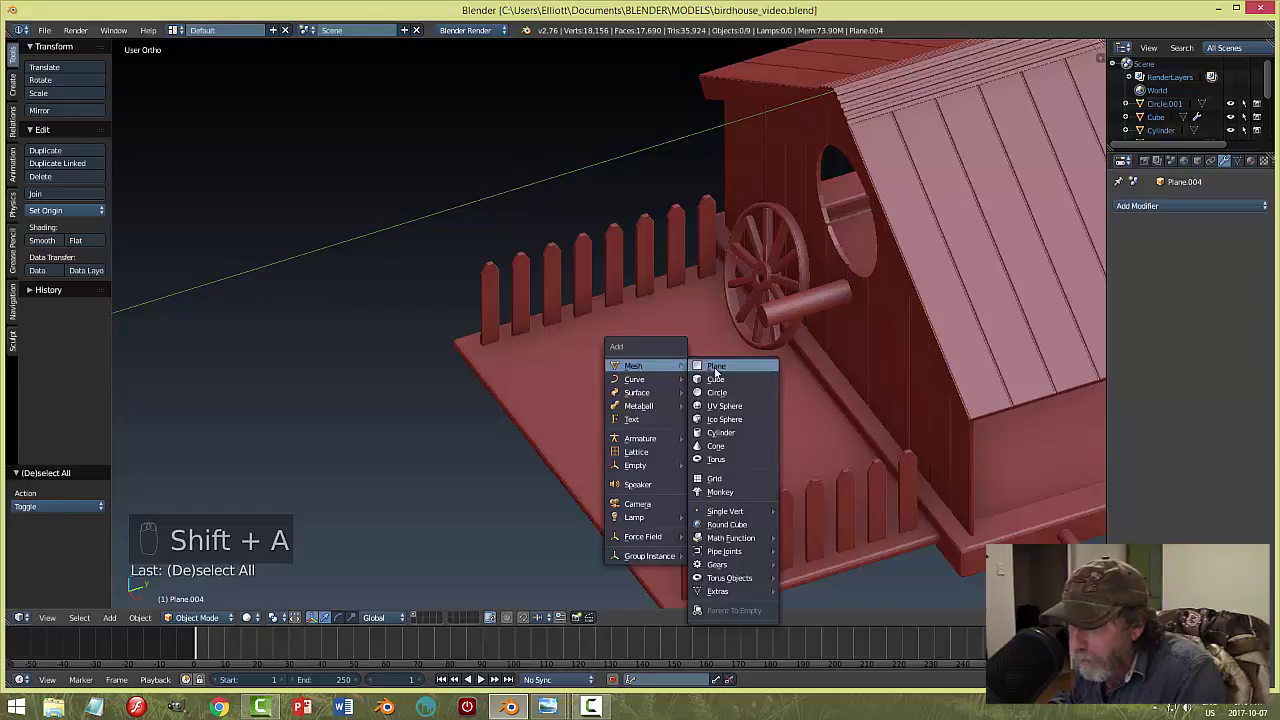
pyautogui.click(713, 379)
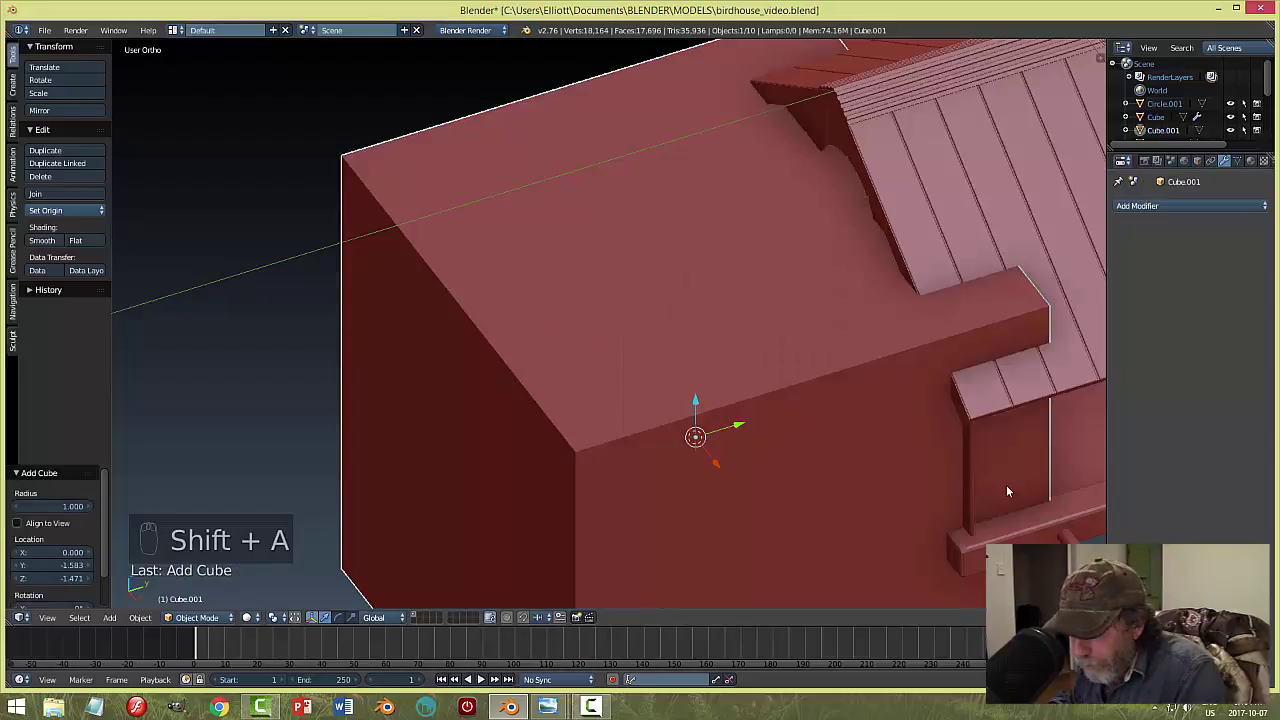
pyautogui.press('s')
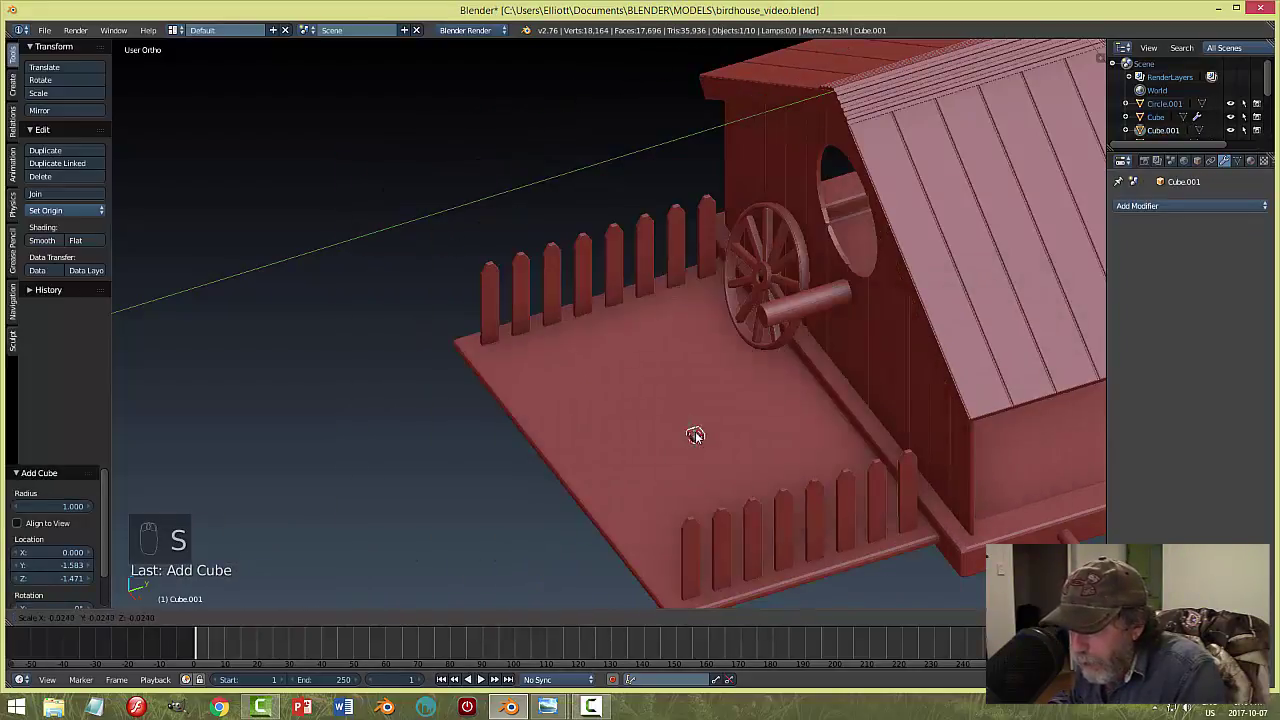
pyautogui.click(700, 437)
pyautogui.moveTo(716, 474); pyautogui.dragTo(617, 355)
pyautogui.press('KP_Decimal')
pyautogui.scroll(-10, 686, 358)
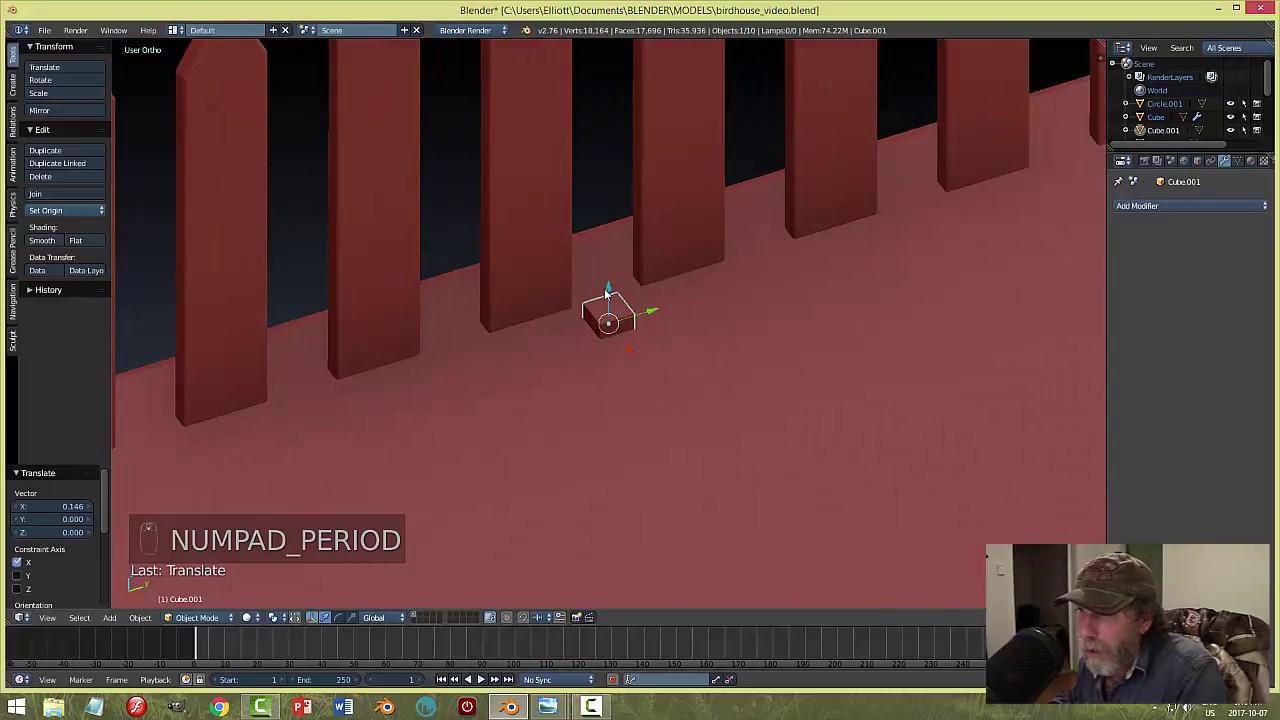
# Raise the cube about 0.138 along Z, shrink it by roughly half, and shift it about -0.030 along X to the pickets.
pyautogui.moveTo(604, 293); pyautogui.dragTo(640, 188)
pyautogui.scroll(-3, 640, 188)
pyautogui.moveTo(640, 200); pyautogui.dragTo(952, 294, button='middle')
pyautogui.press('s')
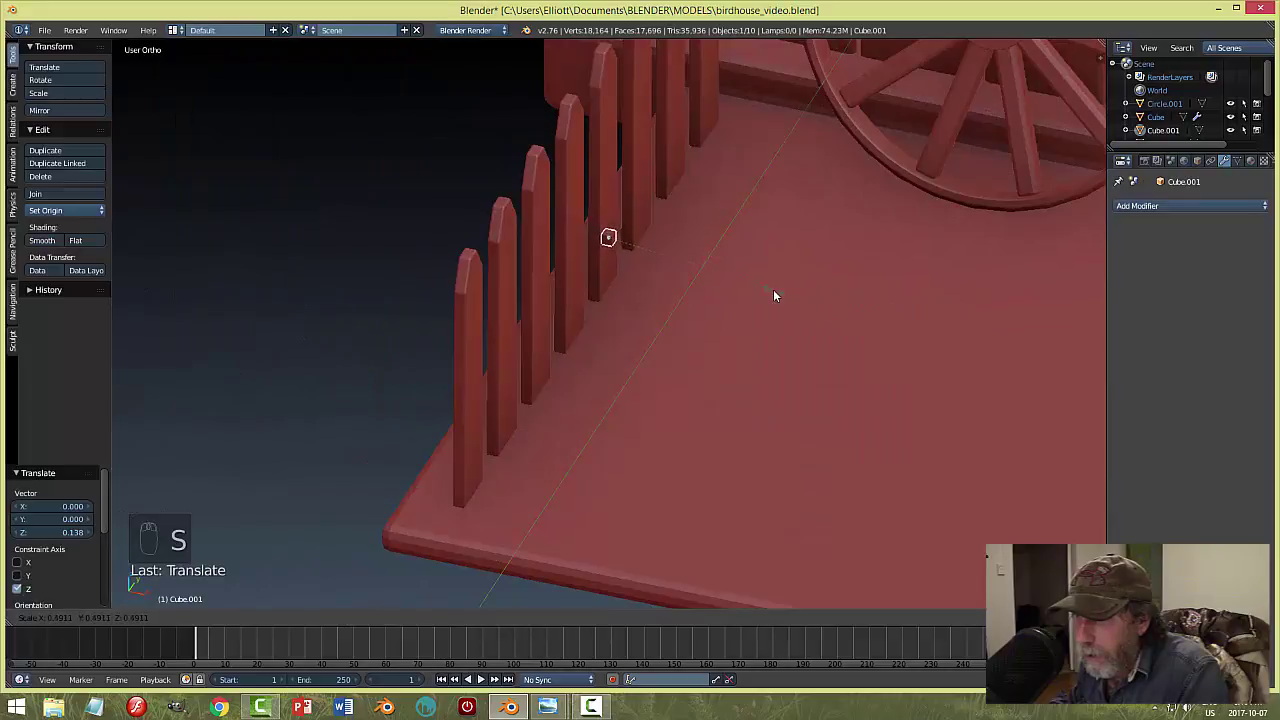
pyautogui.click(765, 287)
pyautogui.press('s')
pyautogui.press('x')
pyautogui.click(639, 244)
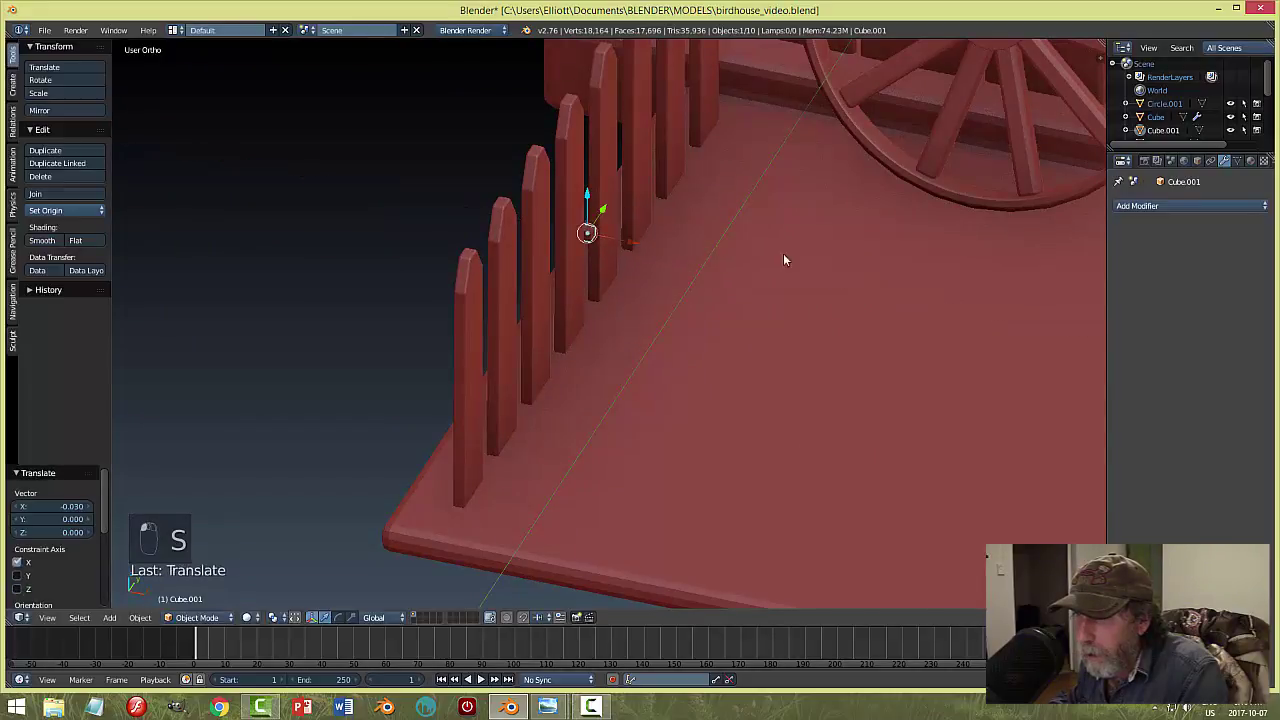
# Scale the cube by about 0.735 and stretch it about 82.4 along Y into a rail spanning the picket row.
pyautogui.moveTo(783, 253); pyautogui.dragTo(712, 268, button='middle')
pyautogui.scroll(4, 705, 274)
pyautogui.press('s')
pyautogui.click(723, 241)
pyautogui.scroll(-3, 690, 205)
pyautogui.scroll(1, 724, 252)
pyautogui.press('s')
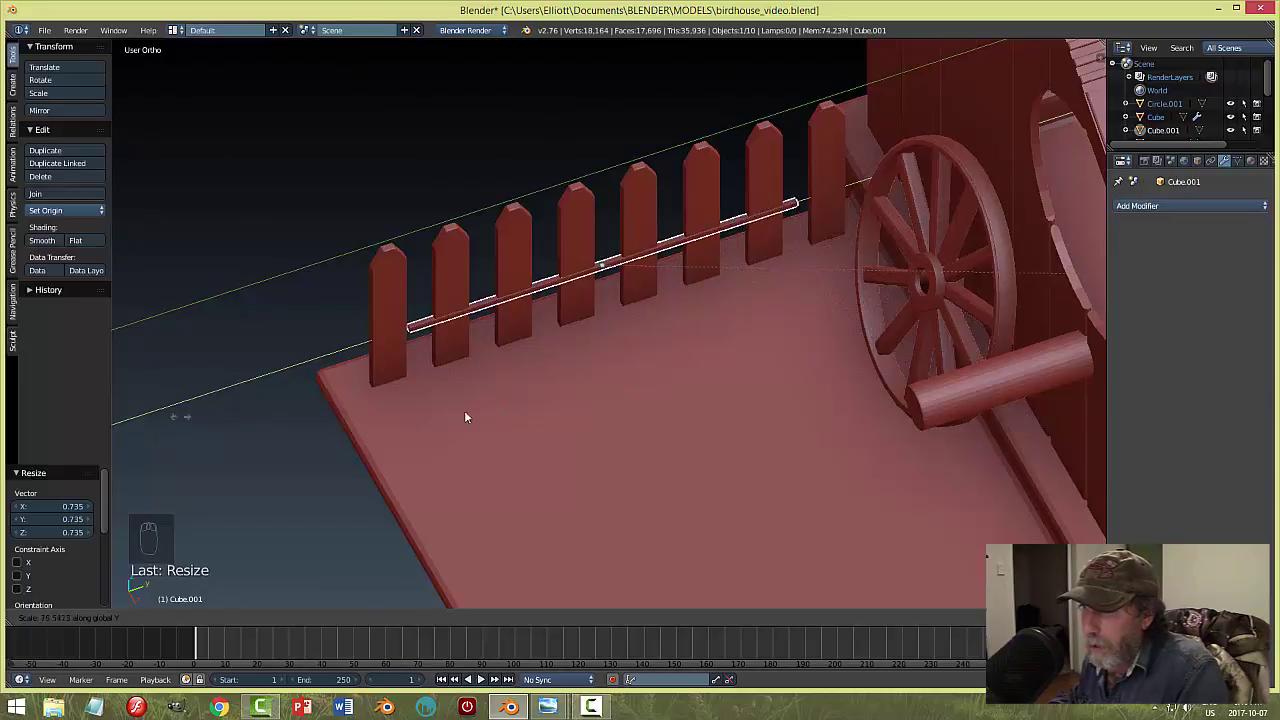
pyautogui.click(815, 404)
# Thin the fence rail by scaling it about 0.448 along X.
pyautogui.moveTo(815, 404); pyautogui.dragTo(724, 394, button='middle')
pyautogui.scroll(3, 700, 410)
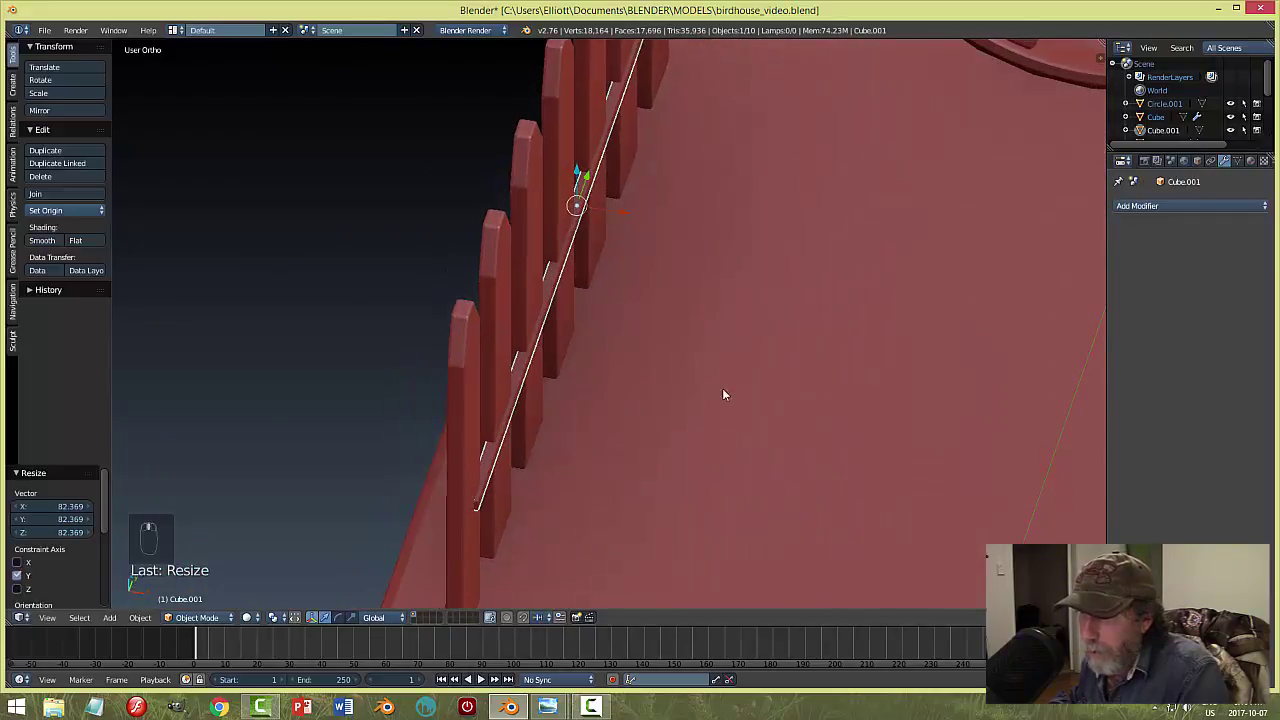
pyautogui.press('s')
pyautogui.press('x')
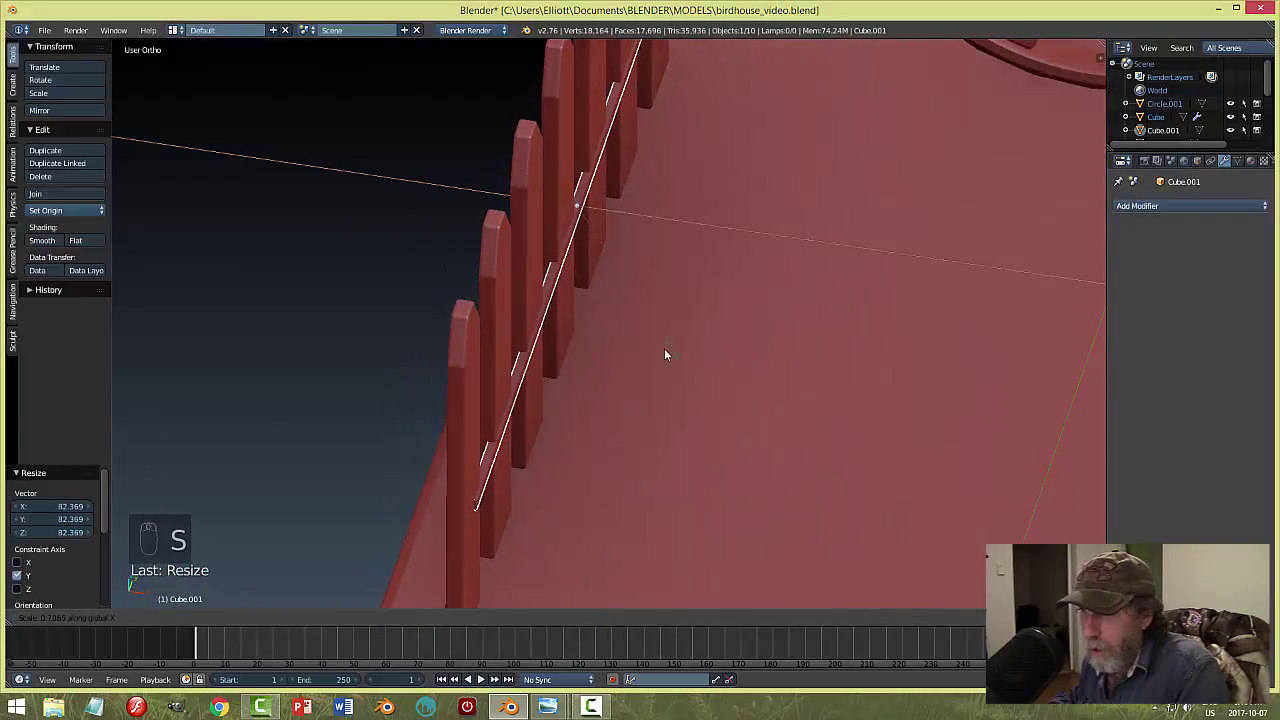
pyautogui.click(585, 317)
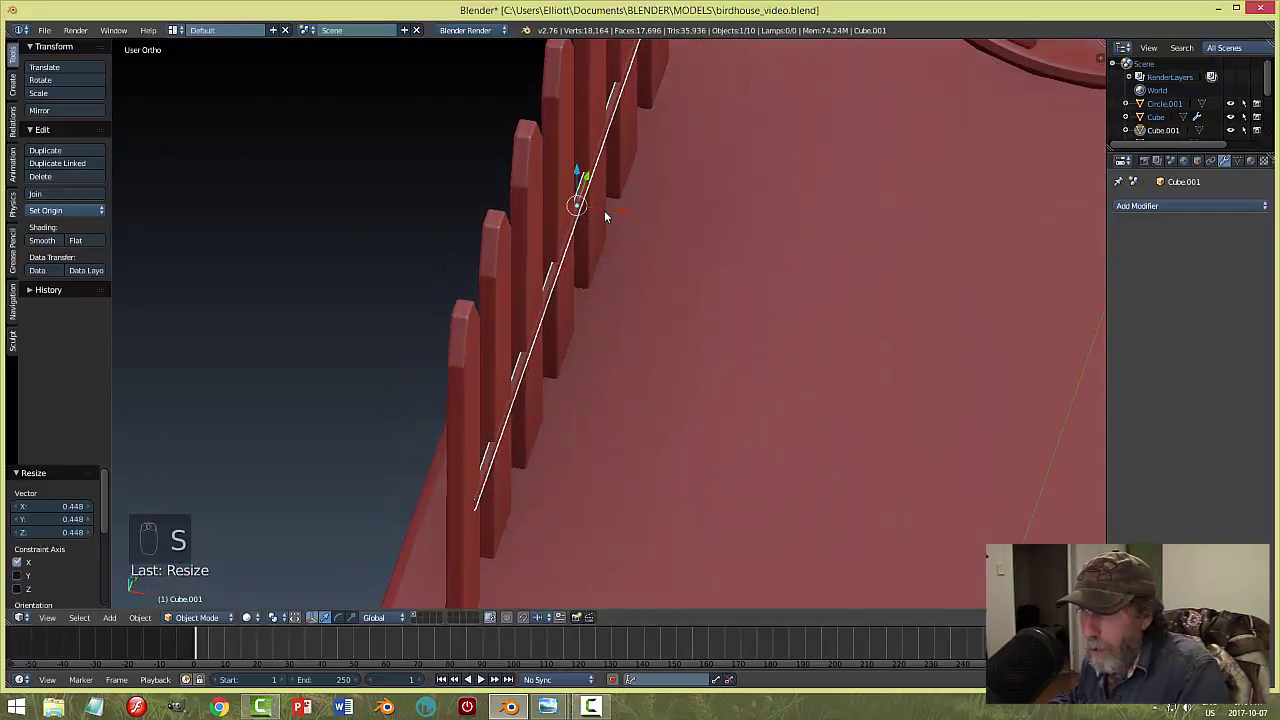
# Shift the rail about -0.005 along X so it sits within the thickness of the pickets, and deselect it.
pyautogui.press('g')
pyautogui.press('x')
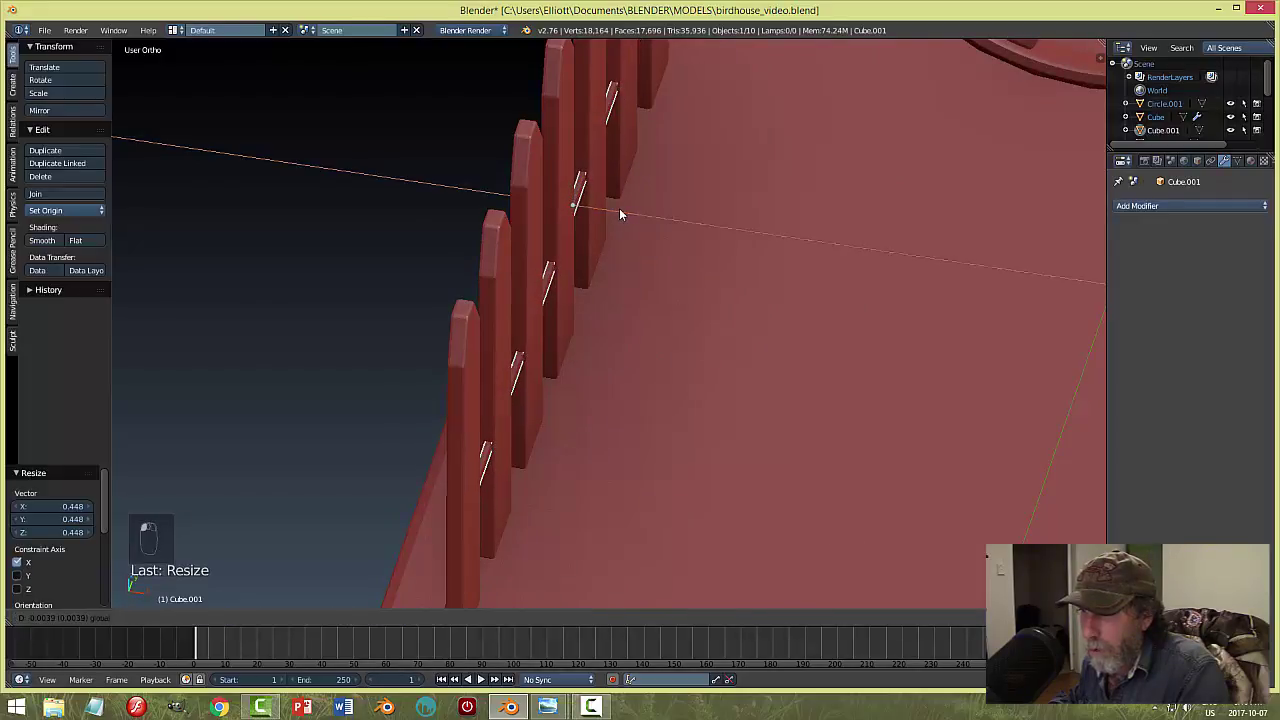
pyautogui.click(618, 207)
pyautogui.moveTo(618, 207); pyautogui.dragTo(671, 237, button='middle')
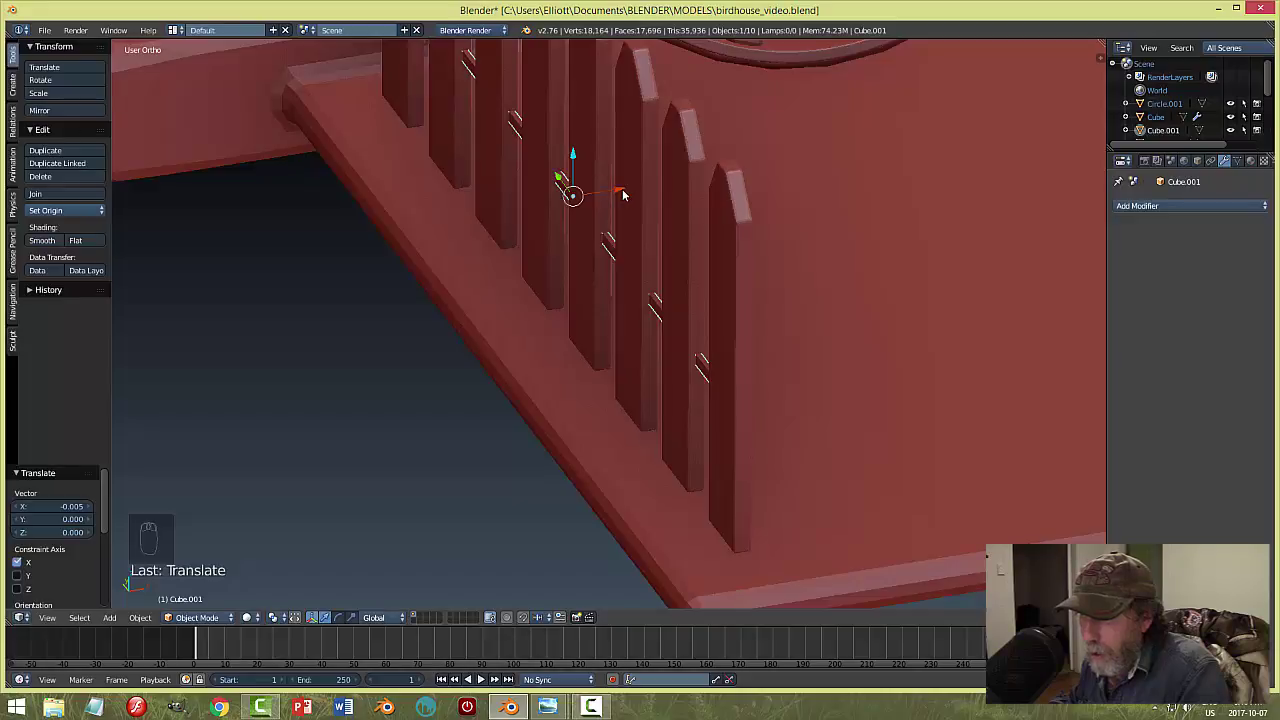
pyautogui.press('g')
pyautogui.press('x')
pyautogui.press('Escape')
pyautogui.press('a')
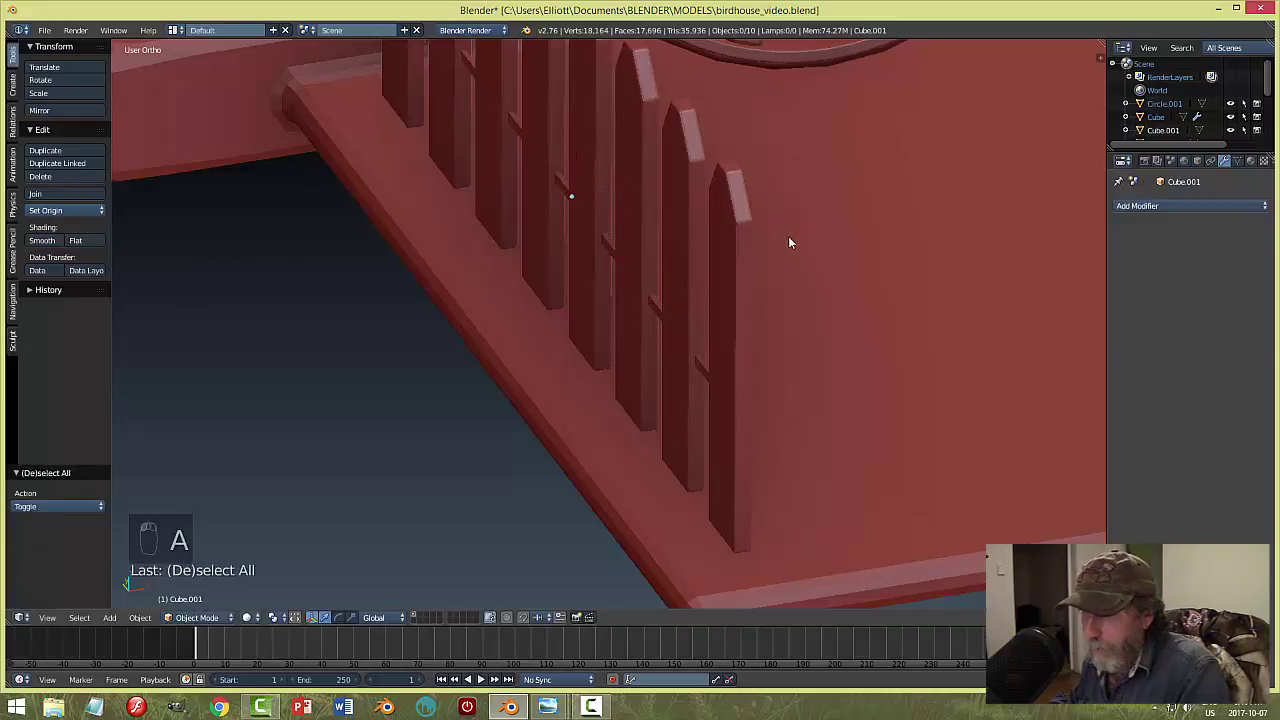
# Raise the rail along Z to the upper part of the pickets and deselect it.
pyautogui.moveTo(788, 242); pyautogui.dragTo(783, 190, button='middle')
pyautogui.scroll(2, 735, 263)
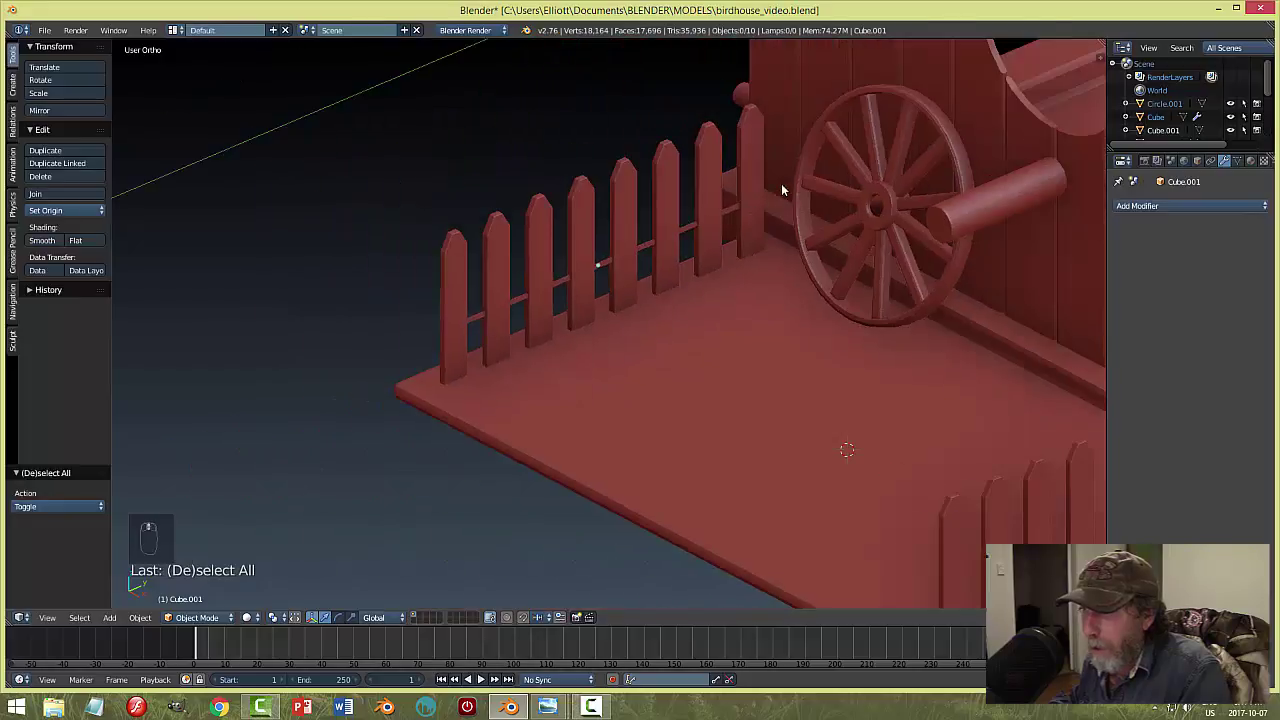
pyautogui.rightClick(687, 229)
pyautogui.moveTo(600, 228); pyautogui.dragTo(600, 191)
pyautogui.press('a')
pyautogui.scroll(-4, 714, 262)
pyautogui.moveTo(714, 266); pyautogui.dragTo(677, 277, button='middle')
pyautogui.scroll(4, 762, 280)
pyautogui.scroll(-4, 762, 280)
pyautogui.scroll(4, 660, 262)
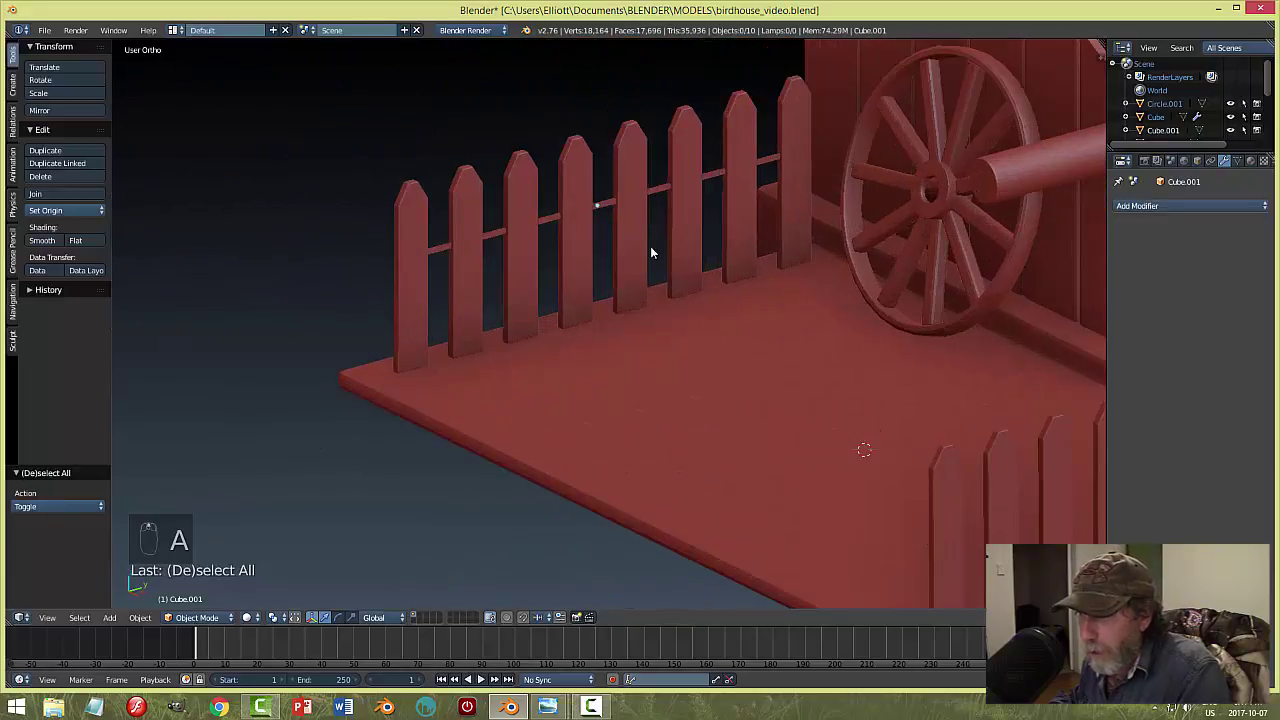
# Select the fence rail running through the pickets and apply its scale.
pyautogui.rightClick(656, 190)
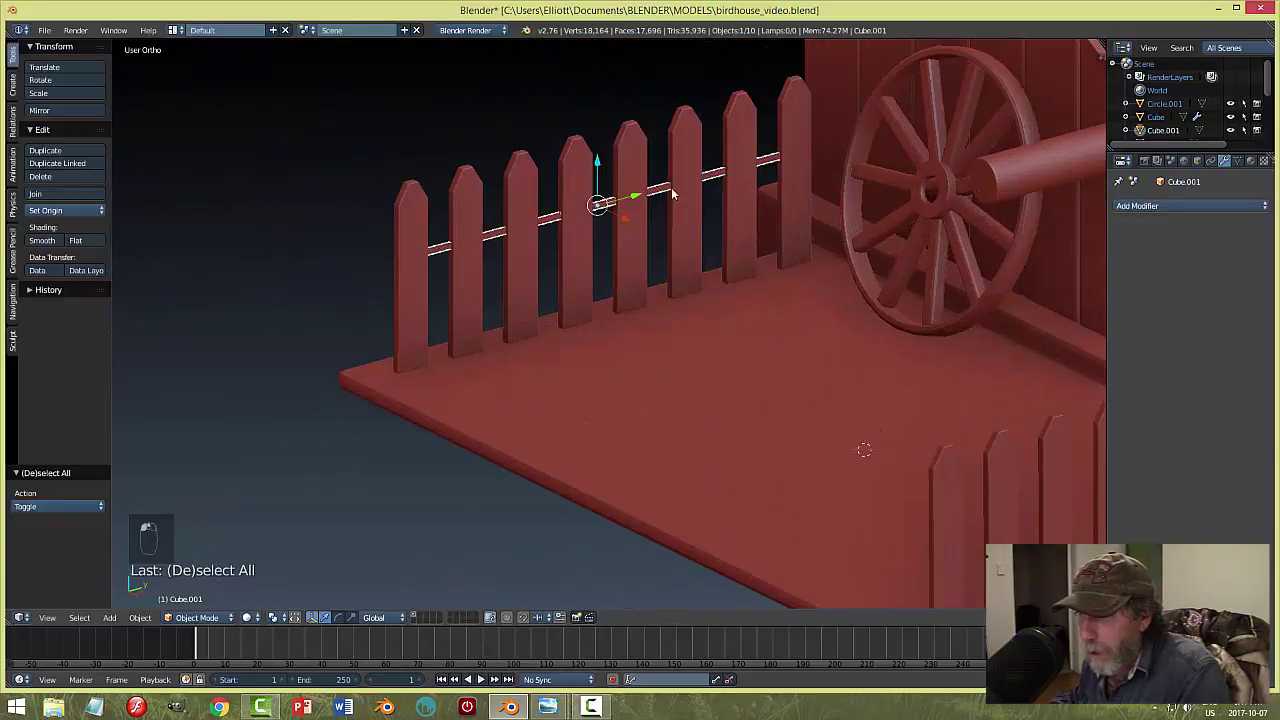
pyautogui.click(140, 617)
pyautogui.moveTo(172, 520)
pyautogui.click(300, 555)
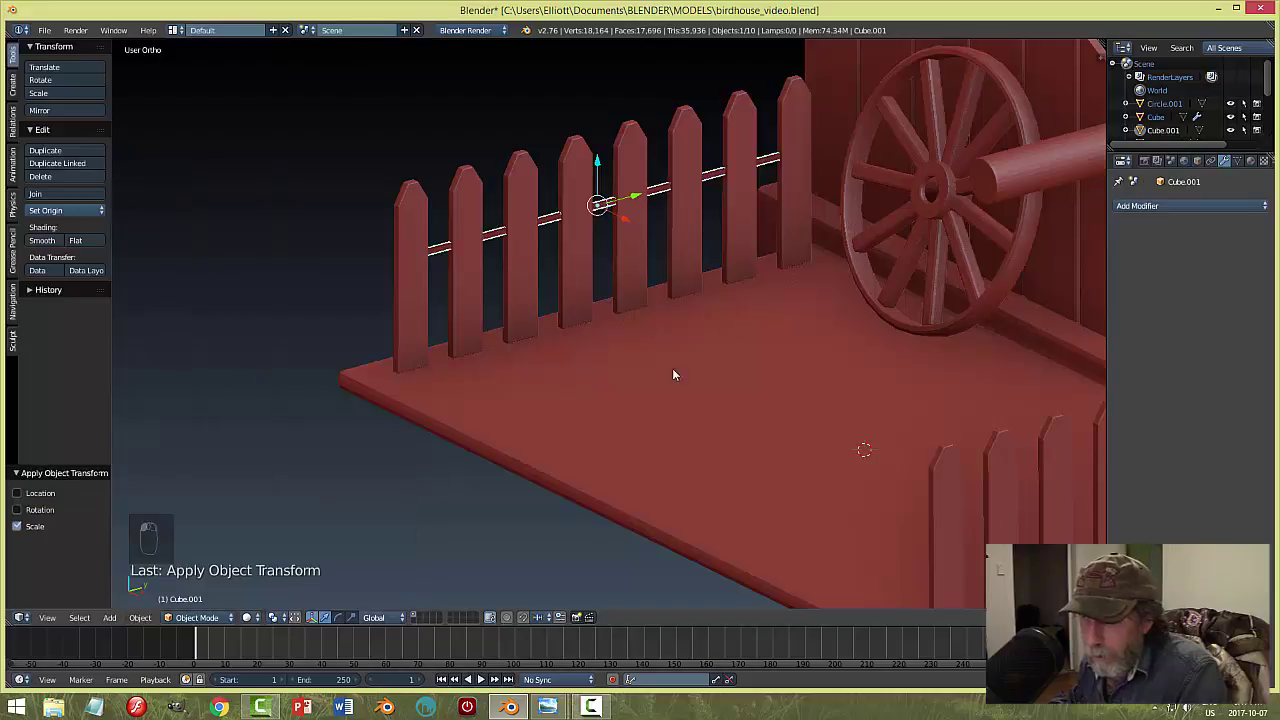
# Add a Bevel modifier to the rail with a width of 0.0210.
pyautogui.scroll(5, 673, 375)
pyautogui.moveTo(780, 271); pyautogui.dragTo(1071, 323, button='middle')
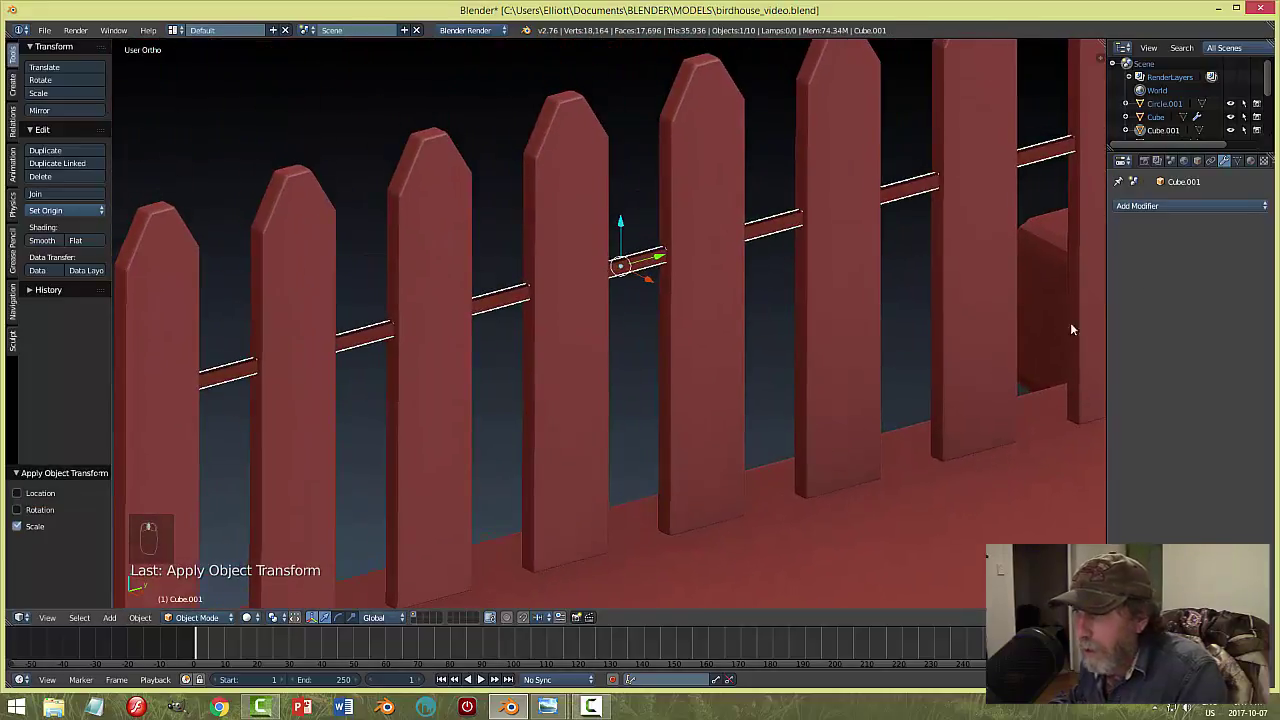
pyautogui.click(1136, 207)
pyautogui.click(992, 250)
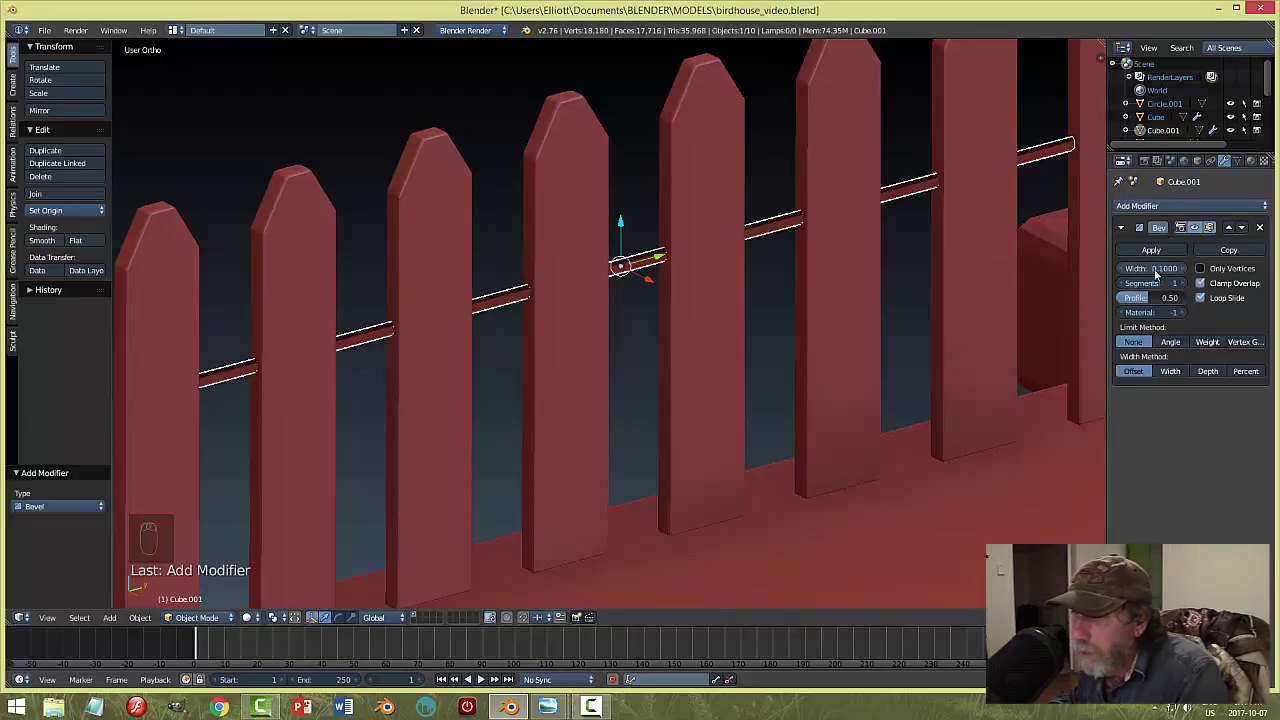
pyautogui.moveTo(1152, 268); pyautogui.dragTo(1128, 268)
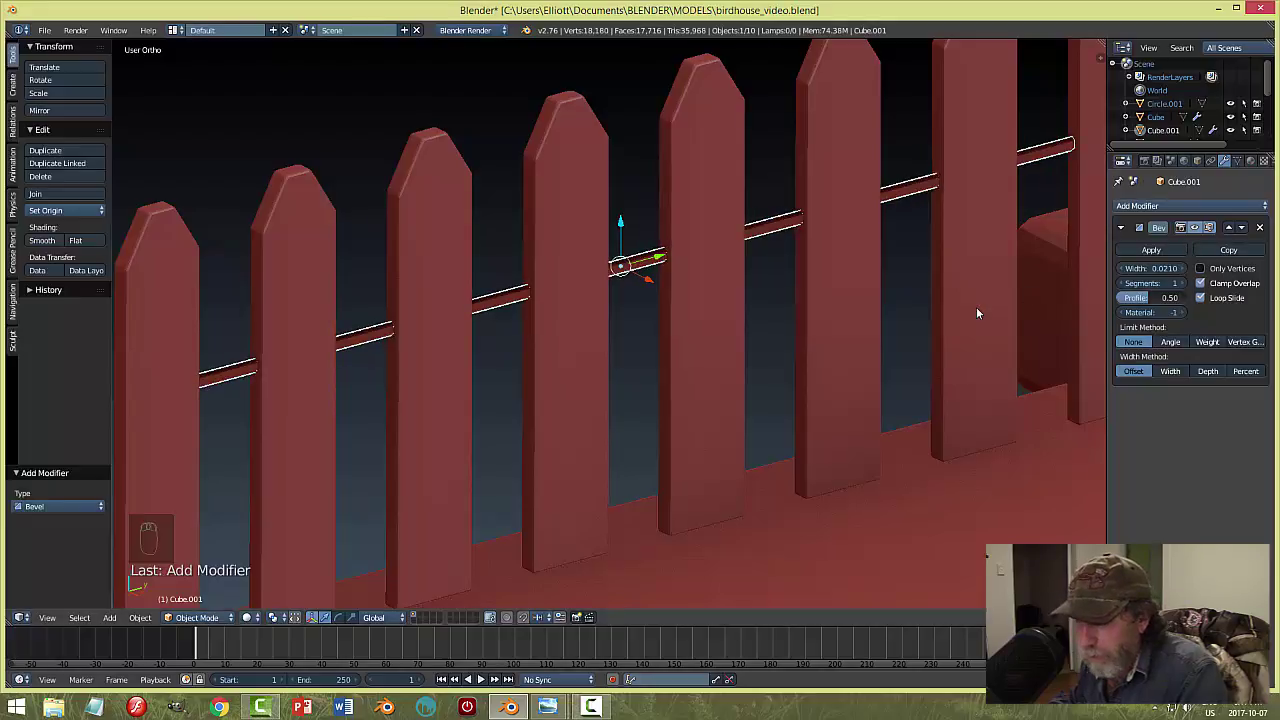
# Recalculate the normals of the whole rail mesh in Edit Mode, return to Object Mode and deselect everything.
pyautogui.press('a')
pyautogui.press('a')
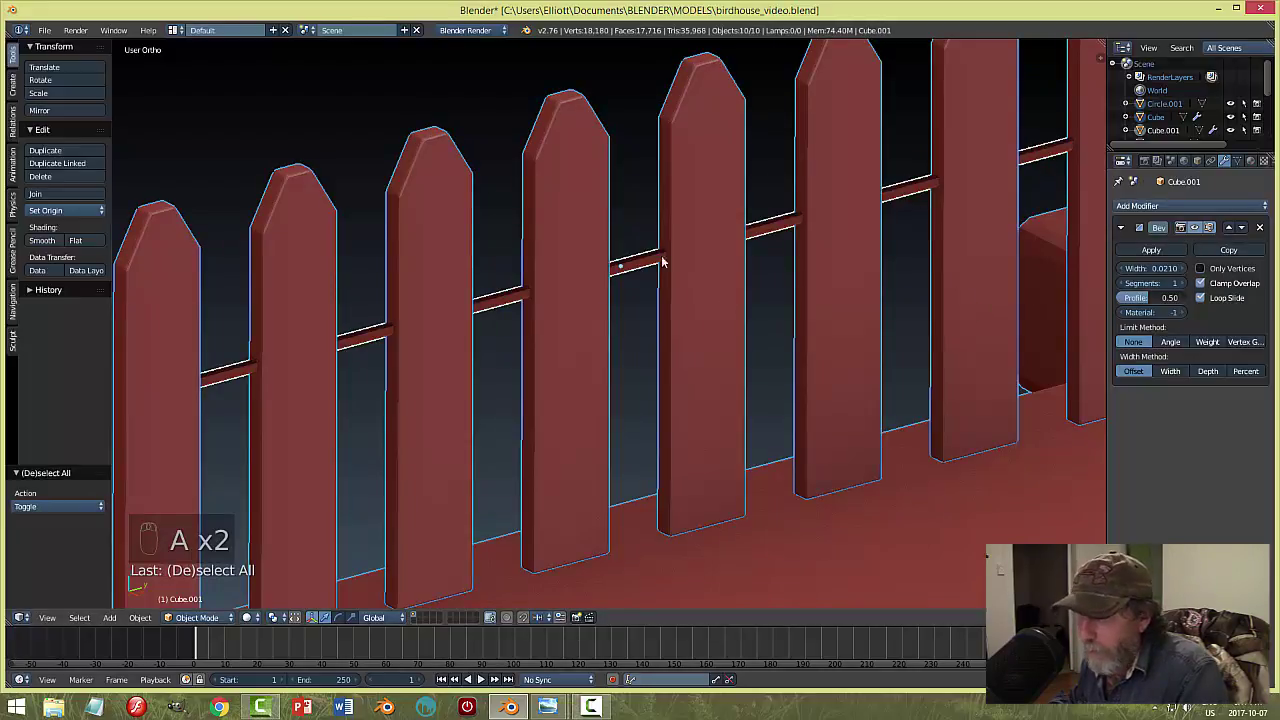
pyautogui.rightClick(796, 235)
pyautogui.press('Tab')
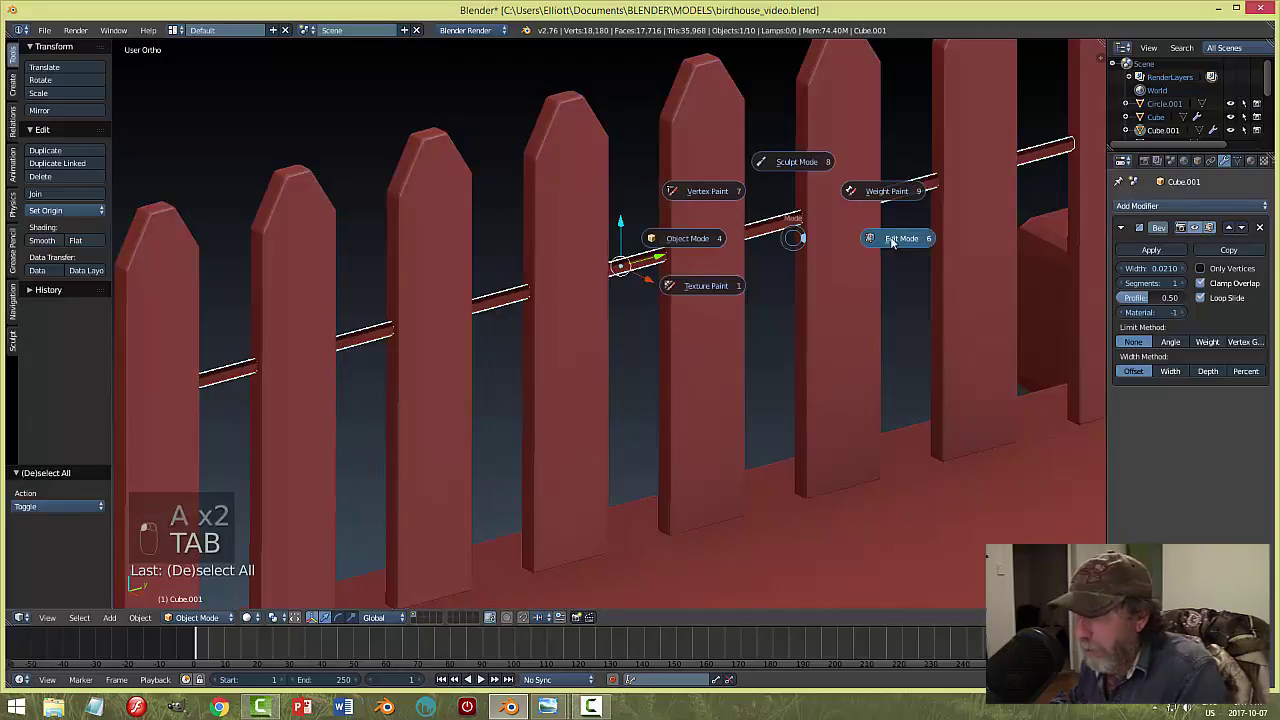
pyautogui.click(896, 238)
pyautogui.press('a')
pyautogui.press('a')
pyautogui.press('a')
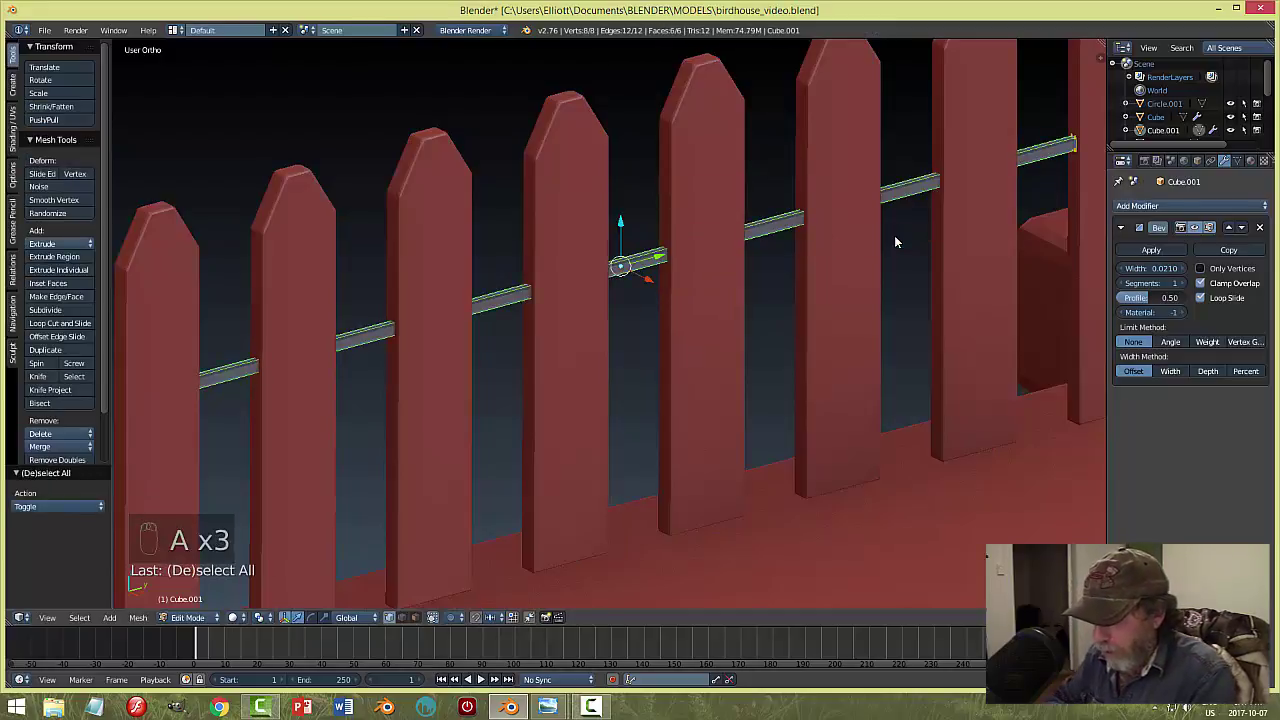
pyautogui.hotkey('ctrl', 'n')
pyautogui.press('a')
pyautogui.press('Tab')
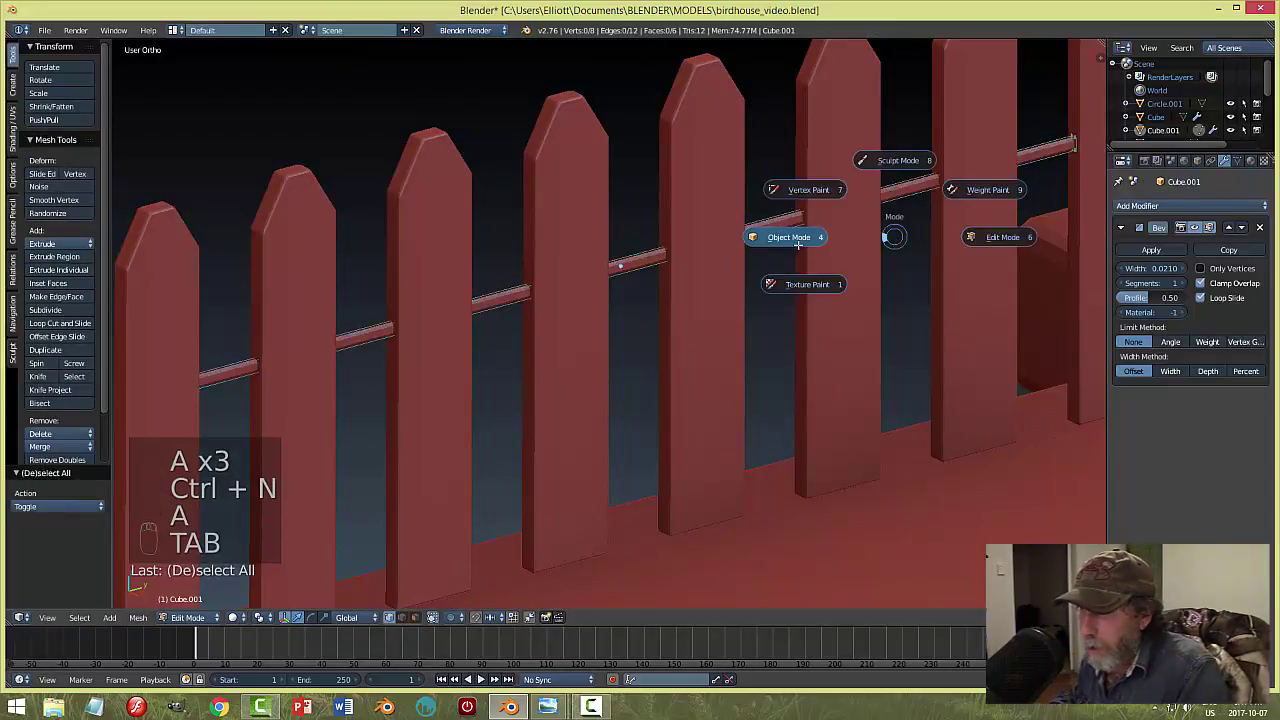
pyautogui.click(748, 322)
pyautogui.press('a')
pyautogui.press('a')
pyautogui.scroll(4, 702, 340)
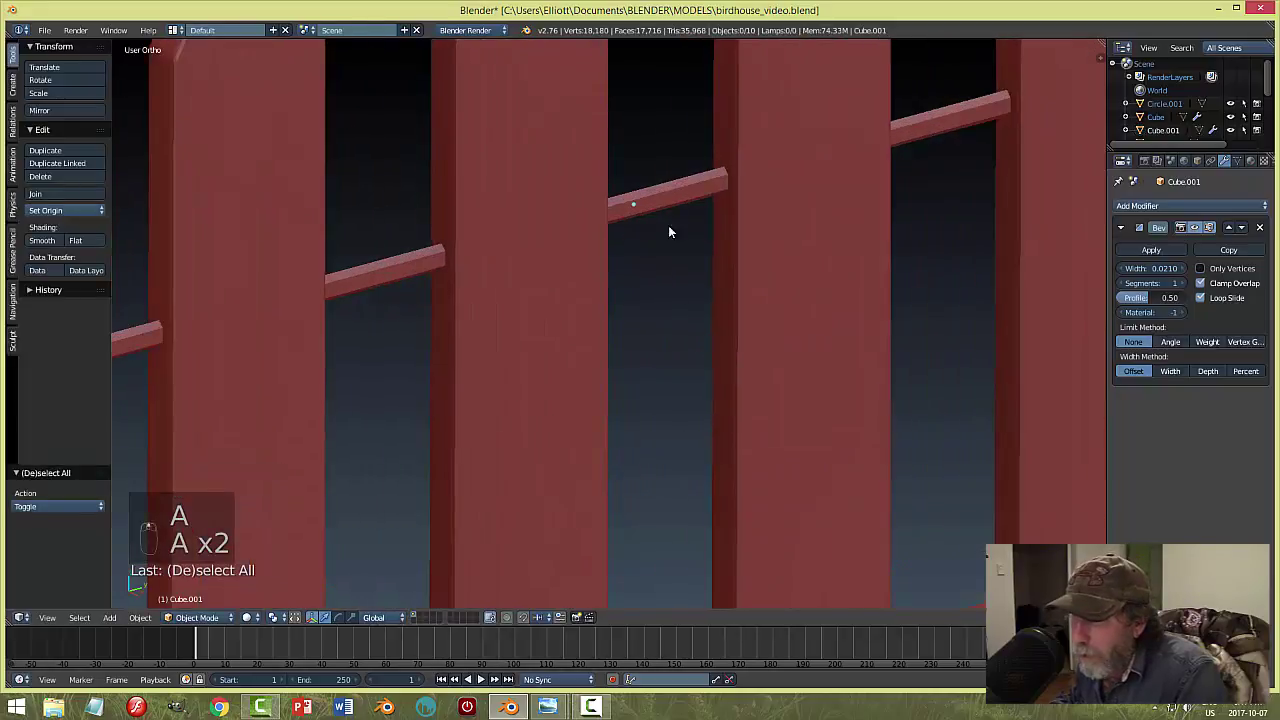
# Reduce the rail's bevel width to 0.0010 and apply the Bevel modifier.
pyautogui.moveTo(1150, 268); pyautogui.dragTo(1122, 272)
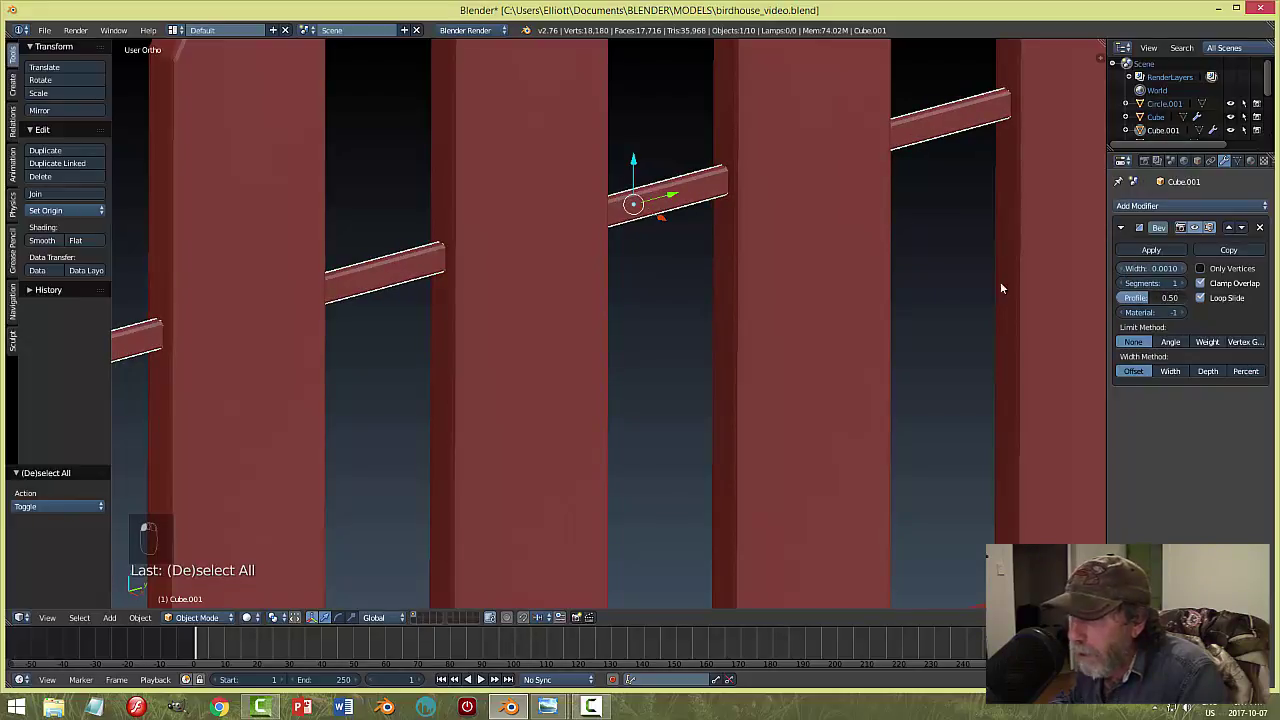
pyautogui.press('a')
pyautogui.moveTo(760, 338); pyautogui.dragTo(626, 343, button='middle')
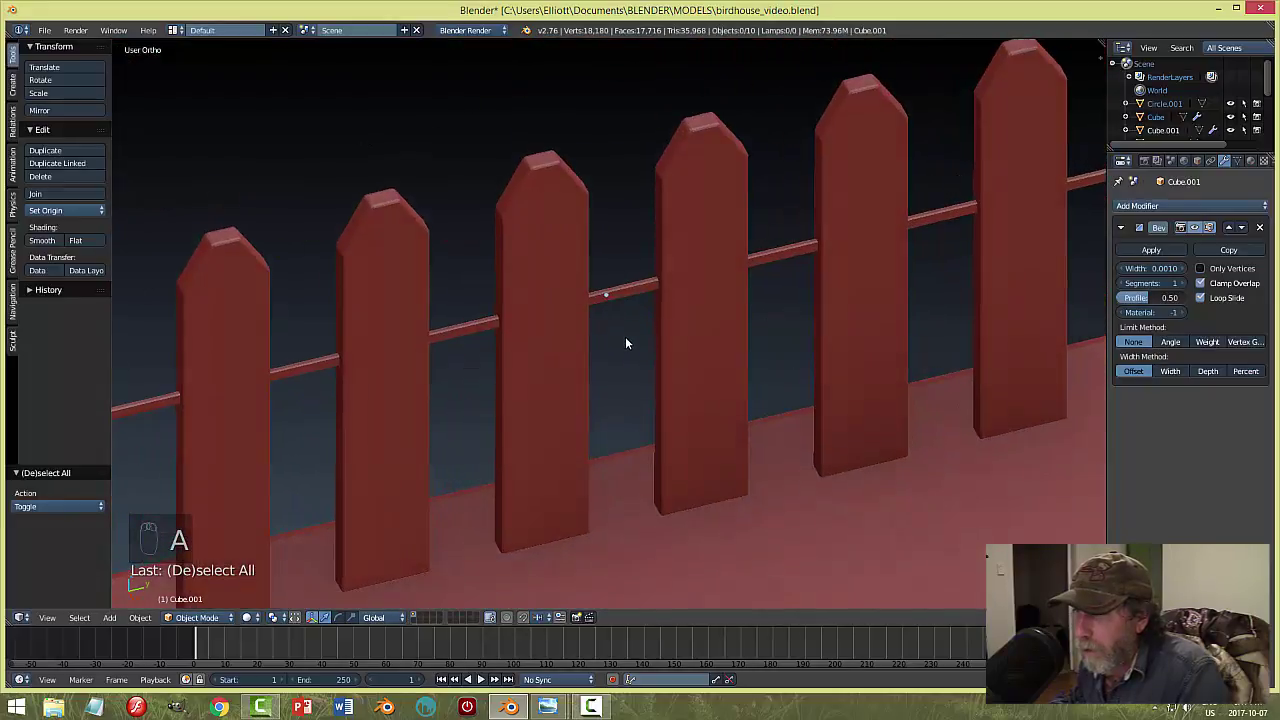
pyautogui.click(1161, 252)
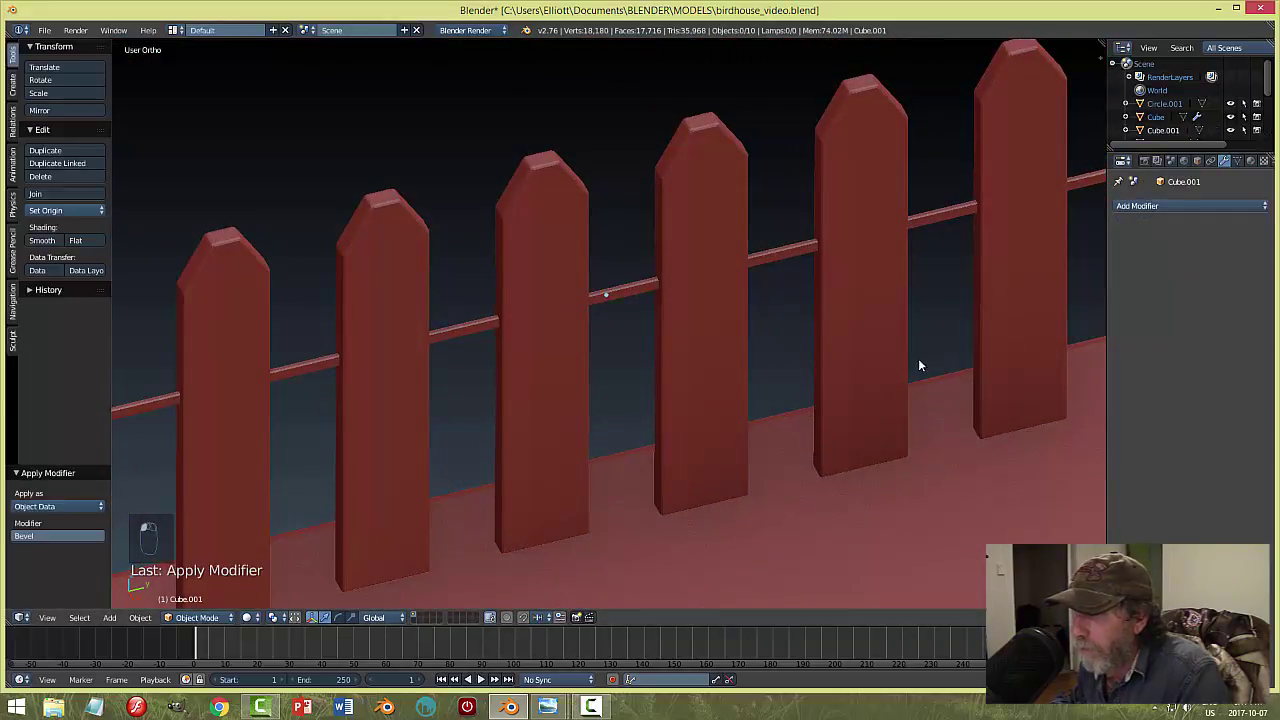
# Duplicate the rail, lower the copy about 0.050 along Z, and deselect it.
pyautogui.scroll(-3, 920, 366)
pyautogui.rightClick(703, 286)
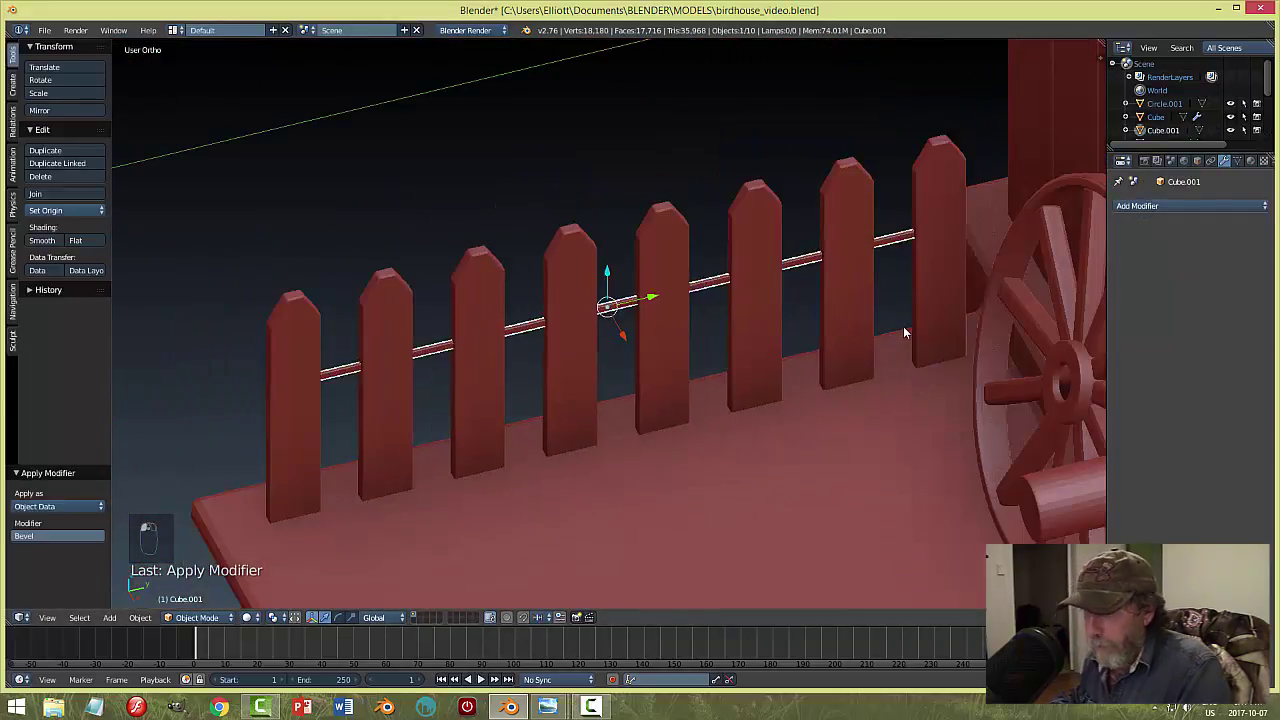
pyautogui.hotkey('shift', 'd')
pyautogui.rightClick(686, 313)
pyautogui.moveTo(608, 273); pyautogui.dragTo(663, 307)
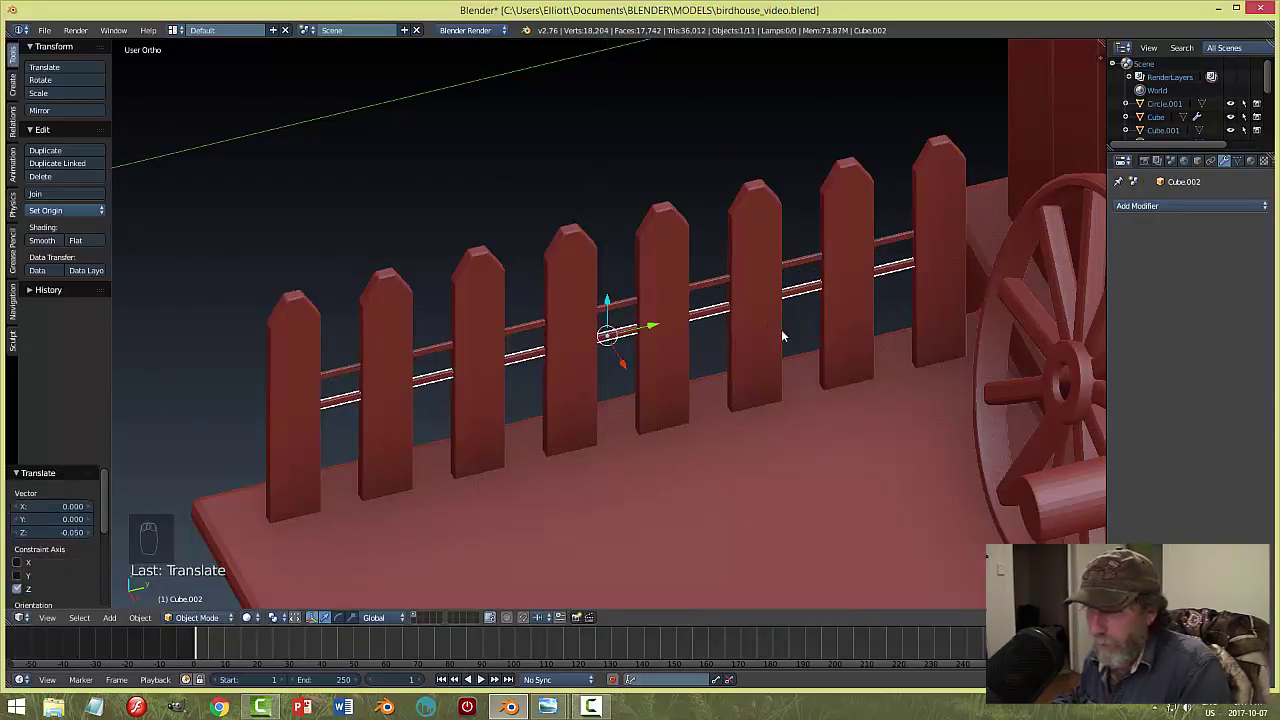
pyautogui.press('a')
# Compare the fence and its rails with the birdhouse1.png reference image in Windows Photo Viewer.
pyautogui.moveTo(781, 329); pyautogui.dragTo(702, 328, button='middle')
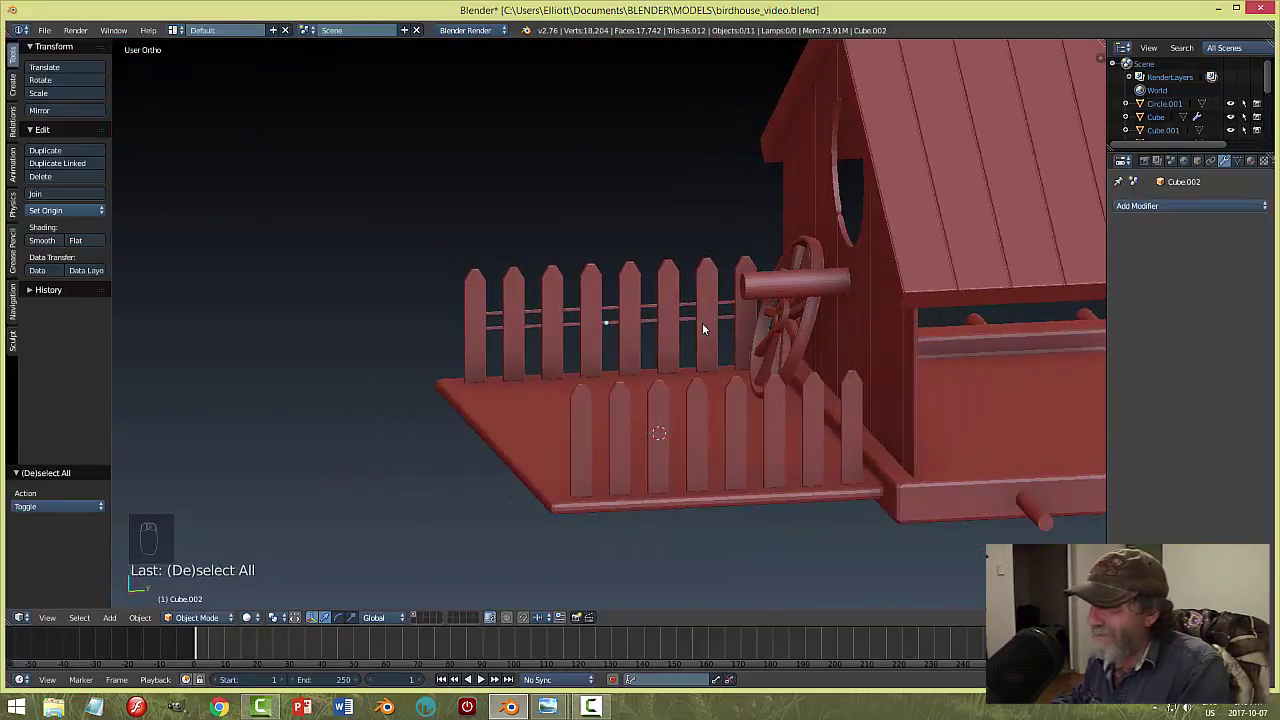
pyautogui.scroll(-2, 574, 503)
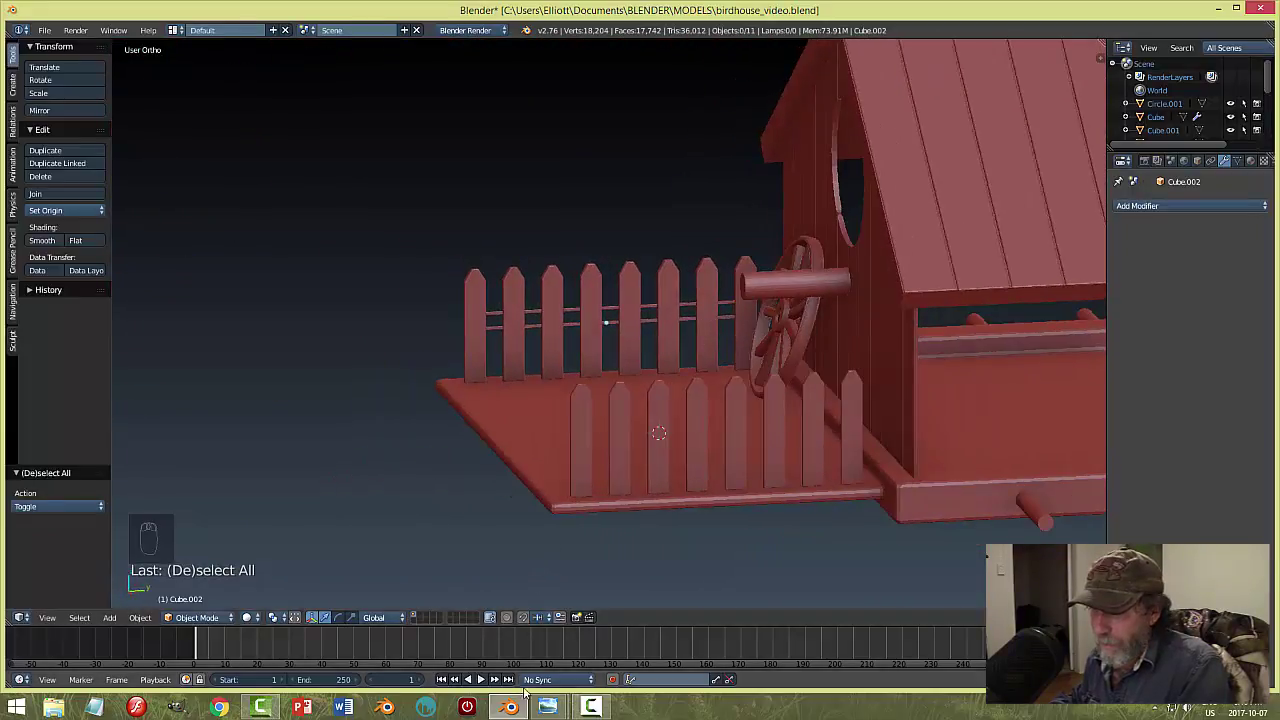
pyautogui.moveTo(547, 707)
pyautogui.click(505, 658)
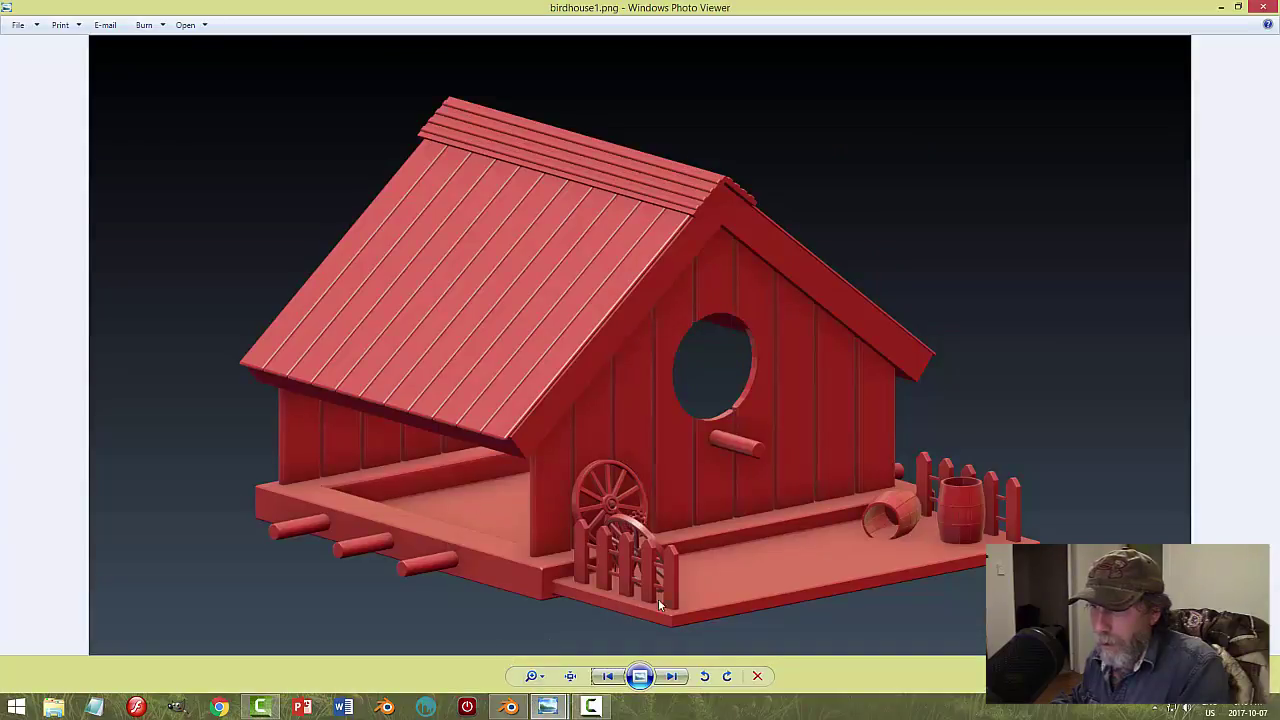
pyautogui.click(506, 707)
# Lower the duplicated rail about another 0.068 along Z toward the base of the pickets.
pyautogui.rightClick(613, 323)
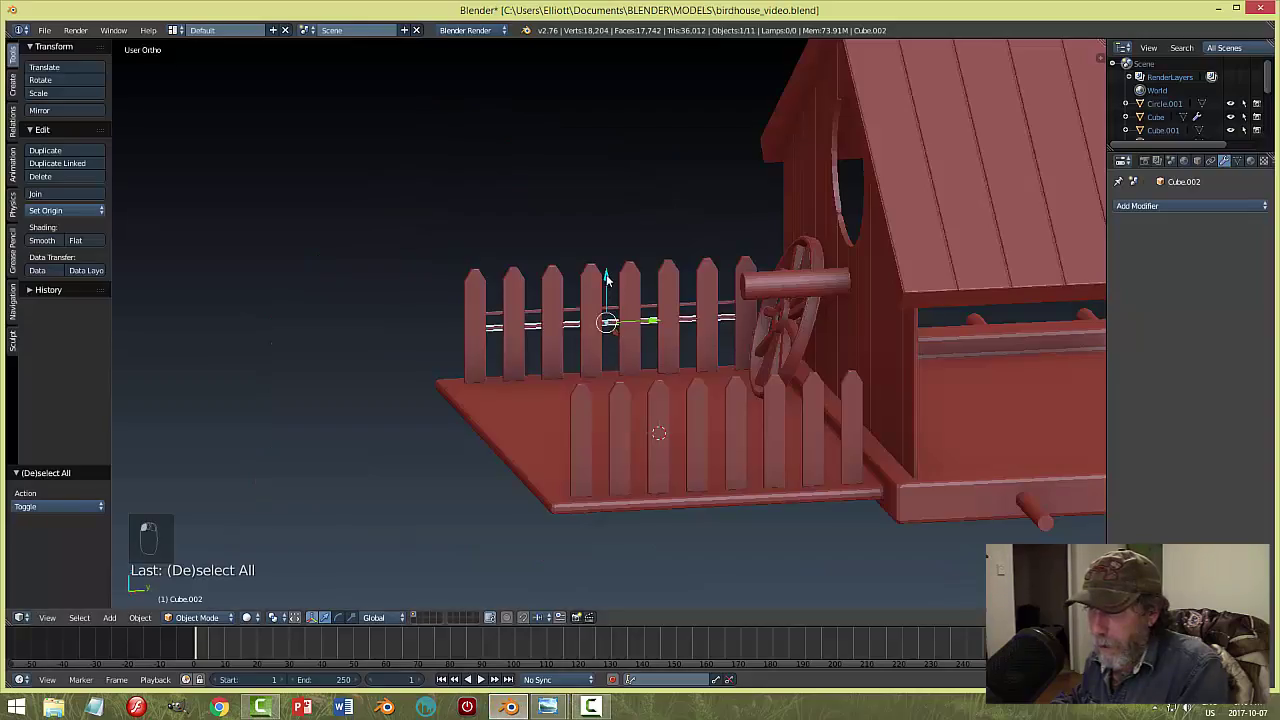
pyautogui.press('g')
pyautogui.press('z')
pyautogui.click(601, 305)
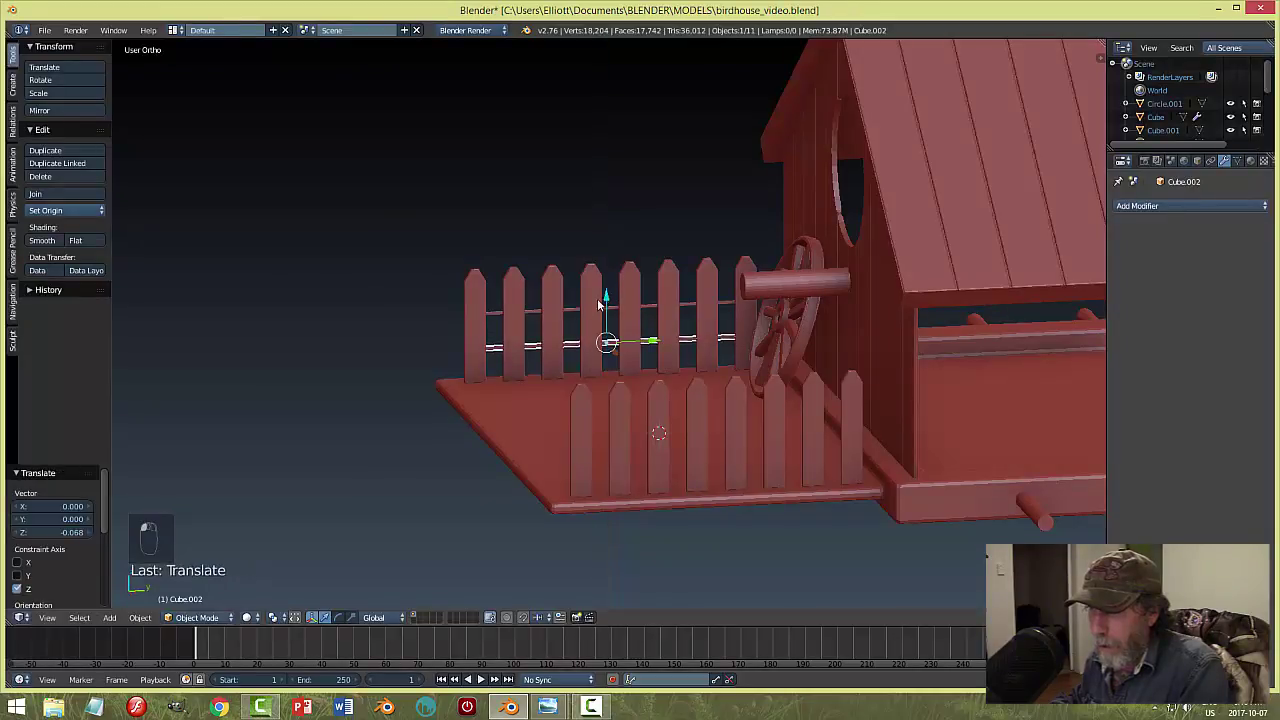
# Raise the original upper rail slightly along Z toward the picket tips and deselect it.
pyautogui.rightClick(652, 307)
pyautogui.press('g')
pyautogui.press('z')
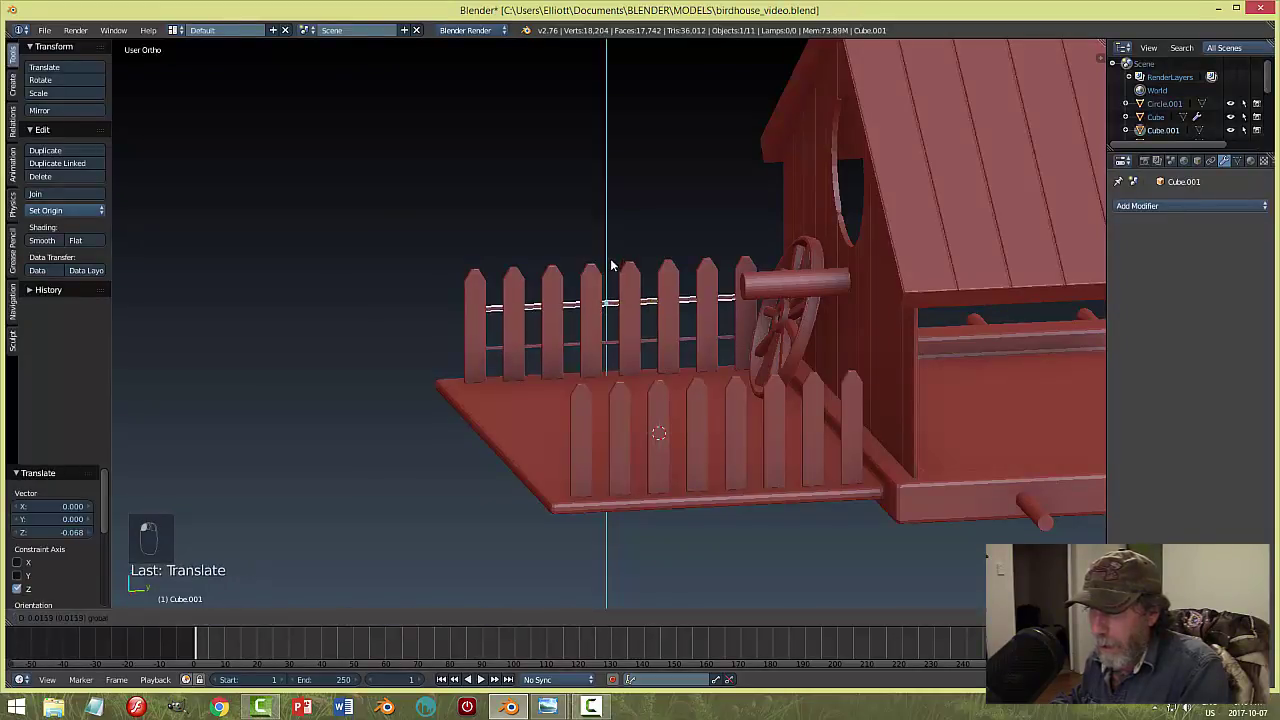
pyautogui.press('Escape')
pyautogui.press('a')
# Select both rails and the picket rows and join them into one object.
pyautogui.rightClick(652, 303)
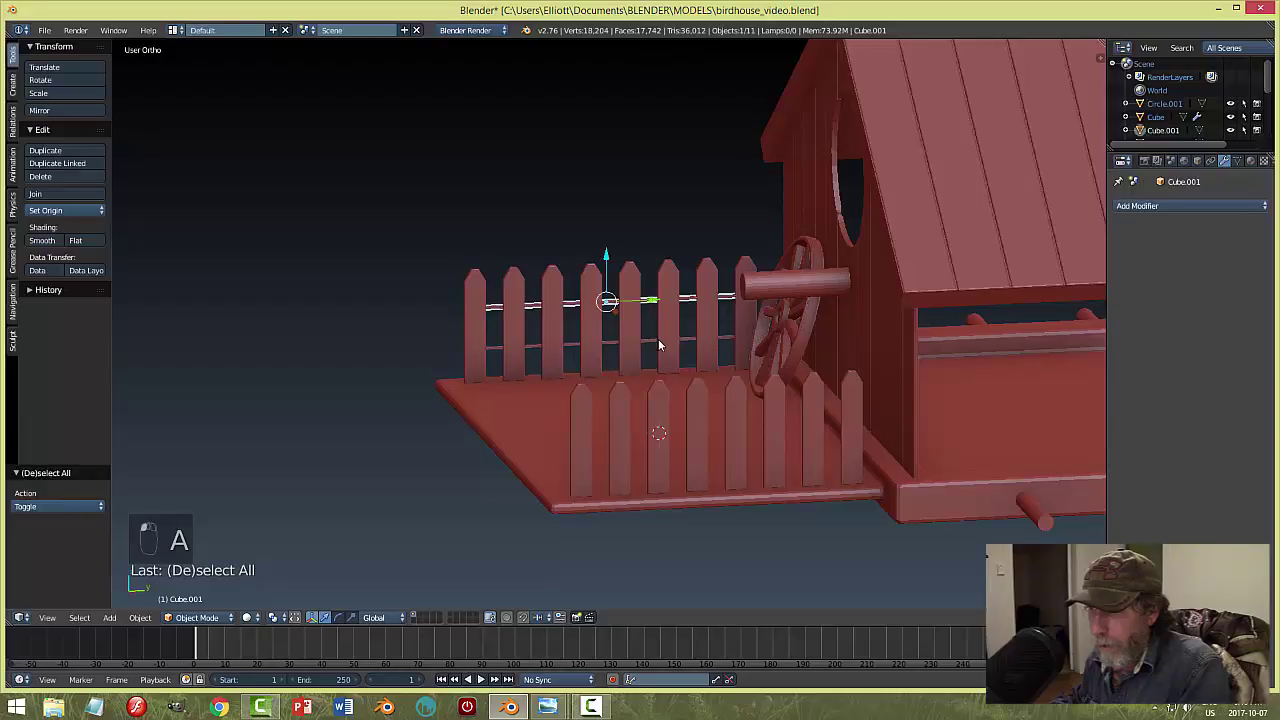
pyautogui.keyDown('shift'); pyautogui.rightClick(652, 345); pyautogui.keyUp('shift')
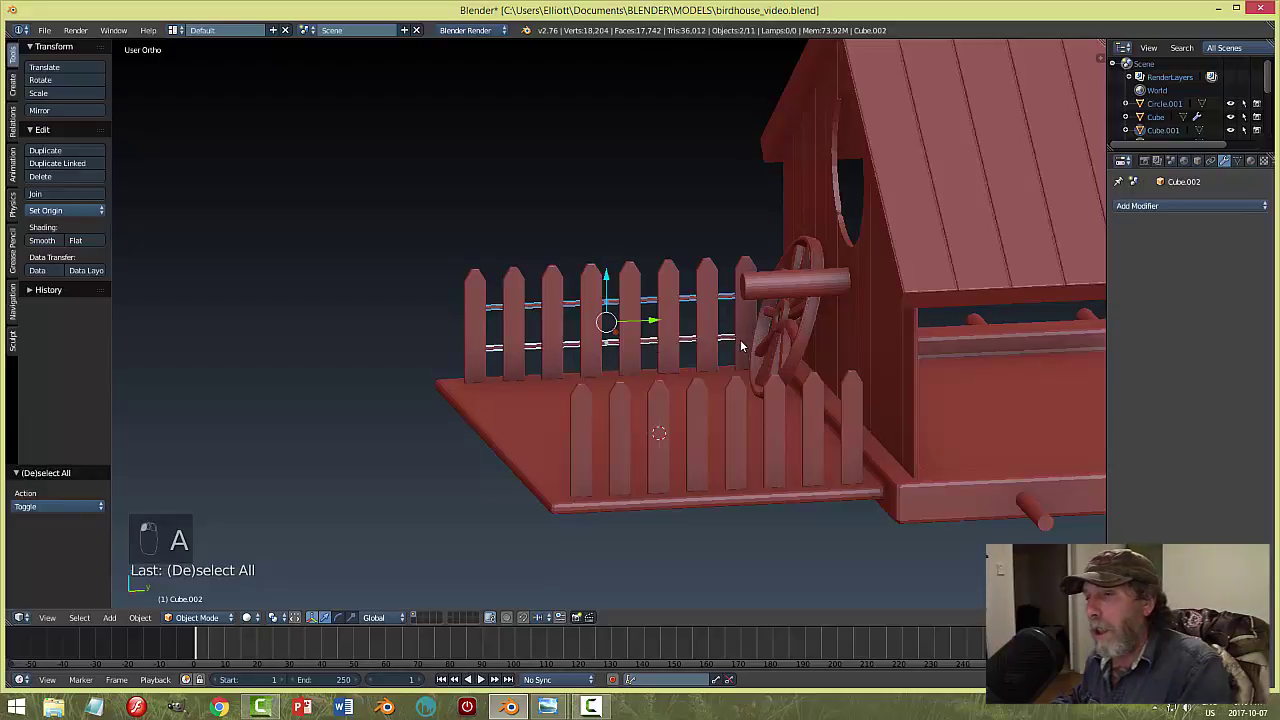
pyautogui.keyDown('shift'); pyautogui.rightClick(706, 284); pyautogui.keyUp('shift')
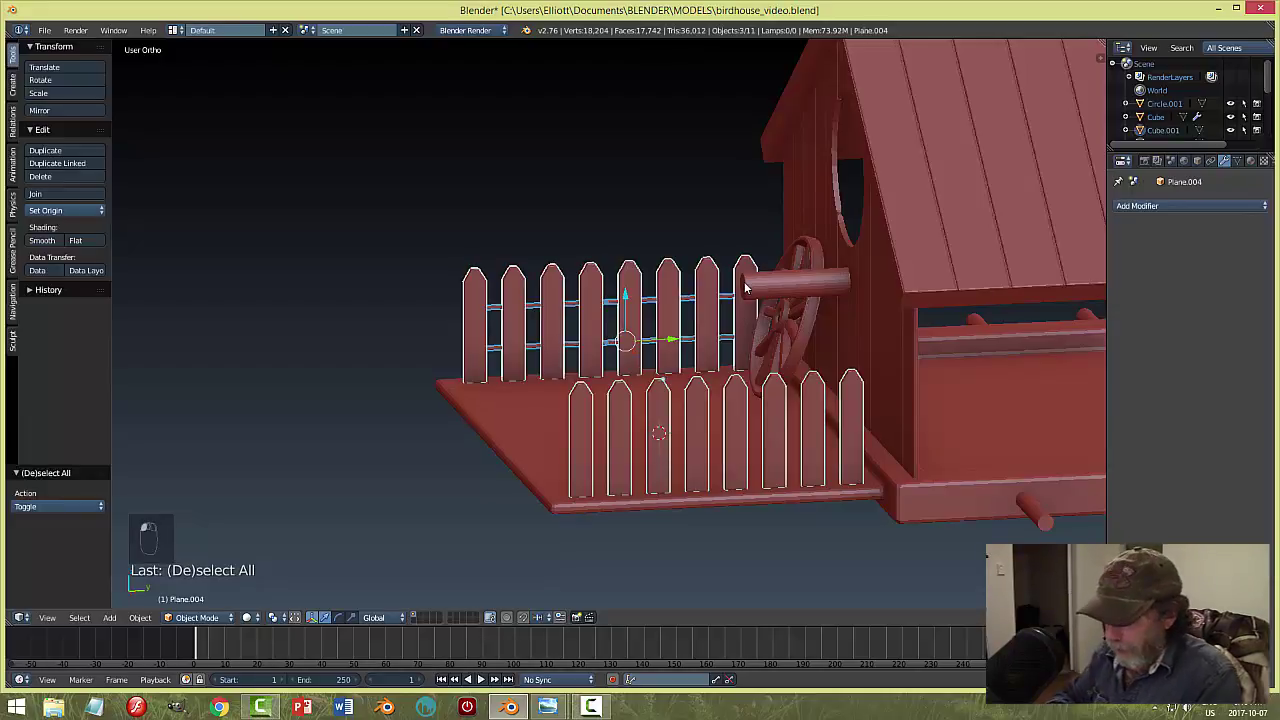
pyautogui.hotkey('ctrl', 'j')
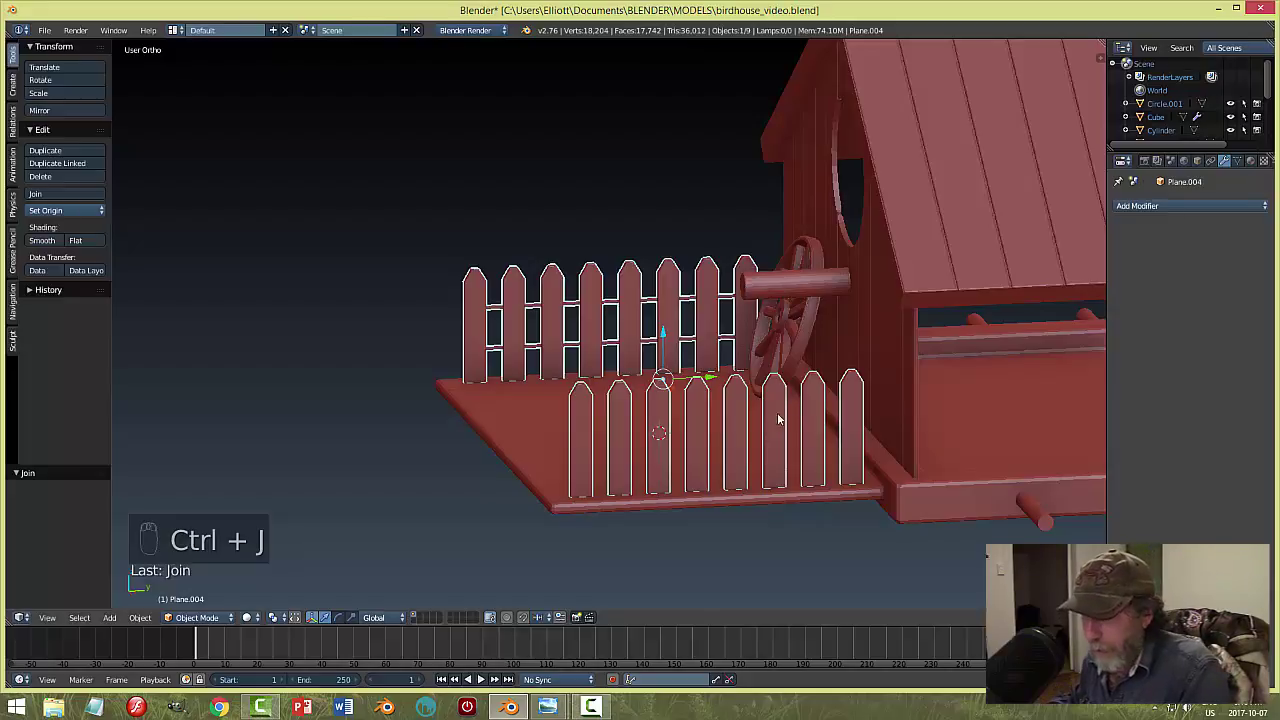
pyautogui.press('a')
pyautogui.press('a')
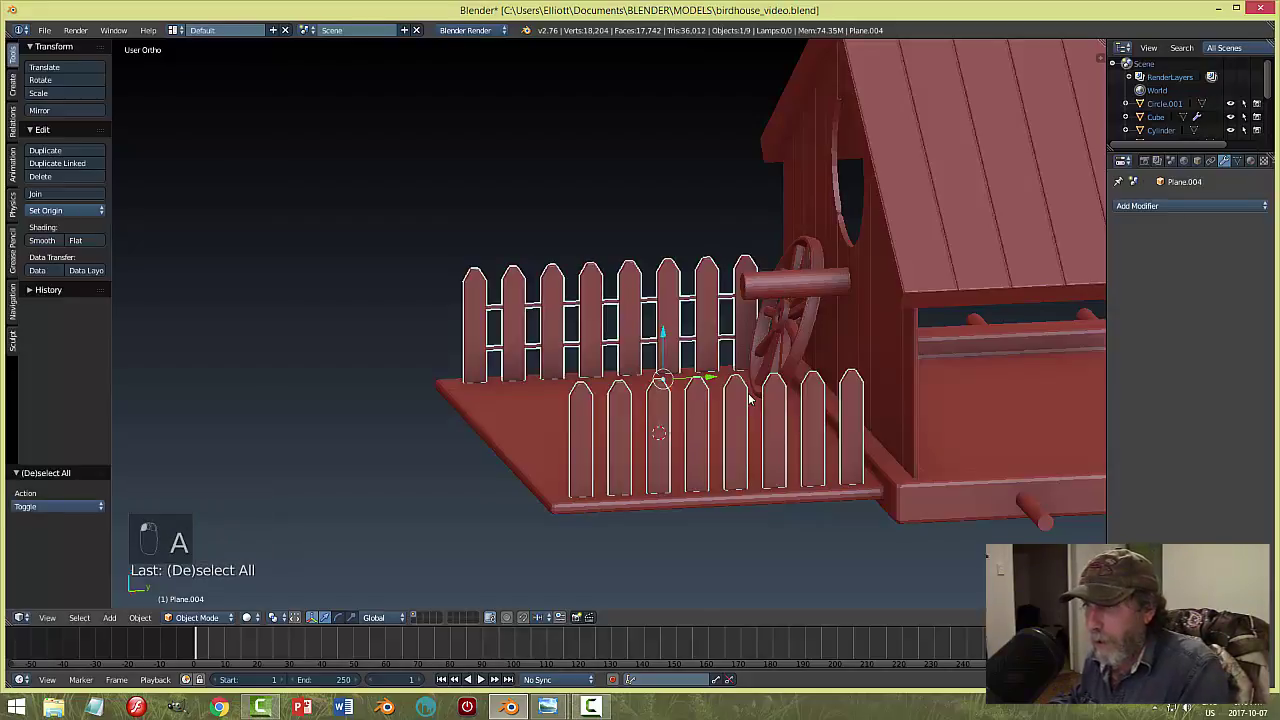
# Delete the vertices of the picket row without rails using a wireframe top view, and return to Object Mode.
pyautogui.press('Tab')
pyautogui.click(860, 400)
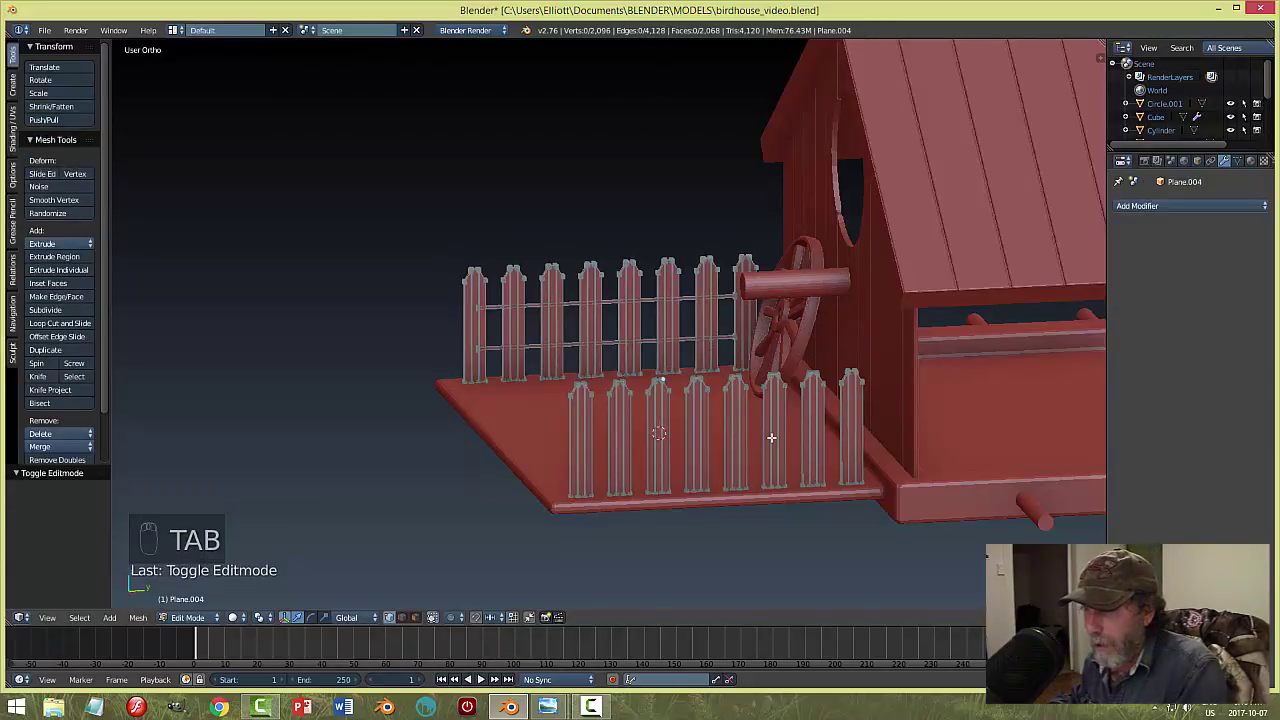
pyautogui.press('KP_7')
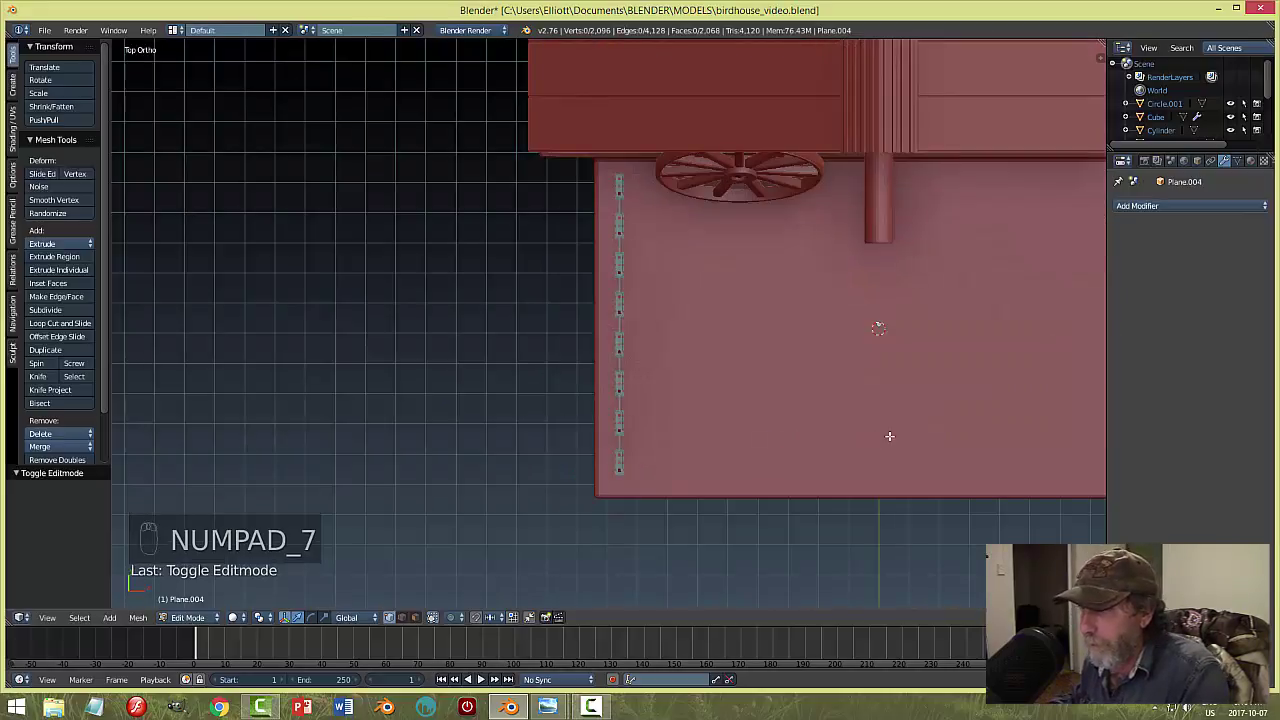
pyautogui.press('z')
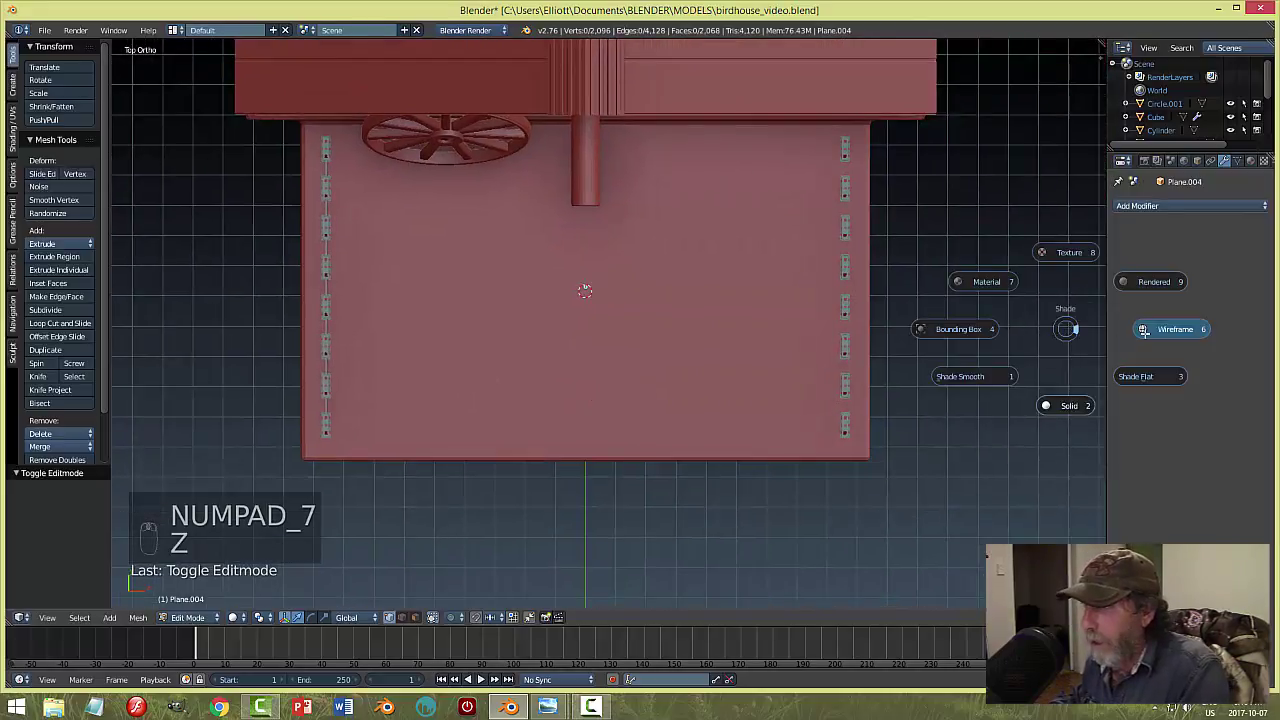
pyautogui.click(1165, 328)
pyautogui.press('b')
pyautogui.moveTo(828, 145); pyautogui.dragTo(883, 563)
pyautogui.press('x')
pyautogui.click(1021, 483)
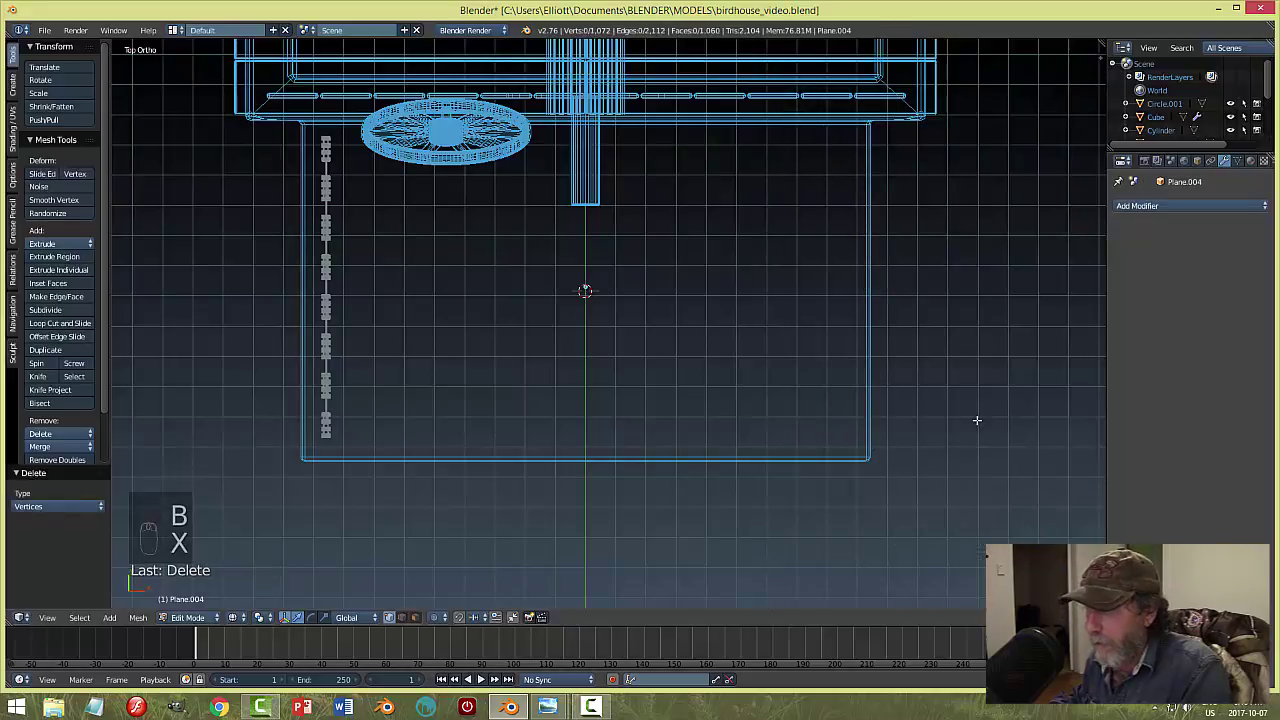
pyautogui.press('Tab')
pyautogui.click(885, 425)
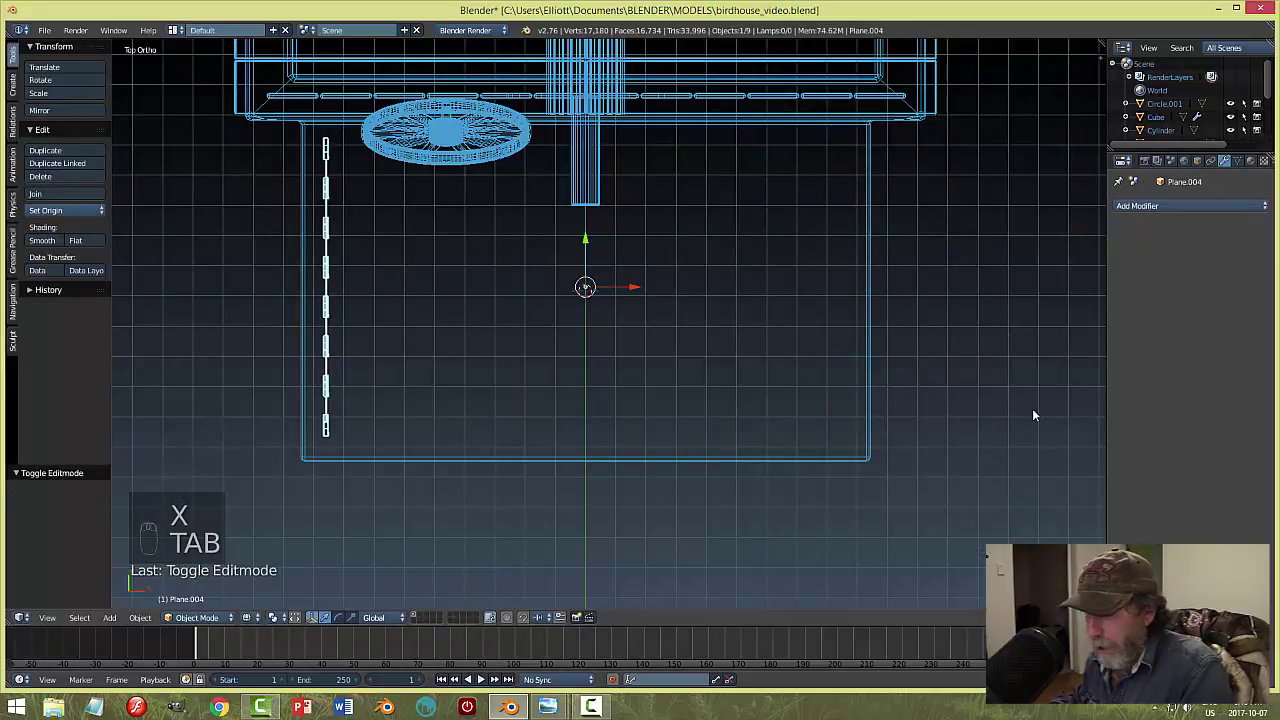
# Restore solid shading, mirror the railed fence across X with a Mirror modifier, apply it, and deselect the fence.
pyautogui.press('z')
pyautogui.click(928, 457)
pyautogui.moveTo(928, 457); pyautogui.dragTo(869, 286, button='middle')
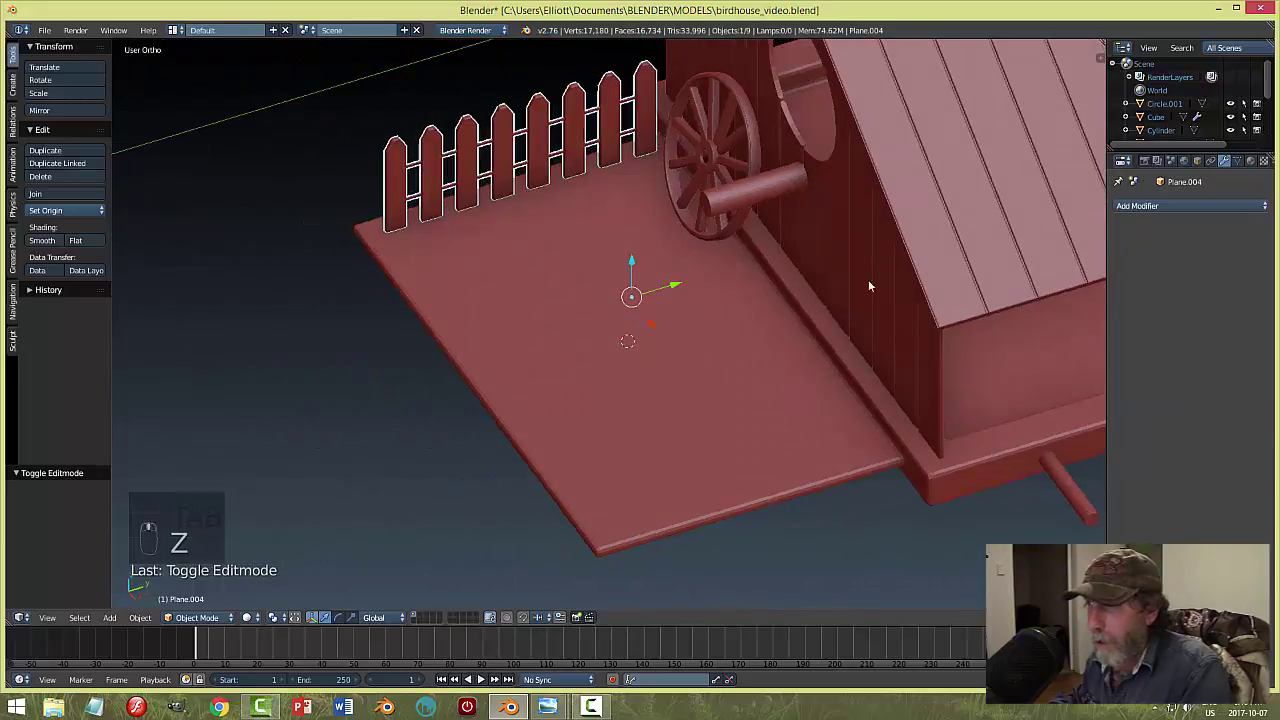
pyautogui.click(1118, 206)
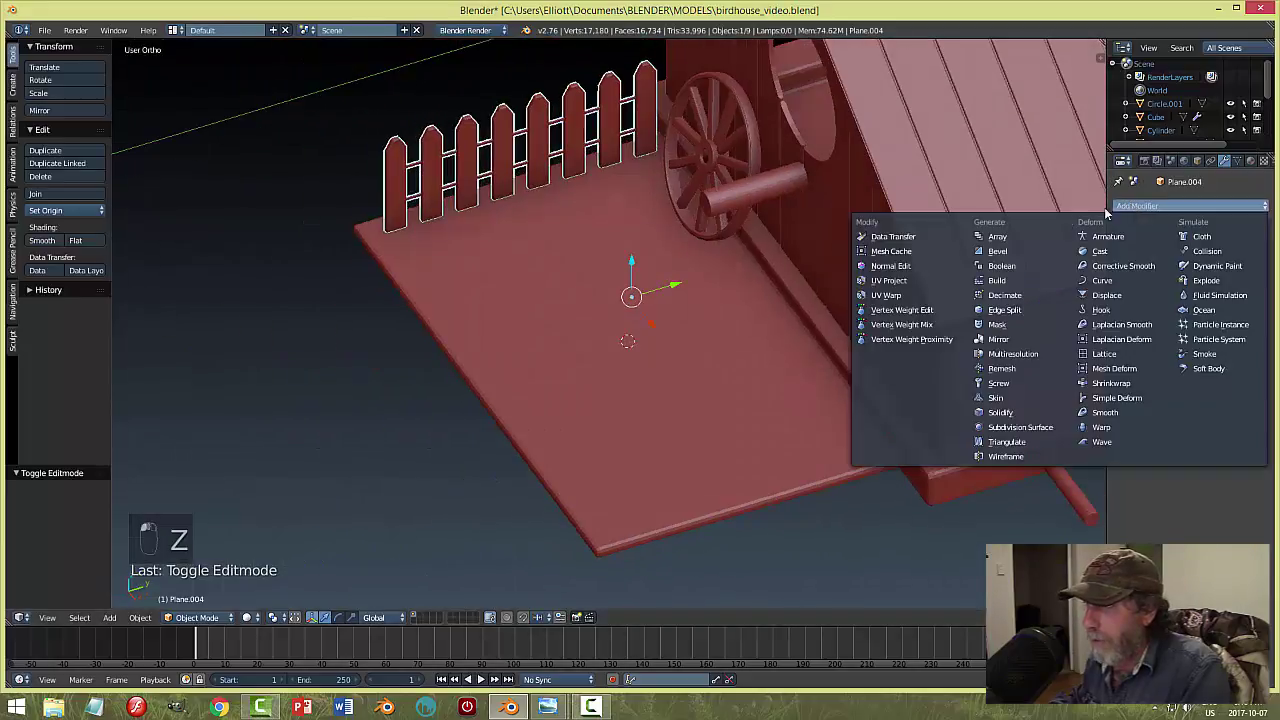
pyautogui.click(1012, 339)
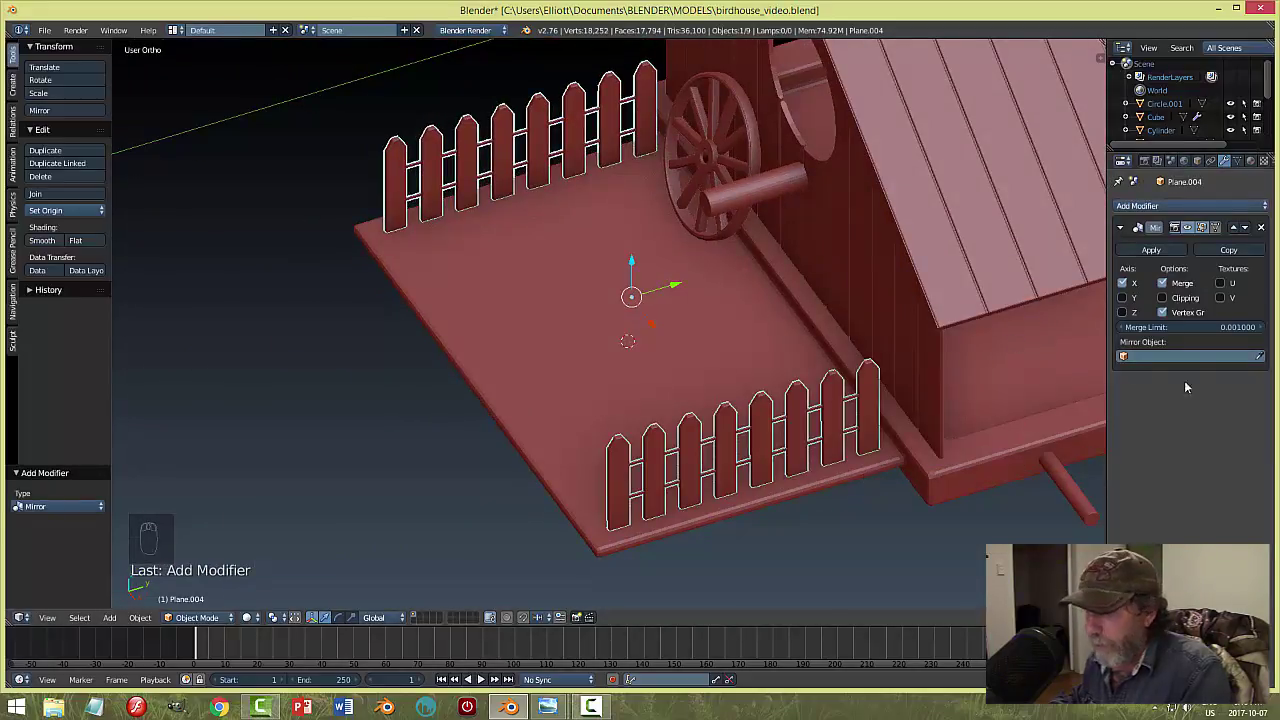
pyautogui.click(1152, 250)
pyautogui.press('a')
pyautogui.moveTo(846, 392); pyautogui.dragTo(513, 220, button='middle')
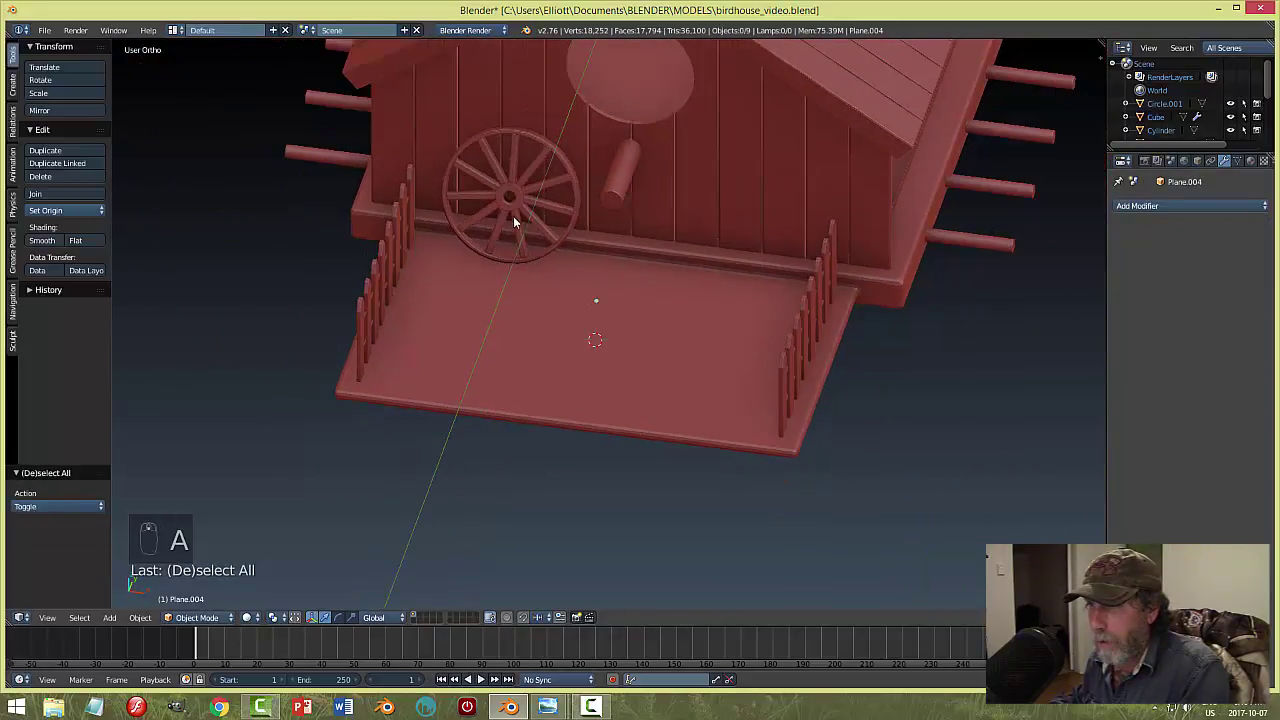
# Duplicate the leaning wagon wheel and move the copy about -0.58 along Y onto the porch slab.
pyautogui.rightClick(513, 220)
pyautogui.hotkey('shift', 'd')
pyautogui.rightClick(694, 267)
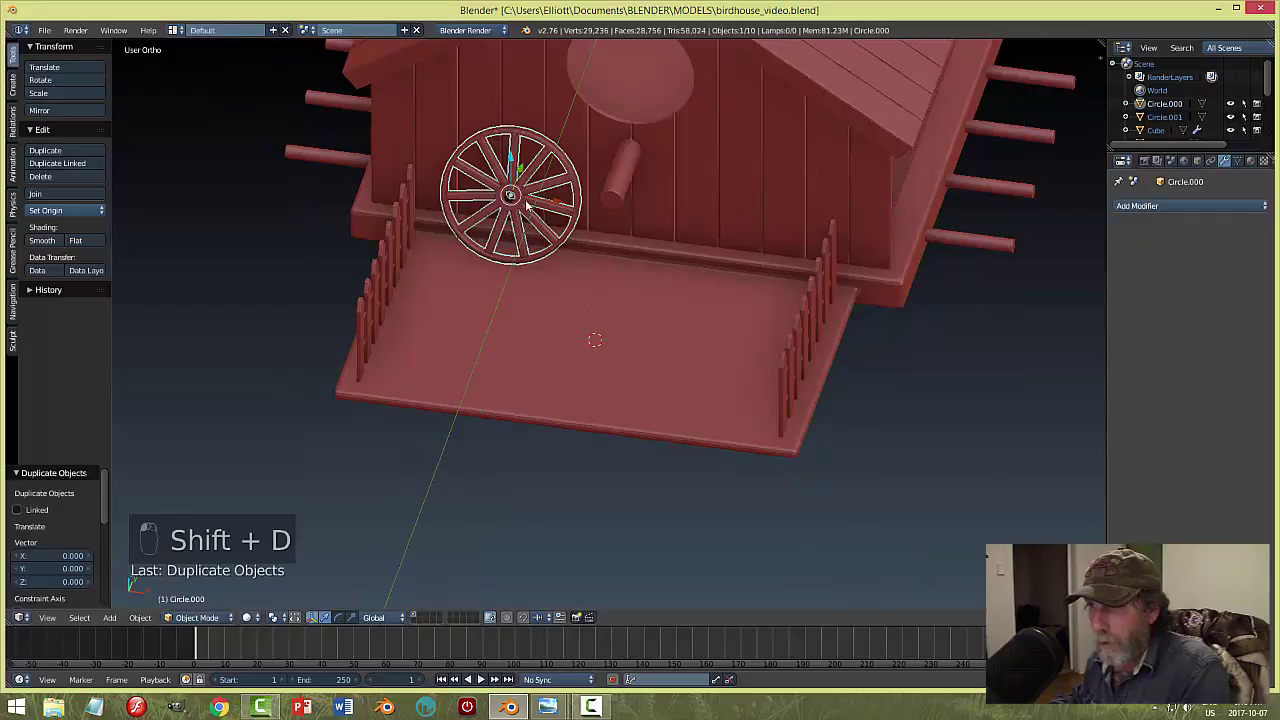
pyautogui.moveTo(521, 172); pyautogui.dragTo(497, 258)
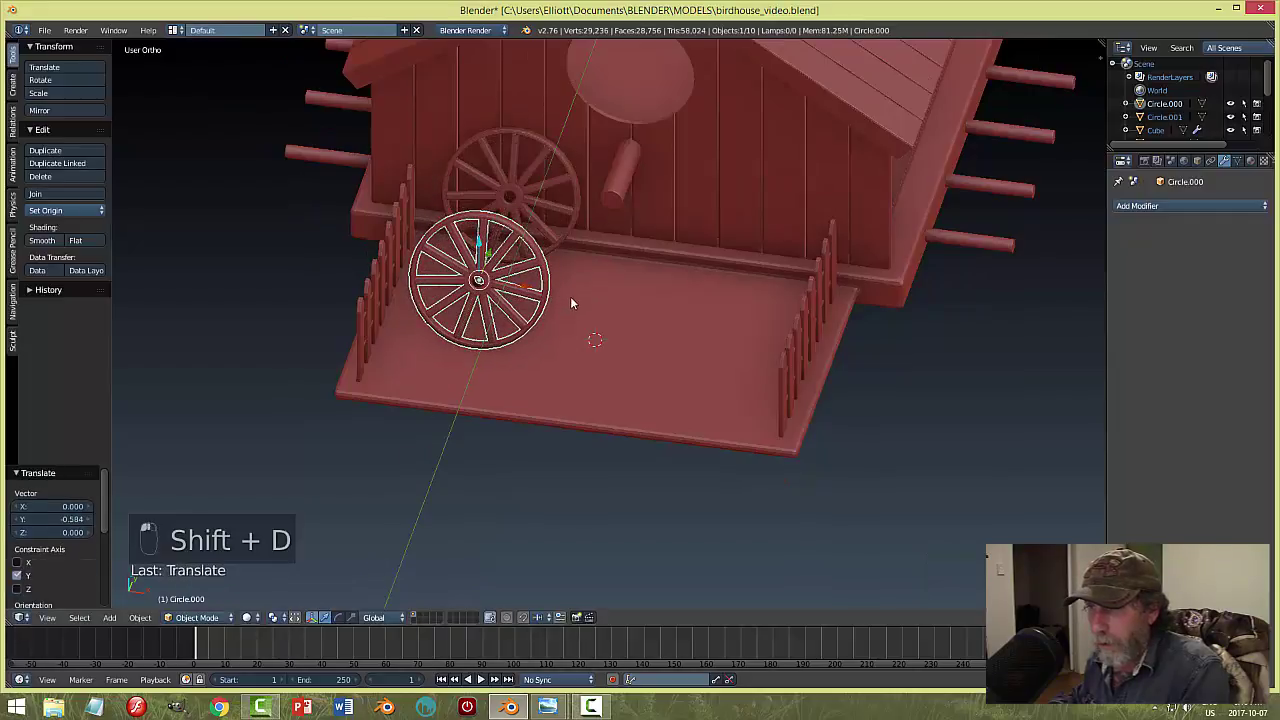
pyautogui.moveTo(570, 296); pyautogui.dragTo(577, 268, button='middle')
pyautogui.moveTo(603, 324); pyautogui.dragTo(574, 323, button='middle')
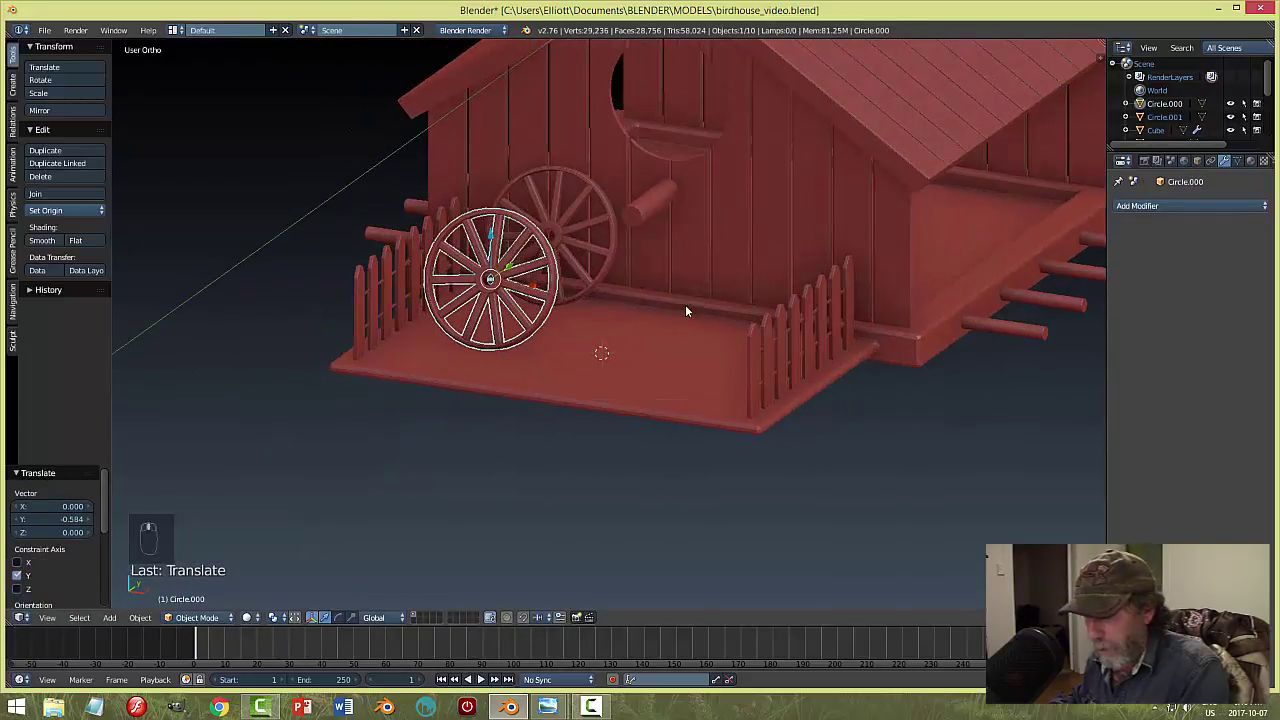
# Rotate the wheel copy 90° about Z and move it about -0.2 along X toward the nearby fence.
pyautogui.write('rz90')
pyautogui.press('Return')
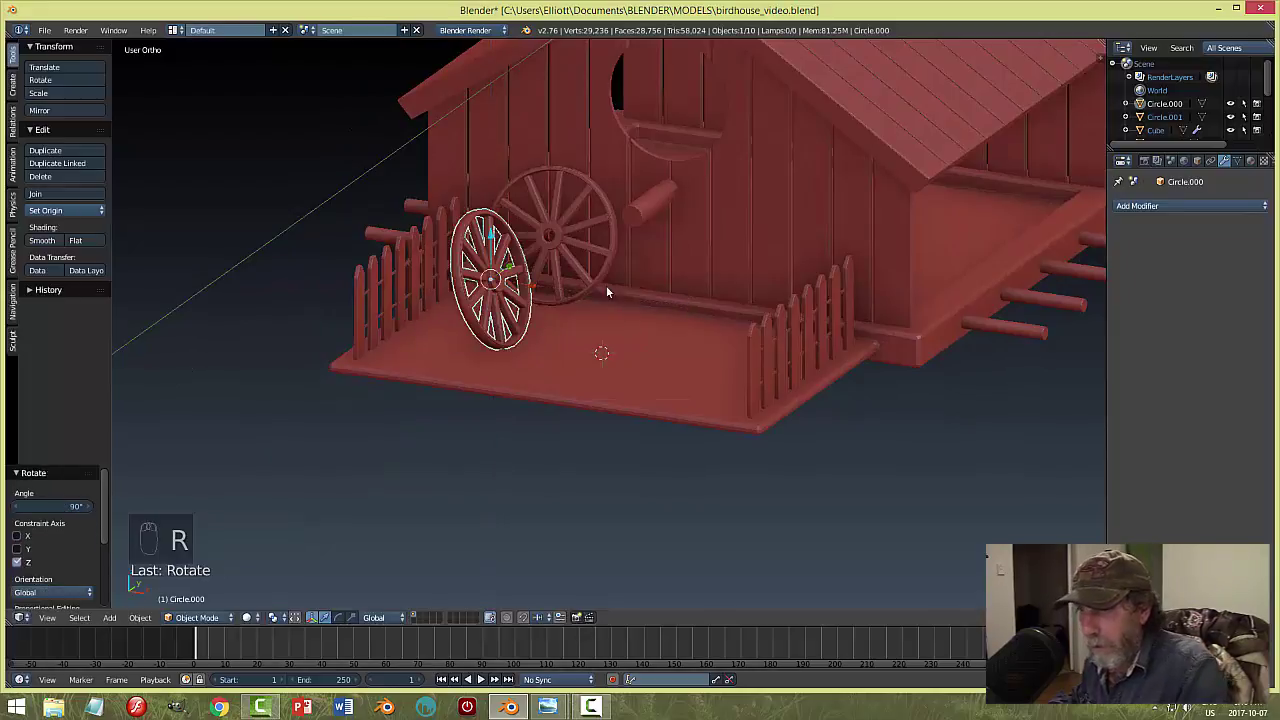
pyautogui.moveTo(531, 292); pyautogui.dragTo(480, 292)
# Tilt the wheel copy about Y so it leans toward the picket fence, and lower it onto the porch slab.
pyautogui.moveTo(480, 292)
pyautogui.mouseDown(button='middle')
pyautogui.moveTo(549, 316)
pyautogui.moveTo(486, 314)
pyautogui.moveTo(470, 300)
pyautogui.mouseUp(button='middle')
pyautogui.press('r')
pyautogui.press('y')
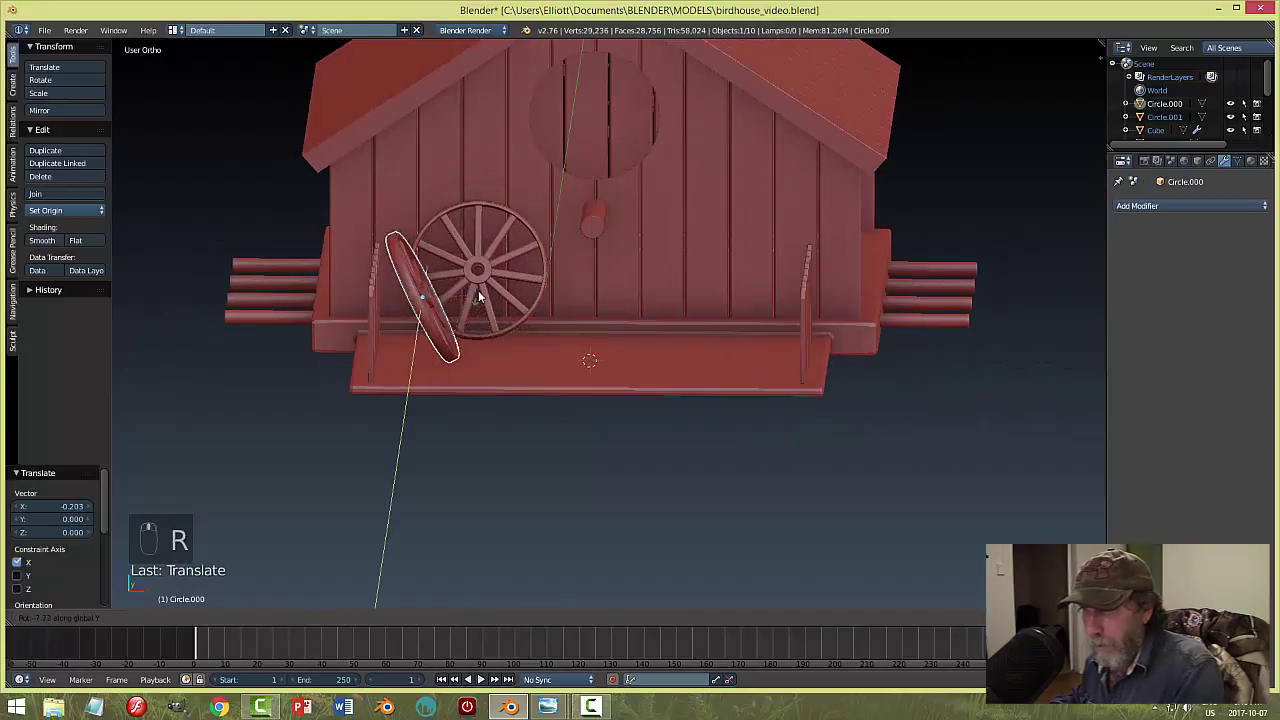
pyautogui.click(469, 299)
pyautogui.moveTo(423, 256); pyautogui.dragTo(426, 275)
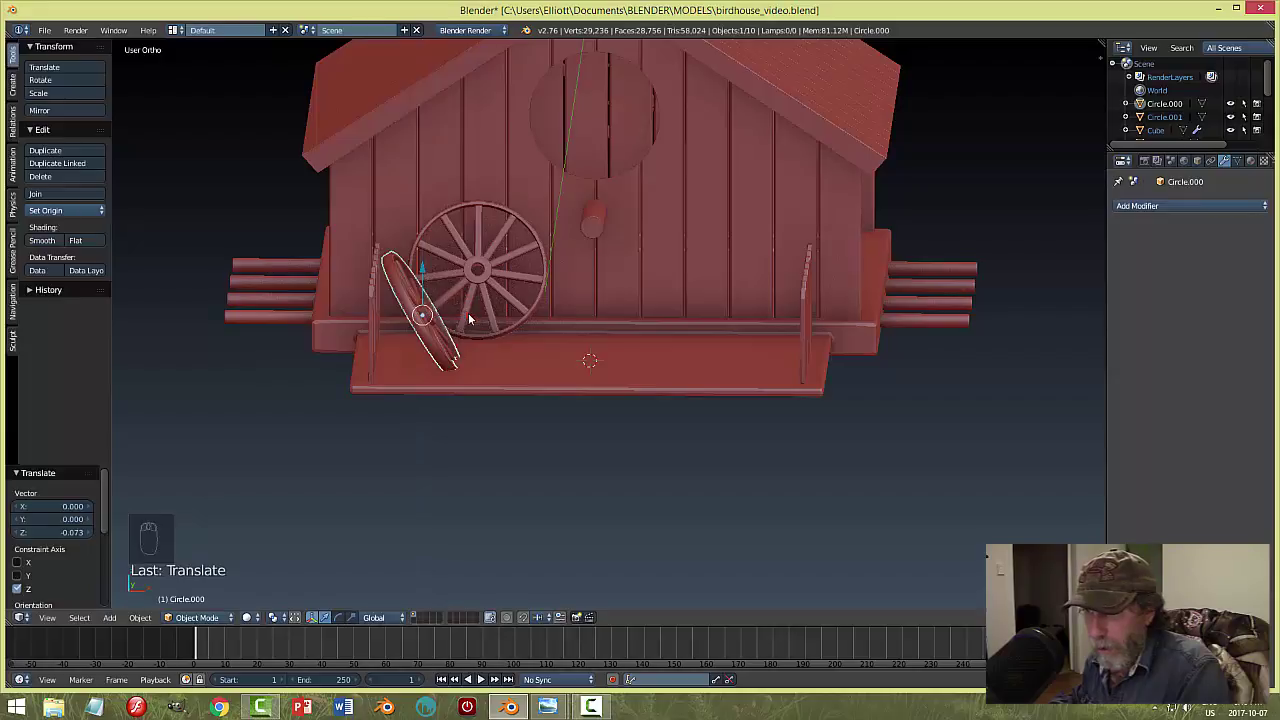
pyautogui.moveTo(469, 318); pyautogui.dragTo(424, 282)
pyautogui.moveTo(424, 282); pyautogui.dragTo(452, 312, button='middle')
pyautogui.moveTo(425, 270); pyautogui.dragTo(425, 258)
# Slide the tilted wheel about -0.05 along X until it rests against the fence, and deselect it.
pyautogui.moveTo(499, 312); pyautogui.dragTo(524, 291, button='middle')
pyautogui.scroll(5, 535, 320)
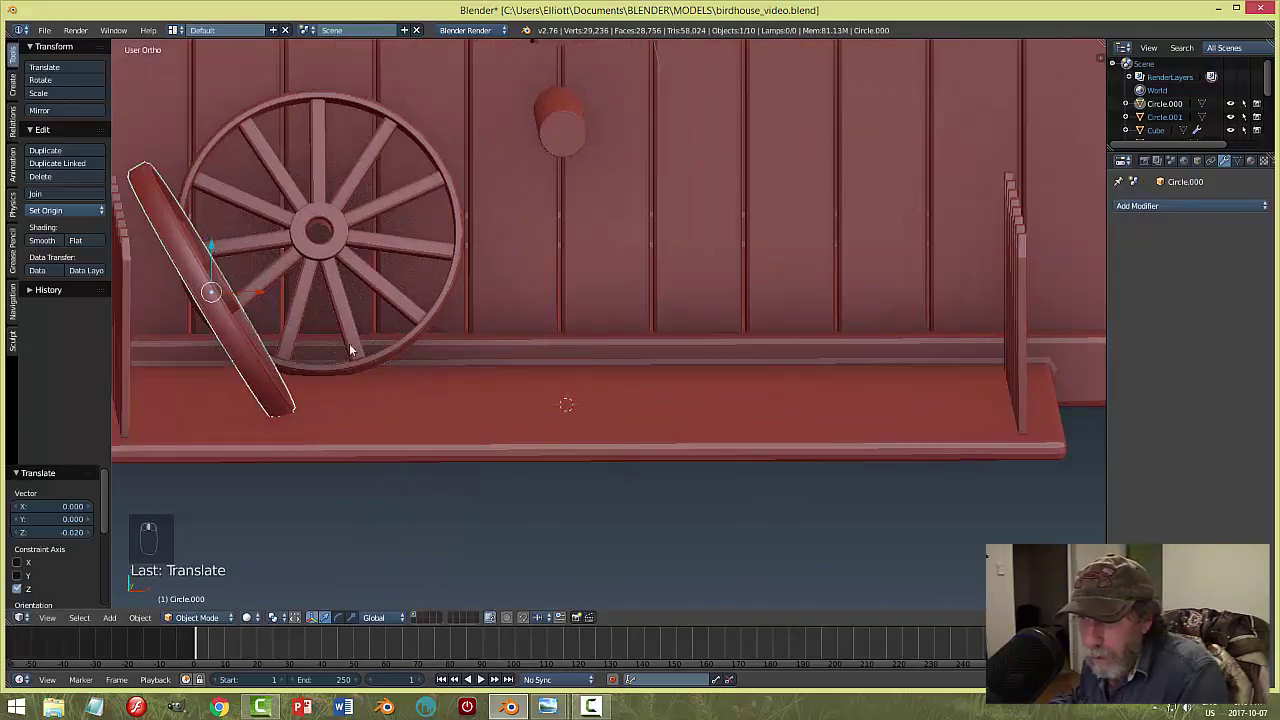
pyautogui.moveTo(299, 323); pyautogui.dragTo(585, 358, button='middle')
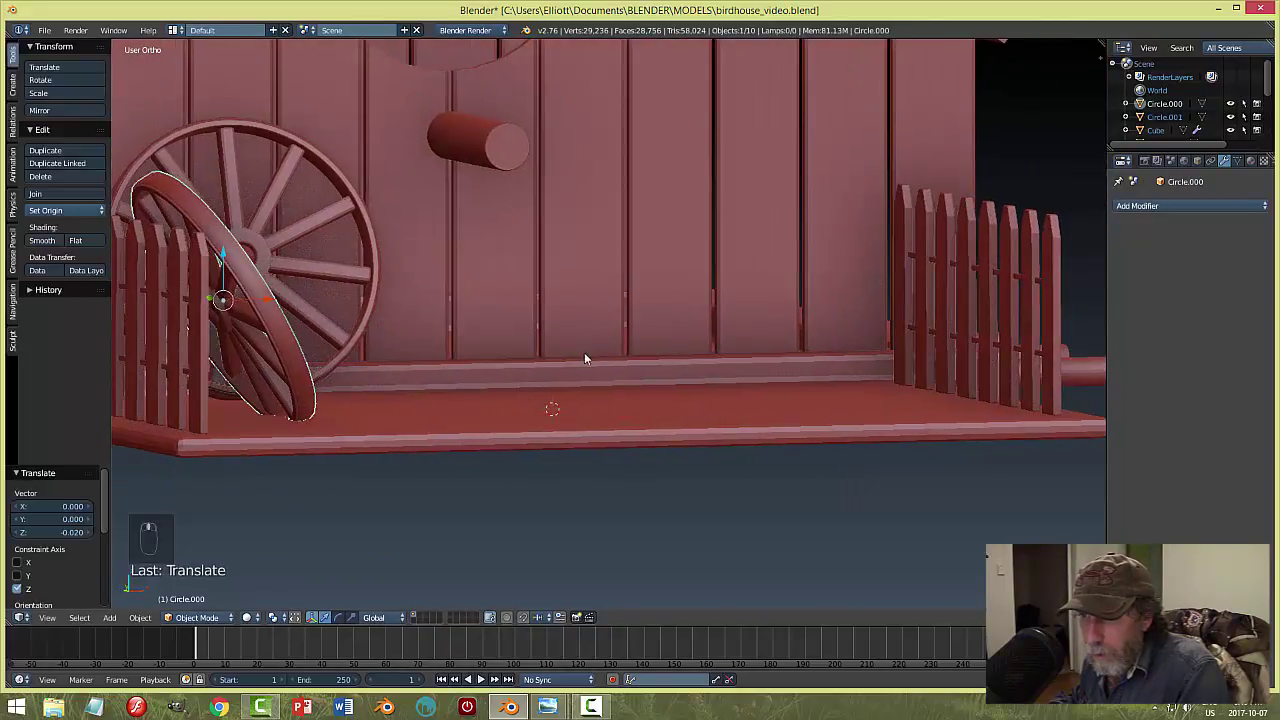
pyautogui.moveTo(485, 356); pyautogui.dragTo(456, 284, button='middle')
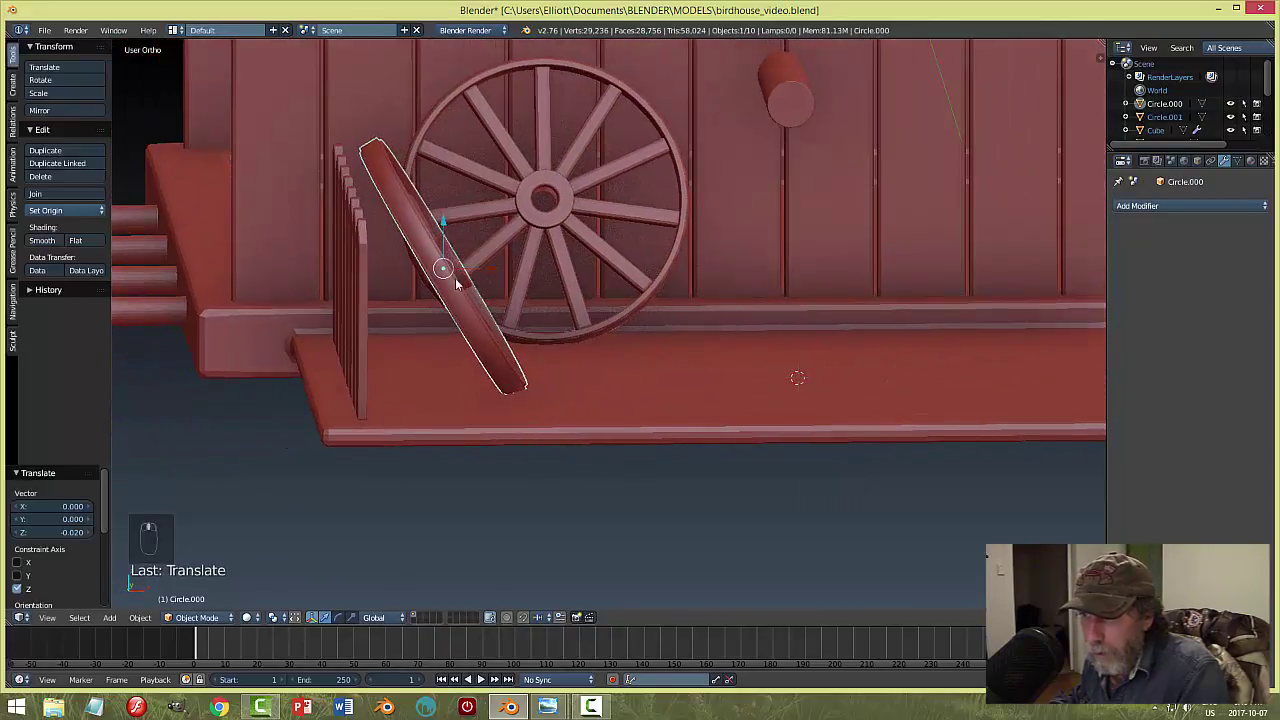
pyautogui.press('g')
pyautogui.press('x')
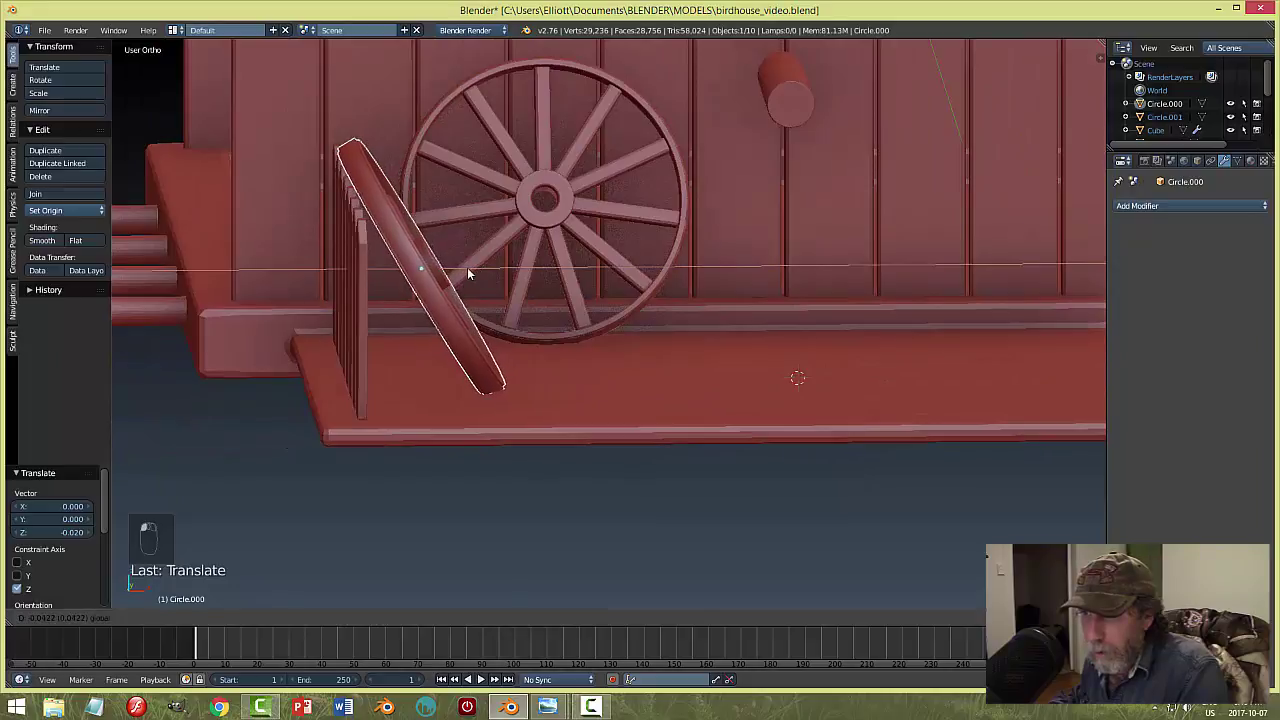
pyautogui.click(466, 268)
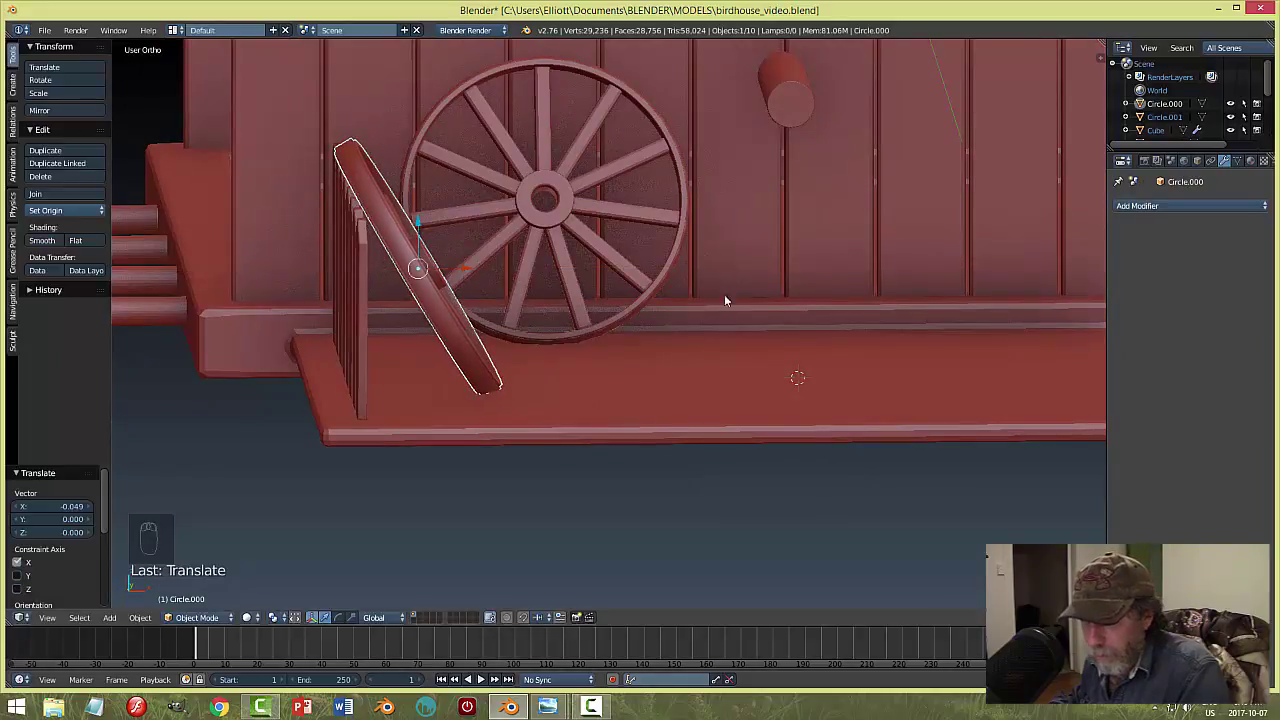
pyautogui.press('a')
# Save the birdhouse file with the second wheel in place.
pyautogui.moveTo(724, 294); pyautogui.dragTo(765, 297, button='middle')
pyautogui.scroll(-4, 768, 296)
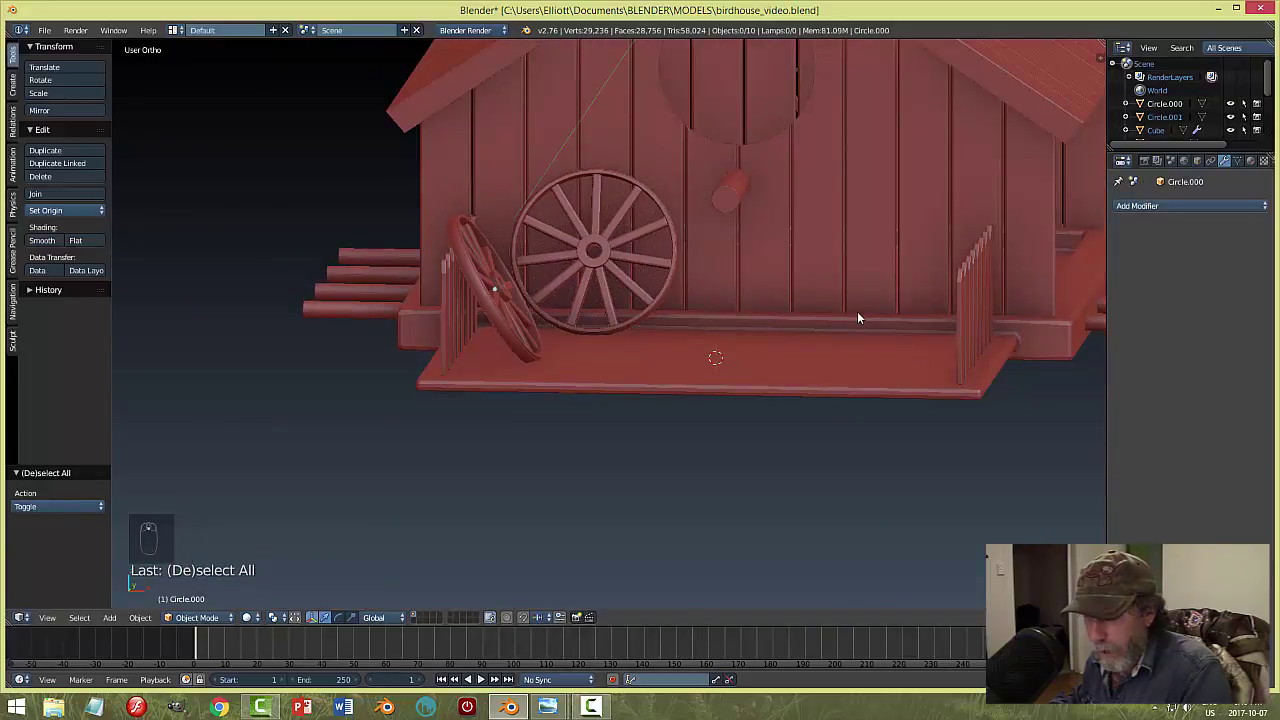
pyautogui.hotkey('ctrl', 's')
pyautogui.moveTo(914, 318); pyautogui.dragTo(812, 342, button='middle')
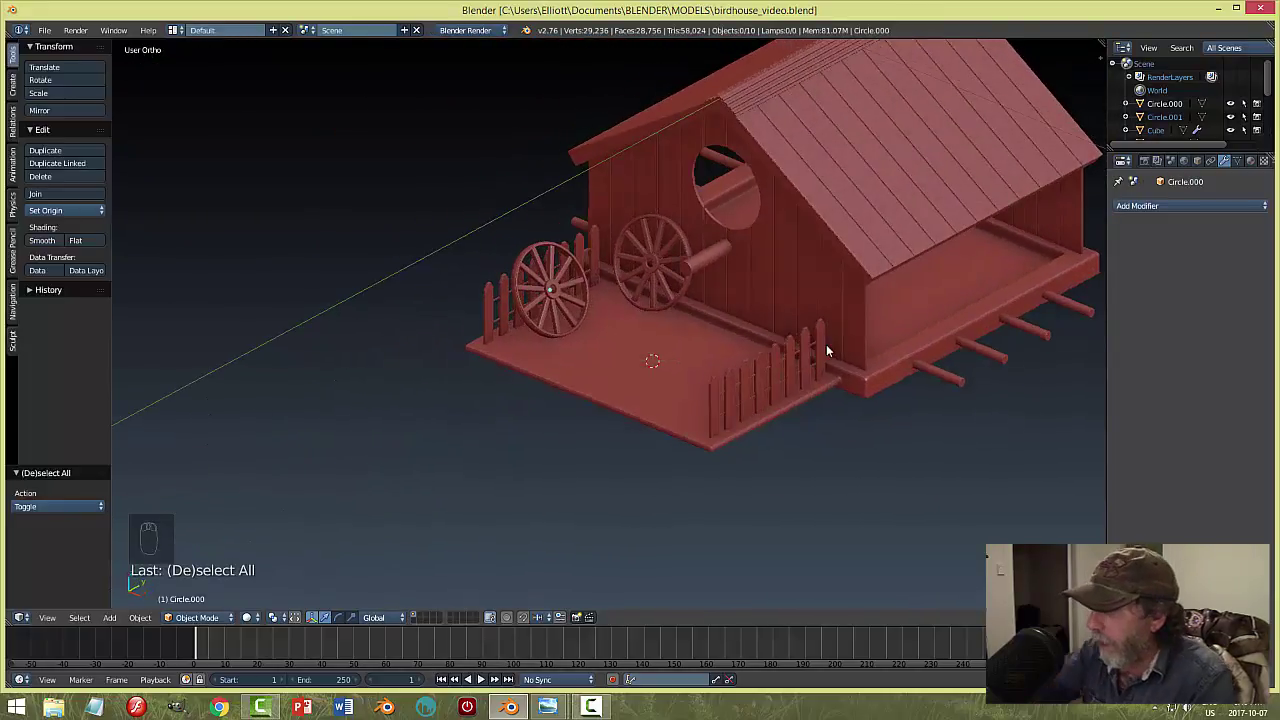
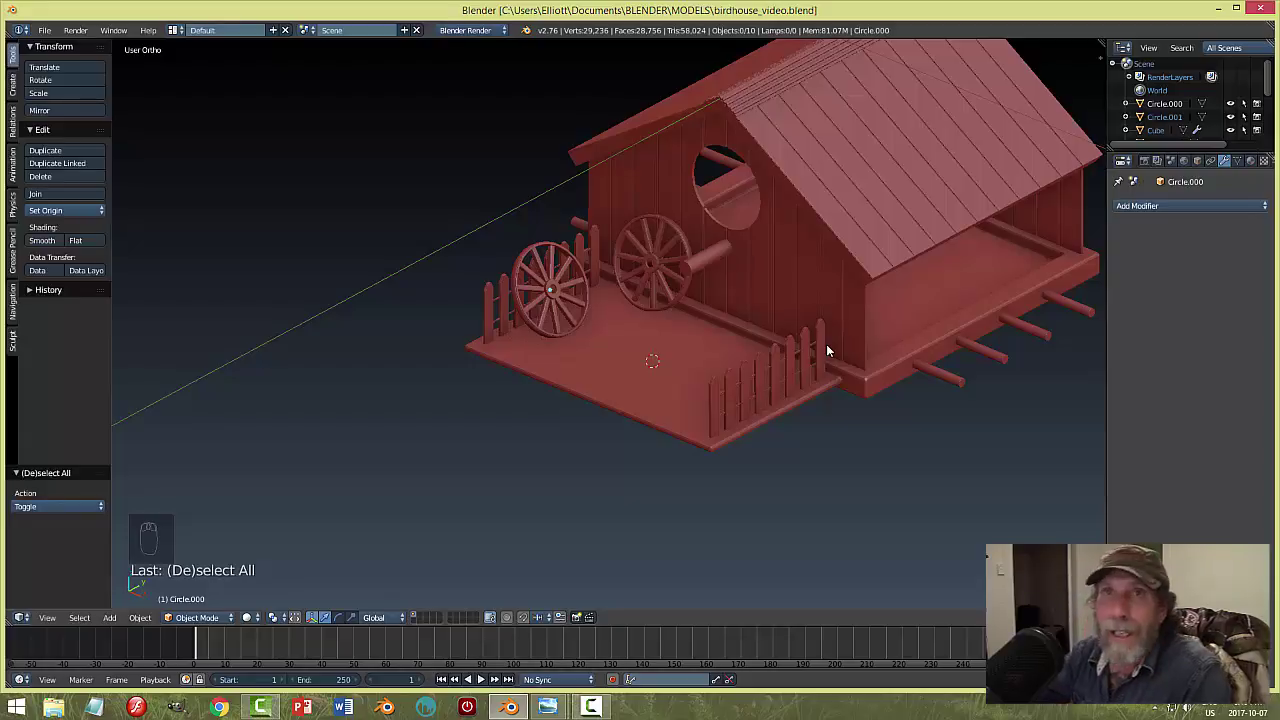
pyautogui.moveTo(963, 423); pyautogui.dragTo(870, 430, button='middle')
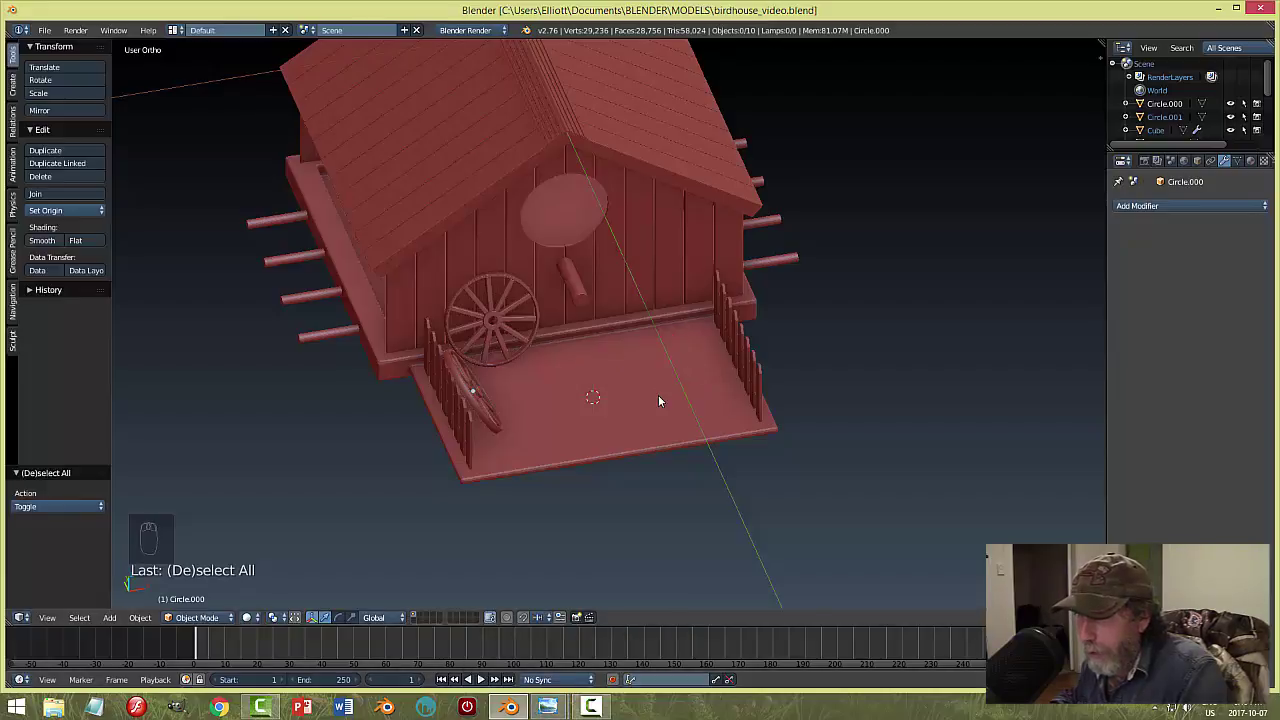
pyautogui.moveTo(615, 400); pyautogui.dragTo(820, 340, button='middle')
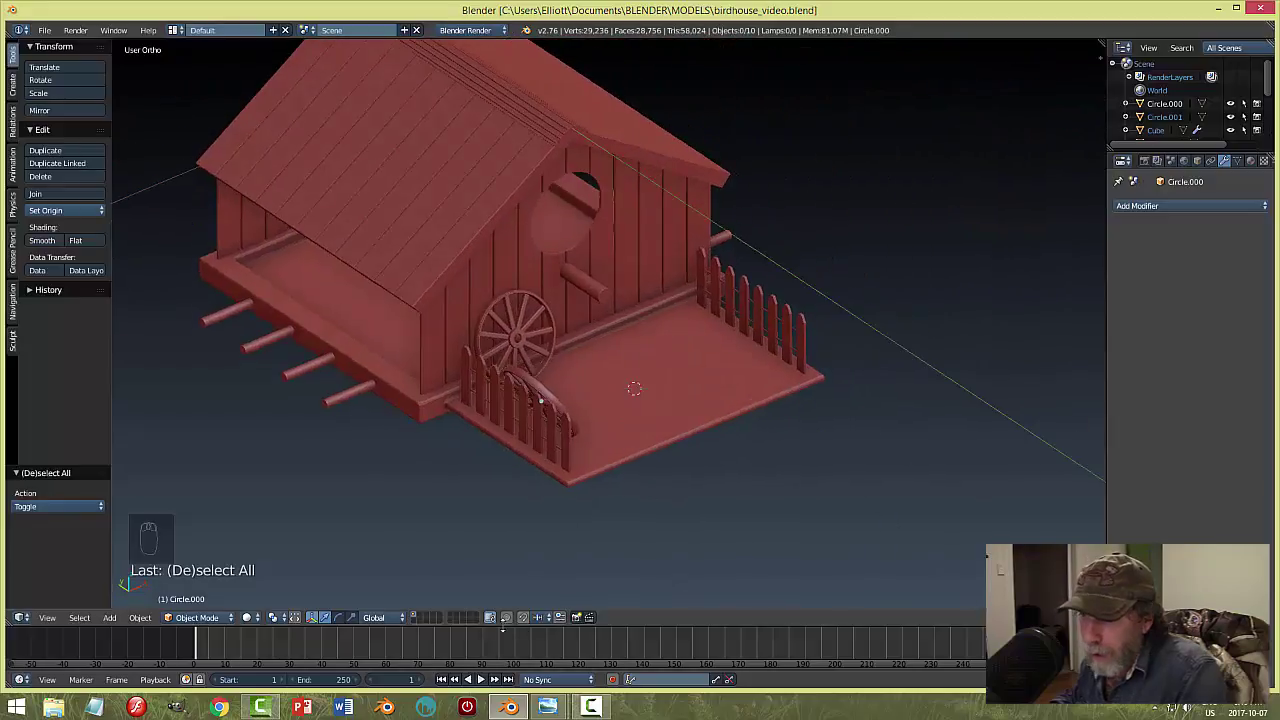
# Switch to an empty layer in top view and snap the 3D cursor to the center.
pyautogui.click(420, 615)
pyautogui.press('KP_7')
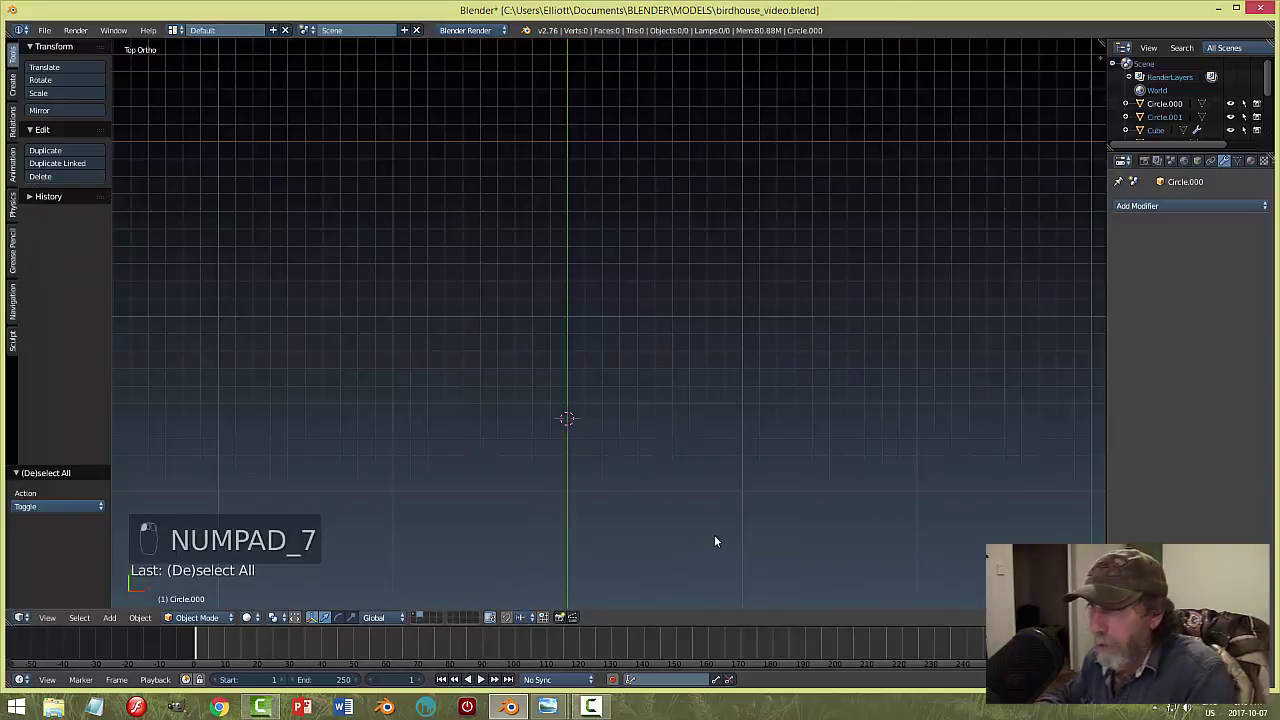
pyautogui.hotkey('shift', 's')
pyautogui.click(757, 472)
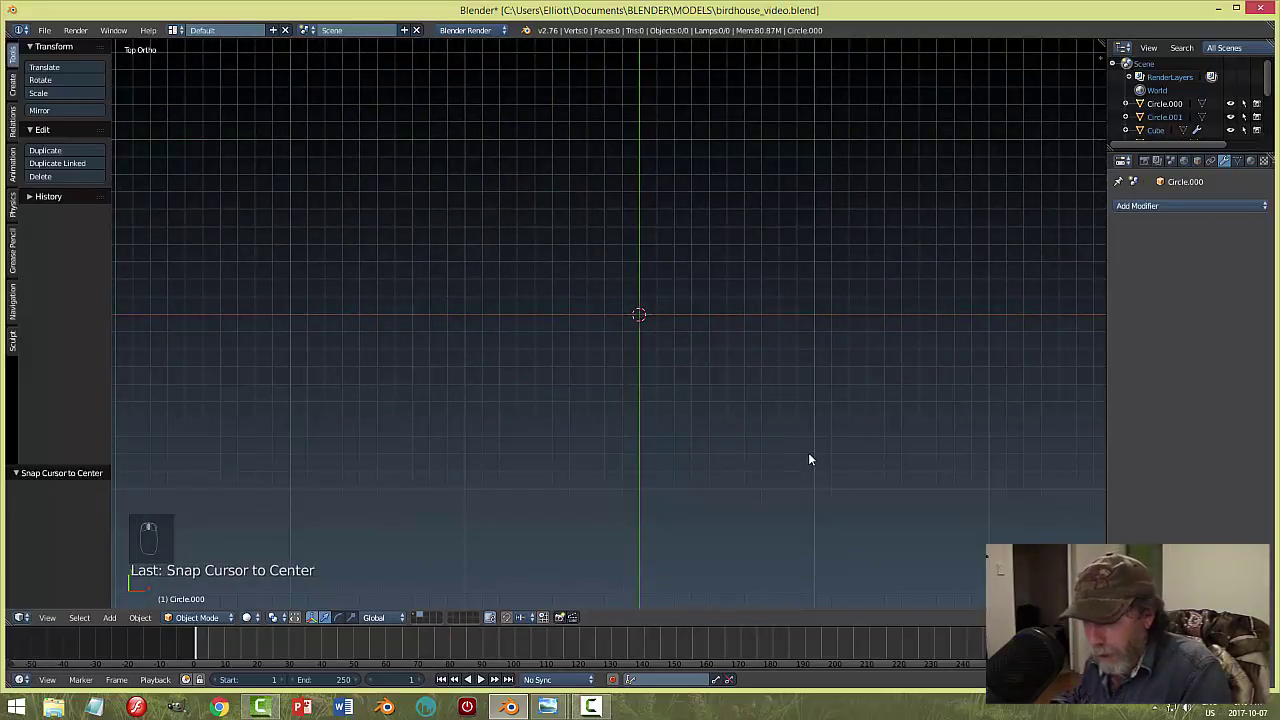
# Add a cube at the center and scale it down uniformly to about 0.04.
pyautogui.hotkey('shift', 'a')
pyautogui.moveTo(810, 454)
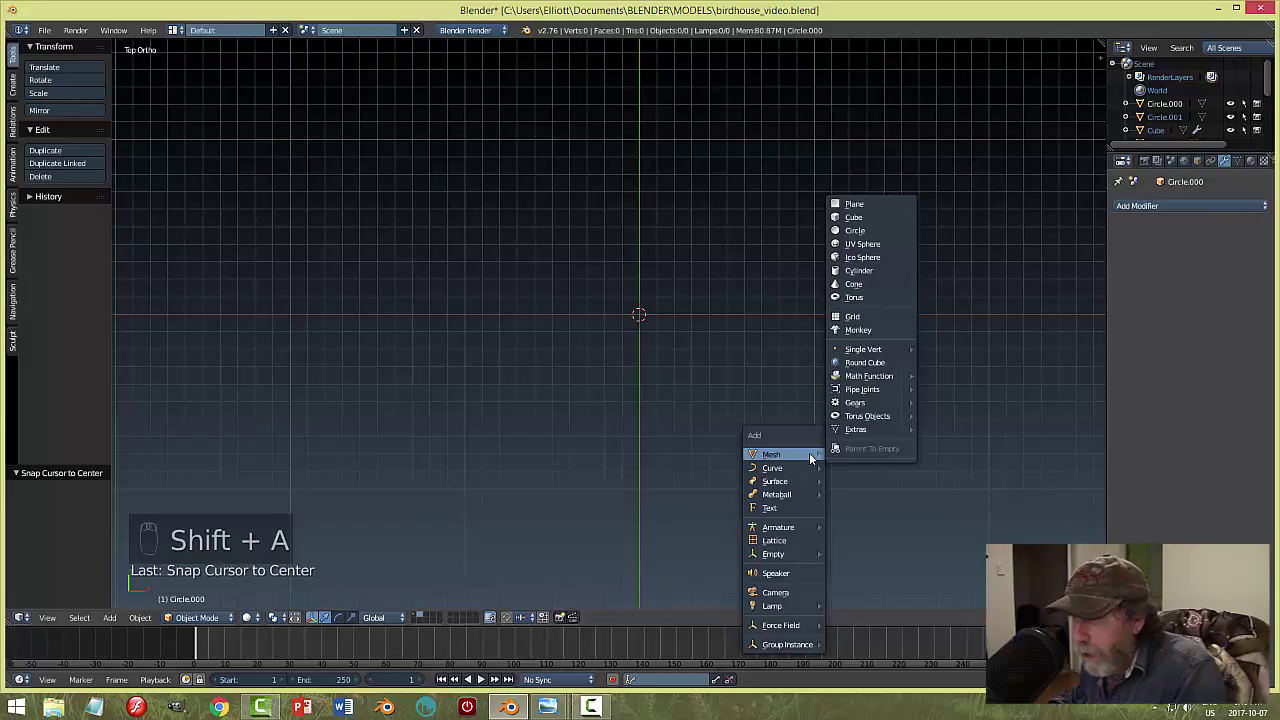
pyautogui.click(864, 218)
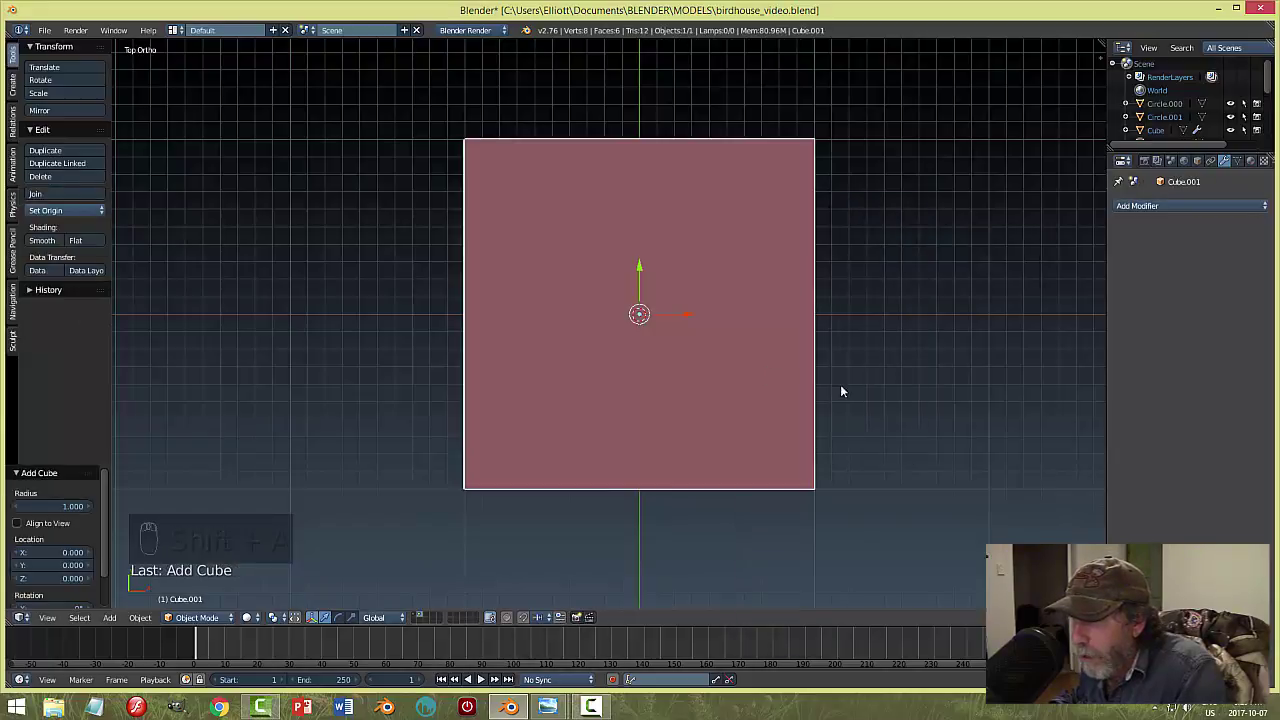
pyautogui.press('s')
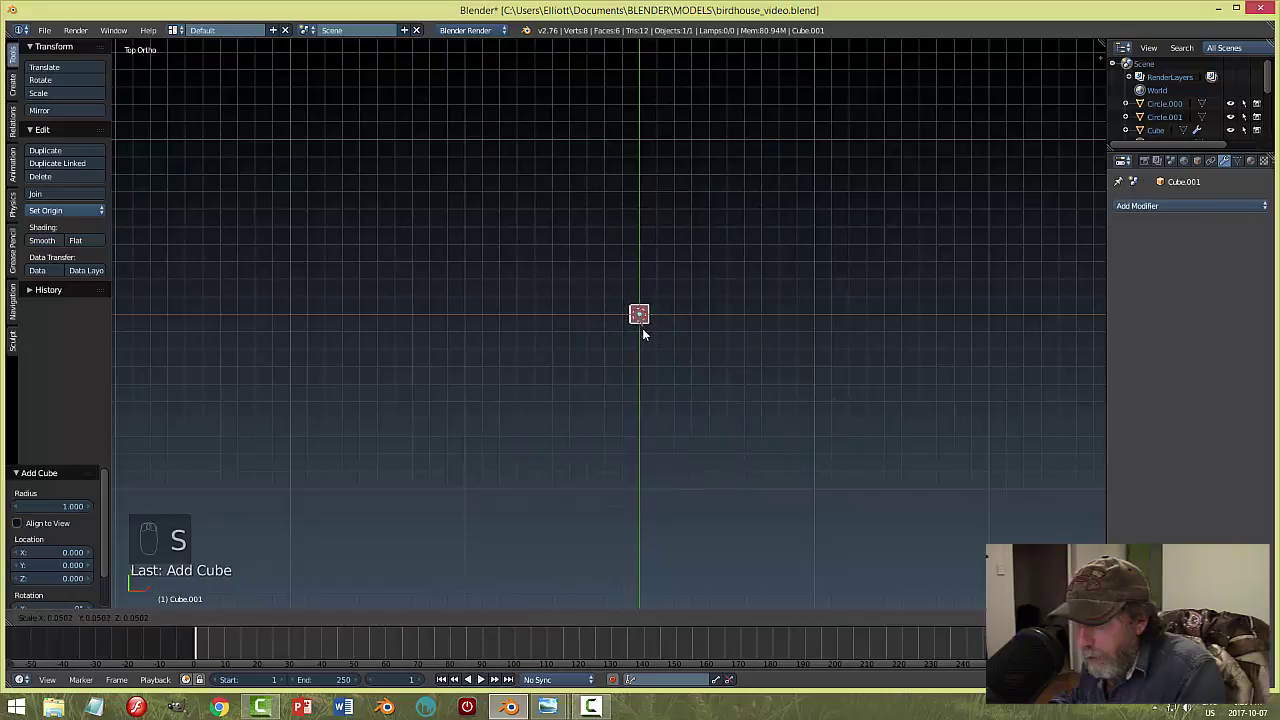
pyautogui.click(641, 325)
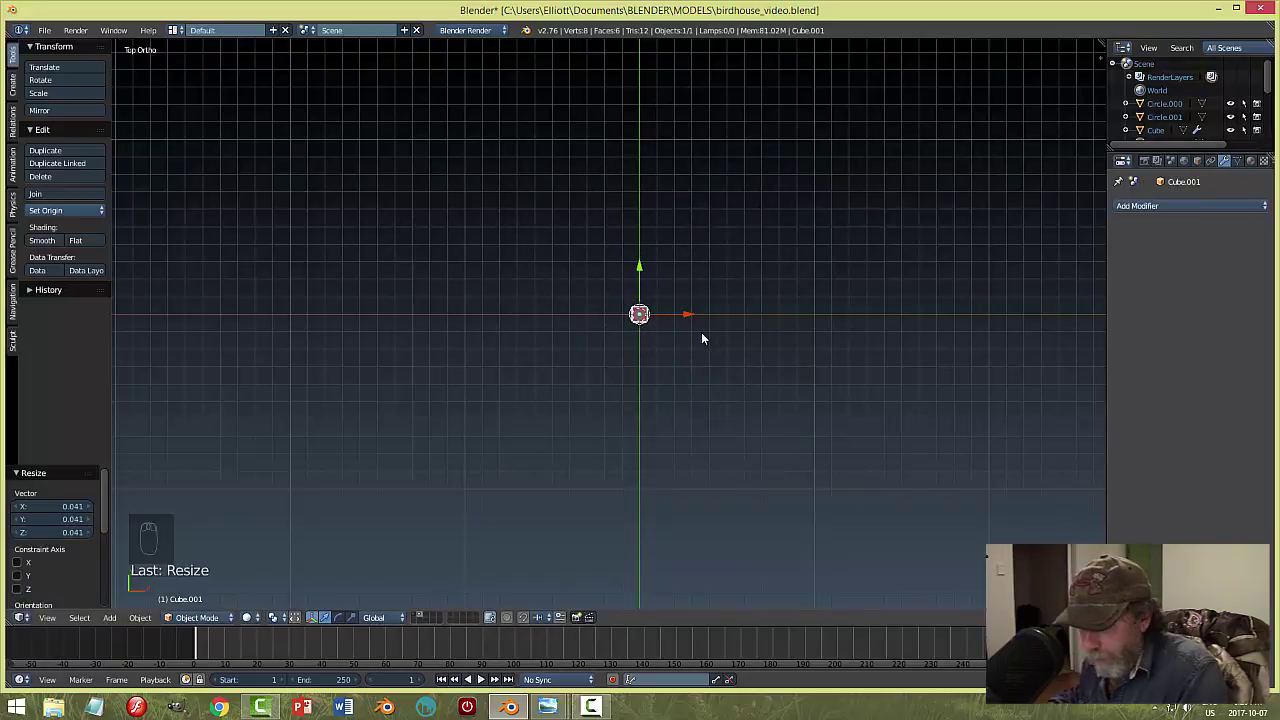
# Scale the small cube by about 2.5 along X and 0.5 along Y, then by about 0.77 along X.
pyautogui.press('s')
pyautogui.press('x')
pyautogui.click(758, 364)
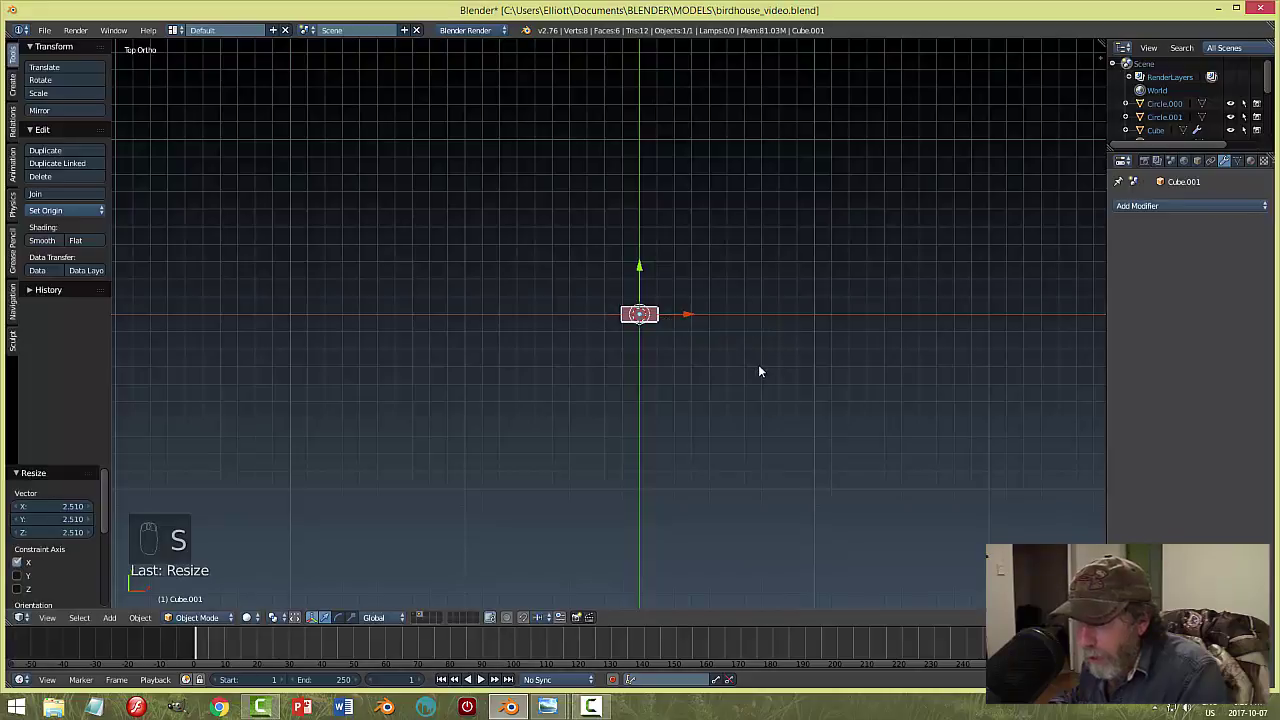
pyautogui.press('s')
pyautogui.press('y')
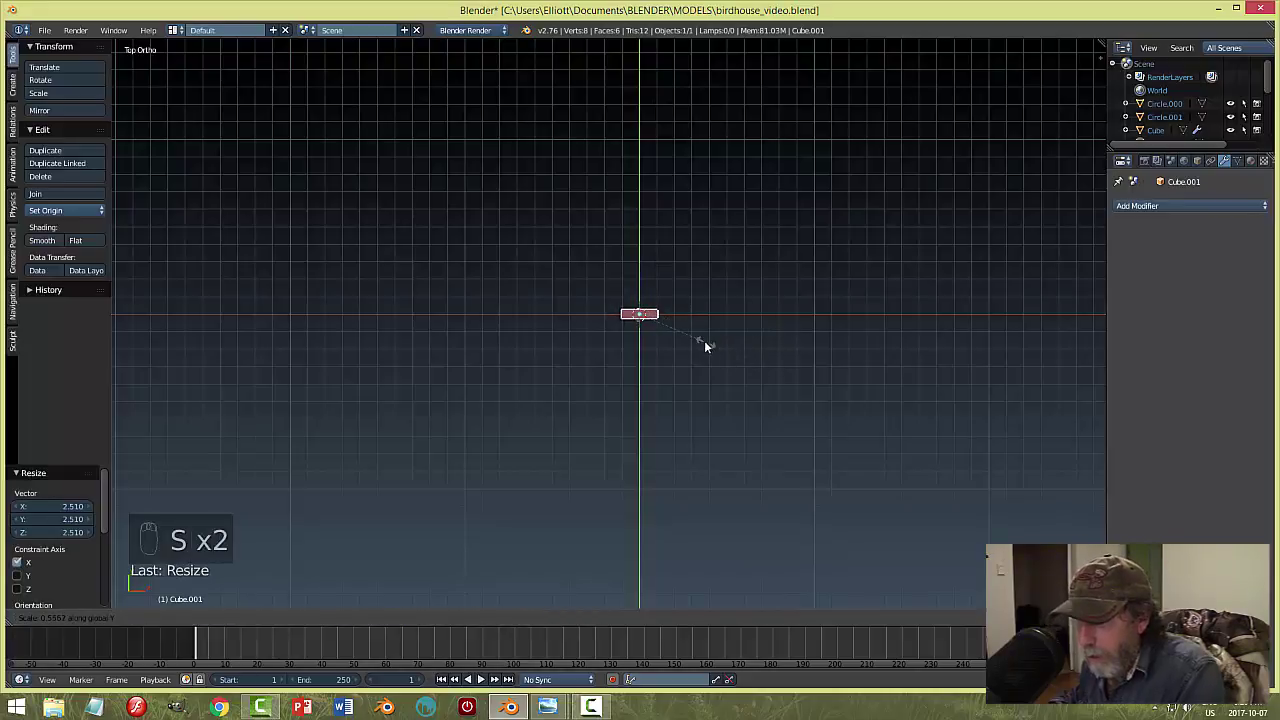
pyautogui.click(702, 346)
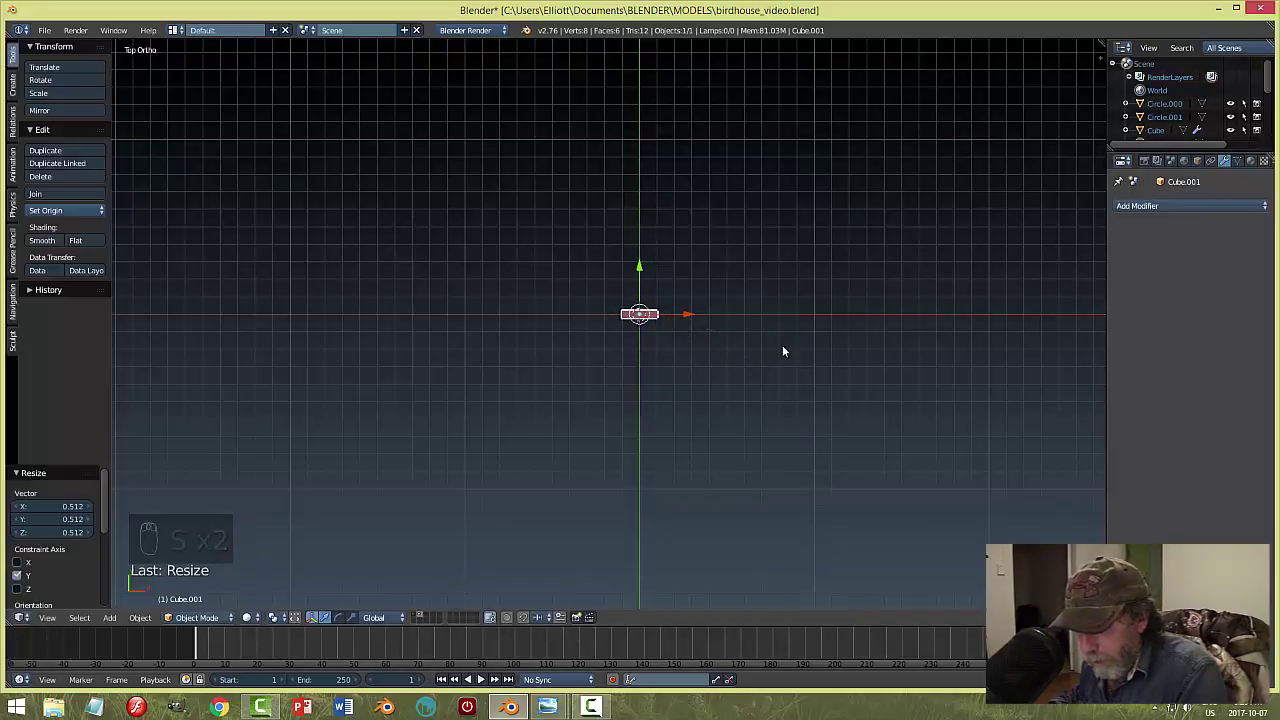
pyautogui.press('s')
pyautogui.press('x')
pyautogui.click(747, 351)
pyautogui.moveTo(776, 373); pyautogui.dragTo(771, 319, button='middle')
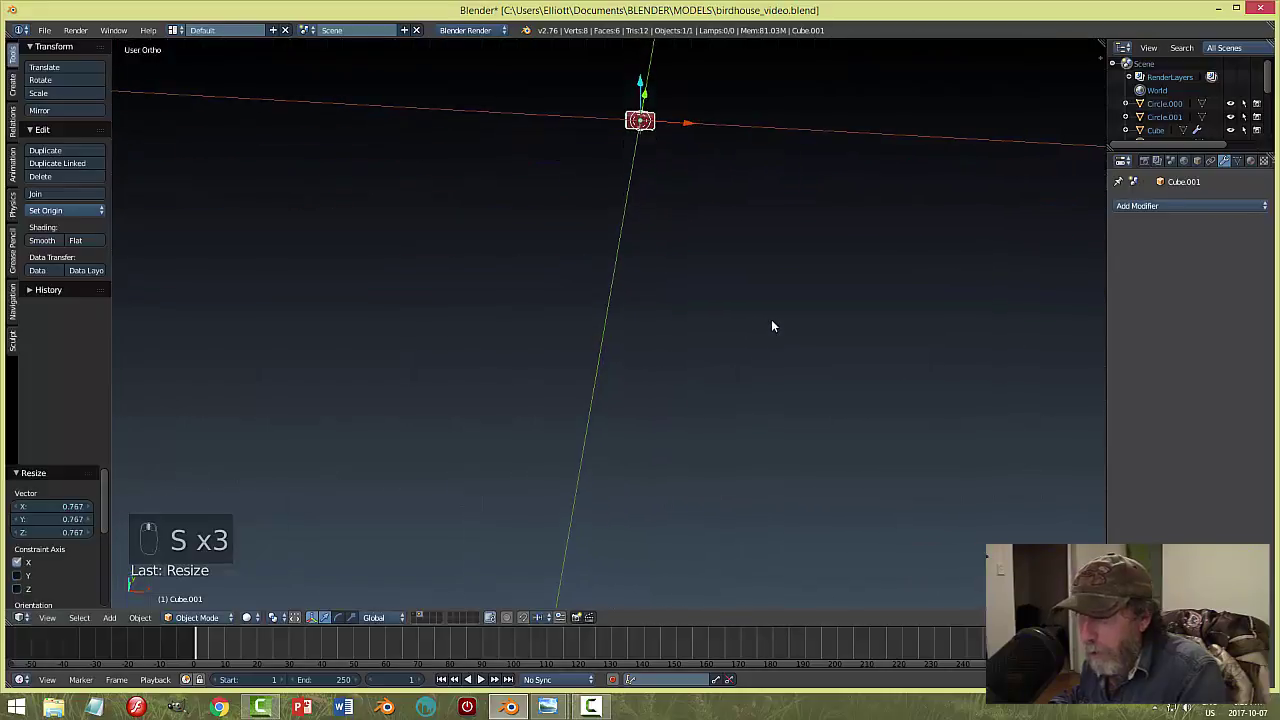
# Stretch the block by about 7.5 along Z into an upright board.
pyautogui.press('s')
pyautogui.press('z')
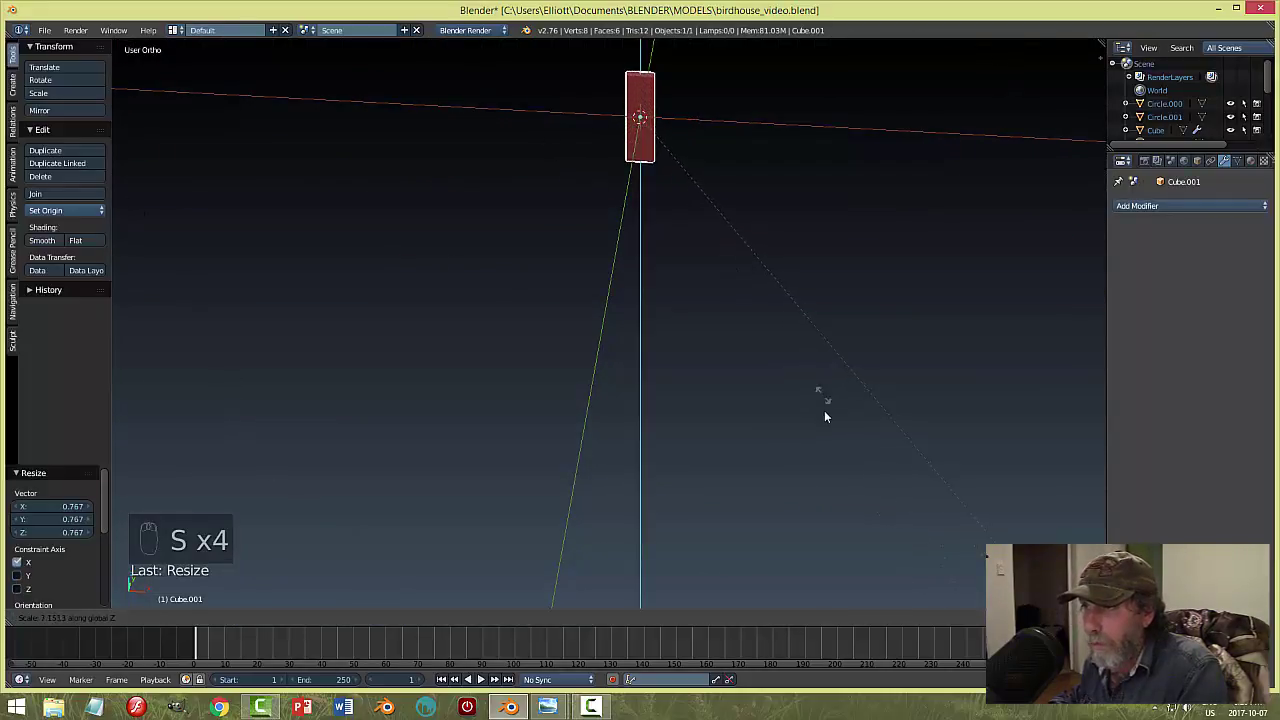
pyautogui.click(853, 486)
pyautogui.moveTo(843, 386); pyautogui.dragTo(838, 495, button='middle')
pyautogui.press('KP_Decimal')
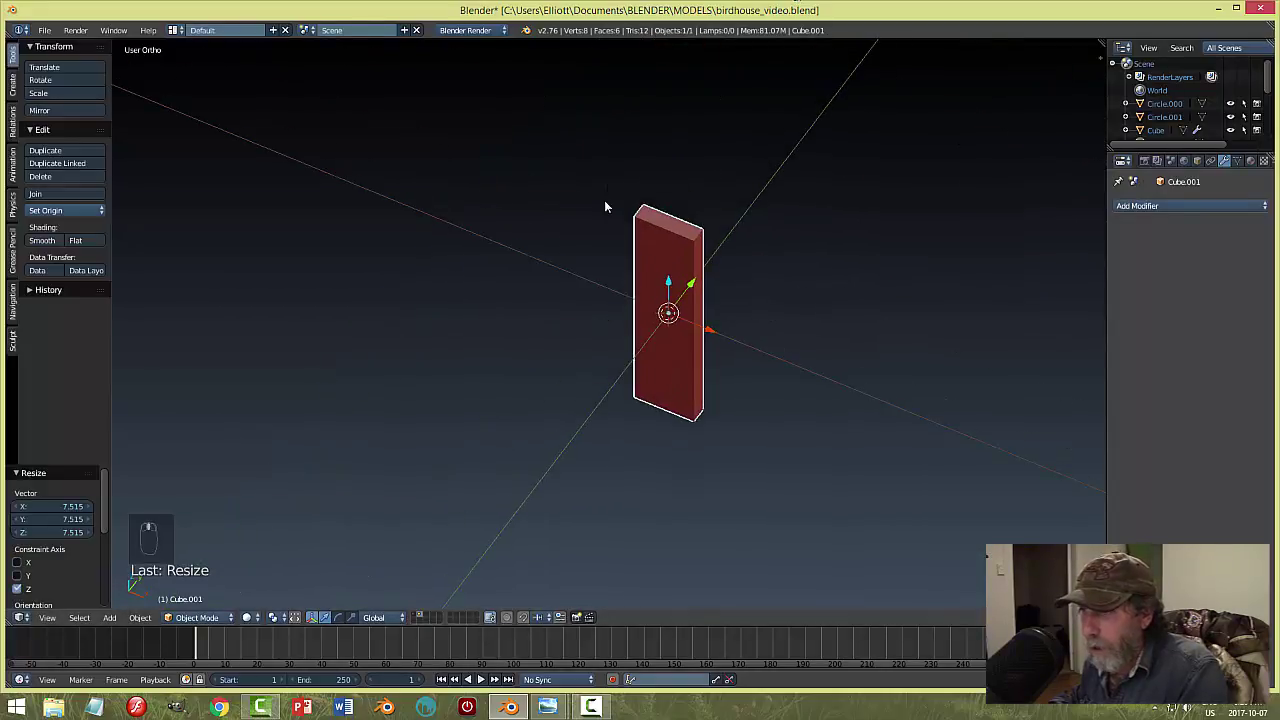
# Slim the upright board by about 0.55 along Y and 0.61 along X, and thin it once more along Y.
pyautogui.moveTo(606, 203); pyautogui.dragTo(840, 312, button='middle')
pyautogui.press('s')
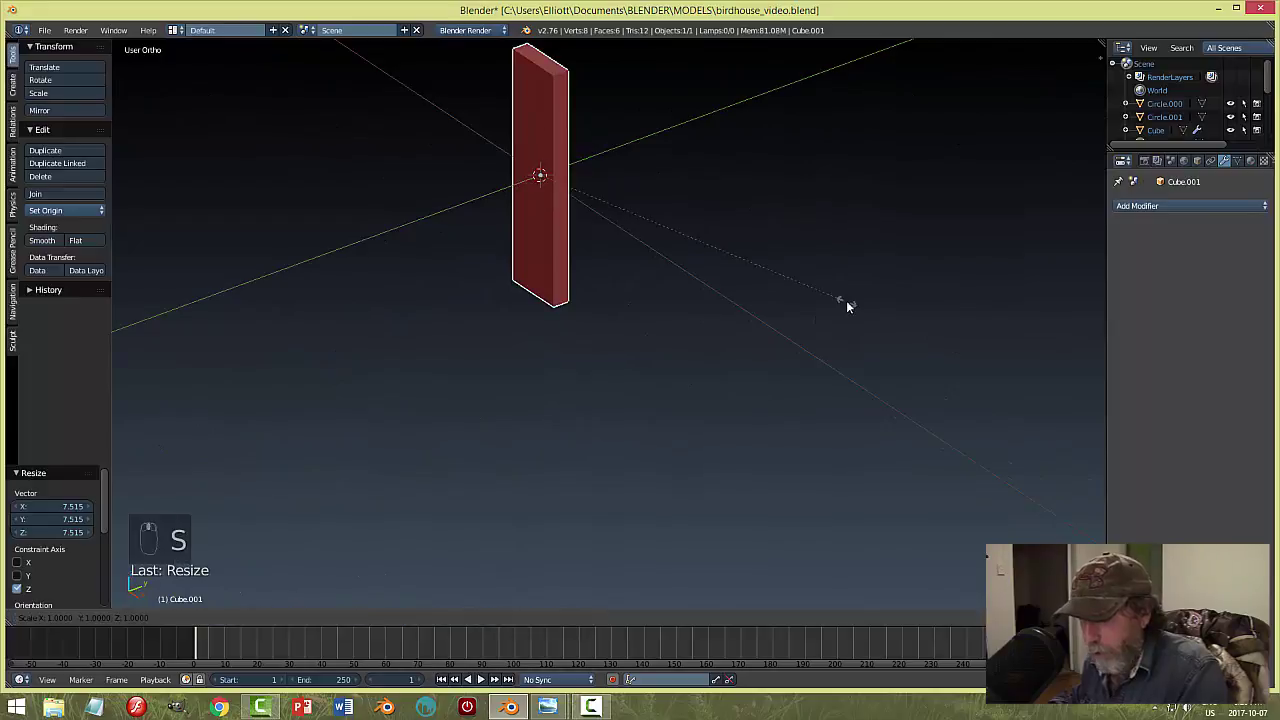
pyautogui.press('y')
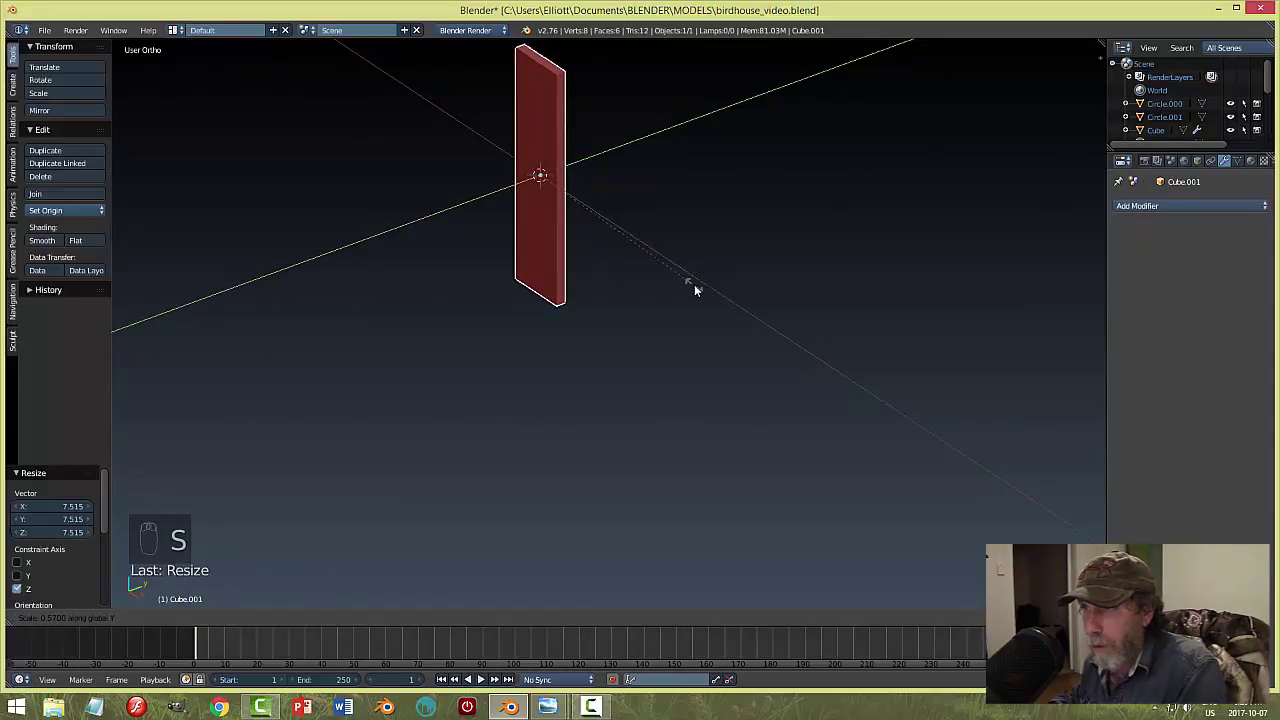
pyautogui.click(687, 283)
pyautogui.press('s')
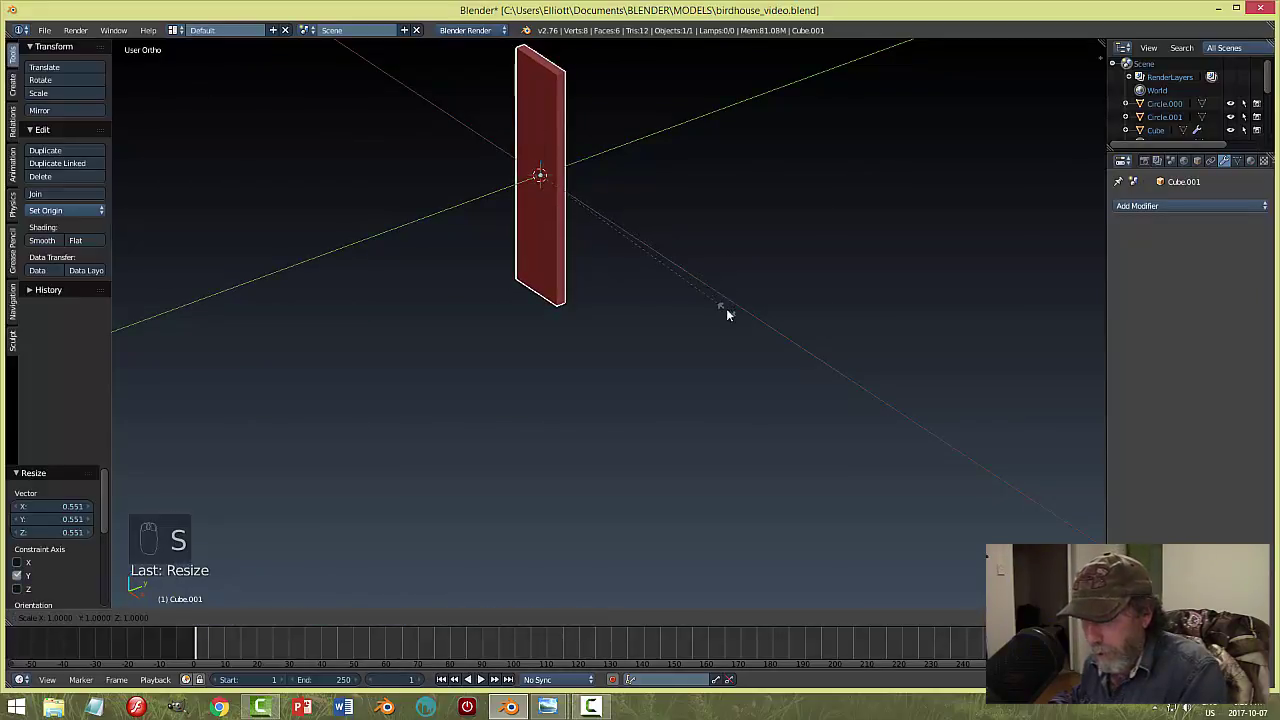
pyautogui.press('x')
pyautogui.click(728, 283)
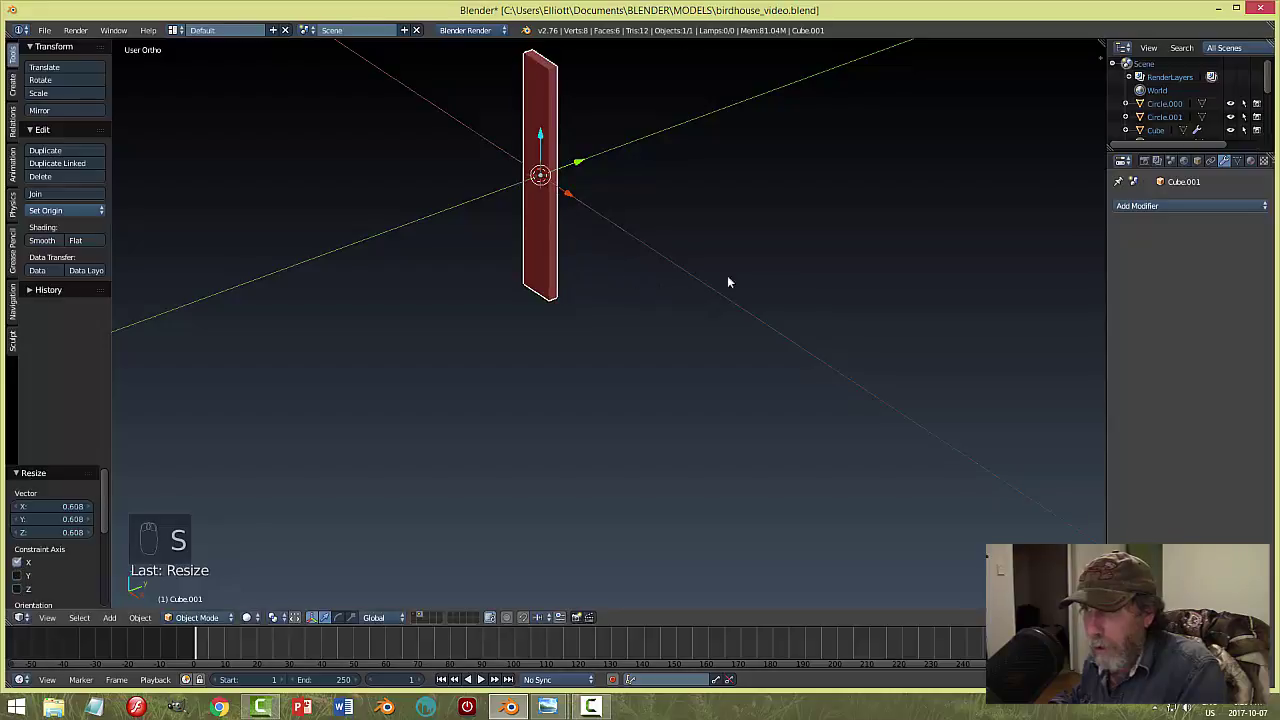
pyautogui.press('s')
pyautogui.press('y')
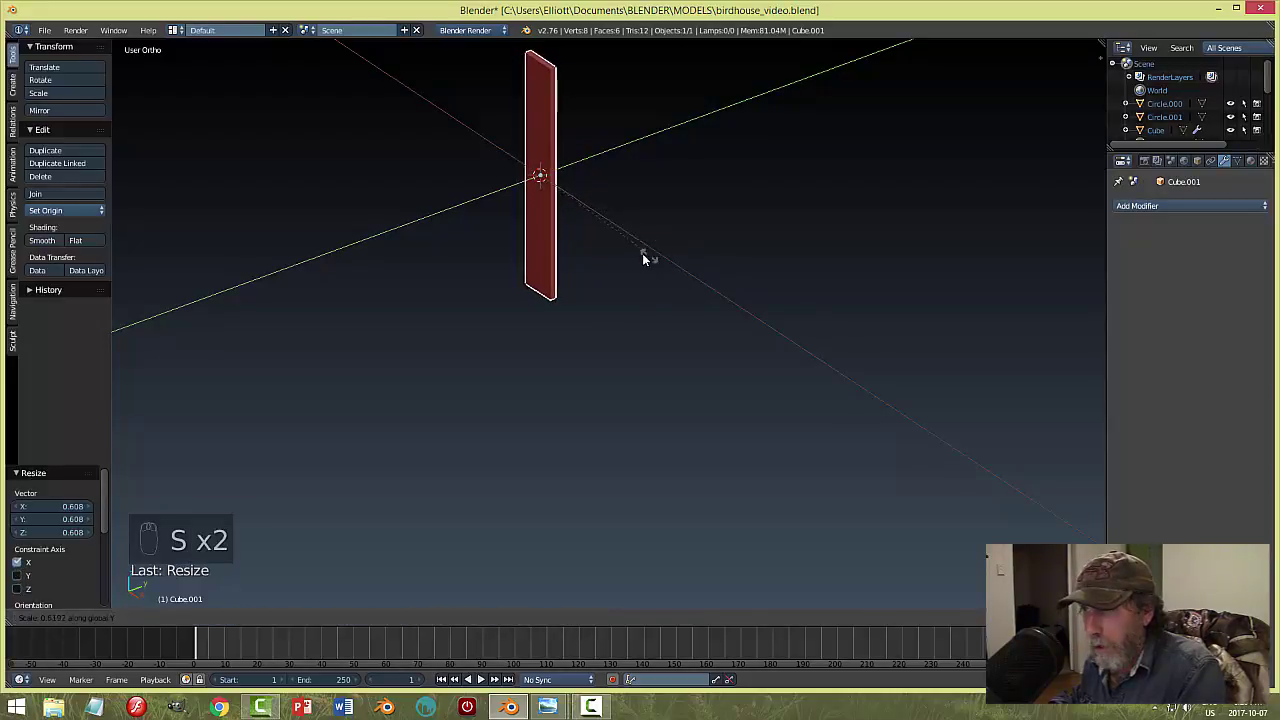
pyautogui.click(642, 259)
# Cut three evenly spaced horizontal edge loops across the upright board in Edit Mode.
pyautogui.press('a')
pyautogui.moveTo(851, 286); pyautogui.dragTo(703, 311, button='middle')
pyautogui.press('a')
pyautogui.moveTo(877, 286); pyautogui.dragTo(749, 303, button='middle')
pyautogui.press('Tab')
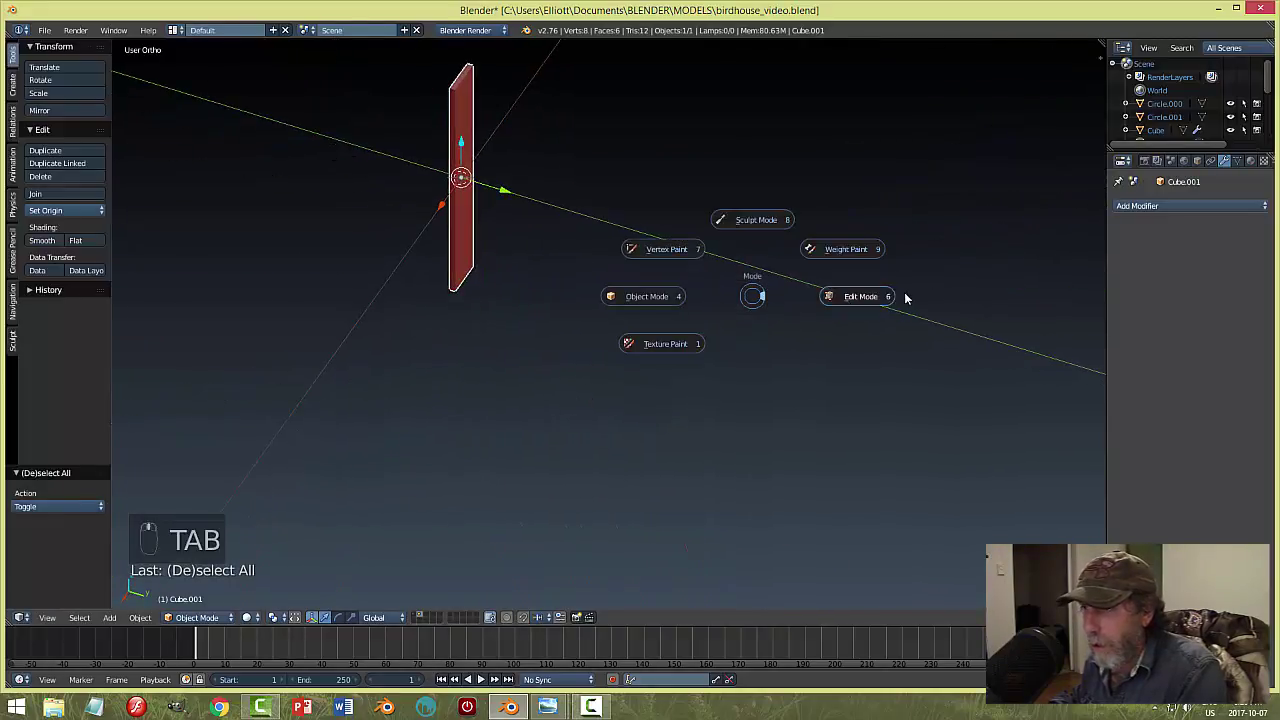
pyautogui.click(903, 297)
pyautogui.moveTo(645, 234); pyautogui.dragTo(652, 153, button='middle')
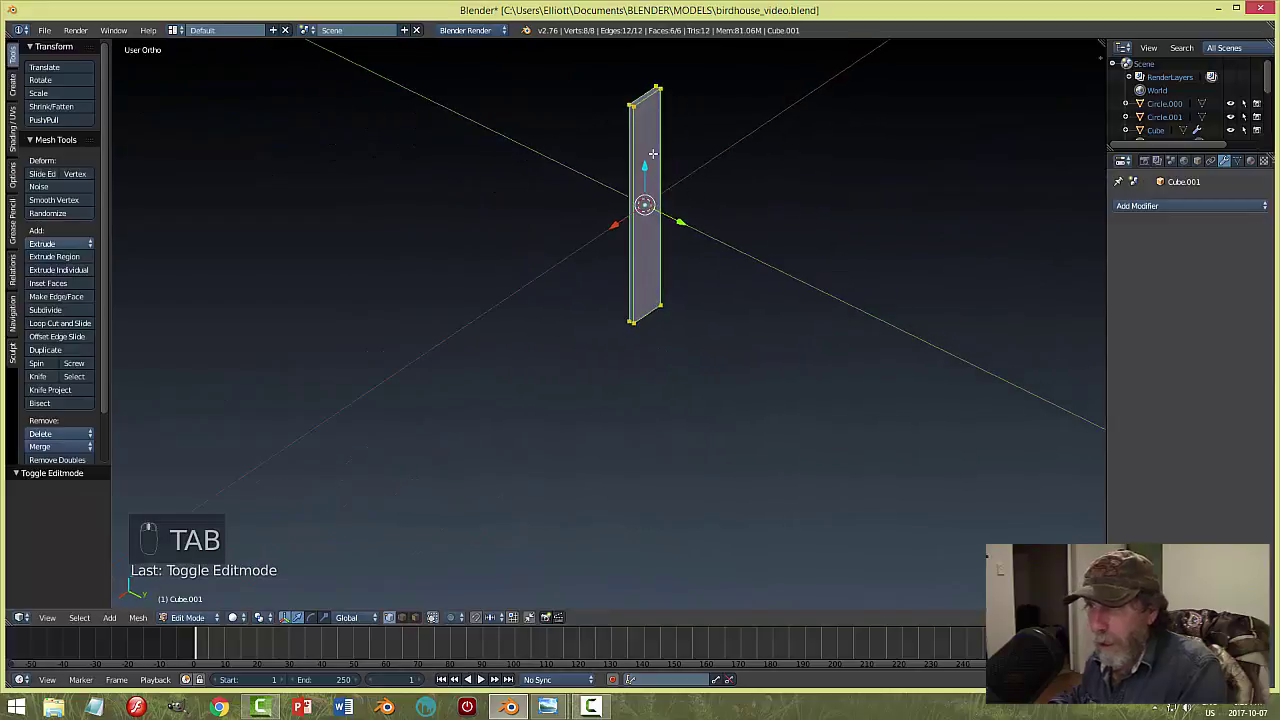
pyautogui.hotkey('ctrl', 'r')
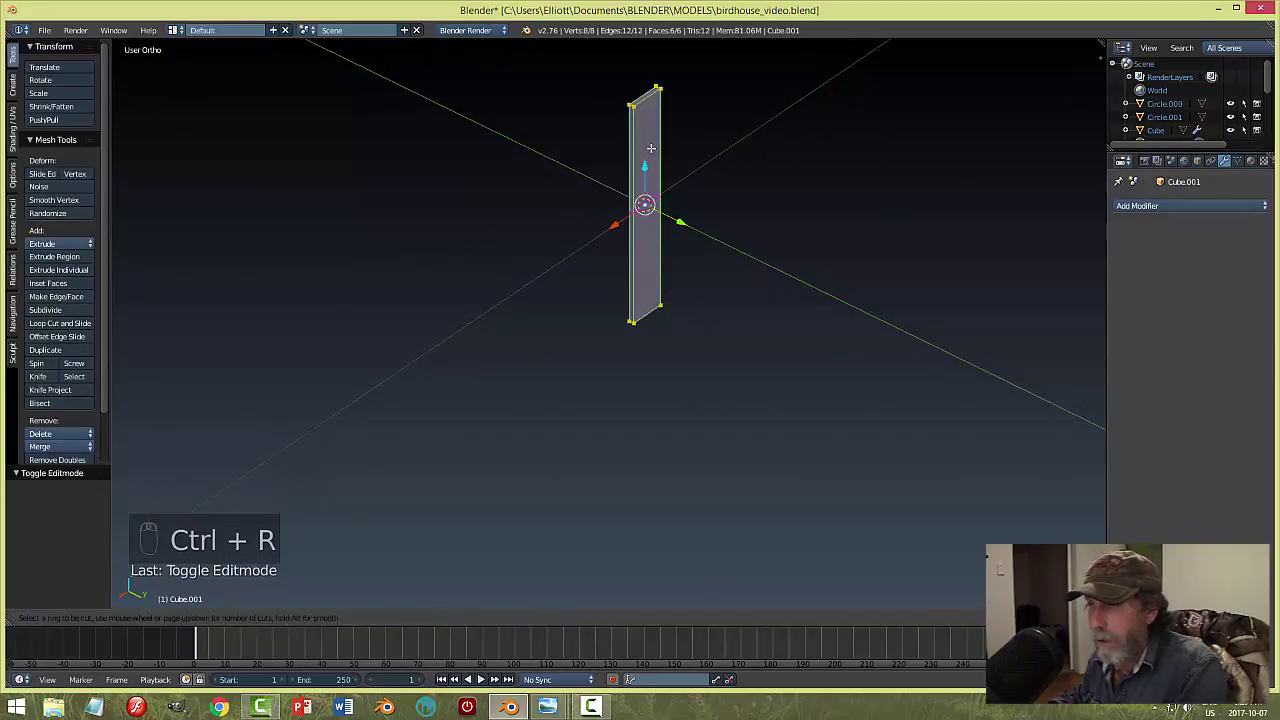
pyautogui.scroll(1, 650, 148)
pyautogui.click(650, 148)
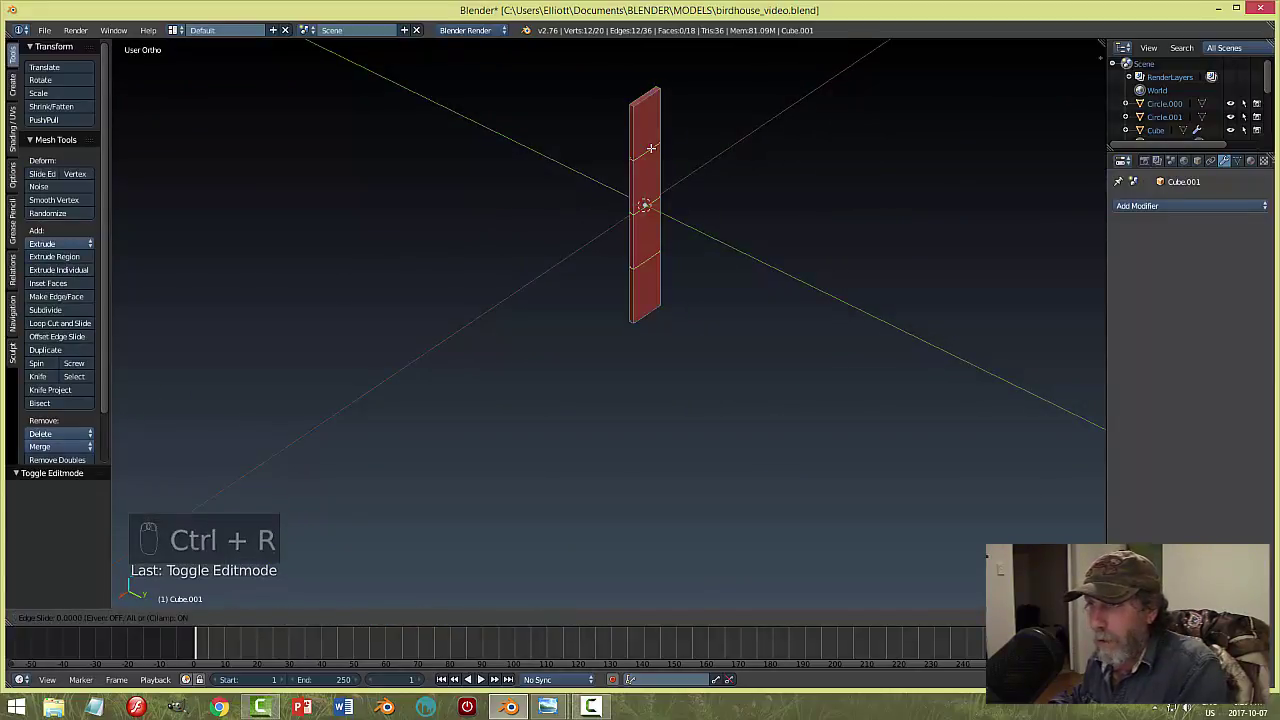
pyautogui.rightClick(650, 148)
# Bow the board by moving its middle edge loop about 0.048 along Y with proportional editing enabled, and return to Object Mode.
pyautogui.press('a')
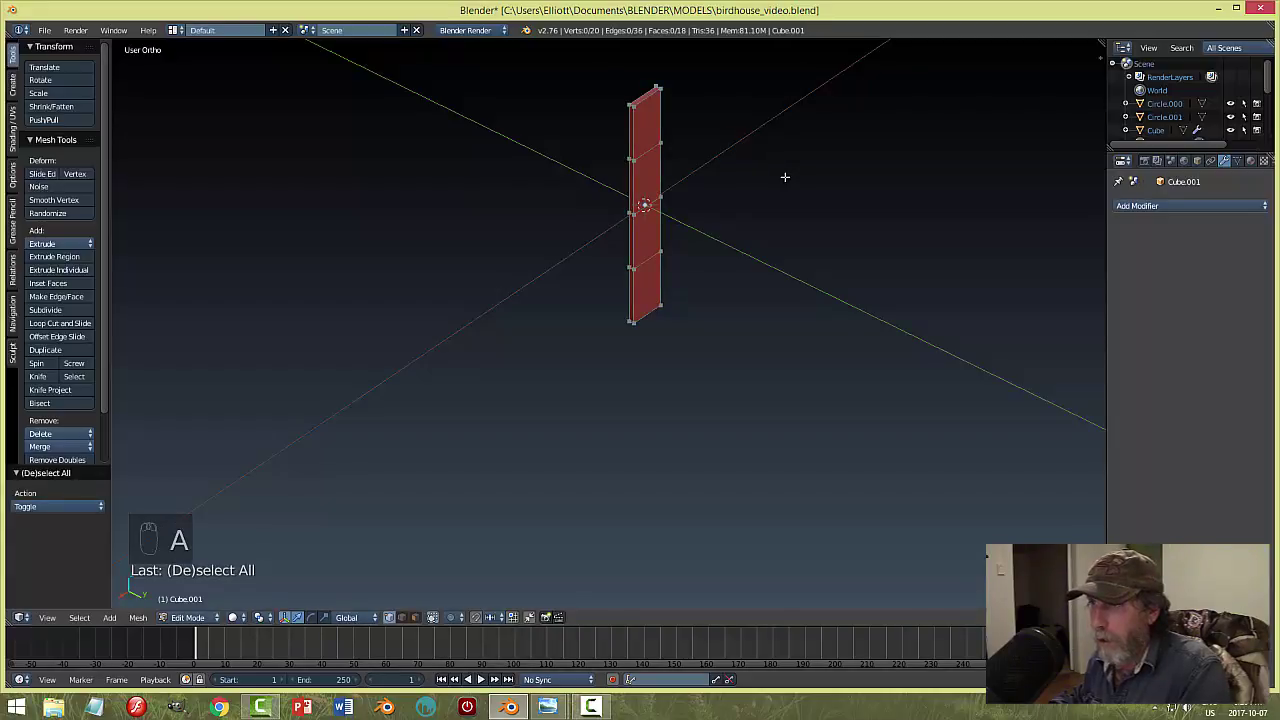
pyautogui.hotkey('ctrl', 'Tab')
pyautogui.click(748, 189)
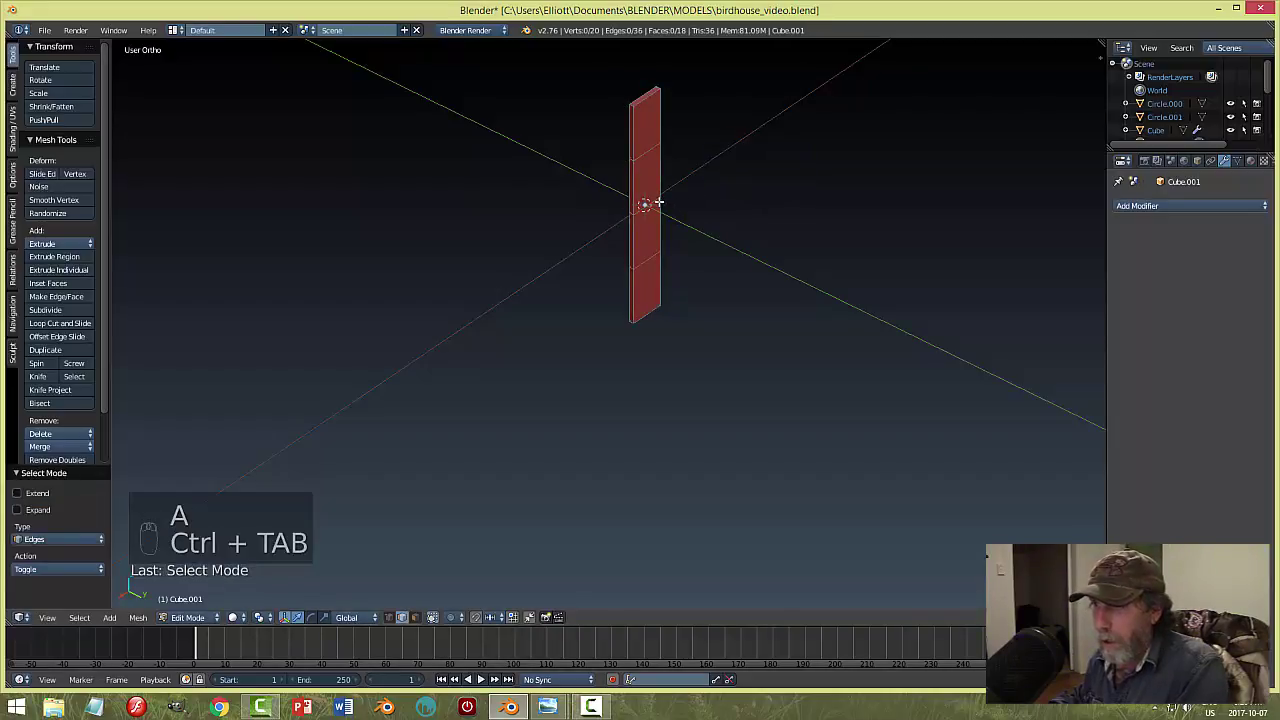
pyautogui.moveTo(717, 329); pyautogui.dragTo(865, 310, button='middle')
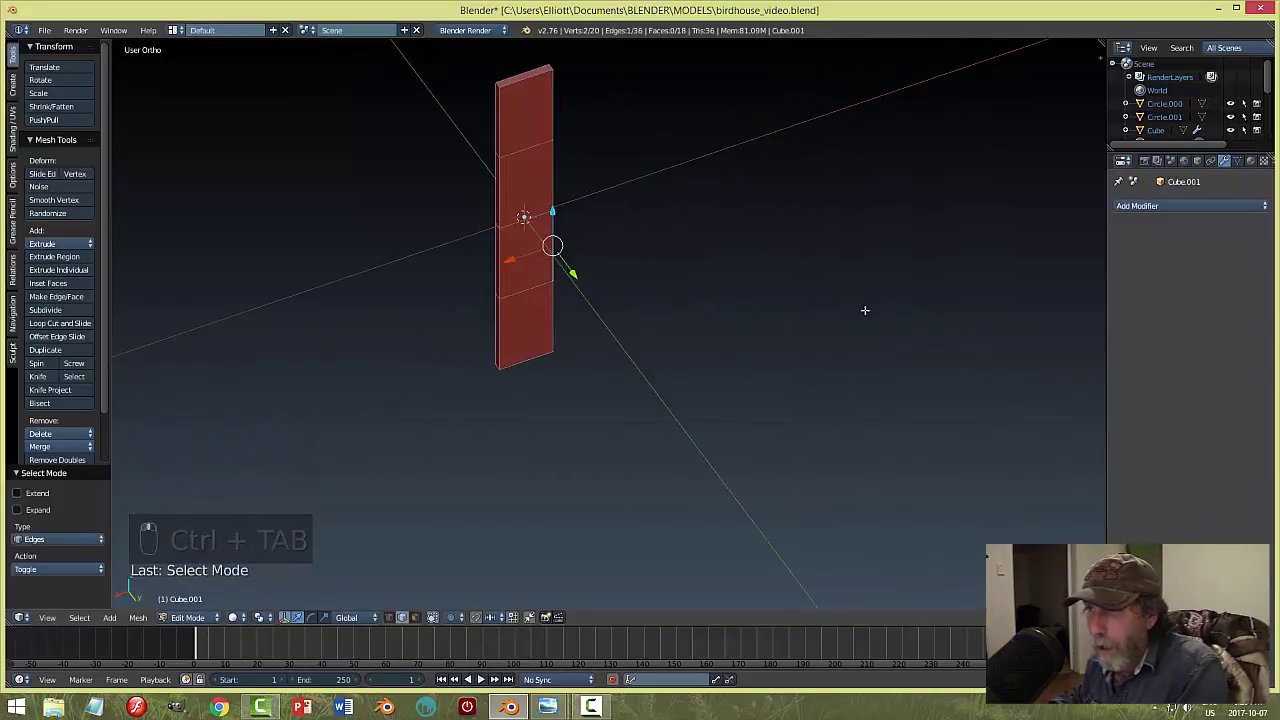
pyautogui.rightClick(539, 215)
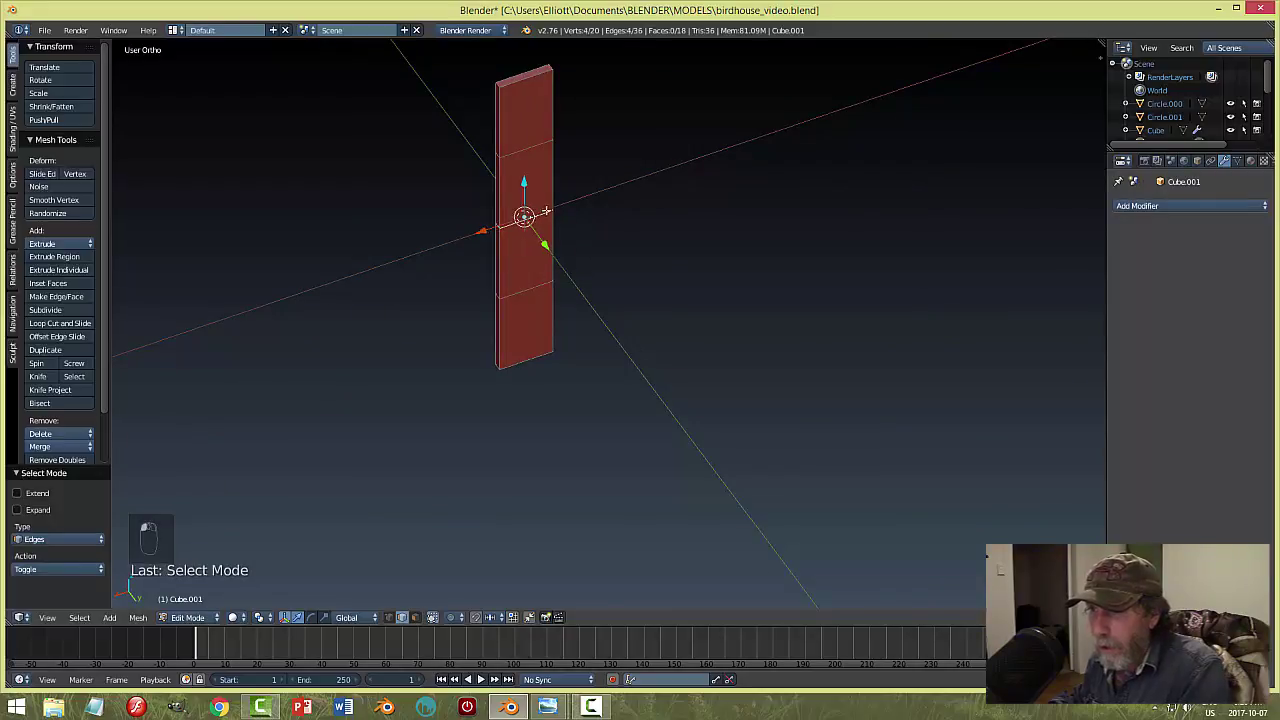
pyautogui.moveTo(562, 378); pyautogui.dragTo(603, 374, button='middle')
pyautogui.click(451, 617)
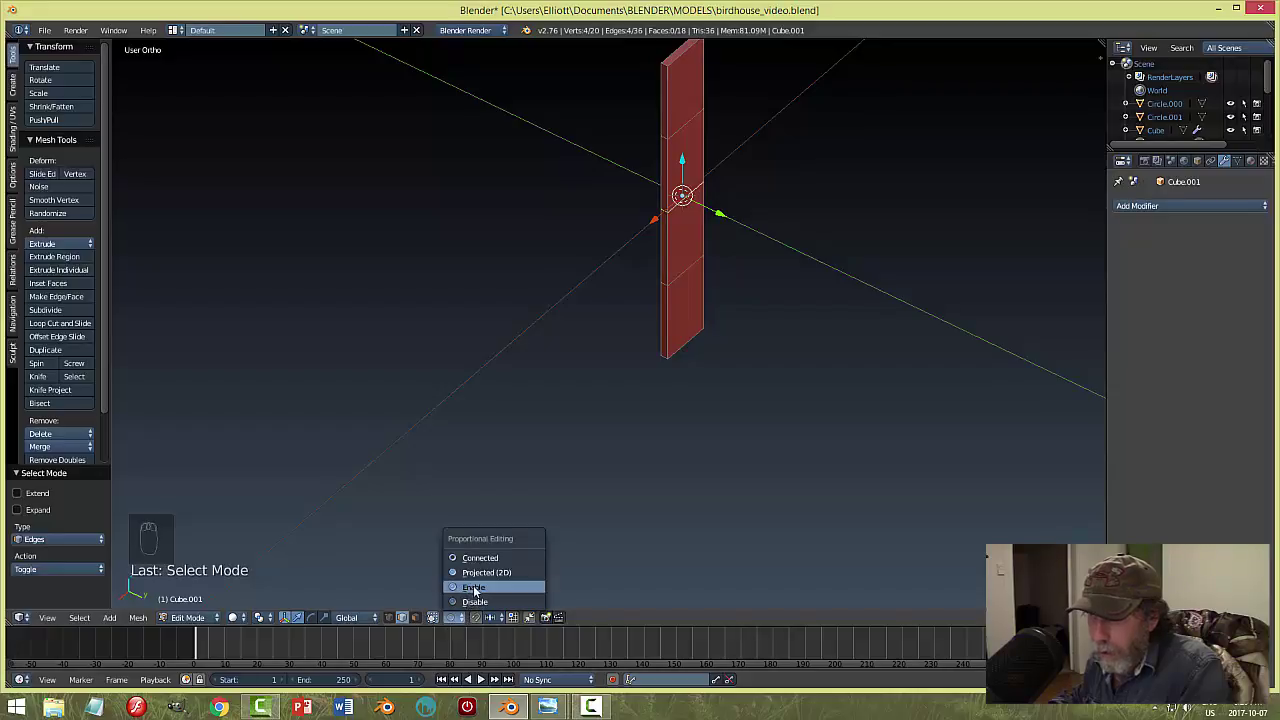
pyautogui.click(474, 588)
pyautogui.moveTo(726, 216); pyautogui.dragTo(748, 229)
pyautogui.scroll(-4, 735, 221)
pyautogui.scroll(-1, 745, 231)
pyautogui.moveTo(765, 311); pyautogui.dragTo(797, 314, button='middle')
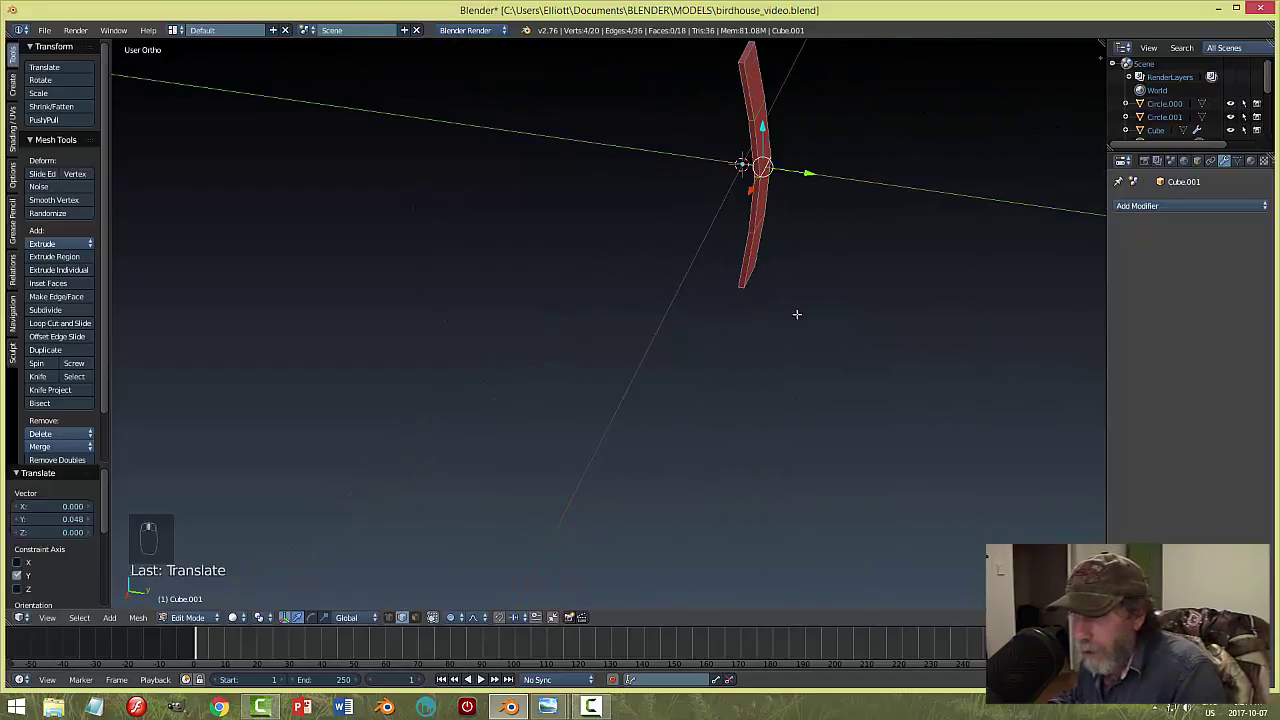
pyautogui.press('a')
pyautogui.press('Tab')
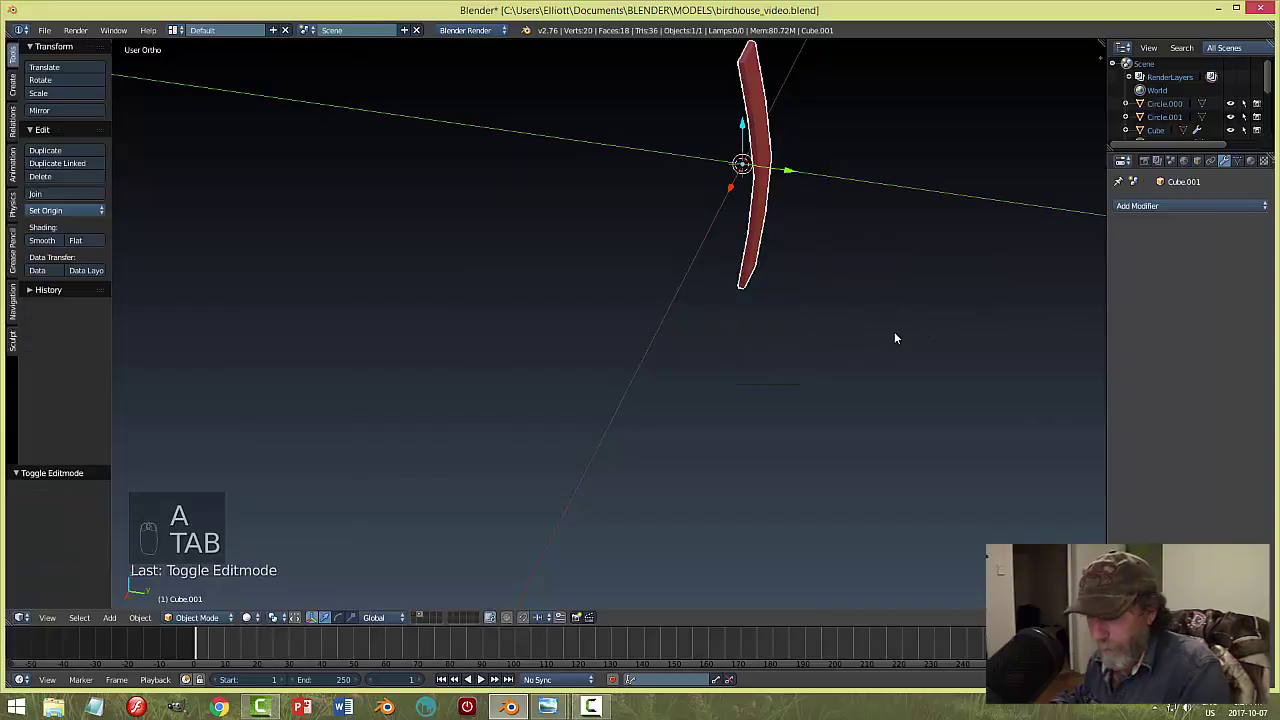
# Add a Bezier circle at the board's origin in top view and scale it down uniformly to about 0.156.
pyautogui.press('KP_7')
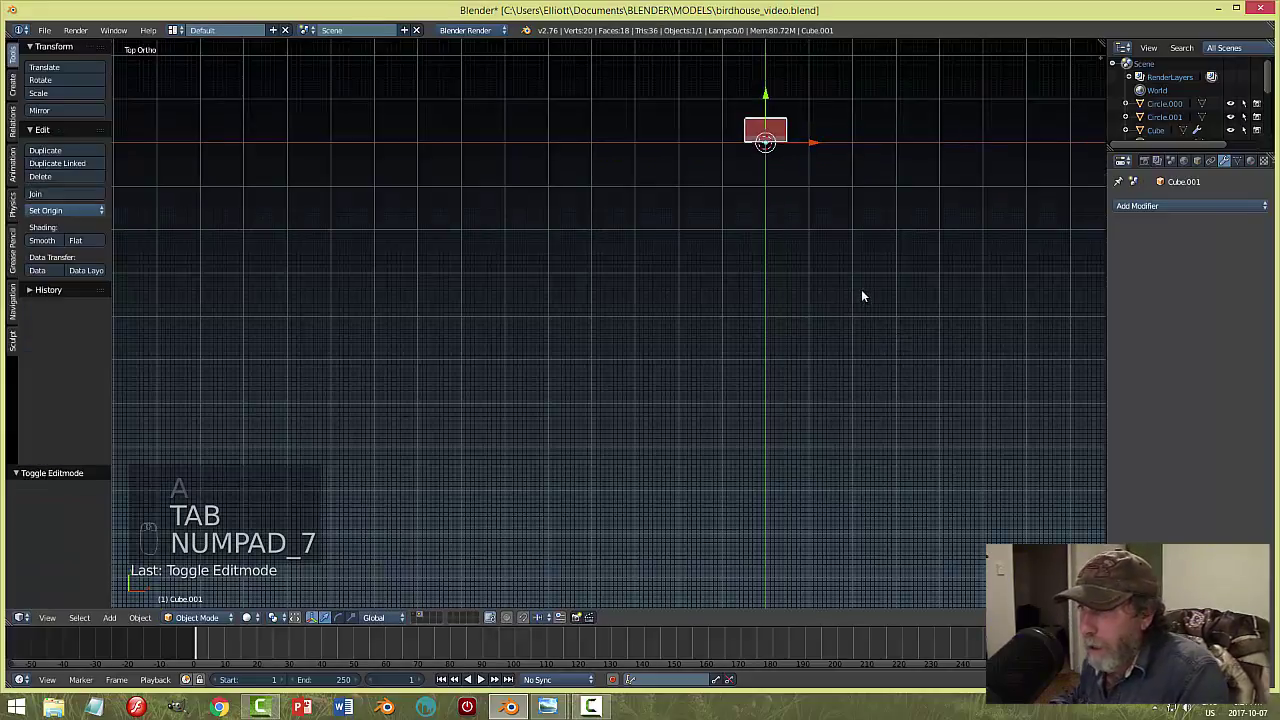
pyautogui.scroll(4, 852, 276)
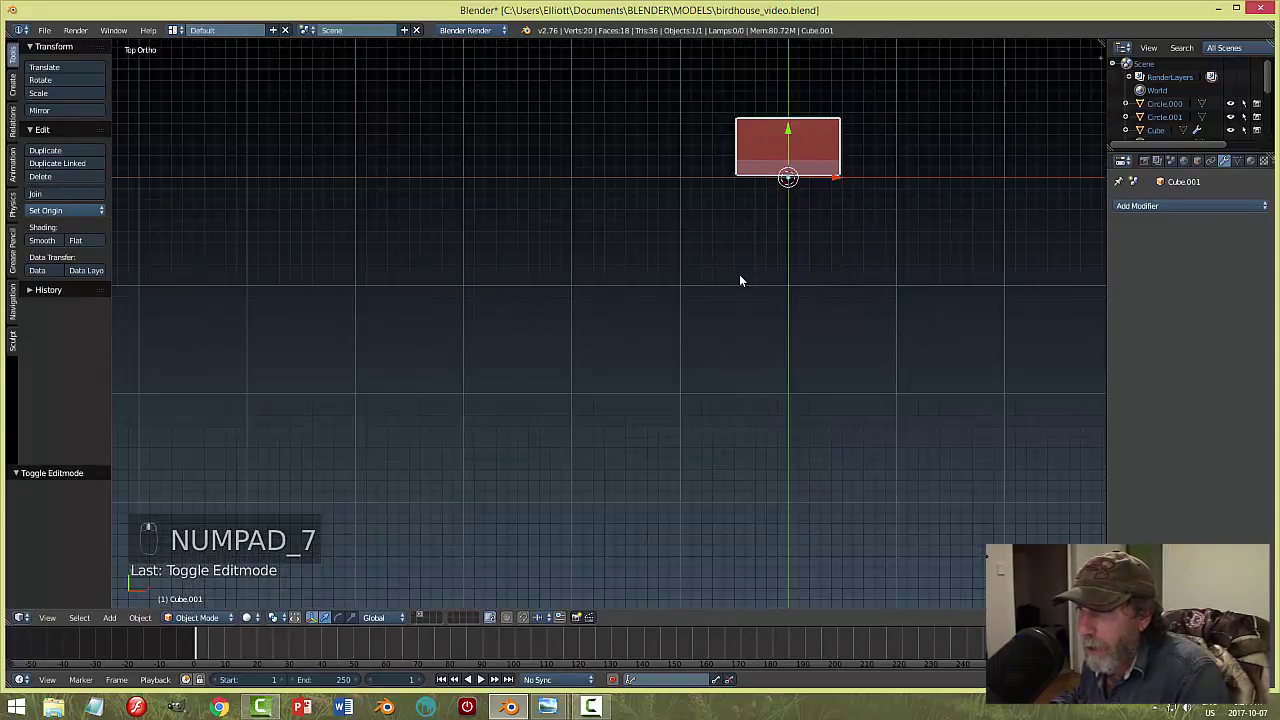
pyautogui.keyDown('shift'); pyautogui.moveTo(880, 323); pyautogui.dragTo(780, 352, button='middle'); pyautogui.keyUp('shift')
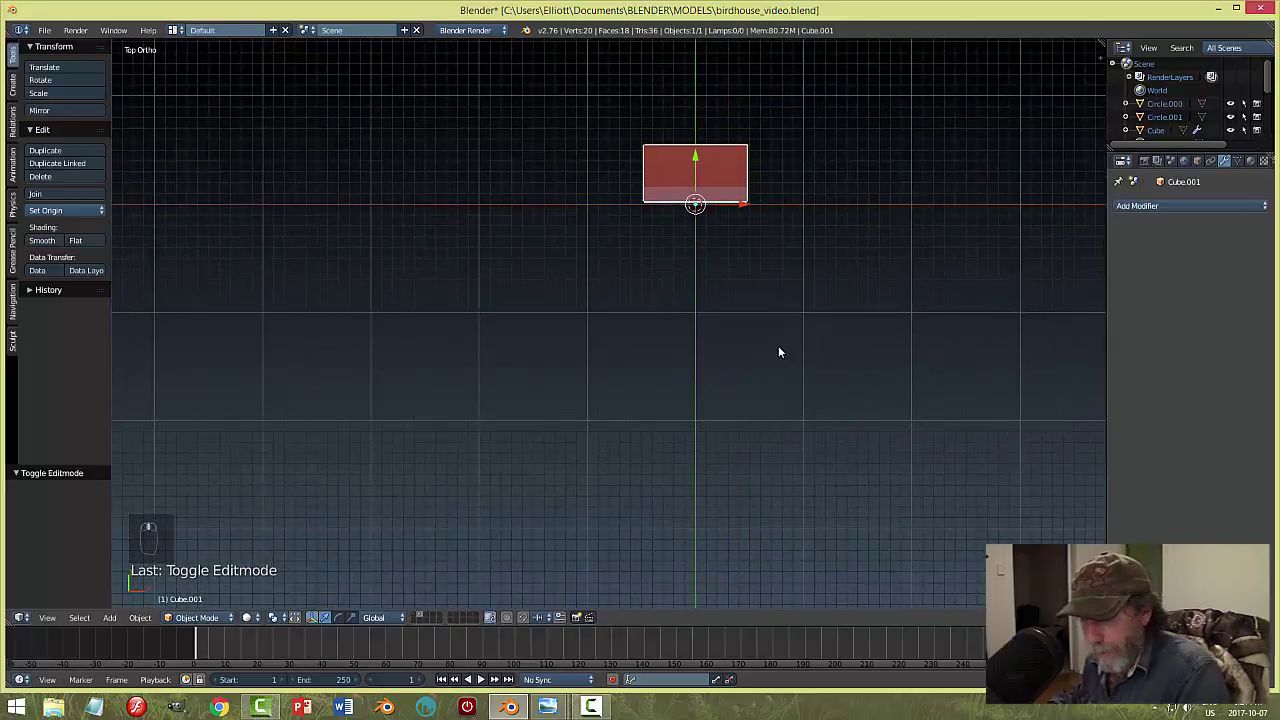
pyautogui.hotkey('shift', 'a')
pyautogui.moveTo(834, 365)
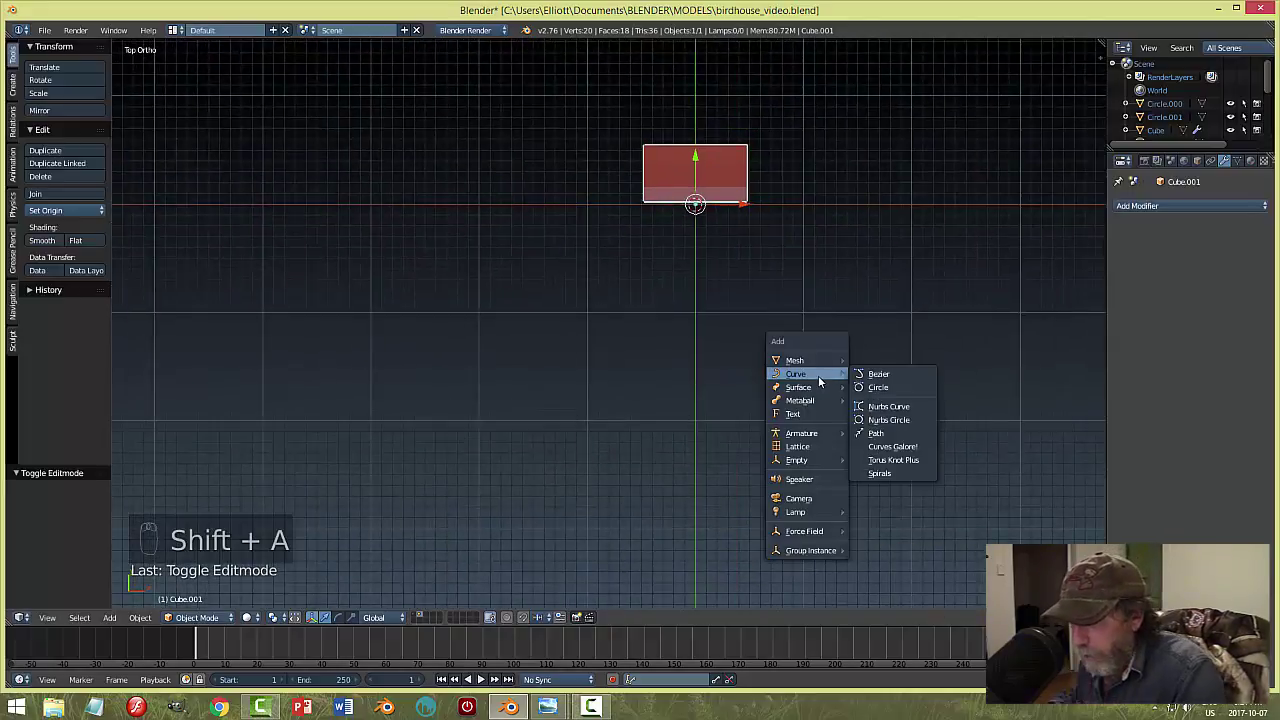
pyautogui.click(878, 387)
pyautogui.scroll(-6, 806, 321)
pyautogui.scroll(-3, 806, 328)
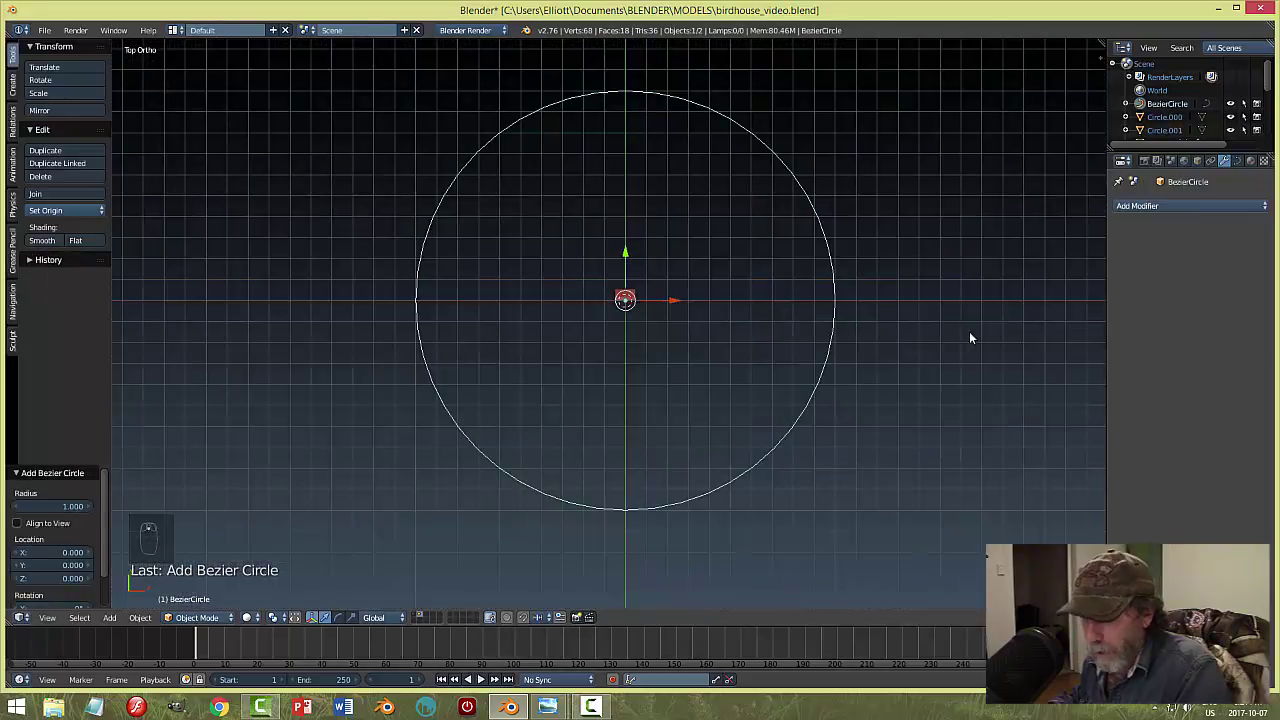
pyautogui.press('s')
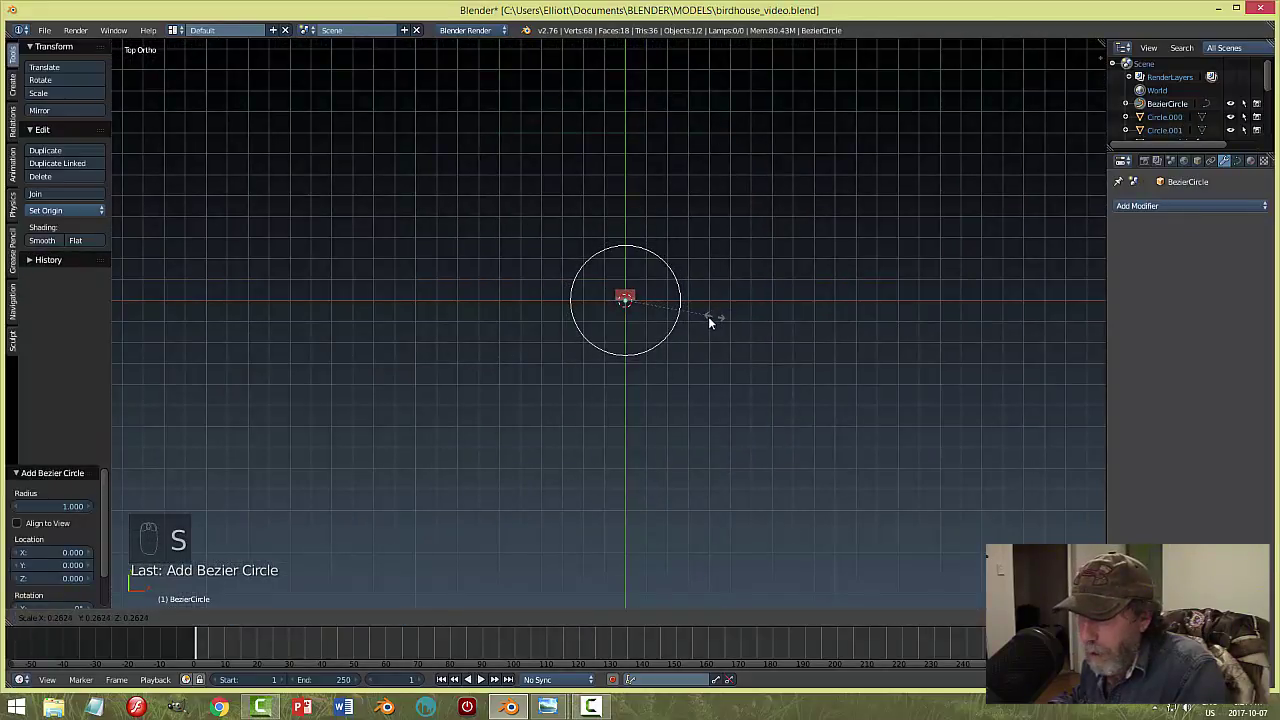
pyautogui.click(675, 320)
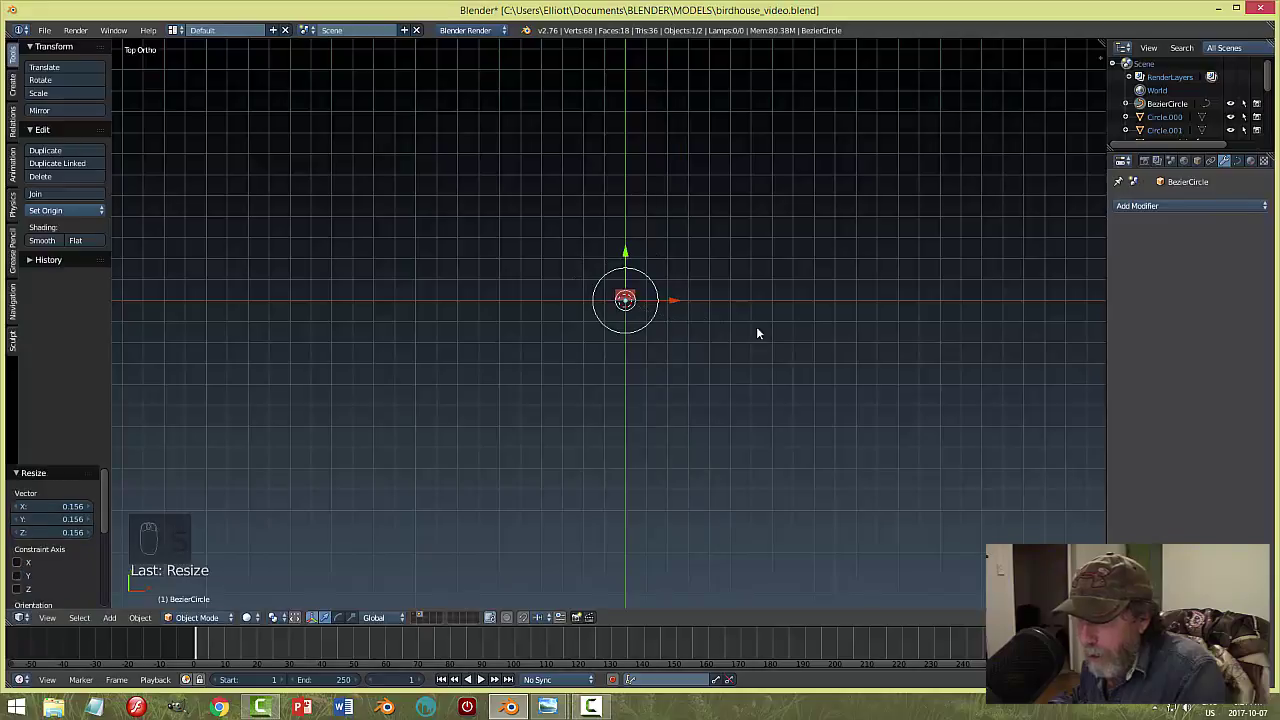
pyautogui.scroll(7, 748, 331)
pyautogui.keyDown('shift'); pyautogui.moveTo(857, 263); pyautogui.dragTo(772, 311, button='middle'); pyautogui.keyUp('shift')
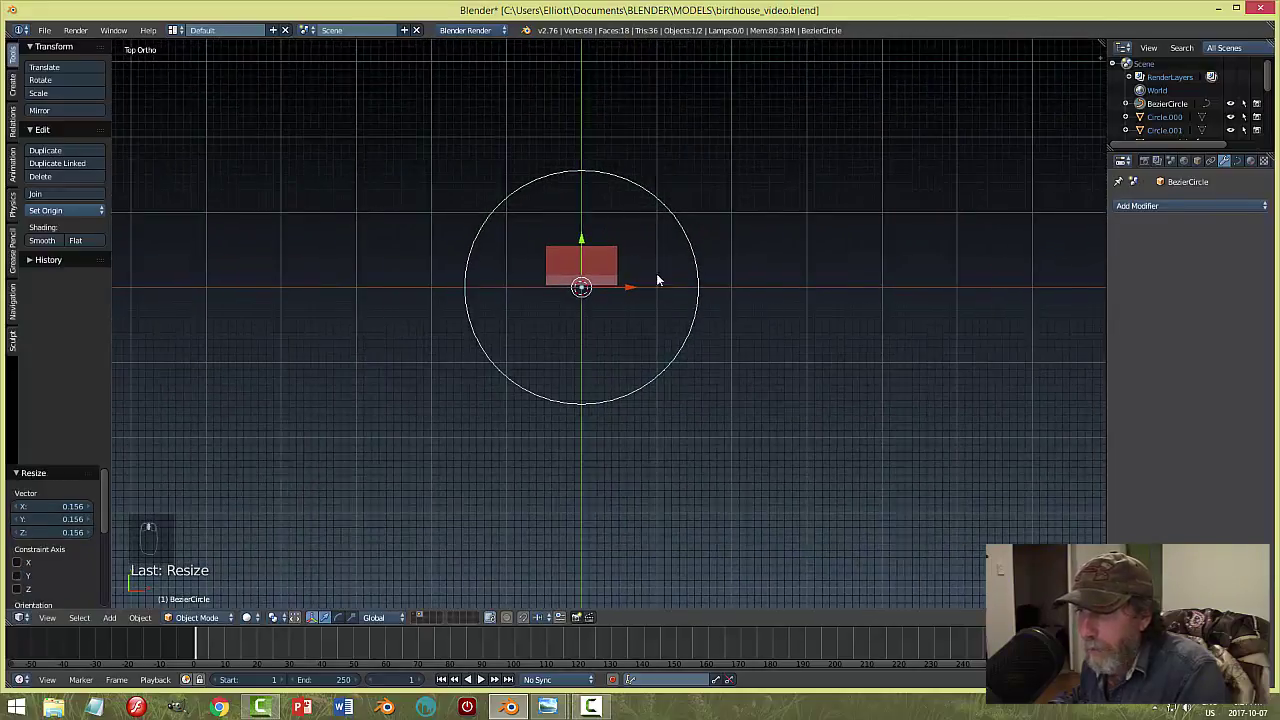
# Give the board an Array modifier with a count of 5 and a relative X offset of 1.03.
pyautogui.rightClick(600, 262)
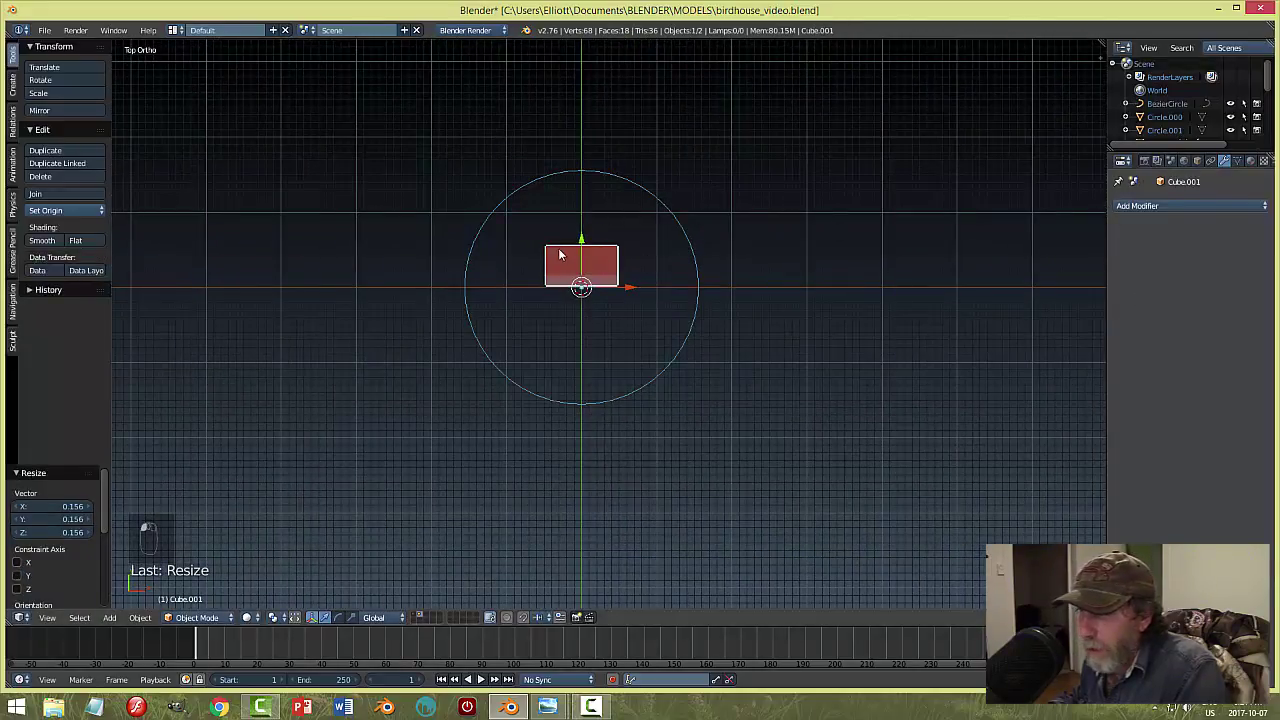
pyautogui.click(1148, 206)
pyautogui.click(1000, 237)
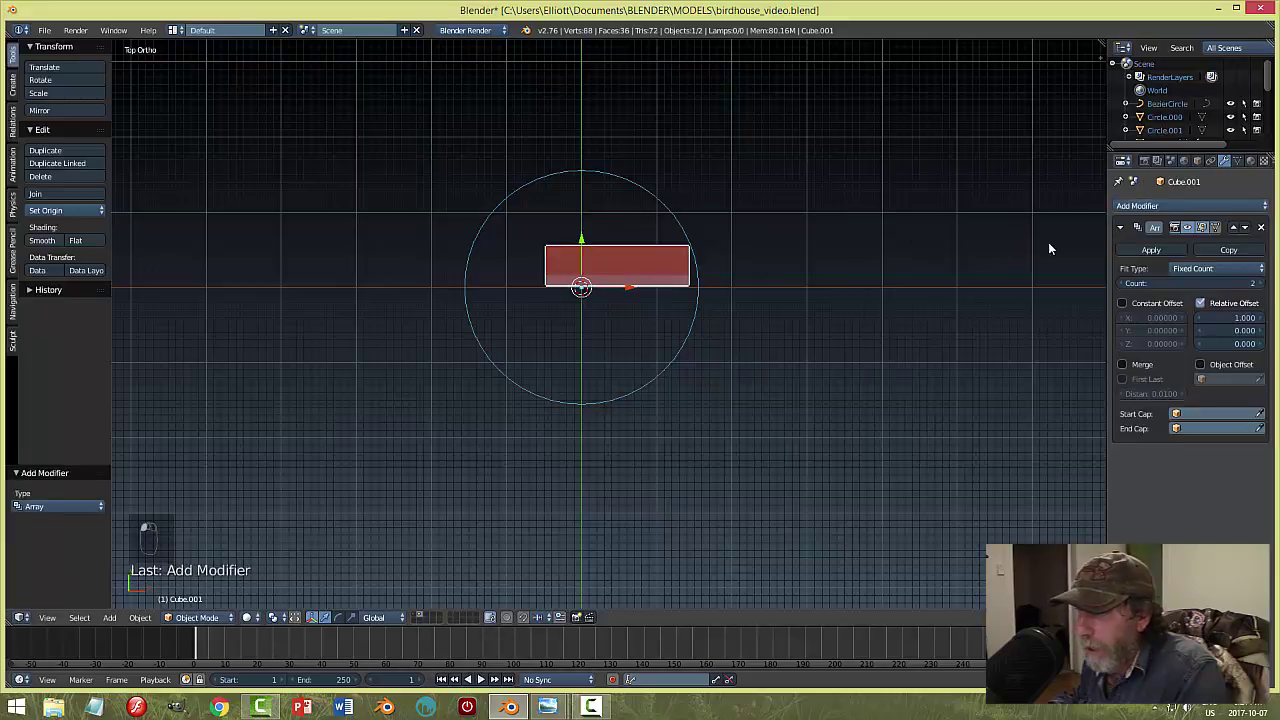
pyautogui.click(1259, 284)
pyautogui.click(1259, 284)
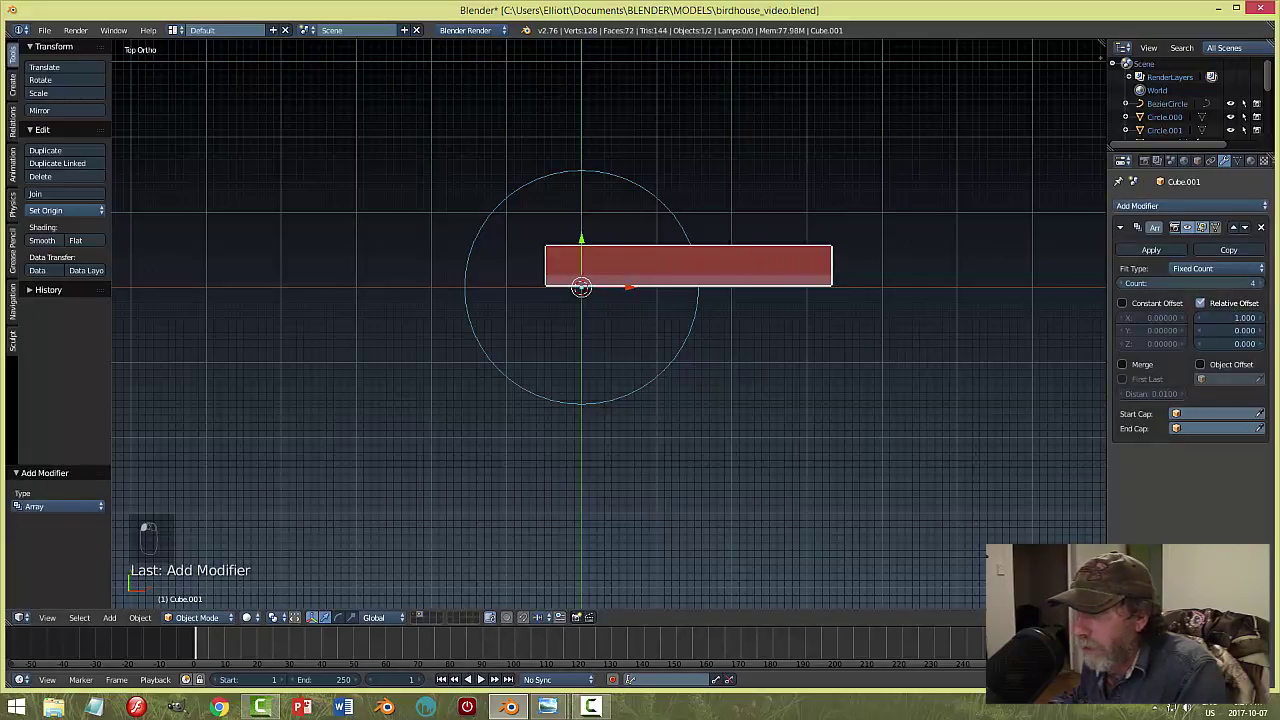
pyautogui.click(1259, 284)
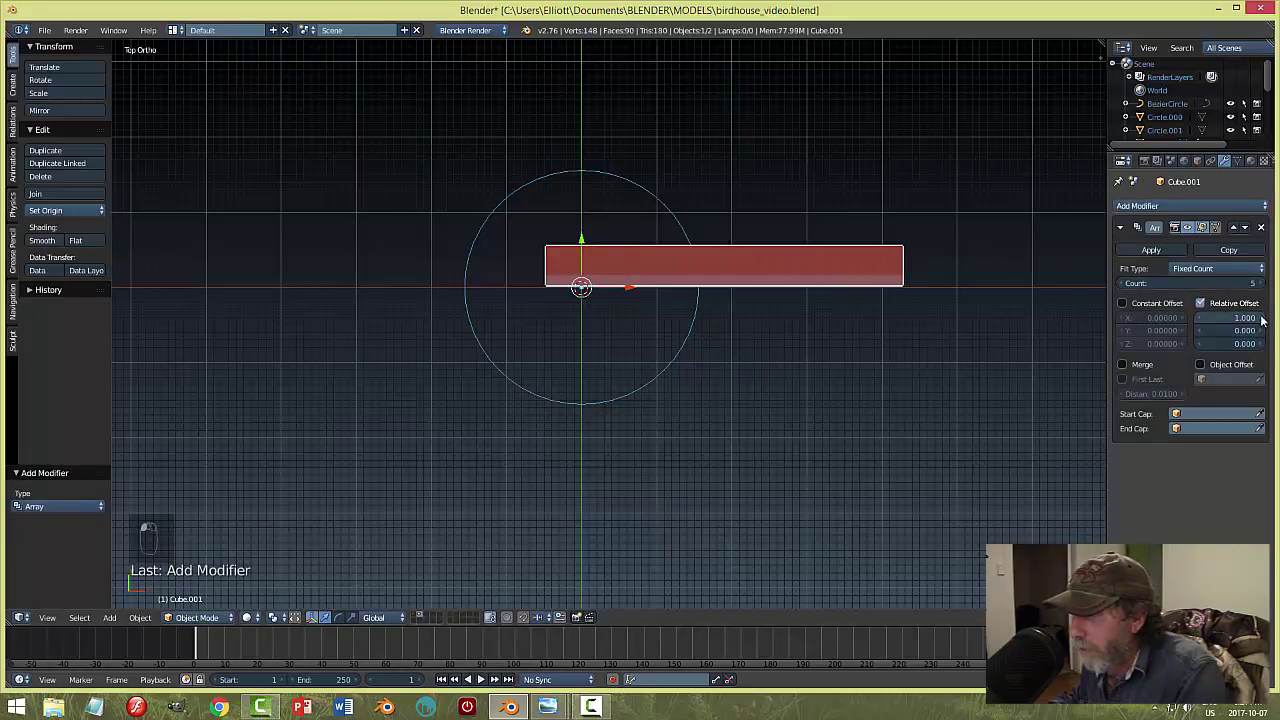
pyautogui.click(1261, 318)
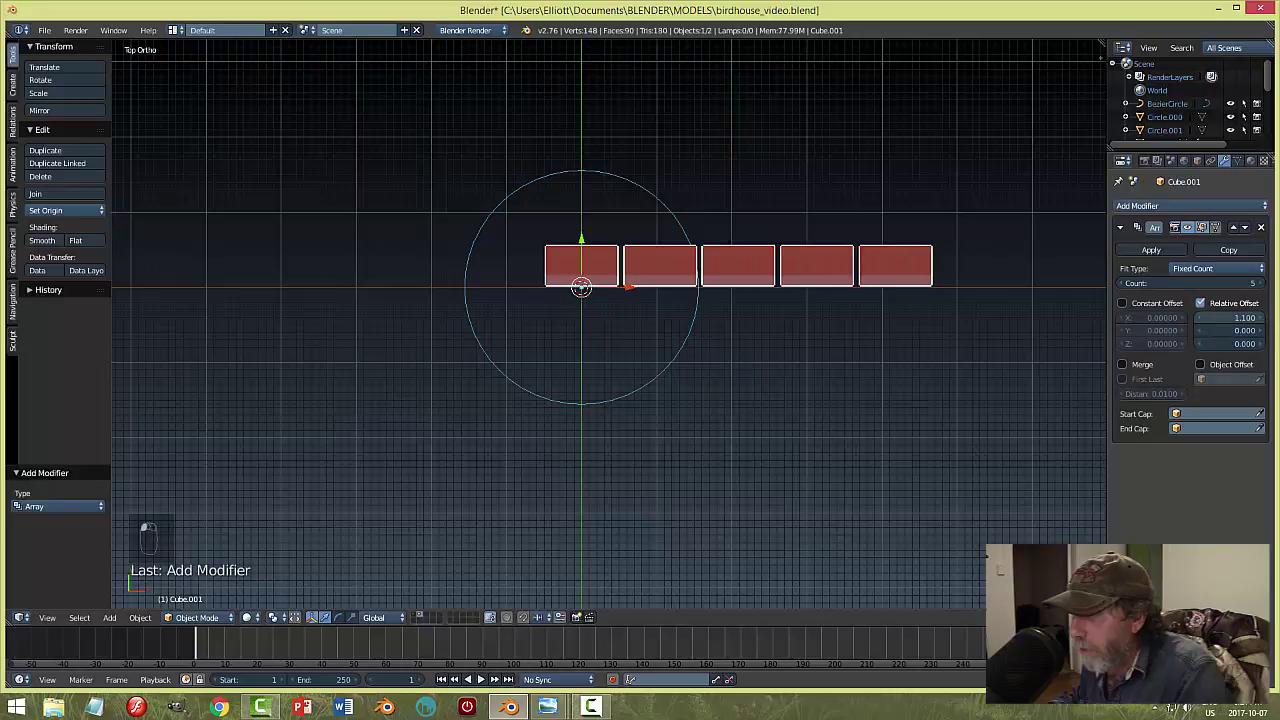
pyautogui.click(1245, 321)
pyautogui.write('1.0')
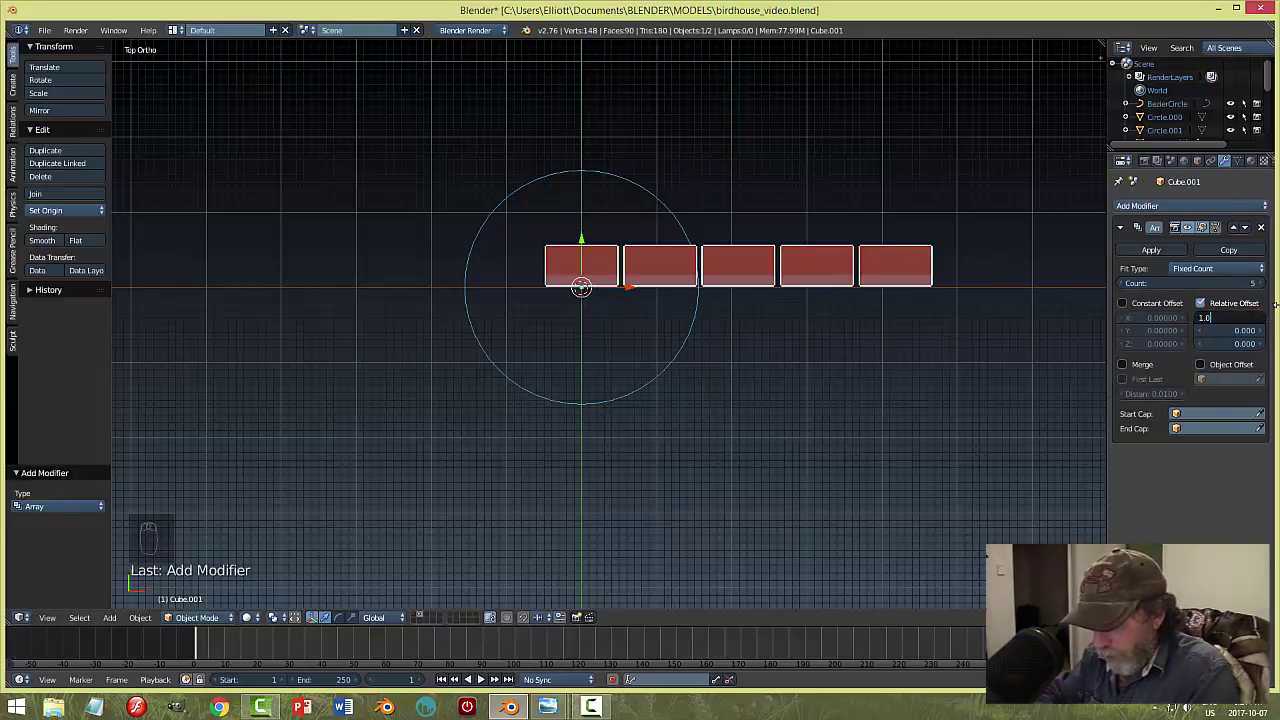
pyautogui.write('3')
pyautogui.press('Return')
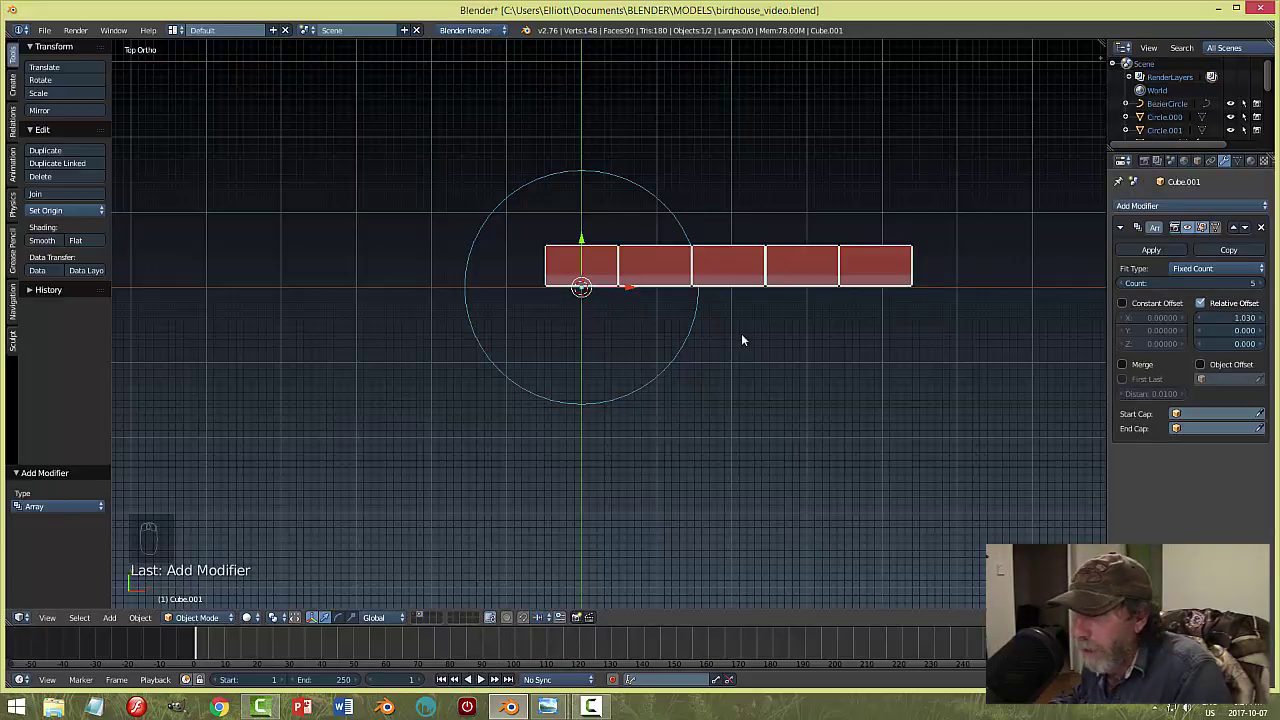
# Bend the board array around the Bezier circle with a Curve modifier and raise the array count to 10 to close the ring.
pyautogui.click(1158, 206)
pyautogui.click(1118, 282)
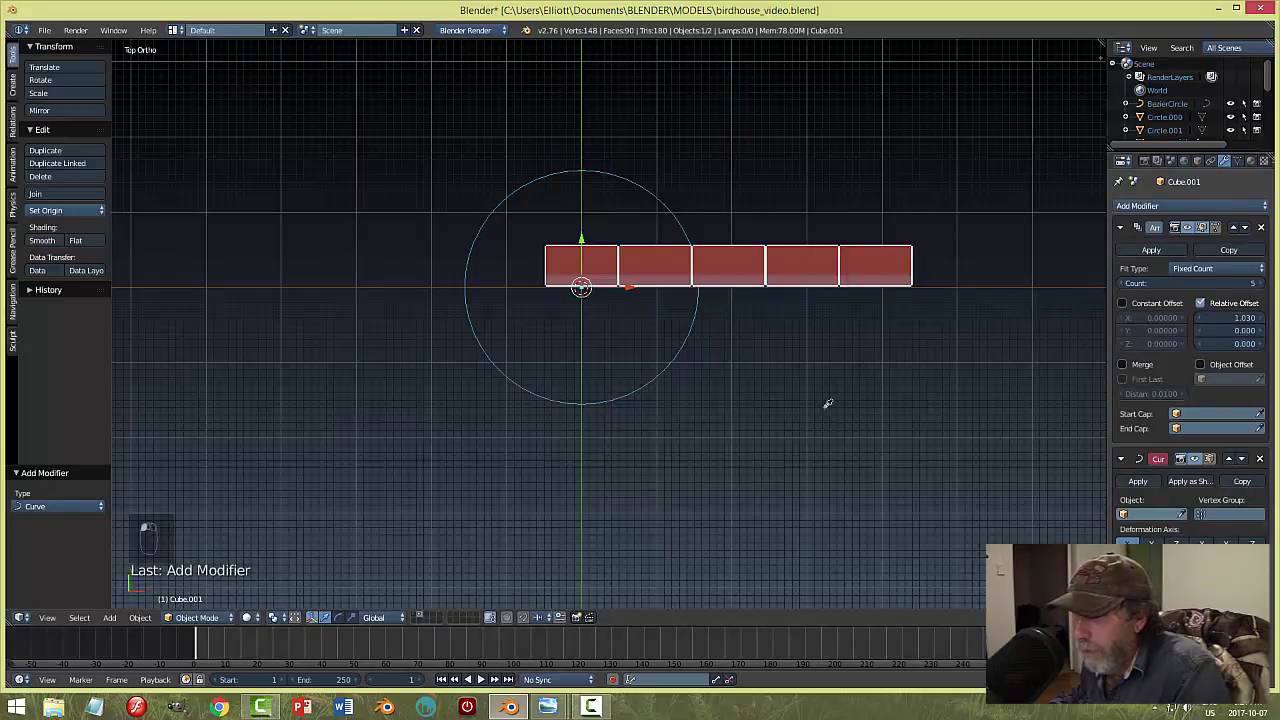
pyautogui.click(688, 333)
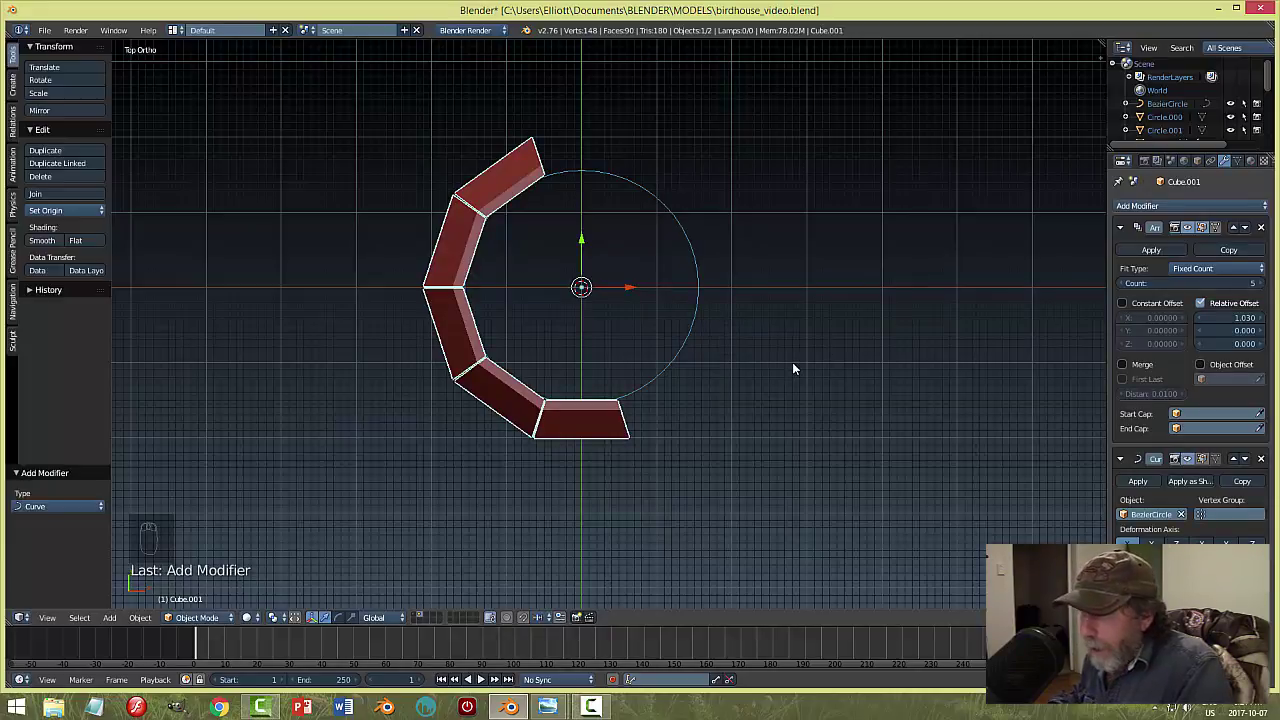
pyautogui.click(1257, 284)
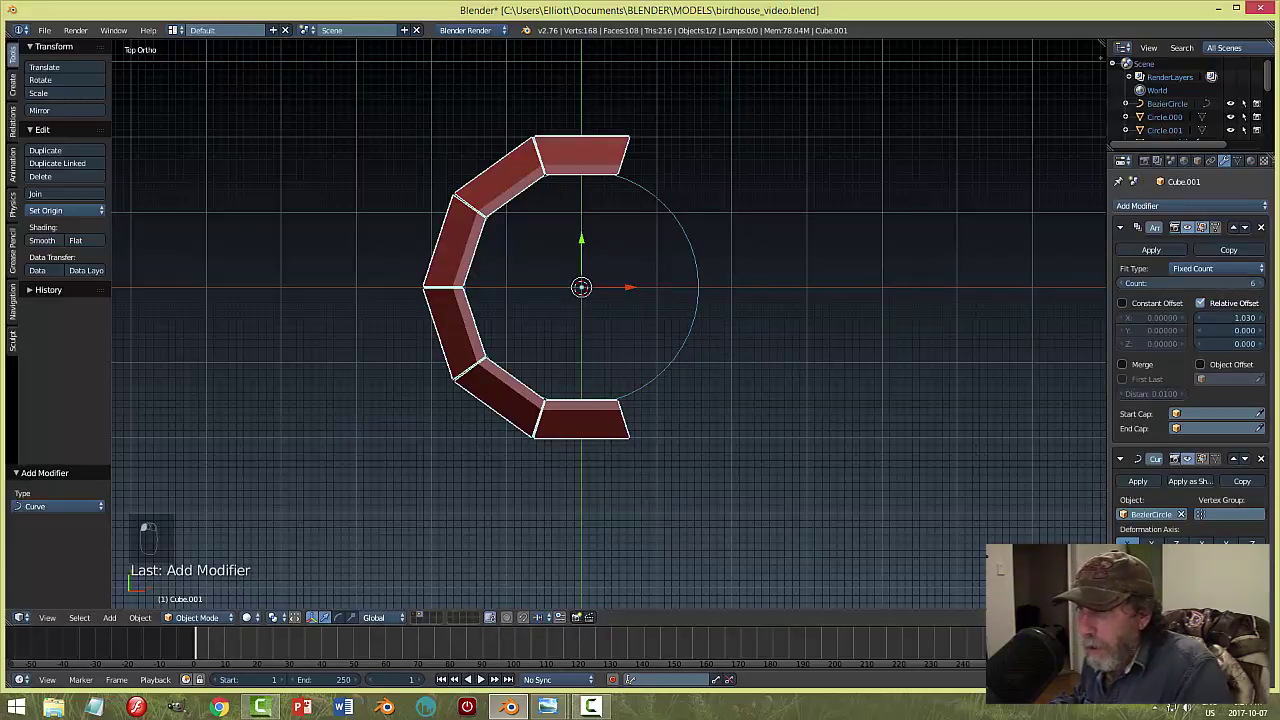
pyautogui.click(1257, 284)
pyautogui.click(1257, 284)
pyautogui.click(1256, 283)
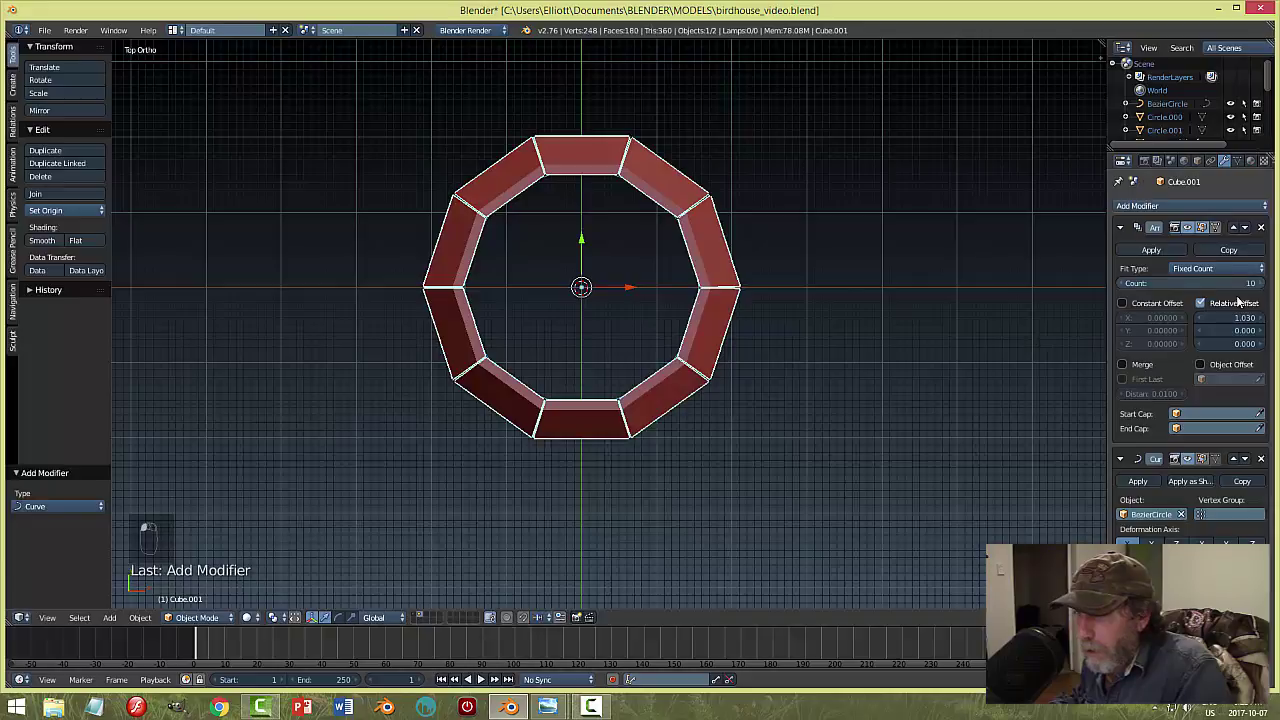
pyautogui.moveTo(934, 390); pyautogui.dragTo(831, 317, button='middle')
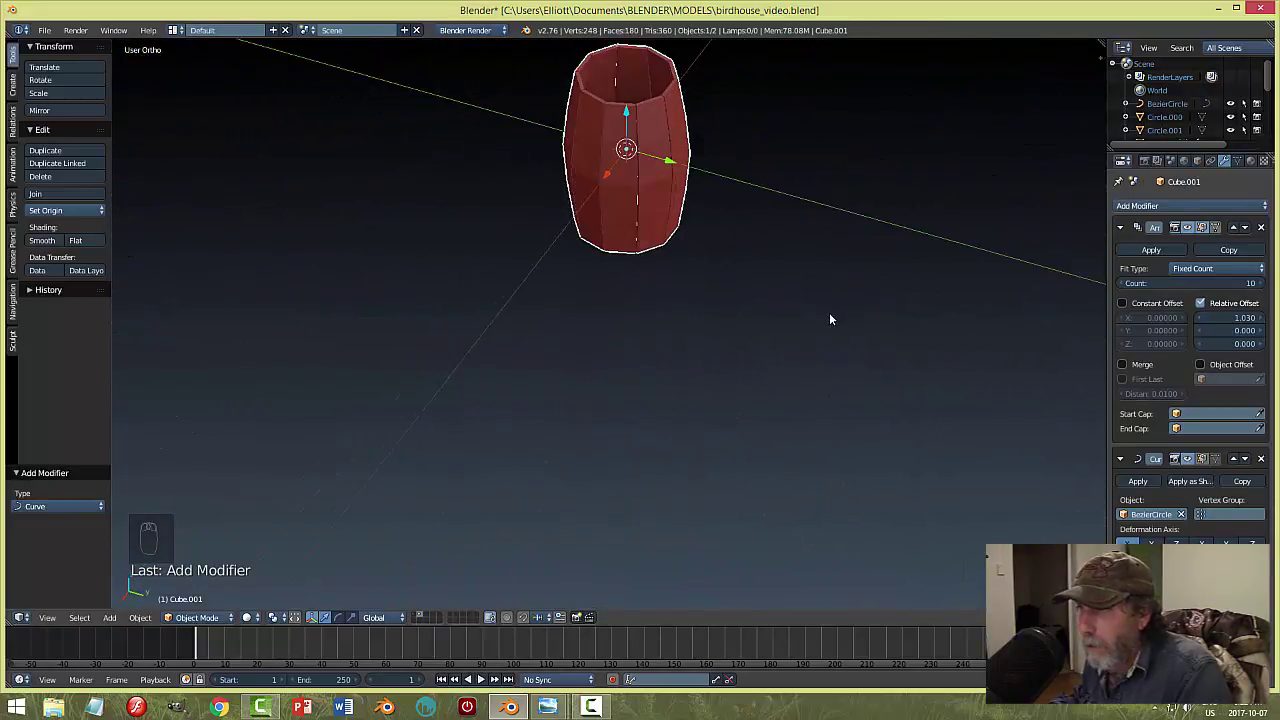
# Apply the barrel's Array and Curve modifiers.
pyautogui.click(1153, 250)
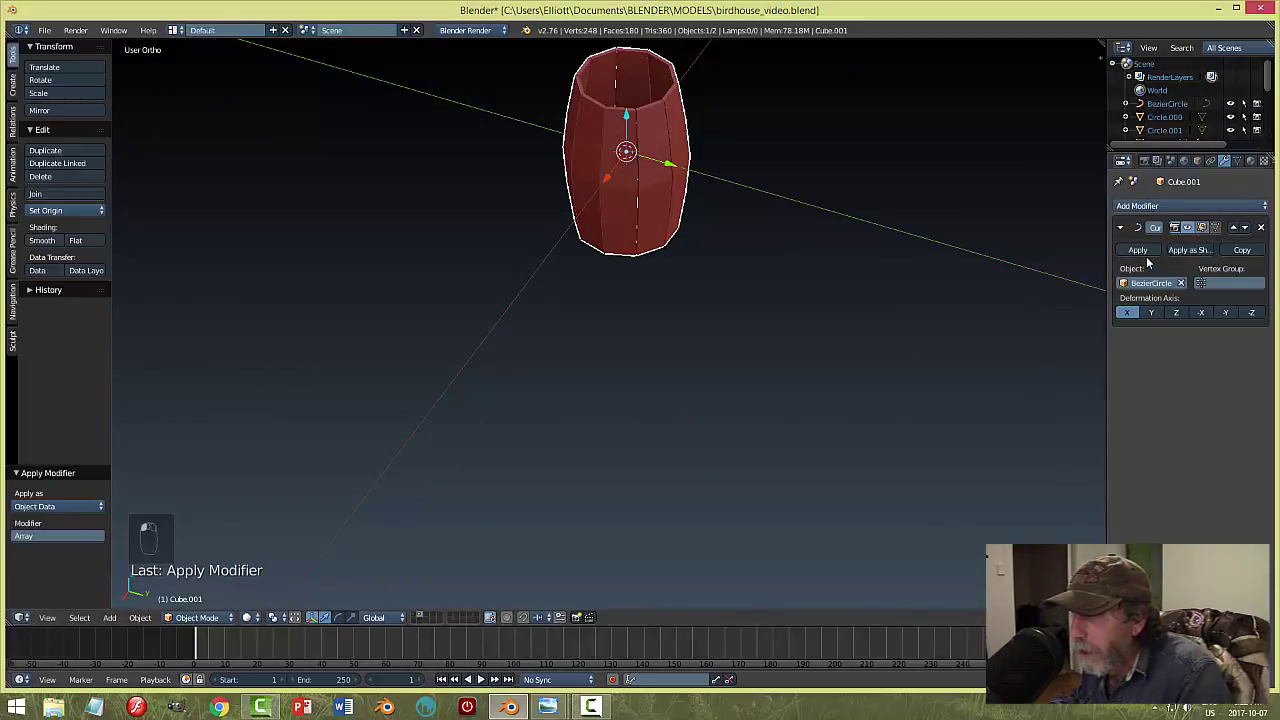
pyautogui.click(1144, 250)
pyautogui.moveTo(782, 269); pyautogui.dragTo(785, 500, button='middle')
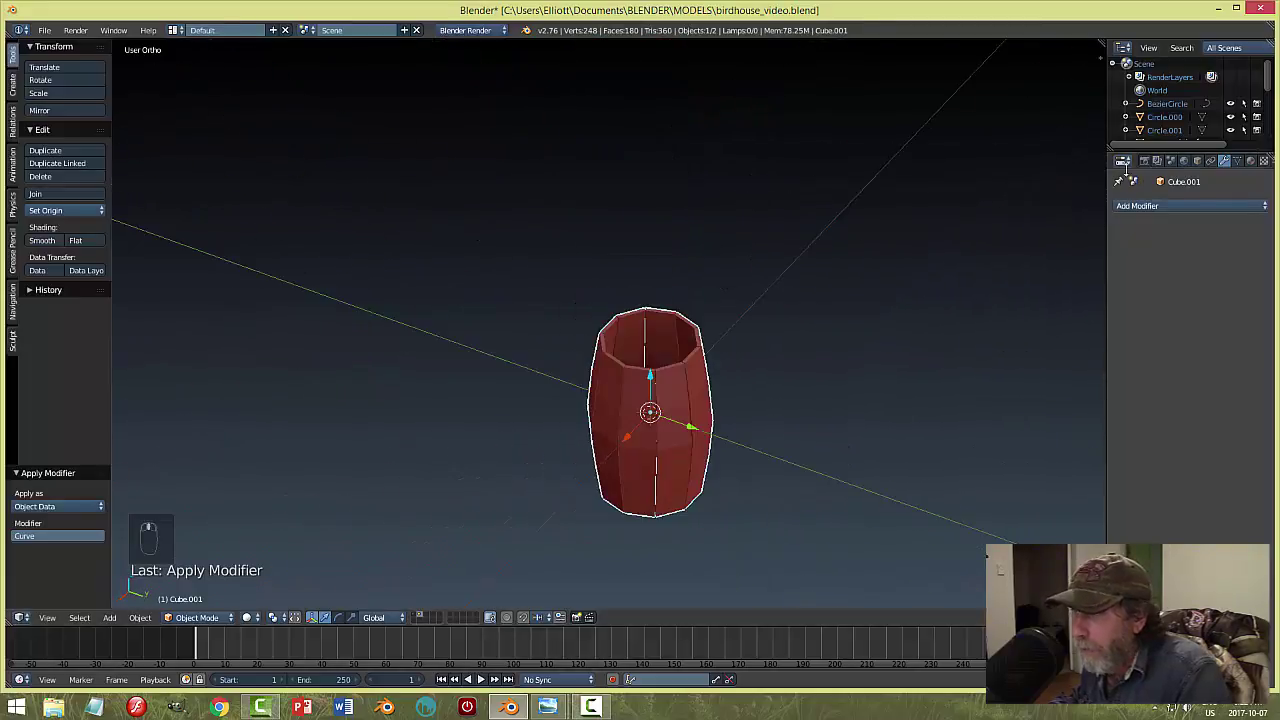
# Delete the Bezier circle that guided the barrel's shape.
pyautogui.click(1172, 105)
pyautogui.moveTo(829, 376); pyautogui.dragTo(566, 380, button='middle')
pyautogui.press('x')
pyautogui.click(800, 441)
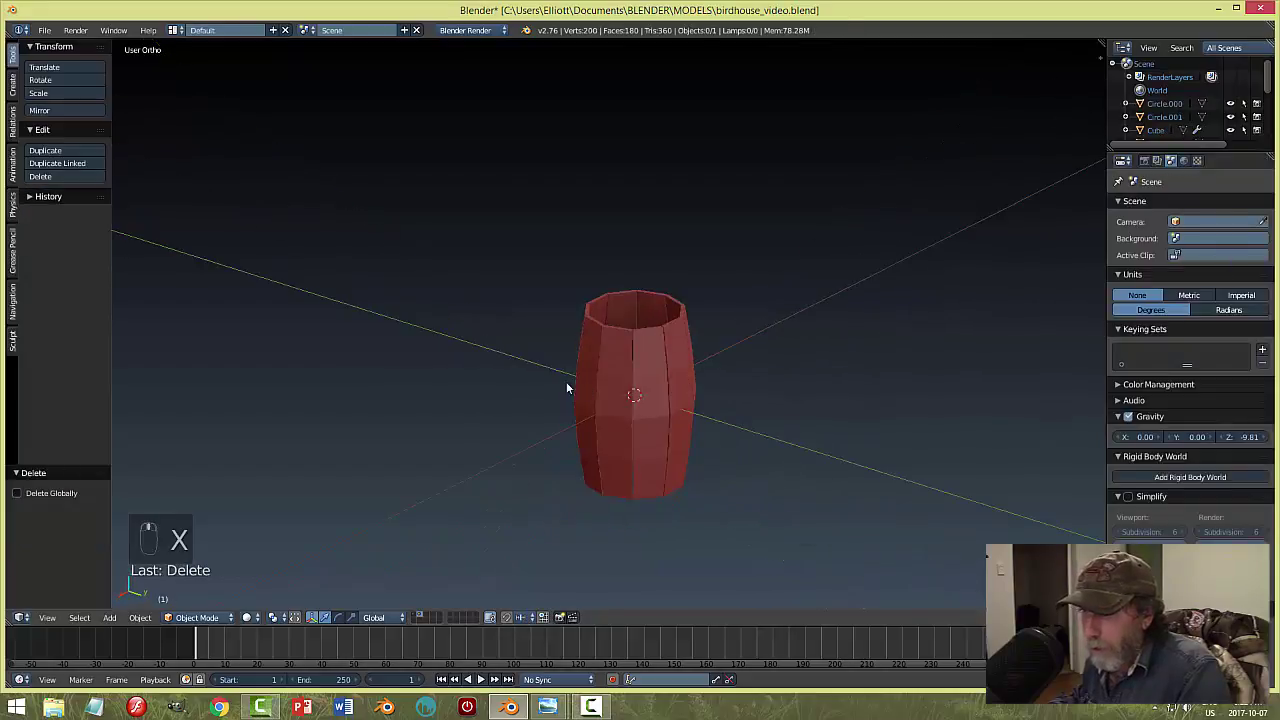
# Shorten the barrel by scaling it along the Z axis to about 0.722.
pyautogui.moveTo(915, 422); pyautogui.dragTo(926, 417, button='middle')
pyautogui.press('s')
pyautogui.press('z')
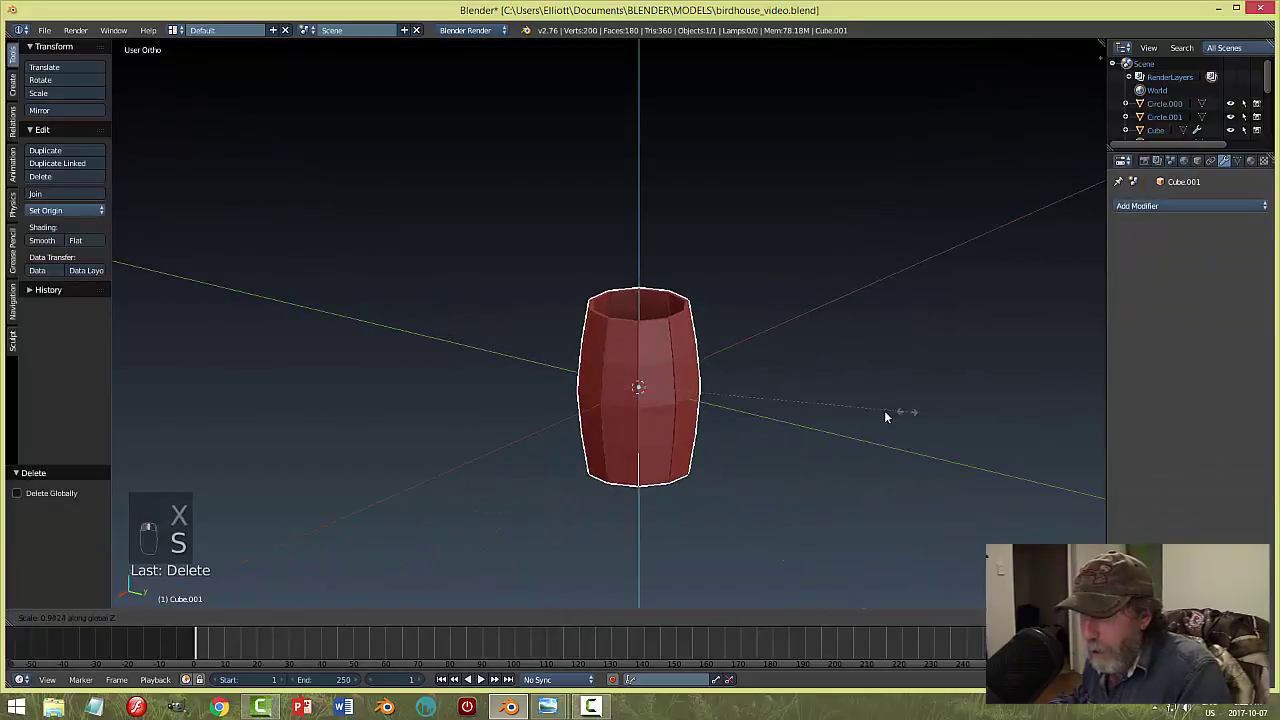
pyautogui.click(842, 420)
pyautogui.moveTo(844, 417); pyautogui.dragTo(724, 310, button='middle')
pyautogui.scroll(3, 700, 450)
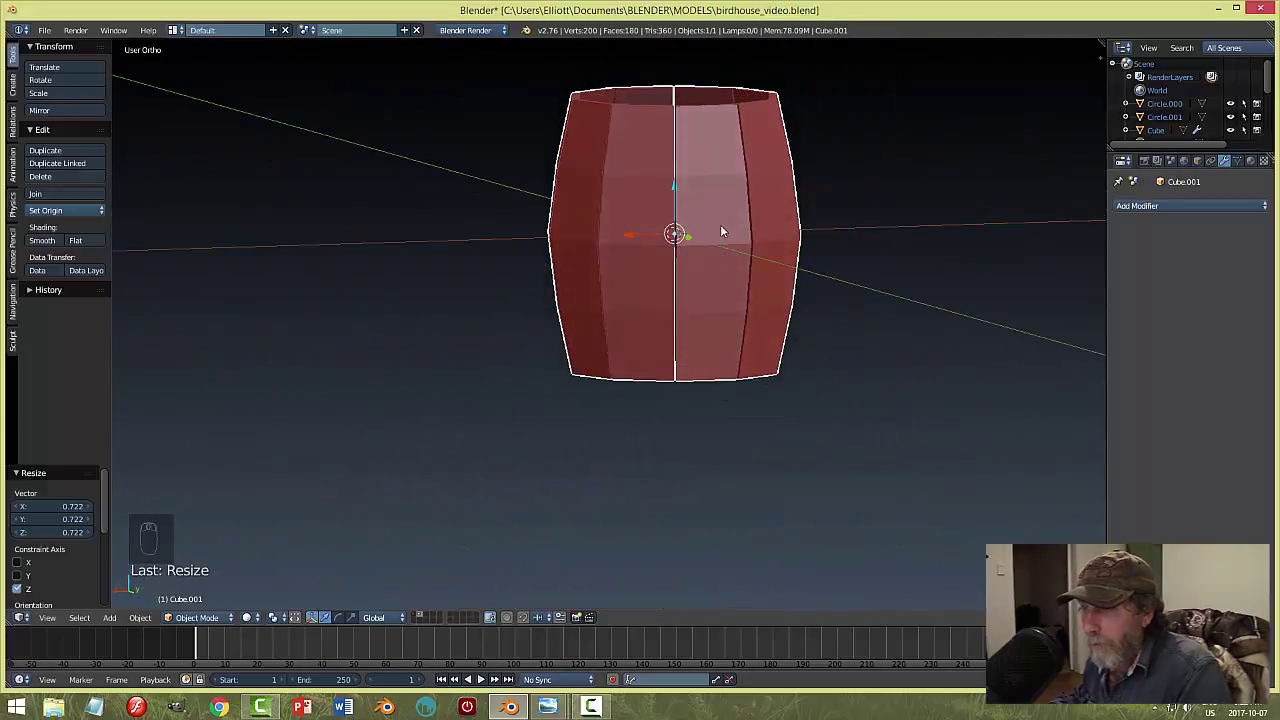
# Raise the barrel about 0.256 along the Z axis so its base sits just above the 3D cursor.
pyautogui.moveTo(722, 232); pyautogui.dragTo(626, 243, button='middle')
pyautogui.press('g')
pyautogui.press('z')
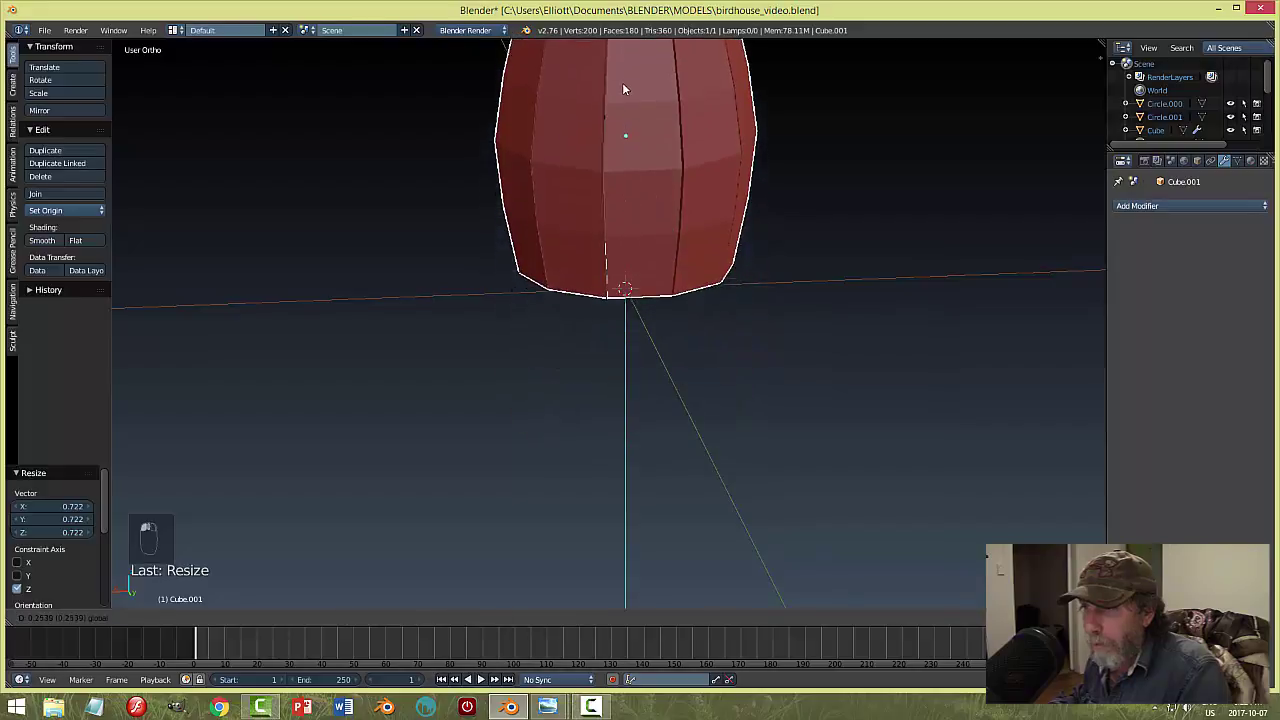
pyautogui.click(618, 86)
pyautogui.moveTo(853, 282); pyautogui.dragTo(833, 273, button='middle')
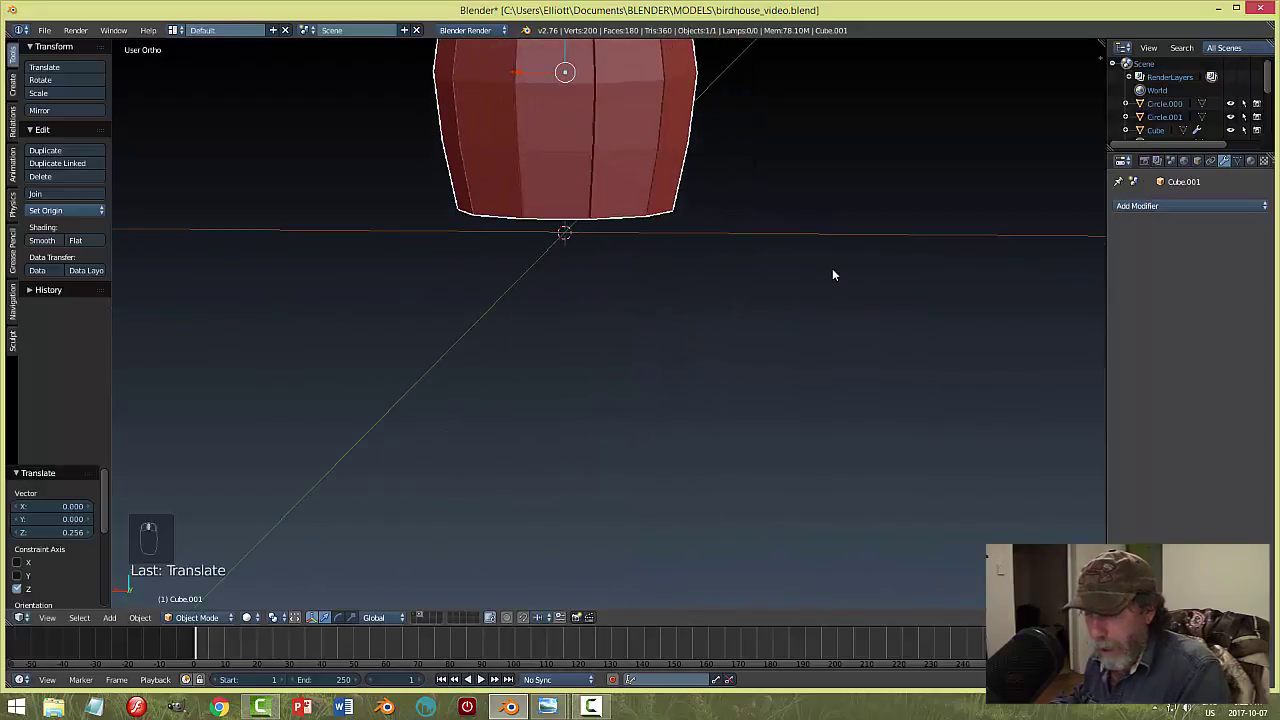
# Add a 32-vertex mesh circle beneath the barrel and scale it down to about 0.143.
pyautogui.hotkey('shift', 'a')
pyautogui.moveTo(800, 256)
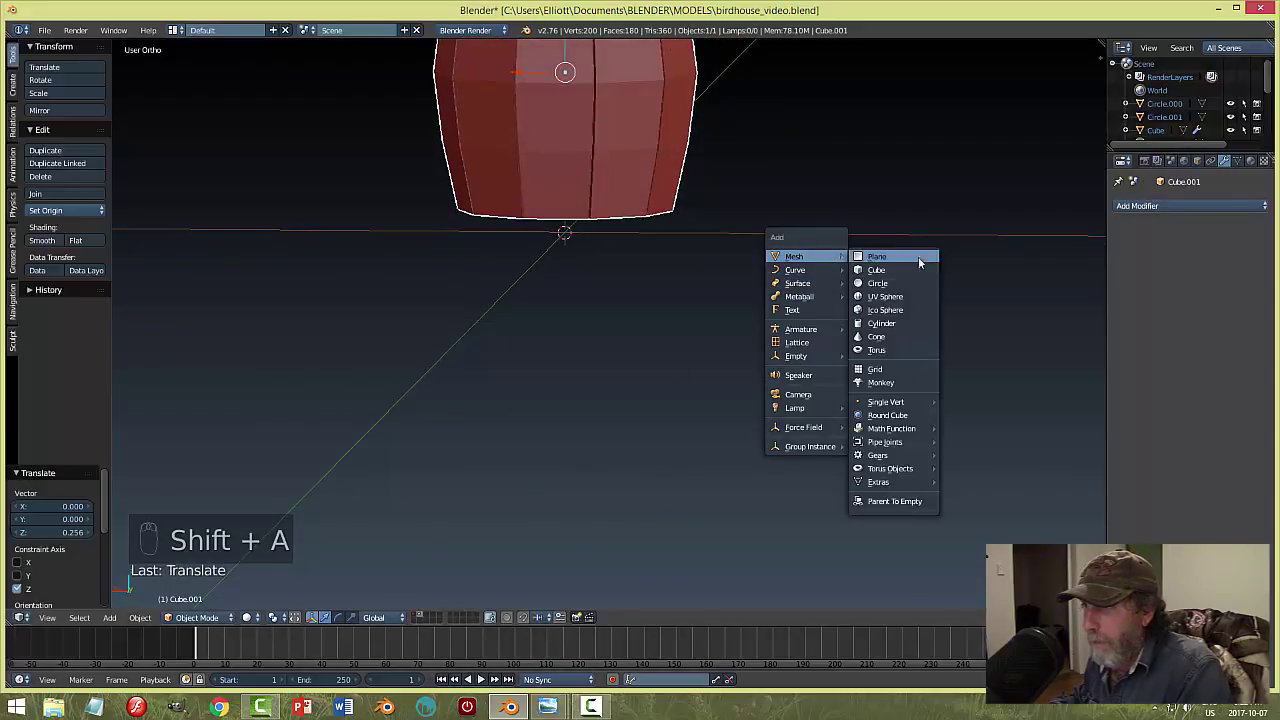
pyautogui.click(902, 285)
pyautogui.scroll(-4, 800, 280)
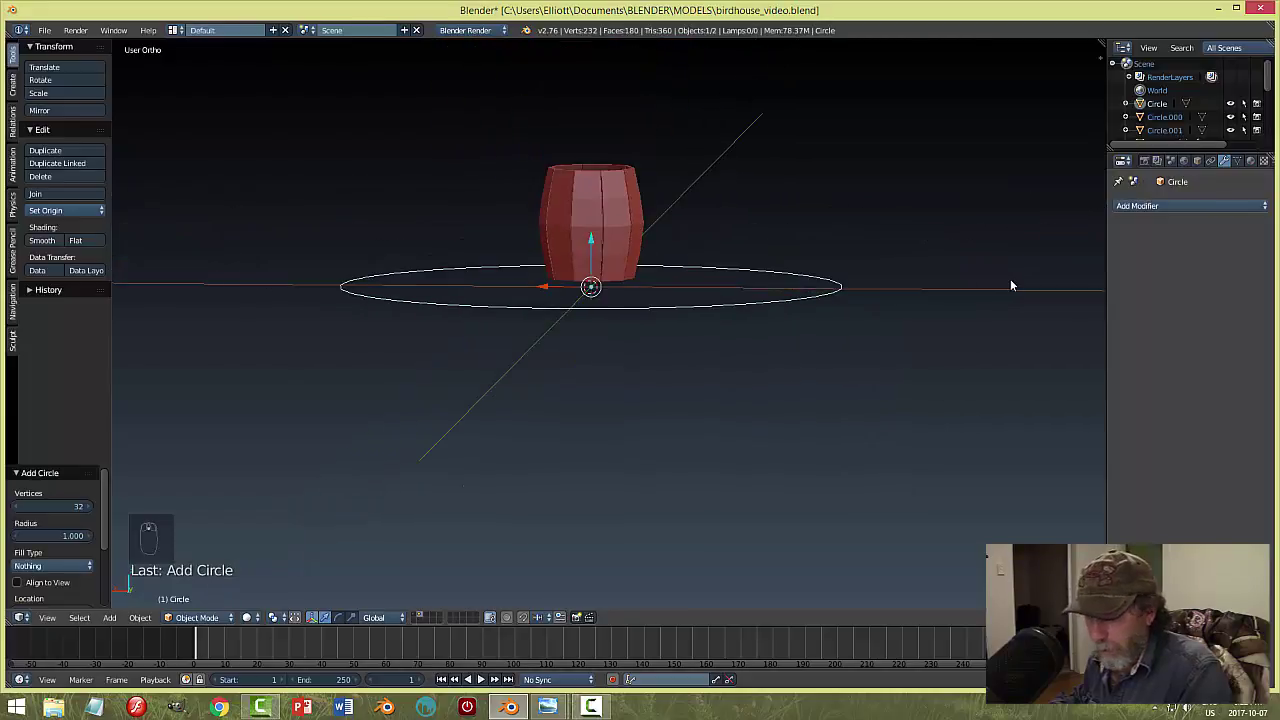
pyautogui.press('s')
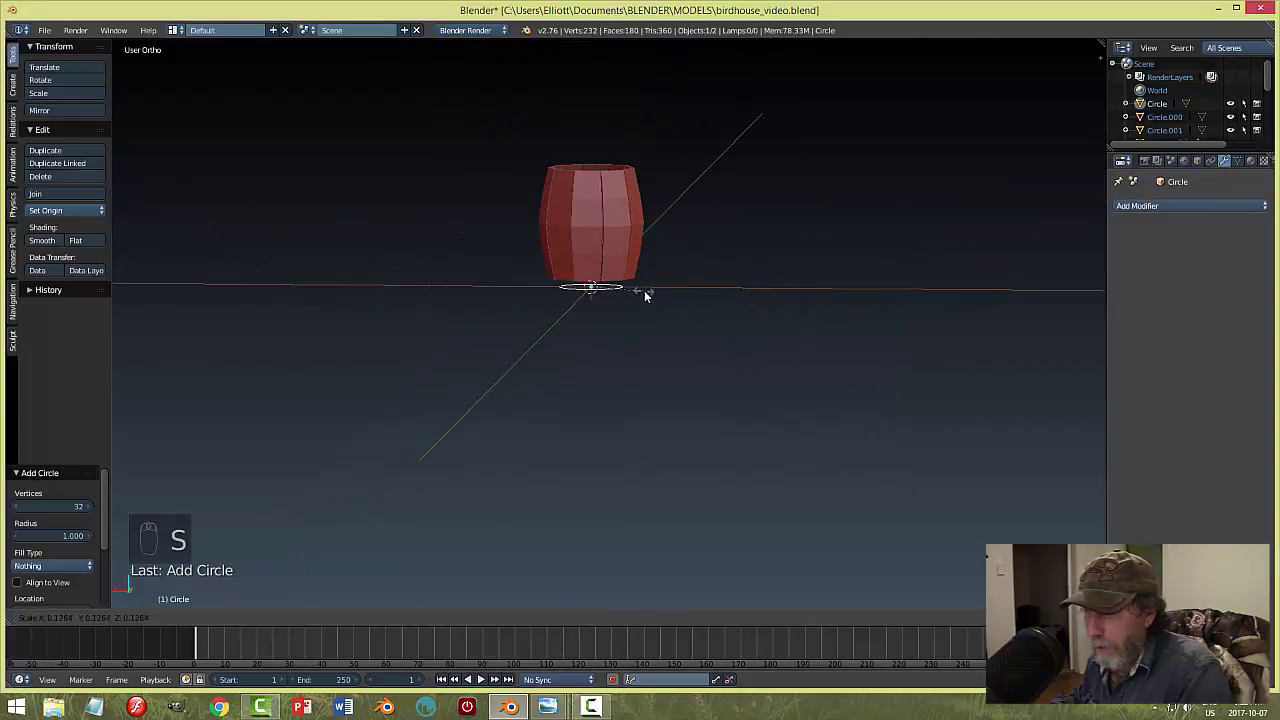
pyautogui.click(652, 294)
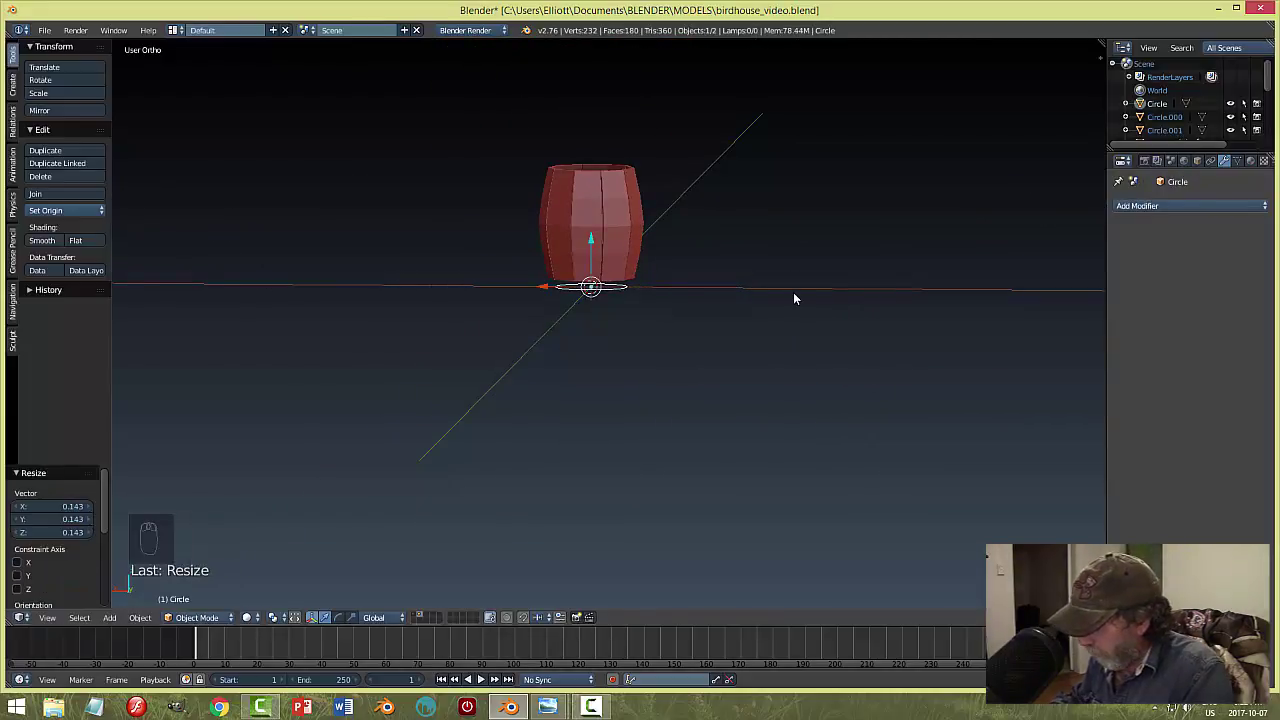
# Check the circle from above in wireframe and enlarge it by about 1.169 to match the barrel's inner rim.
pyautogui.press('KP_7')
pyautogui.scroll(3, 800, 288)
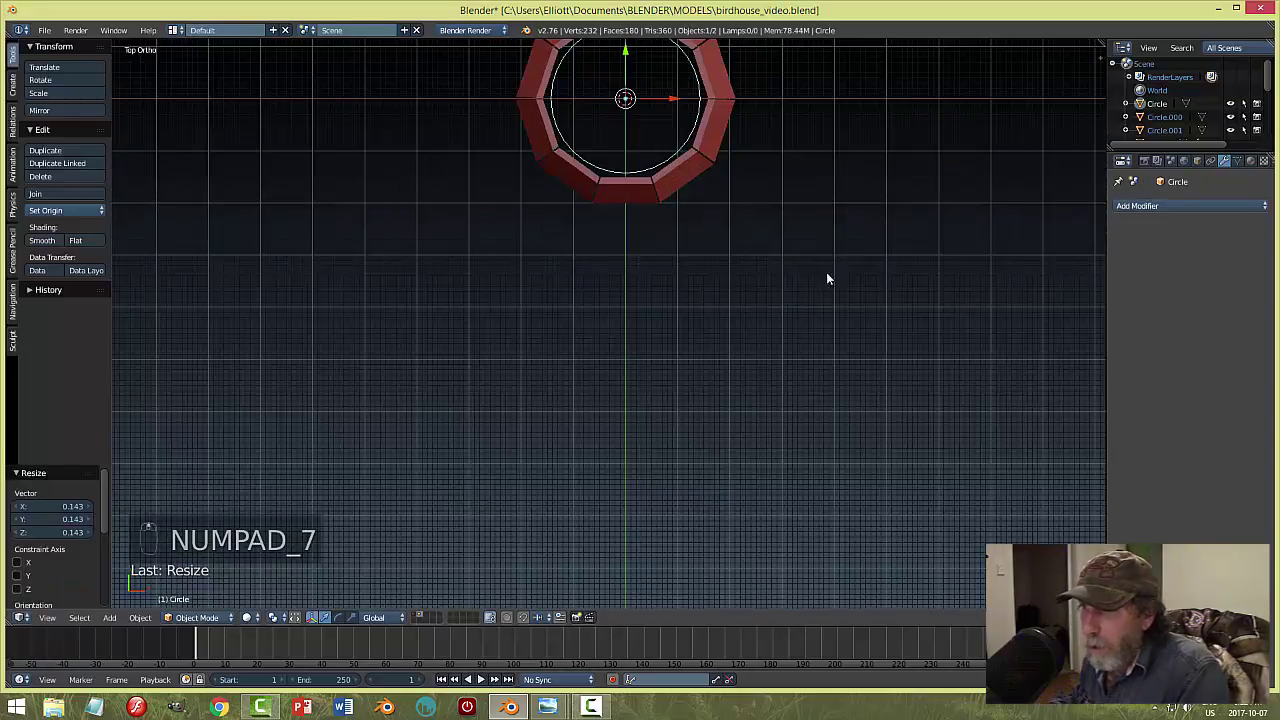
pyautogui.keyDown('shift'); pyautogui.moveTo(813, 169); pyautogui.dragTo(801, 322, button='middle'); pyautogui.keyUp('shift')
pyautogui.press('z')
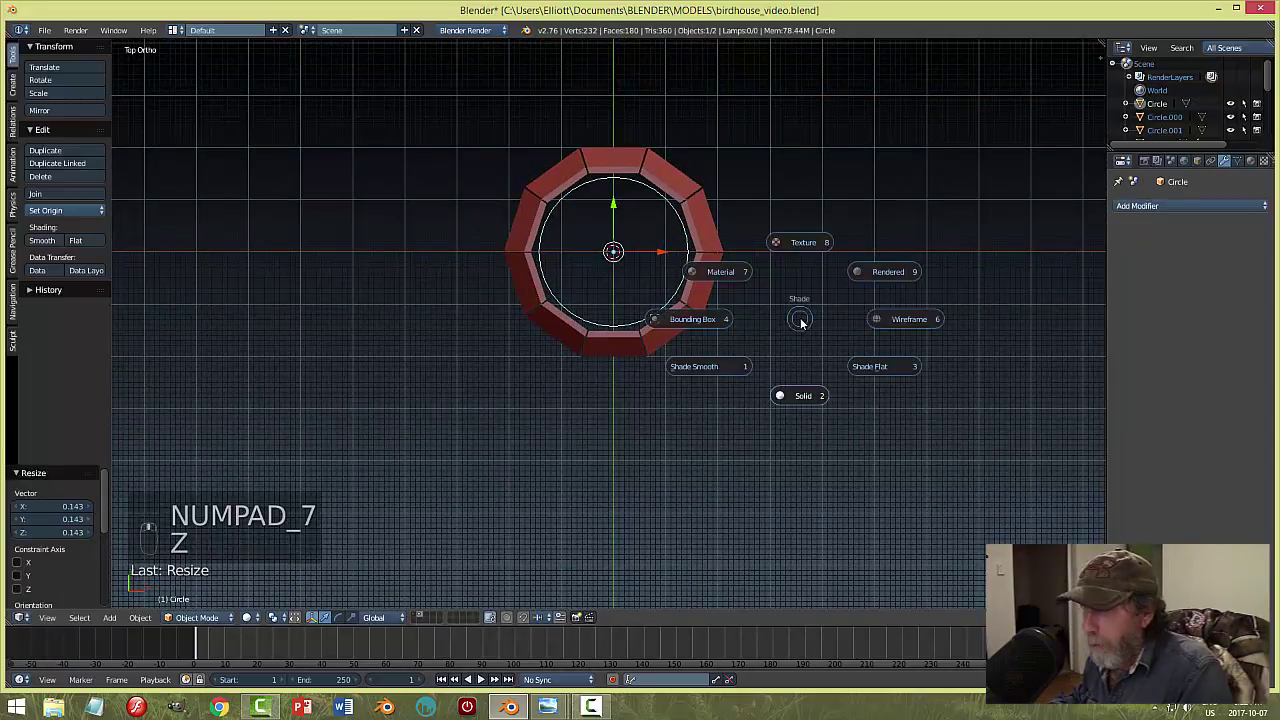
pyautogui.click(886, 326)
pyautogui.scroll(2, 802, 319)
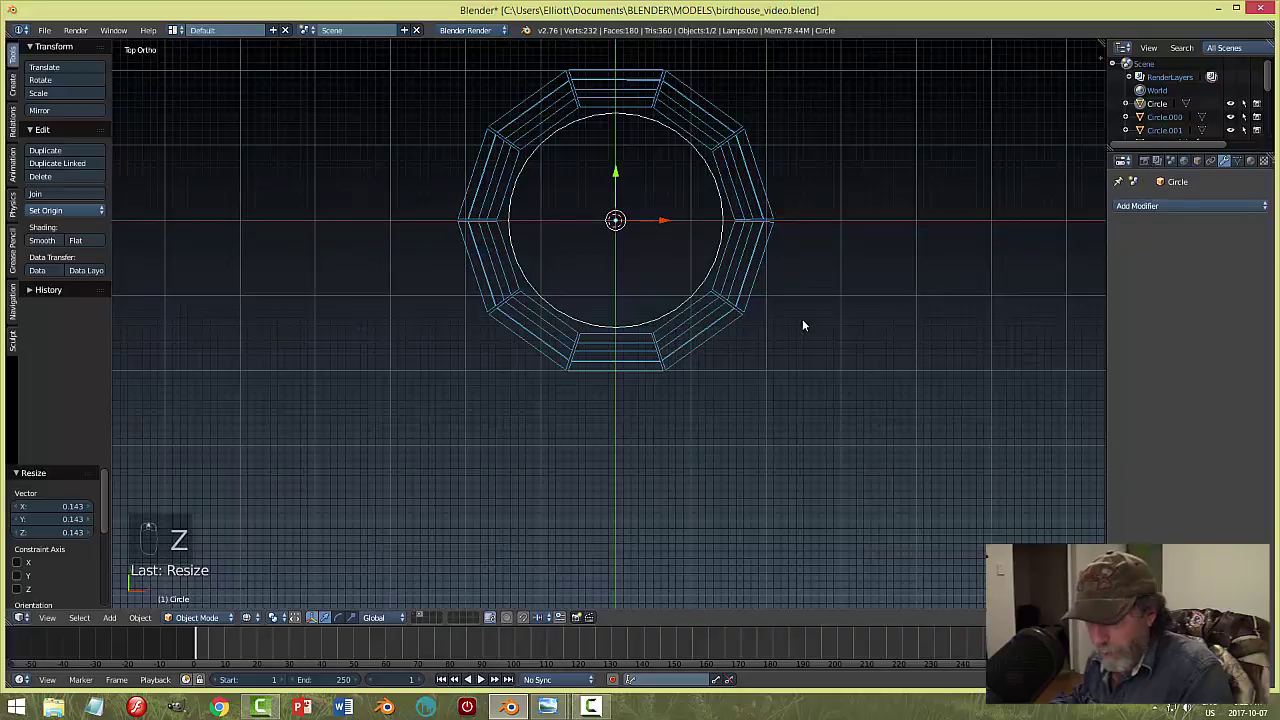
pyautogui.press('s')
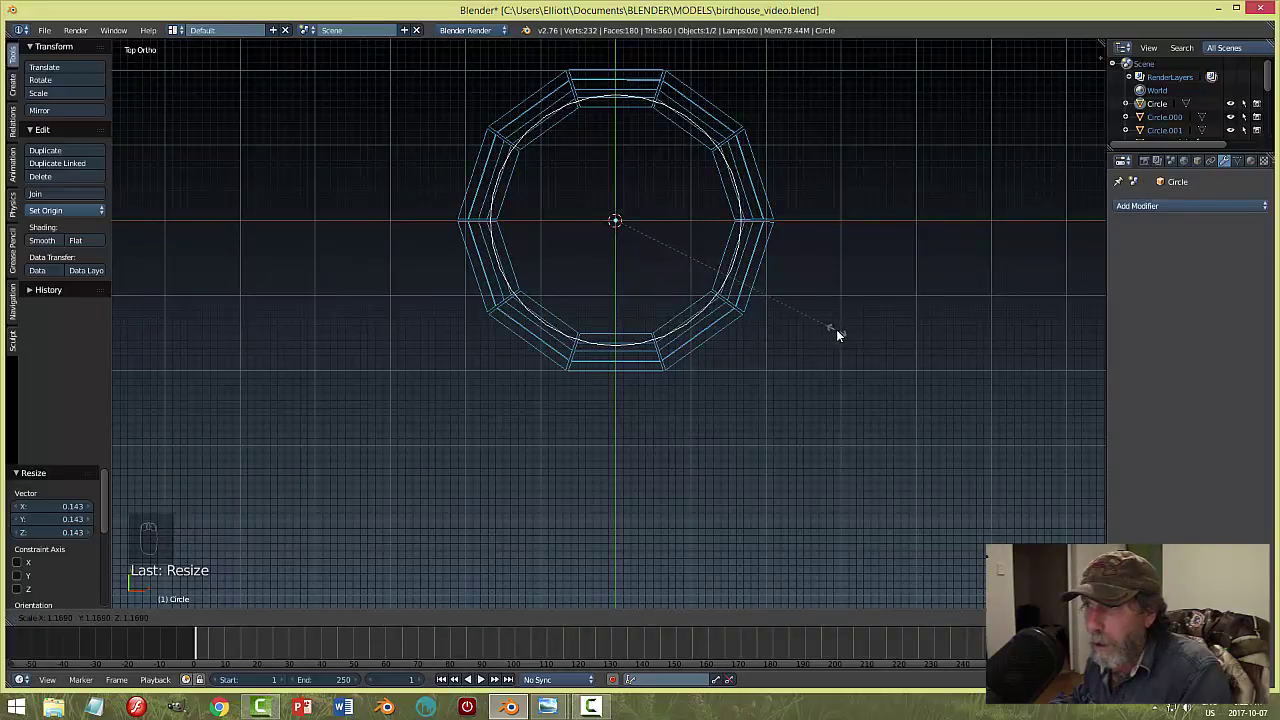
pyautogui.click(836, 329)
pyautogui.moveTo(817, 410); pyautogui.dragTo(802, 263, button='middle')
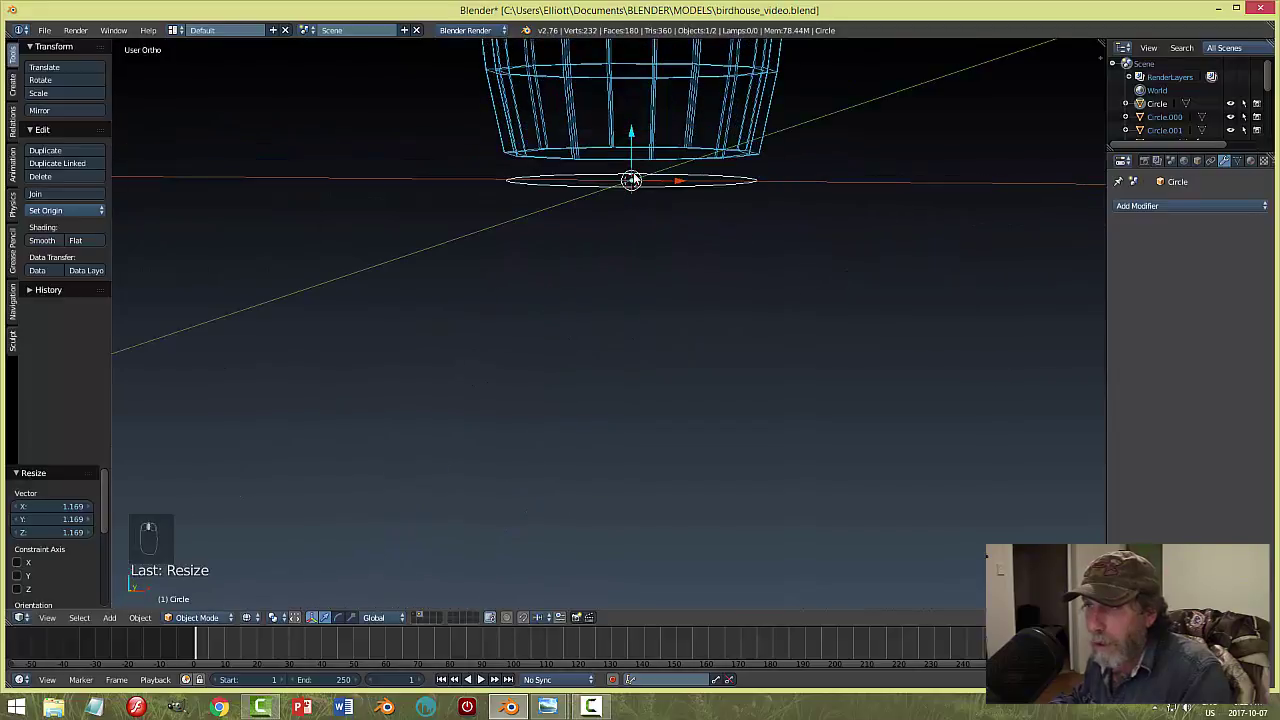
# Return to solid shading and fill the whole circle with a face in Edit Mode.
pyautogui.press('z')
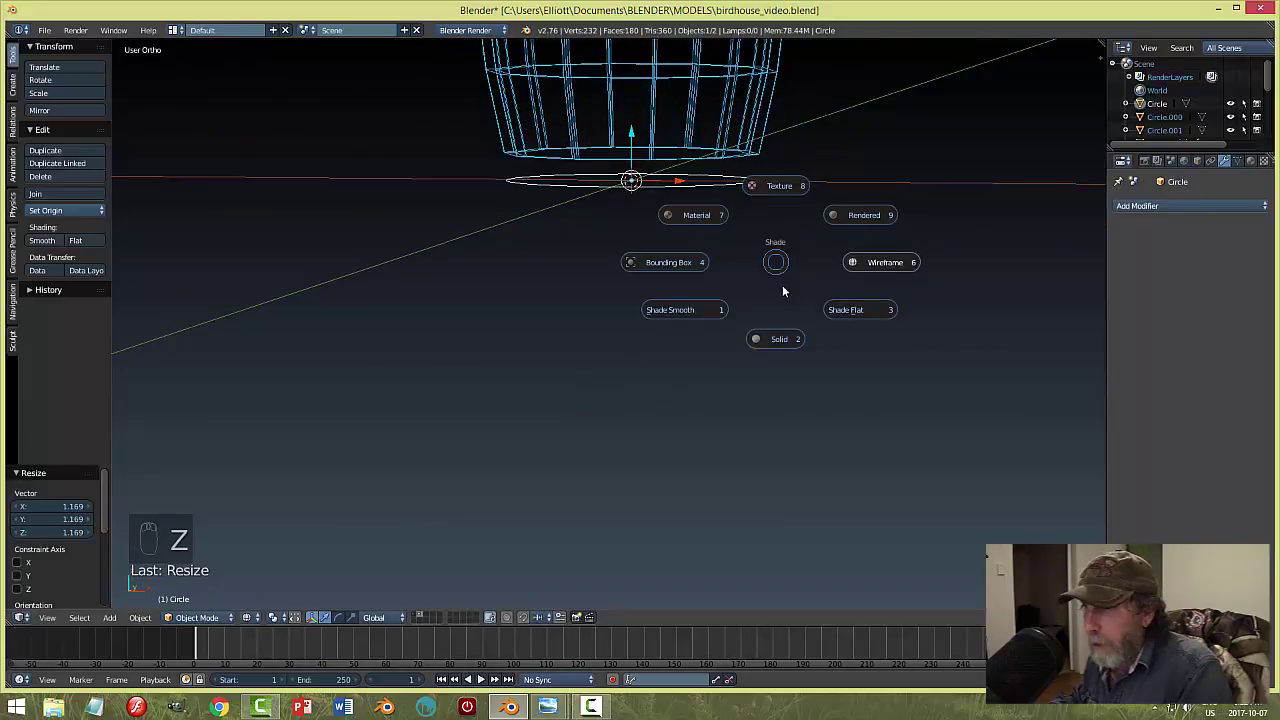
pyautogui.click(772, 337)
pyautogui.press('Tab')
pyautogui.click(912, 310)
pyautogui.press('a')
pyautogui.press('a')
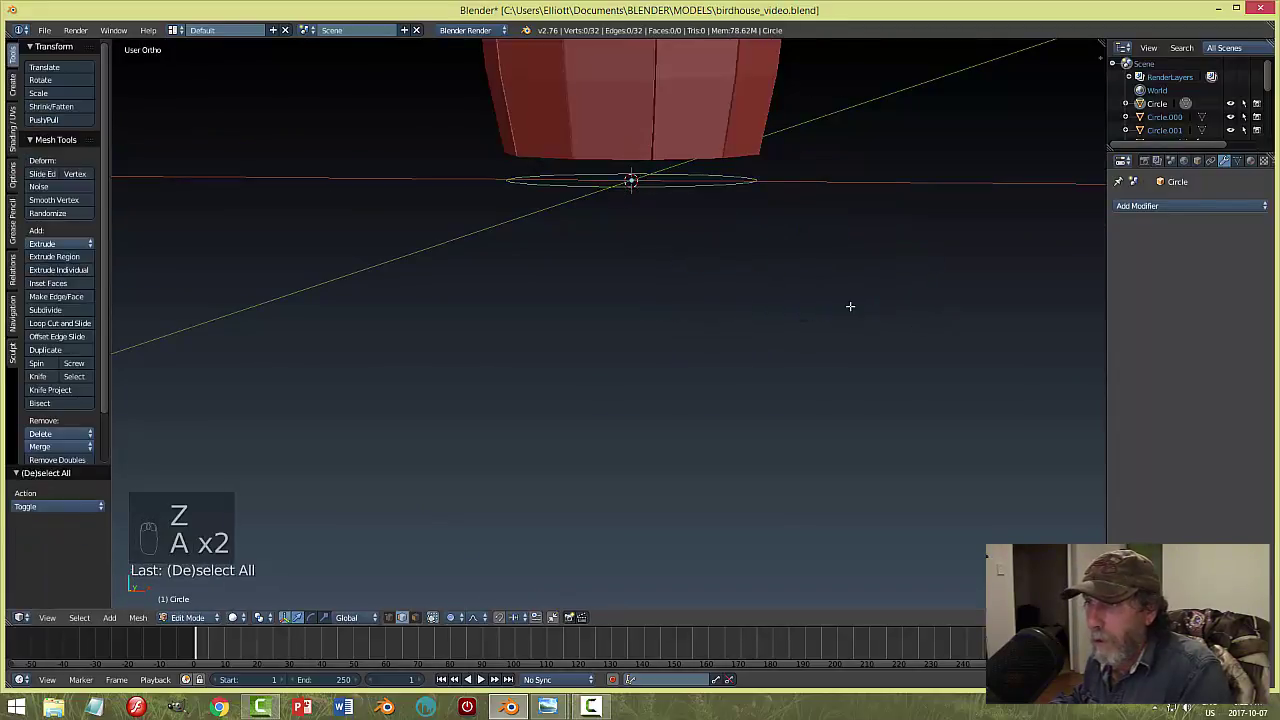
pyautogui.press('a')
pyautogui.press('f')
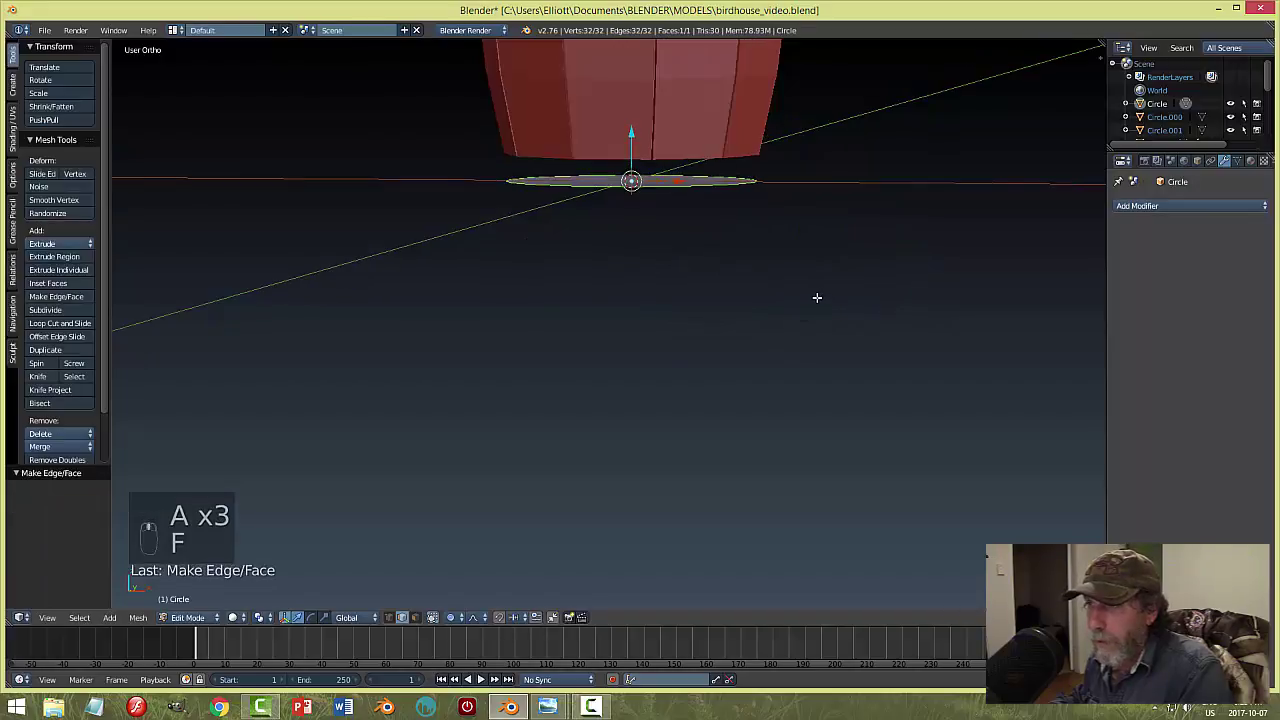
# Extrude the disc's face slightly upward to give the barrel bottom thickness, disabling proportional editing for the adjustment.
pyautogui.press('e')
pyautogui.moveTo(628, 144); pyautogui.dragTo(634, 154)
pyautogui.press('Escape')
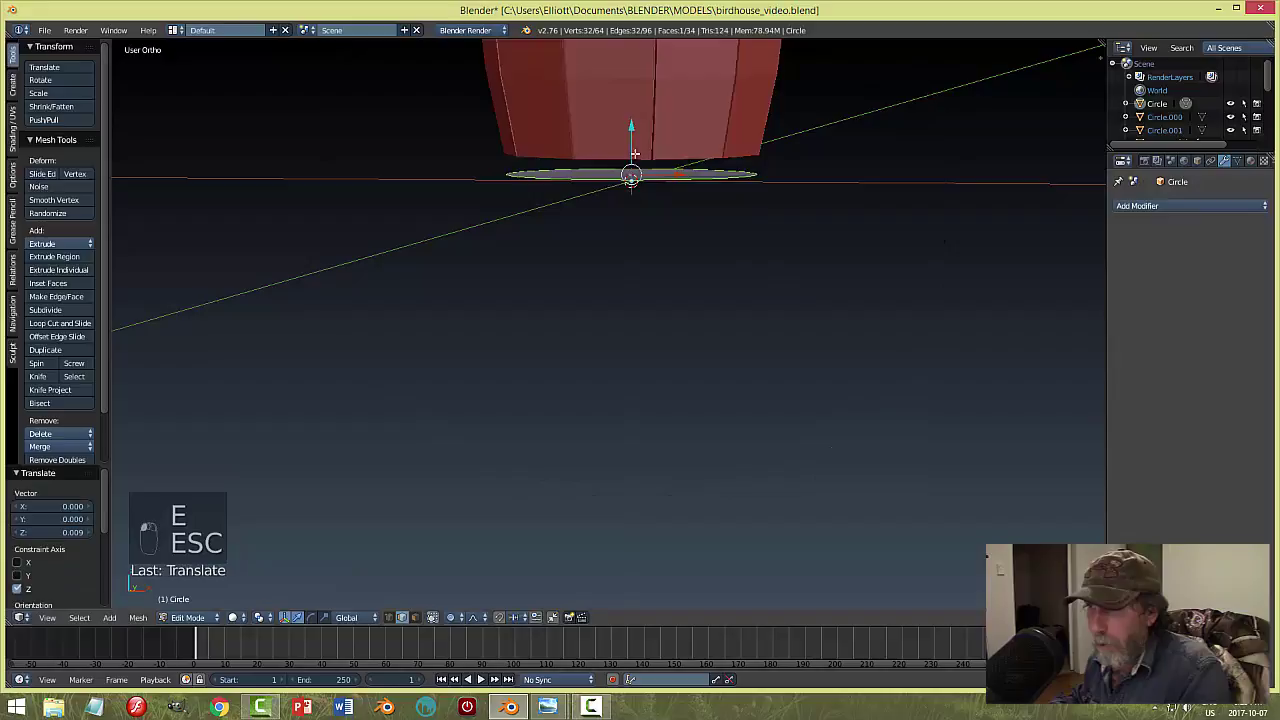
pyautogui.click(452, 618)
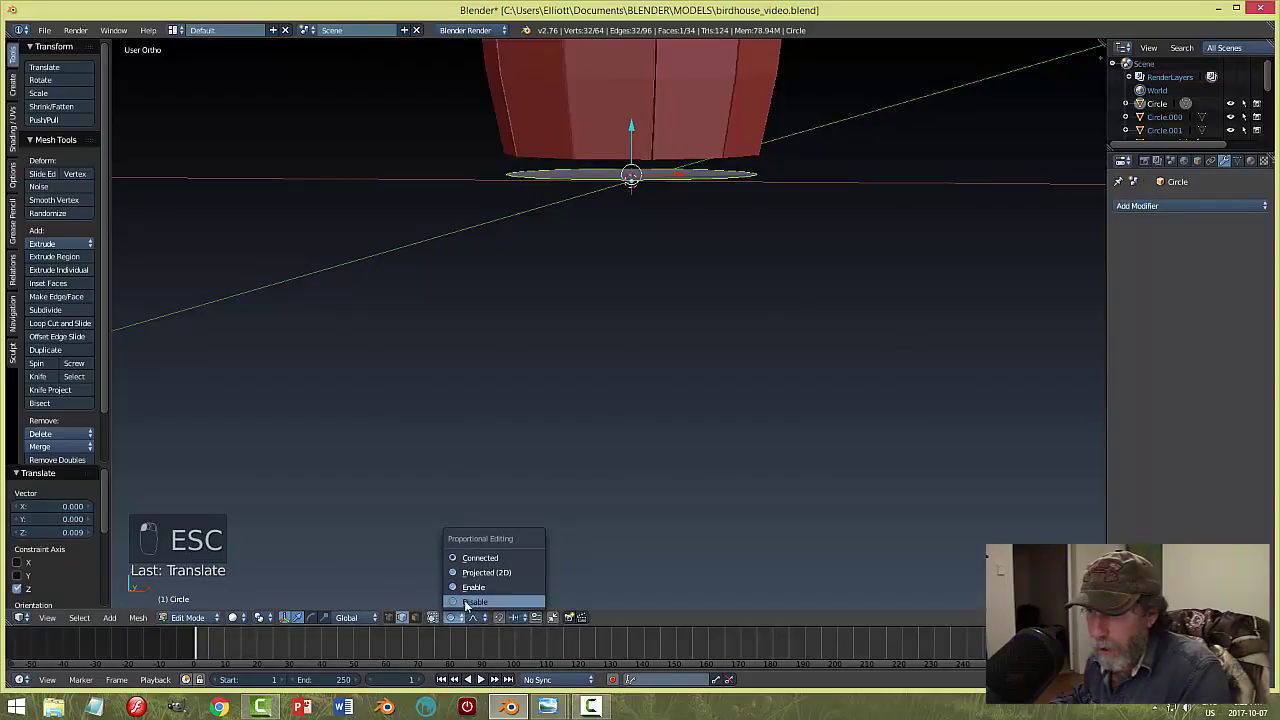
pyautogui.click(466, 602)
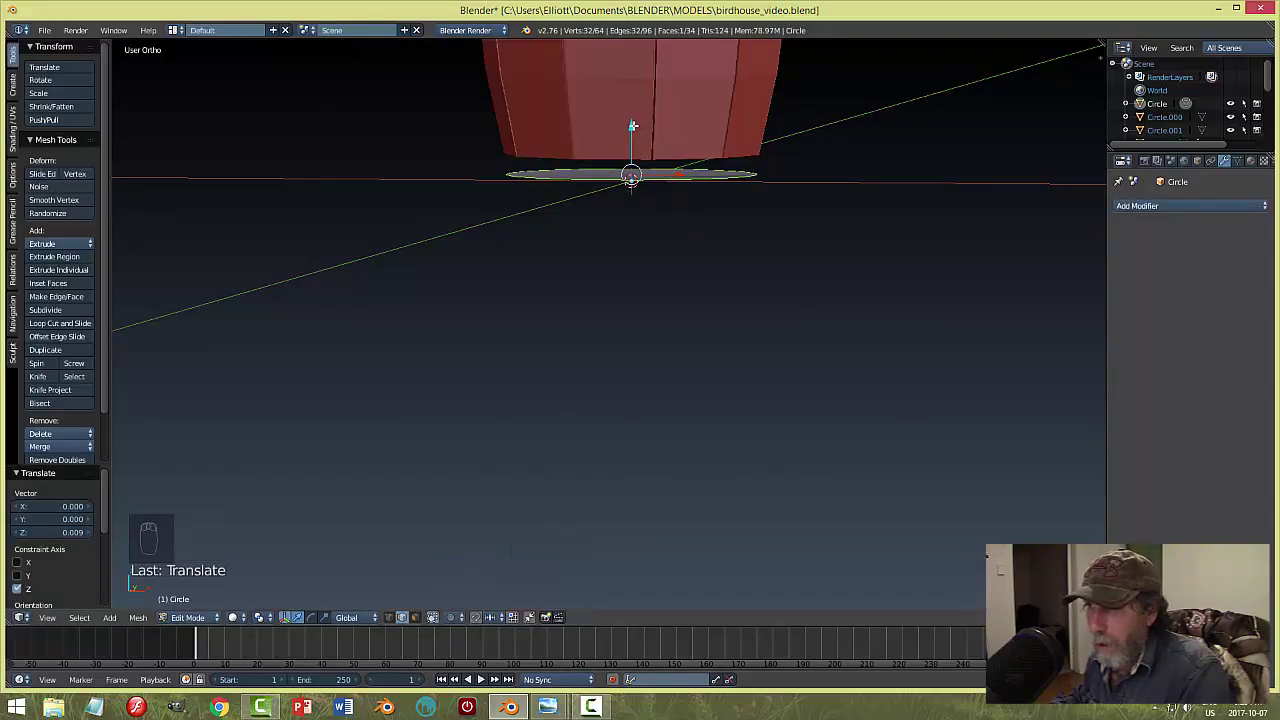
pyautogui.moveTo(632, 127); pyautogui.dragTo(634, 121)
# Recalculate the normals of the entire disc and return to Object Mode.
pyautogui.press('a')
pyautogui.press('a')
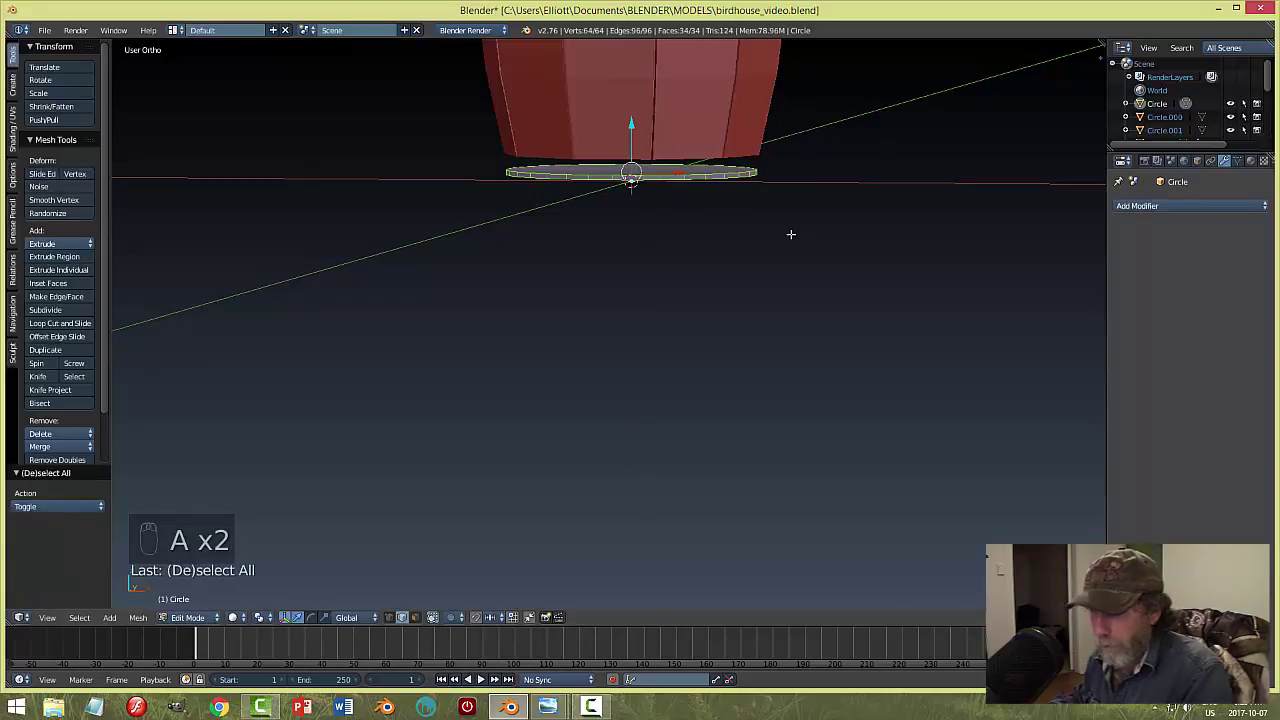
pyautogui.hotkey('ctrl', 'n')
pyautogui.press('a')
pyautogui.press('Tab')
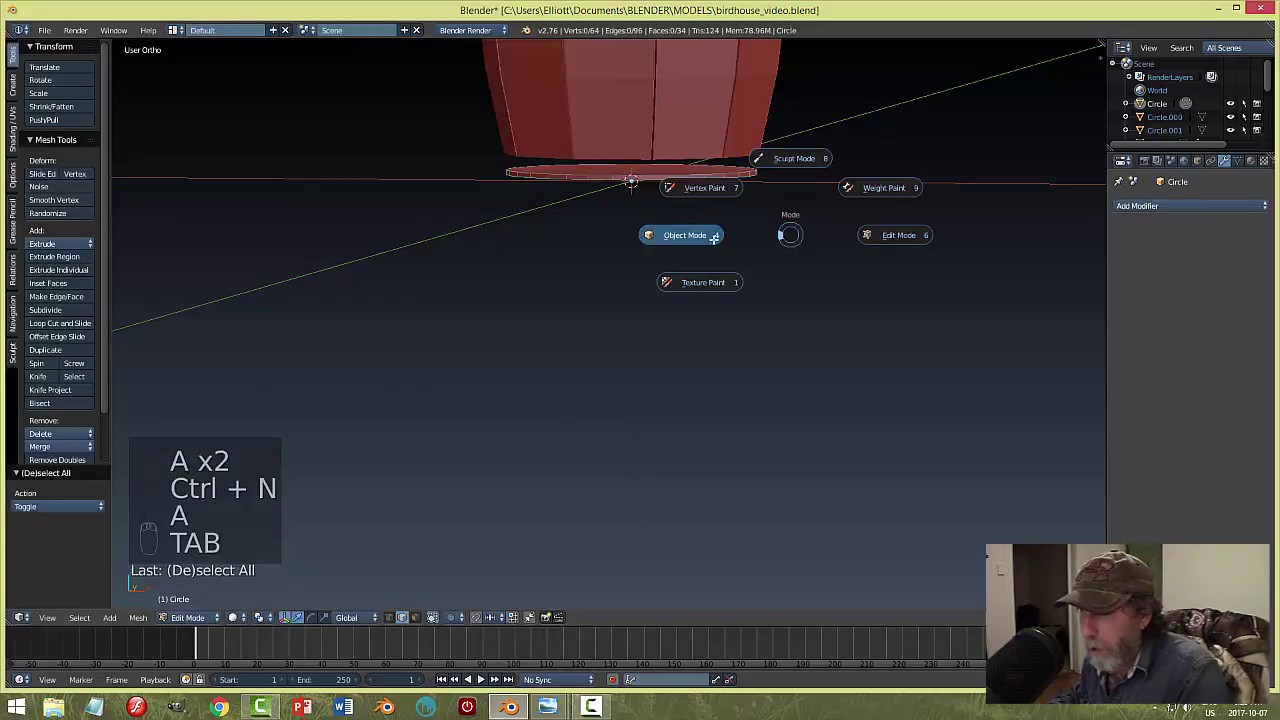
# Raise the disc about 0.028 into the barrel's base and scale it to about 0.951 so it fits inside.
pyautogui.moveTo(631, 134); pyautogui.dragTo(636, 112)
pyautogui.moveTo(792, 167); pyautogui.dragTo(989, 158, button='middle')
pyautogui.press('s')
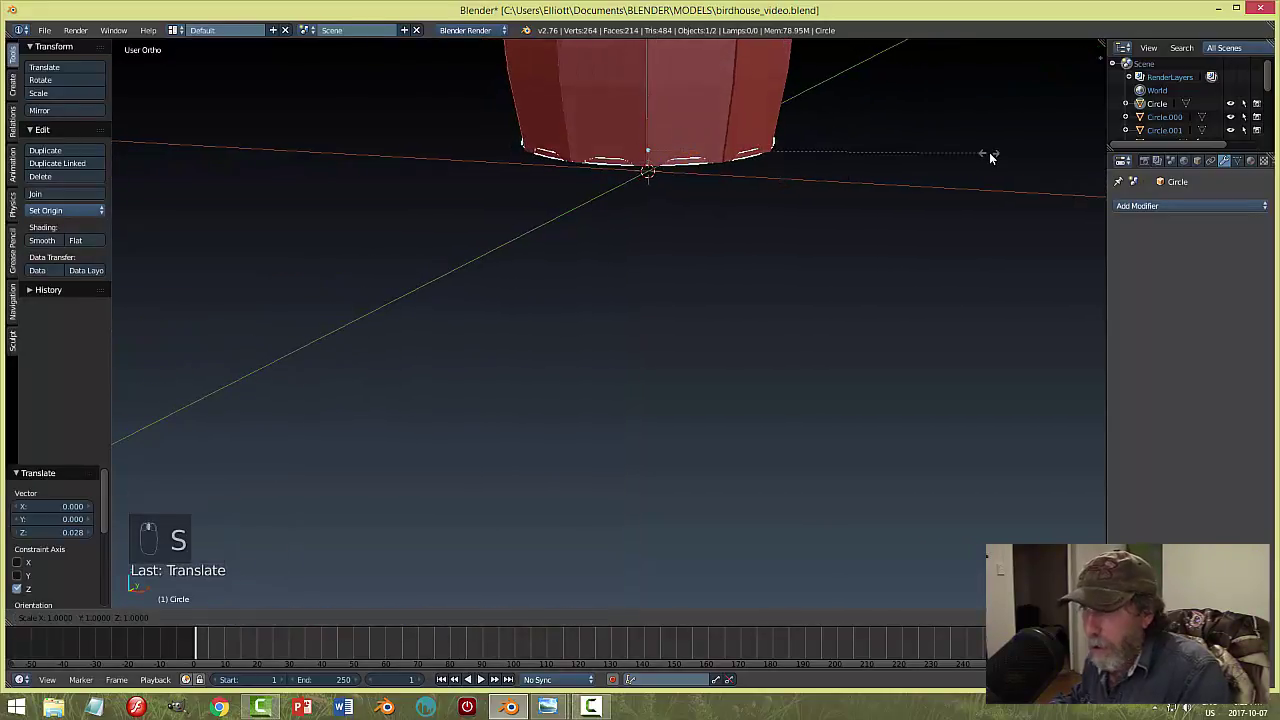
pyautogui.click(972, 153)
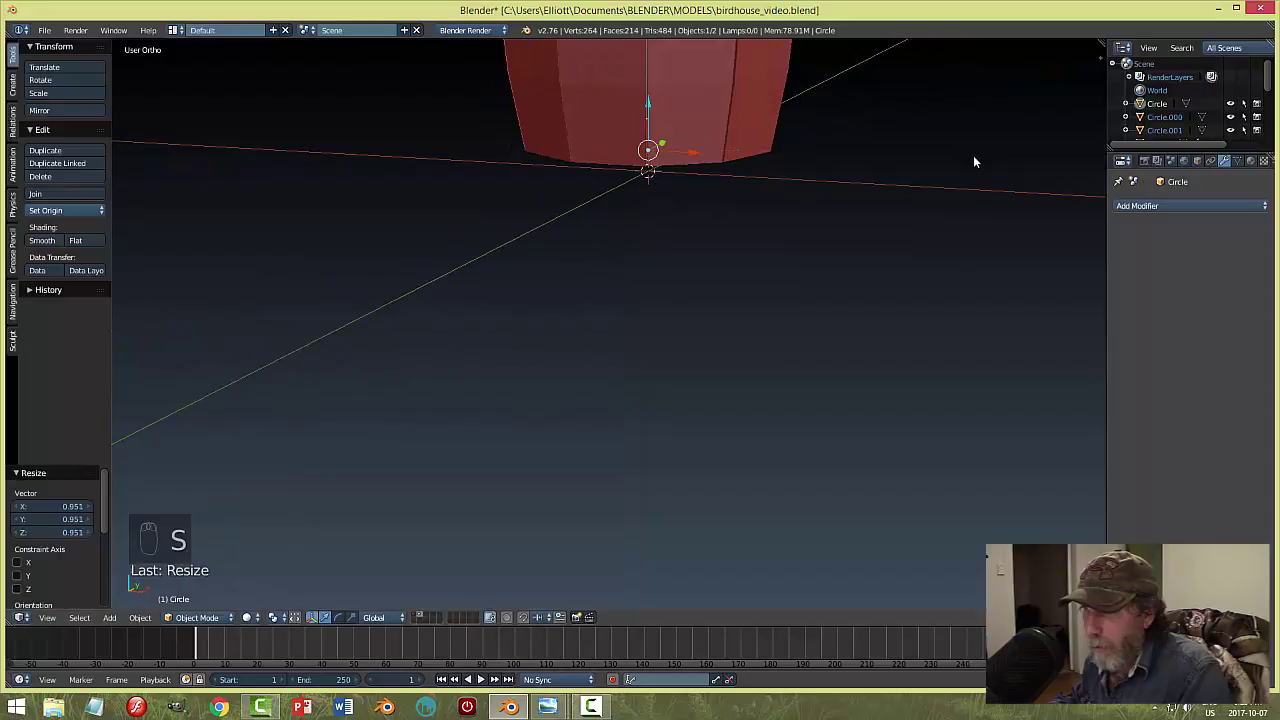
pyautogui.press('a')
# Apply the rotation and scale of the barrel staves.
pyautogui.moveTo(954, 163); pyautogui.dragTo(652, 129, button='middle')
pyautogui.rightClick(652, 129)
pyautogui.click(140, 617)
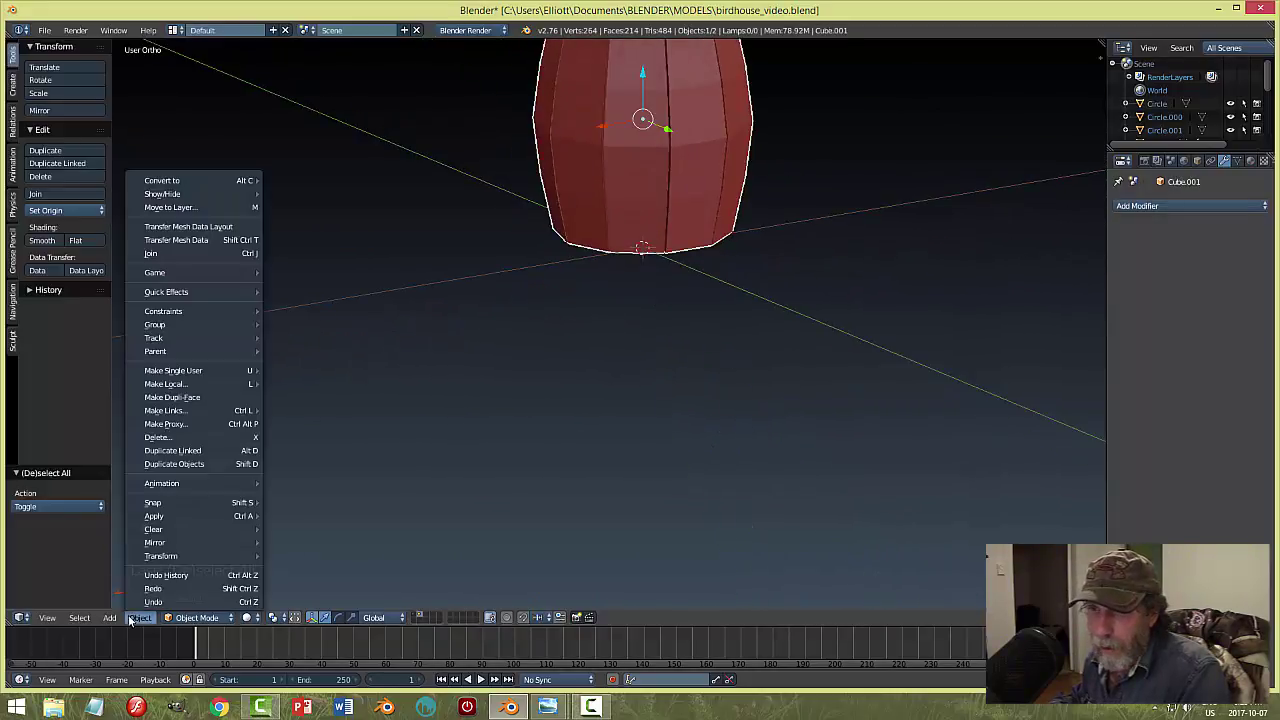
pyautogui.moveTo(161, 516)
pyautogui.click(316, 558)
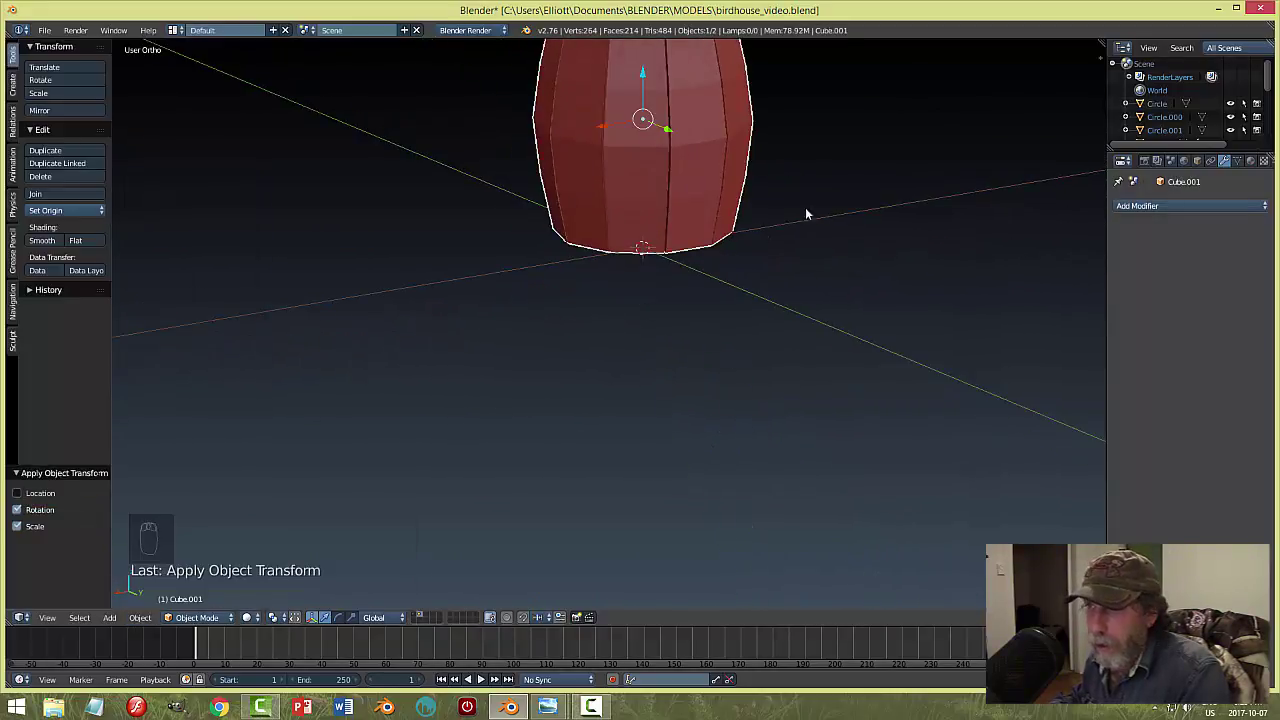
# Recalculate the normals of all the barrel's staves in Edit Mode and return to Object Mode.
pyautogui.moveTo(805, 207); pyautogui.dragTo(813, 387, button='middle')
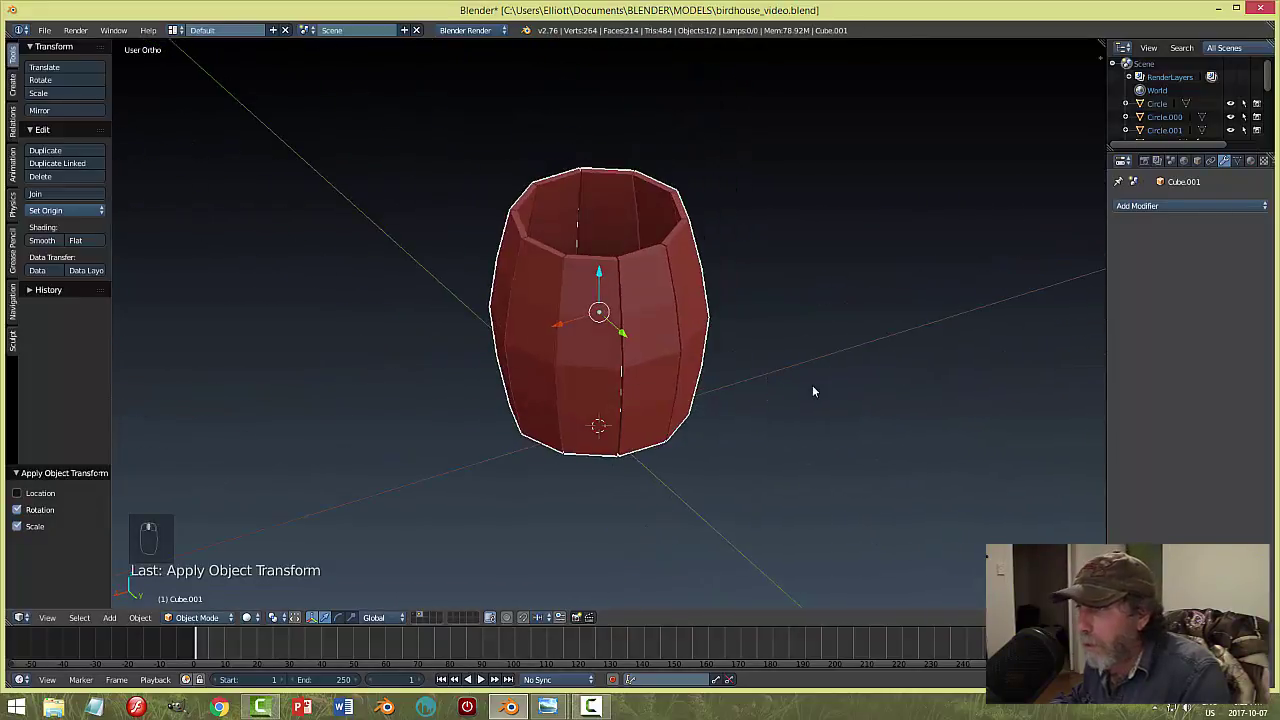
pyautogui.scroll(2, 810, 382)
pyautogui.press('Tab')
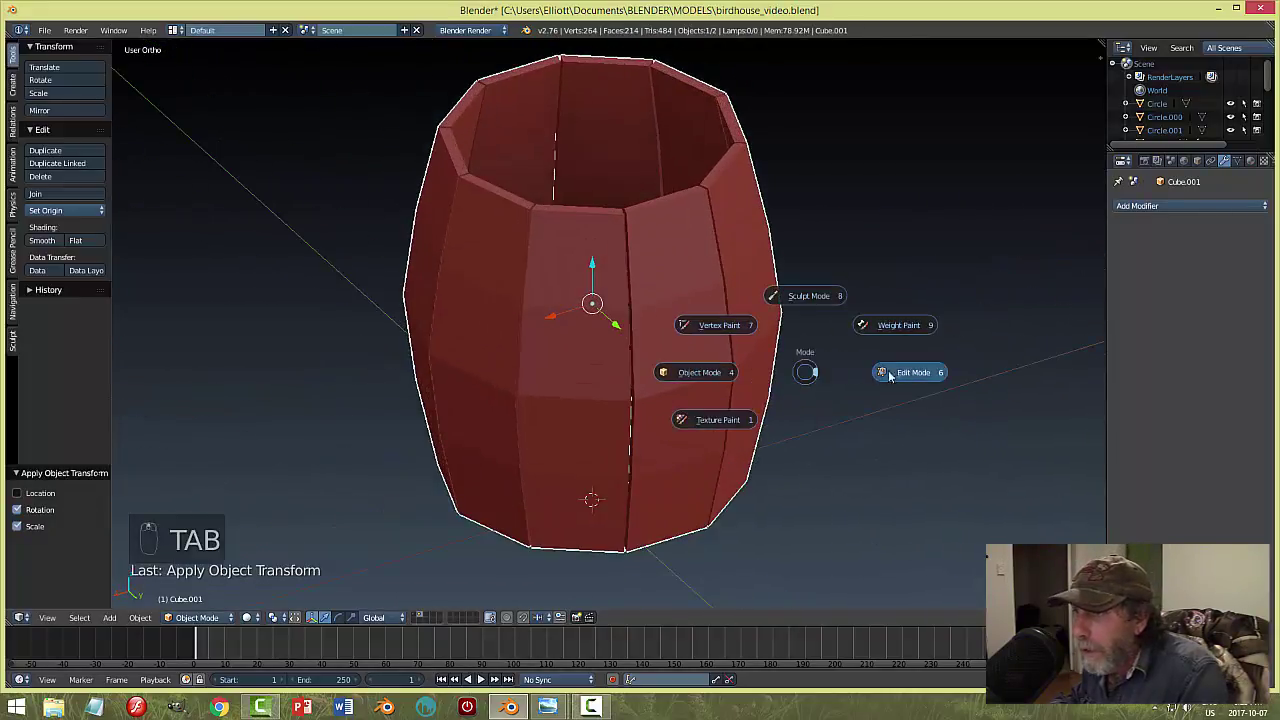
pyautogui.click(903, 371)
pyautogui.press('a')
pyautogui.press('a')
pyautogui.hotkey('ctrl', 'n')
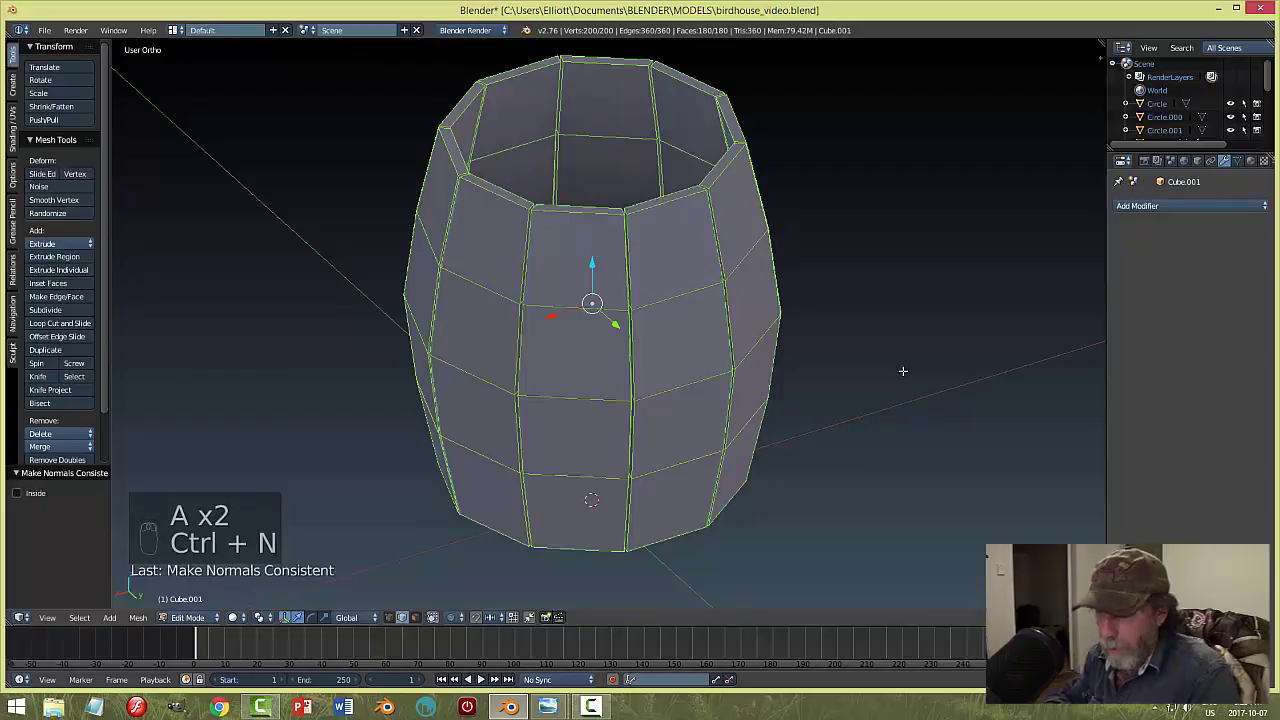
pyautogui.press('a')
pyautogui.press('Tab')
pyautogui.click(815, 358)
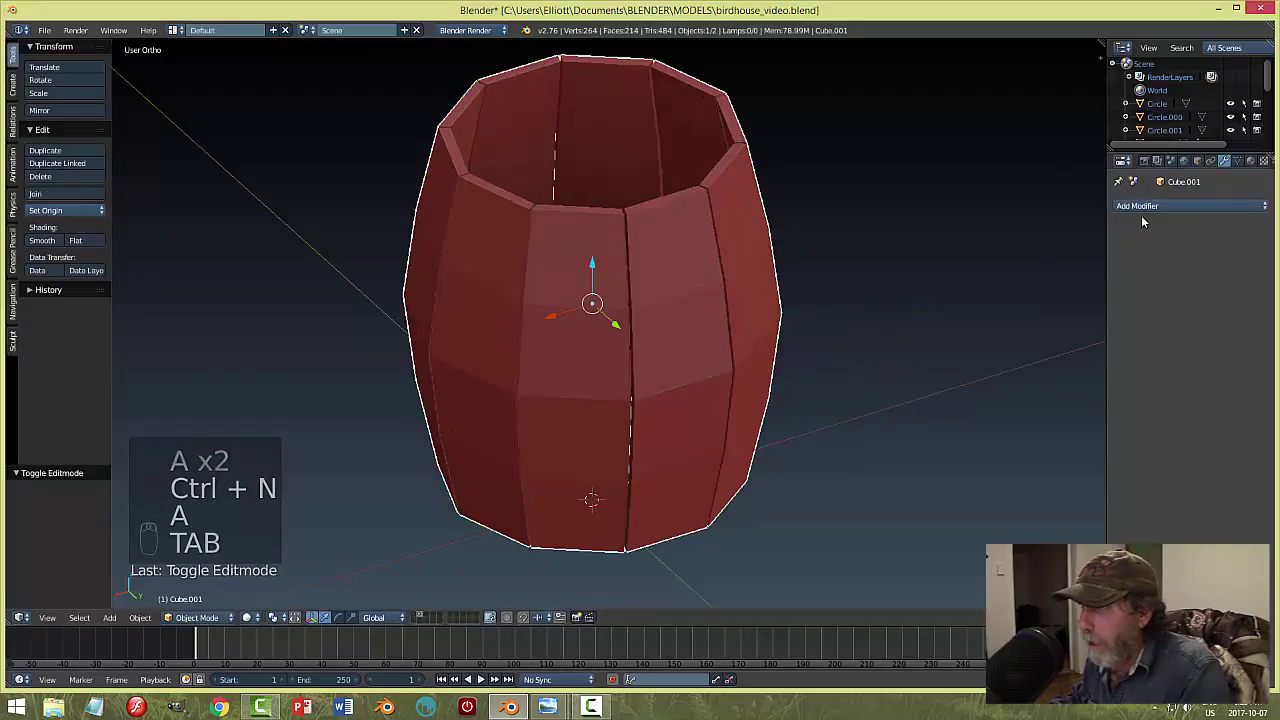
# Add a Bevel modifier to the barrel with a width of 0.0070 and 2 segments.
pyautogui.click(1133, 207)
pyautogui.click(1000, 251)
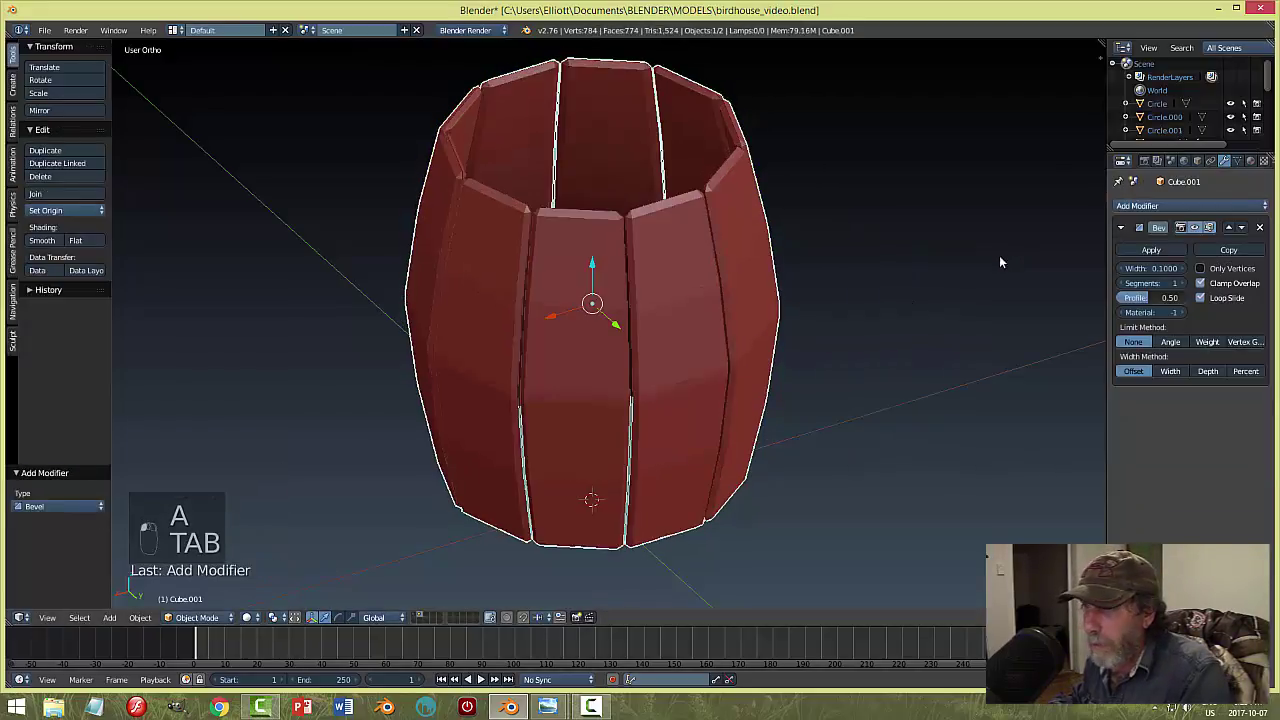
pyautogui.click(1179, 283)
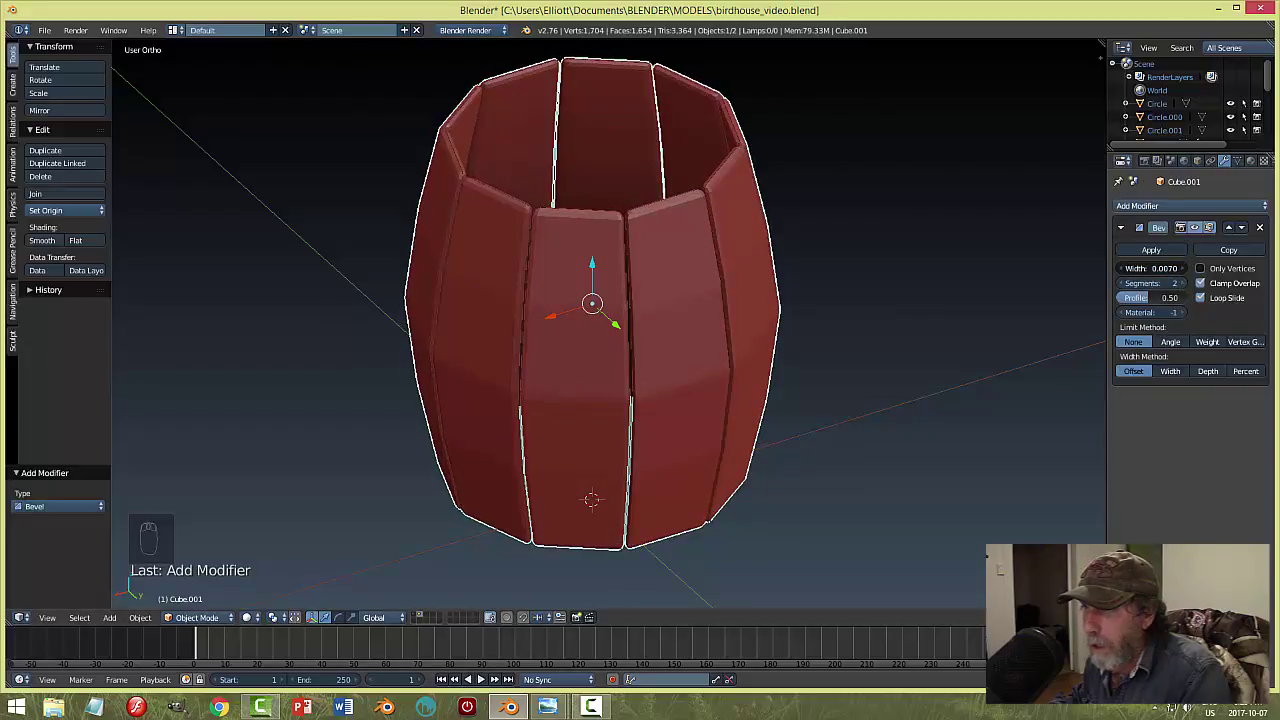
pyautogui.press('a')
# Shade the barrel smooth and apply its Bevel modifier.
pyautogui.moveTo(986, 337); pyautogui.dragTo(847, 301, button='middle')
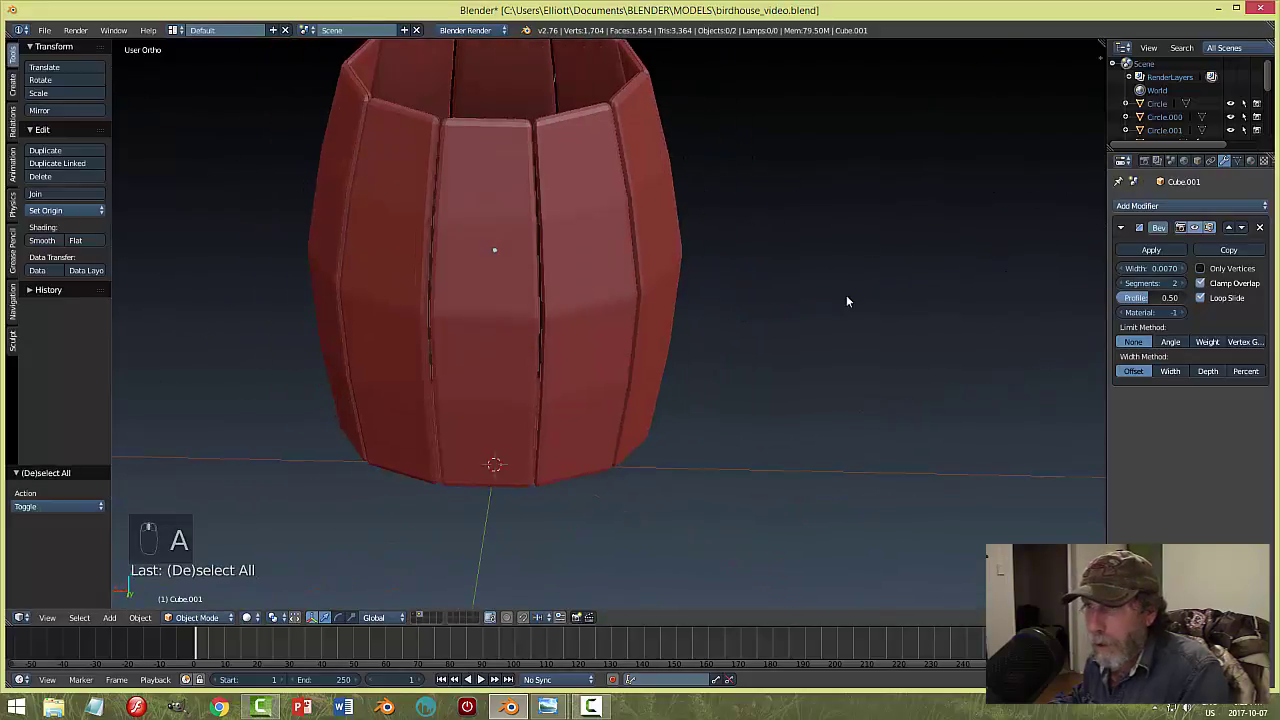
pyautogui.rightClick(480, 260)
pyautogui.click(42, 240)
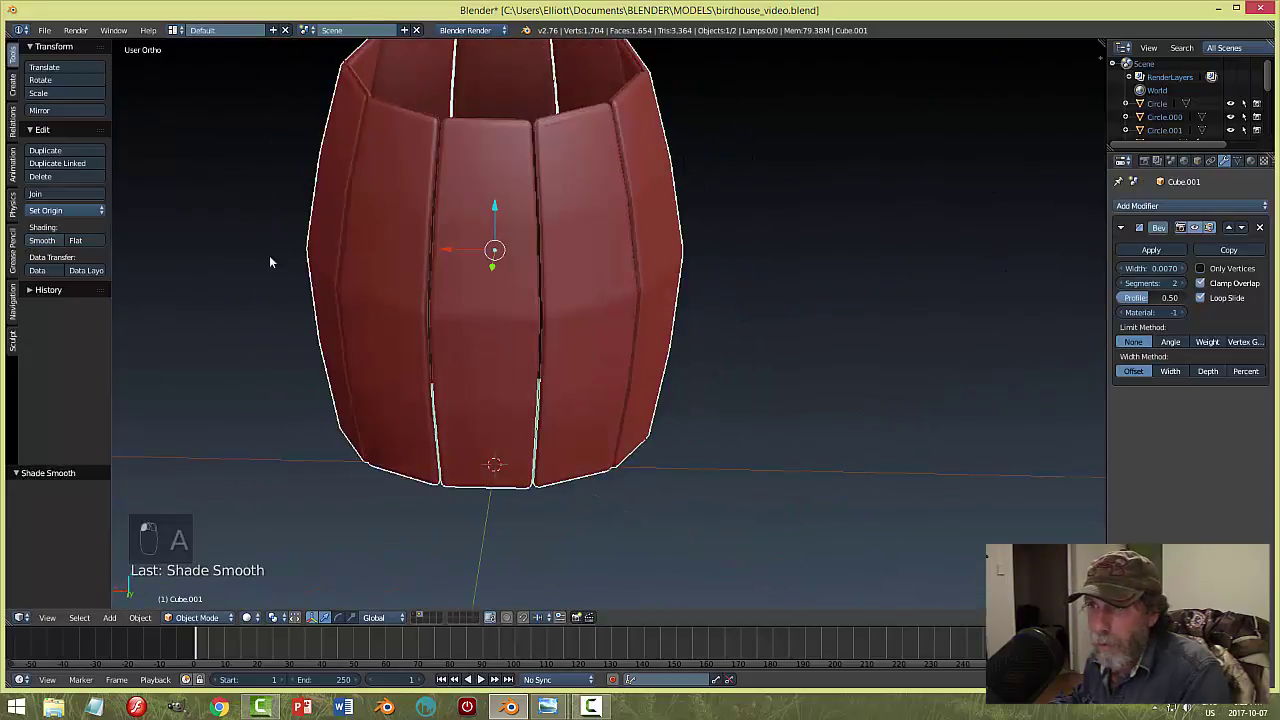
pyautogui.scroll(-3, 730, 259)
pyautogui.moveTo(734, 259)
pyautogui.mouseDown(button='middle')
pyautogui.moveTo(653, 305)
pyautogui.moveTo(703, 360)
pyautogui.moveTo(817, 223)
pyautogui.moveTo(900, 209)
pyautogui.moveTo(969, 228)
pyautogui.moveTo(968, 256)
pyautogui.mouseUp(button='middle')
pyautogui.click(1152, 252)
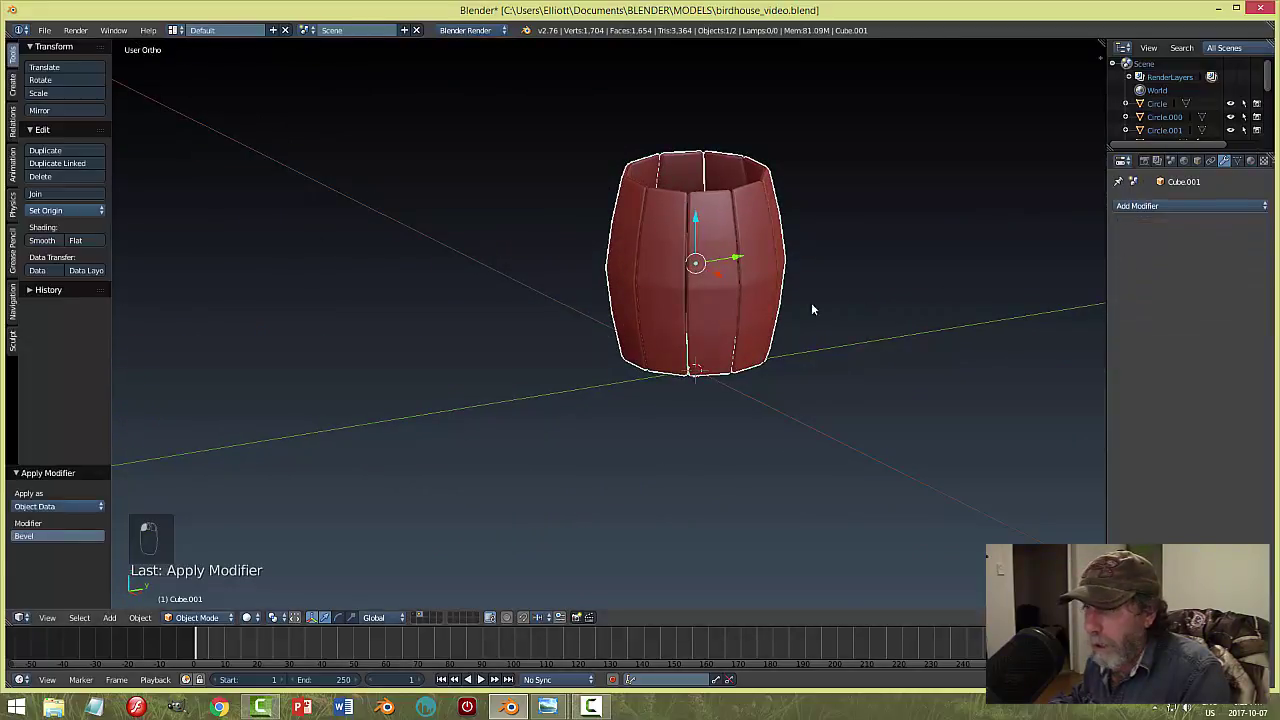
# Select the disc at the bottom of the barrel and scale it down very slightly.
pyautogui.scroll(4, 751, 334)
pyautogui.moveTo(808, 349); pyautogui.dragTo(872, 216, button='middle')
pyautogui.press('a')
pyautogui.rightClick(790, 280)
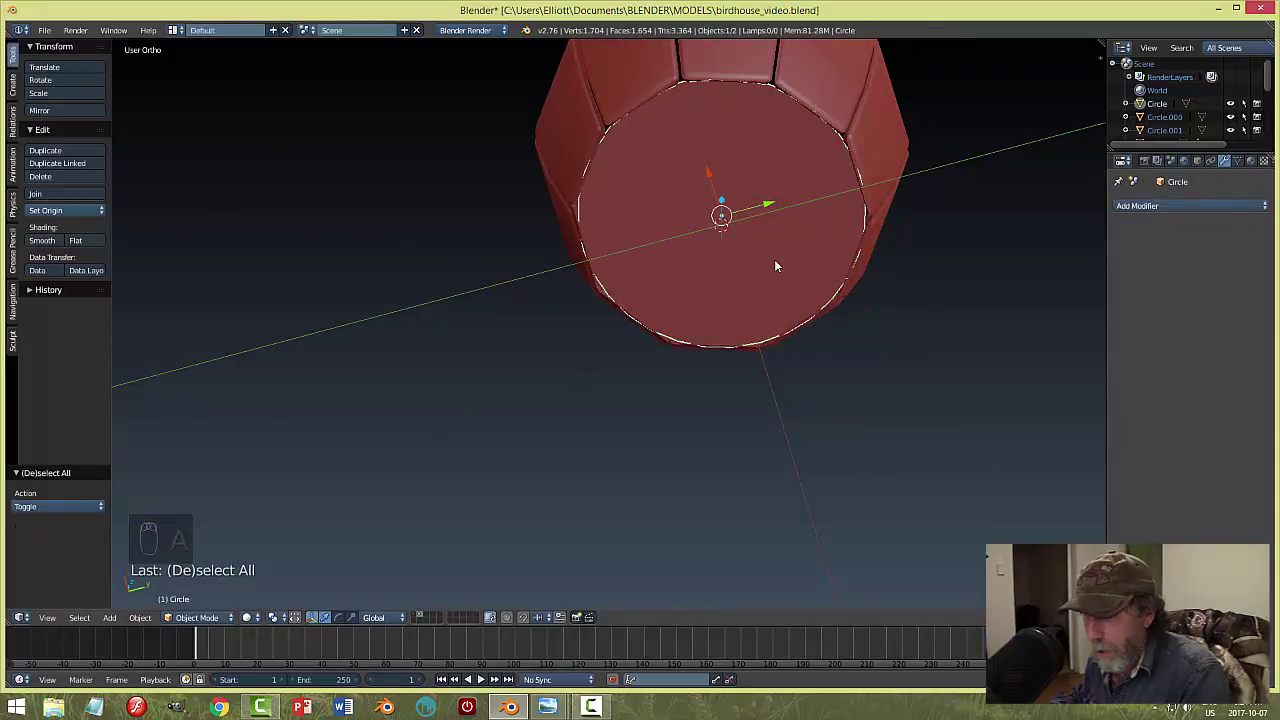
pyautogui.press('s')
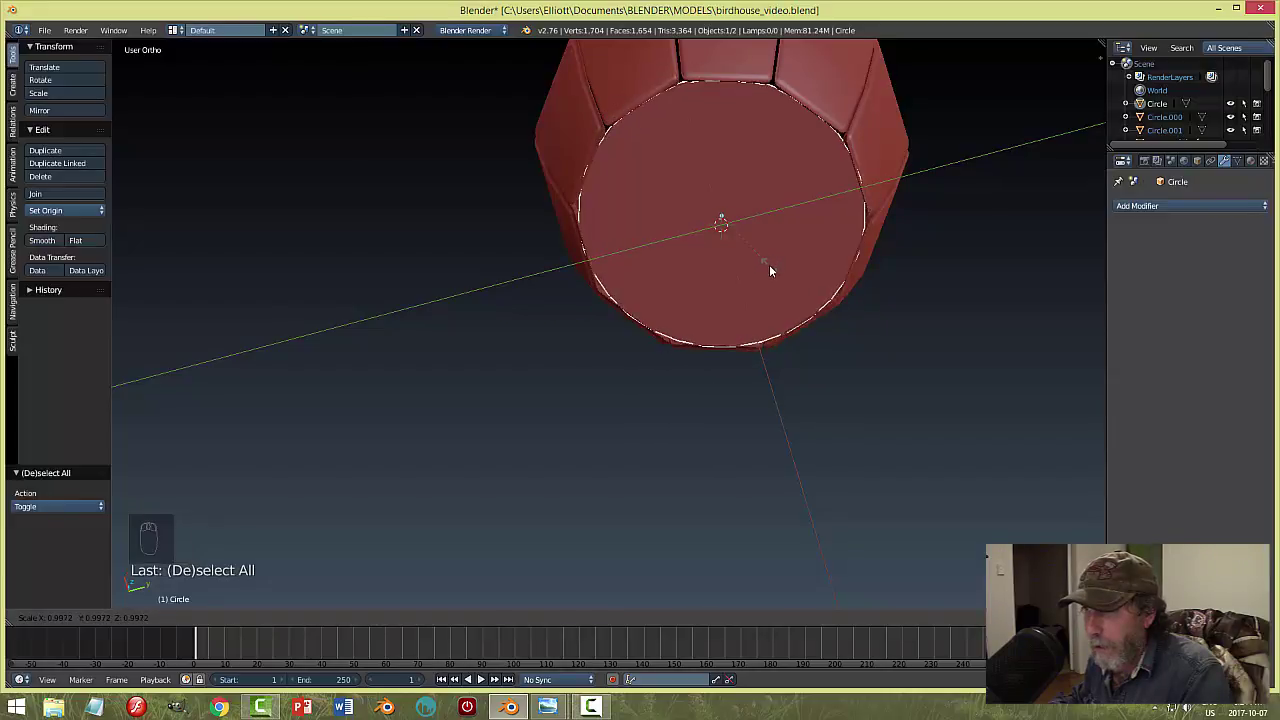
pyautogui.click(769, 264)
# Duplicate the bottom disc's outer face in place in Edit Mode, separate it as its own object and return to Object Mode.
pyautogui.press('Tab')
pyautogui.click(877, 263)
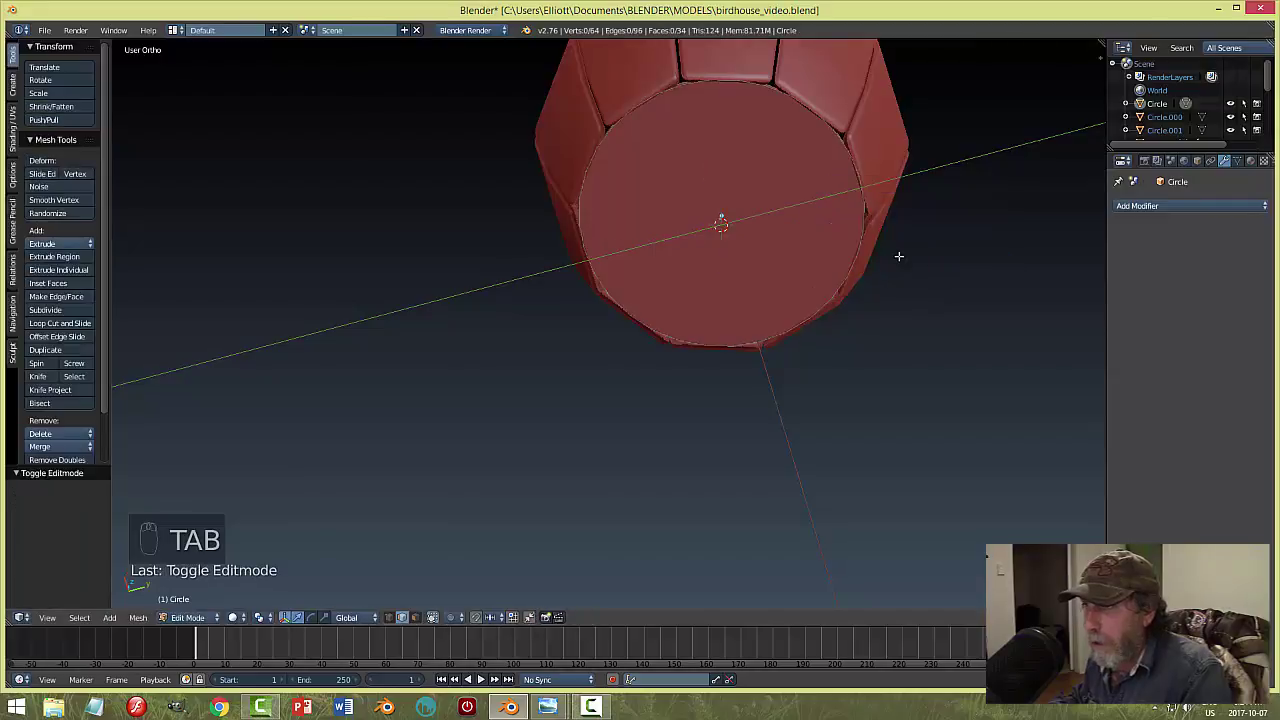
pyautogui.hotkey('ctrl', 'Tab')
pyautogui.click(885, 256)
pyautogui.keyDown('alt'); pyautogui.click(787, 95); pyautogui.keyUp('alt')
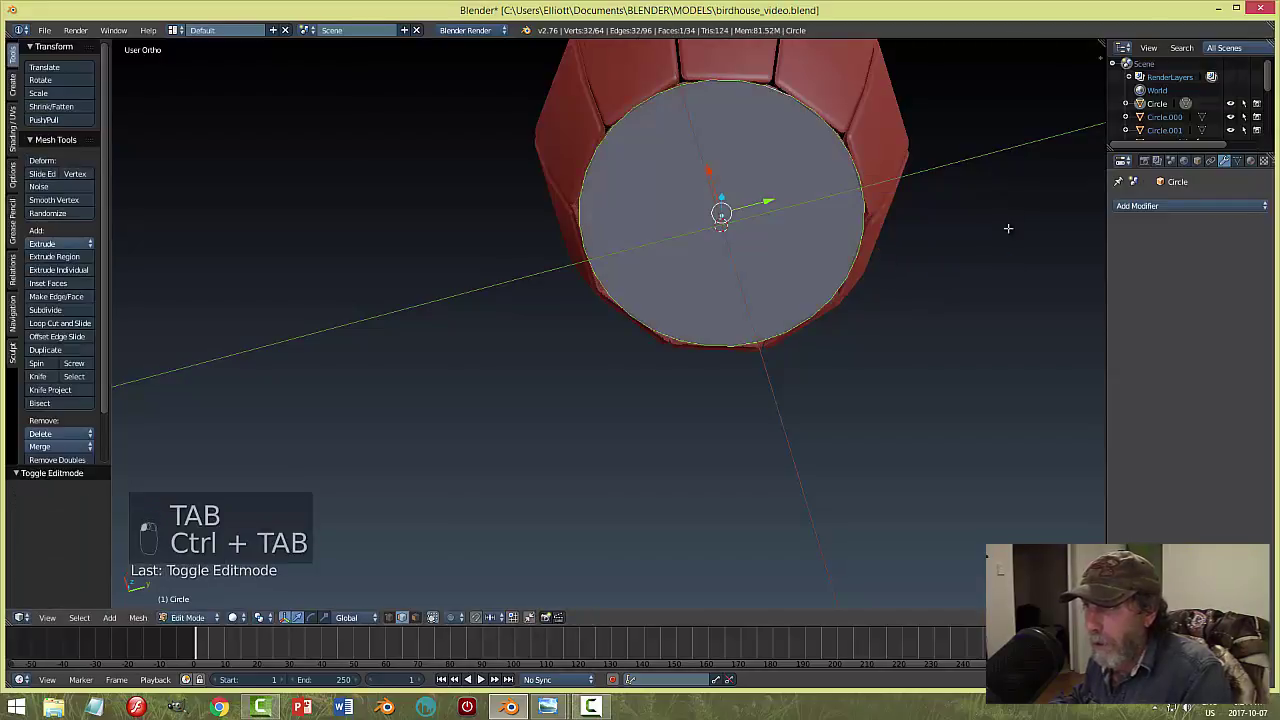
pyautogui.moveTo(1006, 223); pyautogui.dragTo(946, 317, button='middle')
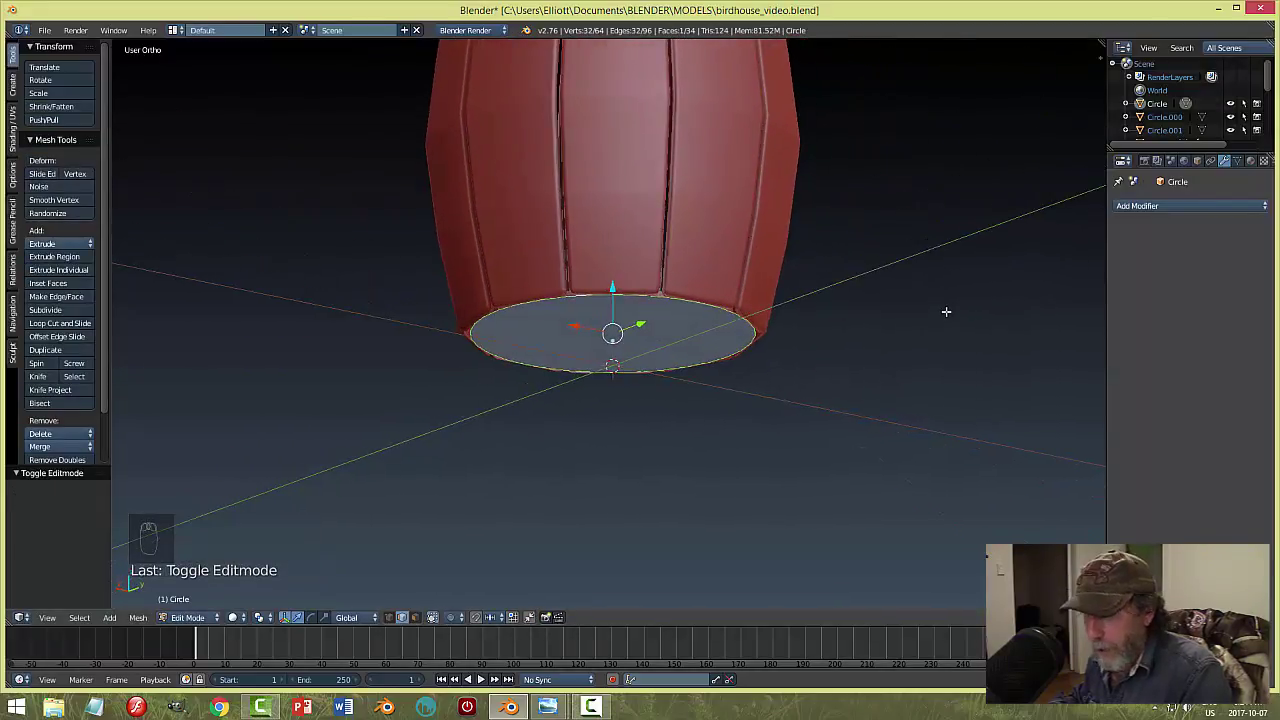
pyautogui.hotkey('shift', 'd')
pyautogui.rightClick(946, 317)
pyautogui.press('p')
pyautogui.click(946, 312)
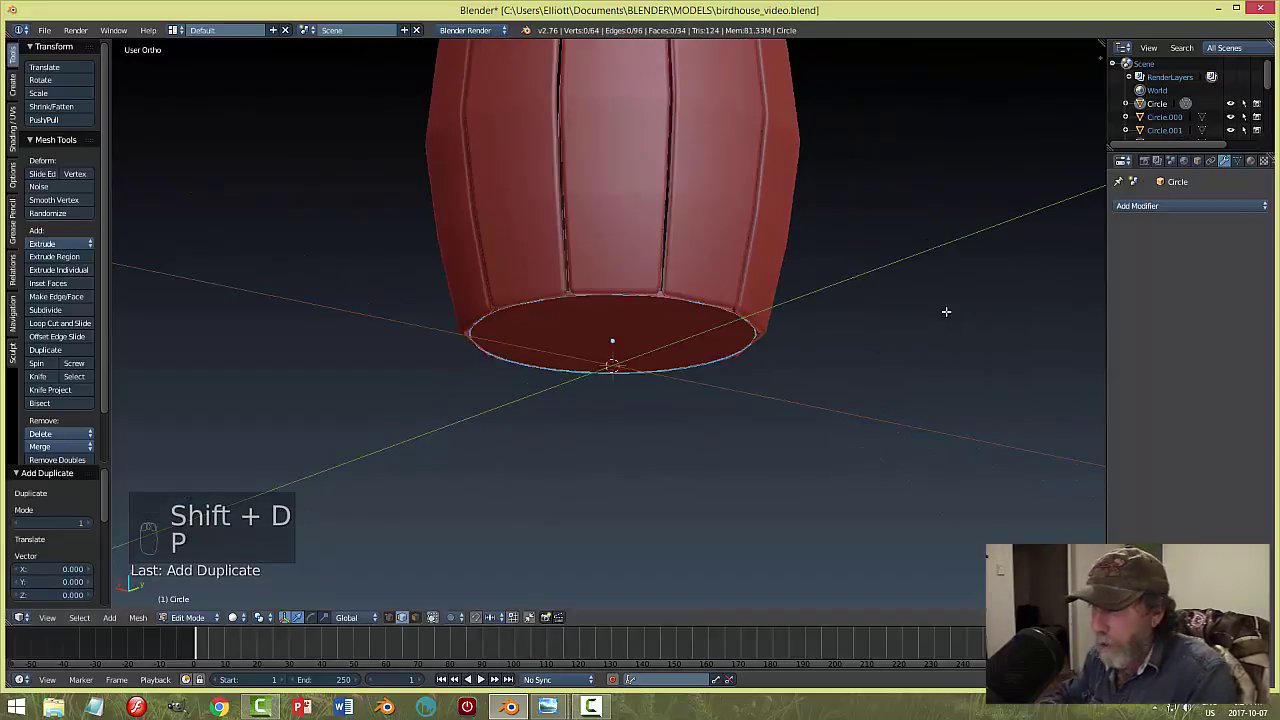
pyautogui.press('Tab')
# Raise the separated disc about 0.181 along Z to the barrel's widest part.
pyautogui.moveTo(658, 324); pyautogui.dragTo(497, 304, button='middle')
pyautogui.rightClick(646, 261)
pyautogui.press('g')
pyautogui.press('z')
pyautogui.click(638, 167)
# Scale the raised disc by about 1.322 so its rim extends just outside the staves.
pyautogui.moveTo(638, 167); pyautogui.dragTo(635, 230, button='middle')
pyautogui.press('s')
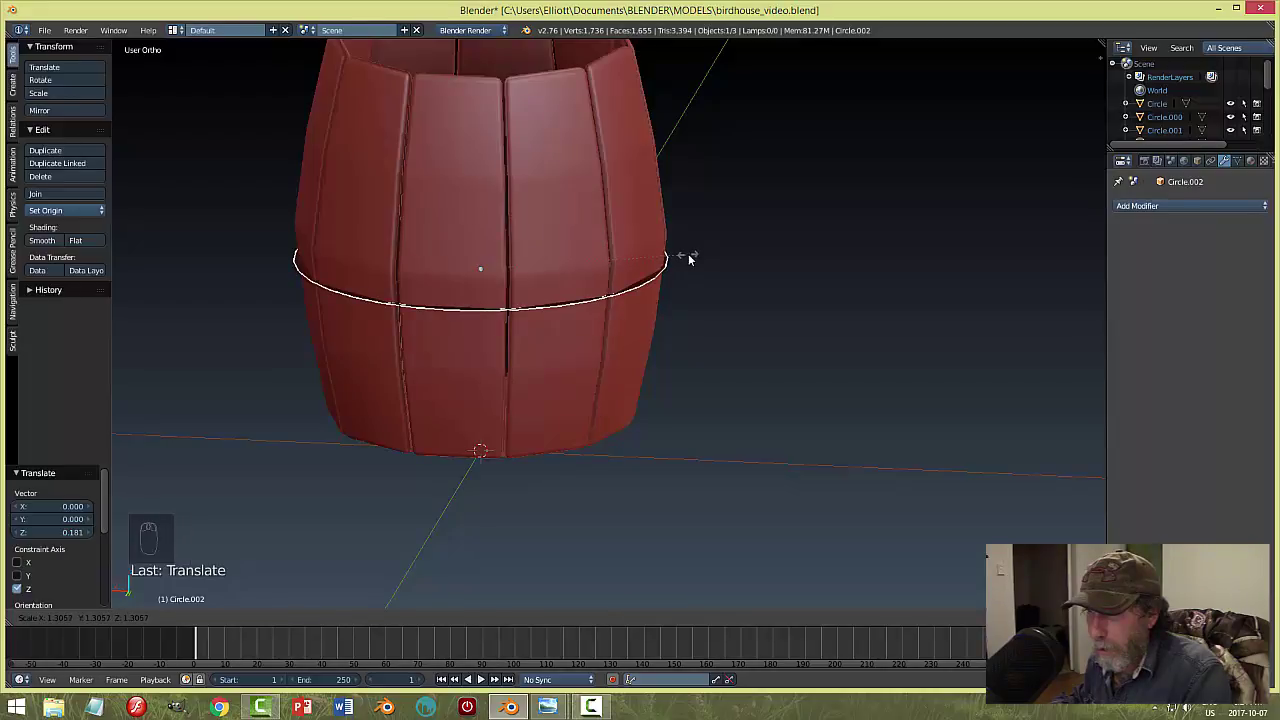
pyautogui.click(691, 259)
pyautogui.moveTo(757, 265); pyautogui.dragTo(736, 316, button='middle')
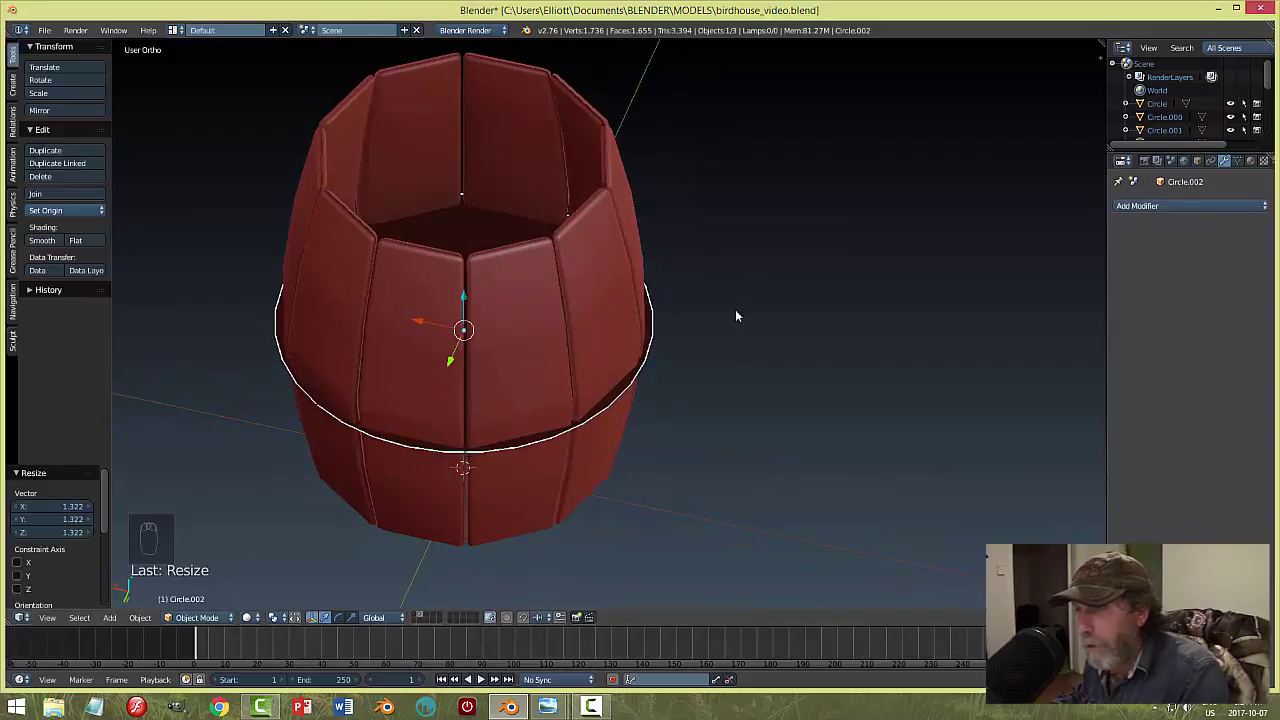
# Switch the enlarged disc to face selection in Edit Mode and select its face.
pyautogui.press('Tab')
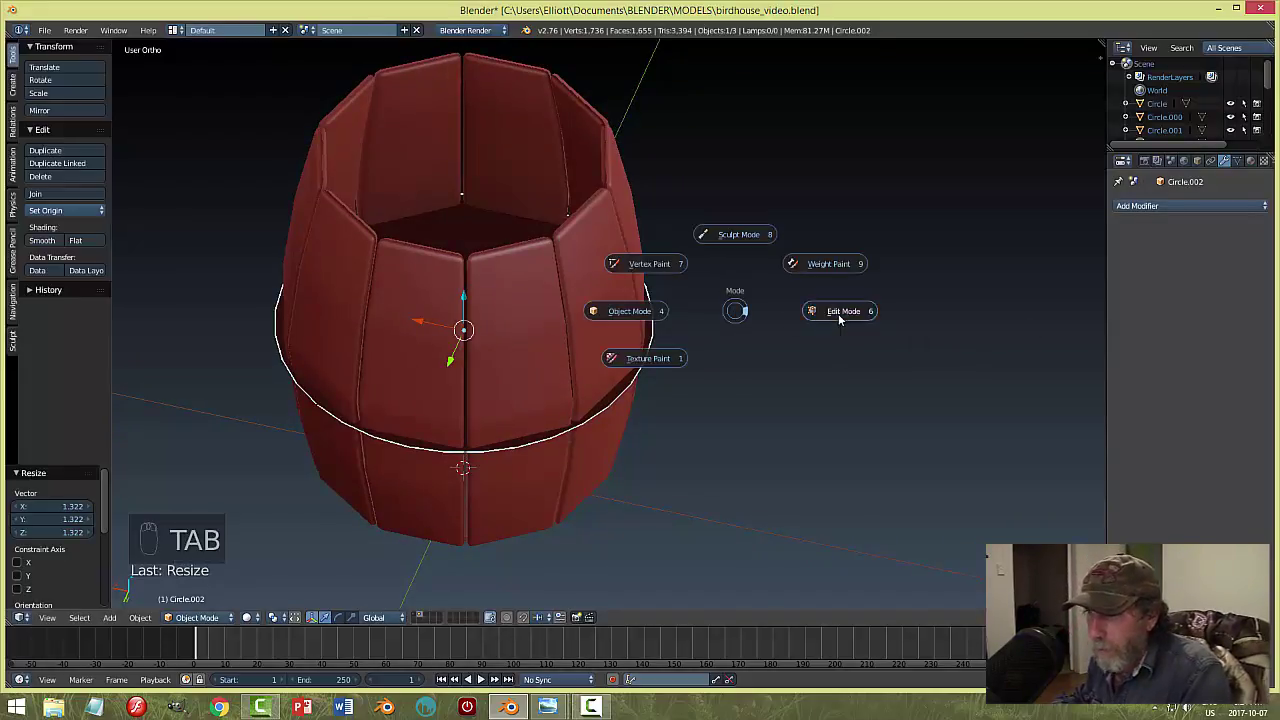
pyautogui.click(840, 314)
pyautogui.press('Tab')
pyautogui.click(750, 290)
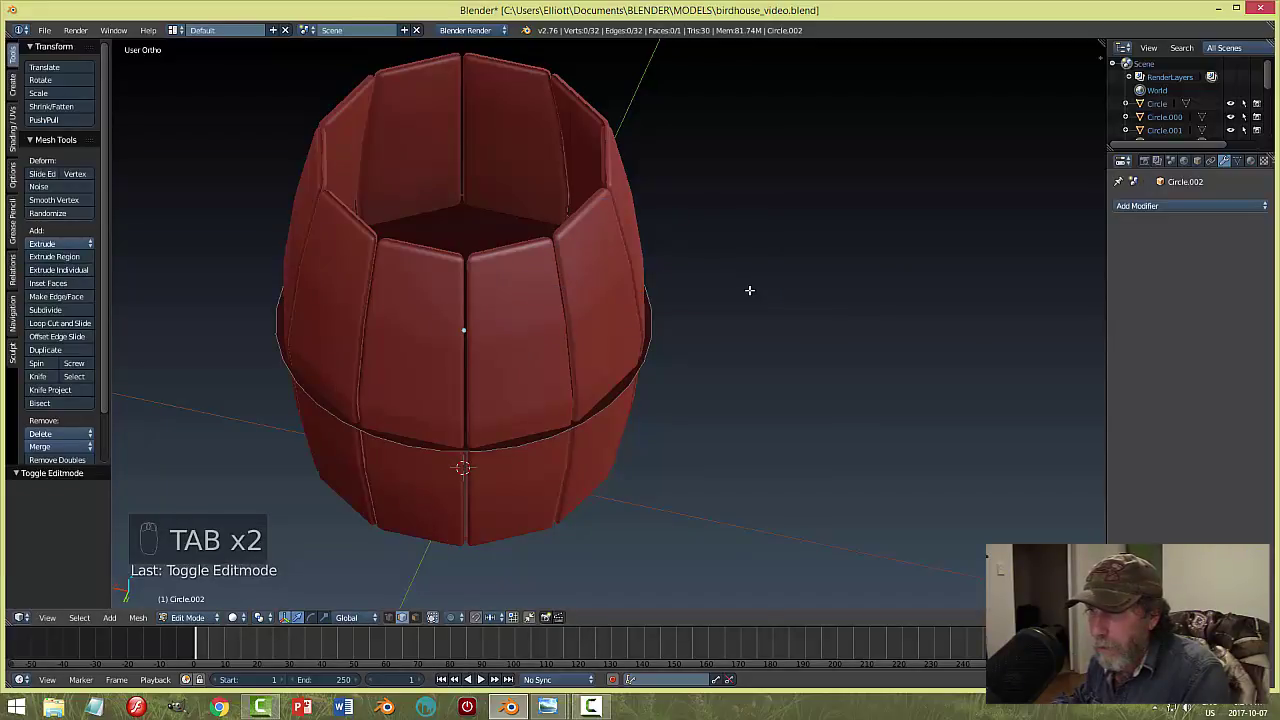
pyautogui.press('a')
pyautogui.press('a')
pyautogui.press('a')
pyautogui.press('a')
pyautogui.hotkey('ctrl', 'Tab')
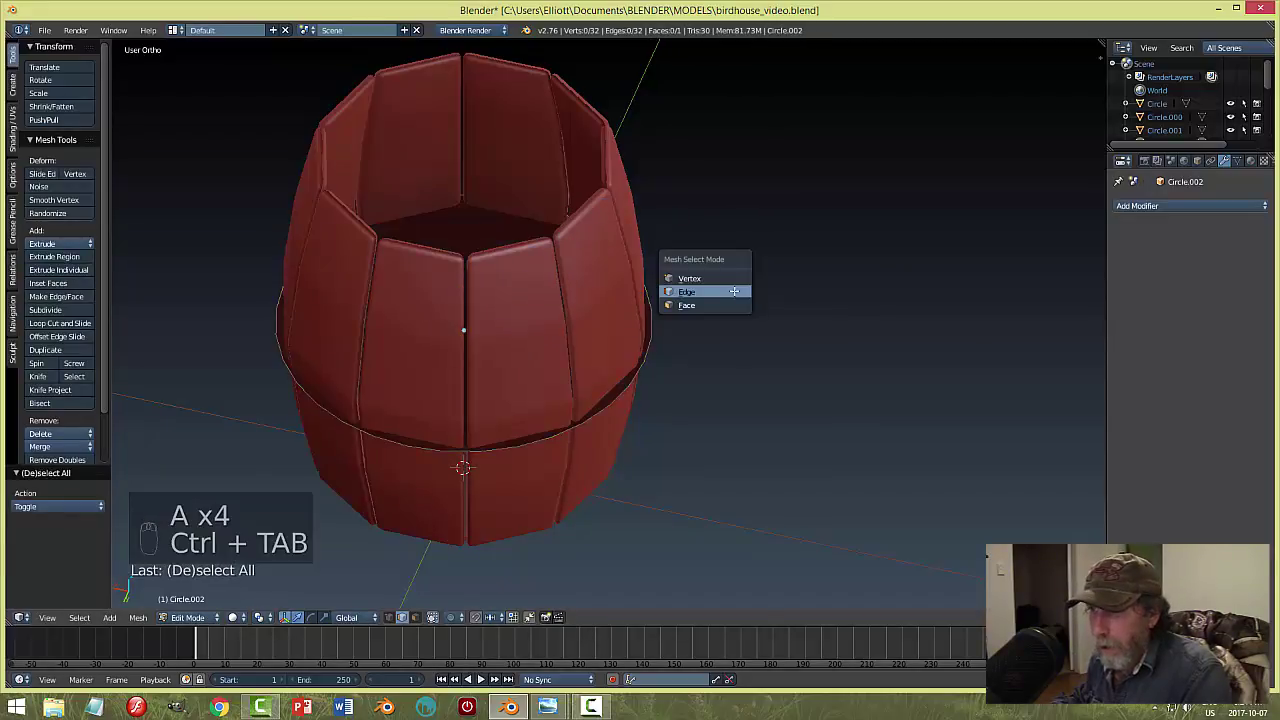
pyautogui.click(722, 303)
pyautogui.rightClick(517, 236)
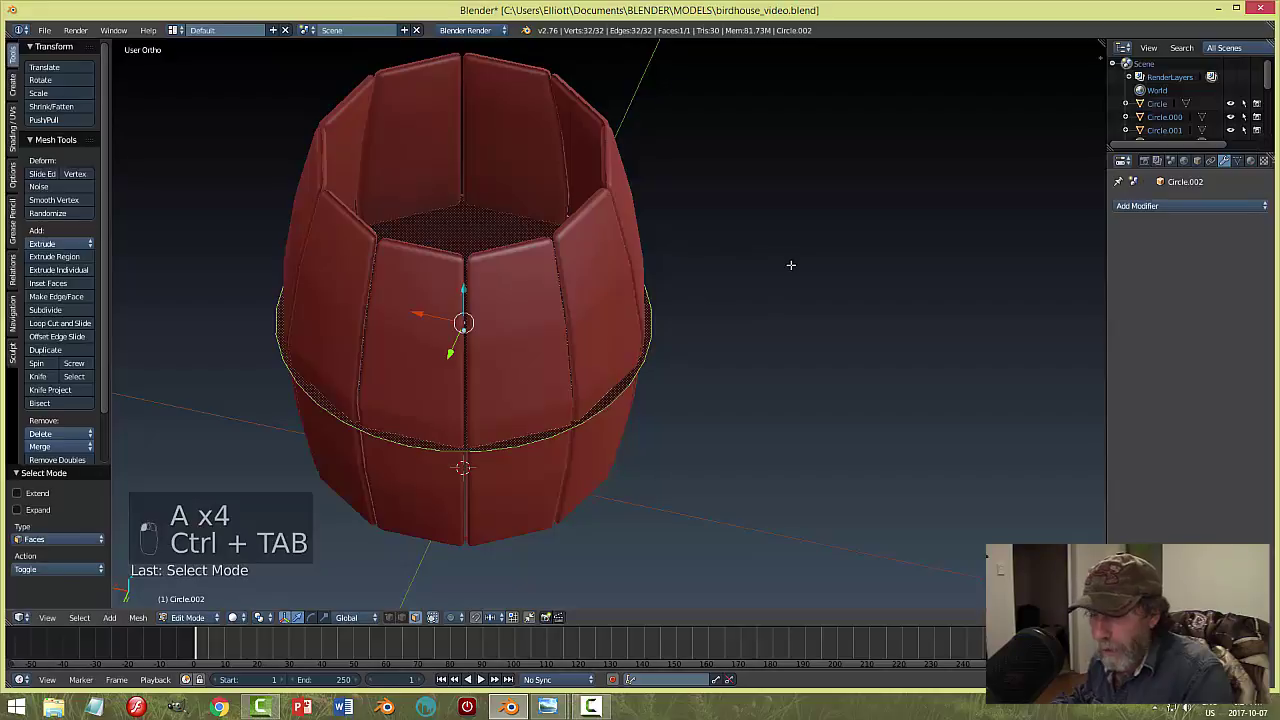
pyautogui.press('x')
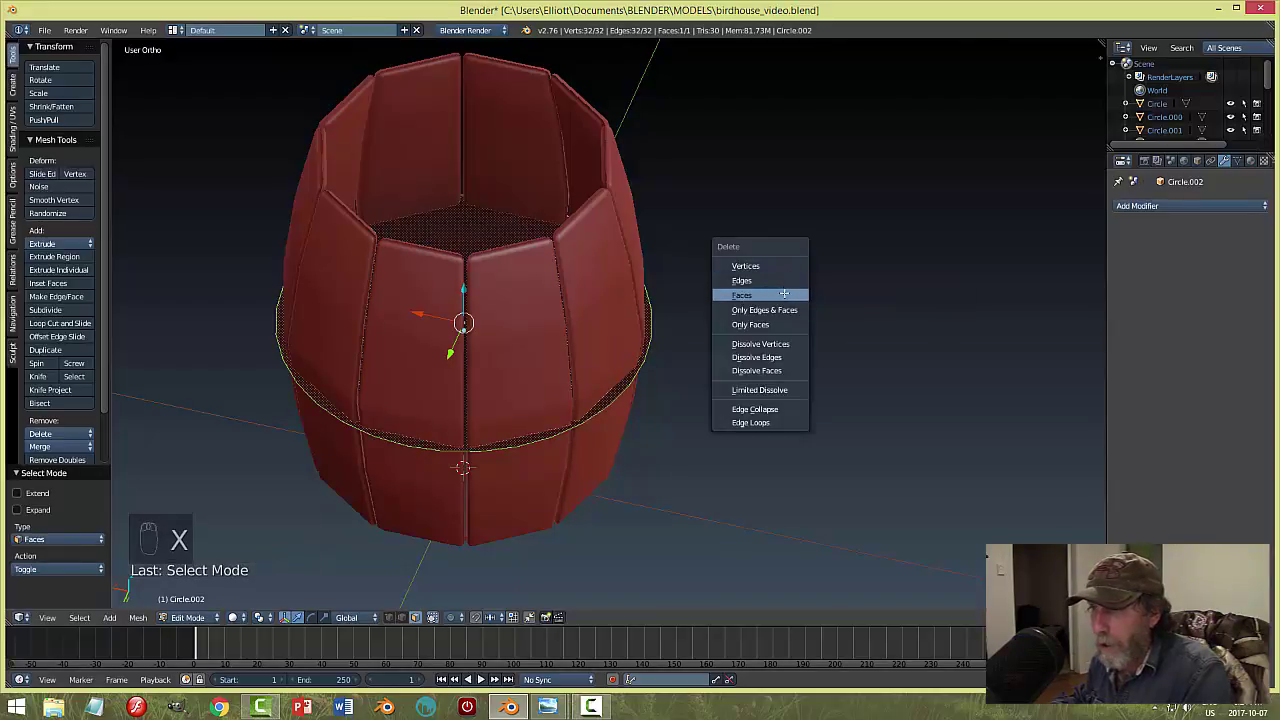
pyautogui.click(789, 294)
pyautogui.hotkey('ctrl', 'z')
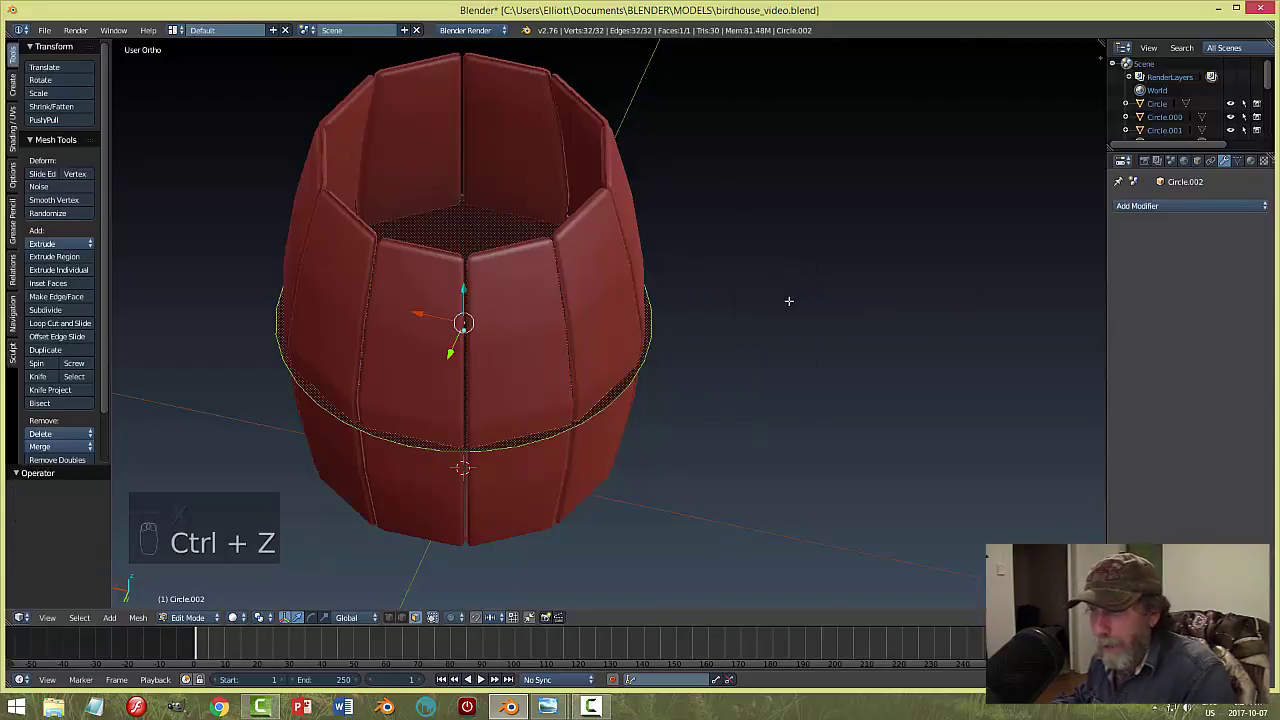
pyautogui.press('Tab')
pyautogui.click(690, 302)
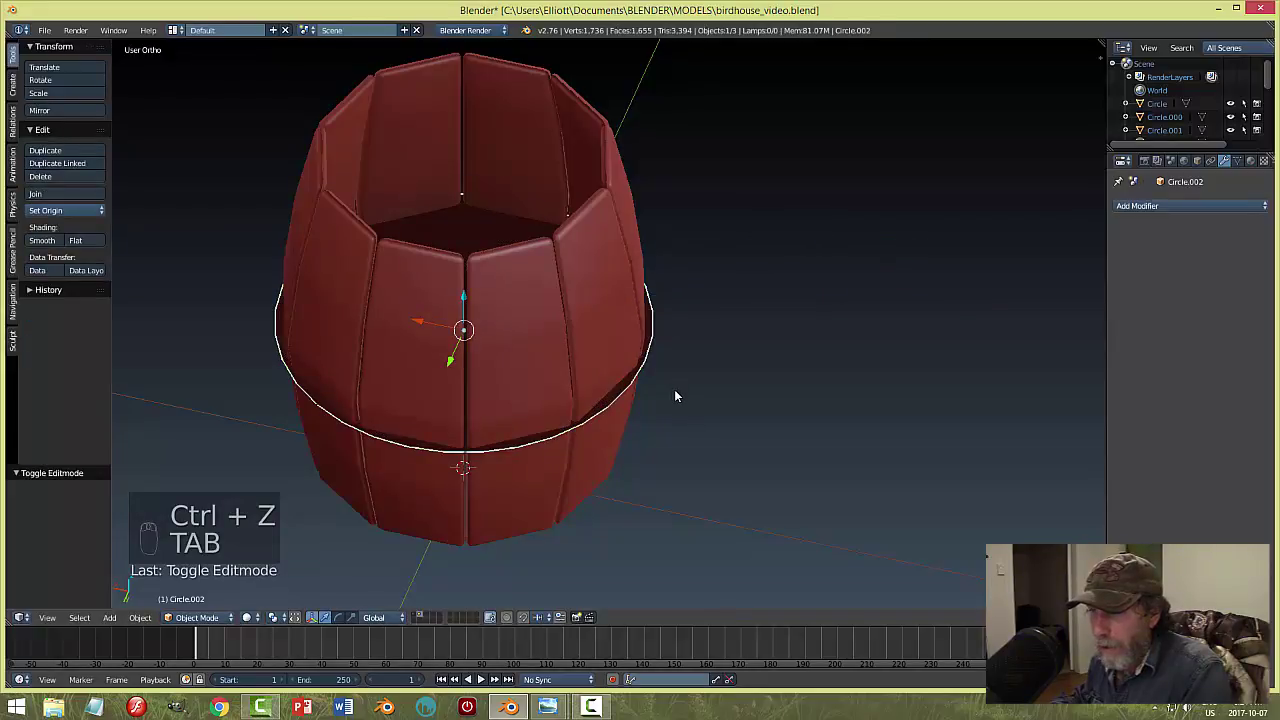
# Select the whole disc in Edit Mode and recalculate its normals.
pyautogui.press('Tab')
pyautogui.click(771, 394)
pyautogui.press('a')
pyautogui.press('a')
pyautogui.press('a')
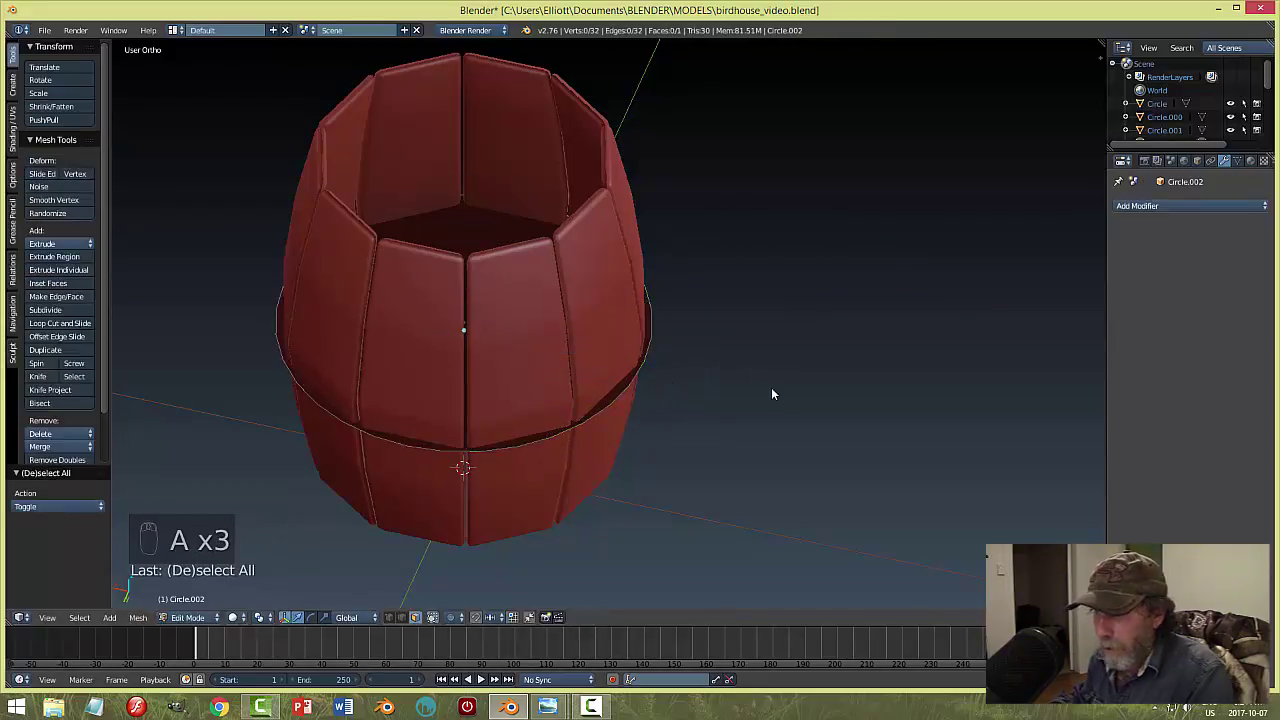
pyautogui.press('a')
pyautogui.hotkey('ctrl', 'n')
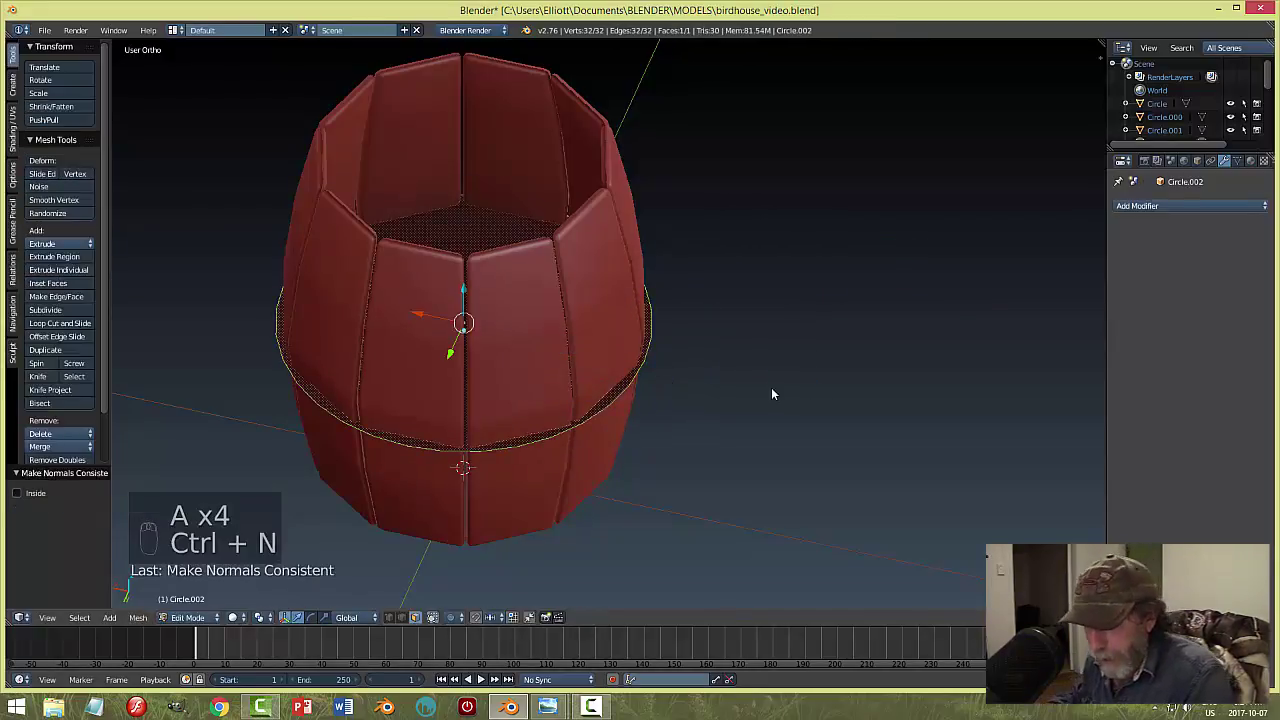
# Extrude the disc's face about 0.010 upward along Z to give it thickness.
pyautogui.press('e')
pyautogui.rightClick(771, 394)
pyautogui.moveTo(474, 320); pyautogui.dragTo(458, 240, button='middle')
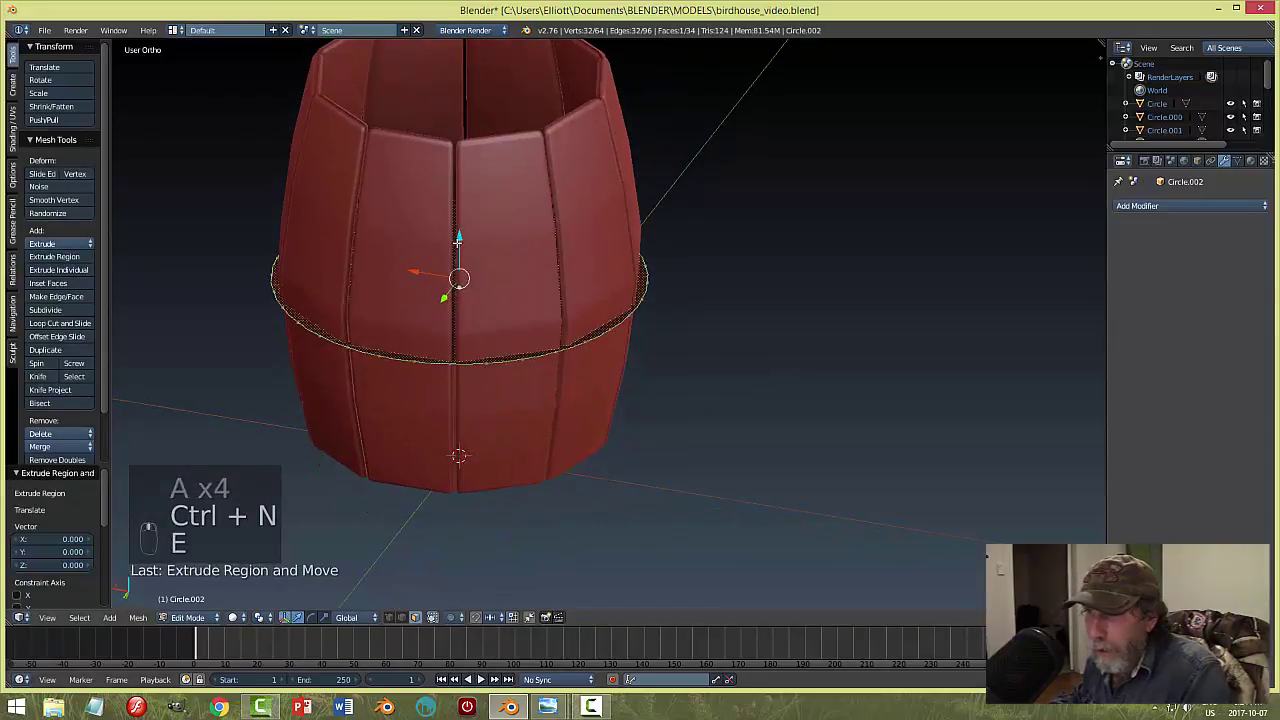
pyautogui.press('e')
pyautogui.click(460, 231)
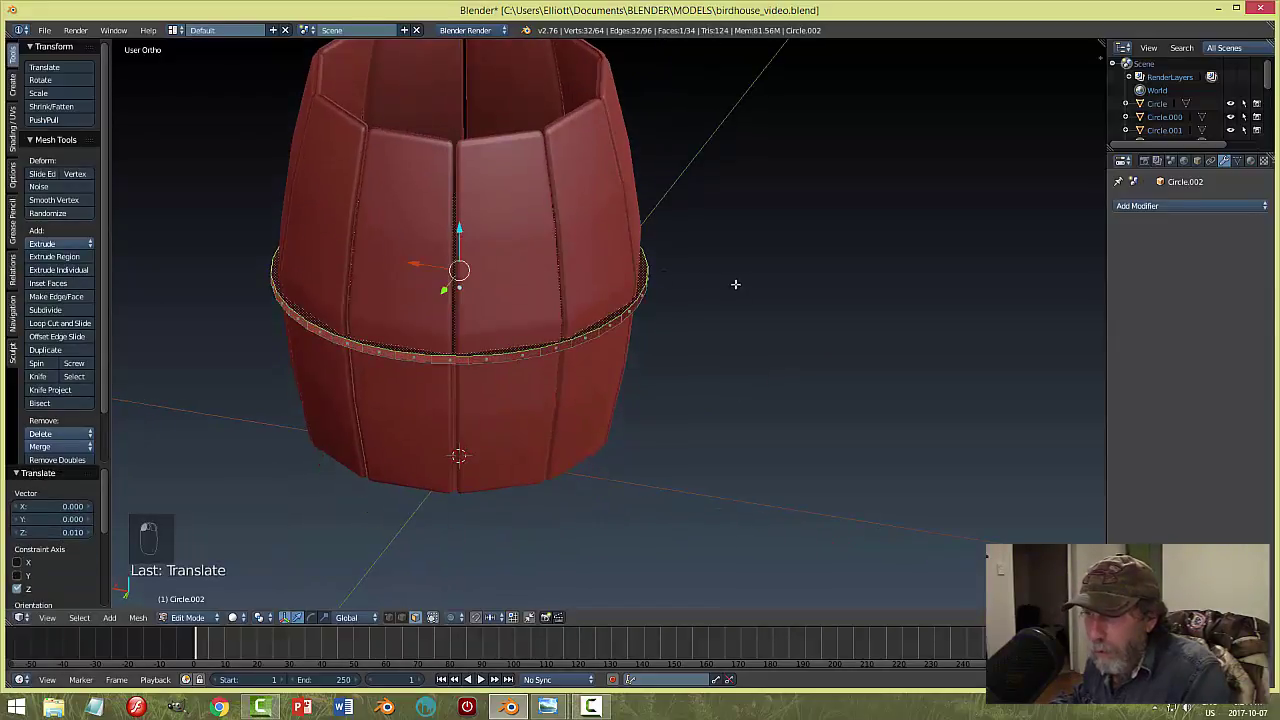
# Recalculate the normals of the whole extruded disc and return to Object Mode.
pyautogui.moveTo(734, 283); pyautogui.dragTo(702, 327, button='middle')
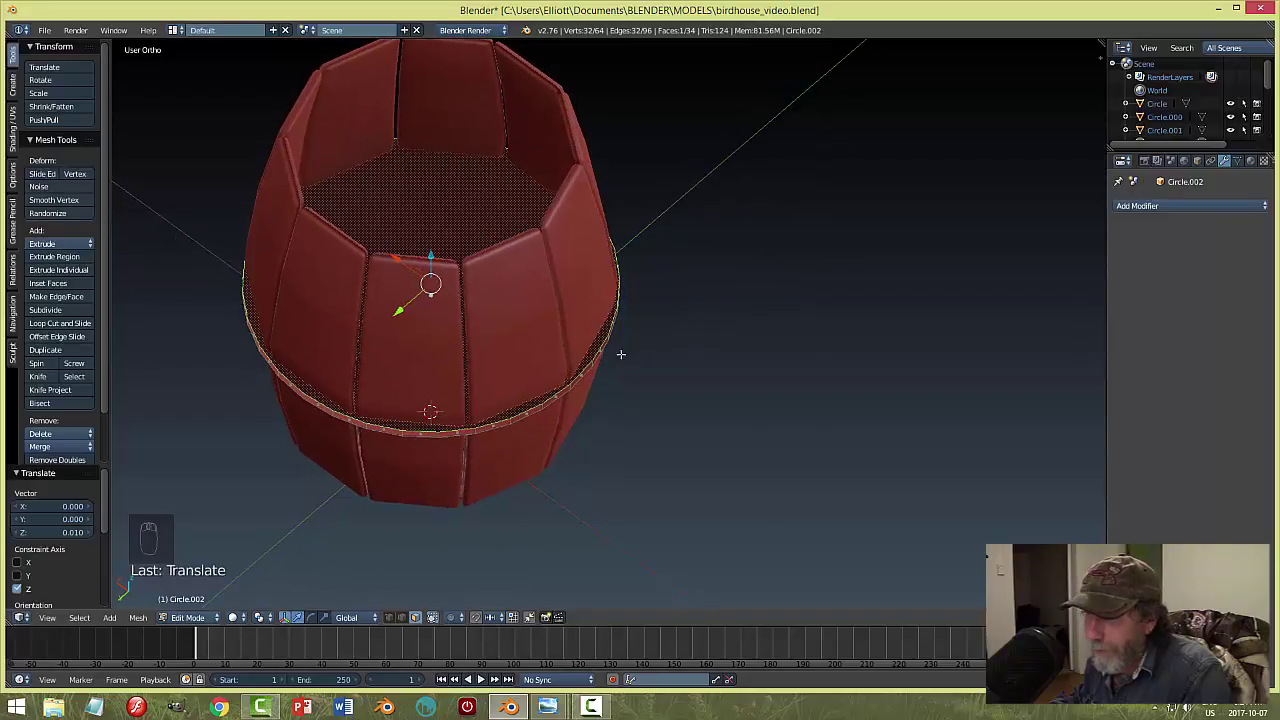
pyautogui.moveTo(747, 390); pyautogui.dragTo(687, 289, button='middle')
pyautogui.scroll(2, 685, 305)
pyautogui.press('a')
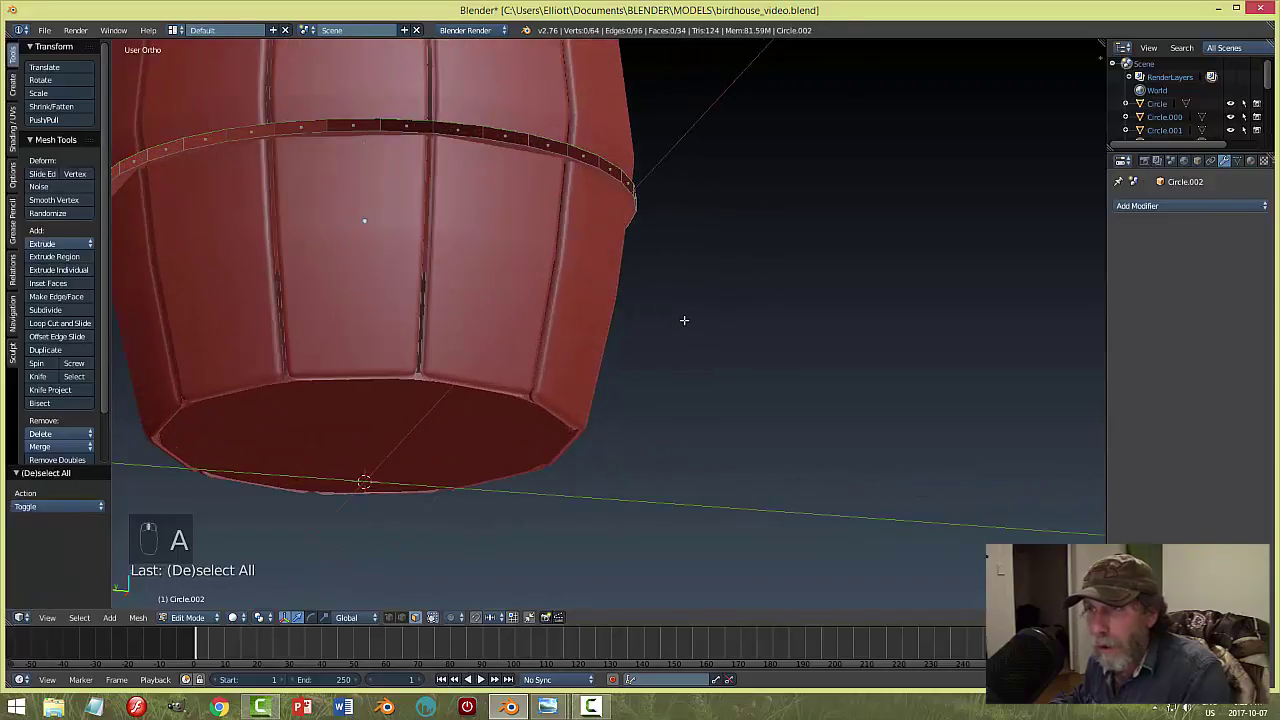
pyautogui.press('a')
pyautogui.press('a')
pyautogui.hotkey('ctrl', 'n')
pyautogui.press('a')
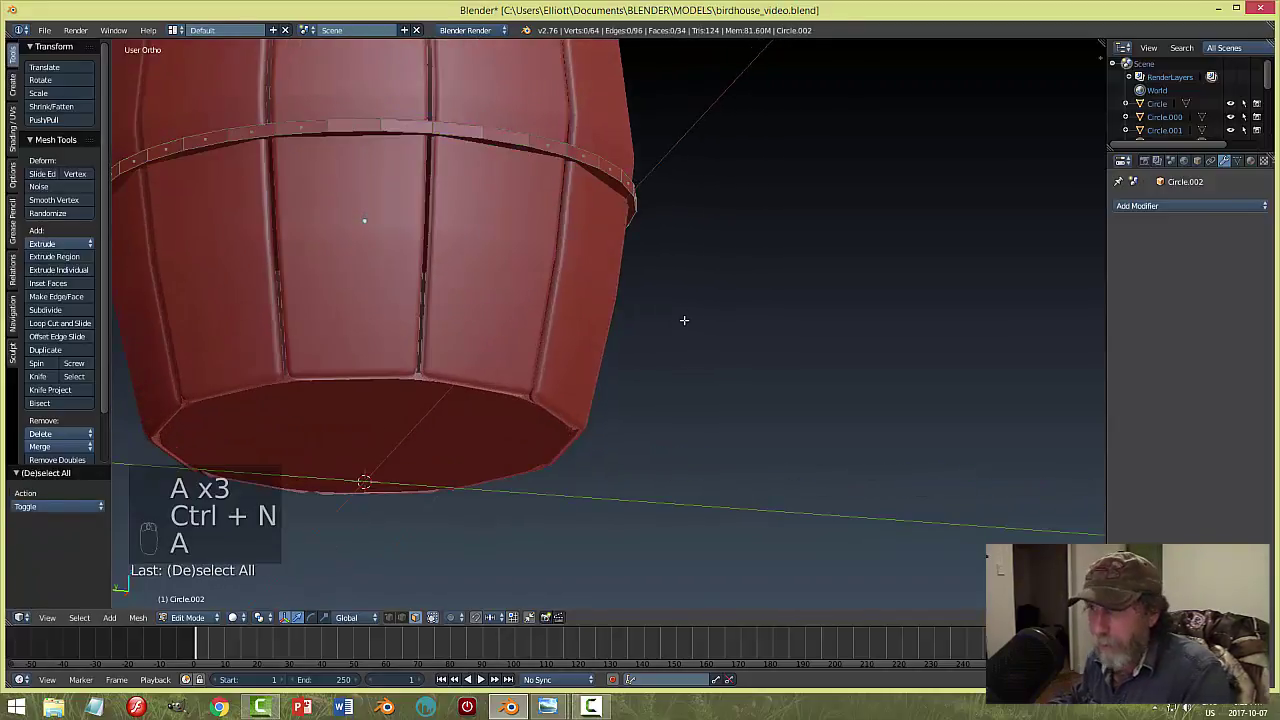
pyautogui.press('Tab')
pyautogui.click(545, 305)
pyautogui.moveTo(598, 282); pyautogui.dragTo(631, 313, button='middle')
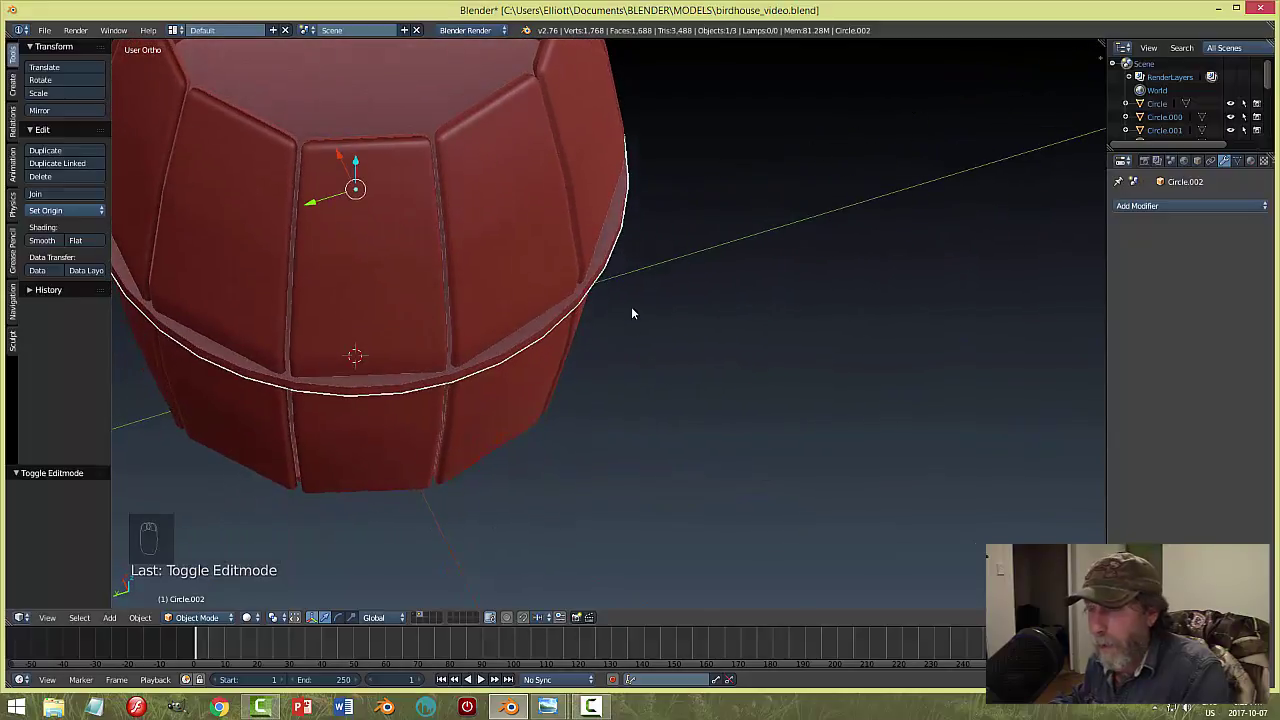
# Select the extruded disc's top and bottom faces in Edit Mode and inset both by about 0.0639.
pyautogui.press('Tab')
pyautogui.click(718, 314)
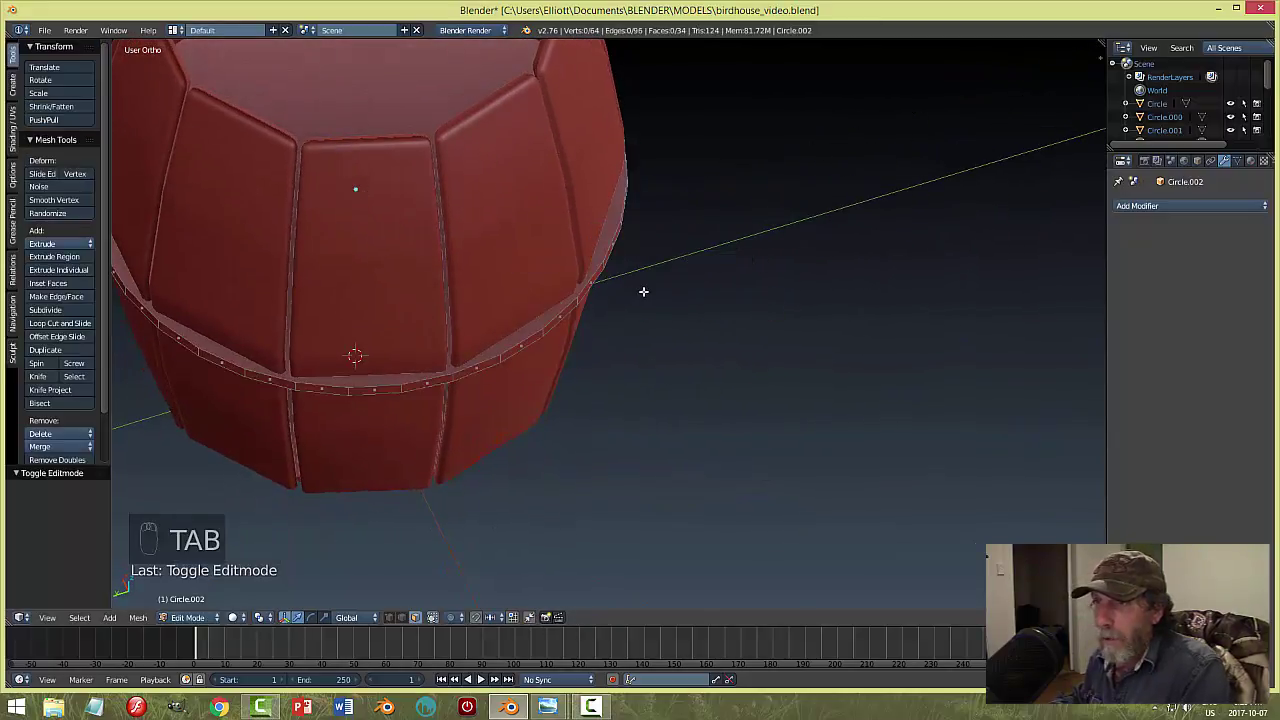
pyautogui.rightClick(493, 161)
pyautogui.moveTo(493, 161); pyautogui.dragTo(533, 226, button='middle')
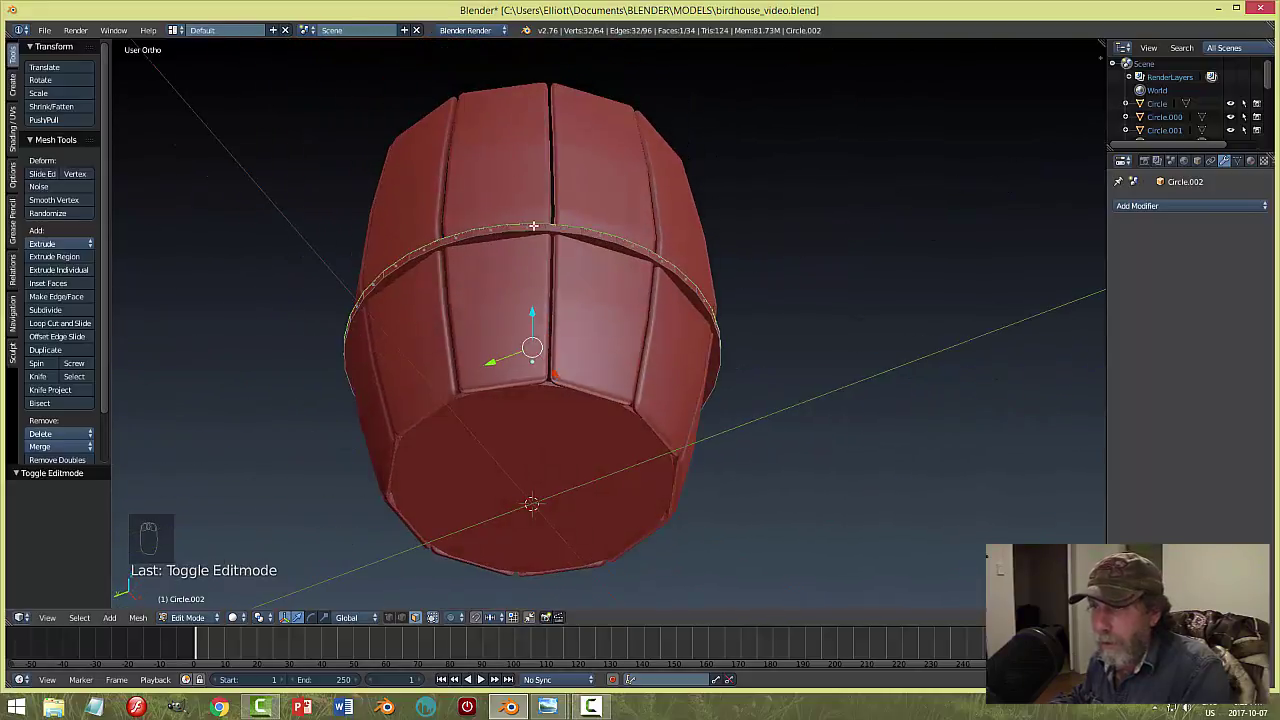
pyautogui.keyDown('shift'); pyautogui.rightClick(503, 238); pyautogui.keyUp('shift')
pyautogui.moveTo(630, 212); pyautogui.dragTo(684, 260, button='middle')
pyautogui.press('i')
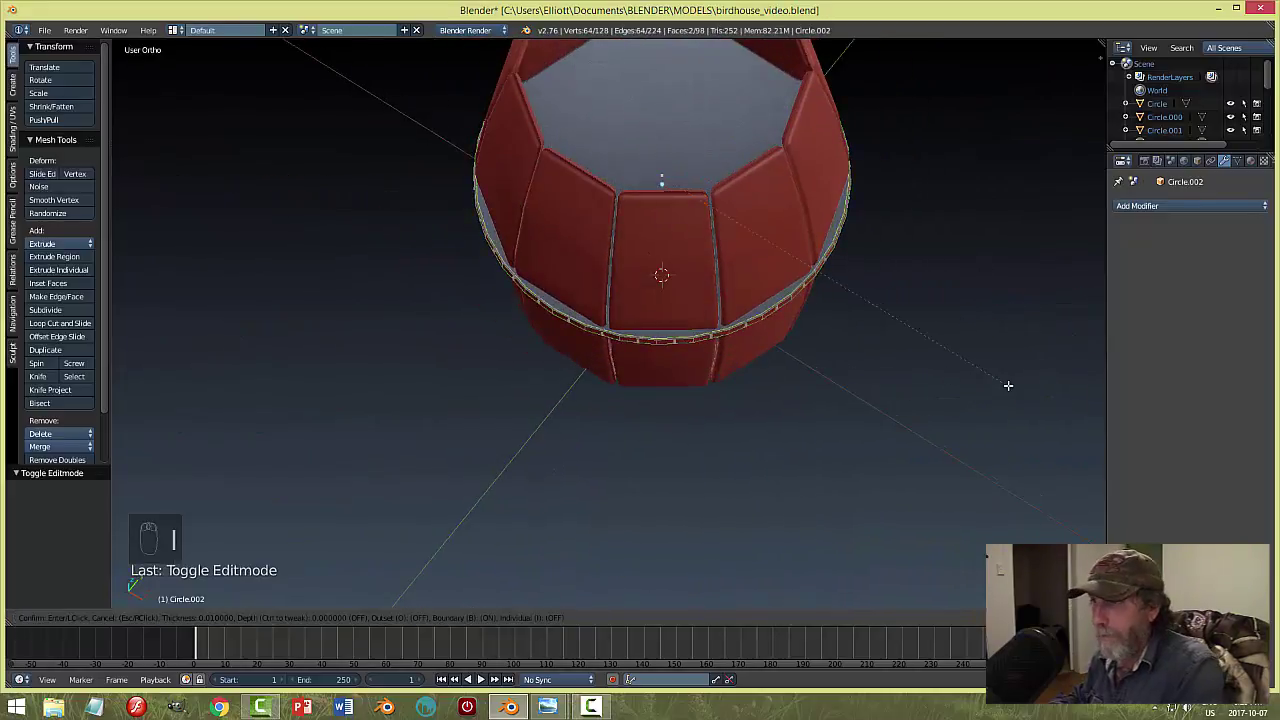
pyautogui.click(947, 388)
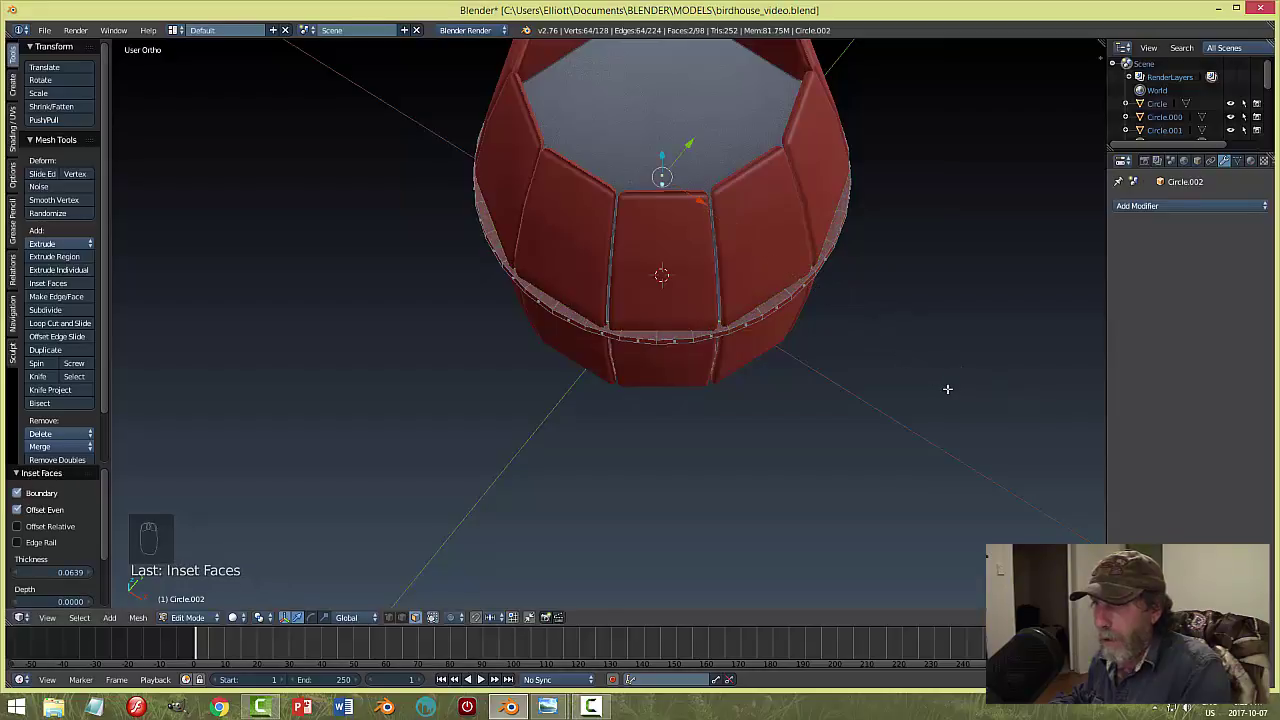
# Bridge the edge loops of the two inset faces to form a hollow hoop, and return to Object Mode.
pyautogui.hotkey('ctrl', 'e')
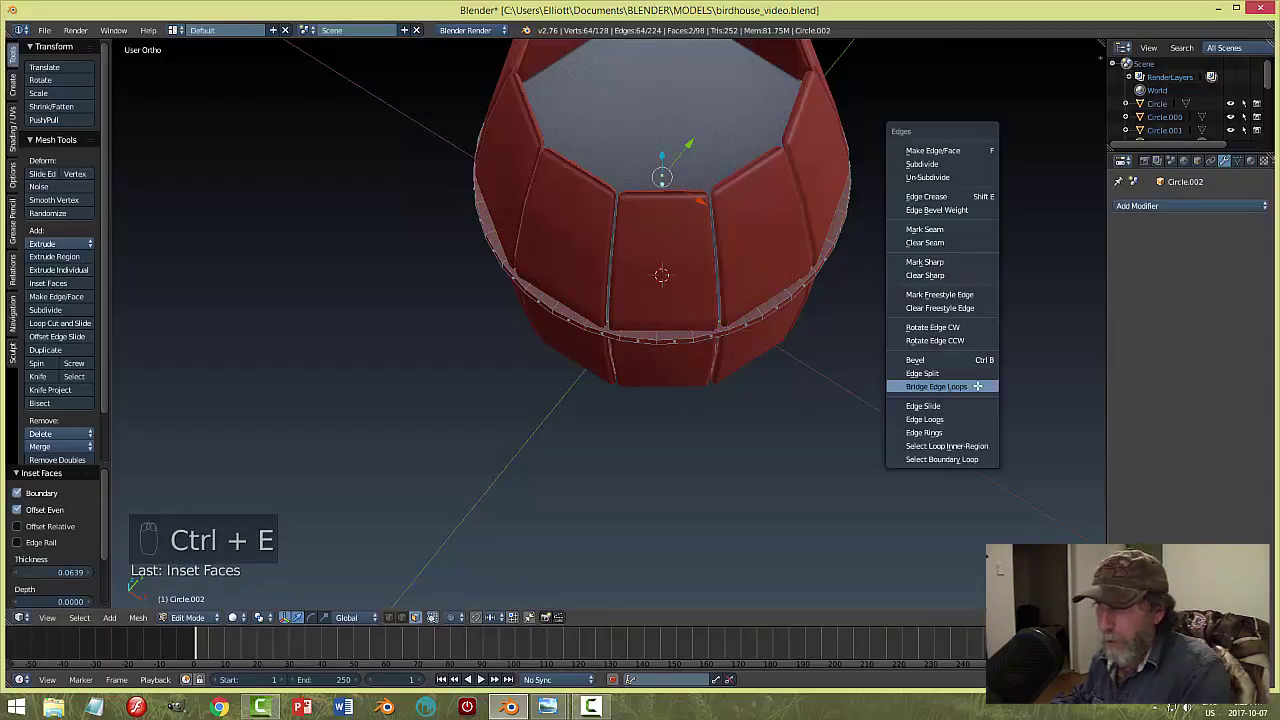
pyautogui.click(977, 385)
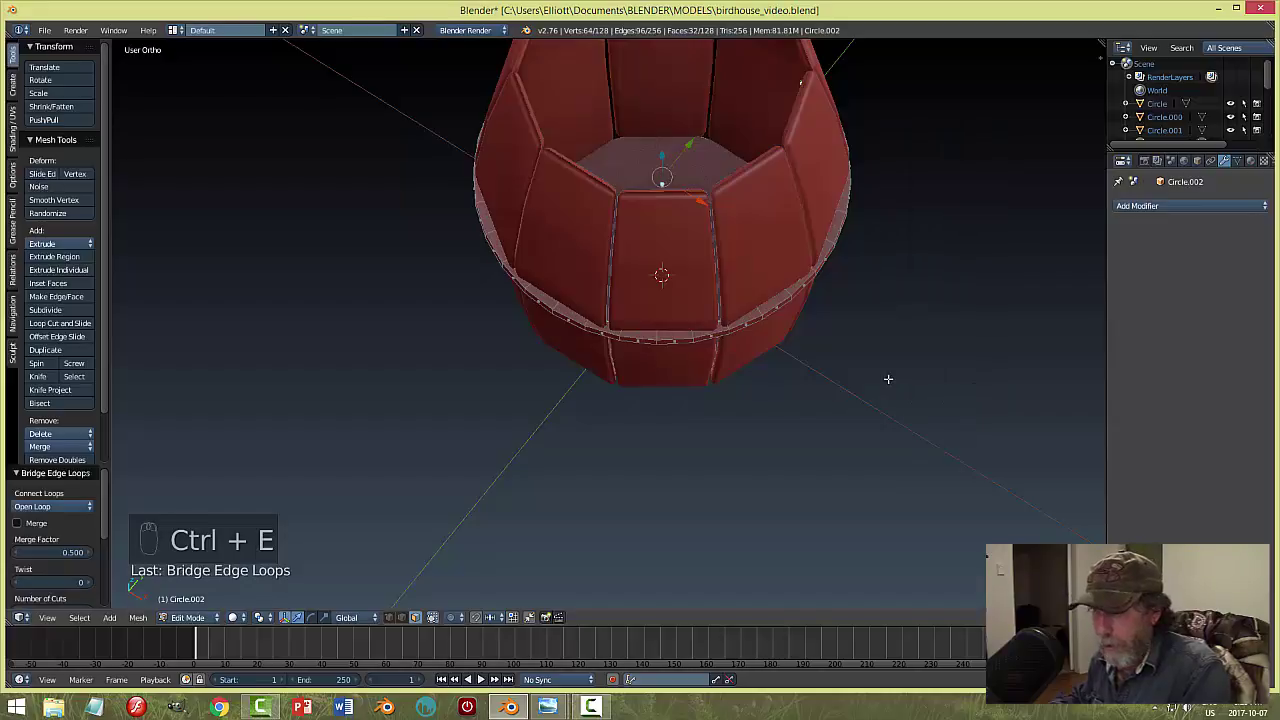
pyautogui.press('a')
pyautogui.press('Tab')
# Scale the hoop up by about 1.033 around the barrel and deselect it.
pyautogui.moveTo(938, 415); pyautogui.dragTo(676, 442, button='middle')
pyautogui.scroll(3, 786, 429)
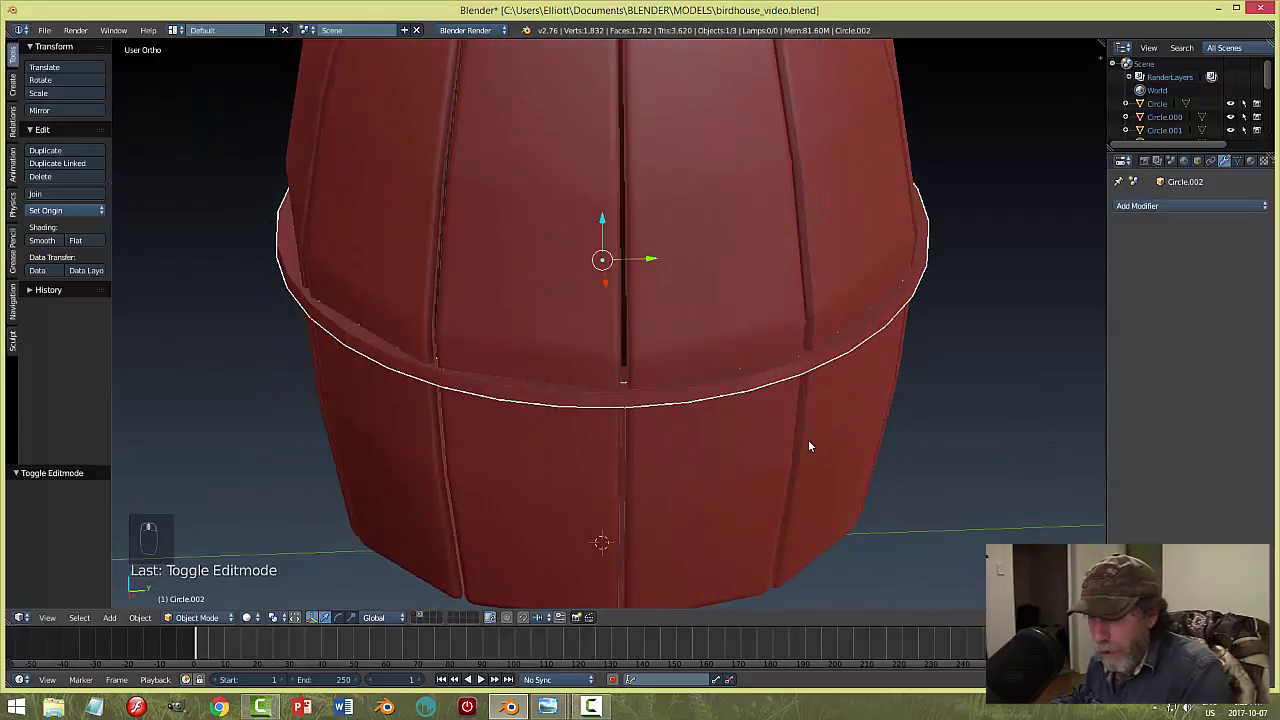
pyautogui.press('s')
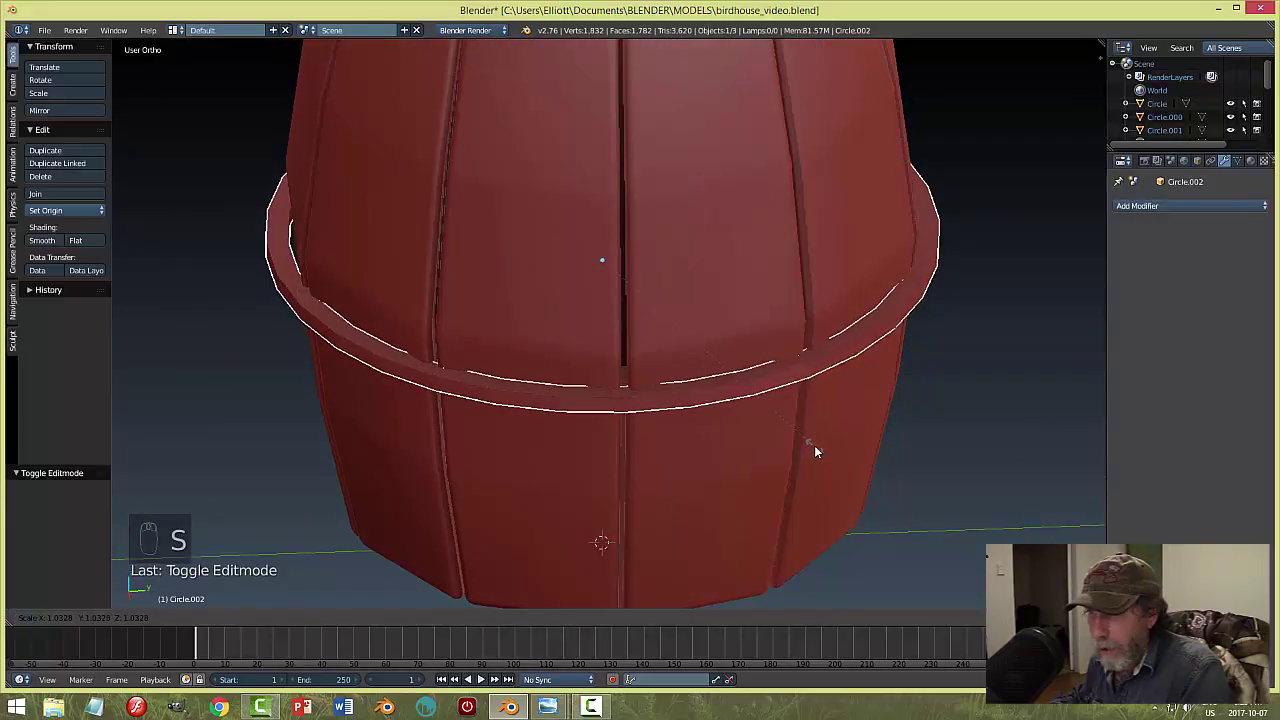
pyautogui.click(815, 451)
pyautogui.press('a')
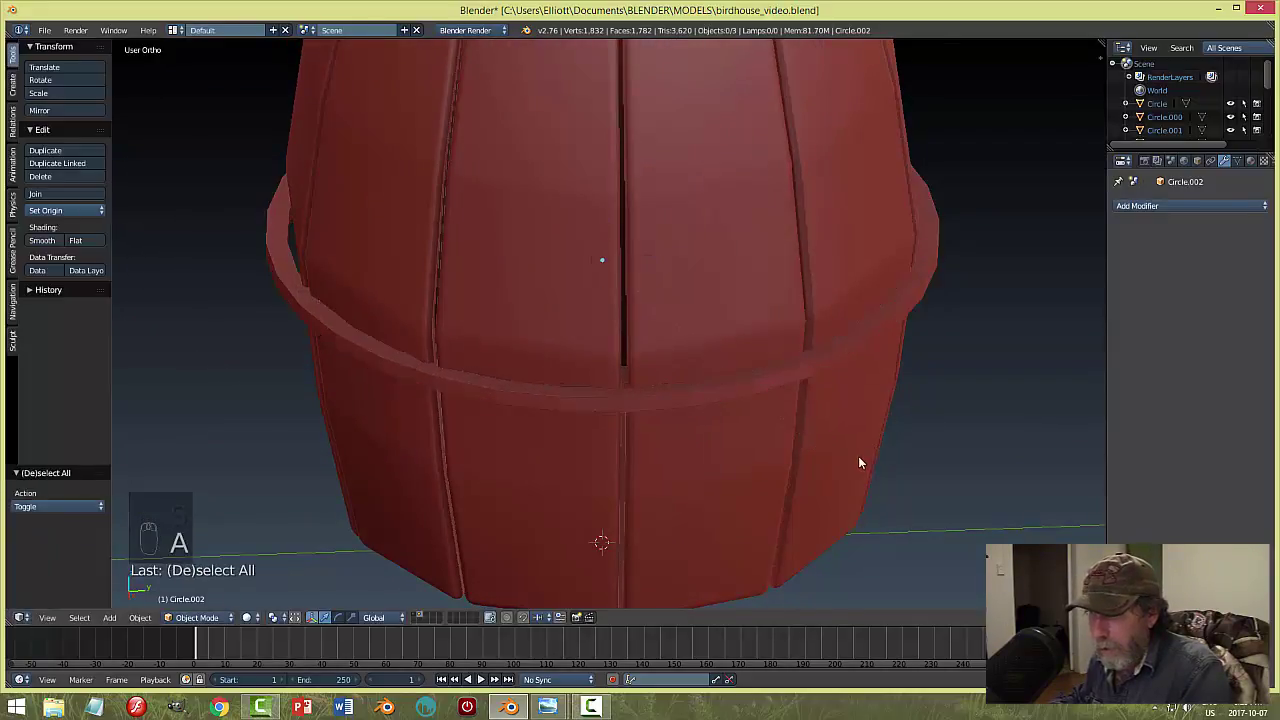
# Select the hoop again, scale it along Z to make it taller, and deselect it.
pyautogui.moveTo(858, 462); pyautogui.dragTo(744, 359, button='middle')
pyautogui.rightClick(800, 300)
pyautogui.moveTo(886, 449); pyautogui.dragTo(859, 436, button='middle')
pyautogui.scroll(2, 859, 436)
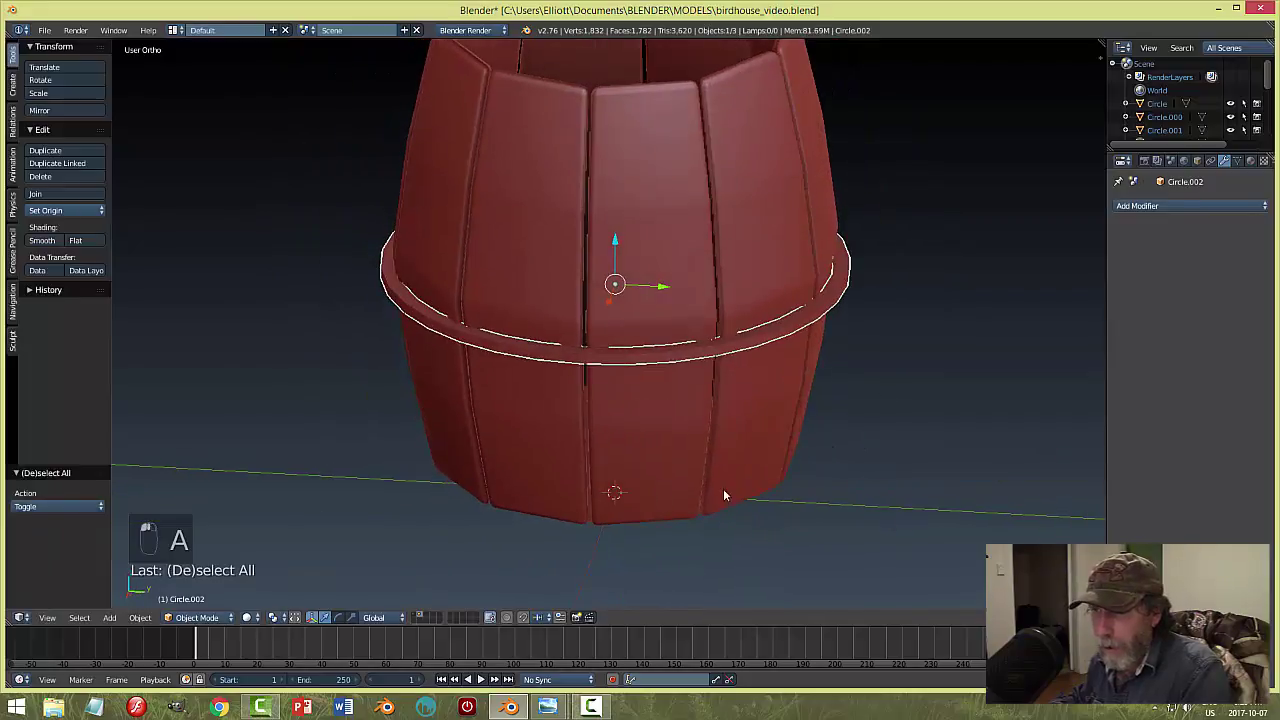
pyautogui.moveTo(723, 493); pyautogui.dragTo(671, 458, button='middle')
pyautogui.press('s')
pyautogui.press('z')
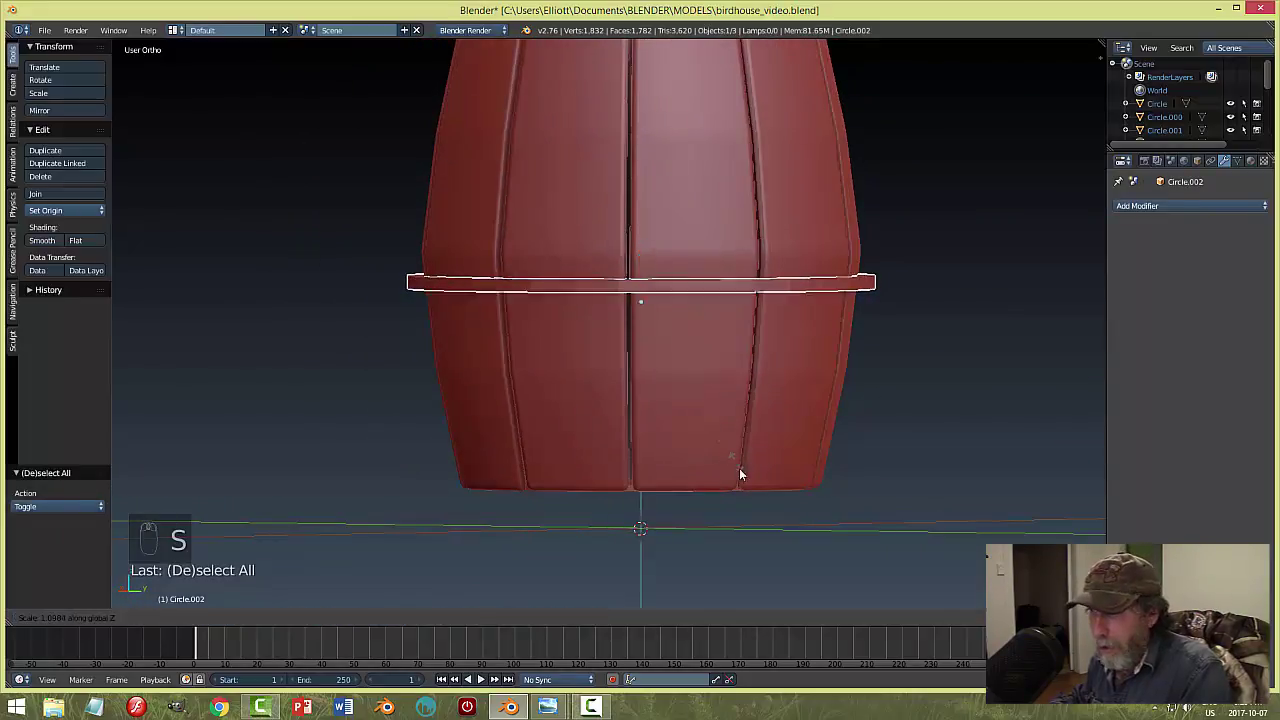
pyautogui.click(799, 441)
pyautogui.press('a')
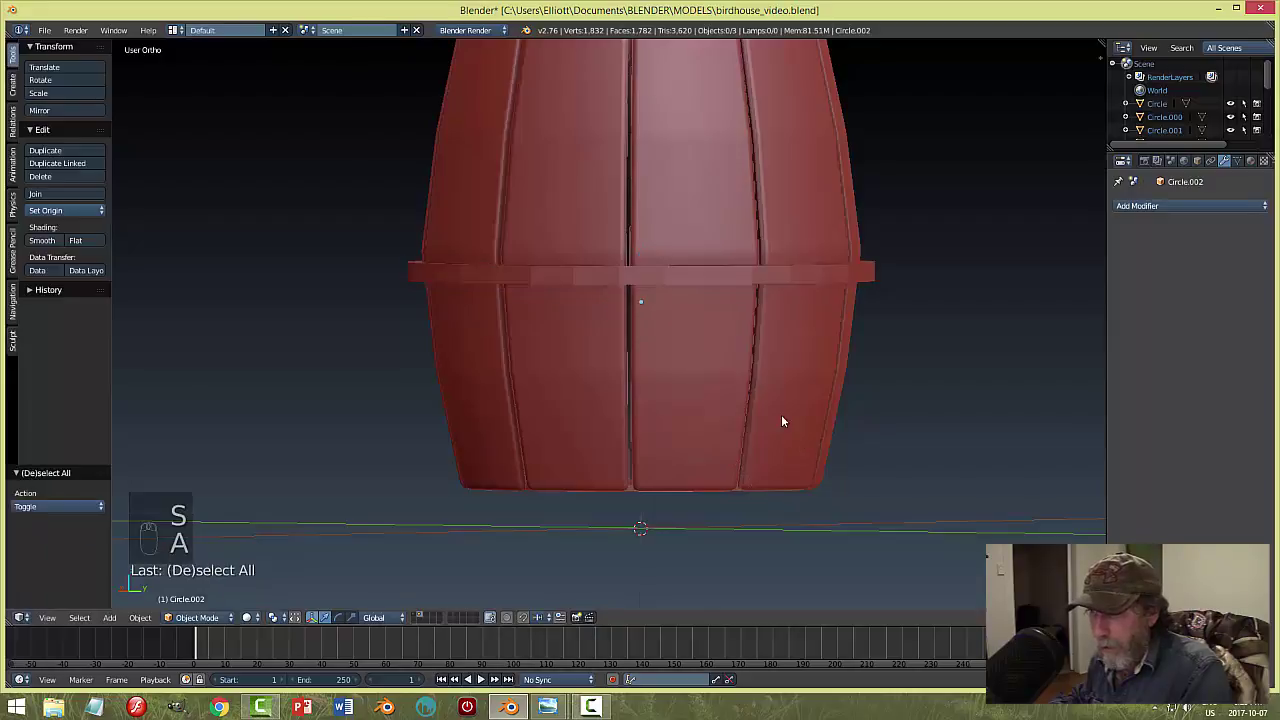
# Try a Bevel modifier on the barrel hoop and remove it.
pyautogui.moveTo(781, 414); pyautogui.dragTo(732, 407, button='middle')
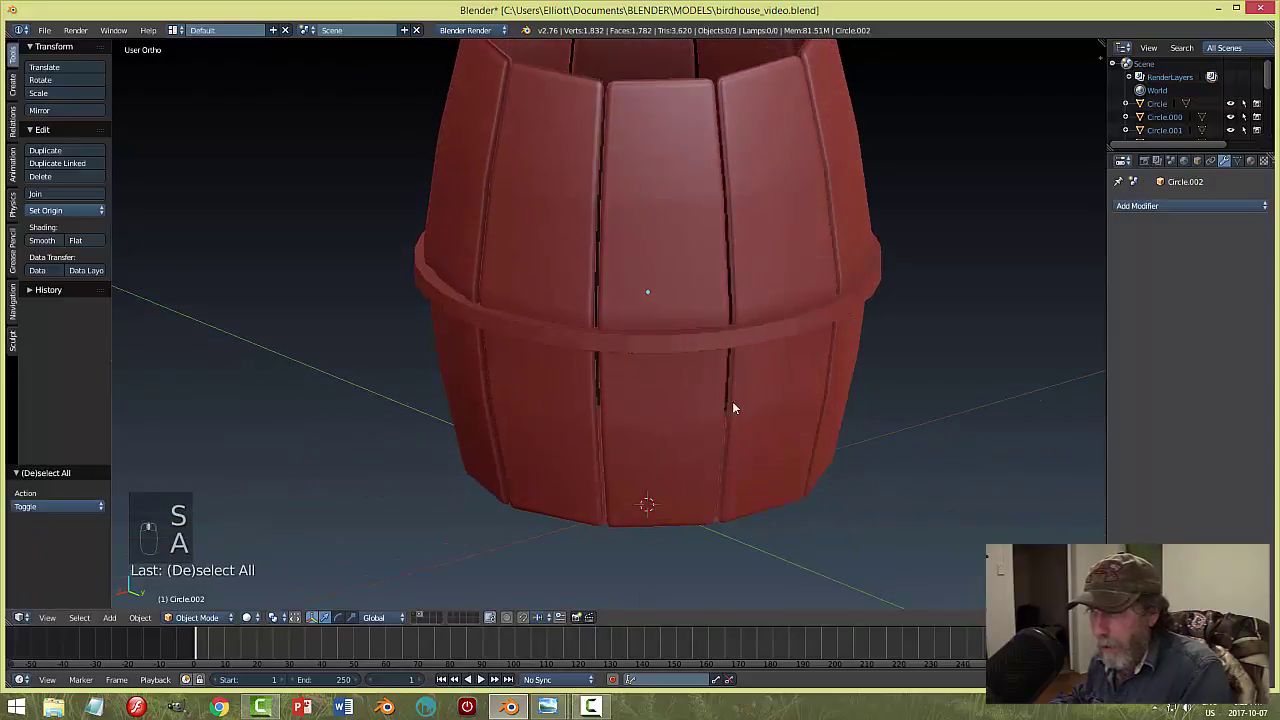
pyautogui.click(140, 617)
pyautogui.moveTo(190, 516)
pyautogui.click(331, 545)
pyautogui.moveTo(700, 490); pyautogui.dragTo(770, 445, button='middle')
pyautogui.click(1144, 207)
pyautogui.click(1020, 252)
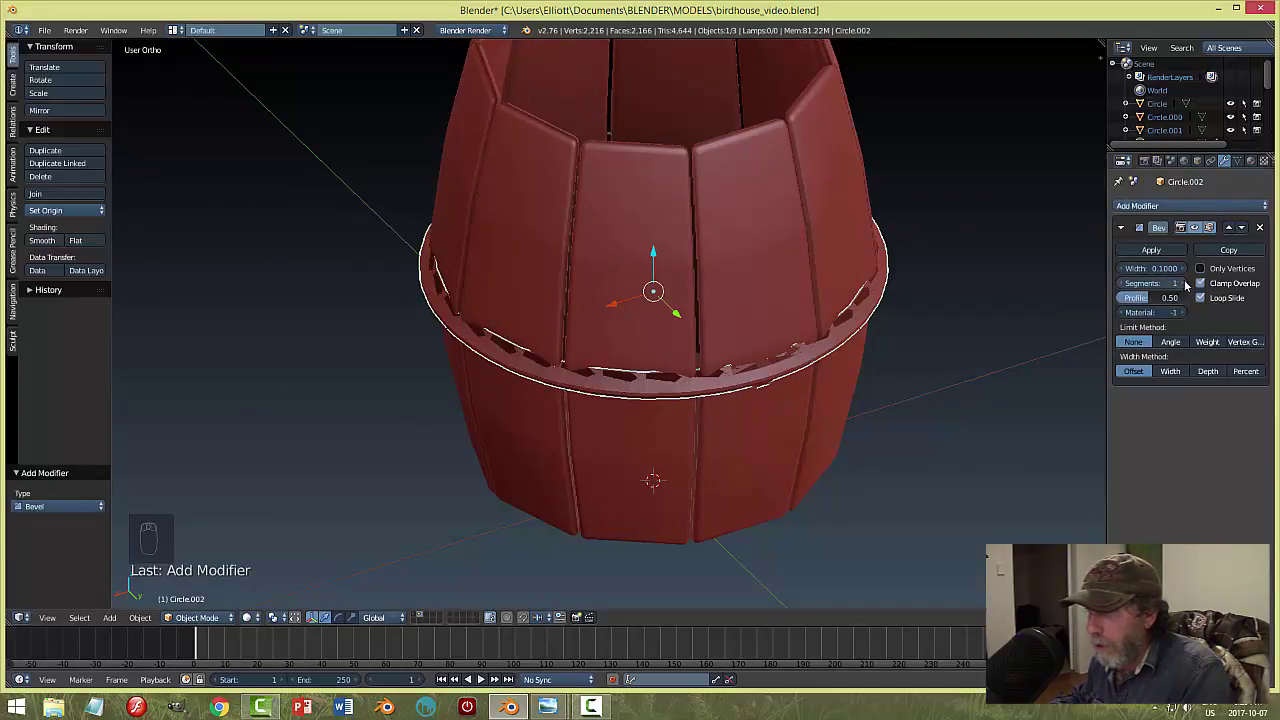
pyautogui.click(1261, 228)
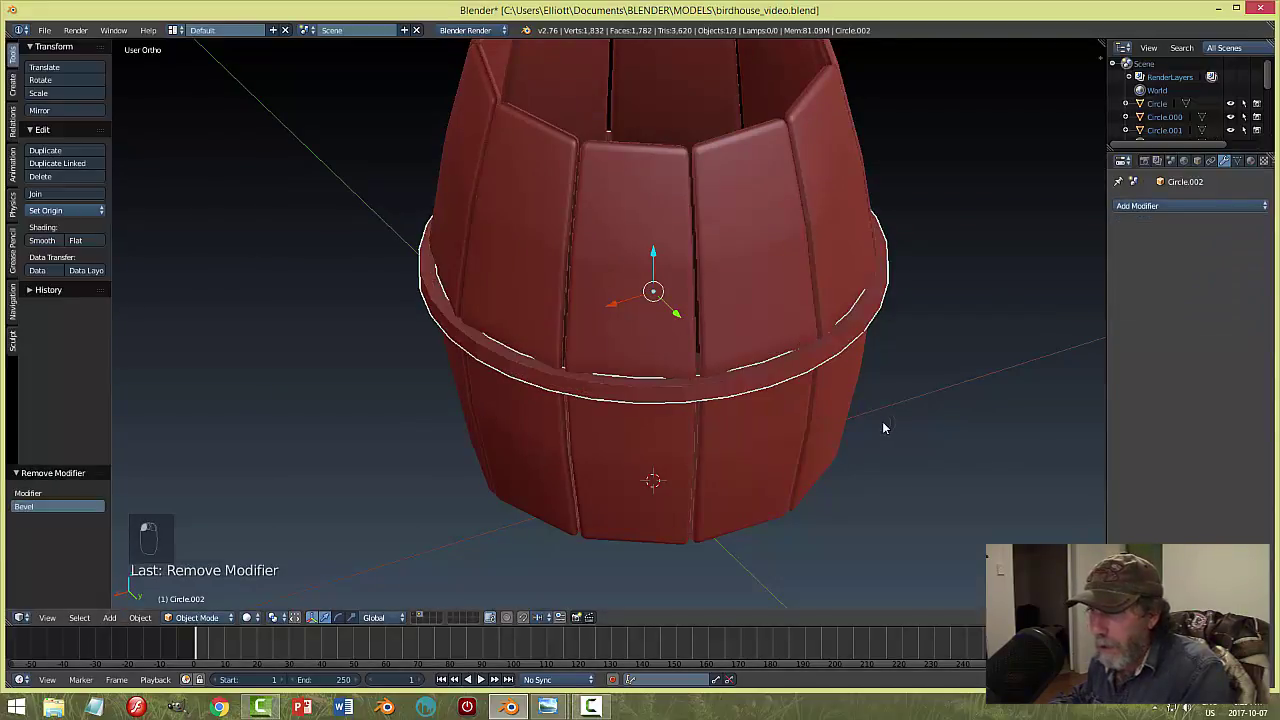
# Bevel the hoop's rim edge loops in Edit Mode with 2 segments and an offset of about 0.0037.
pyautogui.press('Tab')
pyautogui.click(960, 423)
pyautogui.scroll(4, 829, 416)
pyautogui.hotkey('ctrl', 'Tab')
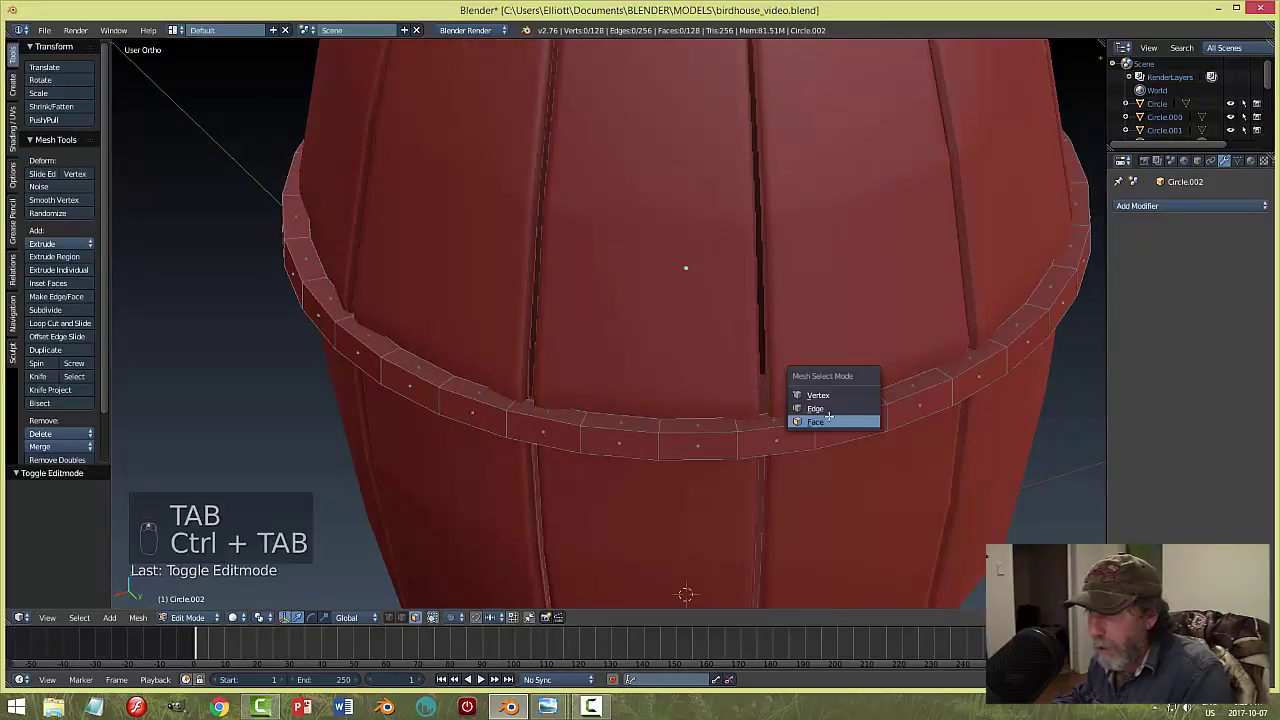
pyautogui.click(818, 408)
pyautogui.keyDown('alt'); pyautogui.click(860, 421); pyautogui.keyUp('alt')
pyautogui.moveTo(860, 437); pyautogui.dragTo(972, 419, button='middle')
pyautogui.hotkey('ctrl', 'b')
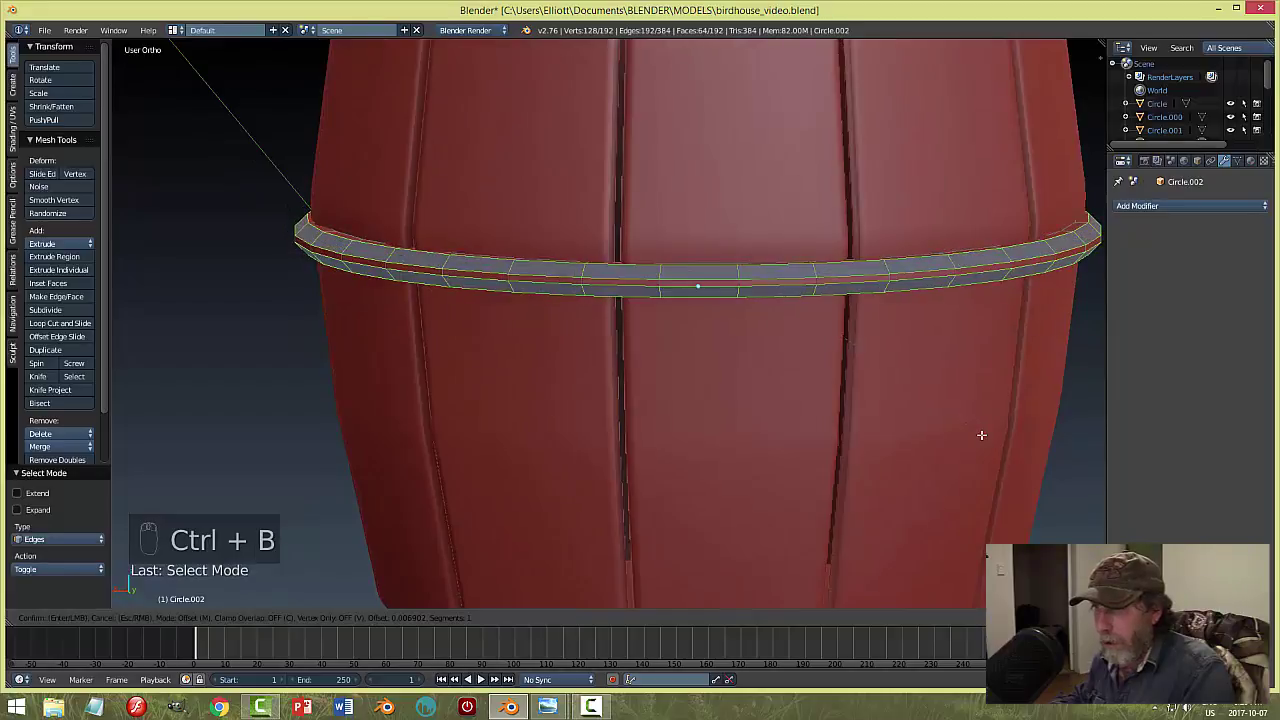
pyautogui.scroll(2, 981, 427)
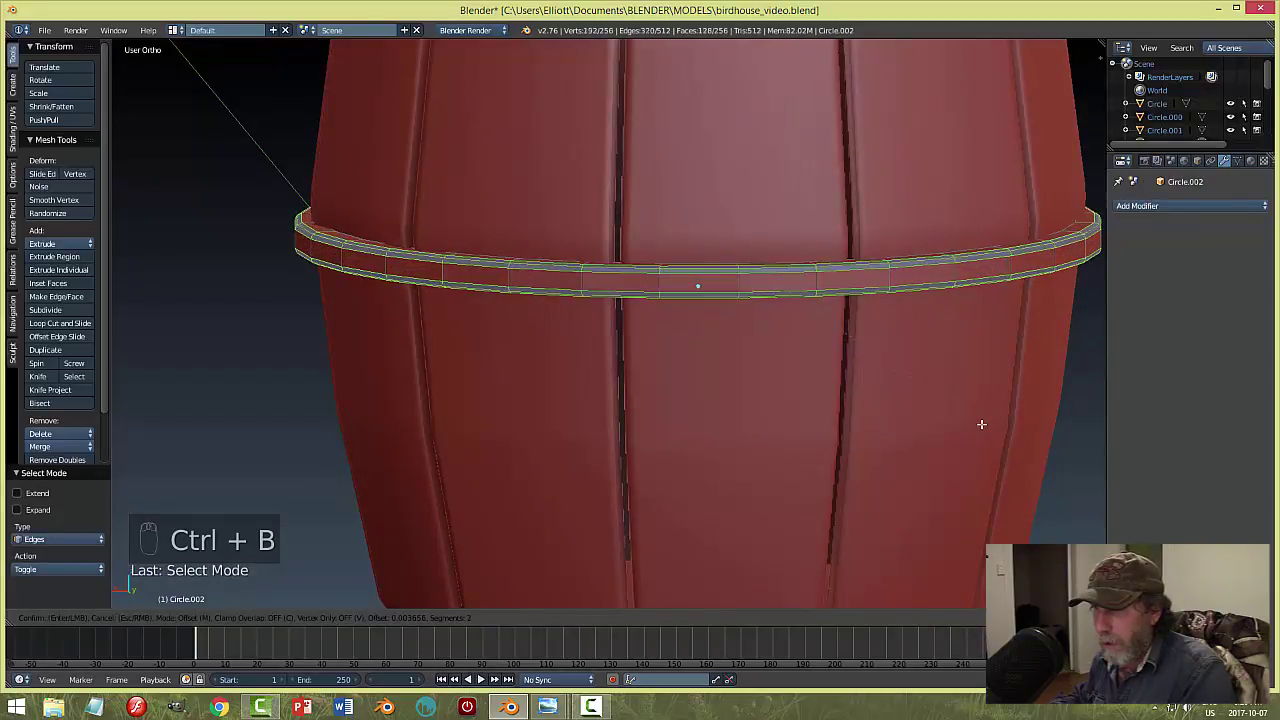
pyautogui.click(980, 422)
# Return the hoop to Object Mode, shade it smooth and deselect it.
pyautogui.press('a')
pyautogui.press('Tab')
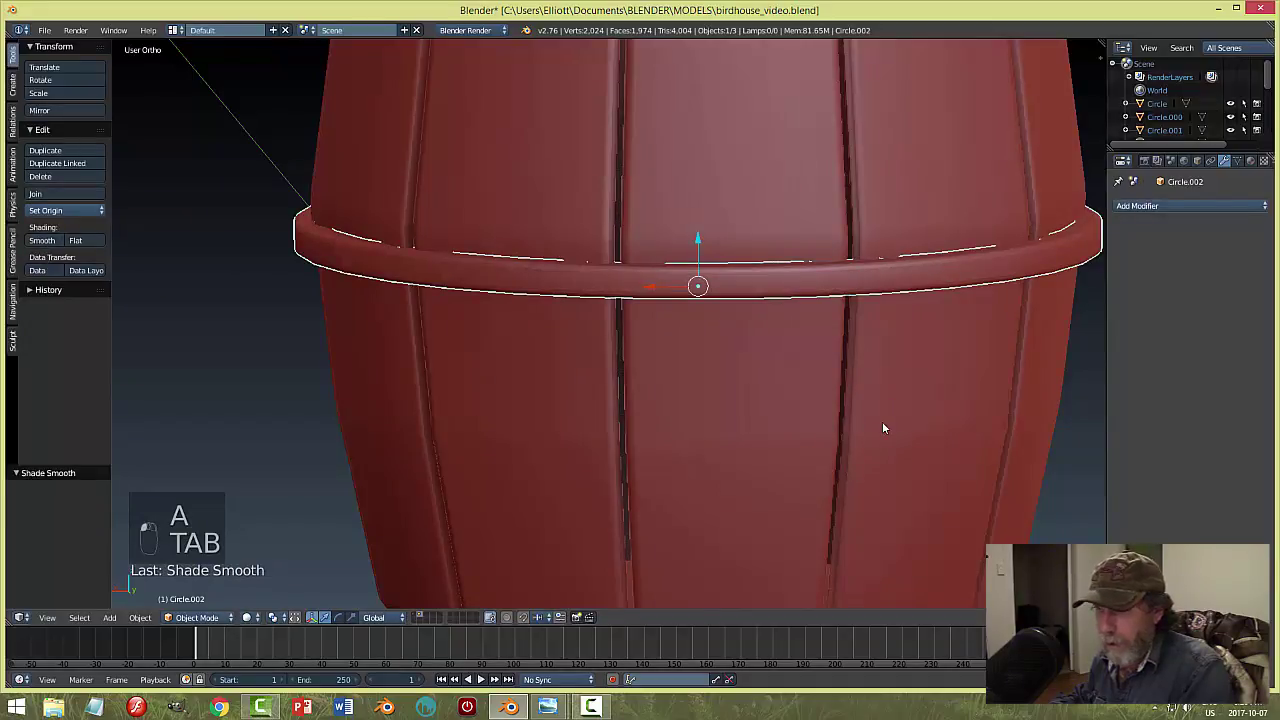
pyautogui.press('a')
# Duplicate the hoop, raise the copy about 0.13 along Z and scale it to about 0.965 to fit the barrel.
pyautogui.scroll(-6, 880, 420)
pyautogui.moveTo(792, 374); pyautogui.dragTo(618, 325, button='middle')
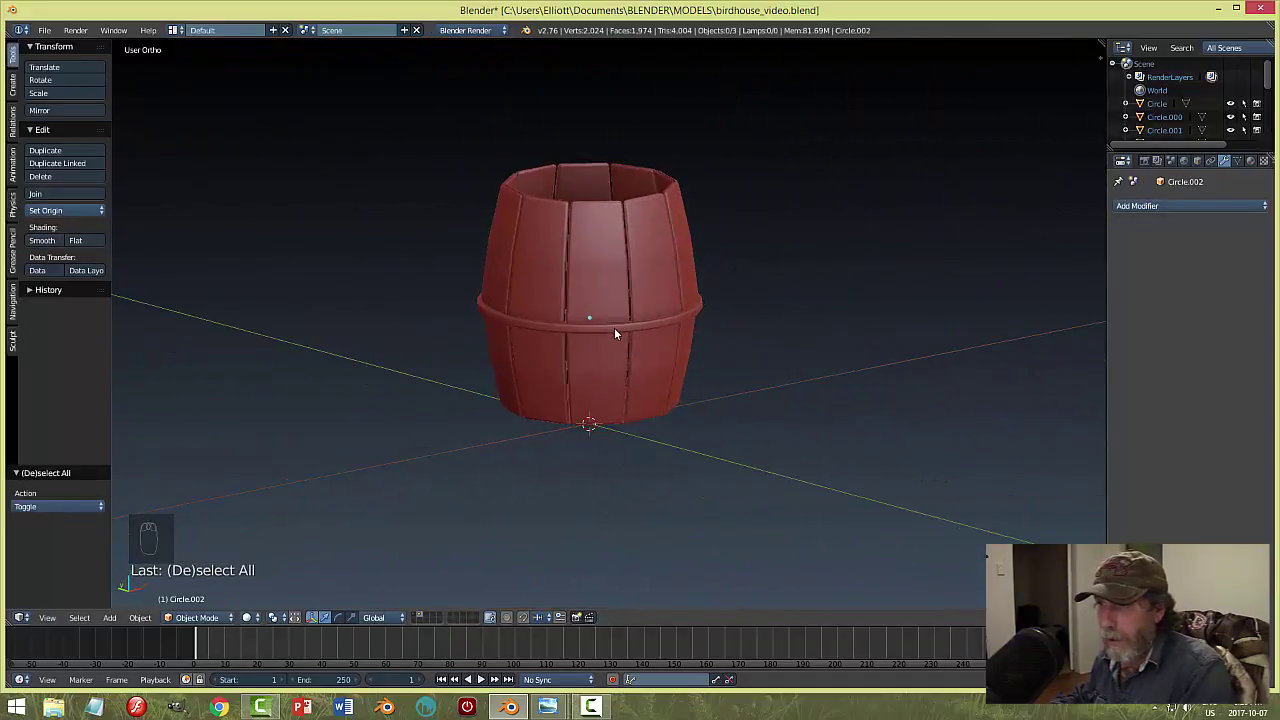
pyautogui.rightClick(614, 327)
pyautogui.hotkey('shift', 'd')
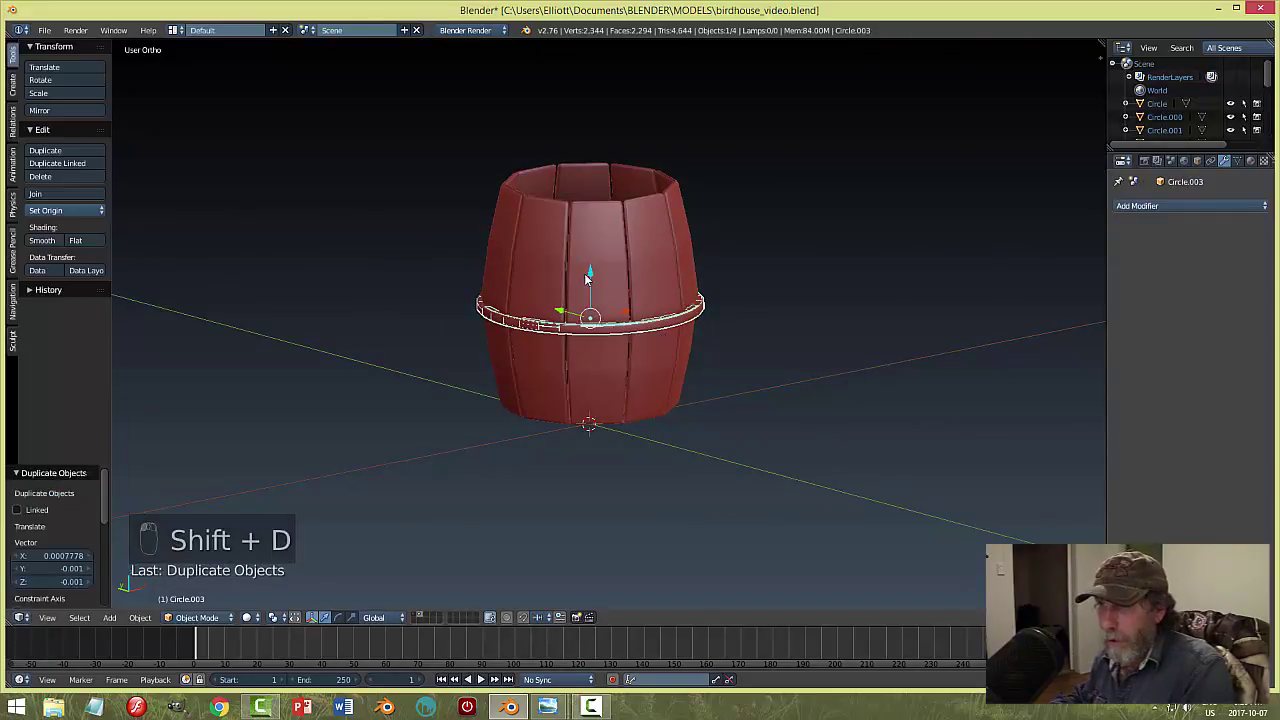
pyautogui.press('z')
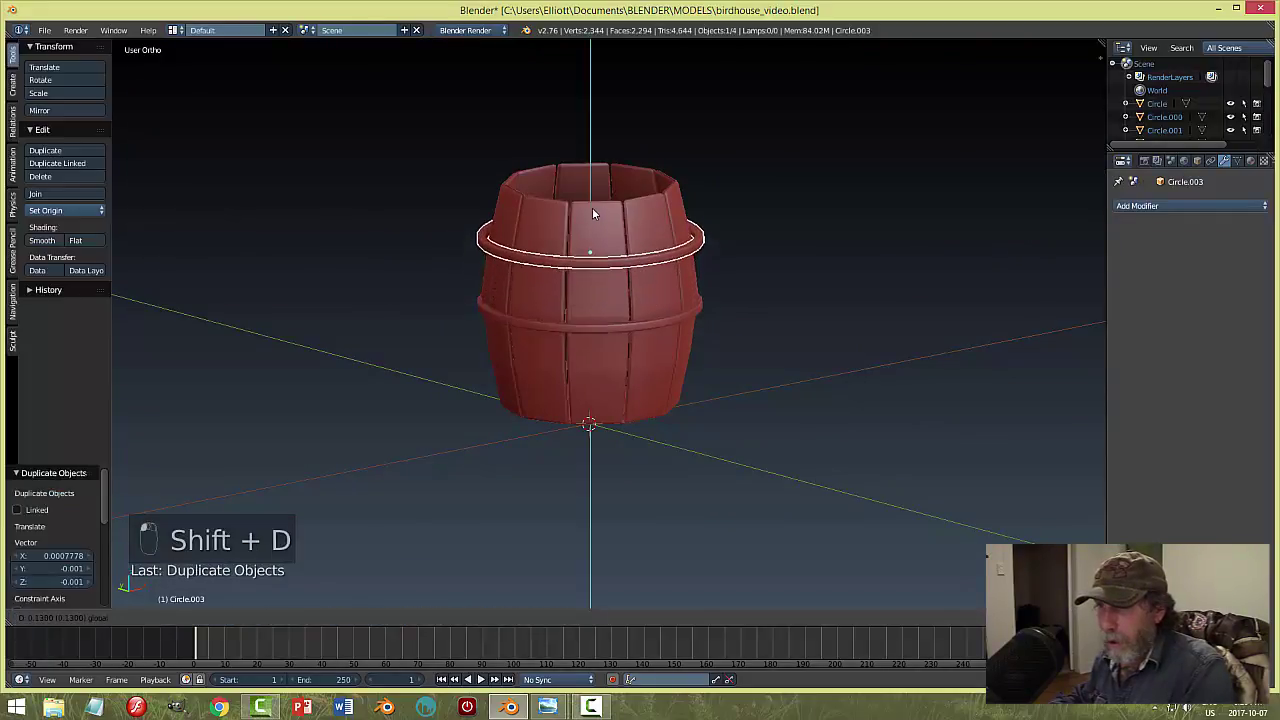
pyautogui.click(592, 207)
pyautogui.press('s')
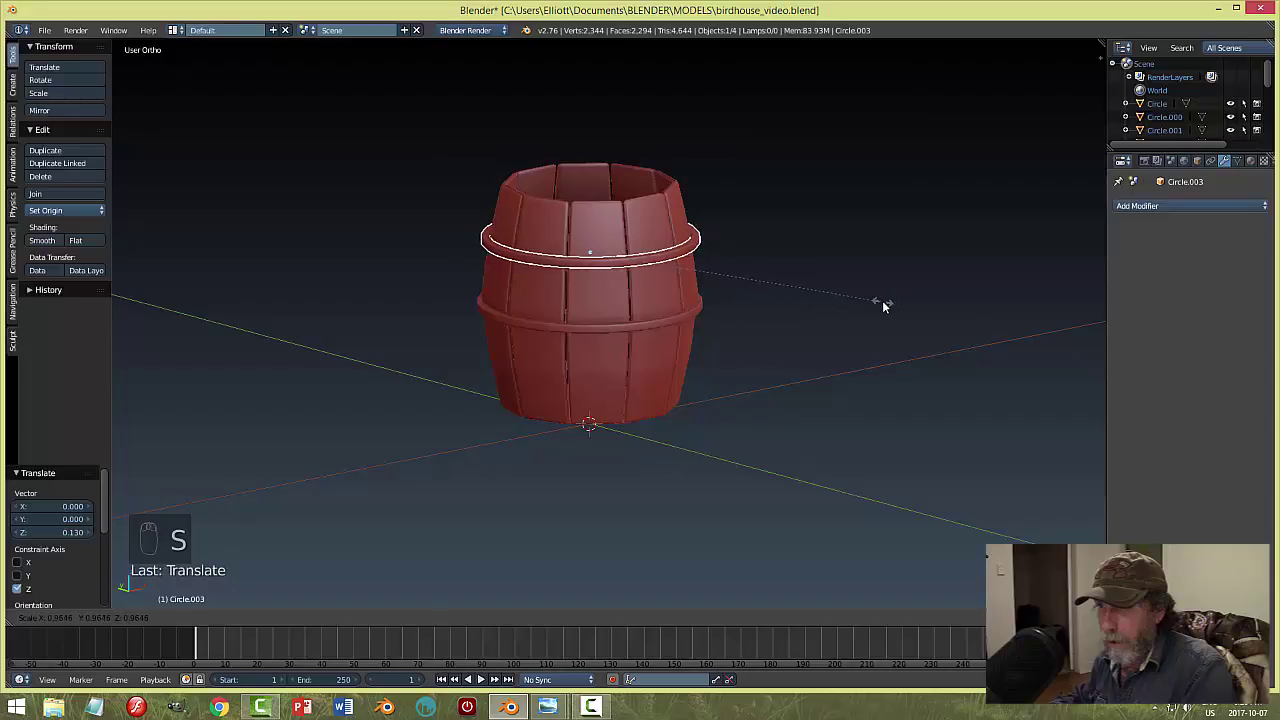
pyautogui.click(882, 301)
# Scale the original lower hoop up by about 1.005 and deselect it.
pyautogui.rightClick(683, 322)
pyautogui.press('s')
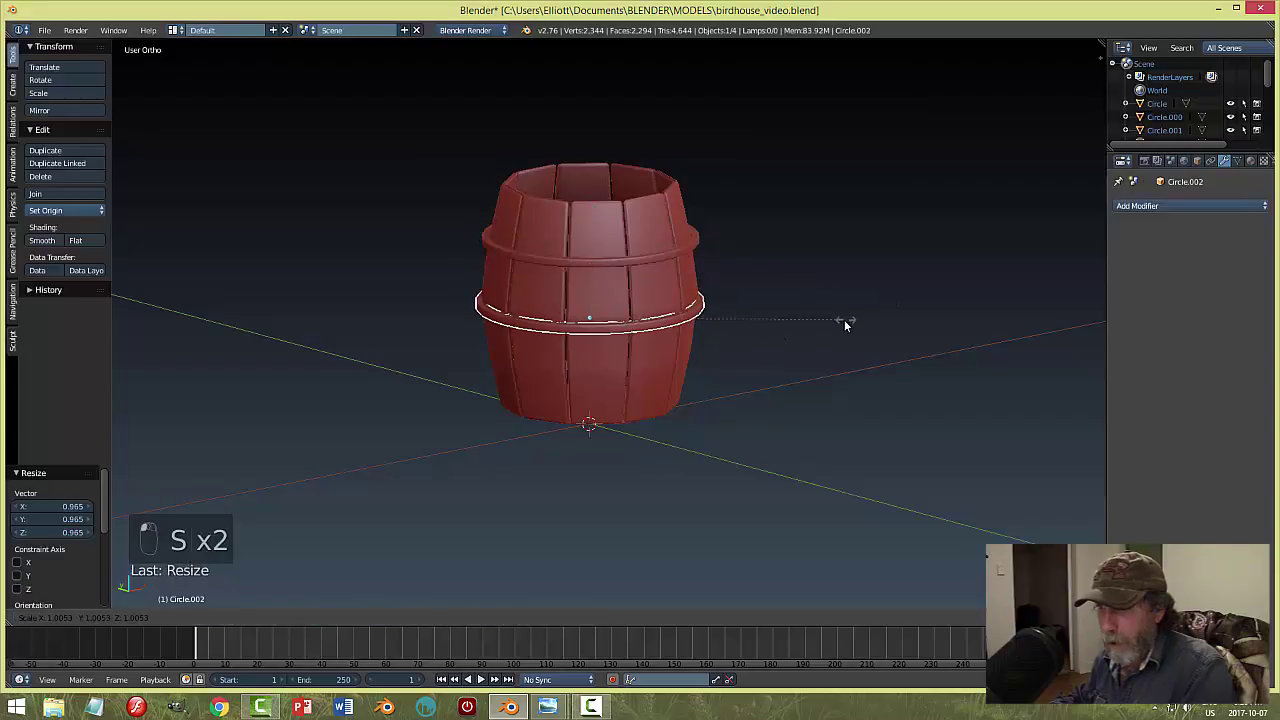
pyautogui.click(842, 322)
pyautogui.press('a')
# Select the staves, bottom disc and both hoops and join them into one barrel object.
pyautogui.scroll(-3, 870, 350)
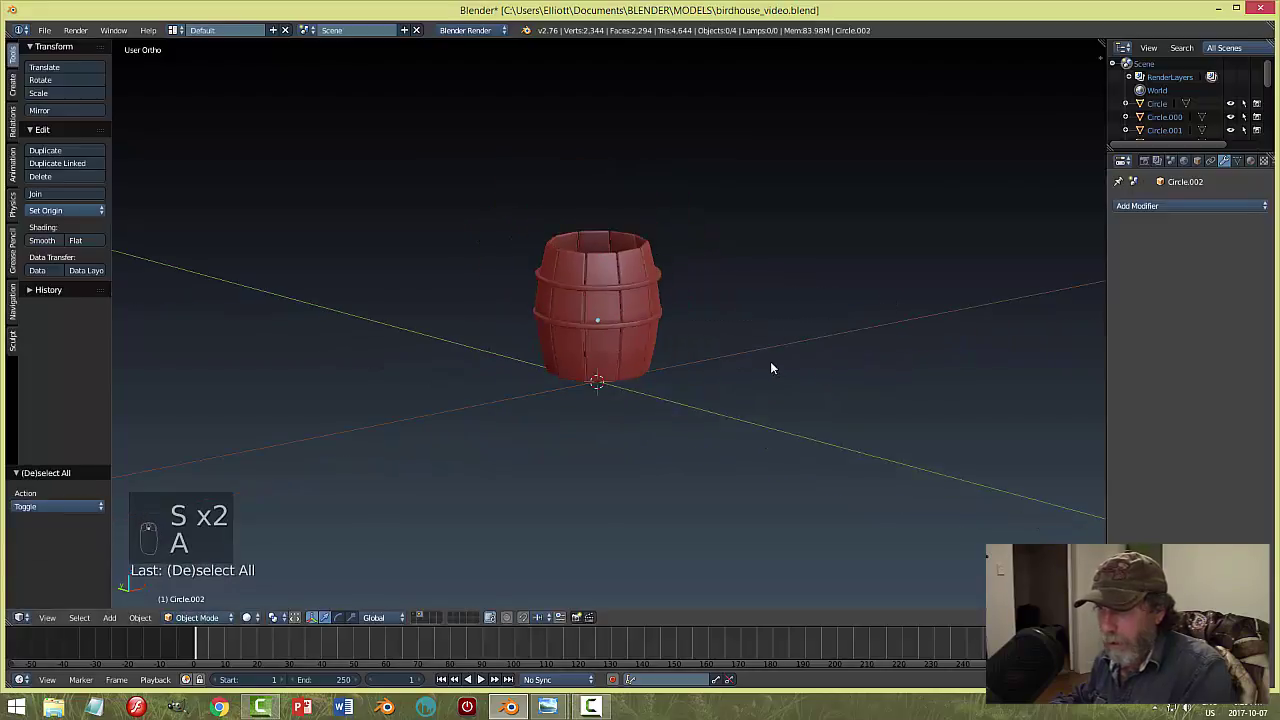
pyautogui.moveTo(771, 366); pyautogui.dragTo(703, 320, button='middle')
pyautogui.scroll(3, 671, 378)
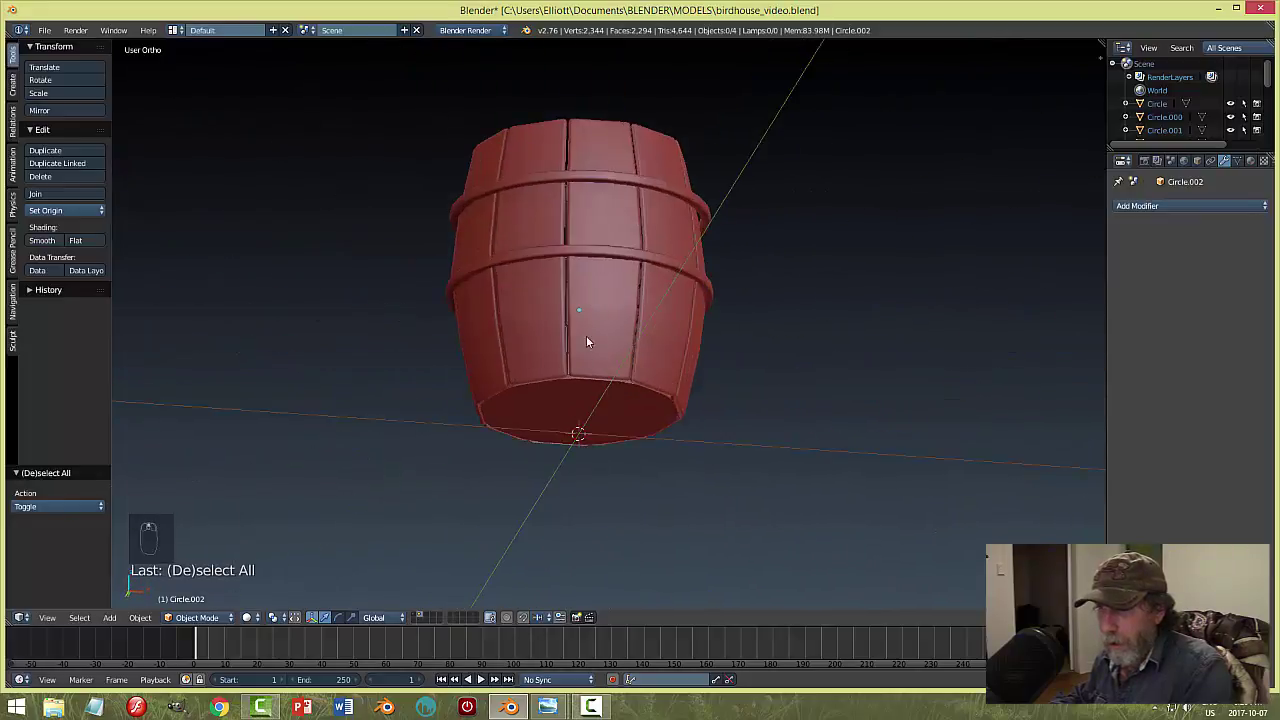
pyautogui.rightClick(605, 299)
pyautogui.press('a')
pyautogui.press('a')
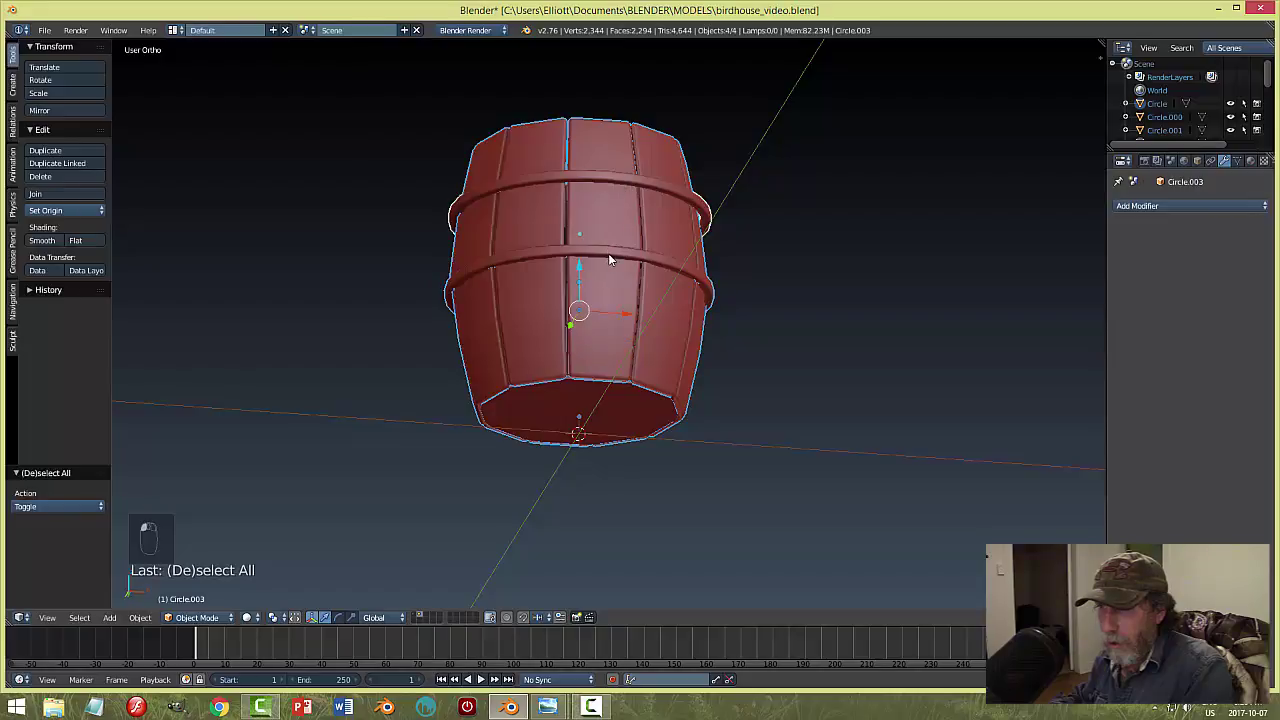
pyautogui.hotkey('ctrl', 'j')
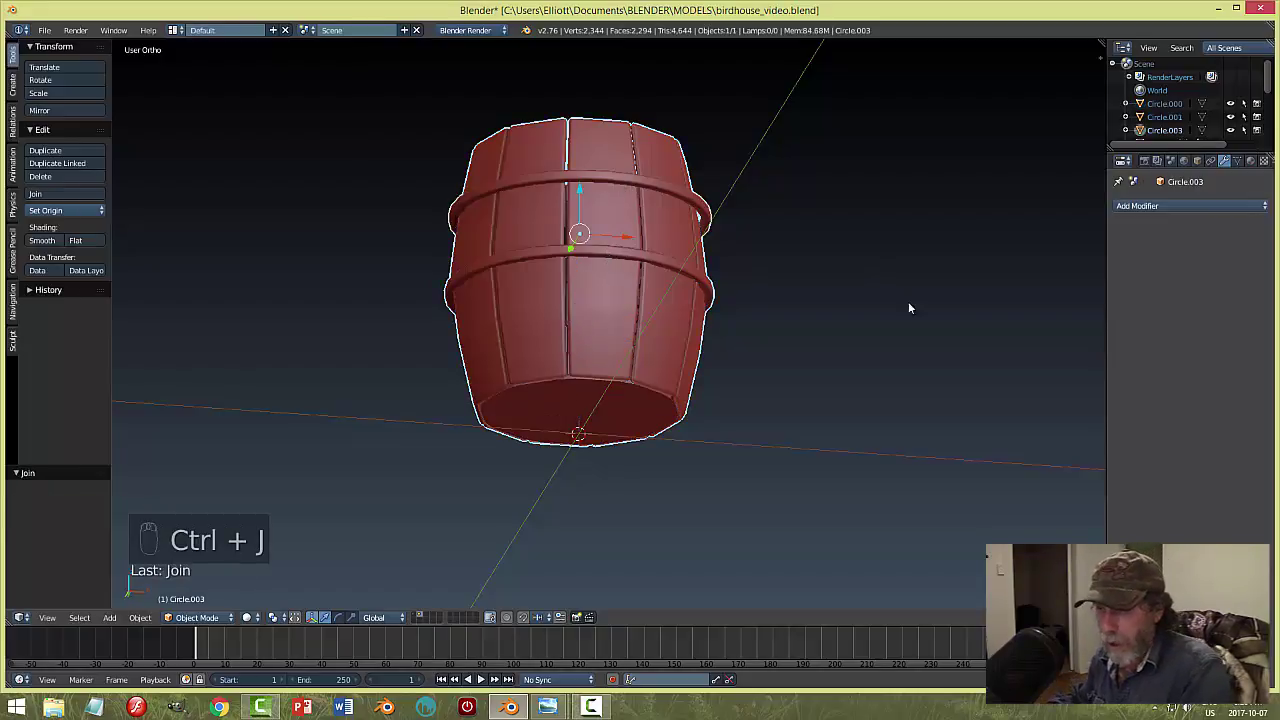
# Try moving the joined barrel along X and undo the move.
pyautogui.press('a')
pyautogui.press('a')
pyautogui.moveTo(620, 238); pyautogui.dragTo(674, 249)
pyautogui.hotkey('ctrl', 'z')
# Save the file, move the barrel to the first layer and display that layer.
pyautogui.moveTo(901, 373); pyautogui.dragTo(859, 402, button='middle')
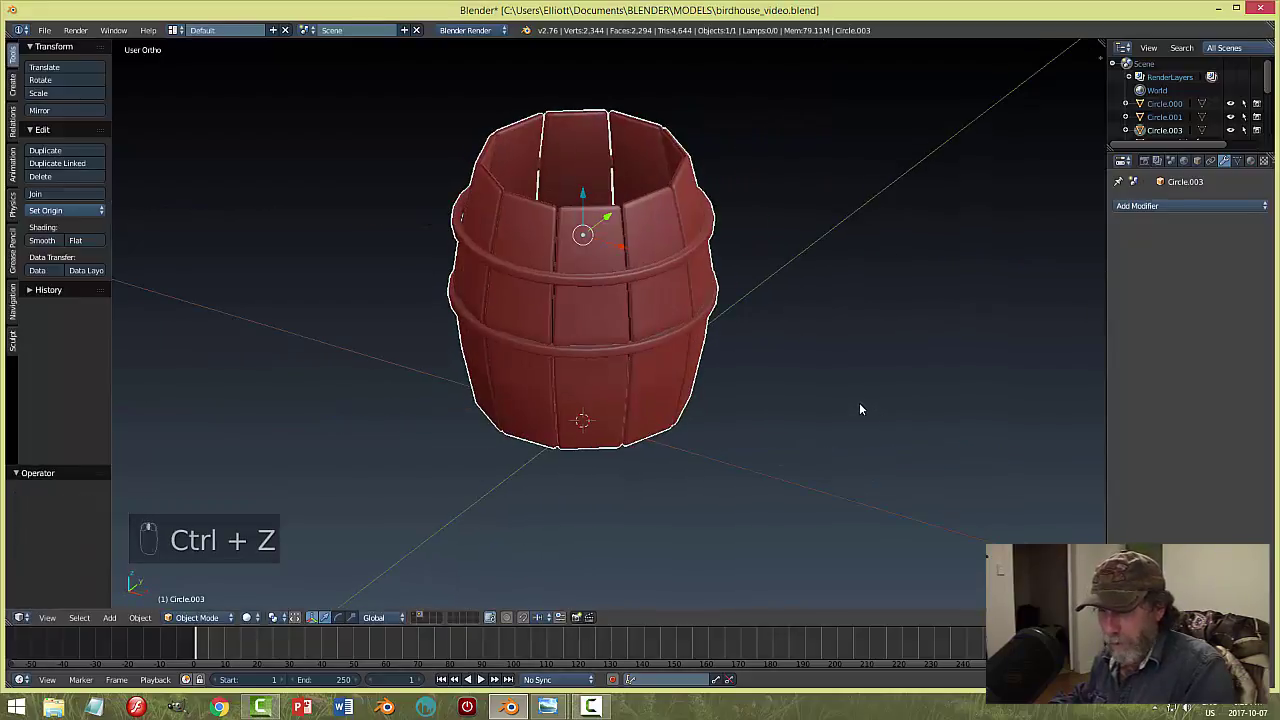
pyautogui.hotkey('ctrl', 's')
pyautogui.press('m')
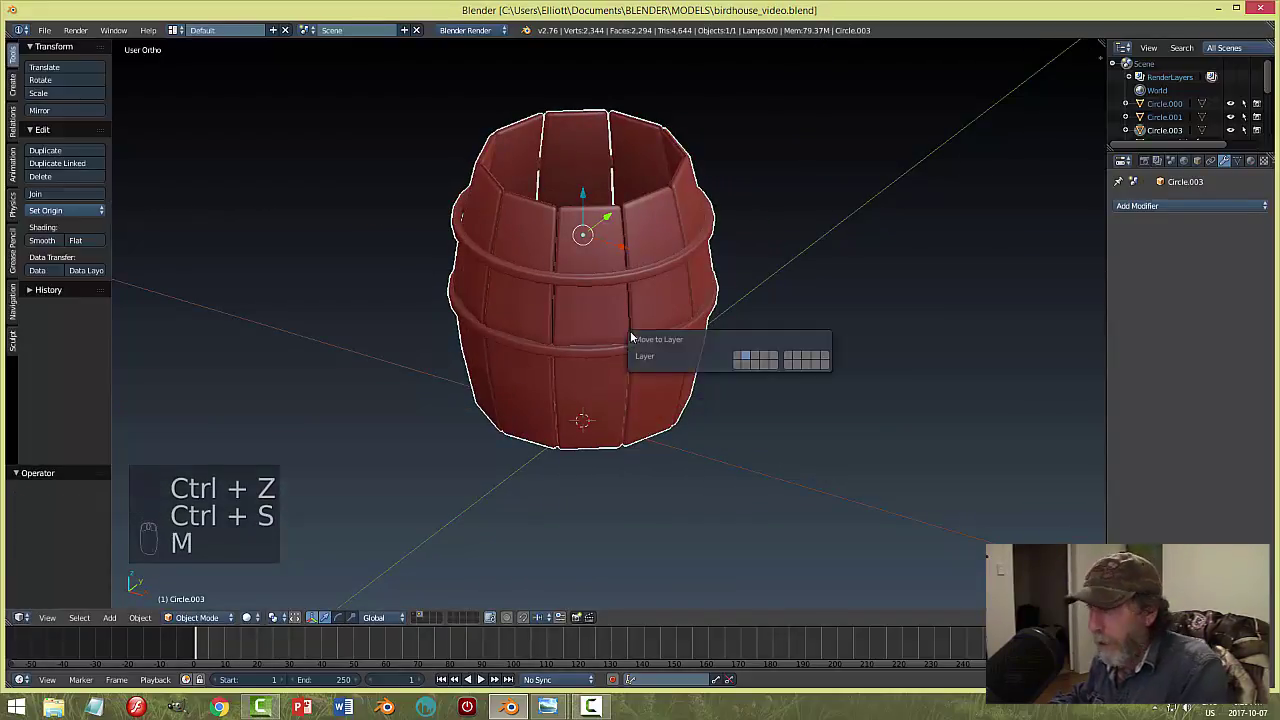
pyautogui.click(741, 359)
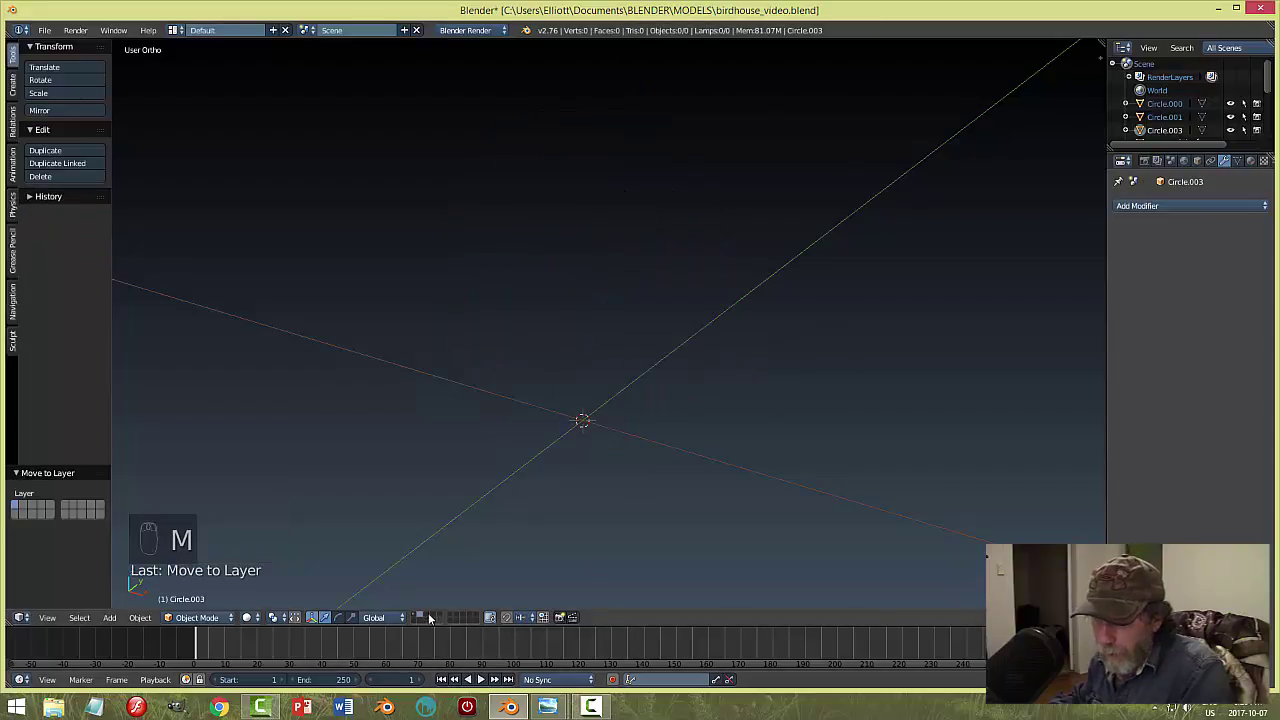
pyautogui.click(413, 617)
# Move the barrel onto the birdhouse's front porch, about -1.434 on Z, -1.5 on Y and 0.384 on X.
pyautogui.scroll(-8, 950, 452)
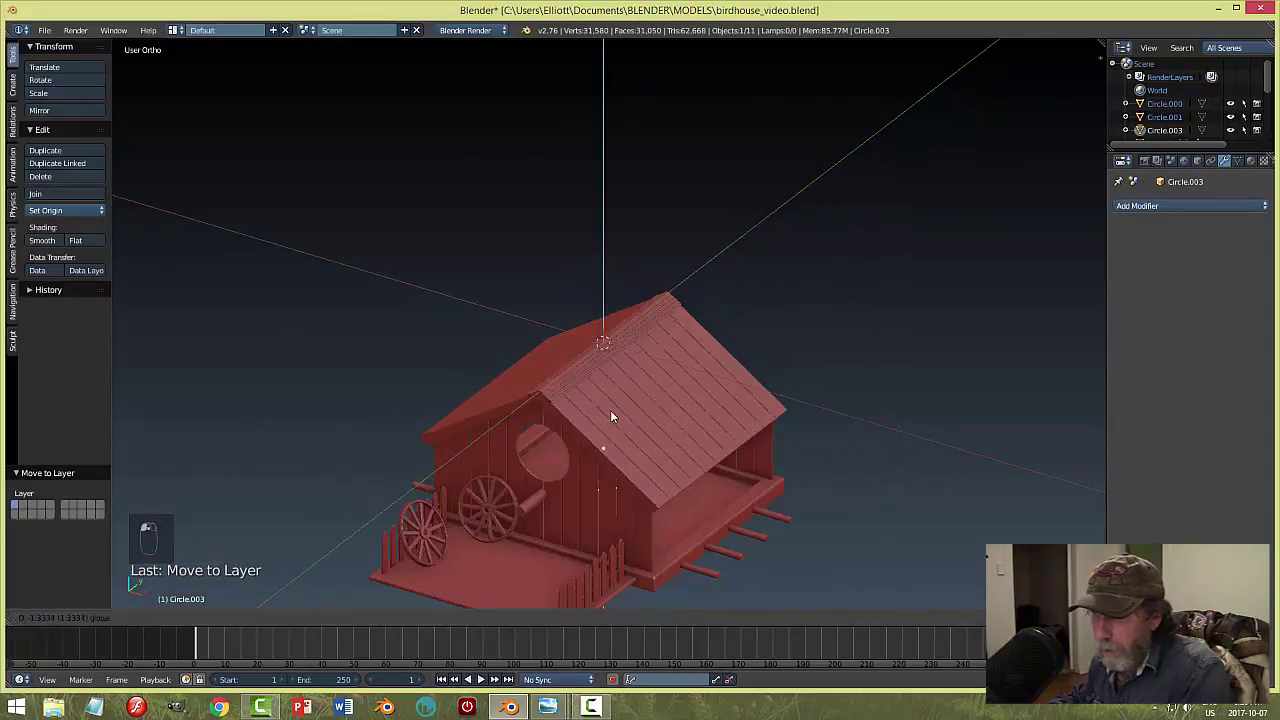
pyautogui.click(629, 457)
pyautogui.press('g')
pyautogui.press('y')
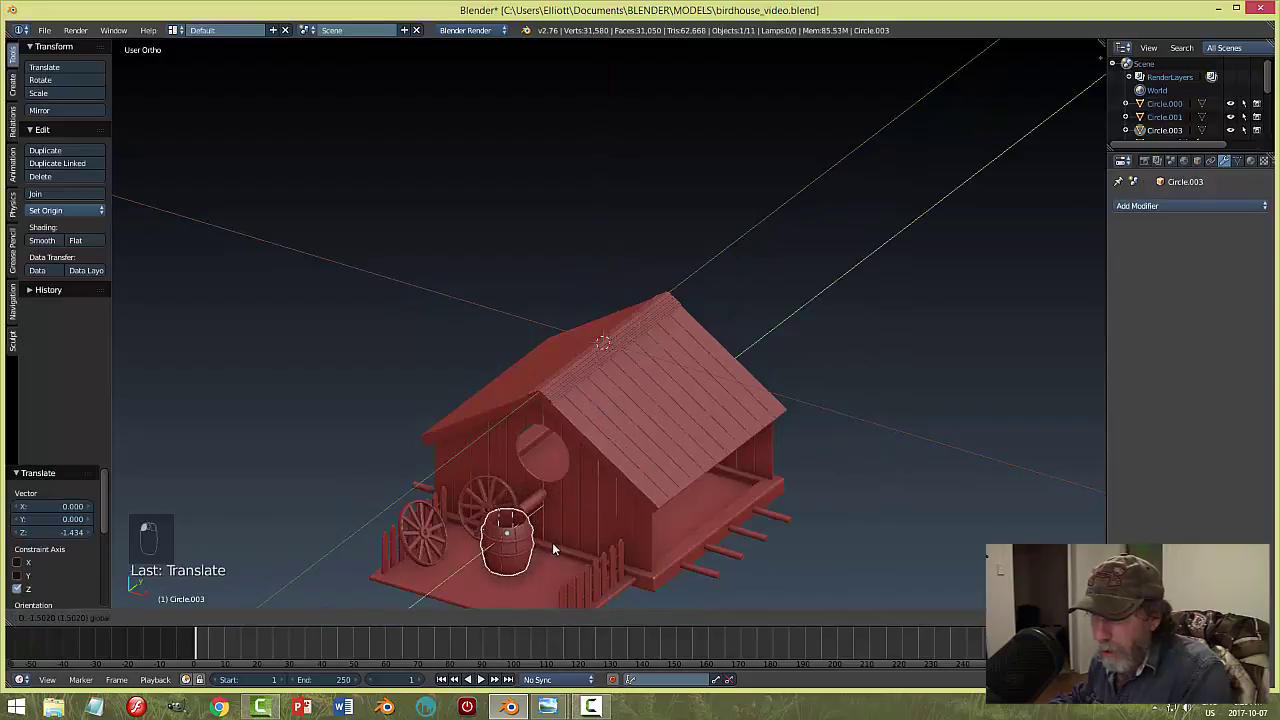
pyautogui.click(548, 548)
pyautogui.press('g')
pyautogui.press('y')
pyautogui.press('x')
pyautogui.click(576, 576)
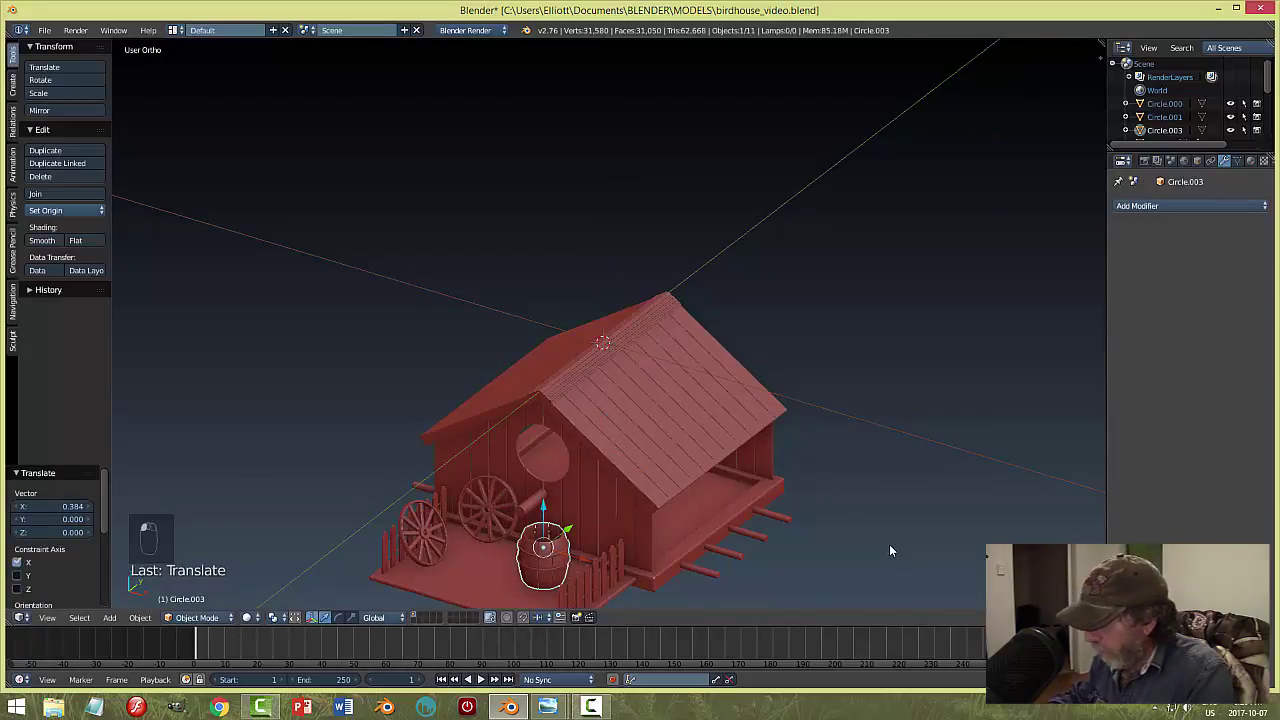
# Lower the barrel by about 0.072 along Z and scale it to about 0.647.
pyautogui.press('KP_Decimal')
pyautogui.moveTo(770, 470); pyautogui.dragTo(638, 280, button='middle')
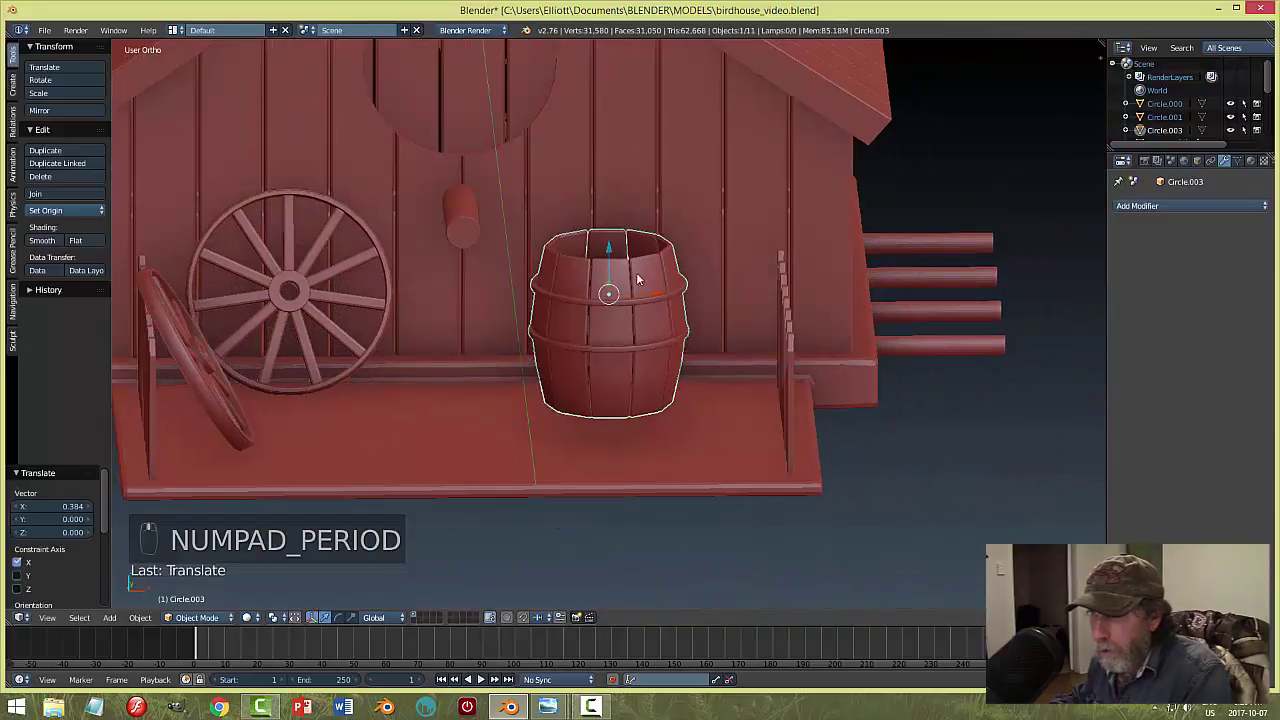
pyautogui.press('g')
pyautogui.press('z')
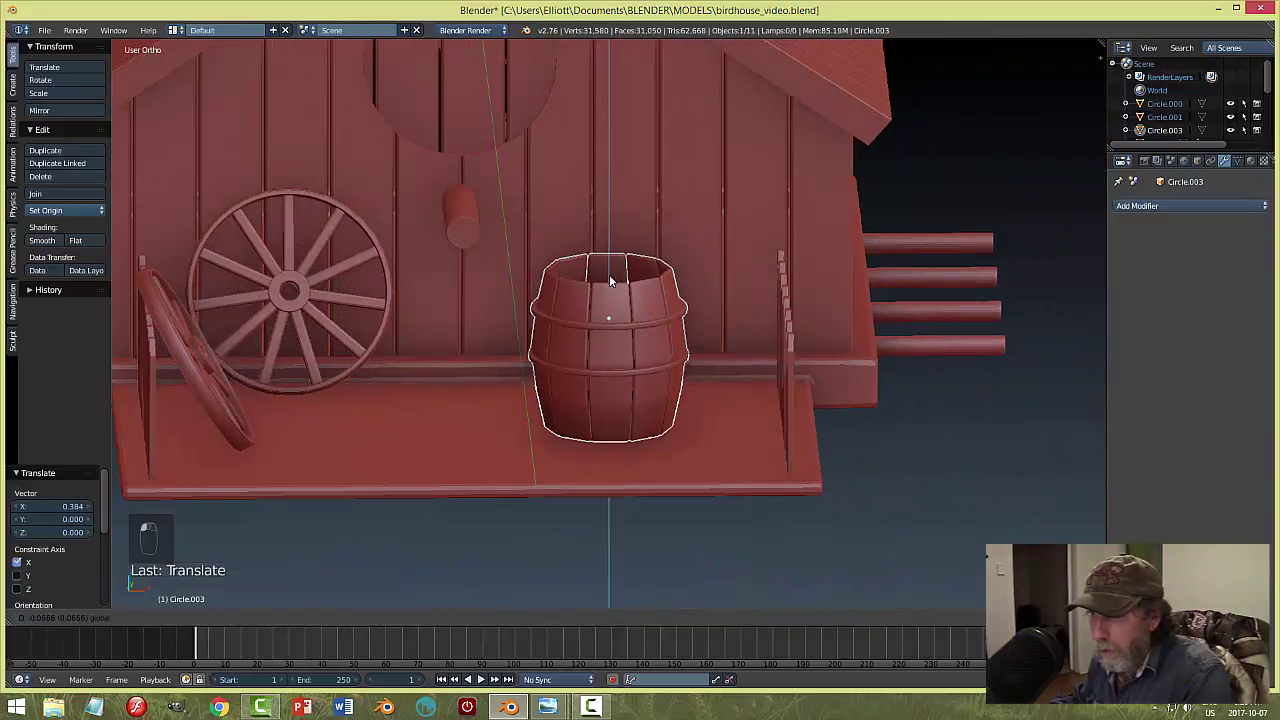
pyautogui.click(613, 284)
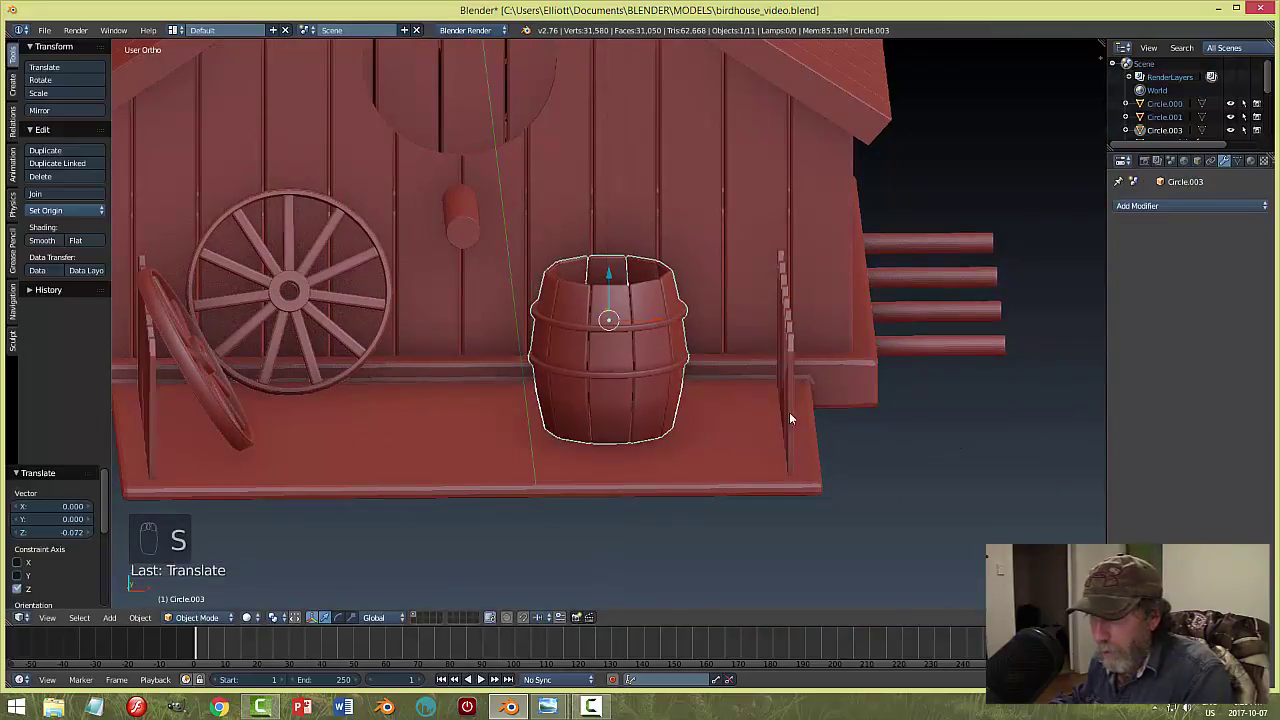
pyautogui.press('s')
pyautogui.click(734, 420)
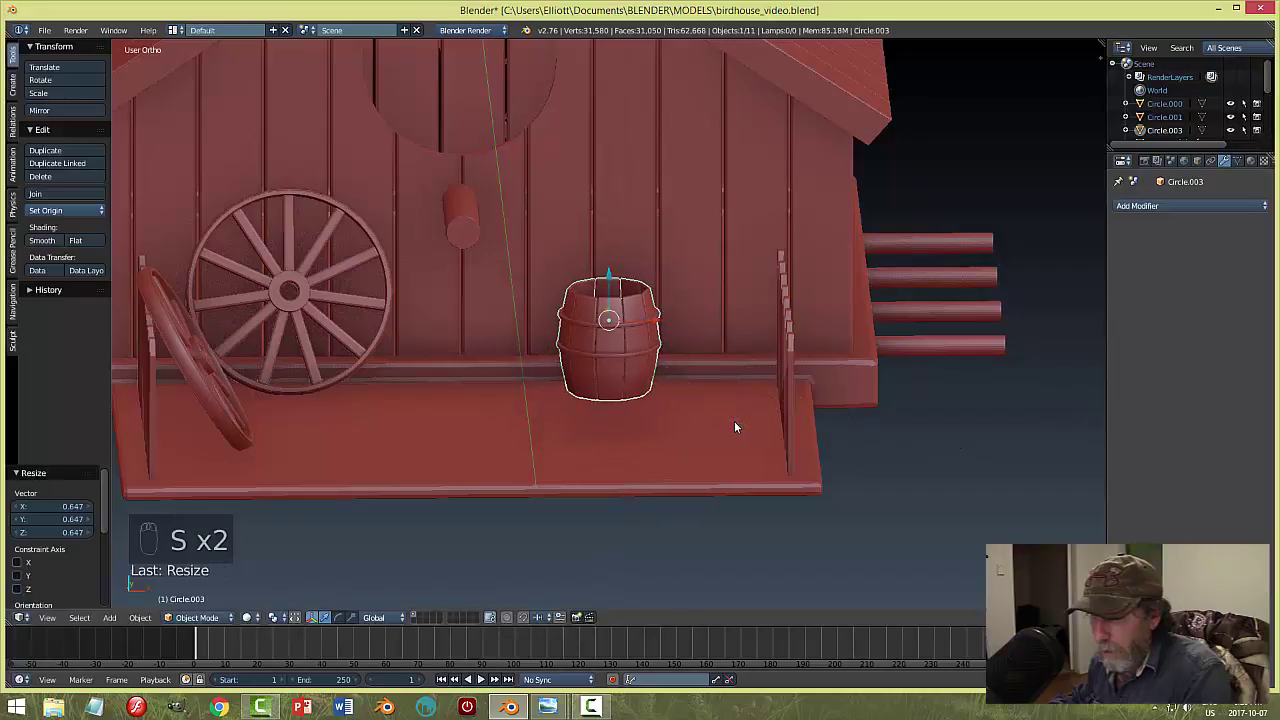
# Lower the barrel by about 0.117 onto the porch floor and move it about 0.166 along X towards the picket fence.
pyautogui.press('g')
pyautogui.press('z')
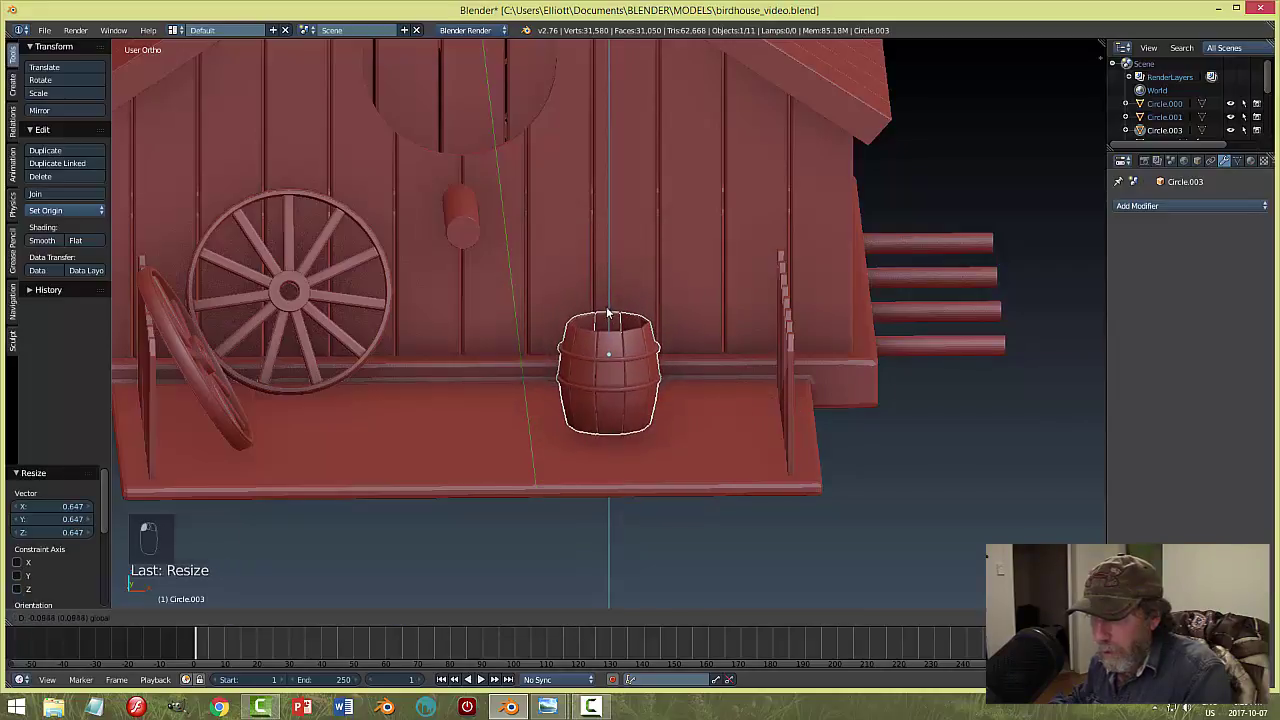
pyautogui.click(603, 320)
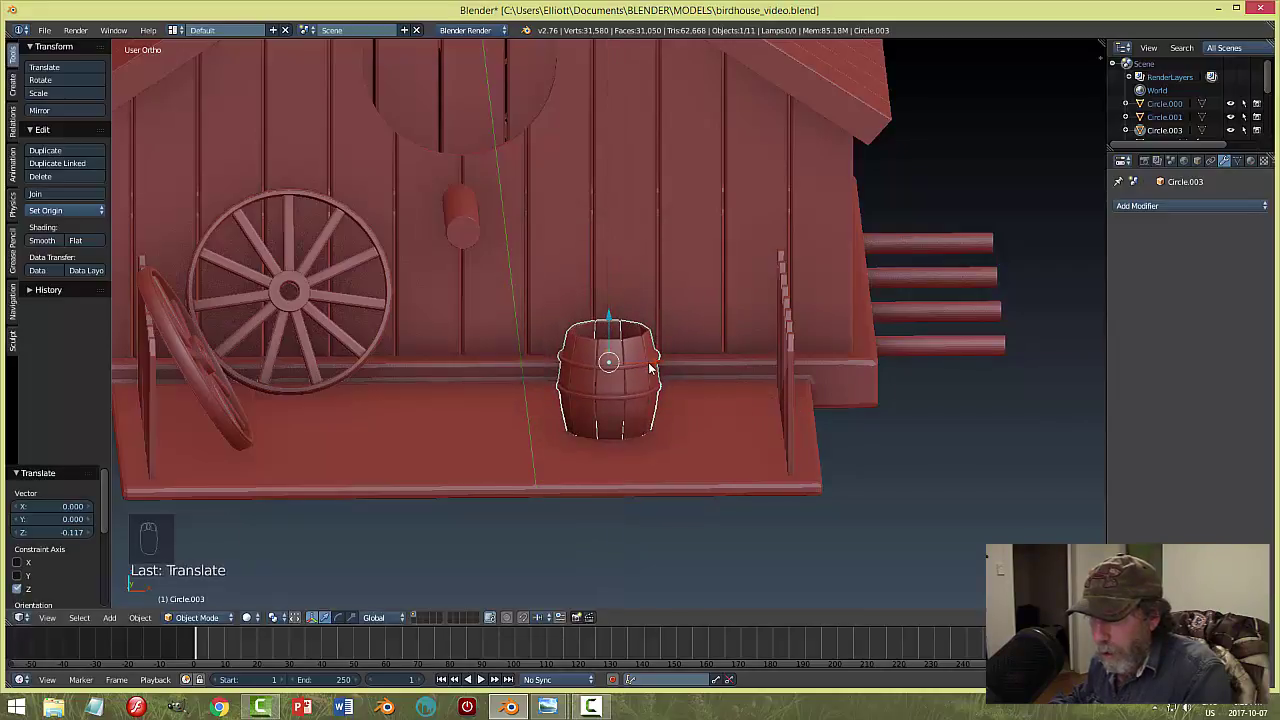
pyautogui.press('g')
pyautogui.press('x')
pyautogui.click(763, 371)
# Duplicate the barrel and move the copy about 0.343 along Y towards the house wall.
pyautogui.moveTo(763, 371); pyautogui.dragTo(895, 494, button='middle')
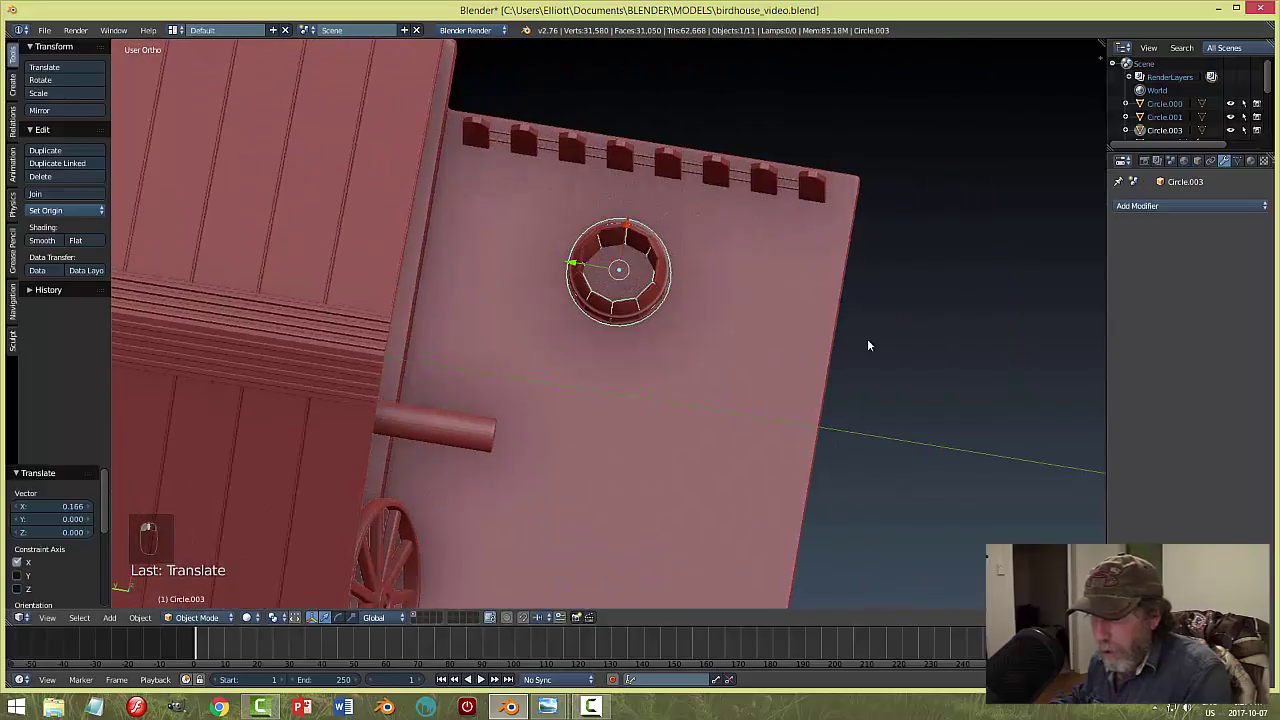
pyautogui.hotkey('shift', 'd')
pyautogui.press('x')
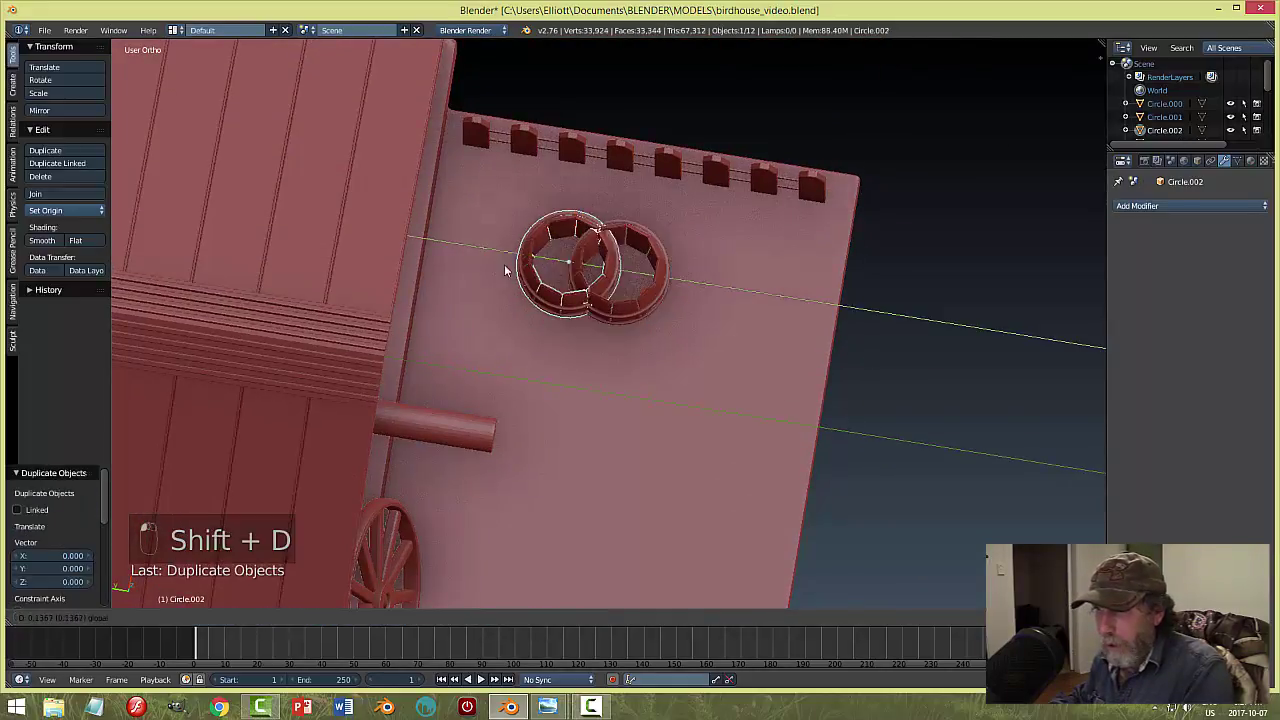
pyautogui.click(444, 262)
pyautogui.rightClick(574, 266)
# Rotate the second barrel 90° about Y to lay it on its side and lower it by about 0.089 along Z.
pyautogui.moveTo(574, 266); pyautogui.dragTo(564, 298, button='middle')
pyautogui.moveTo(655, 313); pyautogui.dragTo(642, 320, button='middle')
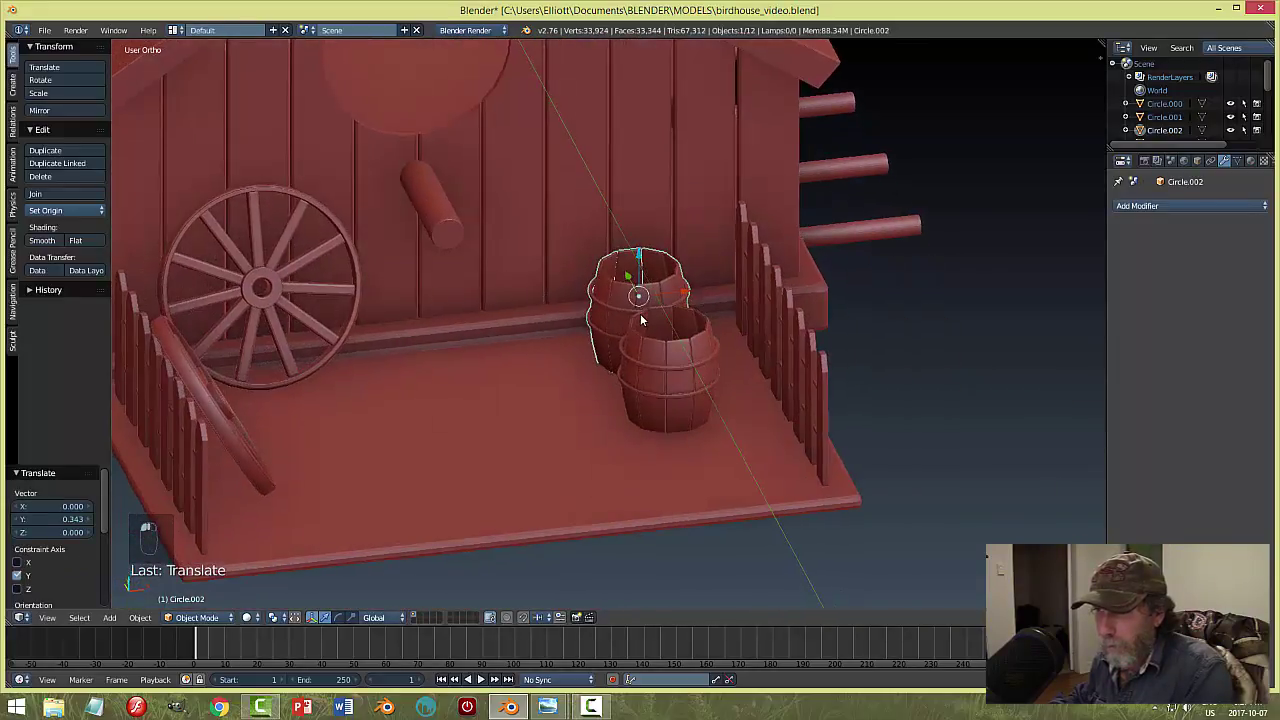
pyautogui.press('r')
pyautogui.press('y')
pyautogui.press('9')
pyautogui.press('0')
pyautogui.press('Return')
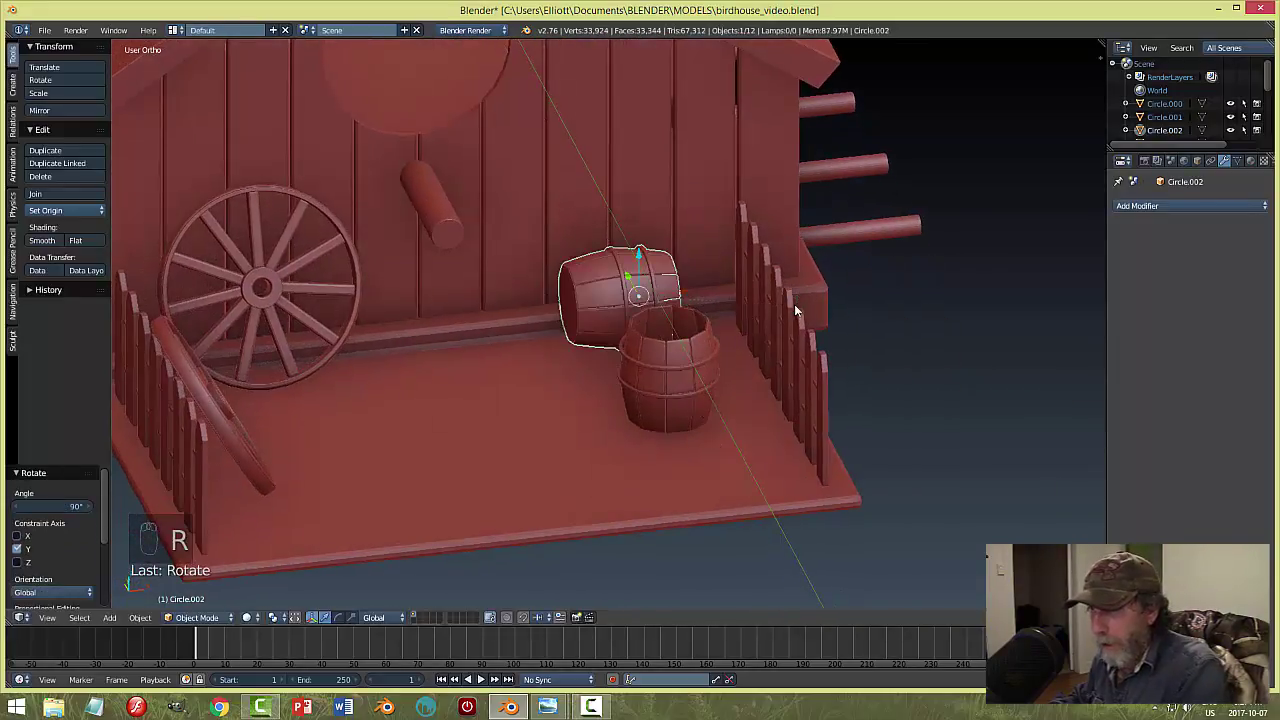
pyautogui.press('g')
pyautogui.press('z')
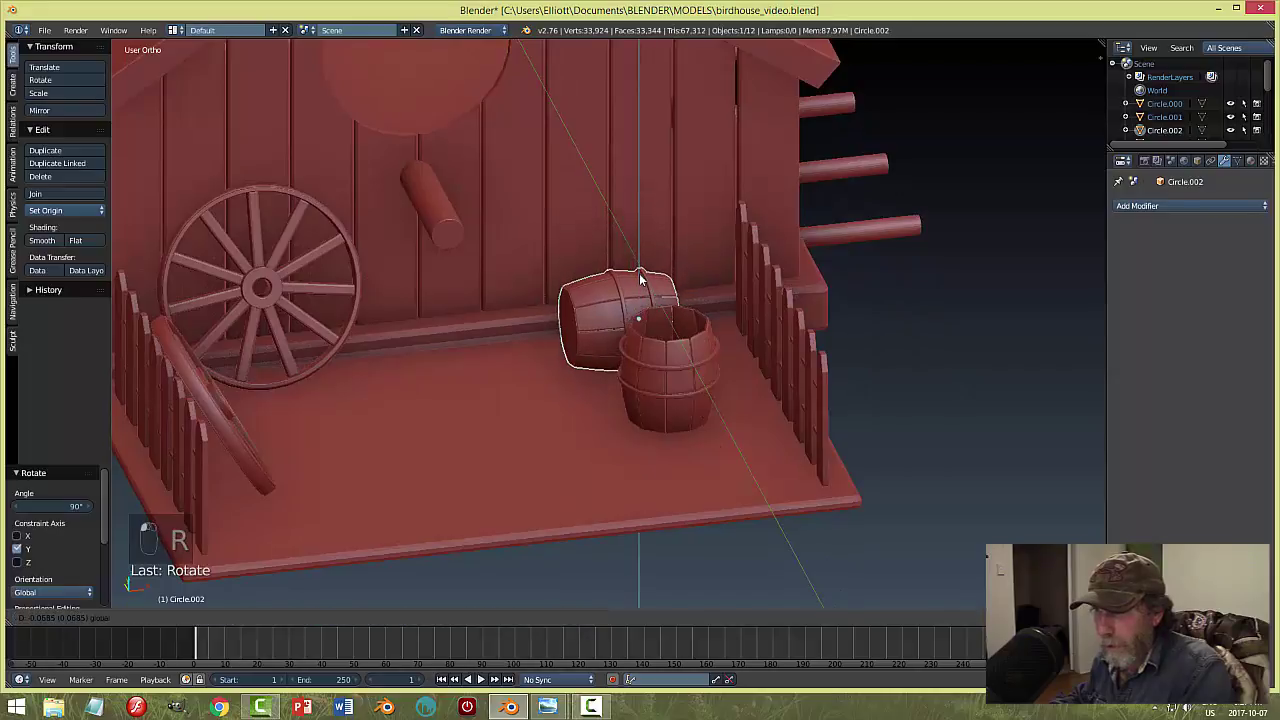
pyautogui.click(641, 286)
# Rotate the lying barrel about Z so its open end points towards the front of the porch, and deselect it.
pyautogui.moveTo(636, 350)
pyautogui.mouseDown(button='middle')
pyautogui.moveTo(610, 340)
pyautogui.moveTo(635, 347)
pyautogui.mouseUp(button='middle')
pyautogui.press('r')
pyautogui.press('z')
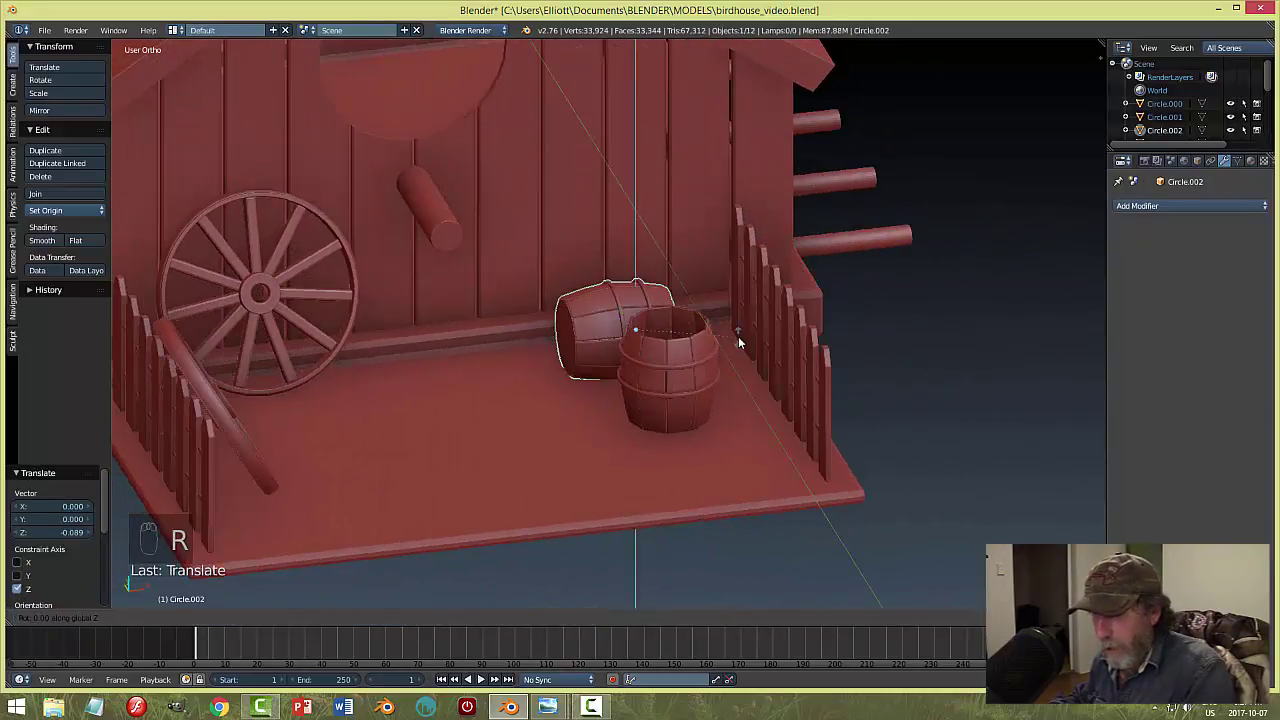
pyautogui.click(530, 368)
pyautogui.press('a')
pyautogui.moveTo(840, 398); pyautogui.dragTo(690, 388, button='middle')
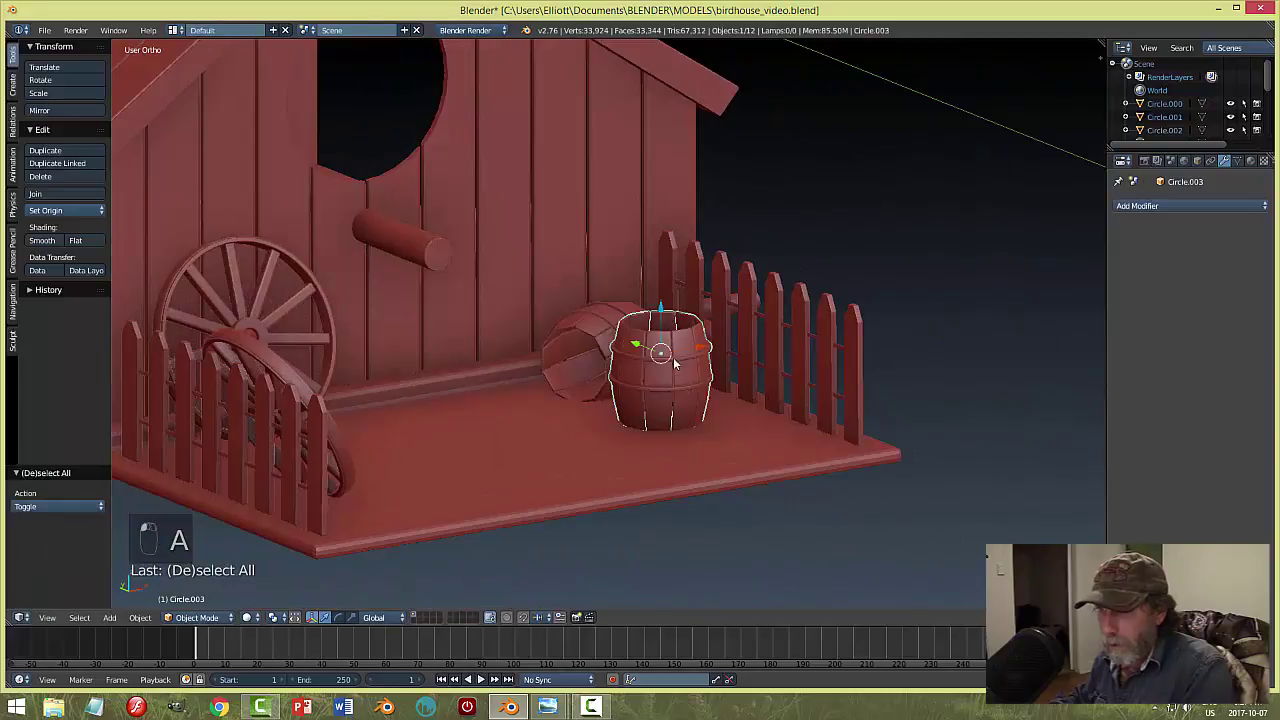
# Raise the upright barrel by about 0.006 along Z so it sits on the porch floor, deselect it and save the file.
pyautogui.press('g')
pyautogui.press('z')
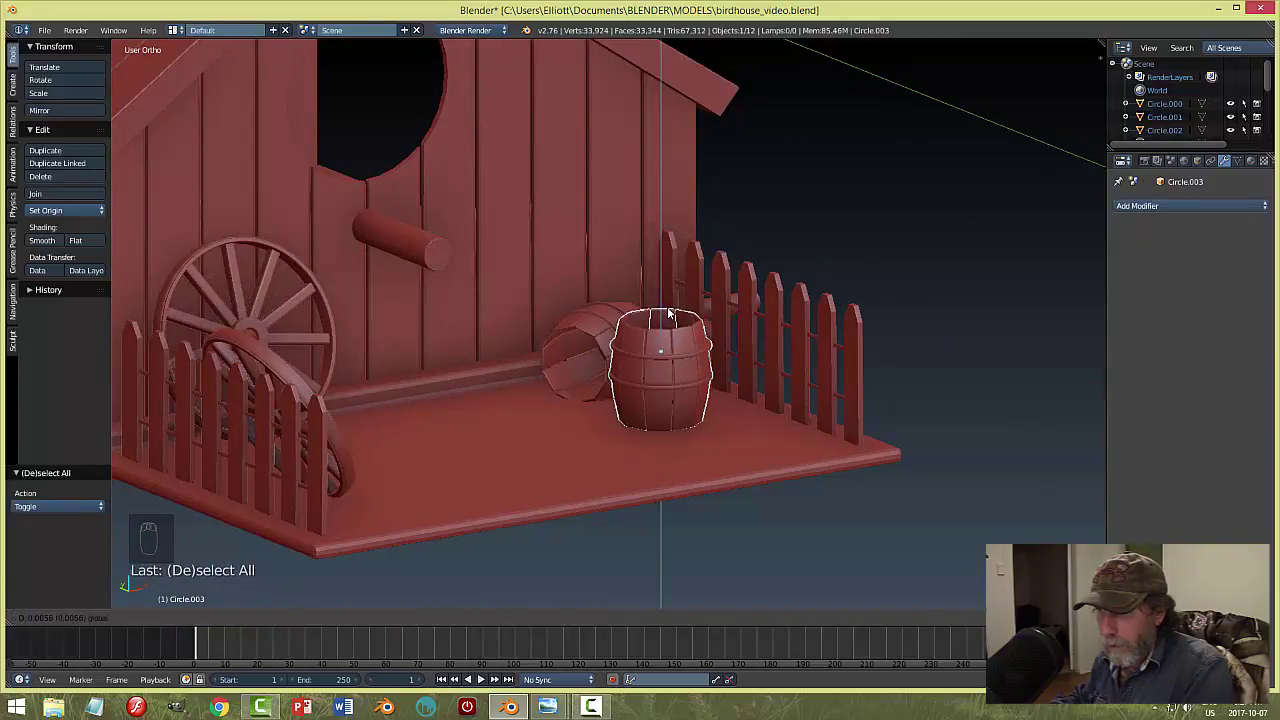
pyautogui.click(670, 317)
pyautogui.press('a')
pyautogui.moveTo(760, 400); pyautogui.dragTo(715, 422, button='middle')
pyautogui.hotkey('ctrl', 's')
# Move the upright barrel about 0.091 along X, closer to the picket fence beside it.
pyautogui.moveTo(857, 426); pyautogui.dragTo(630, 330, button='middle')
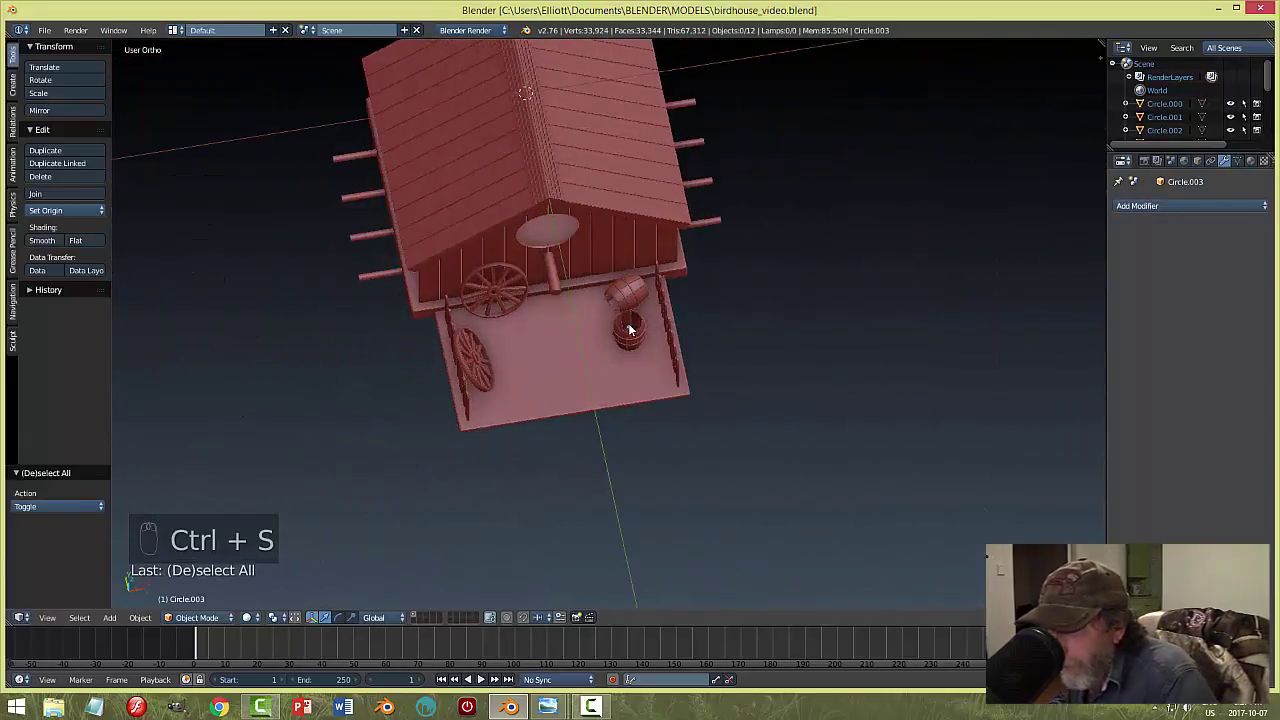
pyautogui.rightClick(630, 330)
pyautogui.press('g')
pyautogui.press('x')
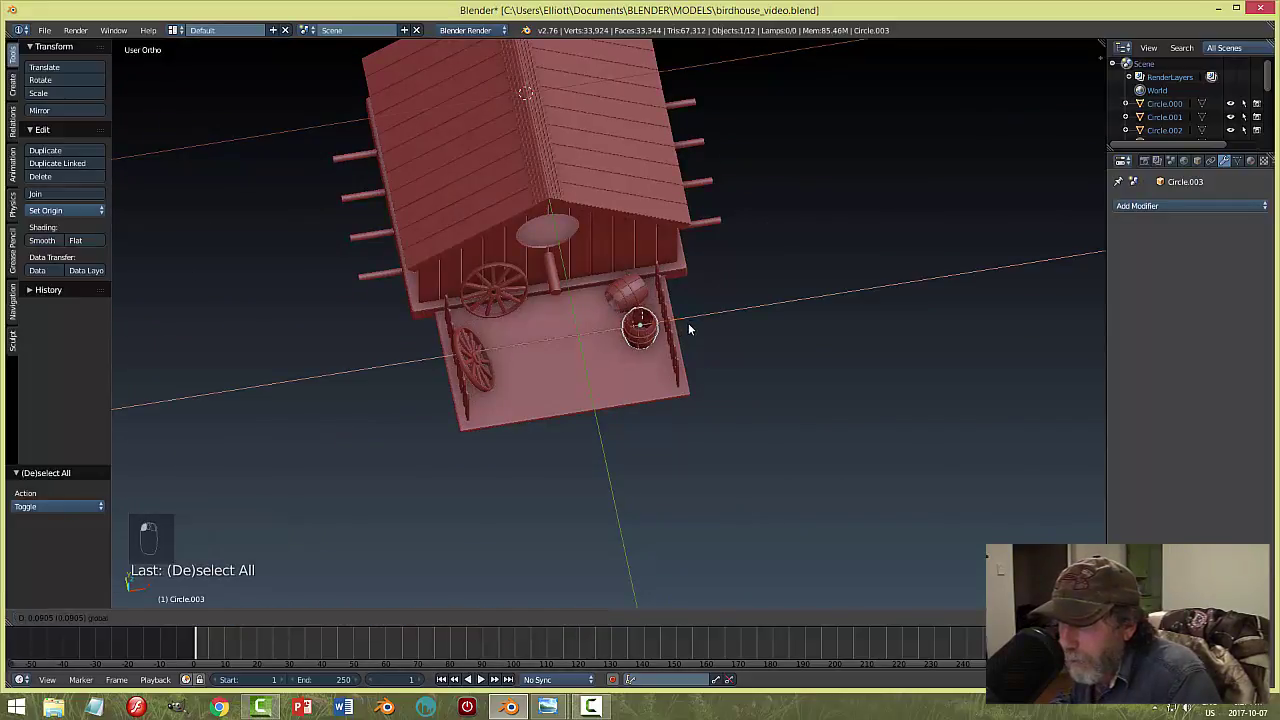
pyautogui.click(688, 328)
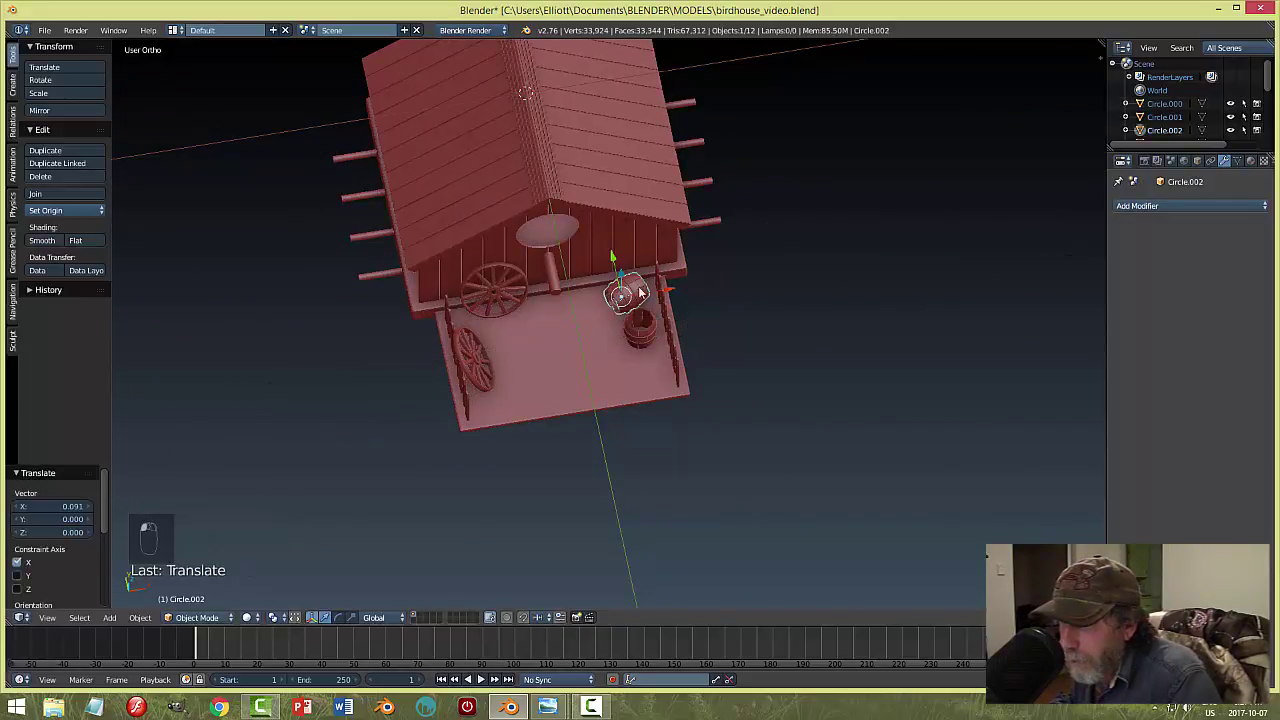
# Move the lying barrel along X towards the picket fence and deselect it.
pyautogui.press('g')
pyautogui.press('x')
pyautogui.click(689, 321)
pyautogui.moveTo(689, 321); pyautogui.dragTo(789, 451, button='middle')
pyautogui.press('a')
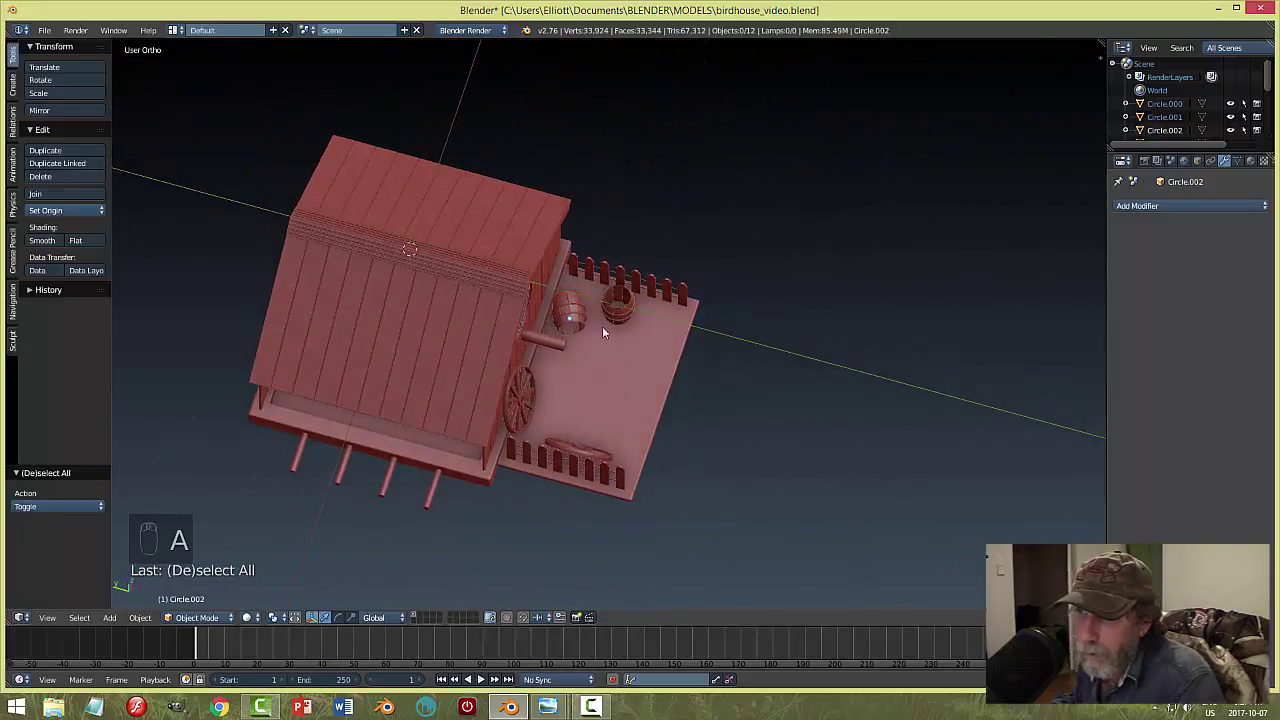
# Nudge the lying barrel about 0.013 along Y beside the house wall, deselect it and save the file over the existing one.
pyautogui.press('g')
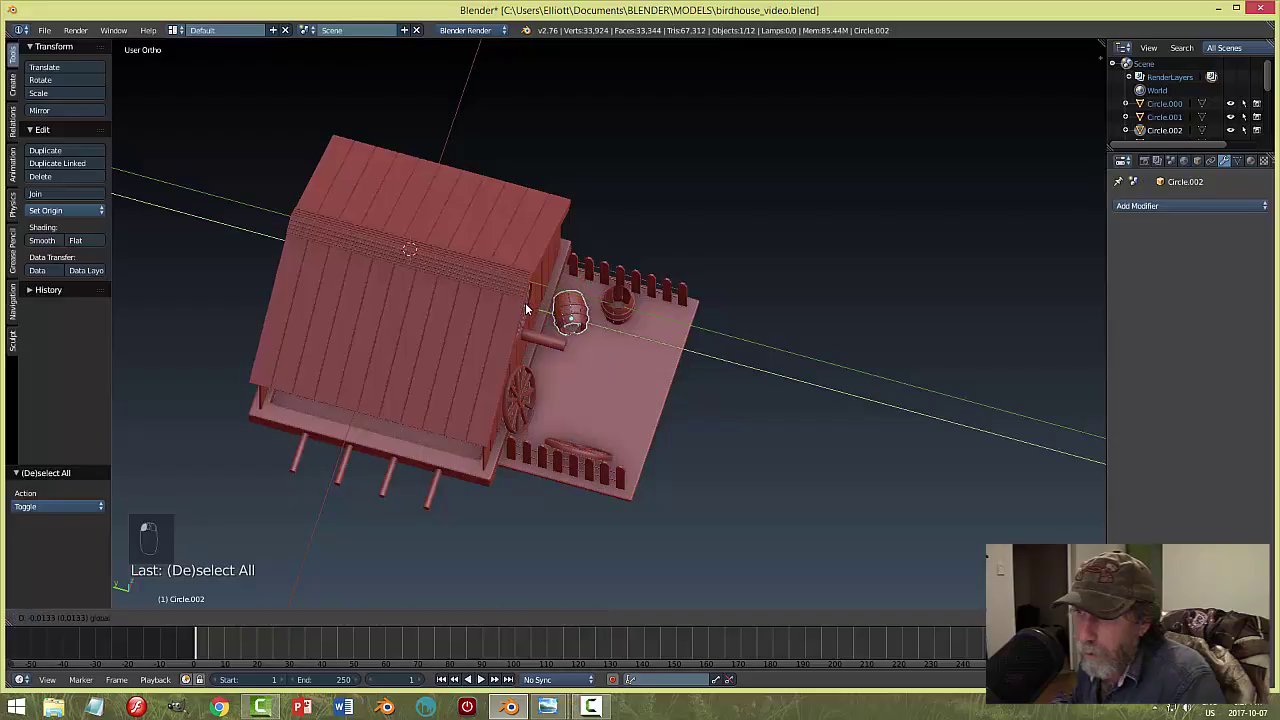
pyautogui.click(528, 304)
pyautogui.press('a')
pyautogui.moveTo(800, 393); pyautogui.dragTo(646, 393, button='middle')
pyautogui.scroll(5, 658, 384)
pyautogui.scroll(-5, 646, 393)
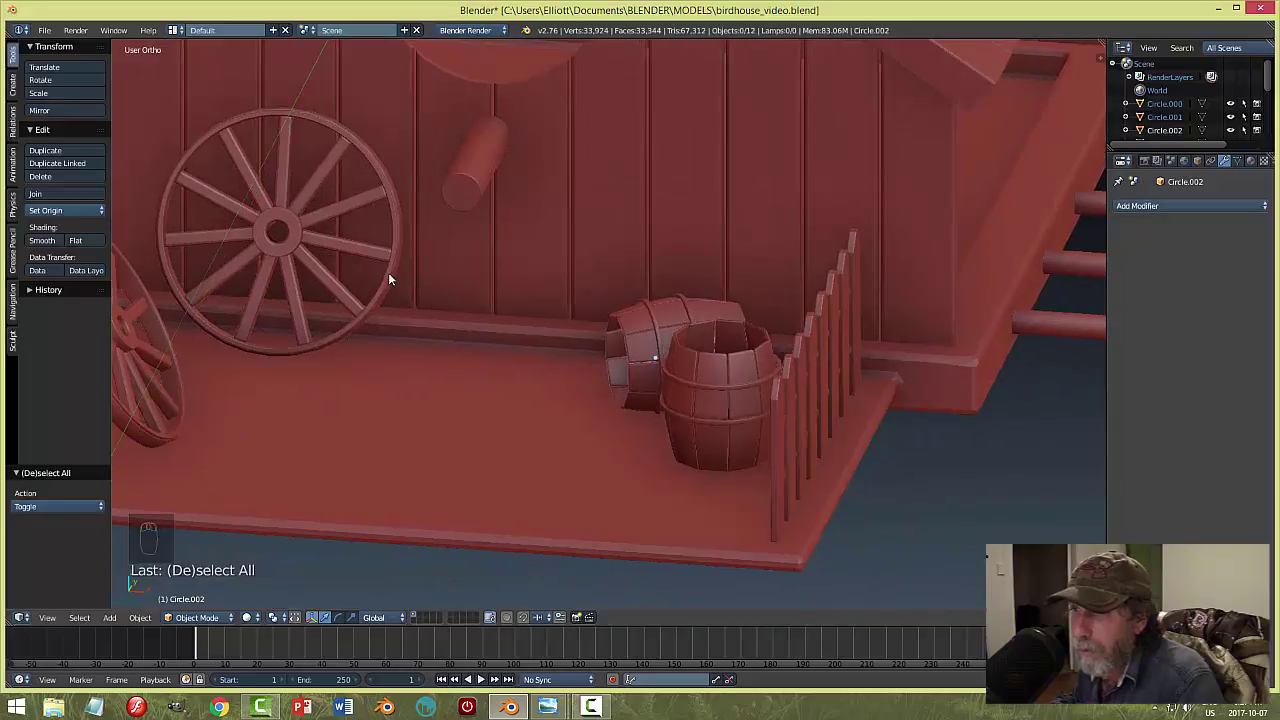
pyautogui.moveTo(388, 277); pyautogui.dragTo(793, 328, button='middle')
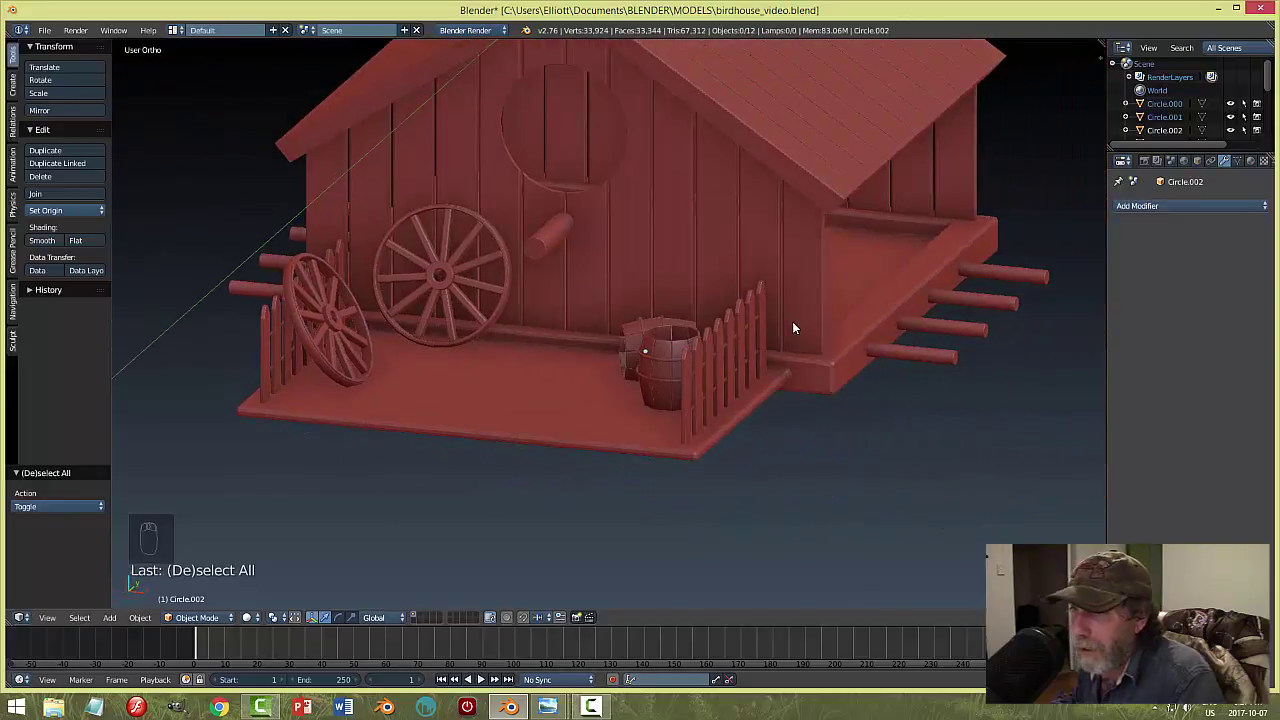
pyautogui.hotkey('ctrl', 's')
pyautogui.click(792, 321)
pyautogui.scroll(-3, 726, 355)
pyautogui.moveTo(726, 355); pyautogui.dragTo(961, 362, button='middle')
pyautogui.moveTo(740, 363); pyautogui.dragTo(645, 378, button='middle')
pyautogui.scroll(4, 805, 397)
pyautogui.scroll(-2, 790, 378)
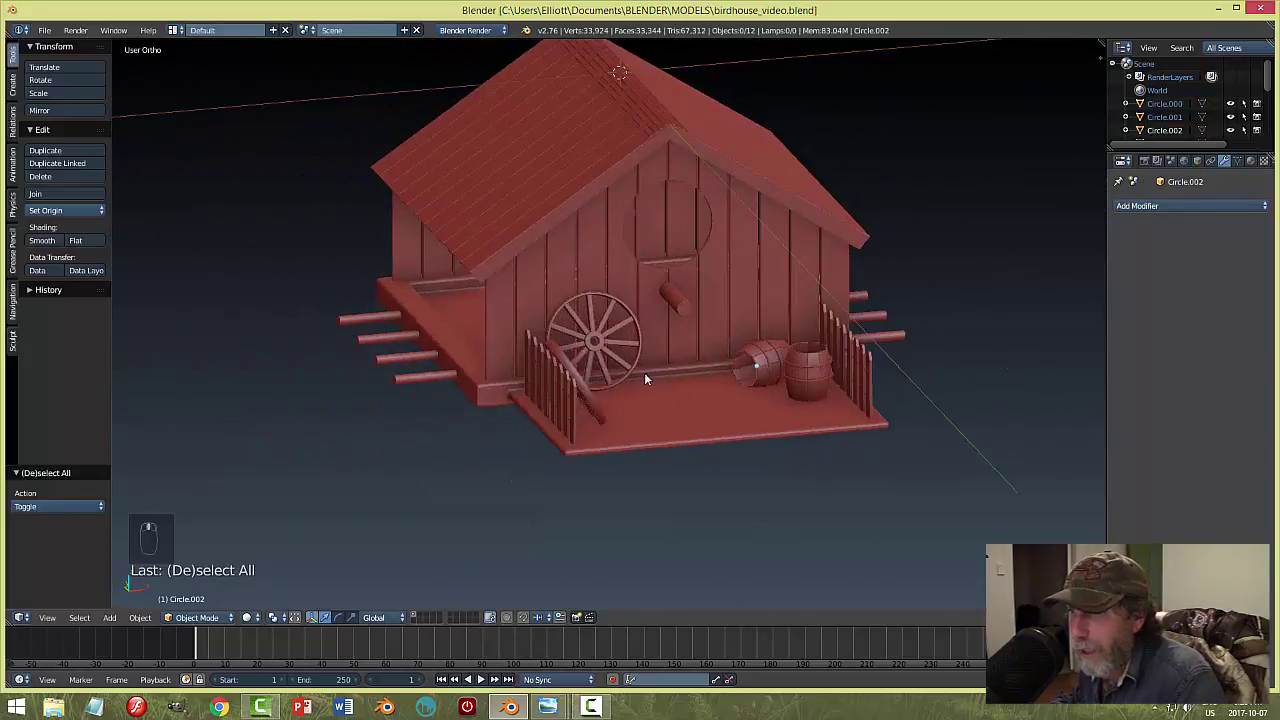